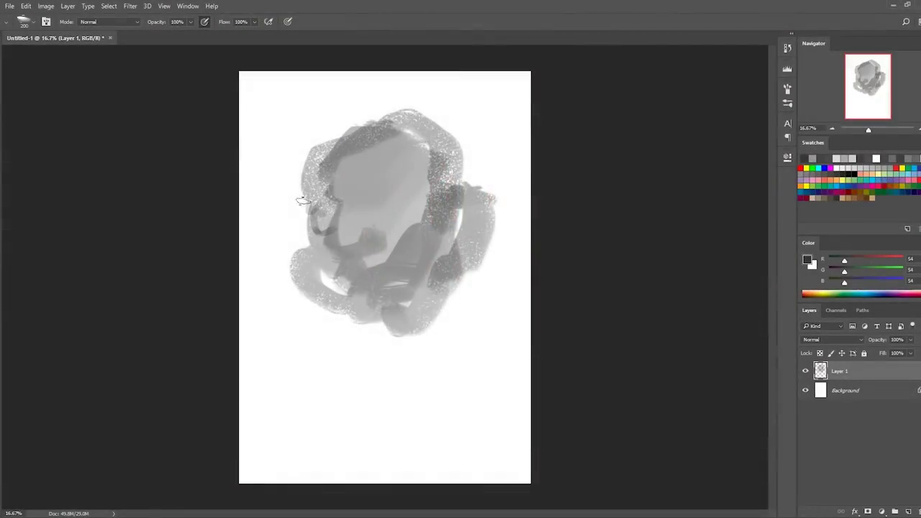
Step: Paint dark grey masses over the brow, cheek, open mouth and jaw outline
drag(353, 162, 378, 167)
mouse_move(313, 227)
mouse_down()
mouse_move(374, 216)
mouse_move(392, 274)
mouse_up()
mouse_move(327, 275)
mouse_down()
mouse_move(374, 317)
mouse_move(417, 274)
mouse_up()
drag(338, 151, 295, 216)
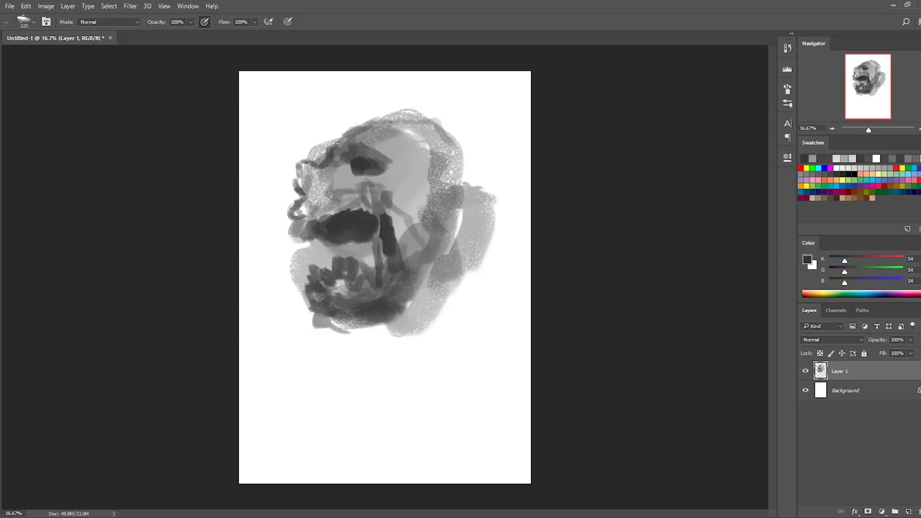
mouse_move(338, 126)
mouse_down()
mouse_move(302, 182)
mouse_move(328, 188)
mouse_up()
mouse_move(308, 228)
mouse_down()
mouse_move(360, 241)
mouse_move(374, 201)
mouse_up()
drag(309, 273, 367, 316)
mouse_move(323, 353)
mouse_down()
mouse_move(449, 177)
mouse_move(450, 212)
mouse_up()
Step: Shade the head outline, cheek and jaw with grey strokes
drag(302, 126, 410, 115)
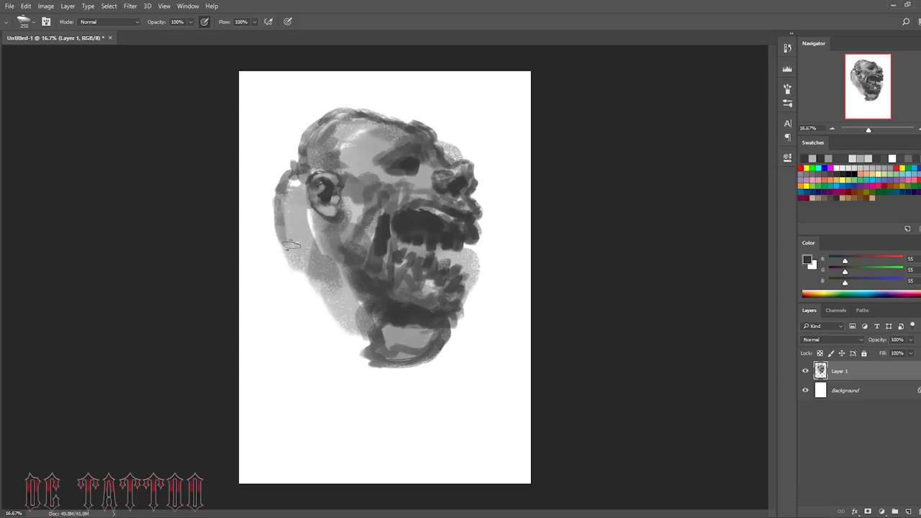
drag(277, 183, 288, 248)
drag(302, 288, 374, 363)
drag(323, 359, 431, 331)
Step: Brush light grey tones over the forehead, cheek and around the mouth
drag(421, 205, 460, 230)
drag(391, 165, 424, 187)
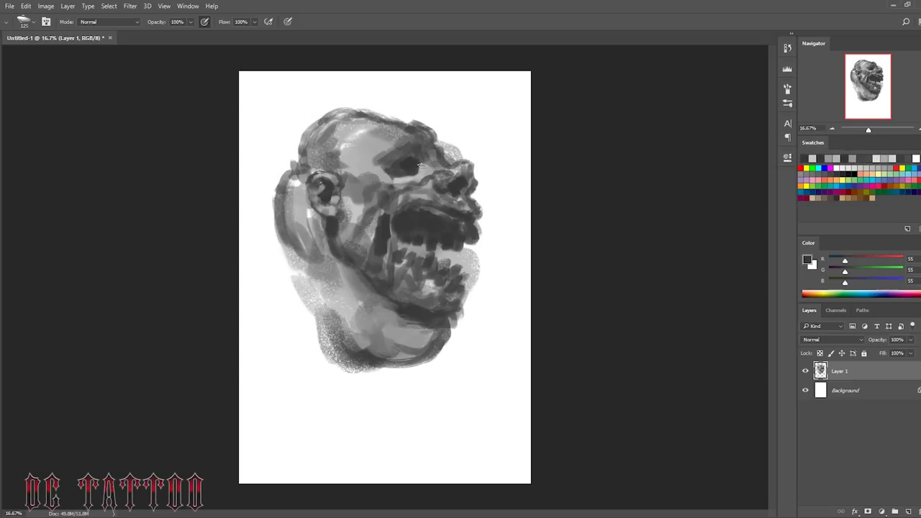
drag(331, 137, 428, 166)
drag(338, 187, 363, 245)
drag(387, 198, 349, 180)
alt+click(414, 172)
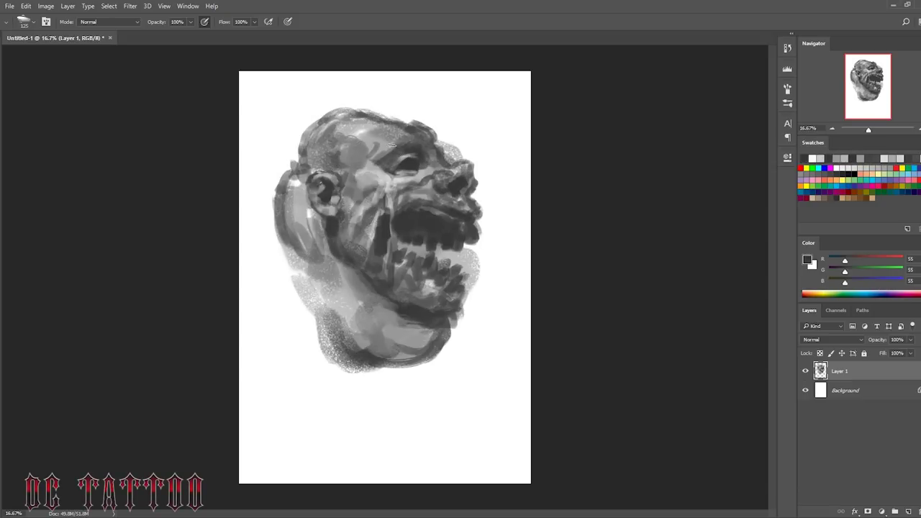
mouse_move(382, 151)
mouse_down()
mouse_move(341, 122)
mouse_move(432, 154)
mouse_move(475, 198)
mouse_up()
Step: Sample lighter greys and highlight the forehead and nose
alt+click(480, 240)
alt+click(461, 179)
alt+click(446, 158)
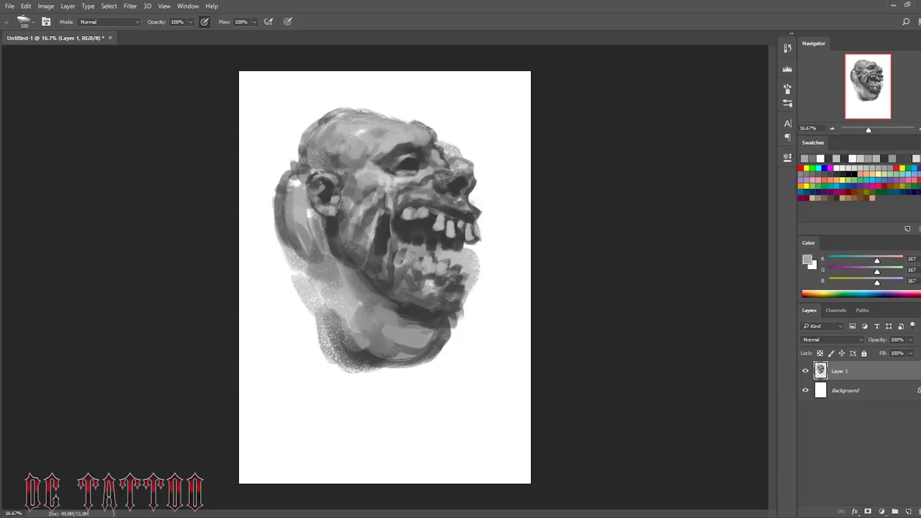
alt+click(435, 128)
mouse_move(435, 128)
mouse_down()
mouse_move(410, 124)
mouse_move(450, 153)
mouse_up()
alt+click(406, 122)
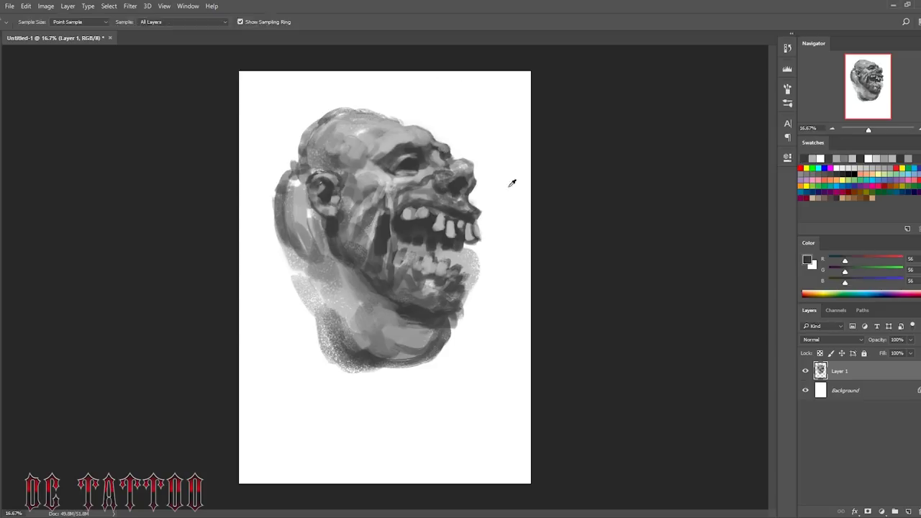
alt+click(509, 181)
Step: Paint white teeth along the lower jaw with dark touches around them
drag(421, 248, 463, 244)
alt+click(452, 249)
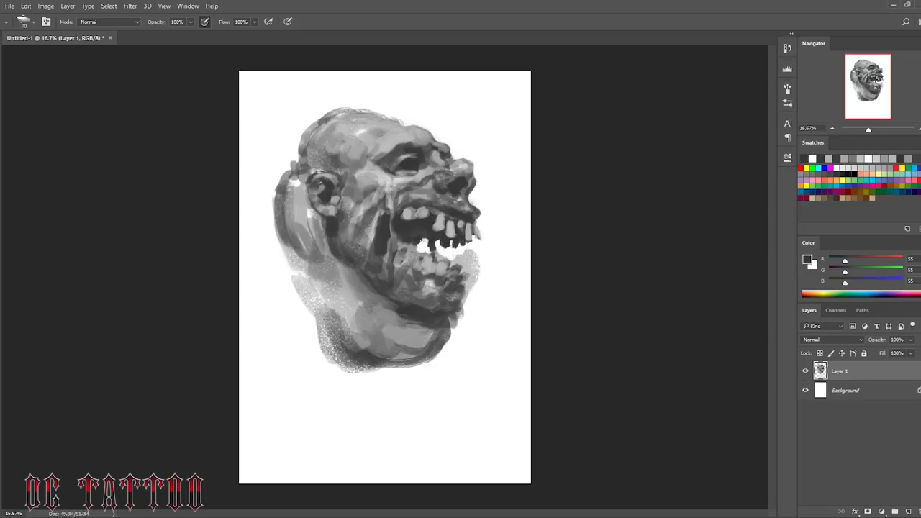
alt+click(414, 213)
mouse_move(410, 215)
mouse_down()
mouse_move(429, 219)
mouse_move(415, 219)
mouse_up()
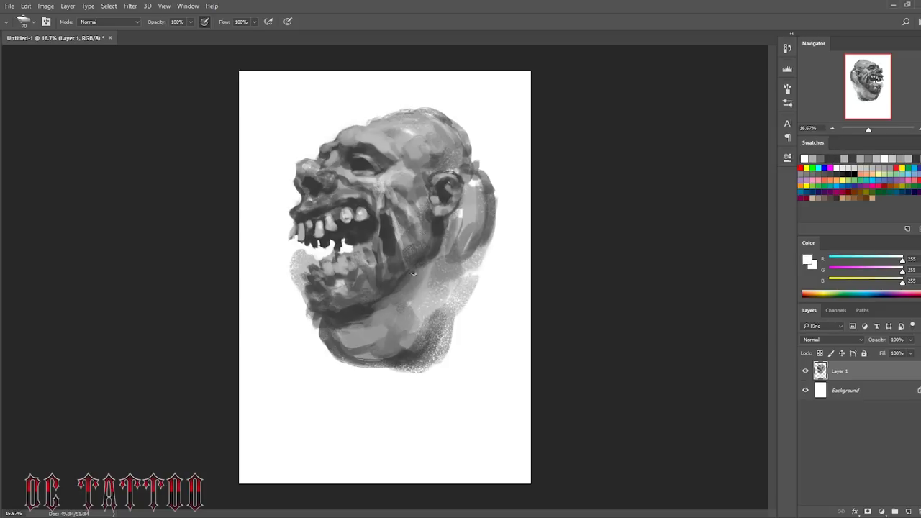
Step: Mirror the canvas and refine the teeth and lower jaw with a smaller brush
key(h)
alt+click(366, 205)
mouse_move(331, 210)
mouse_down()
mouse_move(365, 204)
mouse_move(378, 244)
mouse_up()
key(bracketleft)
mouse_move(311, 259)
mouse_down()
mouse_move(324, 279)
mouse_move(303, 248)
mouse_move(327, 272)
mouse_move(344, 256)
mouse_up()
alt+click(297, 246)
Step: Add dark mouth-grey strokes near the jaw and across the top of the head
key(bracketright)
alt+click(348, 228)
alt+click(338, 248)
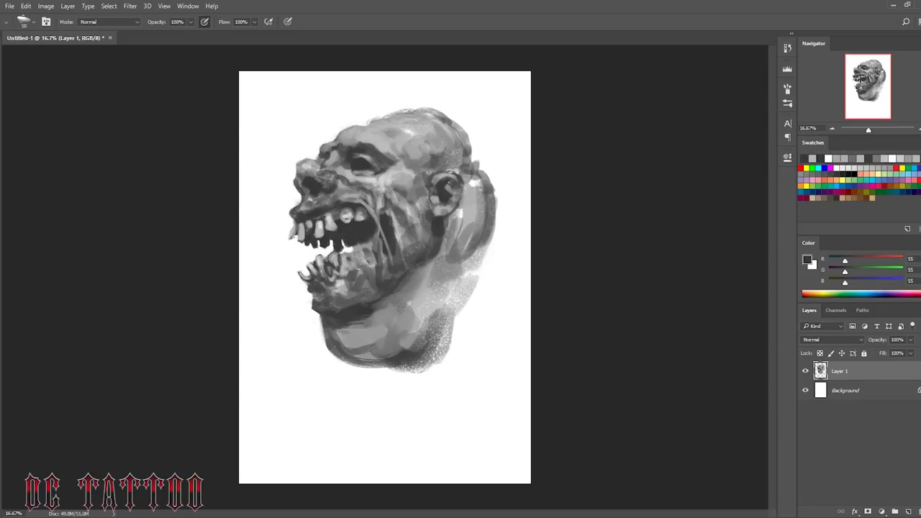
drag(327, 288, 349, 282)
key(bracketright)
alt+click(338, 284)
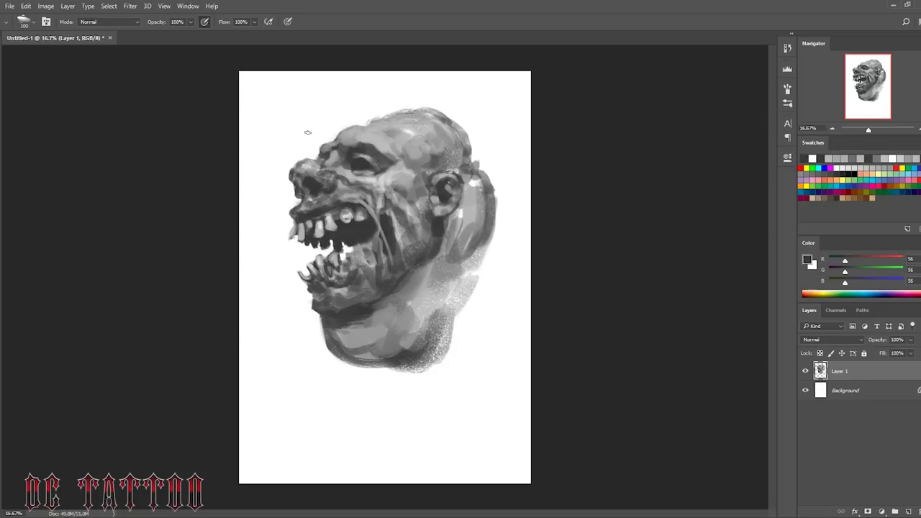
drag(392, 192, 453, 115)
Step: Texture the cheek, chin and neck with light and dark strokes, blocking in the dark neck
key(x)
key(bracketright)
key(bracketright)
key(bracketright)
alt+click(381, 180)
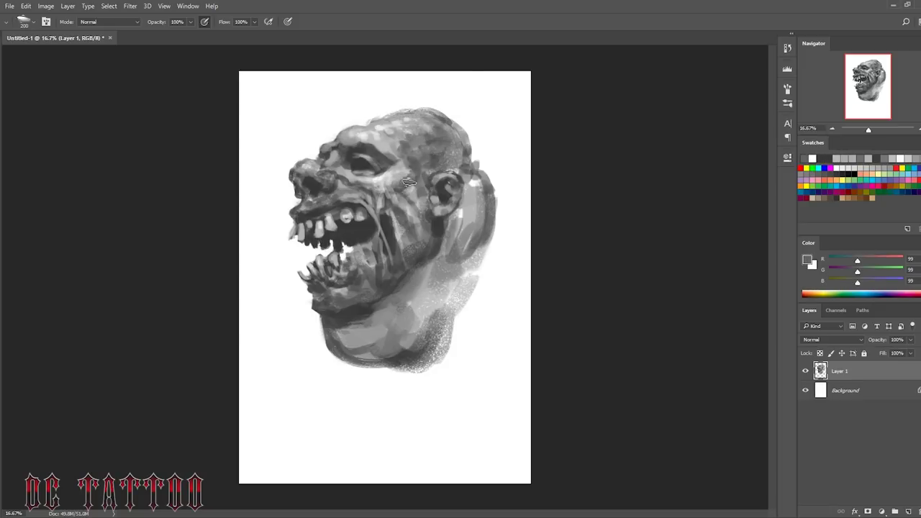
mouse_move(410, 180)
mouse_down()
mouse_move(417, 237)
mouse_move(389, 258)
mouse_up()
mouse_move(428, 212)
mouse_down()
mouse_move(403, 230)
mouse_move(414, 241)
mouse_up()
alt+click(424, 231)
drag(403, 266, 370, 299)
mouse_move(431, 266)
mouse_down()
mouse_move(331, 323)
mouse_move(354, 341)
mouse_move(345, 345)
mouse_up()
alt+click(359, 323)
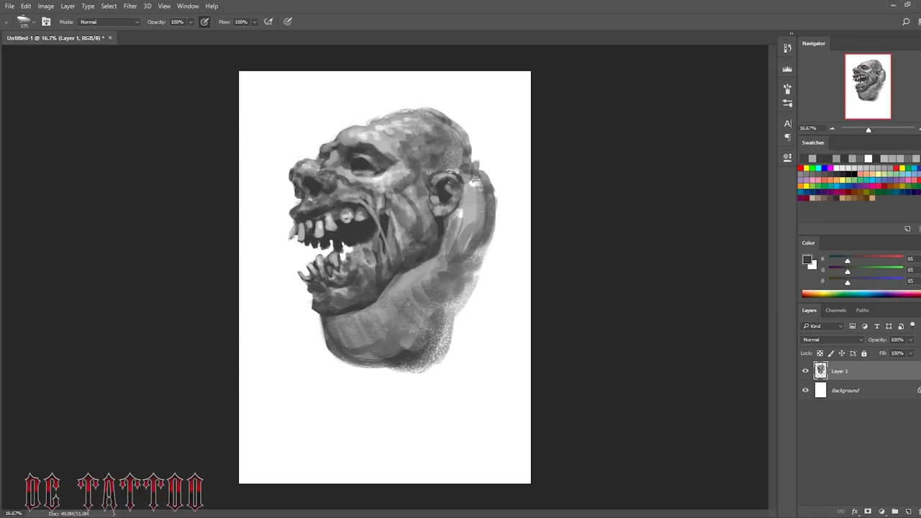
drag(489, 187, 521, 230)
Step: Fill a large dark body across the shoulders with a big brush
drag(331, 352, 274, 424)
key(bracketright)
mouse_move(302, 461)
mouse_down()
mouse_move(424, 384)
mouse_move(534, 202)
mouse_up()
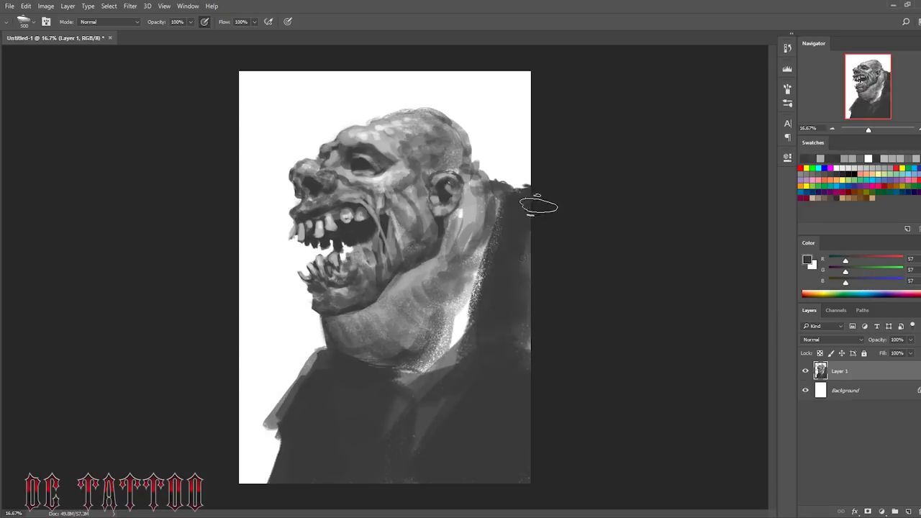
drag(503, 241, 310, 422)
drag(309, 352, 273, 461)
Step: Paint a lighter grey V-neck and darken the neck-roll collar
alt+click(381, 367)
key(bracketleft)
key(bracketleft)
key(bracketleft)
drag(396, 363, 386, 448)
drag(374, 395, 442, 337)
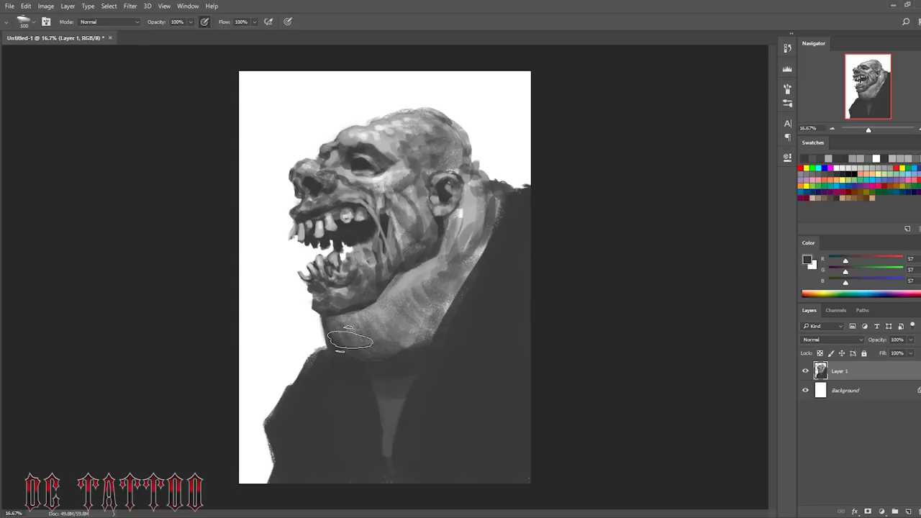
drag(496, 190, 402, 342)
Step: Paint fine light strands across the upper teeth with a small brush
key(bracketleft)
key(bracketleft)
key(bracketleft)
alt+click(356, 264)
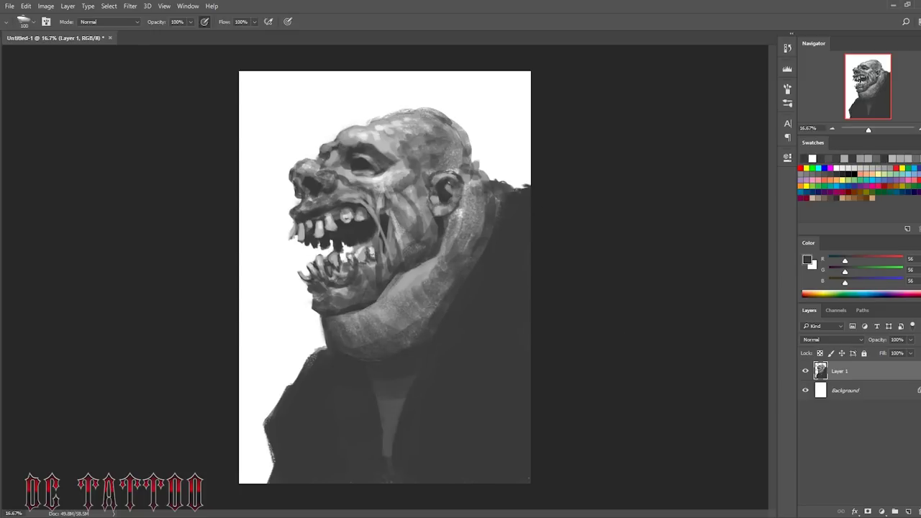
key(bracketleft)
key(bracketleft)
key(bracketleft)
alt+click(354, 255)
mouse_move(363, 216)
mouse_down()
mouse_move(344, 225)
mouse_move(359, 208)
mouse_up()
alt+click(356, 219)
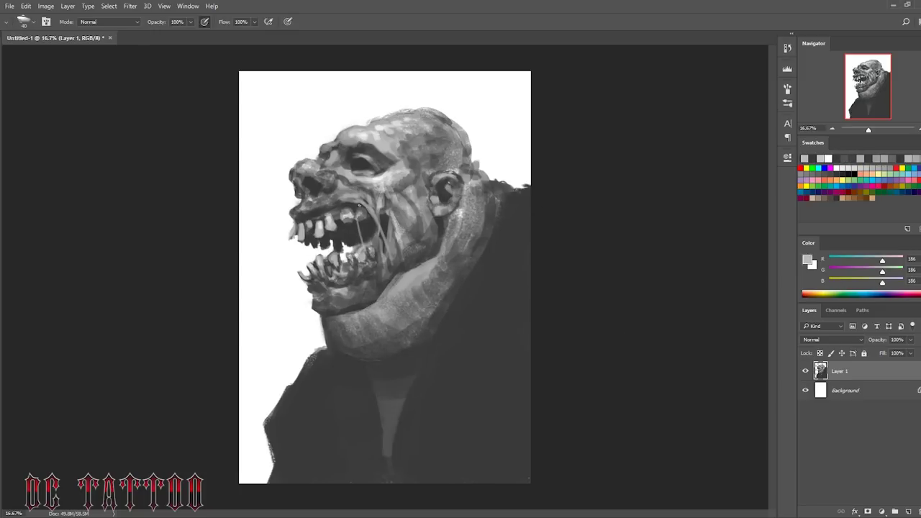
alt+click(343, 222)
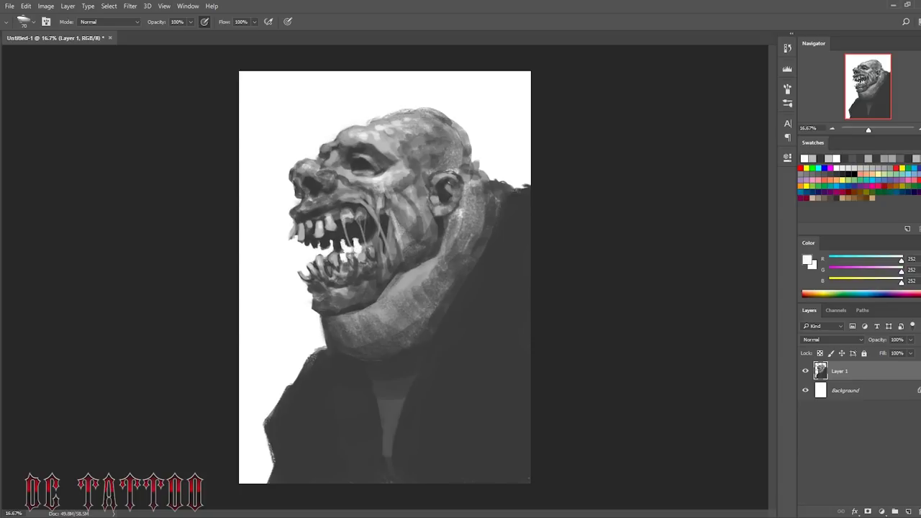
Step: Resample mid-greys from the face and dark greys from the mouth while adjusting brush size
alt+click(302, 217)
alt+click(372, 179)
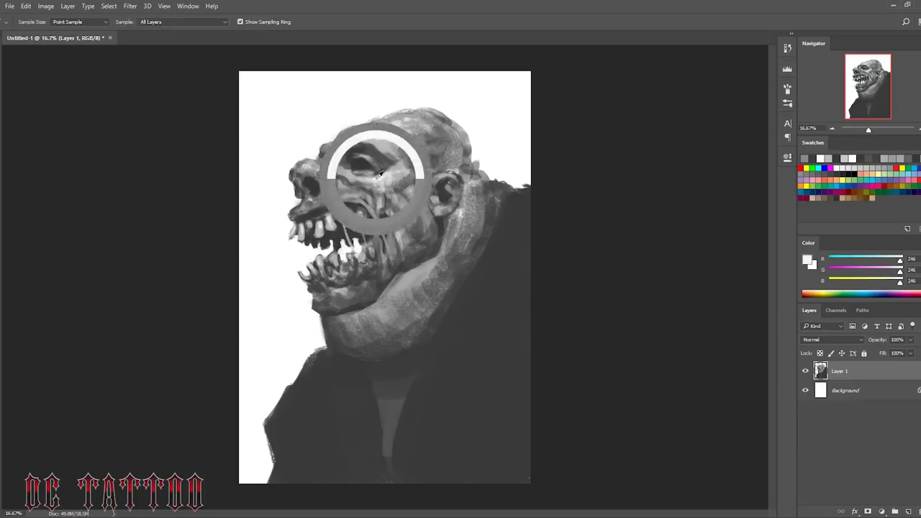
key(bracketright)
key(bracketright)
key(bracketright)
alt+click(331, 155)
key(bracketleft)
key(bracketleft)
key(bracketleft)
alt+click(353, 230)
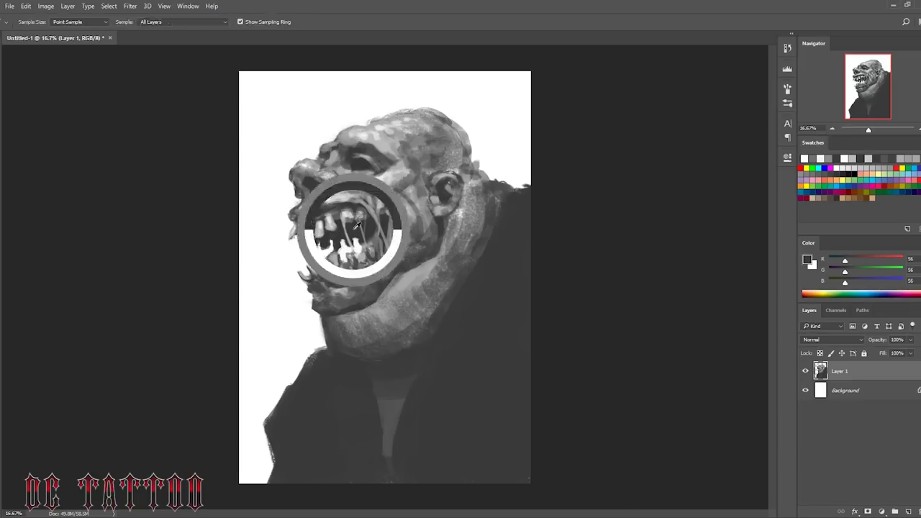
alt+click(340, 263)
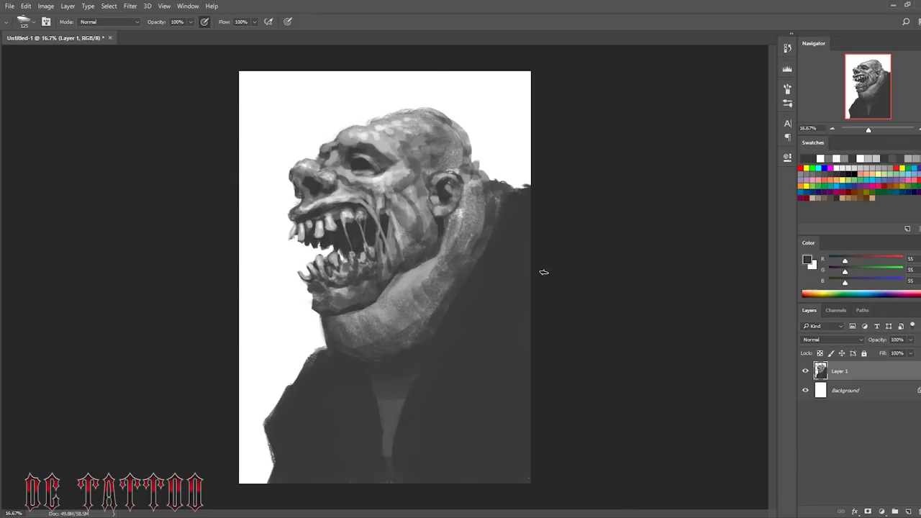
Step: Mirror the canvas and paint grey strokes over the neck and shoulder
key(h)
alt+click(372, 219)
key(bracketright)
key(bracketright)
key(bracketright)
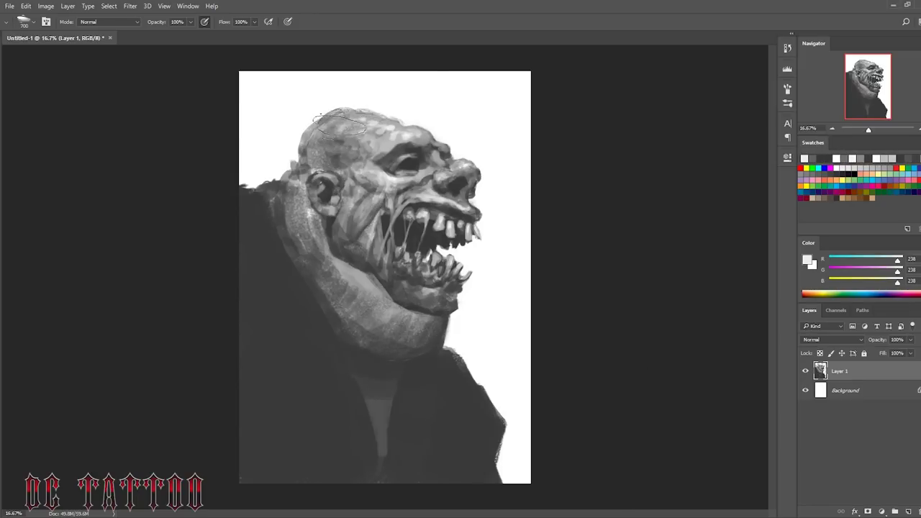
key(bracketleft)
key(bracketleft)
key(bracketleft)
alt+click(440, 332)
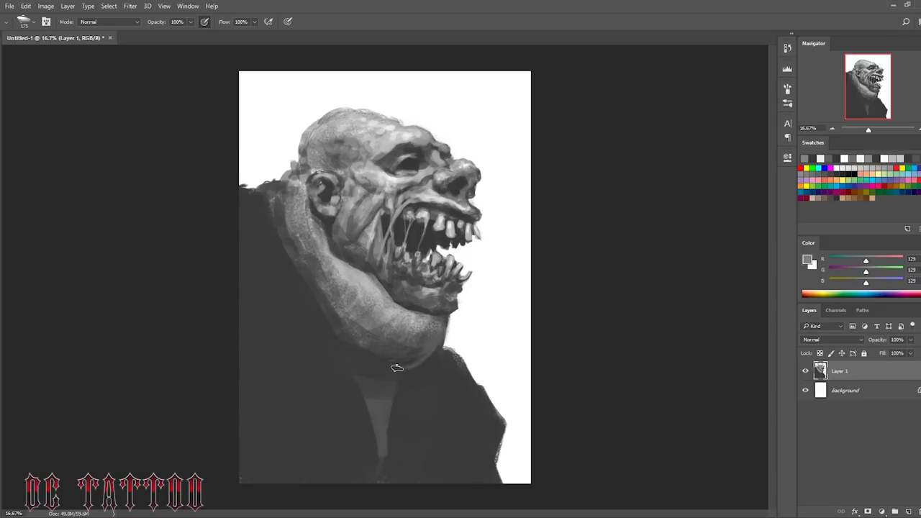
drag(396, 367, 360, 334)
alt+click(335, 290)
drag(335, 289, 281, 185)
Step: Sample dark, light and near-white greys from the face while resizing the brush
key(bracketright)
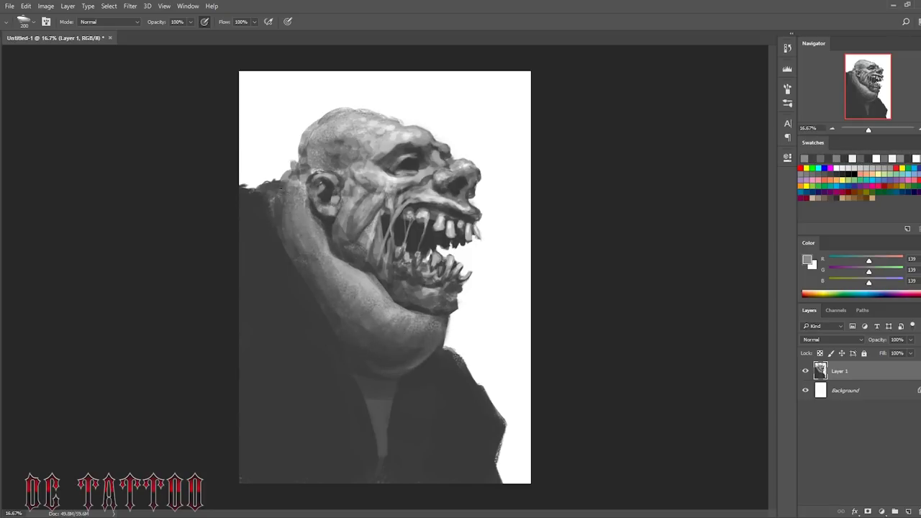
key(bracketleft)
key(bracketleft)
key(bracketleft)
alt+click(394, 169)
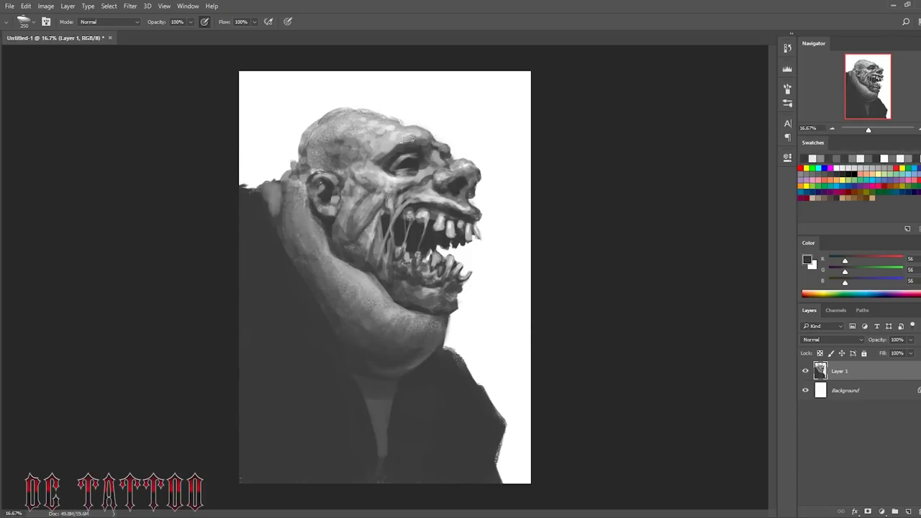
key(bracketleft)
key(bracketleft)
key(bracketleft)
alt+click(446, 154)
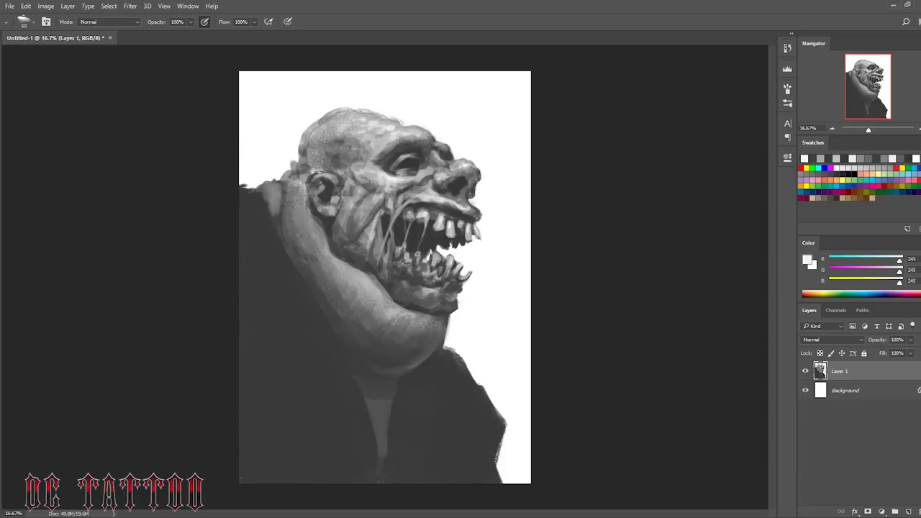
key(bracketright)
key(bracketright)
alt+click(428, 170)
alt+click(421, 180)
key(bracketleft)
key(bracketleft)
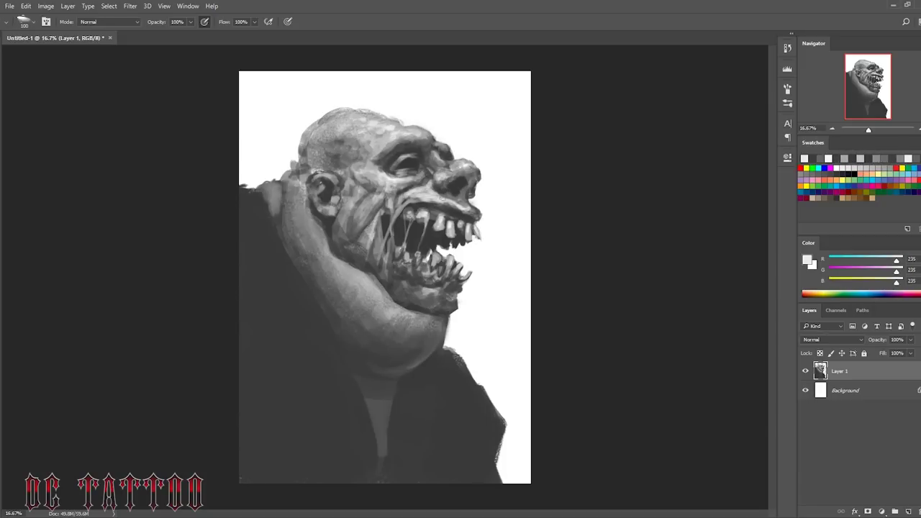
alt+click(455, 202)
key(bracketright)
key(bracketright)
alt+click(441, 234)
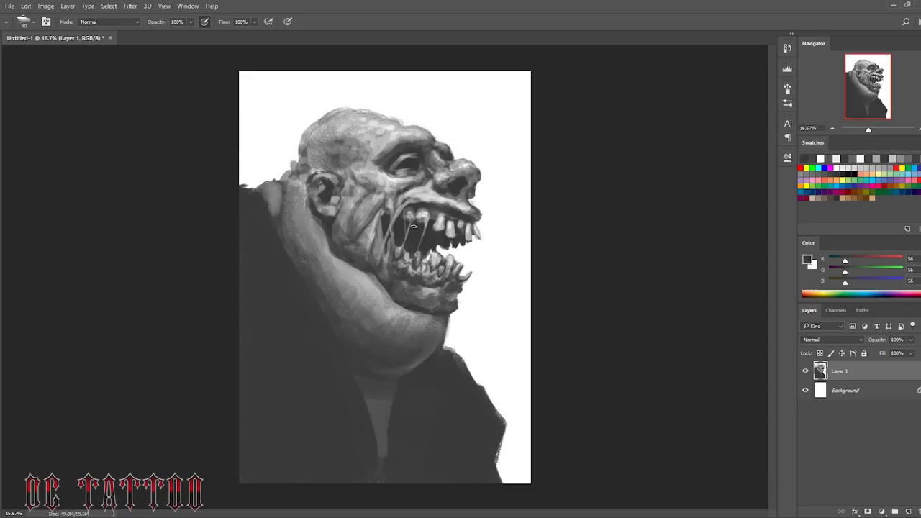
Step: Lighten the left shoulder and lower-right coat, adding light texture to the cloak
alt+click(316, 288)
key(bracketright)
key(bracketright)
key(bracketright)
mouse_move(316, 288)
mouse_down()
mouse_move(215, 319)
mouse_move(302, 367)
mouse_up()
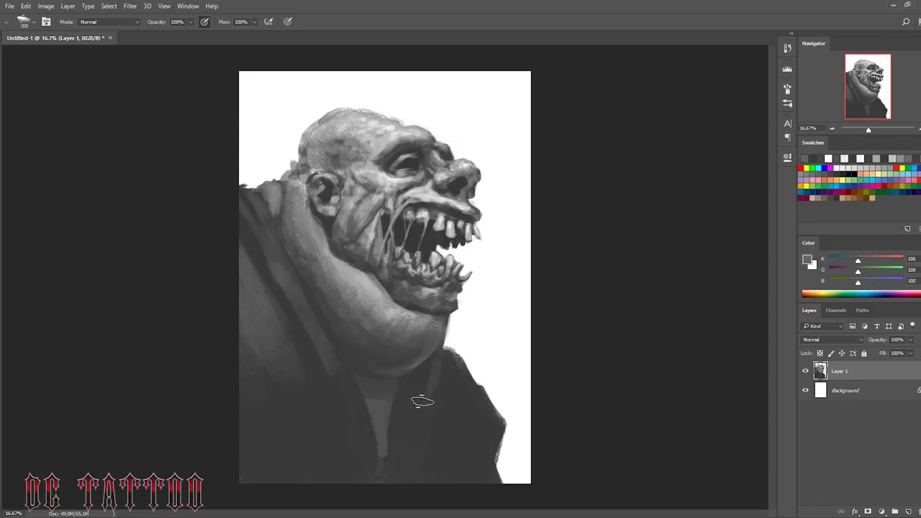
mouse_move(432, 403)
mouse_down()
mouse_move(464, 378)
mouse_move(298, 425)
mouse_up()
alt+click(252, 273)
drag(245, 251, 288, 353)
mouse_move(259, 216)
mouse_down()
mouse_move(263, 263)
mouse_move(240, 233)
mouse_up()
Step: Paint dark grey strokes on the left shoulder with a smaller brush
alt+click(248, 273)
key(bracketleft)
key(bracketleft)
key(bracketleft)
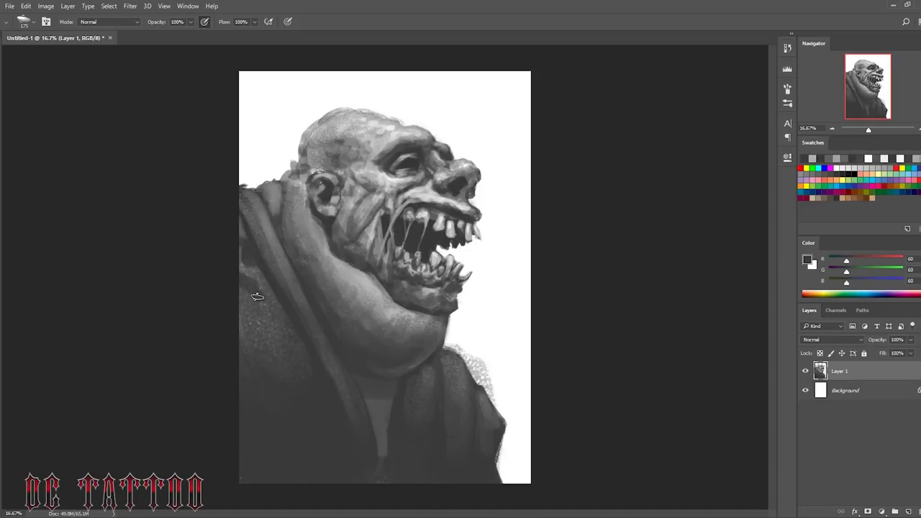
drag(252, 294, 263, 245)
alt+click(267, 232)
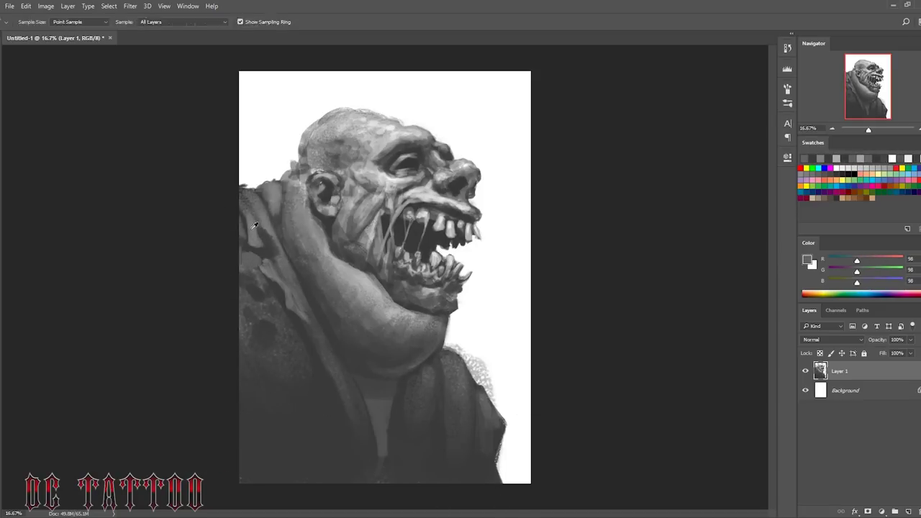
Step: Paint a broad dark stroke across the chest and white chips on the right body edge
alt+click(264, 223)
key(bracketleft)
key(bracketleft)
key(bracketleft)
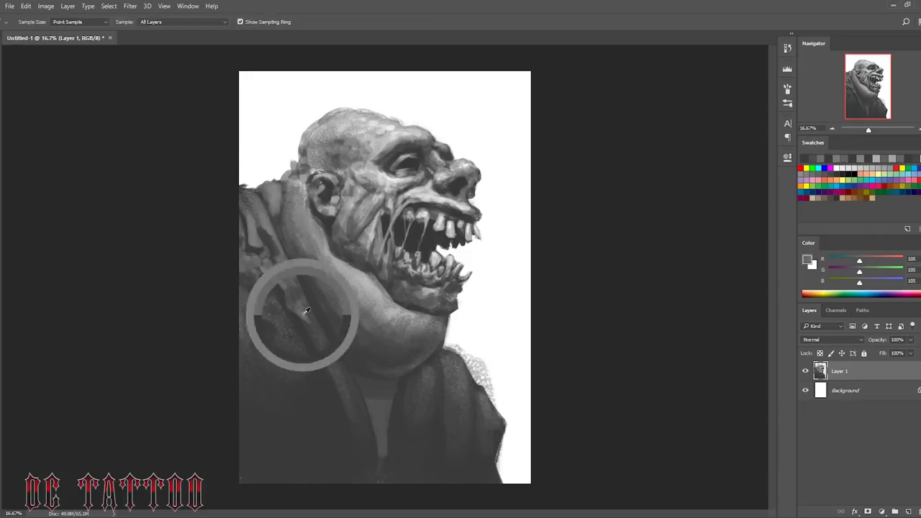
alt+click(302, 302)
key(bracketright)
key(bracketright)
key(bracketright)
key(bracketleft)
key(bracketleft)
key(bracketleft)
mouse_move(386, 393)
mouse_down()
mouse_move(453, 356)
mouse_move(502, 427)
mouse_up()
alt+click(489, 353)
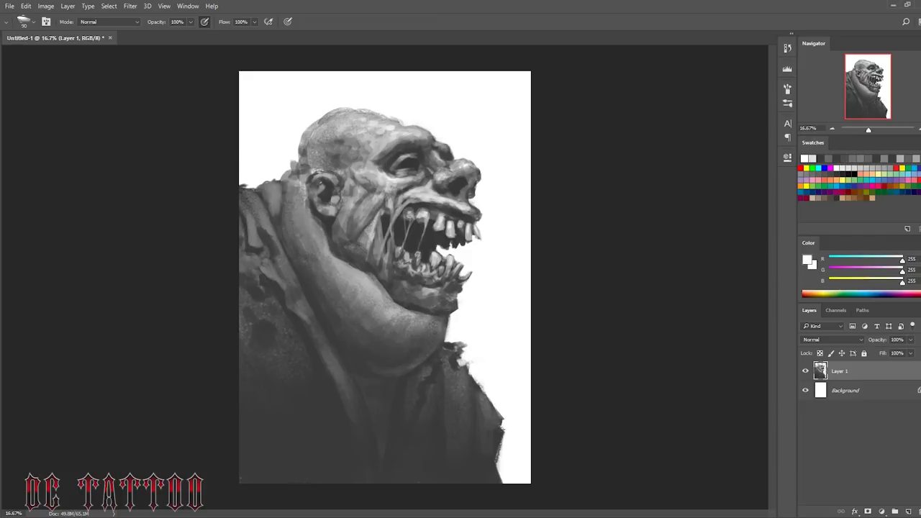
Step: Sample darker greys from the painting and body while resizing the brush
alt+click(245, 189)
key(bracketleft)
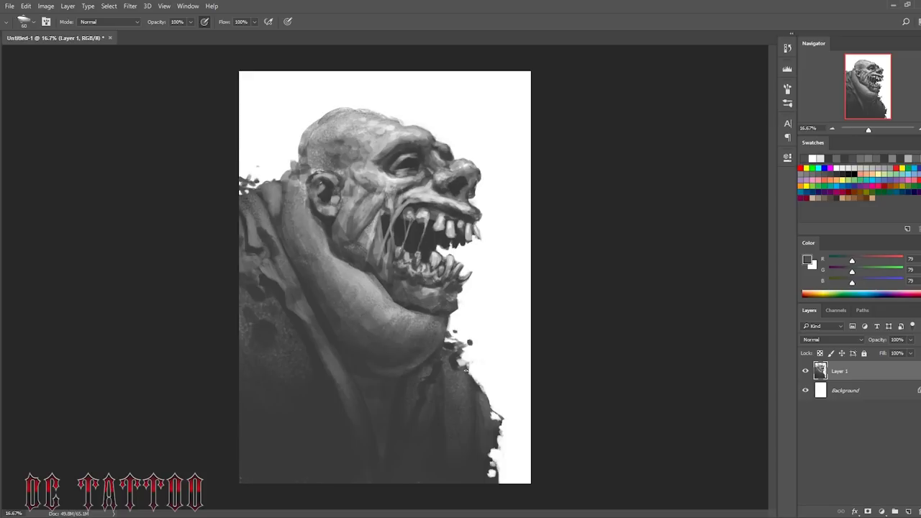
alt+click(441, 373)
key(bracketleft)
key(bracketleft)
key(bracketleft)
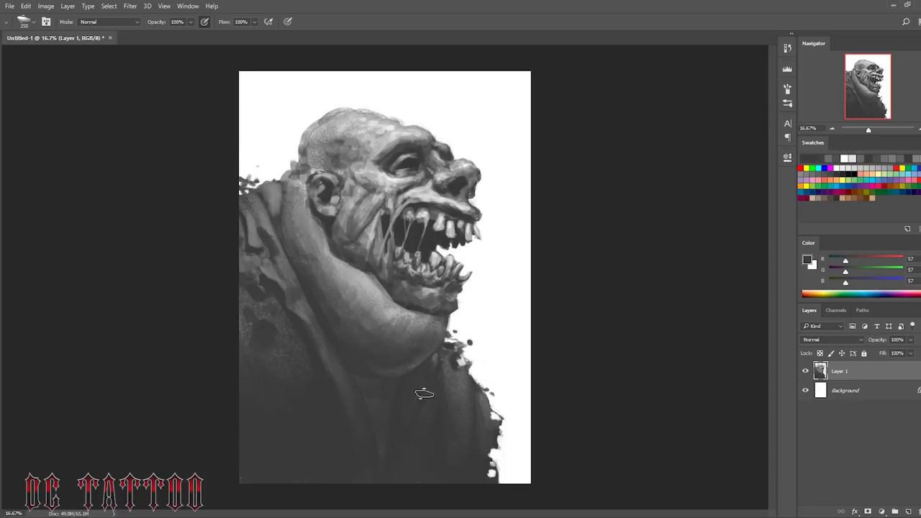
key(bracketright)
key(bracketright)
key(bracketright)
alt+click(335, 477)
key(bracketleft)
key(bracketleft)
key(bracketleft)
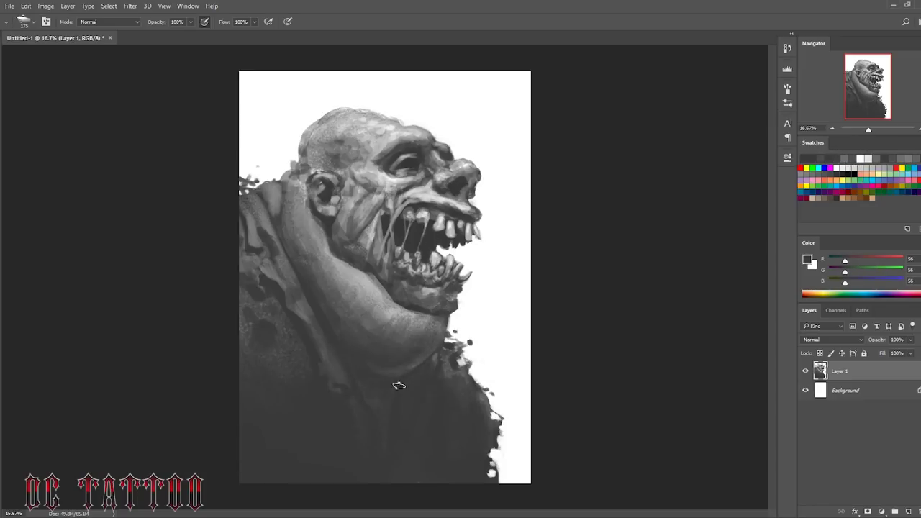
Step: Mirror the painting horizontally and switch to white with a smaller brush
key(h)
key(x)
key(bracketleft)
key(bracketleft)
key(bracketleft)
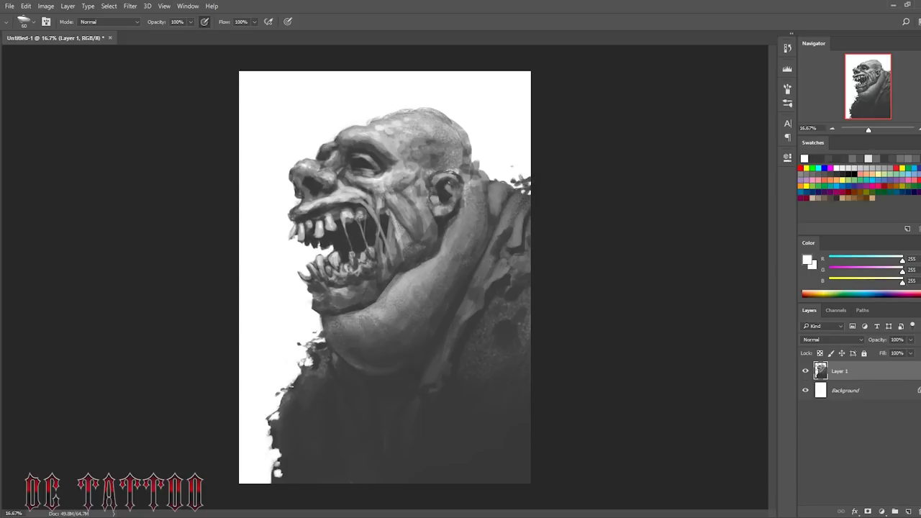
Step: Dab bumpy warts along the cheek with mid and darker greys from the face
alt+click(496, 205)
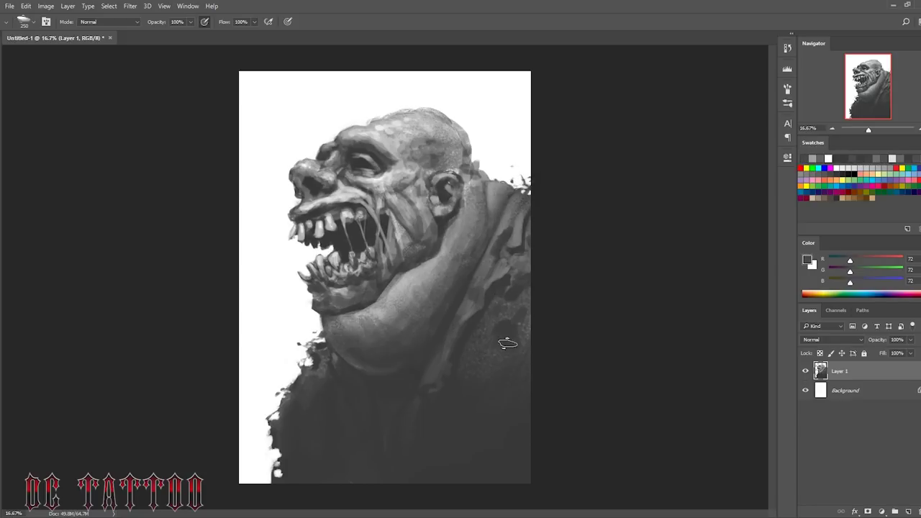
alt+click(346, 179)
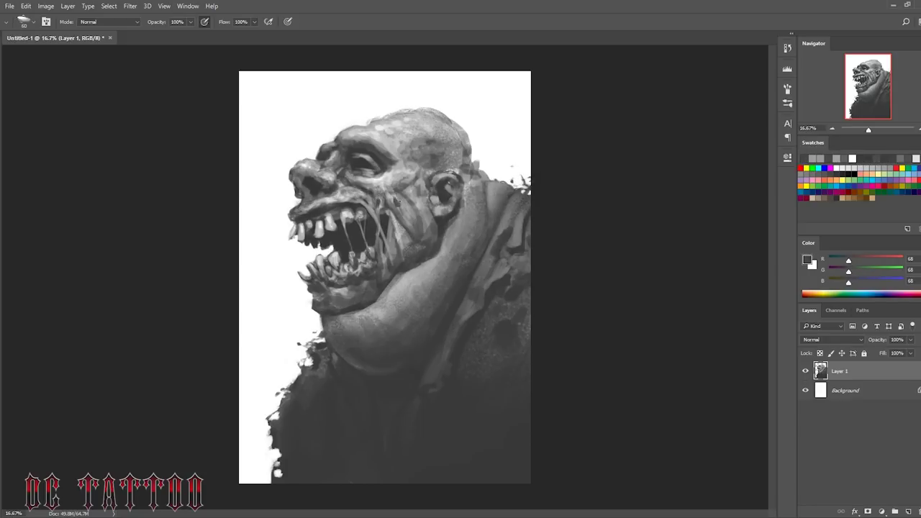
alt+click(400, 224)
key(bracketright)
key(bracketright)
key(bracketright)
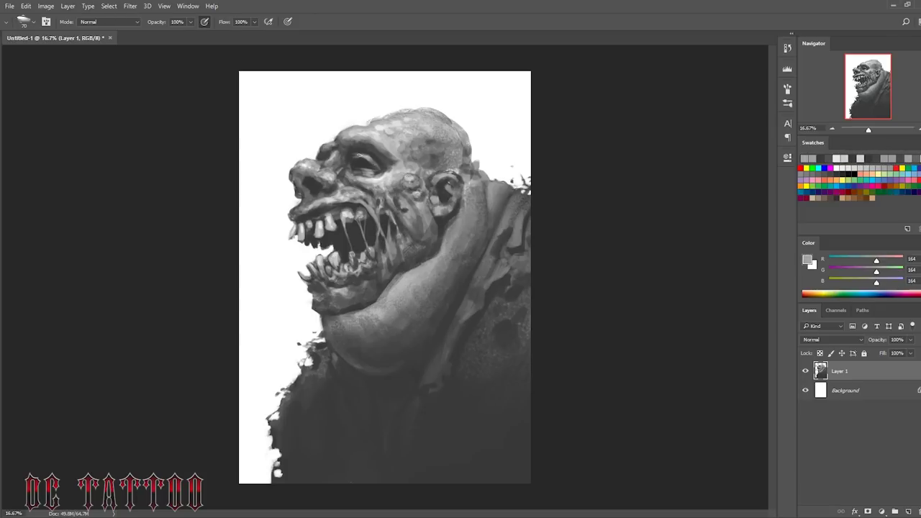
alt+click(383, 151)
alt+click(364, 164)
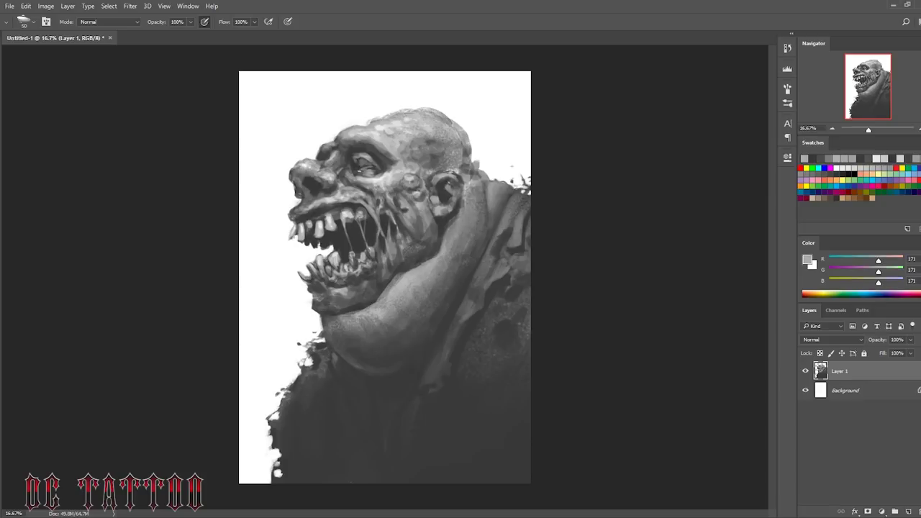
alt+click(357, 173)
key(bracketright)
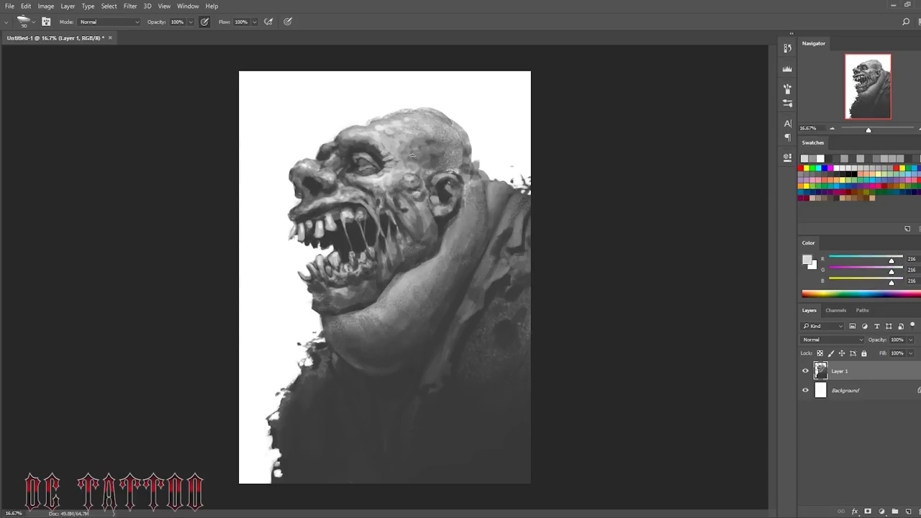
Step: Add light highlights and dark shadows to the warts on the cheek and neck
alt+click(408, 148)
alt+click(399, 171)
key(bracketright)
alt+click(426, 177)
key(bracketleft)
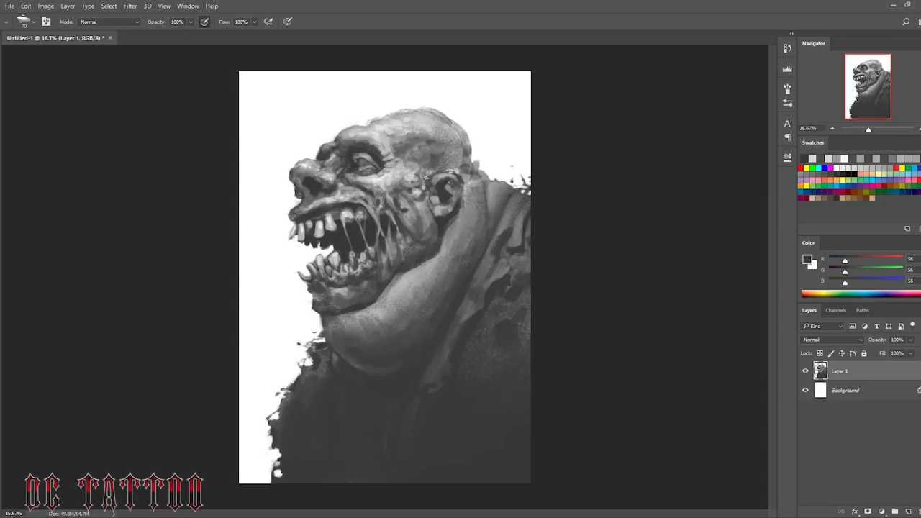
alt+click(429, 223)
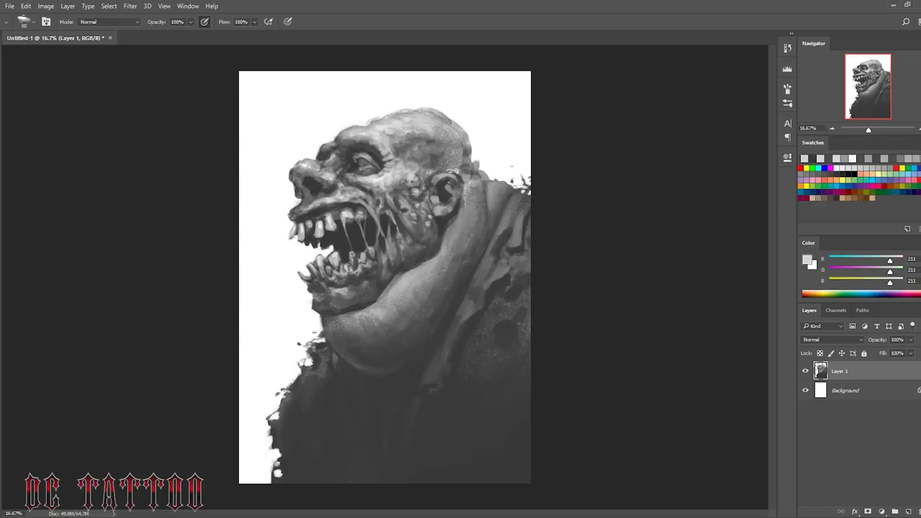
alt+click(442, 267)
alt+click(425, 256)
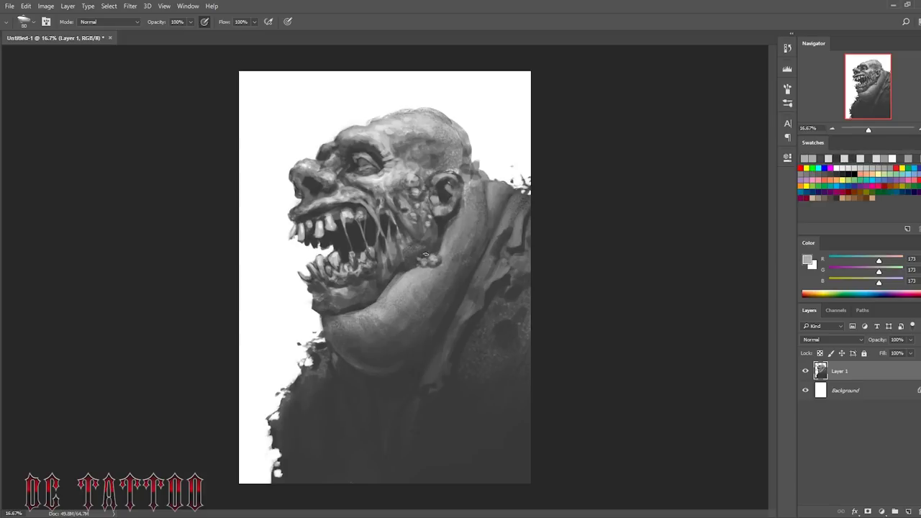
alt+click(425, 216)
key(bracketleft)
key(bracketleft)
key(bracketleft)
alt+click(440, 200)
Step: Paint dark and light strokes near the shoulder and brighten the chin
mouse_move(461, 144)
mouse_down()
mouse_move(467, 172)
mouse_move(453, 248)
mouse_up()
alt+click(467, 216)
alt+click(432, 282)
mouse_move(425, 276)
mouse_down()
mouse_move(392, 291)
mouse_move(399, 288)
mouse_up()
key(bracketleft)
key(bracketleft)
key(bracketleft)
drag(319, 291, 381, 277)
Step: Lighten the lower lip, teeth and chin with white and light greys
key(bracketright)
key(bracketright)
key(bracketright)
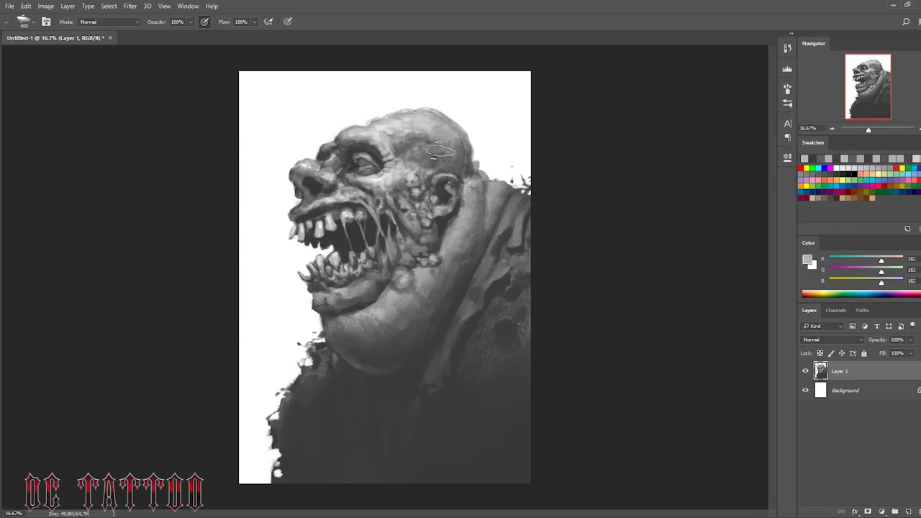
key(bracketleft)
key(bracketleft)
key(bracketleft)
key(x)
drag(317, 295, 338, 273)
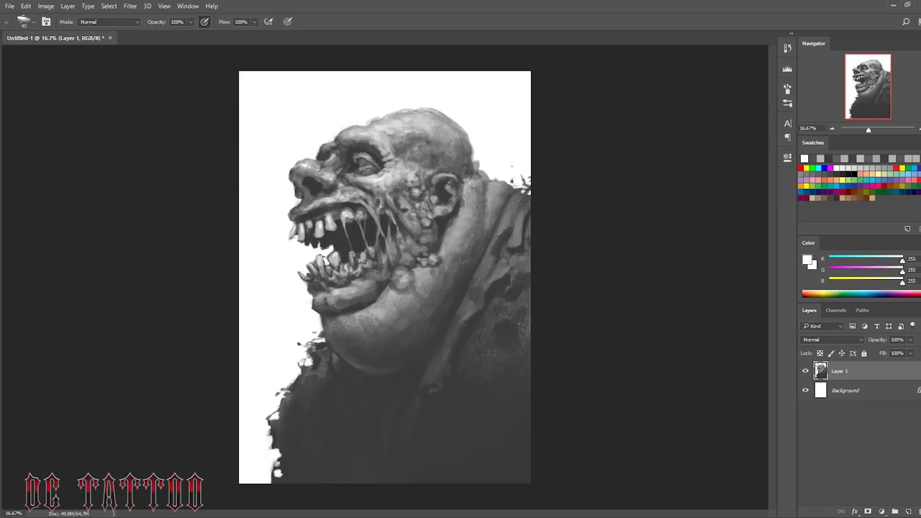
alt+click(342, 252)
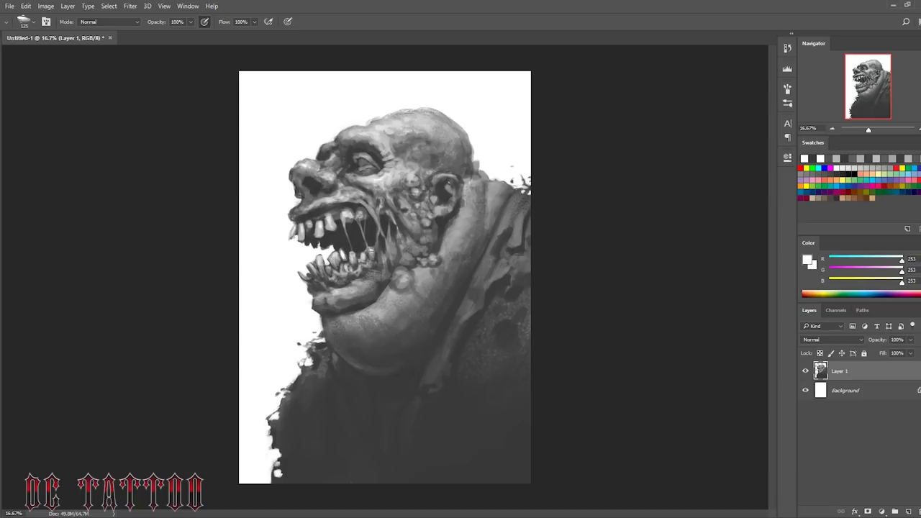
alt+click(379, 247)
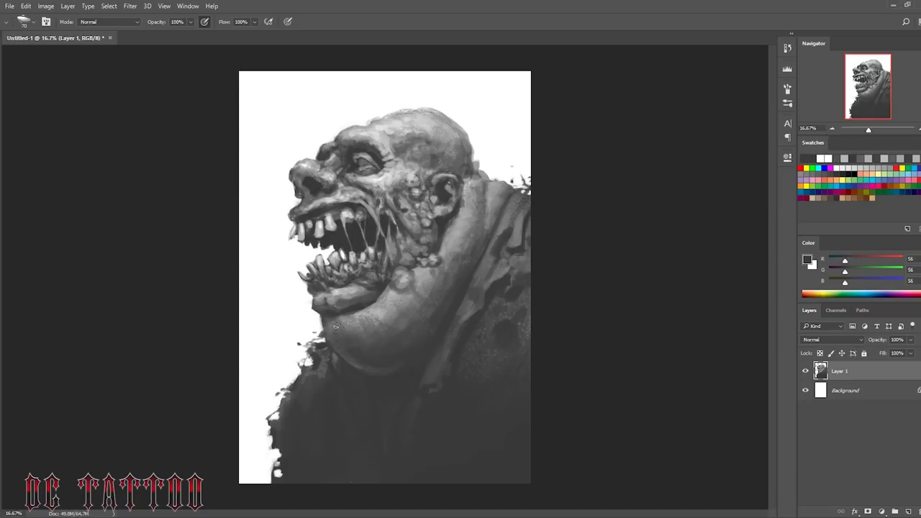
alt+click(334, 322)
drag(367, 338, 385, 346)
Step: Add dark grey face accents, flip the canvas back horizontally, and add Layer 2
alt+click(299, 258)
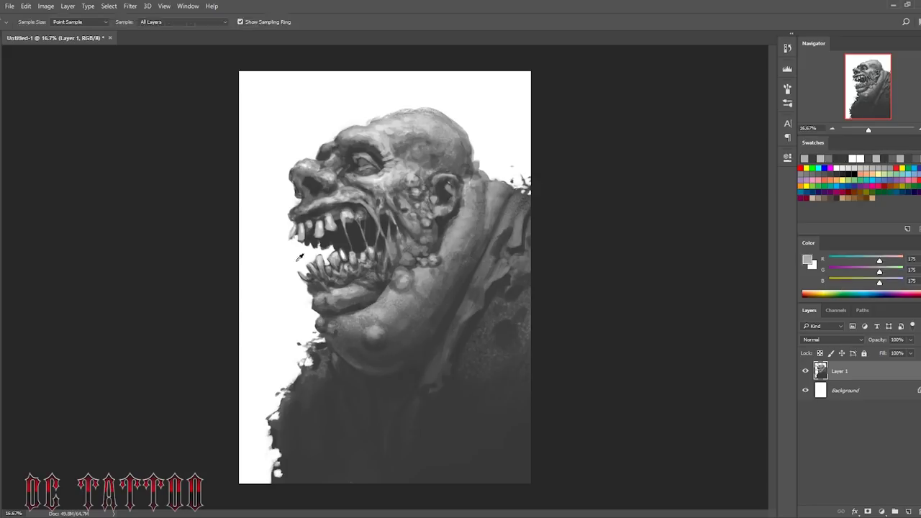
alt+click(359, 316)
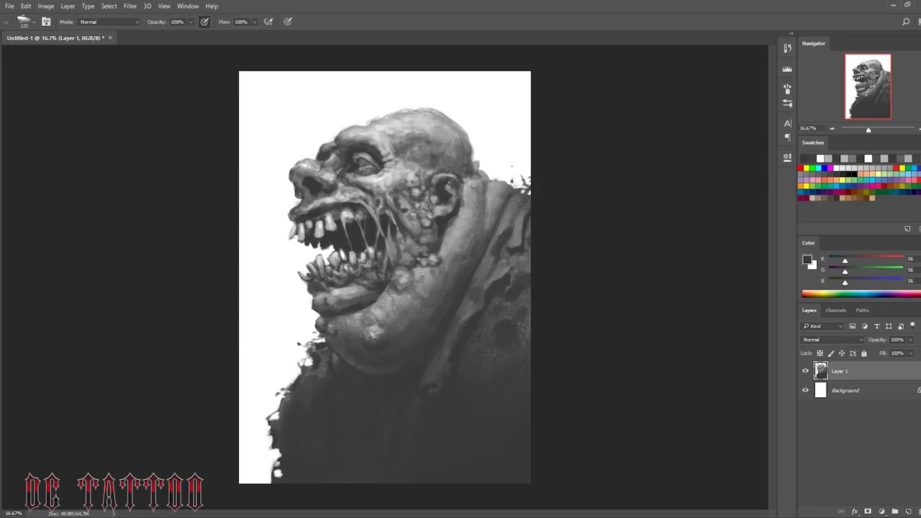
key(bracketright)
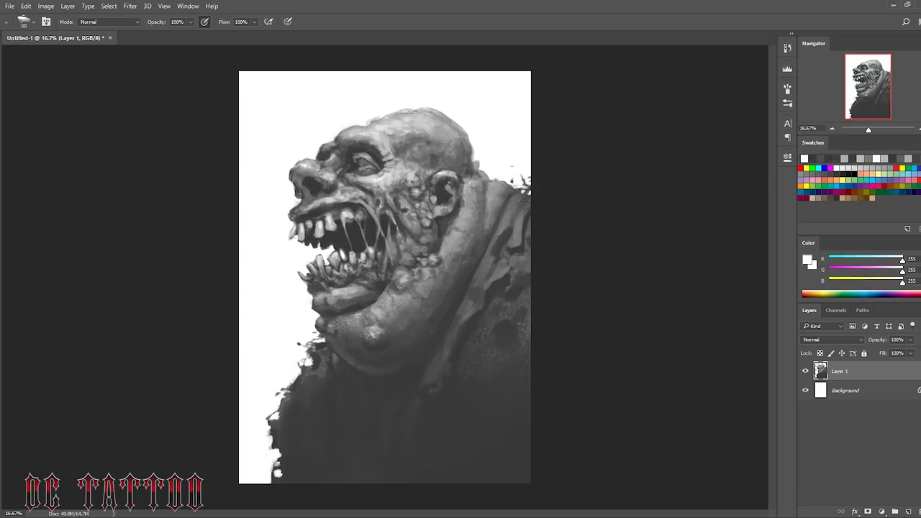
alt+click(447, 202)
alt+click(438, 222)
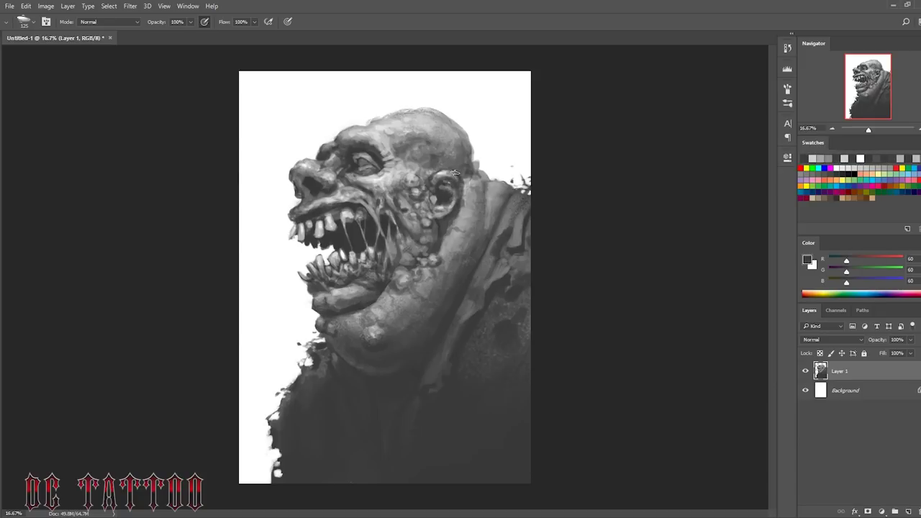
key(h)
key(ctrl+shift+alt+n)
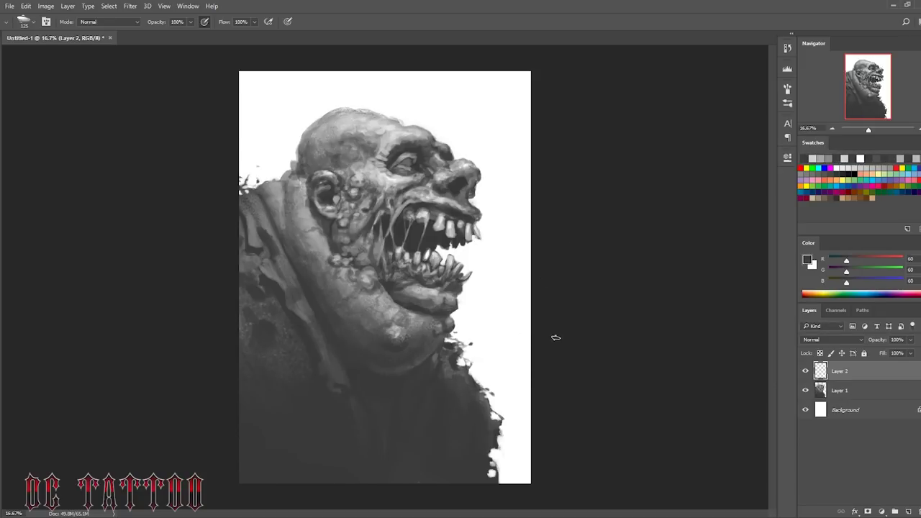
Step: Refine dark strokes around the eye and nose with sampled greys and finer brushes
alt+click(407, 159)
mouse_move(397, 161)
mouse_down()
mouse_move(417, 155)
mouse_move(386, 151)
mouse_up()
alt+click(411, 157)
key(])
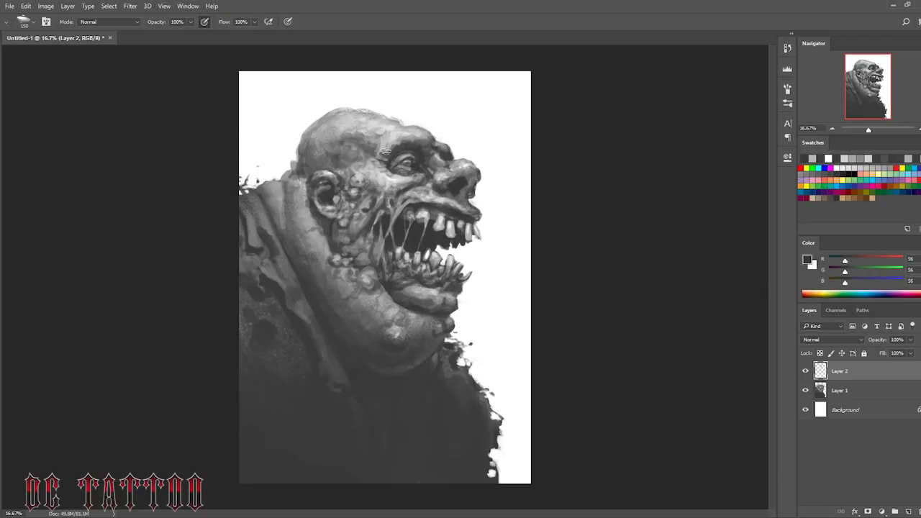
alt+click(470, 163)
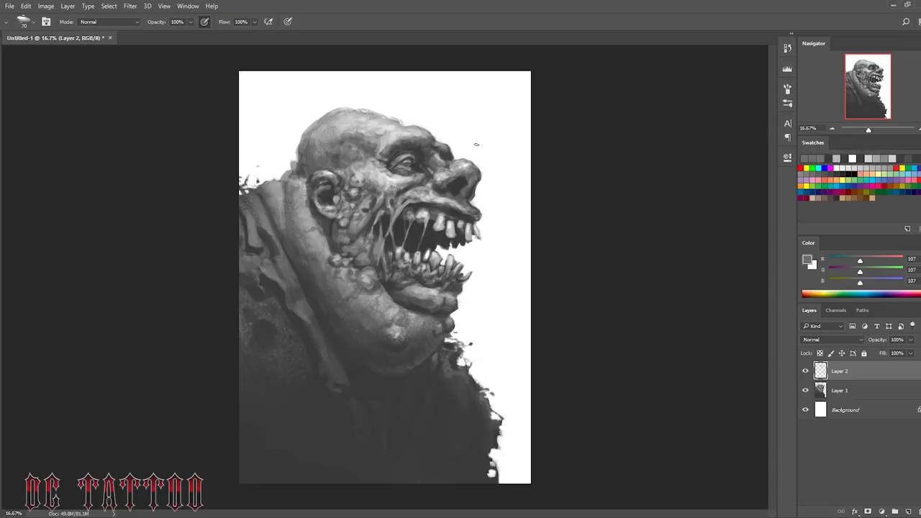
alt+click(460, 164)
alt+click(445, 182)
alt+click(456, 175)
key([)
key([)
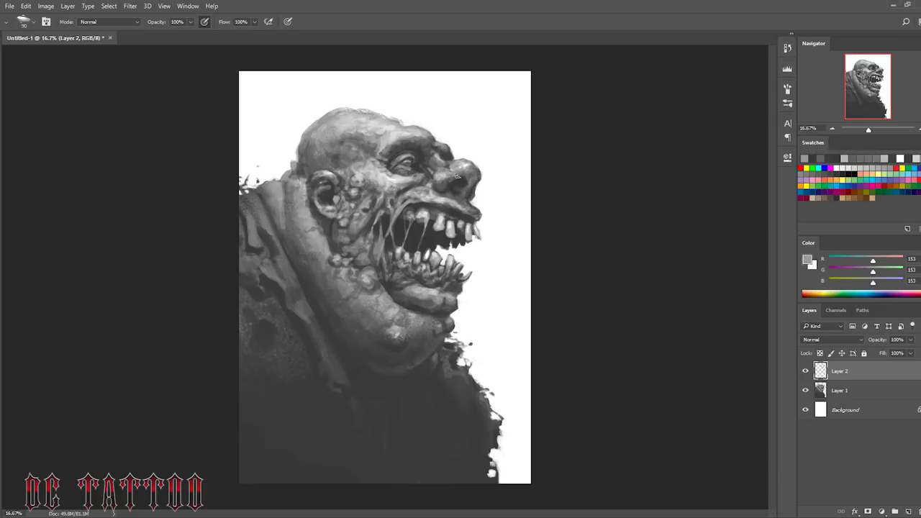
key([)
key([)
key([)
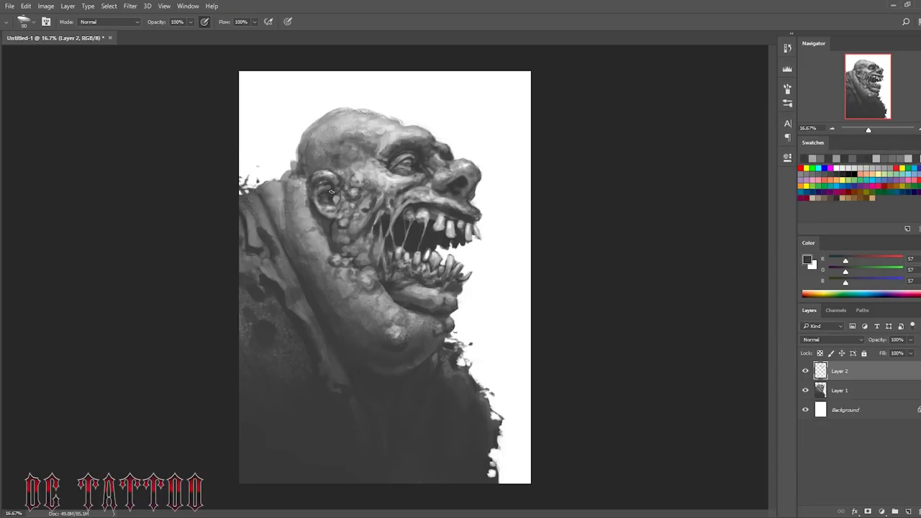
alt+click(310, 197)
key(bracketright)
key(x)
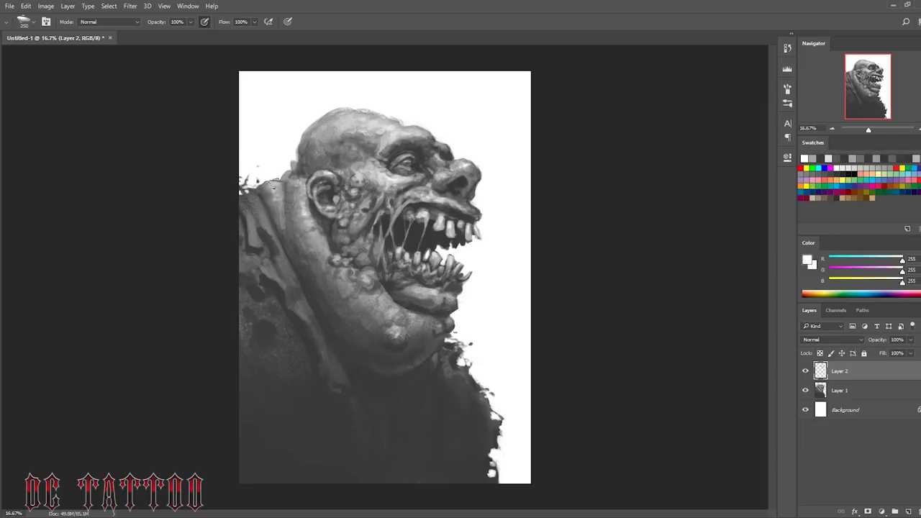
Step: Add a new layer filled with black and lower its opacity to 78%
key(ctrl+shift+alt+n)
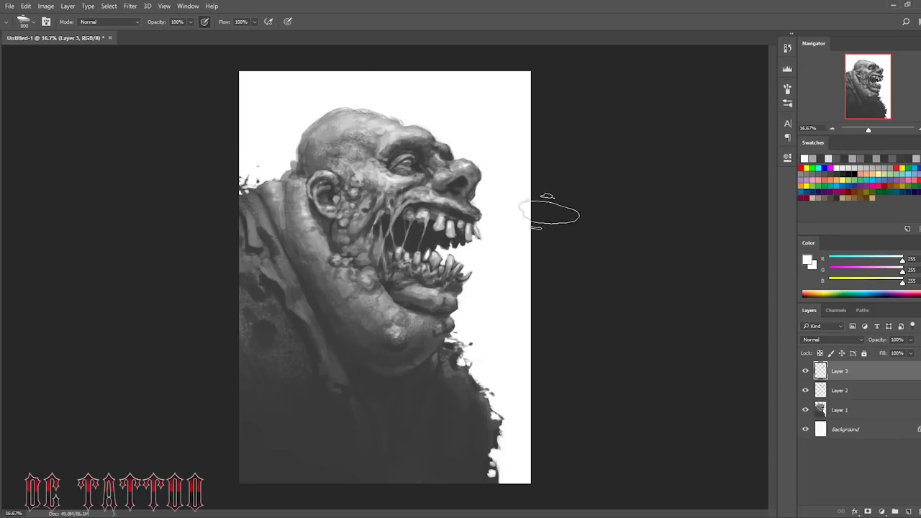
key(d)
key(g)
click(433, 192)
drag(877, 340, 877, 343)
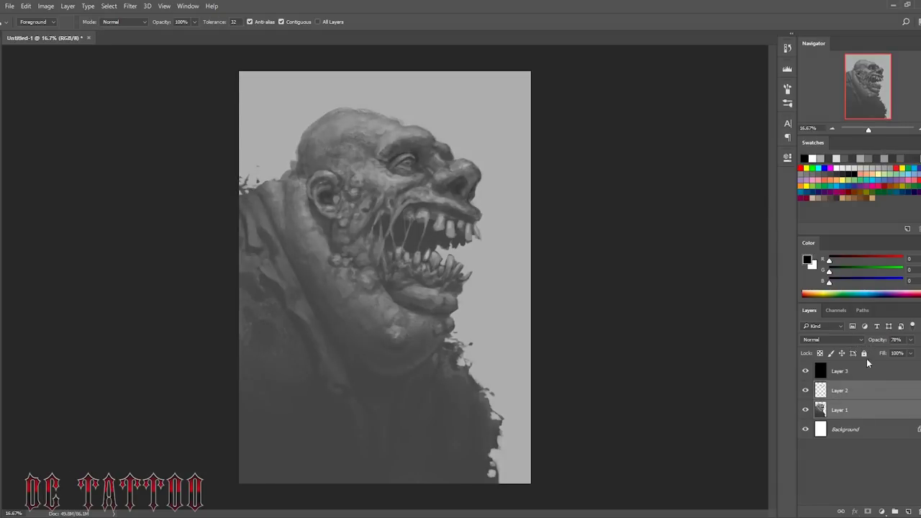
Step: Confirm the black layer's opacity and add a Green Photo Filter adjustment
key(Return)
key(ctrl+shift+alt+n)
click(881, 510)
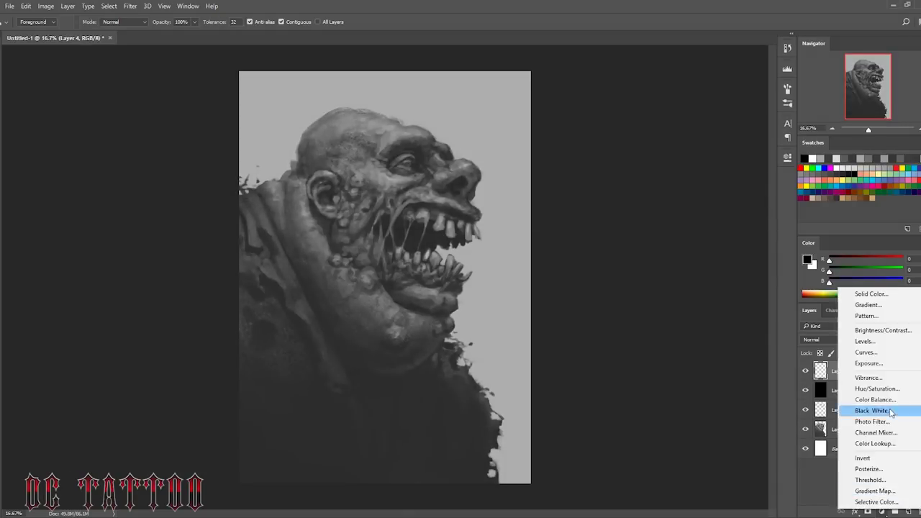
click(827, 422)
click(720, 181)
click(707, 262)
click(631, 244)
Step: Add a Color-mode layer and glaze peach and golden tints over the head and jaw
key(ctrl+shift+alt+n)
click(832, 339)
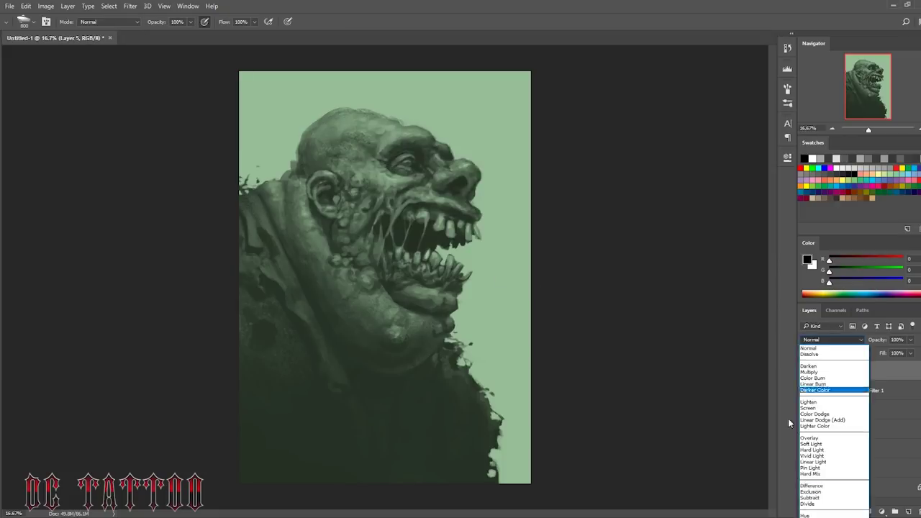
click(827, 418)
key(b)
drag(360, 180, 420, 177)
drag(348, 283, 339, 319)
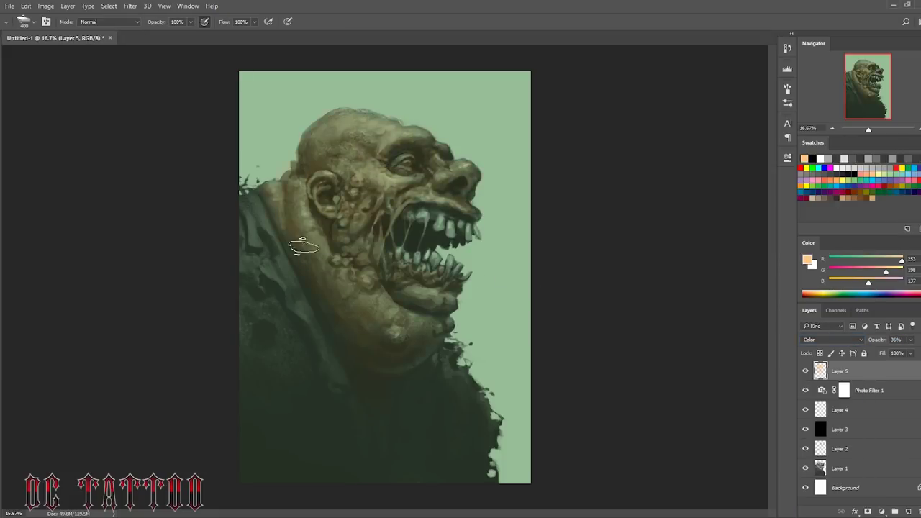
Step: Glaze peach, dark red, tan and purple tones across the face and warts
alt+click(302, 167)
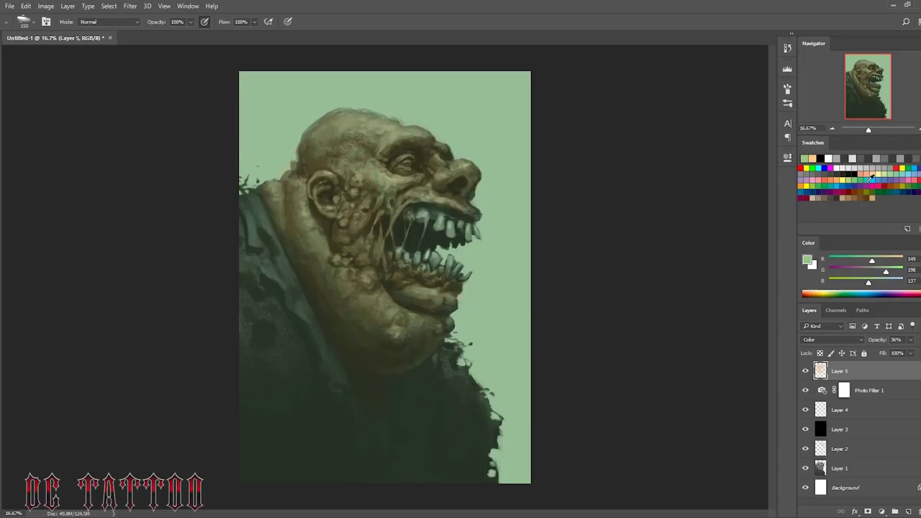
click(871, 175)
key(bracketright)
key(bracketright)
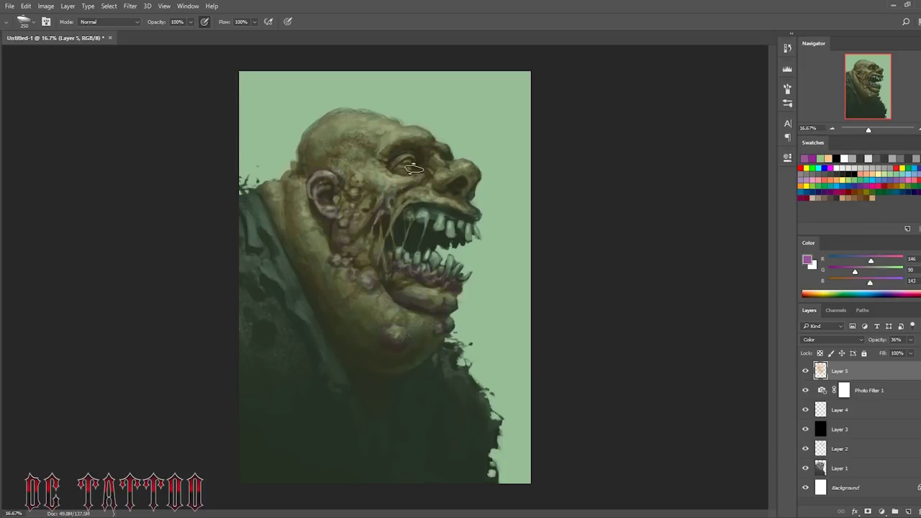
alt+click(372, 239)
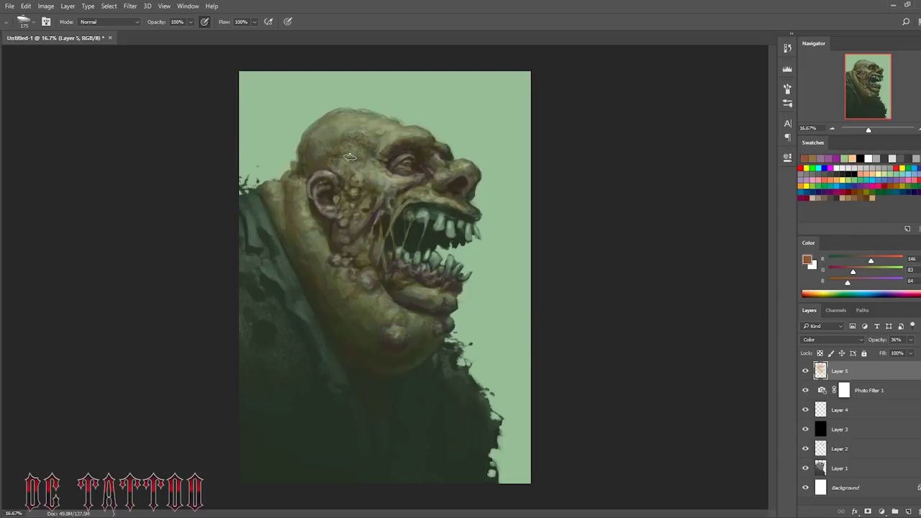
alt+click(356, 180)
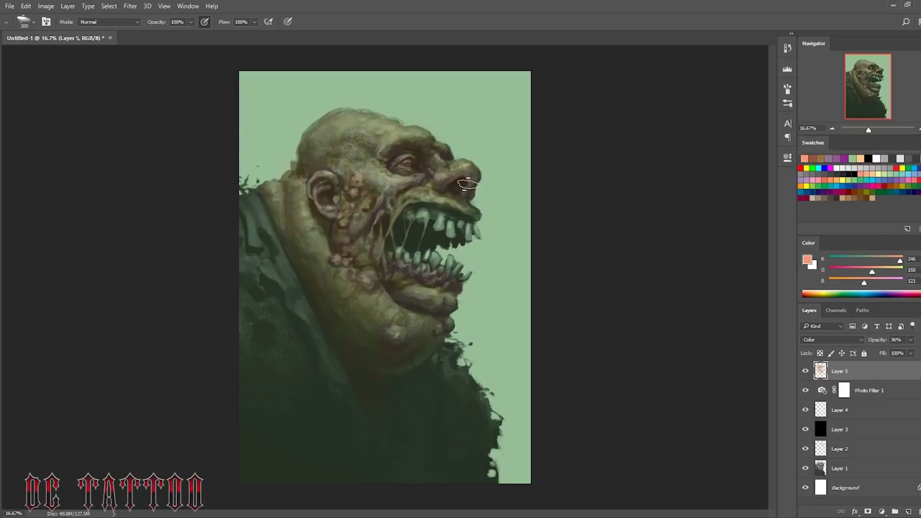
alt+click(401, 230)
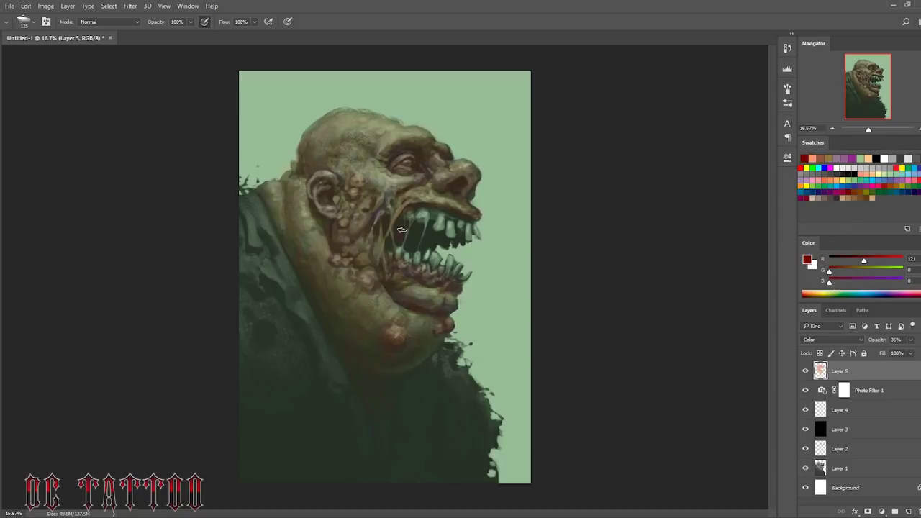
alt+click(473, 223)
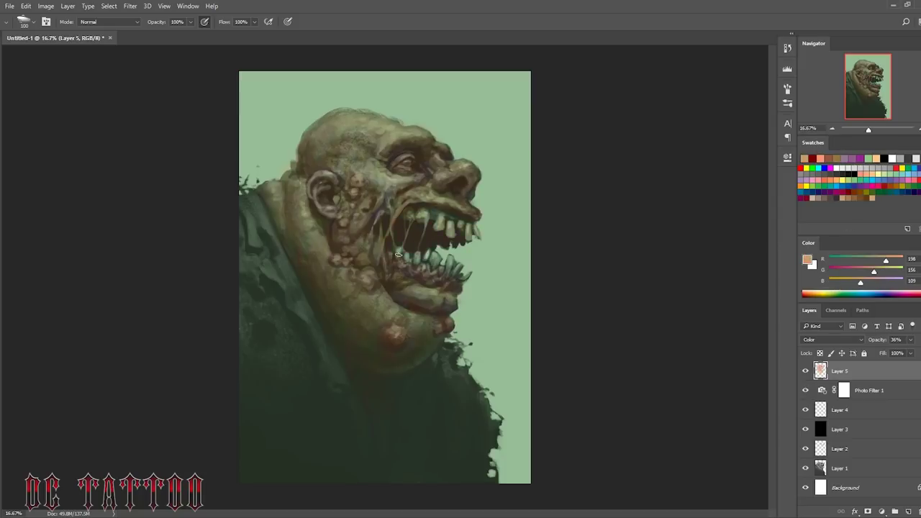
alt+click(435, 275)
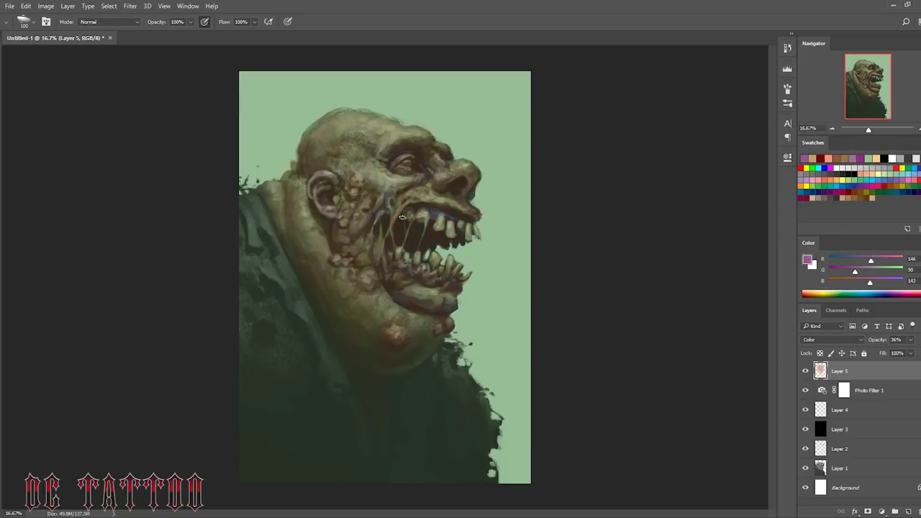
Step: Mirror the canvas so the monster faces left and add Layer 6
key(h)
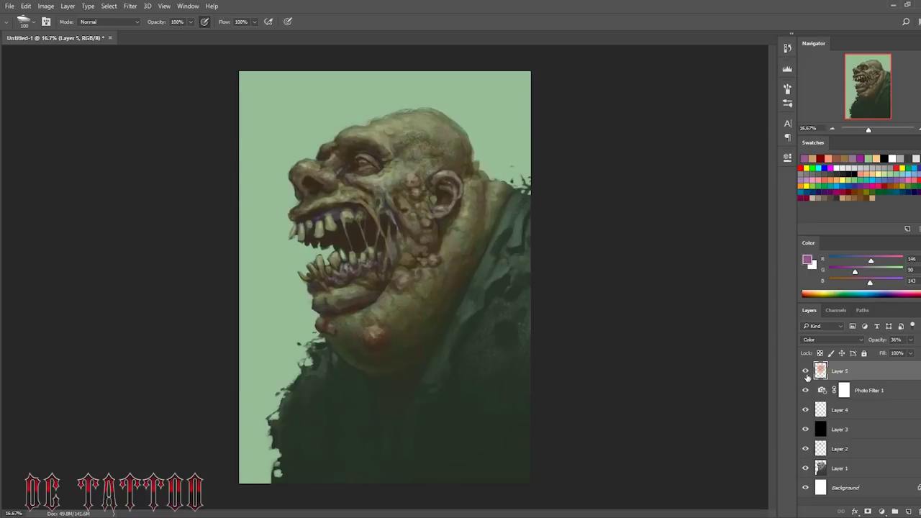
key(ctrl+shift+alt+n)
alt+scroll(543, 226, up, 3)
Step: With a smaller brush, paint dark wrinkle strokes around and below the eye
key(bracketleft)
key(bracketleft)
key(bracketleft)
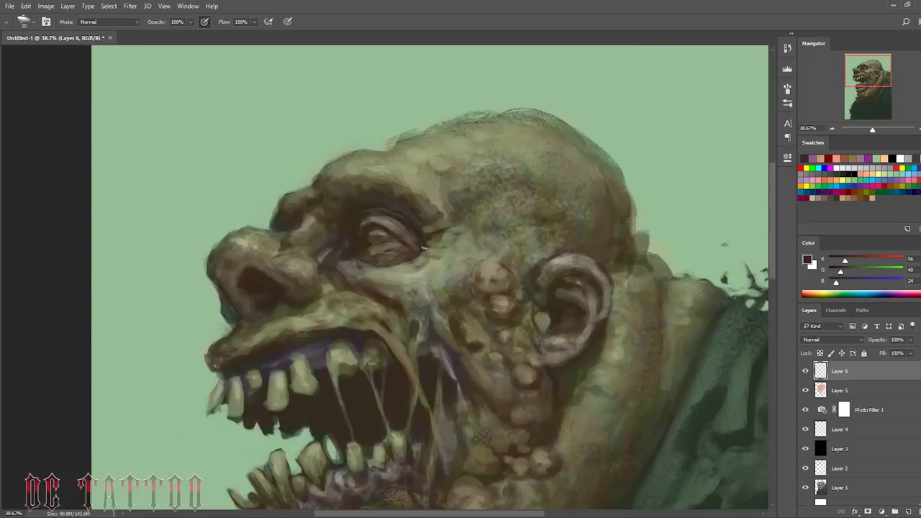
alt+click(424, 243)
mouse_move(430, 244)
mouse_down()
mouse_move(469, 231)
mouse_move(458, 234)
mouse_up()
alt+click(398, 221)
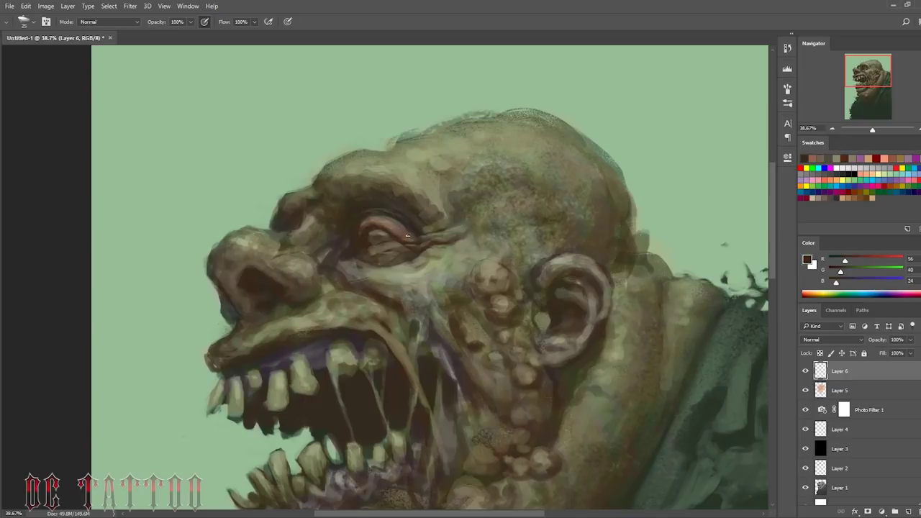
alt+click(392, 211)
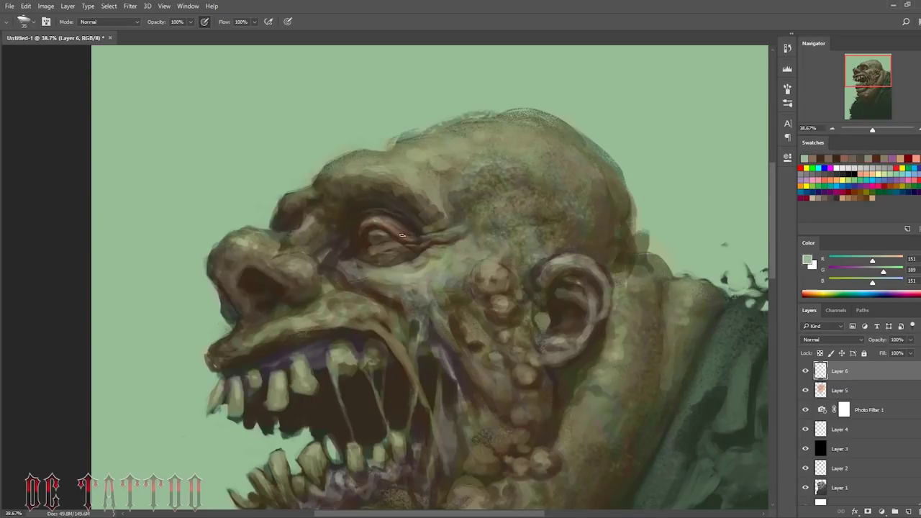
alt+click(388, 257)
mouse_move(381, 254)
mouse_down()
mouse_move(369, 263)
mouse_move(413, 244)
mouse_up()
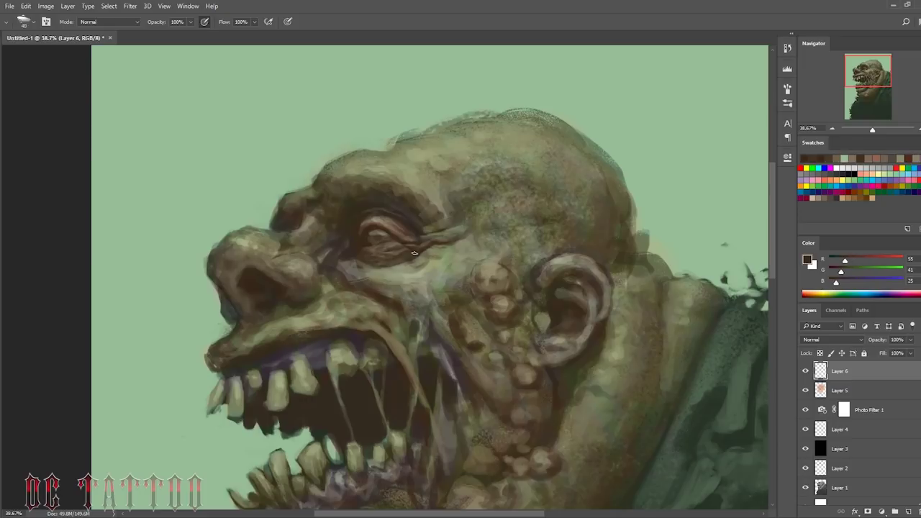
Step: Sample dark browns, lighter browns and pale greens across the face for wrinkle shading
alt+click(358, 248)
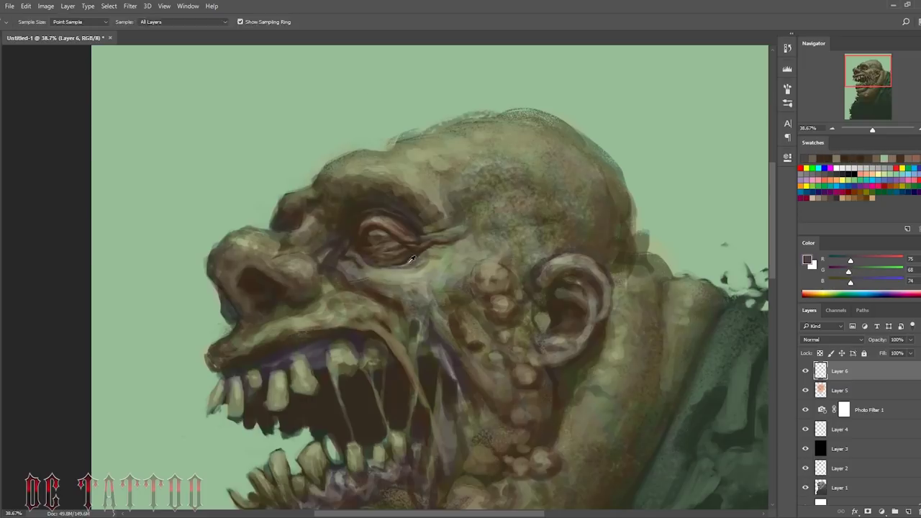
alt+click(358, 267)
alt+click(372, 217)
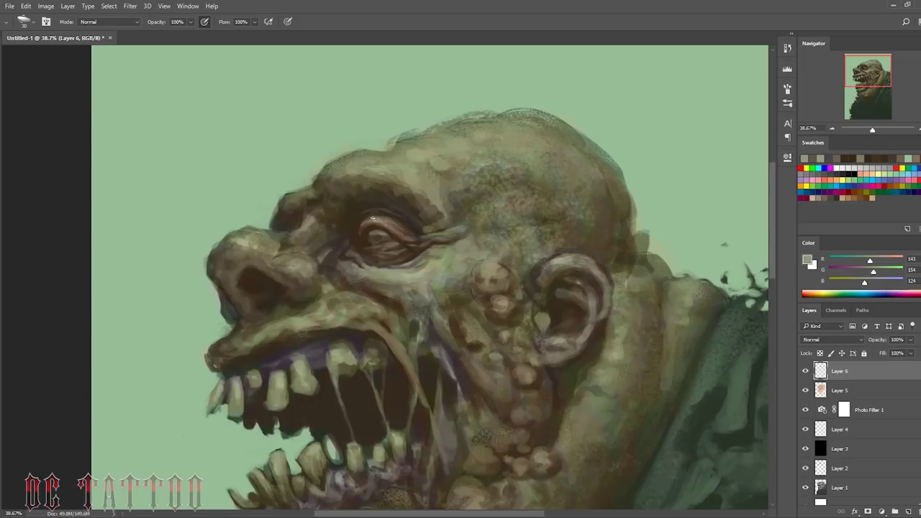
alt+click(374, 212)
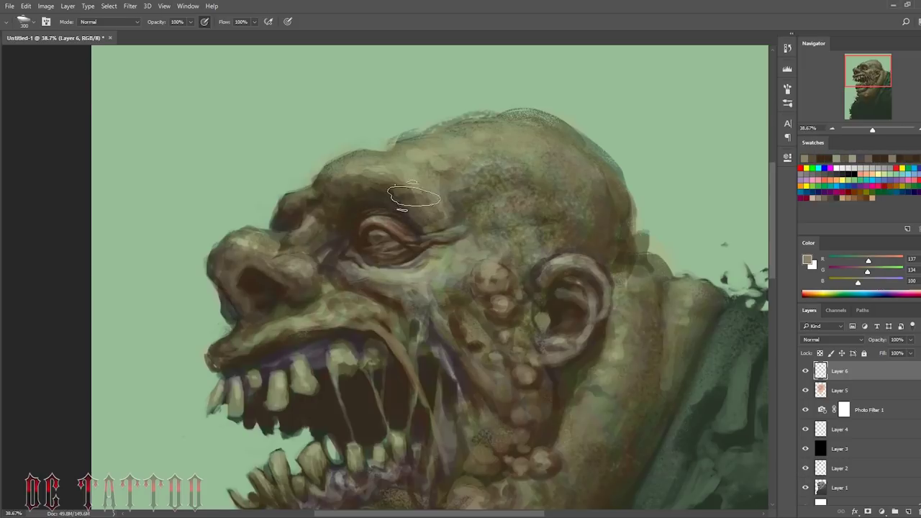
alt+click(431, 210)
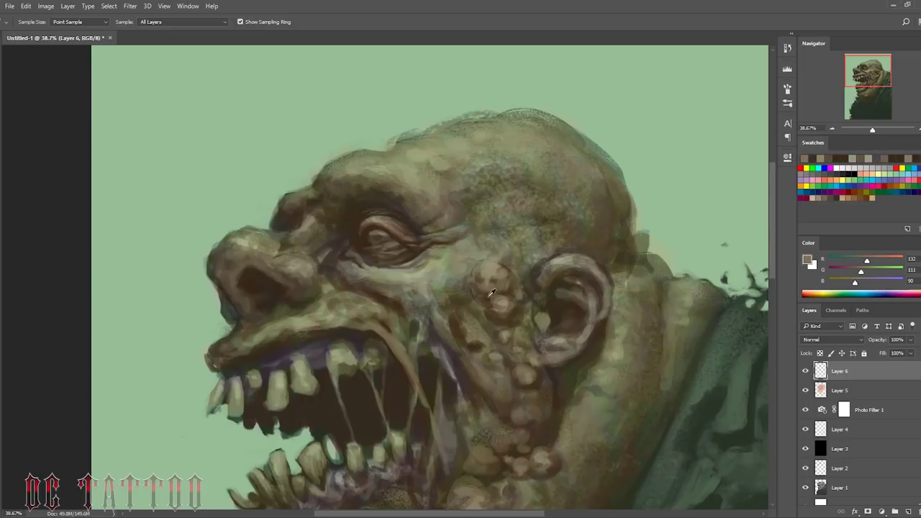
alt+click(474, 237)
alt+click(369, 321)
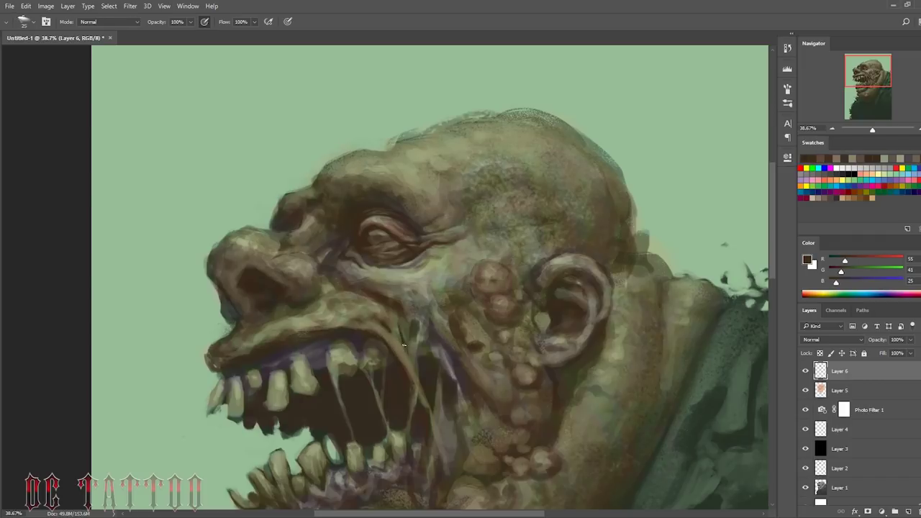
alt+click(408, 392)
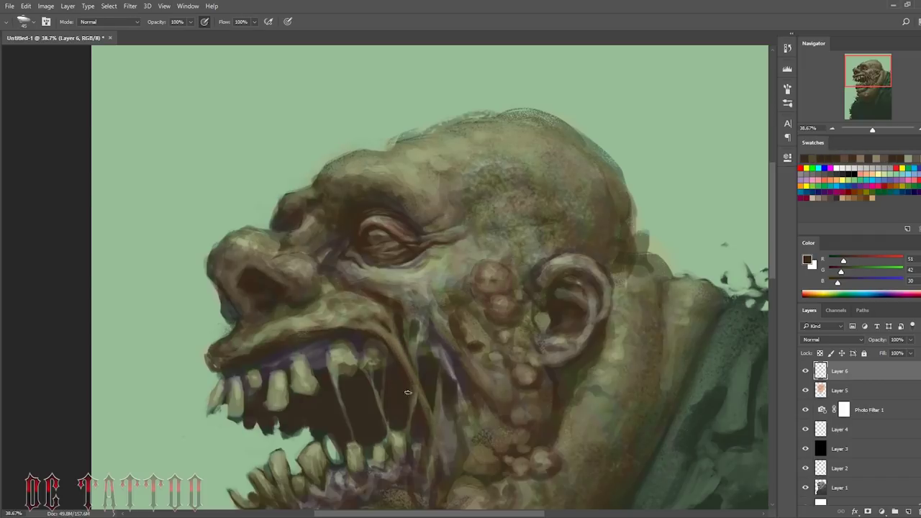
alt+click(368, 309)
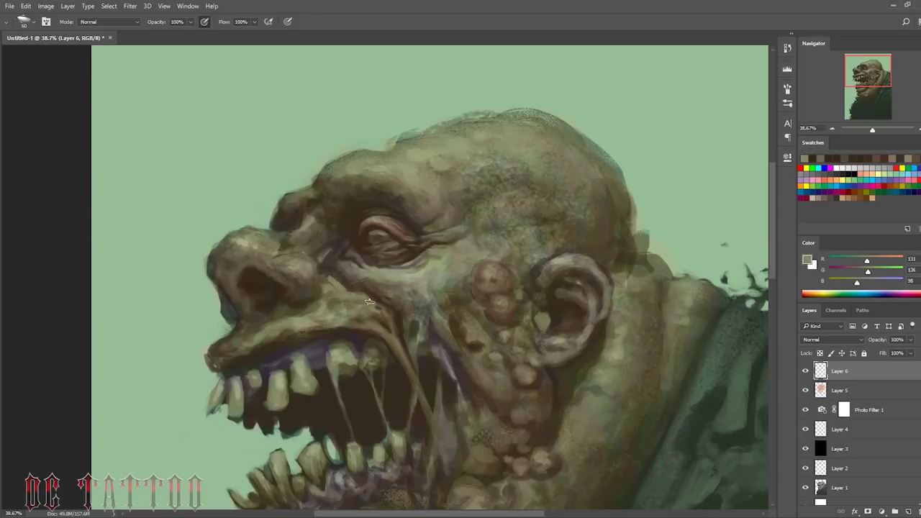
alt+click(323, 296)
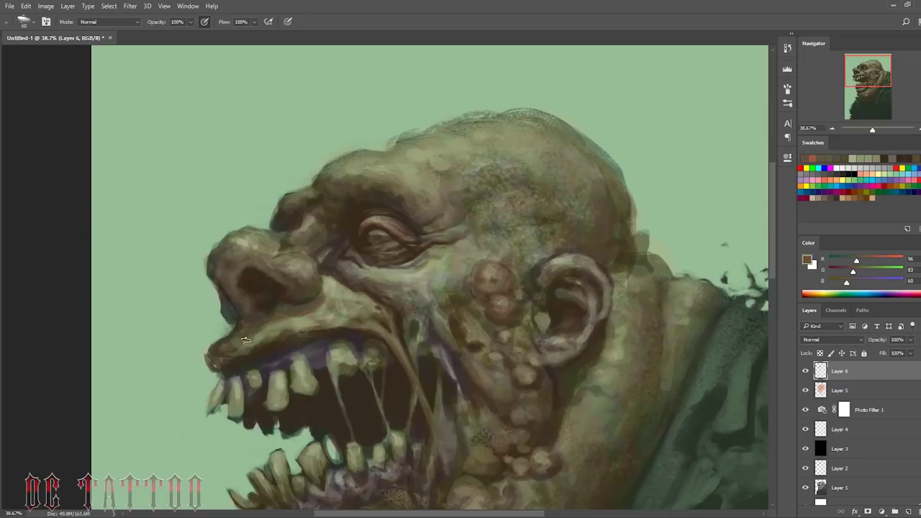
alt+click(206, 345)
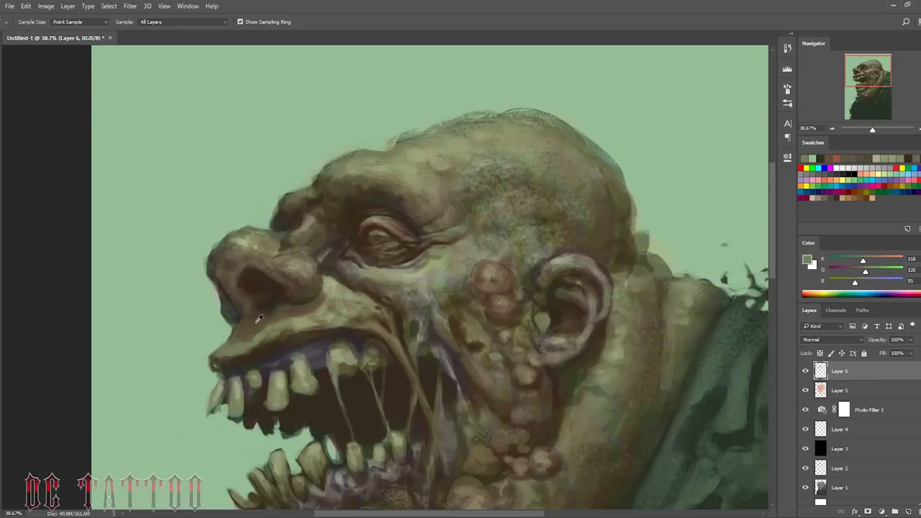
alt+click(327, 347)
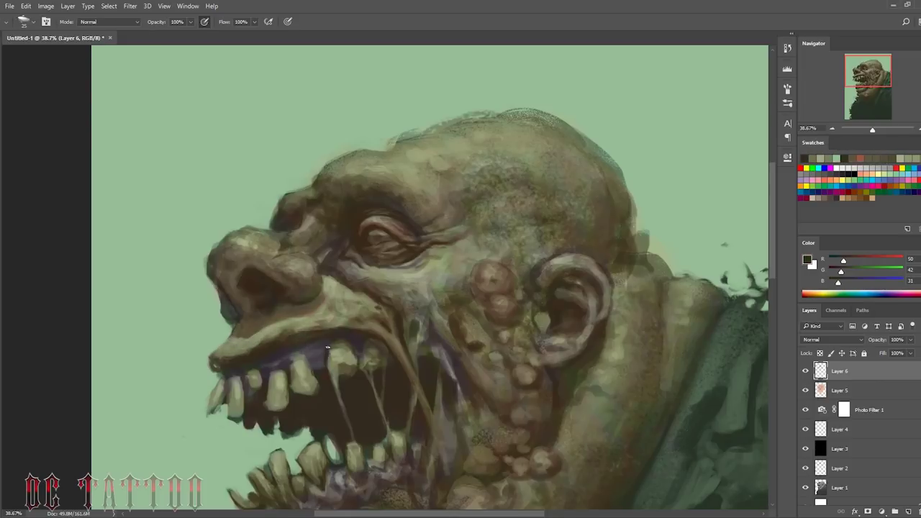
Step: Mirror the view and paint fine brown wrinkle detail around the eye
key(h)
alt+click(481, 180)
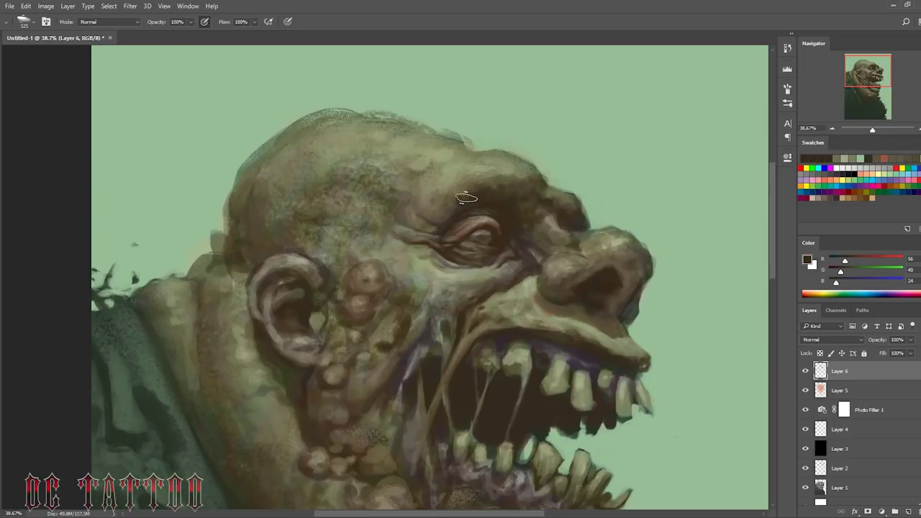
alt+click(510, 170)
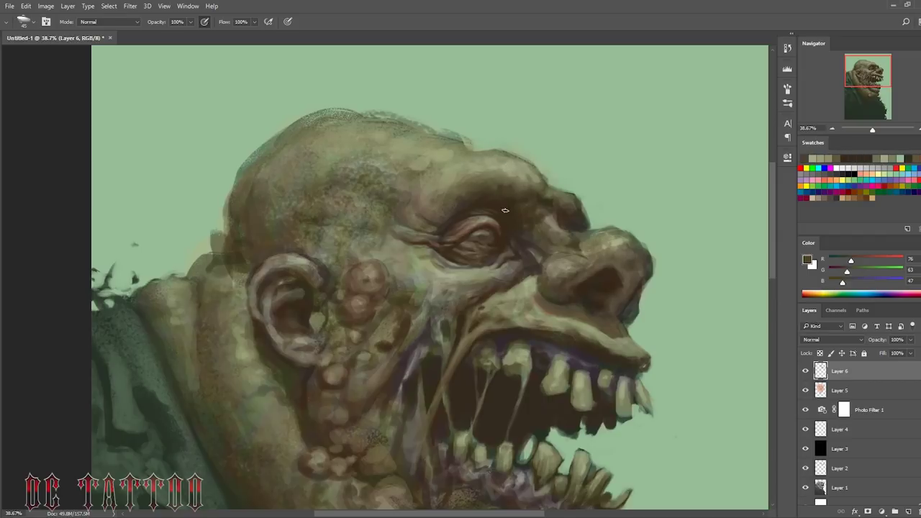
key(bracketleft)
key(bracketleft)
key(bracketleft)
alt+click(483, 244)
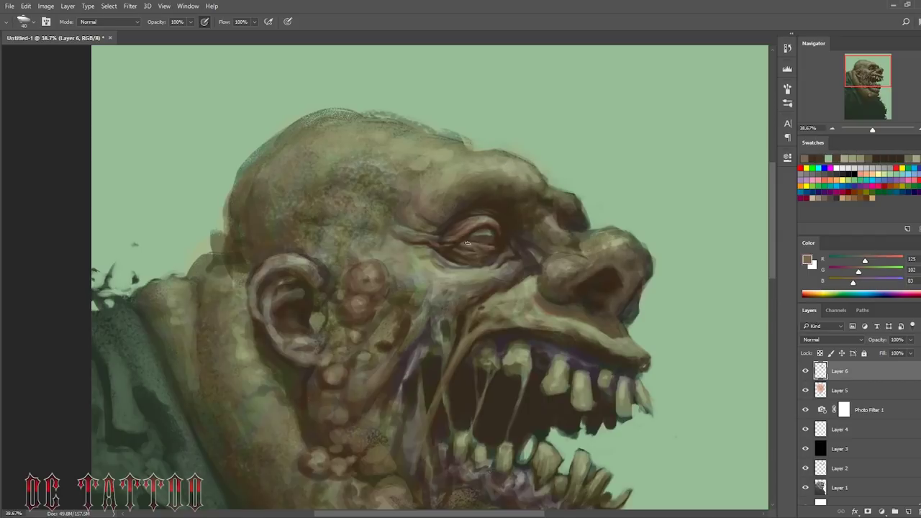
key(bracketright)
alt+click(500, 246)
alt+click(516, 245)
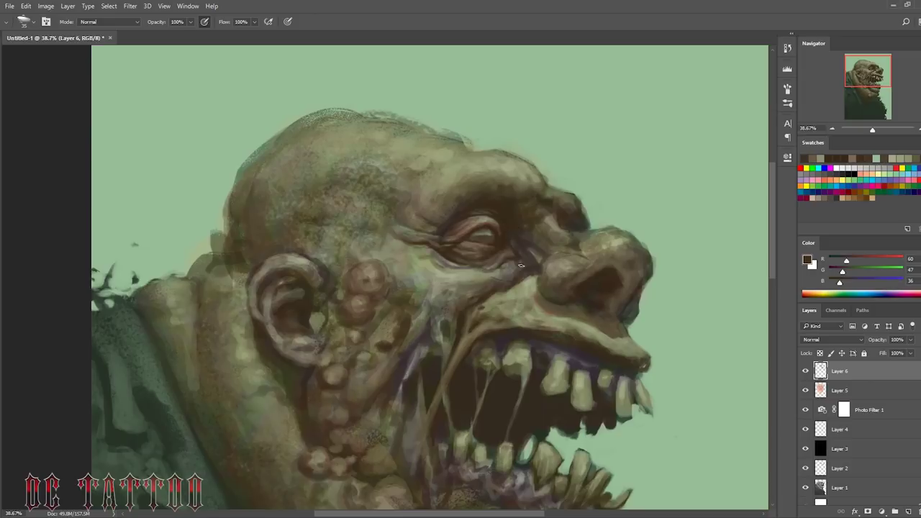
alt+click(524, 260)
key(bracketleft)
key(bracketright)
key(bracketright)
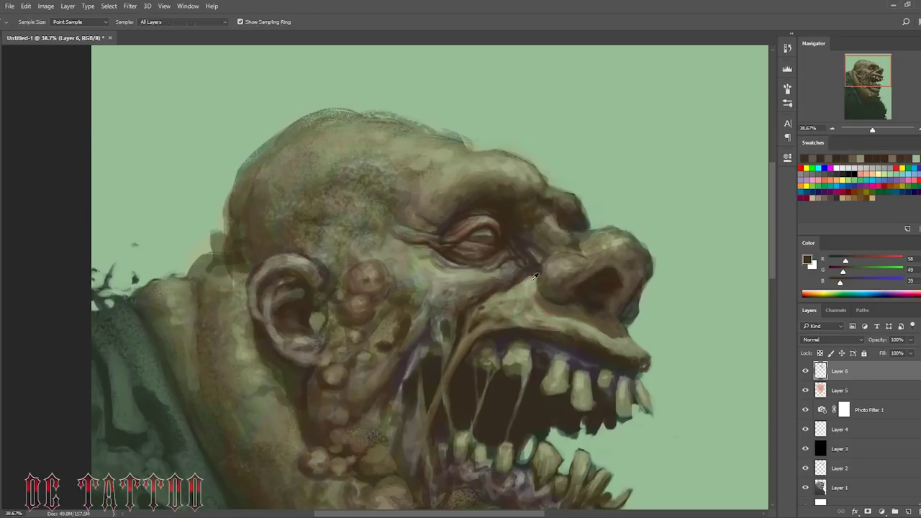
Step: Paint light olive over the cheek and dark brown into the wrinkles
alt+click(412, 304)
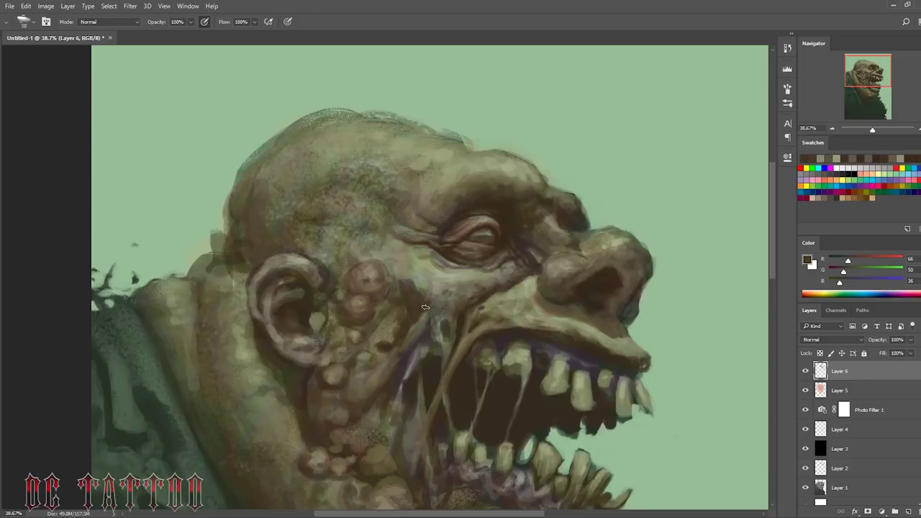
alt+click(402, 267)
alt+click(361, 222)
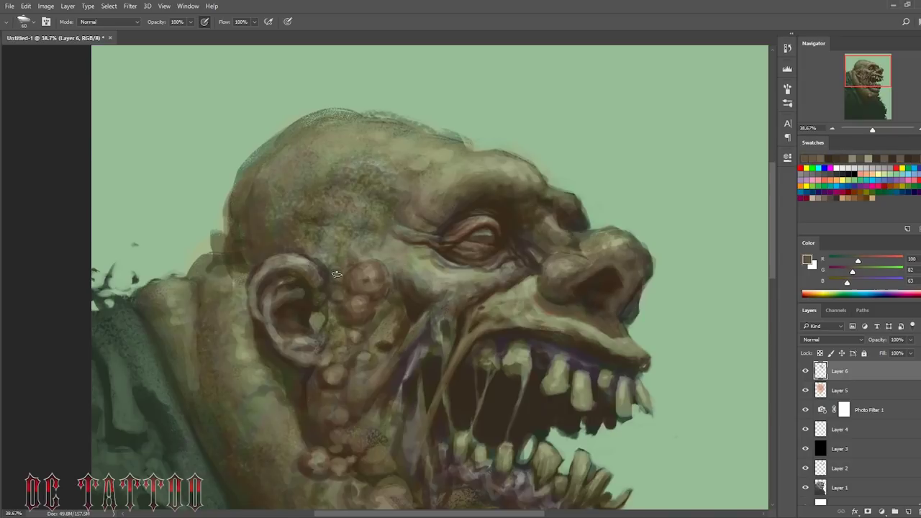
key(bracketright)
alt+click(336, 286)
alt+click(375, 292)
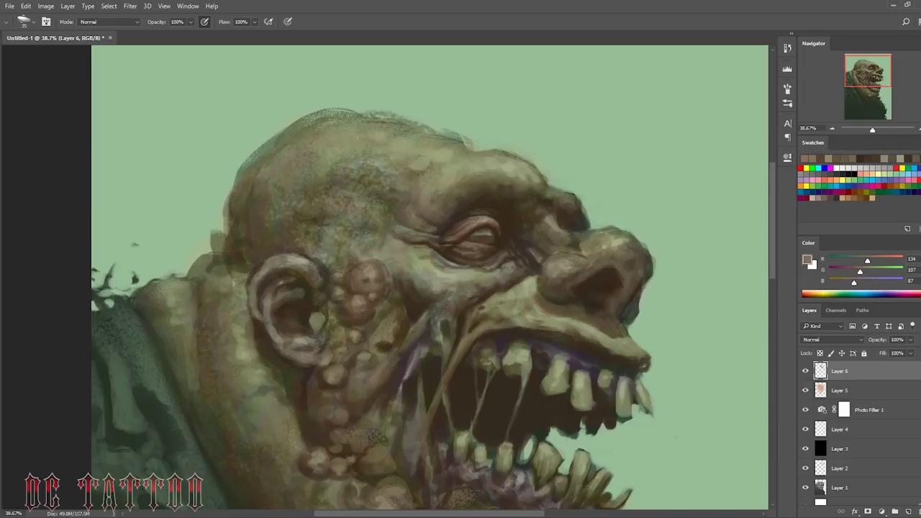
alt+click(414, 230)
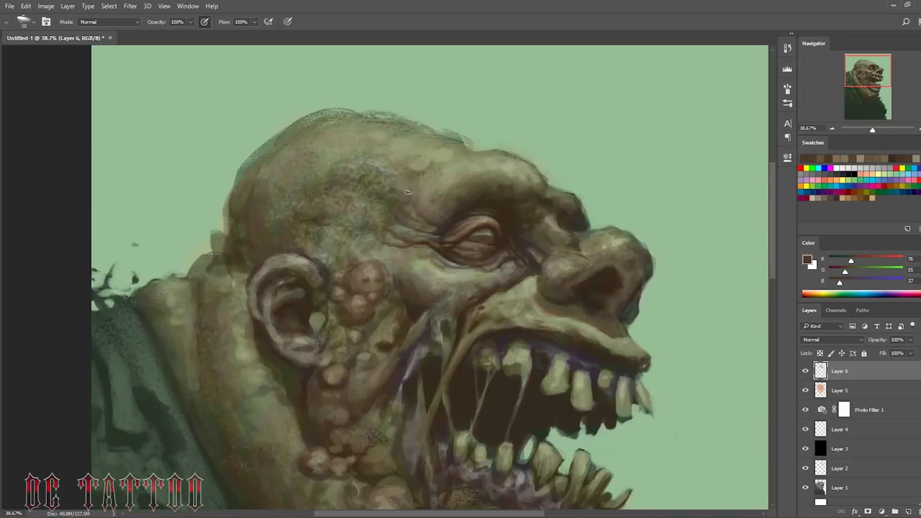
key(bracketleft)
key(bracketleft)
alt+click(443, 325)
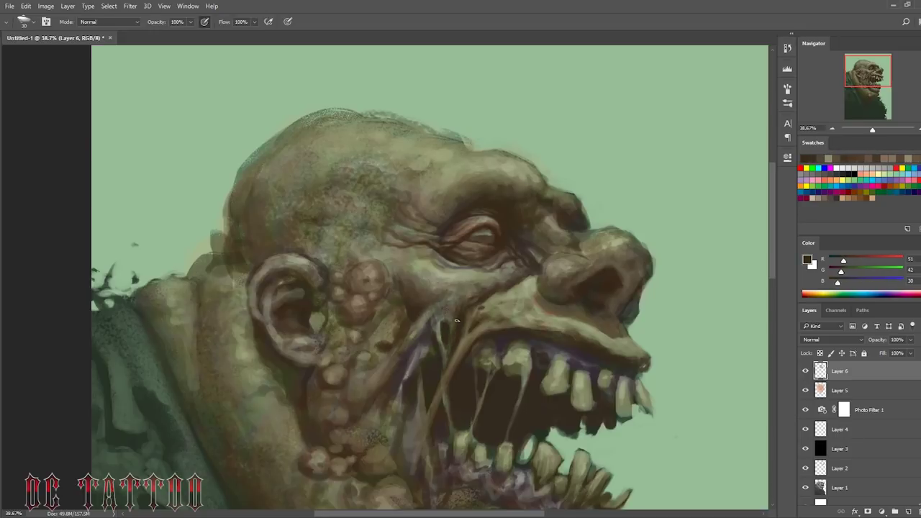
Step: Paint dark brown and tan fleshy strands inside the mouth
alt+click(438, 340)
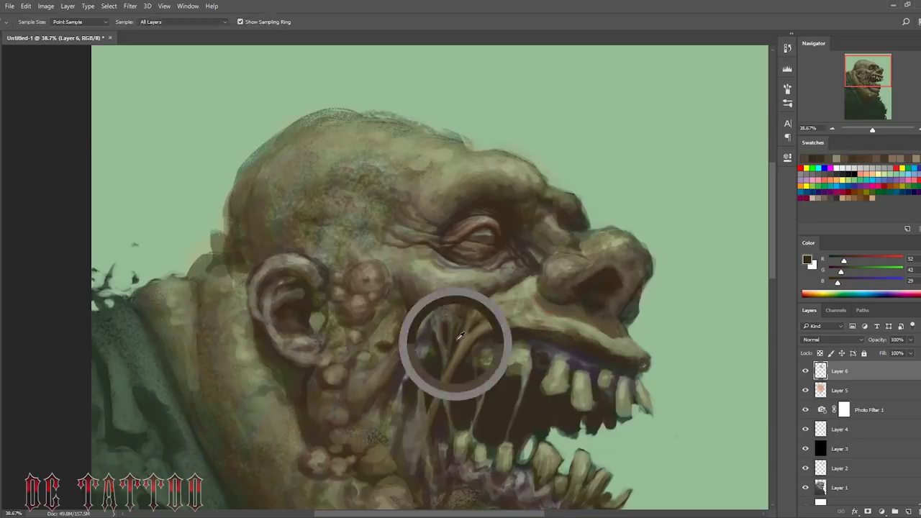
alt+click(455, 271)
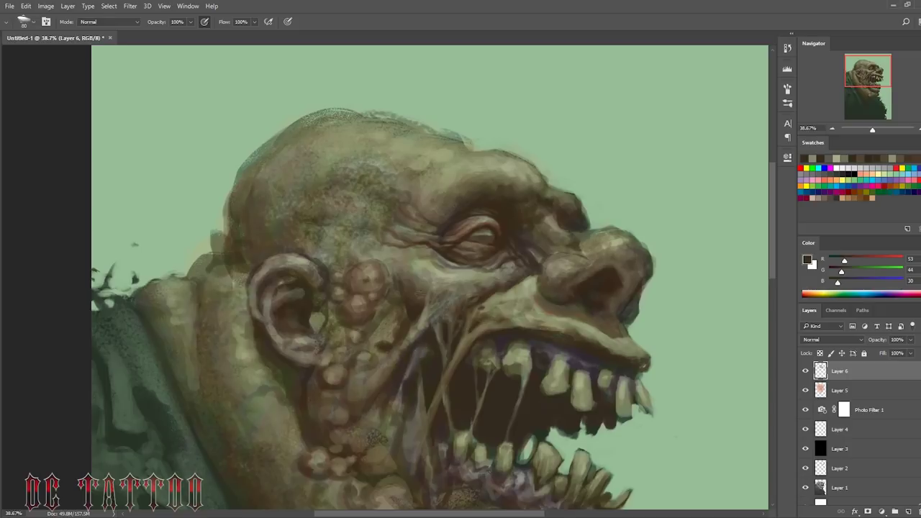
alt+click(402, 389)
alt+click(419, 348)
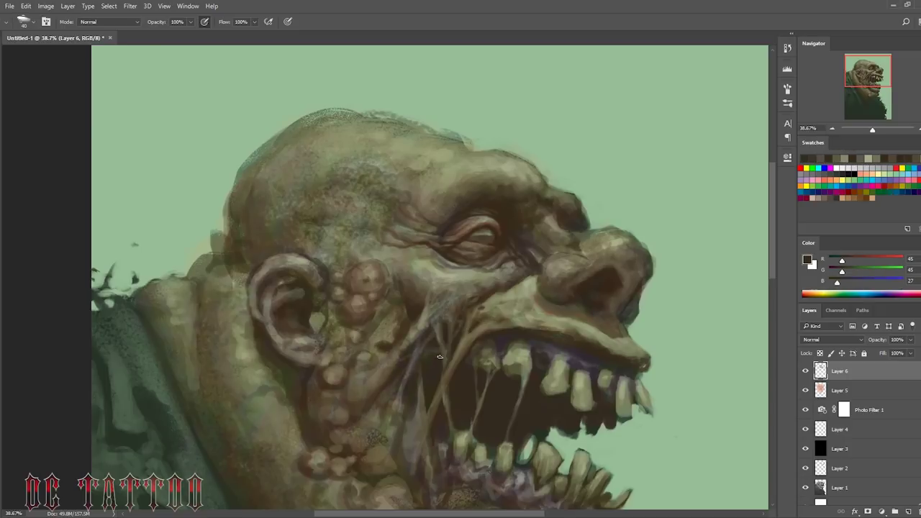
alt+click(415, 384)
alt+click(431, 392)
drag(435, 384, 410, 443)
alt+click(435, 374)
drag(440, 368, 431, 390)
alt+click(433, 319)
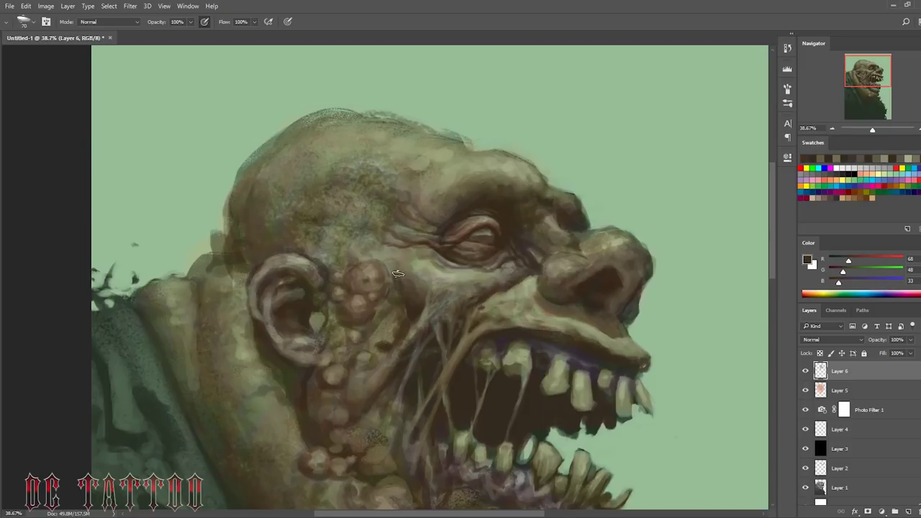
Step: Dab dark strokes on the cheek and redden the warts with reddish browns
alt+click(421, 242)
drag(382, 248, 370, 255)
alt+click(349, 291)
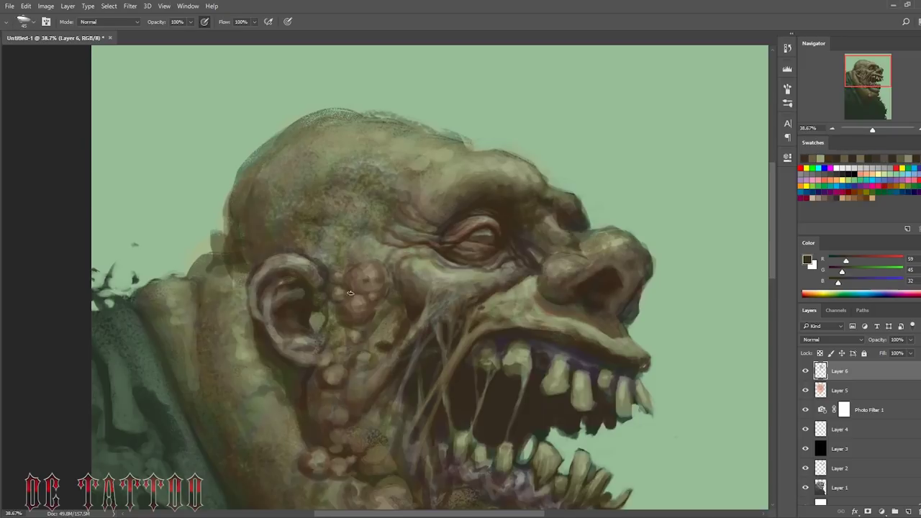
alt+click(365, 303)
alt+click(367, 274)
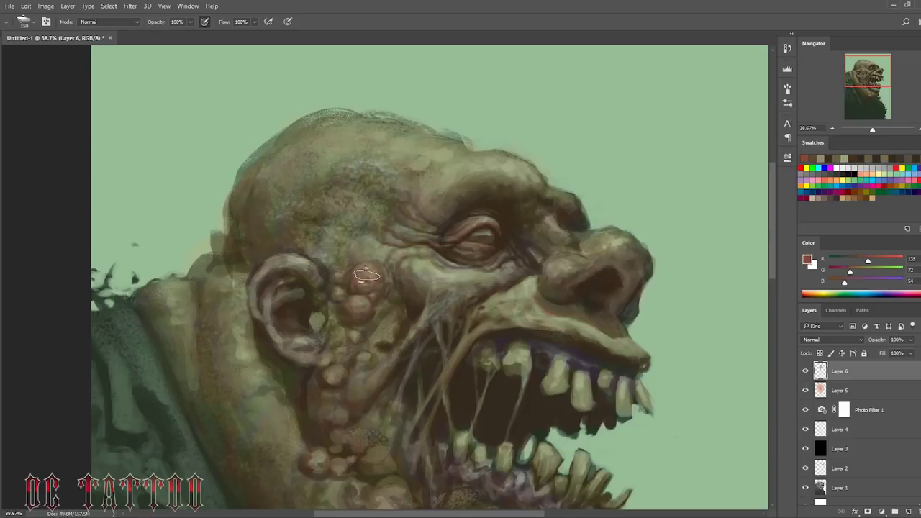
alt+click(363, 306)
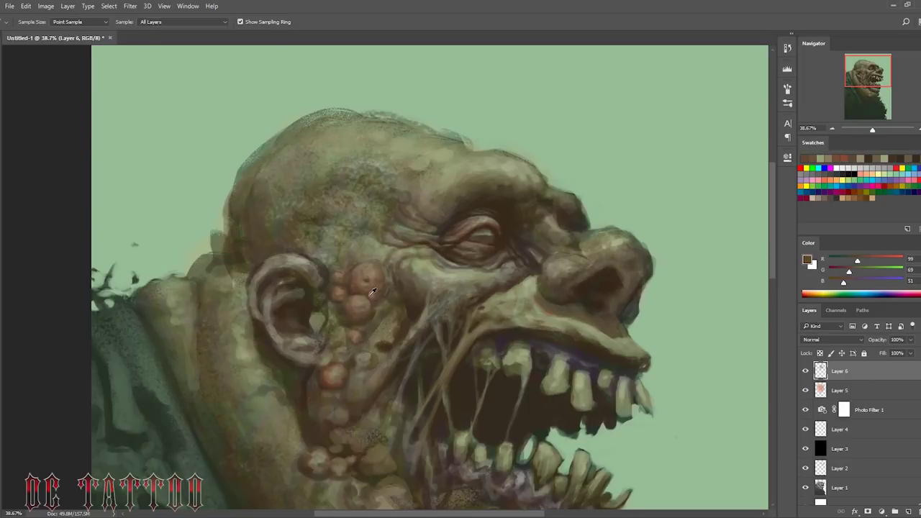
alt+click(367, 277)
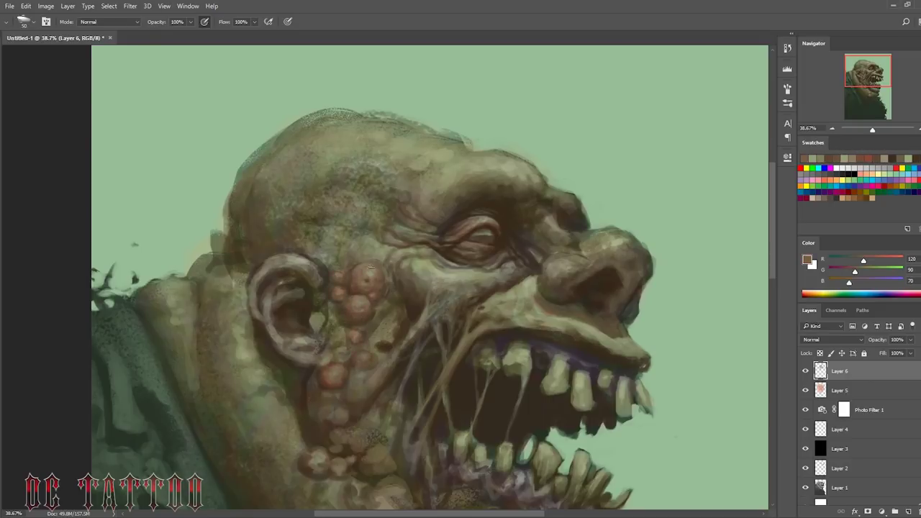
alt+click(378, 293)
alt+click(313, 362)
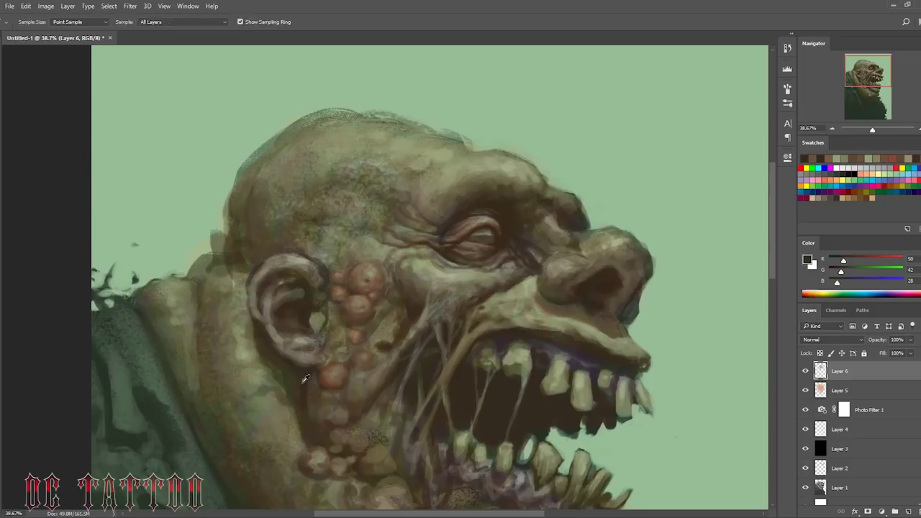
alt+click(299, 392)
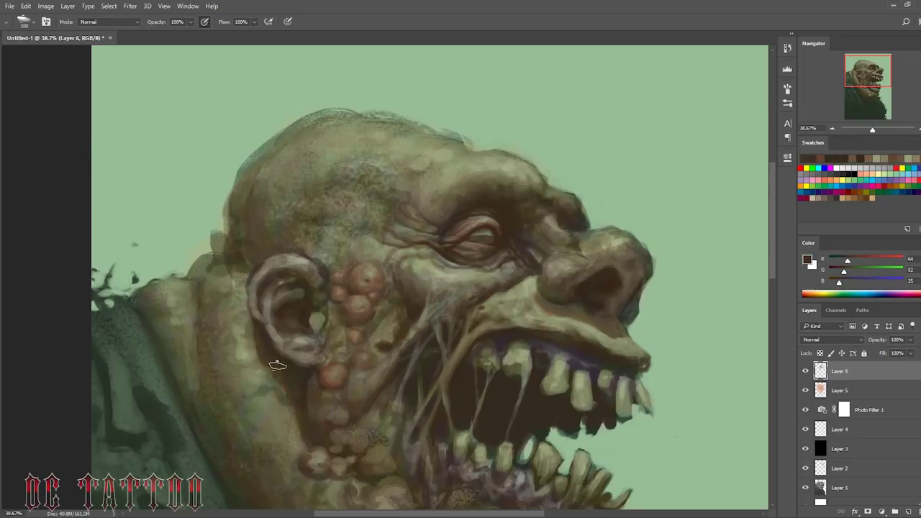
Step: Paint olive over the neck and sample wart browns and light green highlights
alt+click(300, 372)
alt+click(309, 443)
alt+click(220, 292)
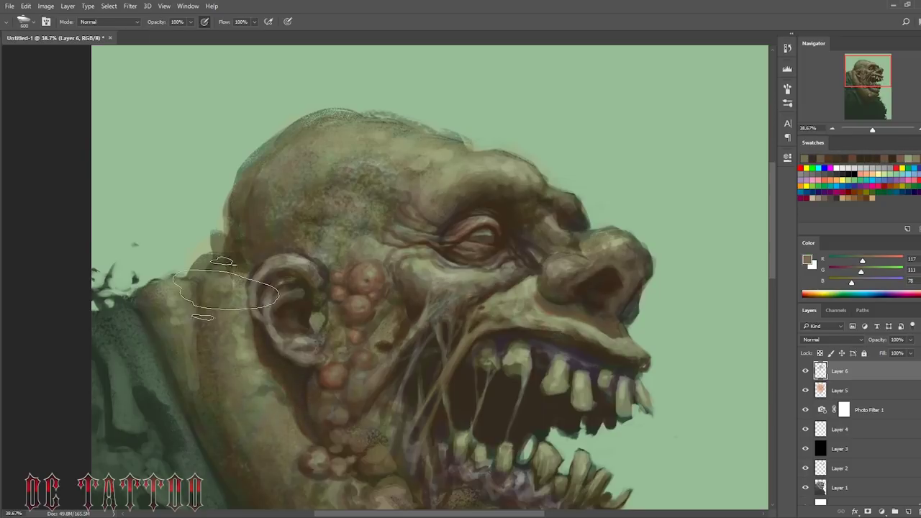
alt+click(320, 377)
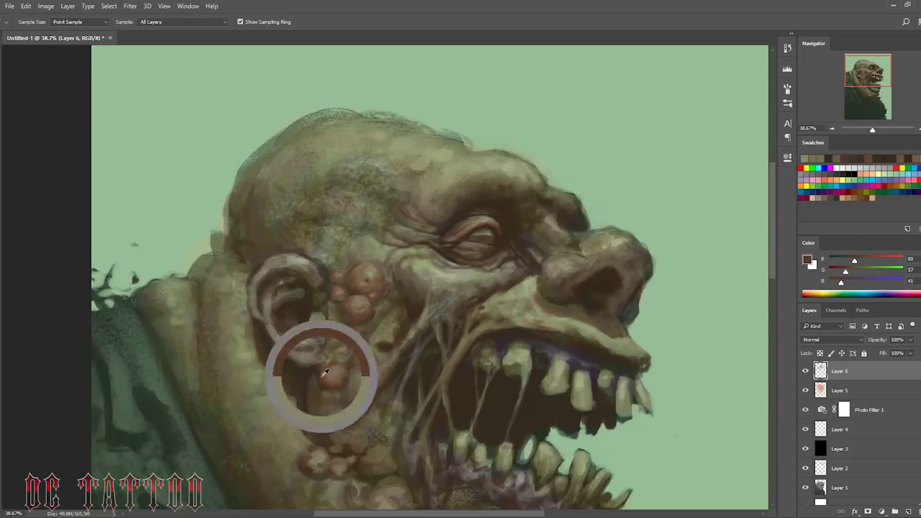
alt+click(336, 313)
Step: Darken the rim of the ear with reddish and dark browns
key(bracketleft)
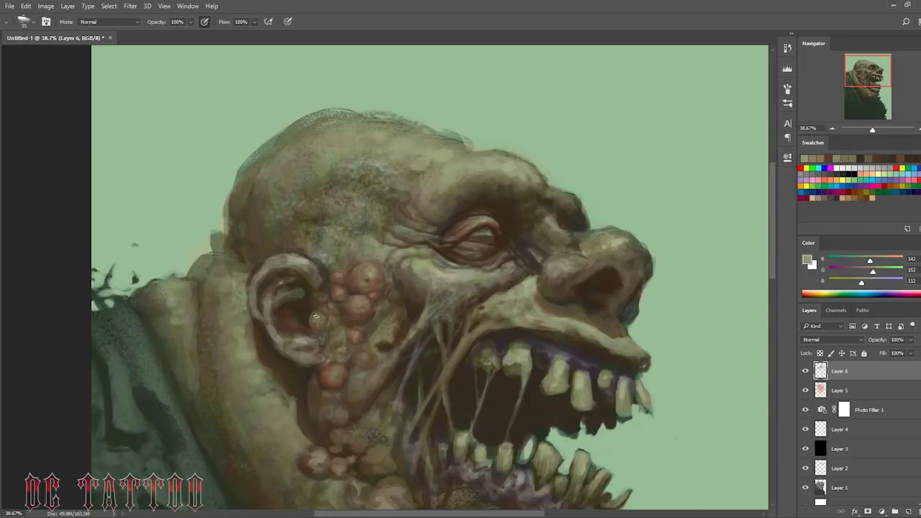
alt+click(310, 352)
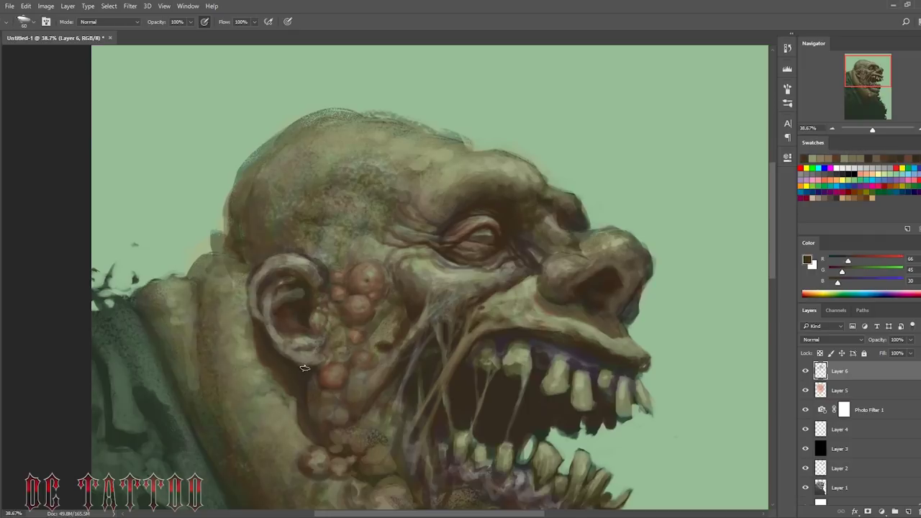
key(bracketright)
key(bracketright)
key(bracketright)
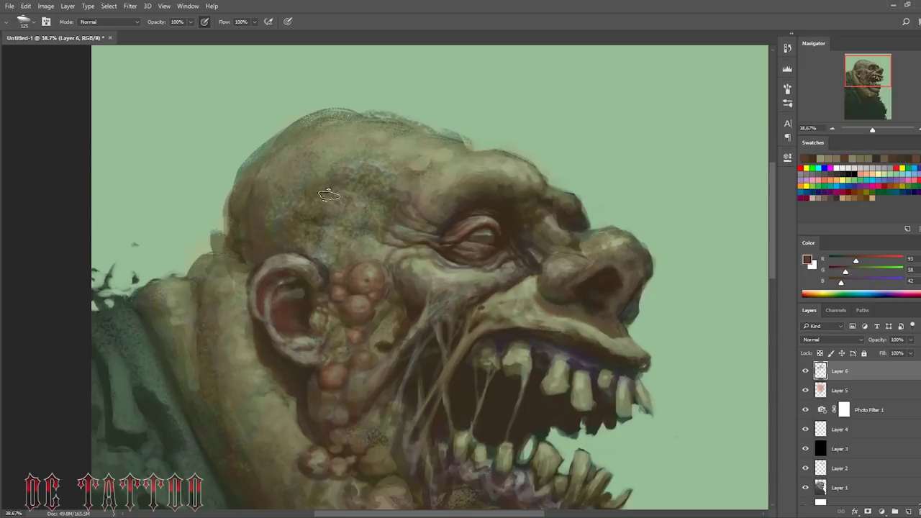
key(bracketleft)
alt+click(302, 305)
alt+click(281, 267)
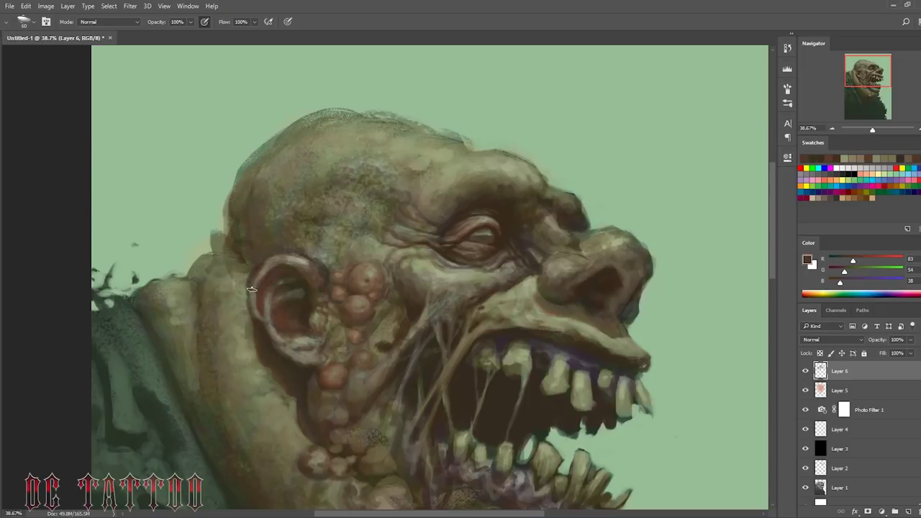
alt+click(252, 289)
drag(274, 303, 298, 275)
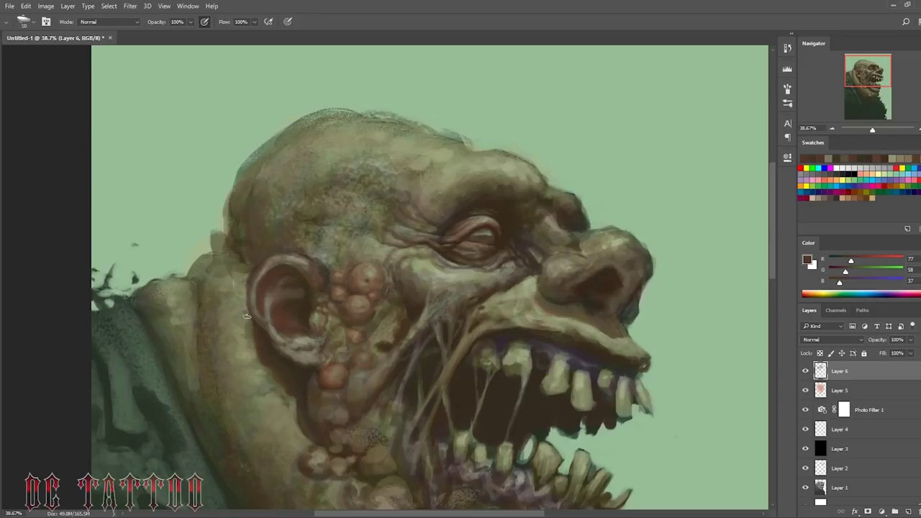
alt+click(246, 310)
key(bracketright)
key(bracketright)
key(bracketright)
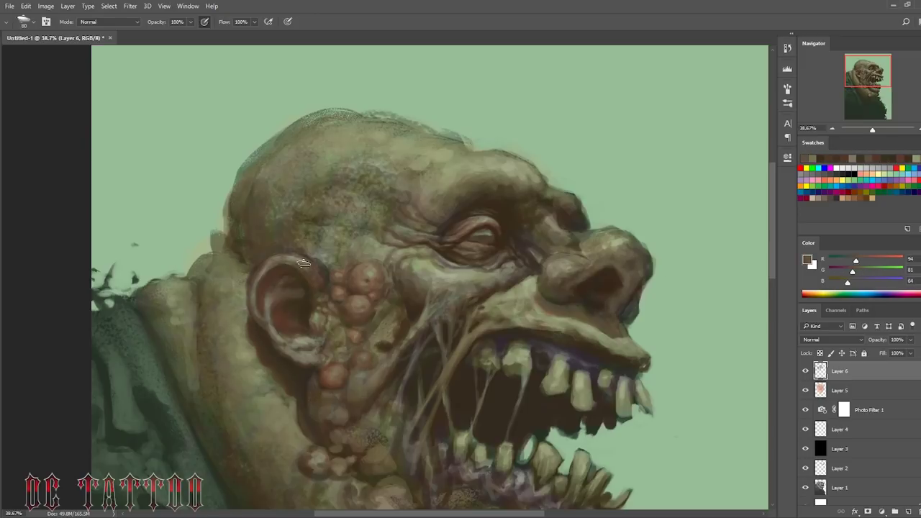
key(bracketleft)
key(bracketleft)
key(bracketleft)
Step: Shade the cheek around the warts with browns at brush size 50, then mirror the canvas
alt+click(372, 284)
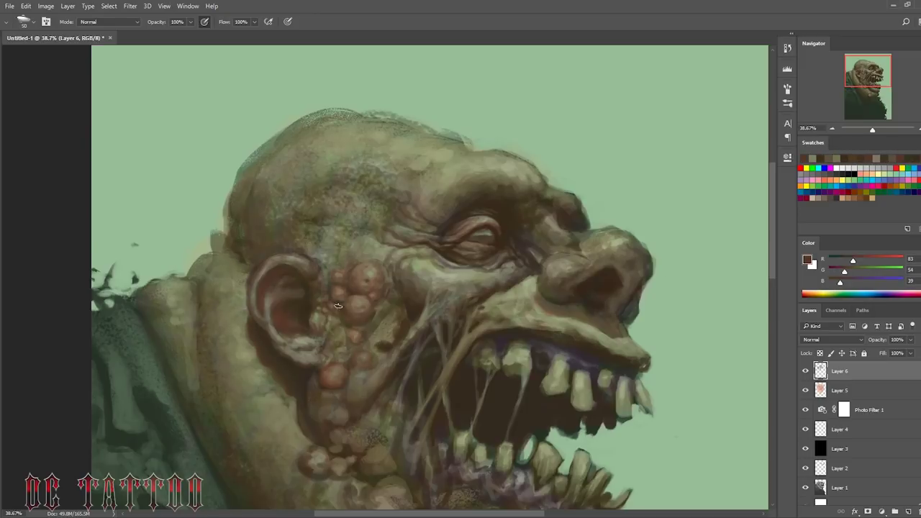
alt+click(310, 317)
key(bracketleft)
key(bracketleft)
key(bracketleft)
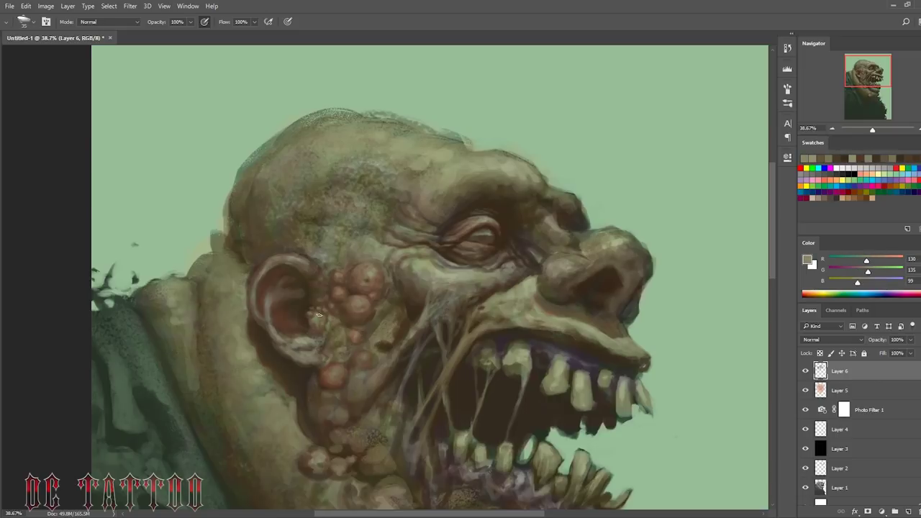
alt+click(308, 342)
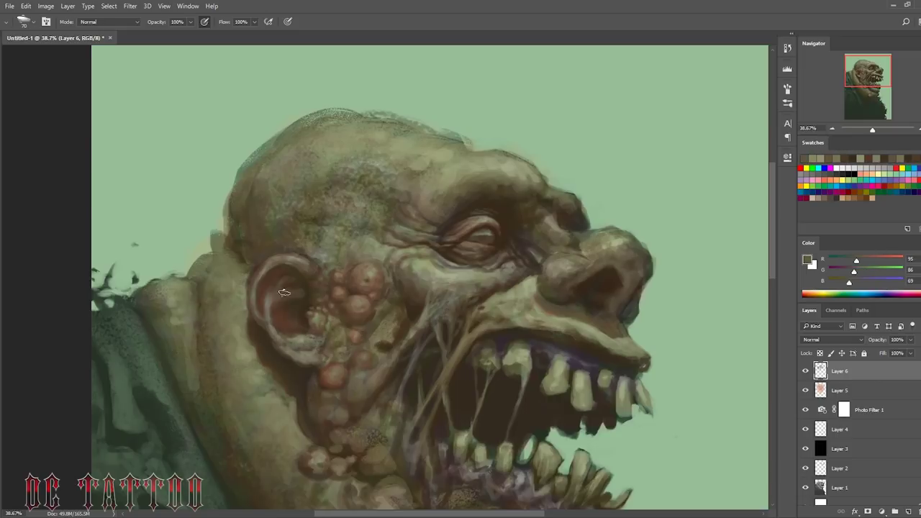
alt+click(335, 323)
key(bracketleft)
key(bracketleft)
alt+click(374, 325)
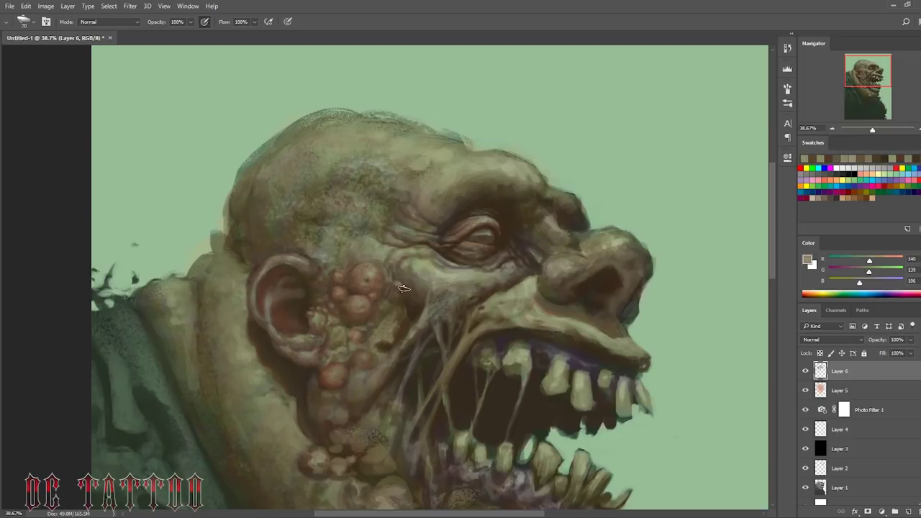
alt+click(401, 271)
alt+click(380, 234)
alt+click(368, 278)
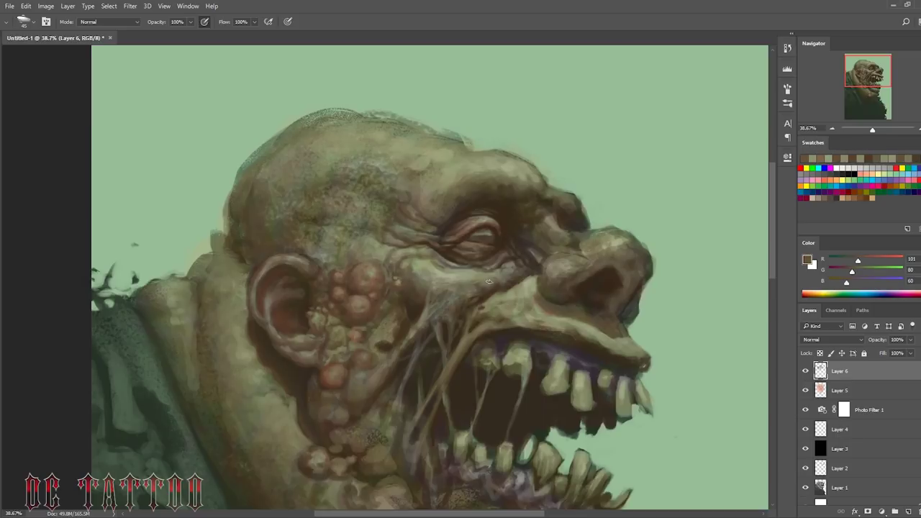
key(h)
alt+click(419, 302)
Step: Sample dark browns and pale grey-green highlights from the snout and forehead
alt+click(425, 399)
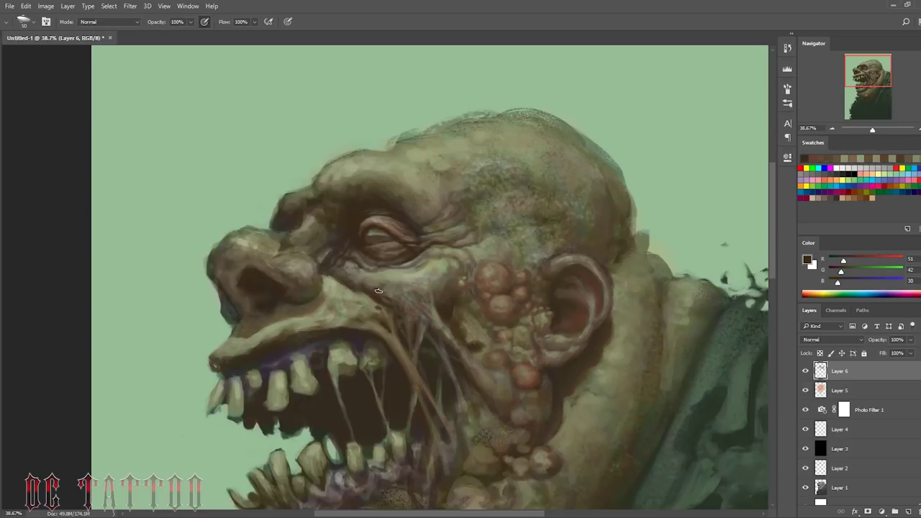
alt+click(360, 352)
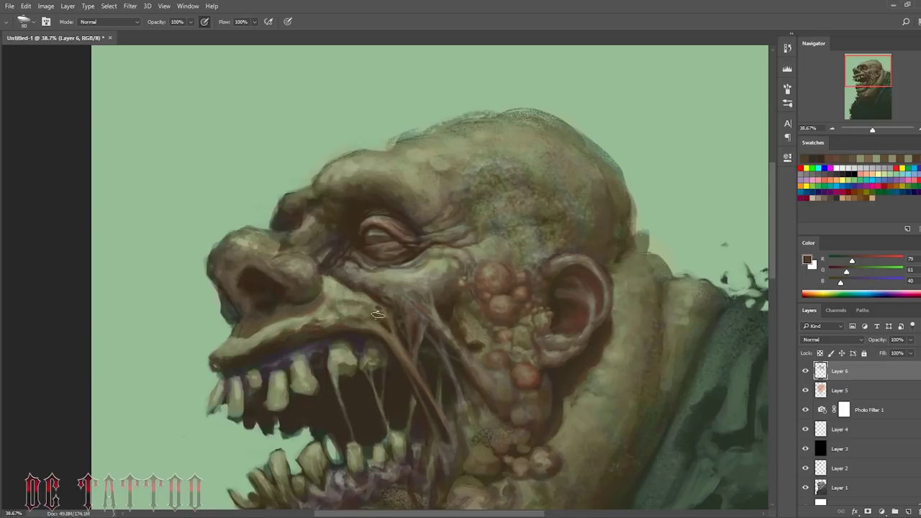
alt+click(363, 308)
alt+click(349, 306)
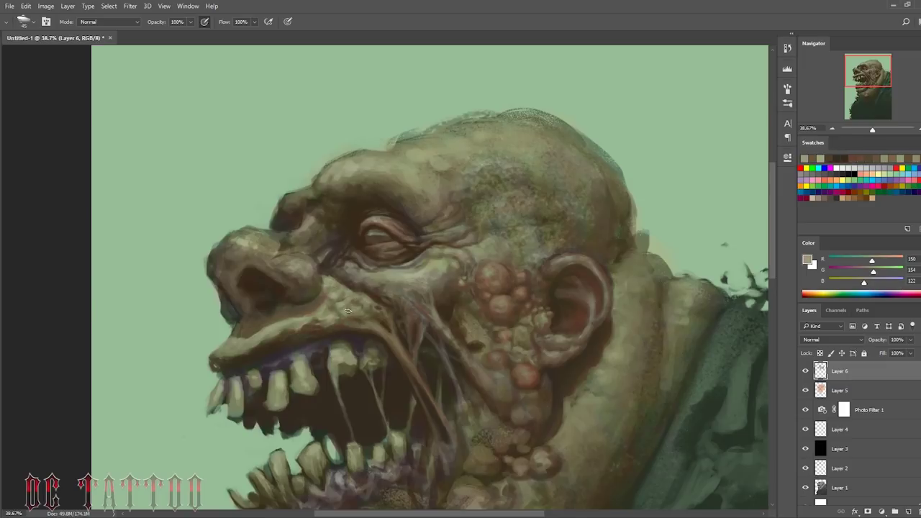
alt+click(308, 305)
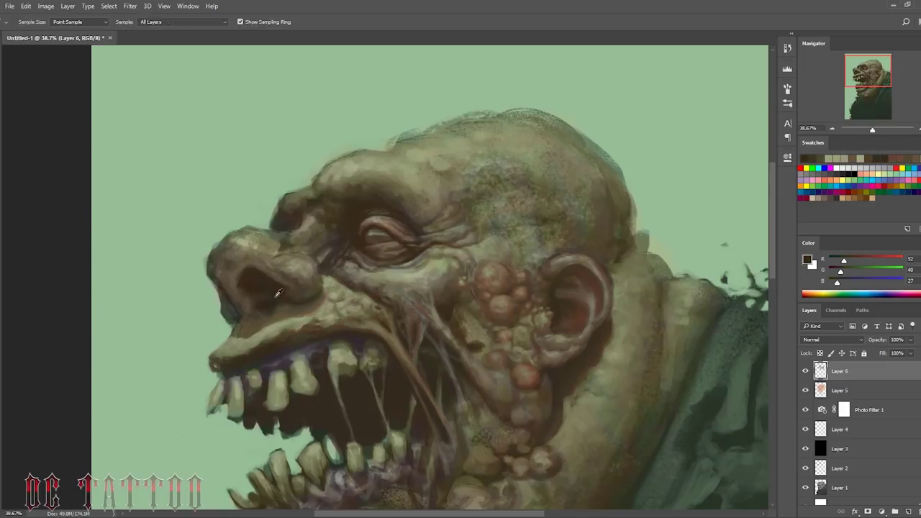
alt+click(309, 287)
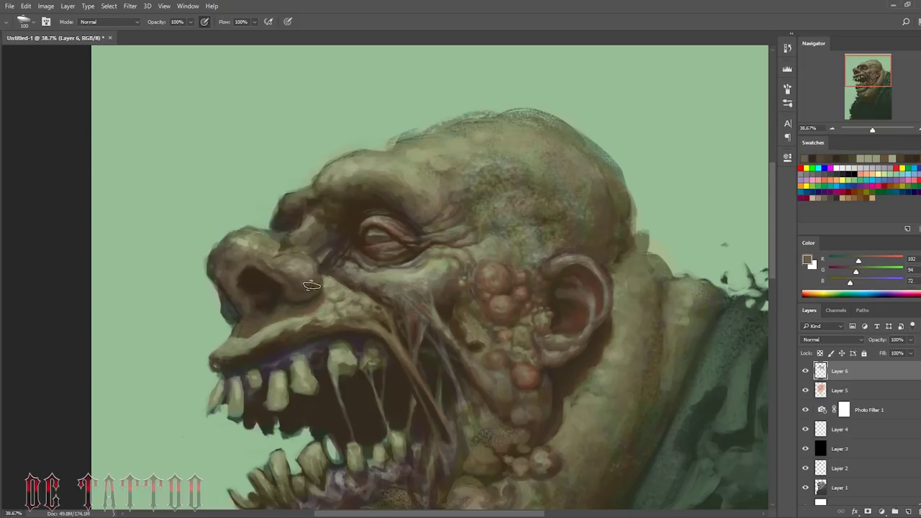
alt+click(312, 286)
key(bracketright)
key(bracketright)
key(bracketright)
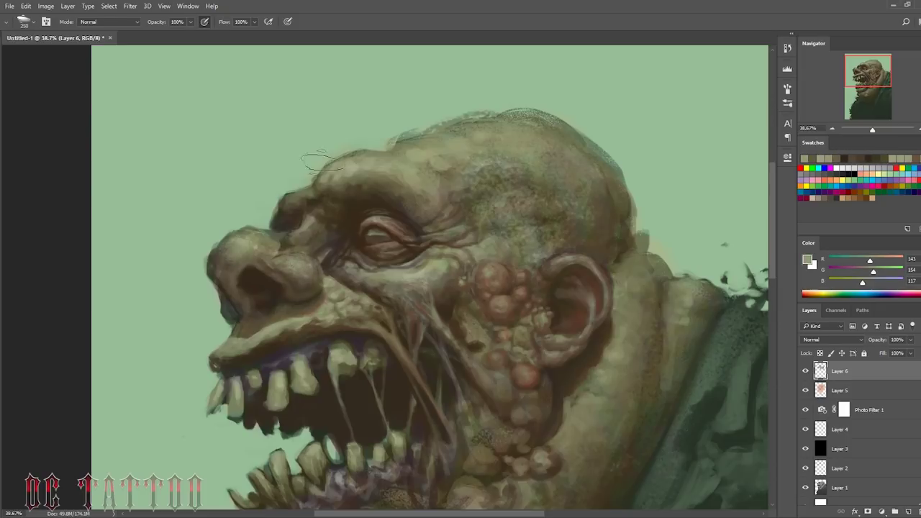
key(bracketleft)
key(bracketleft)
key(bracketleft)
Step: Paint a dark shadow beside the nostril and resample nose browns
alt+click(229, 303)
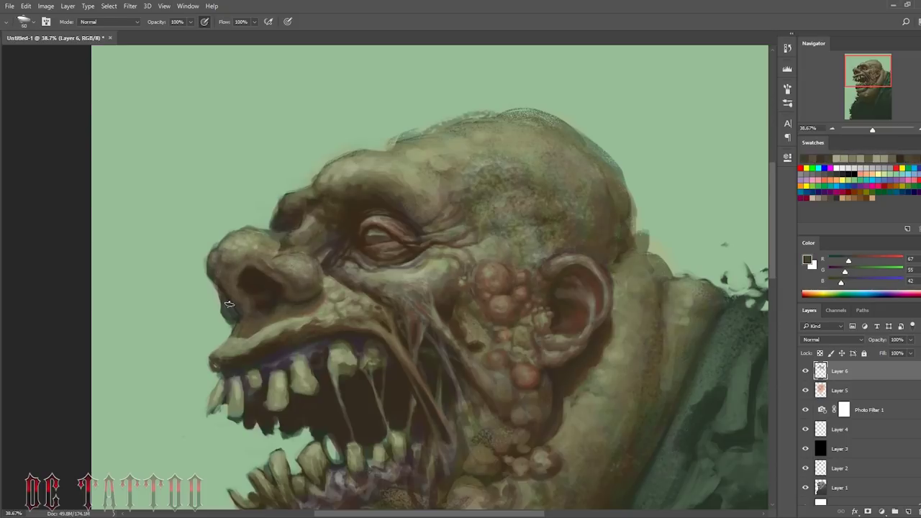
drag(229, 316, 221, 287)
key(bracketleft)
alt+click(214, 308)
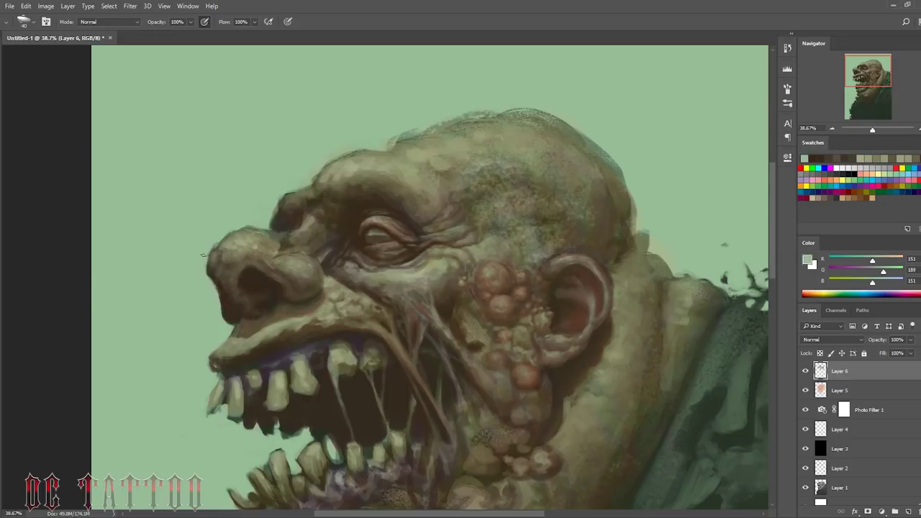
alt+click(226, 294)
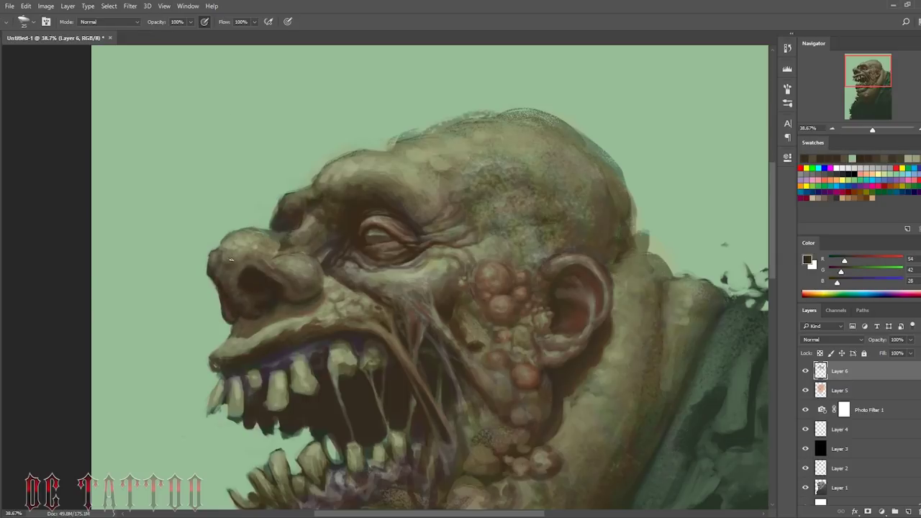
alt+click(305, 295)
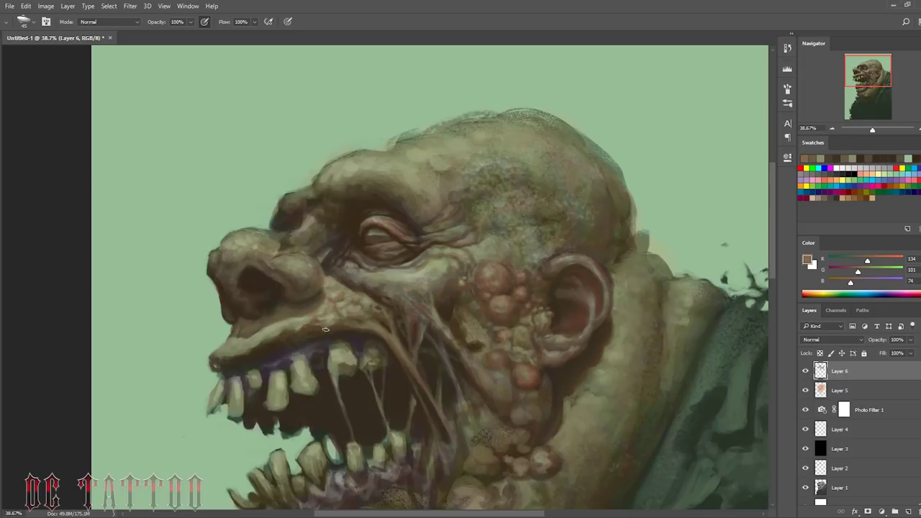
Step: Paint a reddish stroke along the upper lip edge
alt+click(368, 299)
alt+click(371, 298)
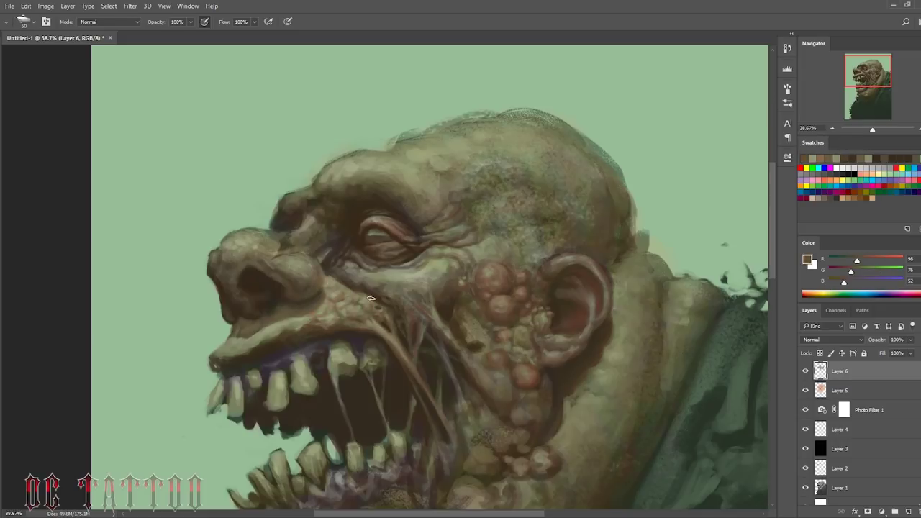
alt+click(330, 304)
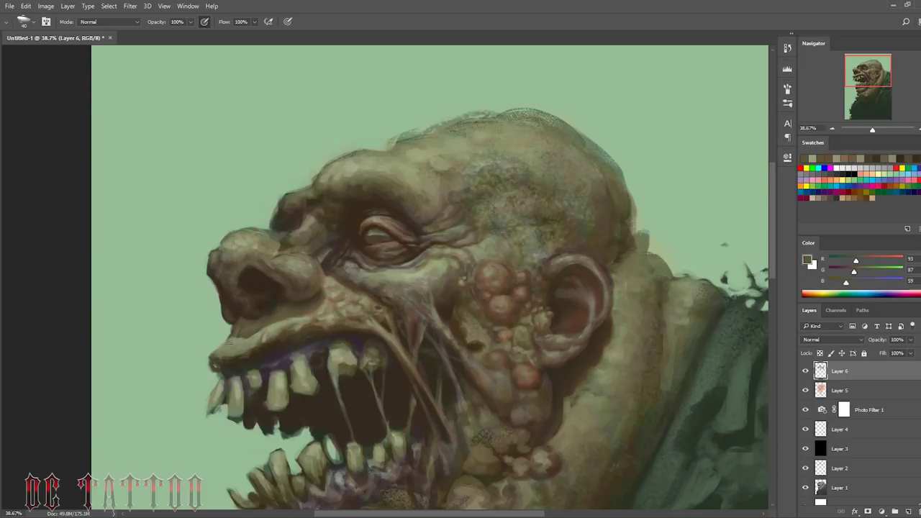
alt+click(253, 358)
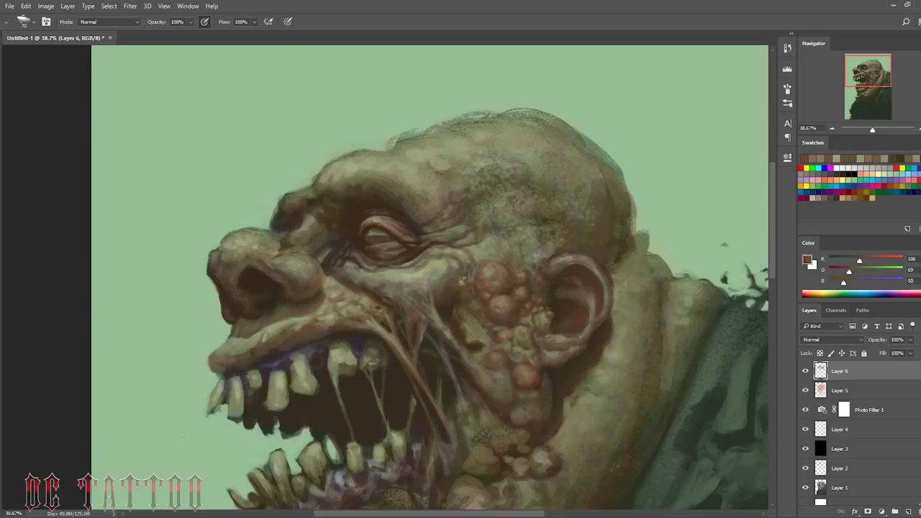
alt+click(239, 338)
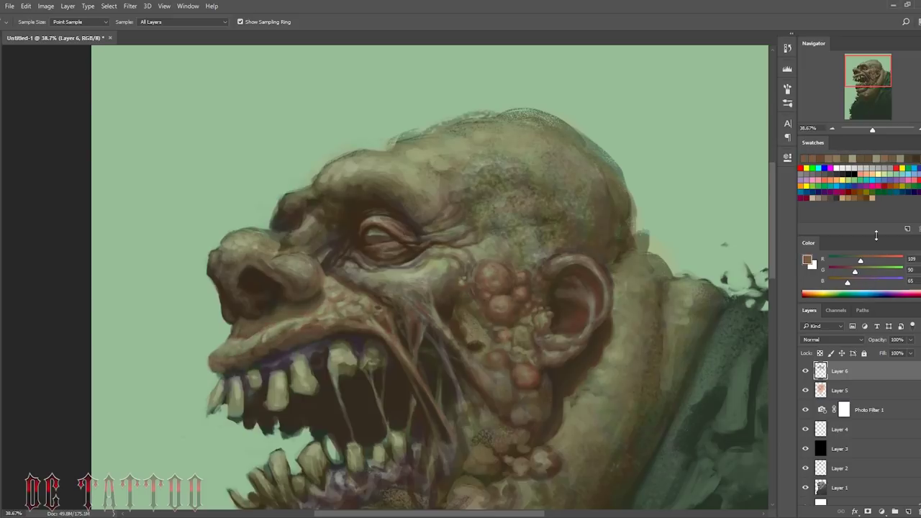
alt+click(245, 335)
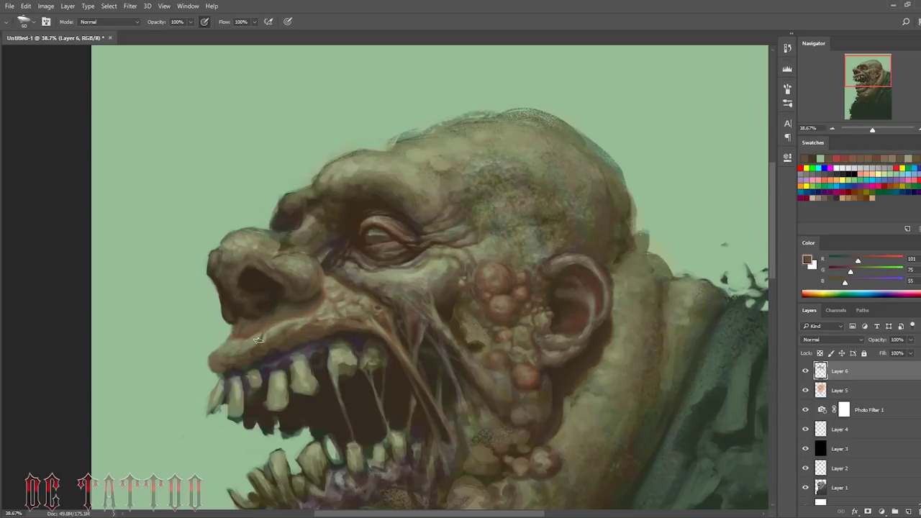
drag(216, 338, 239, 345)
Step: Tint the top of the nose reddish with a 60 brush
alt+click(284, 331)
key(bracketleft)
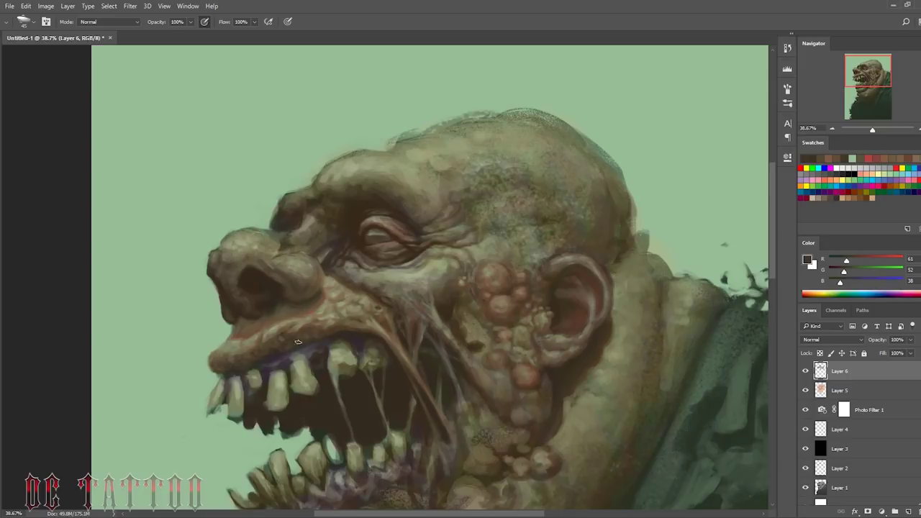
alt+click(357, 323)
alt+click(359, 387)
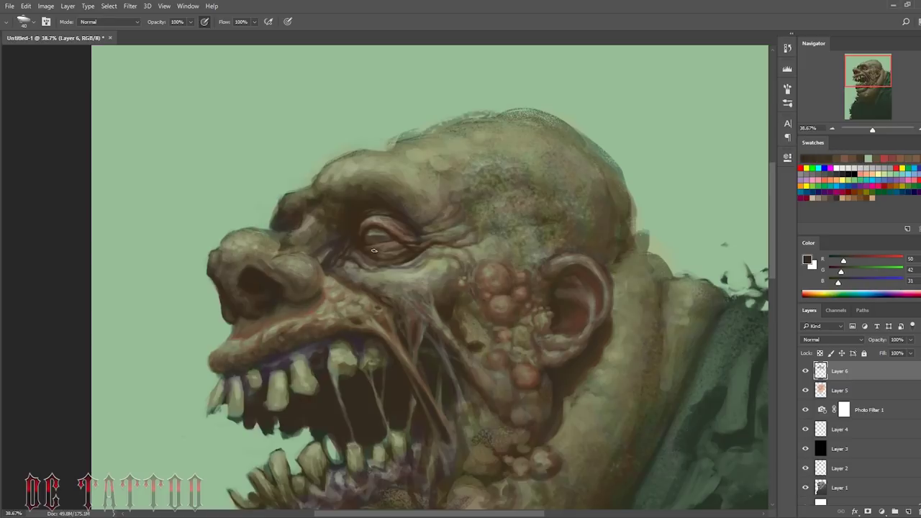
alt+click(309, 302)
key(bracketright)
key(bracketright)
drag(266, 233, 218, 248)
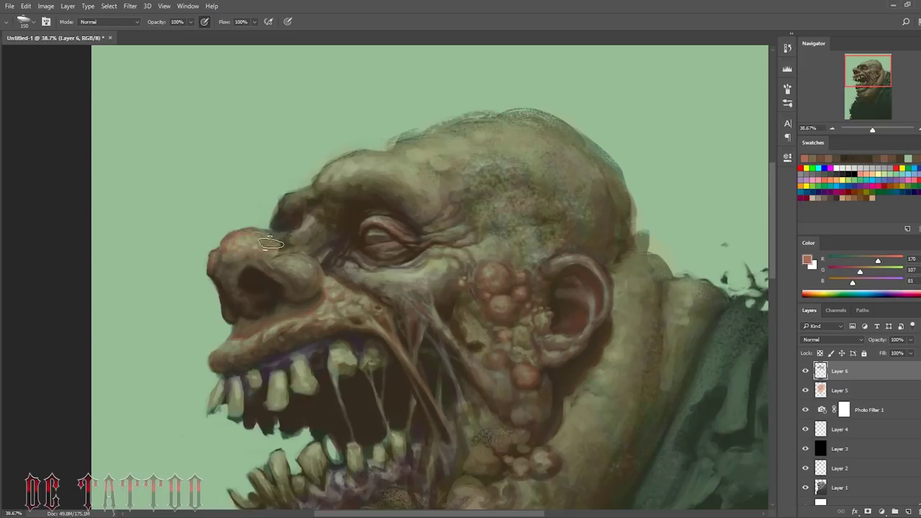
Step: Refine the snout with olive browns and pale green at brush size 30-40
alt+click(270, 243)
key(bracketleft)
key(bracketleft)
alt+click(235, 231)
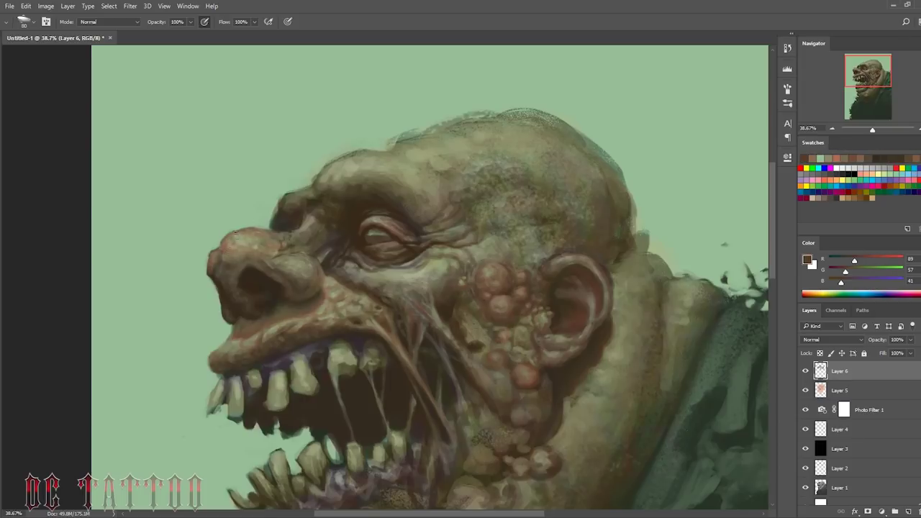
alt+click(231, 269)
key(bracketleft)
key(bracketleft)
alt+click(205, 263)
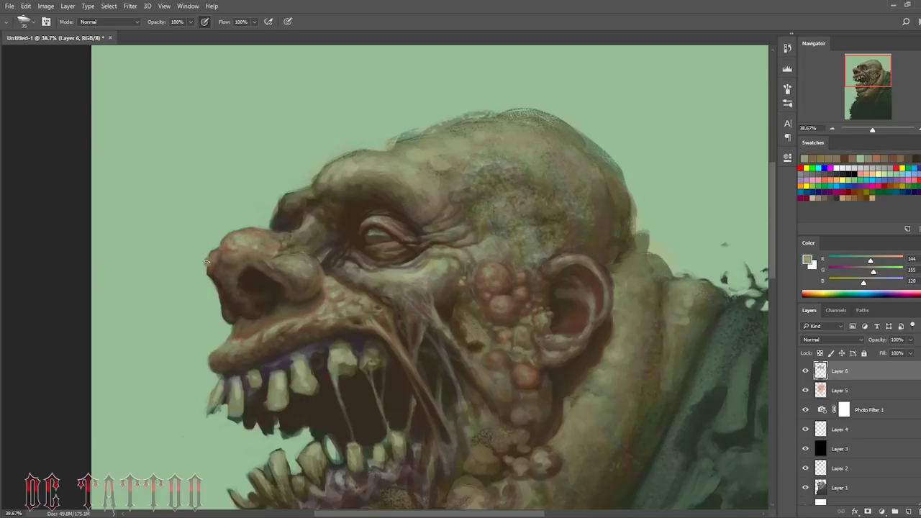
alt+click(235, 249)
key(bracketright)
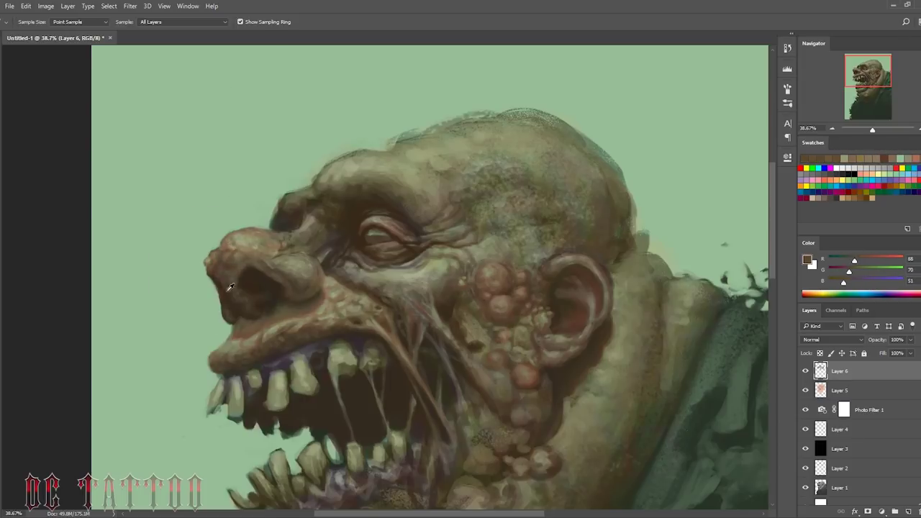
Step: Shade around the nostril and brow, ending on a greenish tan skin colour
alt+click(230, 324)
alt+click(251, 314)
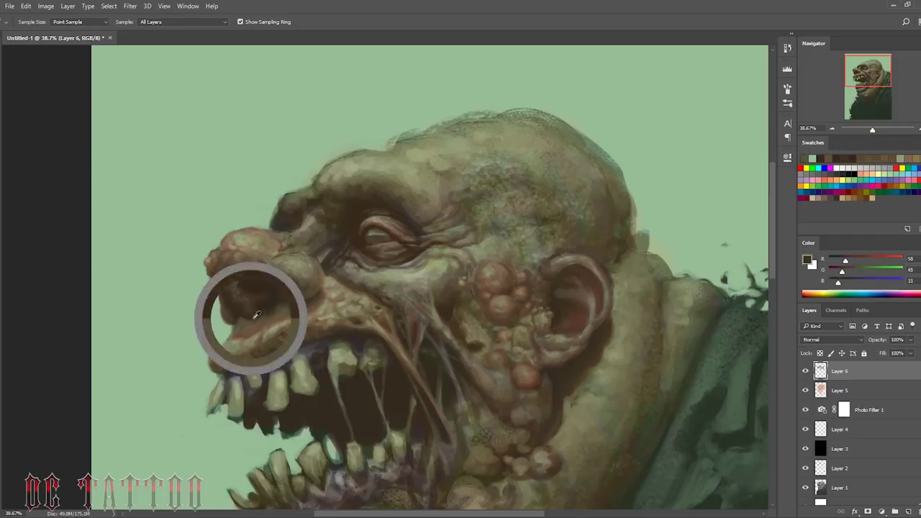
alt+click(225, 263)
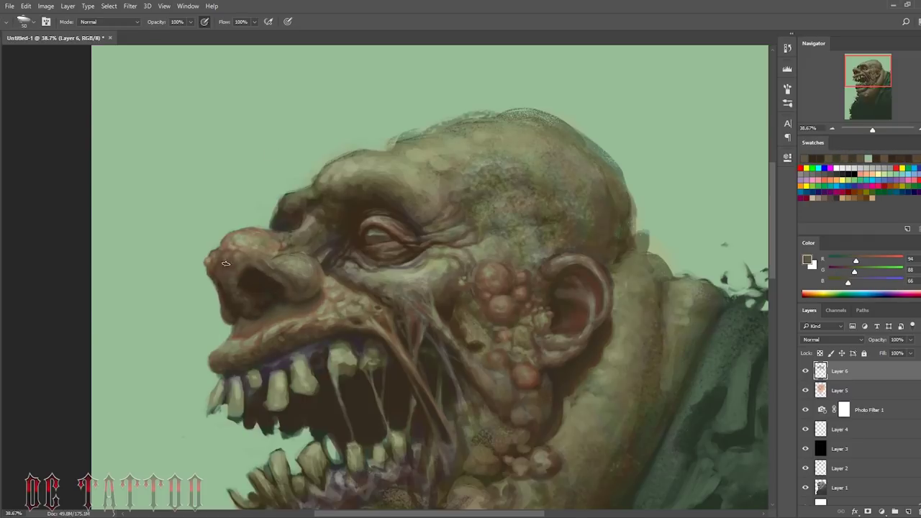
alt+click(256, 302)
alt+click(263, 281)
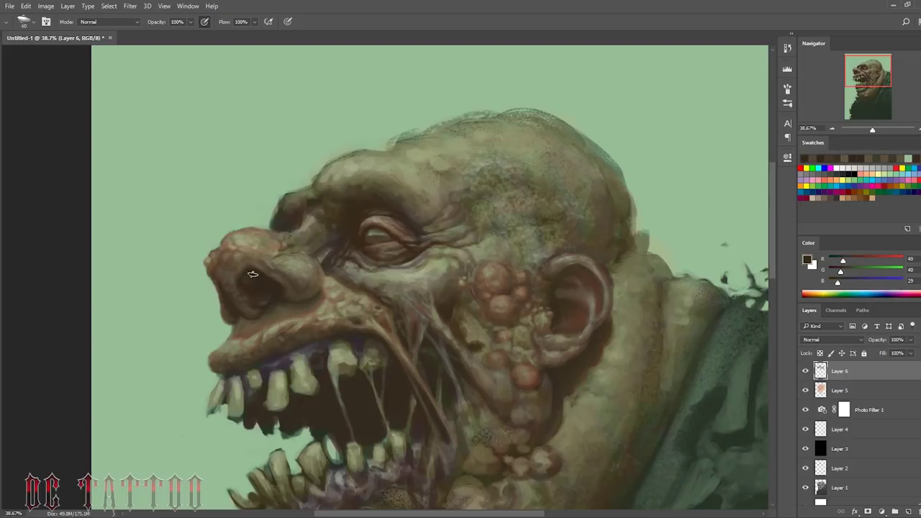
alt+click(310, 288)
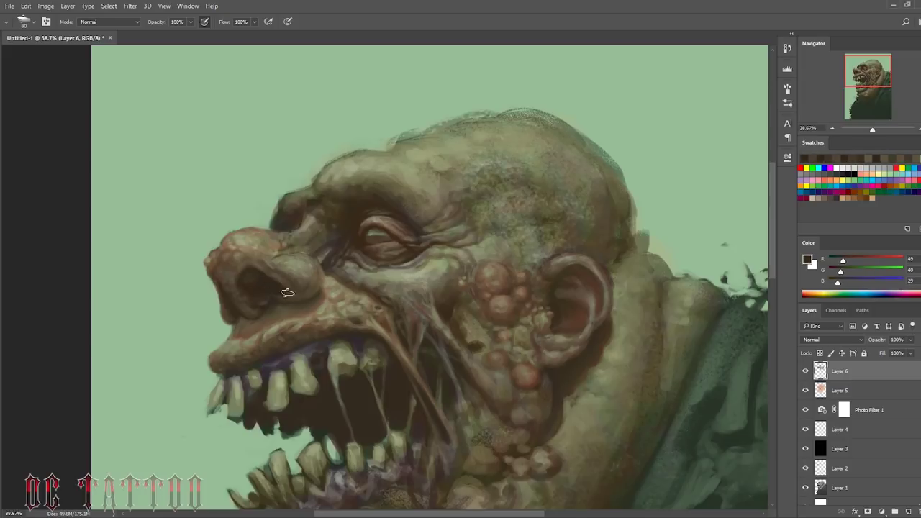
alt+click(282, 248)
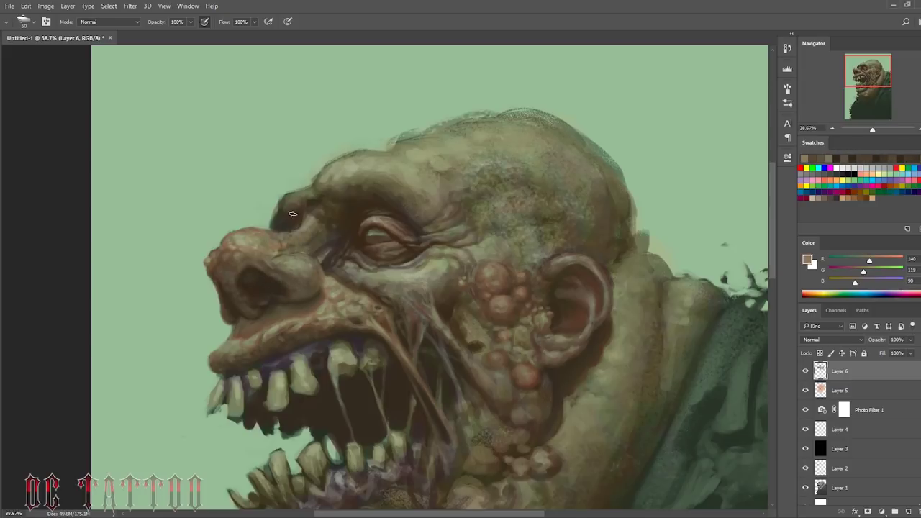
alt+click(281, 212)
alt+click(283, 189)
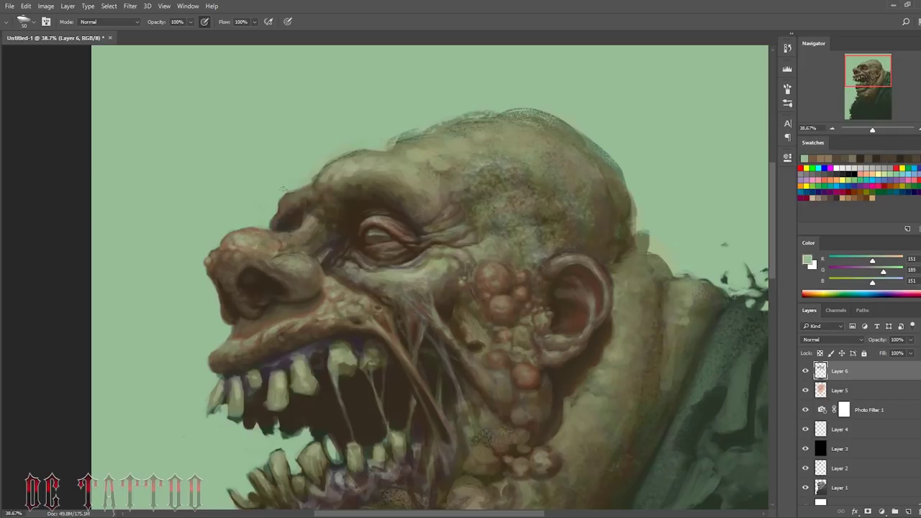
alt+click(284, 259)
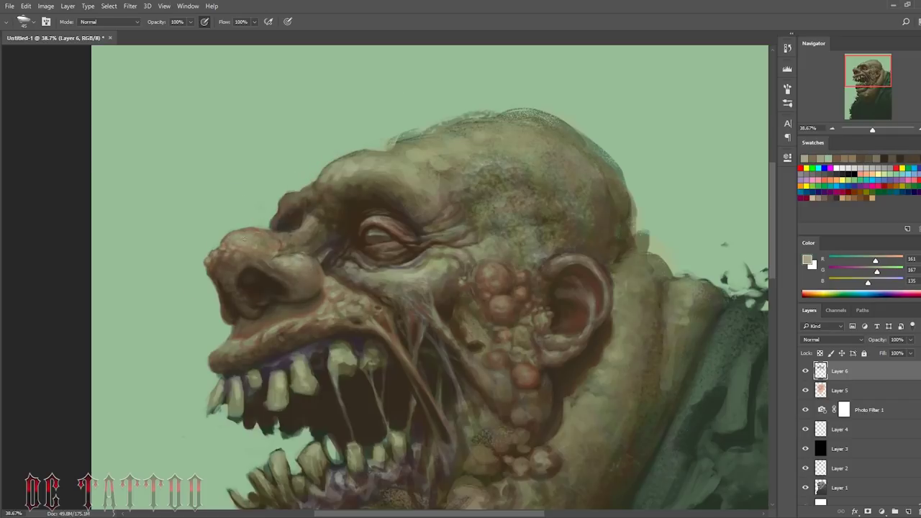
Step: With a much smaller brush and sampled browns, paint a dark brown crease near the mouth
alt+click(323, 279)
key(bracketleft)
key(bracketleft)
key(bracketleft)
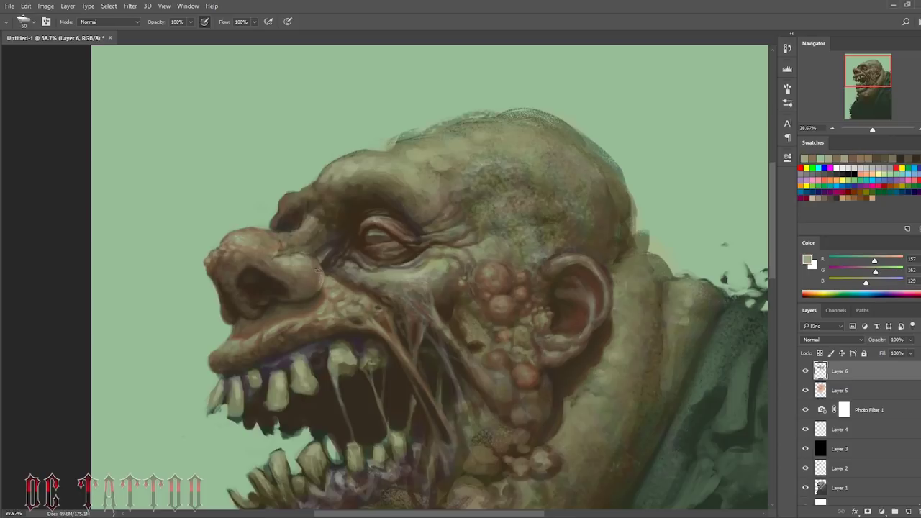
alt+click(315, 297)
alt+click(285, 323)
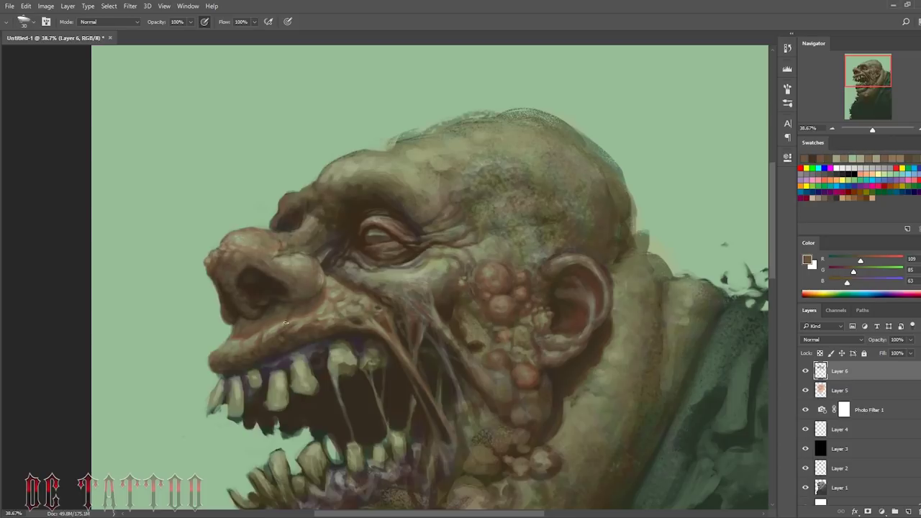
alt+click(273, 309)
alt+click(173, 180)
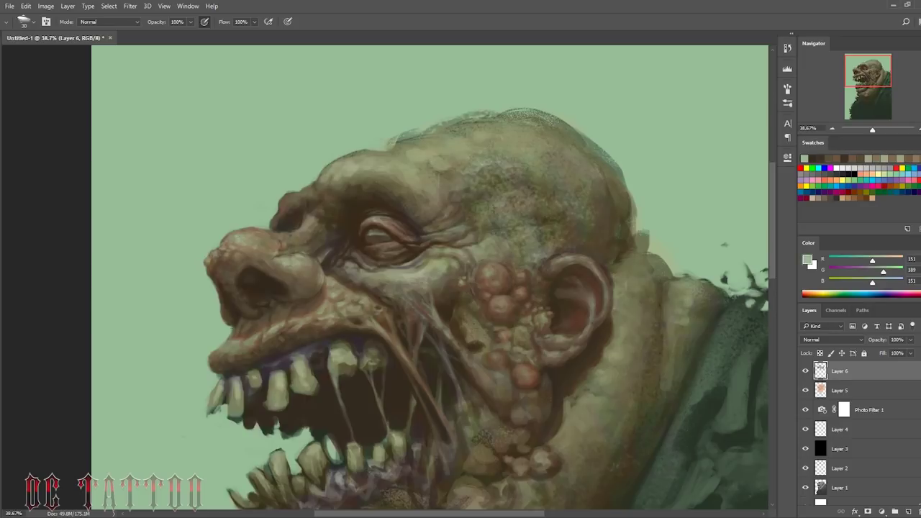
alt+click(359, 317)
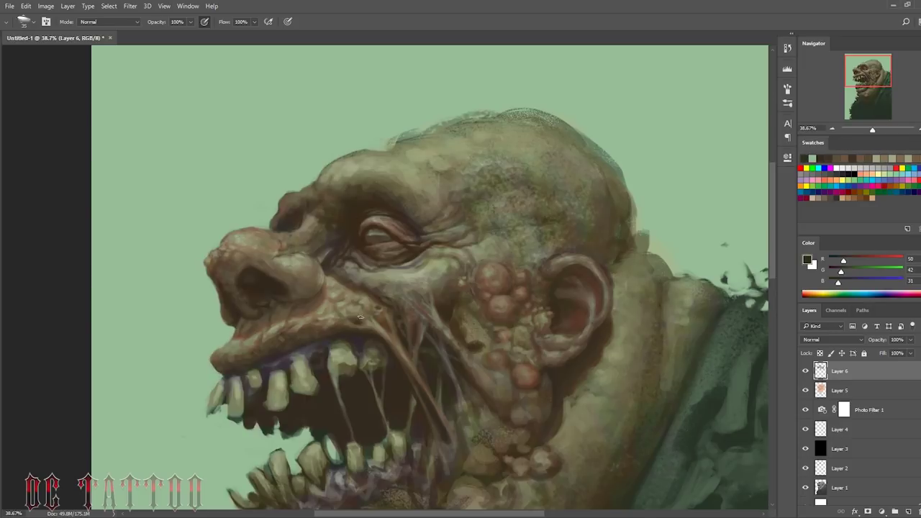
alt+click(358, 322)
alt+click(356, 331)
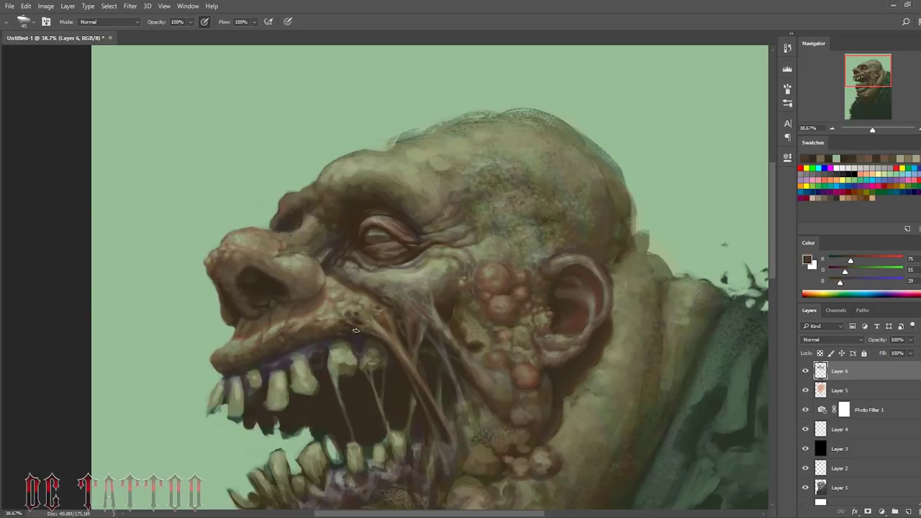
drag(343, 314, 374, 295)
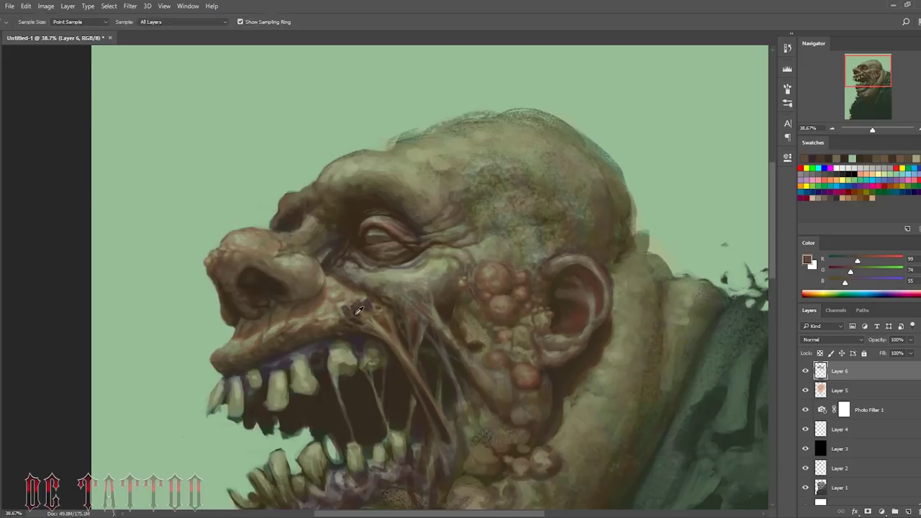
Step: Paint small dark brown marks at the corner of the mouth
alt+click(398, 381)
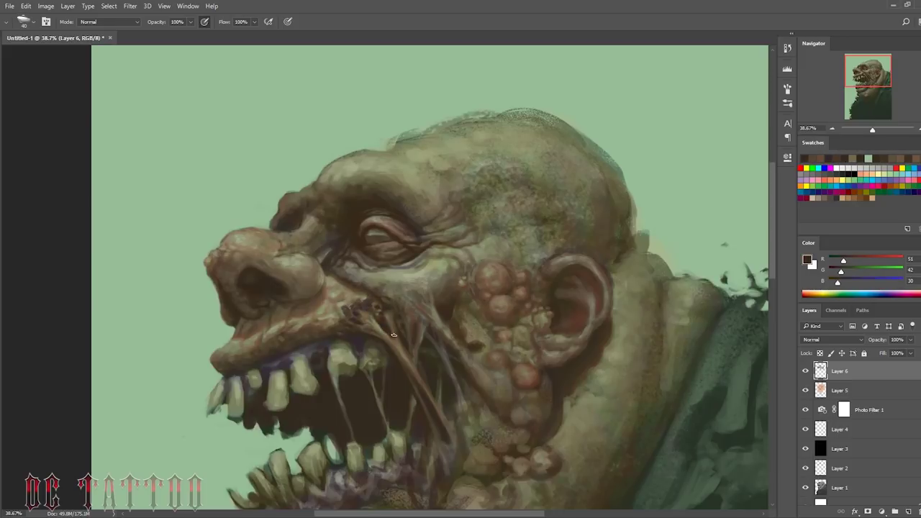
alt+click(376, 212)
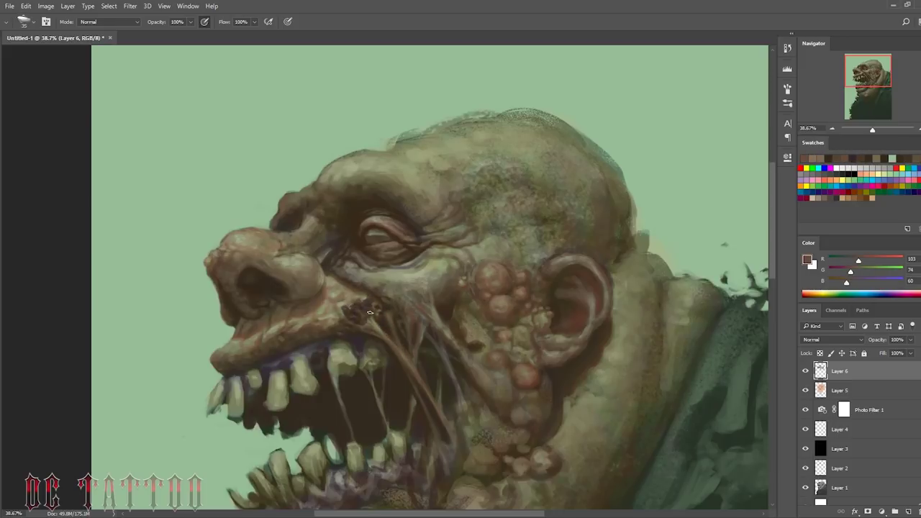
drag(356, 311, 371, 309)
alt+click(388, 325)
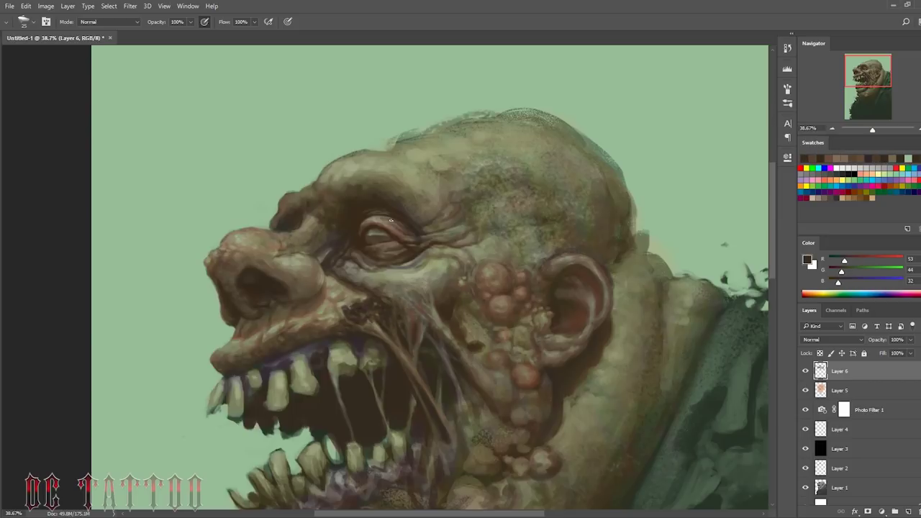
alt+click(450, 407)
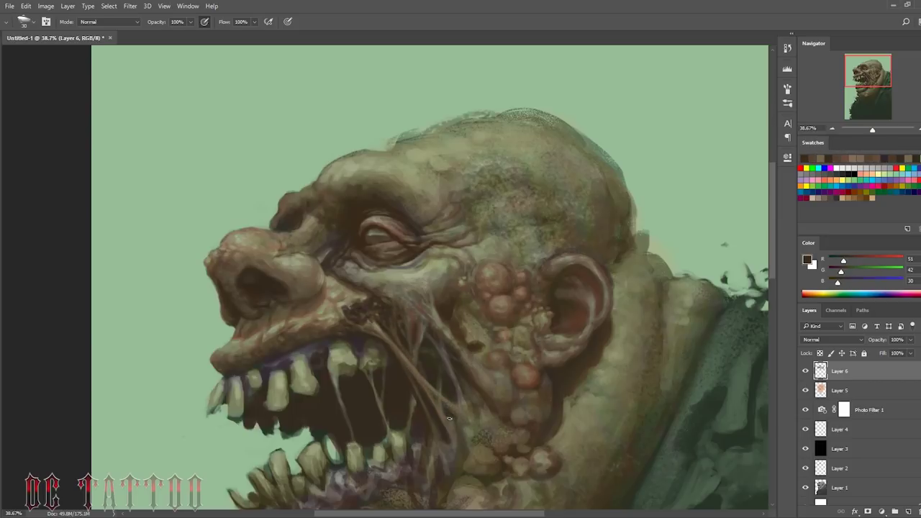
alt+click(453, 425)
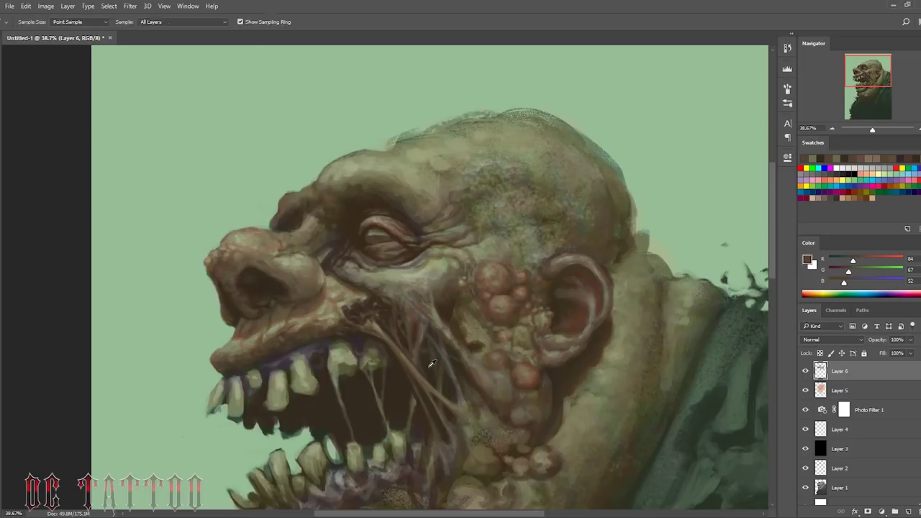
alt+click(432, 348)
Step: Shrink the brush further and sample dark and mid browns for fine strands across the cheek
key(bracketleft)
key(bracketleft)
key(bracketleft)
alt+click(413, 290)
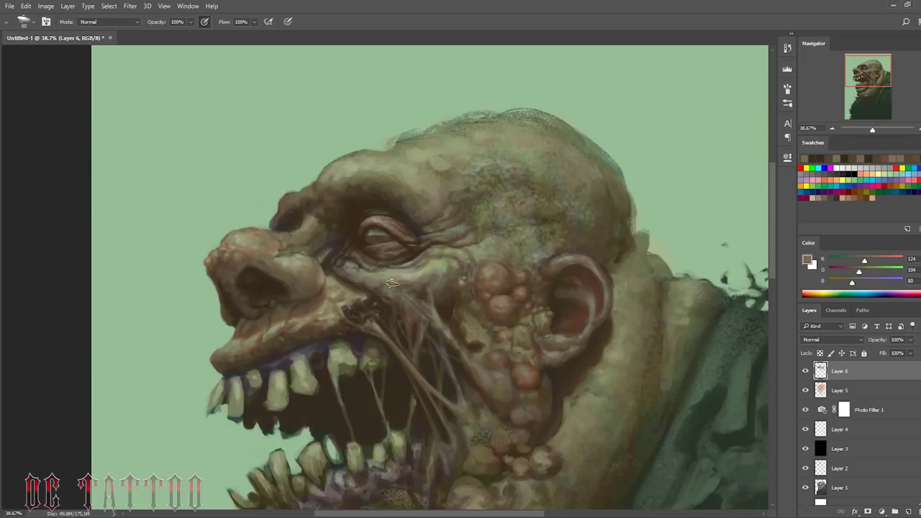
alt+click(428, 305)
alt+click(403, 270)
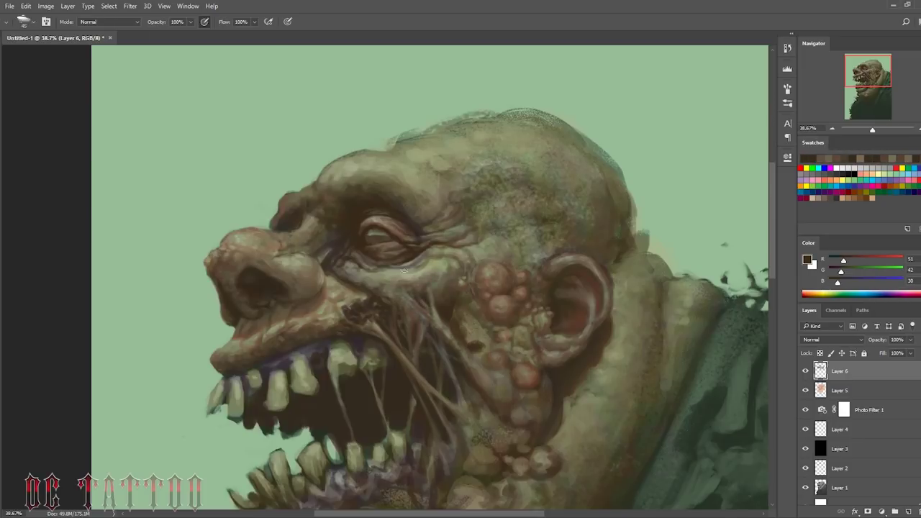
alt+click(409, 308)
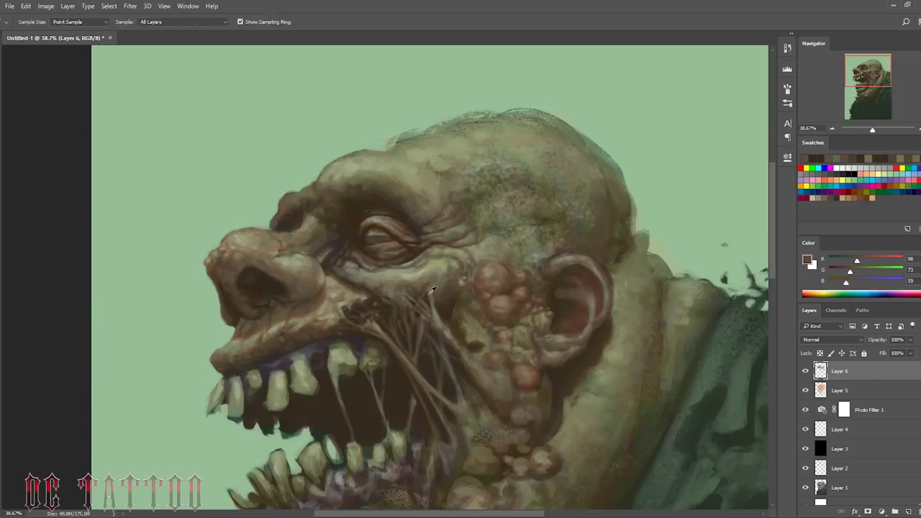
alt+click(432, 269)
alt+click(415, 401)
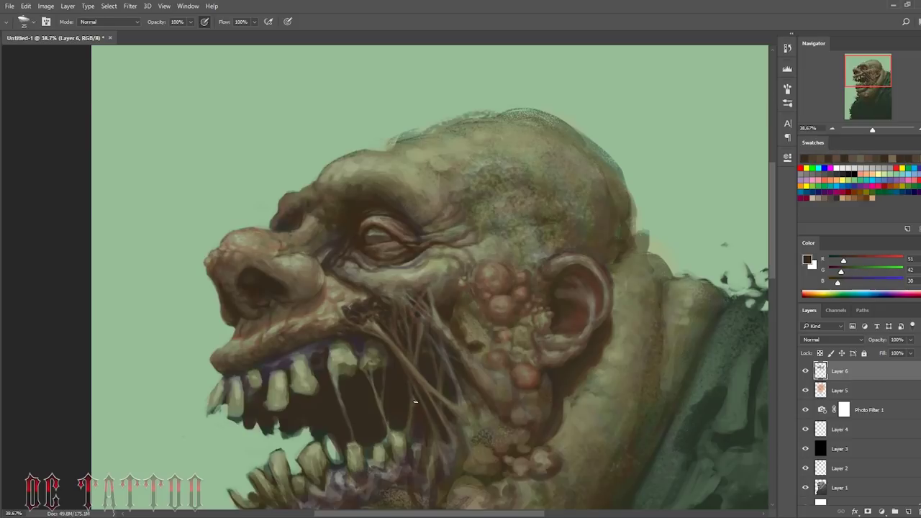
alt+click(442, 304)
Step: Sample grey-brown and olive skin tones, then lay mid olive over the brow with a larger brush
alt+click(469, 181)
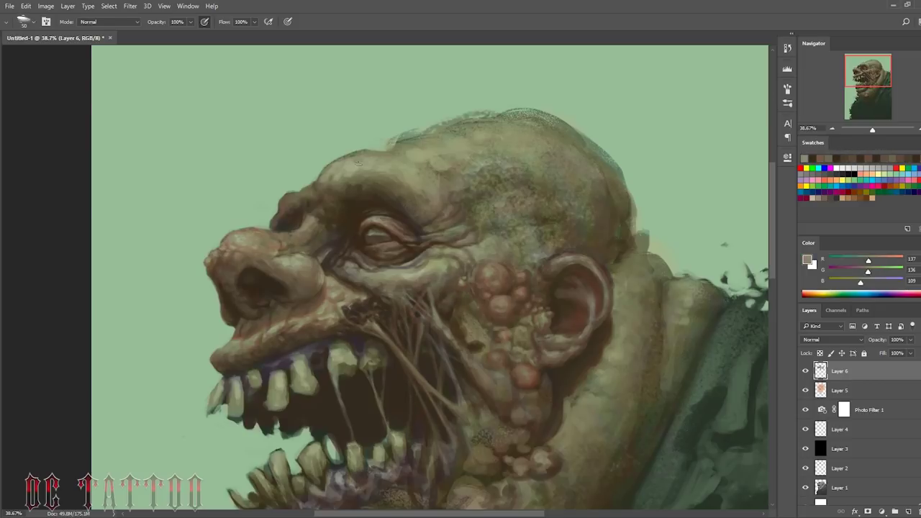
alt+click(404, 210)
alt+click(388, 169)
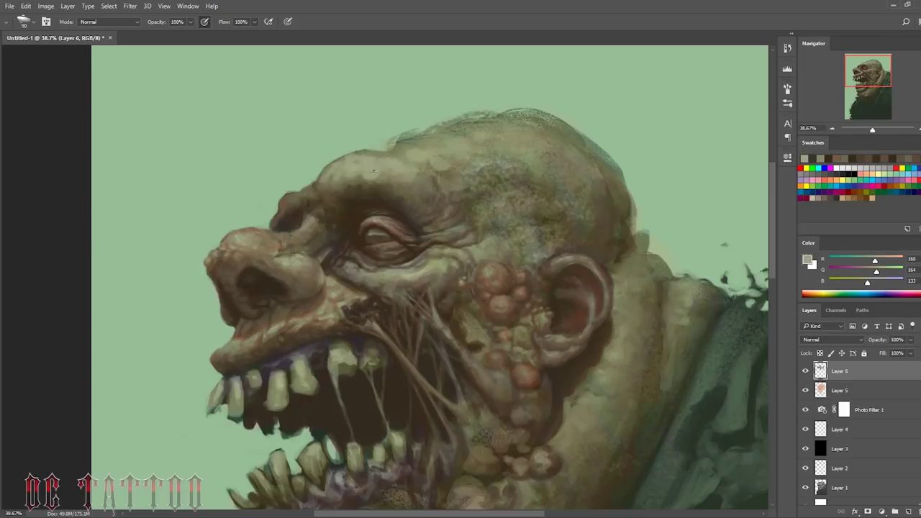
alt+click(429, 161)
alt+click(306, 191)
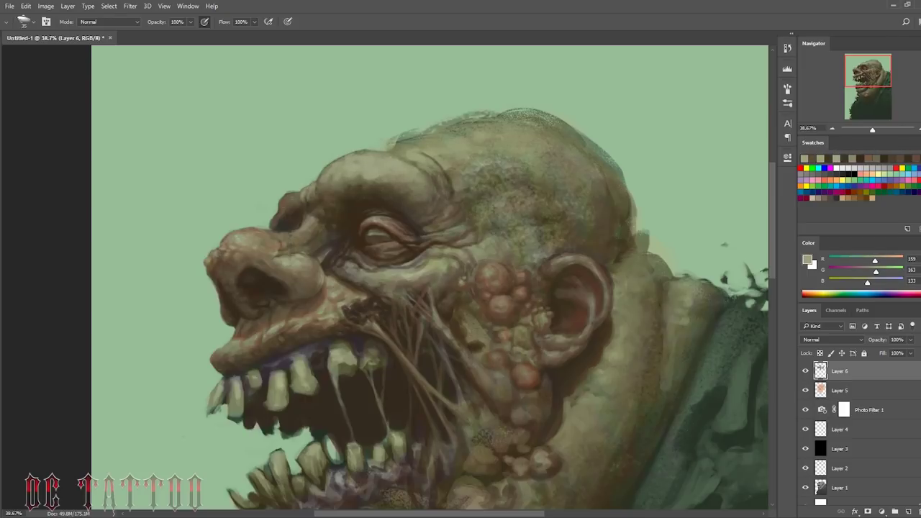
alt+click(280, 204)
key(bracketright)
key(bracketright)
key(bracketright)
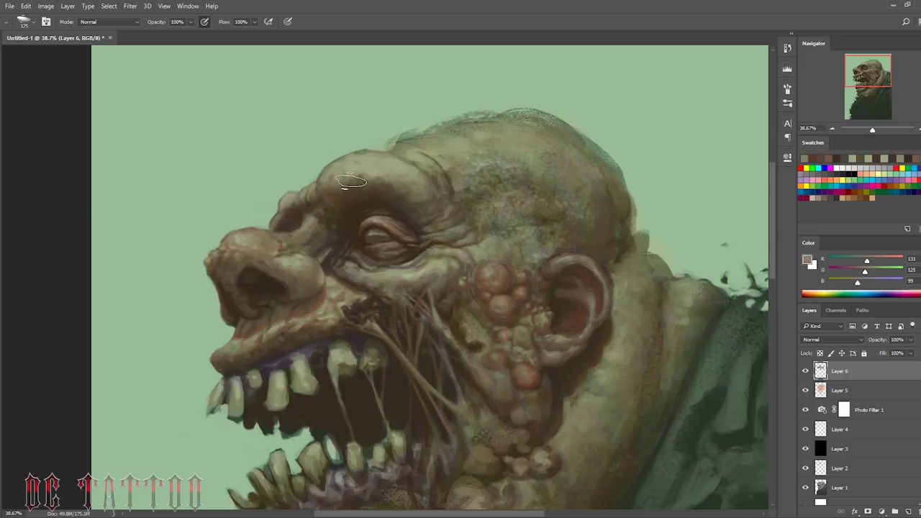
alt+click(299, 201)
Step: Pick darker olive, tan and brown tones from around the eye at a medium brush size
alt+click(307, 218)
key(bracketleft)
key(bracketleft)
key(bracketleft)
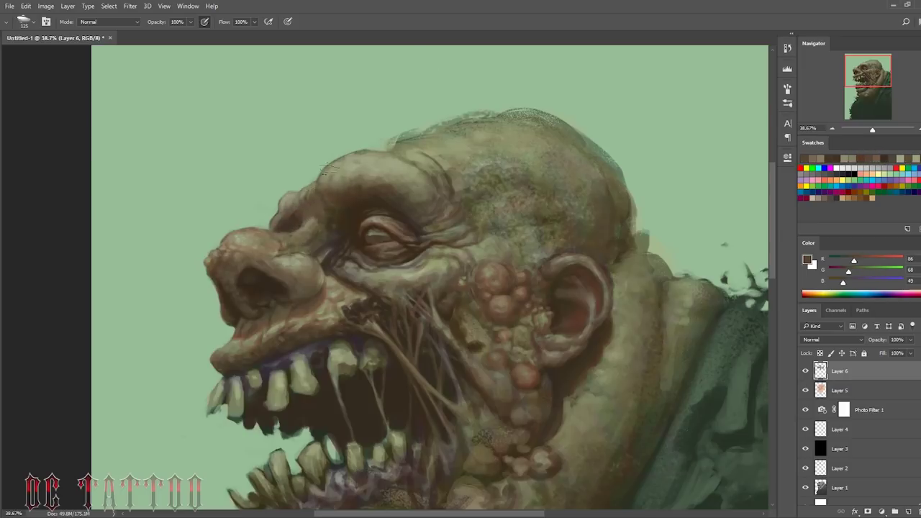
key(bracketleft)
key(bracketleft)
key(bracketleft)
alt+click(336, 220)
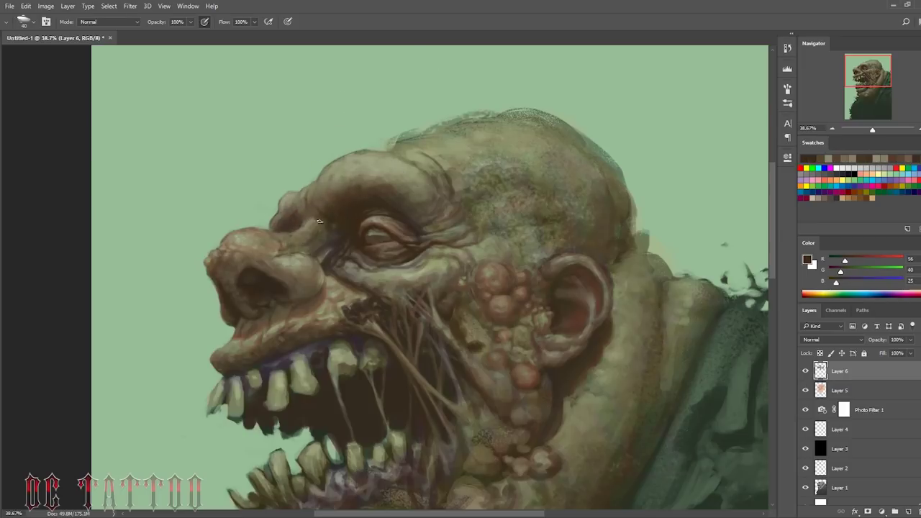
key(bracketright)
key(bracketright)
alt+click(306, 232)
alt+click(322, 236)
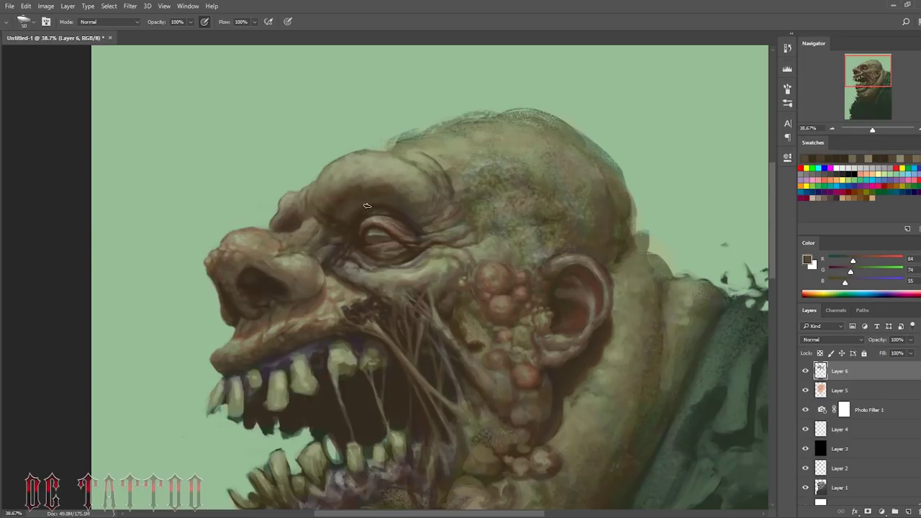
alt+click(357, 204)
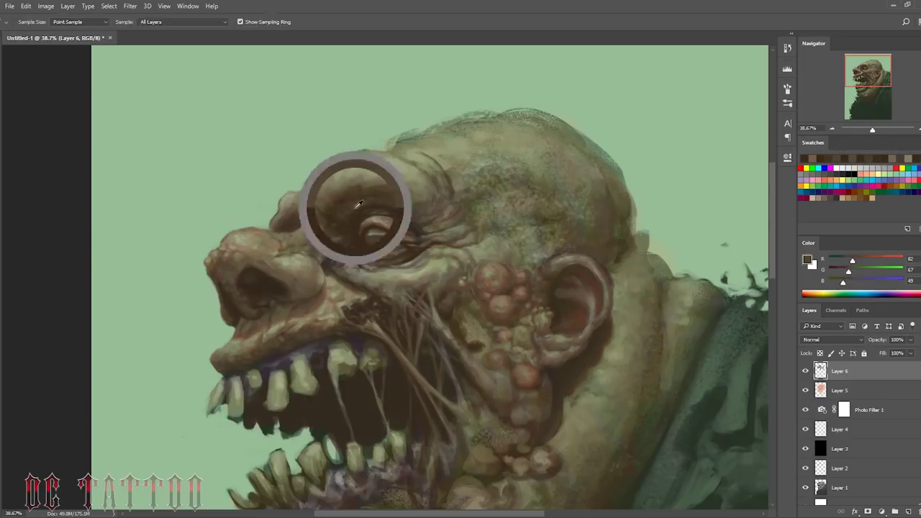
alt+click(357, 231)
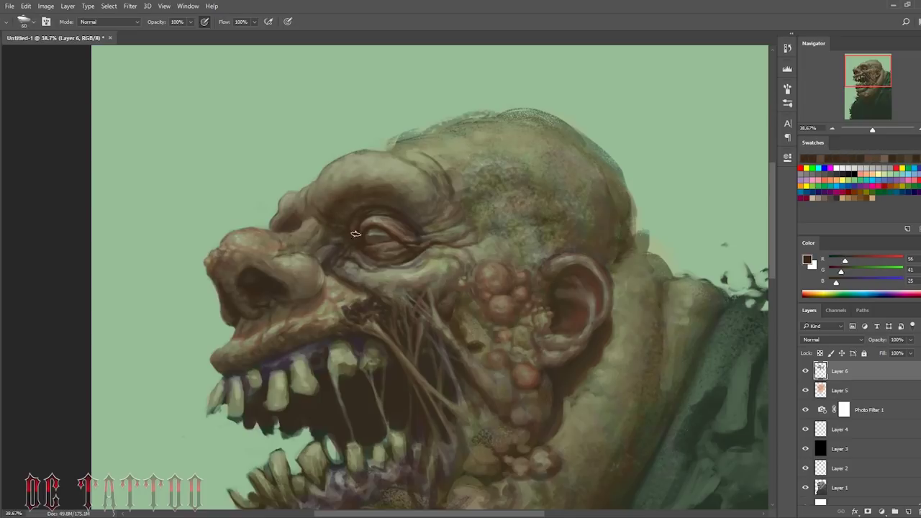
Step: Paint dark brown wrinkles around the eye and dab a light olive highlight on the brow ridge
key(bracketleft)
key(bracketleft)
alt+click(360, 218)
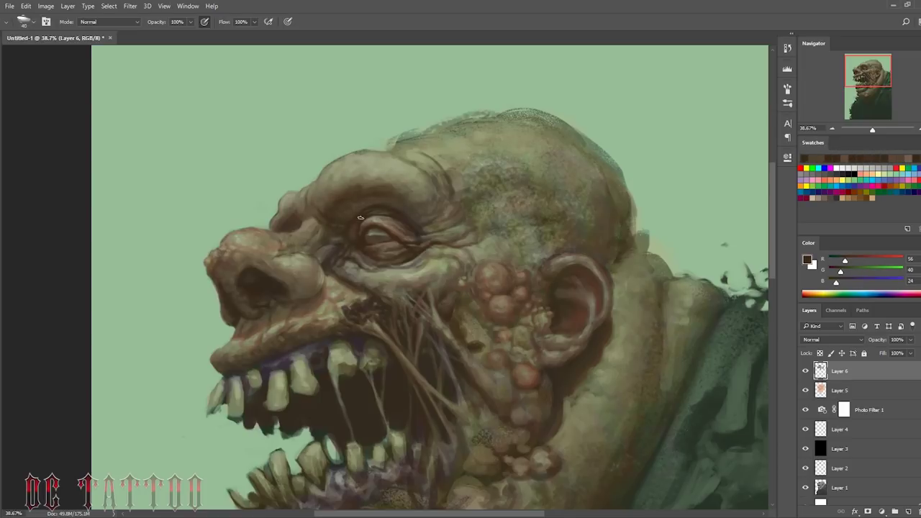
alt+click(288, 199)
key(b)
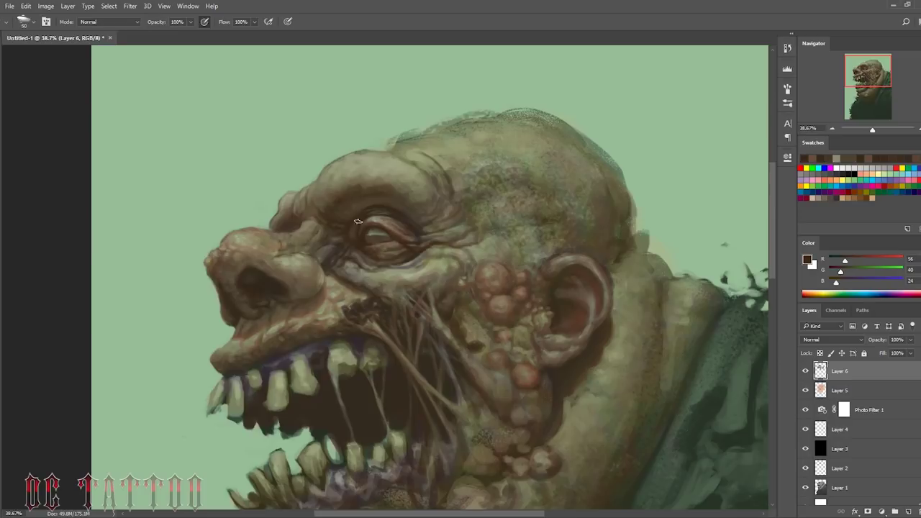
alt+click(363, 220)
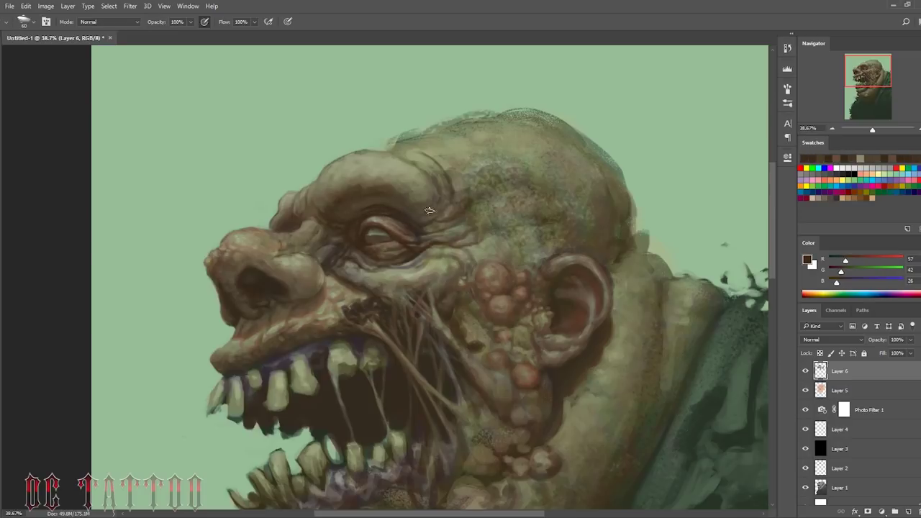
alt+click(410, 216)
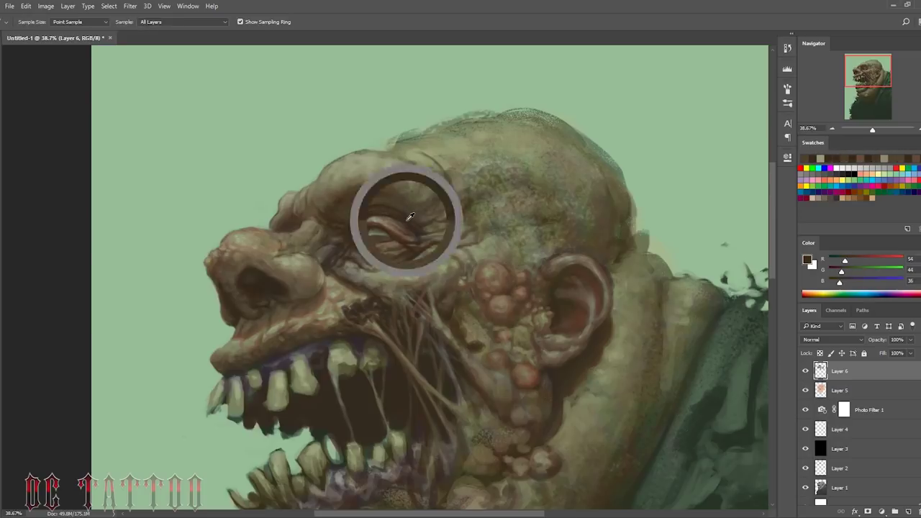
alt+click(307, 194)
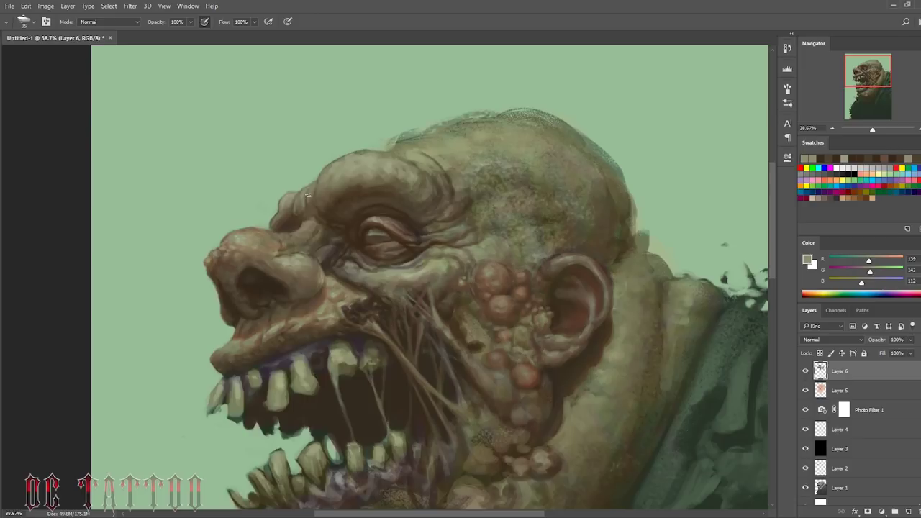
alt+click(286, 230)
Step: Paint a dark brown shadow along the monster's upper lip with warm brown accents
scroll(313, 259, down, 2)
alt+click(312, 259)
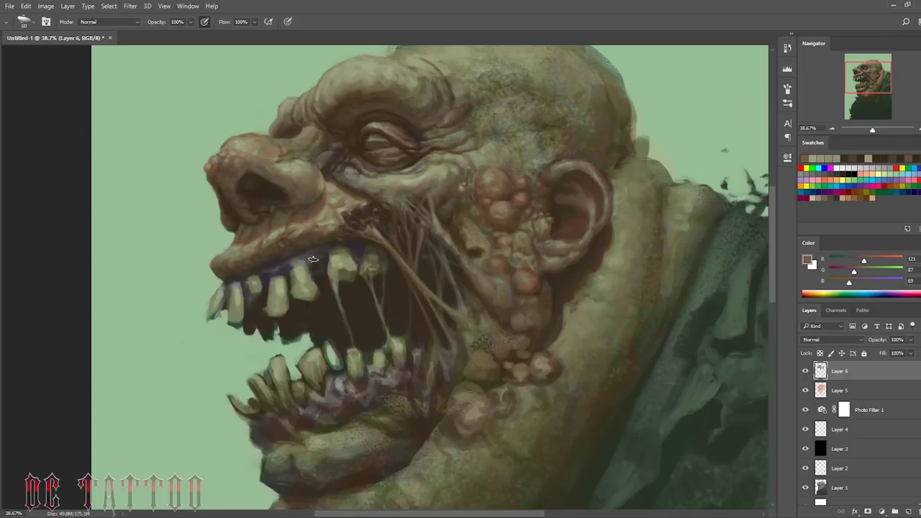
alt+click(274, 263)
alt+click(224, 260)
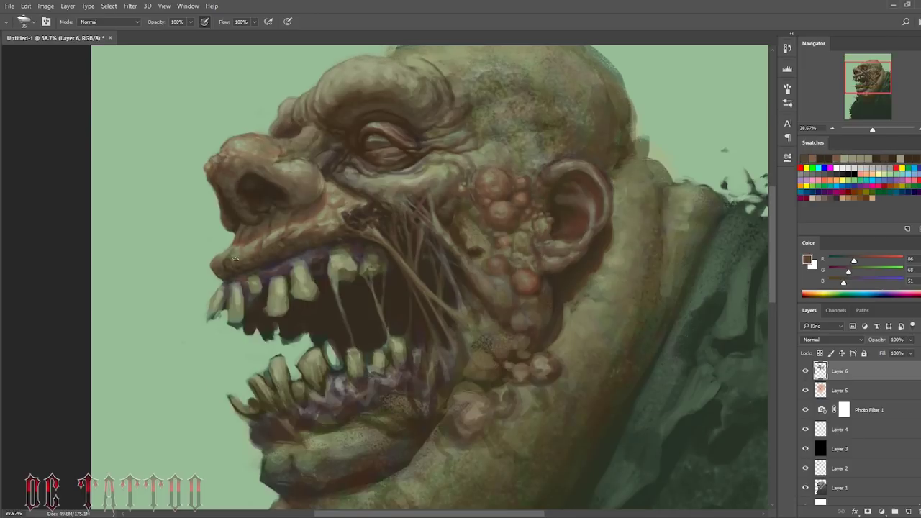
key(bracketright)
alt+click(247, 255)
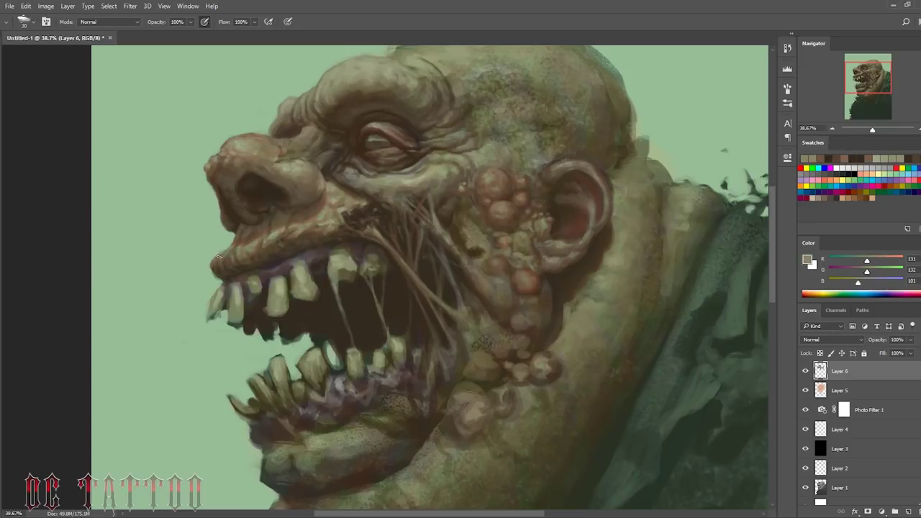
key(bracketright)
key(bracketright)
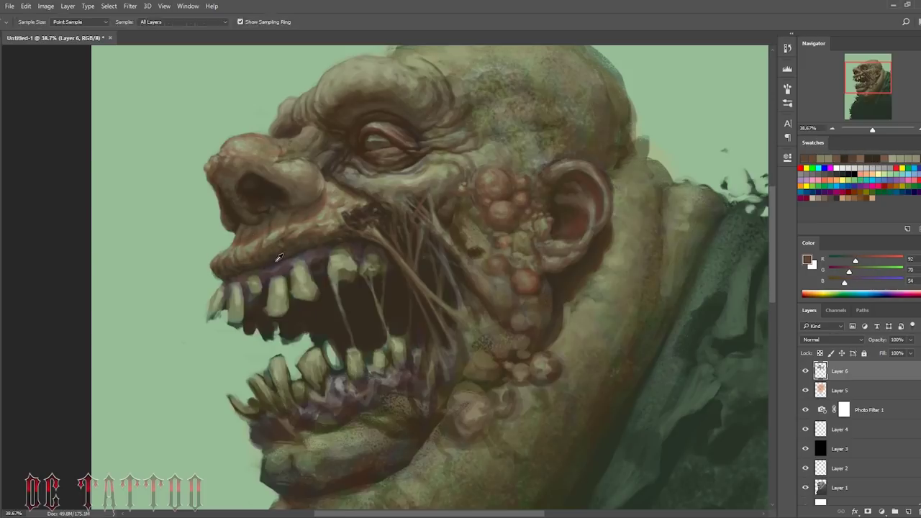
alt+click(360, 241)
key(bracketright)
Step: Centre the head and sample brown and olive tones for finer wrinkles
drag(434, 180, 427, 206)
alt+click(540, 212)
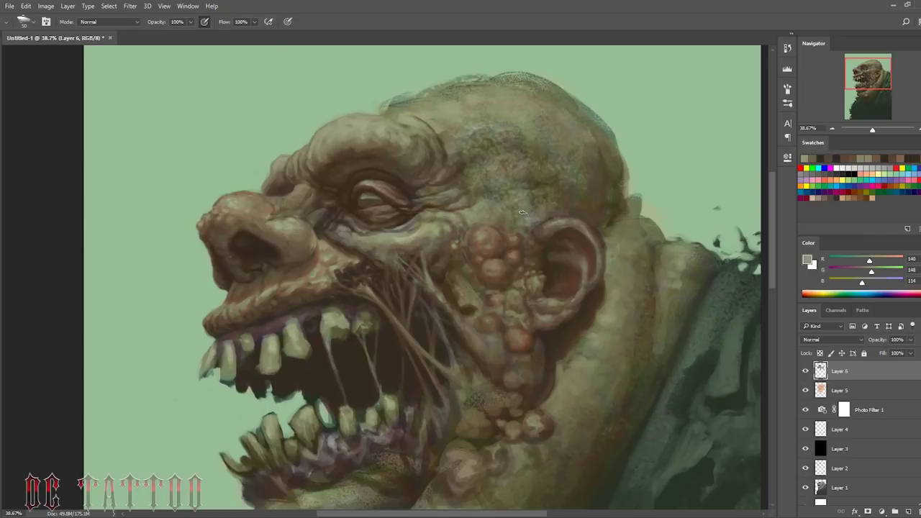
key(bracketleft)
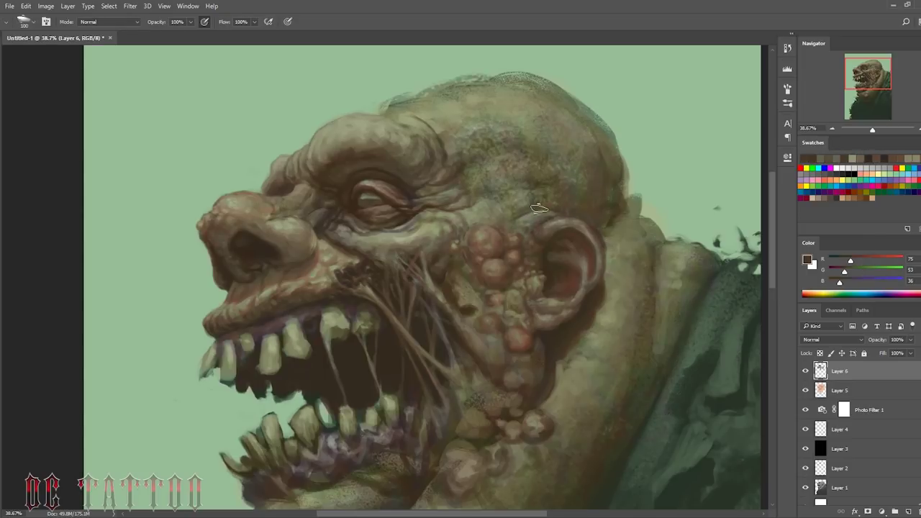
alt+click(515, 223)
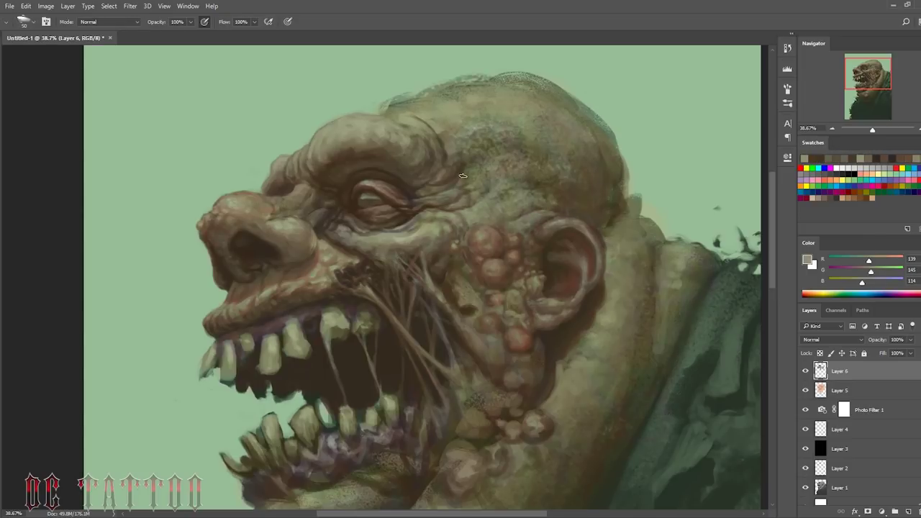
alt+click(457, 170)
key(bracketleft)
key(bracketleft)
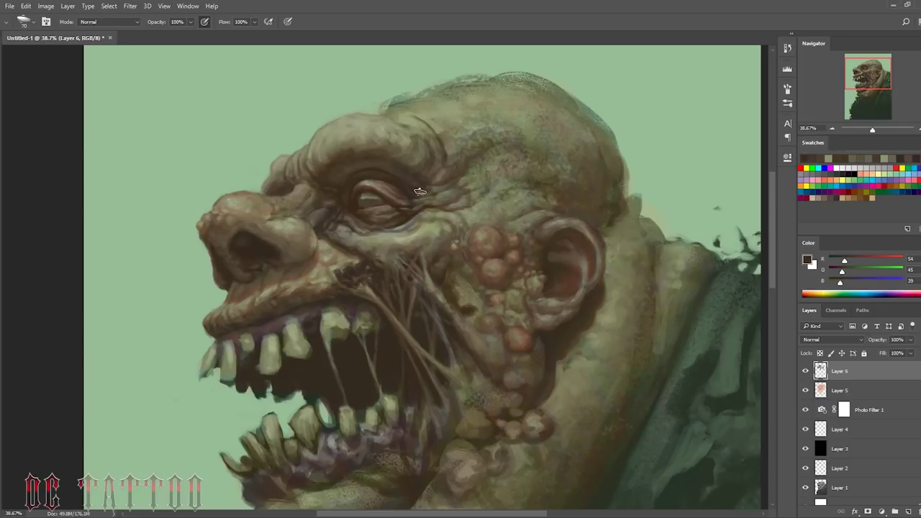
alt+click(451, 202)
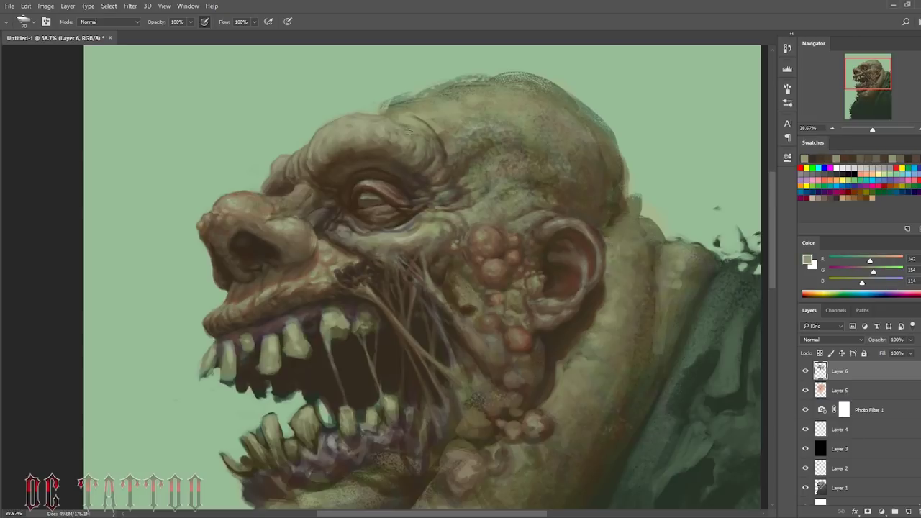
key(bracketleft)
key(bracketleft)
alt+click(481, 233)
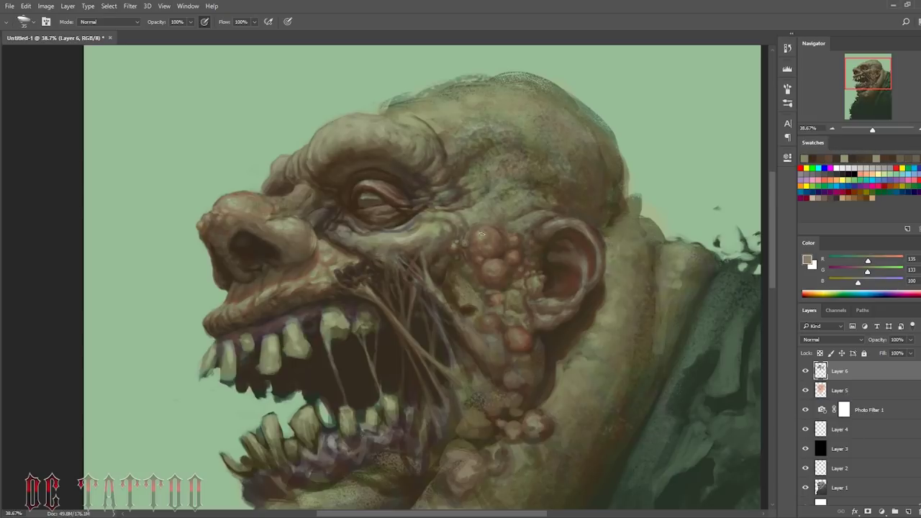
Step: Paint dark brown wrinkle lines around the eye
key(bracketright)
alt+click(497, 248)
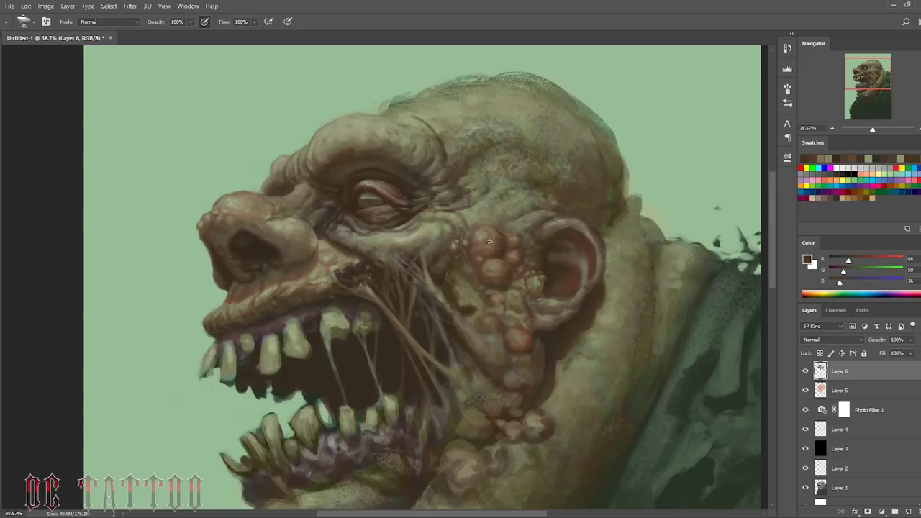
alt+click(509, 192)
key(bracketleft)
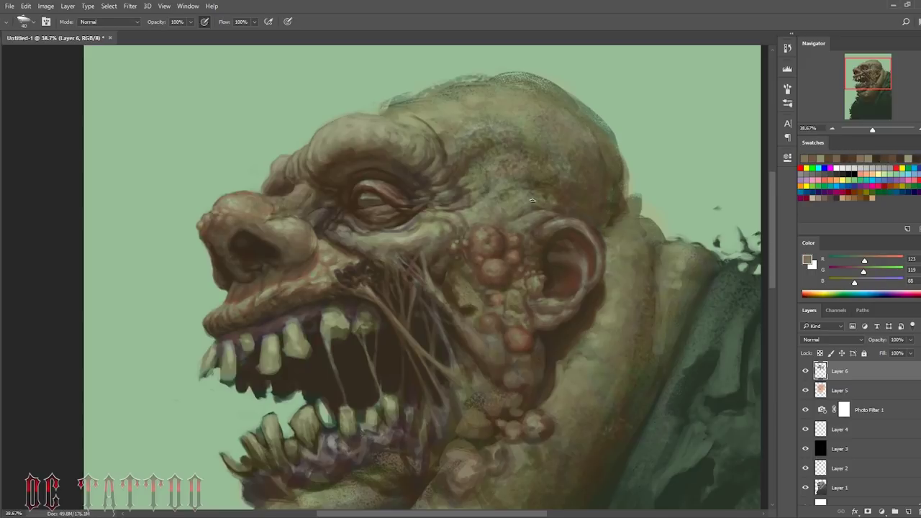
key(bracketright)
alt+click(438, 231)
key(bracketright)
key(bracketright)
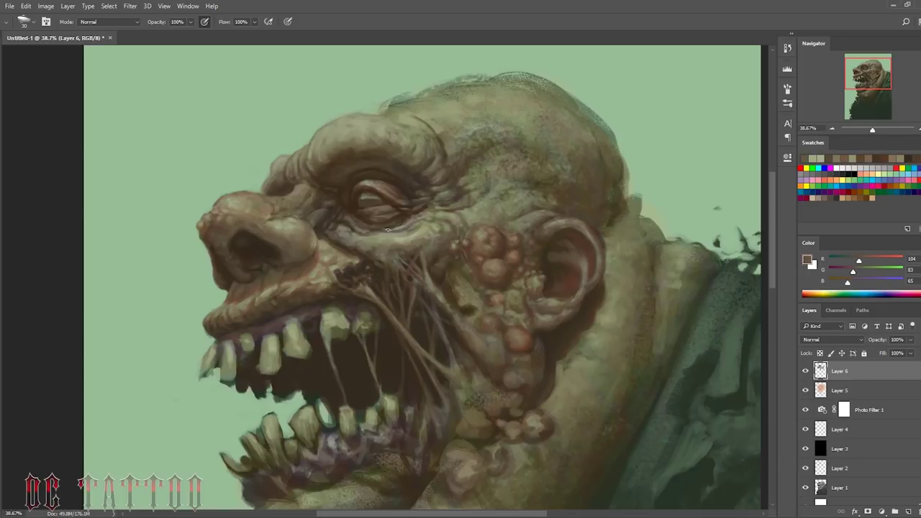
alt+click(403, 216)
alt+click(363, 214)
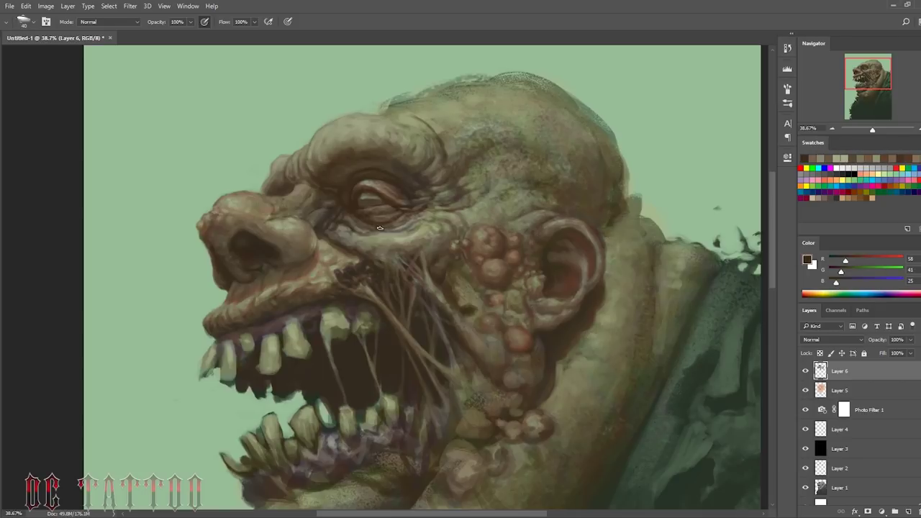
Step: Add a faint dark olive stroke across the forehead
alt+click(439, 234)
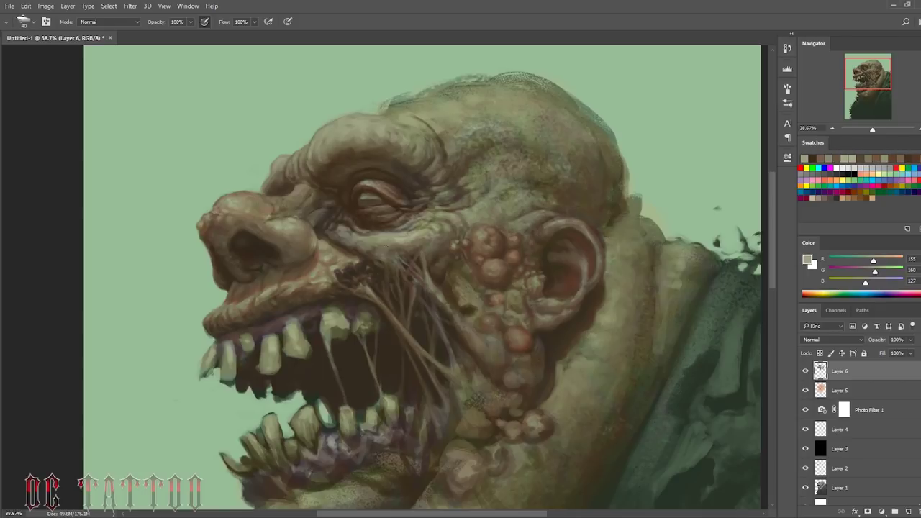
alt+click(362, 248)
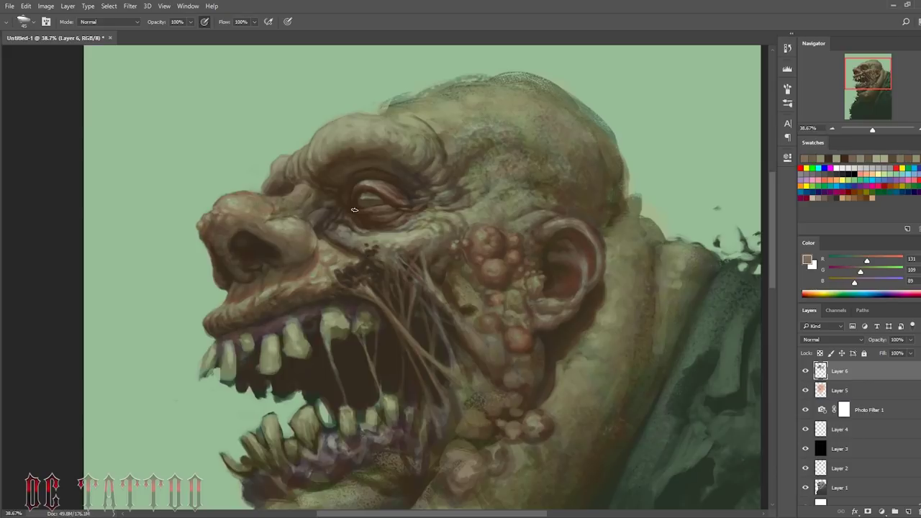
alt+click(482, 263)
alt+click(477, 279)
alt+click(454, 280)
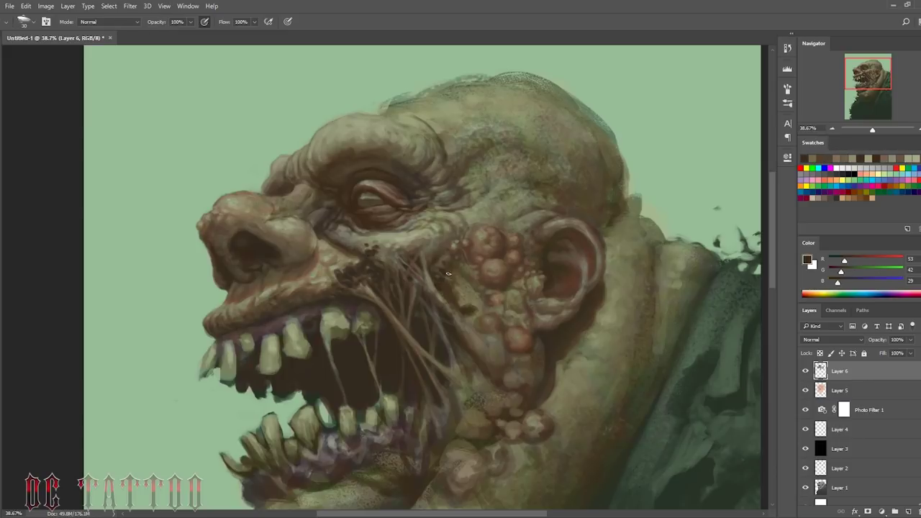
alt+click(457, 296)
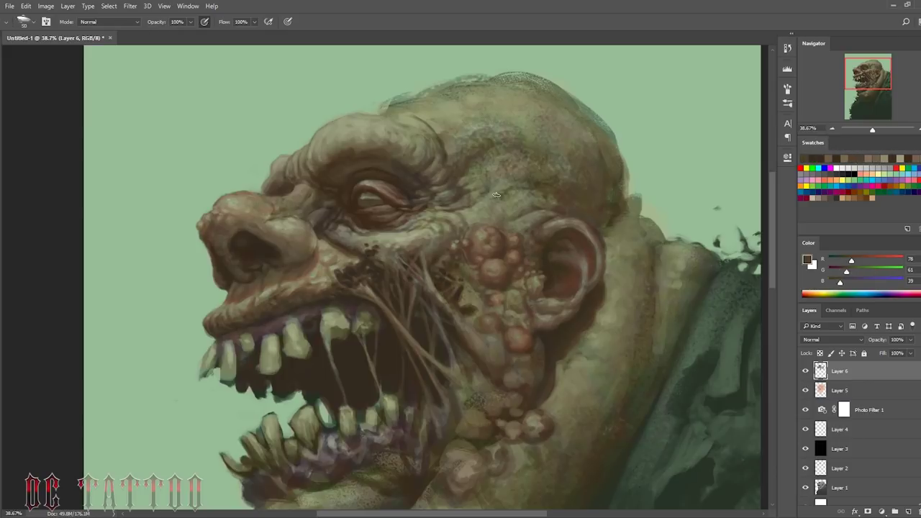
drag(532, 193, 498, 167)
Step: With a larger brush, paint a dark olive stroke along the head edge near the ear
alt+click(600, 206)
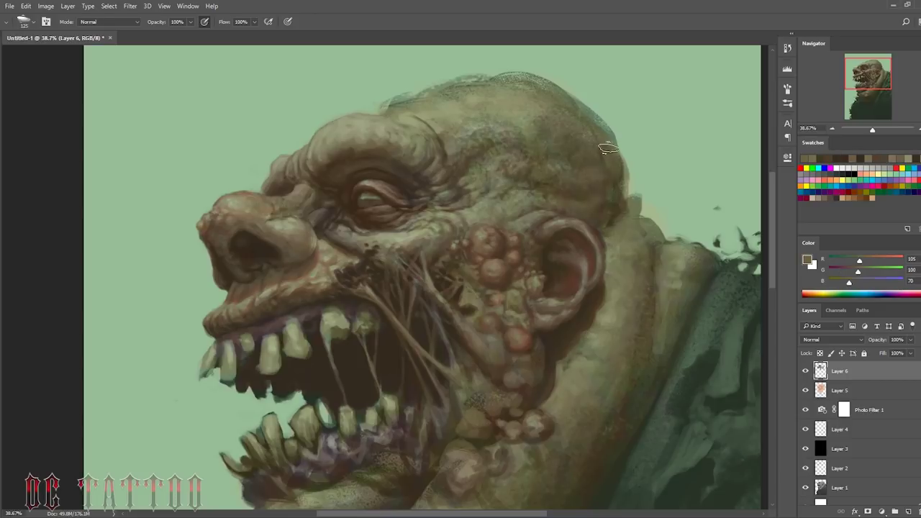
alt+click(651, 205)
key(bracketleft)
key(bracketleft)
key(bracketleft)
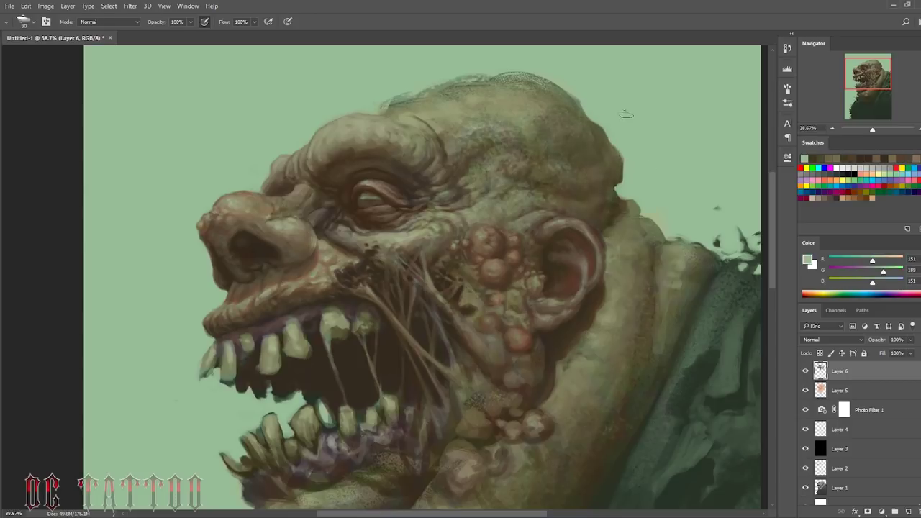
alt+click(608, 205)
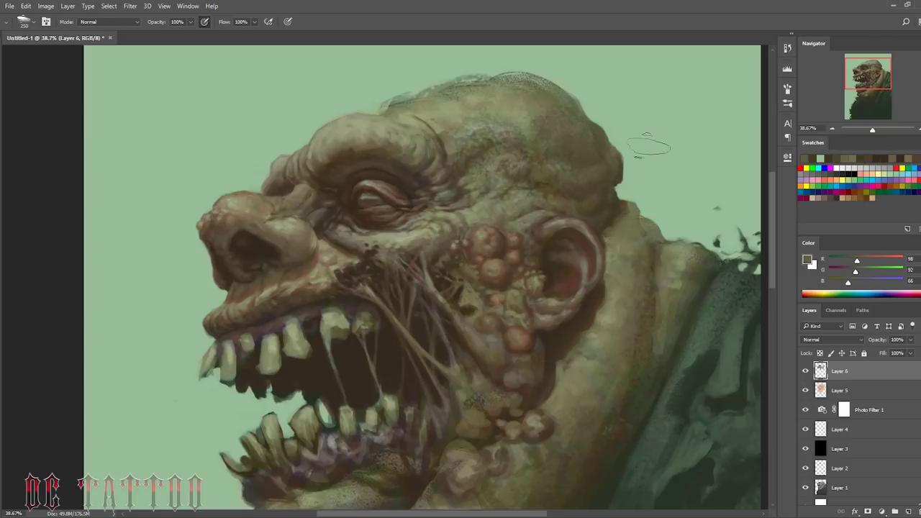
drag(620, 195, 599, 213)
alt+click(590, 200)
key(bracketleft)
key(bracketleft)
key(bracketleft)
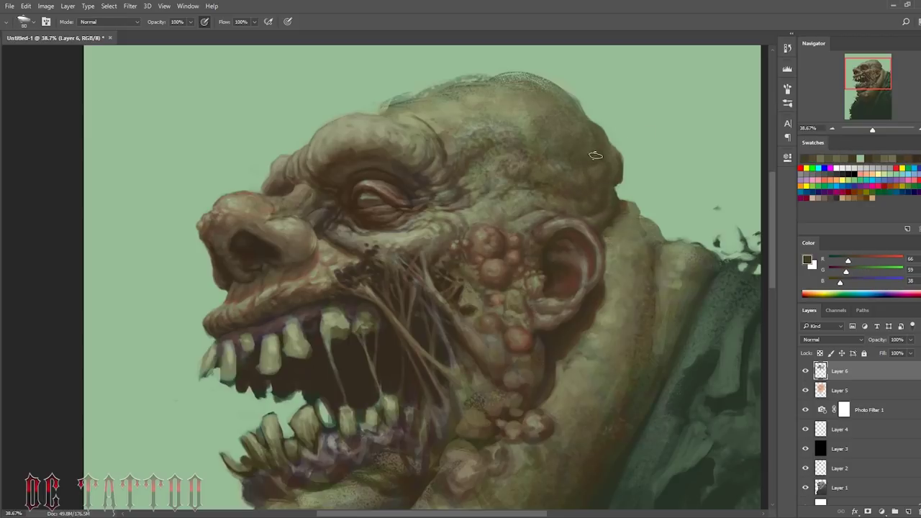
Step: Paint lighter olive strokes over the top of the head
alt+click(596, 155)
drag(586, 154, 536, 115)
alt+click(444, 128)
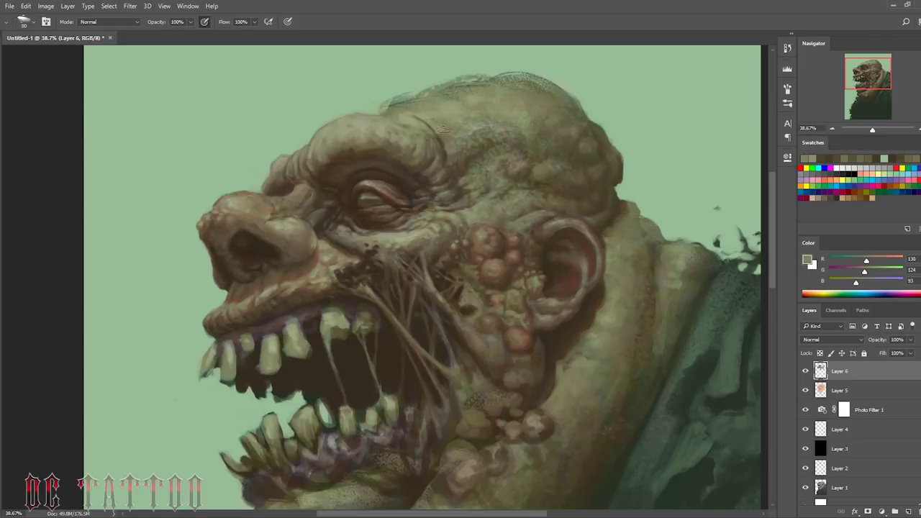
alt+click(394, 117)
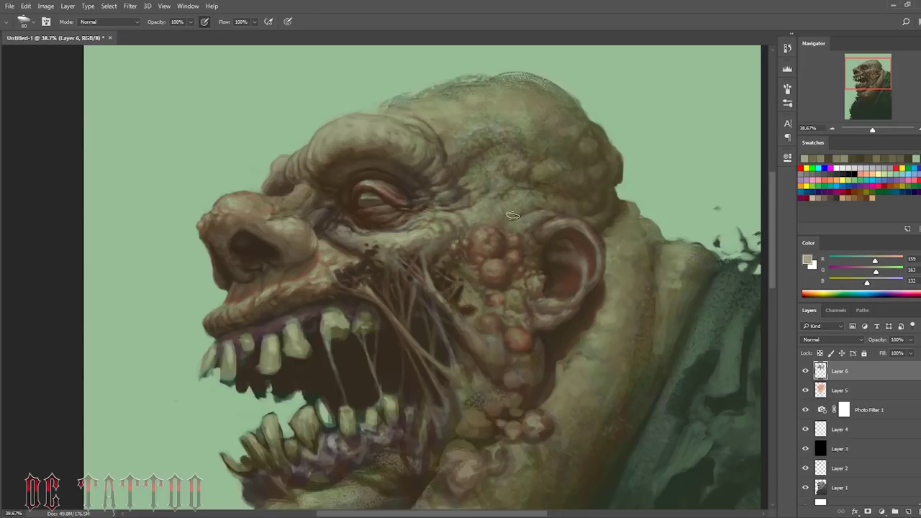
key(bracketleft)
key(bracketleft)
key(bracketleft)
Step: Add small olive strokes on the cheek and dark brown strokes beside the warts
alt+click(482, 363)
drag(475, 356, 497, 381)
alt+click(506, 379)
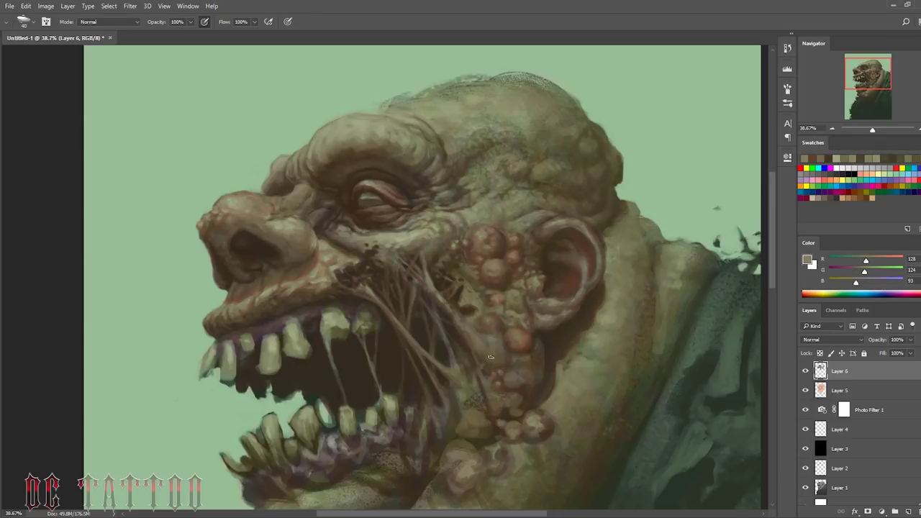
key(bracketright)
alt+click(494, 348)
alt+click(467, 309)
drag(475, 317, 460, 292)
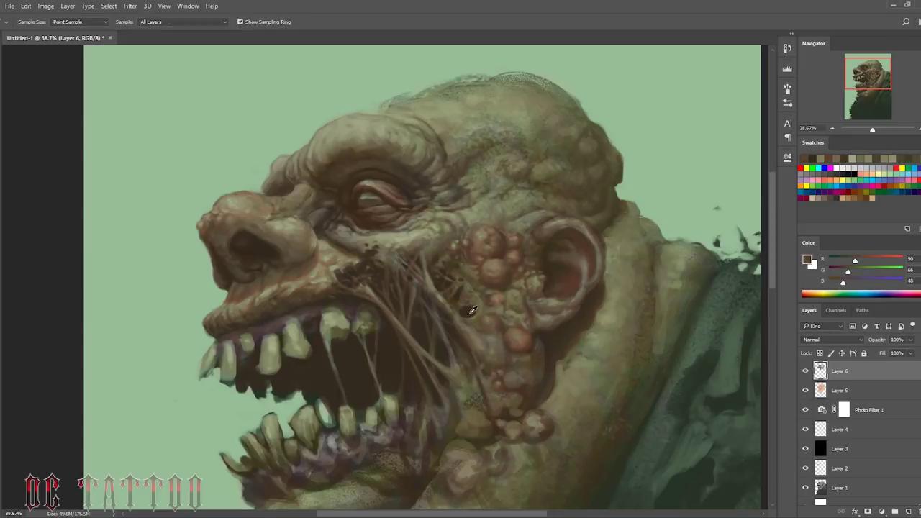
alt+click(467, 320)
alt+click(518, 201)
key(bracketleft)
key(bracketleft)
key(bracketleft)
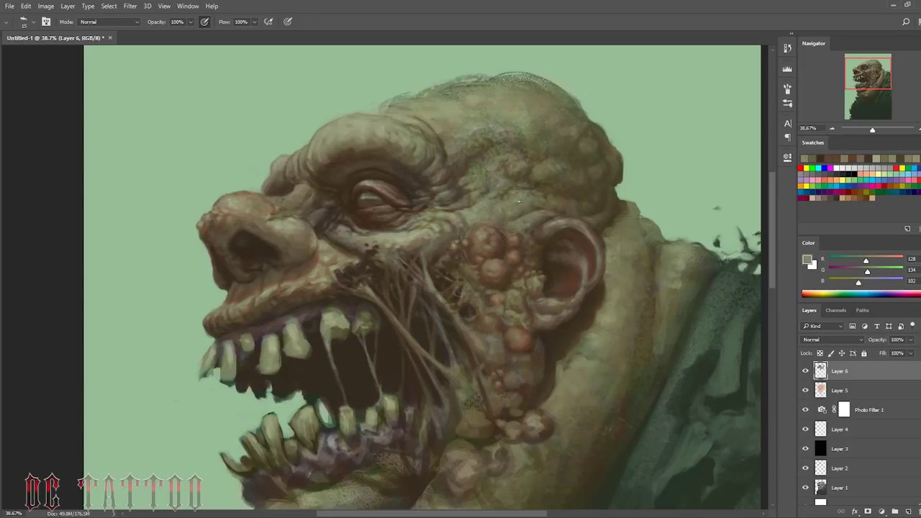
Step: Bring the snout and jaw into view and sample pale olive and dark lip colours
drag(856, 77, 855, 74)
key(bracketright)
key(bracketright)
key(bracketright)
alt+click(228, 165)
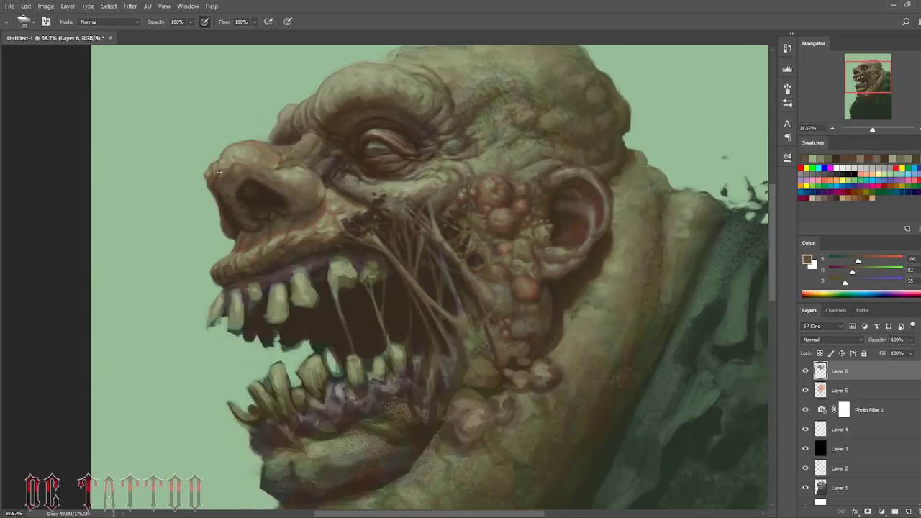
key(bracketleft)
key(bracketleft)
key(bracketleft)
alt+click(239, 266)
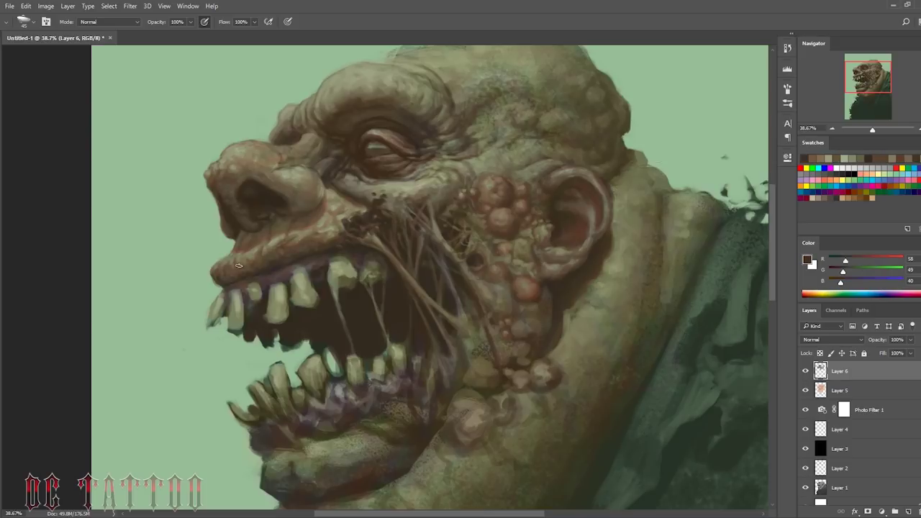
scroll(548, 246, down, 2)
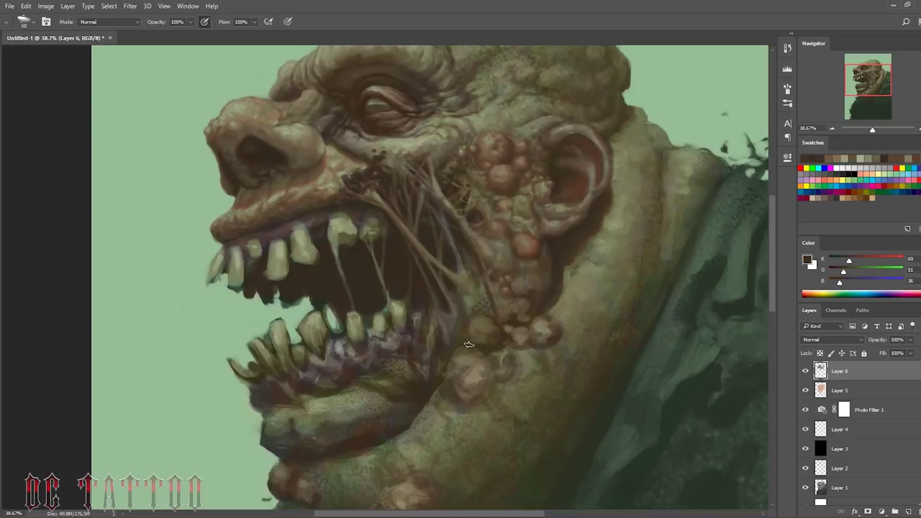
Step: Paint small dark brown strokes and dabs along the jaw
alt+click(458, 285)
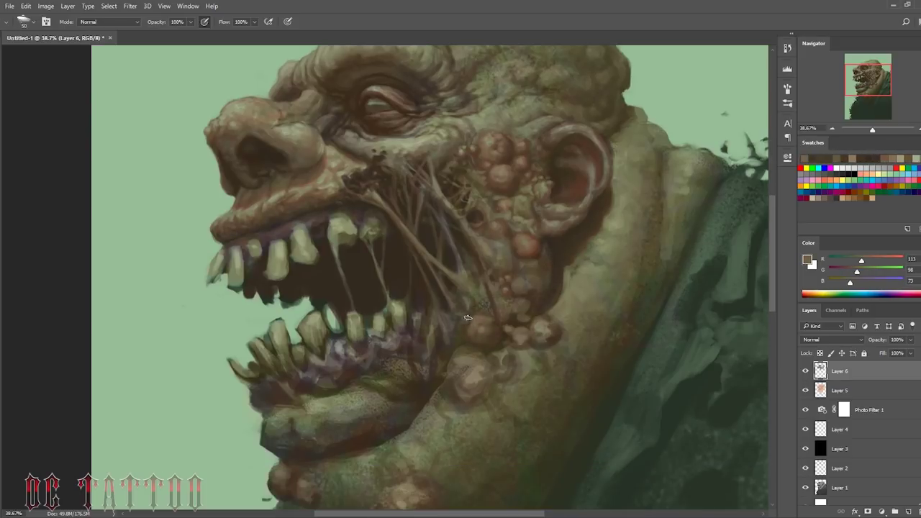
mouse_move(461, 308)
mouse_down()
mouse_move(471, 319)
mouse_move(488, 271)
mouse_move(497, 316)
mouse_move(469, 315)
mouse_up()
alt+click(487, 271)
alt+click(466, 280)
alt+click(458, 261)
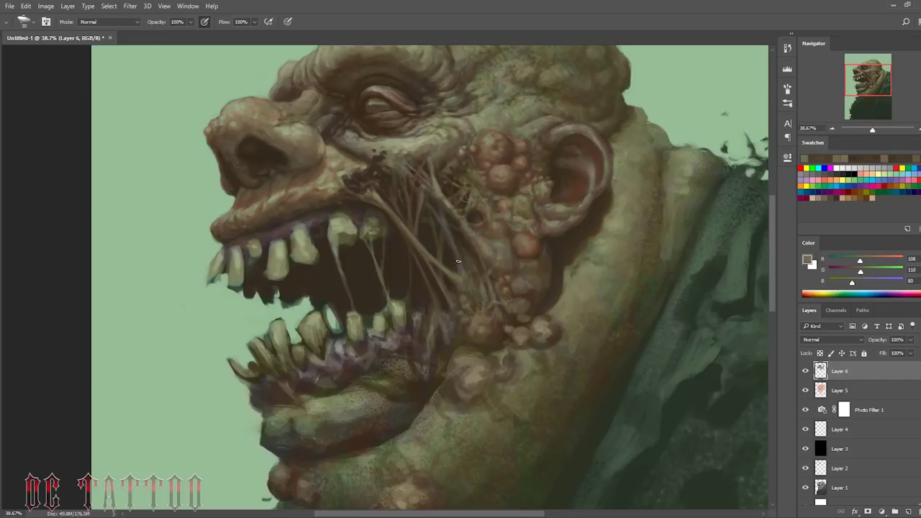
key(bracketright)
key(bracketright)
key(bracketright)
Step: Shade the pinkish blob at the jaw into round warts using reddish brown and olive tones
alt+click(477, 337)
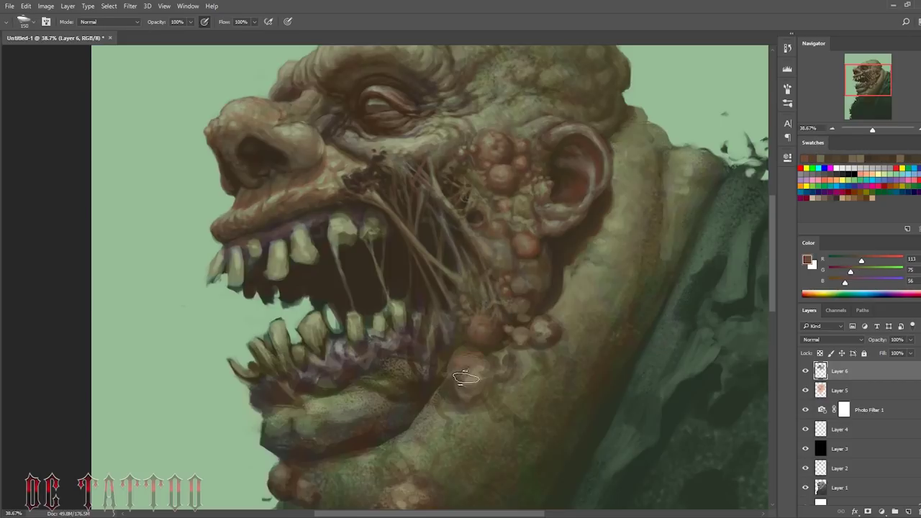
mouse_move(461, 363)
mouse_down()
mouse_move(488, 379)
mouse_move(472, 388)
mouse_move(479, 394)
mouse_up()
alt+click(477, 386)
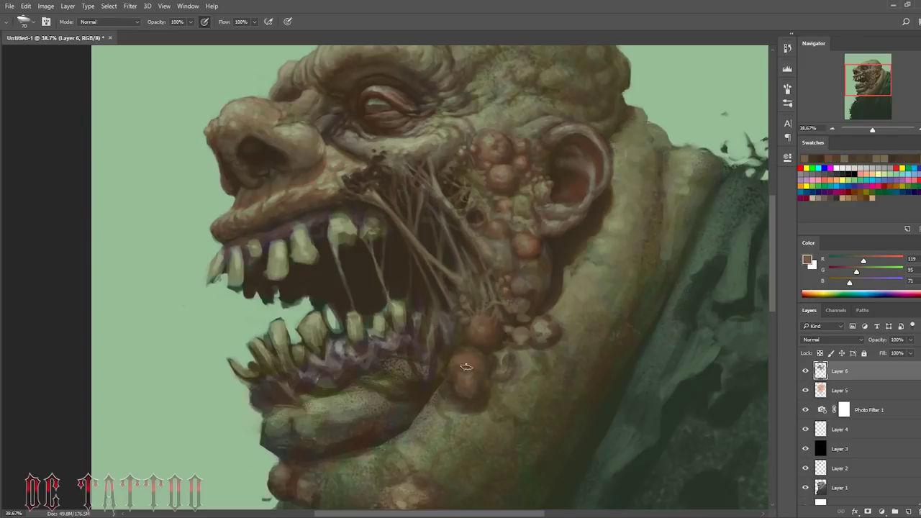
alt+click(464, 363)
key(bracketright)
key(bracketright)
key(bracketright)
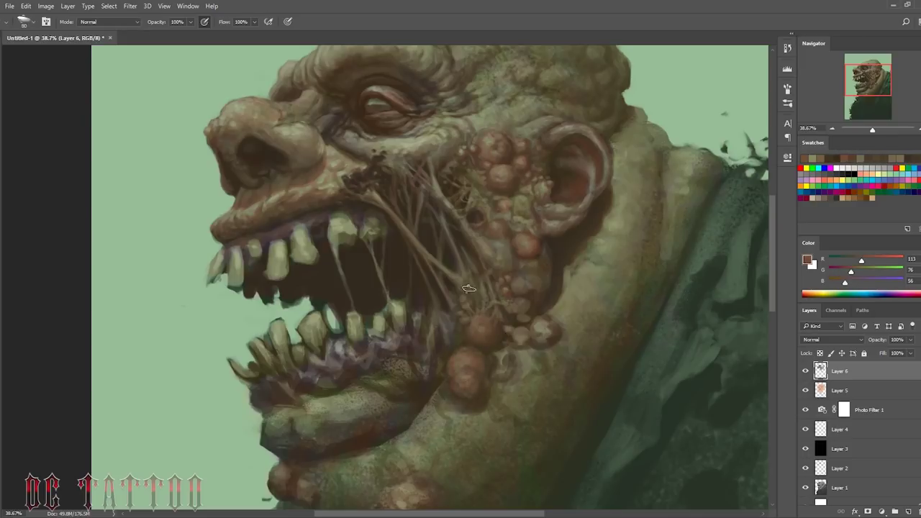
alt+click(487, 374)
key(bracketleft)
key(bracketleft)
key(bracketleft)
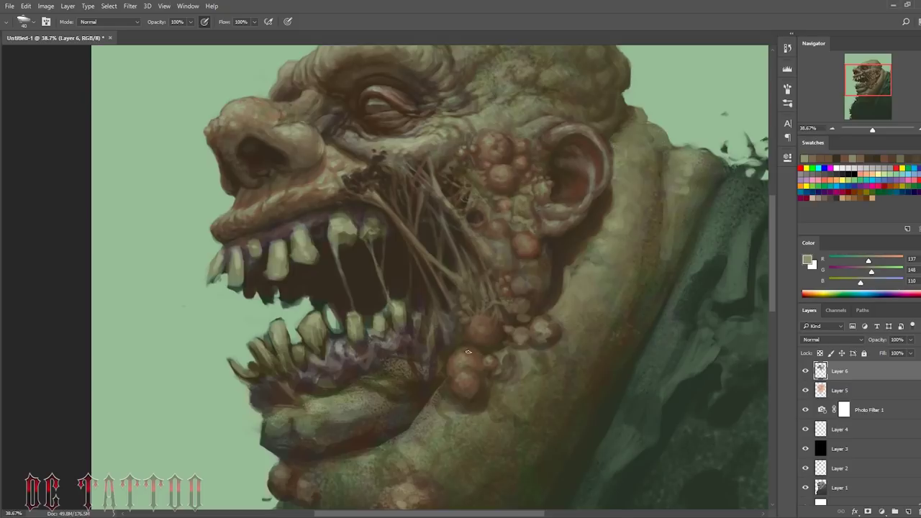
alt+click(486, 388)
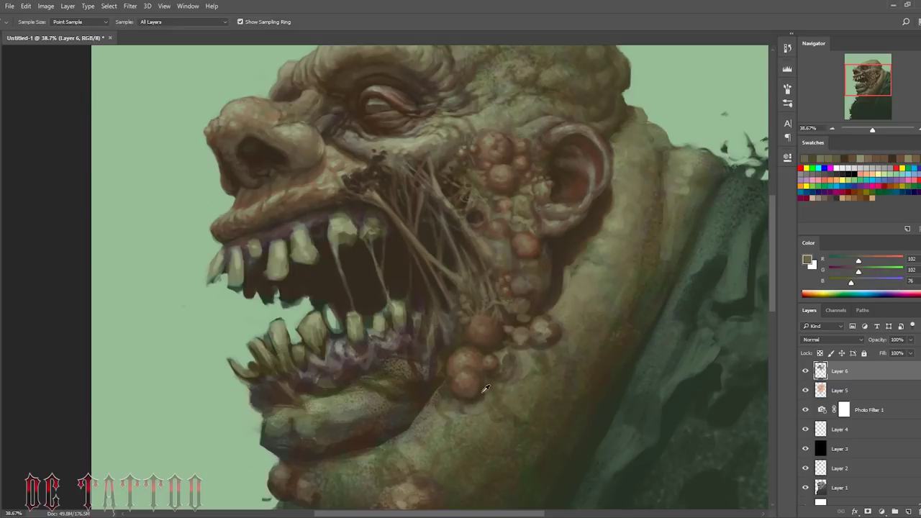
alt+click(504, 360)
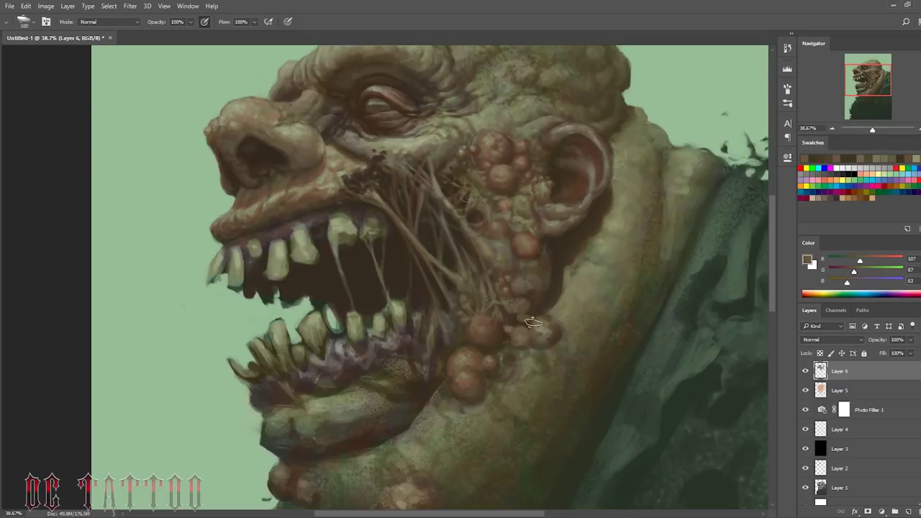
alt+click(532, 324)
alt+click(533, 344)
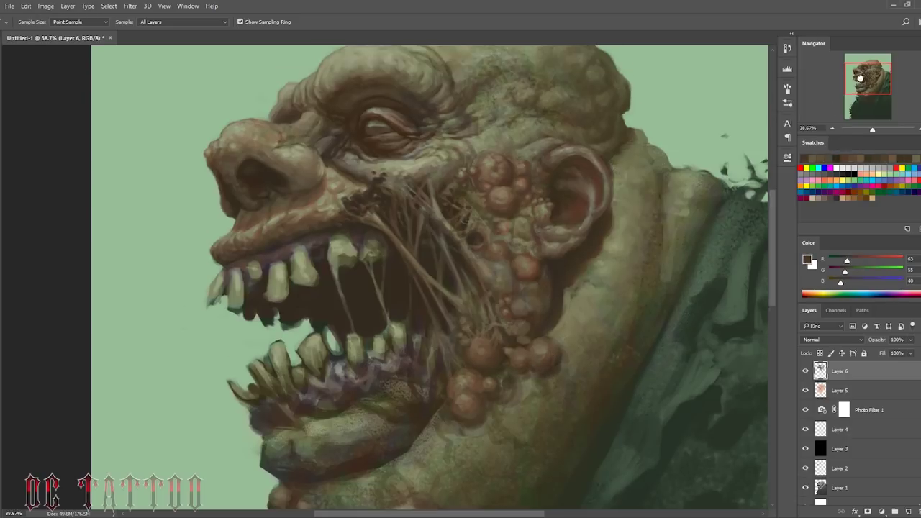
Step: Flip the canvas horizontally and paint dark brown fleshy strands at the jaw warts
key(h)
alt+click(313, 324)
drag(313, 324, 305, 343)
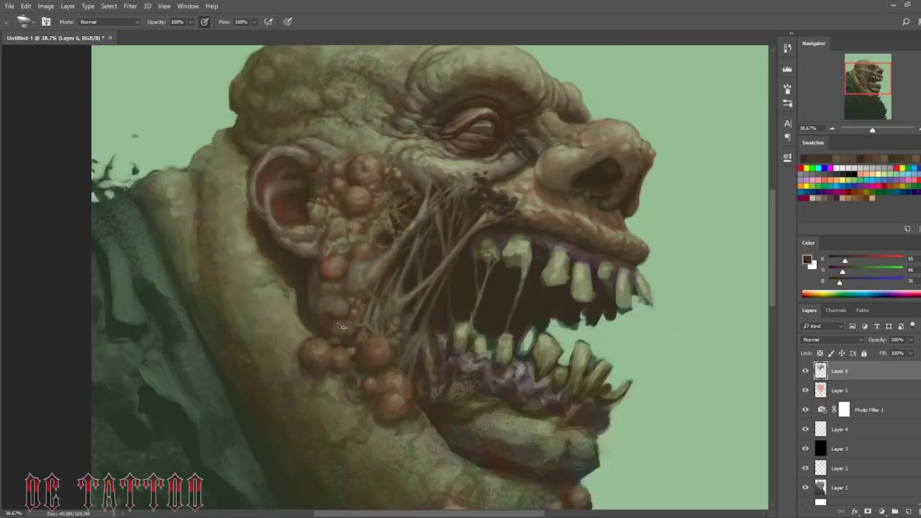
alt+click(423, 340)
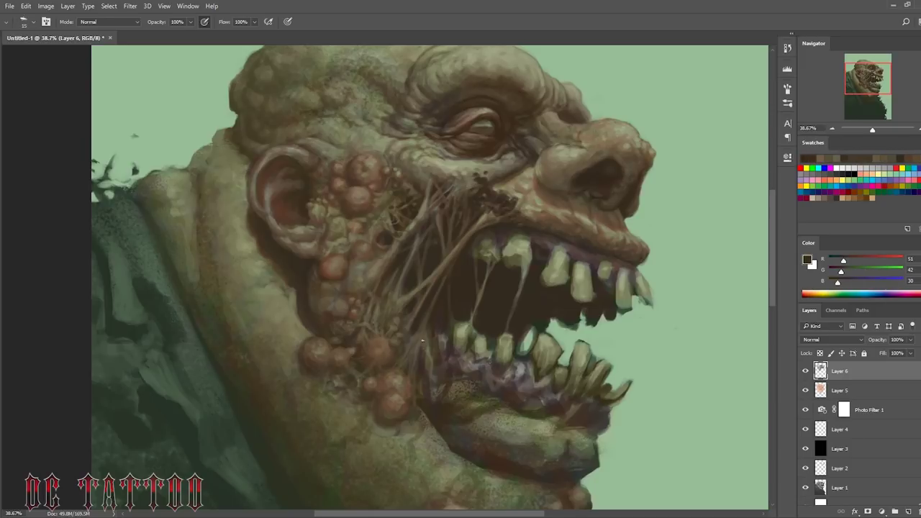
alt+click(345, 386)
key(bracketright)
key(bracketright)
key(bracketright)
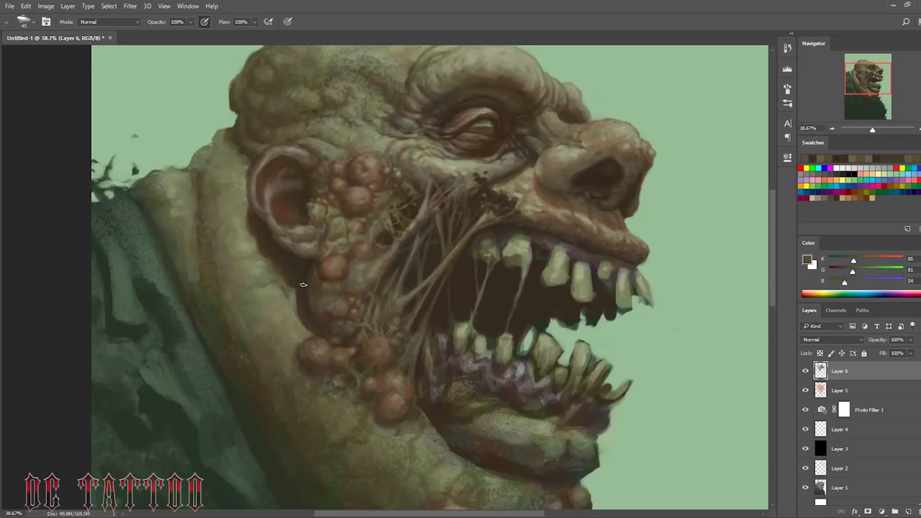
alt+click(311, 371)
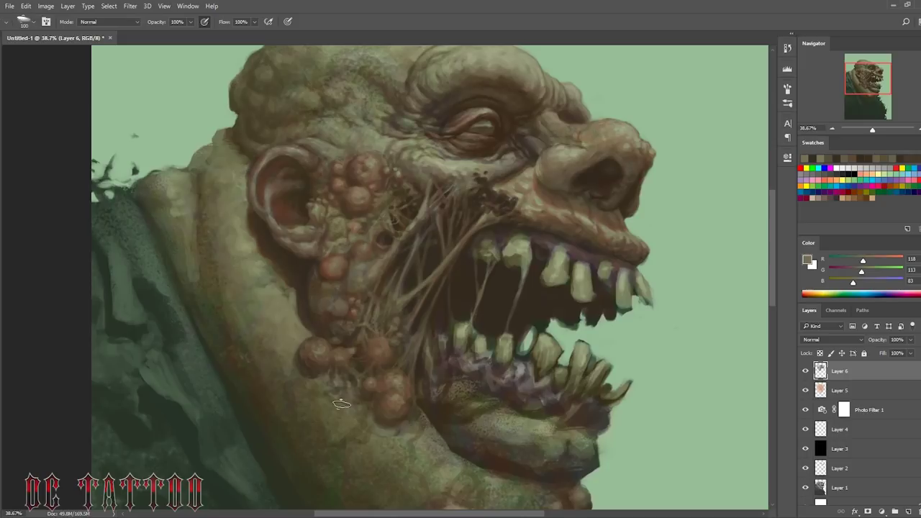
key(bracketleft)
key(bracketleft)
key(bracketleft)
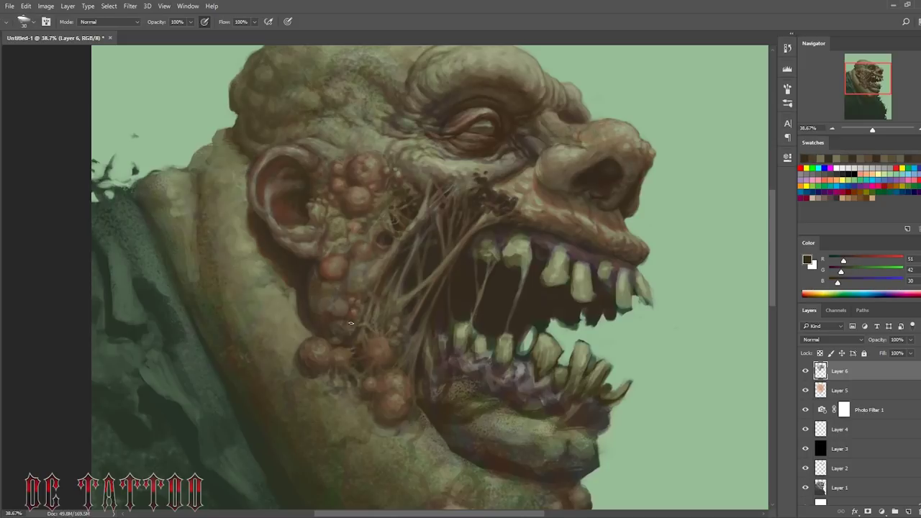
Step: Refine the strands with sampled warm olive skin tones and dark brown shadows
alt+click(316, 323)
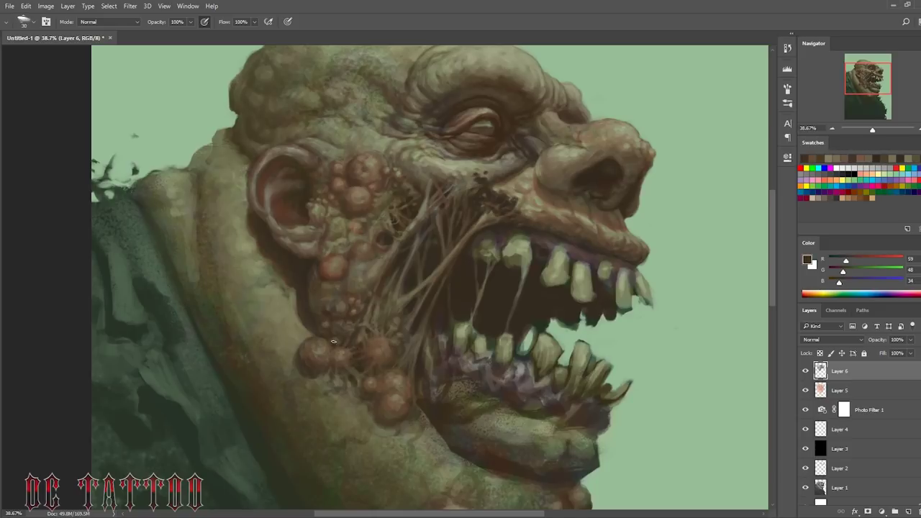
alt+click(345, 344)
alt+click(281, 289)
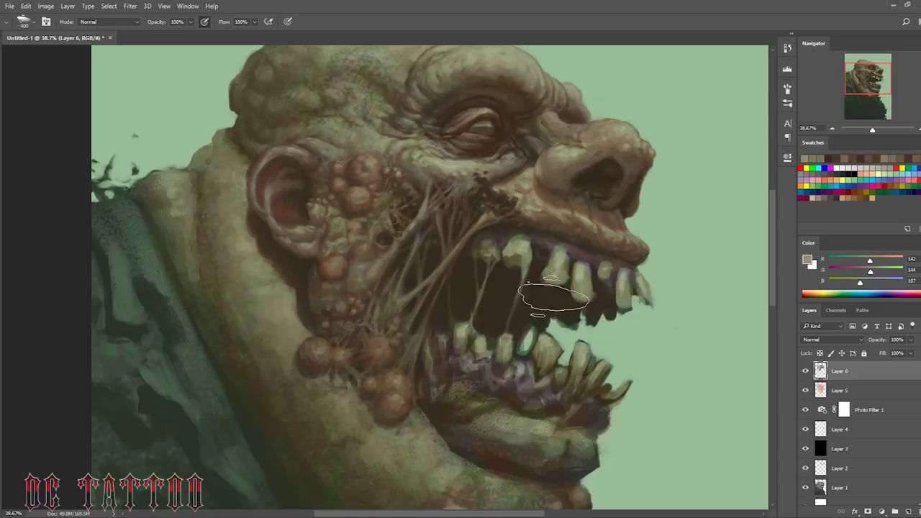
alt+click(434, 286)
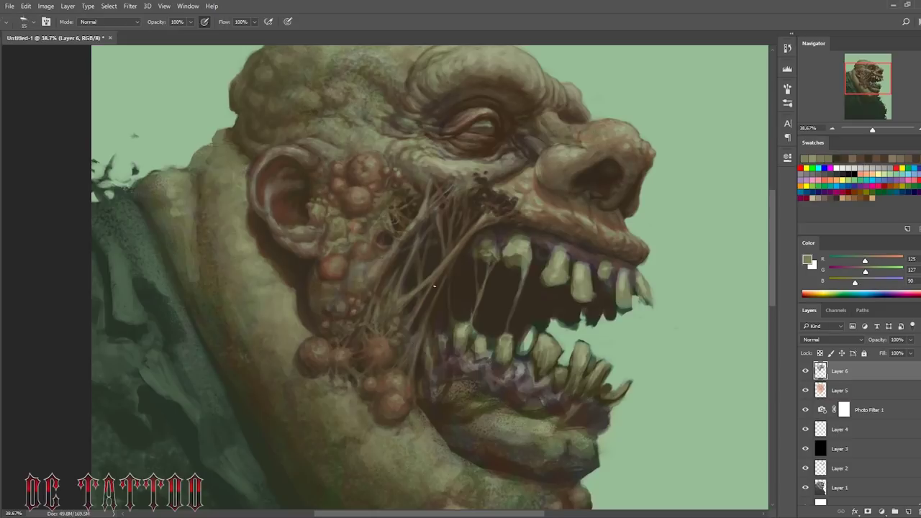
alt+click(391, 350)
alt+click(396, 332)
alt+click(371, 363)
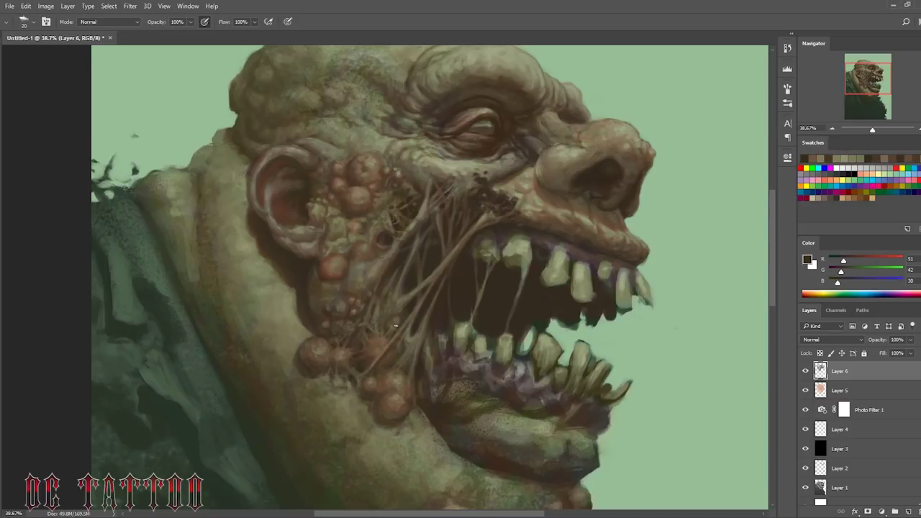
alt+click(408, 333)
alt+click(396, 401)
alt+click(380, 419)
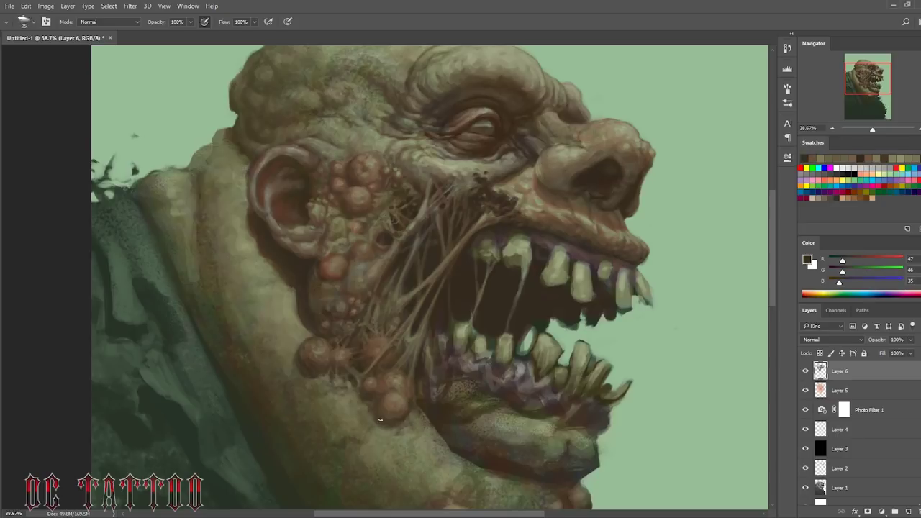
Step: Darken the gaps between the upper teeth with sampled dark browns and a larger brush
key(bracketright)
key(bracketright)
key(bracketright)
alt+click(551, 306)
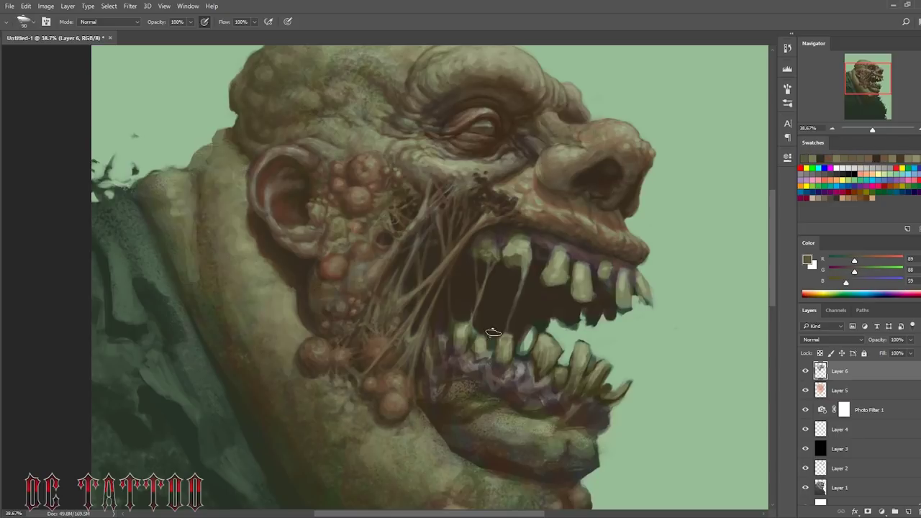
alt+click(588, 273)
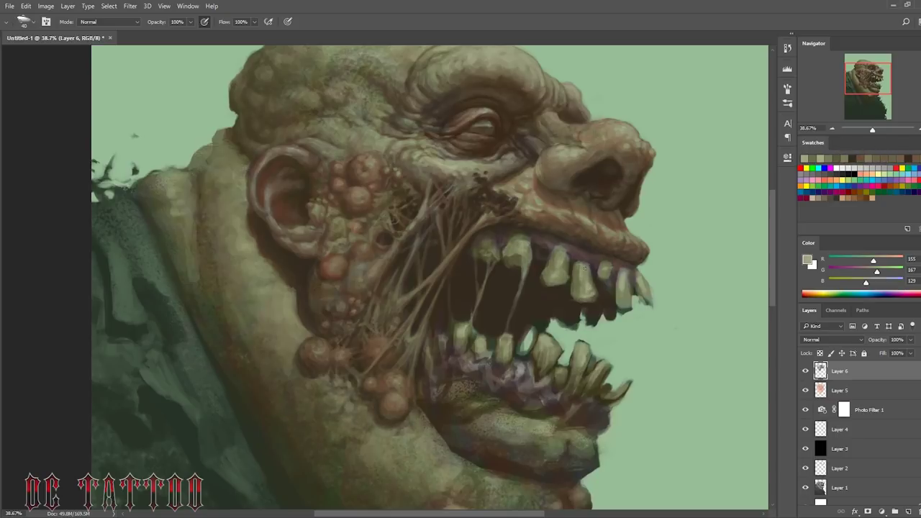
alt+click(552, 283)
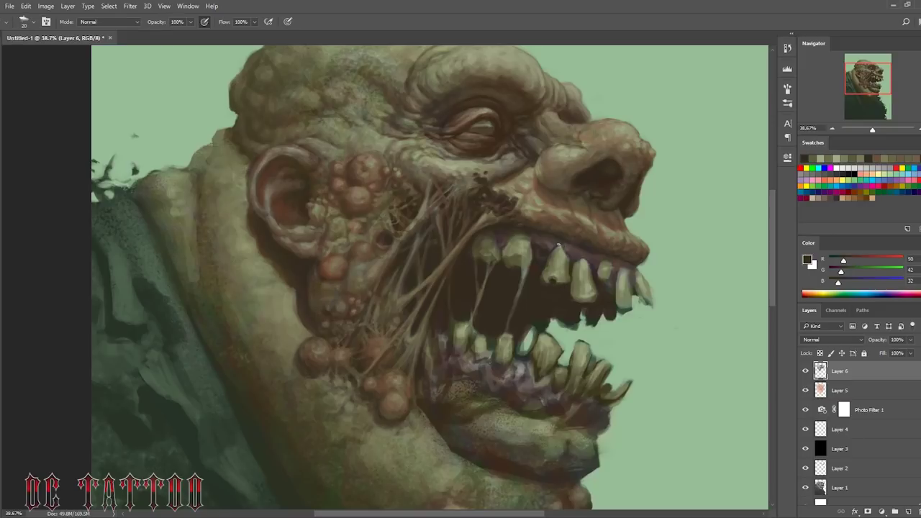
alt+click(504, 242)
key(bracketright)
alt+click(559, 246)
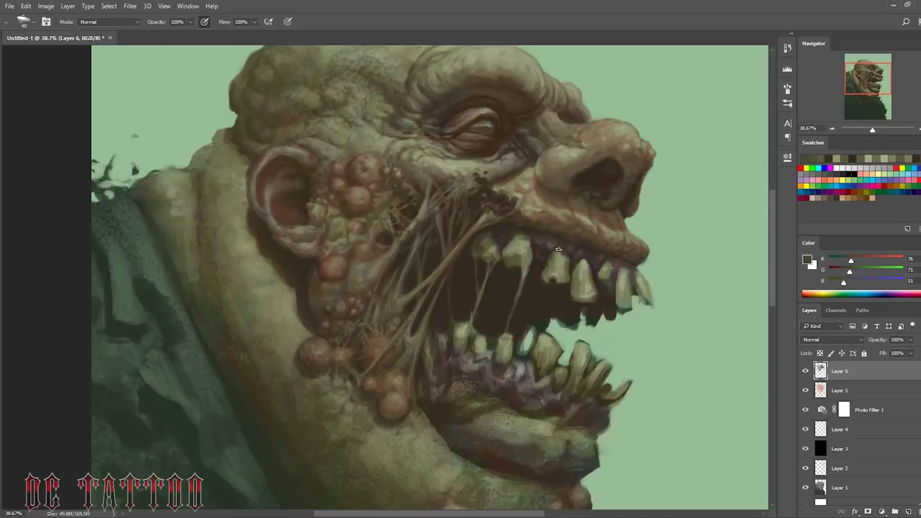
alt+click(563, 240)
alt+click(604, 260)
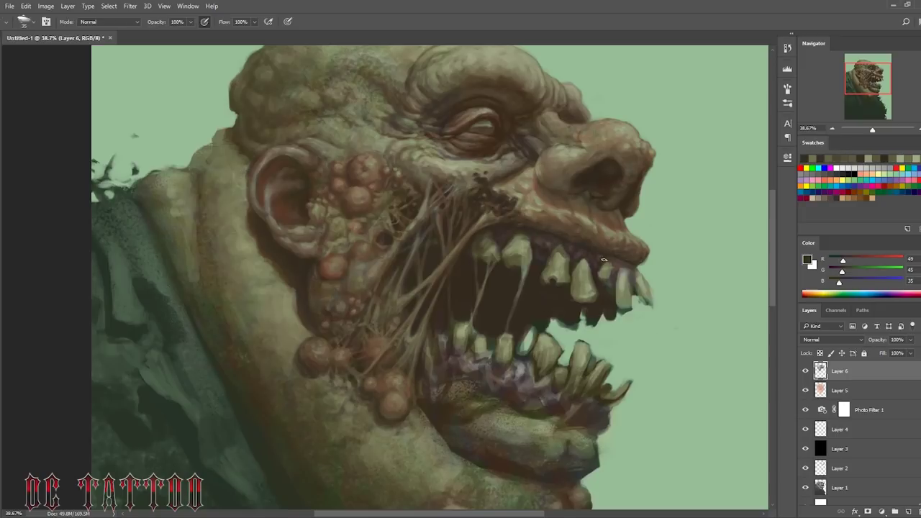
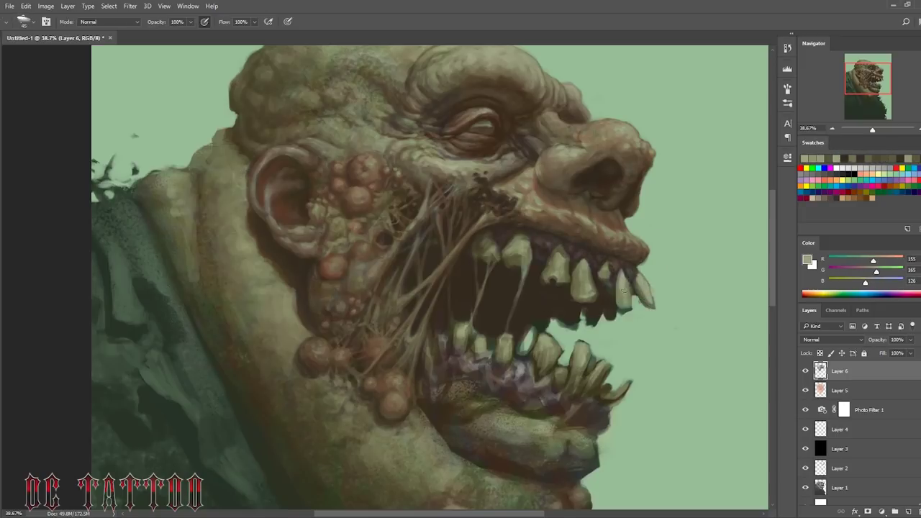
Step: Enlarge the brush, sample olive, pale and dark mouth tones, and shade the upper teeth olive
alt+click(623, 290)
key(bracketright)
alt+click(641, 217)
key(bracketright)
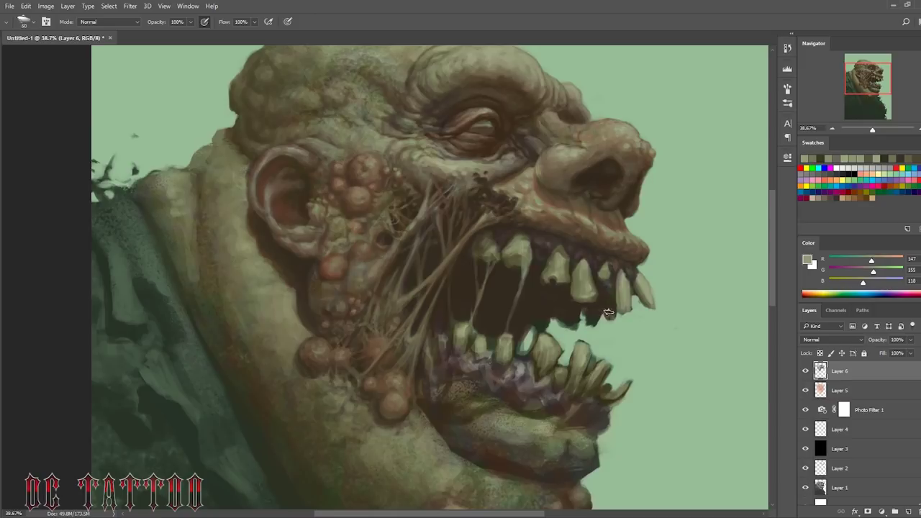
alt+click(538, 307)
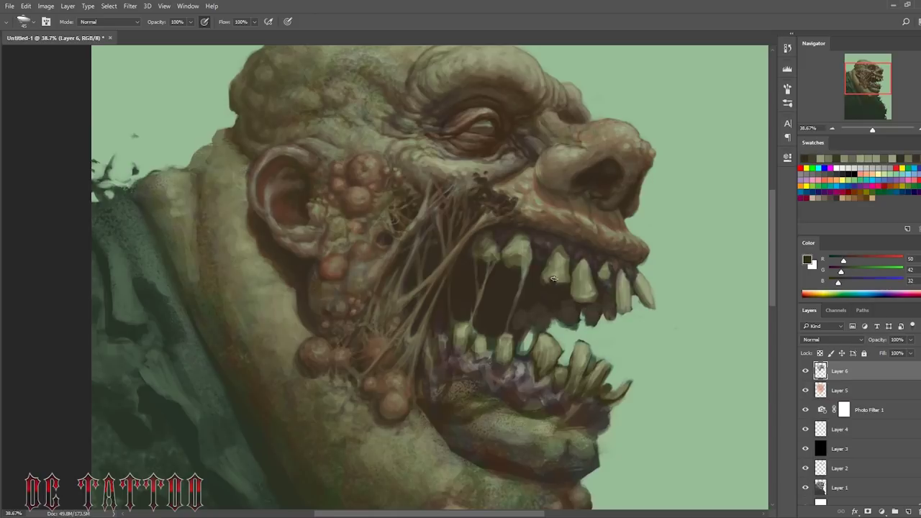
alt+click(458, 262)
alt+click(479, 150)
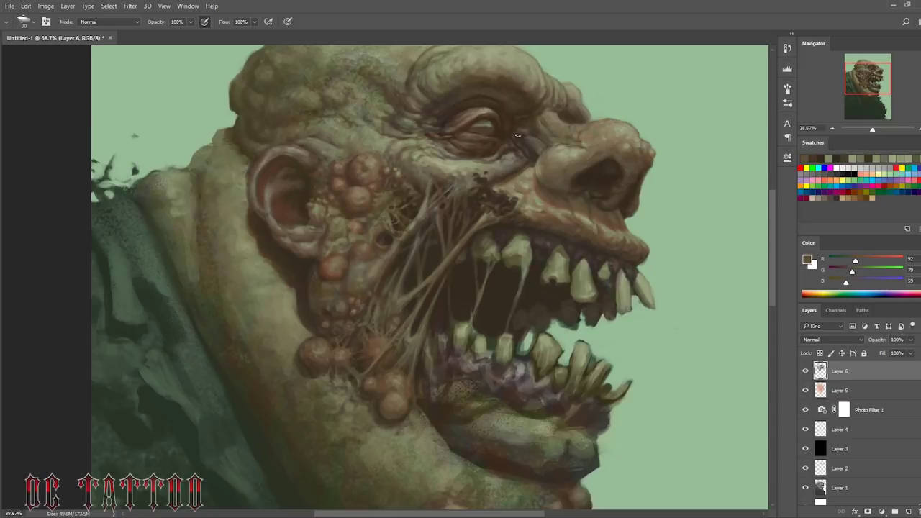
alt+click(523, 266)
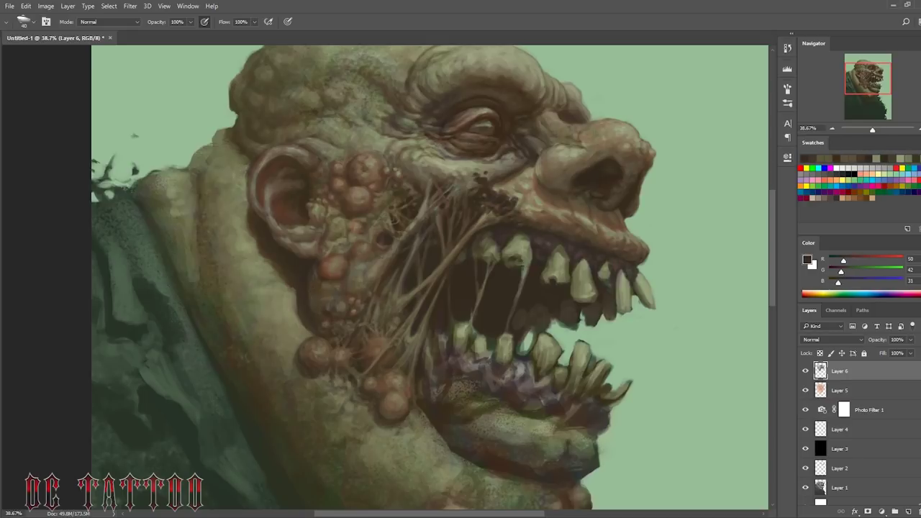
alt+click(513, 248)
alt+click(479, 251)
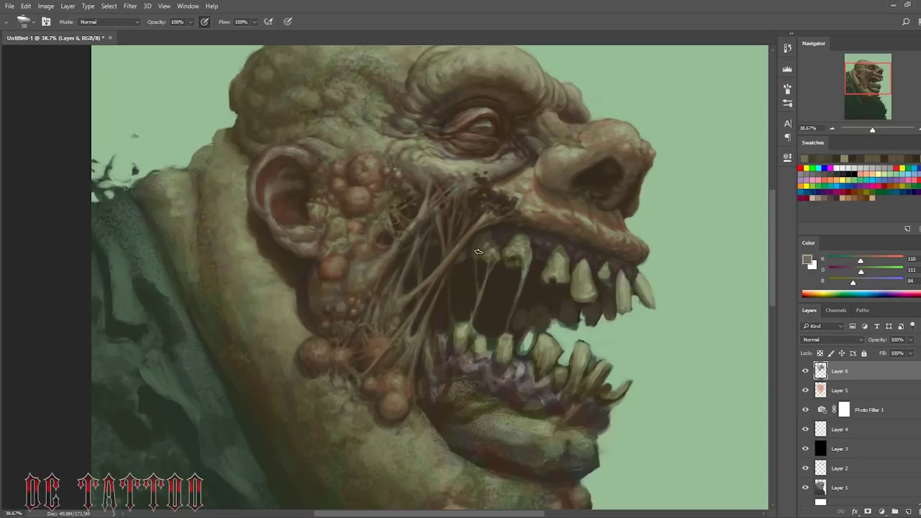
Step: Paint dark gaps between the upper teeth with a progressively smaller brush
alt+click(536, 165)
key(bracketleft)
alt+click(573, 260)
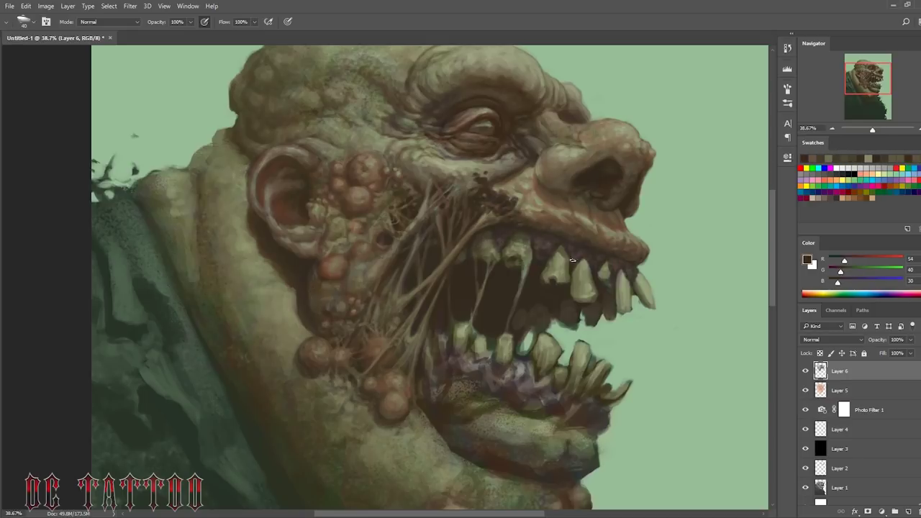
alt+click(560, 246)
key(bracketleft)
alt+click(593, 292)
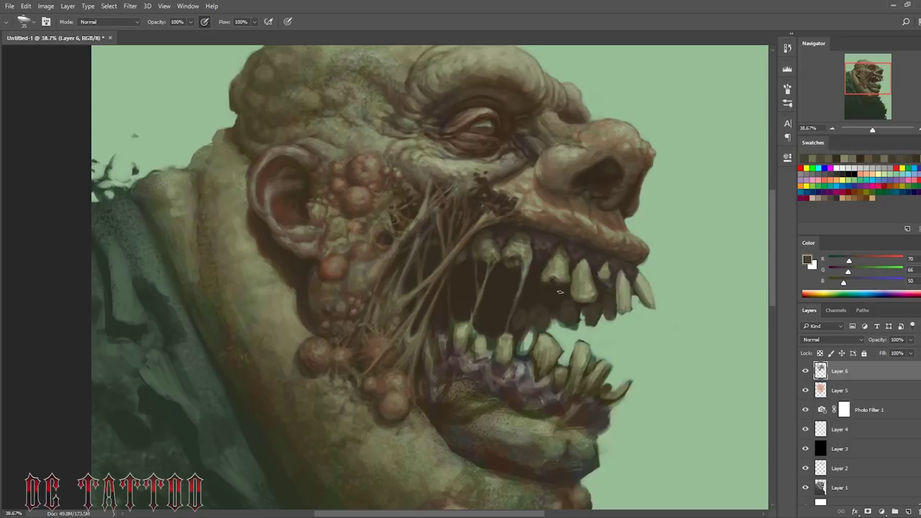
alt+click(576, 302)
key(bracketleft)
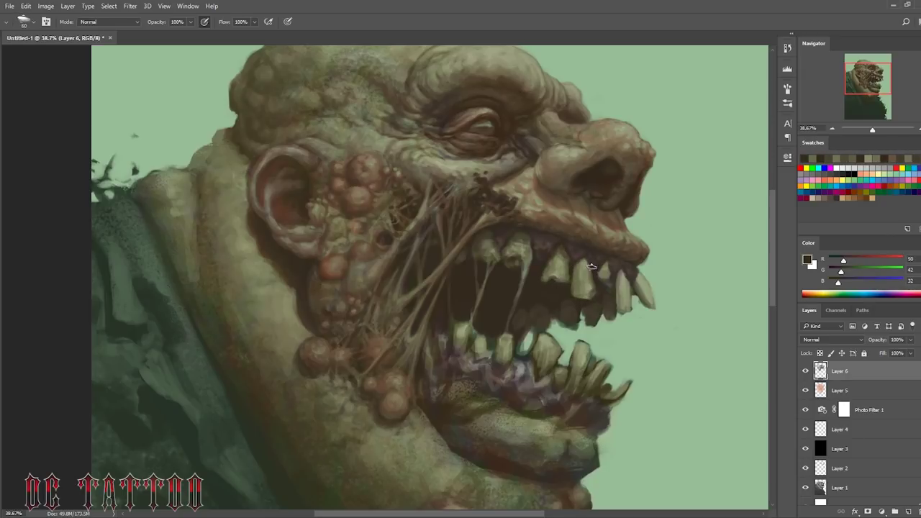
Step: Sample pale, grey-olive and yellowish tooth tones and paint grey shading on an upper tooth
alt+click(559, 258)
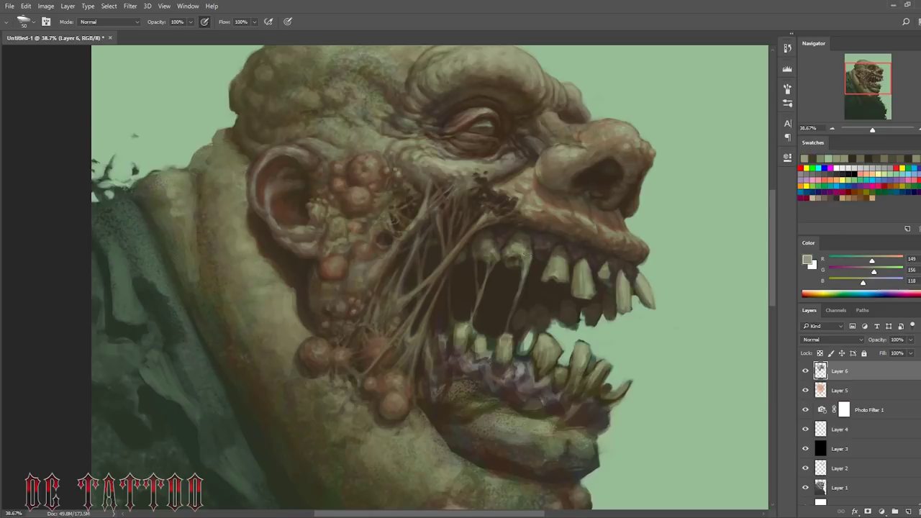
alt+click(566, 254)
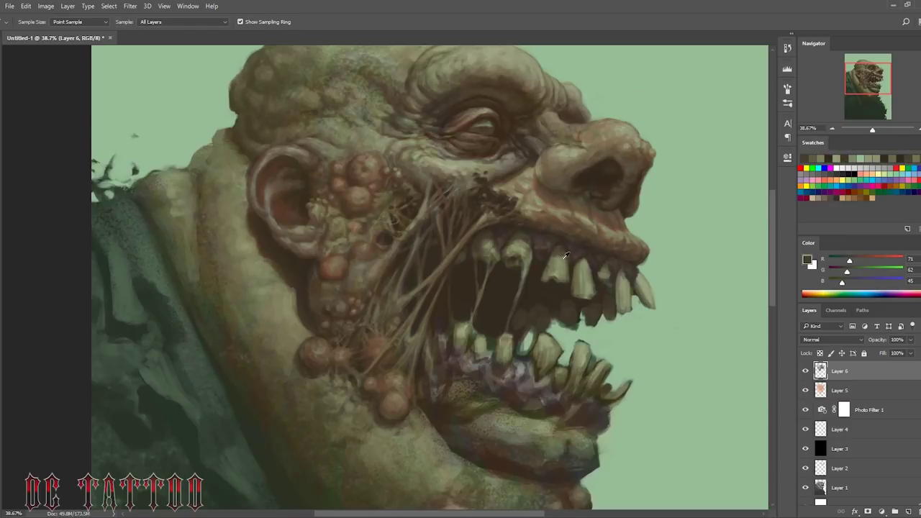
alt+click(624, 273)
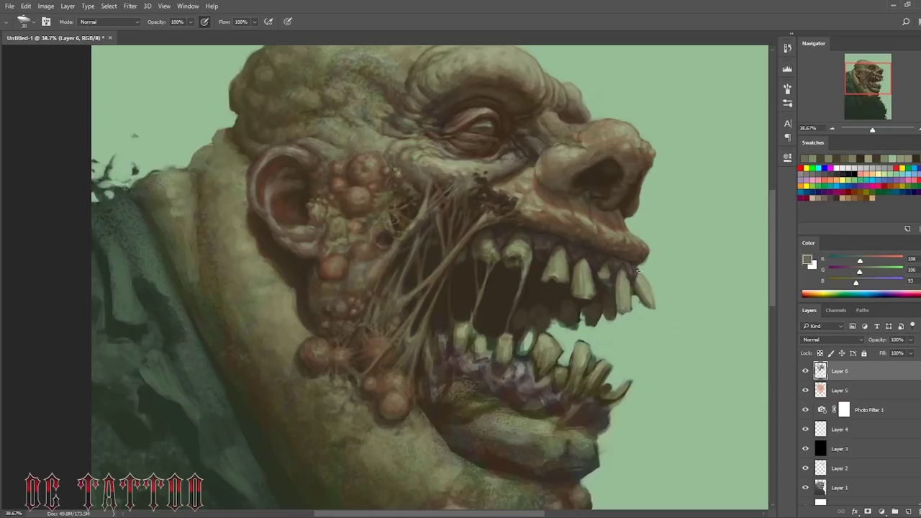
alt+click(635, 269)
alt+click(601, 279)
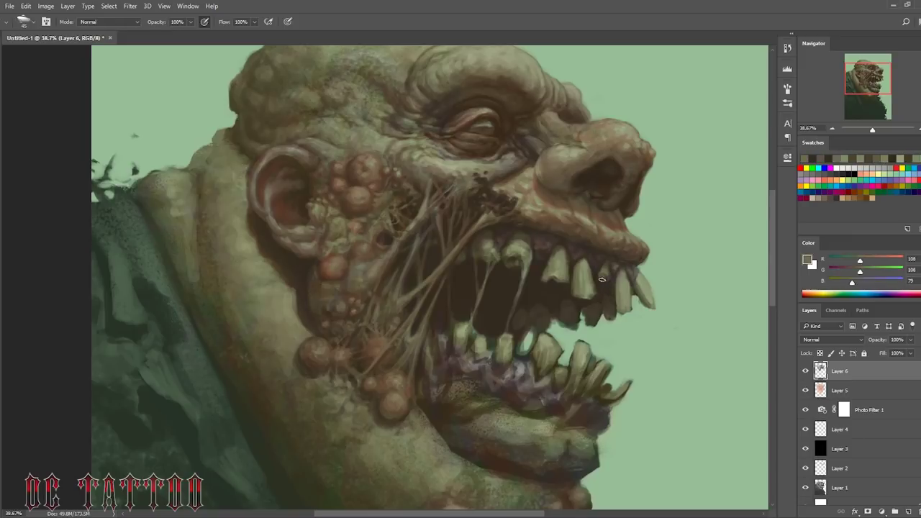
alt+click(607, 270)
alt+click(595, 270)
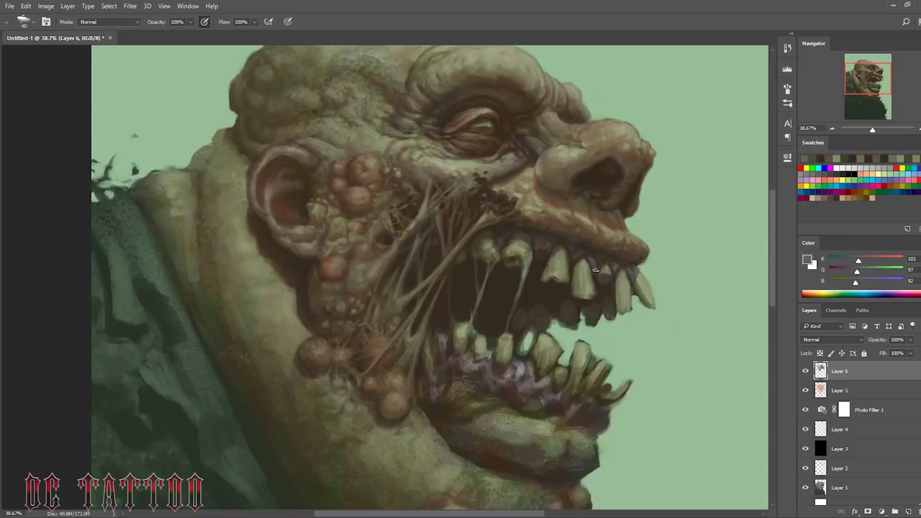
Step: Sample dark mouth browns and a mid olive, resize the brush, and add olive shading to the upper teeth
alt+click(569, 247)
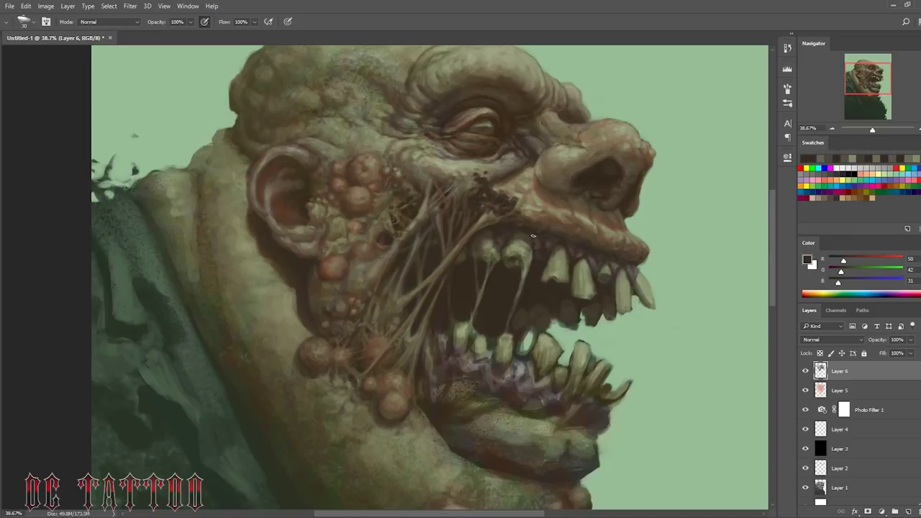
alt+click(508, 257)
key(bracketright)
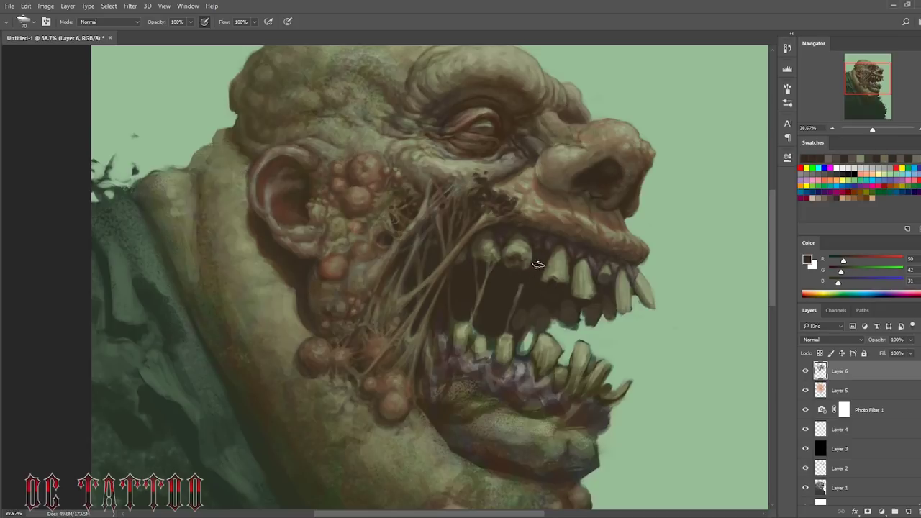
alt+click(516, 252)
key(bracketright)
key(bracketright)
key(bracketright)
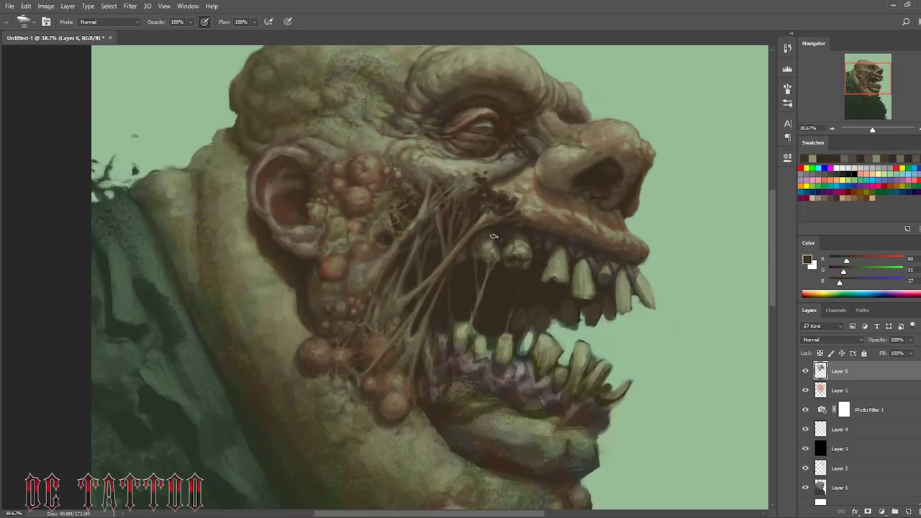
alt+click(548, 267)
key(bracketleft)
key(bracketleft)
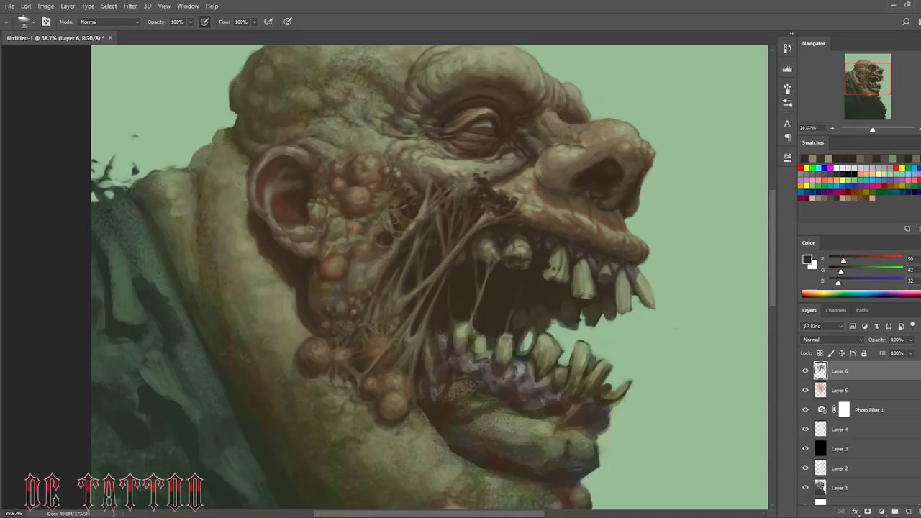
key(bracketright)
alt+click(583, 292)
alt+click(553, 259)
Step: Paint pale highlight strokes and a dark accent stroke along one upper tooth
key(bracketright)
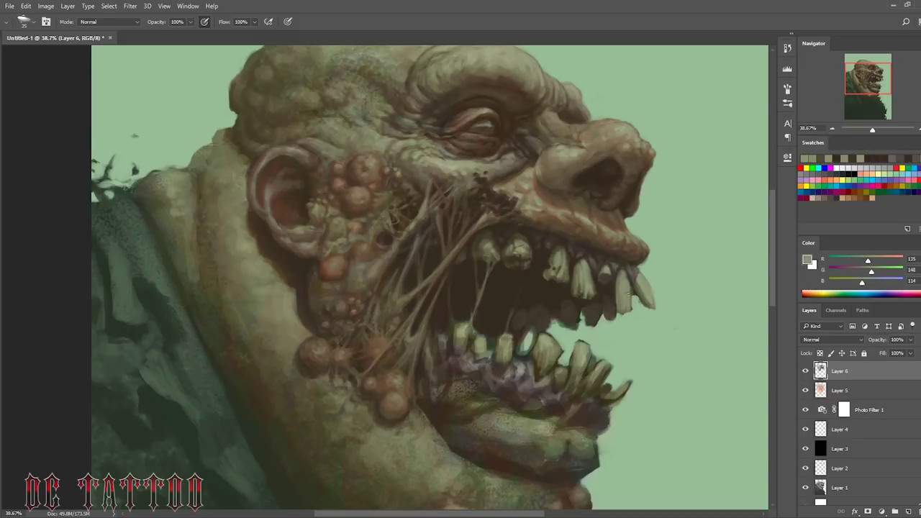
alt+click(618, 287)
drag(617, 278, 622, 309)
alt+click(620, 295)
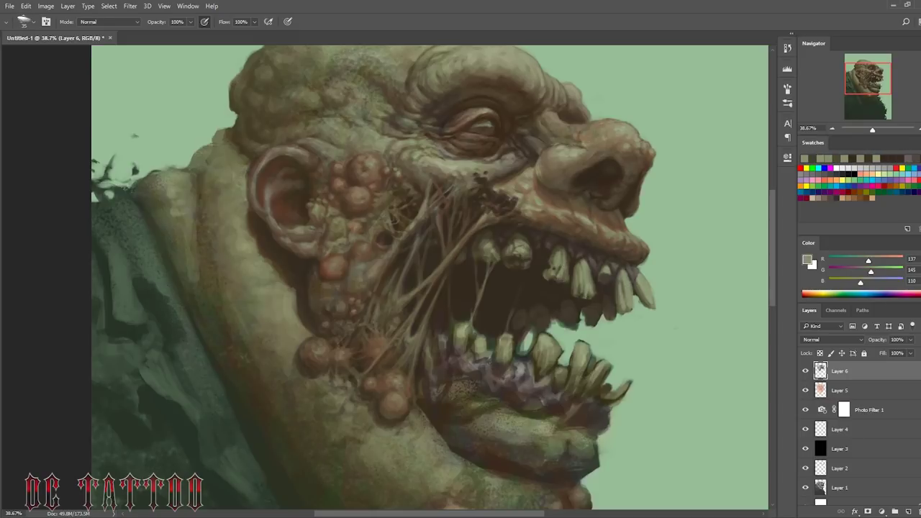
alt+click(603, 287)
drag(620, 273, 626, 306)
alt+click(644, 311)
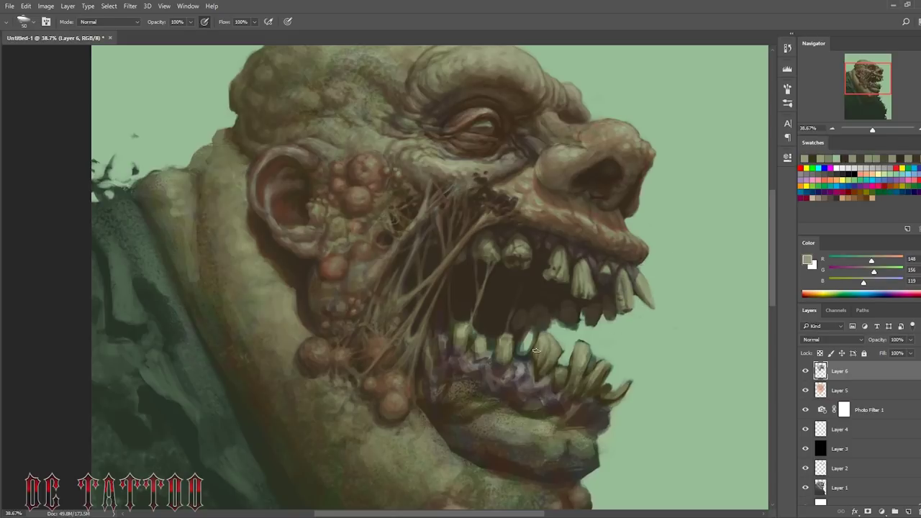
Step: Trim a tooth edge with background green and paint dark brown between the lower teeth
alt+click(684, 339)
click(527, 341)
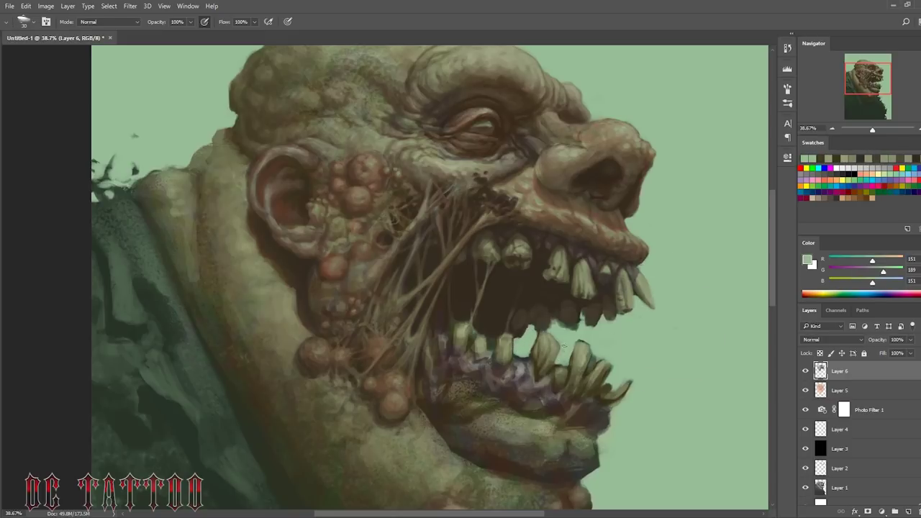
alt+click(578, 321)
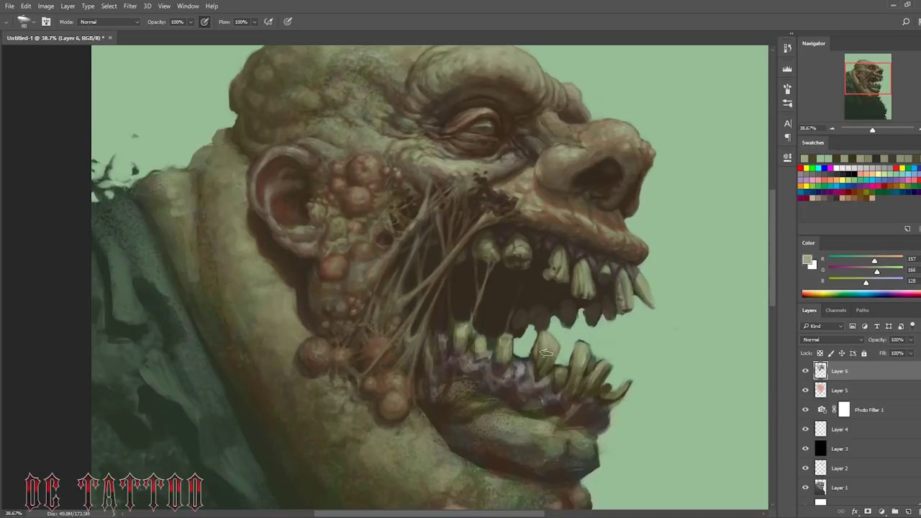
alt+click(553, 309)
click(580, 359)
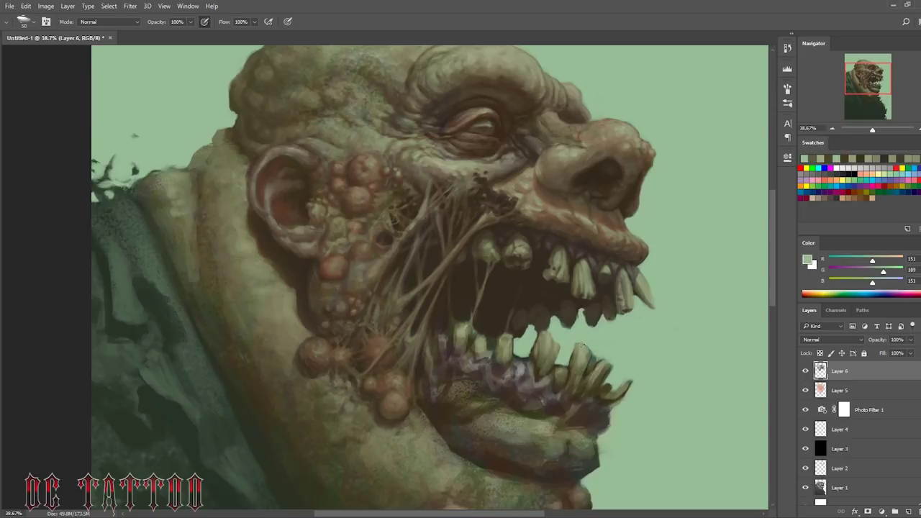
alt+click(546, 371)
Step: Darken the gaps around the lower teeth and add grey shading to a lower tooth
alt+click(560, 389)
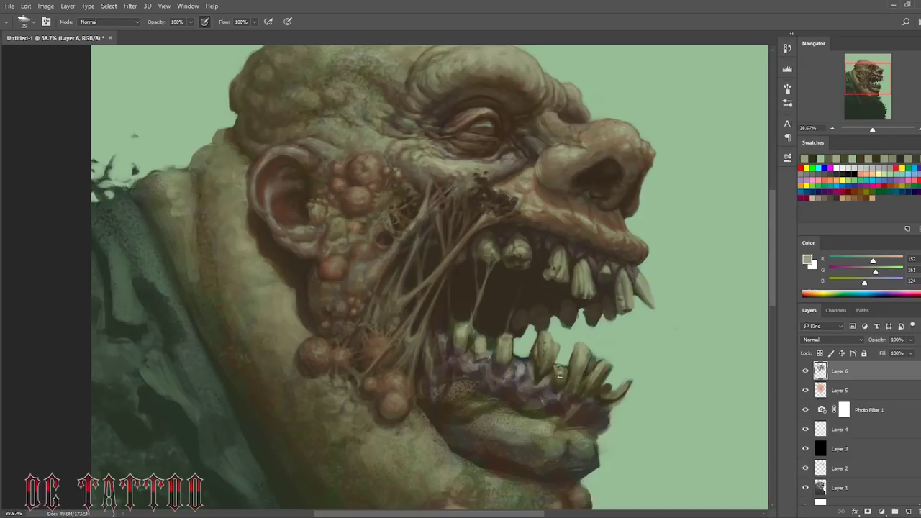
alt+click(558, 369)
alt+click(527, 389)
alt+click(590, 336)
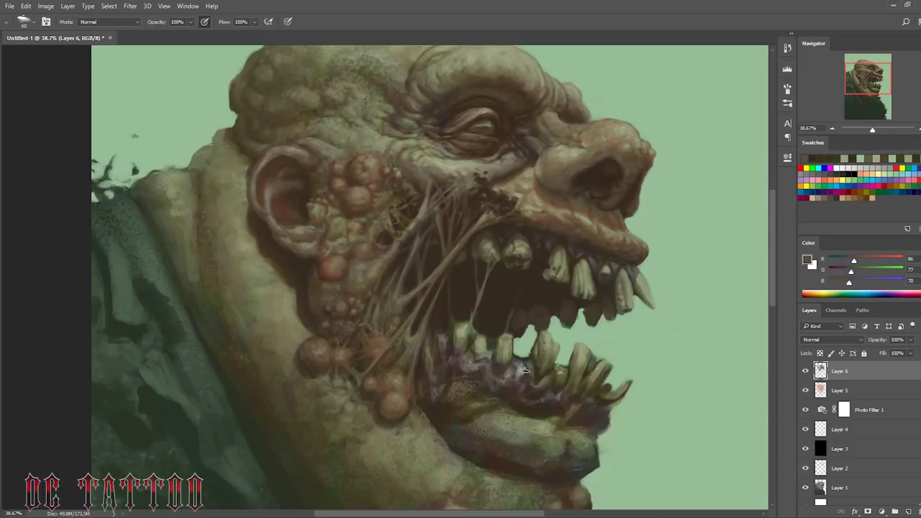
alt+click(629, 269)
Step: Sample dark mouth browns and a muted green from the jaw area
alt+click(528, 319)
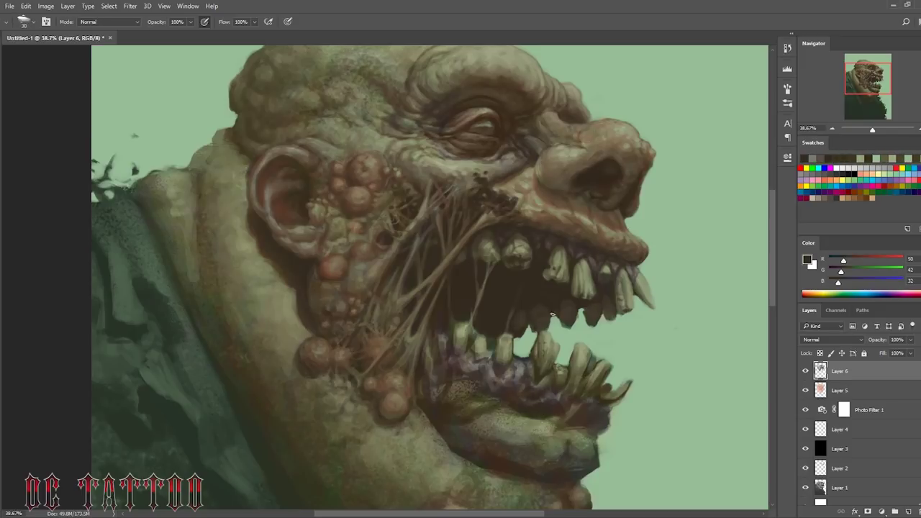
alt+click(502, 391)
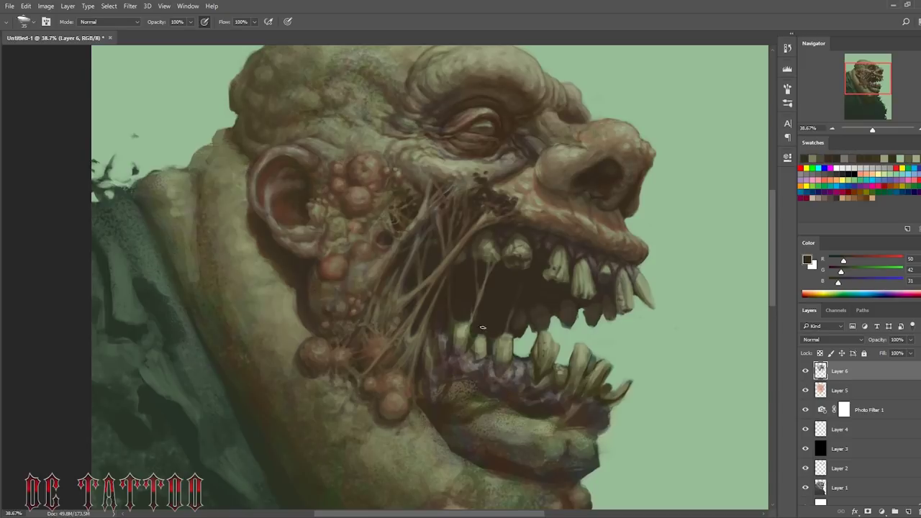
key(x)
alt+click(539, 320)
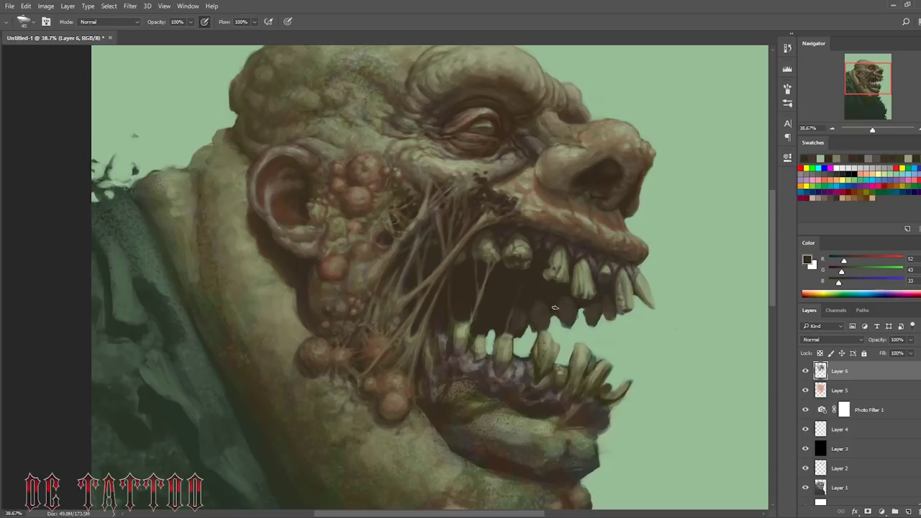
alt+click(572, 322)
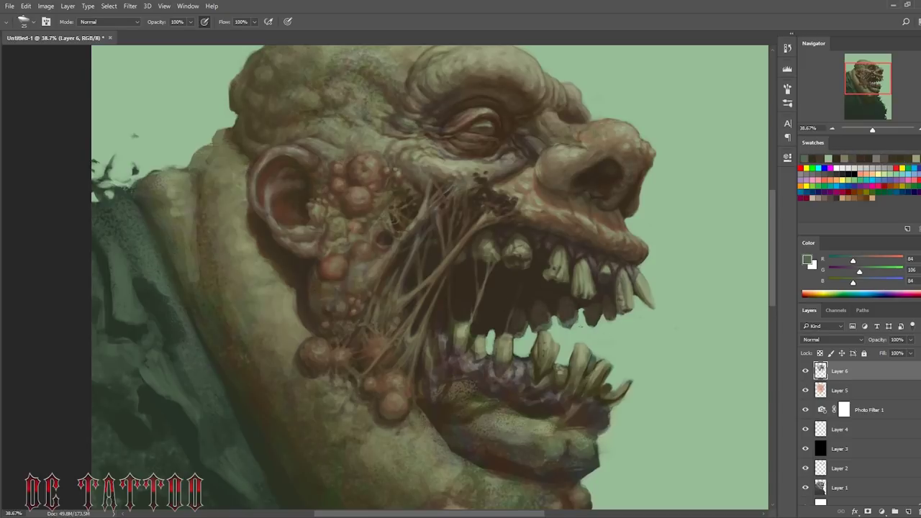
alt+click(494, 327)
Step: Sample tan and warm brown skin tones and dab wart shapes and shadows below the jaw
alt+click(432, 352)
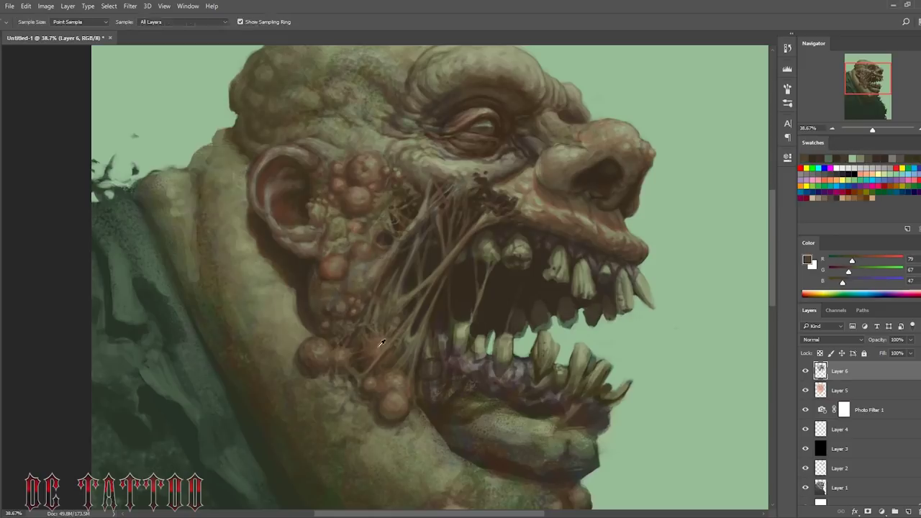
alt+click(435, 385)
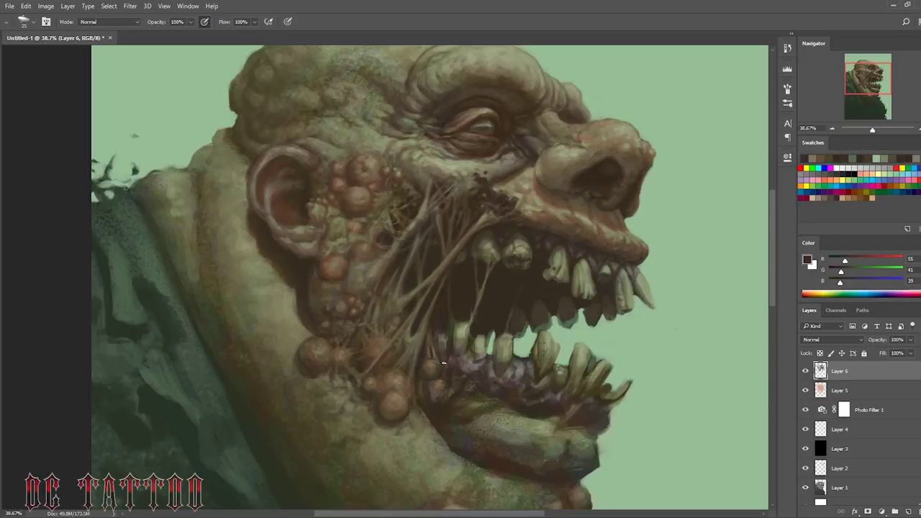
alt+click(430, 364)
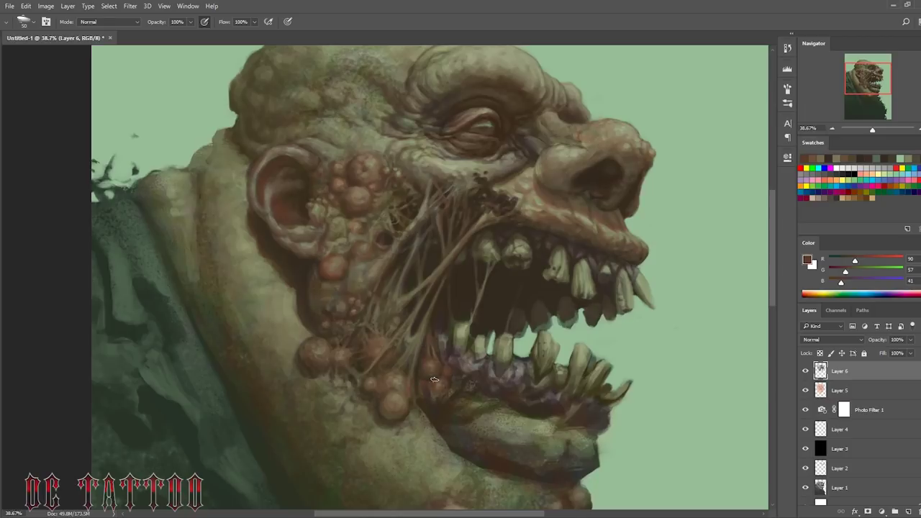
alt+click(419, 377)
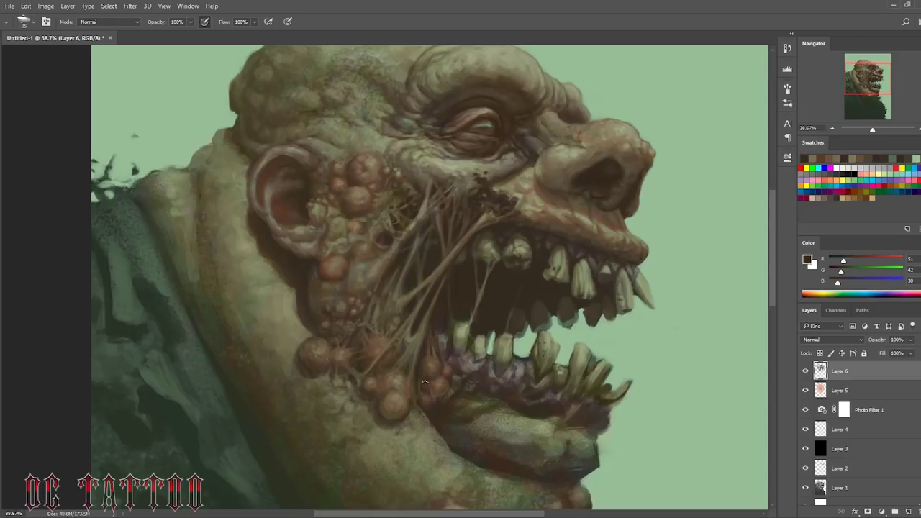
alt+click(421, 363)
alt+click(443, 377)
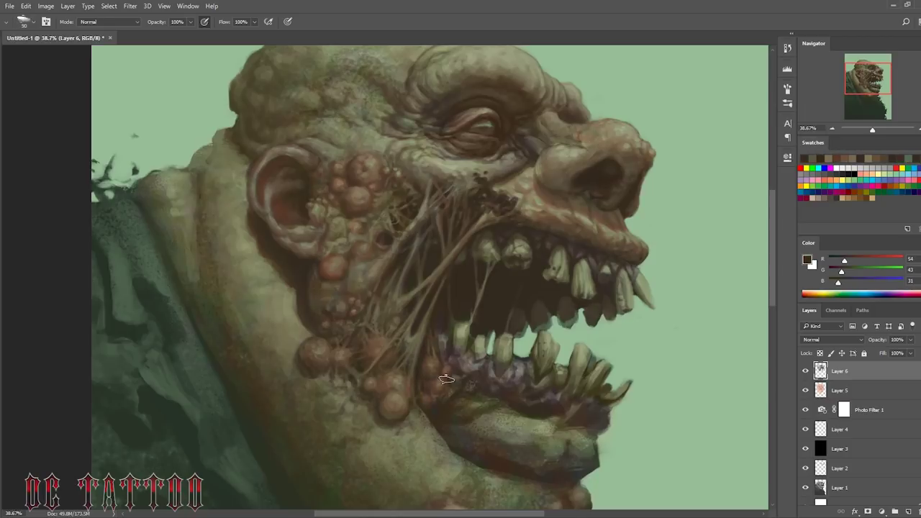
alt+click(439, 382)
Step: Sample warm brown, tan and olive skin tones from the jaw while adjusting brush size
alt+click(440, 383)
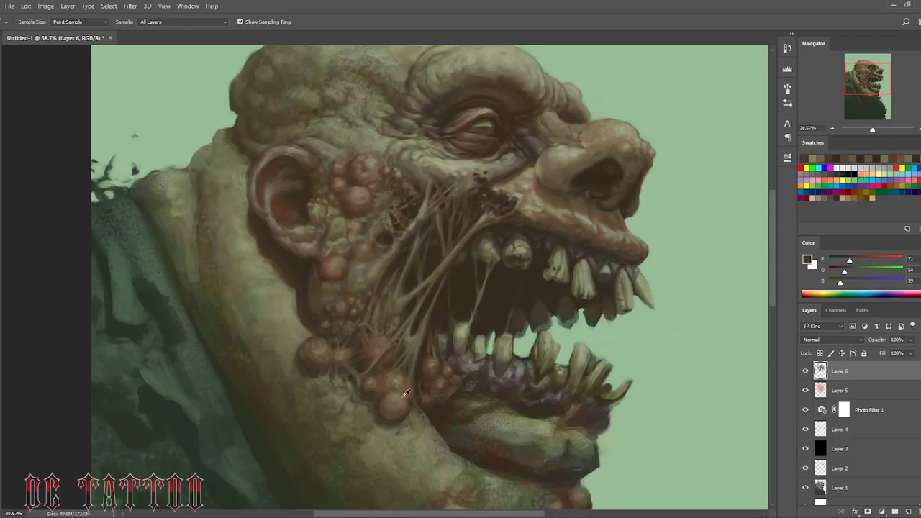
alt+click(460, 363)
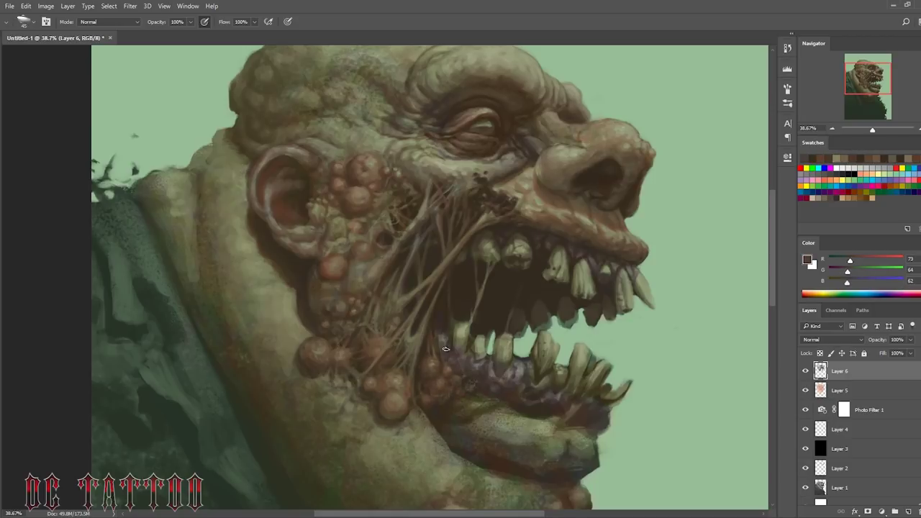
key(bracketleft)
key(bracketleft)
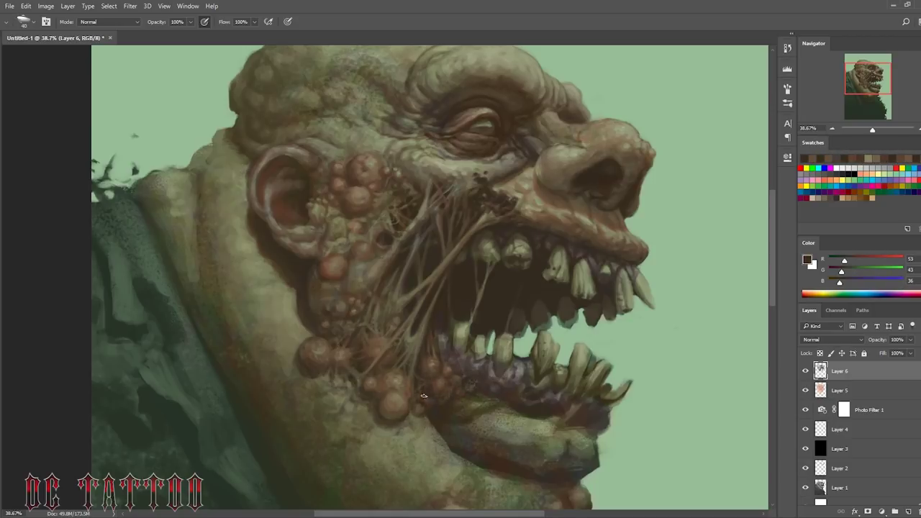
alt+click(428, 391)
key(bracketright)
key(bracketright)
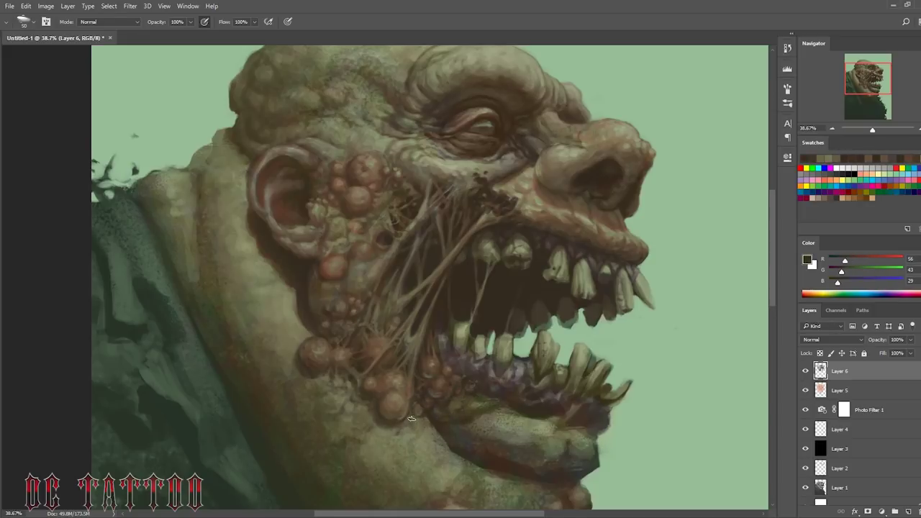
alt+click(445, 362)
key(bracketright)
key(bracketright)
key(bracketleft)
key(bracketleft)
key(bracketleft)
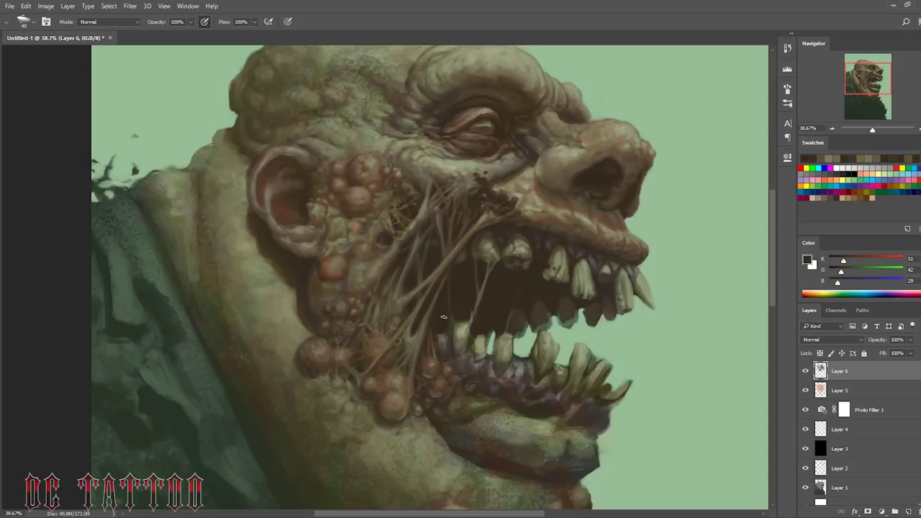
Step: Sample deep shadow browns and darken the lower lip with two purplish strokes
alt+click(444, 287)
key(bracketright)
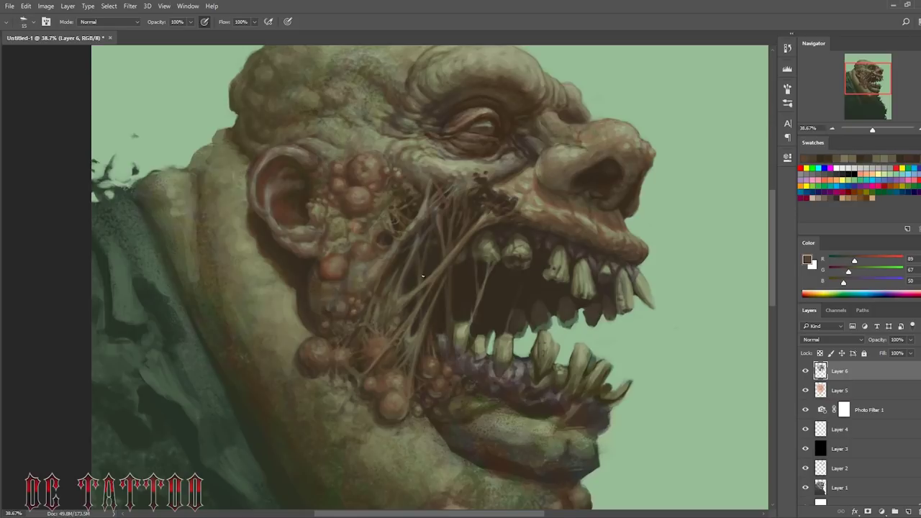
key(bracketright)
alt+click(415, 220)
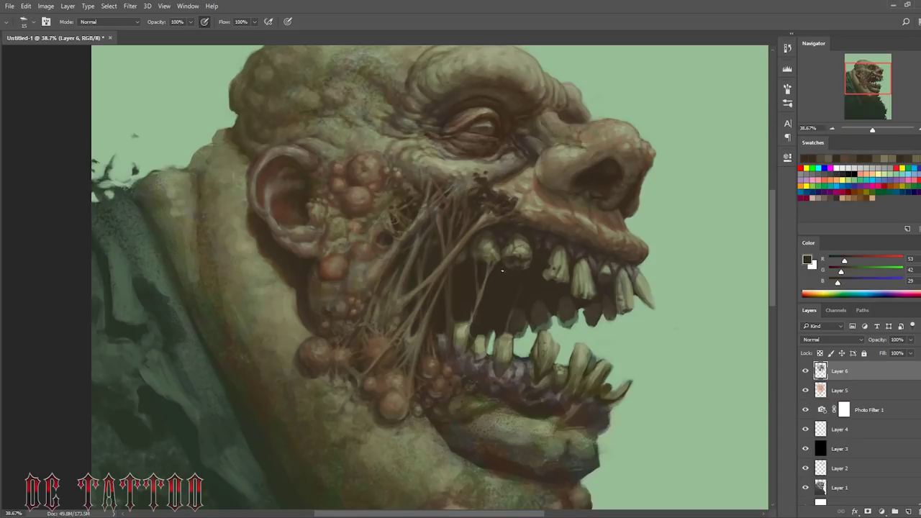
key(bracketright)
key(bracketright)
key(bracketright)
alt+click(456, 405)
drag(493, 425, 561, 435)
drag(533, 392, 601, 412)
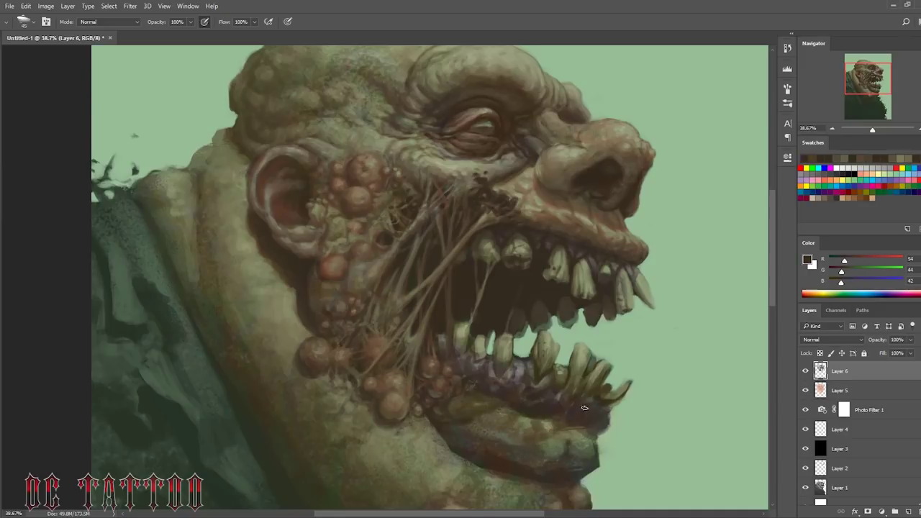
Step: Sample background green, dark tooth gaps and light tooth colour around the mouth
alt+click(607, 426)
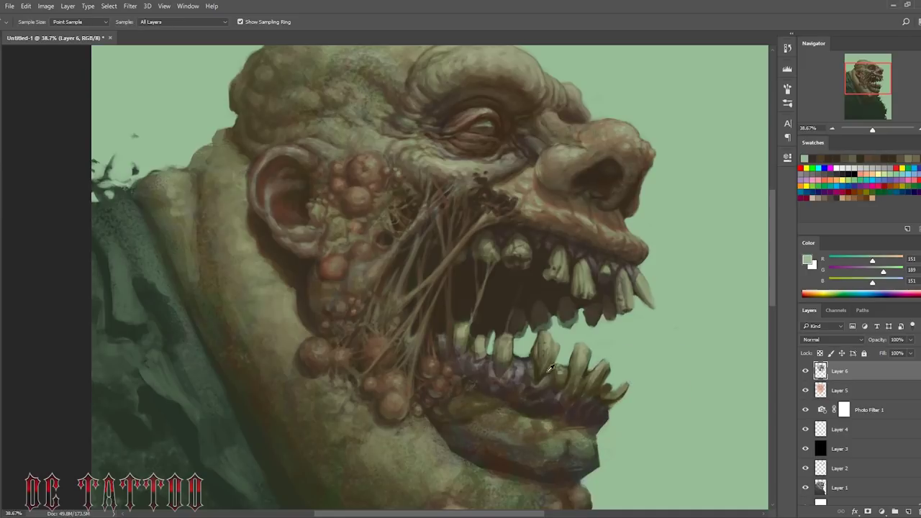
alt+click(574, 385)
key(bracketright)
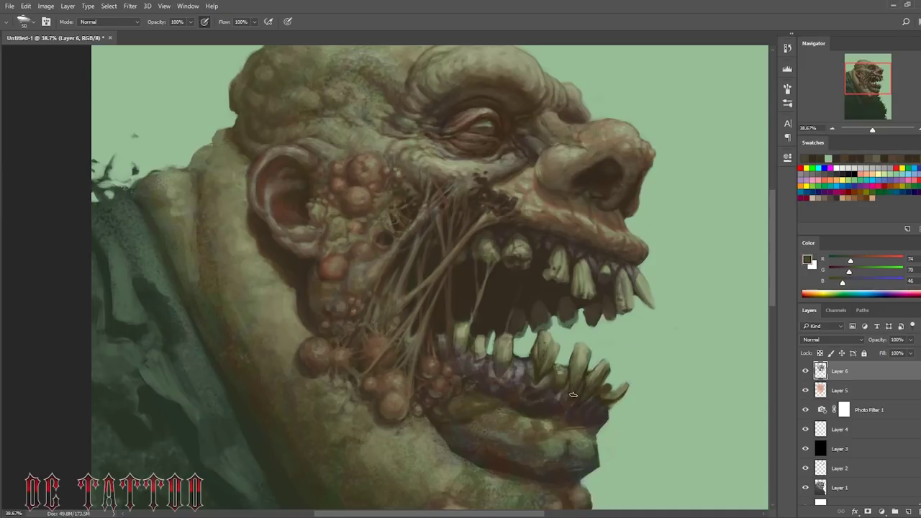
key(bracketright)
key(bracketright)
key(bracketright)
alt+click(585, 353)
alt+click(615, 392)
key(bracketleft)
key(bracketleft)
key(bracketleft)
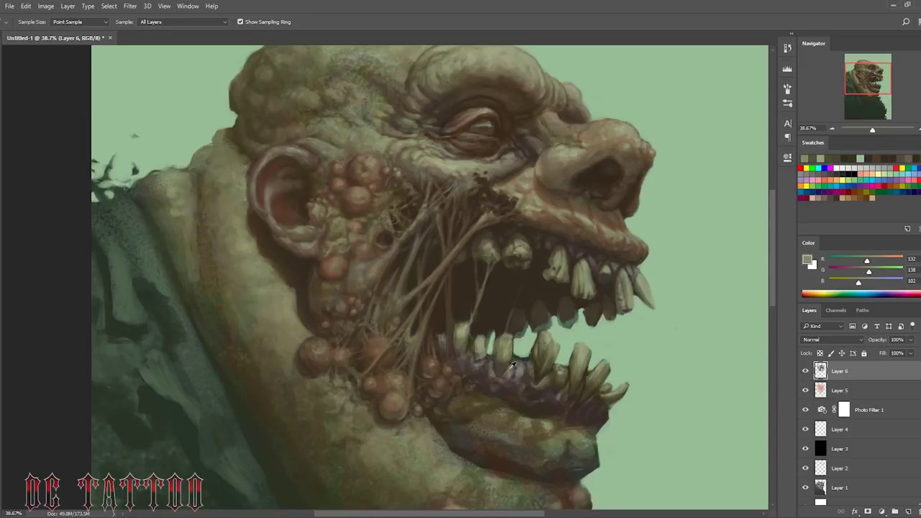
Step: Sample gum brown, olive skin and dark brown tones while resizing the brush
alt+click(489, 398)
alt+click(472, 383)
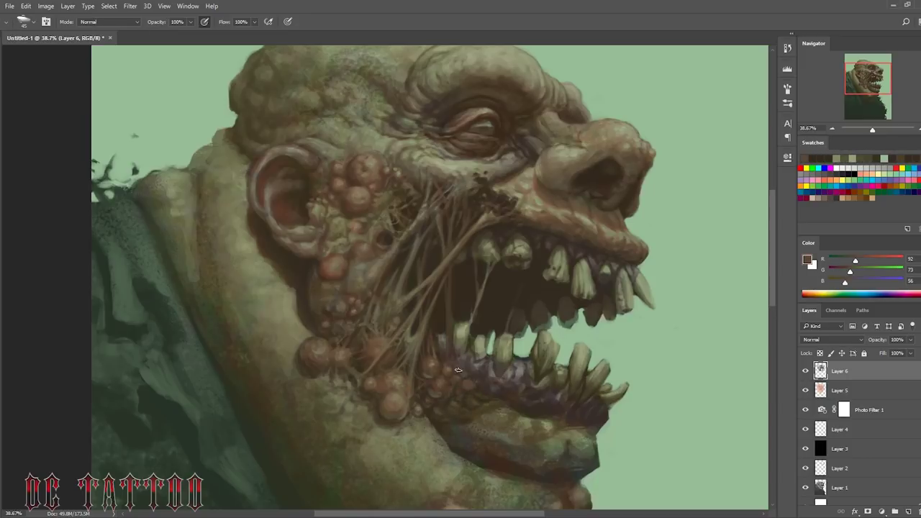
alt+click(458, 369)
key(bracketright)
key(bracketright)
key(bracketright)
alt+click(476, 414)
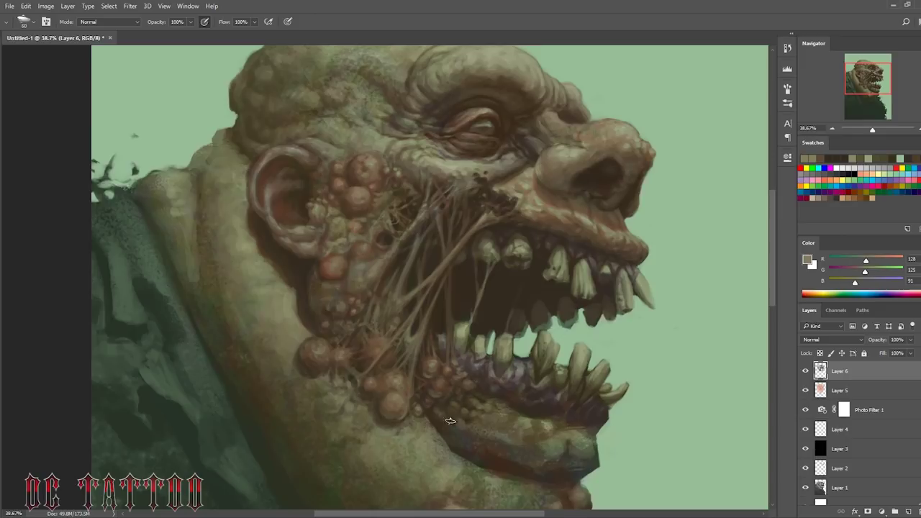
key(bracketleft)
alt+click(503, 424)
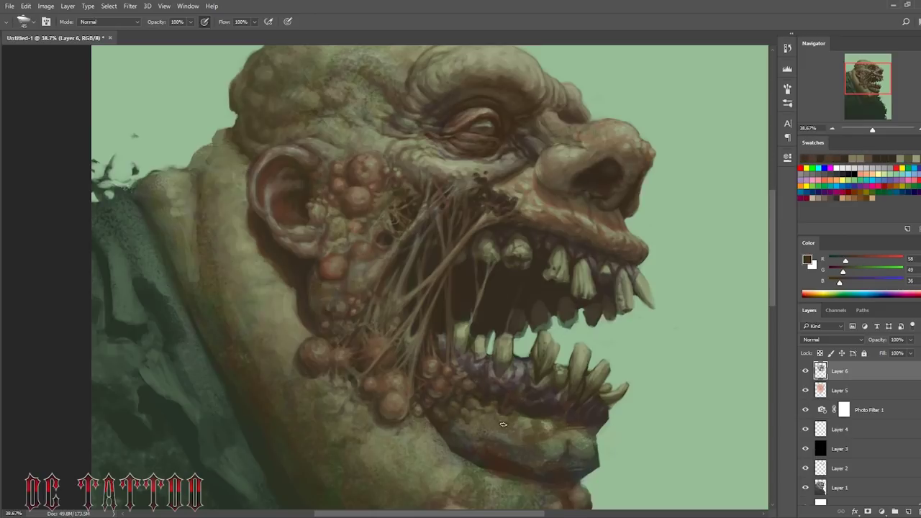
key(bracketright)
Step: Sample reddish and dark browns and paint a dark stroke along the lower lip
alt+click(431, 384)
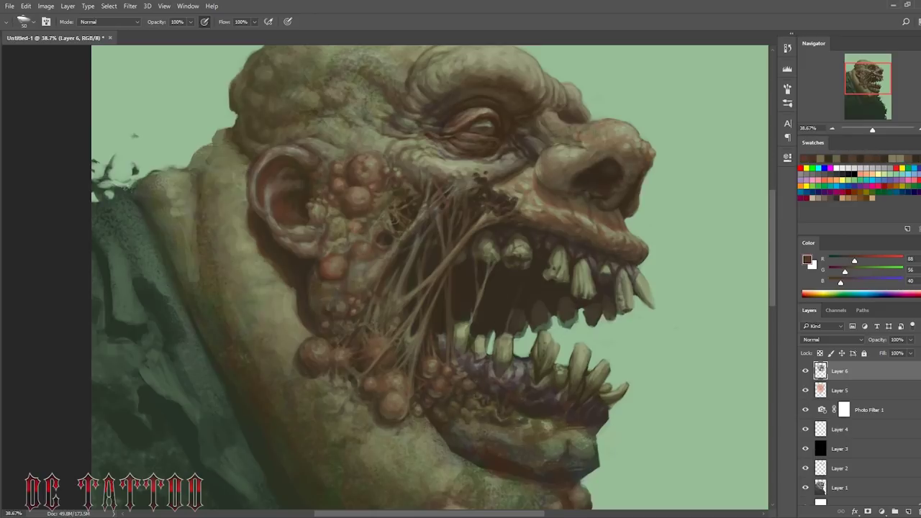
alt+click(497, 396)
key(bracketleft)
key(bracketleft)
key(bracketleft)
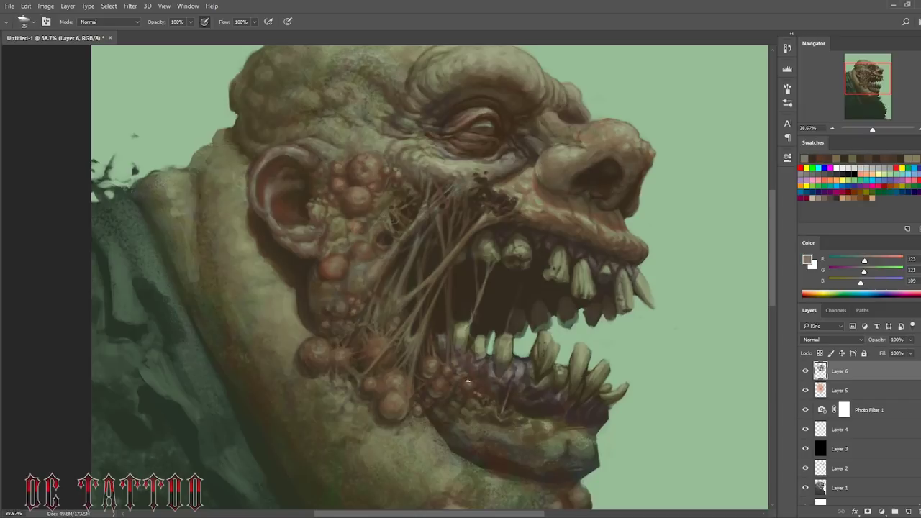
alt+click(510, 405)
key(bracketright)
key(bracketright)
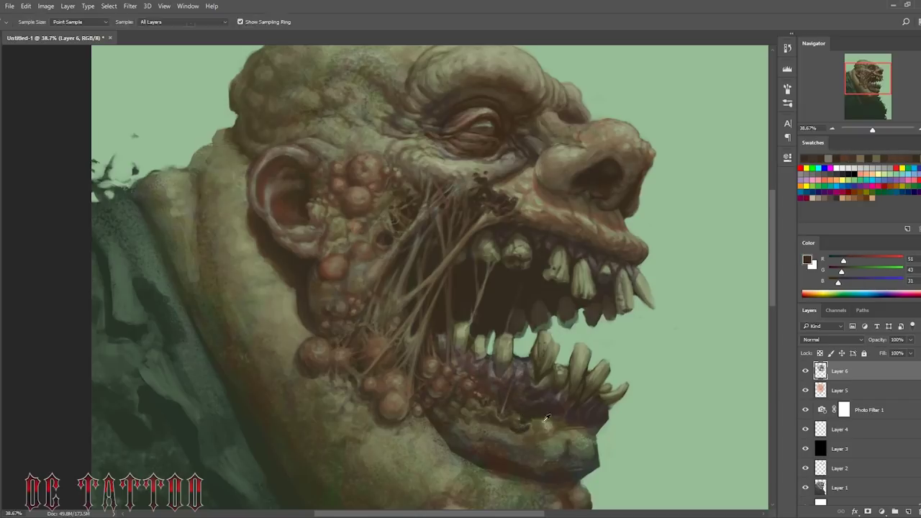
alt+click(521, 420)
drag(521, 424, 558, 423)
Step: Sample the darkest browns and dark olive tones near the lower lip with a smaller brush
alt+click(558, 423)
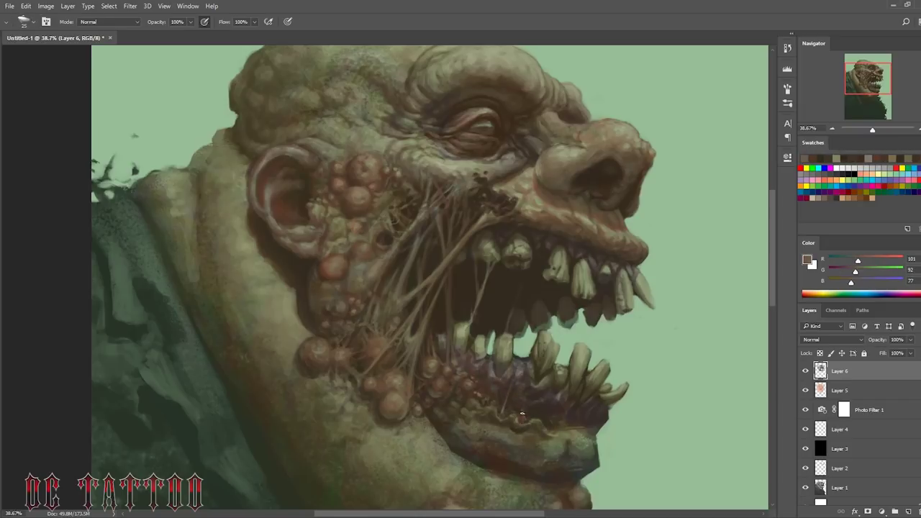
key(bracketleft)
key(bracketleft)
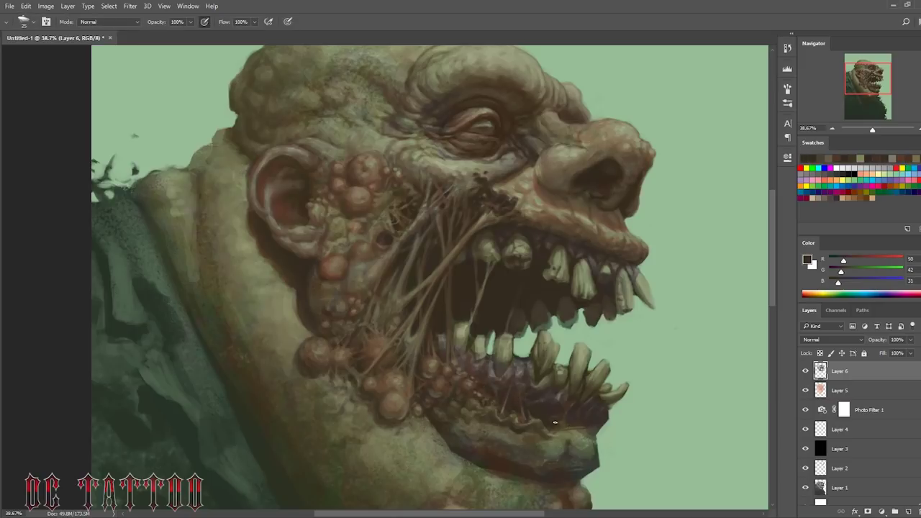
alt+click(555, 423)
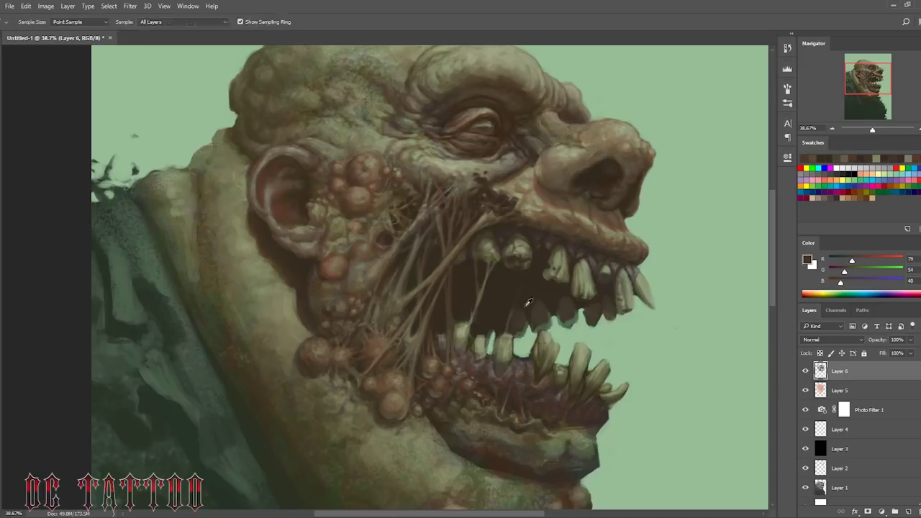
alt+click(538, 392)
key(bracketleft)
key(bracketleft)
key(bracketleft)
alt+click(558, 397)
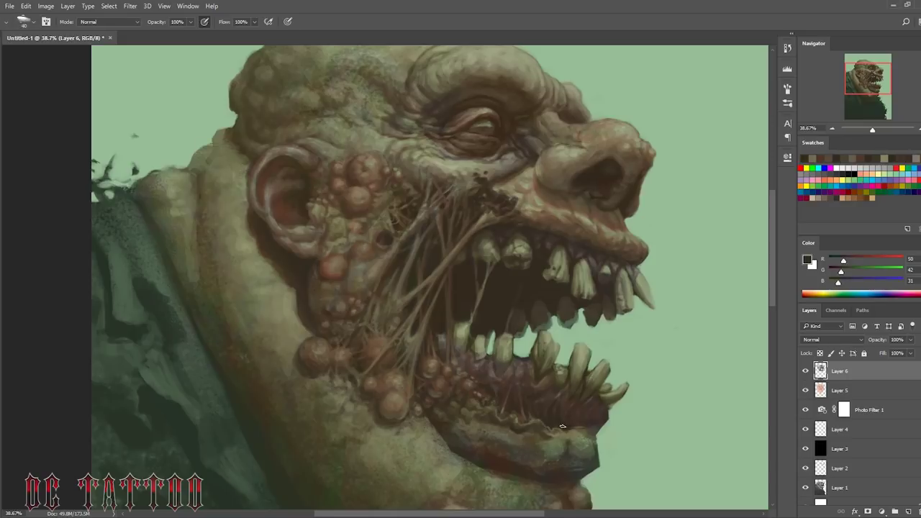
alt+click(510, 396)
Step: Sample greenish skin tones, pale background green and dark browns around the mouth
alt+click(495, 426)
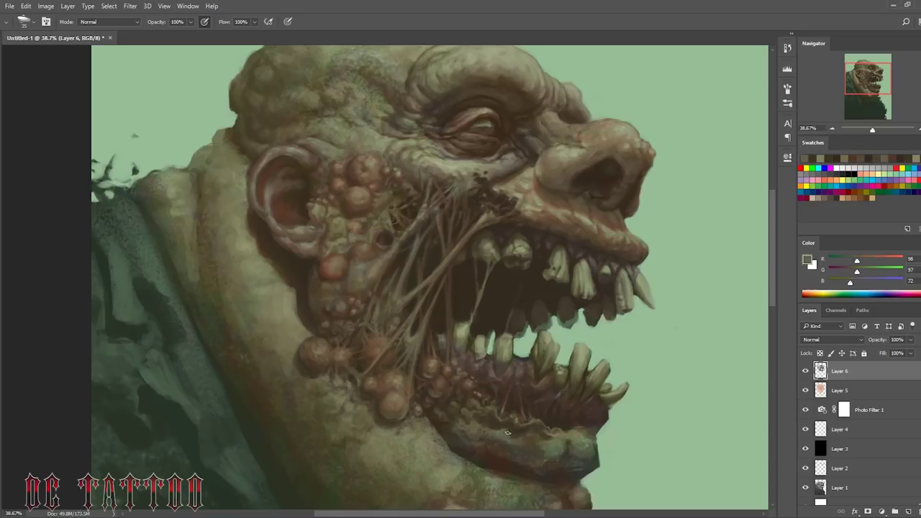
alt+click(532, 442)
alt+click(438, 453)
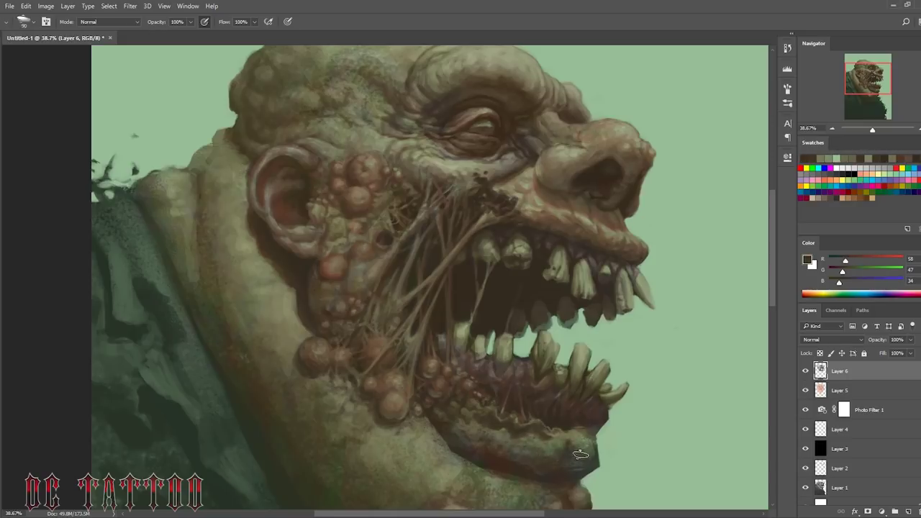
alt+click(469, 399)
alt+click(455, 410)
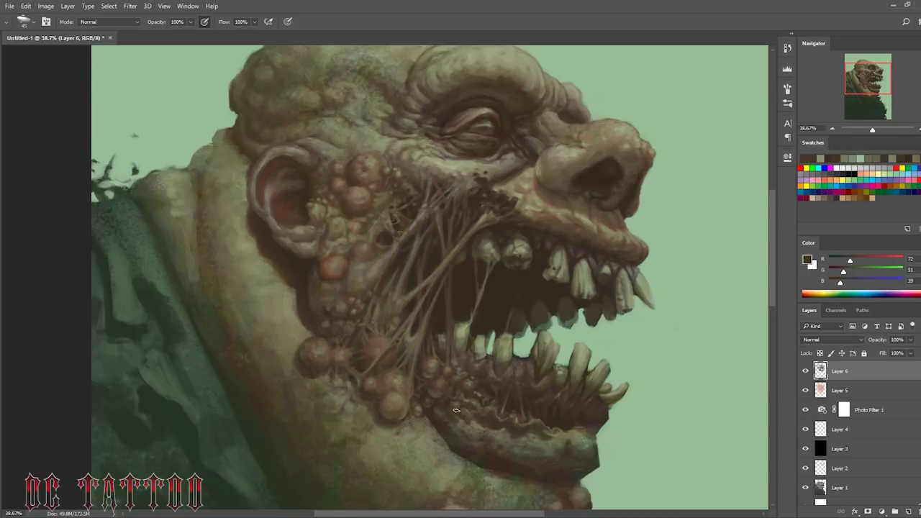
alt+click(626, 392)
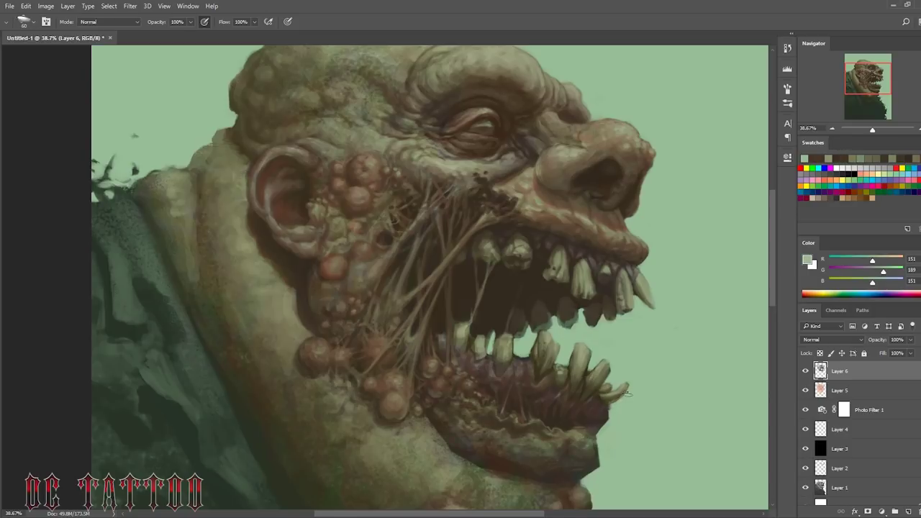
alt+click(574, 397)
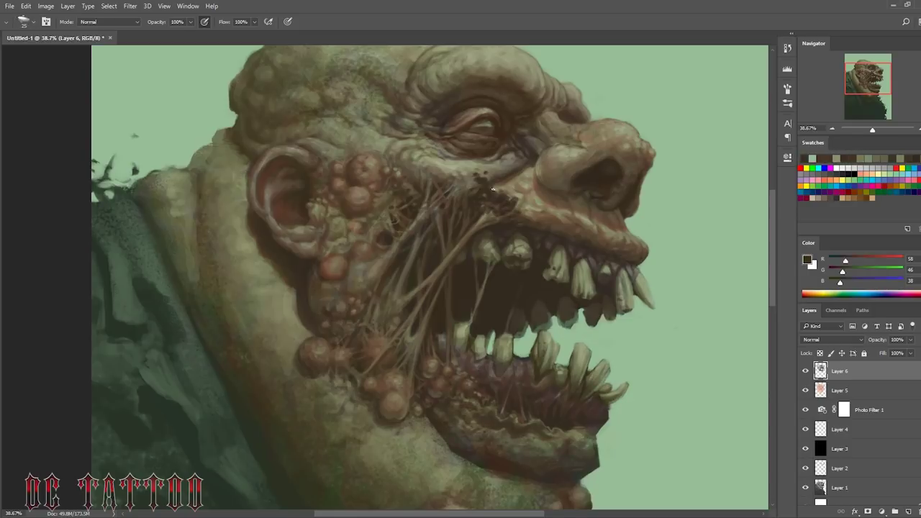
Step: Sample face browns and skin tones, switching the brush between sizes 20 and 40
key(bracketleft)
alt+click(496, 177)
key(bracketright)
key(bracketright)
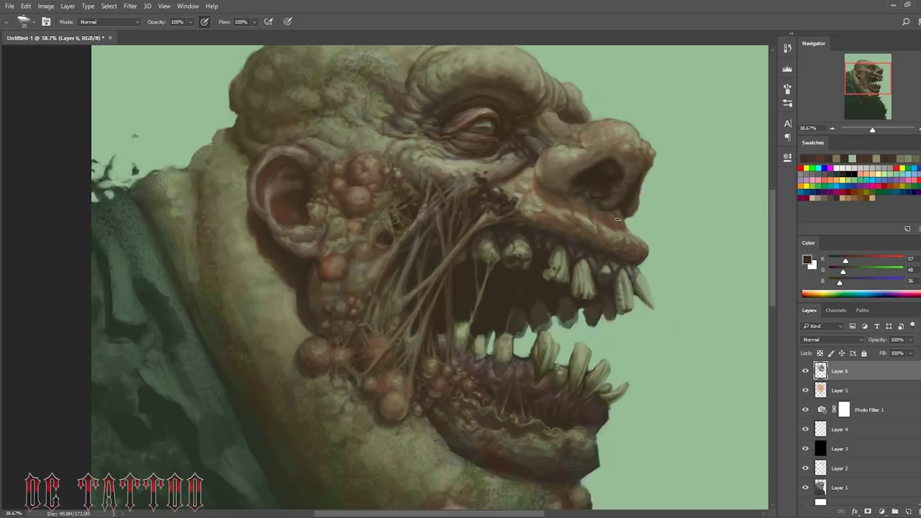
alt+click(535, 145)
alt+click(541, 129)
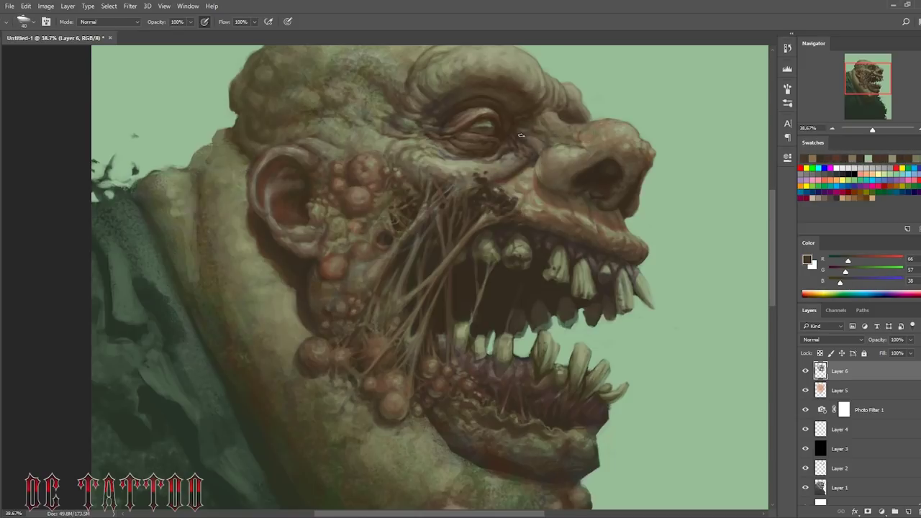
alt+click(506, 157)
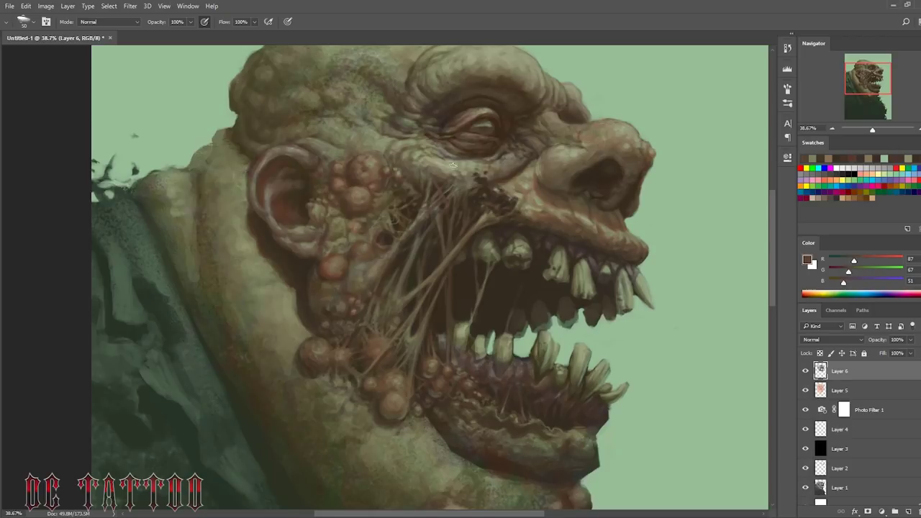
alt+click(407, 210)
key(bracketleft)
key(bracketleft)
key(bracketleft)
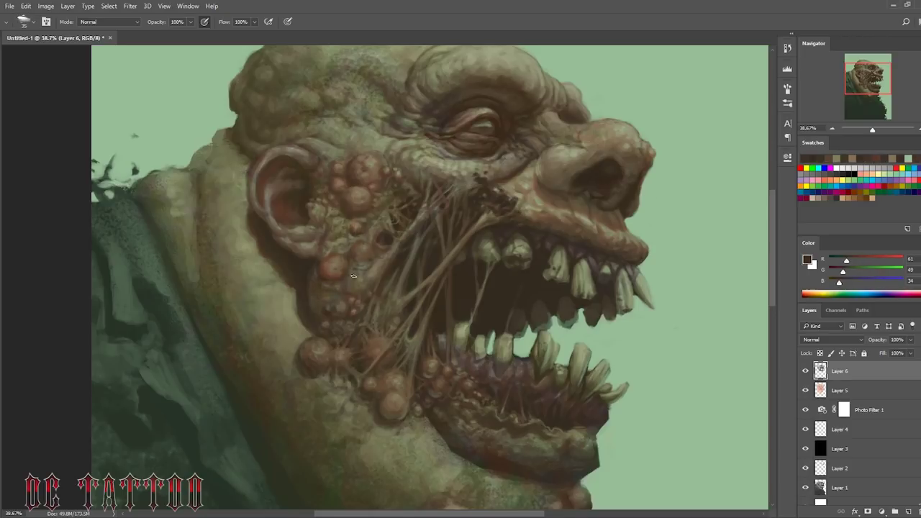
Step: Paint red-brown and small dabs along the lower lip, then sample dark lip browns
alt+click(508, 427)
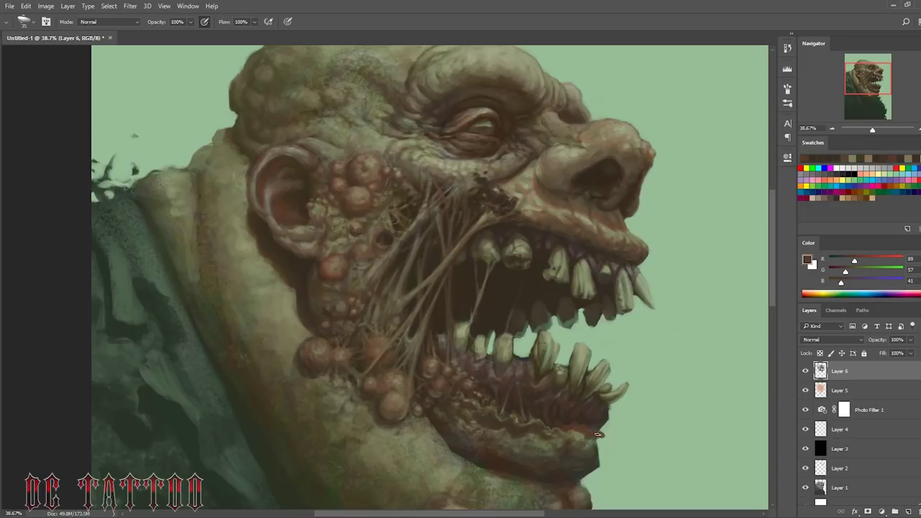
mouse_move(597, 433)
mouse_down()
mouse_move(568, 438)
mouse_move(600, 438)
mouse_move(577, 433)
mouse_up()
alt+click(590, 451)
alt+click(587, 432)
alt+click(590, 432)
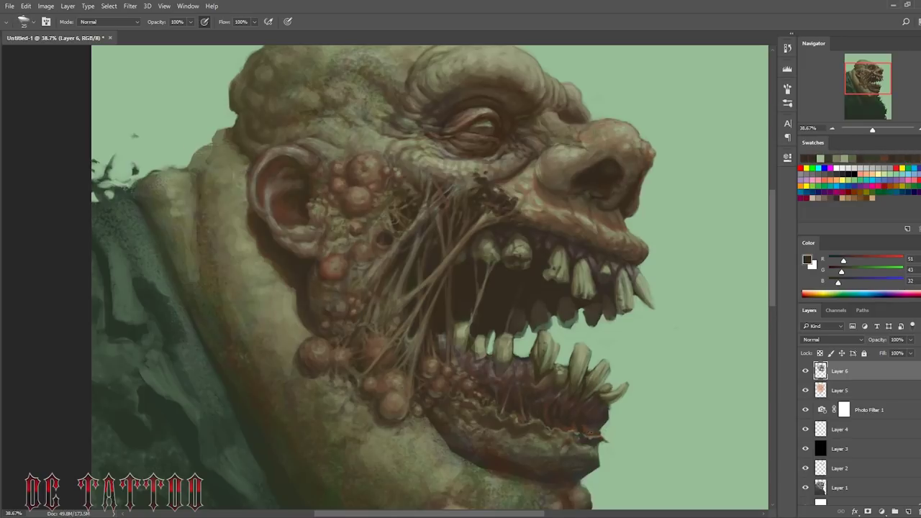
key(bracketleft)
alt+click(575, 419)
Step: Sample greenish grey, light tan and dark cheek browns while resizing the brush to 40
alt+click(436, 456)
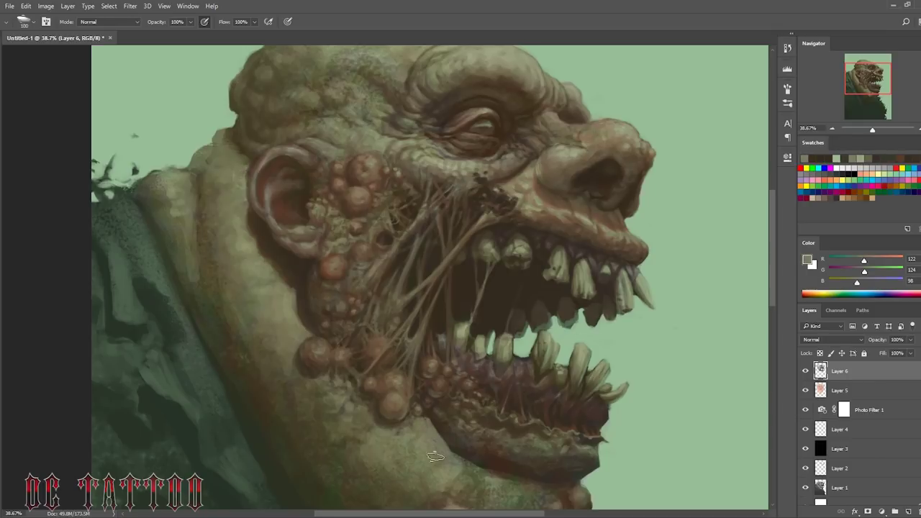
key(bracketleft)
key(bracketleft)
key(bracketleft)
alt+click(454, 274)
key(bracketright)
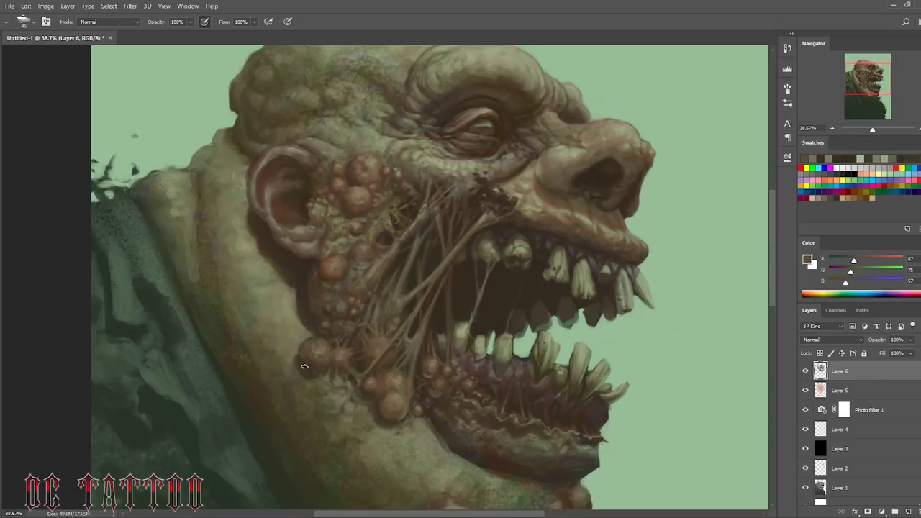
alt+click(305, 367)
alt+click(380, 345)
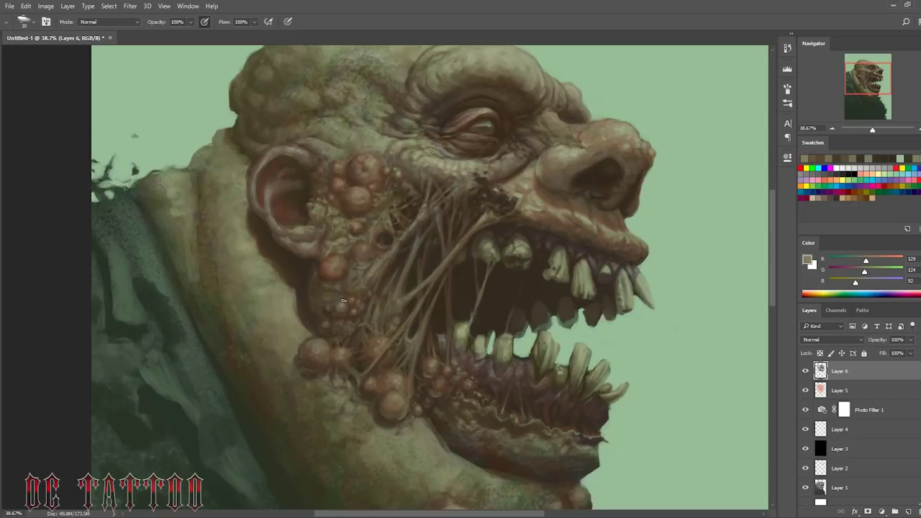
alt+click(365, 282)
Step: Mirror the canvas to check the drawing, then deepen the mouth shadows with sampled dark browns
key(h)
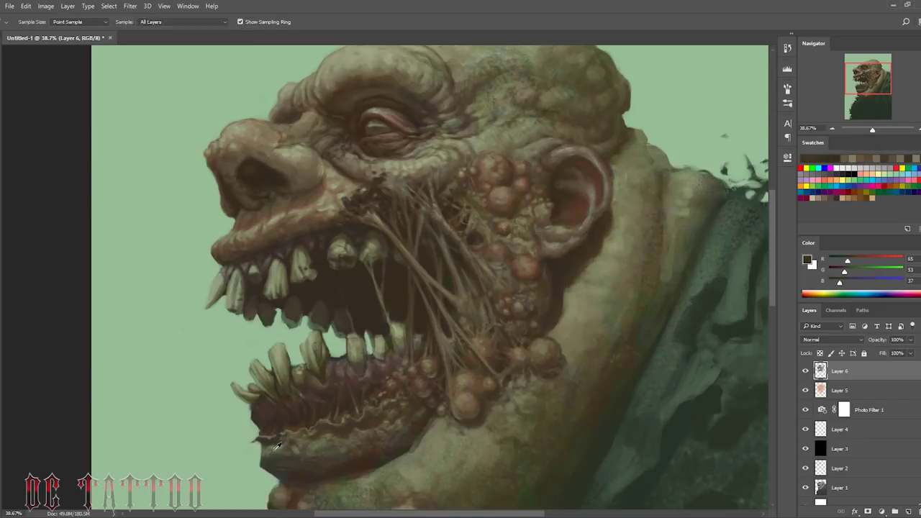
alt+click(262, 463)
alt+click(448, 293)
key(bracketleft)
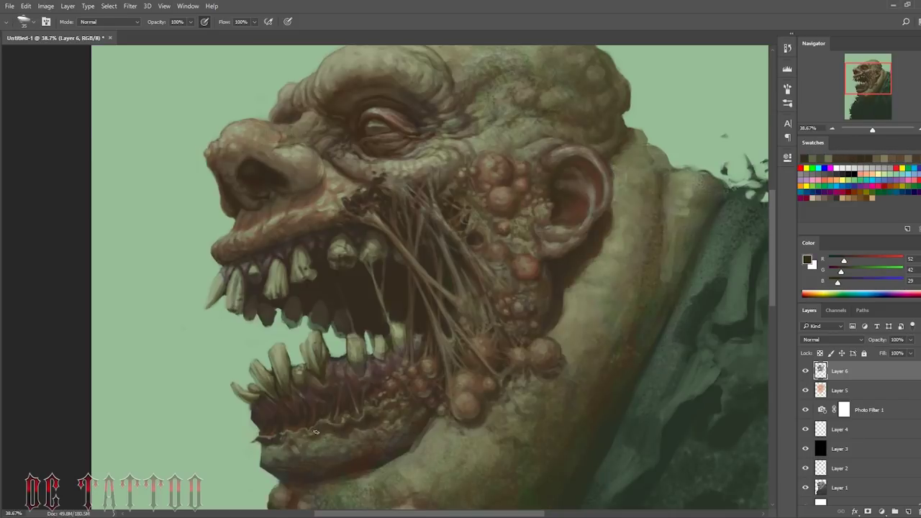
key(bracketleft)
key(bracketleft)
alt+click(270, 428)
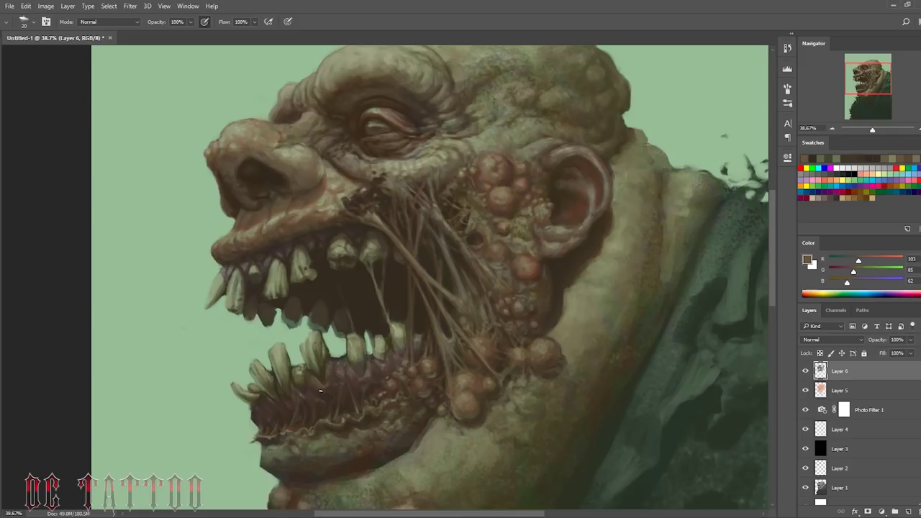
alt+click(328, 385)
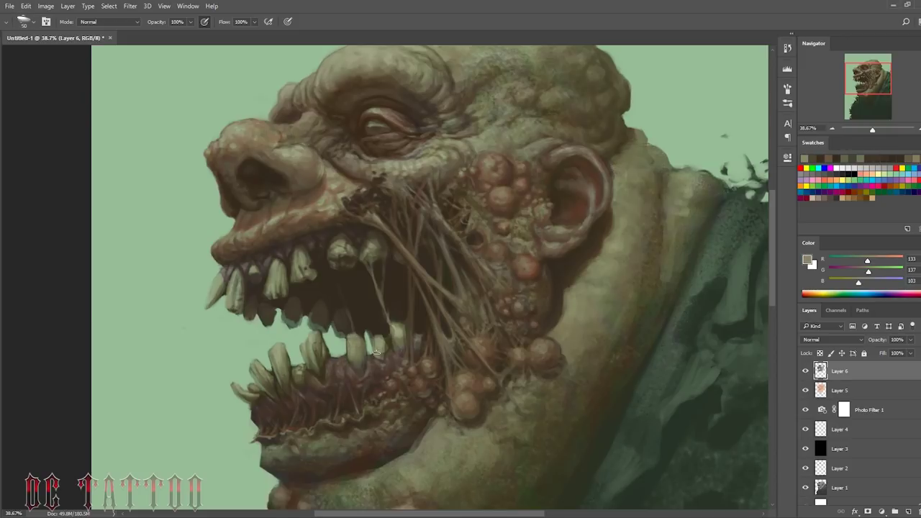
alt+click(368, 358)
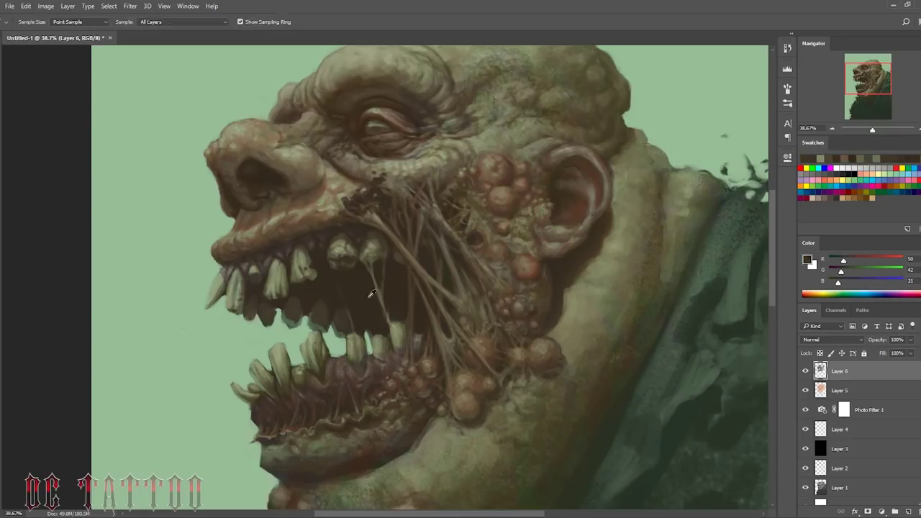
alt+click(373, 351)
alt+click(389, 322)
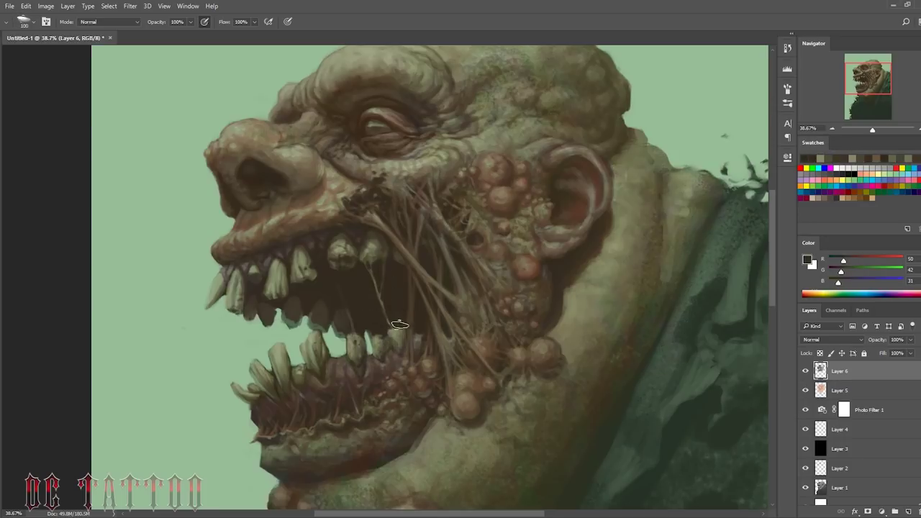
alt+click(397, 320)
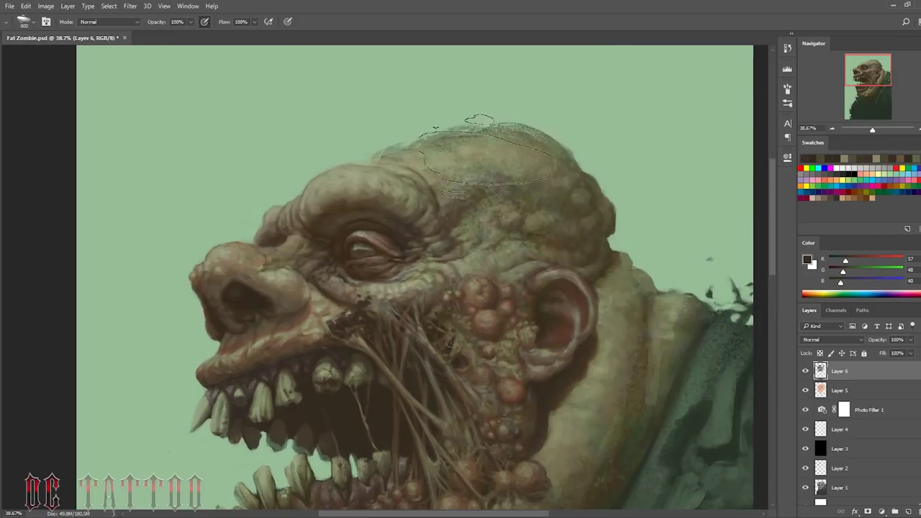
Step: Paint lumpy olive texture across the scalp with sampled olive tones and a larger brush
key(bracketleft)
key(bracketleft)
key(bracketleft)
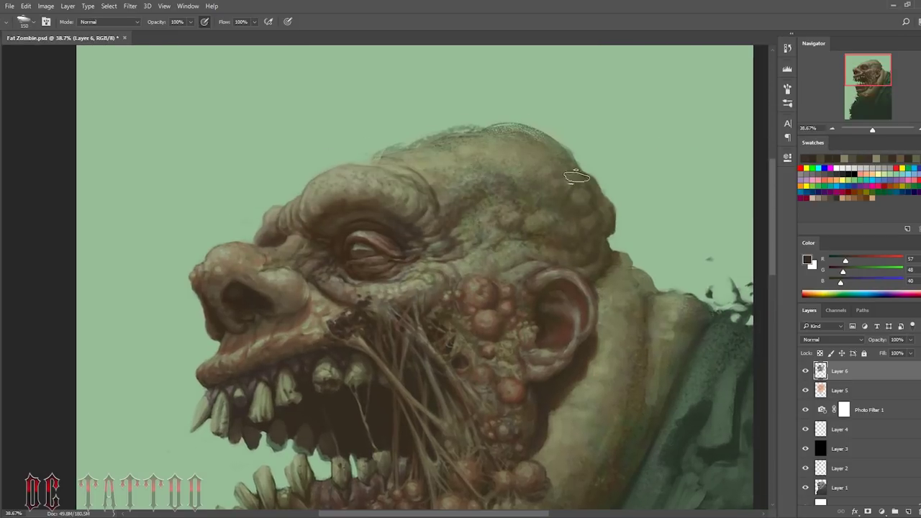
key(bracketleft)
key(bracketleft)
alt+click(588, 192)
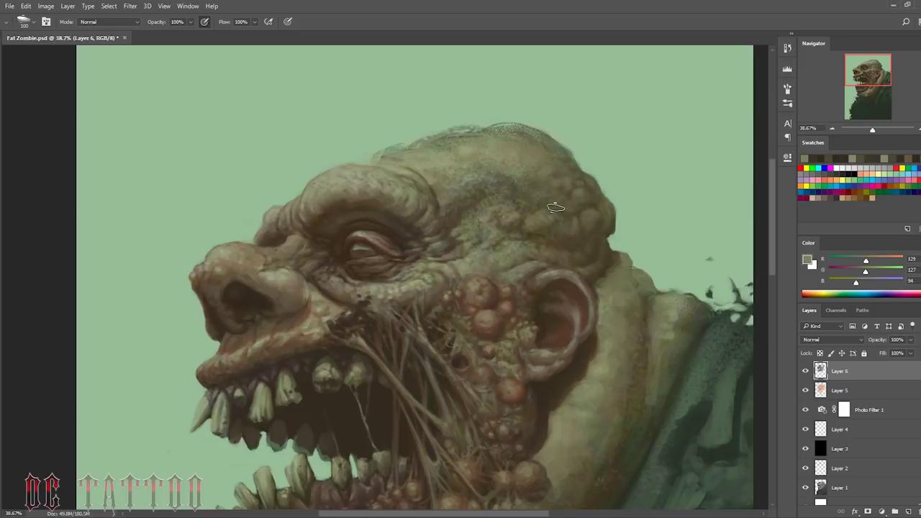
key(bracketleft)
key(bracketleft)
key(bracketleft)
alt+click(433, 192)
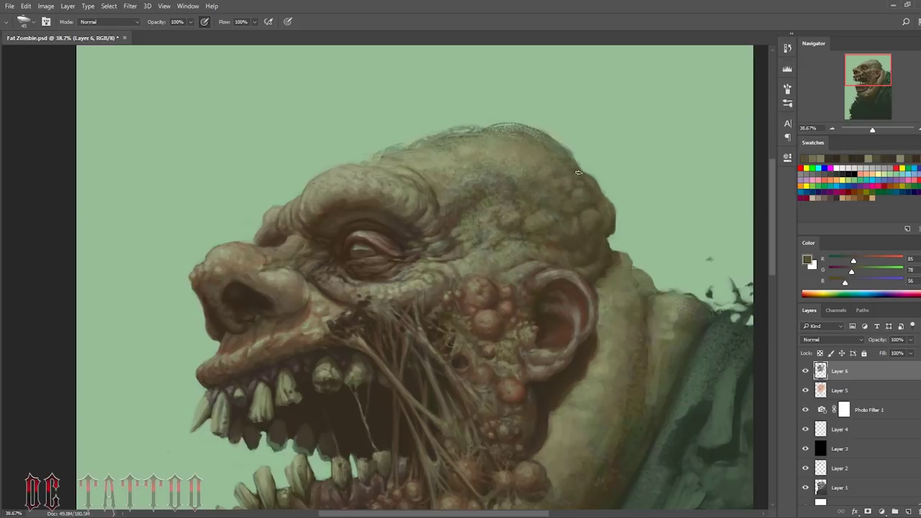
key(bracketright)
key(bracketright)
key(bracketright)
alt+click(612, 274)
scroll(503, 287, down, 5)
Step: Shade under the lower lip and brighten the highlights on the chin bump
key(bracketleft)
key(bracketleft)
key(bracketleft)
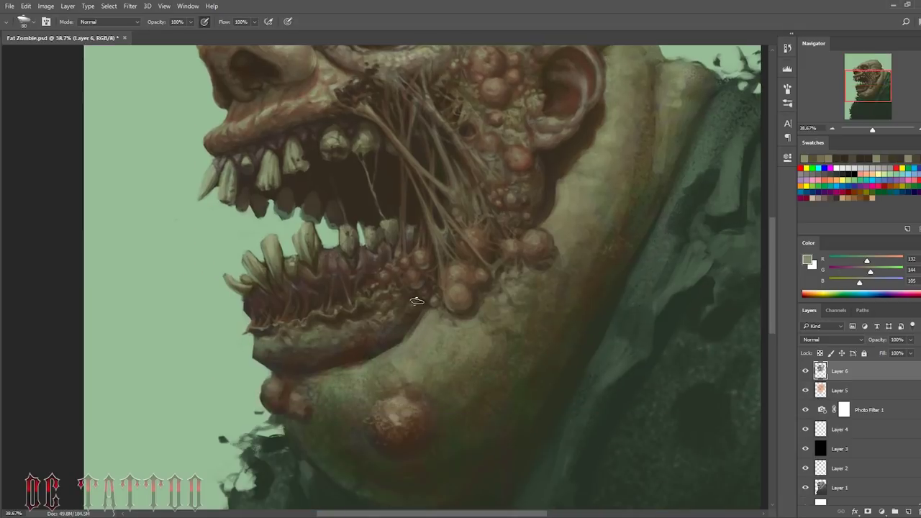
alt+click(282, 357)
drag(394, 339, 439, 317)
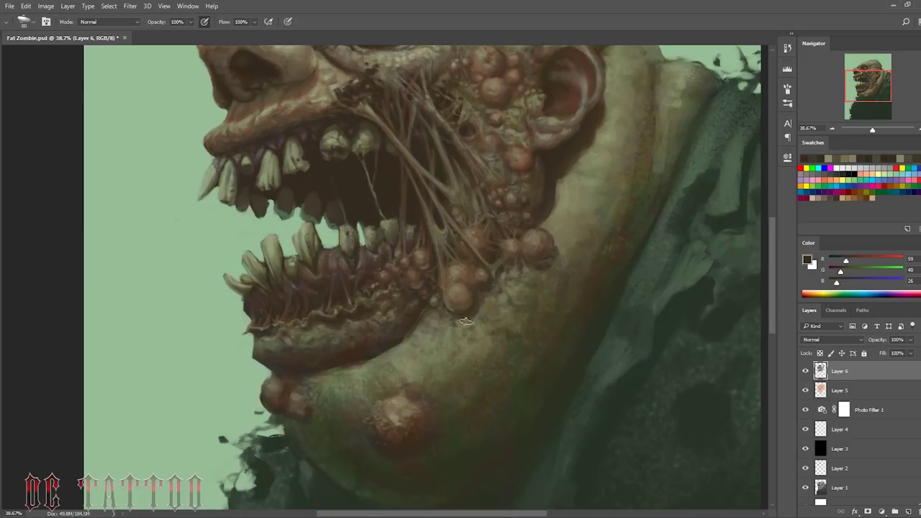
scroll(463, 357, up, 3)
scroll(463, 357, right, 1)
alt+click(590, 259)
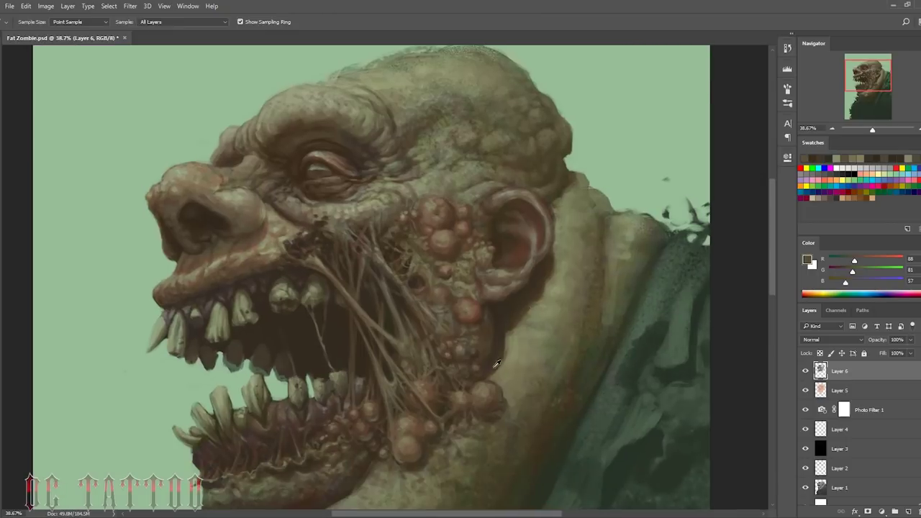
key(bracketright)
key(bracketright)
key(bracketright)
key(bracketright)
key(bracketright)
key(bracketright)
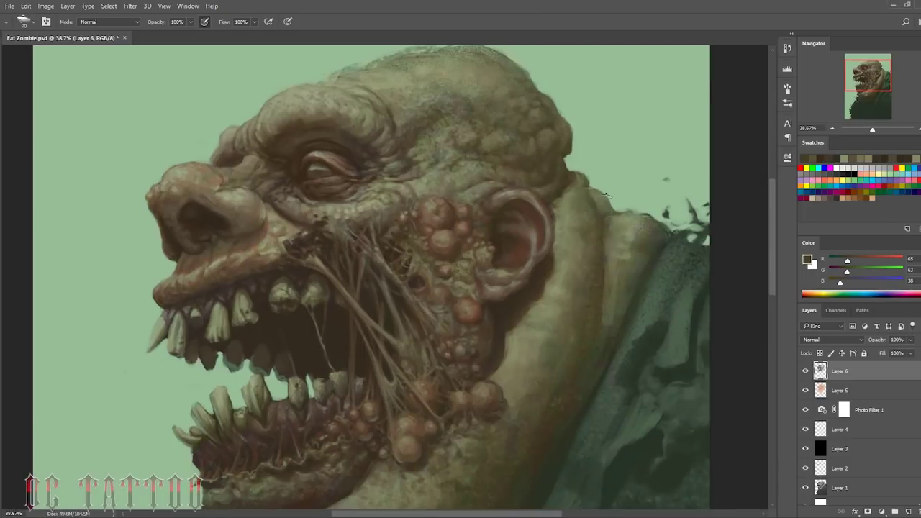
scroll(605, 194, down, 5)
scroll(586, 215, left, 1)
alt+click(586, 216)
key(bracketright)
key(bracketright)
key(bracketright)
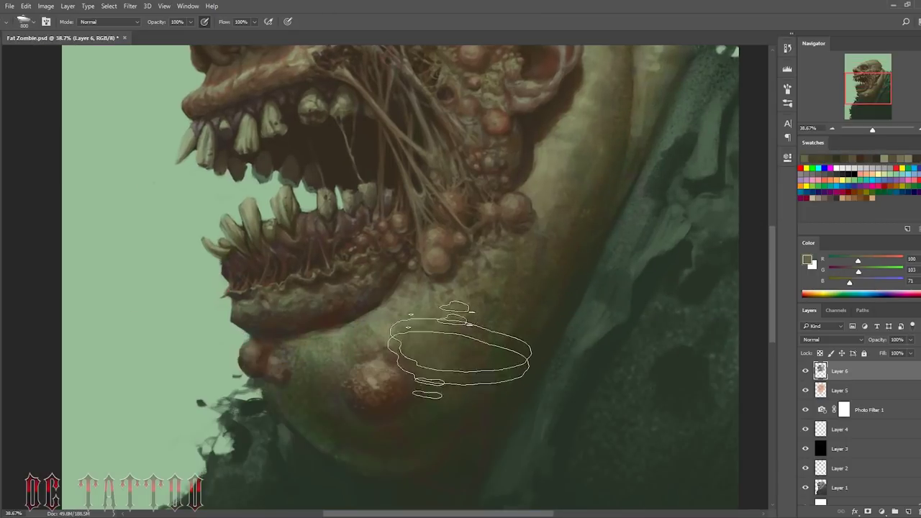
alt+click(370, 318)
drag(370, 317, 369, 350)
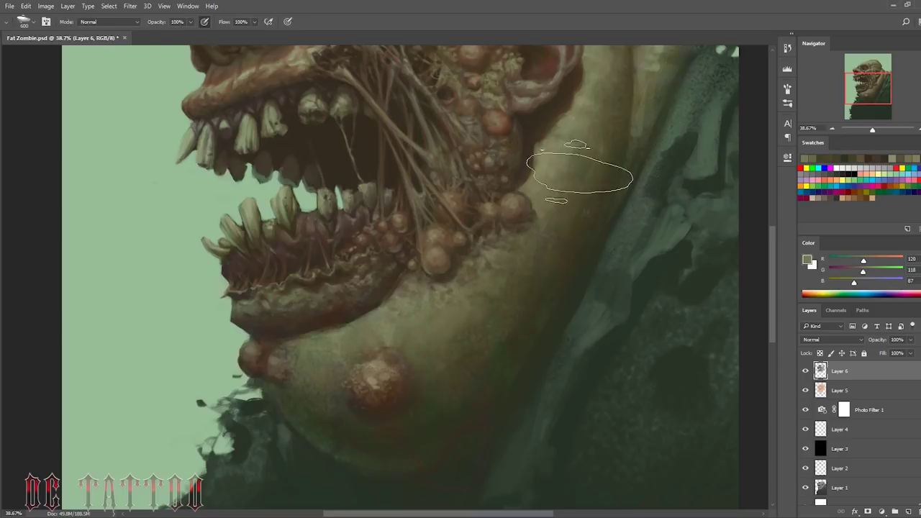
Step: Work warm brown, muted green and light skin tones into the chin warts
key(bracketleft)
key(bracketleft)
key(bracketleft)
alt+click(367, 390)
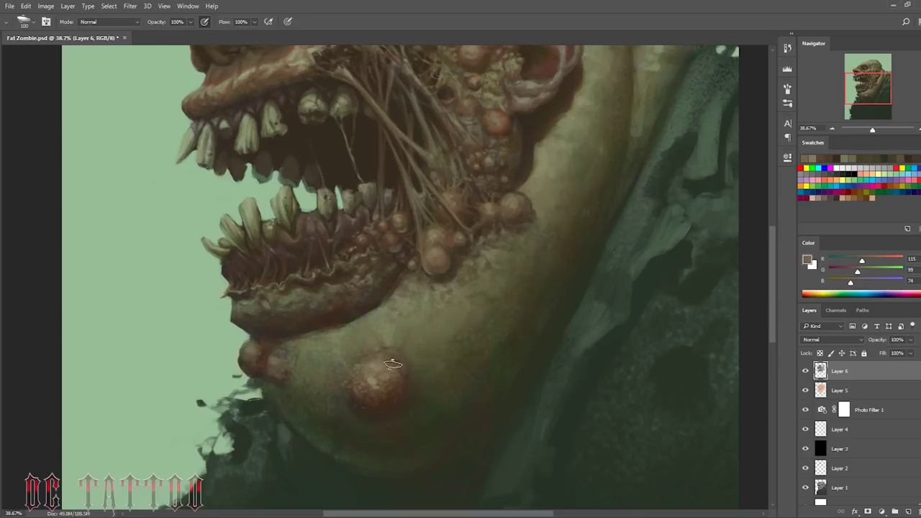
key(bracketright)
key(bracketright)
key(bracketright)
alt+click(367, 405)
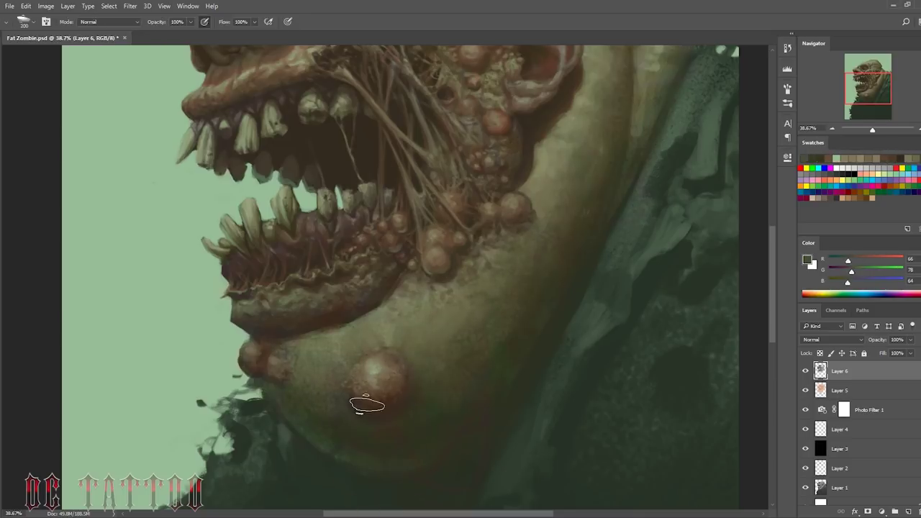
key(bracketleft)
key(bracketleft)
key(bracketleft)
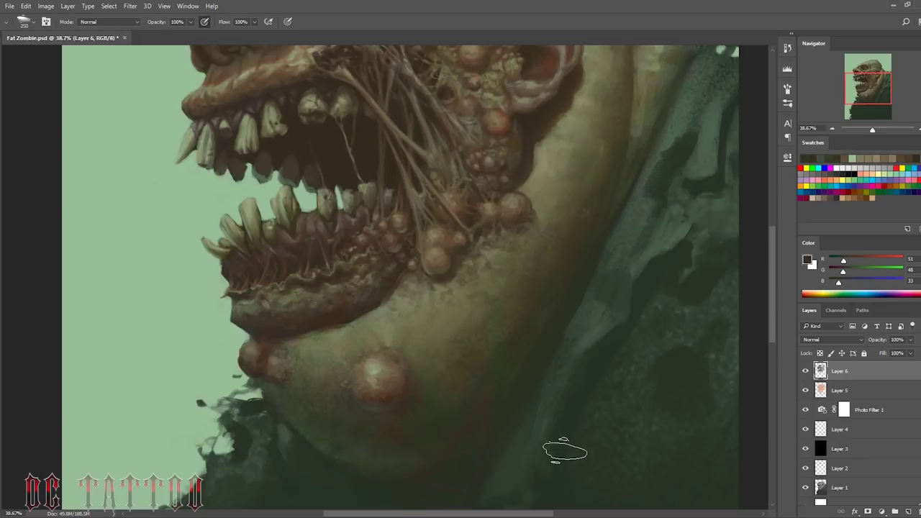
alt+click(245, 356)
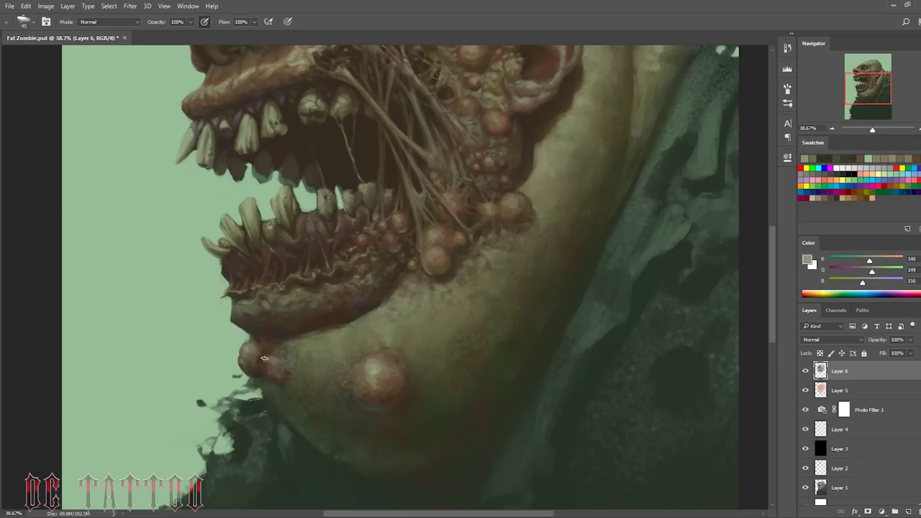
key(bracketright)
alt+click(264, 357)
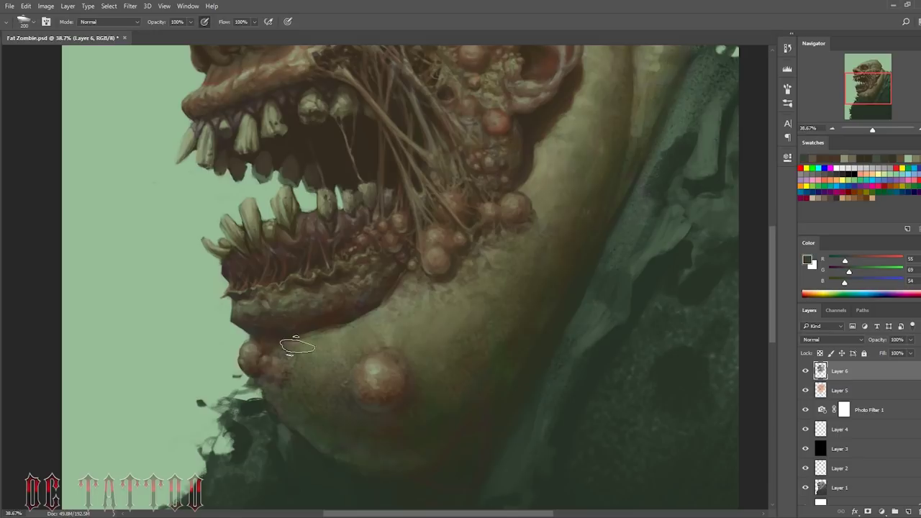
Step: Lighten the neck and shoulder with pale skin strokes, then pick darker shadow tones
scroll(592, 216, up, 5)
alt+click(591, 216)
key(bracketright)
key(bracketright)
key(bracketright)
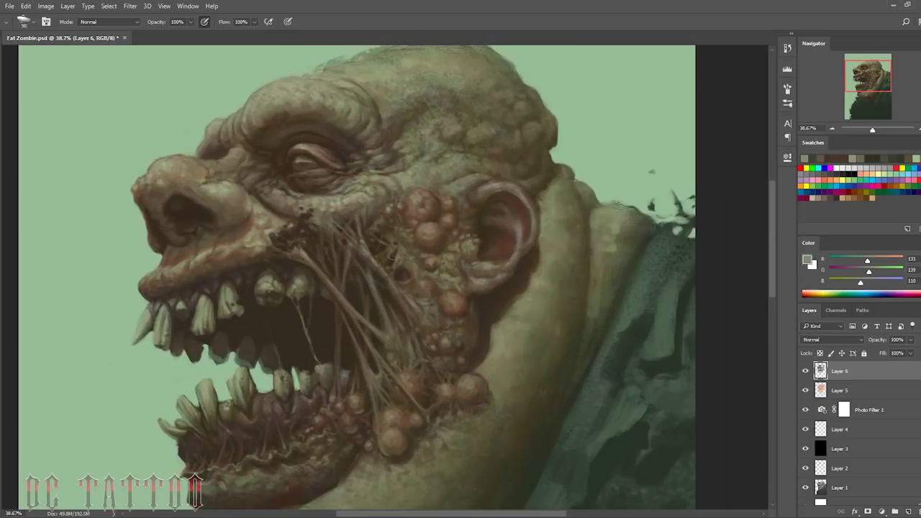
alt+click(612, 210)
drag(608, 214, 633, 266)
alt+click(599, 243)
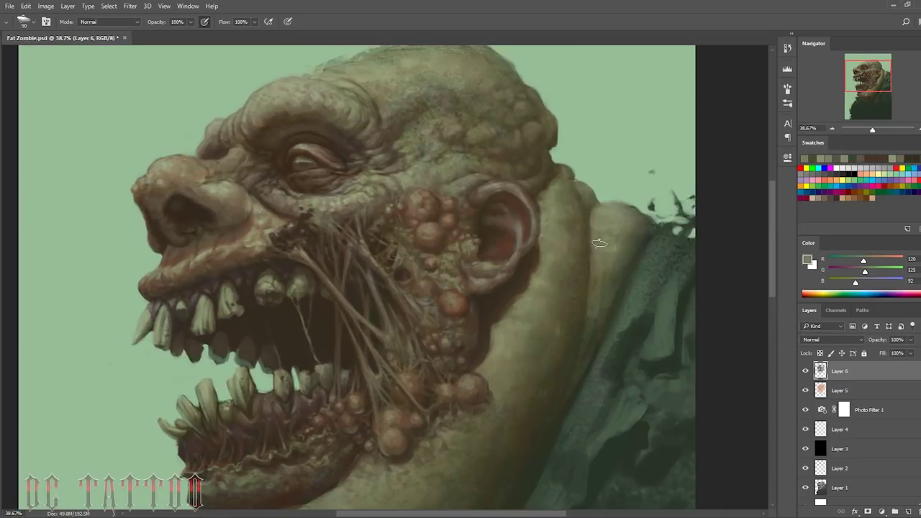
alt+click(556, 420)
key(bracketleft)
key(bracketleft)
key(bracketleft)
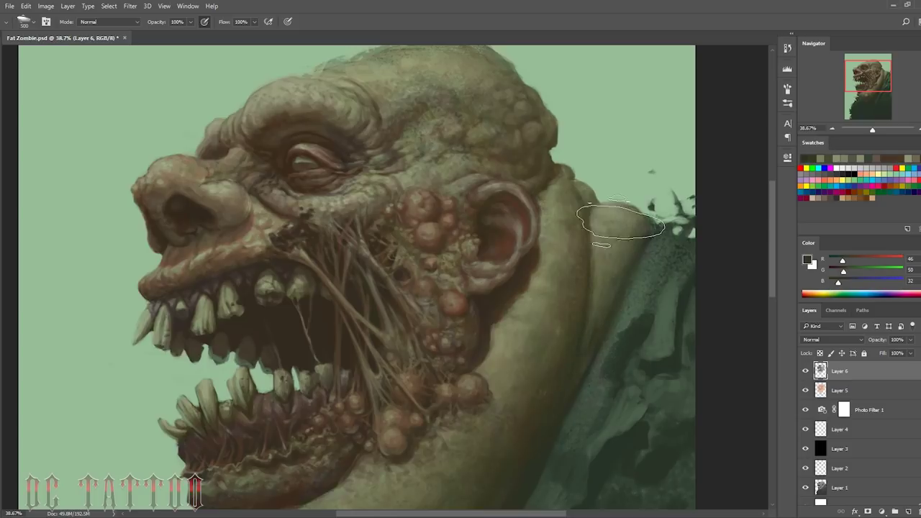
drag(587, 239, 660, 217)
Step: Refine the jaw and neck with reddish-brown, greenish and highlight tones
alt+click(597, 273)
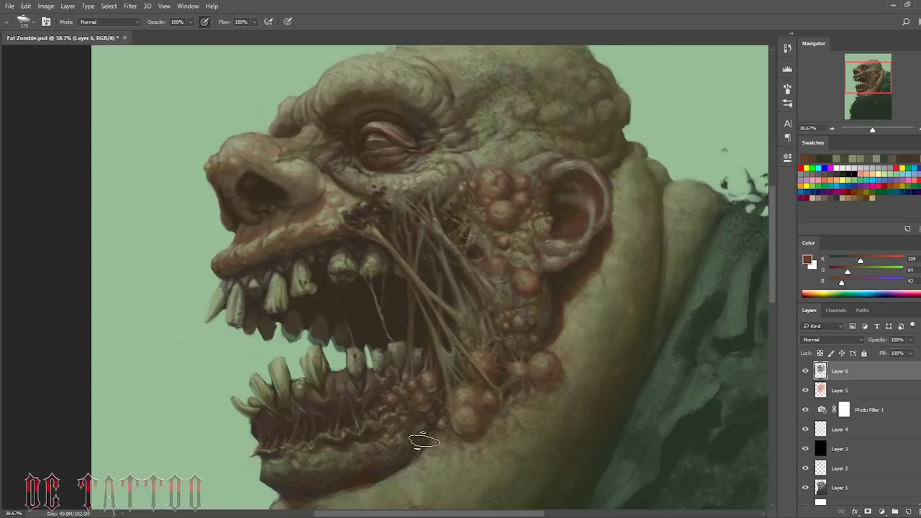
alt+click(424, 440)
drag(424, 440, 418, 343)
alt+click(419, 394)
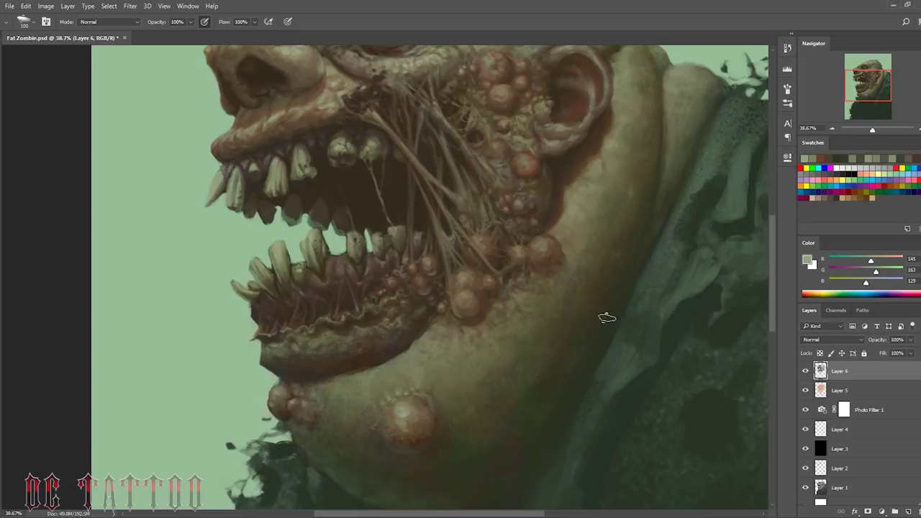
drag(553, 403, 584, 430)
alt+click(585, 430)
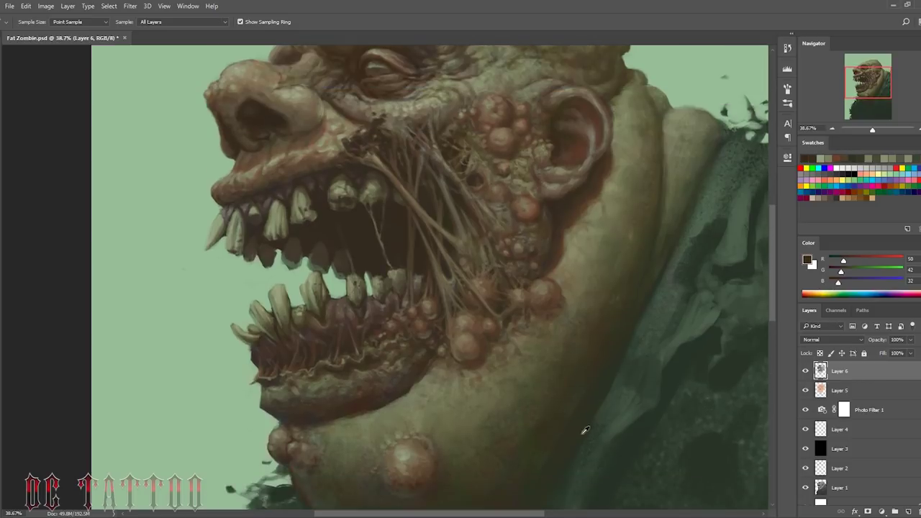
scroll(585, 429, down, 5)
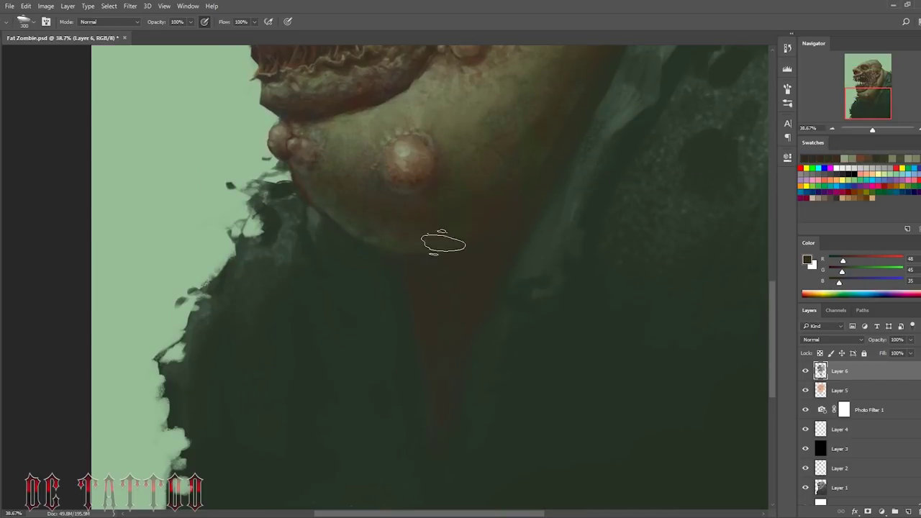
Step: Brush broad dark green shading strokes below the chin and across the shirt
alt+click(540, 140)
key(bracketright)
key(bracketright)
key(bracketright)
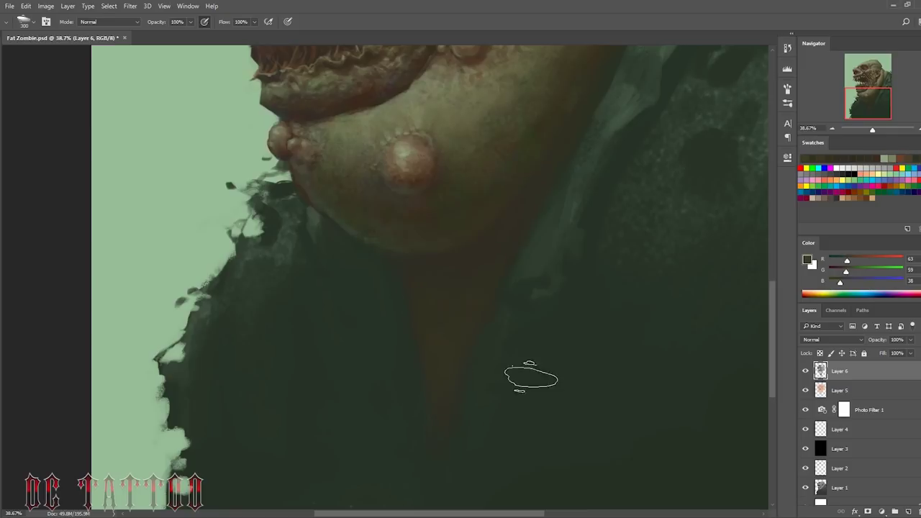
alt+click(428, 442)
key(bracketleft)
key(bracketleft)
key(bracketleft)
scroll(486, 328, down, 2)
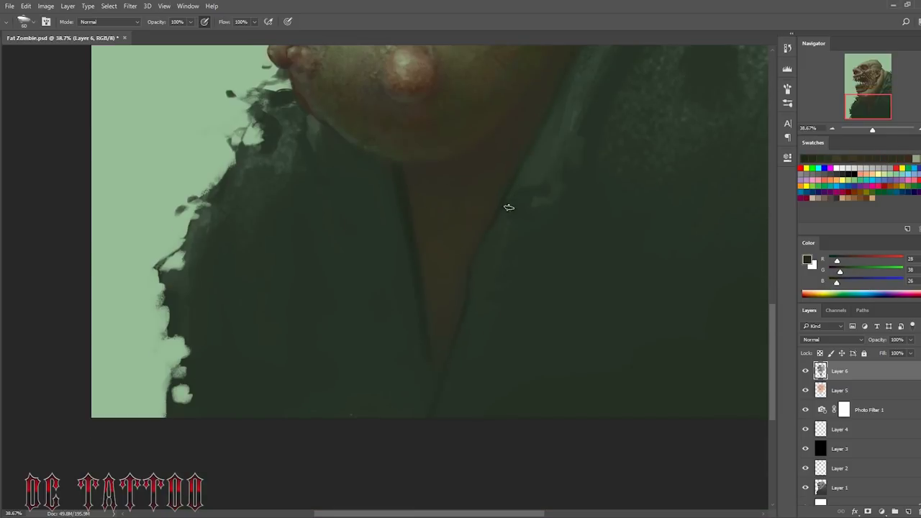
key(bracketright)
key(bracketright)
key(bracketright)
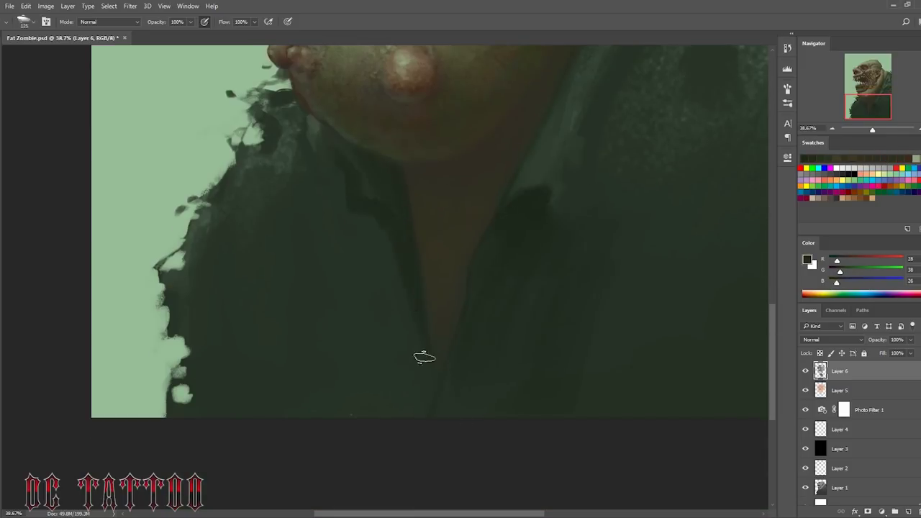
scroll(446, 324, up, 2)
scroll(445, 323, right, 2)
key(bracketleft)
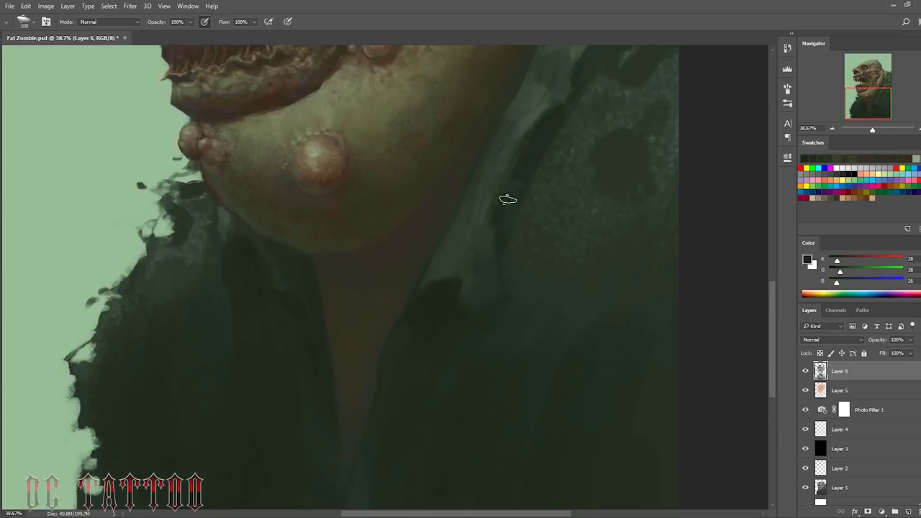
scroll(508, 282, up, 5)
key(bracketright)
key(bracketright)
key(bracketright)
drag(594, 195, 626, 155)
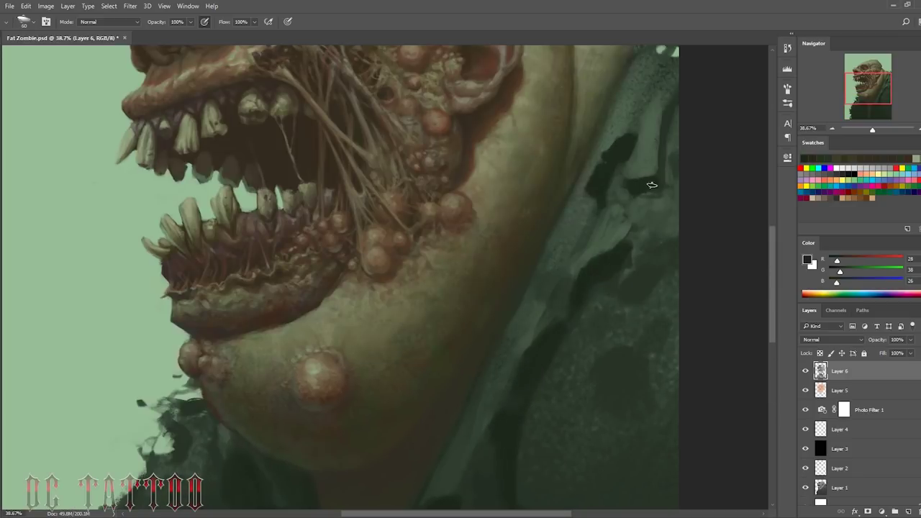
drag(611, 309, 674, 235)
Step: Add a lighter edge along the lapel and a light grey-green collar stroke under the chin
scroll(618, 324, down, 5)
scroll(633, 259, down, 3)
key(bracketleft)
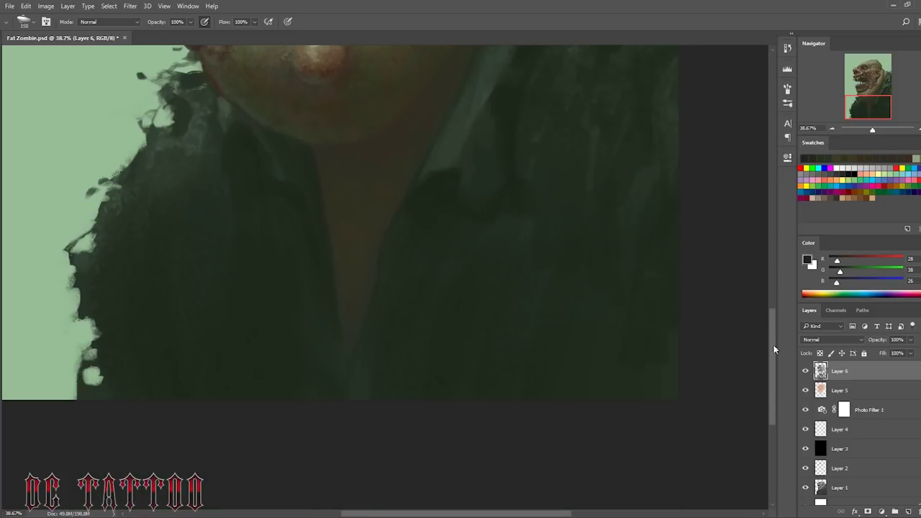
key(bracketleft)
key(bracketleft)
key(bracketleft)
drag(381, 252, 440, 137)
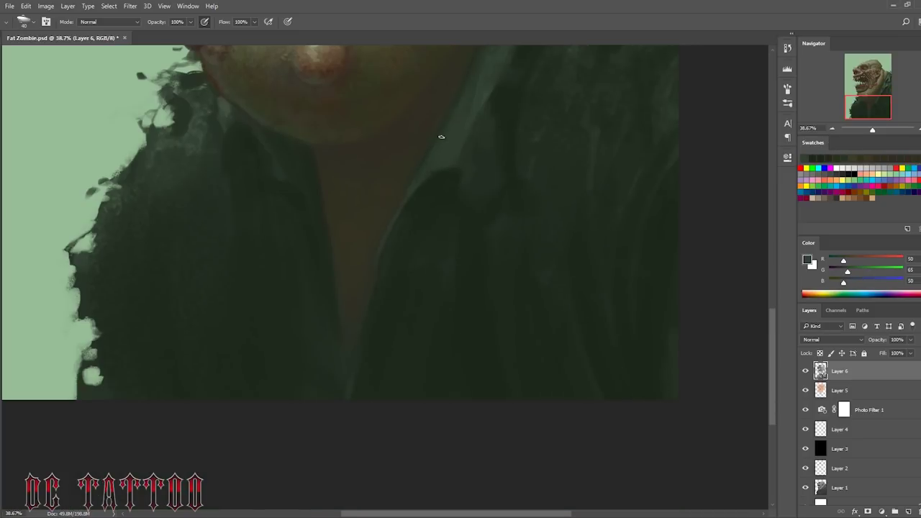
alt+click(475, 180)
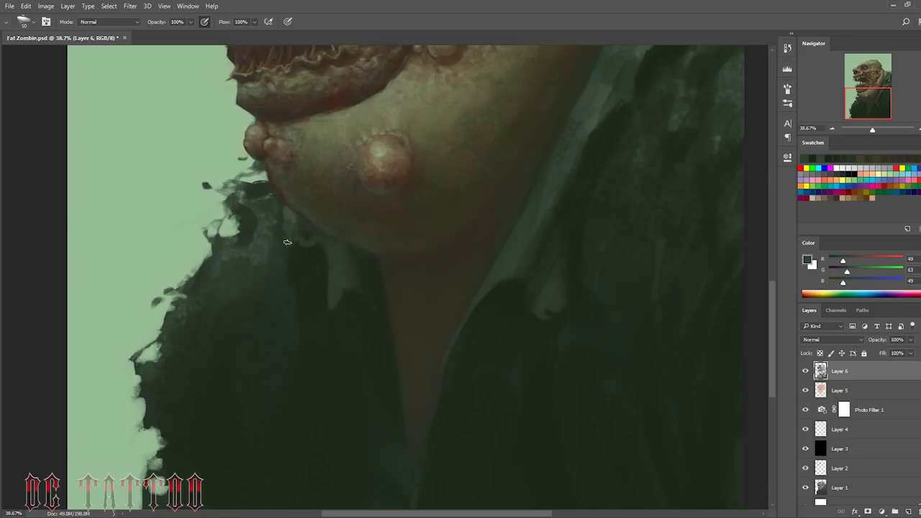
alt+click(287, 242)
drag(287, 243, 292, 223)
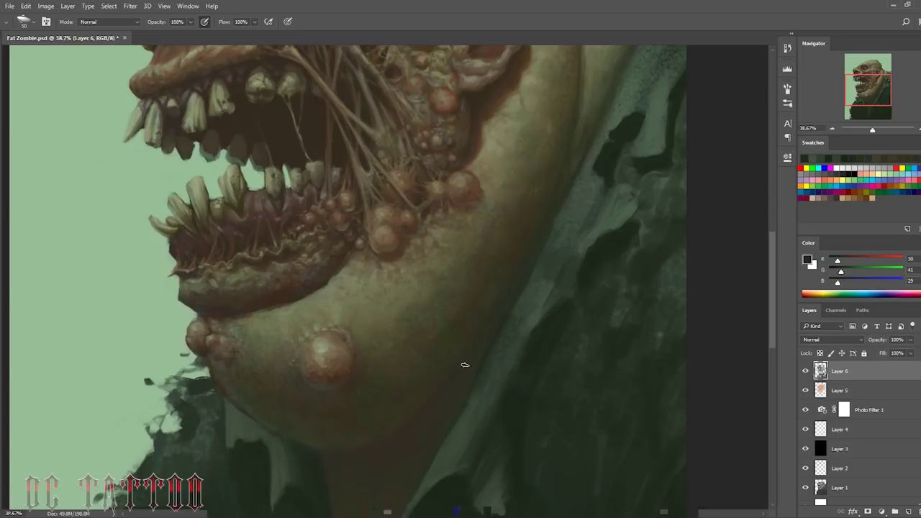
Step: Paint lighter green folds across the jacket with a very large brush
alt+click(425, 421)
key(bracketright)
key(bracketright)
key(bracketright)
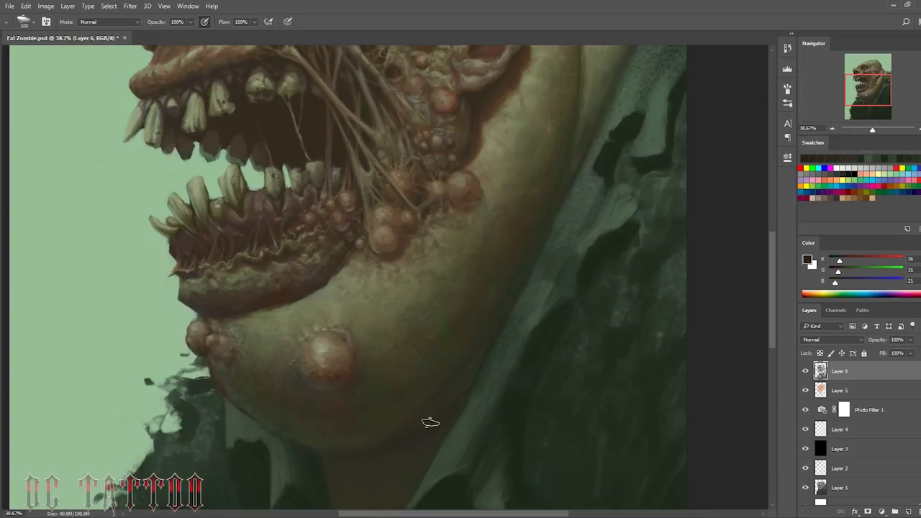
key(bracketright)
key(bracketright)
key(bracketright)
alt+click(442, 426)
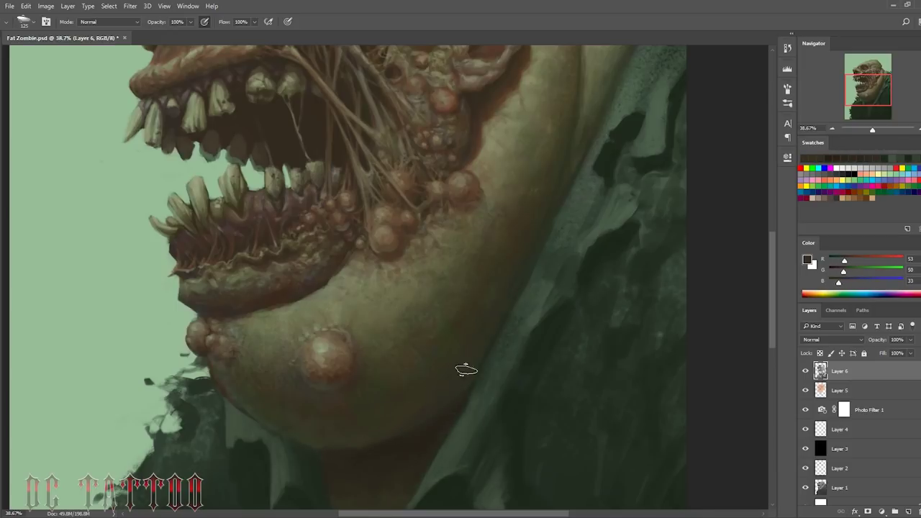
key(bracketright)
key(bracketright)
key(bracketright)
scroll(538, 244, down, 5)
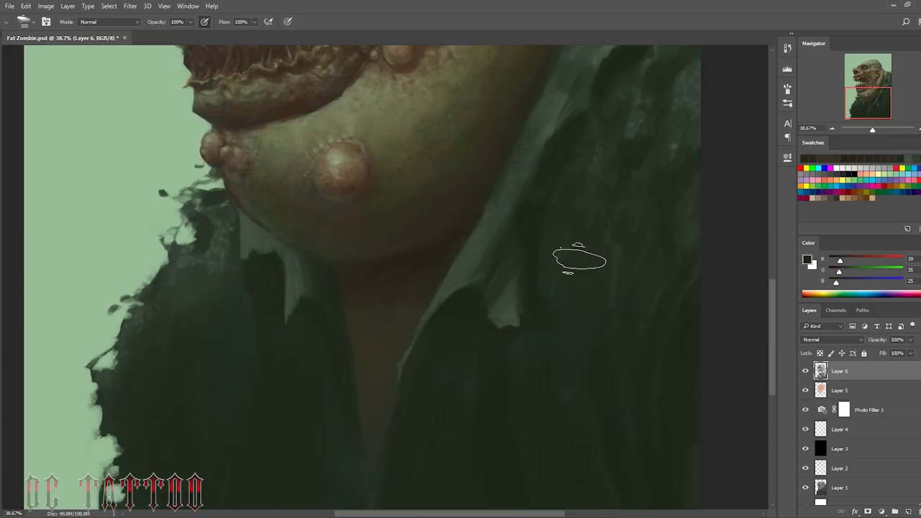
alt+click(304, 339)
key(bracketleft)
key(bracketleft)
key(bracketleft)
key(bracketright)
key(bracketright)
key(bracketright)
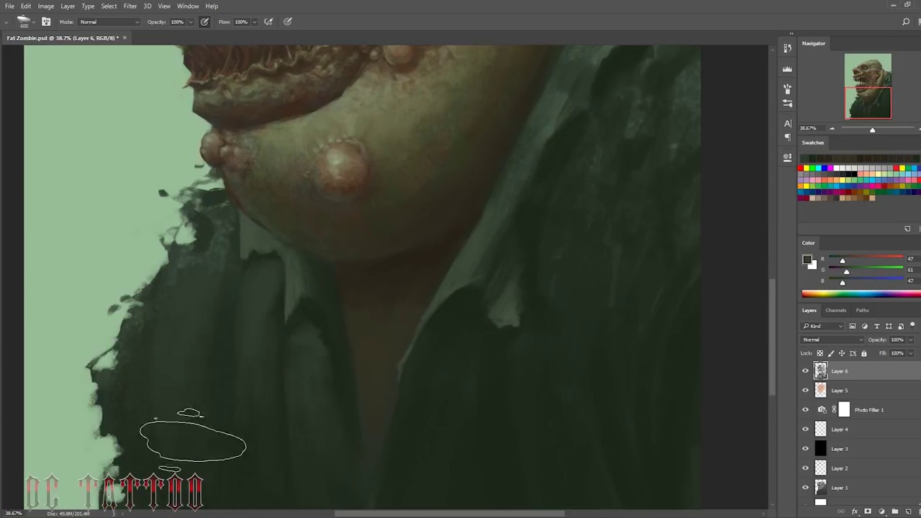
mouse_move(590, 158)
mouse_down()
mouse_move(554, 181)
mouse_move(535, 335)
mouse_up()
drag(640, 143, 644, 259)
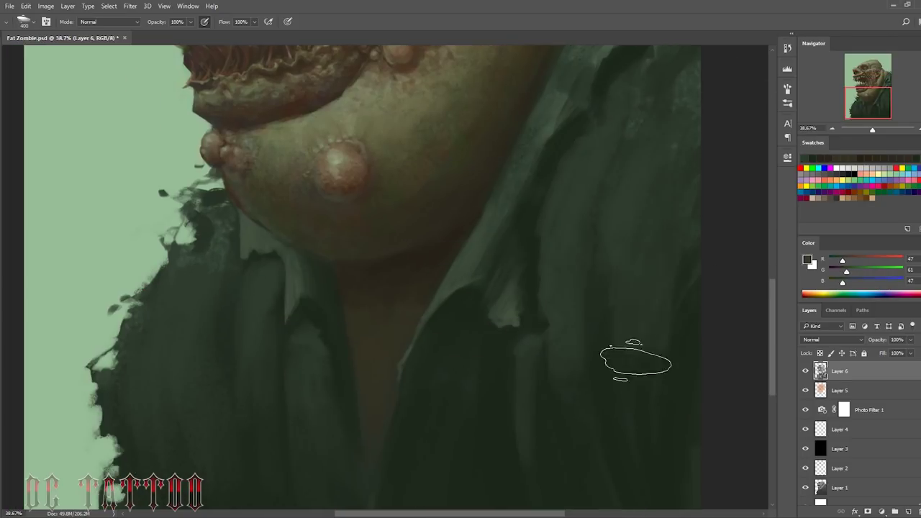
Step: Sample the darkest shirt green at brush size 500 and bring the face back into view
alt+click(450, 382)
key(bracketright)
scroll(309, 367, down, 5)
click(876, 78)
Step: Sample the pale green background, flip the canvas and zoom out to see the whole painting
drag(877, 78, 876, 67)
alt+click(314, 122)
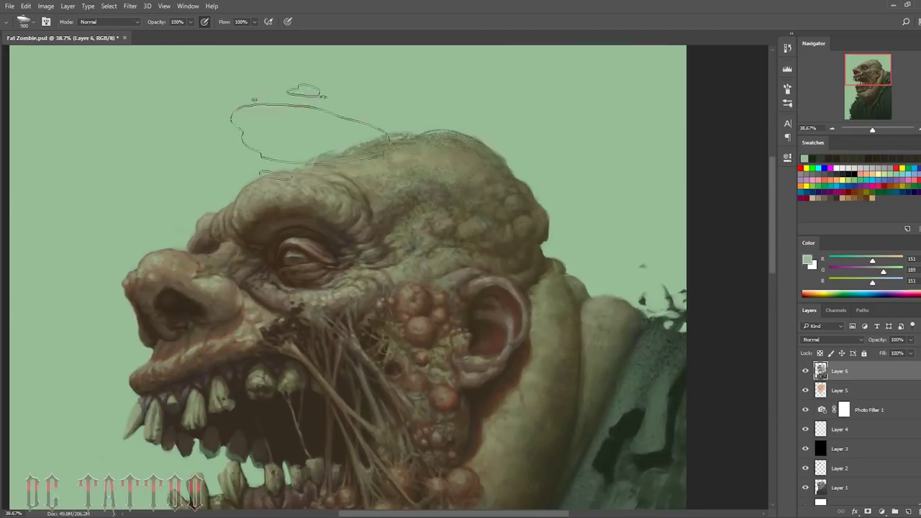
key(bracketleft)
key(bracketleft)
key(bracketleft)
scroll(437, 119, down, 5)
key(ctrl+shift+h)
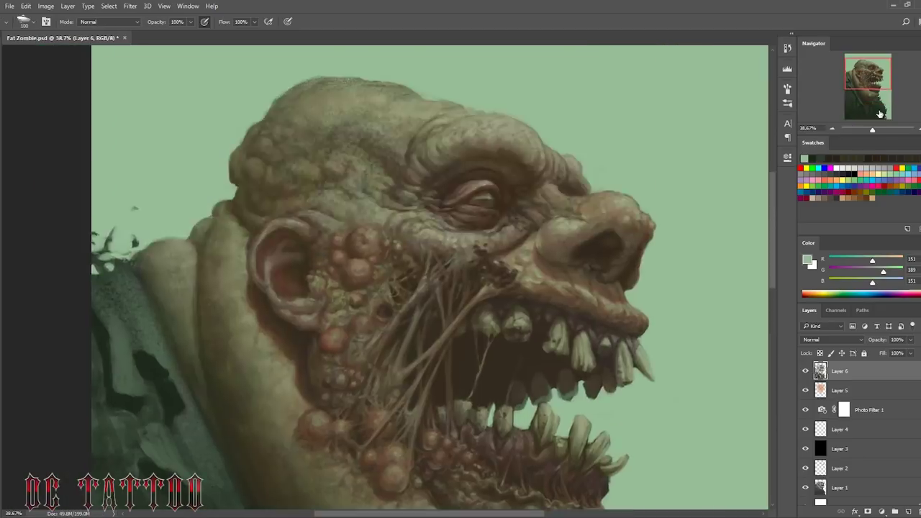
key(ctrl+0)
Step: Add a Curves adjustment and reshape its curve to brighten the image and boost contrast
click(881, 511)
click(892, 286)
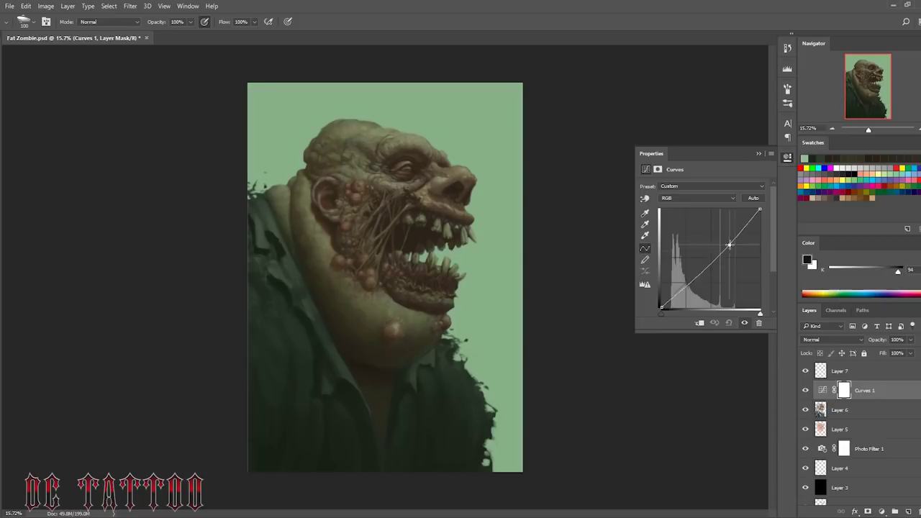
drag(668, 308, 676, 297)
mouse_move(726, 241)
mouse_down()
mouse_move(732, 234)
mouse_move(708, 266)
mouse_up()
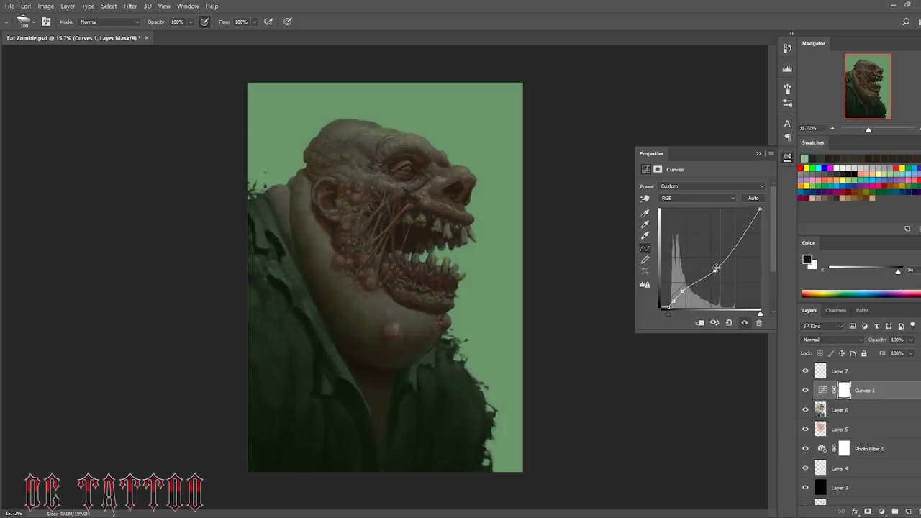
drag(760, 209, 744, 209)
drag(677, 296, 687, 279)
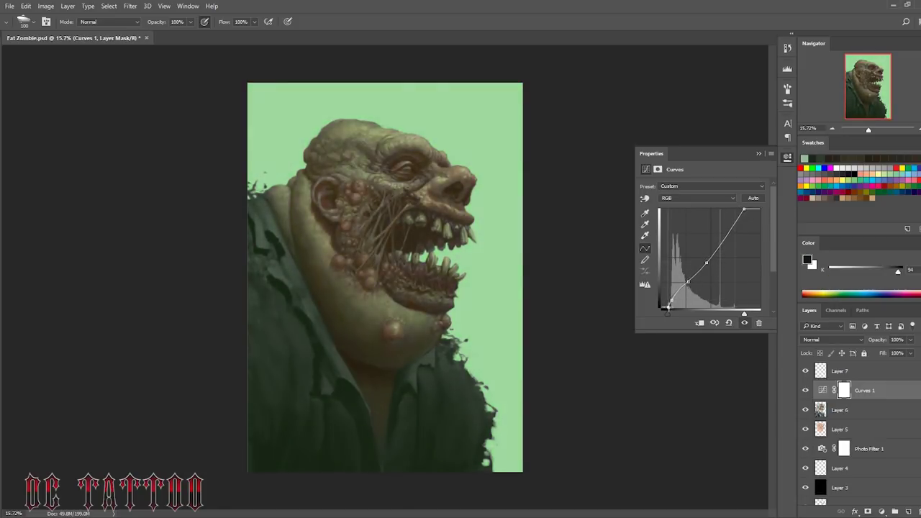
drag(881, 339, 896, 341)
Step: Nudge the Curves 1 midpoint to darken slightly and close the Properties panel
double_click(823, 390)
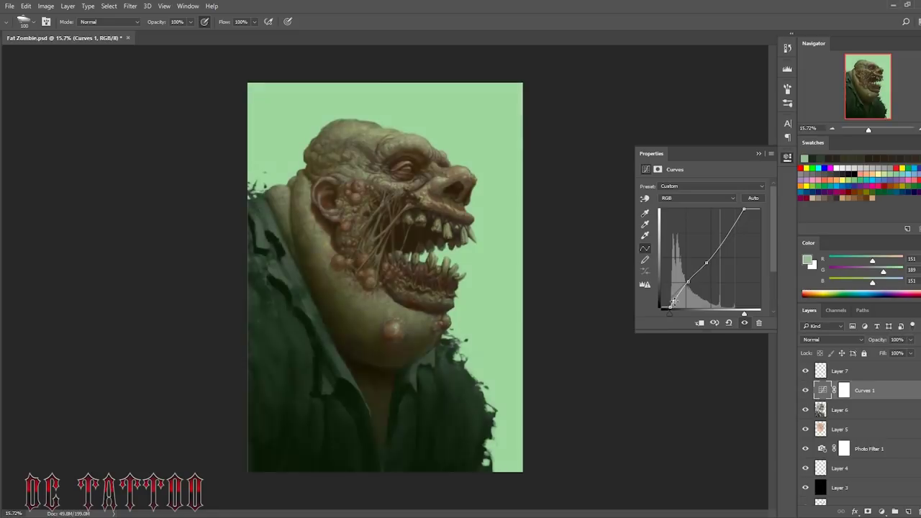
mouse_move(707, 266)
mouse_down()
mouse_move(706, 257)
mouse_move(708, 268)
mouse_up()
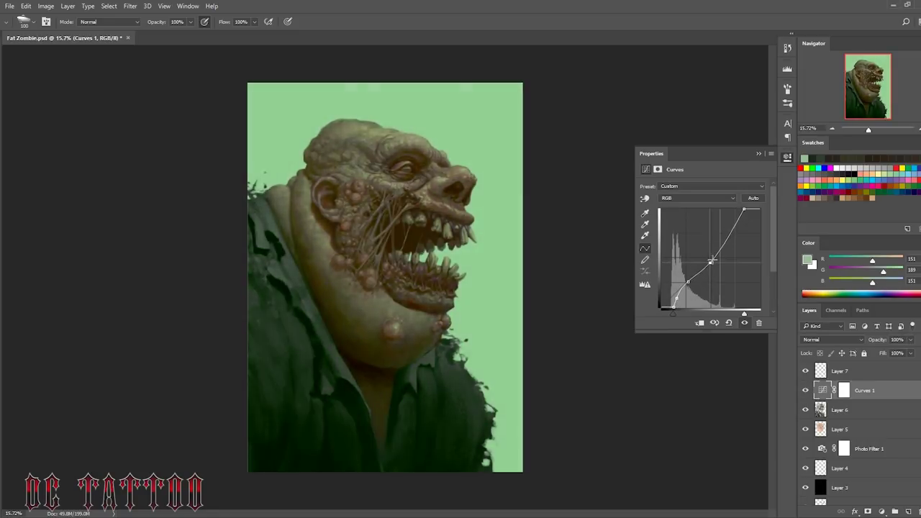
click(758, 153)
click(805, 390)
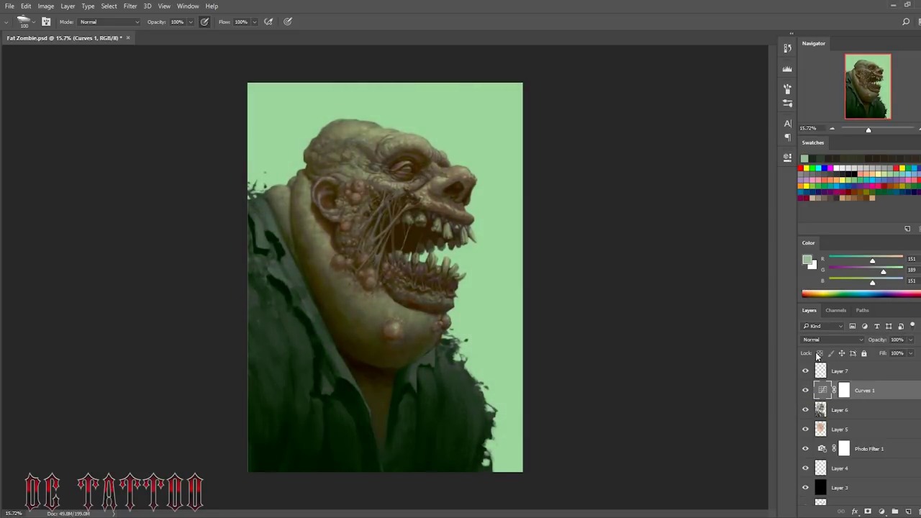
Step: On Layer 7, sketch and block in a near-black baseball cap above the head
click(839, 371)
alt+click(407, 270)
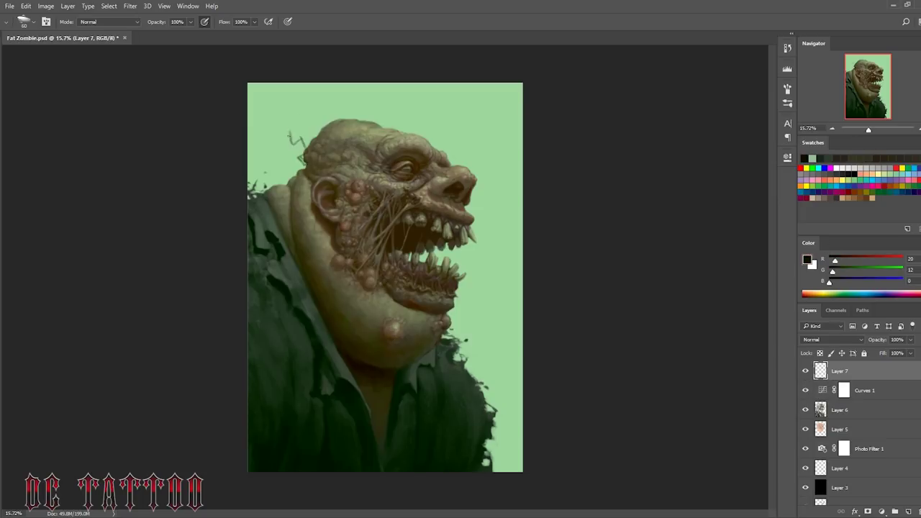
drag(297, 160, 375, 119)
drag(317, 154, 435, 93)
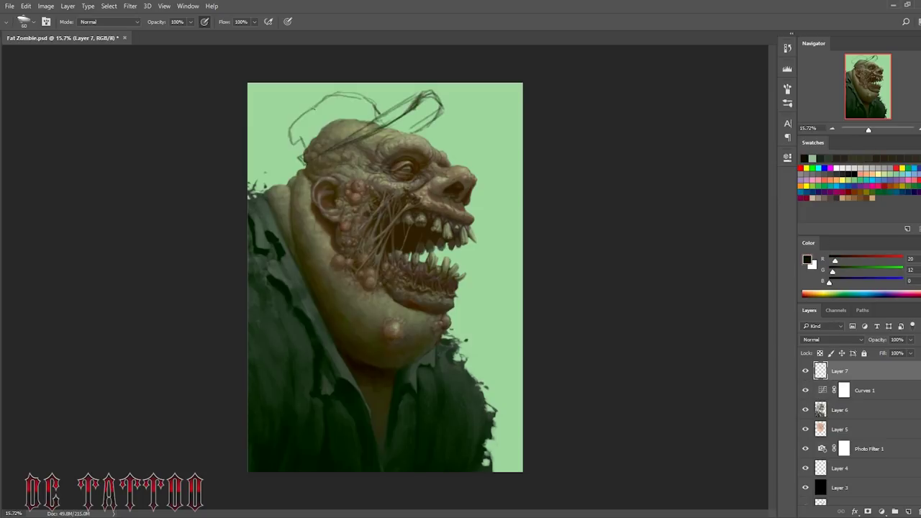
drag(291, 143, 374, 108)
key(bracketright)
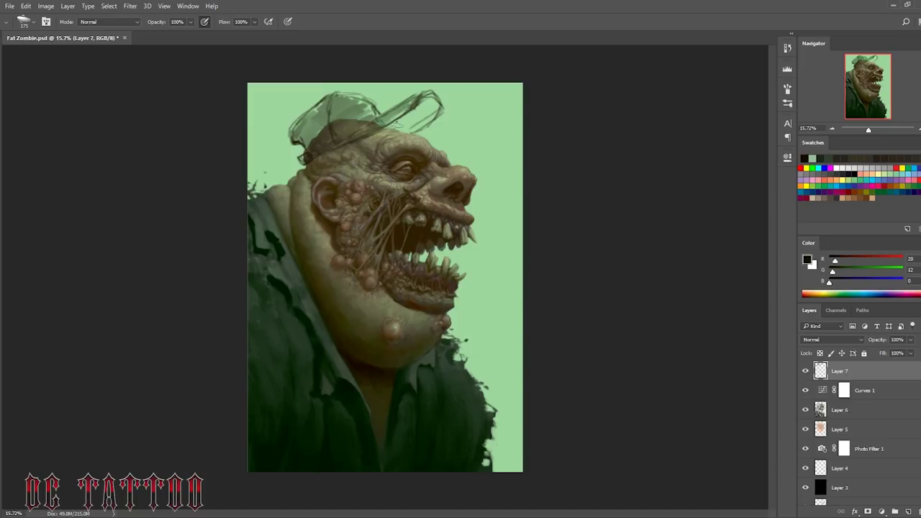
drag(316, 115, 413, 126)
Step: Paint the cap crown grey-green and add dark strokes along the bill
alt+click(352, 129)
mouse_move(341, 144)
mouse_down()
mouse_move(382, 123)
mouse_move(374, 104)
mouse_up()
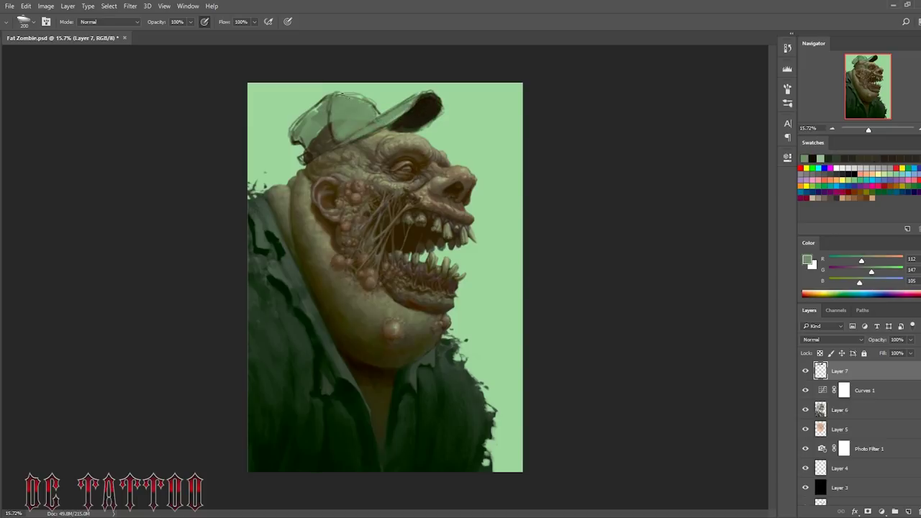
key(bracketleft)
key(bracketleft)
alt+click(329, 105)
mouse_move(302, 140)
mouse_down()
mouse_move(323, 146)
mouse_move(353, 105)
mouse_up()
drag(345, 140, 410, 111)
alt+click(360, 125)
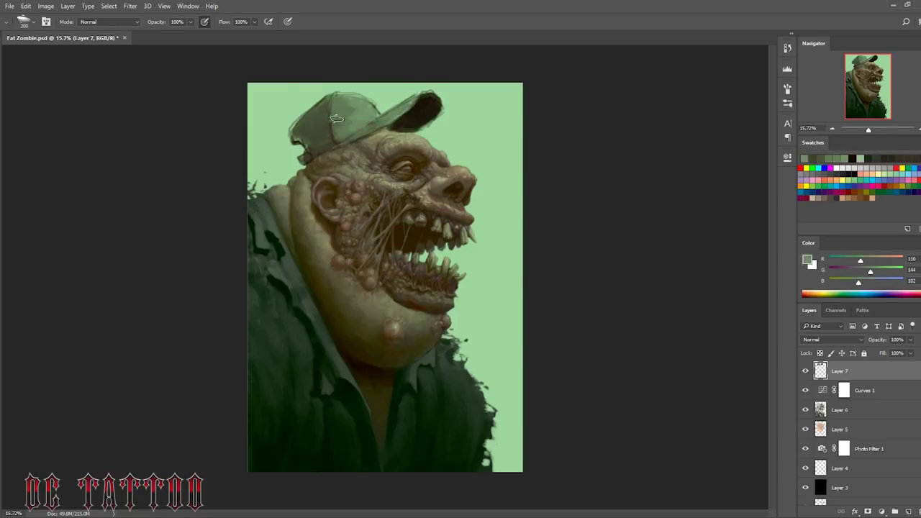
key(bracketleft)
key(bracketleft)
key(bracketleft)
alt+click(302, 144)
drag(295, 128, 302, 160)
Step: Clean up the cap's edge with background green and add a new empty layer above Layer 7
alt+click(378, 128)
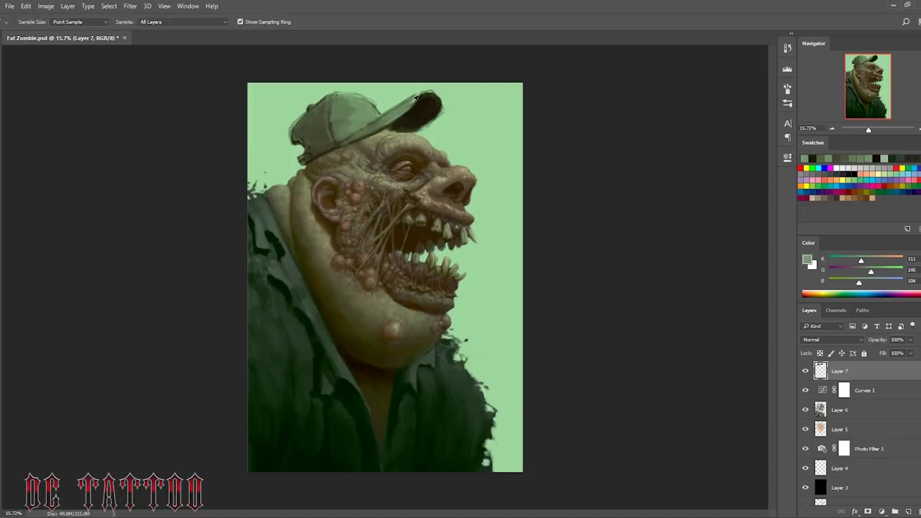
alt+click(440, 100)
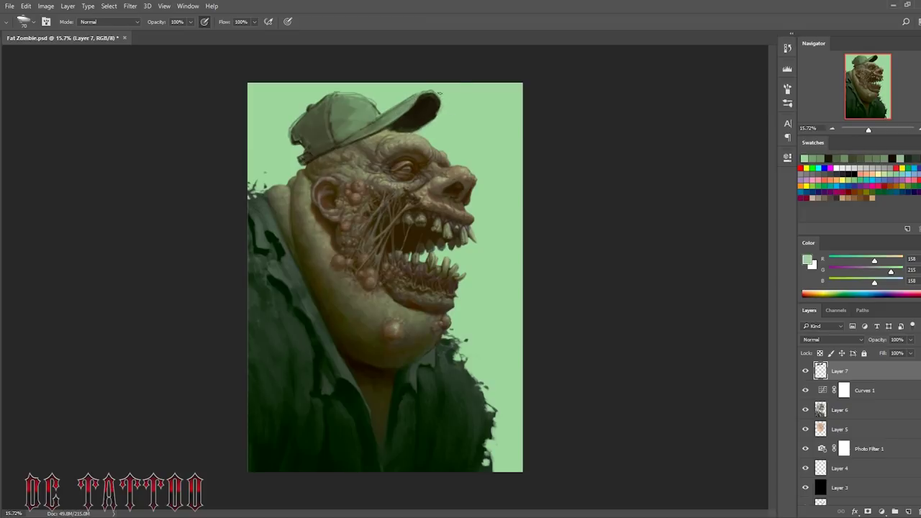
key(bracketright)
key(bracketright)
key(bracketright)
drag(370, 114, 386, 130)
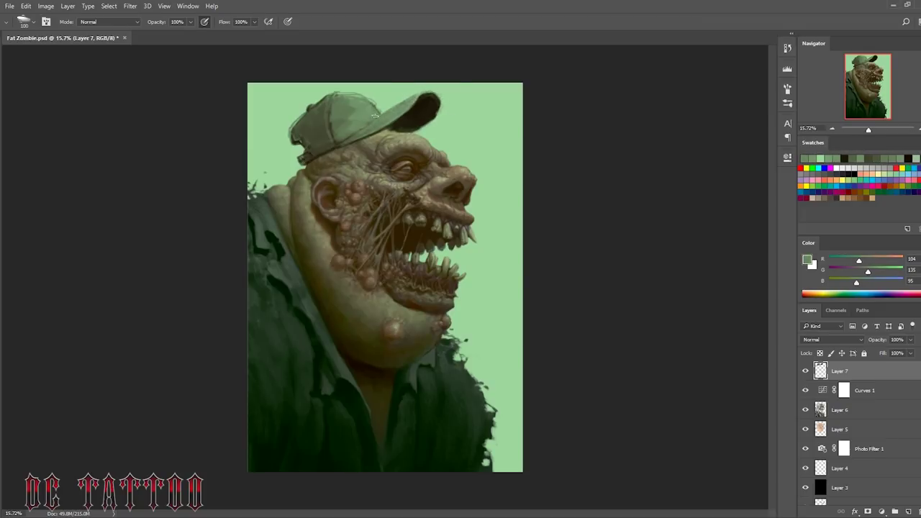
alt+click(374, 115)
key(bracketright)
key(bracketright)
key(bracketright)
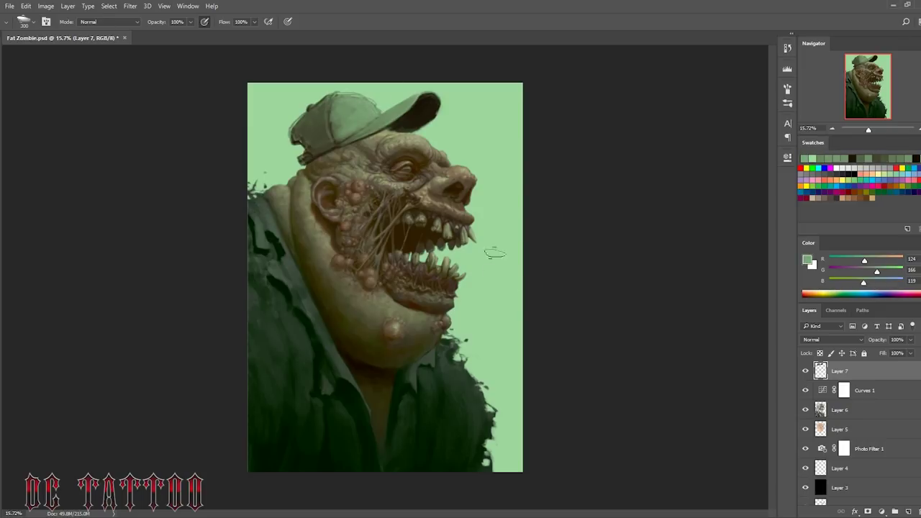
key(ctrl+shift+alt+n)
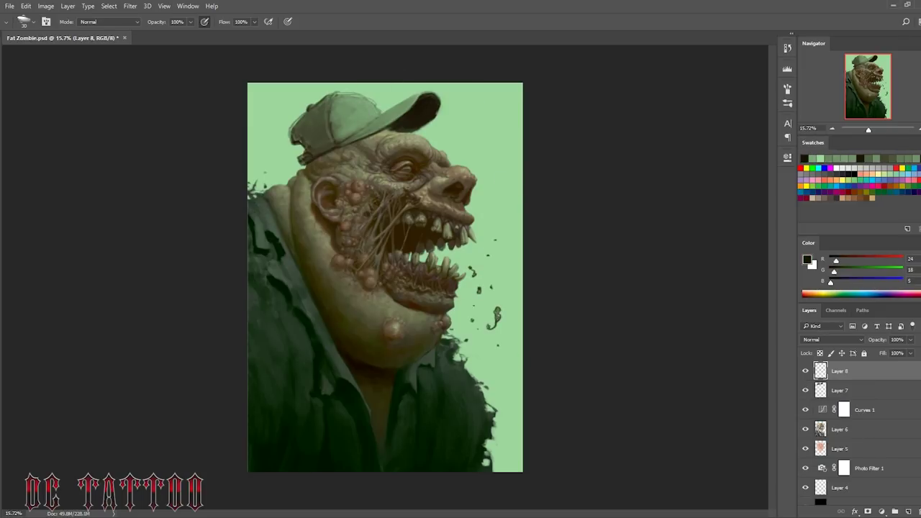
Step: Paint frayed, worn detail along the cap's edges with a 60 px brush, then add Layer 9
alt+click(316, 95)
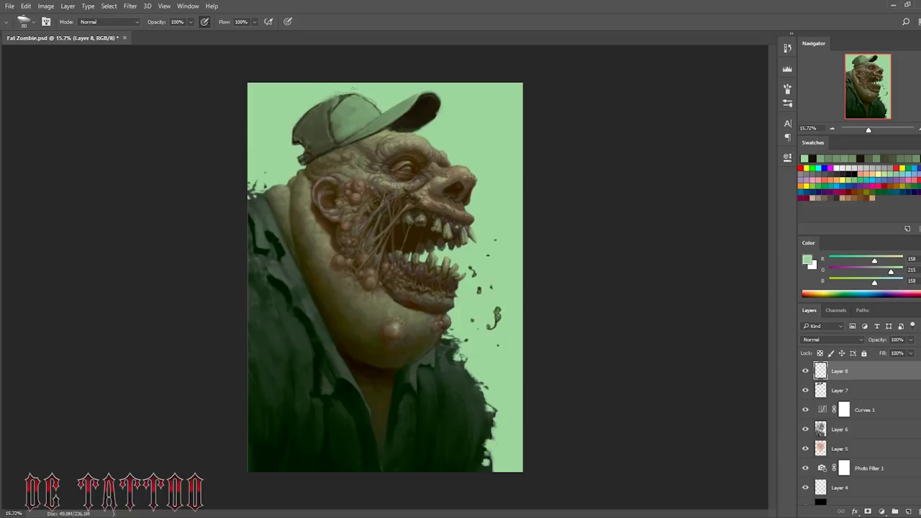
alt+click(347, 95)
key(bracketleft)
key(bracketleft)
mouse_move(320, 133)
mouse_down()
mouse_move(301, 124)
mouse_move(301, 147)
mouse_up()
alt+click(295, 143)
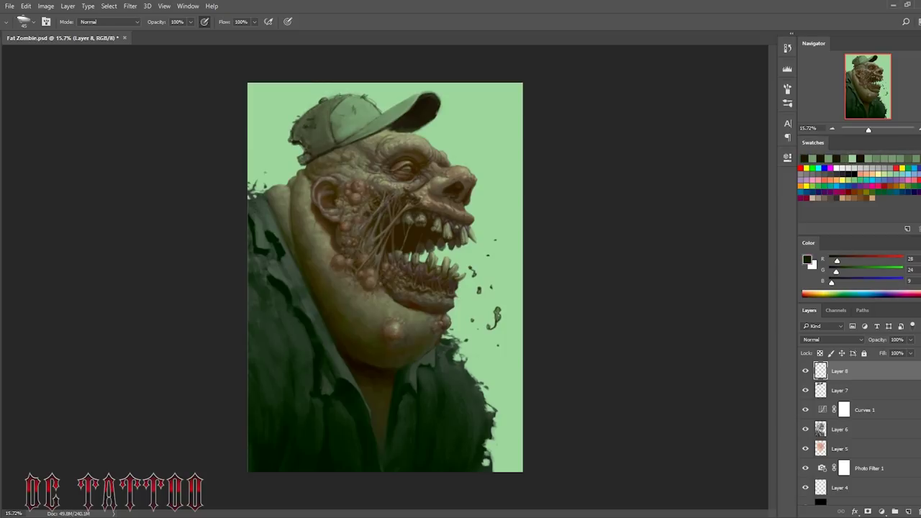
alt+click(430, 115)
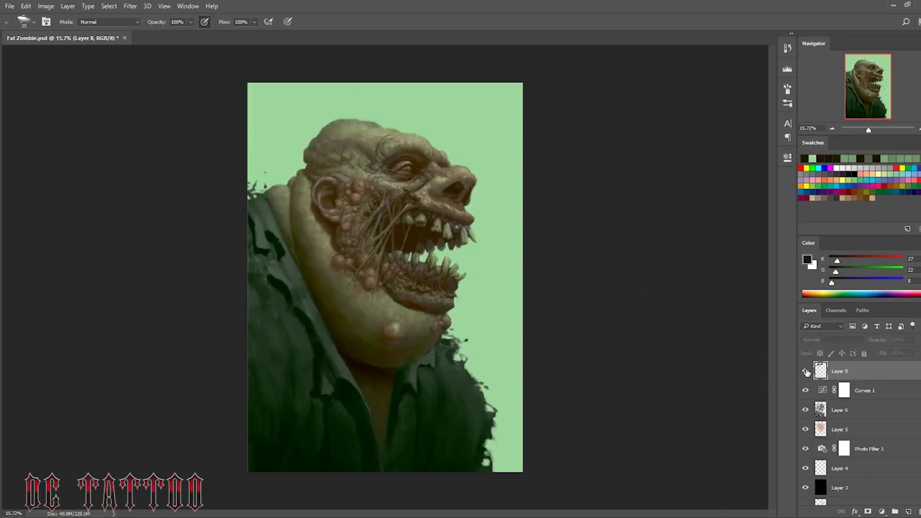
key(ctrl+shift+n)
key(Return)
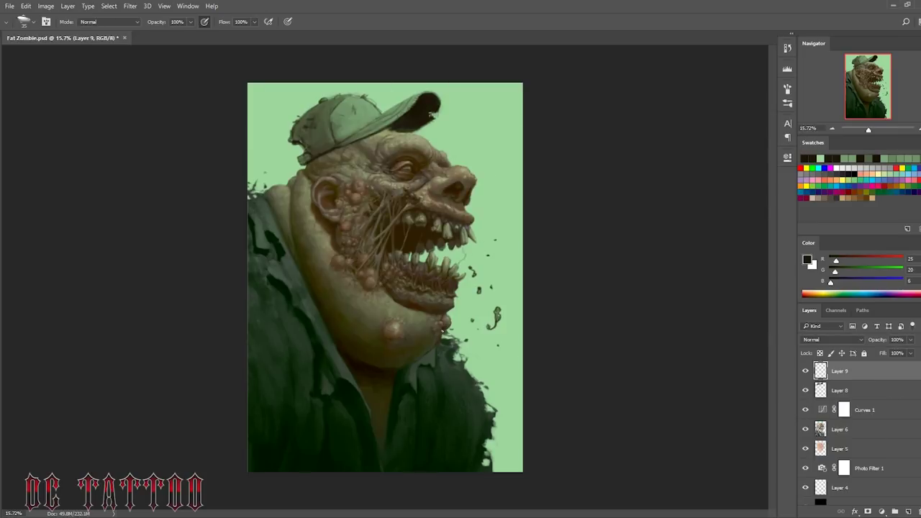
Step: Flip the canvas to check it, then darken the cap brim's underside with near-black
key(h)
alt+click(468, 160)
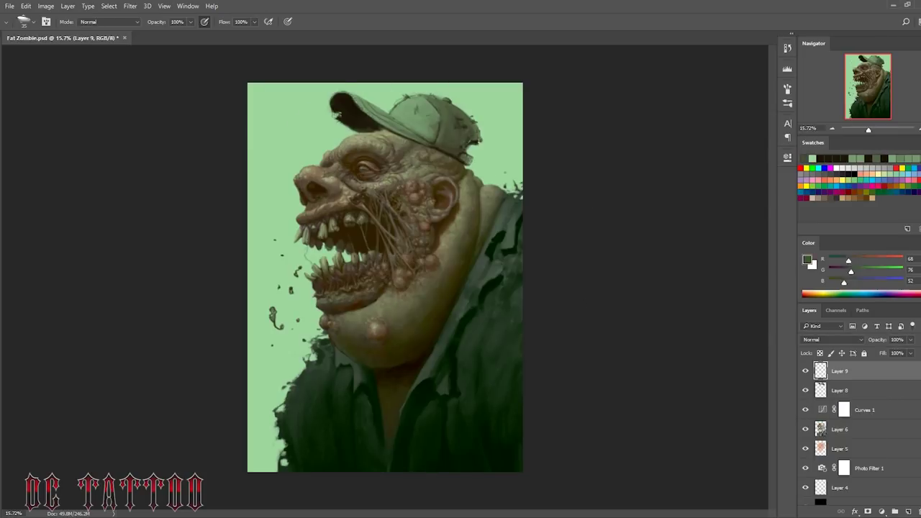
alt+click(479, 139)
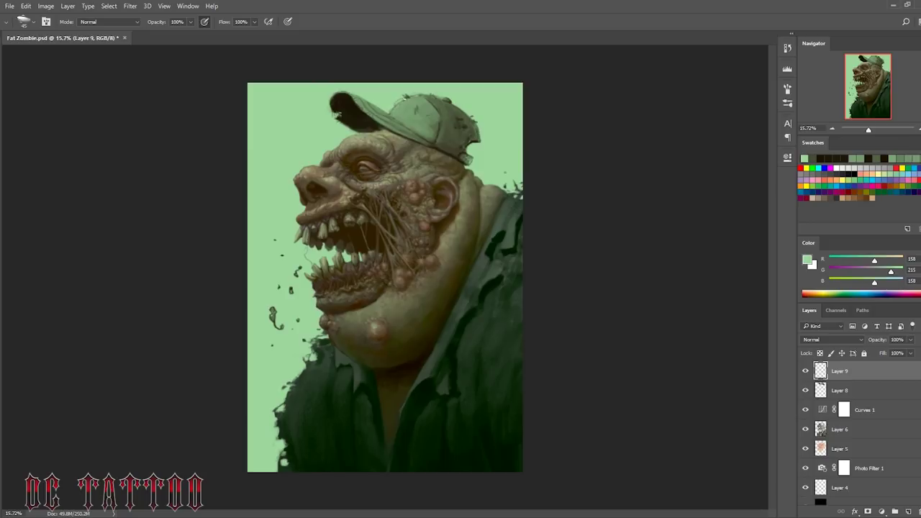
alt+click(458, 150)
scroll(356, 124, up, 5)
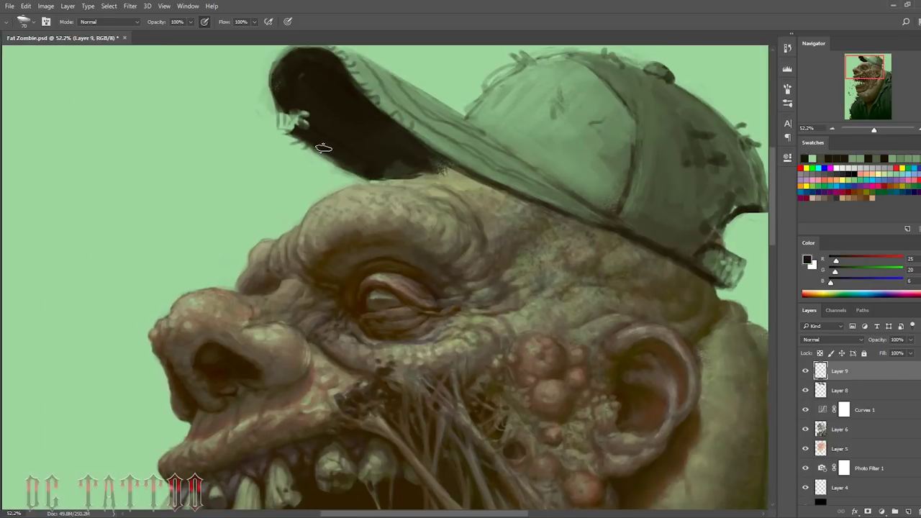
drag(319, 144, 448, 165)
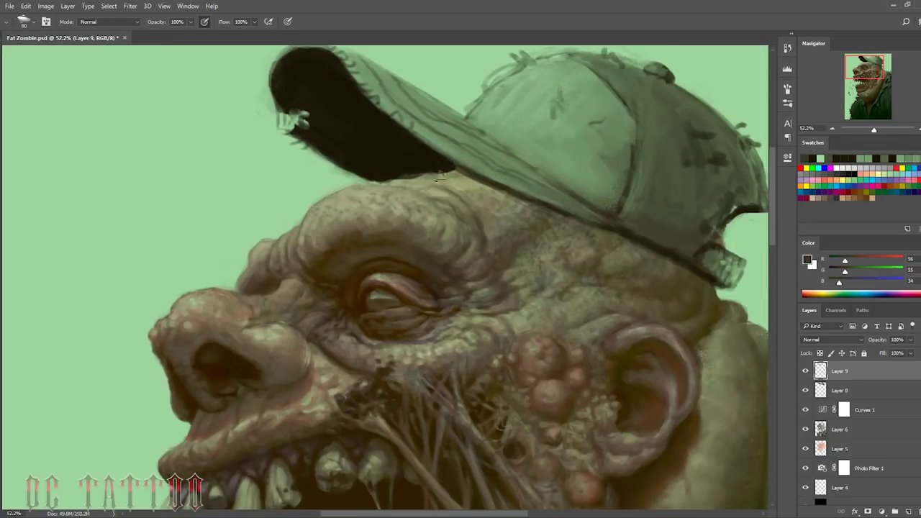
Step: Paint dark olive and brown strokes along the brim underside with a 60 px brush
alt+click(422, 167)
alt+click(422, 169)
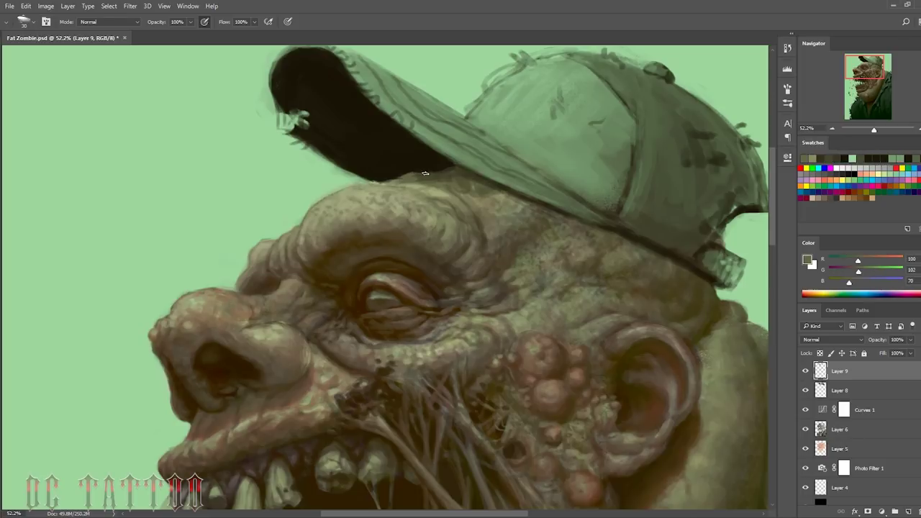
alt+click(402, 178)
drag(404, 181, 461, 171)
alt+click(462, 175)
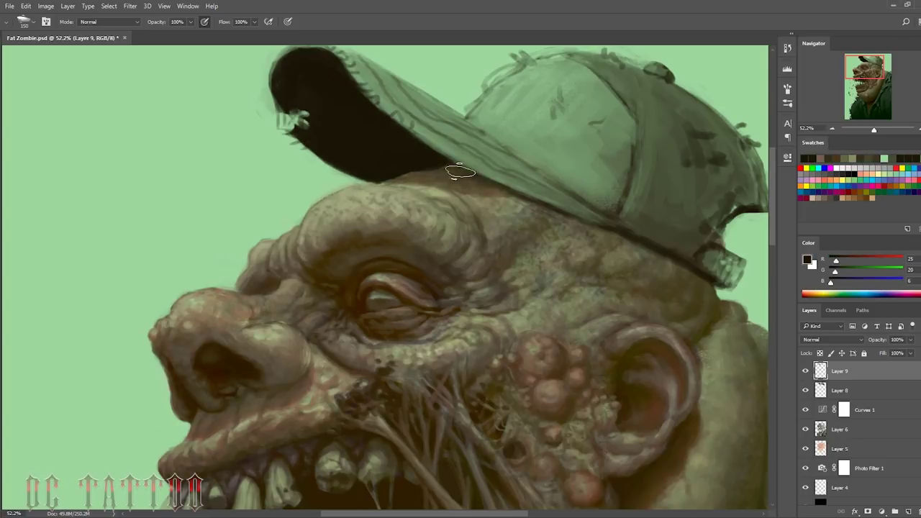
alt+click(512, 202)
key(bracketleft)
drag(539, 213, 590, 230)
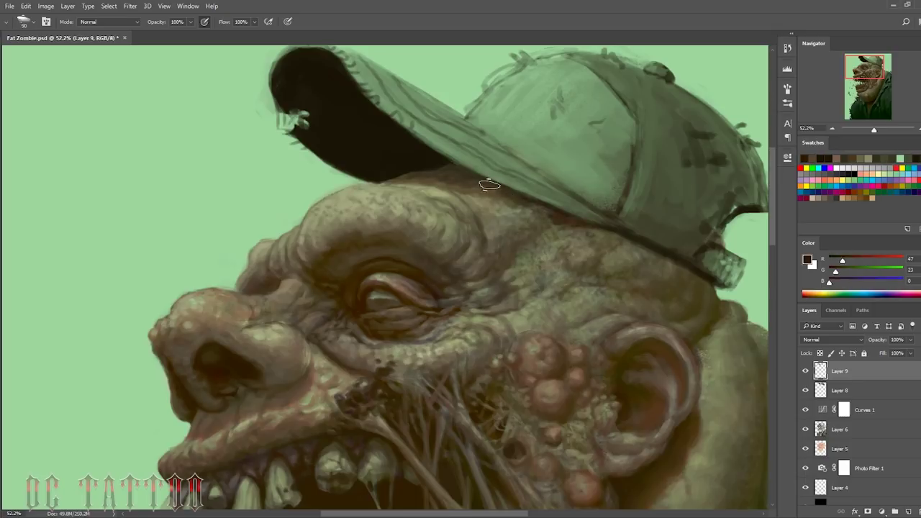
mouse_move(438, 173)
mouse_down()
mouse_move(487, 185)
mouse_move(561, 230)
mouse_up()
Step: Brush deeper brown shadow tones into the brim's underside at 125 px
alt+click(647, 241)
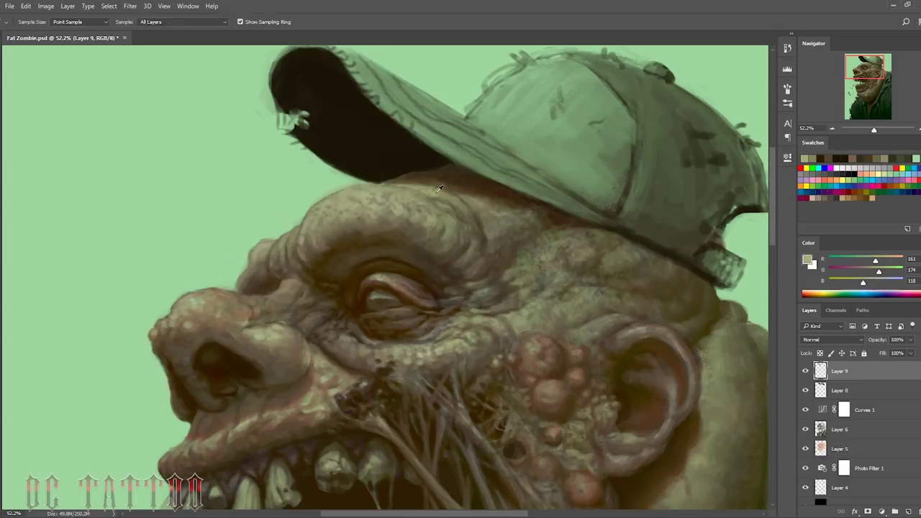
key(bracketleft)
key(bracketleft)
key(bracketleft)
alt+click(406, 174)
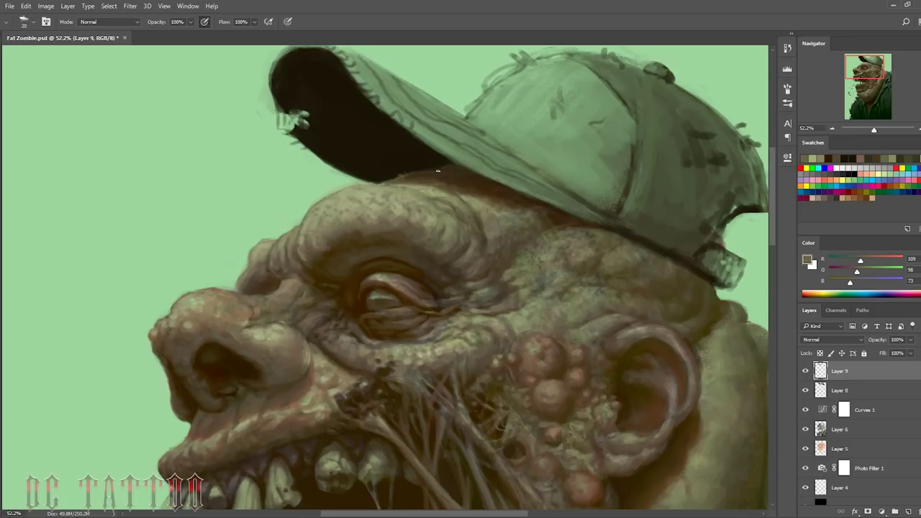
alt+click(437, 170)
key(bracketright)
key(bracketright)
key(bracketright)
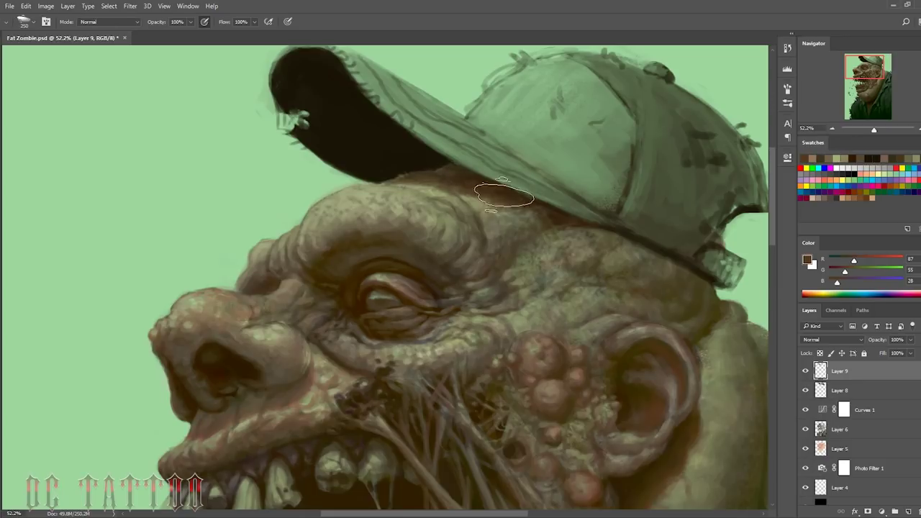
key(bracketleft)
key(bracketleft)
key(bracketleft)
alt+click(604, 234)
alt+click(694, 273)
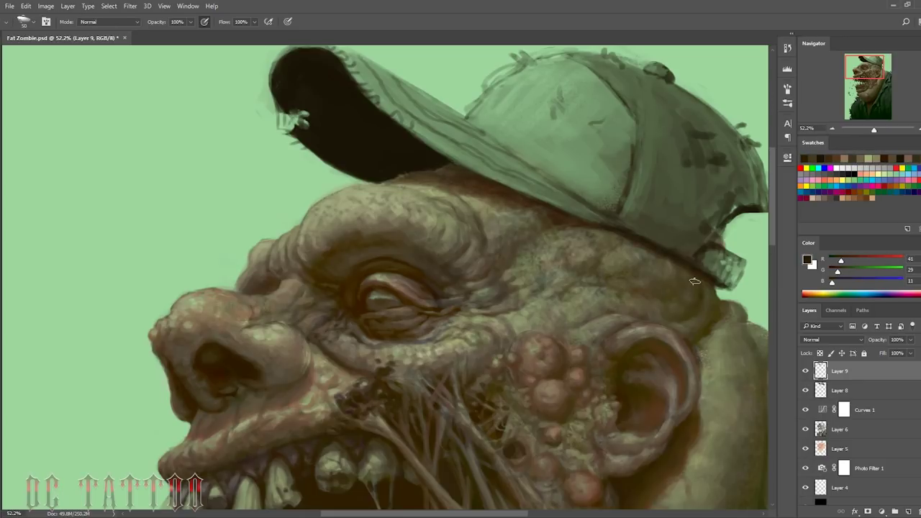
drag(676, 278, 611, 206)
drag(310, 93, 379, 164)
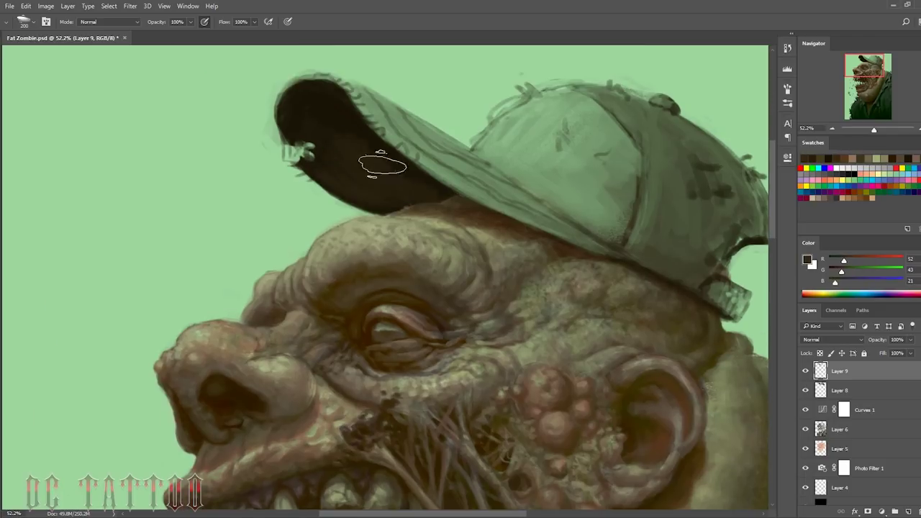
Step: Darken the brim's lower edge with sampled dark browns, then pick the pale green background colour
alt+click(451, 195)
key(bracketright)
key(bracketright)
key(bracketright)
alt+click(316, 108)
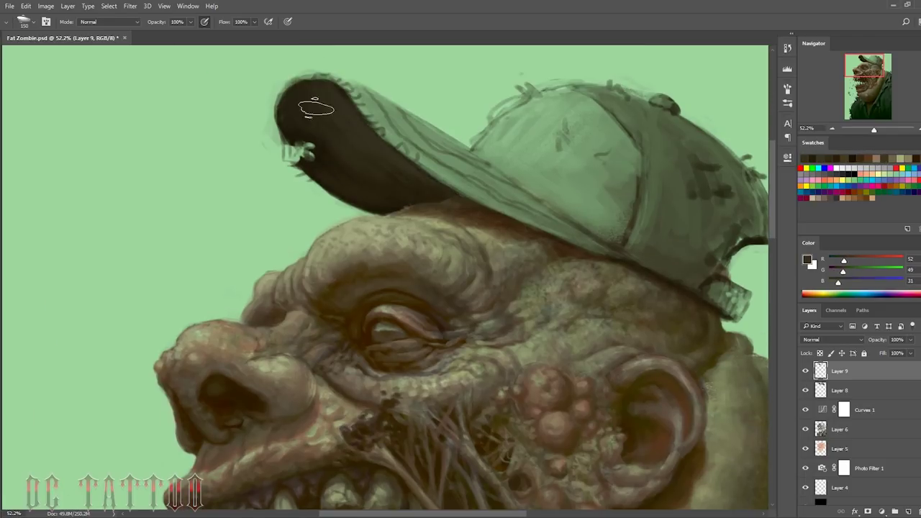
key(bracketleft)
alt+click(310, 154)
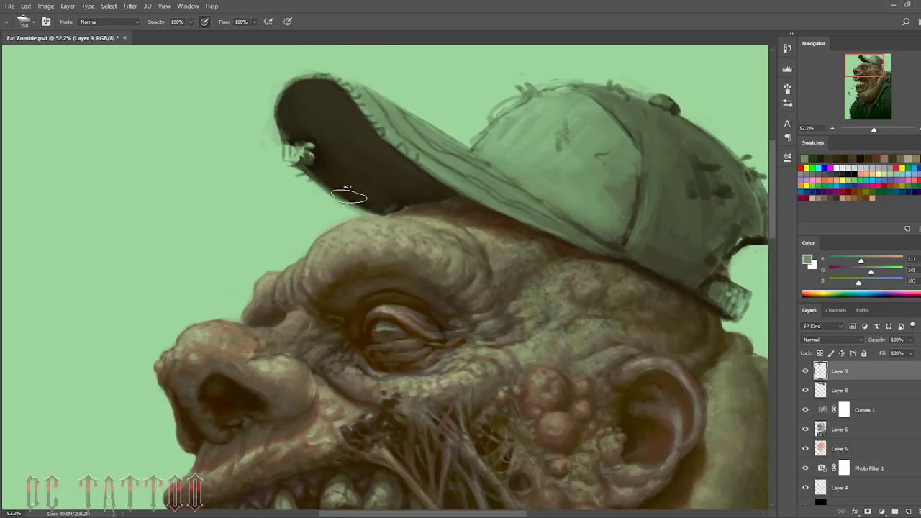
alt+click(317, 118)
key(bracketleft)
alt+click(331, 59)
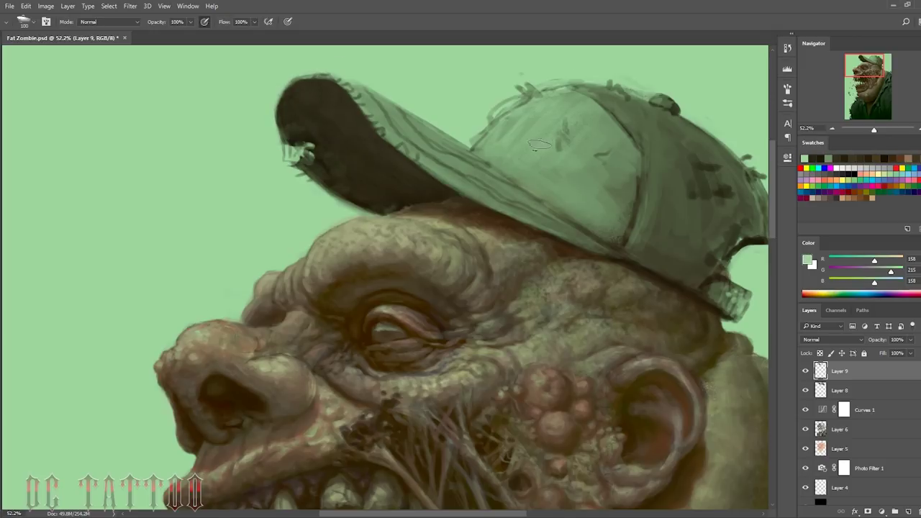
Step: Frame the whole cap and create new Layer 10 above Layer 9
drag(540, 144, 490, 138)
key(ctrl+shift+alt+n)
click(830, 338)
Step: On the Color Dodge layer, paint the cap crown and brim red
click(827, 435)
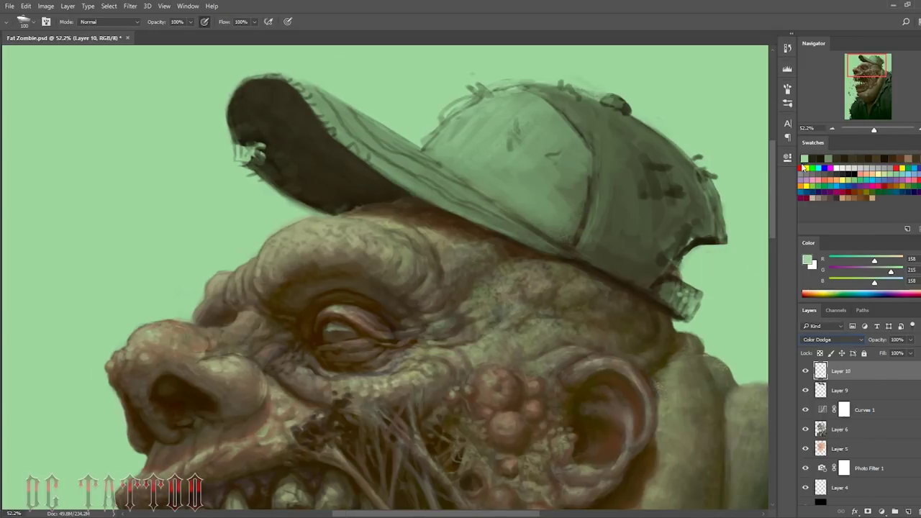
click(804, 168)
drag(432, 158, 518, 129)
mouse_move(446, 180)
mouse_down()
mouse_move(618, 108)
mouse_move(691, 180)
mouse_move(696, 222)
mouse_move(677, 309)
mouse_move(403, 166)
mouse_move(302, 87)
mouse_up()
key(bracketright)
key(bracketleft)
mouse_move(431, 154)
mouse_down()
mouse_move(245, 87)
mouse_move(309, 194)
mouse_up()
key(bracketright)
key(bracketright)
key(bracketright)
drag(402, 194, 317, 187)
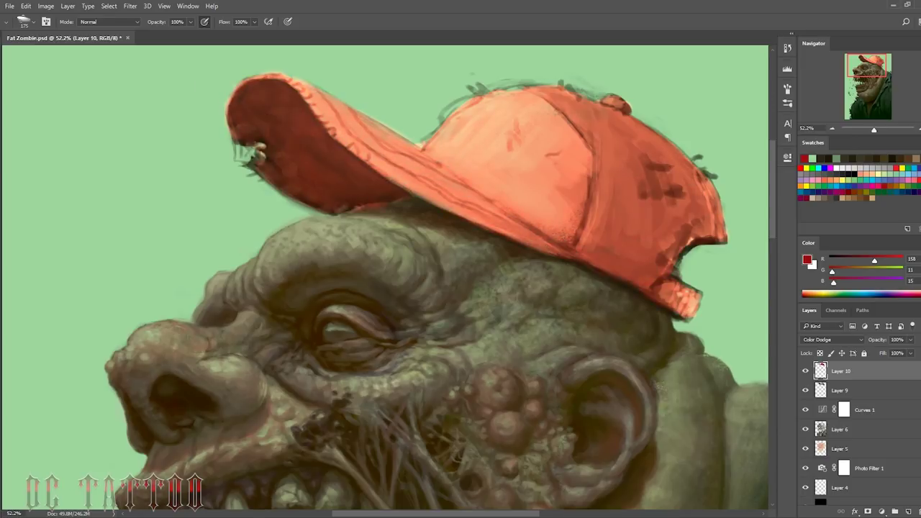
Step: Switch Layer 10 to Color at about 39% opacity and shift the cap's hue to tan-brown
key(e)
right_click(354, 150)
key(Escape)
click(830, 339)
click(835, 474)
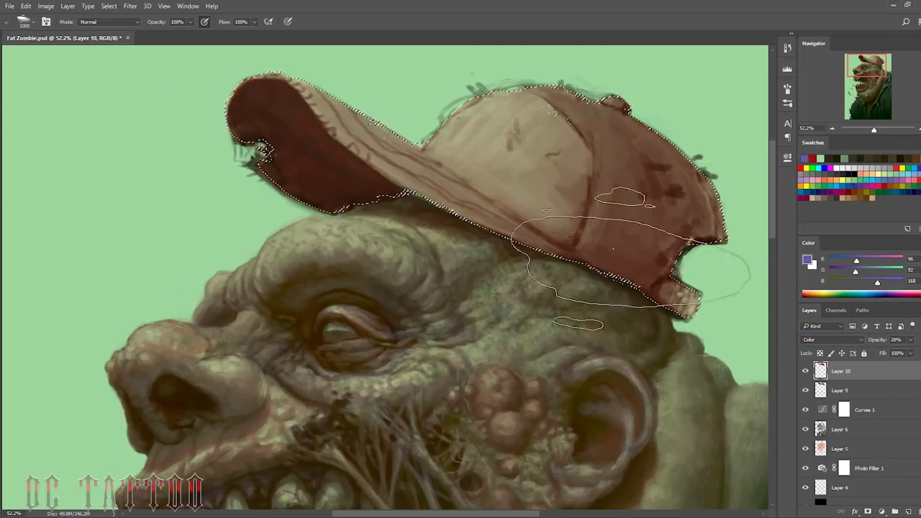
drag(726, 291, 630, 287)
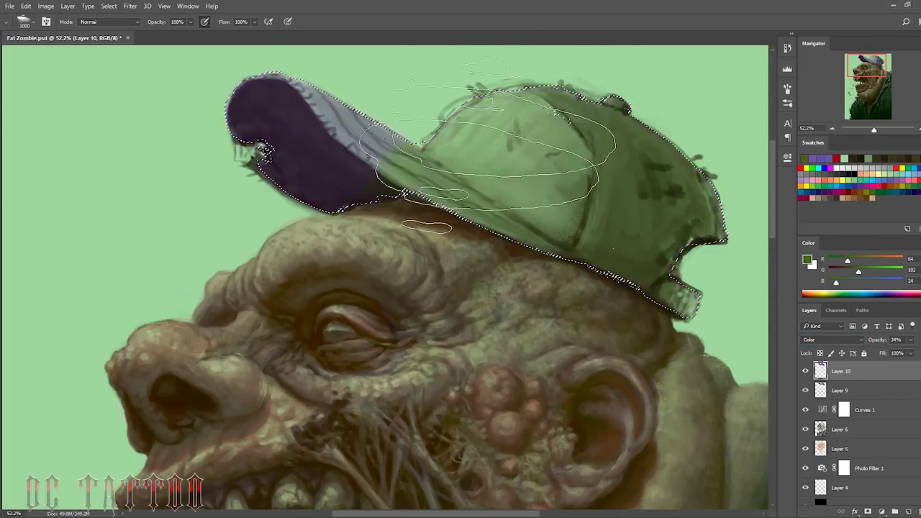
click(633, 288)
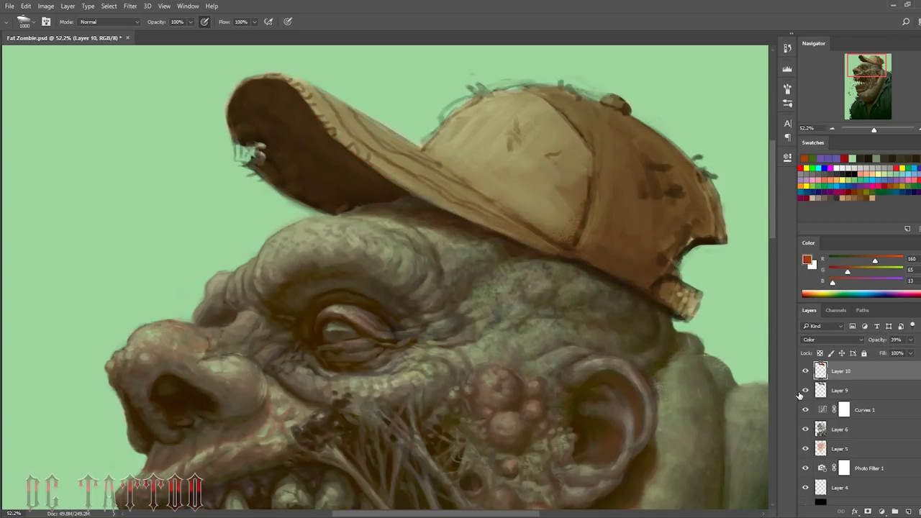
drag(873, 130, 868, 132)
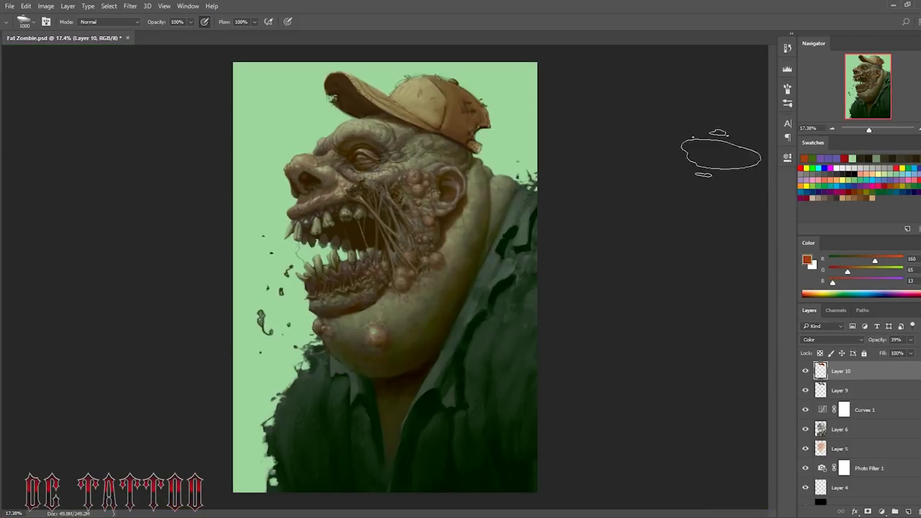
Step: Compare cap colours by toggling Layer 10, then soften the cap's upper-left edge with background green
click(806, 370)
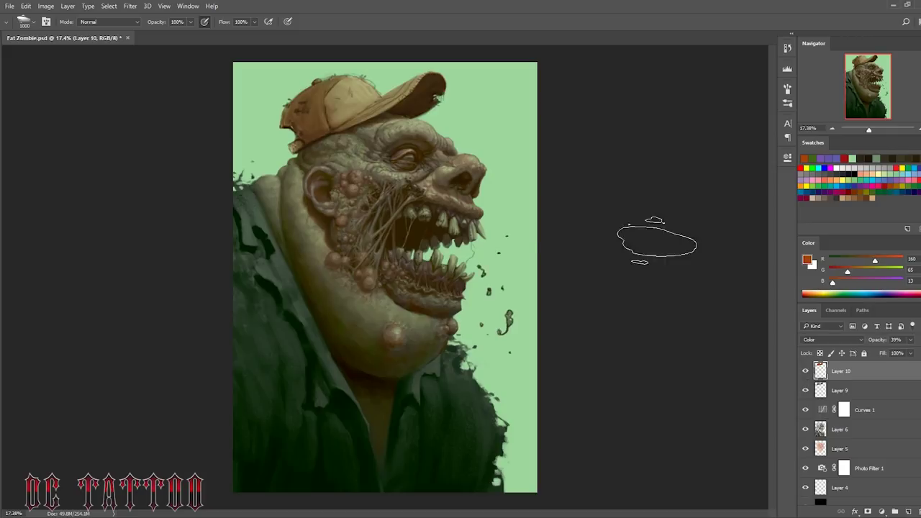
scroll(389, 216, up, 3)
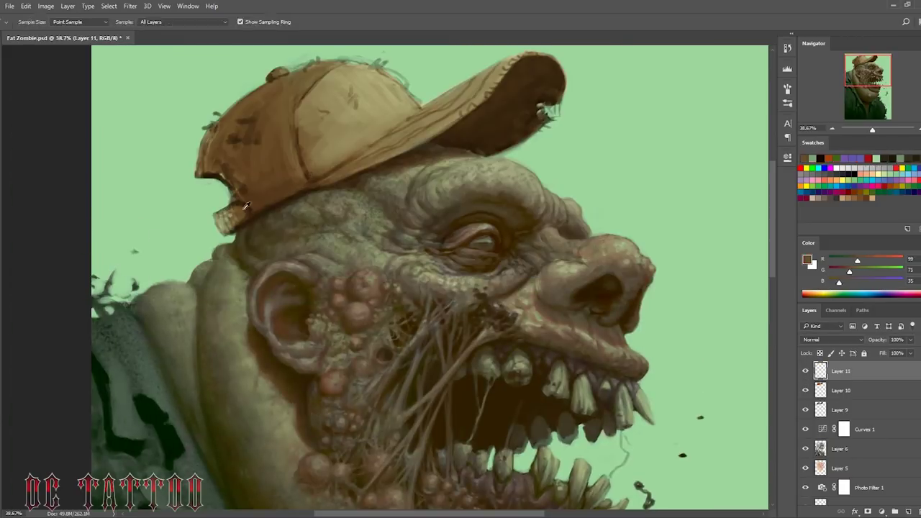
alt+click(206, 174)
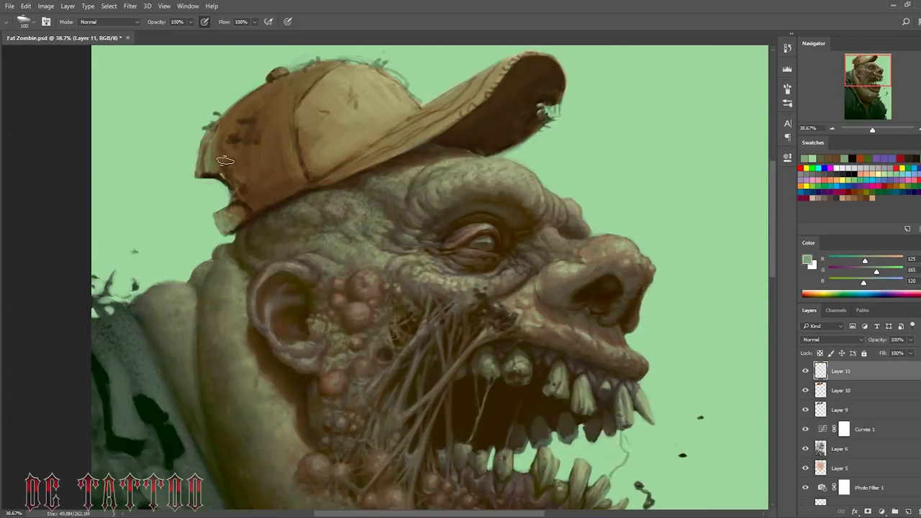
key(bracketright)
key(bracketright)
drag(225, 160, 230, 126)
Step: Tidy the cap's edges using sampled background green and cap browns with a smaller brush
alt+click(259, 75)
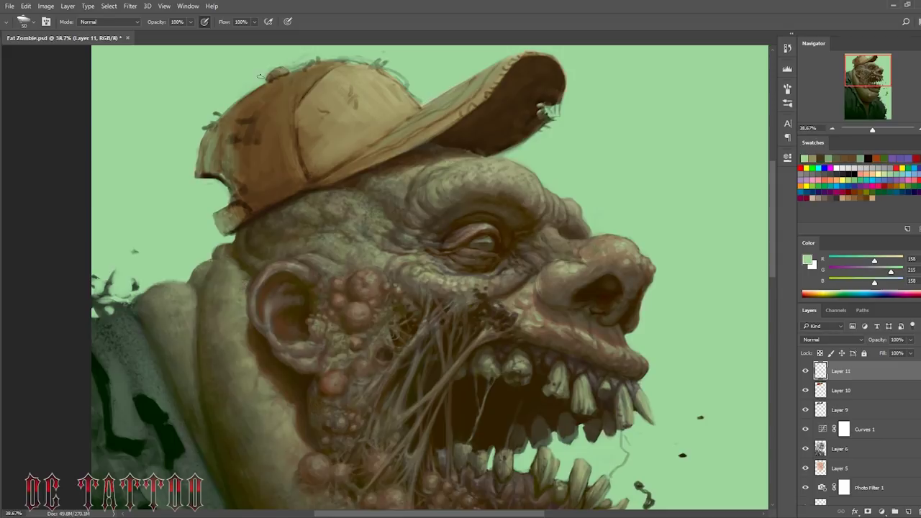
alt+click(216, 169)
key(bracketleft)
key(bracketleft)
key(bracketleft)
alt+click(248, 208)
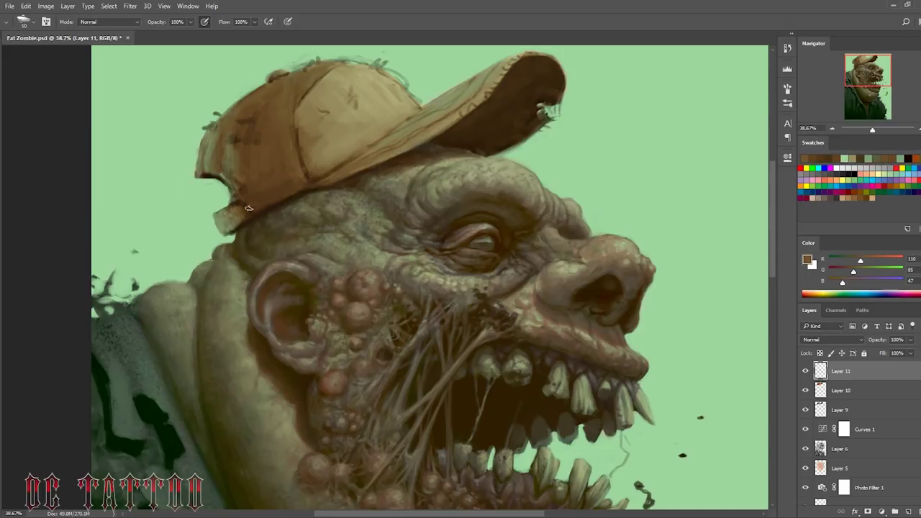
alt+click(204, 119)
drag(216, 113, 194, 182)
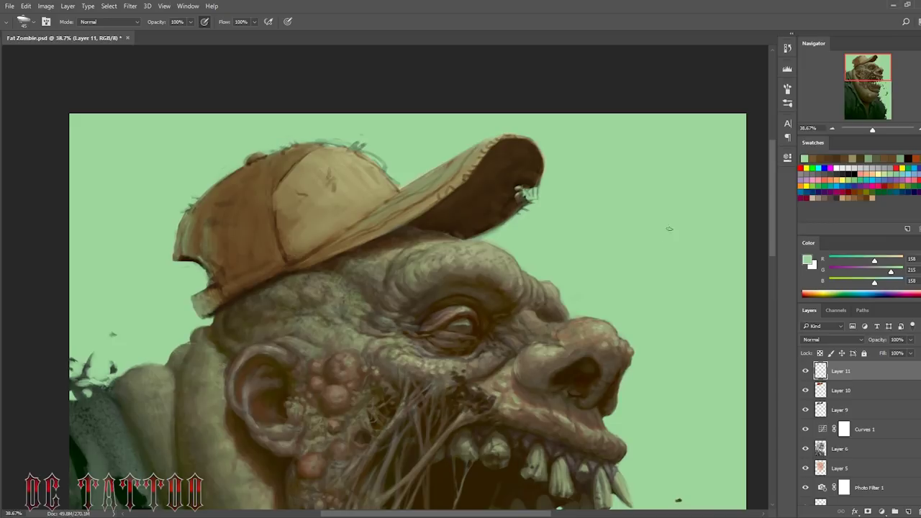
alt+click(517, 147)
key(bracketleft)
drag(518, 107, 532, 33)
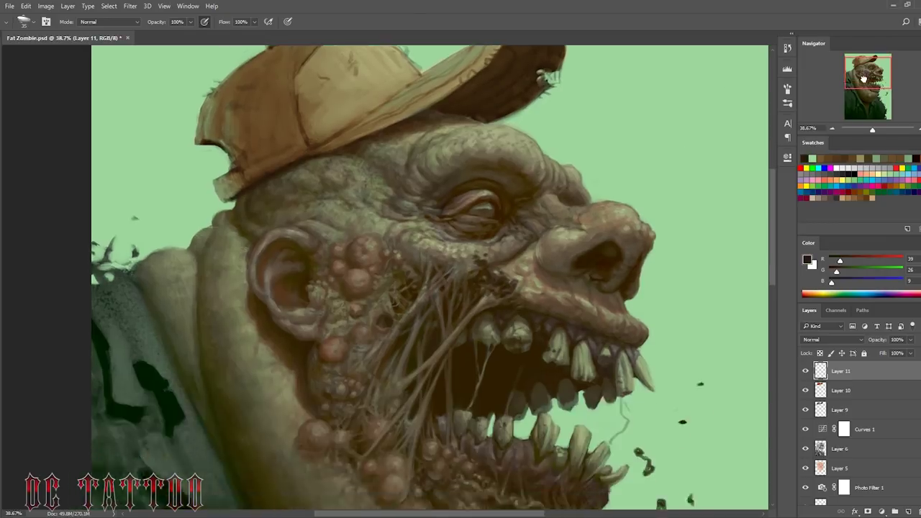
Step: Sample near-black, brown and dark green tones around the shirt with a shrinking brush
scroll(379, 394, down, 3)
alt+click(379, 393)
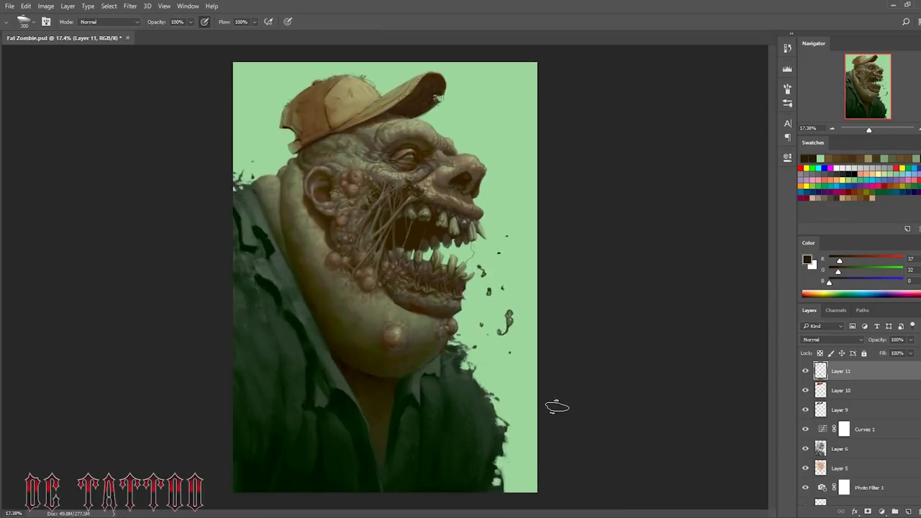
key(bracketleft)
key(bracketleft)
key(bracketleft)
alt+click(380, 362)
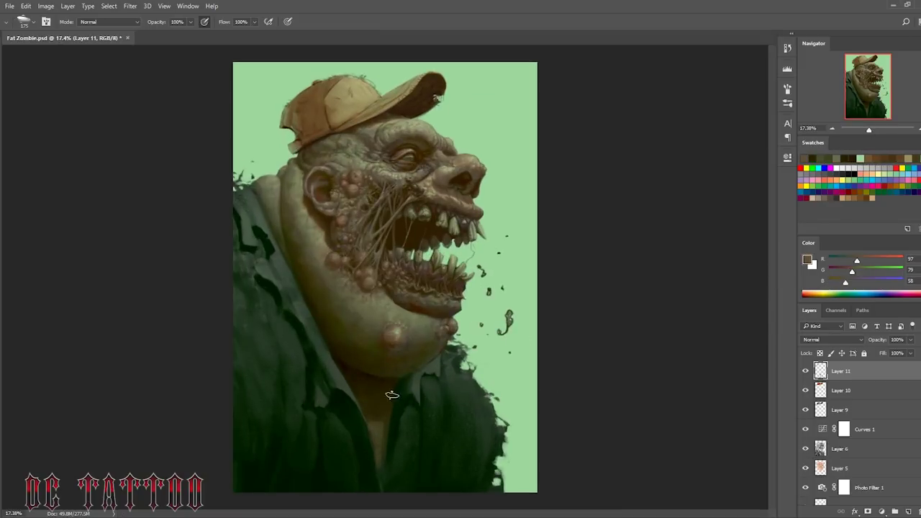
key(bracketleft)
key(bracketleft)
alt+click(316, 380)
key(bracketleft)
key(bracketleft)
Step: Deepen the shirt with near-black and mid dark greens, then add a Curves 2 adjustment layer
alt+click(325, 411)
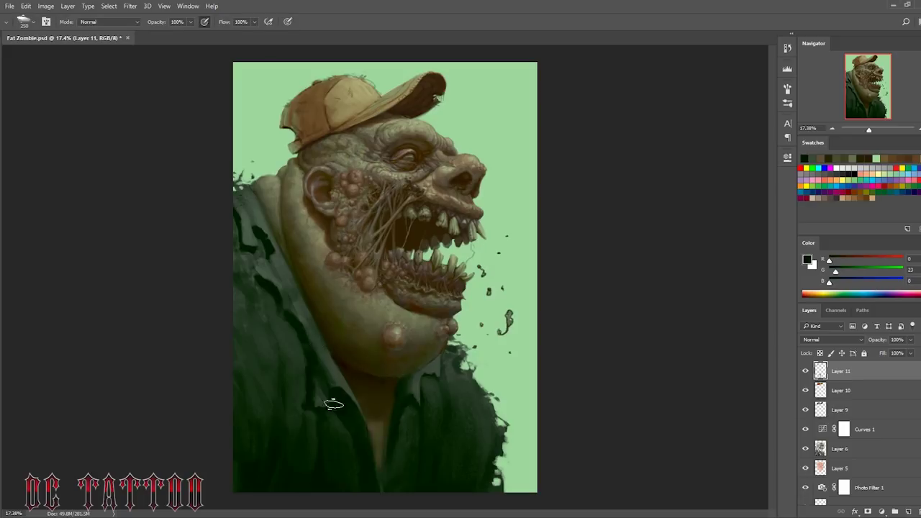
alt+click(389, 404)
alt+click(401, 393)
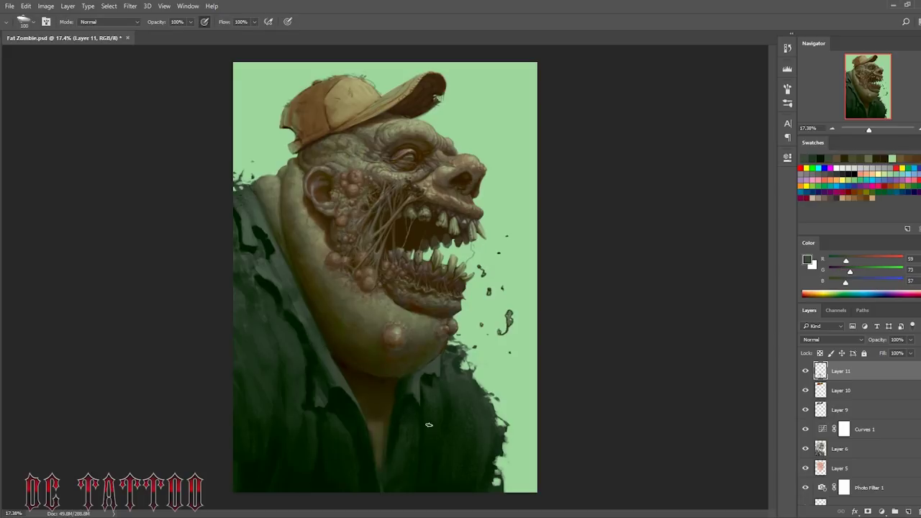
alt+click(411, 432)
key(bracketright)
key(bracketright)
key(bracketright)
key(bracketleft)
key(bracketleft)
key(bracketleft)
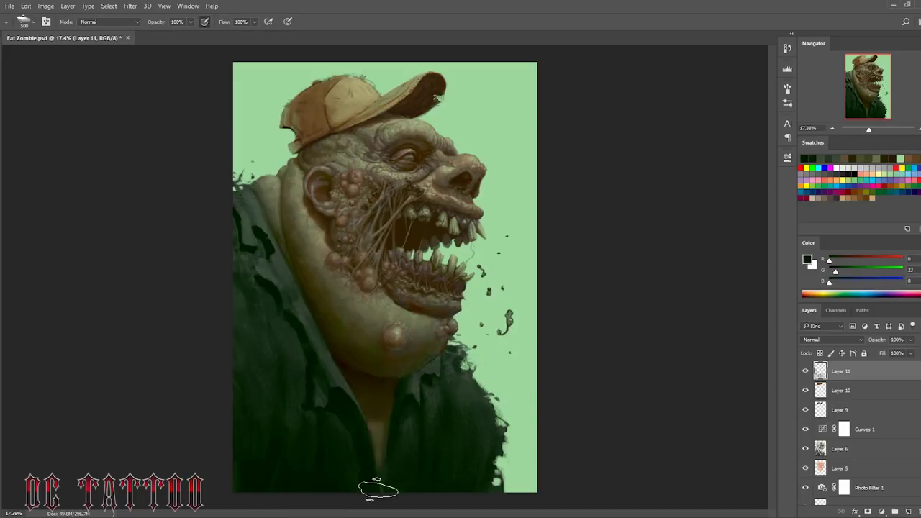
alt+click(275, 359)
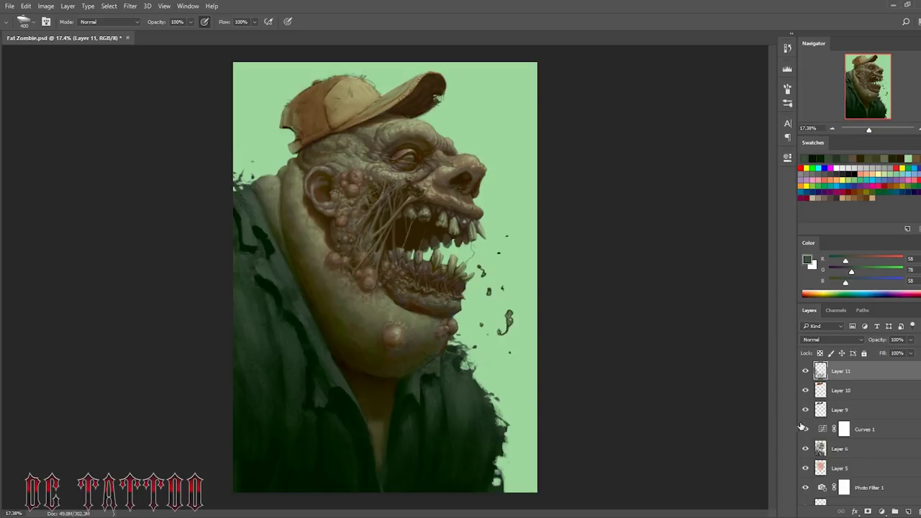
key(i)
click(417, 229)
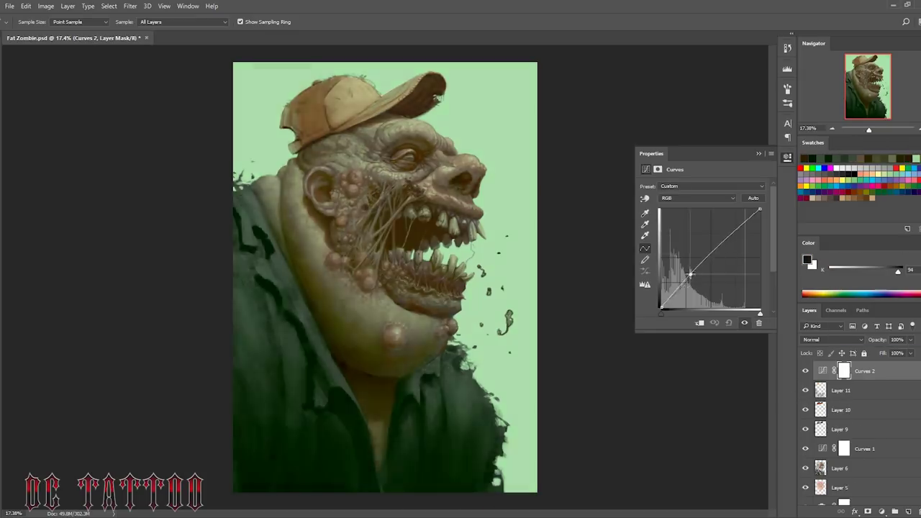
Step: Shape Curves 2 to raise midtones, deepen shadows and lighten the overall image
drag(689, 274, 716, 257)
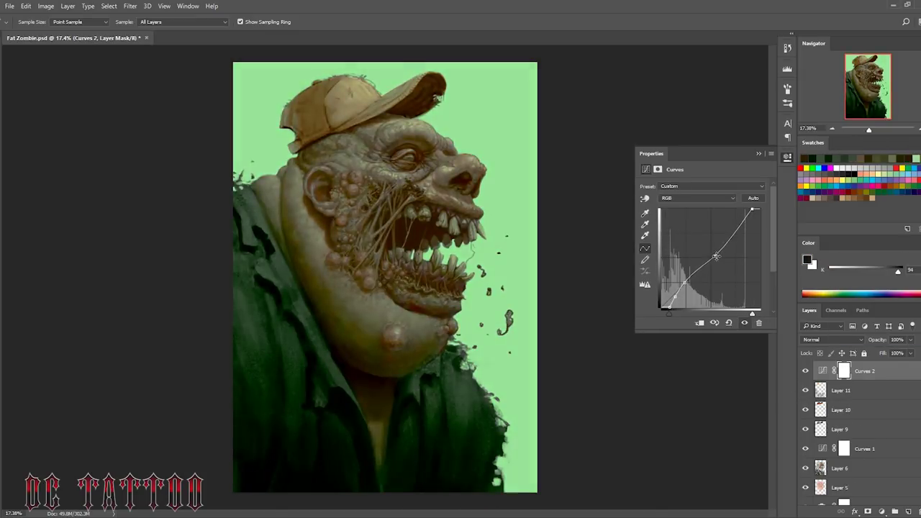
drag(685, 285, 676, 292)
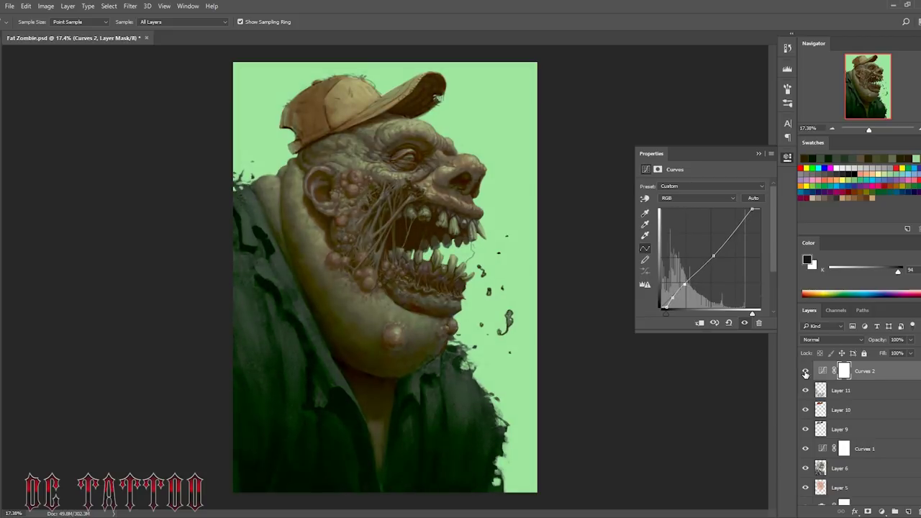
drag(752, 209, 736, 226)
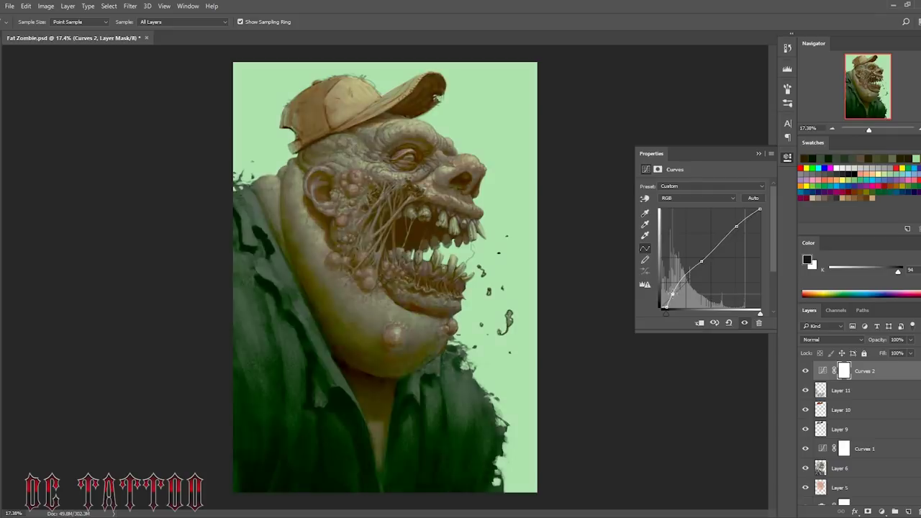
drag(674, 291, 676, 295)
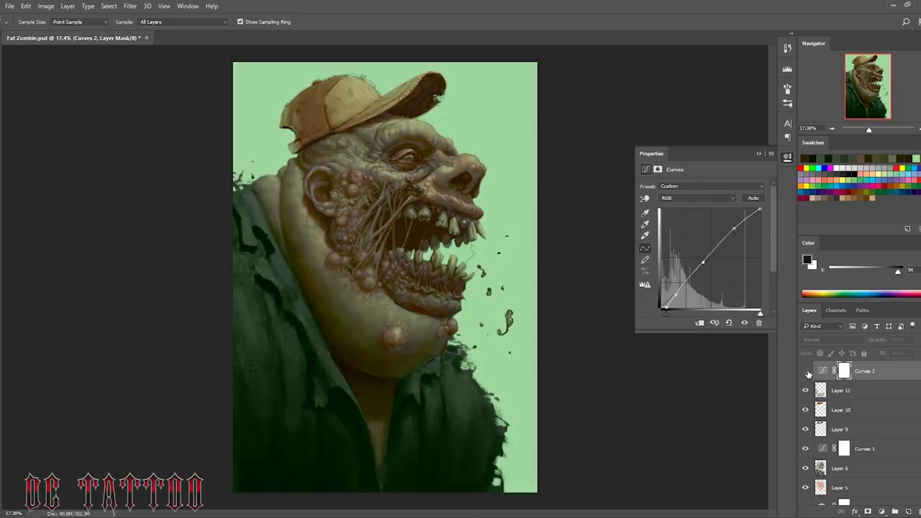
click(787, 158)
Step: Flip the painting back horizontally and add new Layer 12
key(ctrl+shift+h)
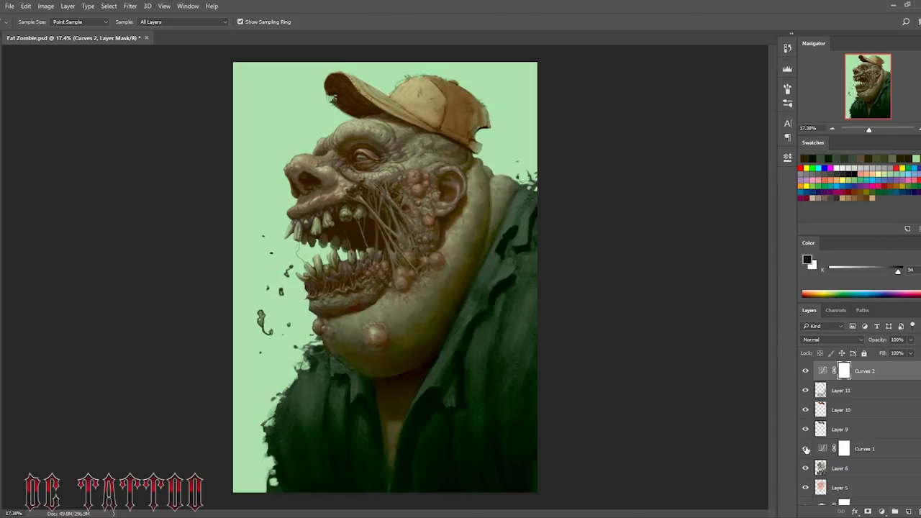
key(ctrl+shift+n)
click(551, 168)
scroll(339, 287, up, 3)
Step: Paint dark brown chin and jaw shadows with a 45 px brush
key(b)
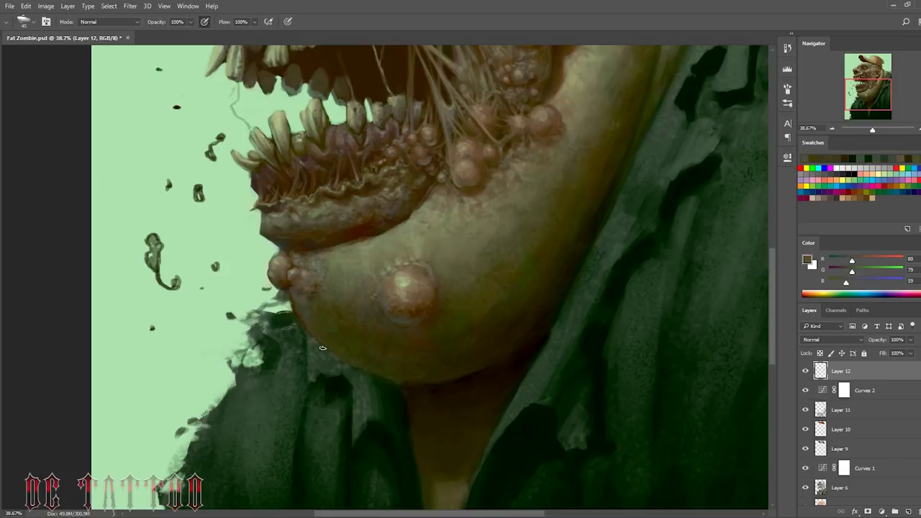
alt+click(308, 318)
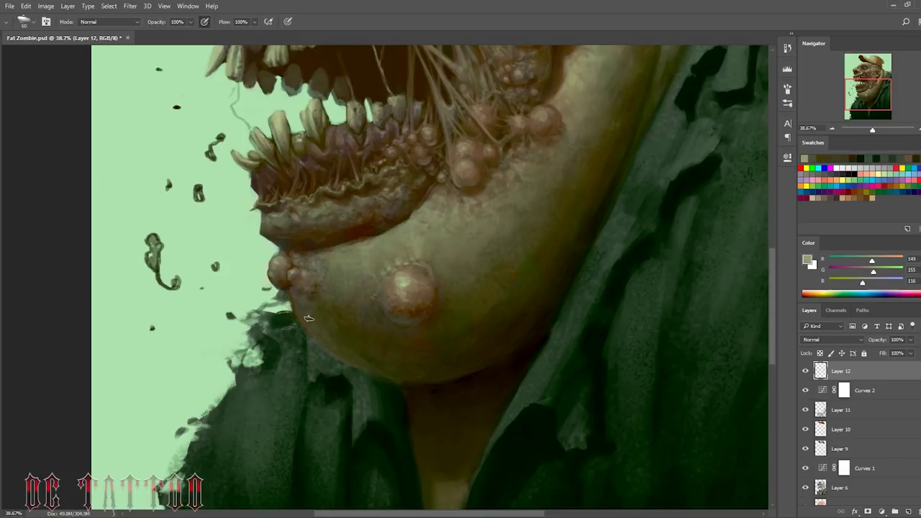
alt+click(287, 280)
key(bracketleft)
key(bracketleft)
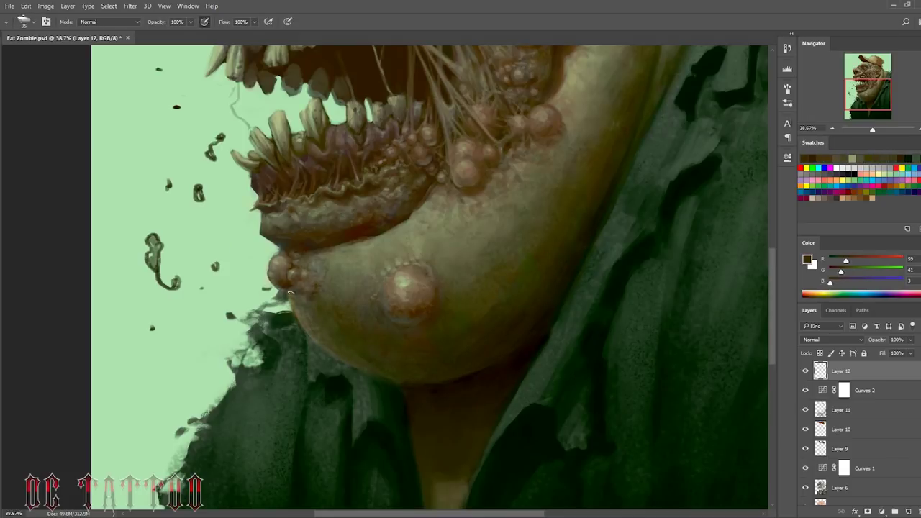
alt+click(283, 293)
alt+click(440, 330)
Step: Shade the mouth interior dark brown and touch up the teeth with grey-olive
scroll(460, 288, up, 5)
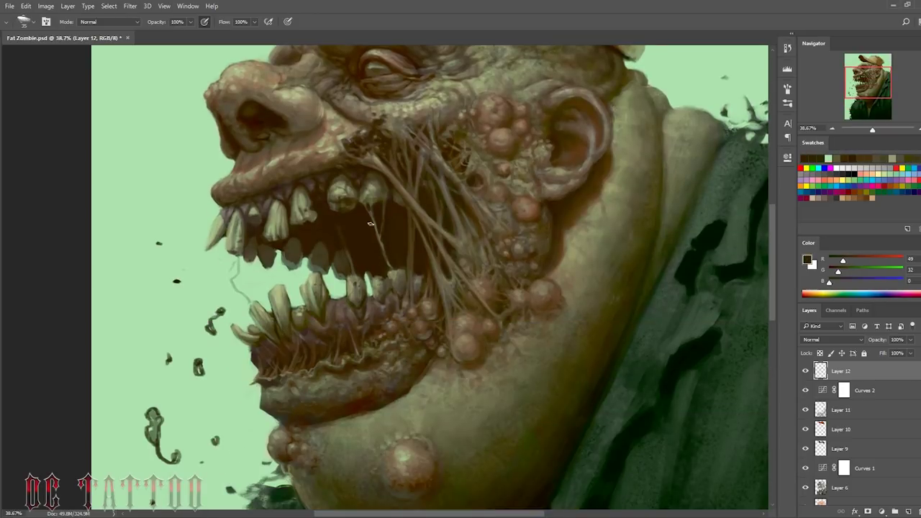
scroll(363, 187, up, 1)
alt+click(245, 301)
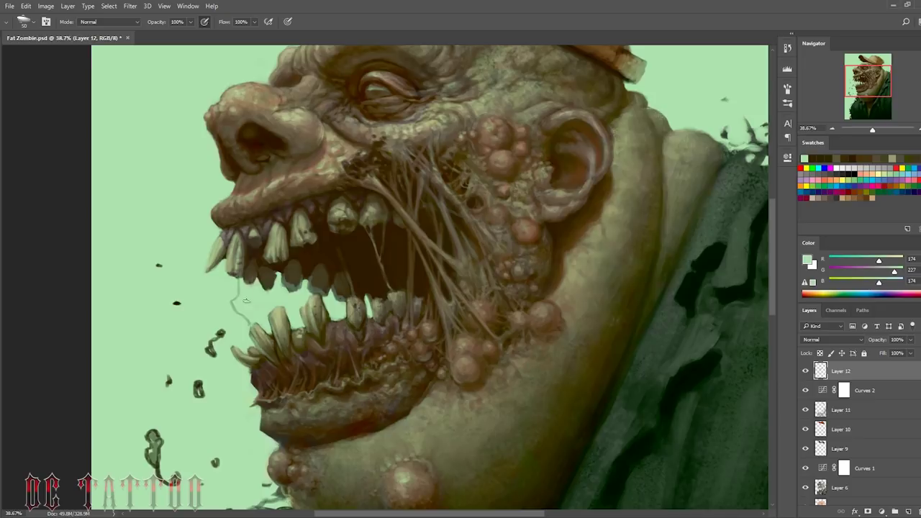
alt+click(294, 278)
alt+click(332, 251)
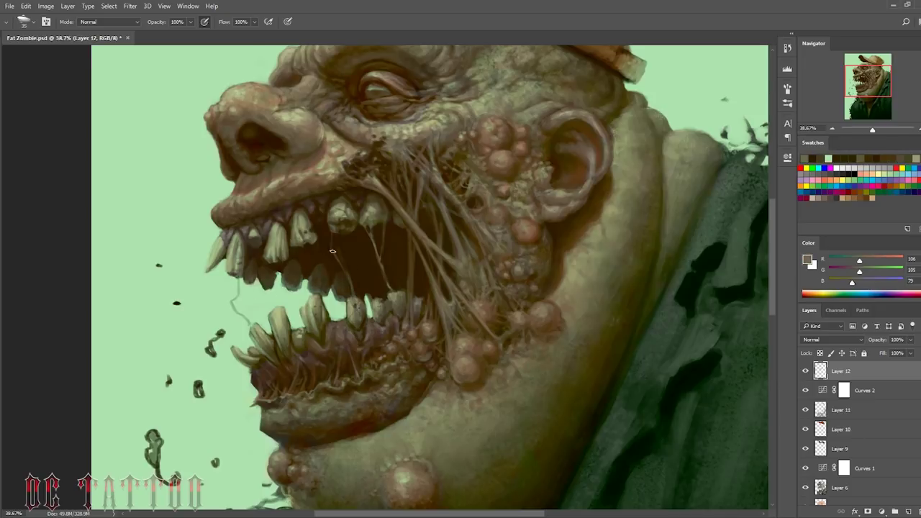
scroll(620, 208, up, 6)
Step: Add lighter brown strokes, olive shading and dark creases to the cap, and shade the brow
alt+click(620, 209)
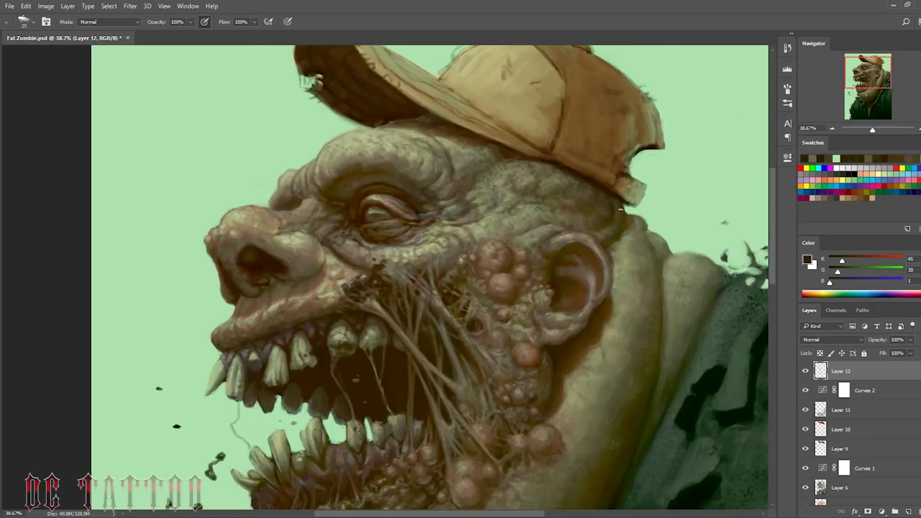
alt+click(638, 220)
alt+click(635, 229)
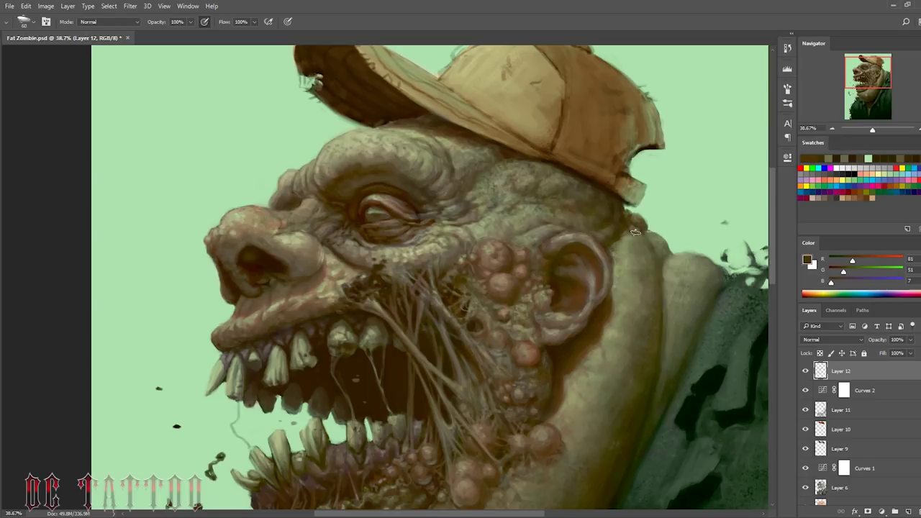
alt+click(626, 312)
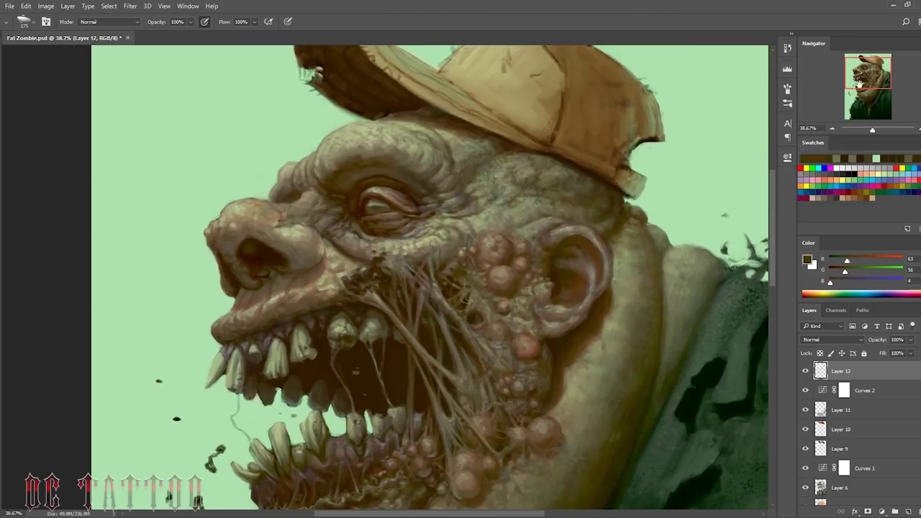
drag(858, 85, 858, 74)
alt+click(351, 193)
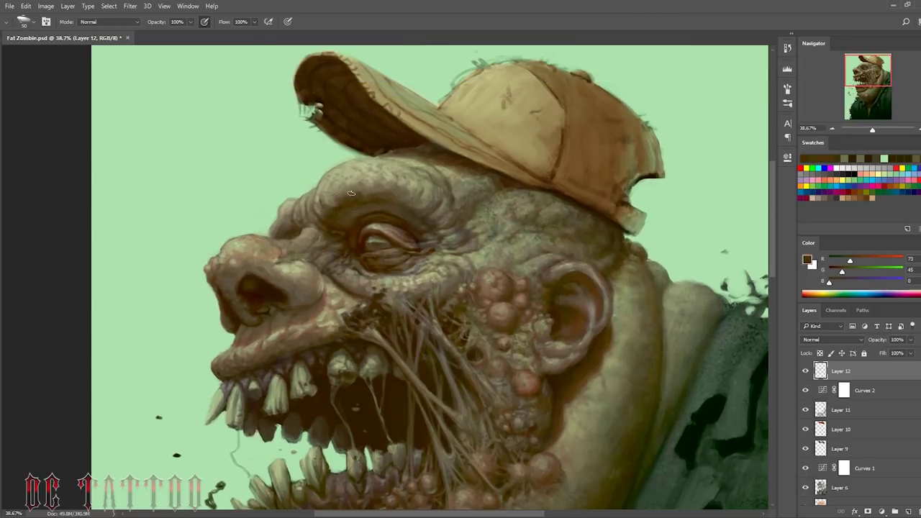
alt+click(353, 221)
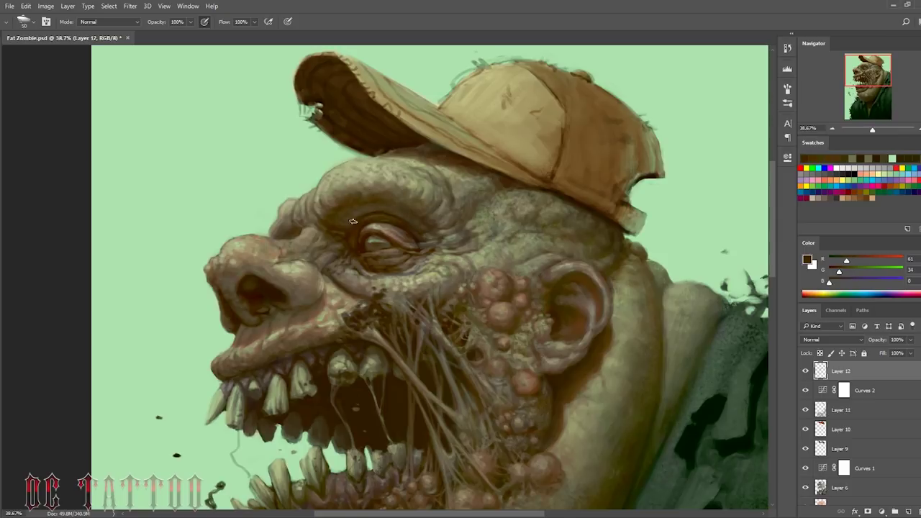
Step: With a 70 px brush, highlight the brow and deepen shadows around the ear and back of the head
key(bracketright)
alt+click(532, 264)
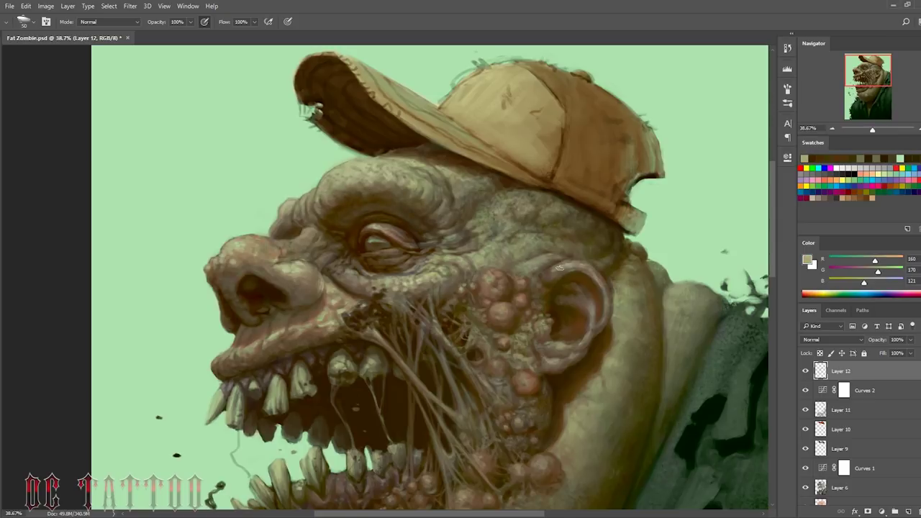
alt+click(554, 270)
alt+click(558, 276)
alt+click(559, 322)
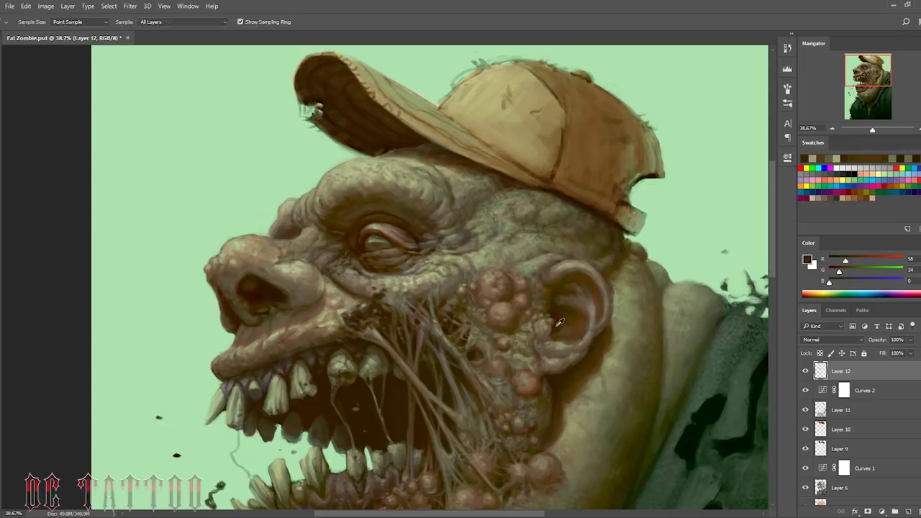
alt+click(595, 328)
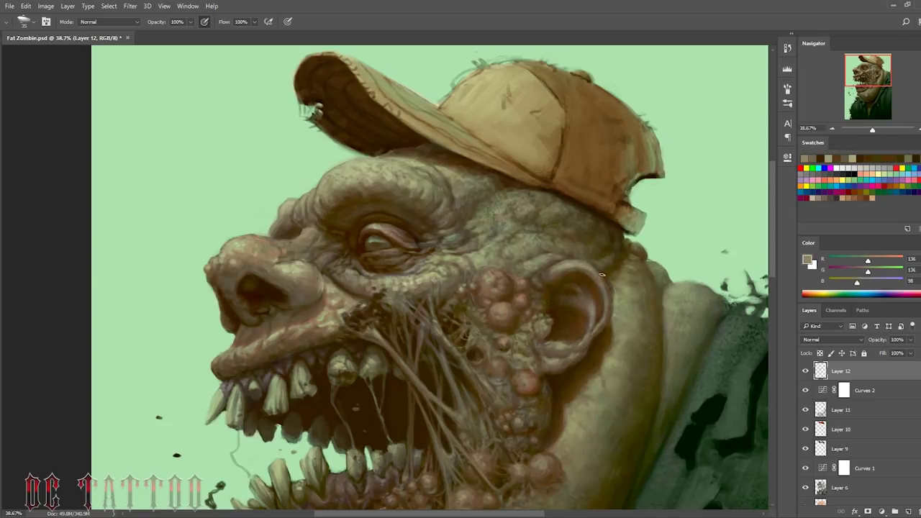
alt+click(609, 307)
alt+click(559, 350)
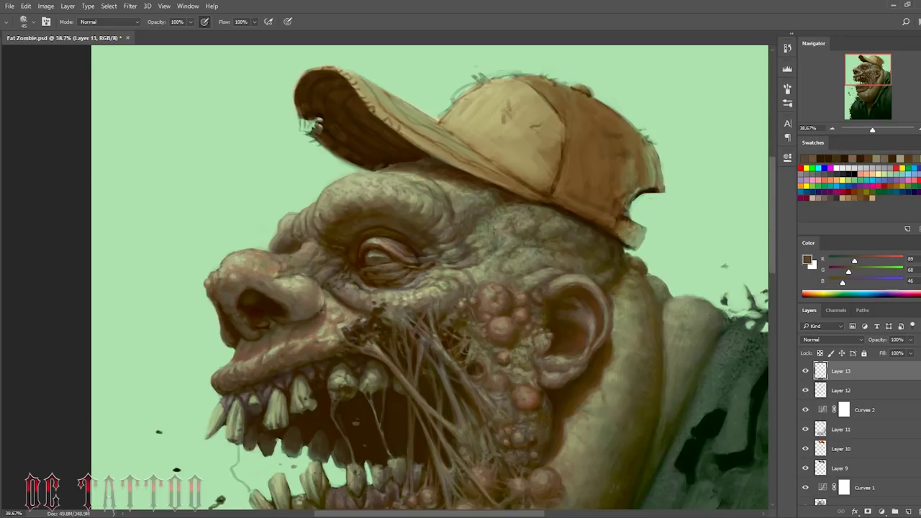
Step: On Layer 13, paint light greenish and pale olive highlights over the nose
alt+click(257, 320)
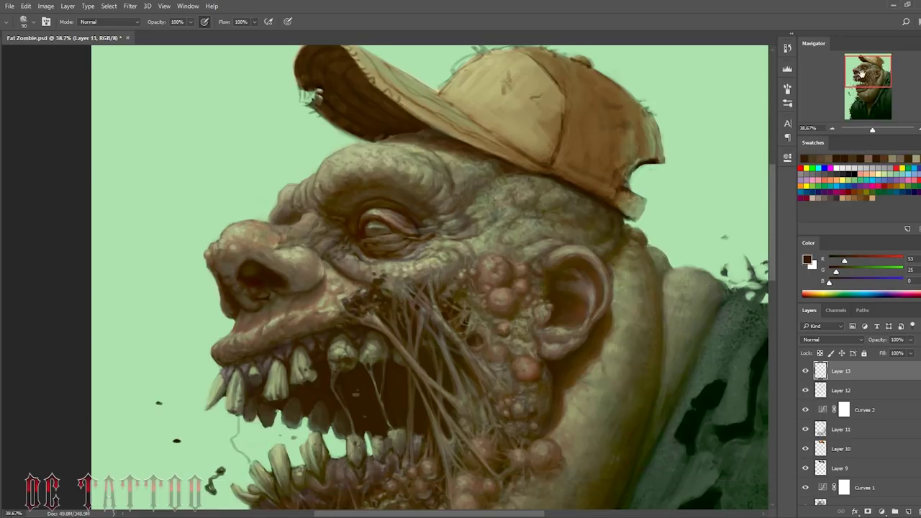
alt+click(243, 230)
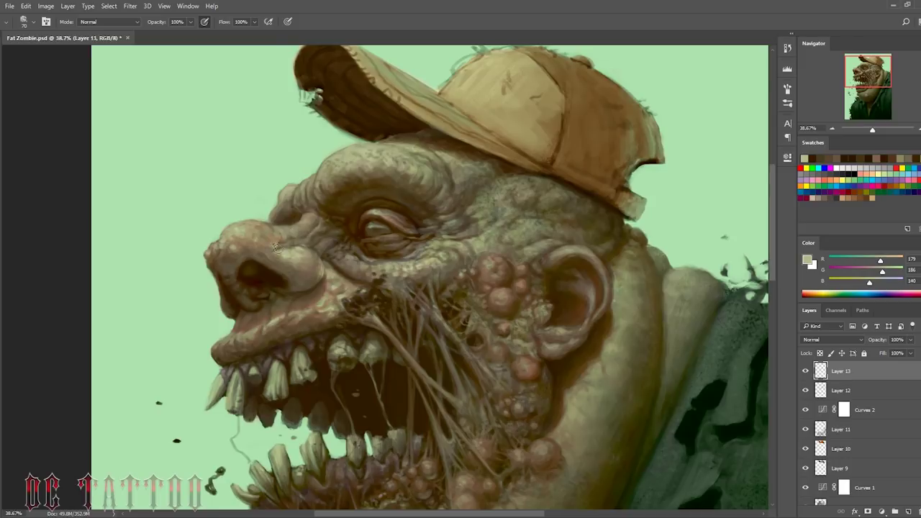
alt+click(275, 247)
alt+click(241, 214)
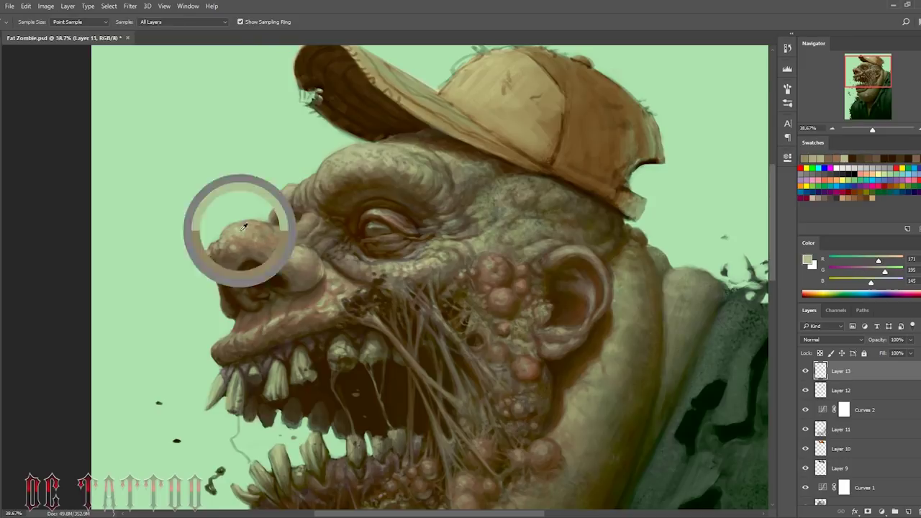
alt+click(277, 229)
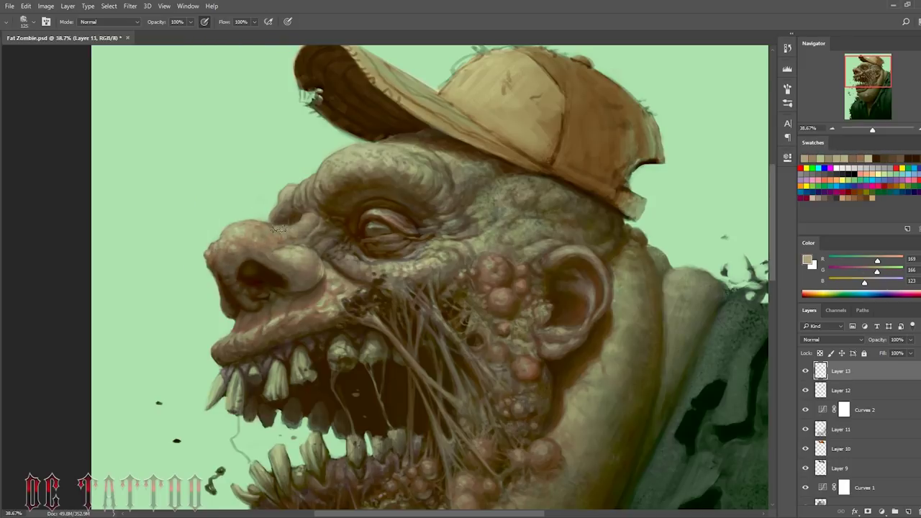
Step: Add brownish texture across the brow and beside the nose with a 50 px brush
alt+click(307, 214)
alt+click(311, 224)
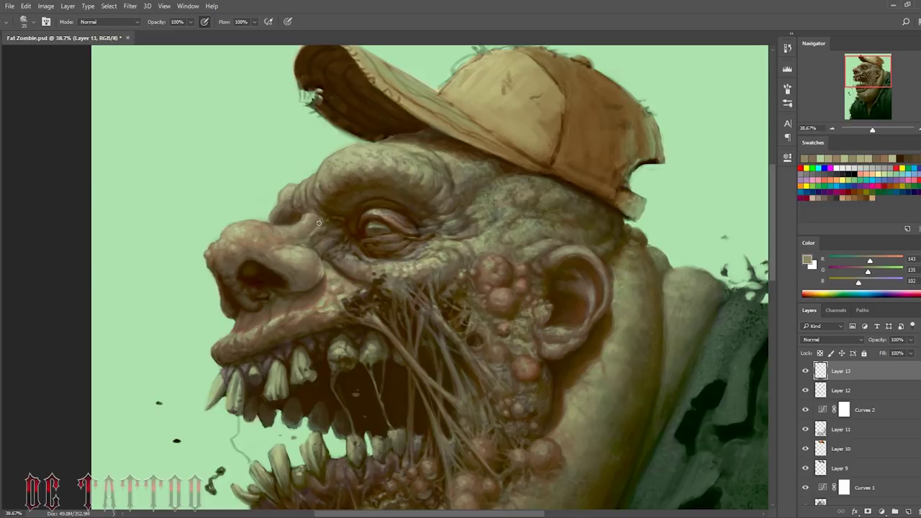
alt+click(309, 243)
alt+click(331, 223)
key(bracketright)
alt+click(300, 239)
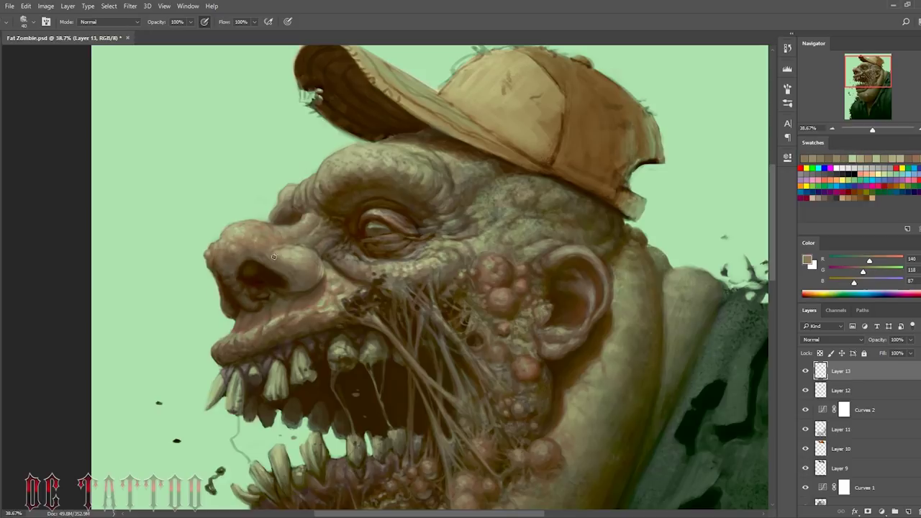
Step: Paint dark brown shading along the nose and nostril, resizing the brush between 45 and 90
alt+click(282, 260)
key(bracketright)
key(bracketright)
key(bracketright)
alt+click(257, 250)
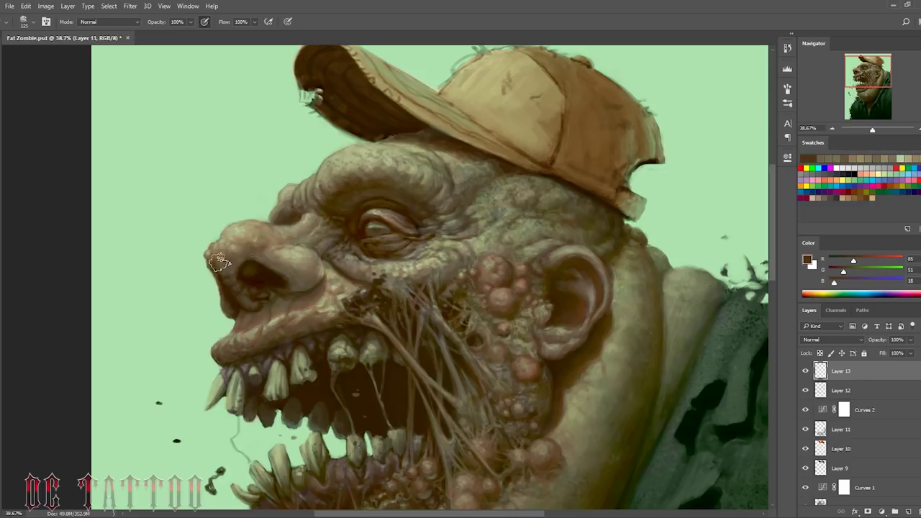
alt+click(248, 277)
key(bracketleft)
key(bracketleft)
key(bracketleft)
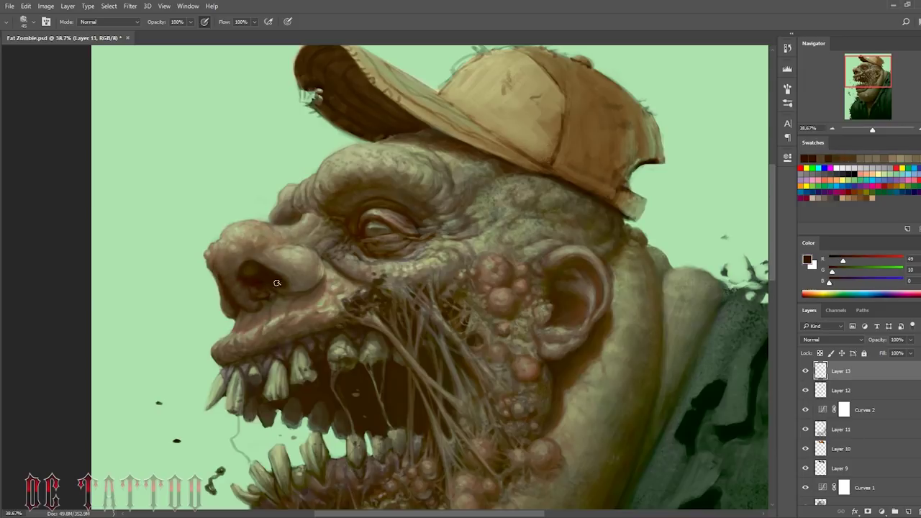
key(bracketright)
key(bracketright)
alt+click(228, 279)
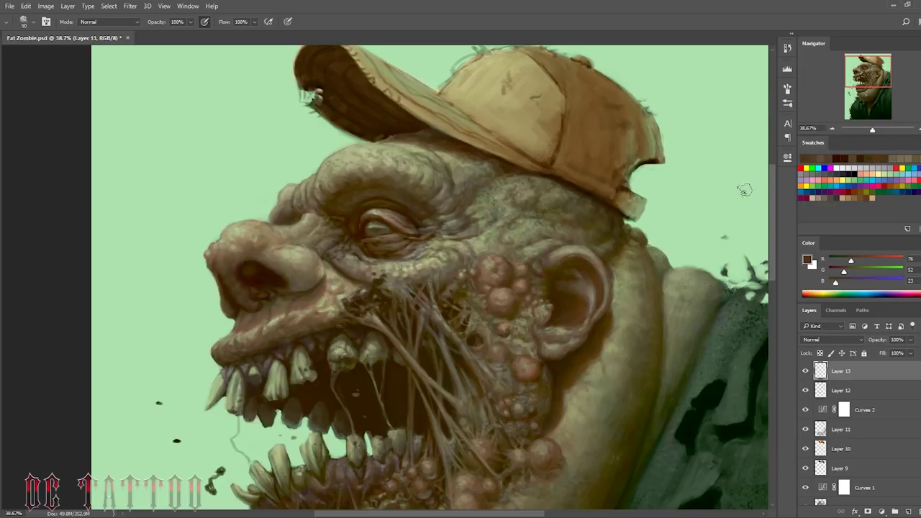
scroll(282, 203, up, 2)
key(bracketleft)
key(bracketleft)
key(bracketleft)
Step: Repaint the nose bridge and top of the nose in lighter skin and pale tan tones
alt+click(252, 295)
alt+click(306, 277)
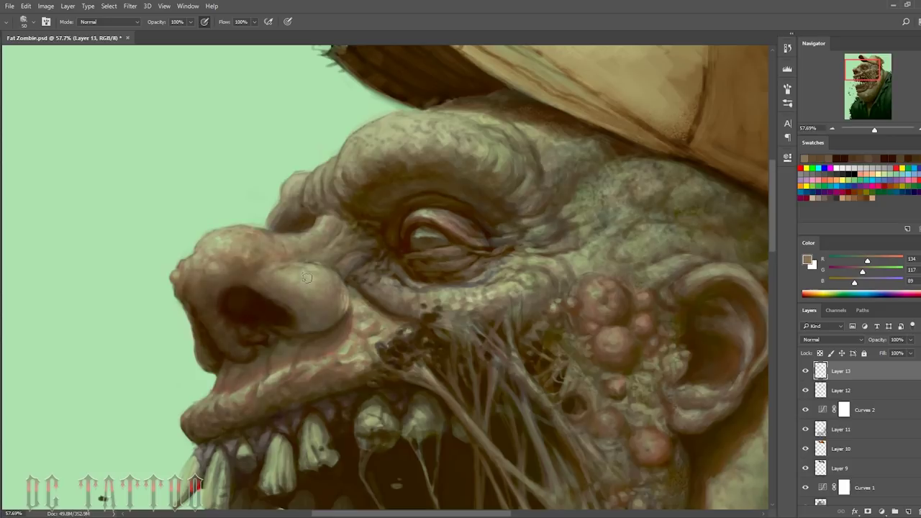
drag(274, 288, 242, 244)
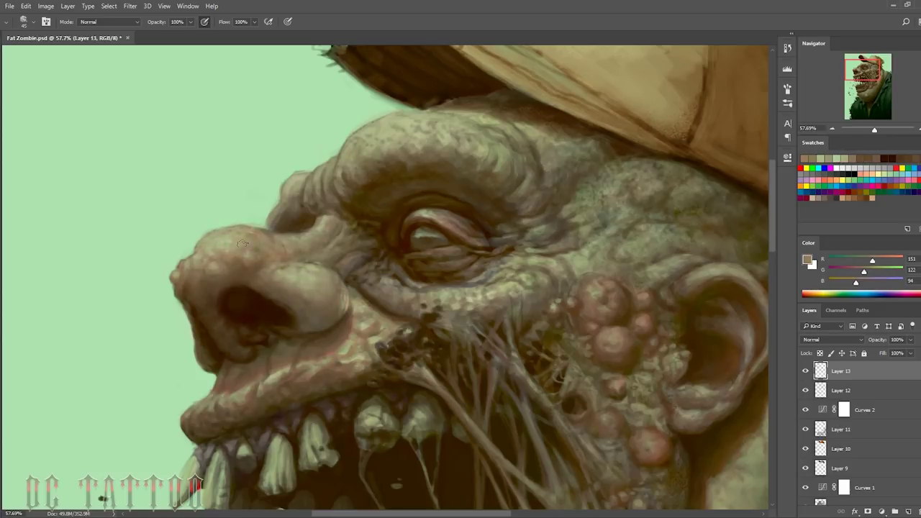
alt+click(201, 255)
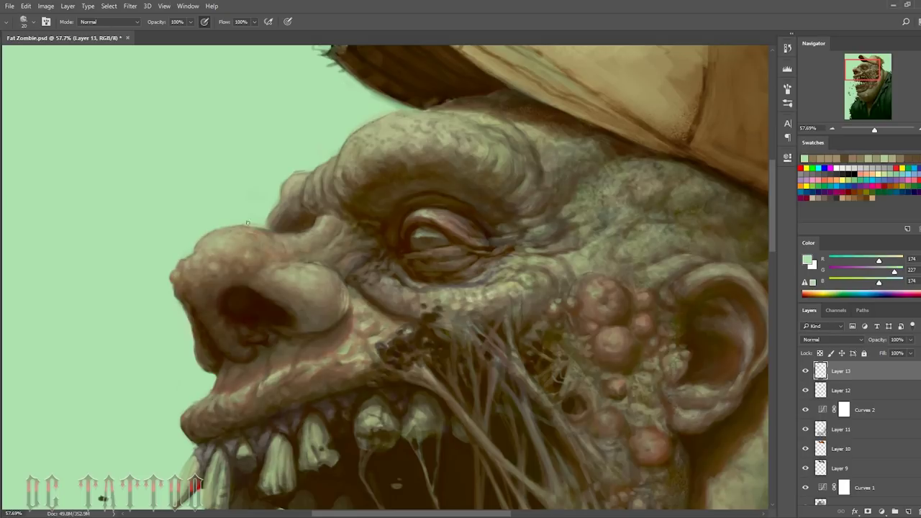
alt+click(201, 252)
Step: Blend mid-brown and pale green-grey tones around the nostril edge
alt+click(237, 231)
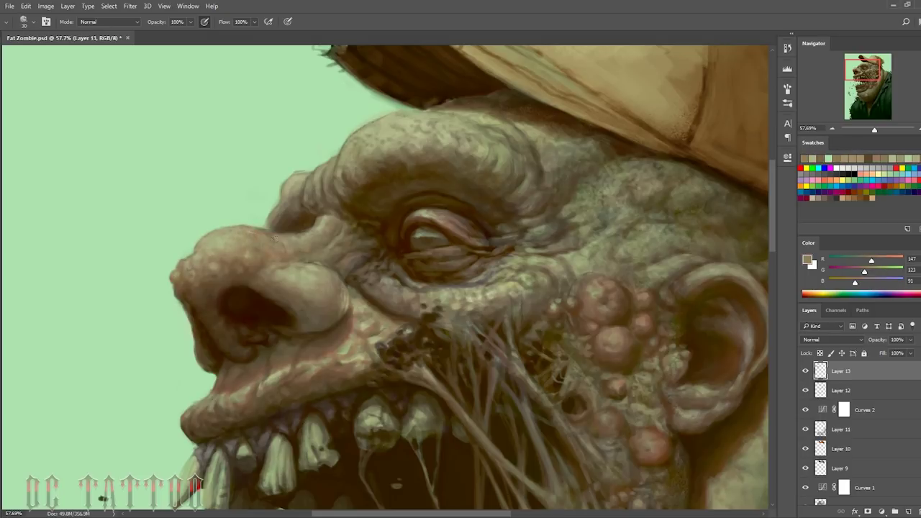
alt+click(261, 253)
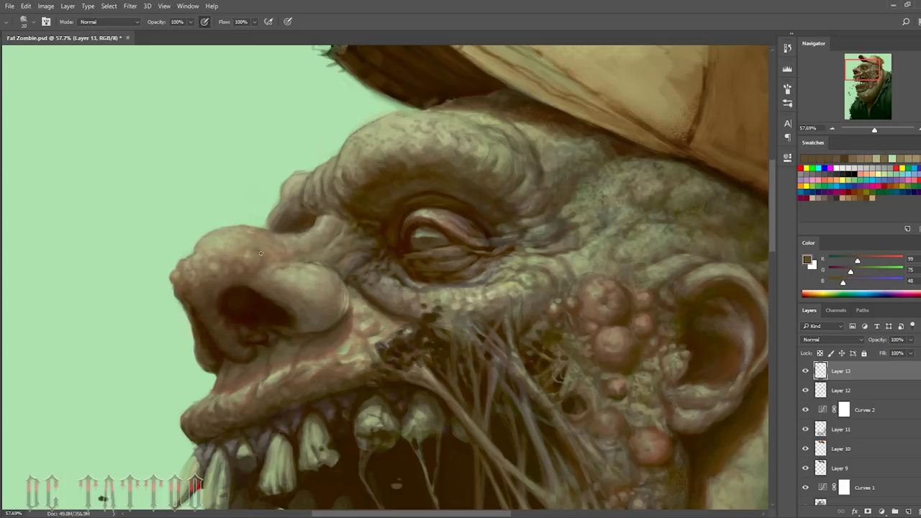
alt+click(240, 259)
alt+click(262, 231)
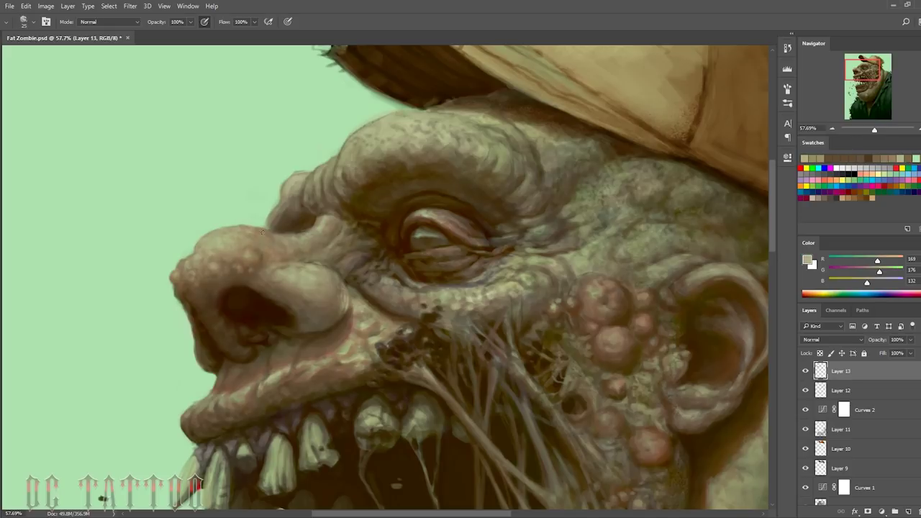
alt+click(241, 256)
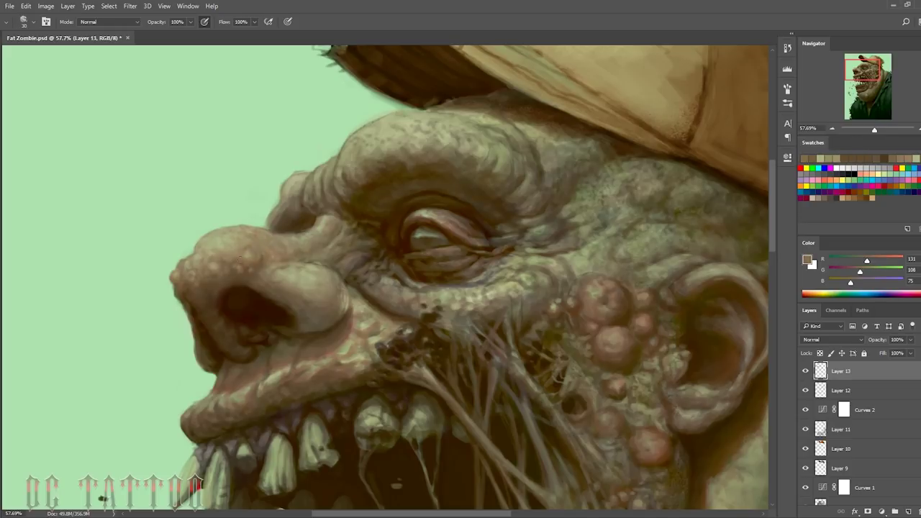
Step: Paint near-black shadow inside the nostril opening using sampled dark browns
alt+click(196, 307)
alt+click(230, 354)
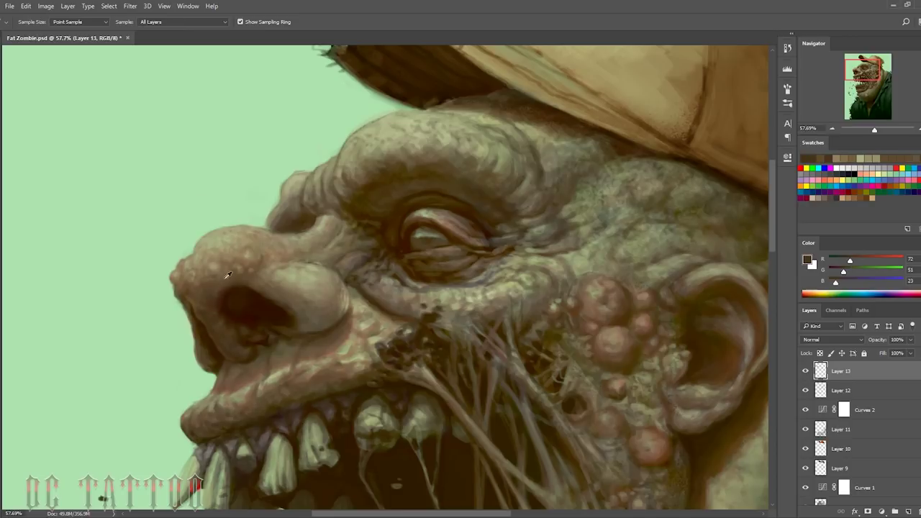
alt+click(216, 292)
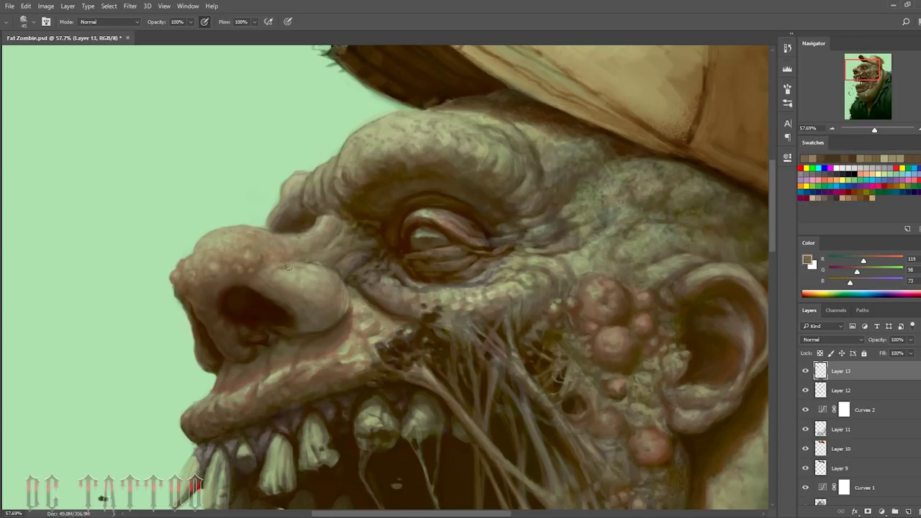
alt+click(280, 244)
alt+click(264, 286)
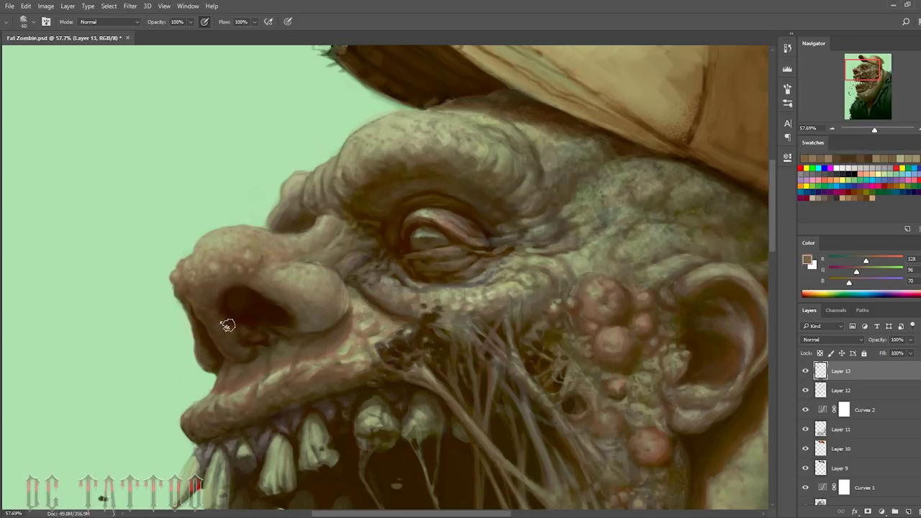
alt+click(267, 319)
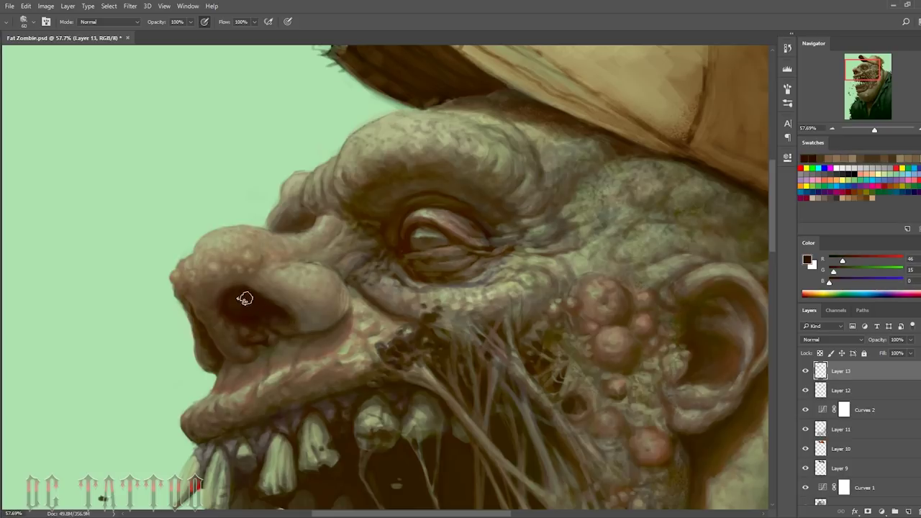
alt+click(264, 338)
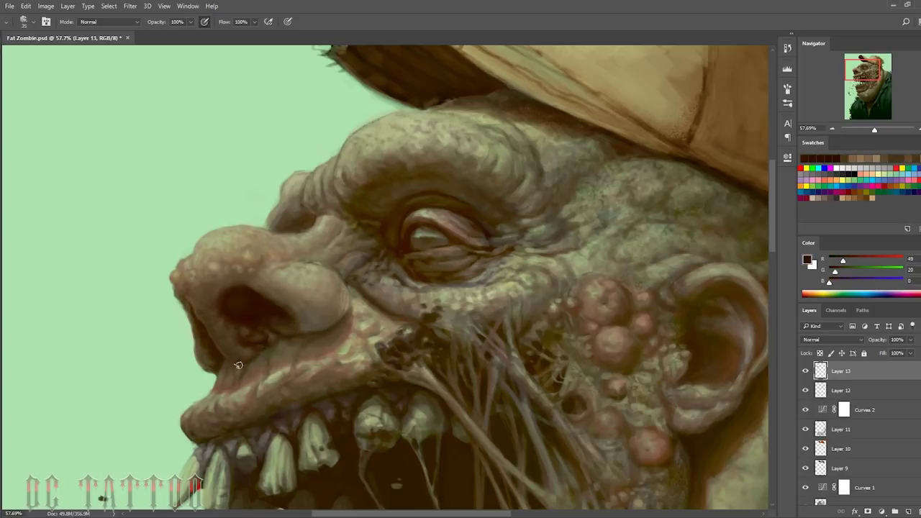
Step: Deepen the nostril rim and upper-lip shading with sampled mid and dark browns
key(alt)
alt+click(266, 334)
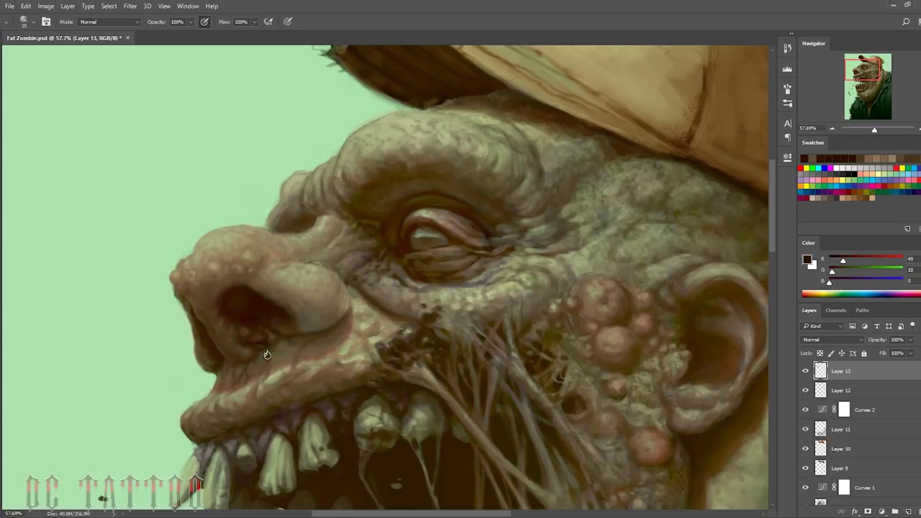
alt+click(258, 363)
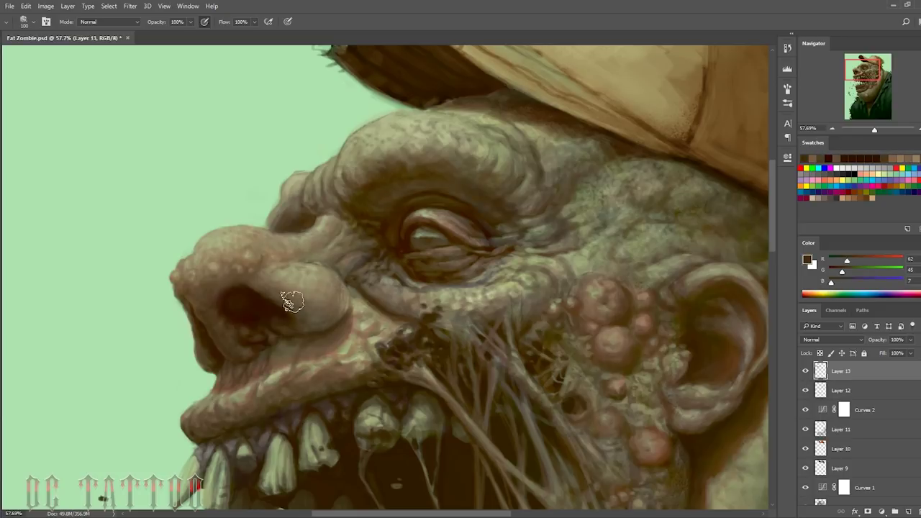
alt+click(327, 309)
alt+click(282, 344)
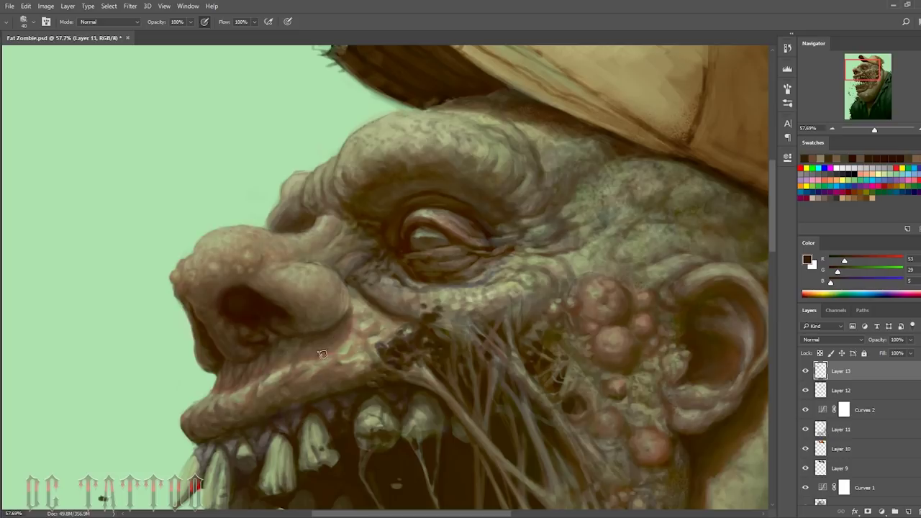
Step: Paint pale olive and light greenish highlights on the upper lip and cheek
alt+click(287, 343)
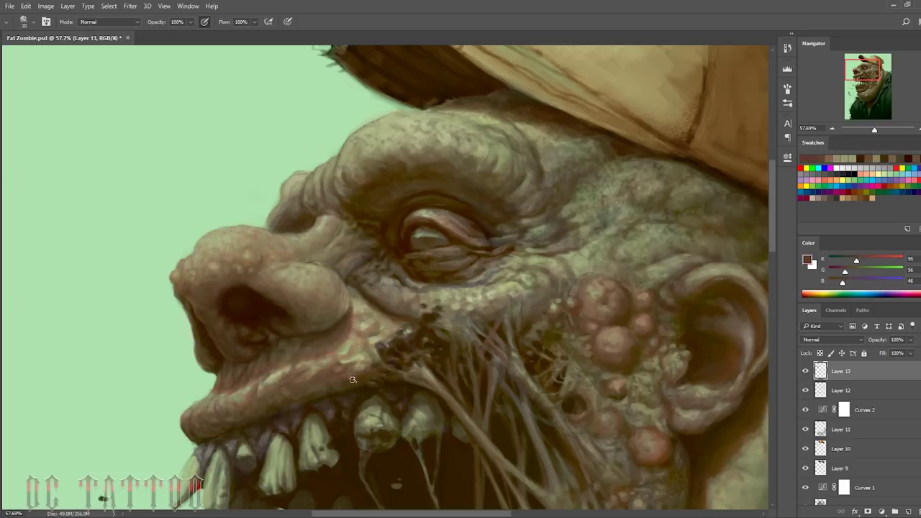
alt+click(352, 379)
alt+click(354, 369)
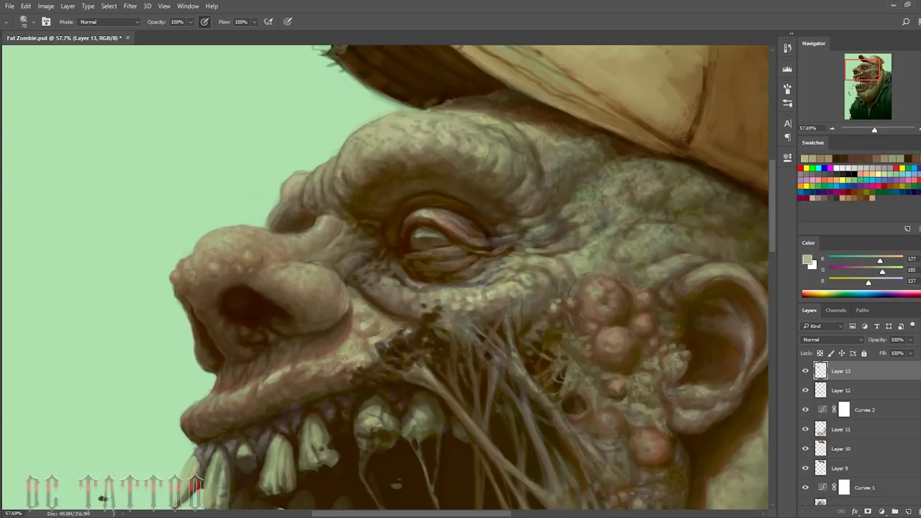
alt+click(371, 311)
alt+click(377, 326)
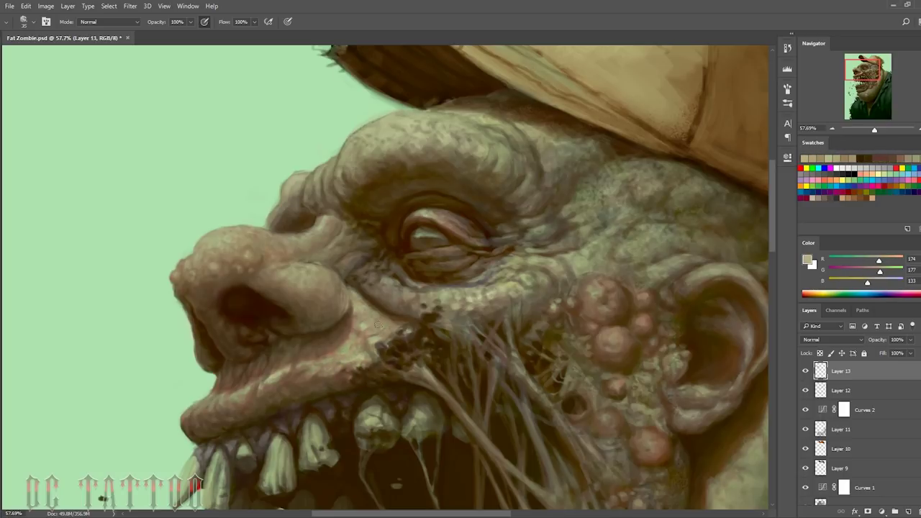
alt+click(360, 336)
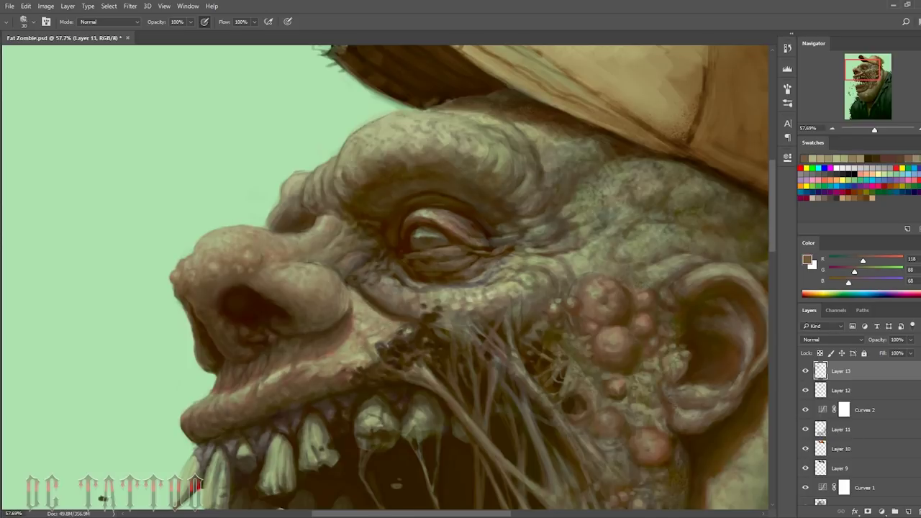
Step: Shade the mouth crease and mouth corner with dark brown using a slightly larger brush
alt+click(306, 364)
alt+click(299, 409)
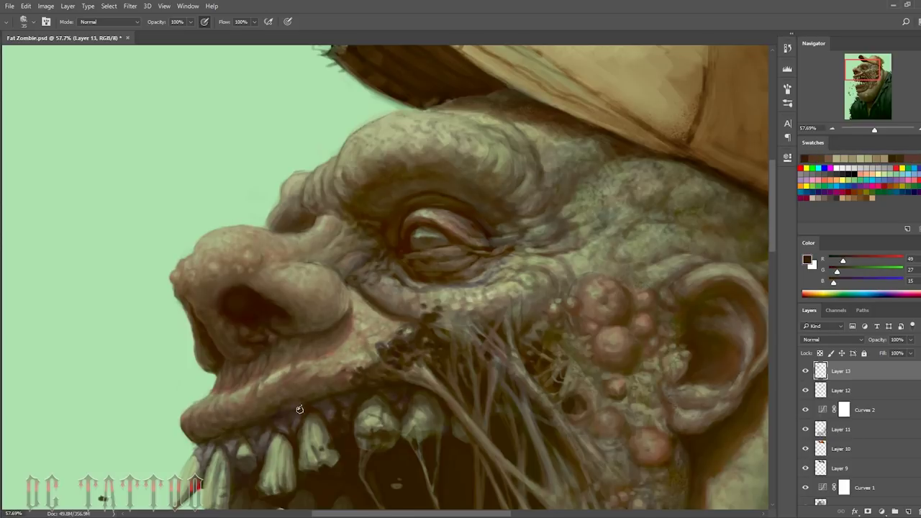
key(bracketright)
alt+click(329, 381)
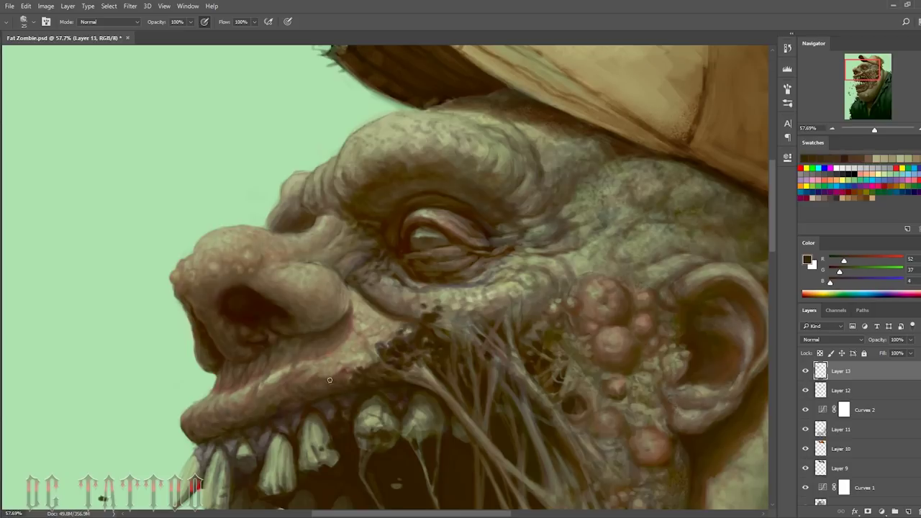
alt+click(299, 379)
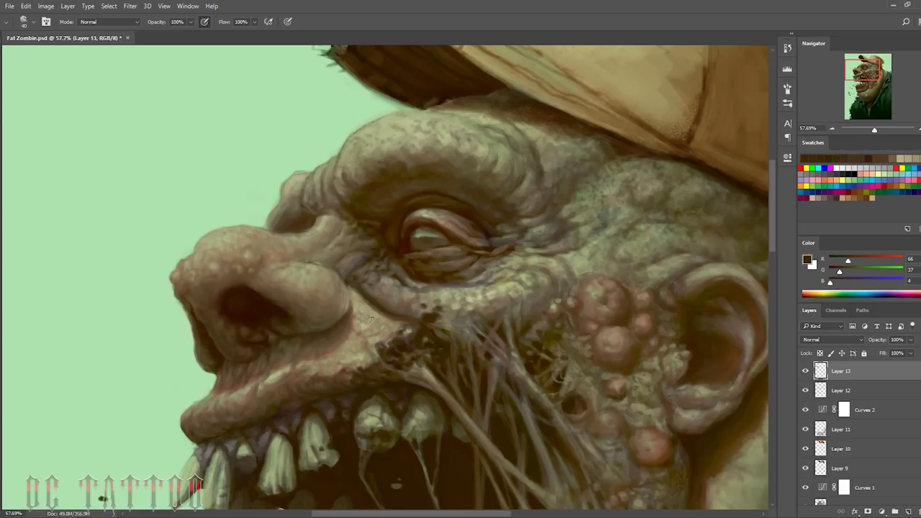
alt+click(288, 384)
alt+click(279, 409)
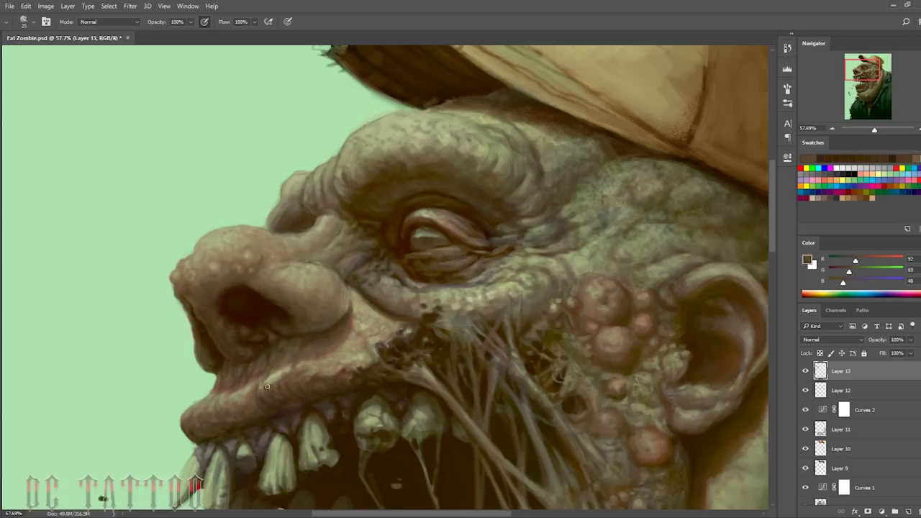
Step: Add light olive highlights along the lower part of the upper lip
key(bracketleft)
key(bracketright)
key(bracketright)
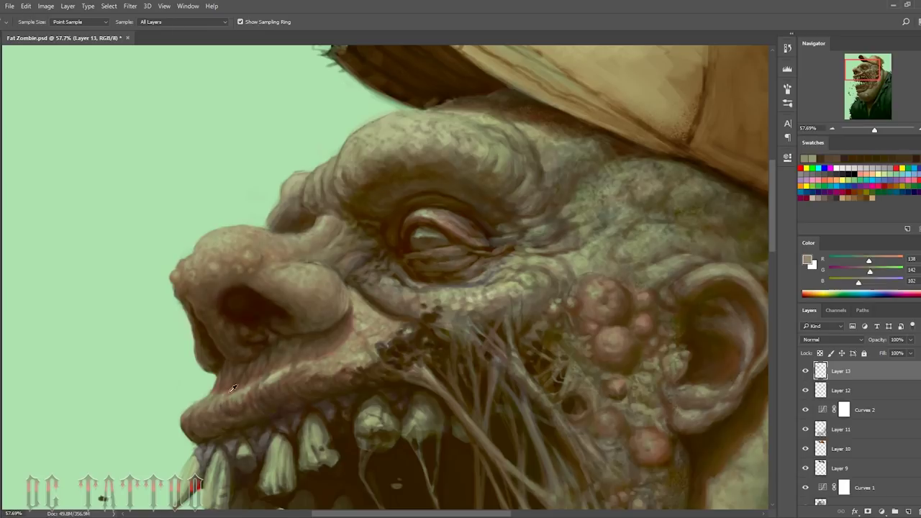
alt+click(222, 407)
alt+click(224, 402)
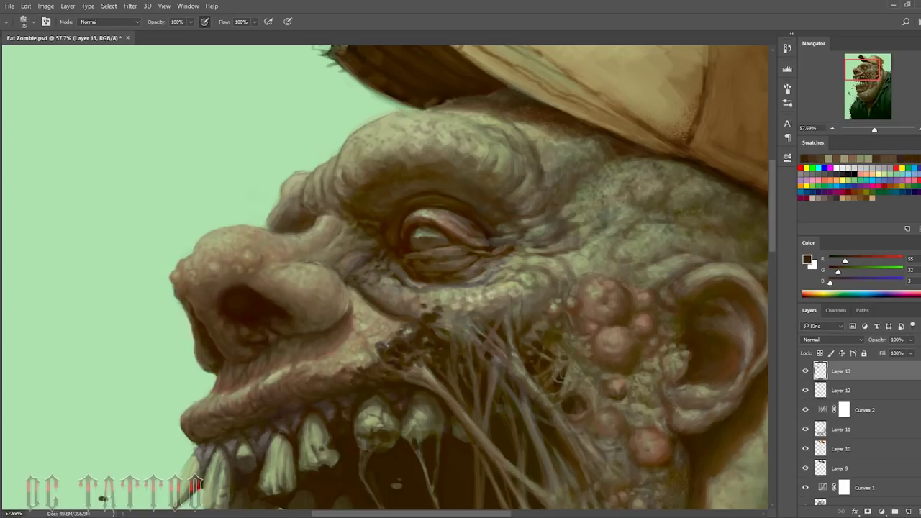
alt+click(226, 409)
Step: Refine the upper lip with muted brown strokes using a smaller brush
key(bracketleft)
alt+click(226, 409)
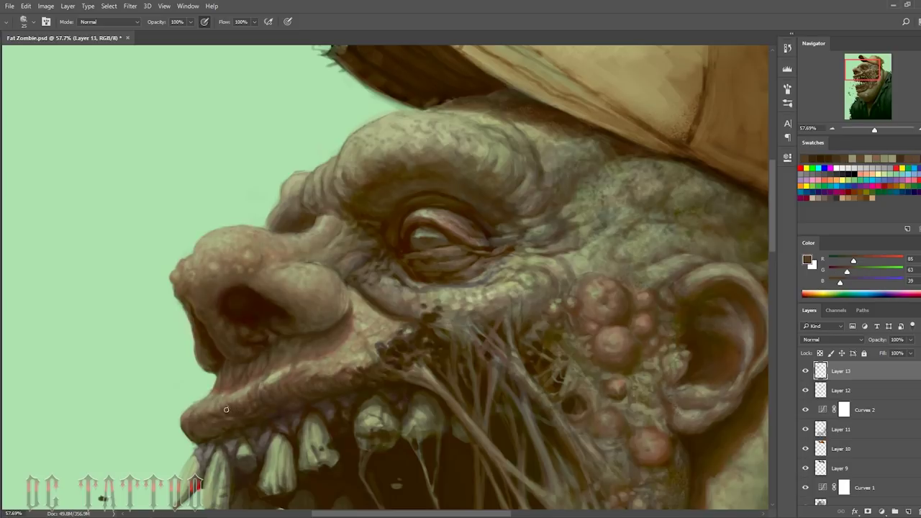
alt+click(226, 409)
key(bracketleft)
alt+click(195, 431)
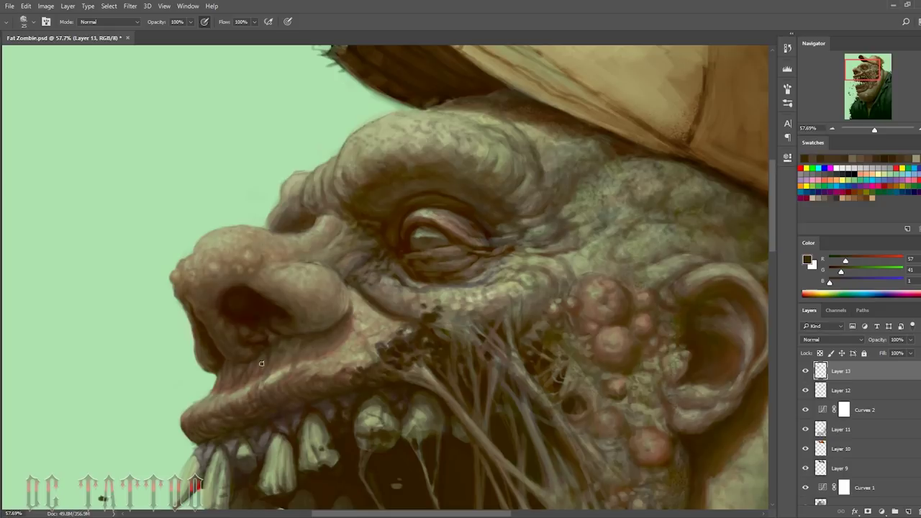
Step: Clean up the lip edge with the pale green background colour
alt+click(262, 363)
key(bracketleft)
alt+click(200, 399)
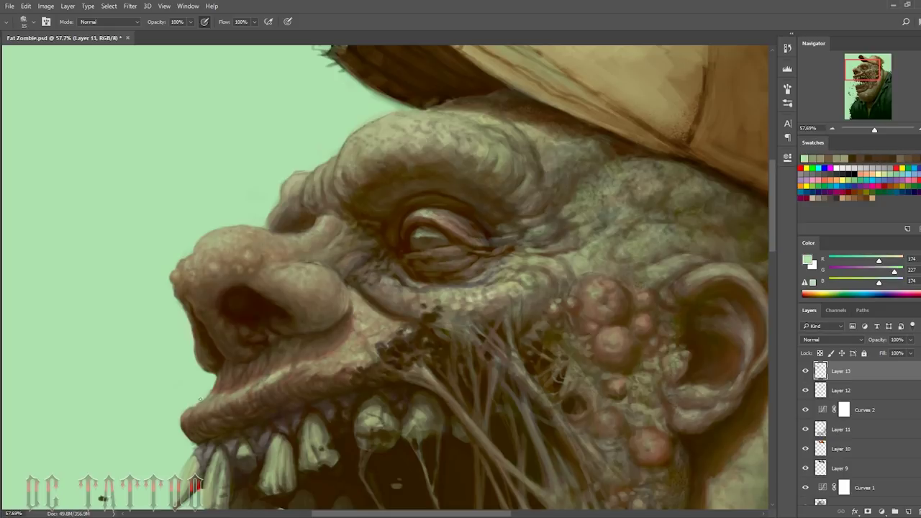
key(bracketright)
key(bracketright)
key(bracketright)
Step: Finish the lip with brown shading and a final pale highlight
alt+click(278, 367)
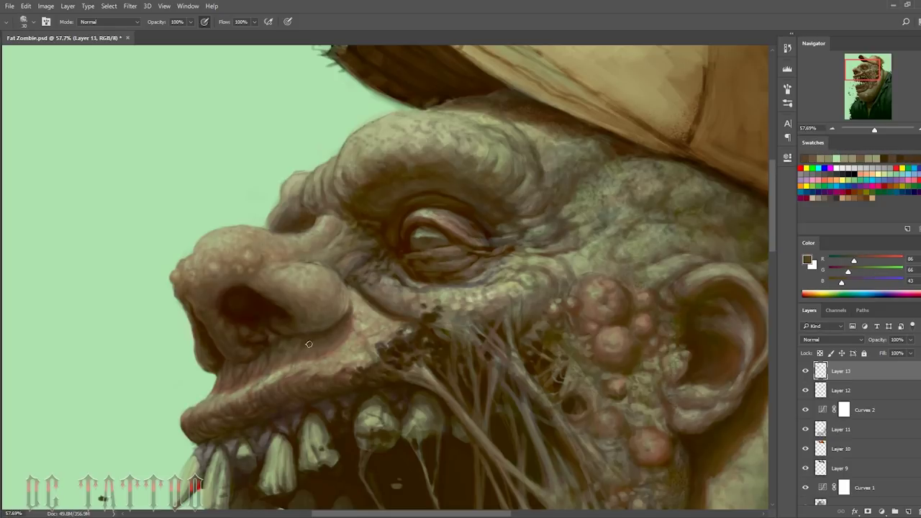
alt+click(307, 338)
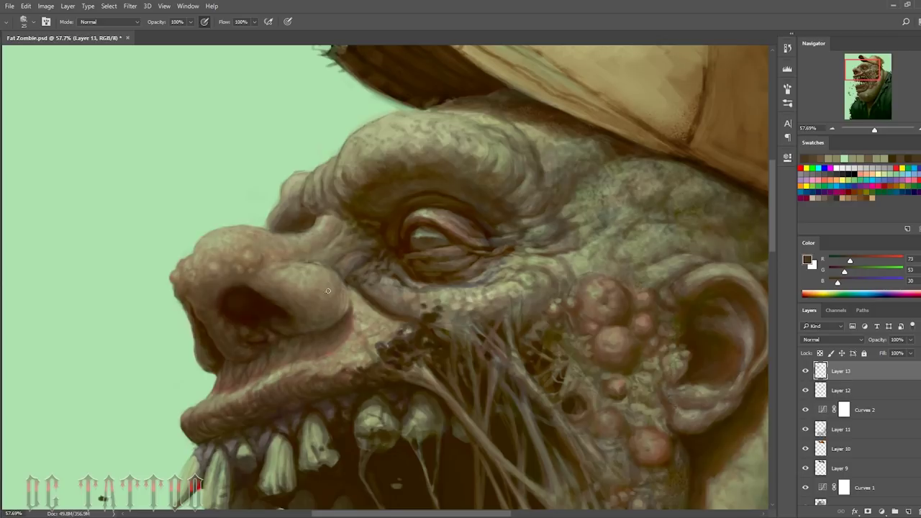
alt+click(273, 370)
key(bracketleft)
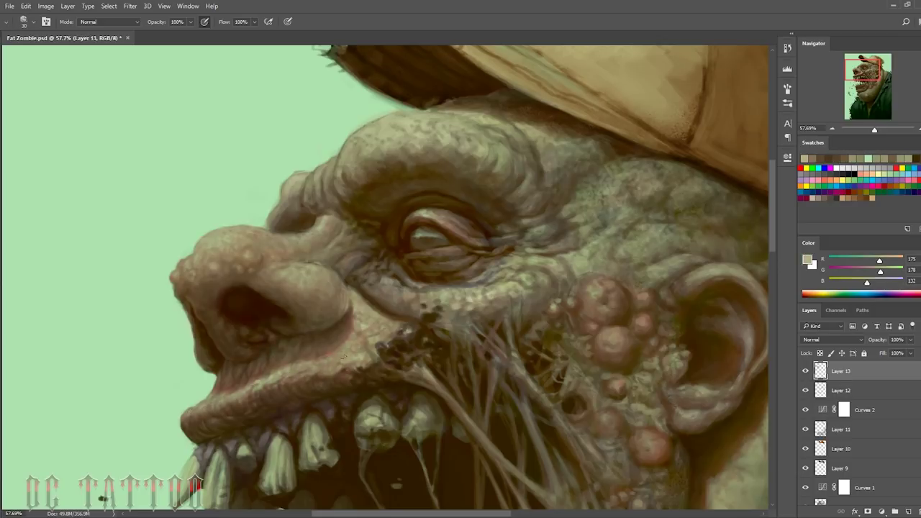
Step: Paint dark brown rotting pits at the mouth corner, sampling browns and pale lip skin
drag(338, 282, 306, 275)
alt+click(331, 378)
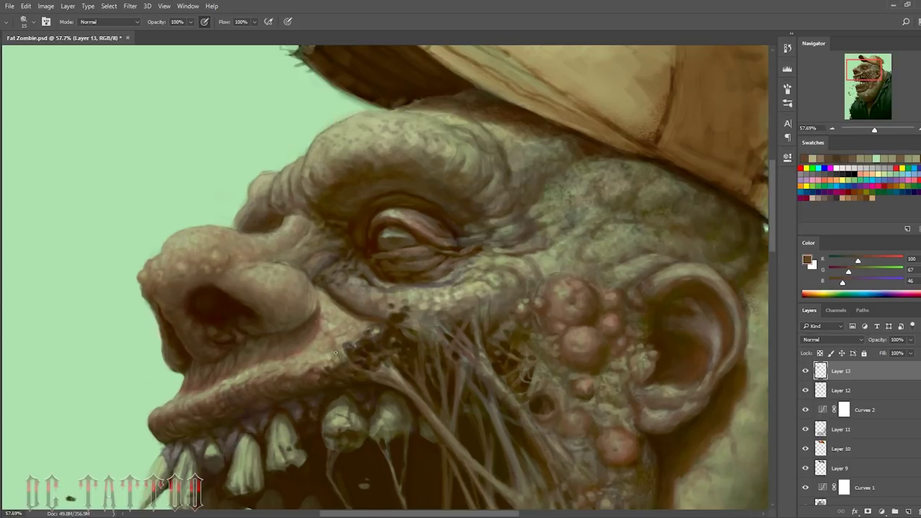
alt+click(333, 353)
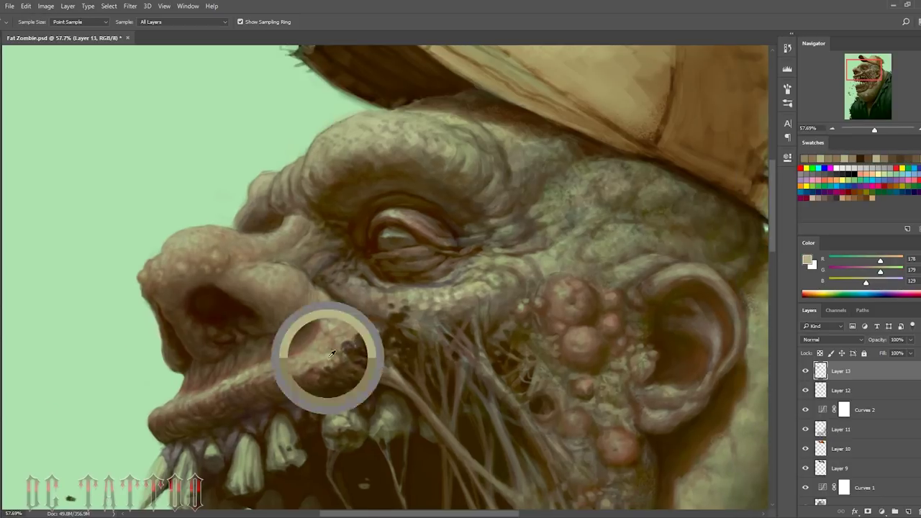
alt+click(531, 365)
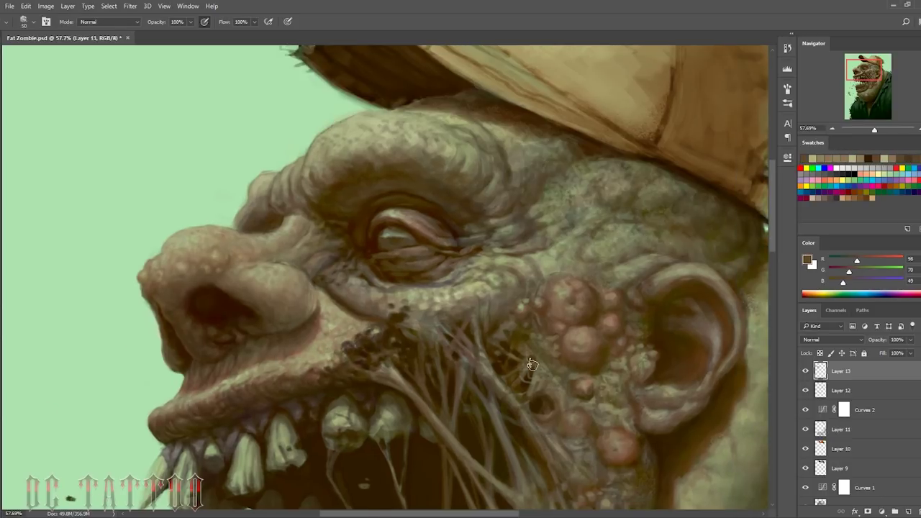
alt+click(344, 345)
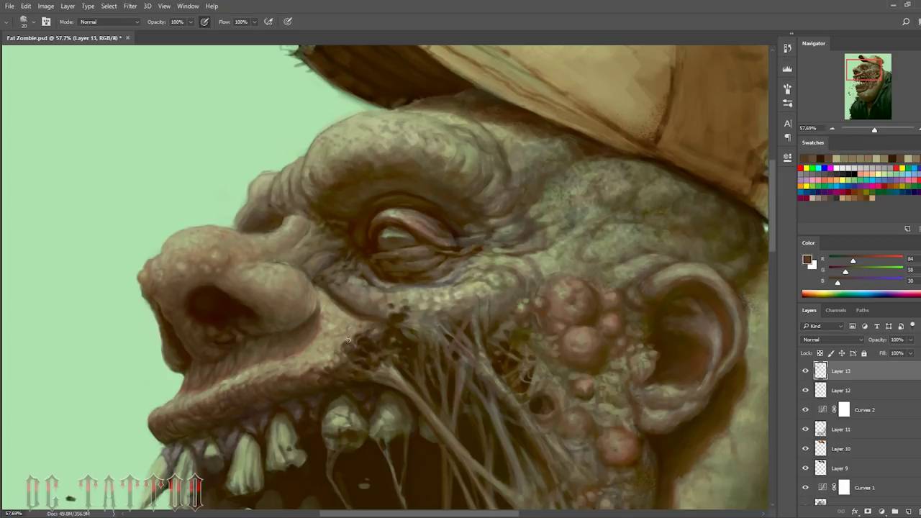
alt+click(394, 363)
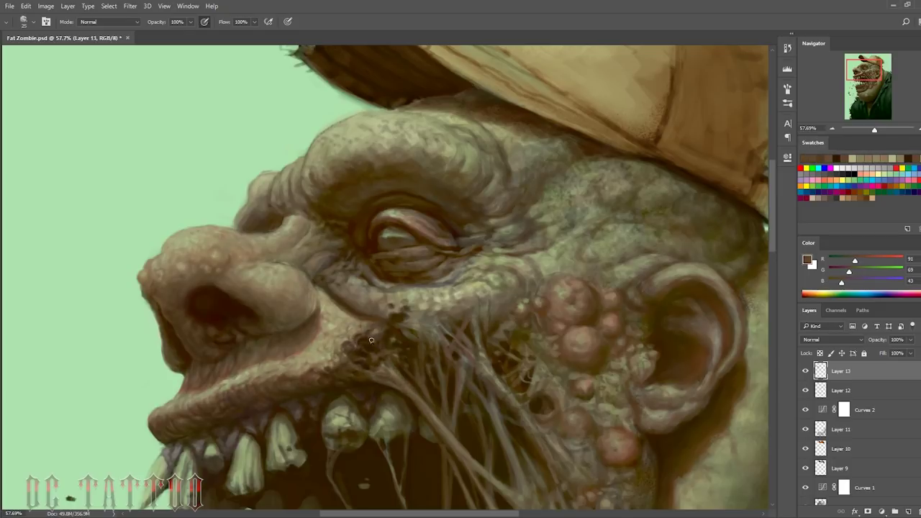
alt+click(393, 363)
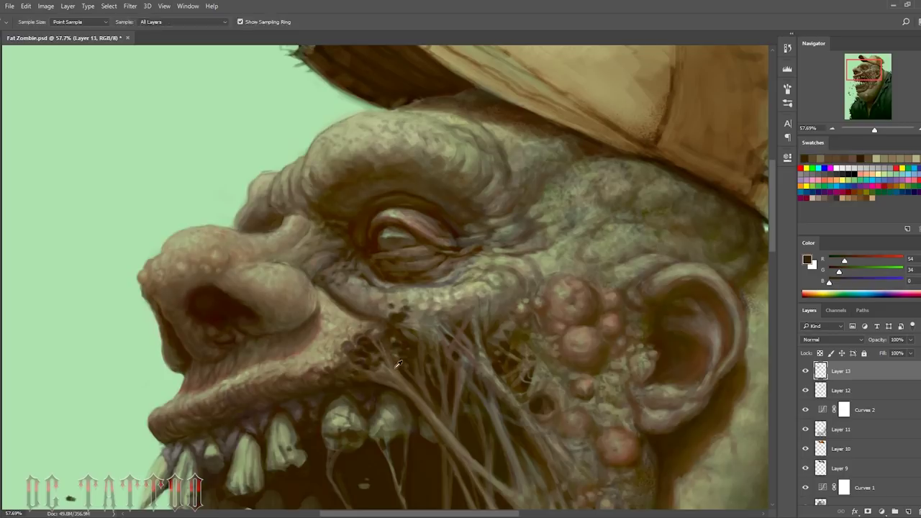
alt+click(385, 279)
alt+click(357, 358)
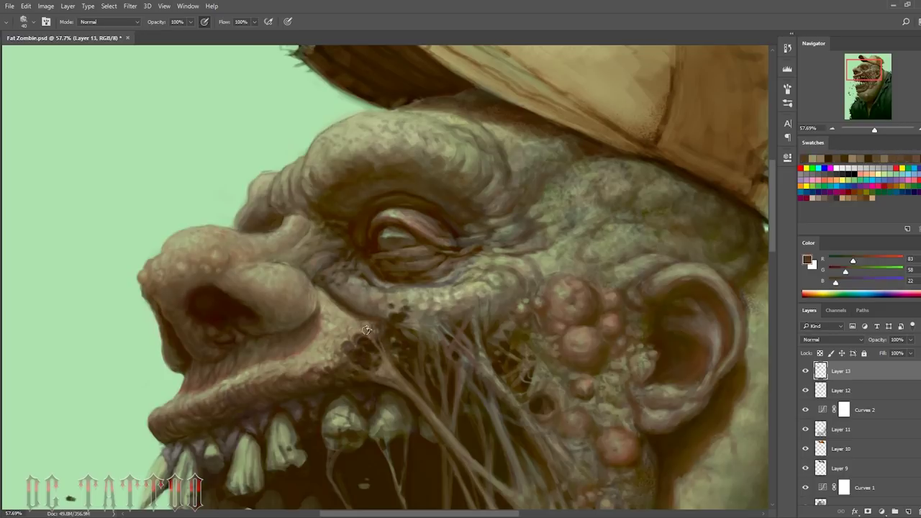
Step: Shade the cheek beside the mouth with mid browns, warm skin and pale greenish tones
alt+click(358, 315)
alt+click(365, 325)
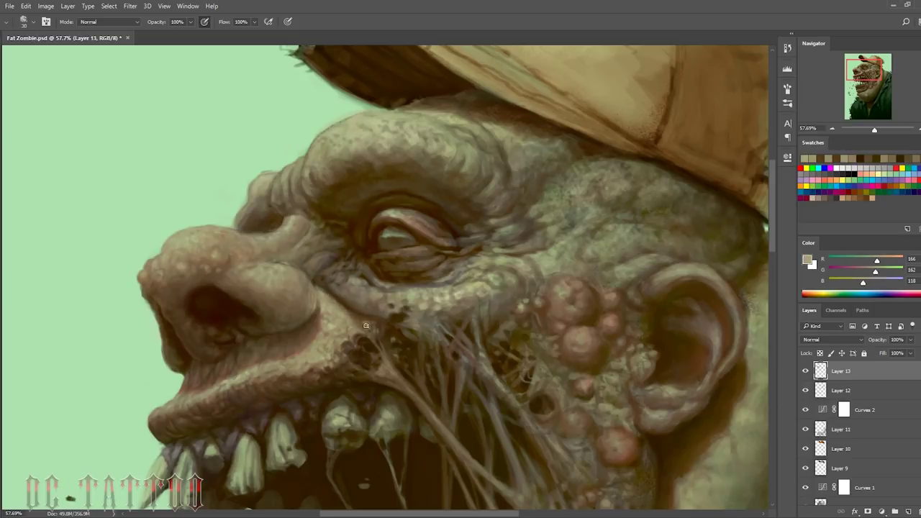
alt+click(446, 313)
alt+click(317, 310)
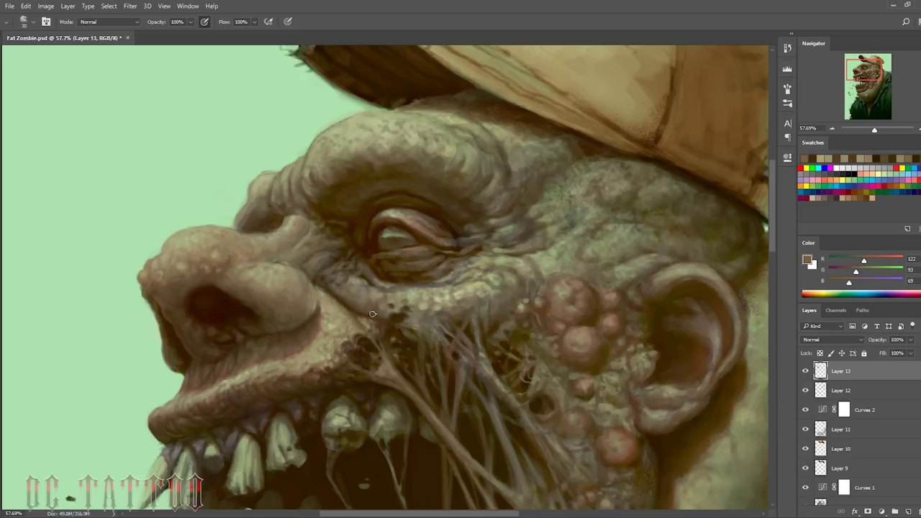
alt+click(353, 282)
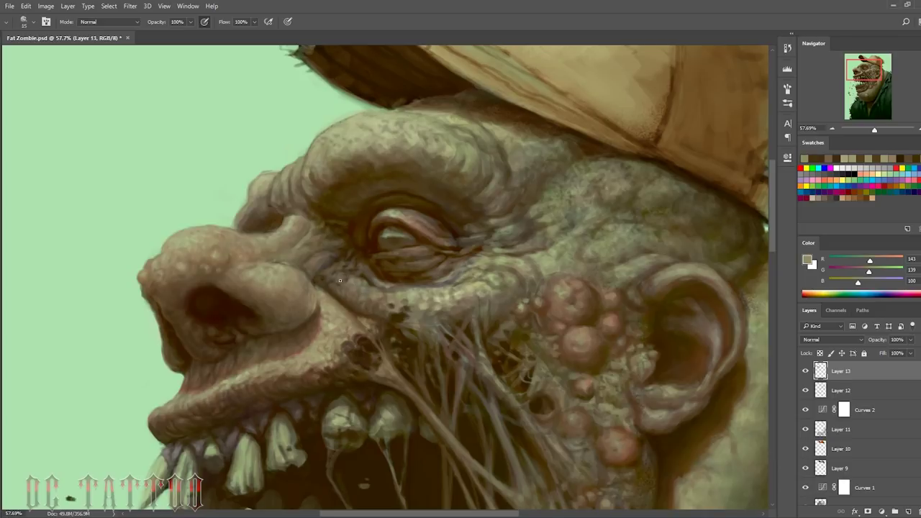
alt+click(359, 288)
Step: Add broader light-green skin strokes and dark pits, then narrow the brush for fine texture
key(bracketright)
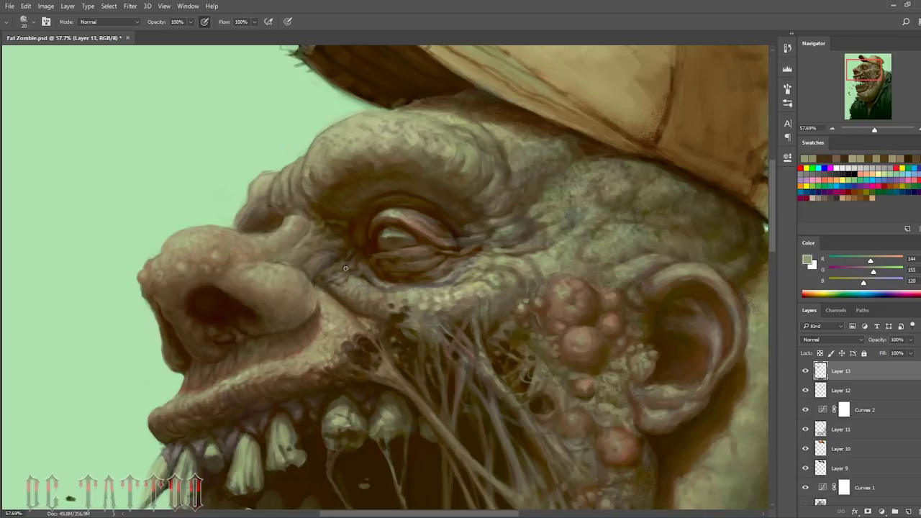
alt+click(346, 268)
key(bracketright)
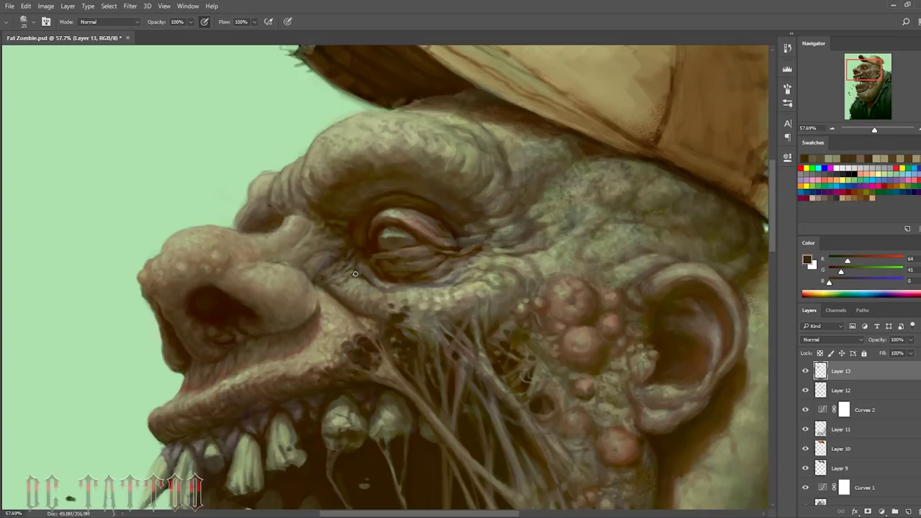
alt+click(360, 284)
key(bracketright)
key(bracketright)
key(bracketright)
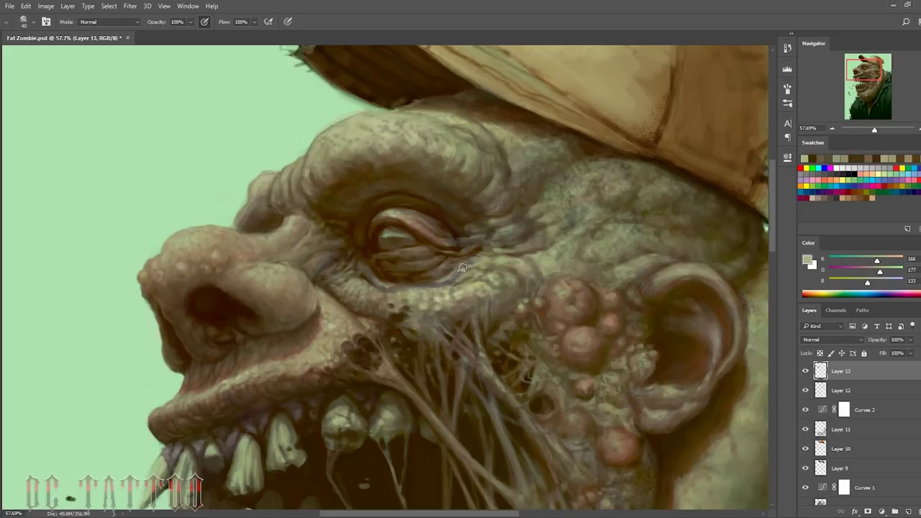
alt+click(366, 280)
key(bracketleft)
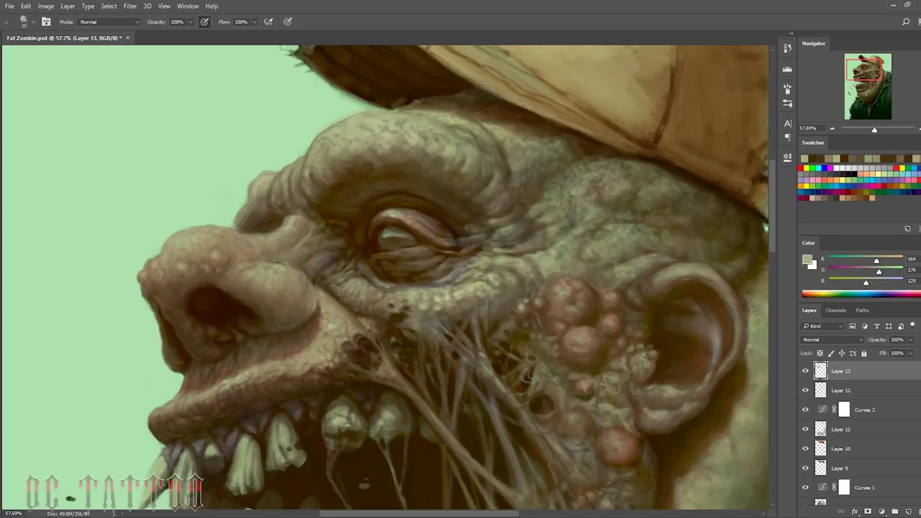
alt+click(403, 300)
key(bracketleft)
key(bracketleft)
key(bracketleft)
Step: Deepen the small cheek pits with the darkest browns using a smaller brush
key(bracketright)
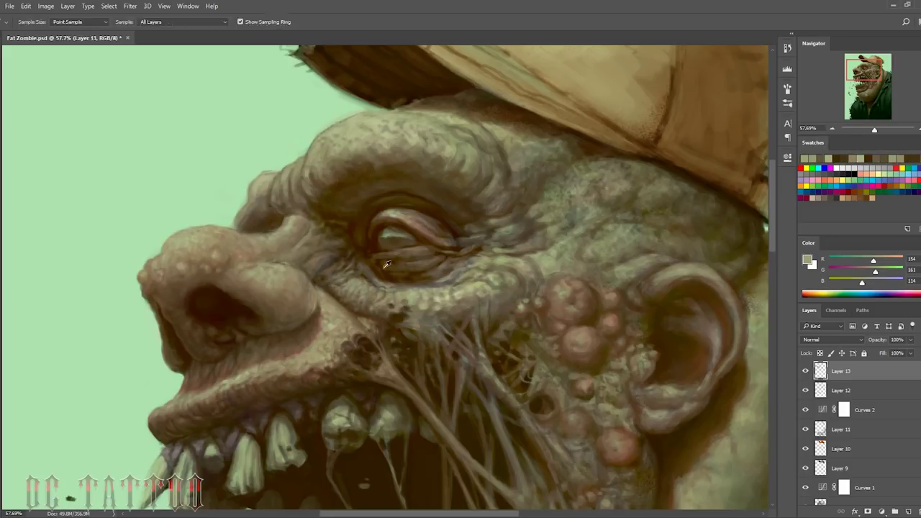
alt+click(392, 291)
alt+click(401, 291)
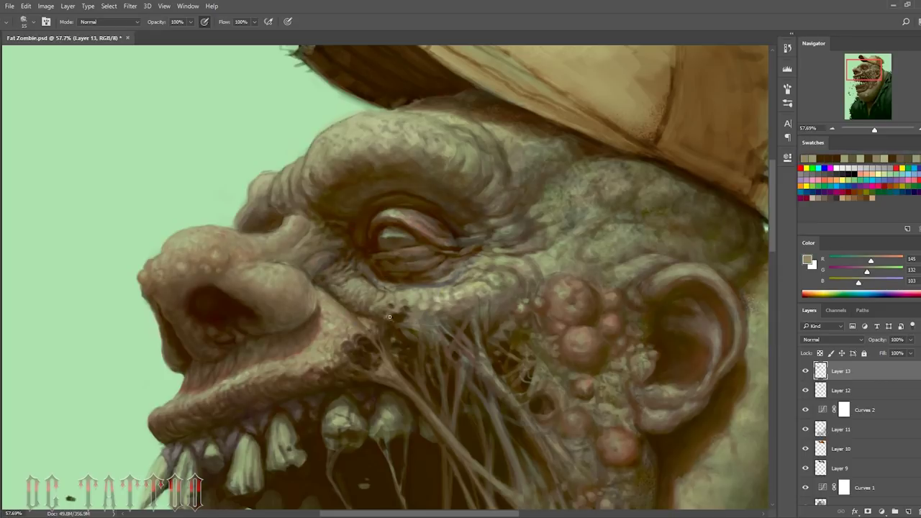
alt+click(407, 323)
key(bracketleft)
alt+click(420, 347)
alt+click(392, 331)
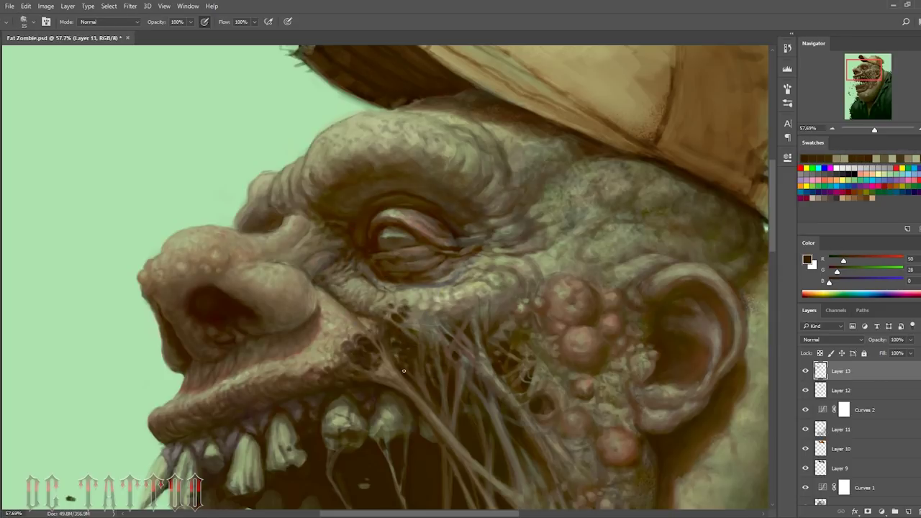
alt+click(397, 352)
alt+click(346, 341)
alt+click(346, 336)
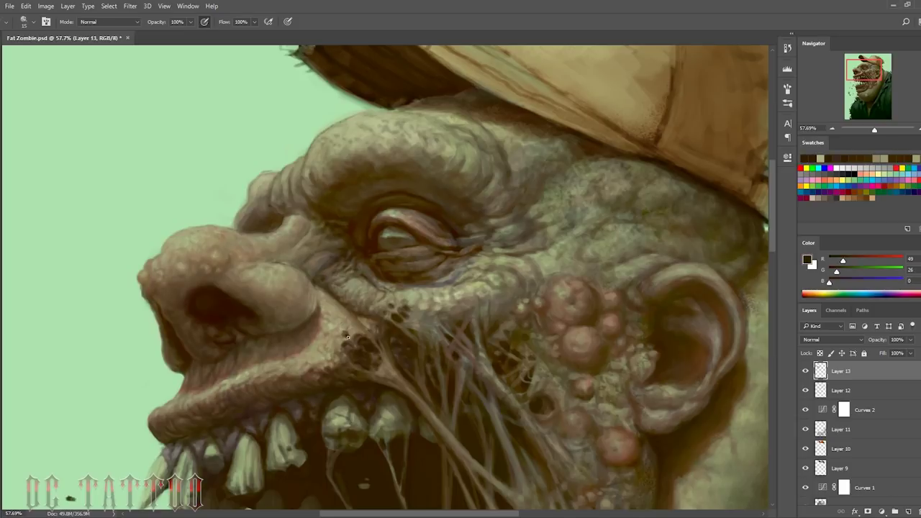
alt+click(392, 331)
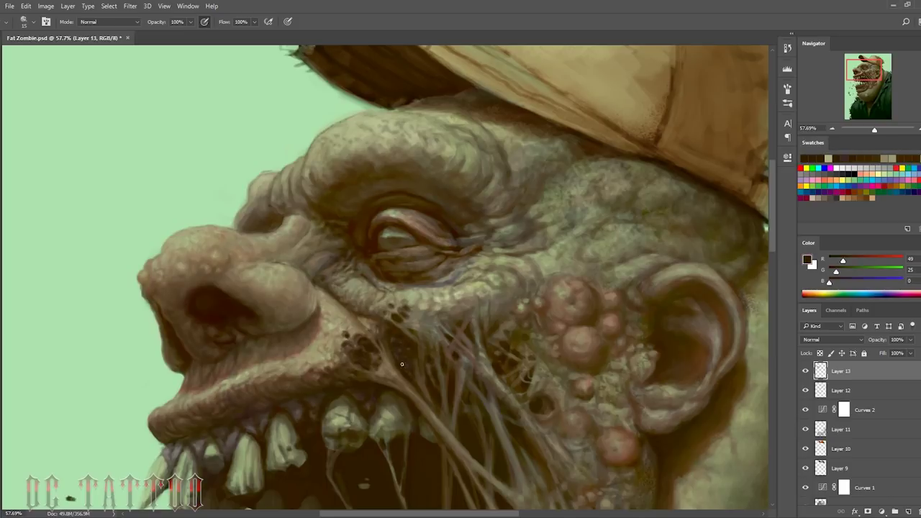
Step: Shade beside the flesh strands with mid and dark browns and a light cheek tone
alt+click(389, 353)
key(bracketright)
key(bracketright)
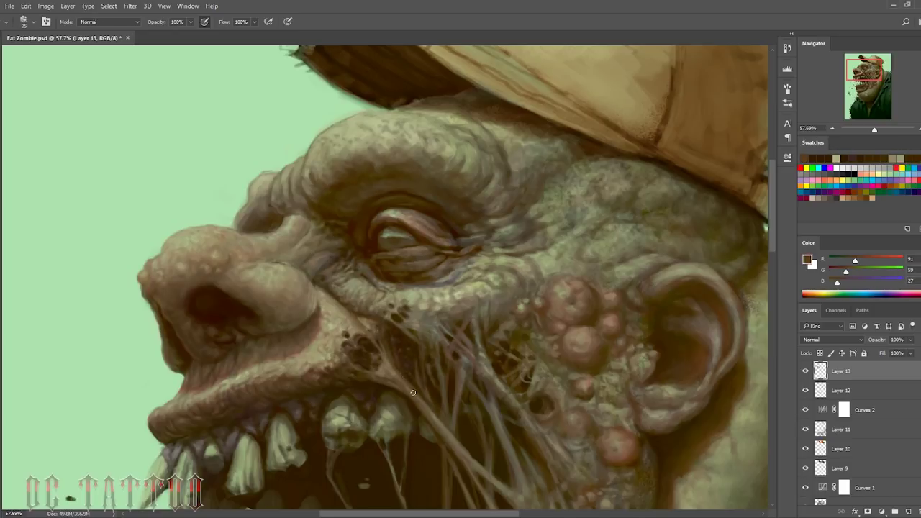
alt+click(375, 360)
alt+click(368, 335)
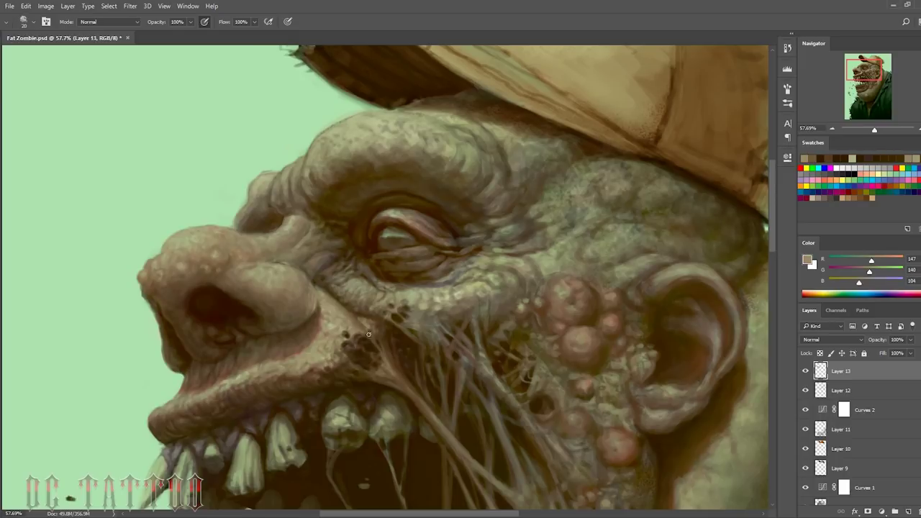
alt+click(400, 353)
alt+click(350, 392)
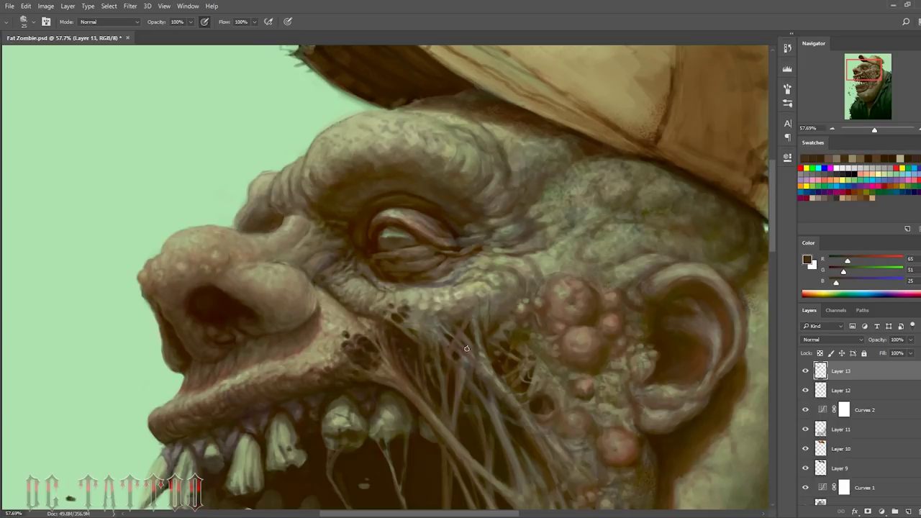
key(bracketleft)
key(bracketleft)
alt+click(427, 368)
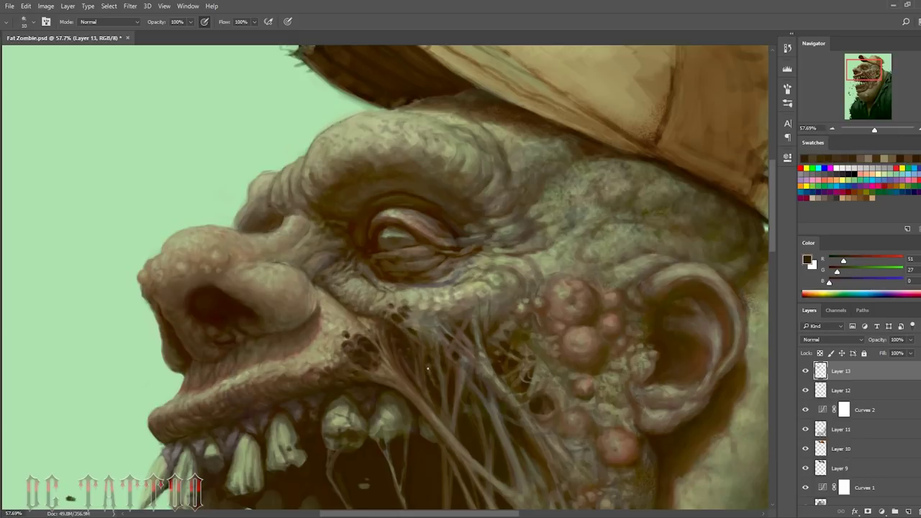
alt+click(434, 388)
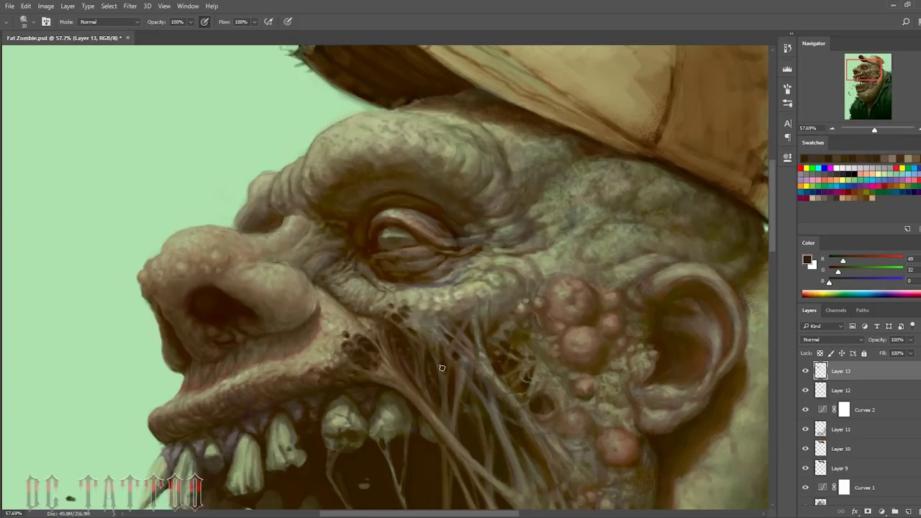
Step: Paint a thin dark strand over the mouth, then add grey-green, reddish-brown and deep cheek shadows
drag(450, 390, 448, 421)
alt+click(443, 408)
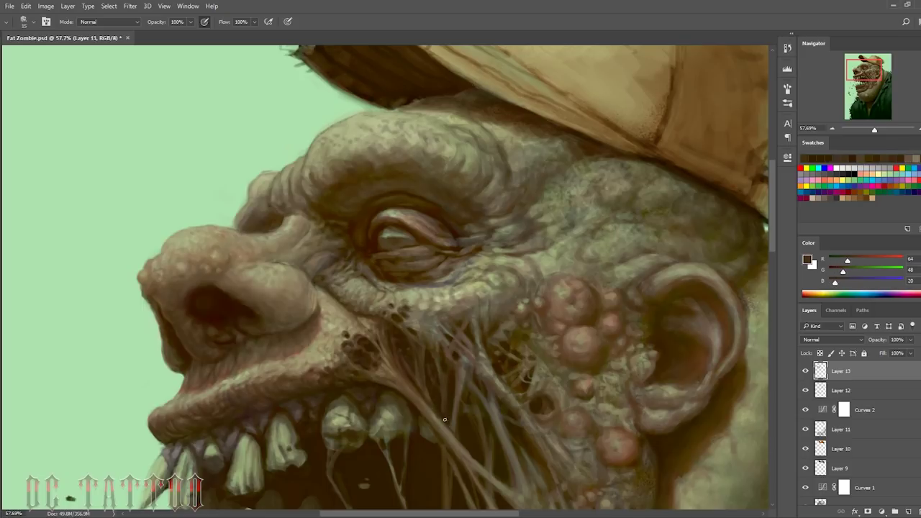
key(bracketright)
alt+click(428, 344)
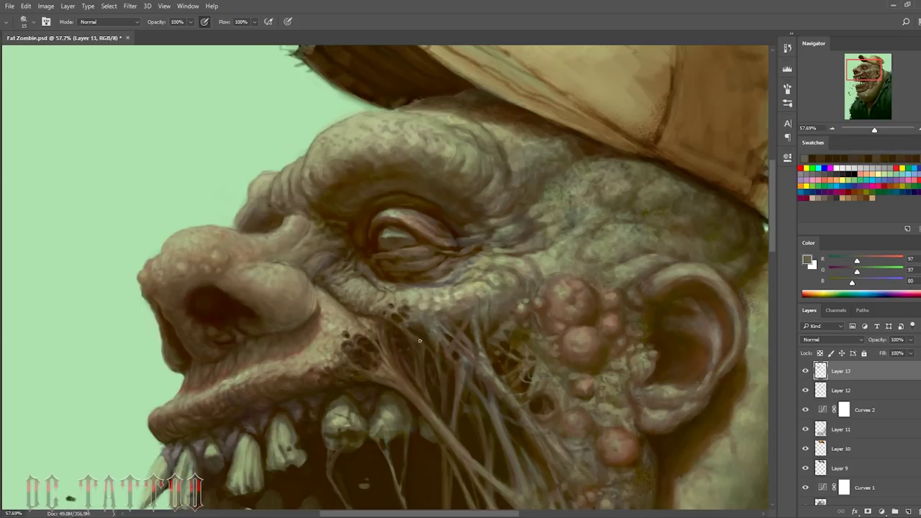
alt+click(420, 321)
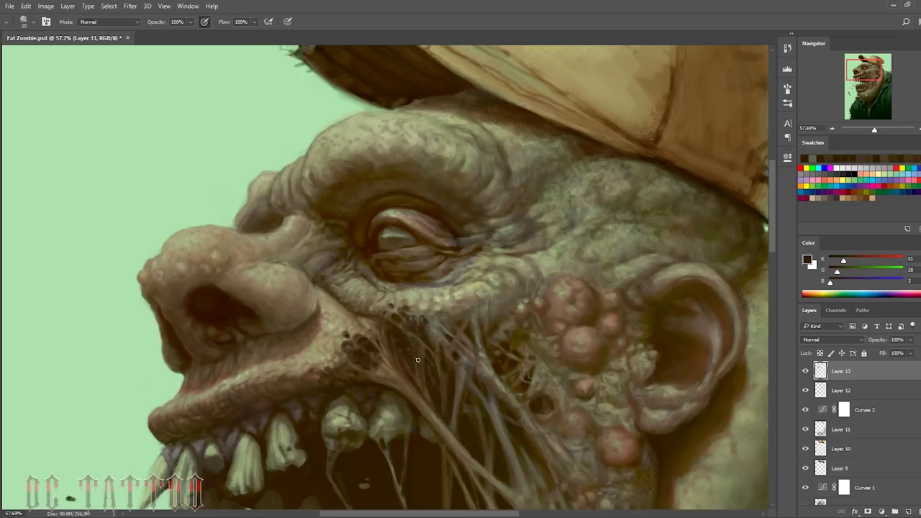
alt+click(399, 201)
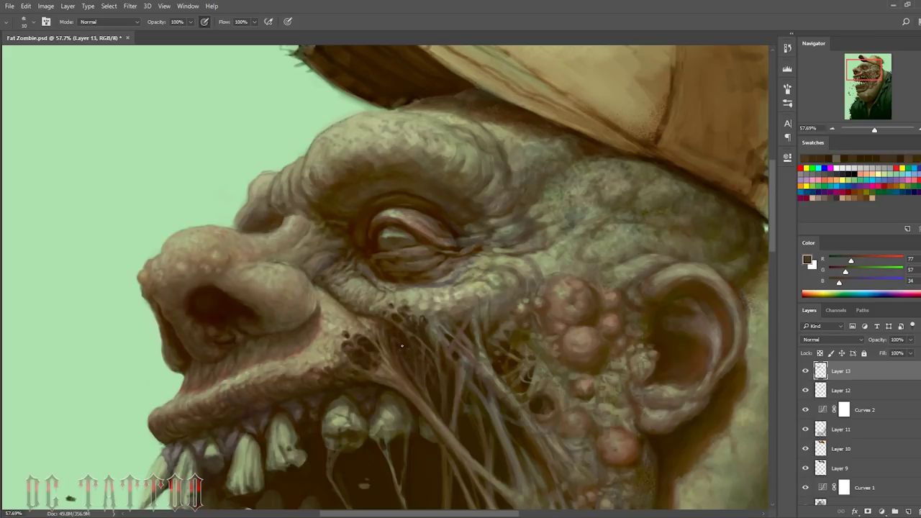
alt+click(311, 371)
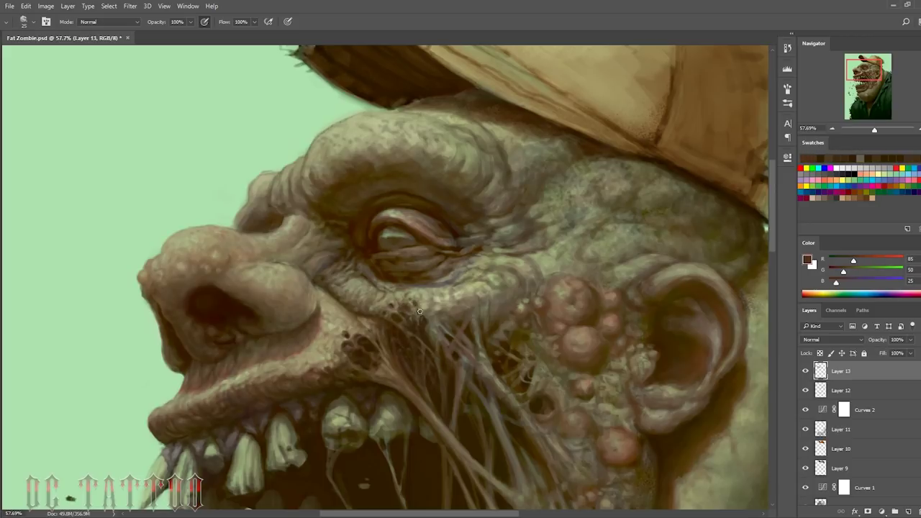
alt+click(433, 337)
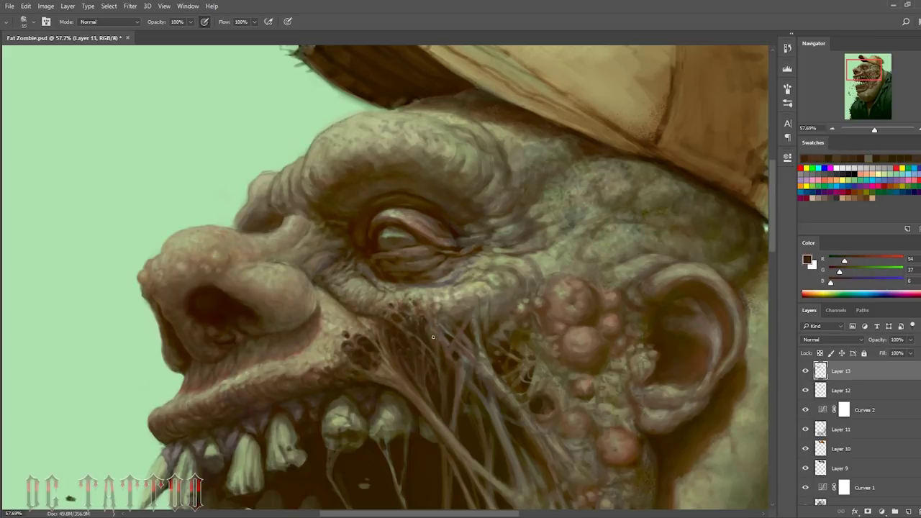
alt+click(424, 318)
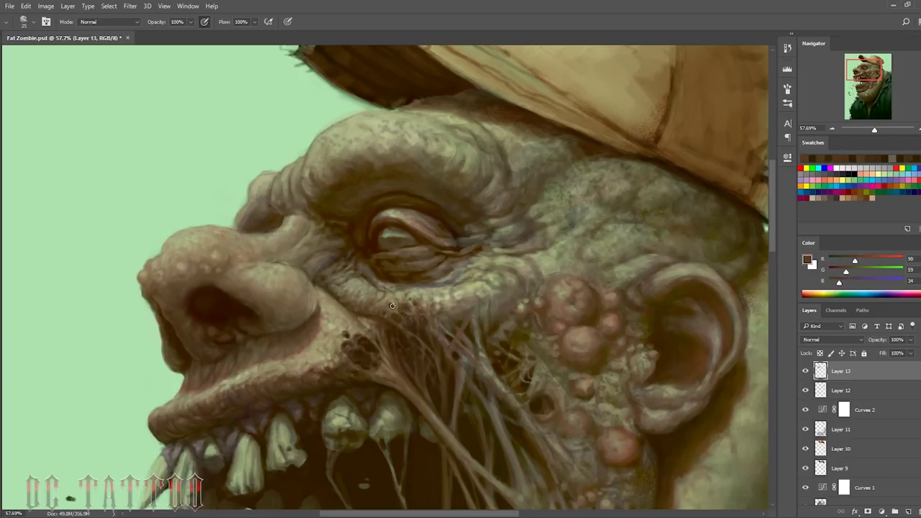
alt+click(402, 269)
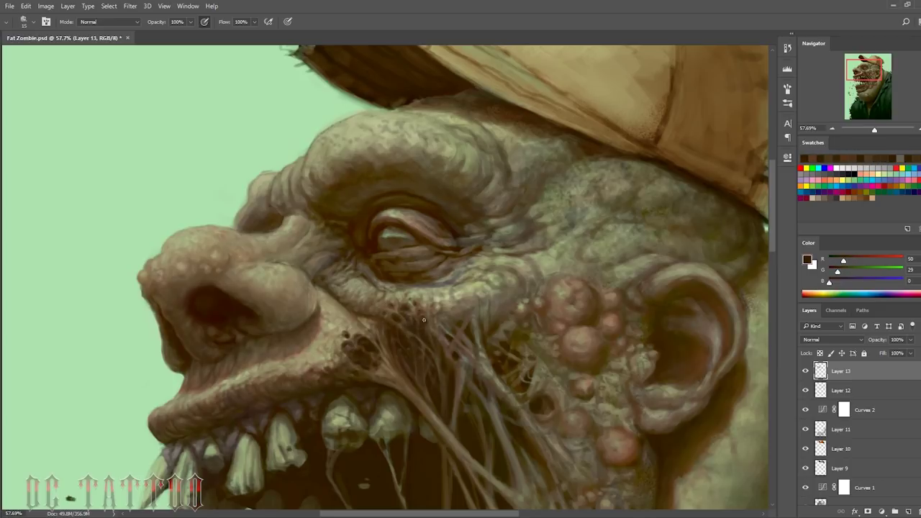
alt+click(417, 314)
key(bracketright)
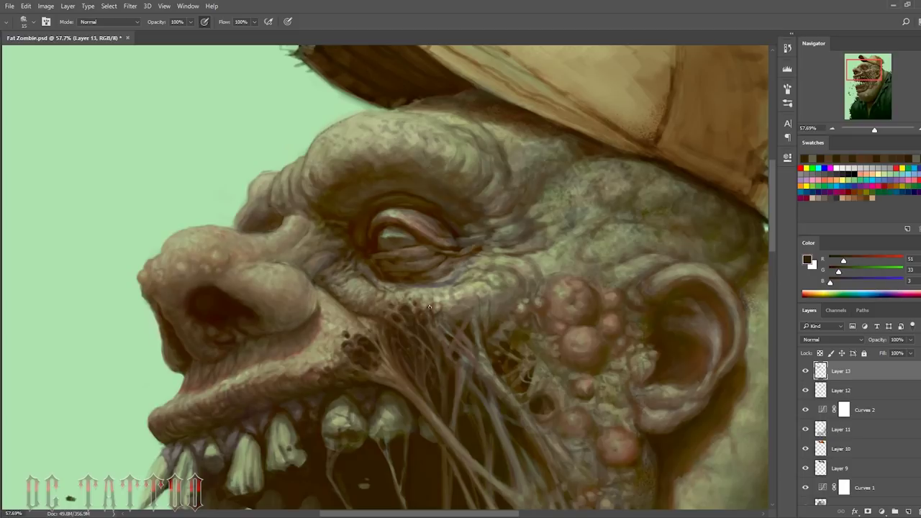
Step: Paint a dark brown shadow stroke under the eye
alt+click(417, 302)
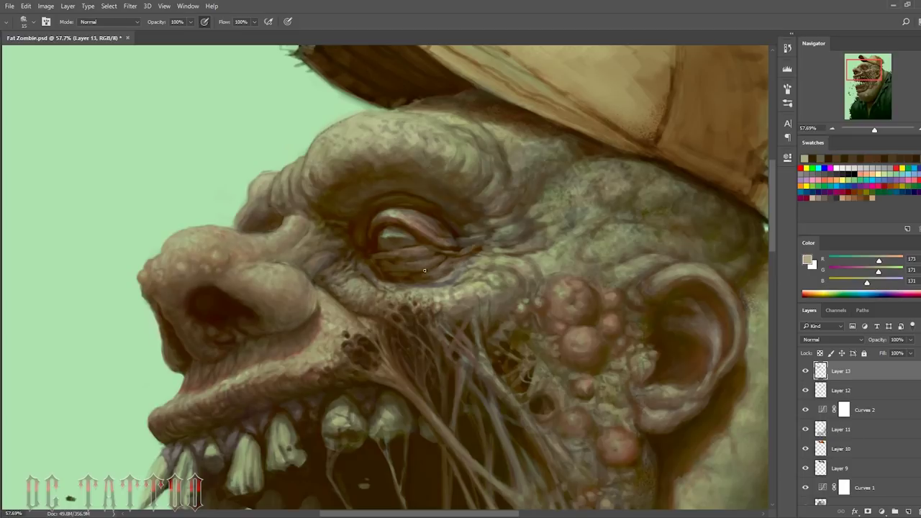
alt+click(423, 270)
key(bracketright)
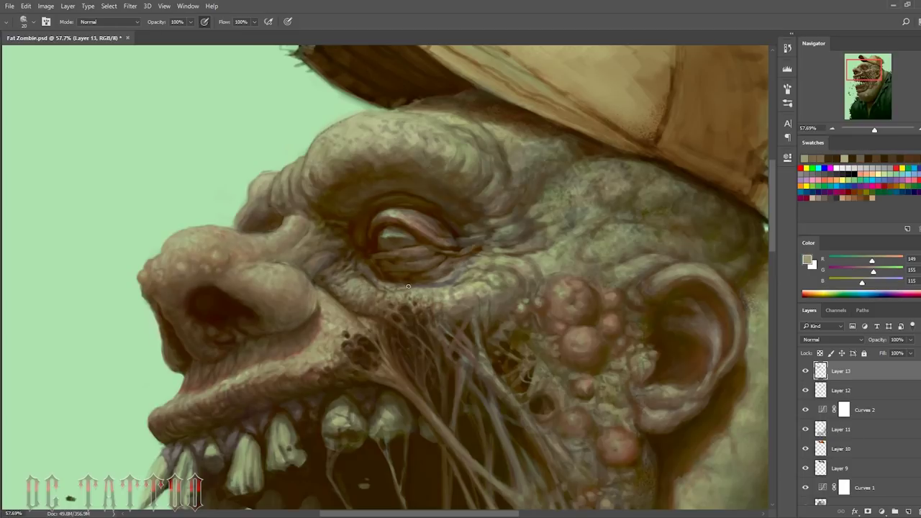
key(bracketleft)
alt+click(408, 286)
drag(392, 287, 458, 276)
Step: Add tan highlights and darken the wrinkles beside the eye with small dark strokes
key(bracketright)
alt+click(482, 259)
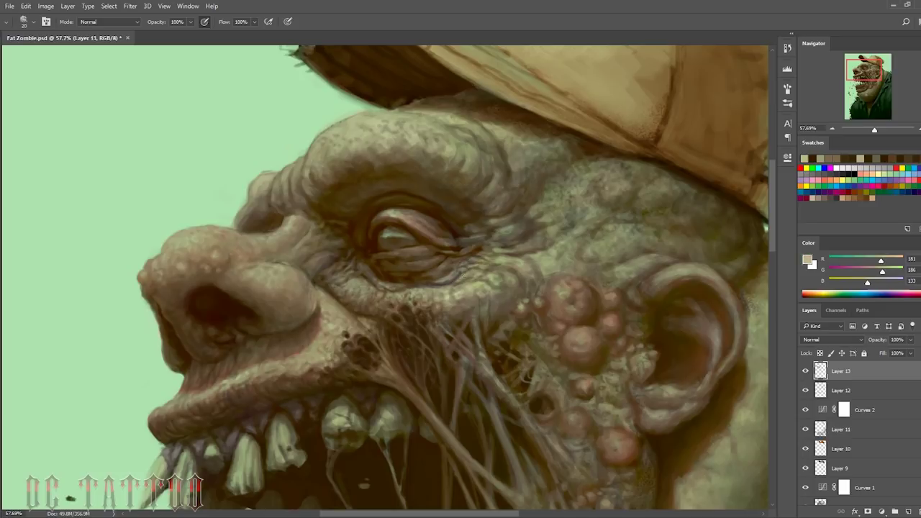
alt+click(474, 275)
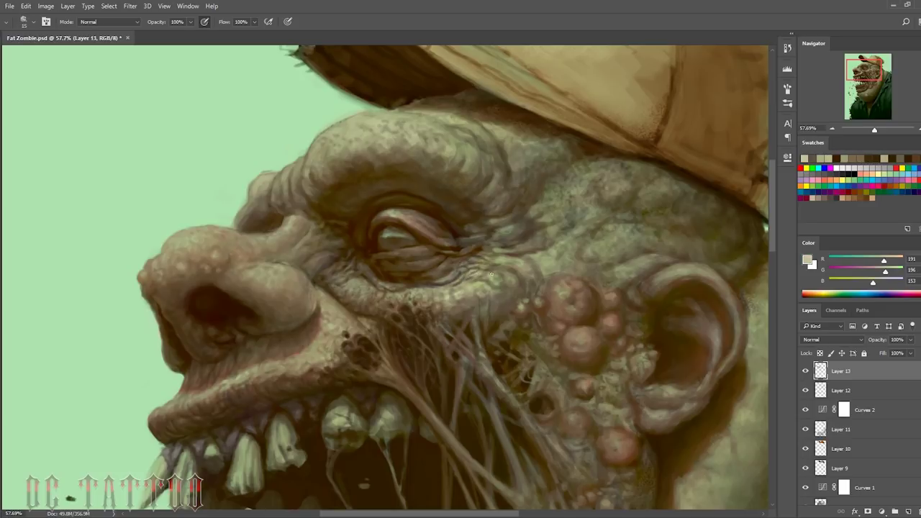
alt+click(440, 266)
mouse_move(453, 266)
mouse_down()
mouse_move(444, 252)
mouse_move(439, 273)
mouse_up()
key(bracketright)
alt+click(379, 263)
alt+click(431, 266)
key(bracketleft)
key(bracketleft)
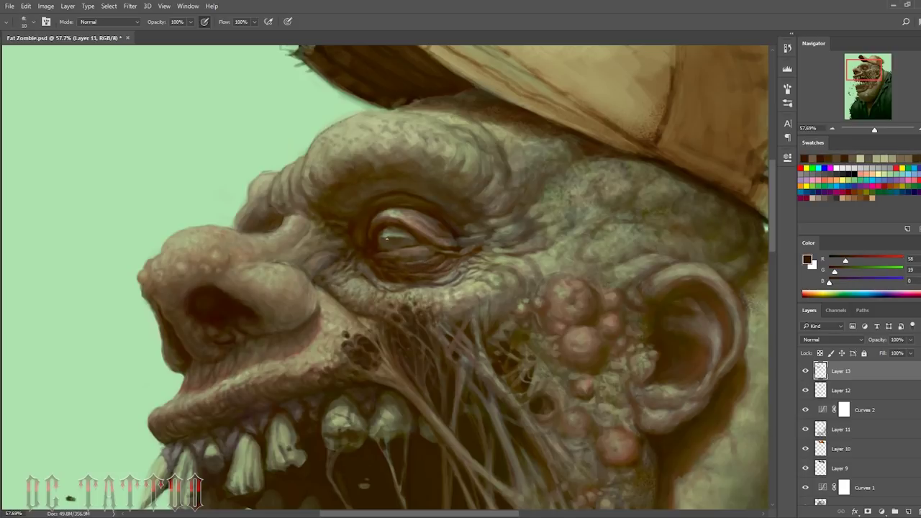
Step: Paint deep brown strand detail over the cheek and mouth, with light flesh accents
alt+click(428, 341)
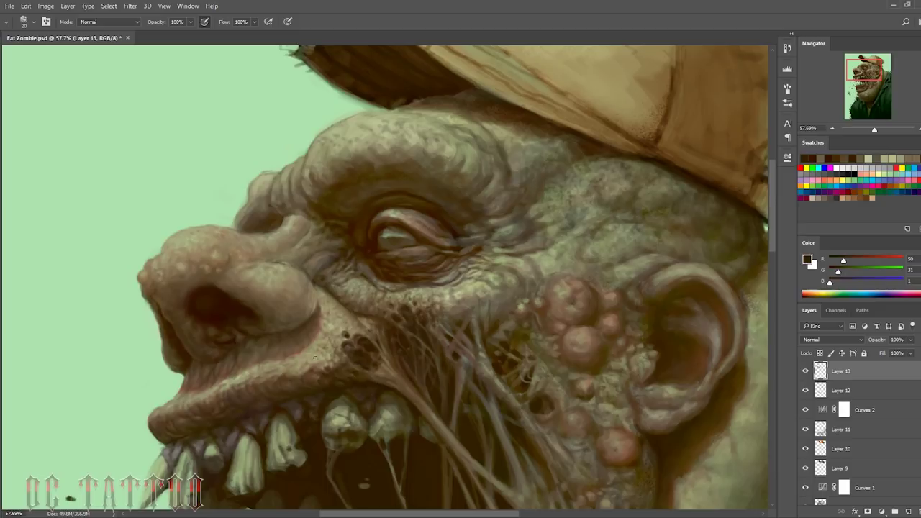
alt+click(429, 344)
key(bracketleft)
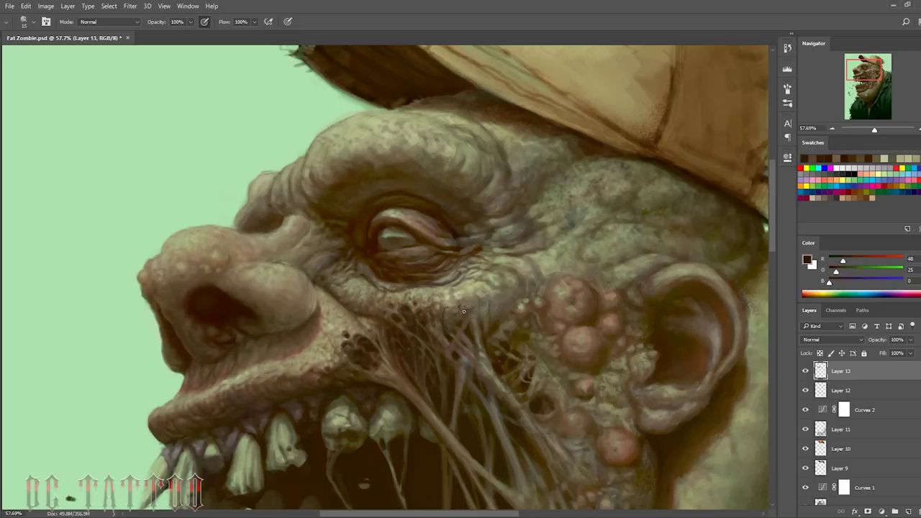
alt+click(450, 308)
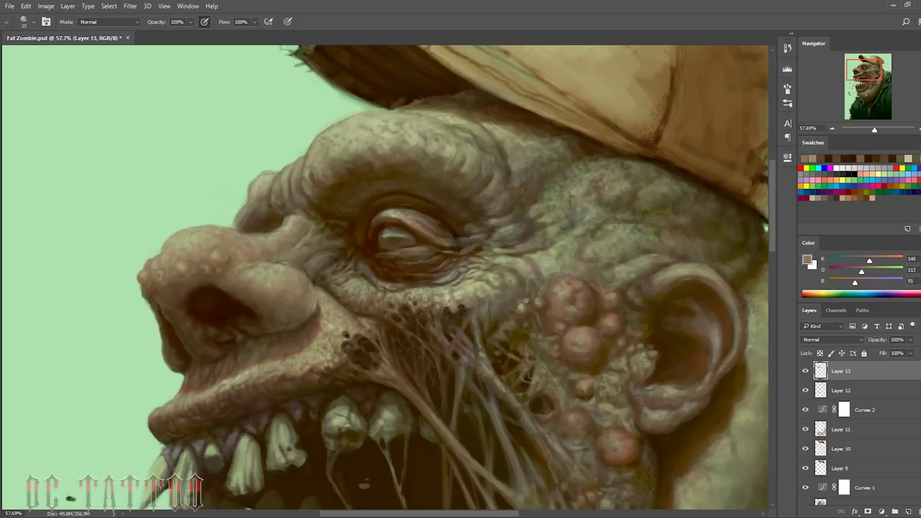
alt+click(462, 313)
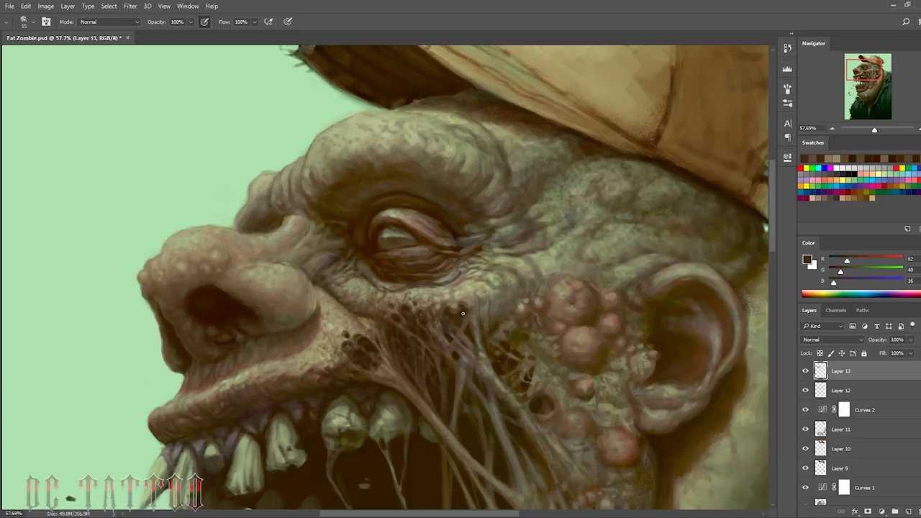
alt+click(455, 349)
key(bracketright)
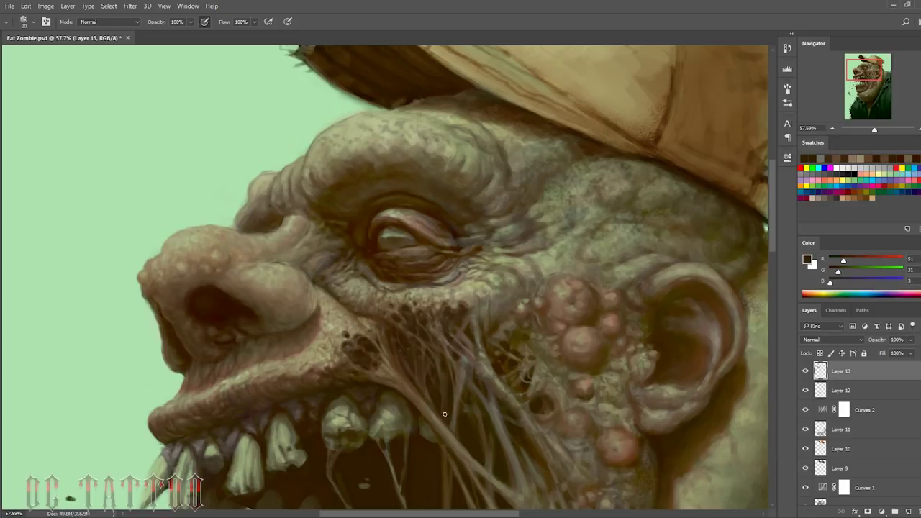
alt+click(469, 407)
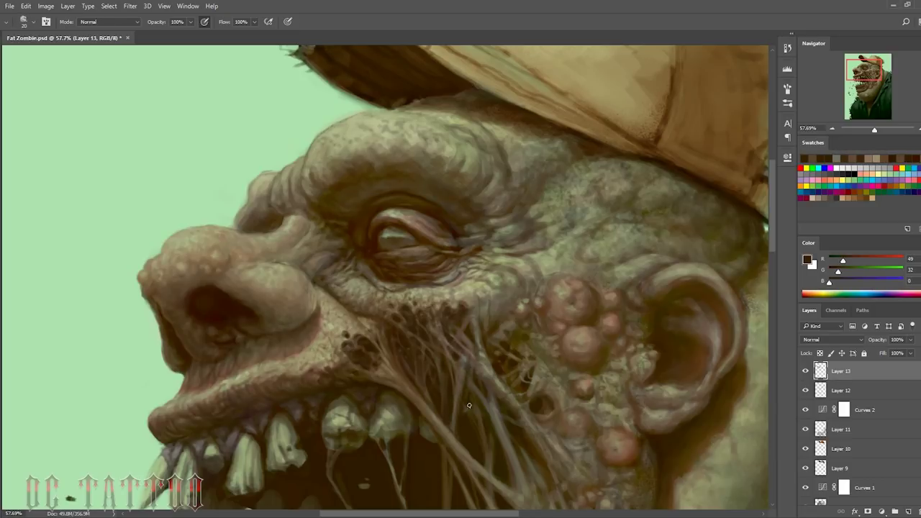
alt+click(492, 434)
Step: Draw fine dark brown strands below the eye with a thinner brush
key(bracketright)
key(bracketright)
key(bracketright)
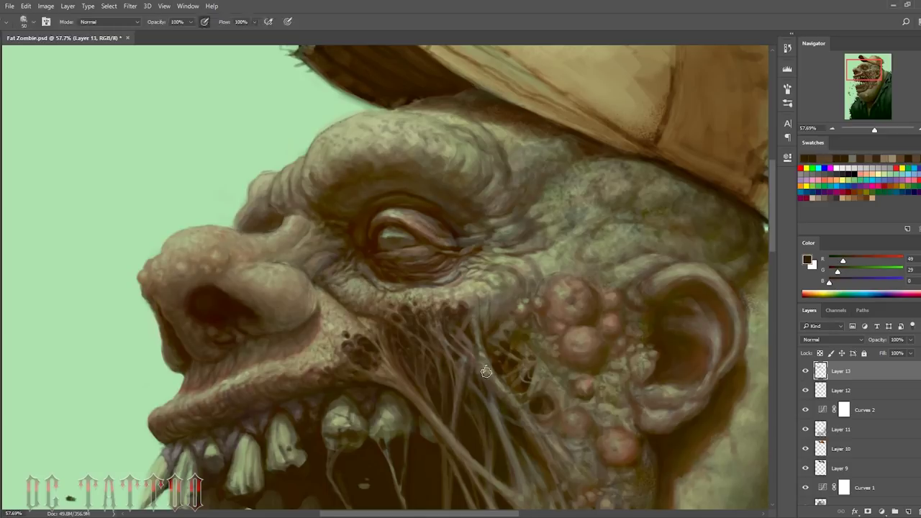
key(bracketright)
alt+click(460, 322)
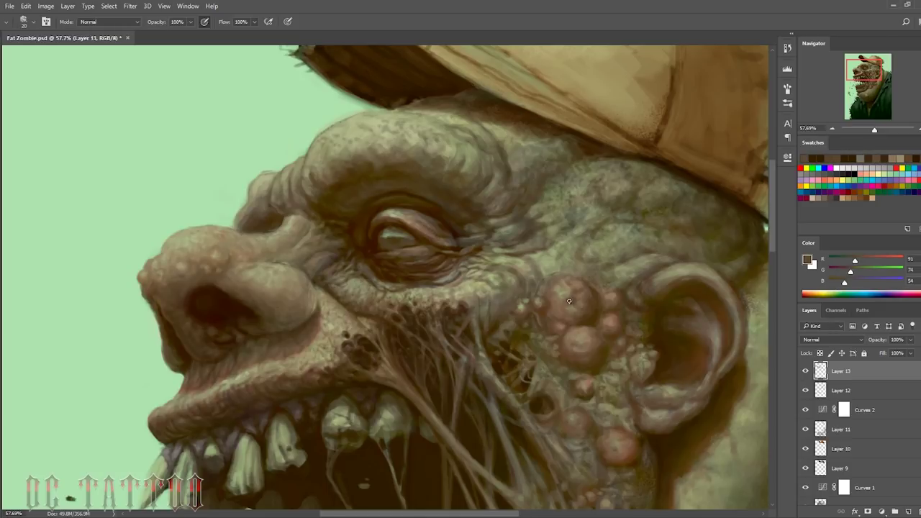
key(bracketleft)
alt+click(464, 268)
alt+click(435, 320)
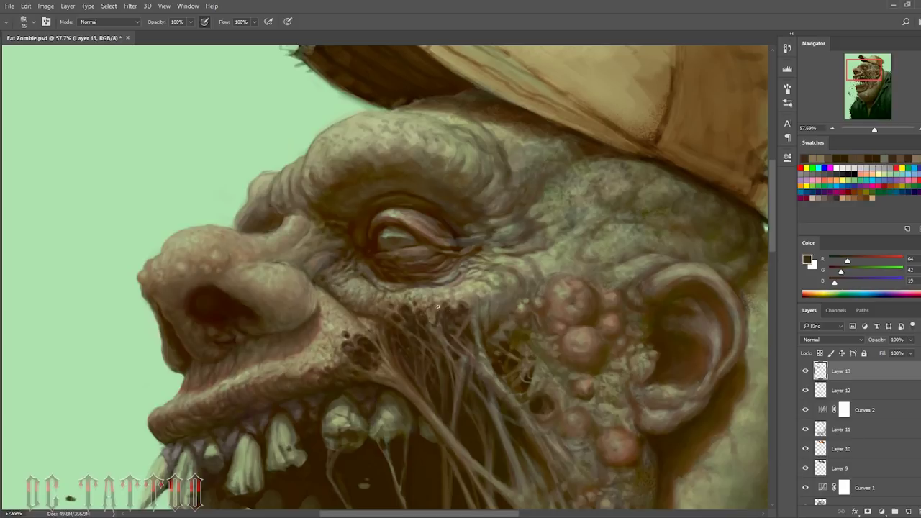
alt+click(430, 310)
alt+click(464, 315)
key(bracketleft)
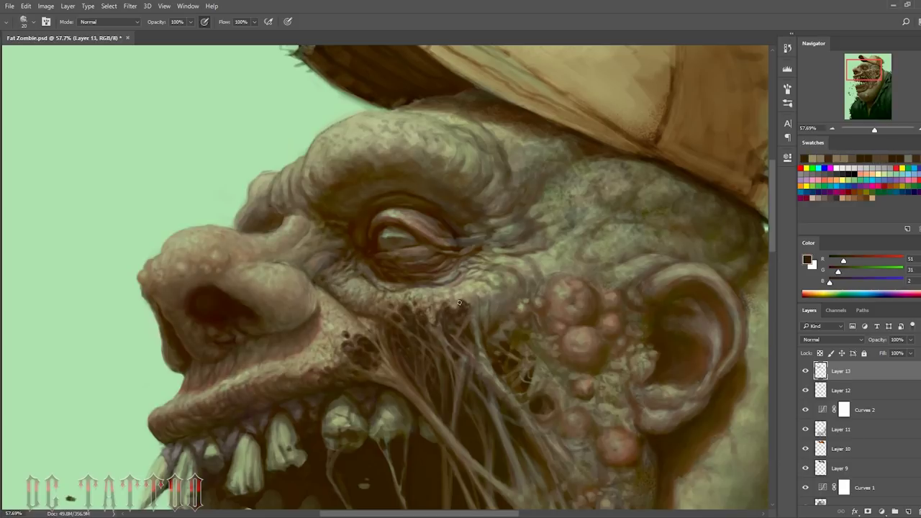
Step: Build mid and deep brown strand detail around the cheek boils
alt+click(437, 326)
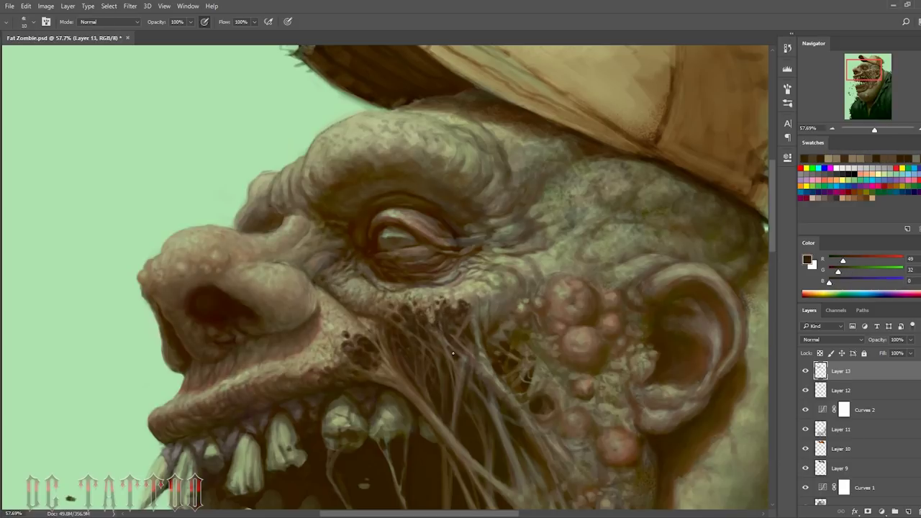
alt+click(452, 324)
alt+click(469, 325)
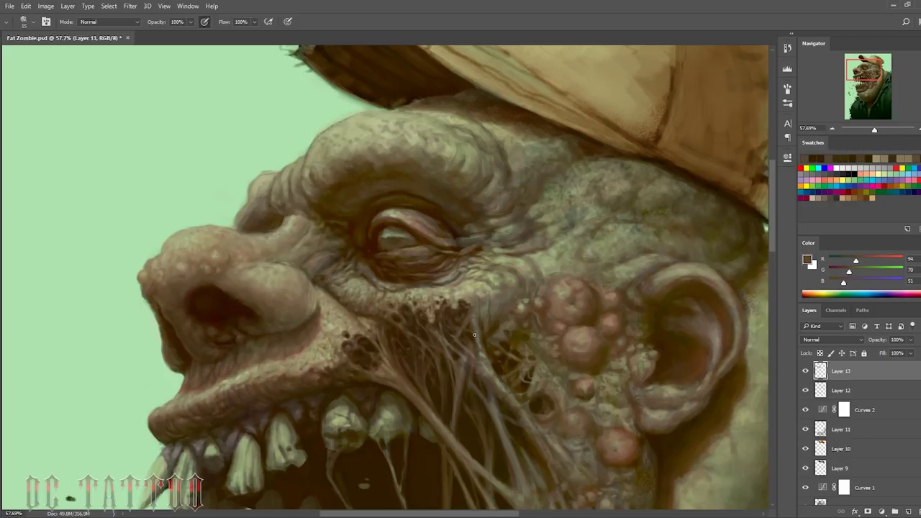
alt+click(484, 288)
alt+click(467, 328)
alt+click(485, 313)
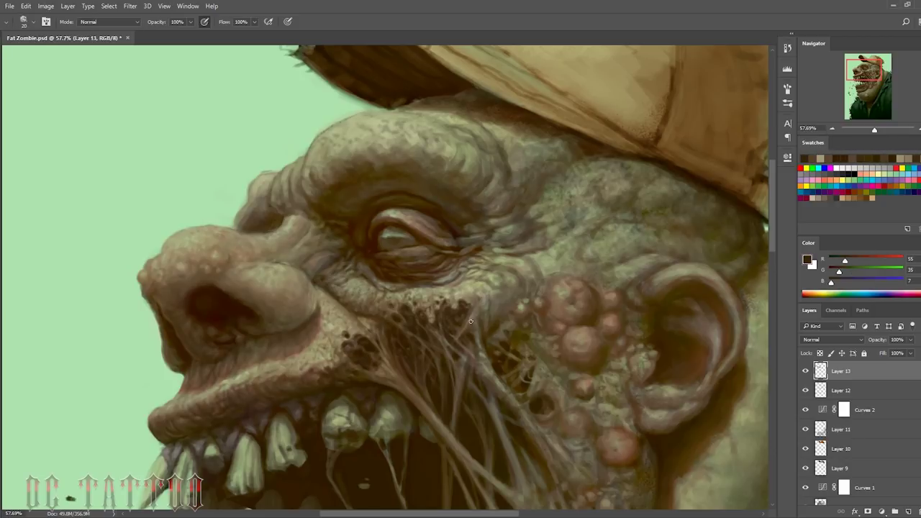
alt+click(495, 289)
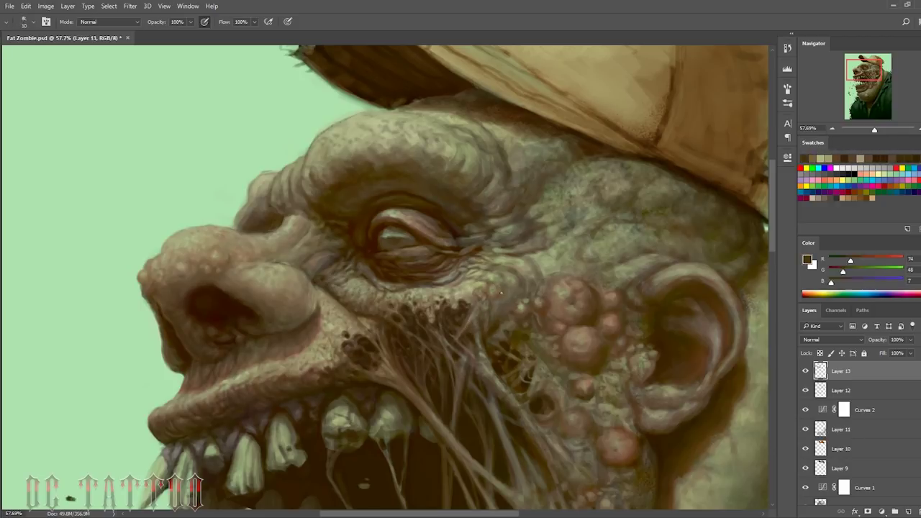
alt+click(482, 290)
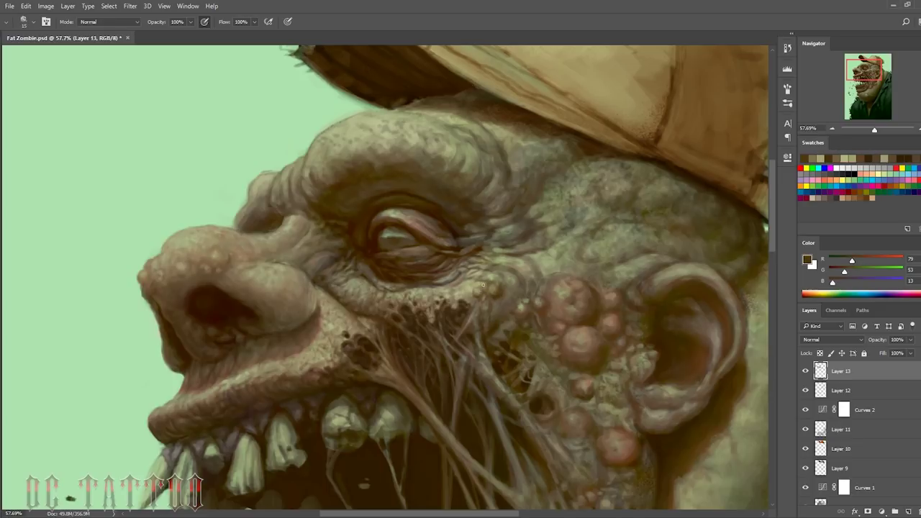
alt+click(464, 287)
alt+click(467, 328)
alt+click(491, 313)
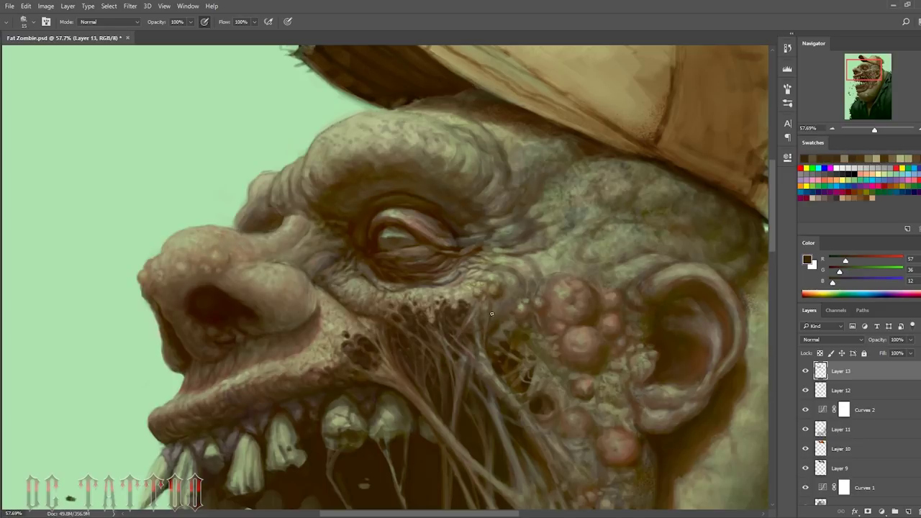
Step: Blend green-grey, olive and tan skin tones into the cheek between the boils
alt+click(492, 288)
alt+click(496, 291)
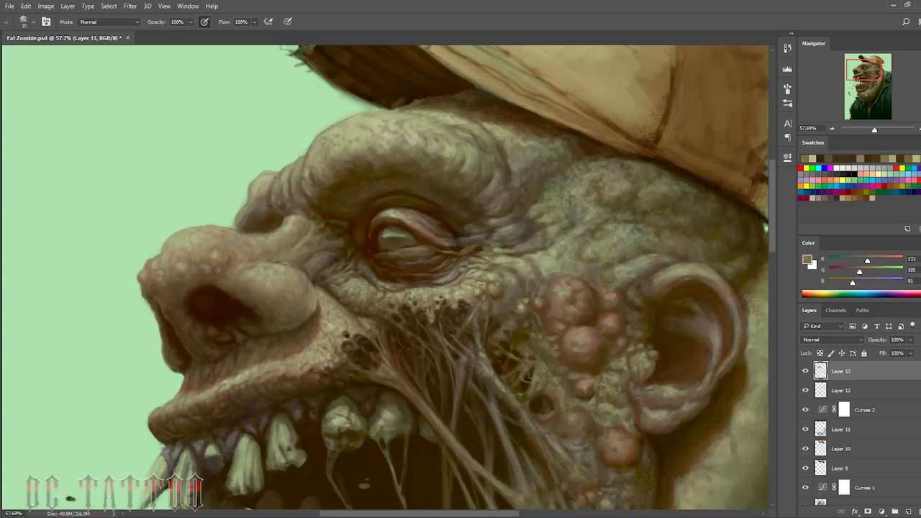
alt+click(372, 326)
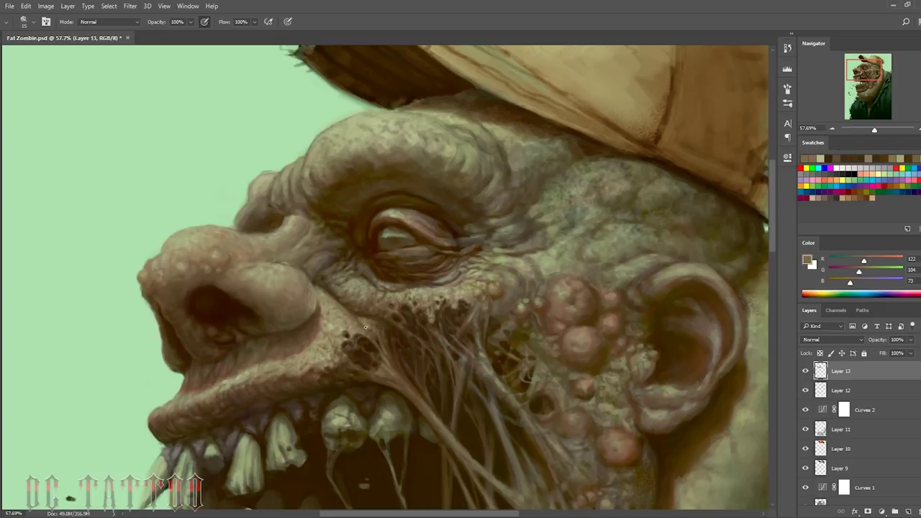
alt+click(493, 300)
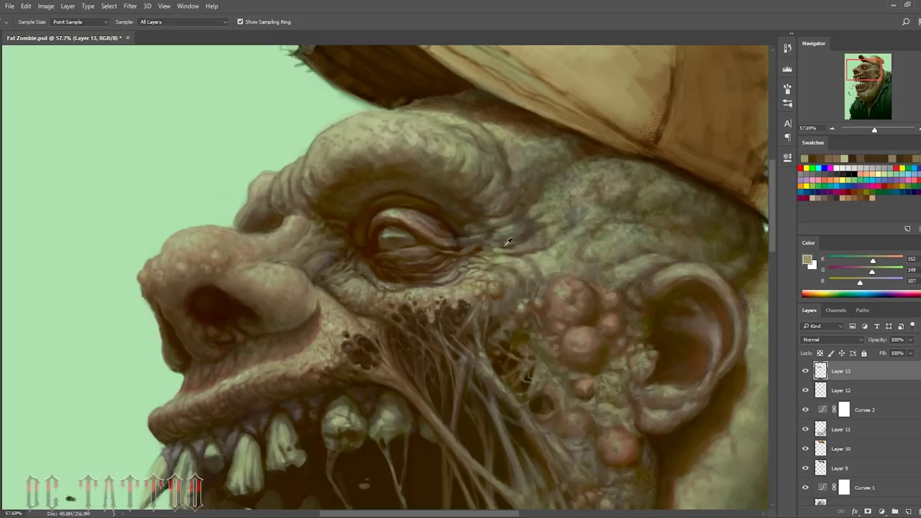
alt+click(493, 300)
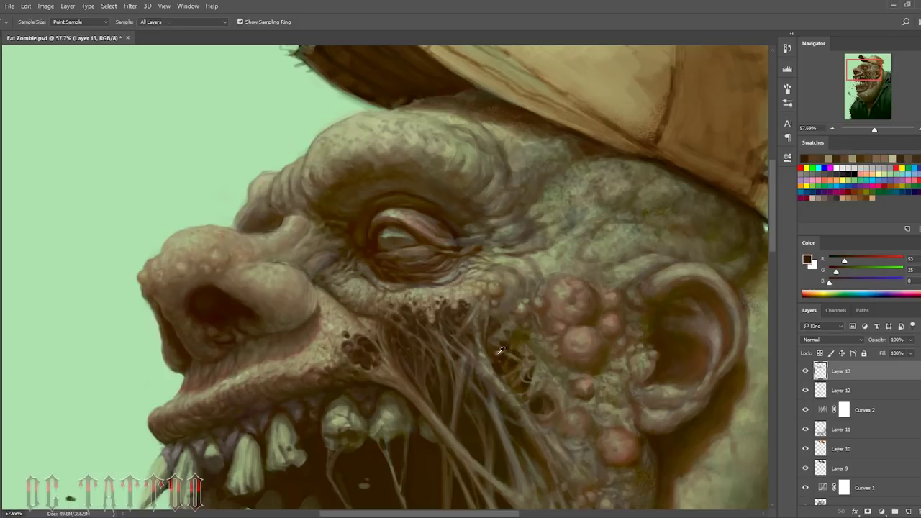
key(bracketright)
alt+click(486, 276)
key(bracketleft)
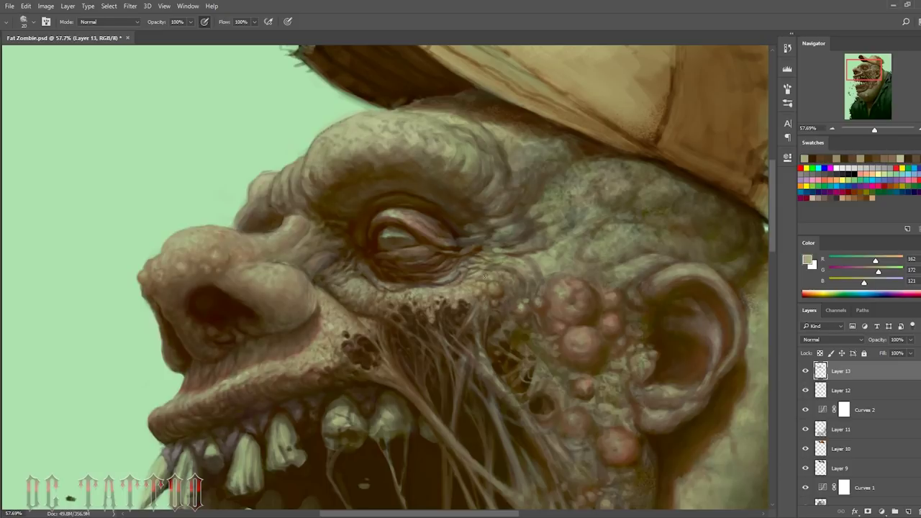
Step: Add near-black strand shadows and reddish wart tones extending toward the eye
alt+click(460, 301)
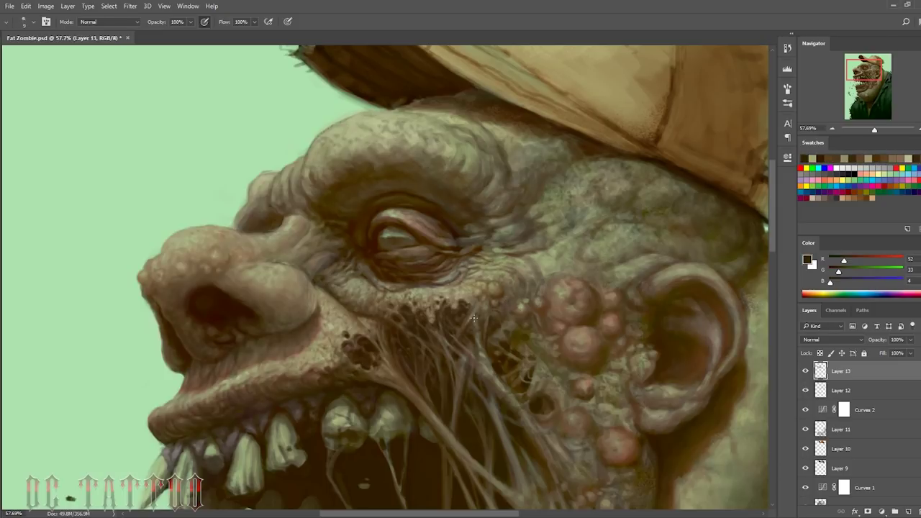
alt+click(472, 314)
key(bracketright)
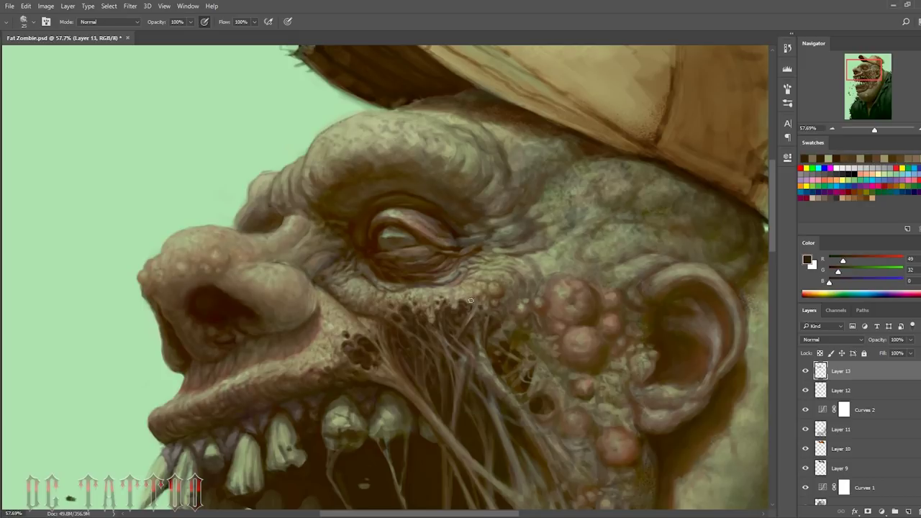
alt+click(505, 259)
alt+click(495, 296)
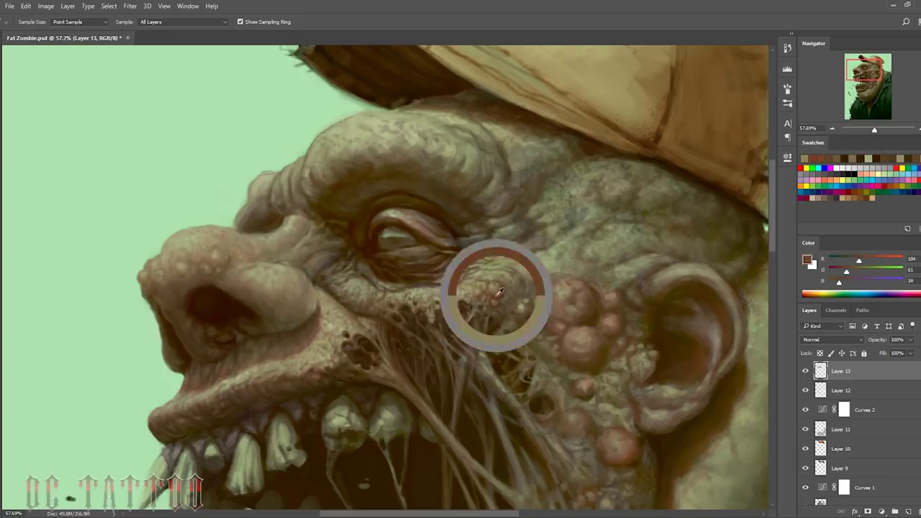
key(bracketright)
key(bracketright)
key(bracketright)
Step: Brighten the cheek warts with warm orange strokes using a smaller brush
alt+click(563, 286)
key(bracketleft)
key(bracketleft)
drag(559, 309, 616, 440)
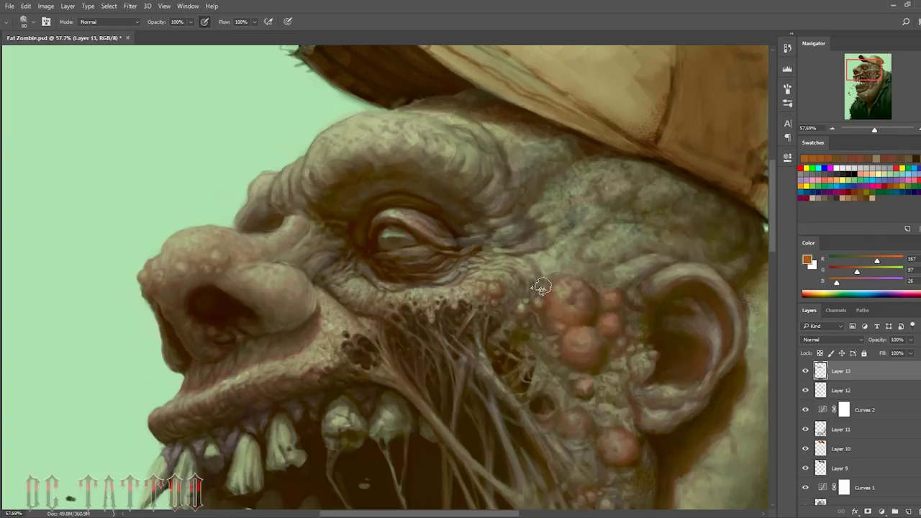
key(bracketleft)
key(bracketleft)
key(bracketleft)
Step: Sample greenish skin, dark crevice brown and pale highlight tones for the wart surroundings
alt+click(572, 295)
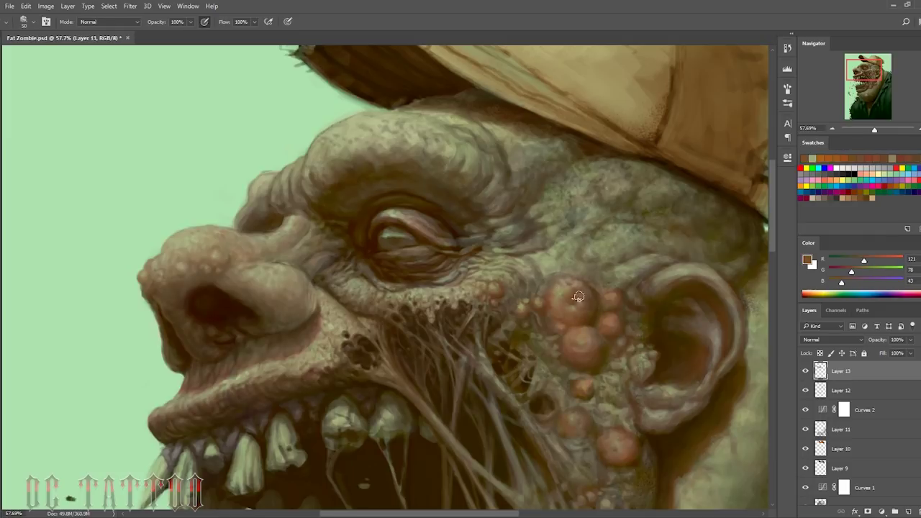
alt+click(536, 291)
key(bracketleft)
key(bracketleft)
key(bracketleft)
alt+click(495, 318)
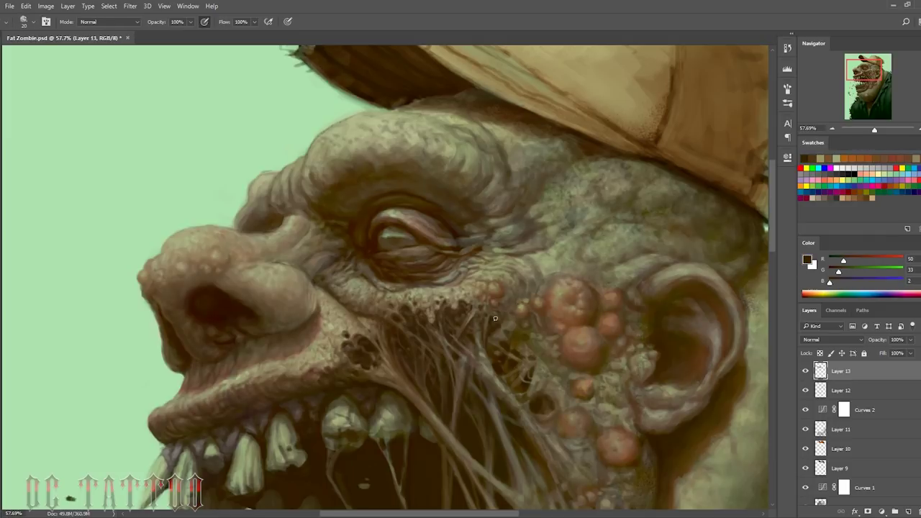
alt+click(543, 265)
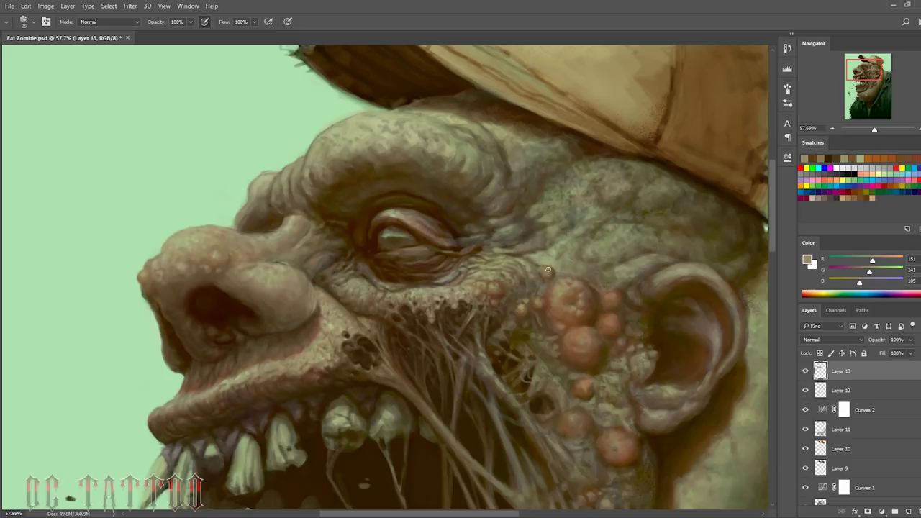
alt+click(555, 271)
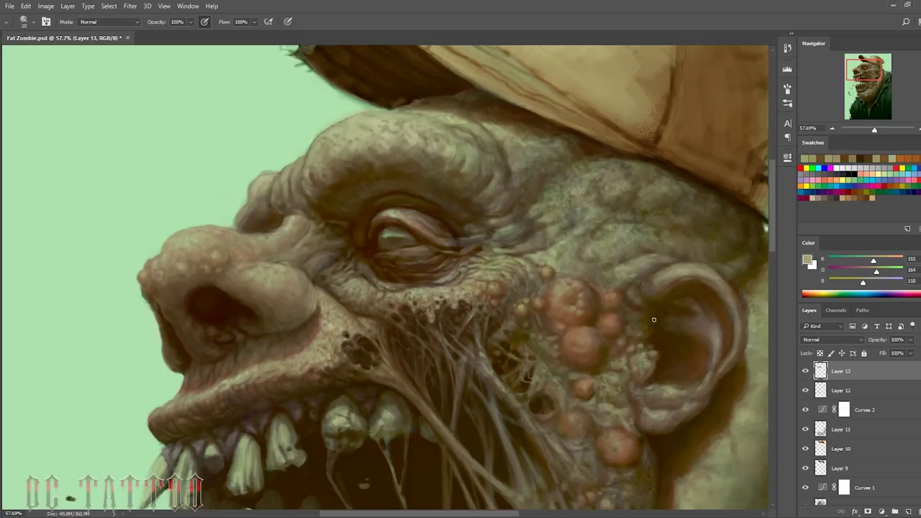
key(bracketleft)
key(bracketleft)
key(bracketleft)
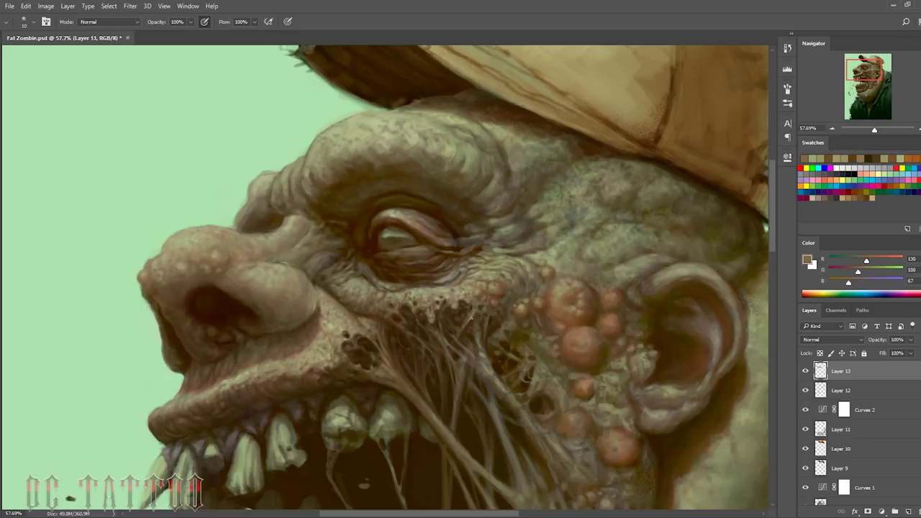
Step: Shade the wrinkles with dark brown tones sampled from the mouth strands
alt+click(455, 333)
key(bracketleft)
key(bracketleft)
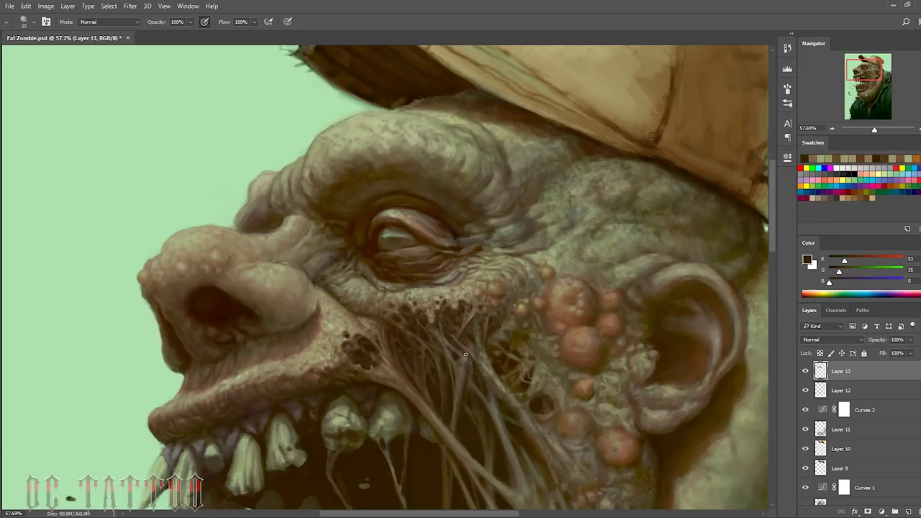
key(bracketright)
key(bracketright)
key(bracketright)
alt+click(475, 369)
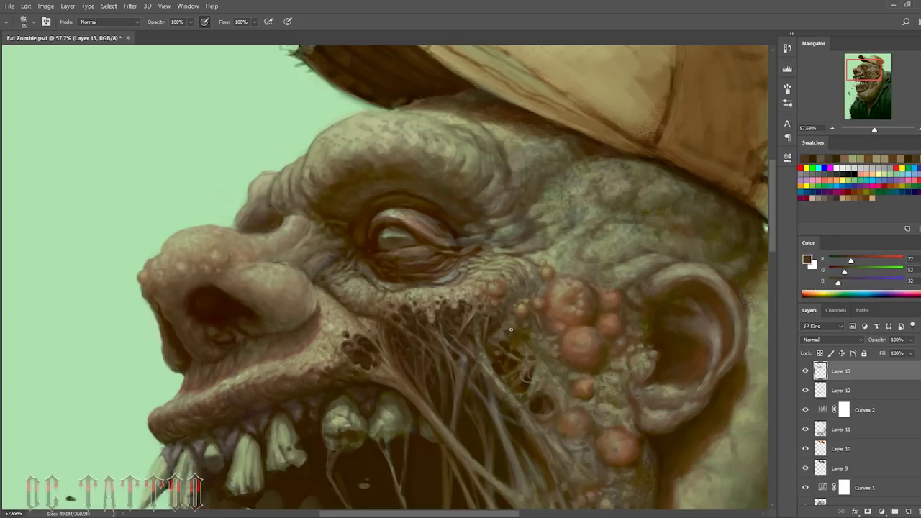
alt+click(508, 316)
key(bracketleft)
alt+click(512, 334)
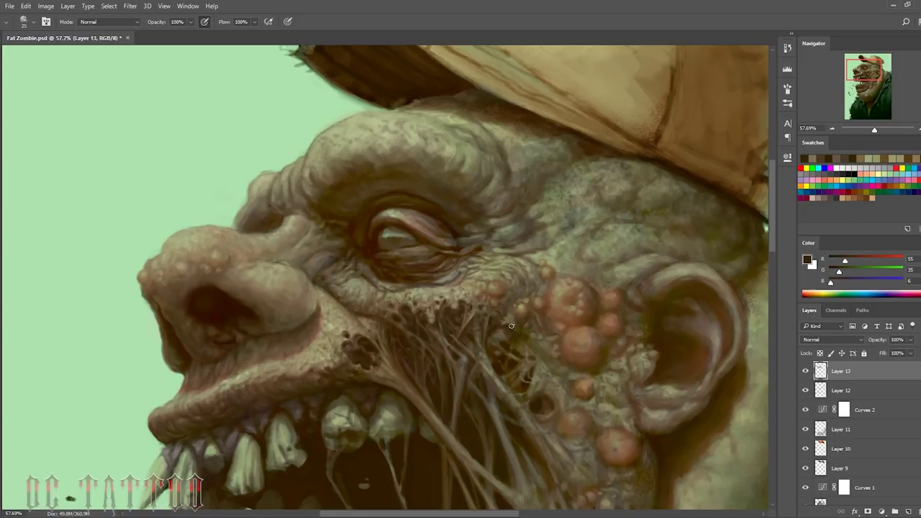
alt+click(509, 303)
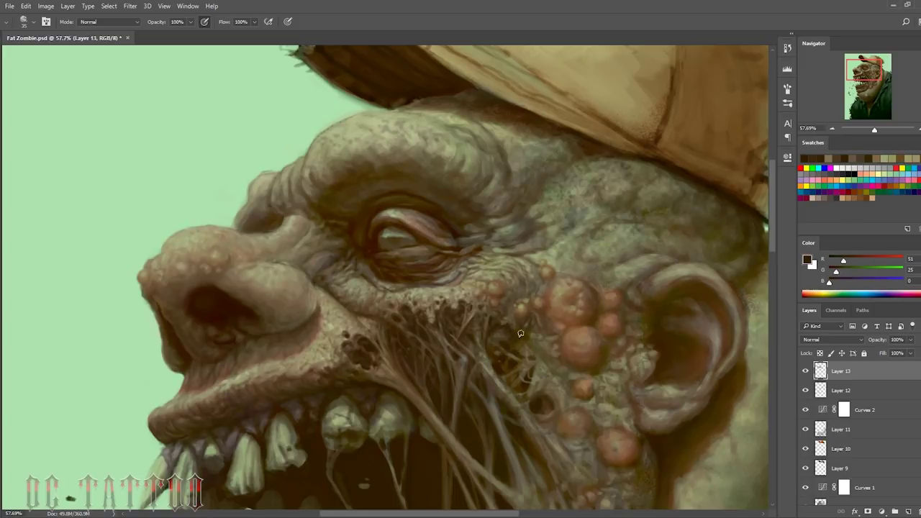
Step: Add near-black, greyish-green, reddish-brown and tan tones around the cheek warts
alt+click(488, 335)
alt+click(515, 309)
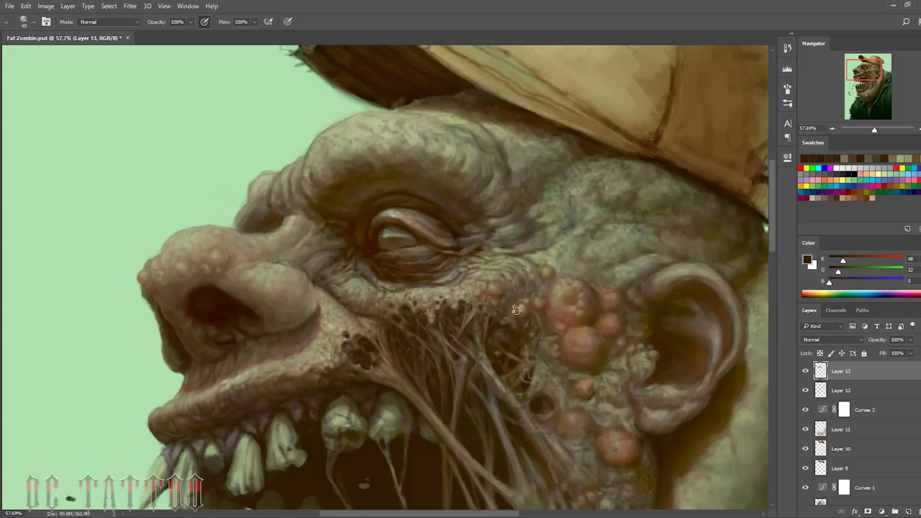
alt+click(527, 347)
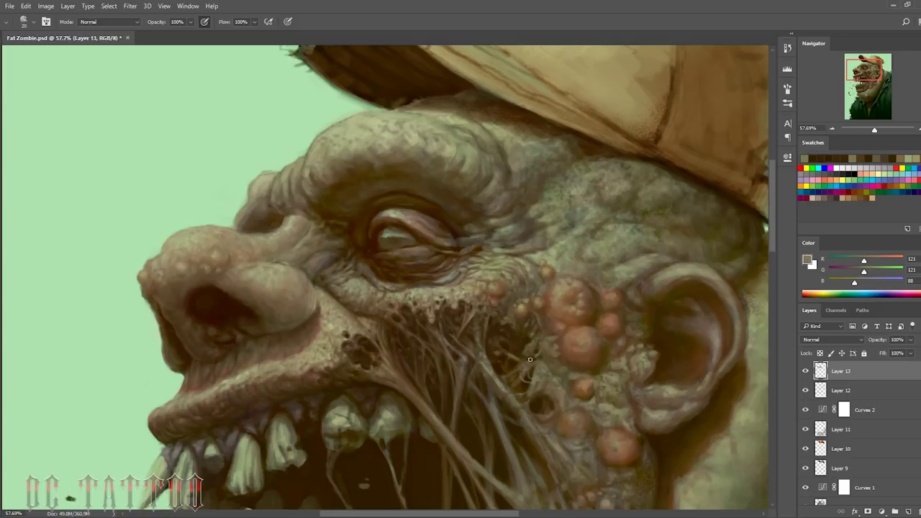
alt+click(540, 312)
alt+click(560, 328)
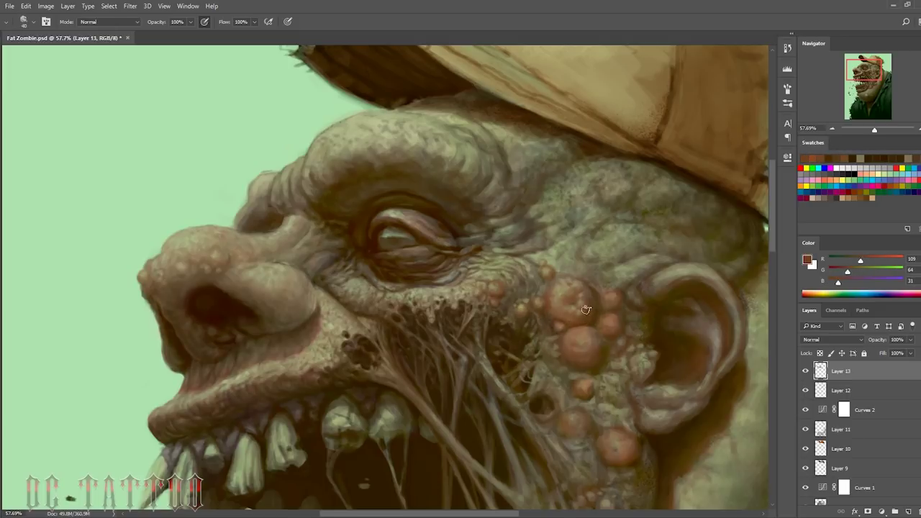
alt+click(563, 327)
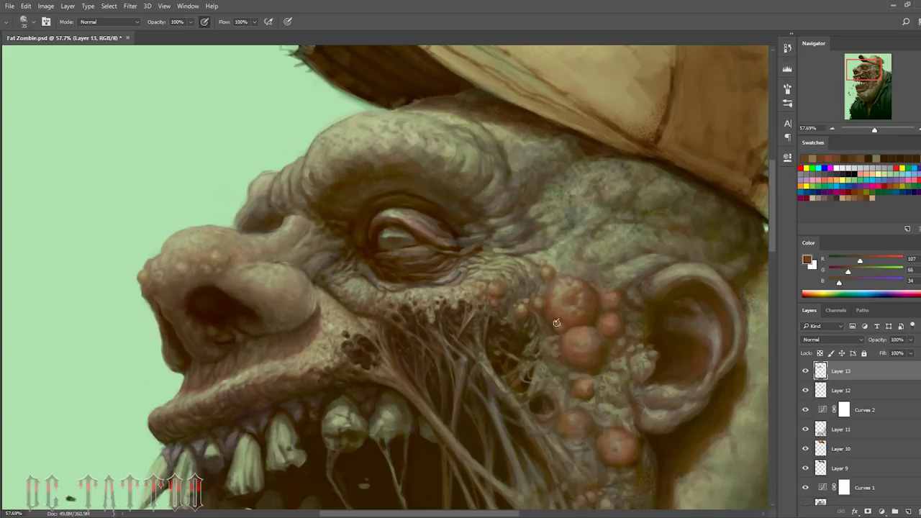
alt+click(565, 325)
Step: Add pale green highlights and deep red-brown tones to the warts with a larger brush
alt+click(577, 330)
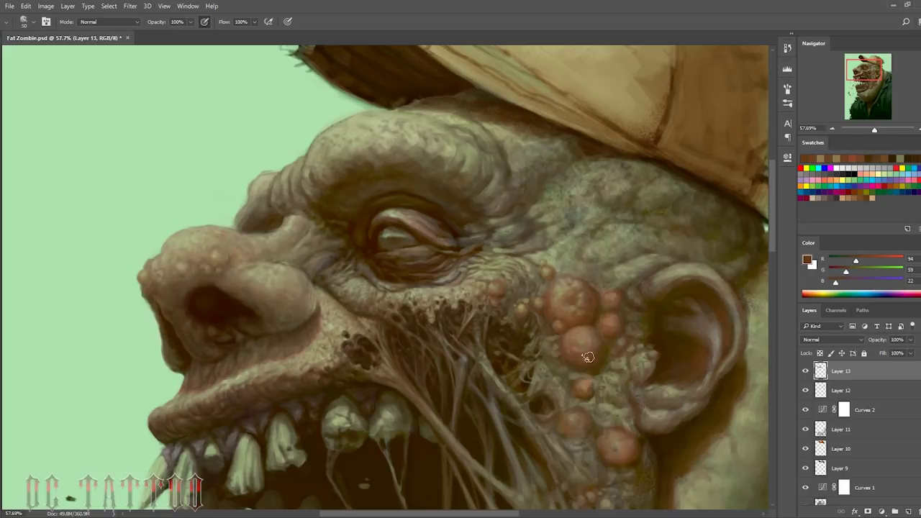
alt+click(596, 337)
alt+click(561, 289)
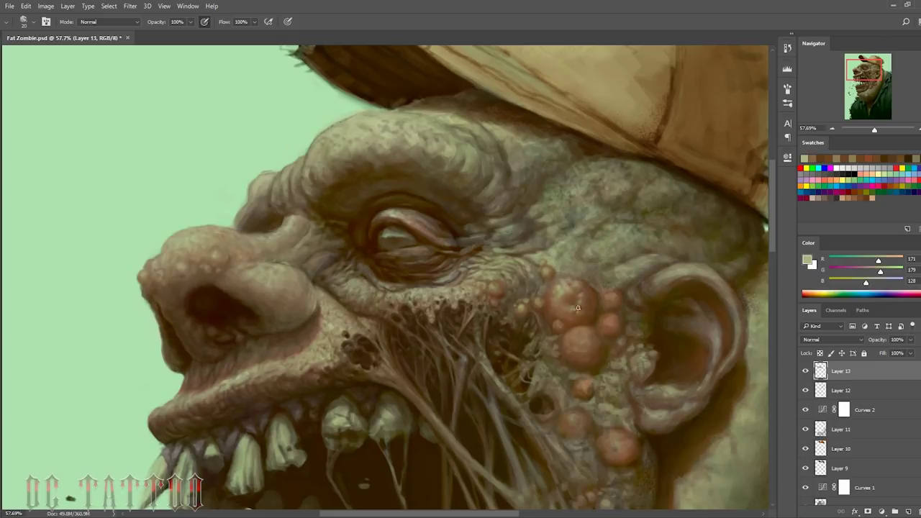
alt+click(583, 292)
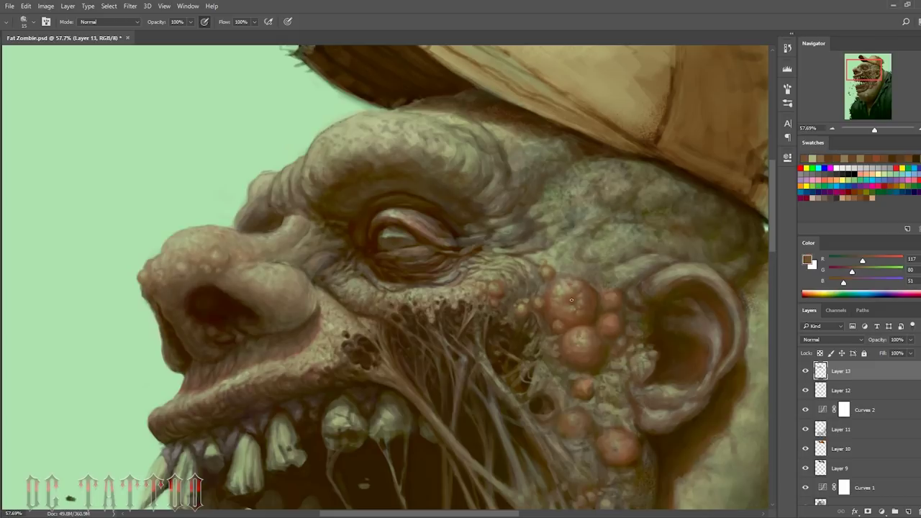
key(bracketright)
alt+click(572, 297)
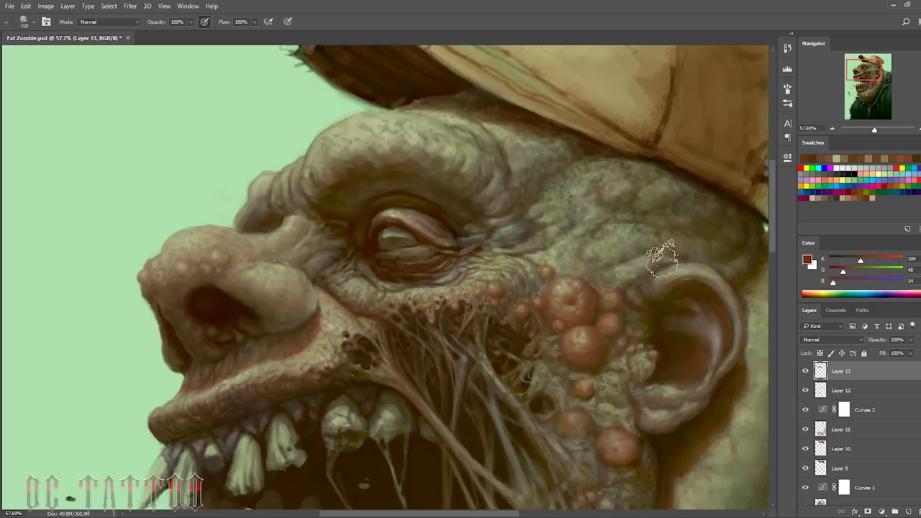
alt+click(651, 260)
Step: Bring the ear into view and sample warm brown, tan and dark brown cheek tones
drag(650, 311, 564, 256)
alt+click(515, 261)
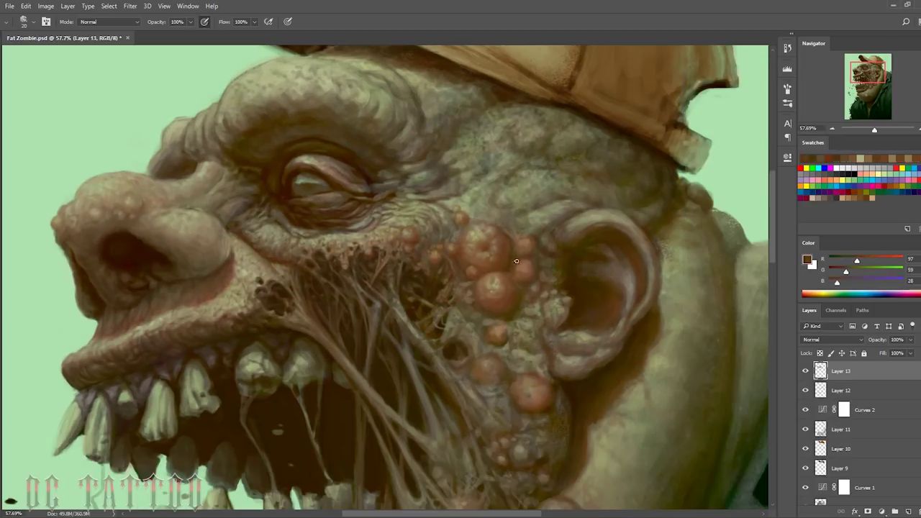
key(bracketright)
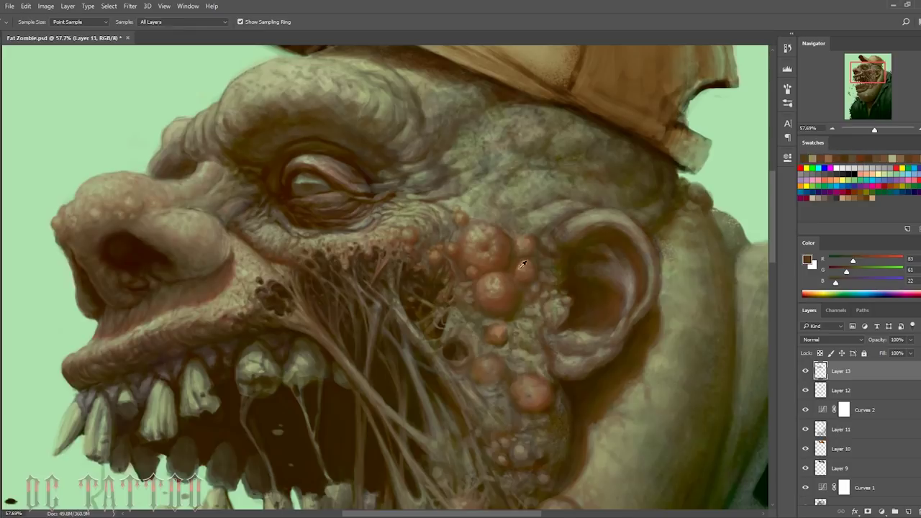
alt+click(516, 242)
alt+click(524, 241)
key(bracketright)
key(bracketright)
key(bracketright)
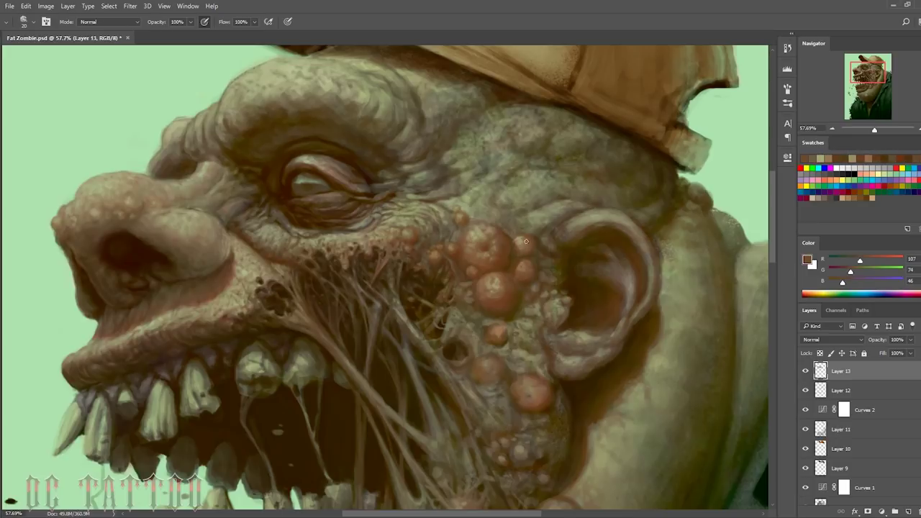
key(bracketleft)
key(bracketleft)
Step: Sample mid brown, greenish, reddish-brown, near-black and olive tones near the warts
alt+click(514, 232)
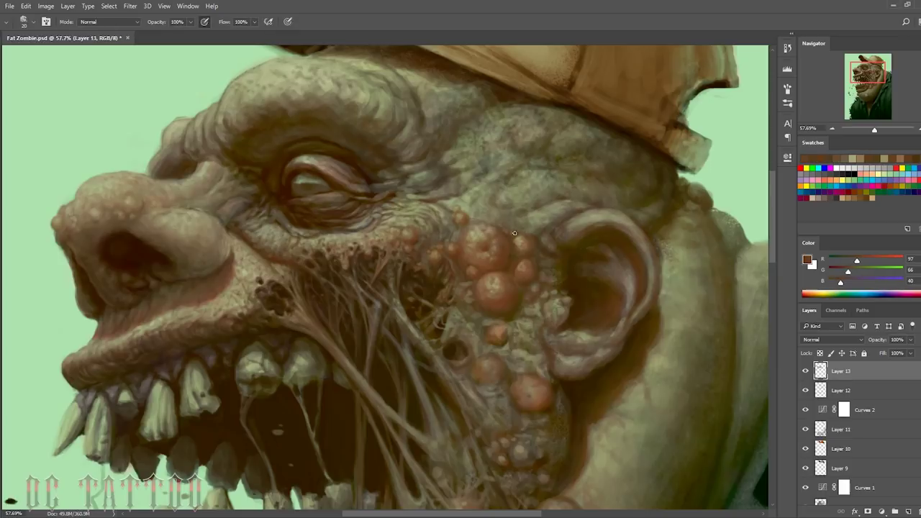
alt+click(511, 231)
key(bracketright)
key(bracketright)
key(bracketright)
key(bracketleft)
key(bracketleft)
key(bracketleft)
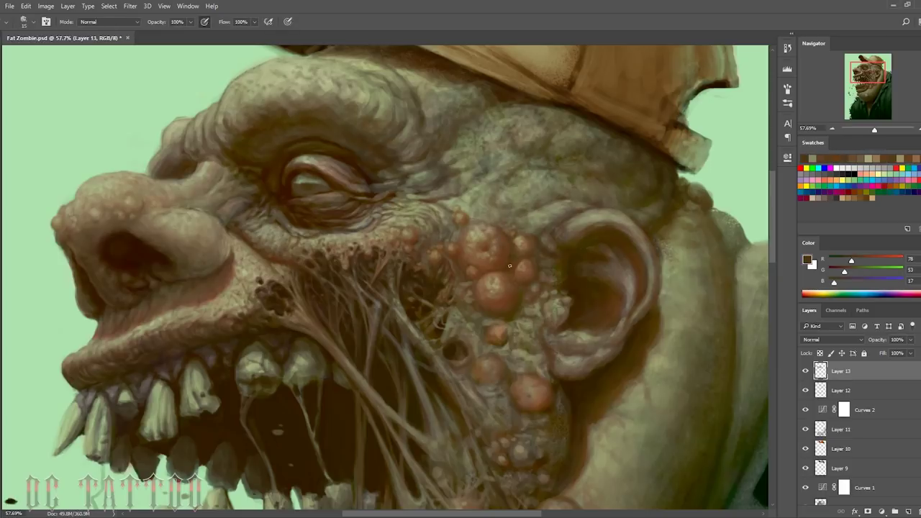
alt+click(522, 252)
alt+click(456, 269)
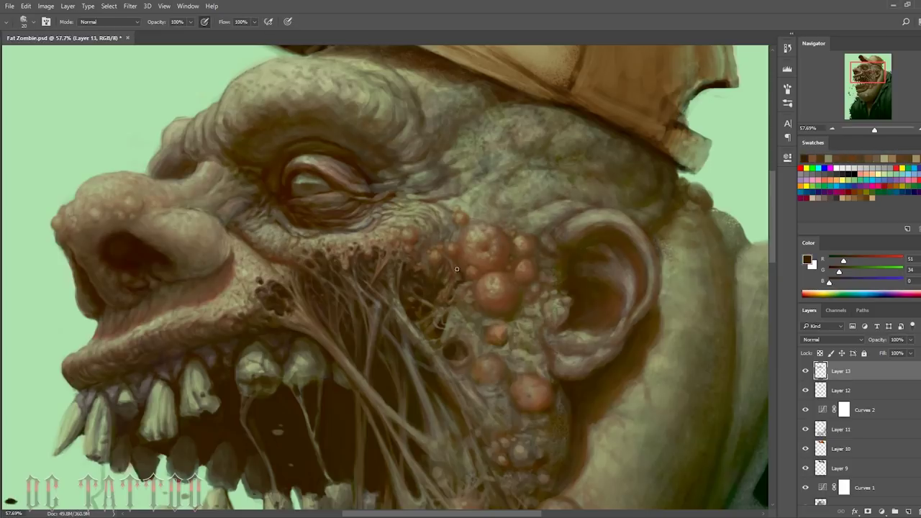
alt+click(481, 331)
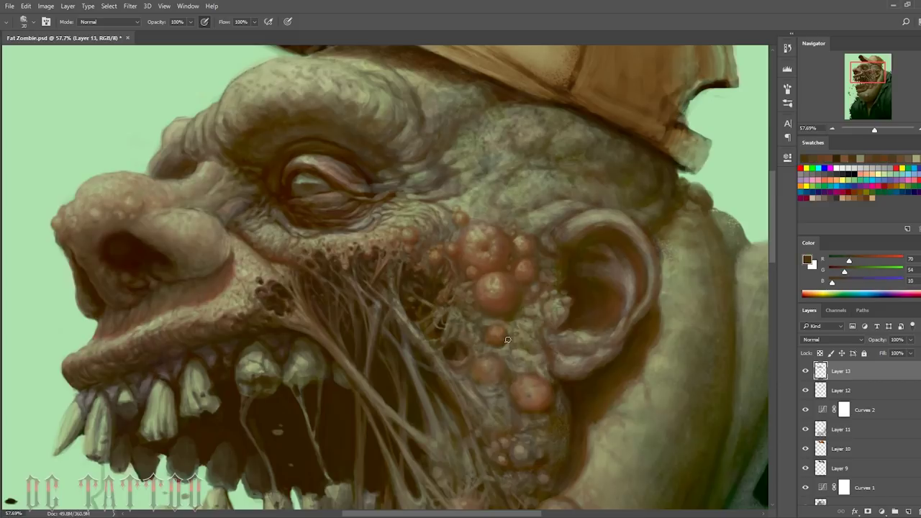
Step: Pick mid brown, pale highlight and lighter flesh tones from the cheek boils
alt+click(529, 333)
alt+click(499, 341)
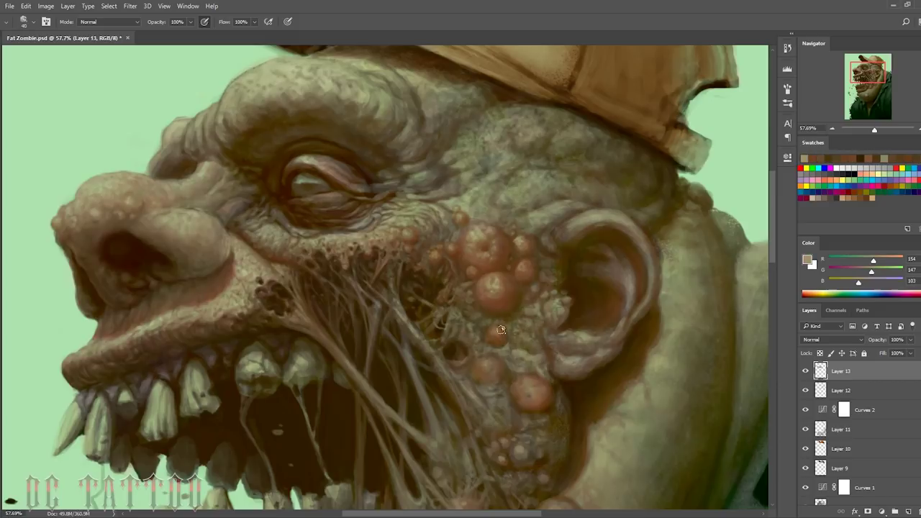
key(bracketleft)
key(bracketleft)
key(bracketleft)
alt+click(508, 338)
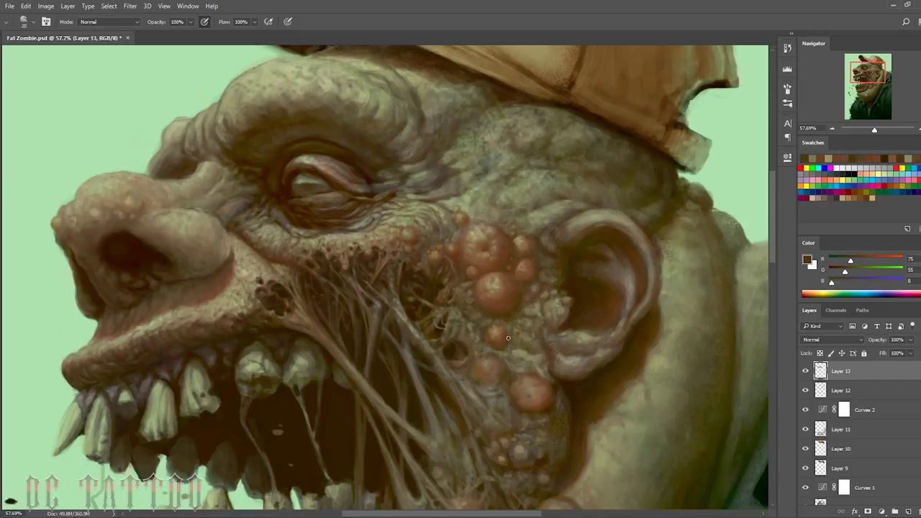
alt+click(520, 299)
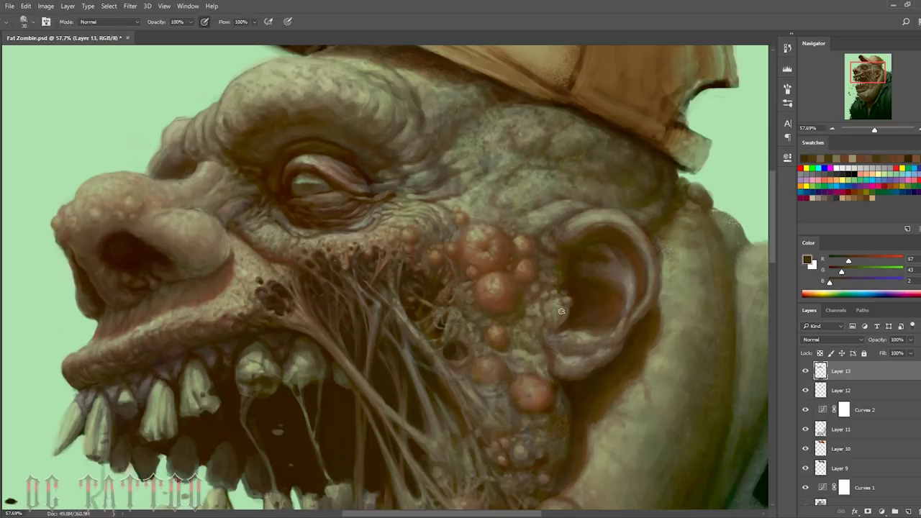
alt+click(528, 290)
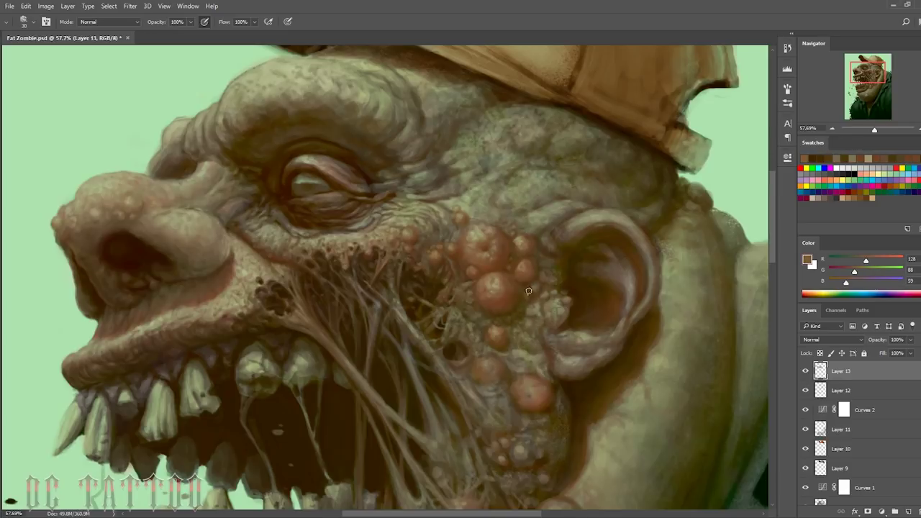
alt+click(533, 299)
Step: Paint small shadows around the cheek boils and warm brown into the cheek texture
key(bracketleft)
alt+click(535, 287)
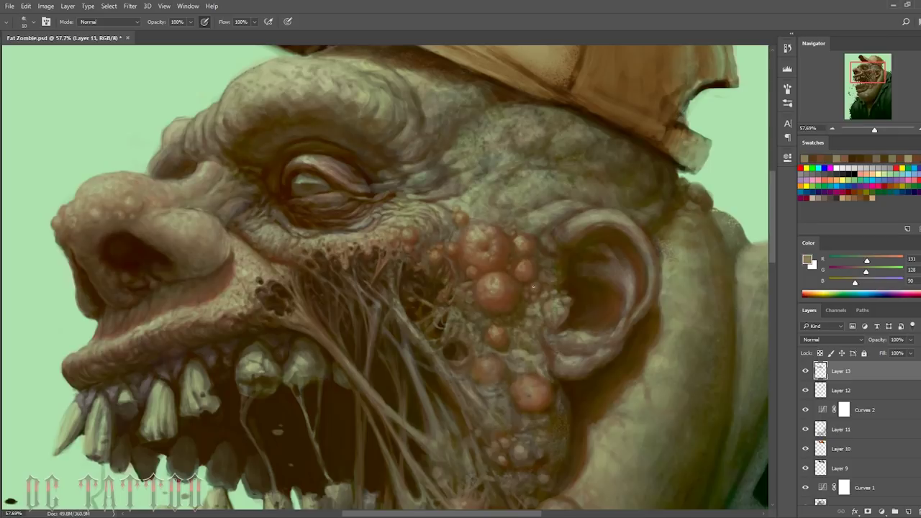
alt+click(527, 305)
alt+click(498, 327)
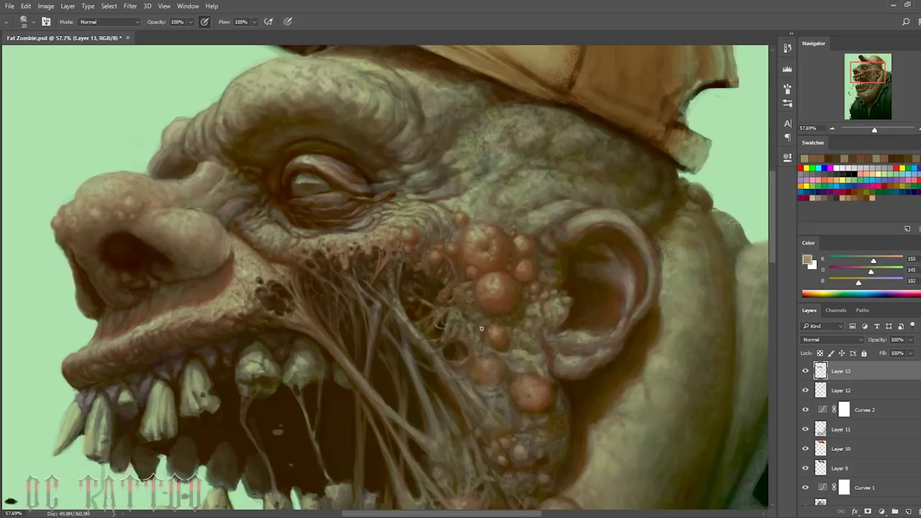
alt+click(481, 333)
Step: Paint olive texture onto the cheek and mid-tone texture near the ear
alt+click(502, 349)
key(bracketright)
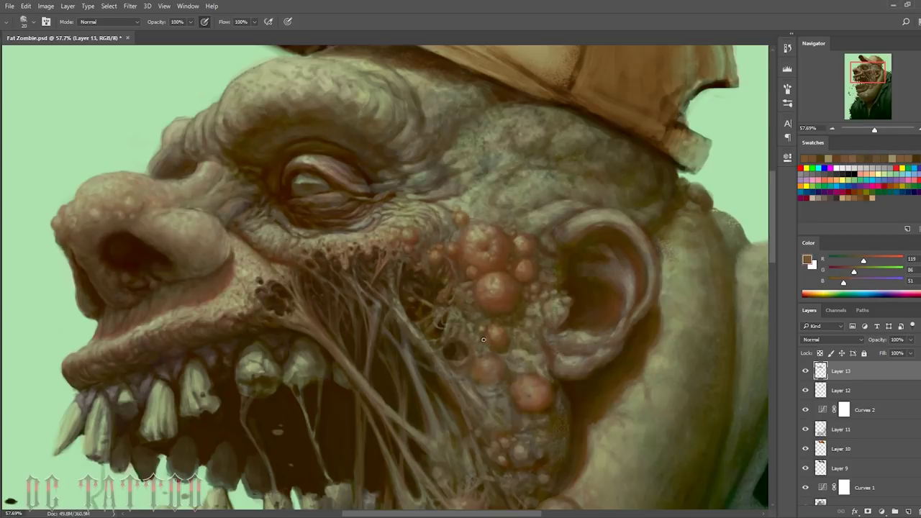
alt+click(474, 351)
alt+click(511, 346)
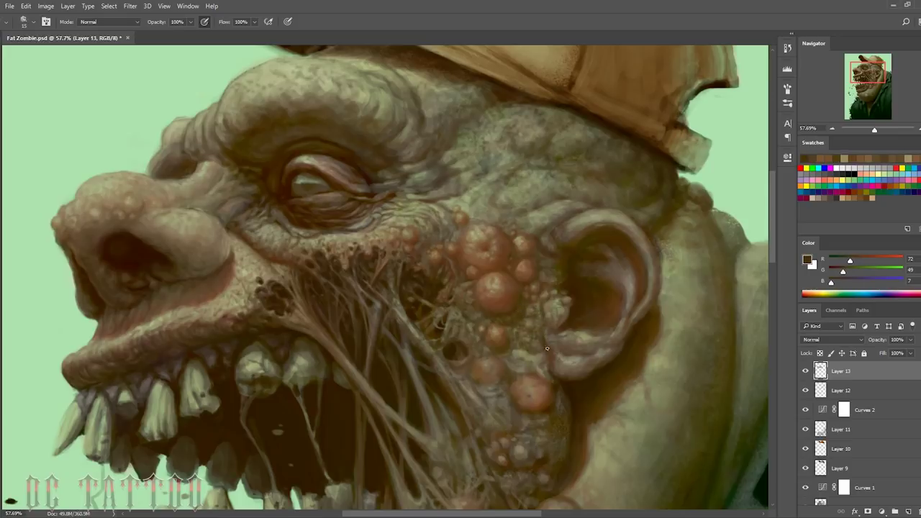
alt+click(537, 338)
alt+click(541, 316)
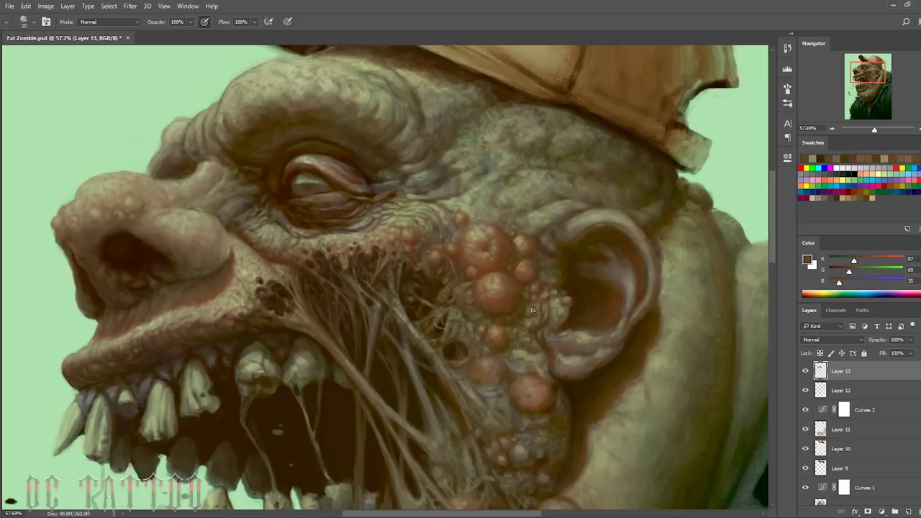
Step: Paint red-brown shading around the boils with a slightly larger brush
alt+click(533, 315)
key(bracketright)
alt+click(560, 280)
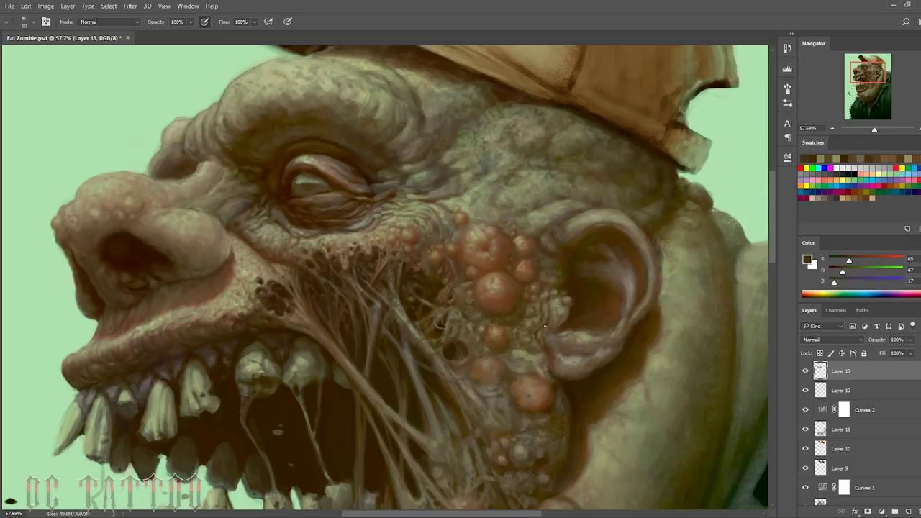
alt+click(555, 300)
alt+click(546, 315)
alt+click(513, 292)
Step: Lay a broader reddish-brown tone over the cheek with a bigger brush
alt+click(497, 319)
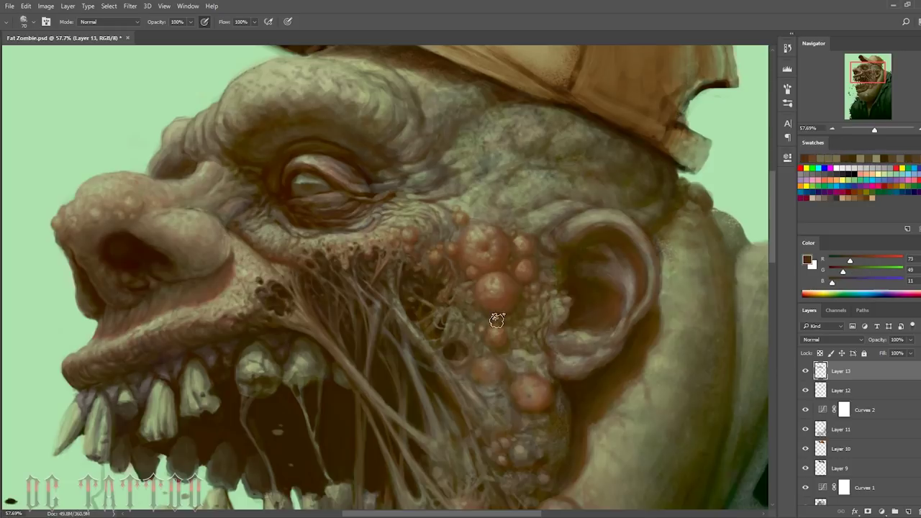
alt+click(571, 325)
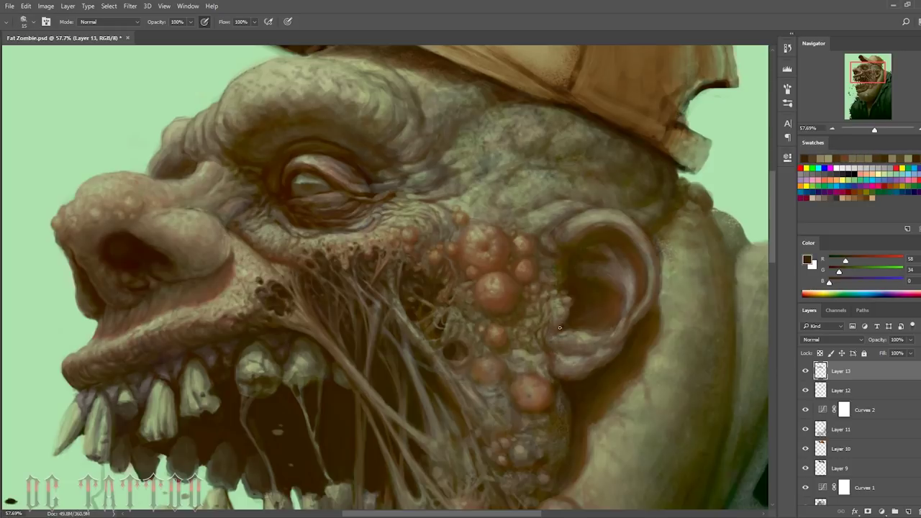
key(bracketright)
key(bracketright)
alt+click(547, 367)
alt+click(529, 338)
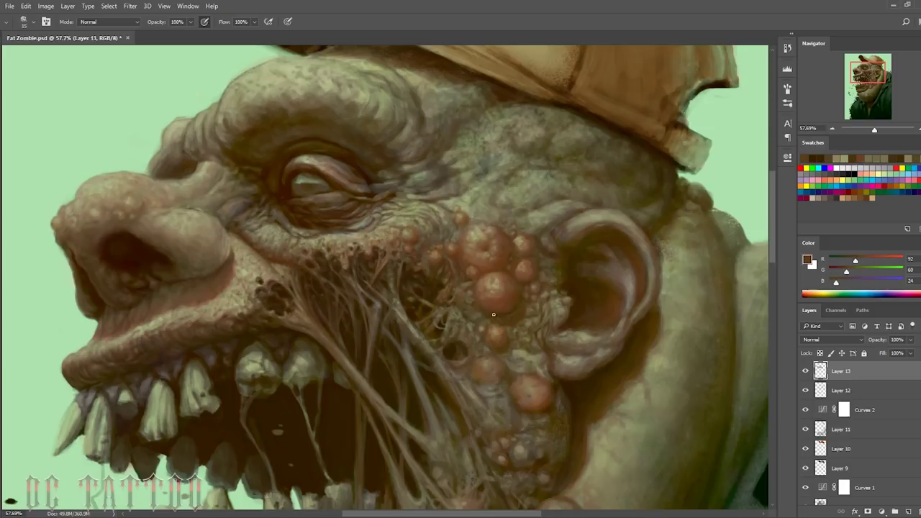
alt+click(507, 302)
alt+click(488, 266)
Step: Sample redder flesh and warm reddish-brown tones beside the ear, resizing the brush
alt+click(517, 263)
key(bracketleft)
key(bracketleft)
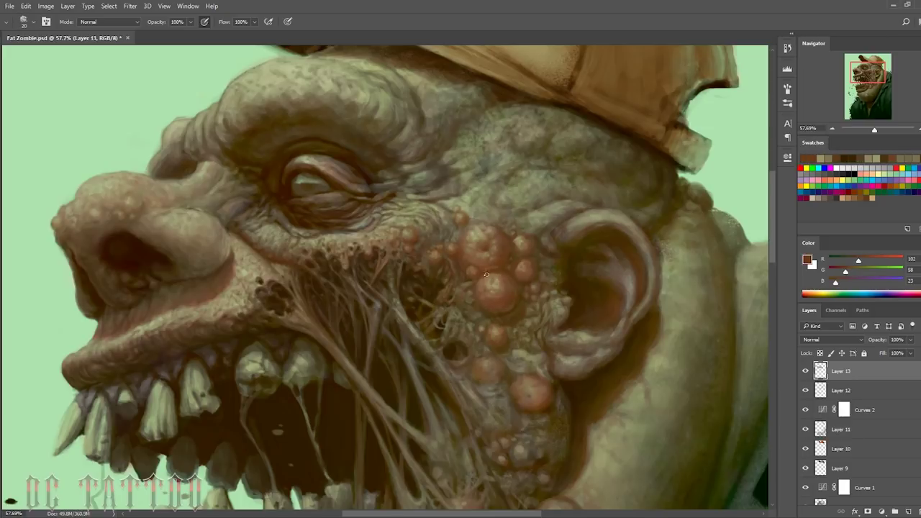
key(bracketright)
key(bracketright)
key(bracketright)
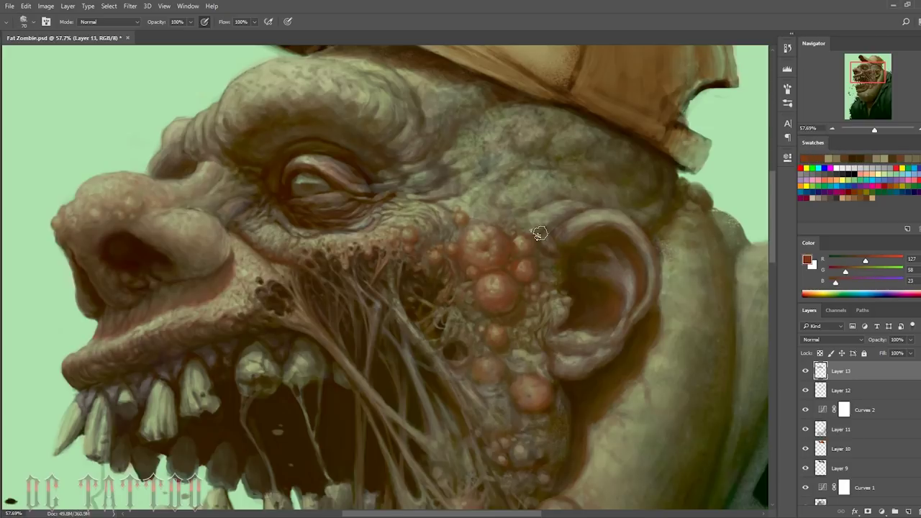
key(bracketleft)
key(bracketleft)
key(bracketleft)
alt+click(481, 338)
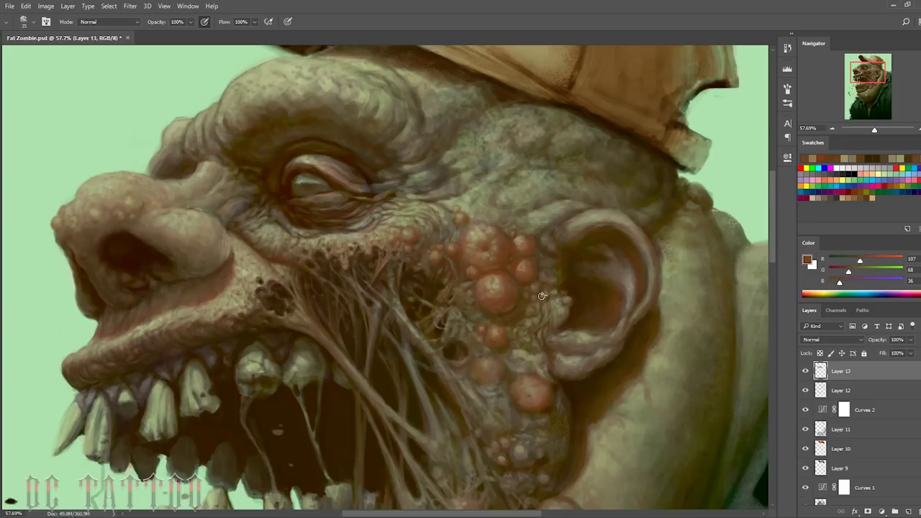
alt+click(464, 274)
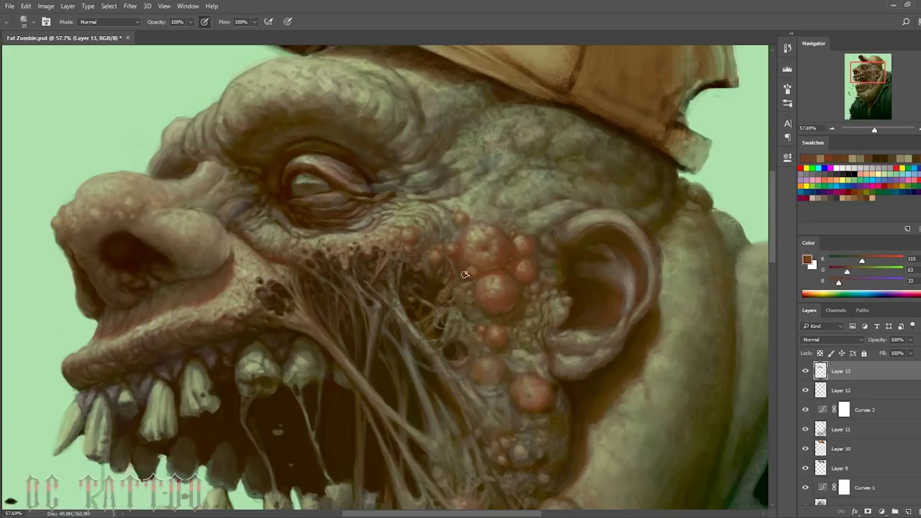
Step: Paint muted brown texture on the cheek after sampling pale skin tones near the ear
alt+click(571, 327)
alt+click(593, 338)
alt+click(568, 334)
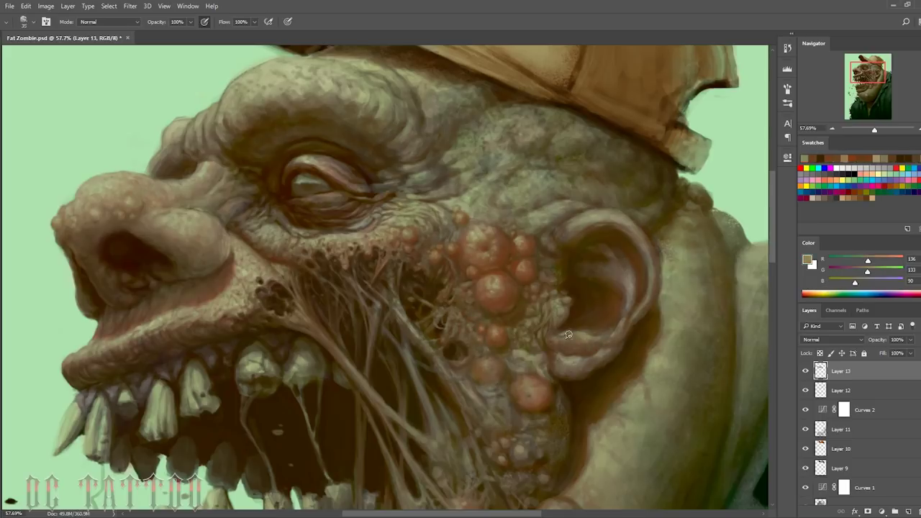
key(bracketleft)
key(bracketleft)
alt+click(557, 337)
alt+click(558, 312)
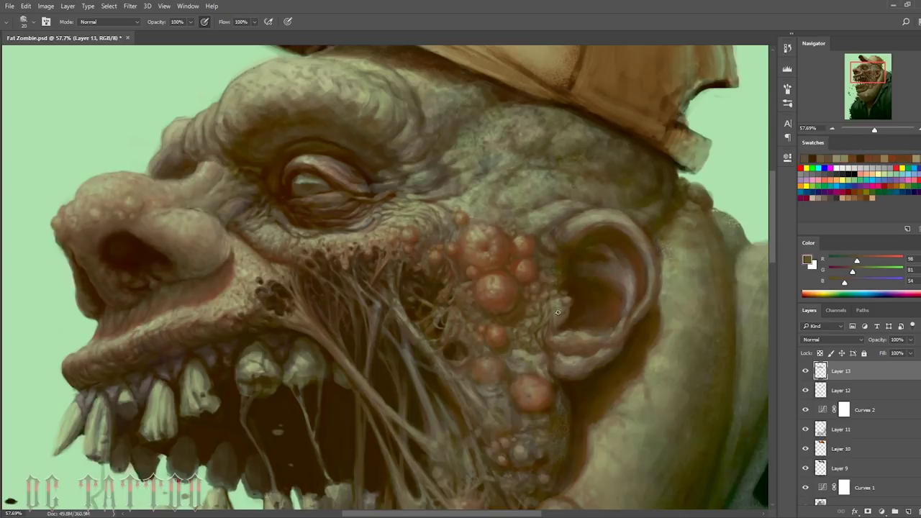
Step: Paint dark shading on the upper cheek with a slightly enlarged brush
key(bracketright)
key(bracketright)
key(bracketright)
alt+click(582, 339)
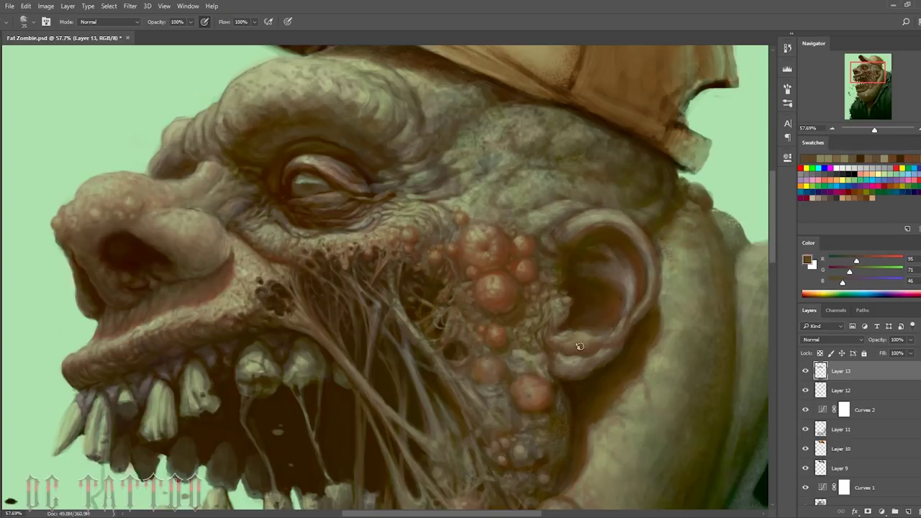
key(bracketright)
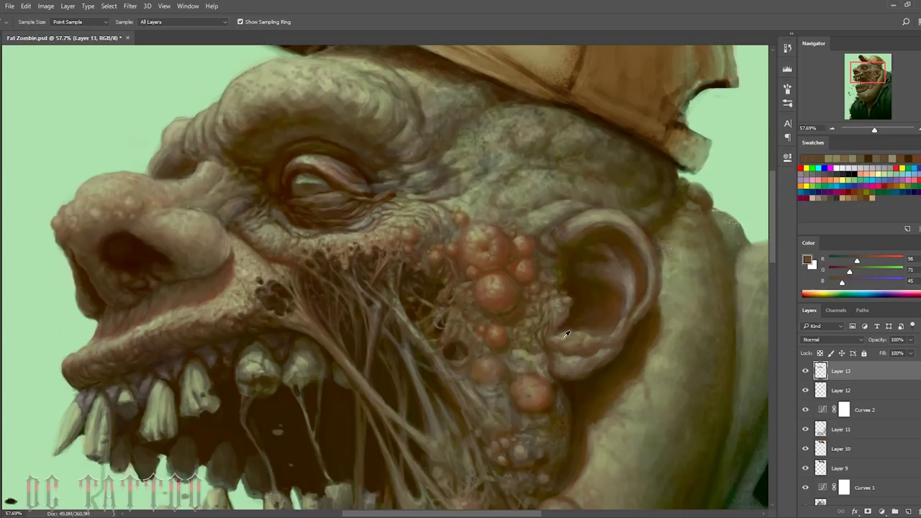
alt+click(536, 353)
key(bracketright)
alt+click(536, 354)
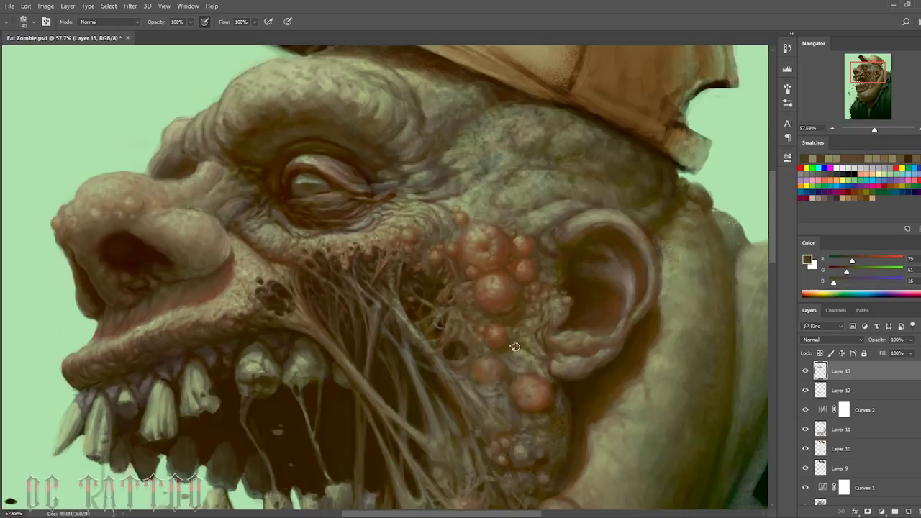
alt+click(547, 369)
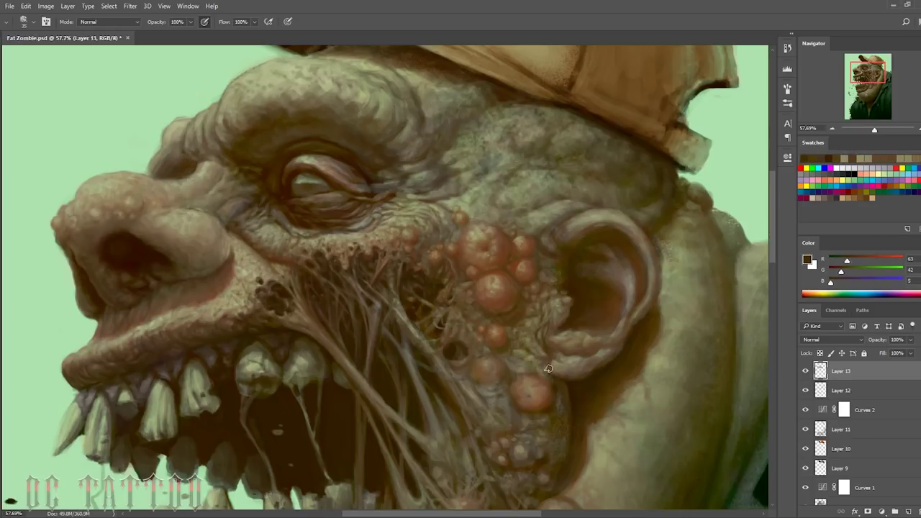
Step: Paint deep crevice shadow next to the boils and pick a light olive tone
alt+click(555, 199)
alt+click(560, 301)
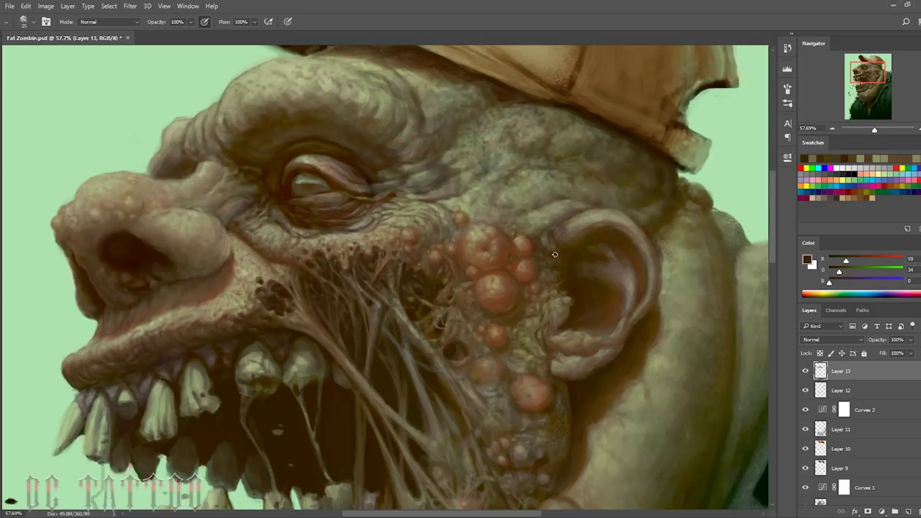
alt+click(554, 254)
key(bracketright)
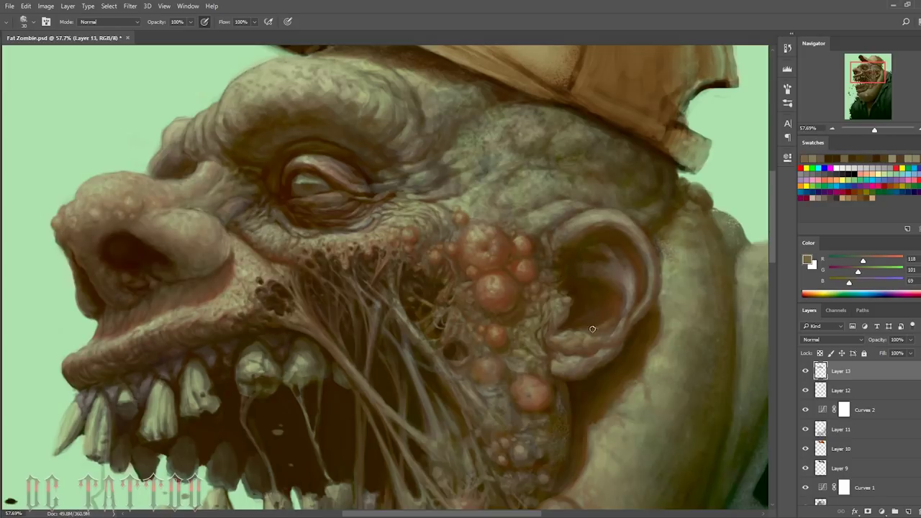
key(bracketright)
key(bracketright)
Step: Paint dark shadow around the ear and olive-brown tone beside it
alt+click(602, 300)
alt+click(581, 320)
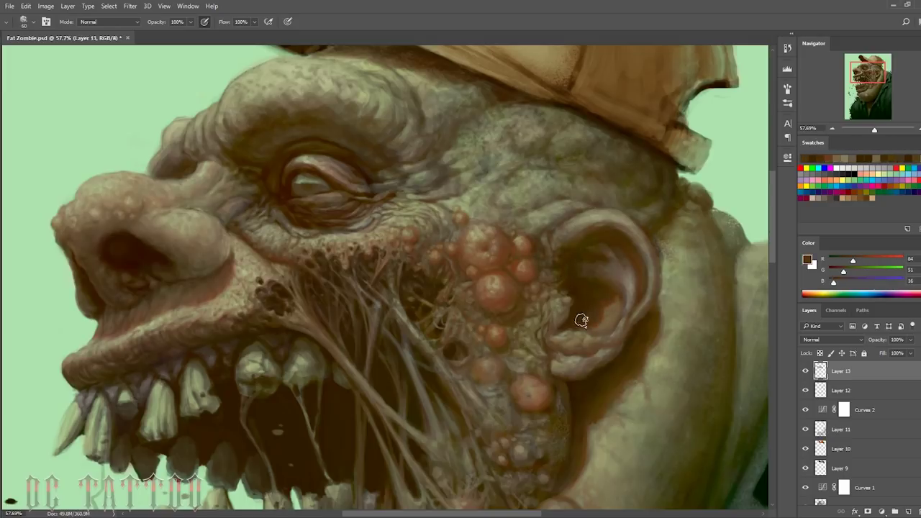
alt+click(581, 282)
alt+click(590, 284)
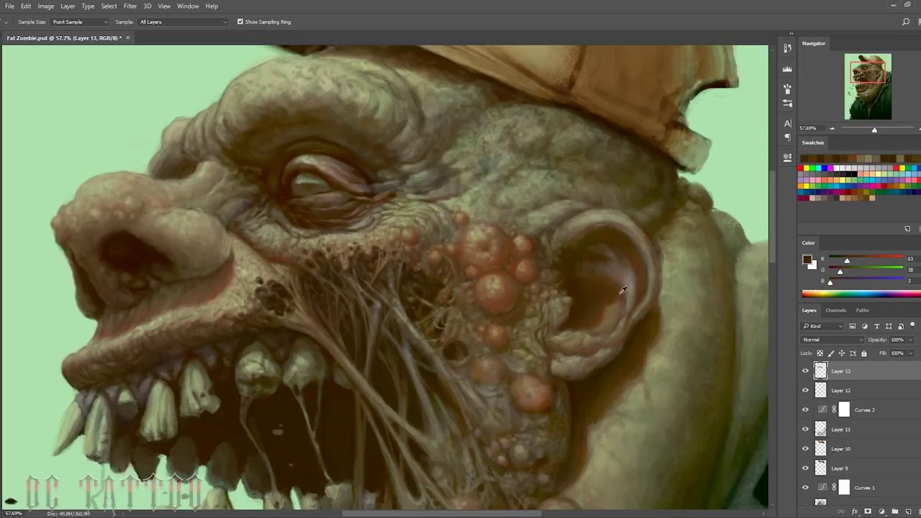
alt+click(618, 298)
key(bracketleft)
key(bracketleft)
key(bracketright)
key(bracketright)
key(bracketright)
Step: Add brown shading to the ear and pale highlights on the ear rim
alt+click(590, 259)
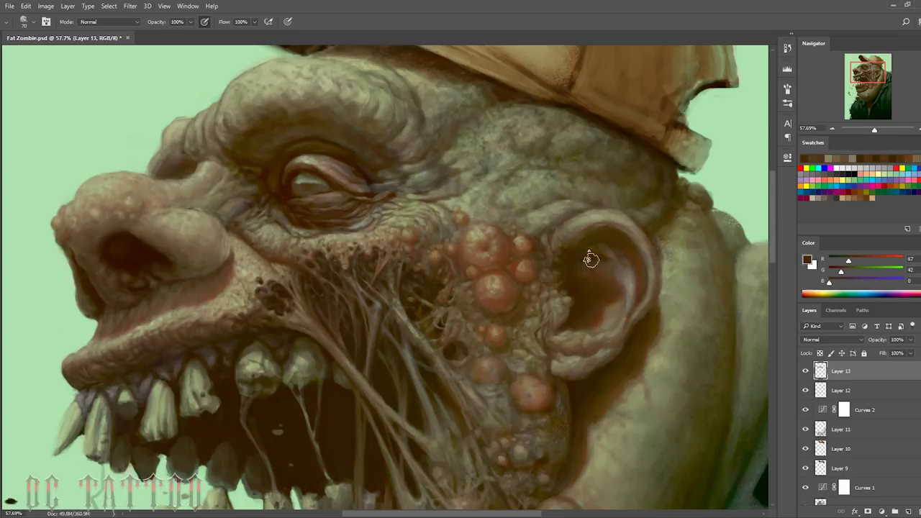
alt+click(612, 219)
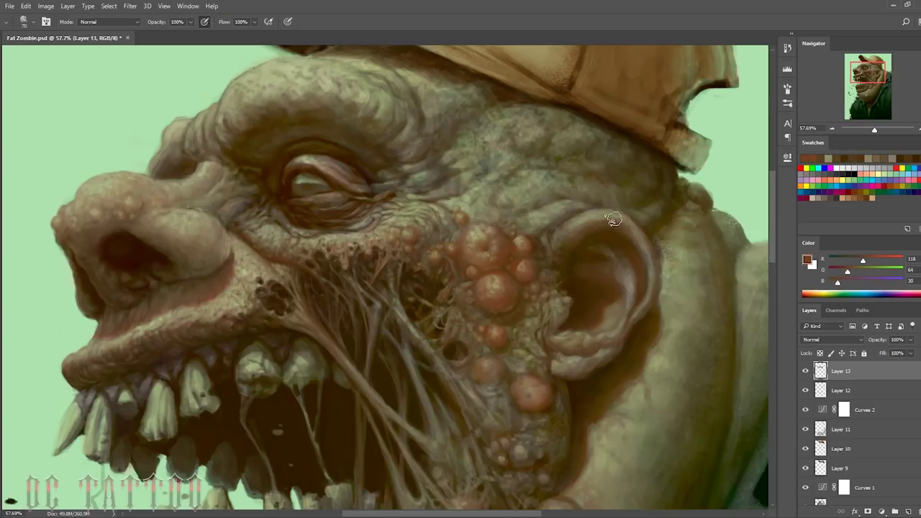
alt+click(649, 311)
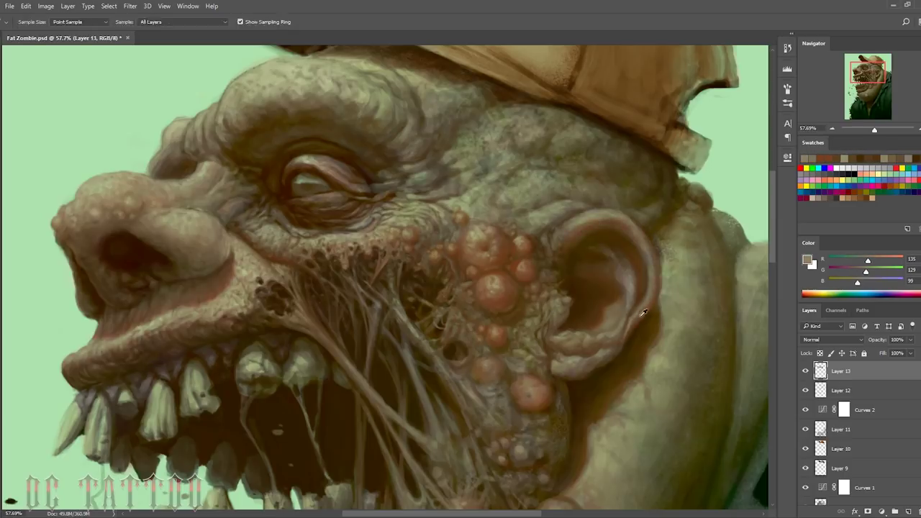
alt+click(646, 308)
alt+click(604, 272)
alt+click(562, 232)
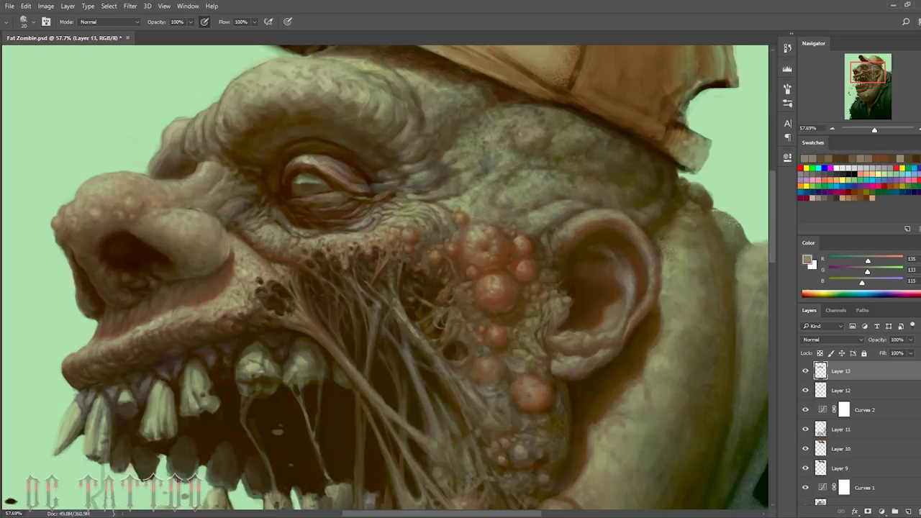
Step: Sample dark and mid browns from the ear skin for its folds
alt+click(634, 271)
alt+click(607, 259)
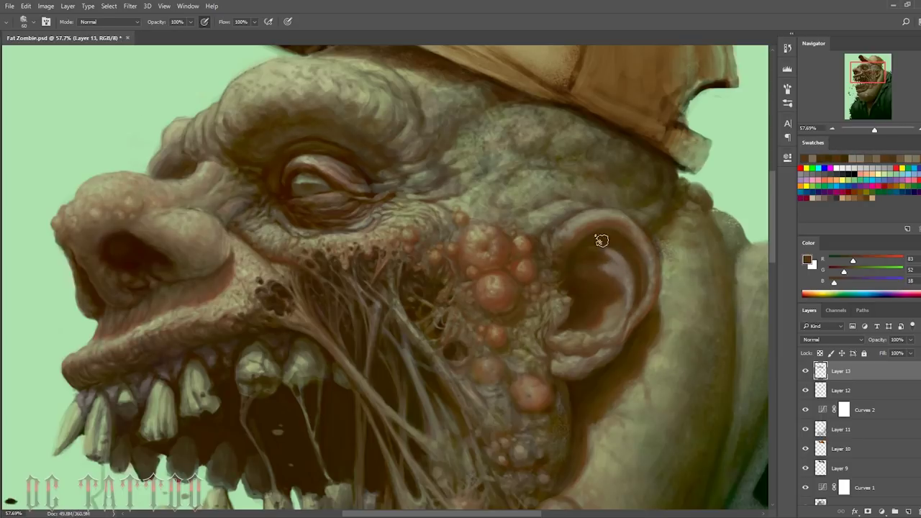
key(i)
alt+click(602, 238)
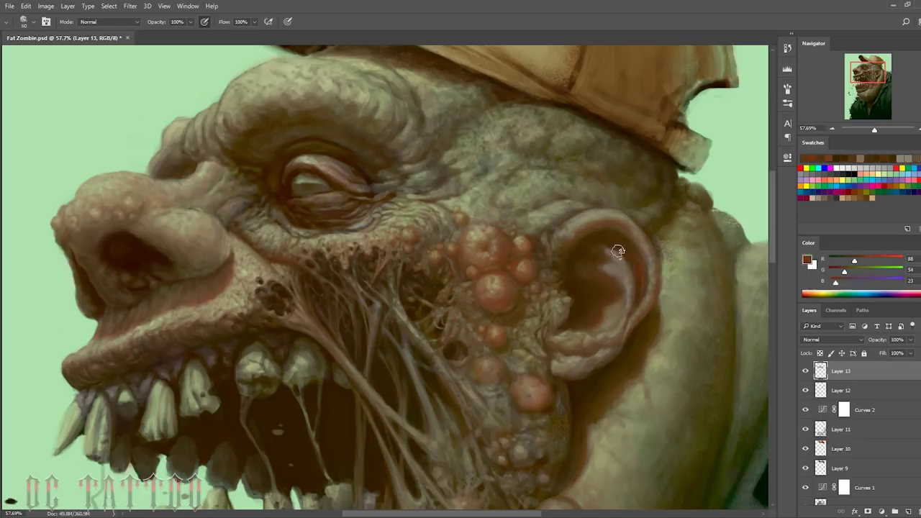
alt+click(636, 279)
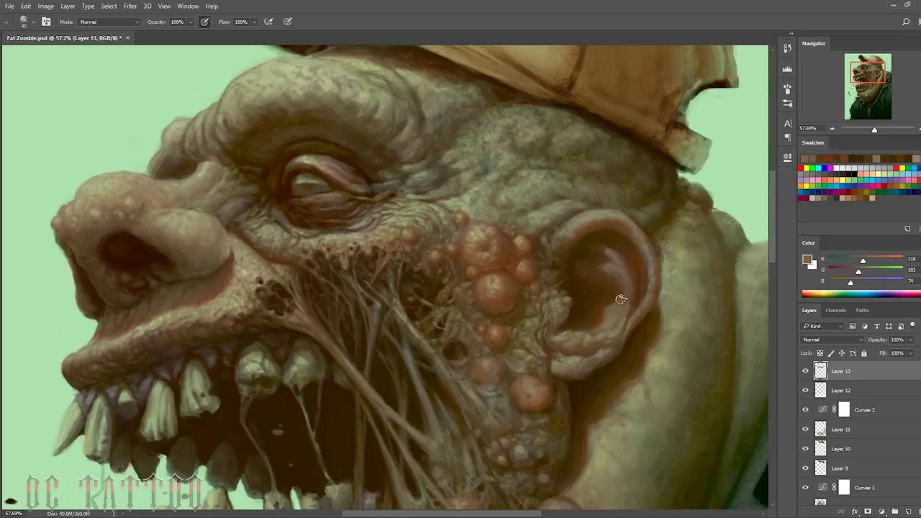
alt+click(615, 258)
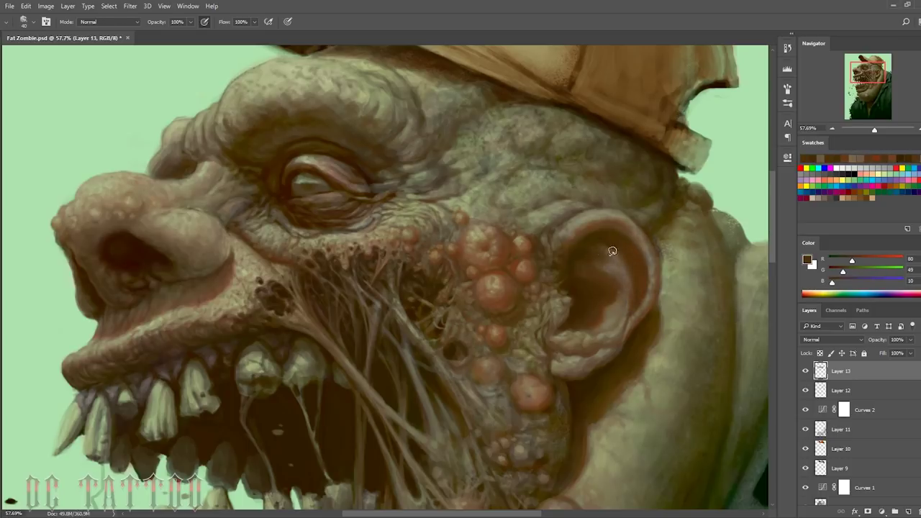
Step: Paint olive brown and pale green-grey highlights onto the cheek beside the ear
alt+click(579, 228)
alt+click(547, 236)
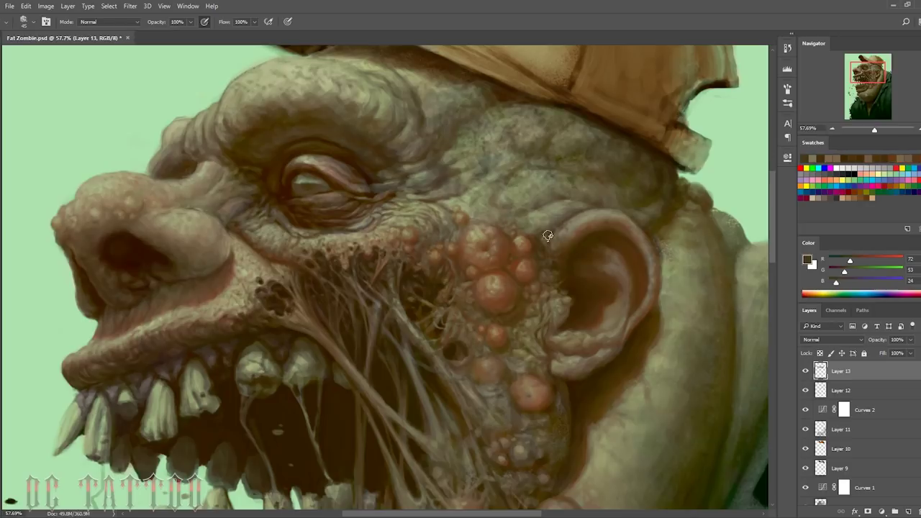
alt+click(623, 156)
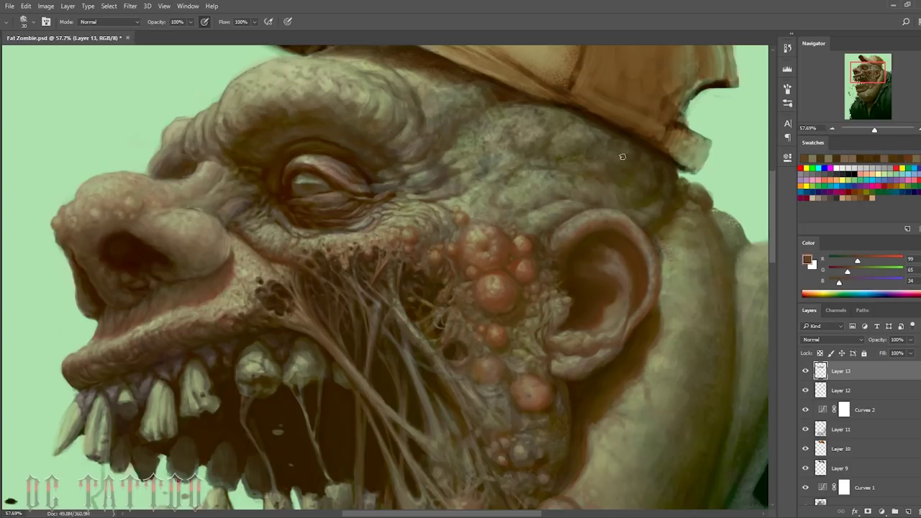
alt+click(567, 230)
alt+click(631, 231)
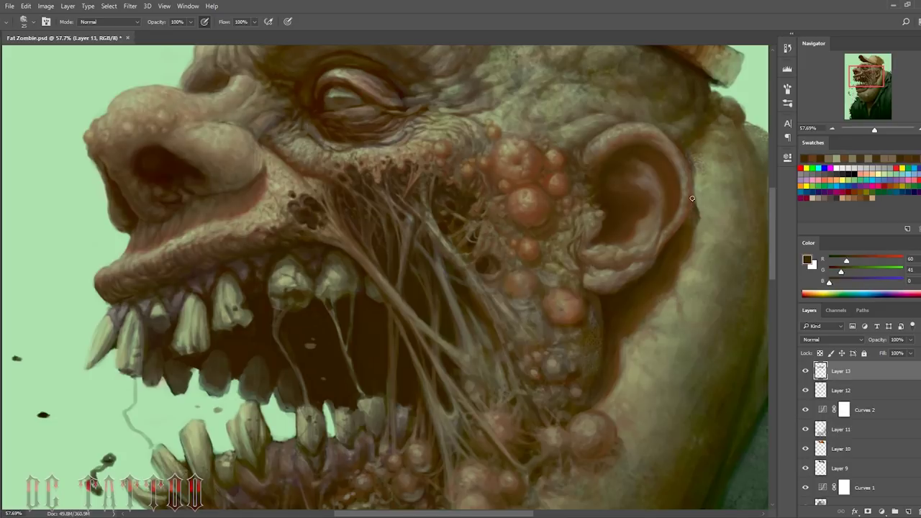
Step: Paint a dark reddish-brown shadow along the jaw below the boils with a smaller brush
alt+click(694, 228)
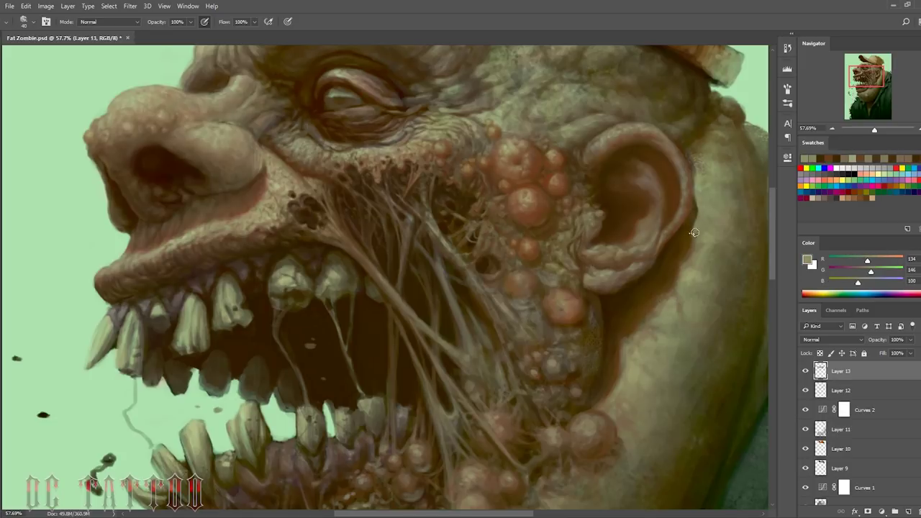
alt+click(695, 210)
key(bracketleft)
alt+click(687, 245)
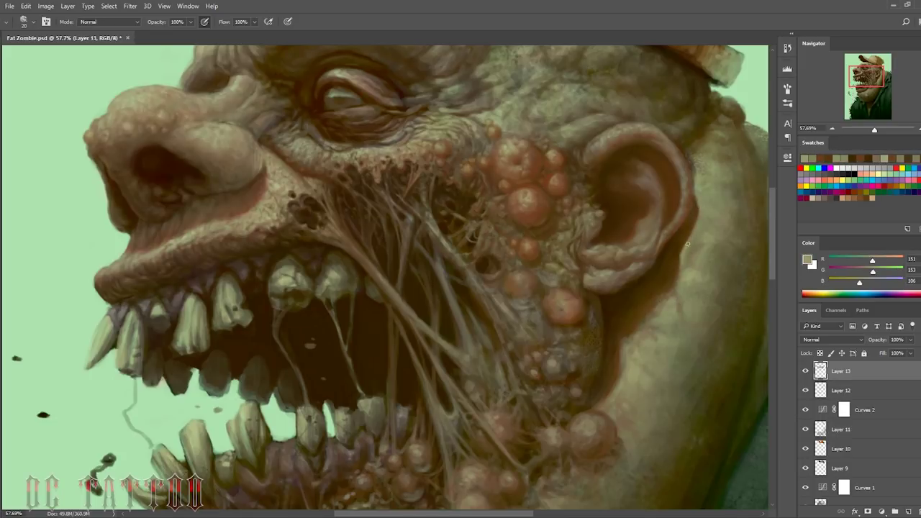
alt+click(686, 217)
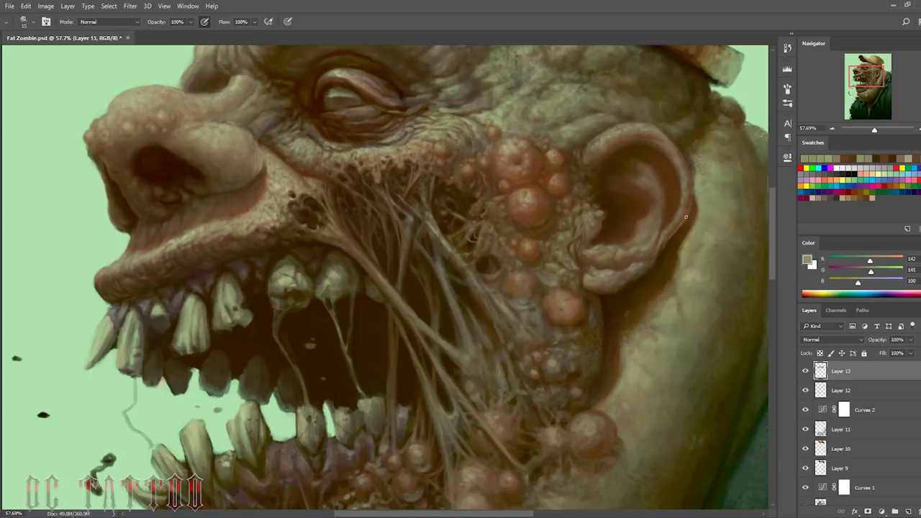
alt+click(734, 245)
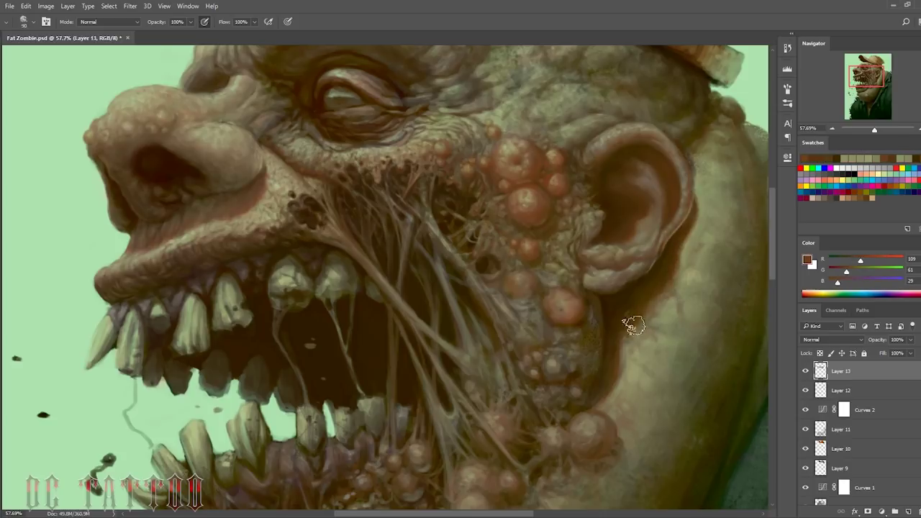
alt+click(671, 236)
Step: Darken the crease between cheek and jaw and soften the shadow below the ear
alt+click(679, 259)
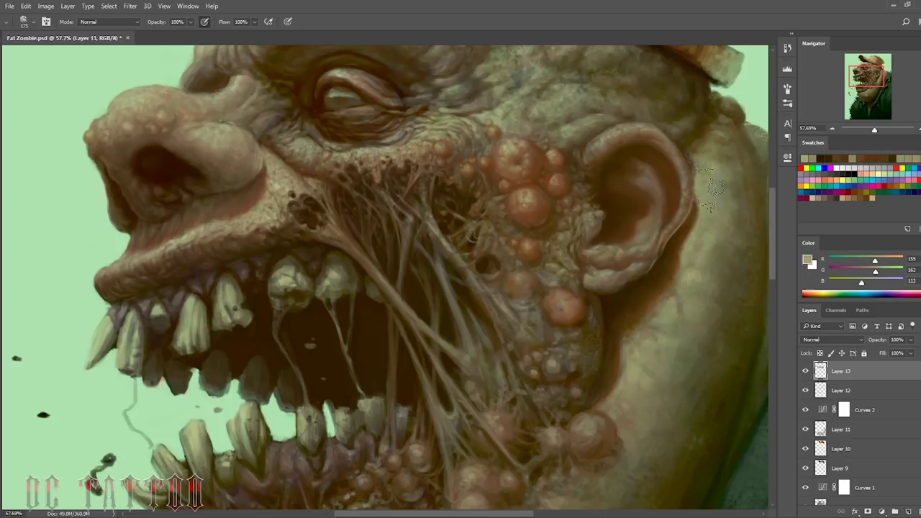
alt+click(640, 318)
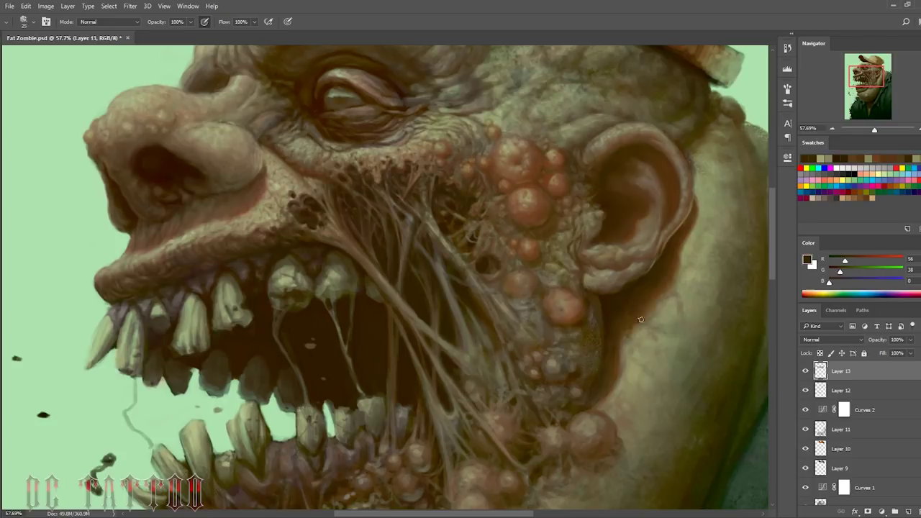
alt+click(612, 364)
alt+click(608, 341)
alt+click(598, 391)
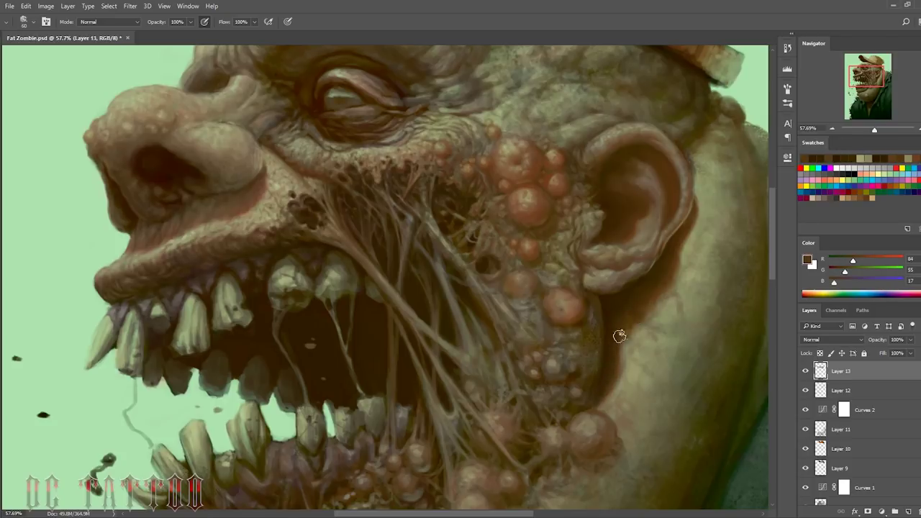
alt+click(595, 405)
alt+click(601, 279)
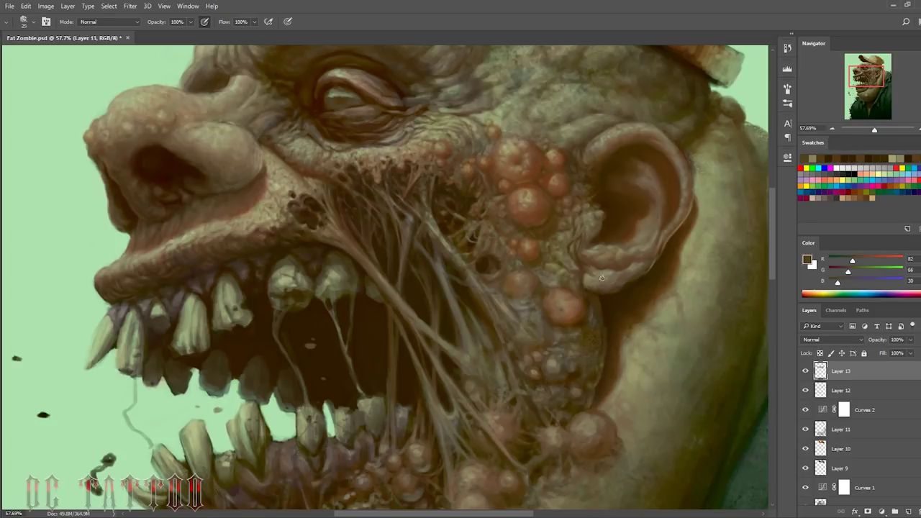
Step: Paint pale green skin and a warm reddish tone onto the cheek boil
alt+click(579, 390)
drag(573, 295, 604, 274)
alt+click(604, 274)
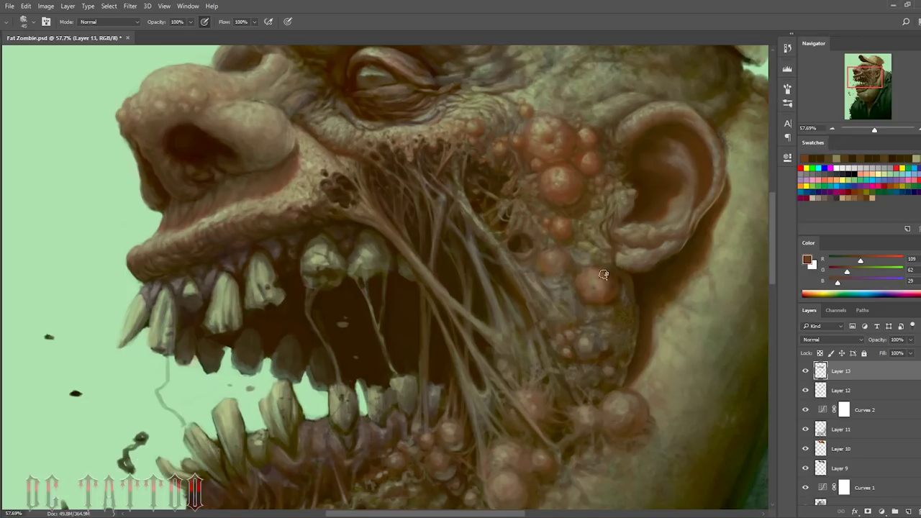
alt+click(595, 281)
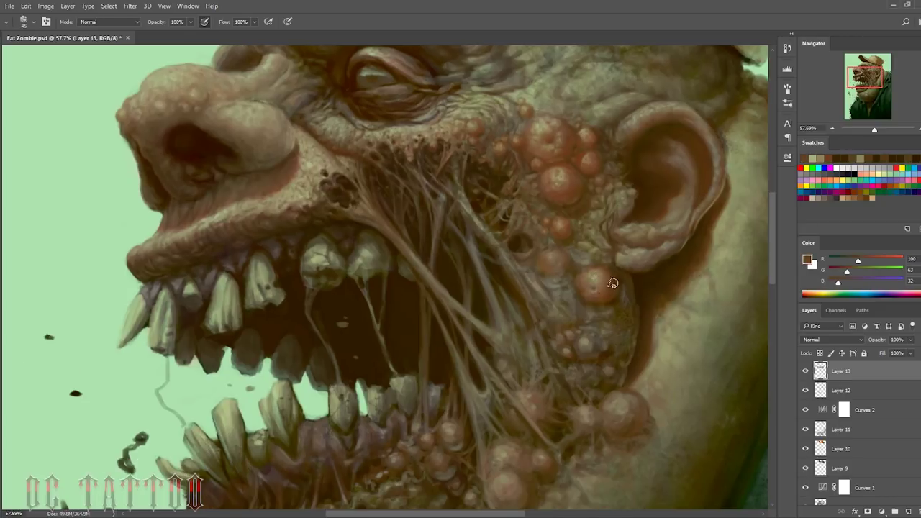
alt+click(595, 270)
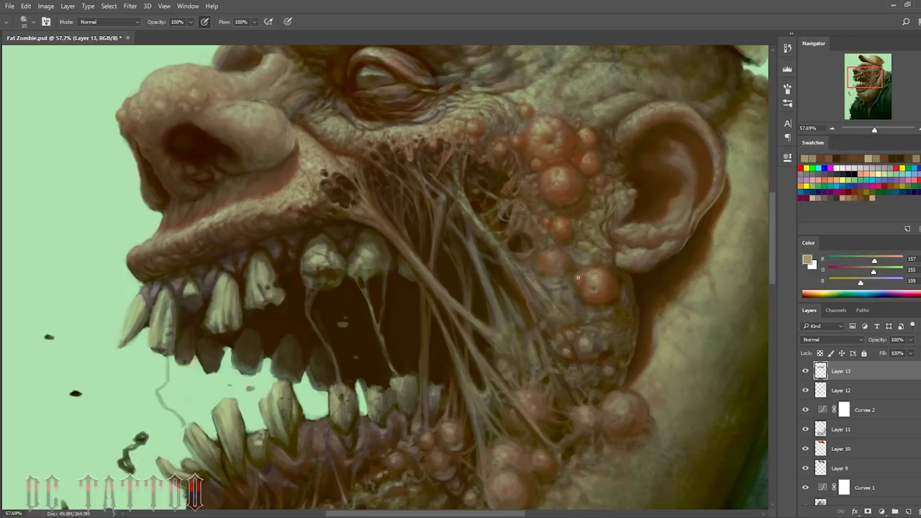
alt+click(577, 278)
alt+click(584, 279)
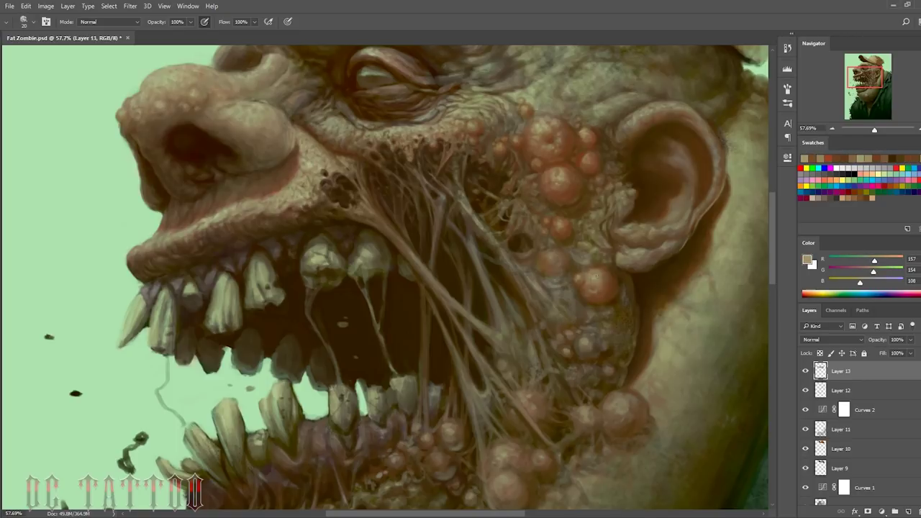
Step: Deepen the near-black shadow around the cheek boil using a finer brush
alt+click(587, 284)
alt+click(626, 295)
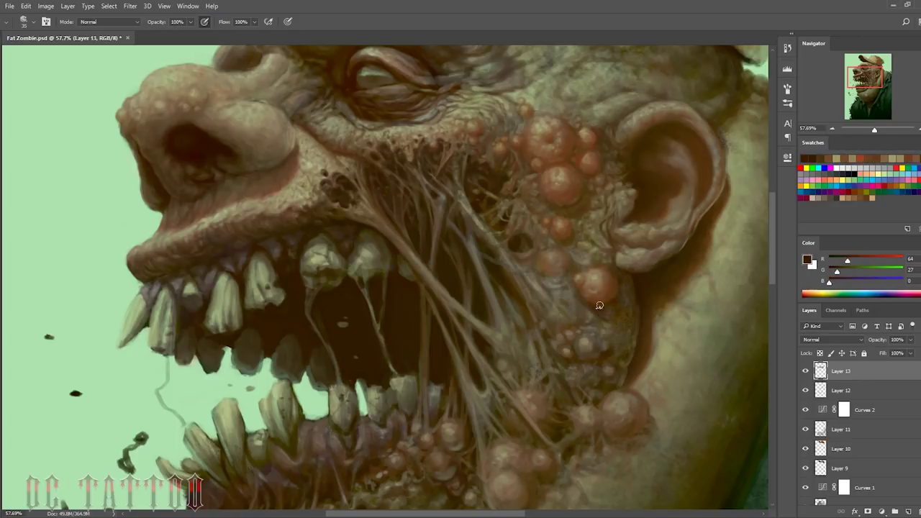
alt+click(628, 299)
alt+click(620, 301)
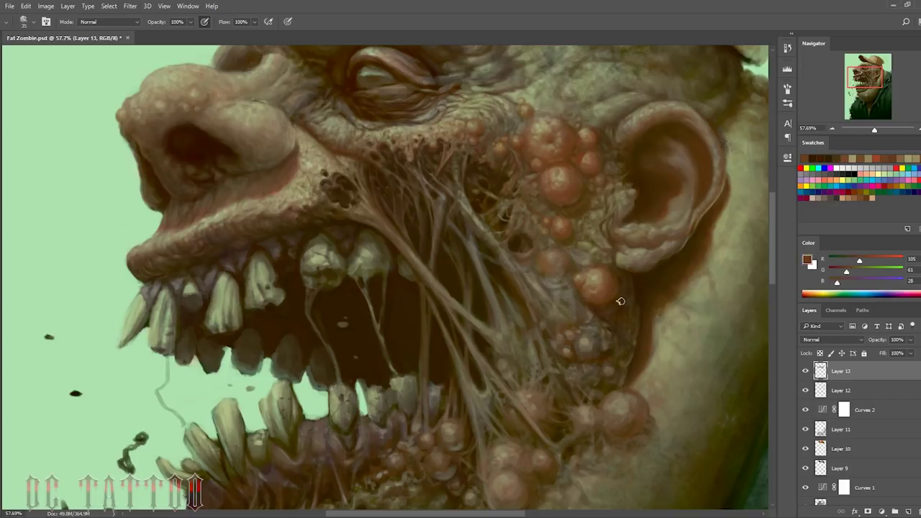
alt+click(600, 299)
key(bracketleft)
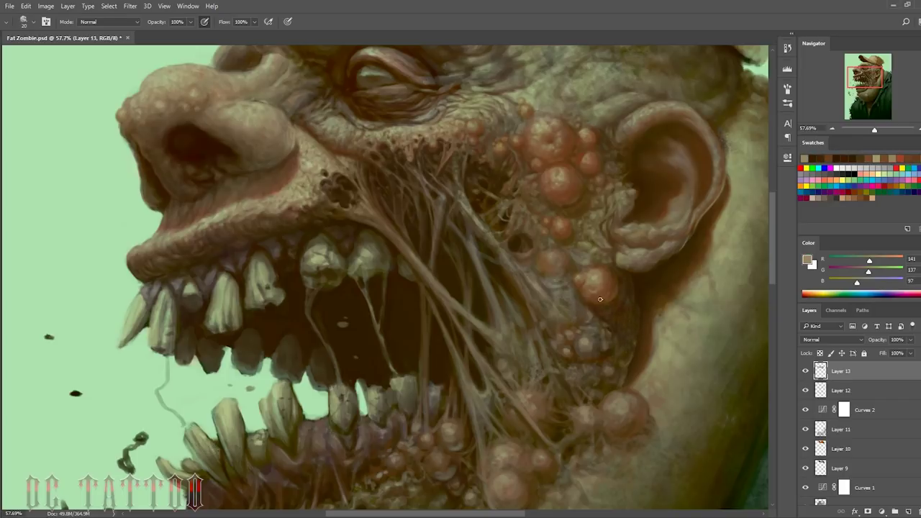
alt+click(639, 346)
Step: Shade the jawline and blend the dark crease into the lower cheek skin
drag(670, 282, 594, 245)
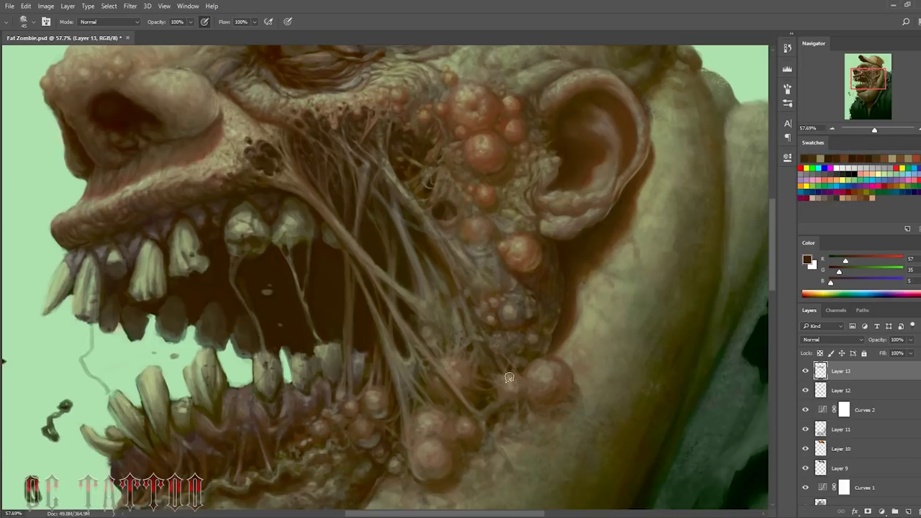
alt+click(571, 263)
alt+click(577, 329)
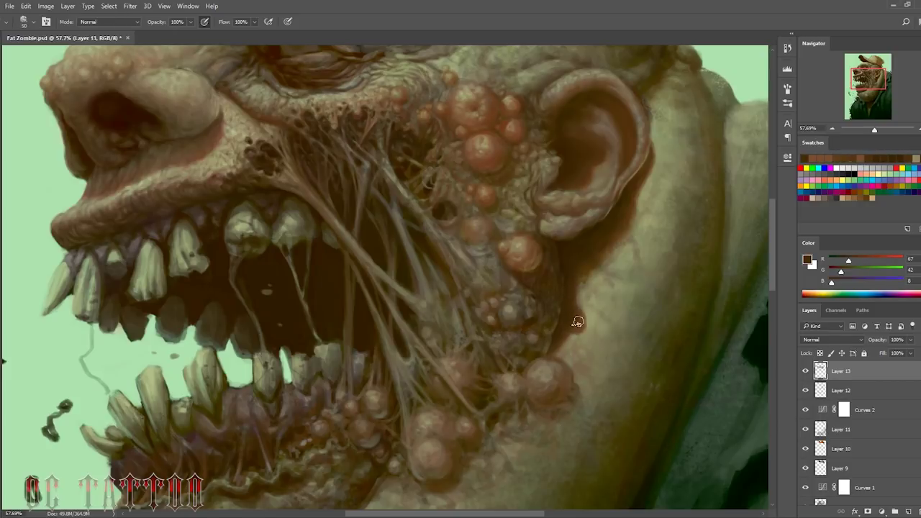
alt+click(575, 332)
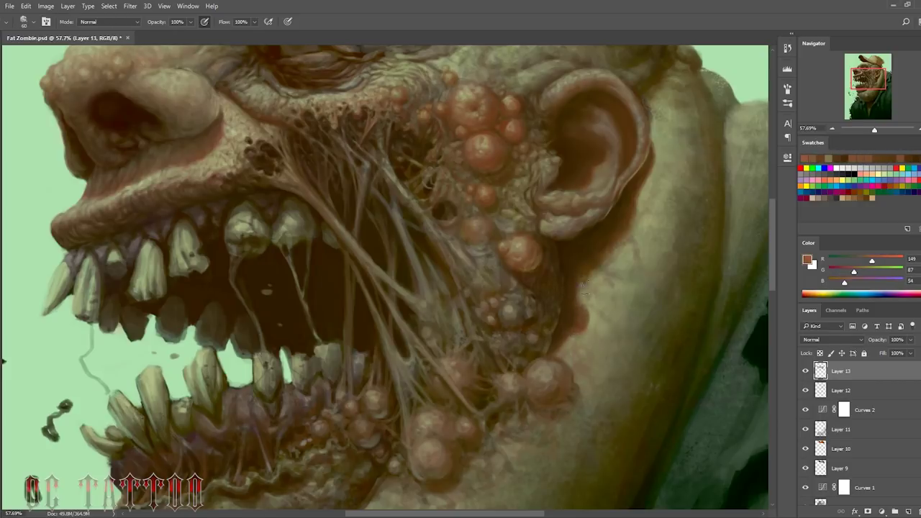
alt+click(590, 320)
alt+click(603, 312)
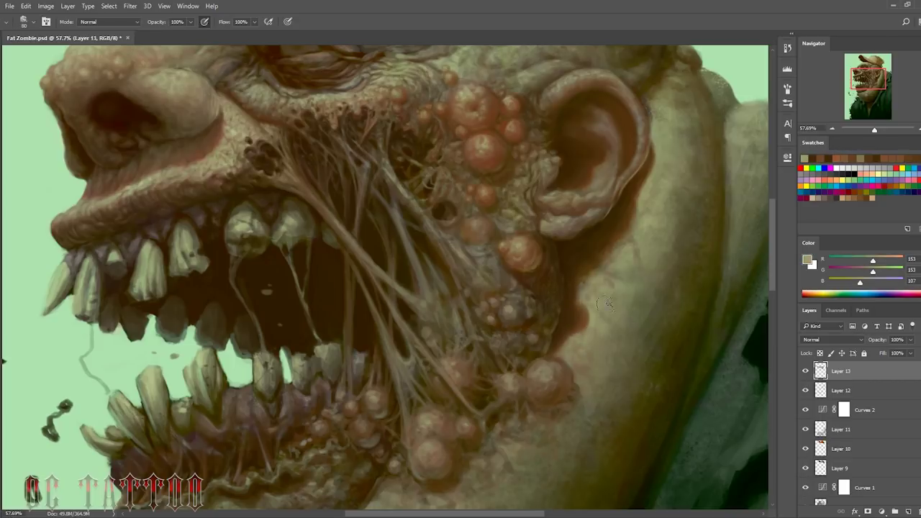
key(bracketleft)
key(bracketleft)
key(bracketleft)
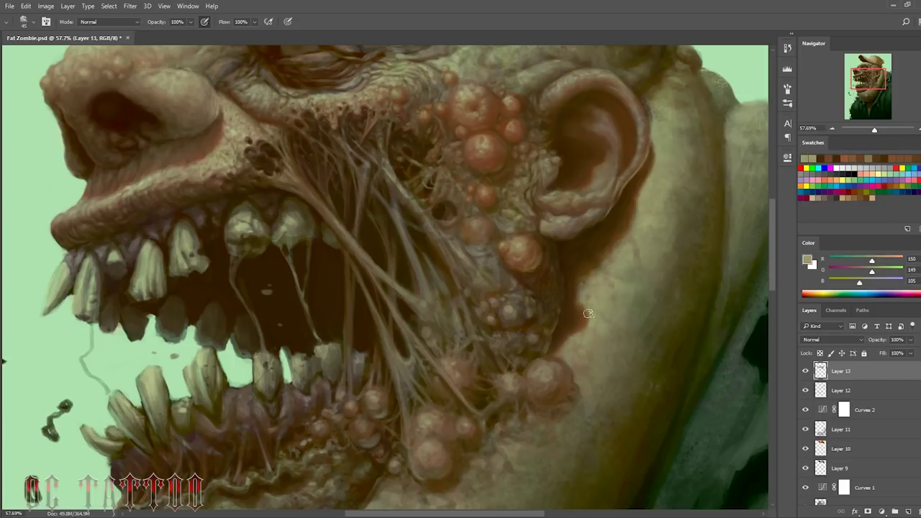
alt+click(567, 324)
alt+click(546, 348)
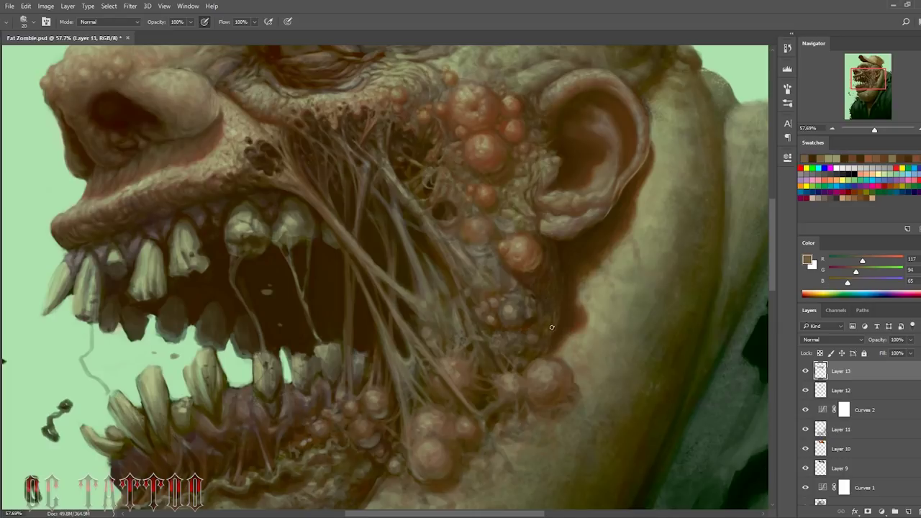
Step: Rework the crease with sampled dark browns, greyish browns and light tan at varied brush sizes
alt+click(551, 279)
key(bracketleft)
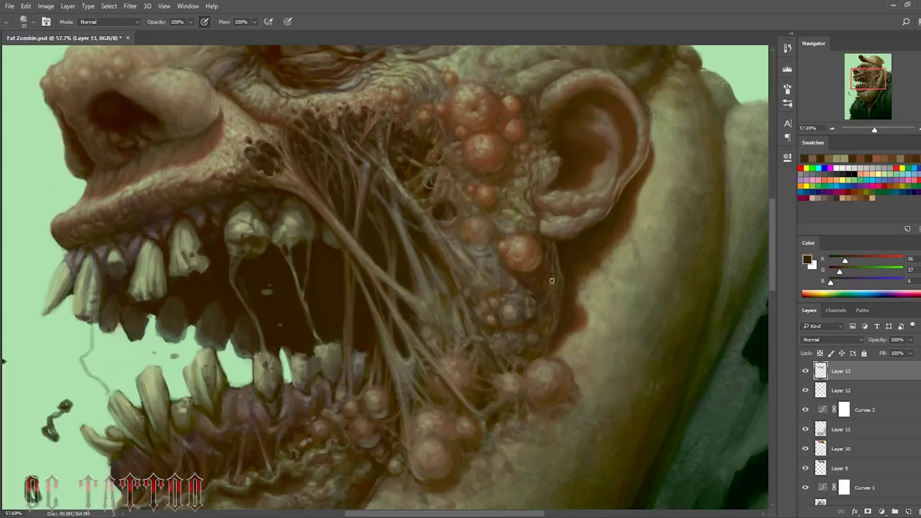
key(bracketleft)
key(bracketleft)
key(bracketleft)
alt+click(507, 283)
key(bracketright)
key(bracketright)
key(bracketright)
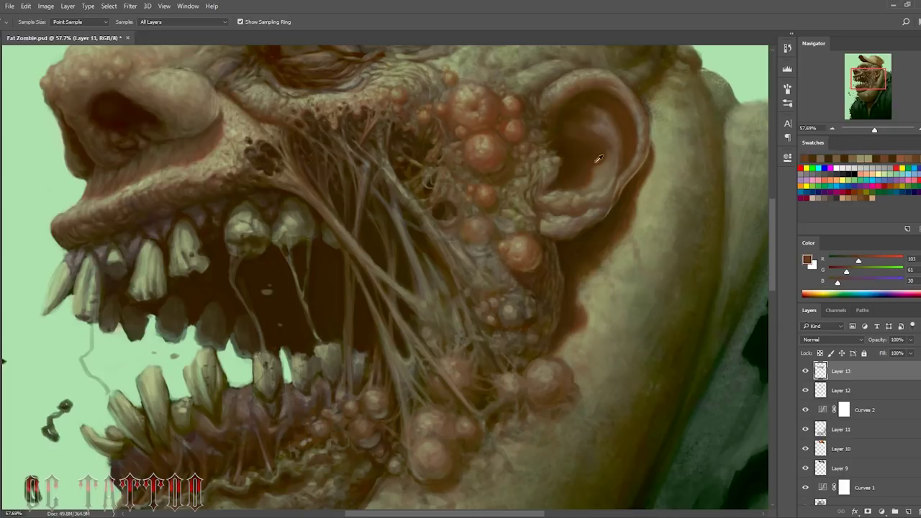
alt+click(532, 248)
alt+click(533, 267)
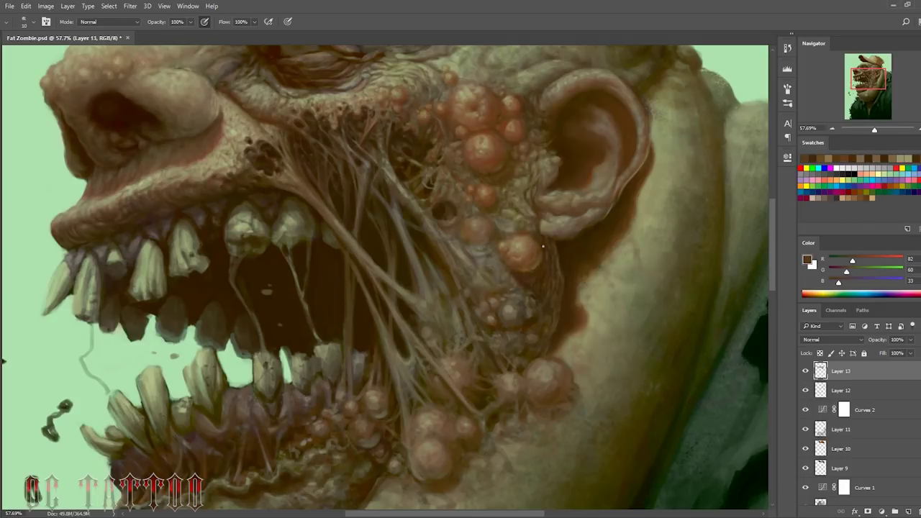
Step: Touch up the cheek beside the boils with mid browns and light olive using a finer brush
key(bracketleft)
key(bracketleft)
key(bracketleft)
alt+click(550, 258)
key(bracketleft)
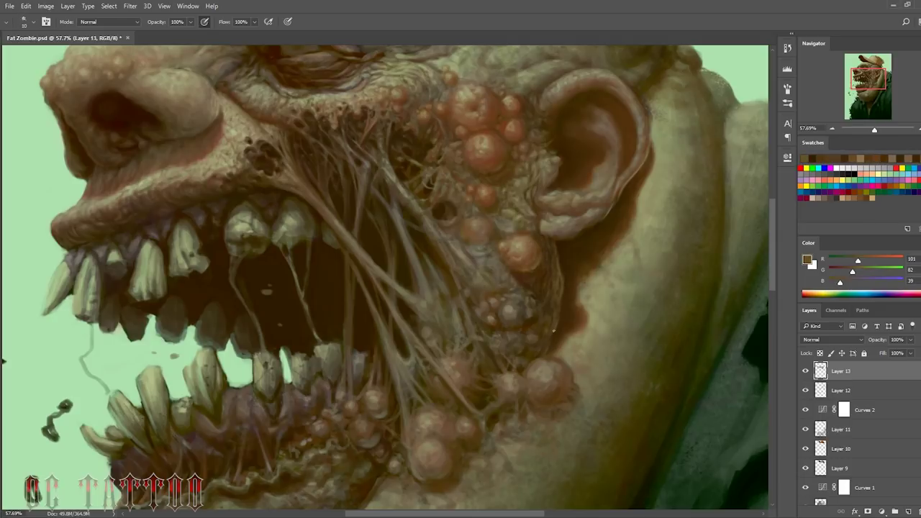
alt+click(529, 320)
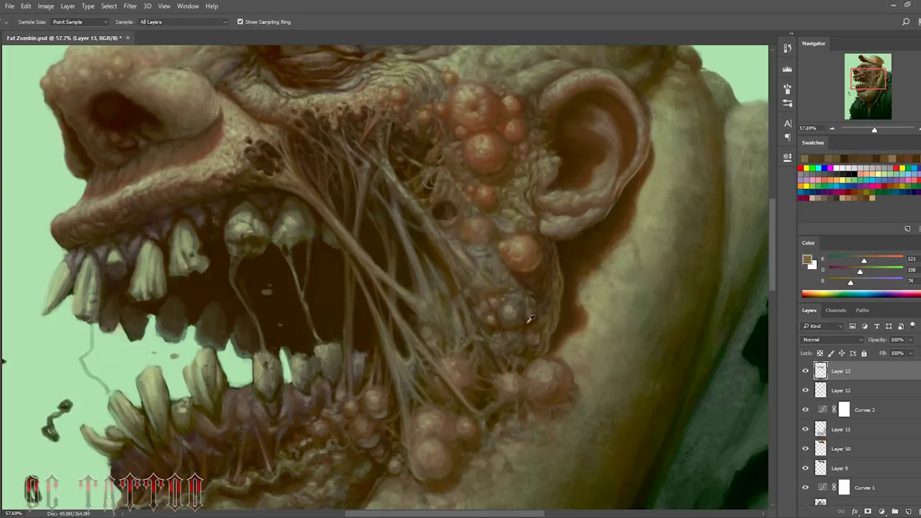
alt+click(672, 144)
drag(860, 125, 858, 123)
Step: Paint near-black brown shadow strokes and accents across the mouth strands
alt+click(426, 315)
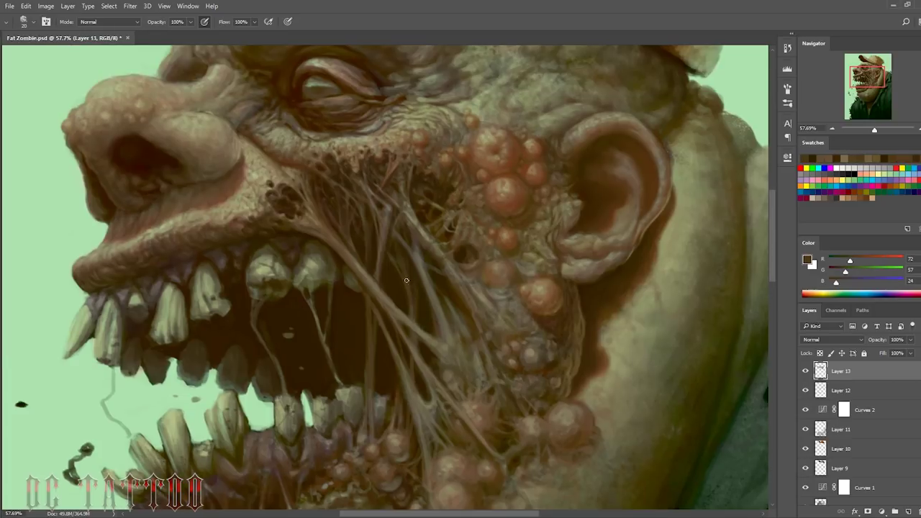
mouse_move(436, 342)
mouse_down()
mouse_move(390, 311)
mouse_move(364, 357)
mouse_up()
alt+click(406, 196)
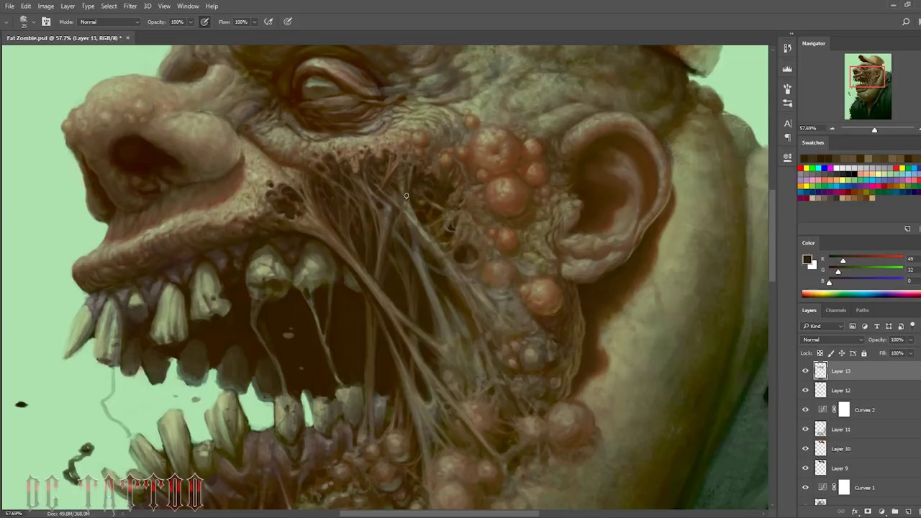
alt+click(447, 291)
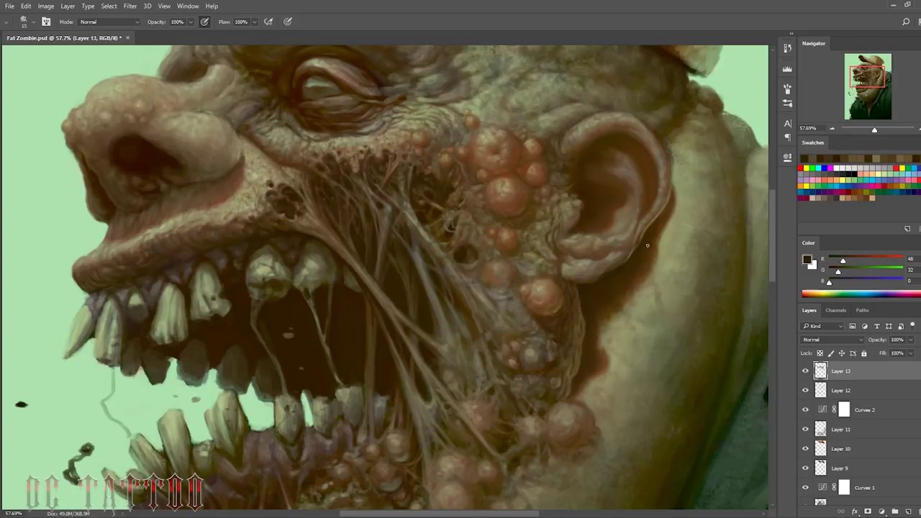
Step: Dab reddish browns and beige highlights onto the cheek boils near the ear
alt+click(608, 220)
alt+click(507, 174)
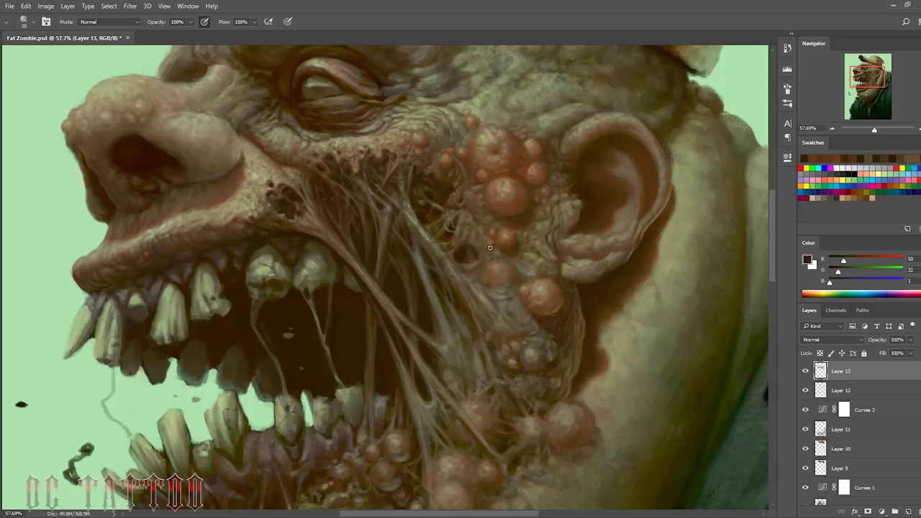
alt+click(541, 229)
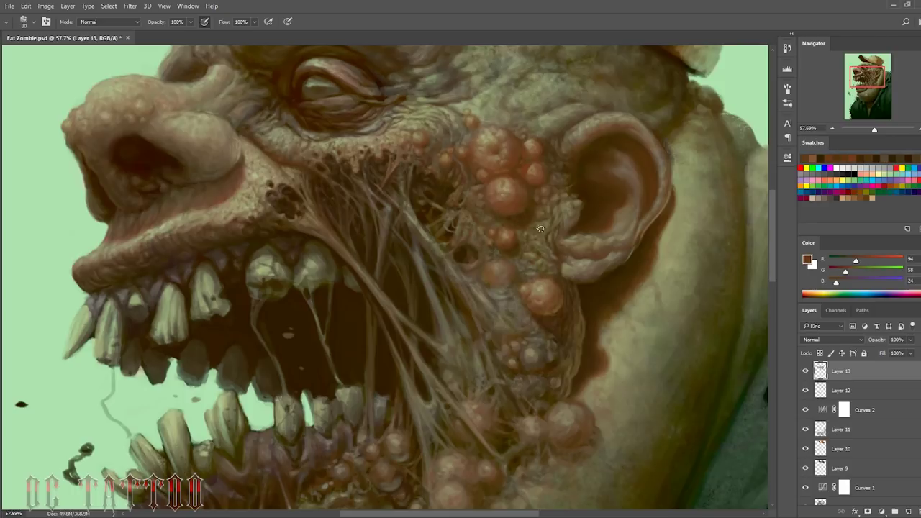
alt+click(517, 208)
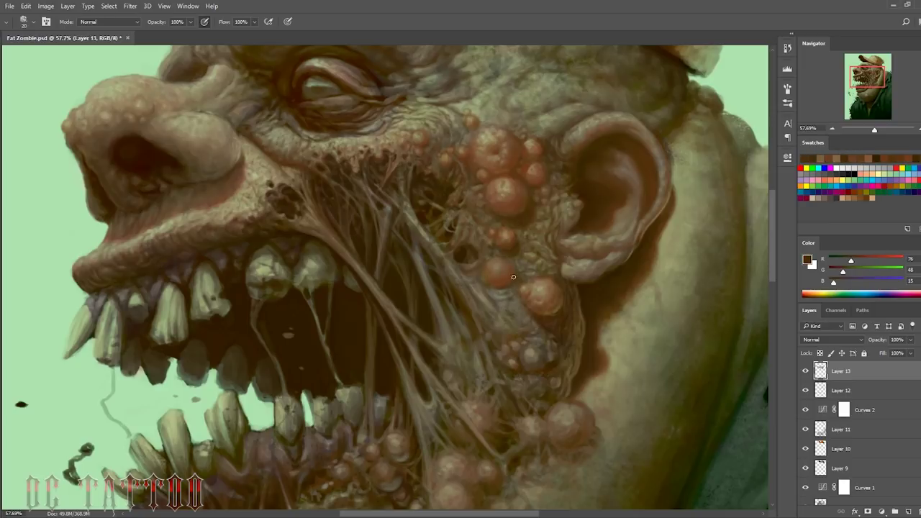
alt+click(501, 263)
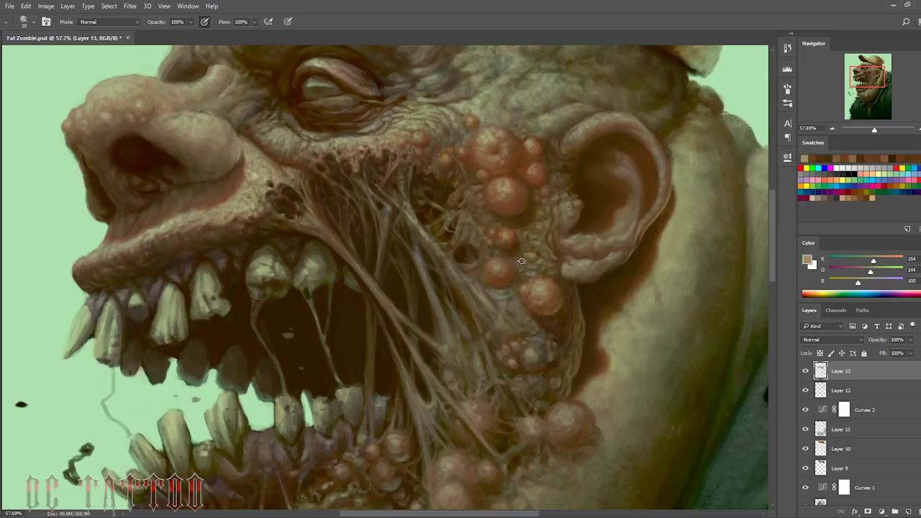
alt+click(520, 260)
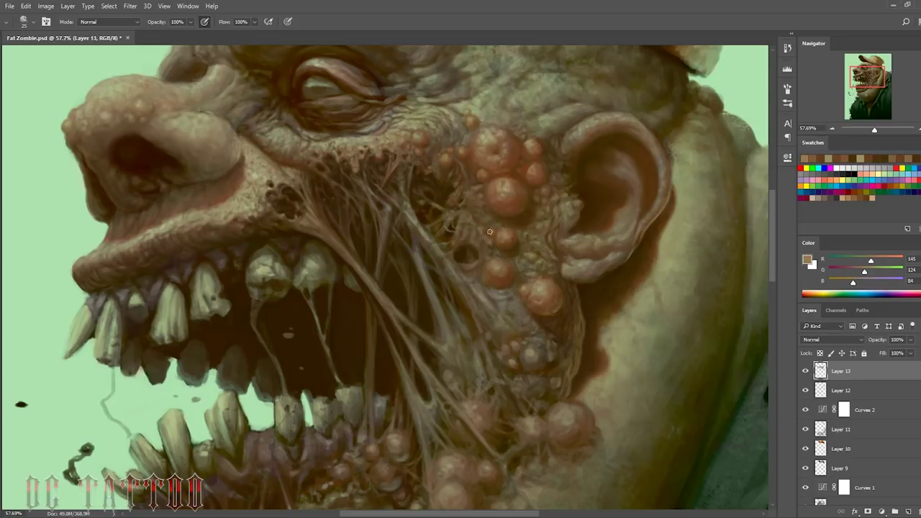
alt+click(499, 247)
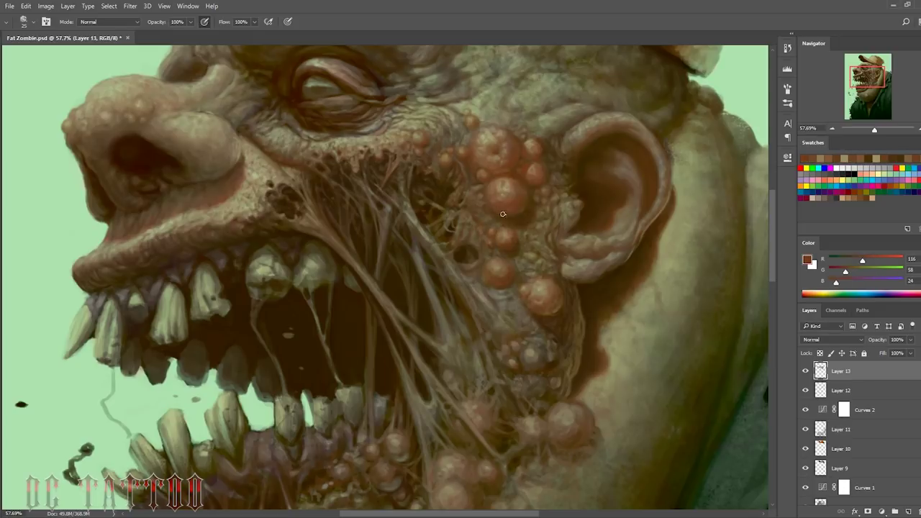
alt+click(520, 251)
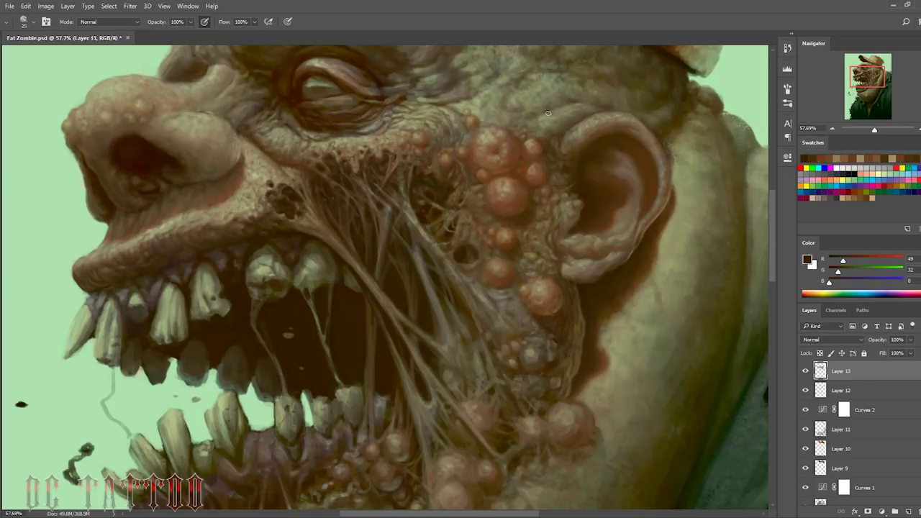
Step: Shade the lower boil with warm and dark reddish browns using a smaller brush
alt+click(539, 303)
alt+click(550, 288)
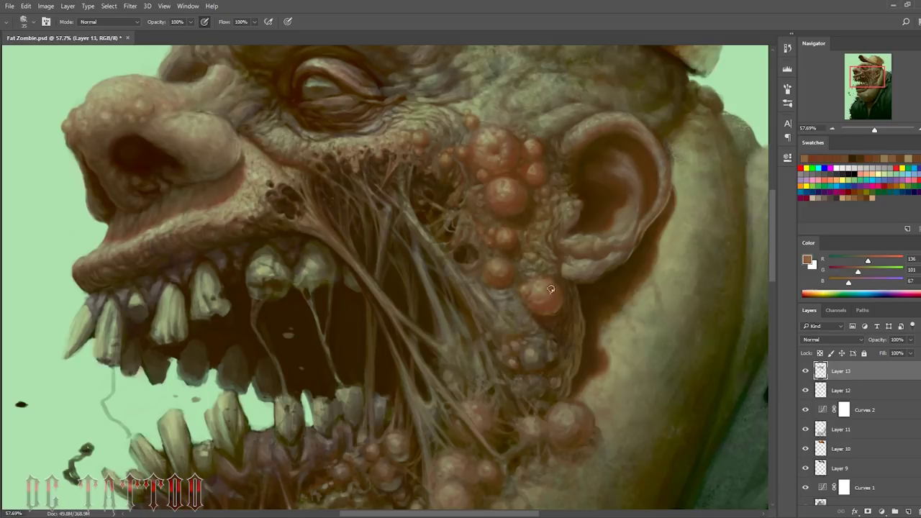
alt+click(574, 222)
key(bracketleft)
key(bracketleft)
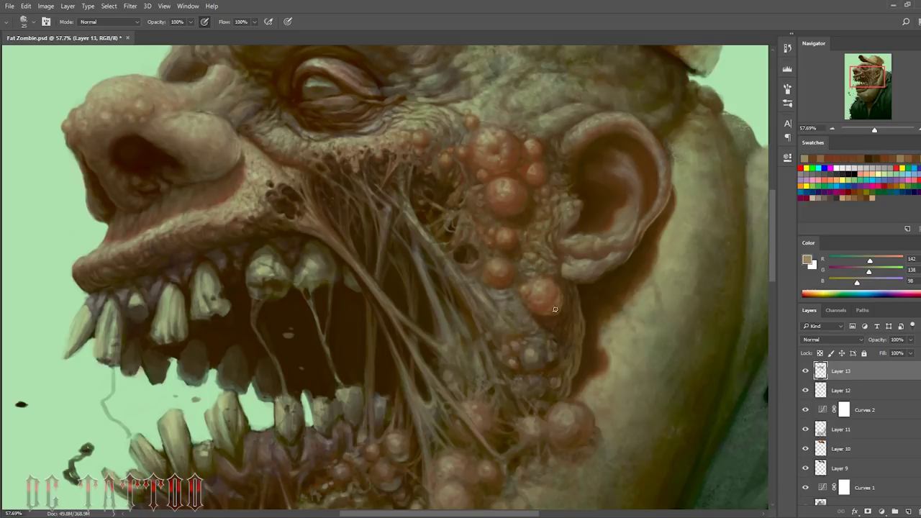
alt+click(555, 309)
key(bracketleft)
key(bracketleft)
key(bracketleft)
alt+click(552, 311)
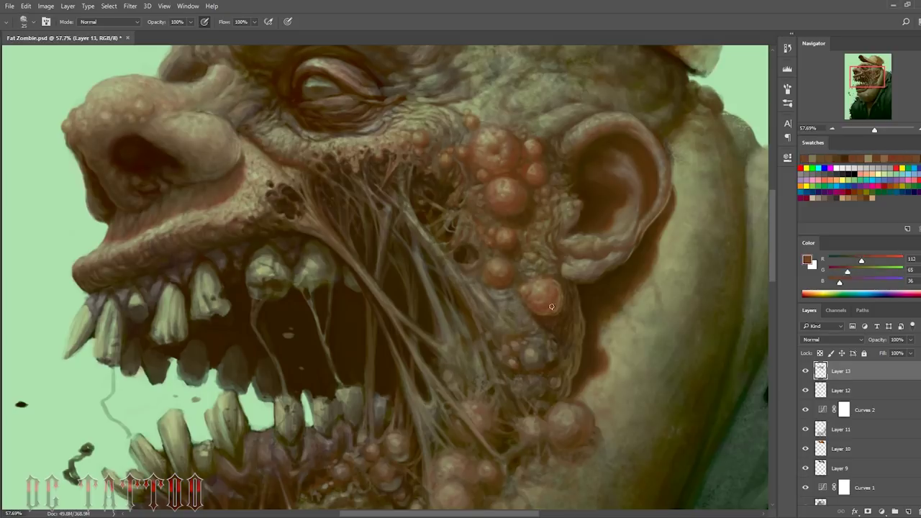
Step: Shade the lower cheek boil with dark reddish browns and greyish skin tones
alt+click(543, 304)
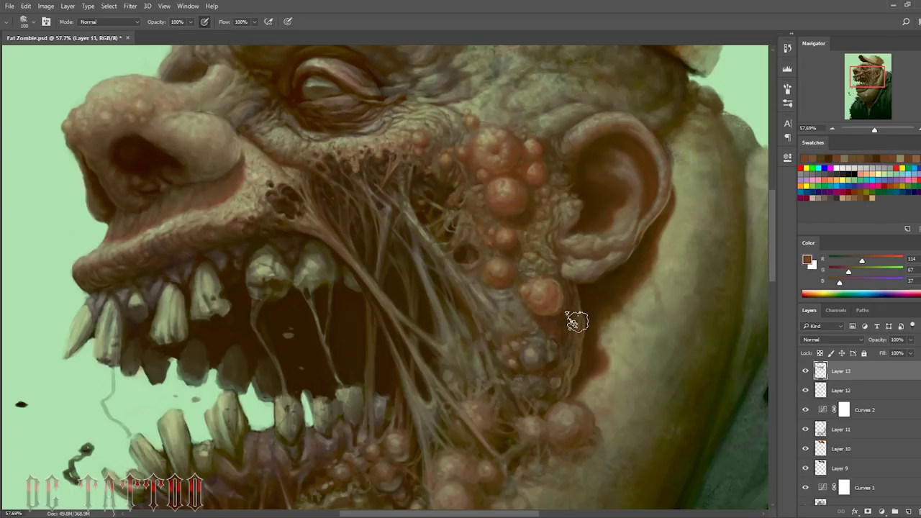
alt+click(539, 317)
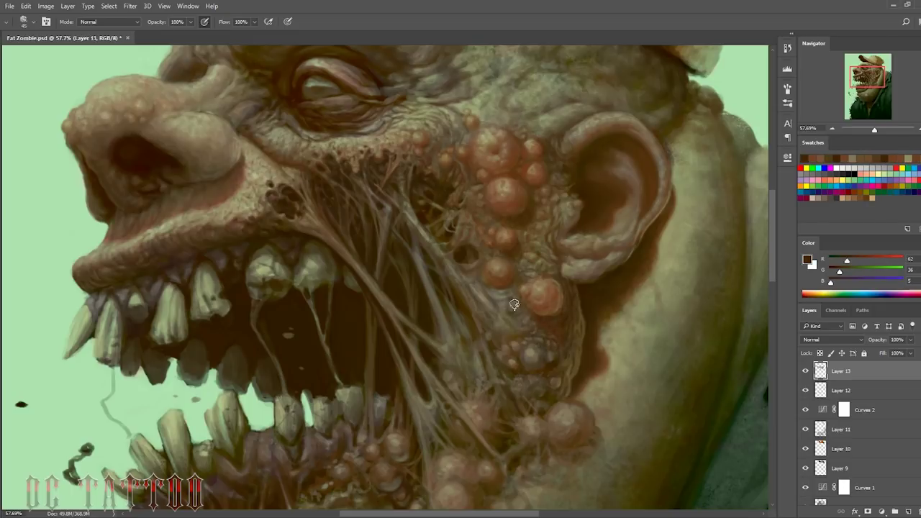
alt+click(517, 296)
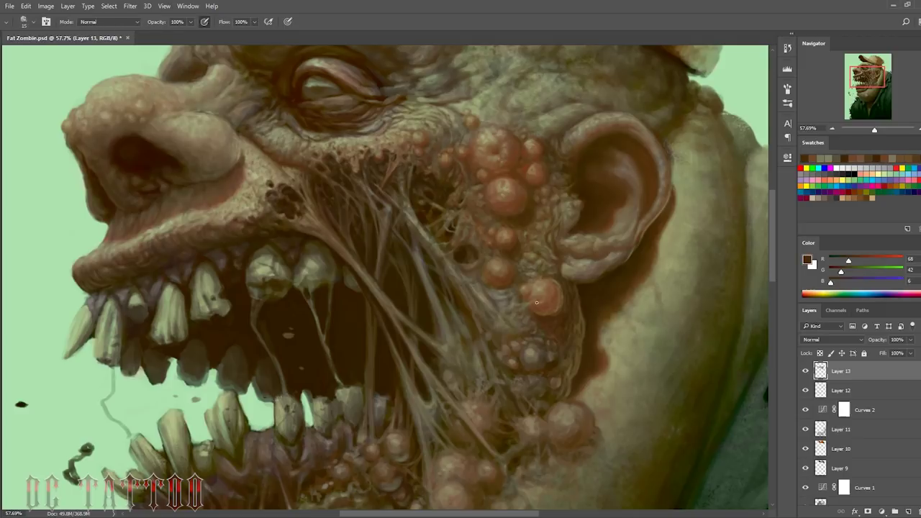
alt+click(526, 308)
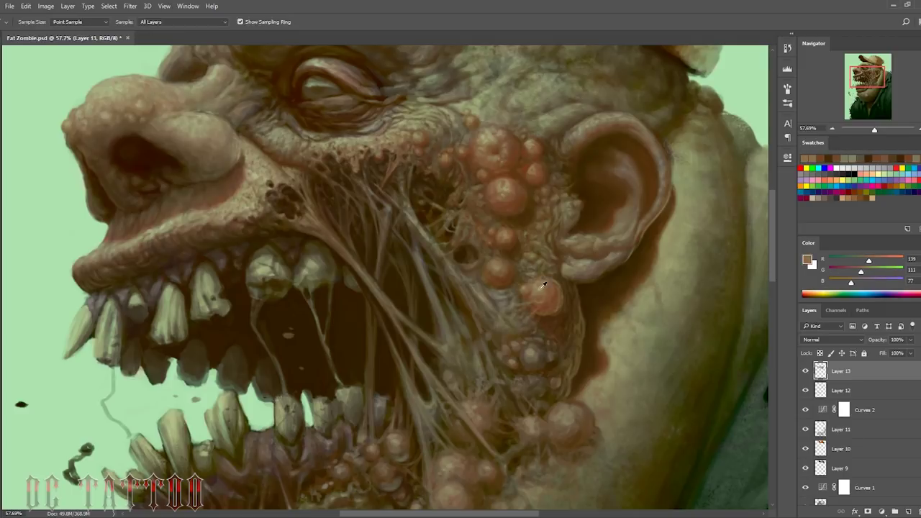
alt+click(558, 293)
alt+click(516, 294)
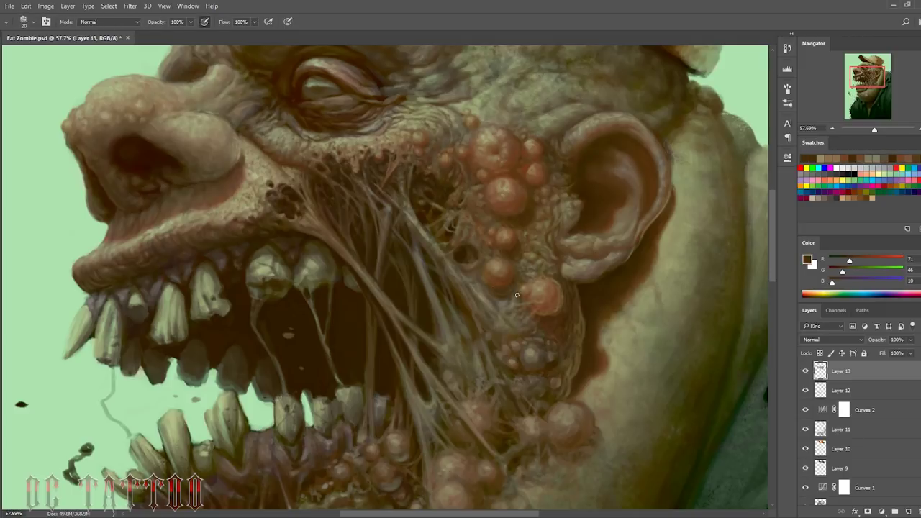
alt+click(487, 289)
Step: Add small dark pitted holes between the boils and mouth strands with a finer brush
key(bracketleft)
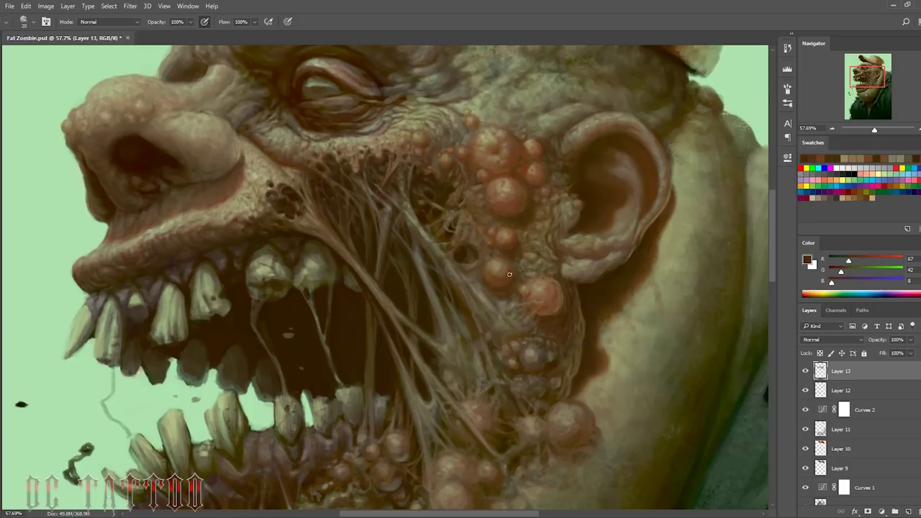
alt+click(490, 292)
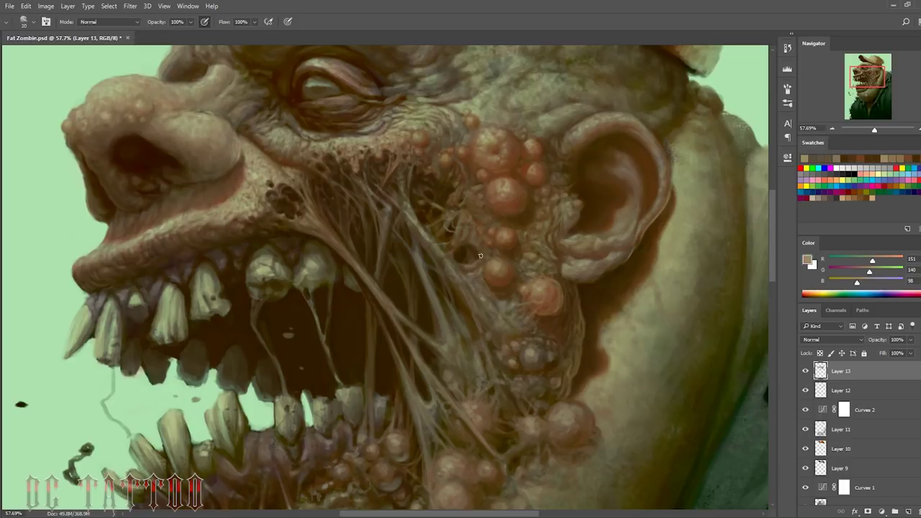
alt+click(517, 198)
key(bracketleft)
alt+click(514, 200)
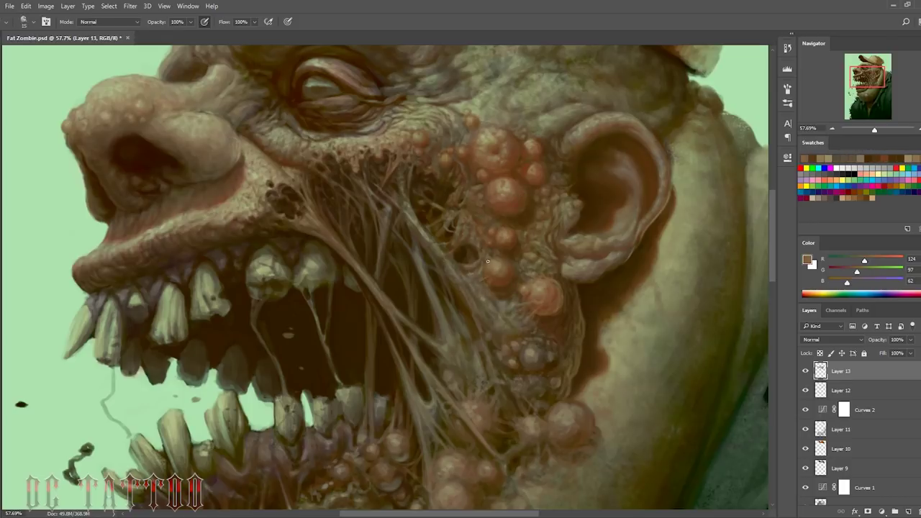
alt+click(489, 286)
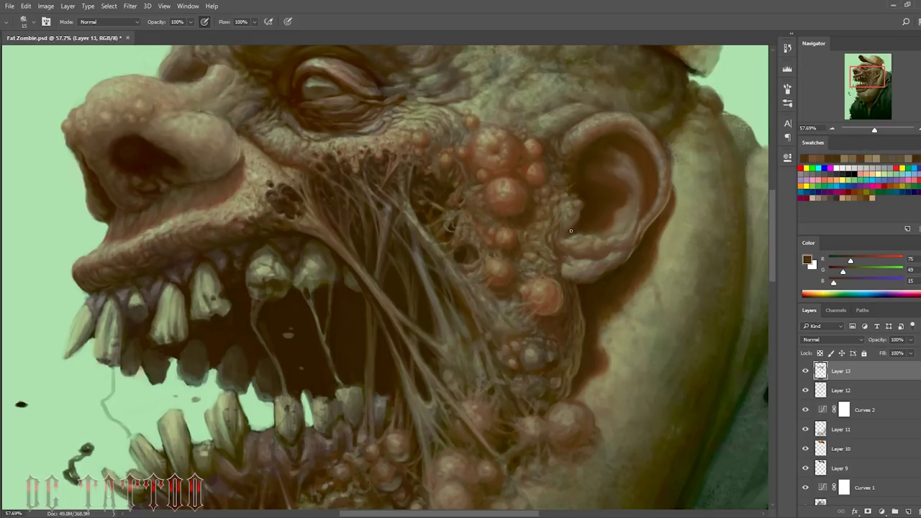
key(bracketleft)
alt+click(469, 248)
alt+click(446, 206)
key(bracketright)
key(bracketright)
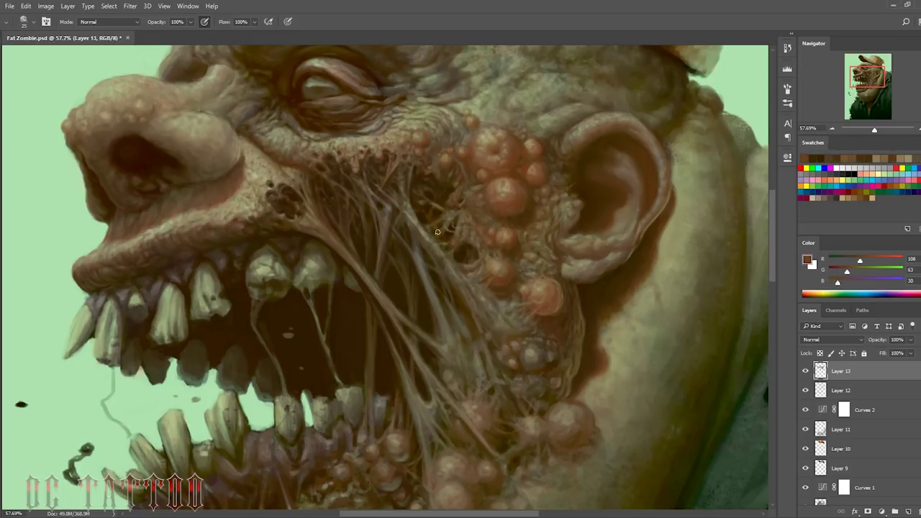
Step: Sample pale beige and dark reddish-brown tones on Layer 13 and size the brush down
alt+click(441, 229)
key(bracketleft)
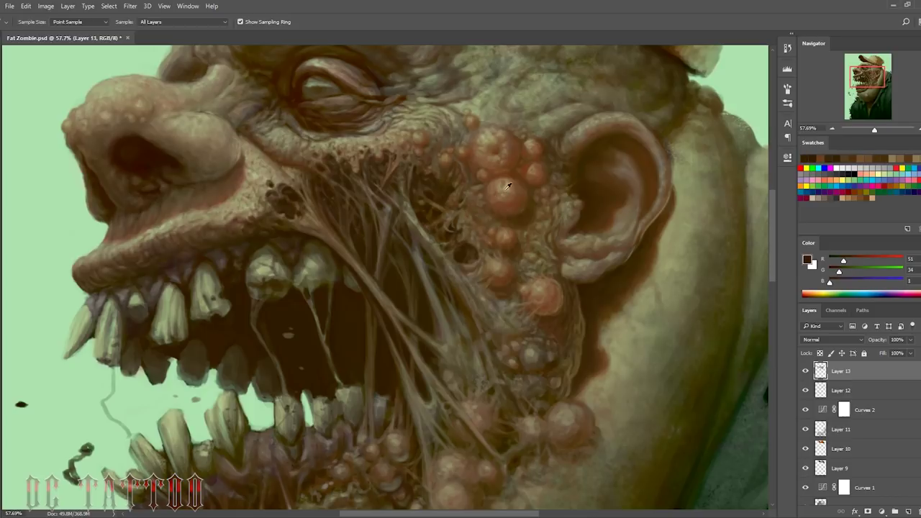
alt+click(458, 222)
key(bracketright)
key(bracketright)
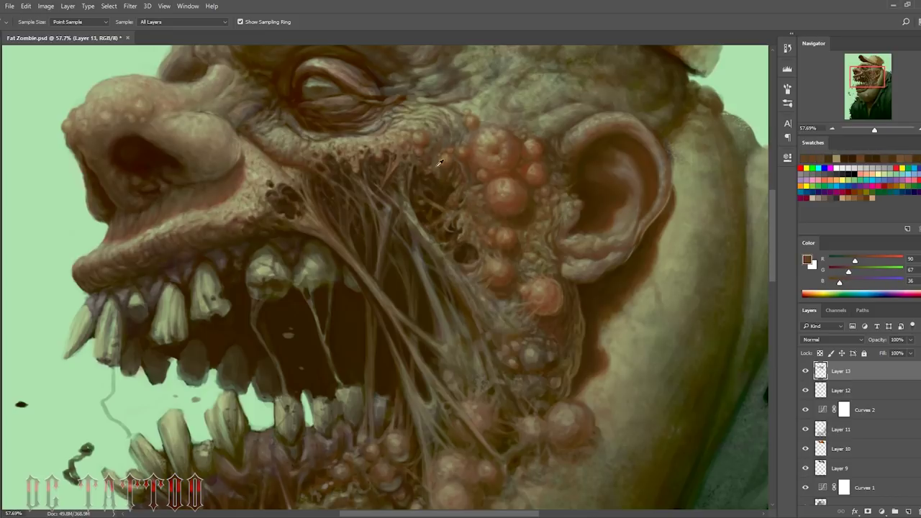
alt+click(458, 222)
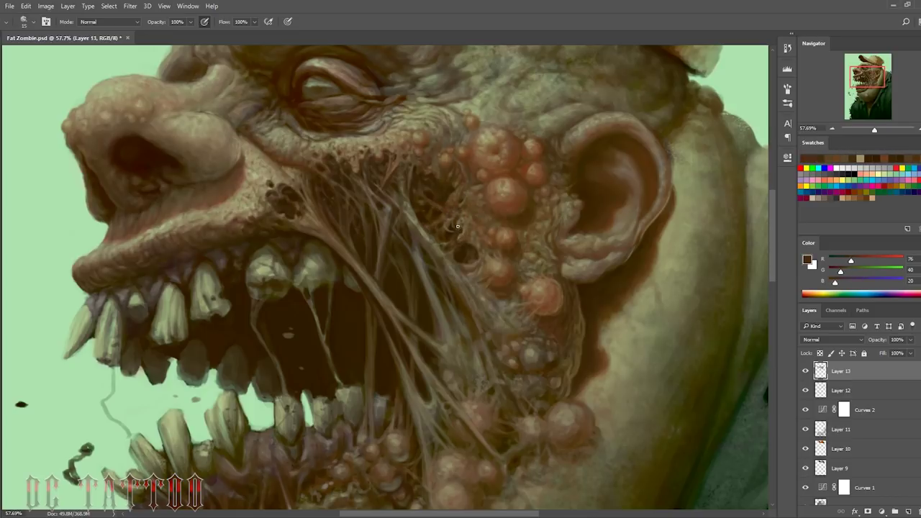
alt+click(456, 228)
alt+click(470, 251)
key(bracketleft)
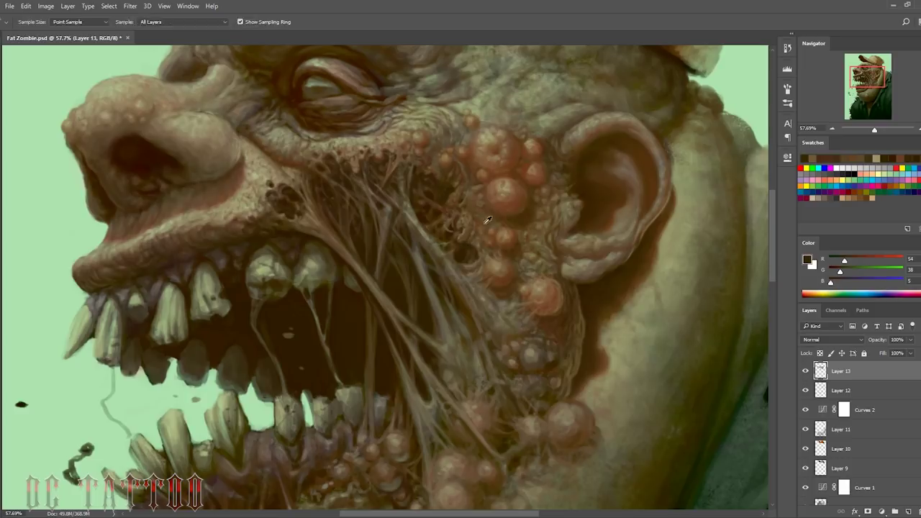
Step: Paint a thin dark strand over the mouth using a finer brush
alt+click(479, 214)
alt+click(492, 240)
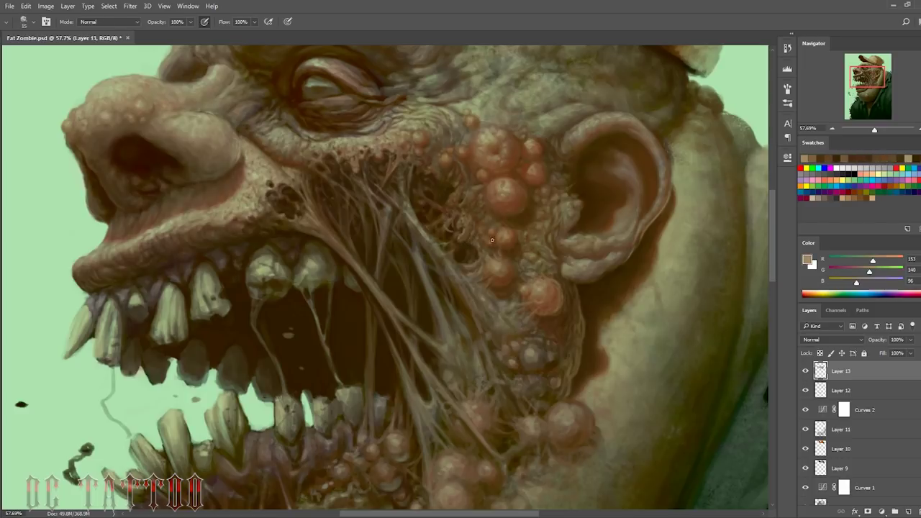
key(bracketleft)
alt+click(491, 230)
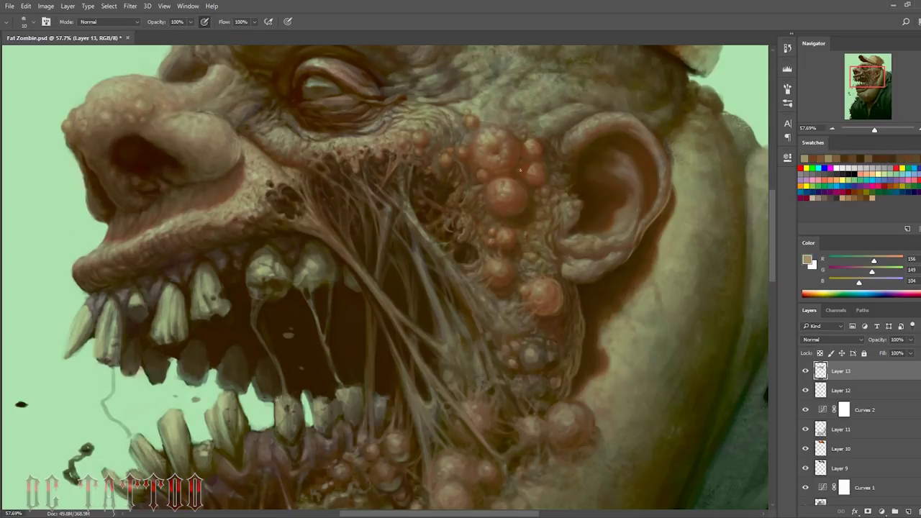
alt+click(425, 282)
key(bracketright)
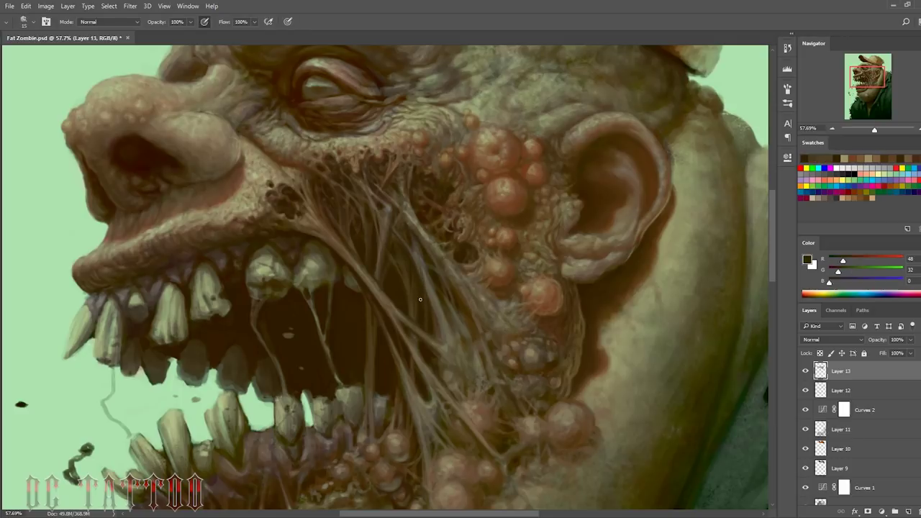
key(bracketleft)
alt+click(424, 287)
Step: Sample reddish brown, greyish olive, light tan and dark brown tones from the mouth area
alt+click(428, 287)
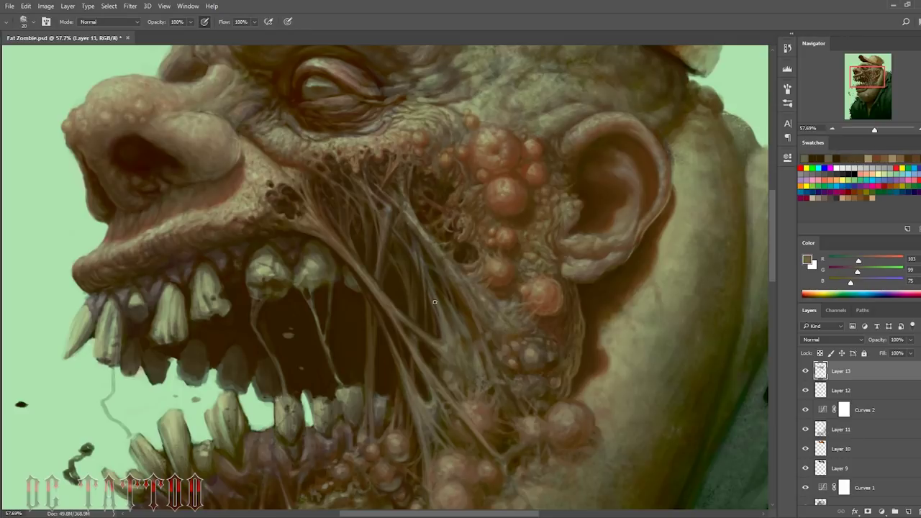
key(bracketleft)
alt+click(437, 271)
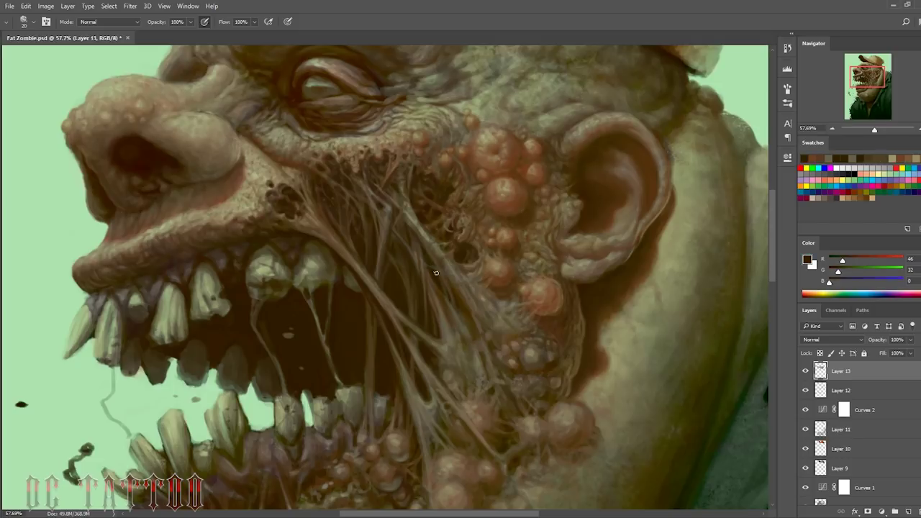
alt+click(441, 308)
alt+click(400, 228)
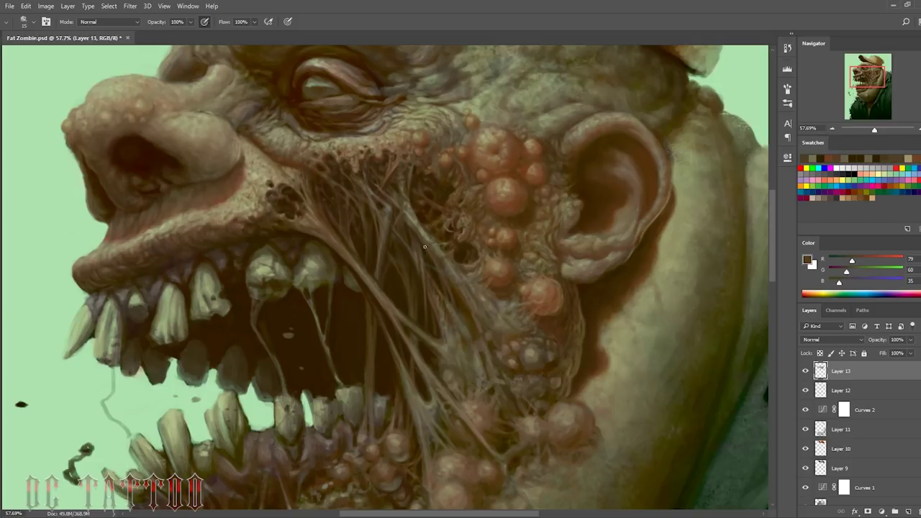
key(bracketright)
key(bracketright)
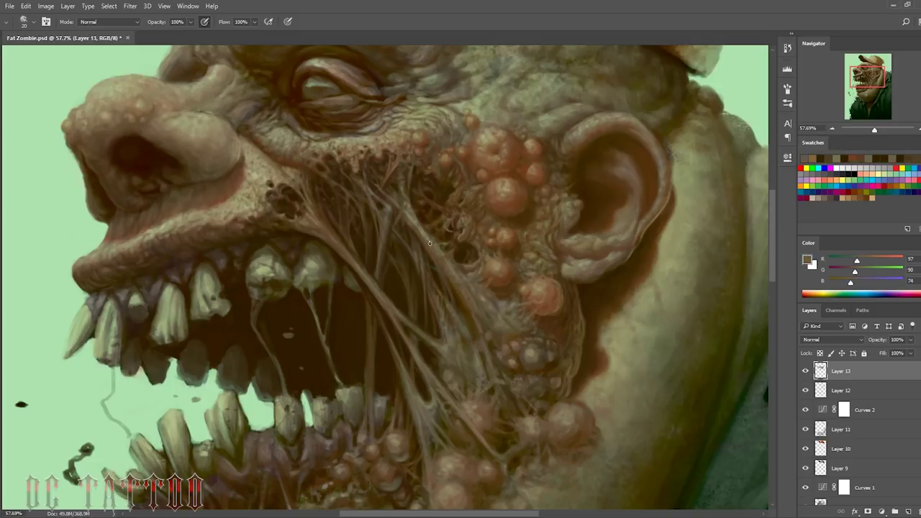
alt+click(397, 190)
alt+click(380, 227)
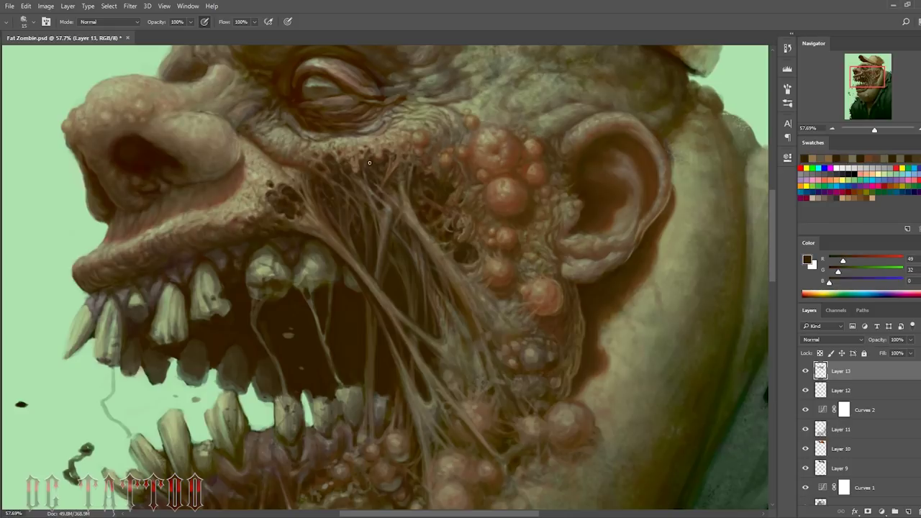
alt+click(369, 158)
alt+click(313, 175)
Step: Paint lighter brown and mid-brown strands near the upper lip and over the mouth
key(bracketleft)
key(bracketleft)
key(bracketleft)
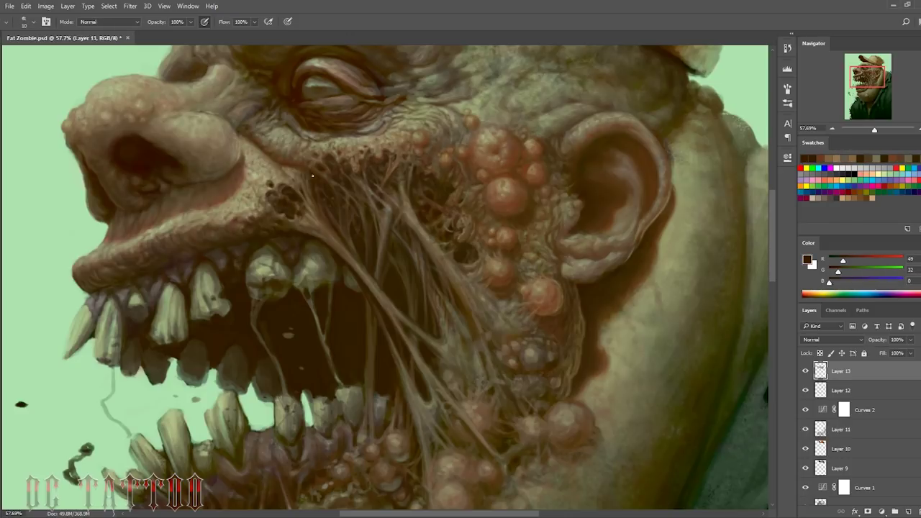
alt+click(327, 223)
key(bracketright)
alt+click(323, 228)
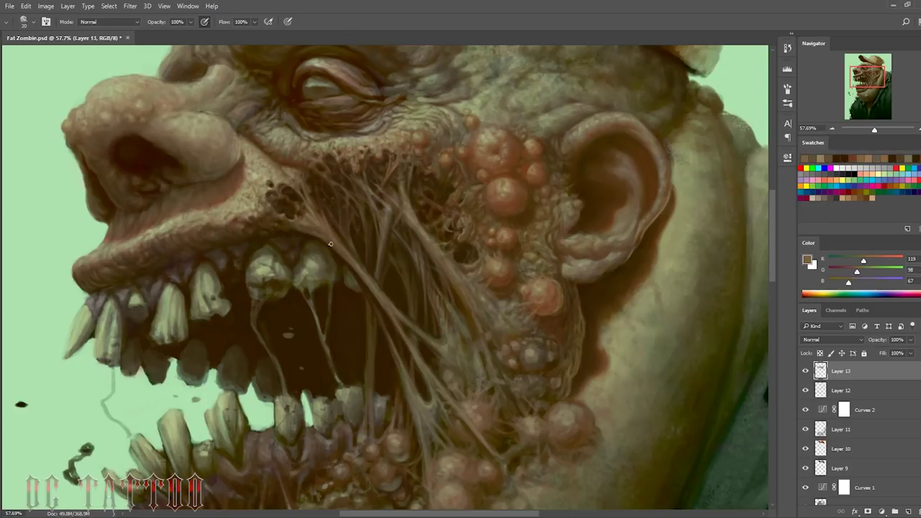
alt+click(388, 297)
key(bracketleft)
alt+click(345, 233)
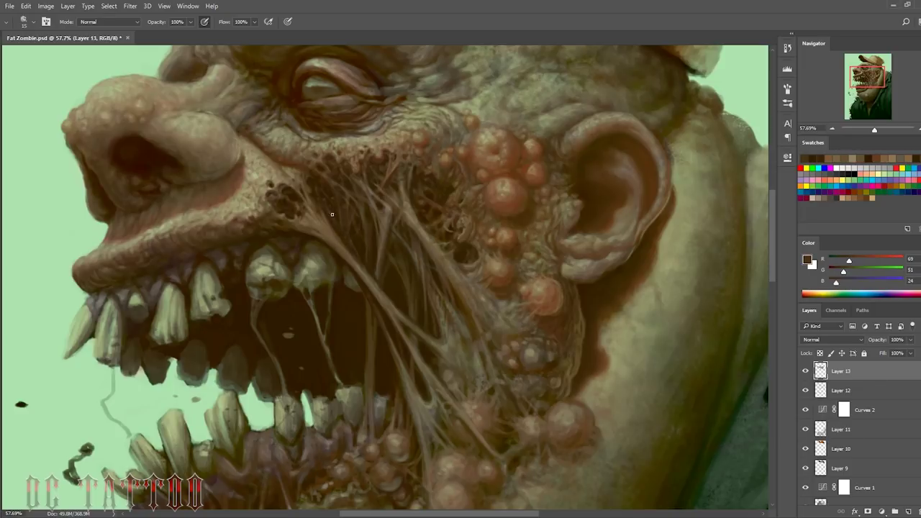
alt+click(324, 223)
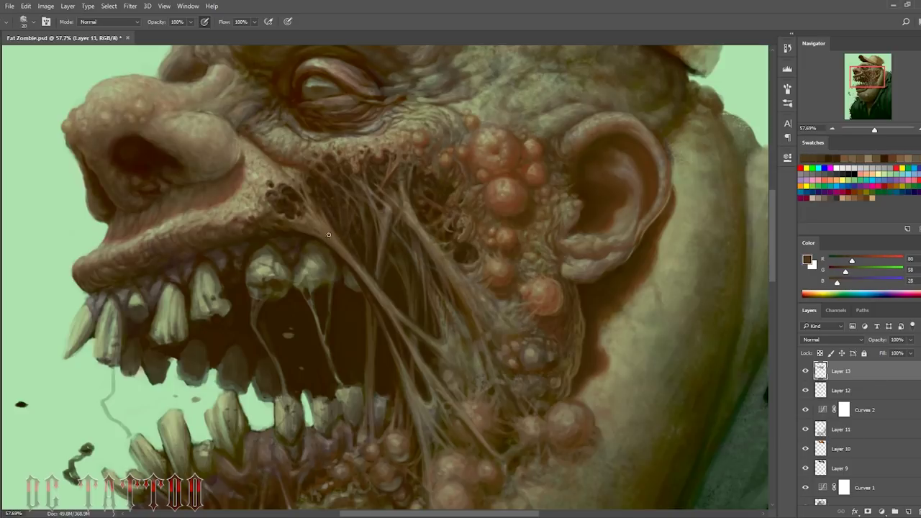
Step: Add a dark shadow along the strands and a dark strand over the cheek
alt+click(425, 317)
key(bracketright)
alt+click(396, 306)
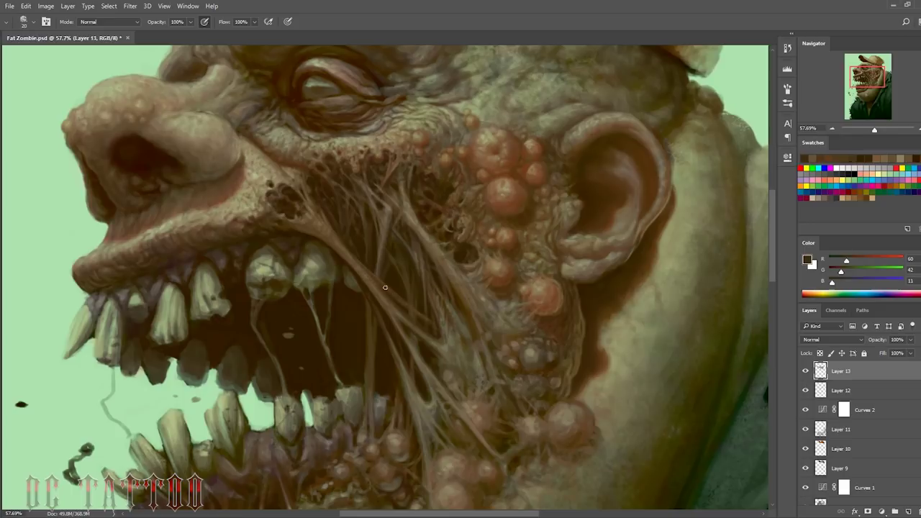
key(bracketleft)
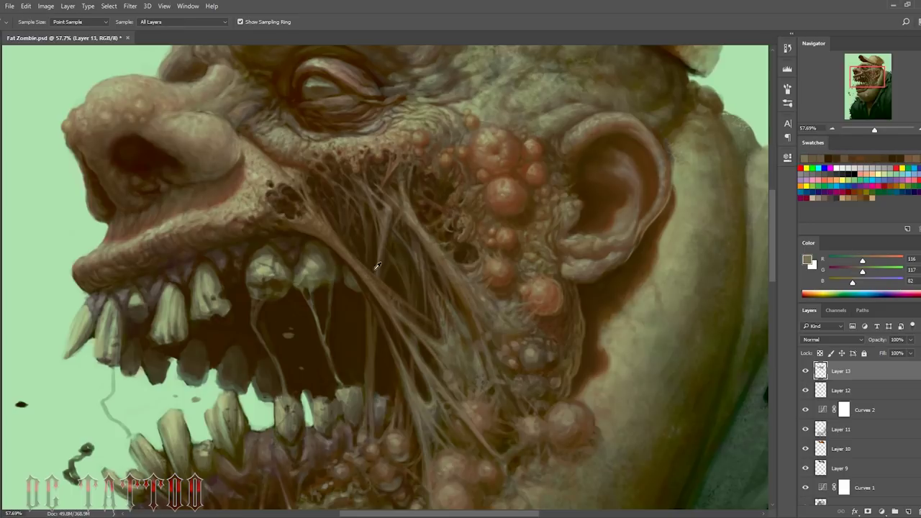
alt+click(456, 290)
key(bracketleft)
alt+click(409, 233)
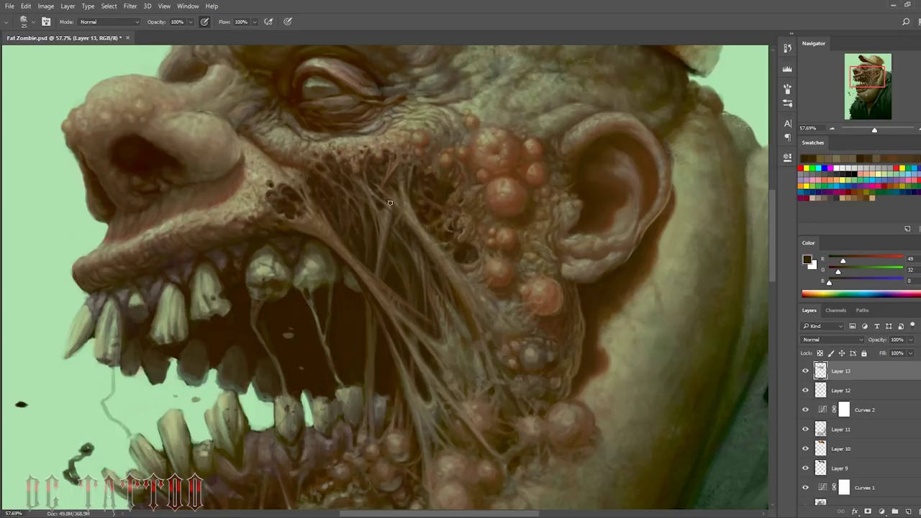
alt+click(393, 177)
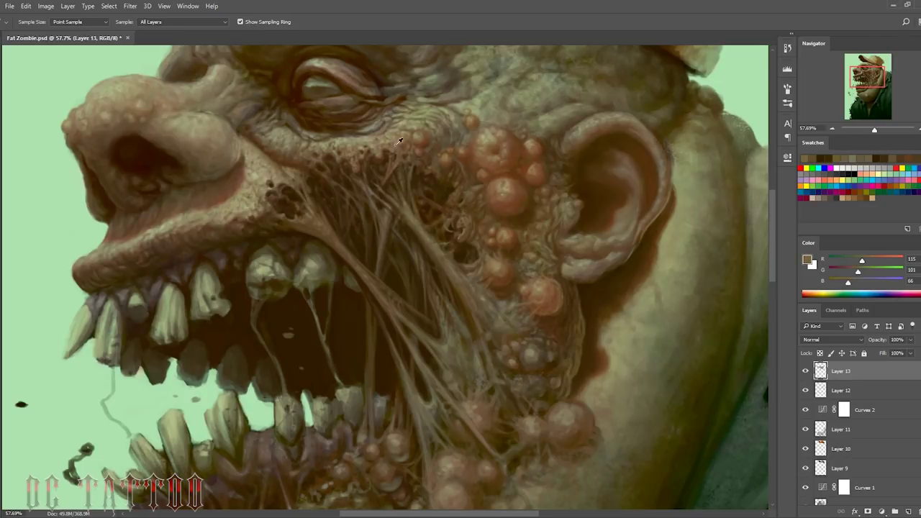
alt+click(472, 318)
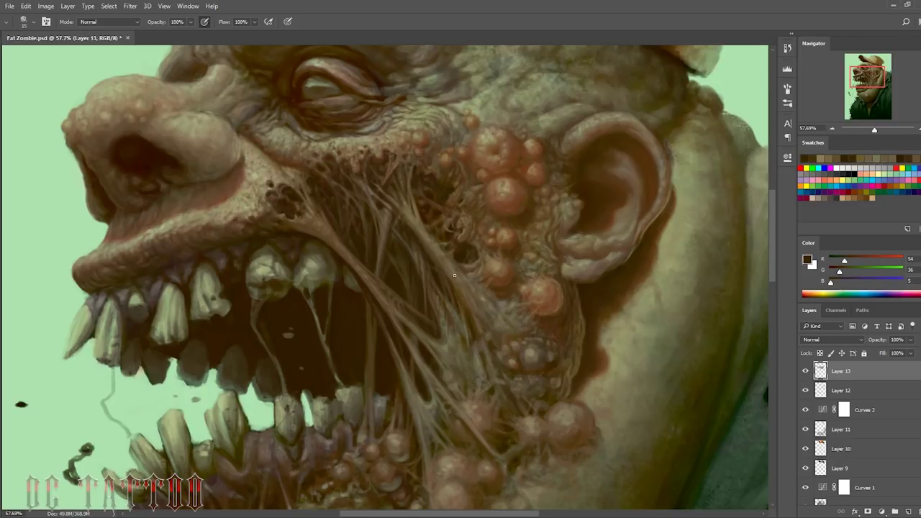
alt+click(436, 277)
Step: Paint light flesh strands down the lower cheek toward the jaw boils, with a dark stroke between
alt+click(443, 282)
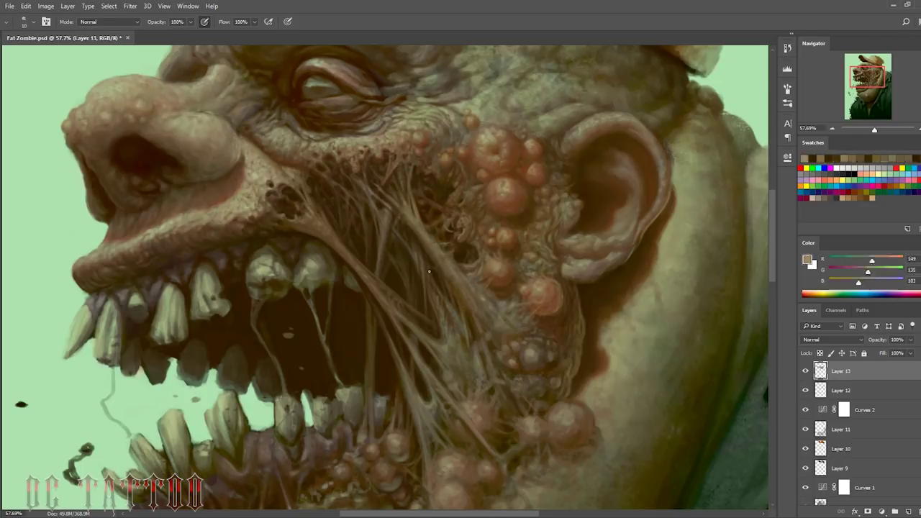
drag(472, 339, 469, 387)
drag(466, 321, 446, 355)
alt+click(469, 332)
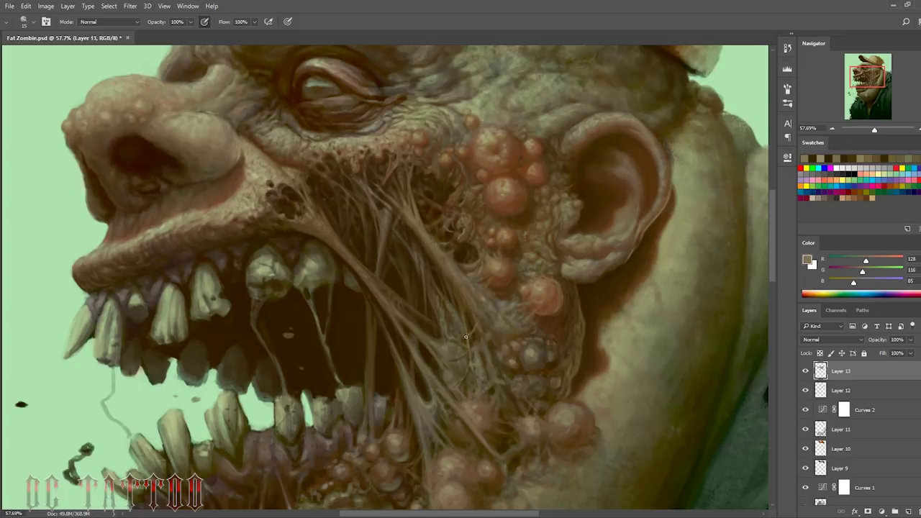
alt+click(447, 336)
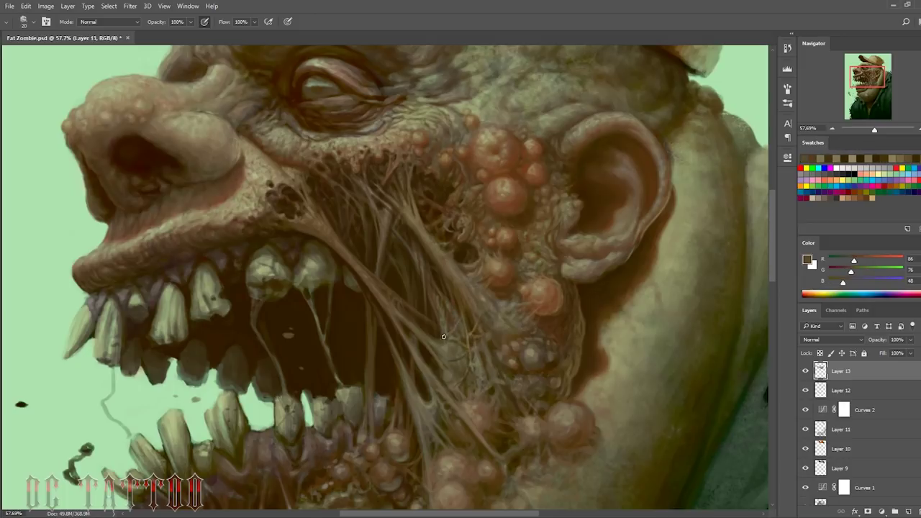
alt+click(447, 336)
alt+click(447, 345)
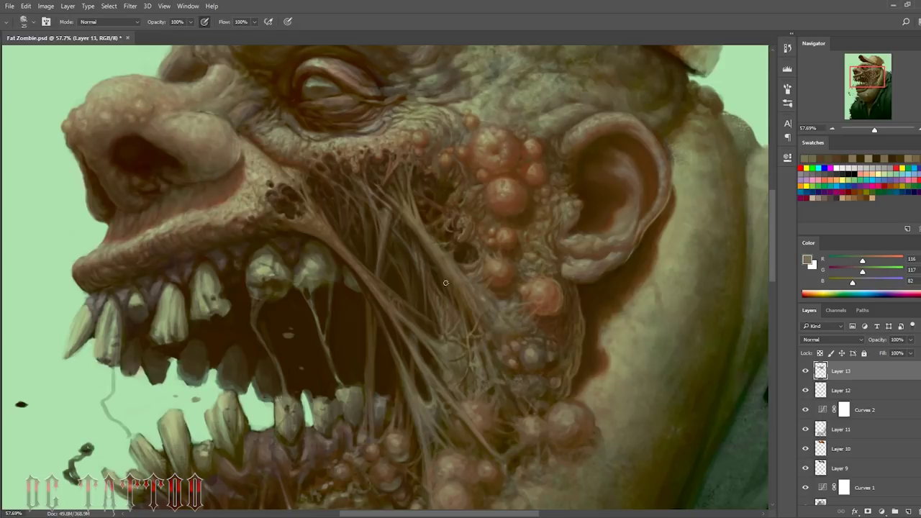
alt+click(447, 346)
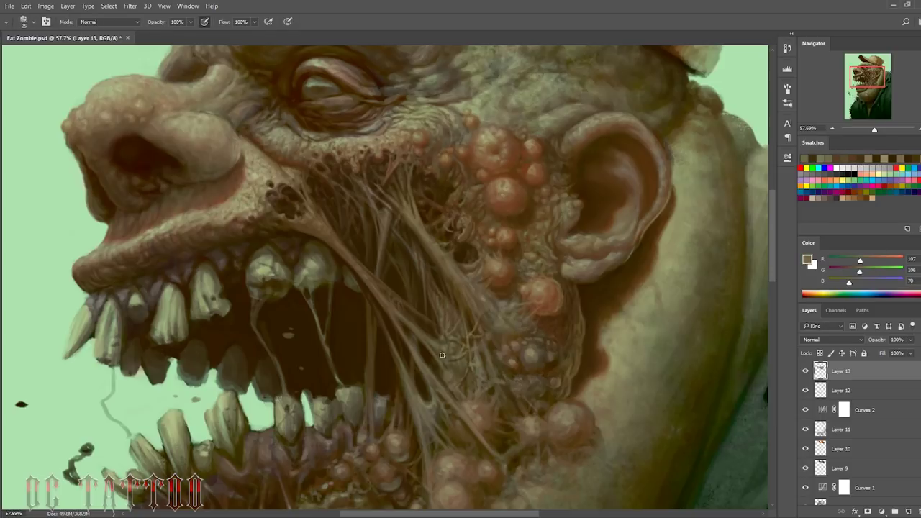
alt+click(454, 359)
Step: Lay a reddish-brown tone over the cheek strands with a much larger brush
alt+click(451, 326)
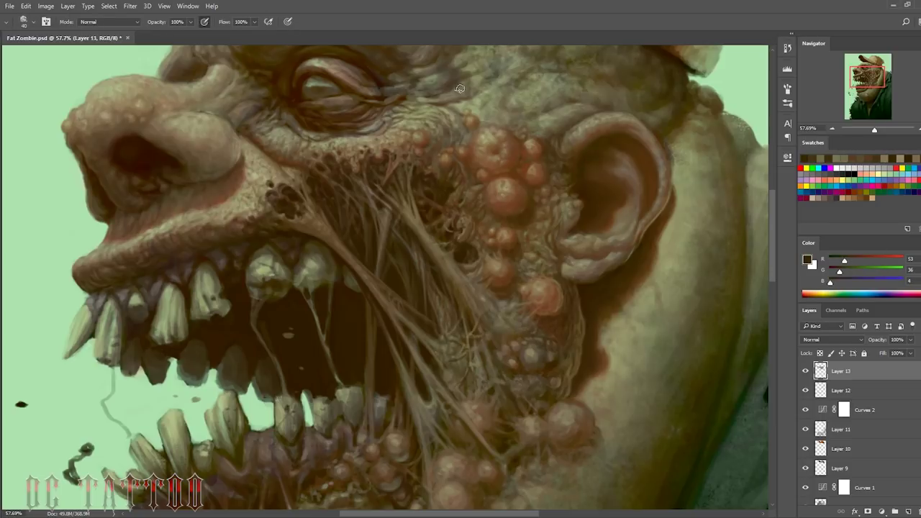
alt+click(405, 336)
alt+click(410, 320)
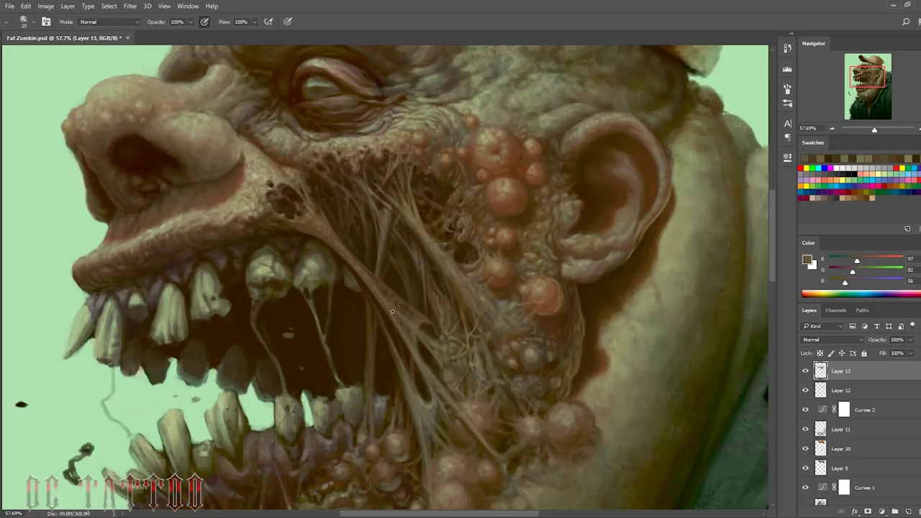
alt+click(381, 284)
alt+click(430, 321)
key(bracketright)
key(bracketright)
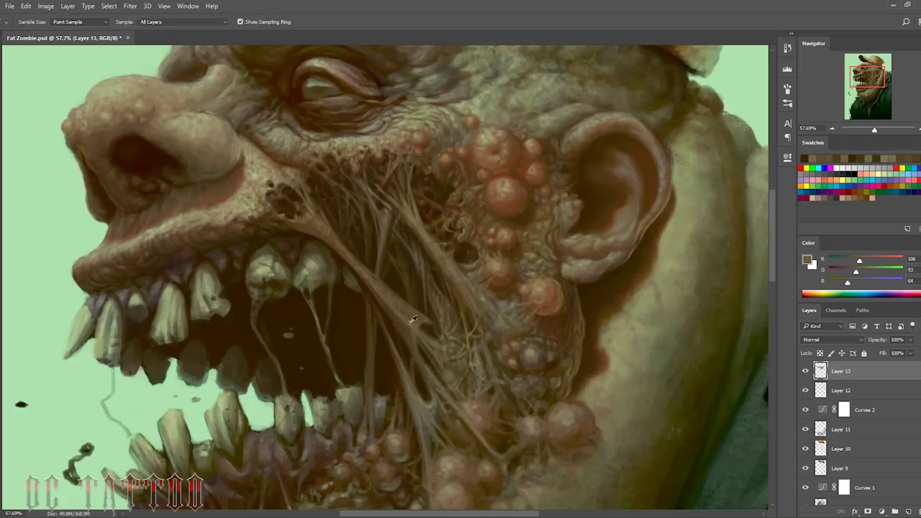
alt+click(411, 316)
key(bracketleft)
key(bracketleft)
key(bracketleft)
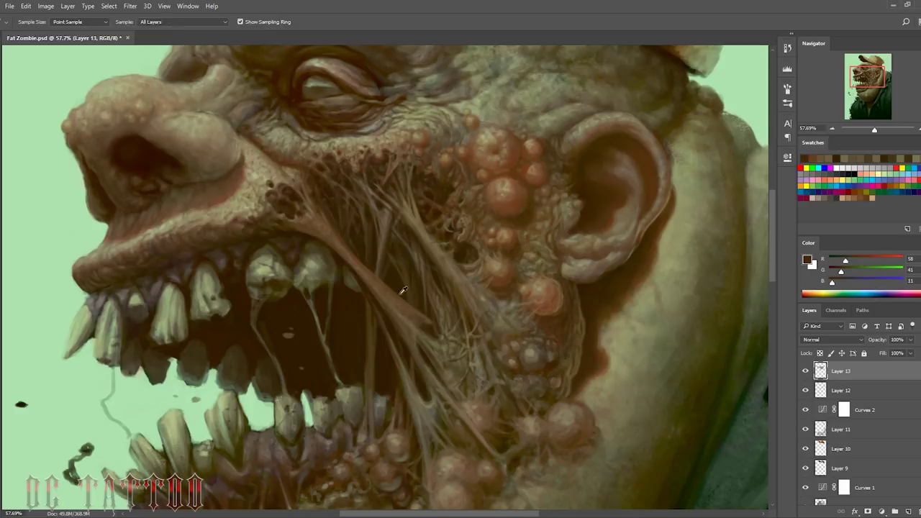
Step: Paint a dark mouth-shadow brown strand across the open mouth
alt+click(403, 302)
alt+click(361, 267)
alt+click(427, 279)
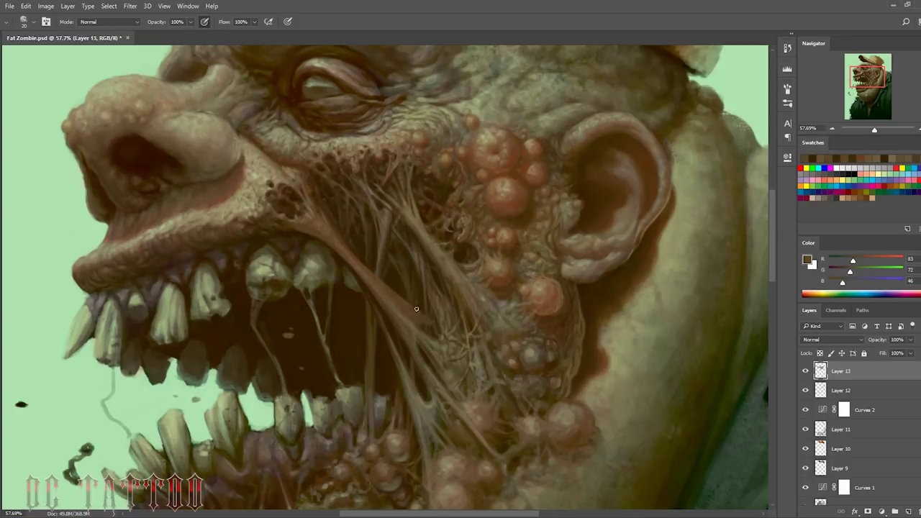
alt+click(407, 264)
Step: Sample grey-green, reddish and tan tones, then paint dark brown into the cheek texture
alt+click(456, 246)
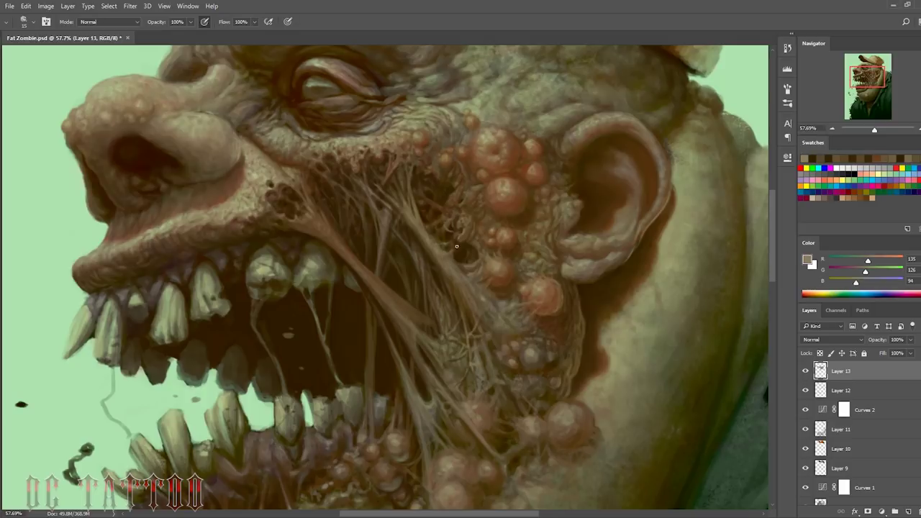
alt+click(482, 260)
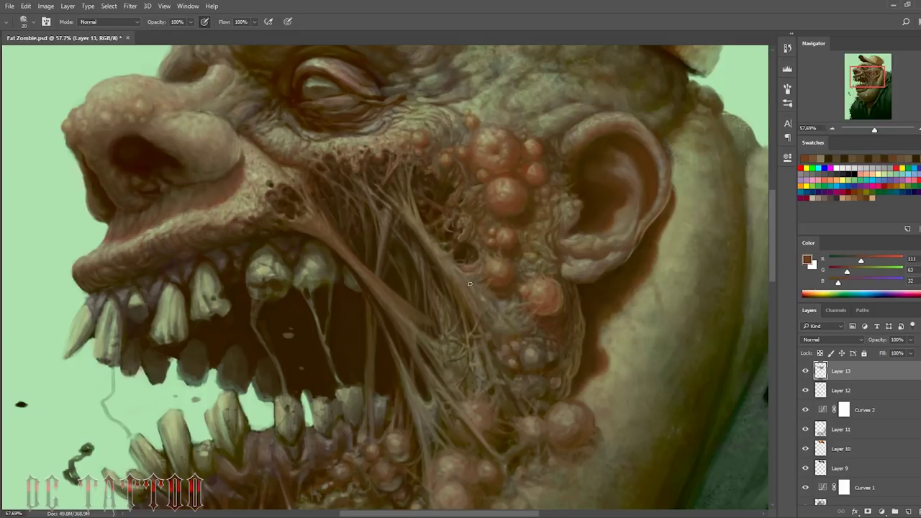
alt+click(478, 282)
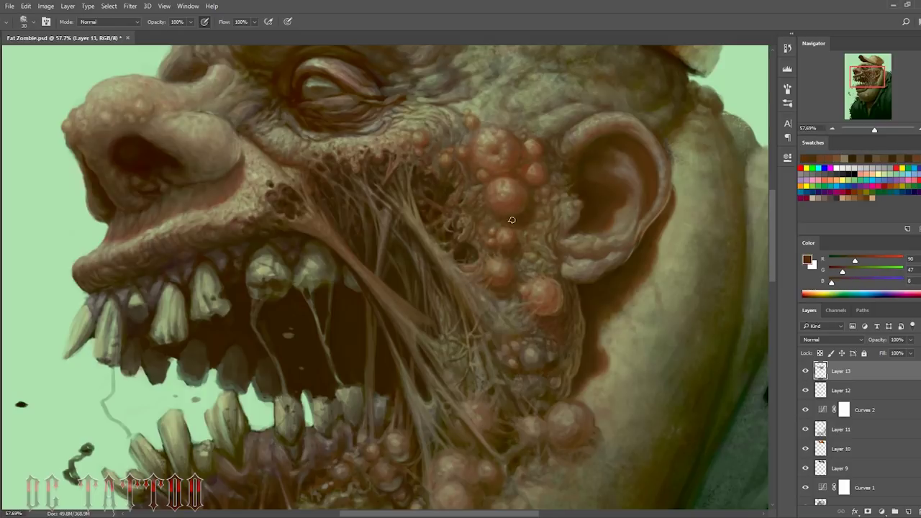
alt+click(505, 287)
alt+click(503, 286)
alt+click(498, 265)
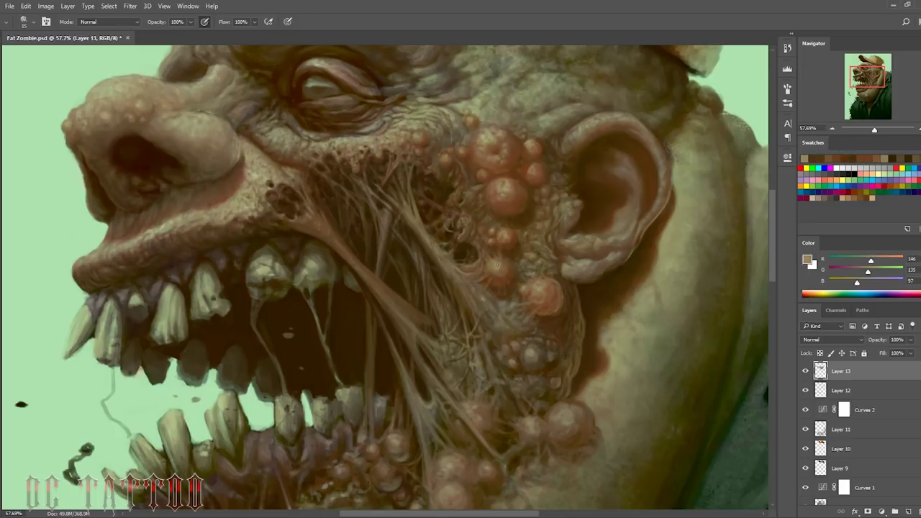
alt+click(495, 266)
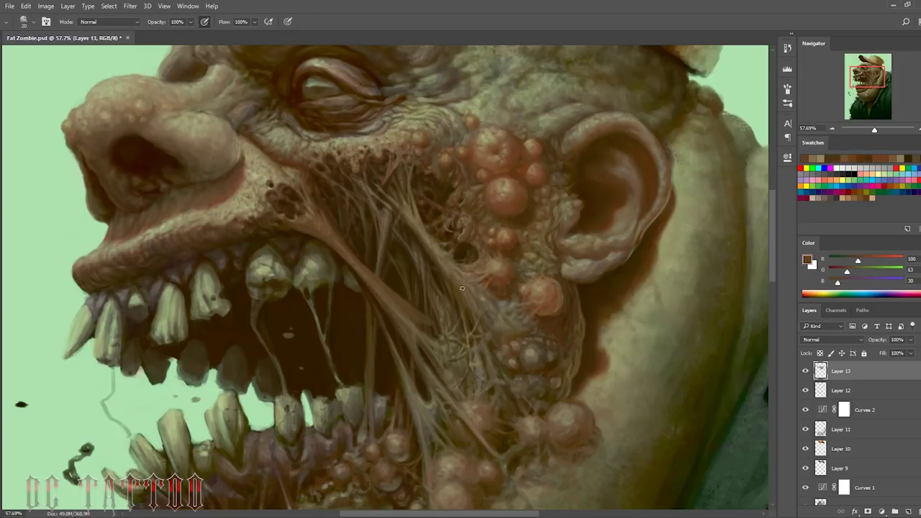
alt+click(474, 278)
alt+click(495, 290)
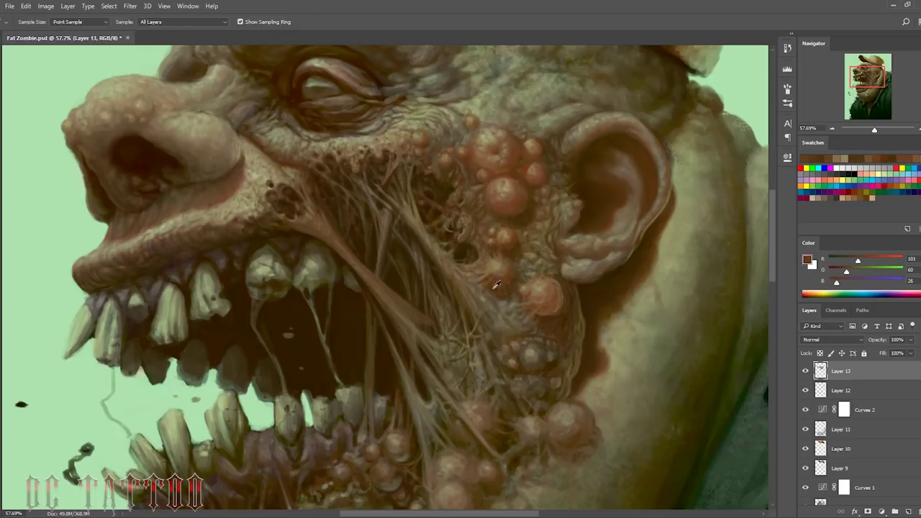
Step: Paint dark brown detail between the strands, mid-brown tones, and deep shadows near the boils
alt+click(476, 274)
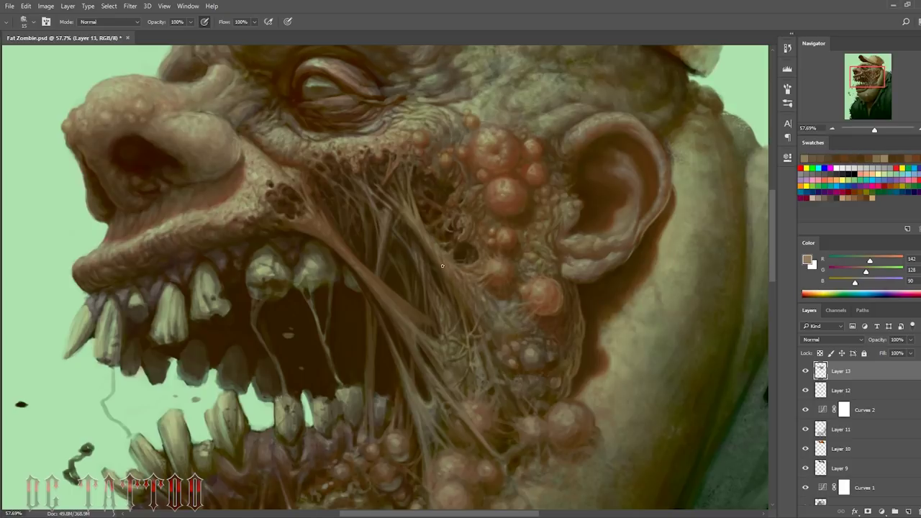
alt+click(501, 279)
alt+click(502, 305)
alt+click(525, 277)
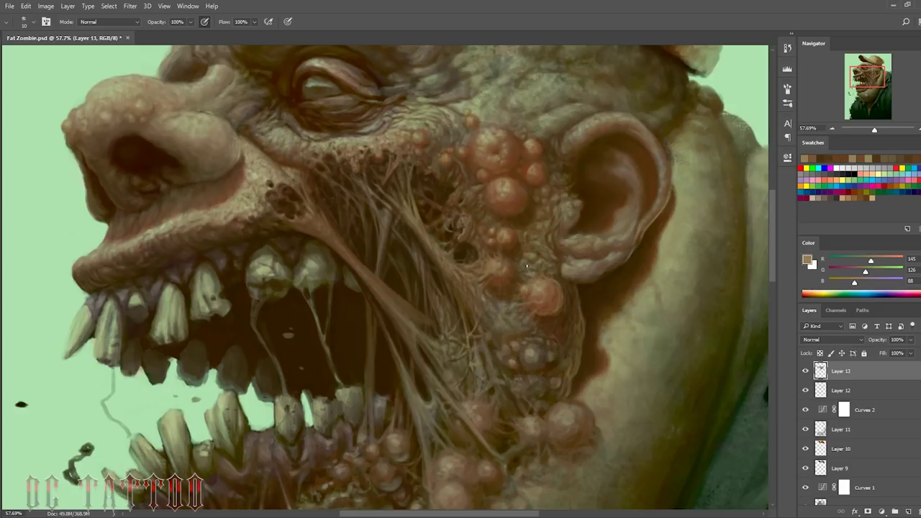
alt+click(528, 277)
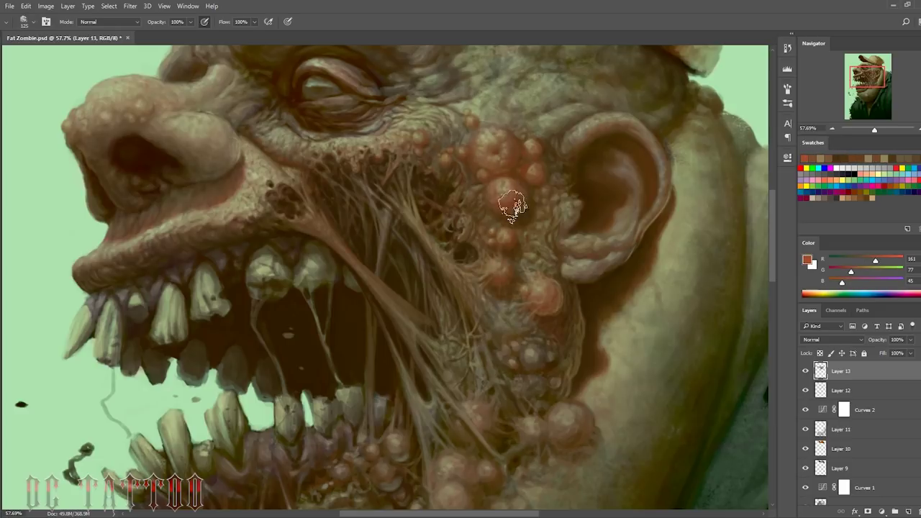
alt+click(498, 302)
alt+click(476, 317)
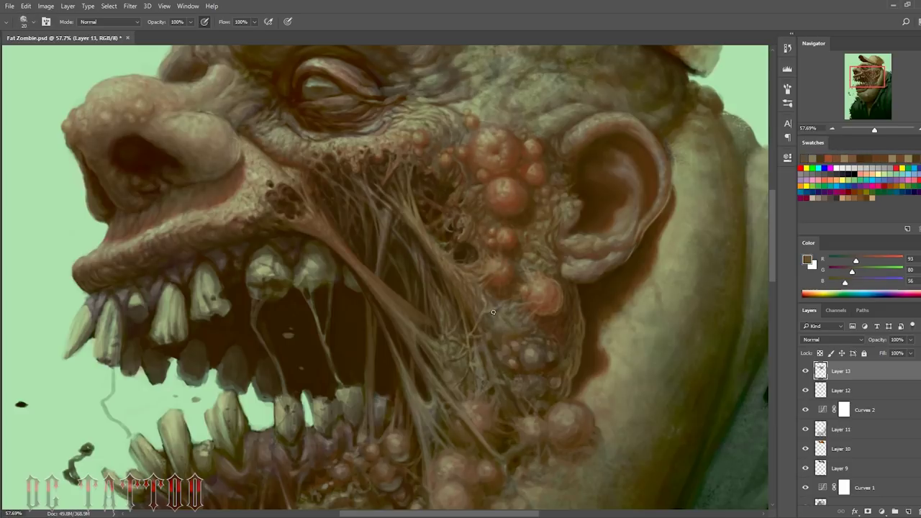
alt+click(484, 308)
Step: Paint darkest-brown crevices between the flesh strands and a shadow under the boils
alt+click(487, 308)
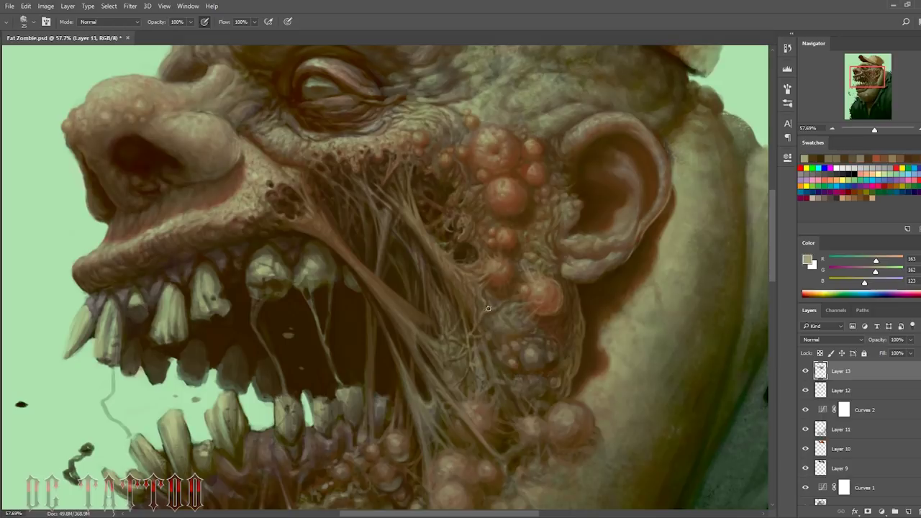
alt+click(500, 314)
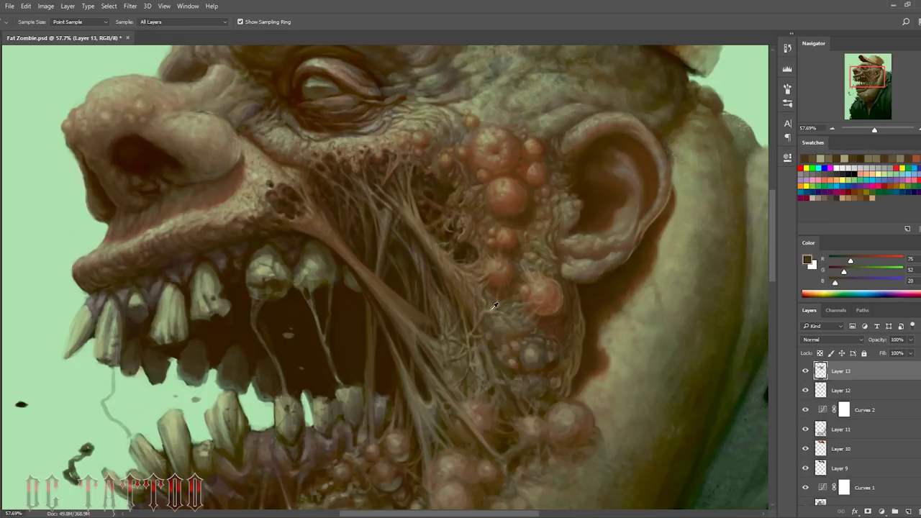
alt+click(510, 309)
alt+click(507, 324)
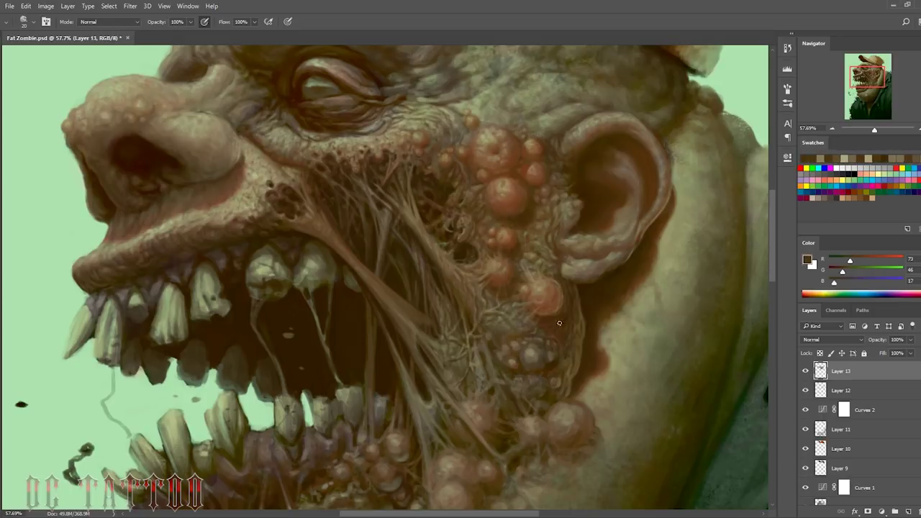
alt+click(578, 177)
alt+click(554, 321)
alt+click(638, 279)
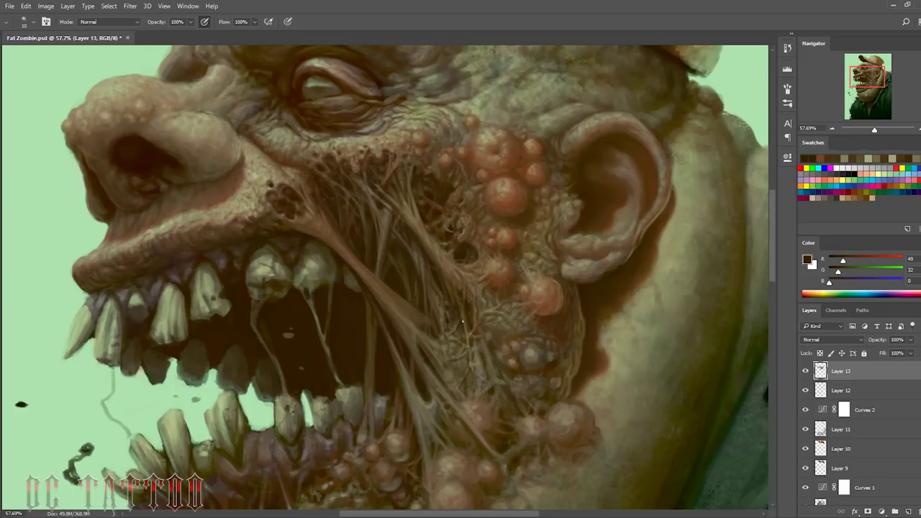
alt+click(489, 352)
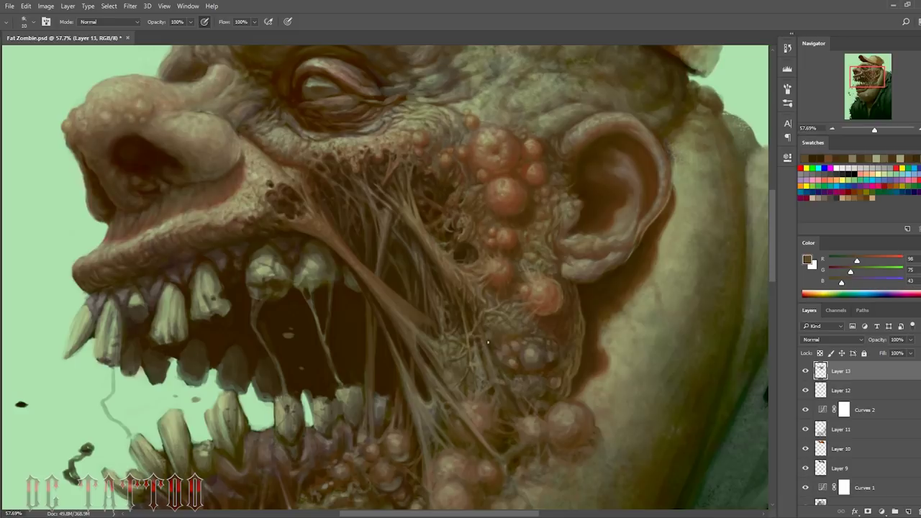
Step: Add thin dark cheek strands, mid-tone brown over them, and dark detail below the boils
key(bracketleft)
alt+click(435, 368)
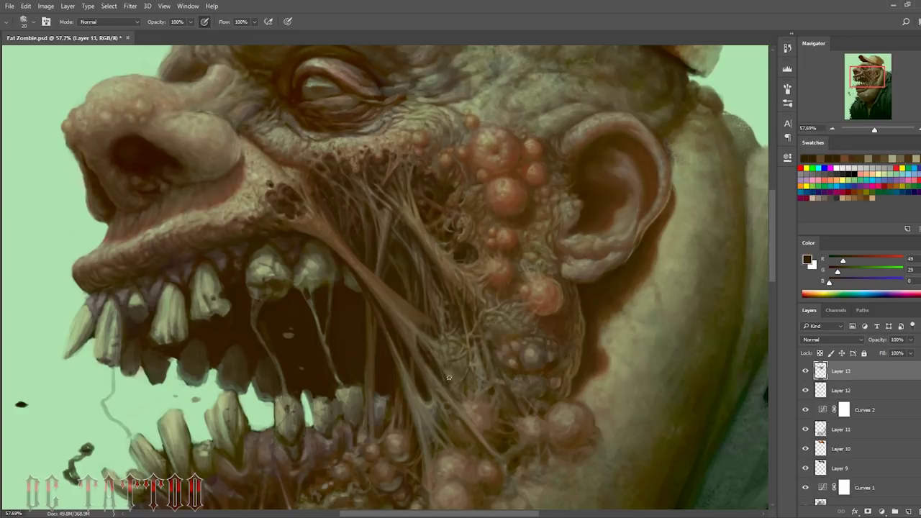
alt+click(449, 377)
alt+click(471, 352)
key(bracketright)
alt+click(475, 375)
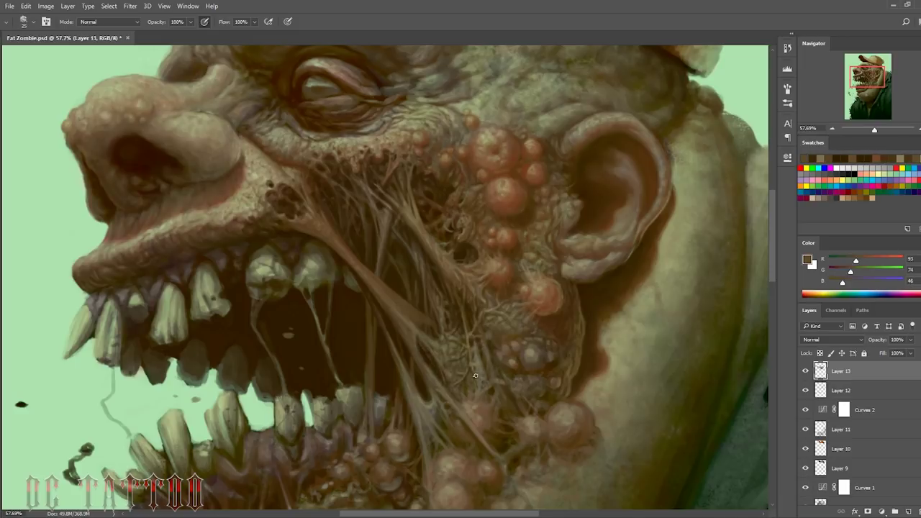
alt+click(475, 374)
key(bracketleft)
key(bracketleft)
alt+click(530, 195)
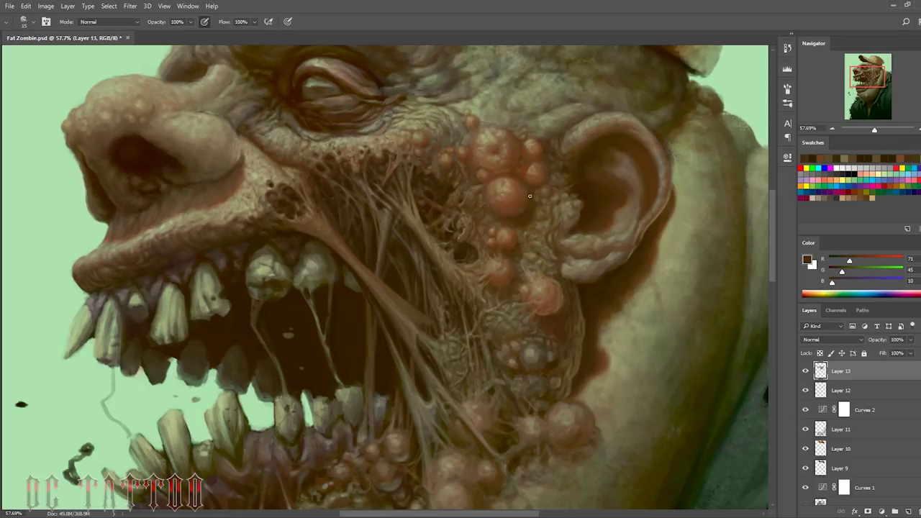
Step: Paint thin pale flesh-tone highlights along the strands
key(bracketright)
key(bracketright)
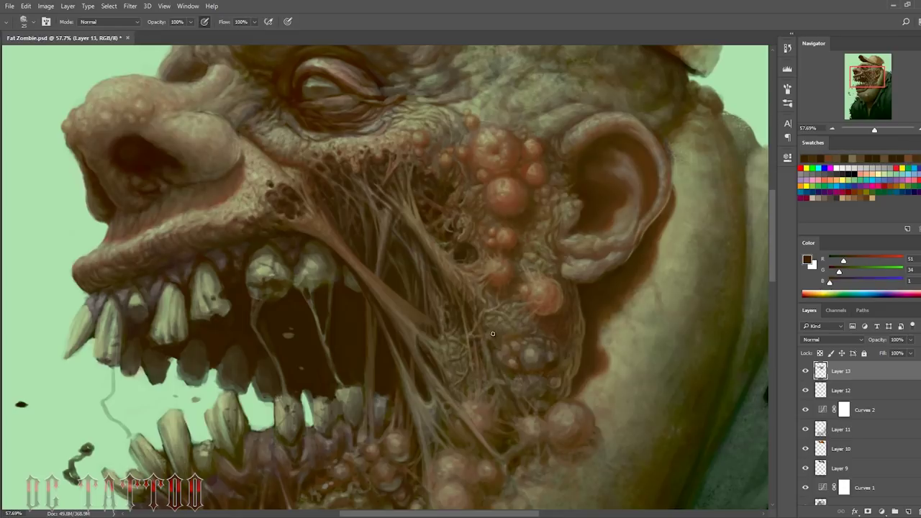
alt+click(490, 333)
key(bracketleft)
key(bracketleft)
key(bracketleft)
alt+click(432, 350)
key(bracketright)
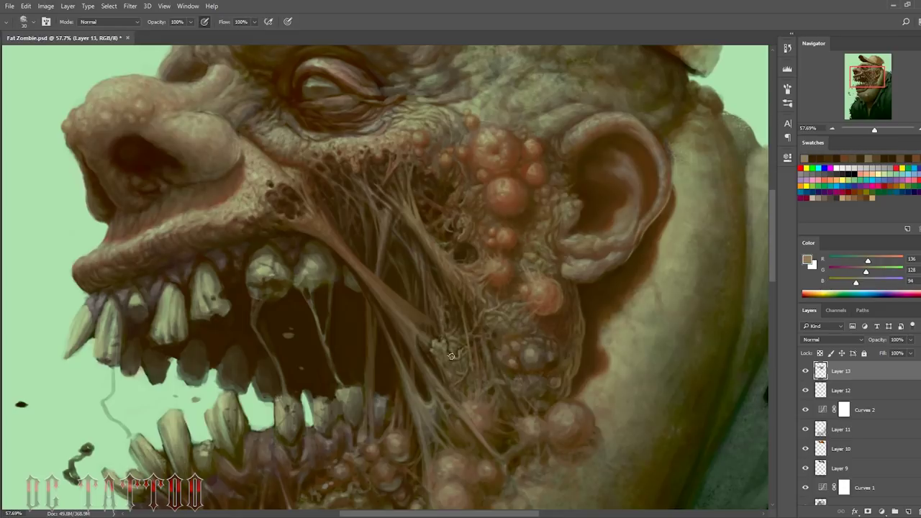
Step: Paint dark crevices near the mouth corner in the darkest brown
alt+click(454, 354)
key(bracketright)
alt+click(532, 325)
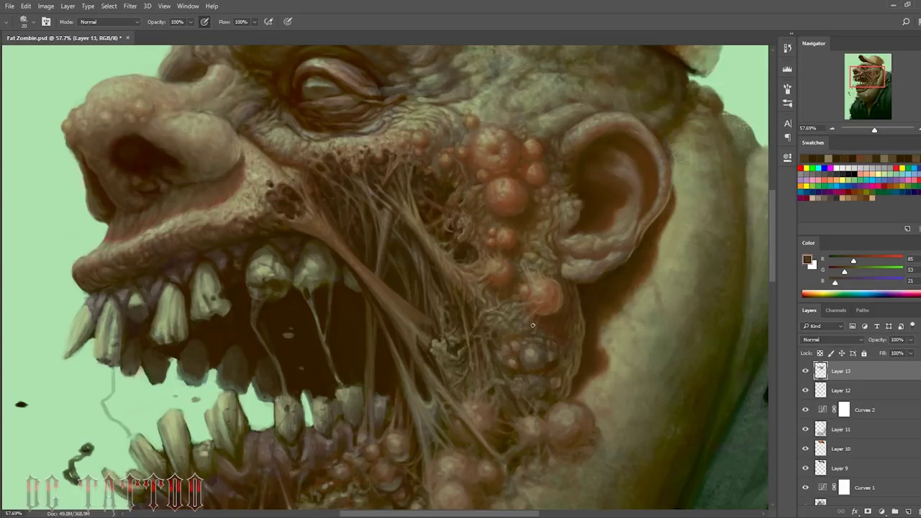
alt+click(456, 346)
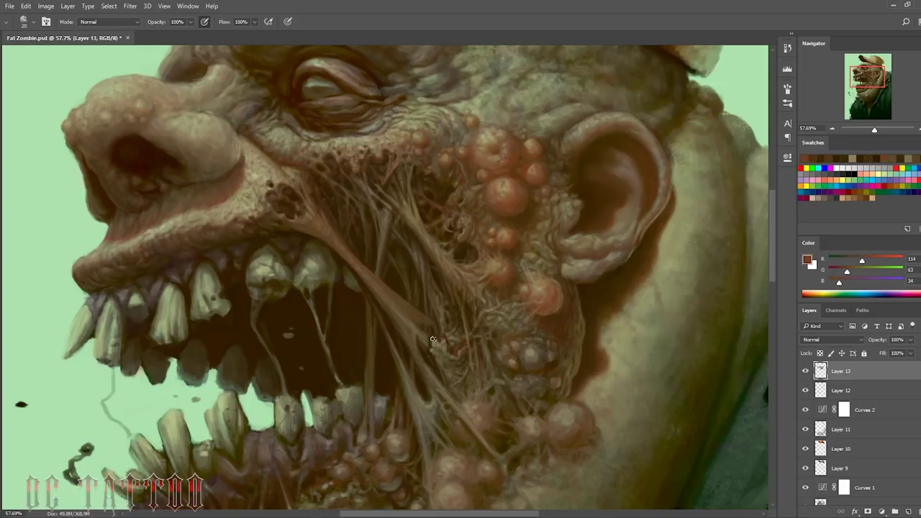
alt+click(432, 339)
alt+click(457, 341)
Step: Add light tan highlights on the strands, then return to dark brown with a larger brush
key(bracketleft)
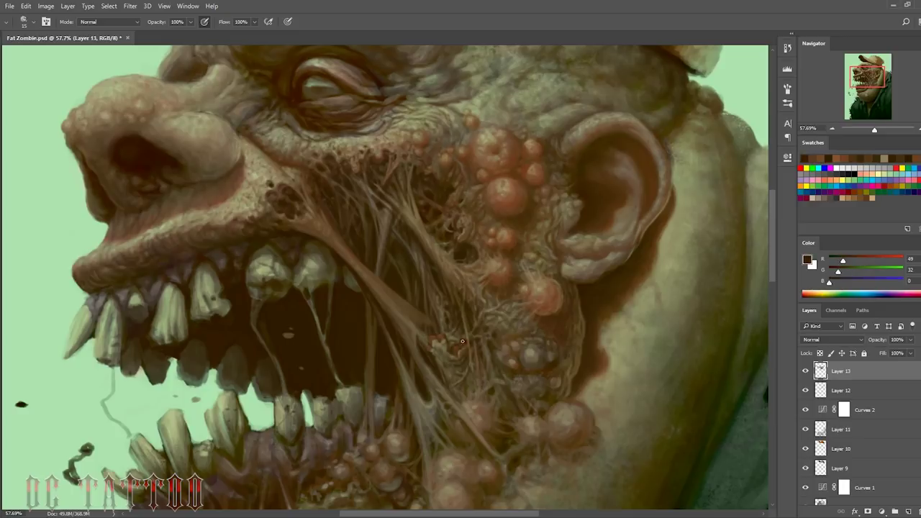
key(bracketright)
key(bracketright)
key(bracketright)
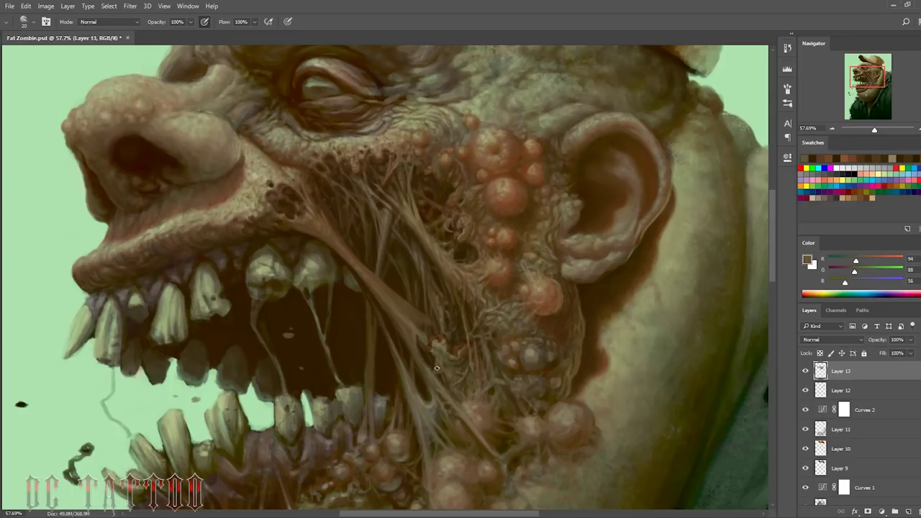
alt+click(466, 348)
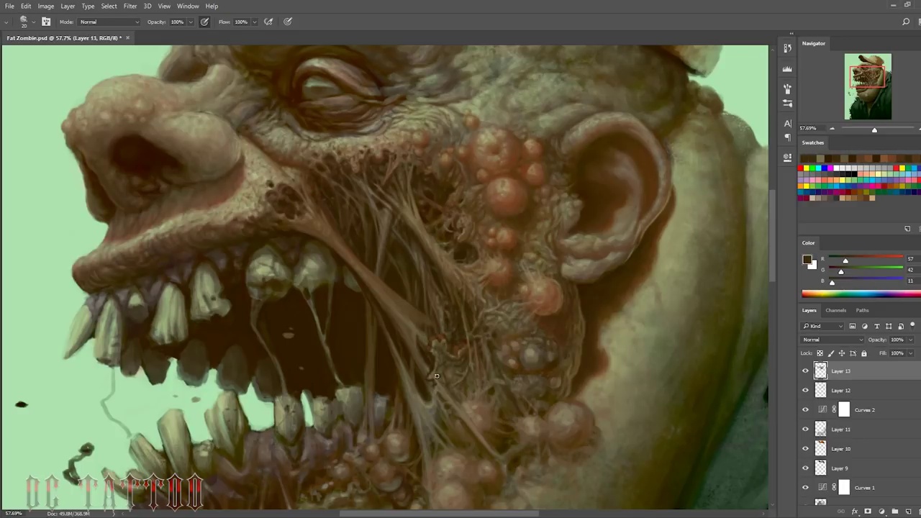
alt+click(464, 359)
alt+click(449, 322)
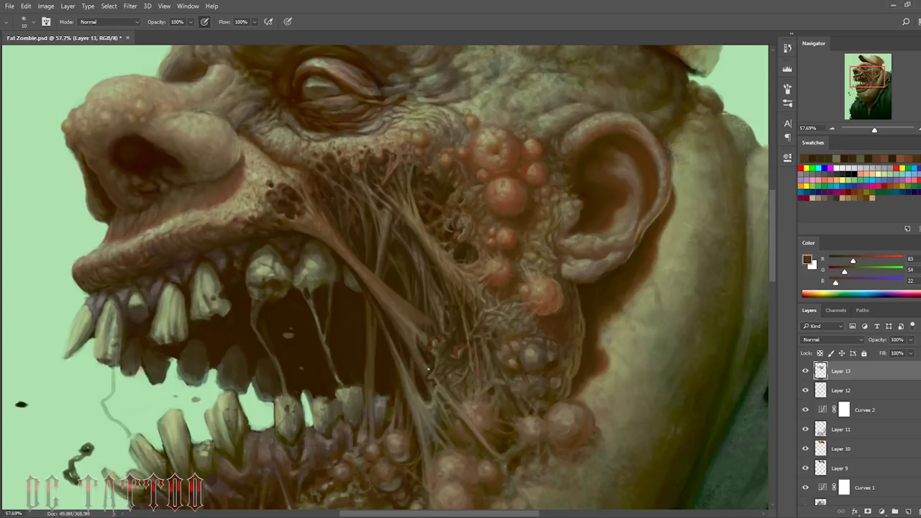
alt+click(427, 372)
alt+click(456, 349)
key(bracketright)
key(bracketright)
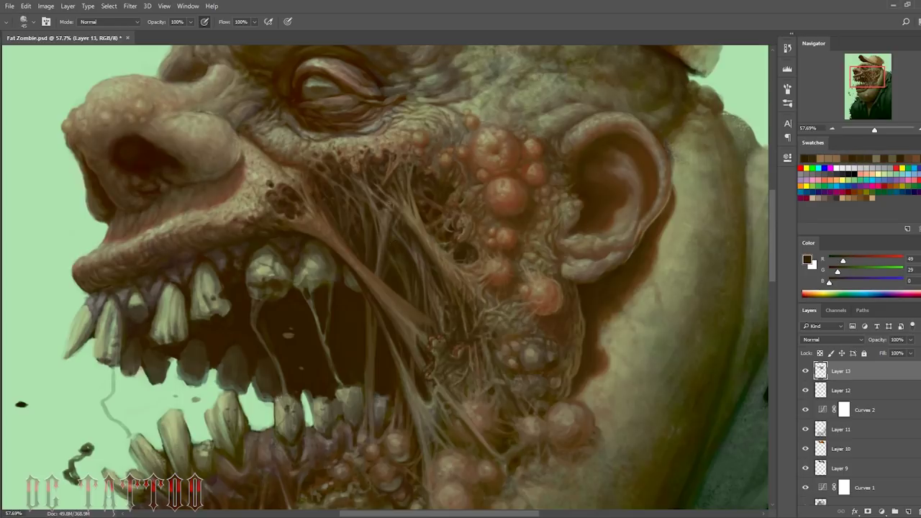
Step: Pick up tan and dark brown cheek tones and paint a dark brown stroke into the cheek shadows
key(bracketleft)
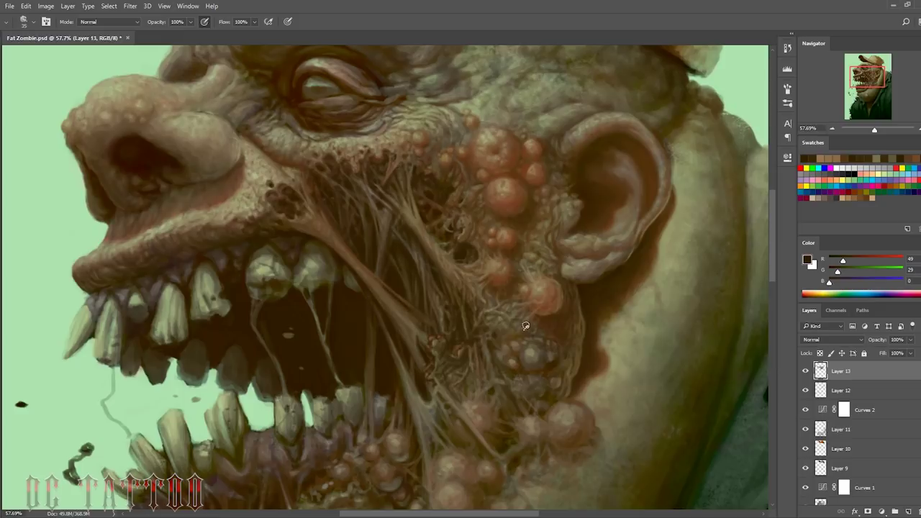
alt+click(371, 282)
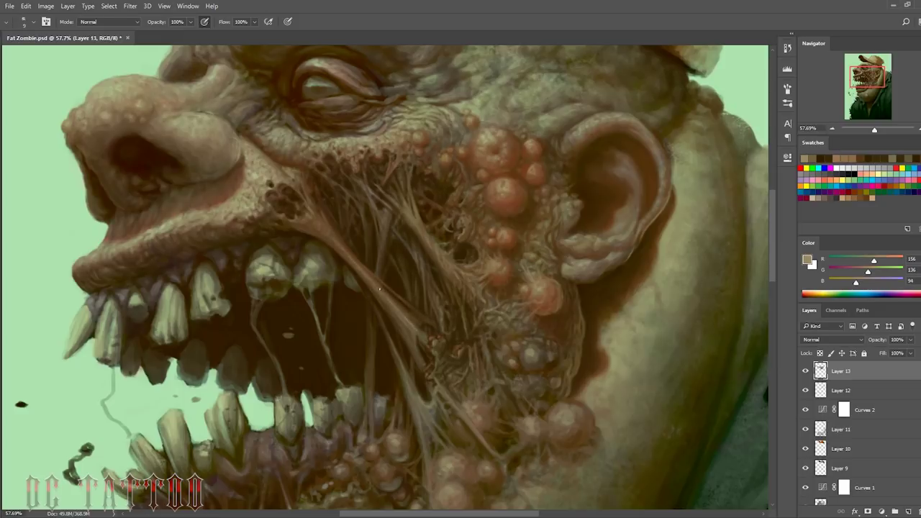
alt+click(421, 335)
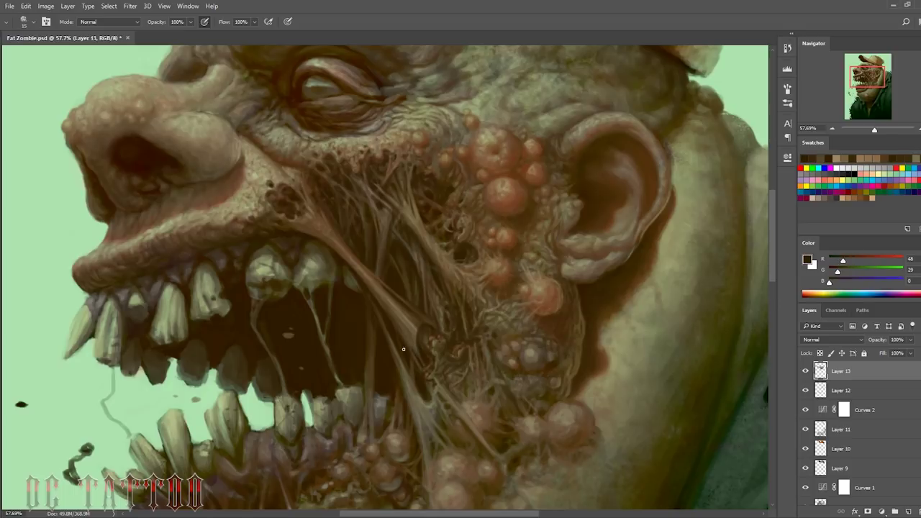
alt+click(415, 330)
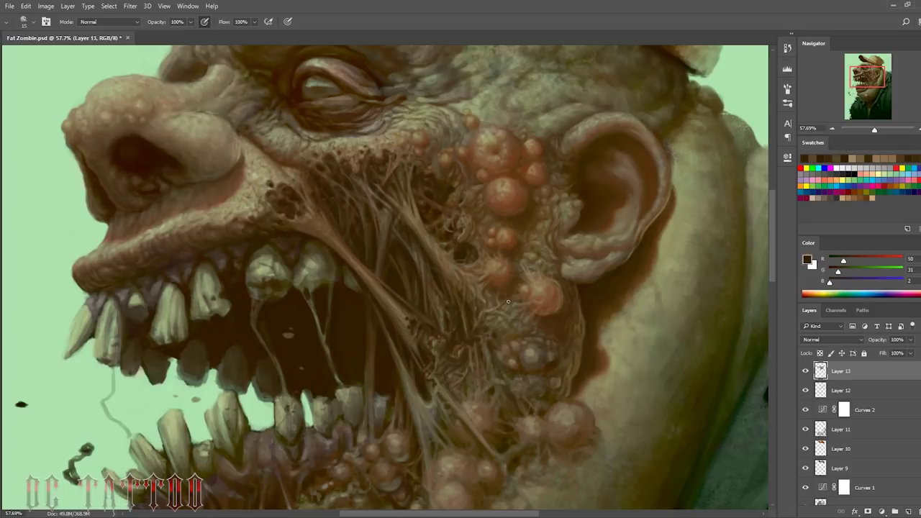
key(bracketright)
key(bracketright)
alt+click(433, 342)
alt+click(469, 334)
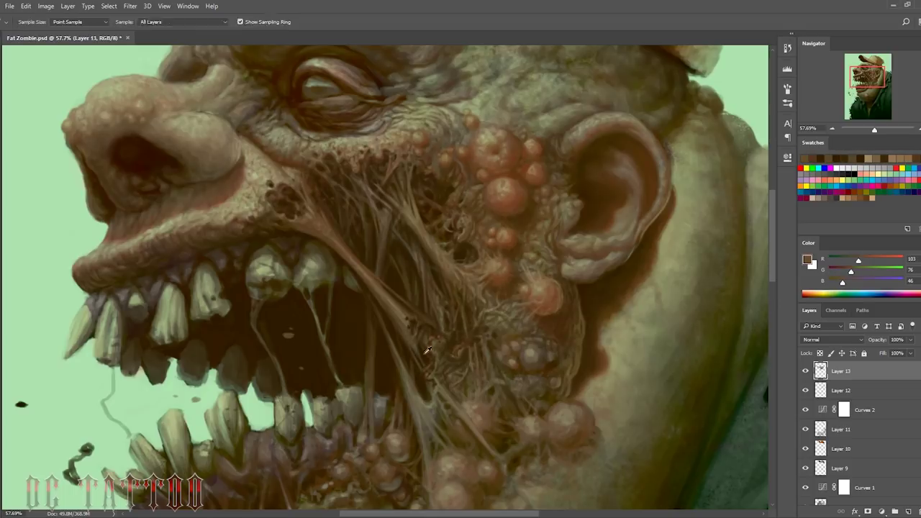
key(bracketleft)
drag(466, 322, 484, 321)
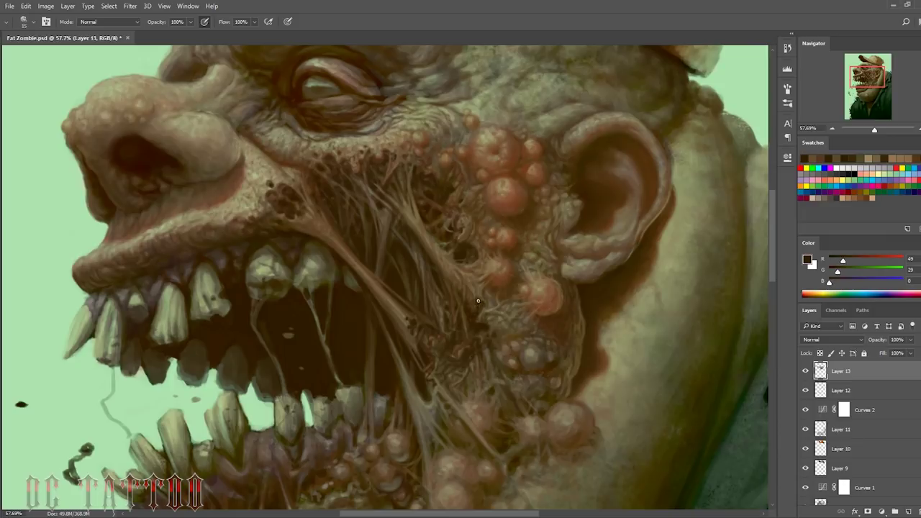
Step: Gather mid brown, pale grey, tan and reddish brown tones from the cheek and mouth fibres
alt+click(430, 262)
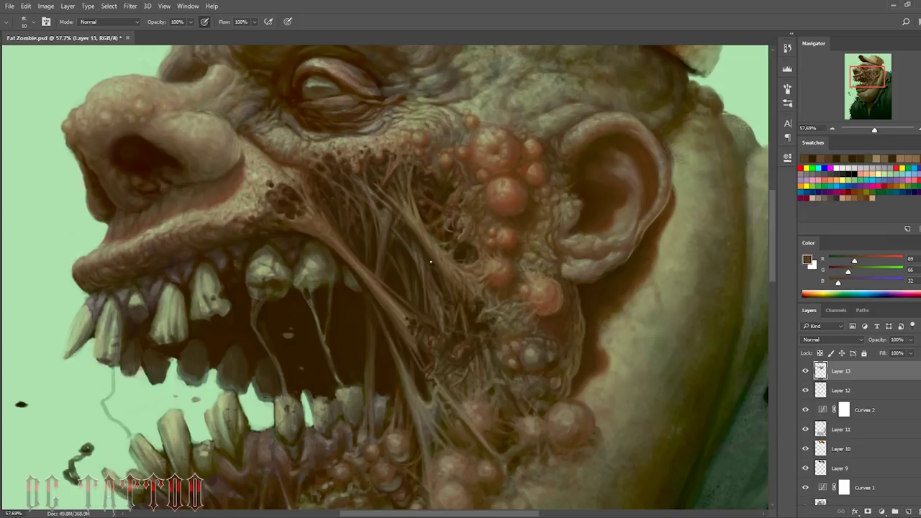
alt+click(449, 324)
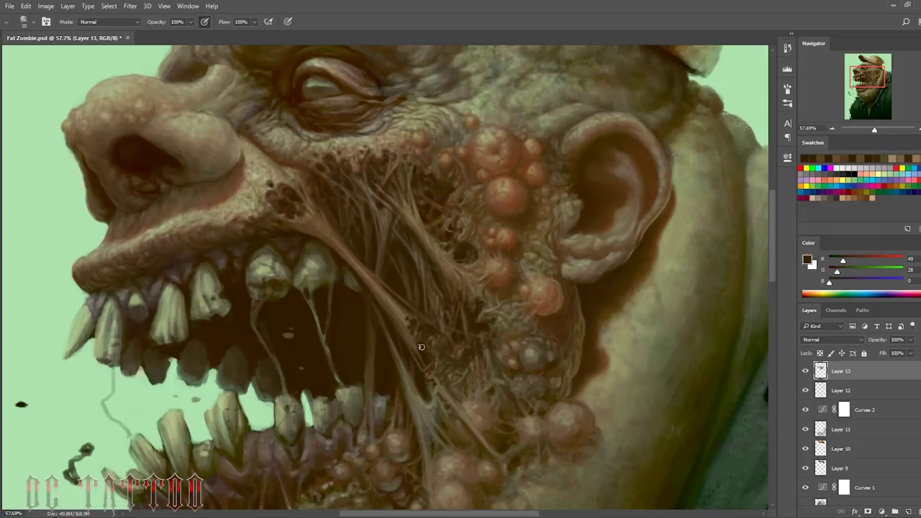
alt+click(494, 339)
alt+click(493, 341)
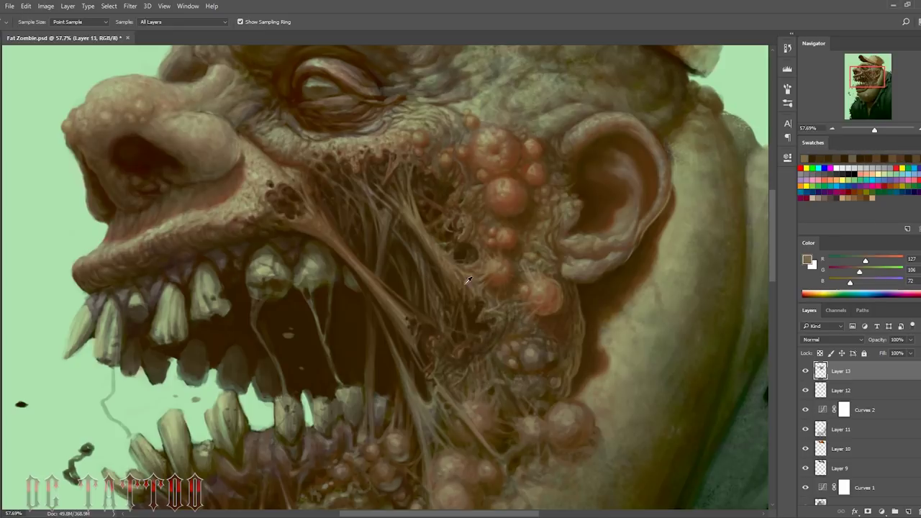
alt+click(459, 320)
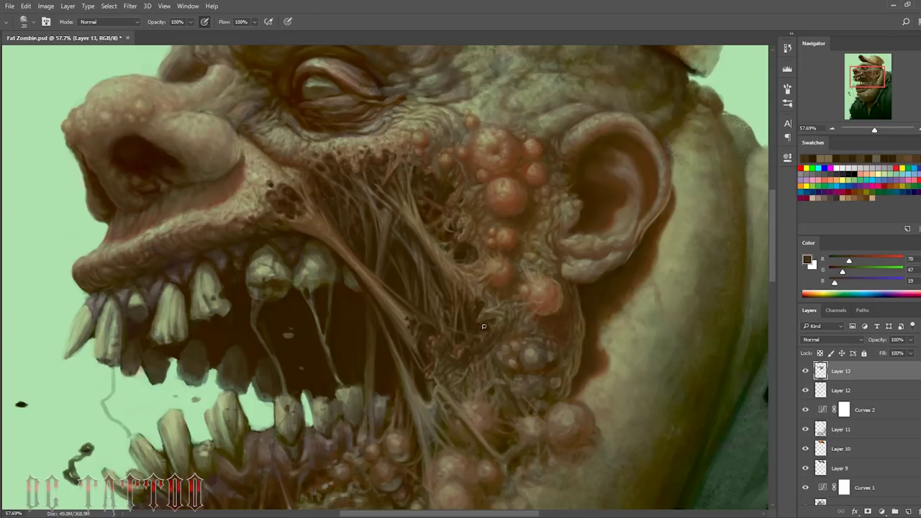
alt+click(398, 276)
alt+click(447, 261)
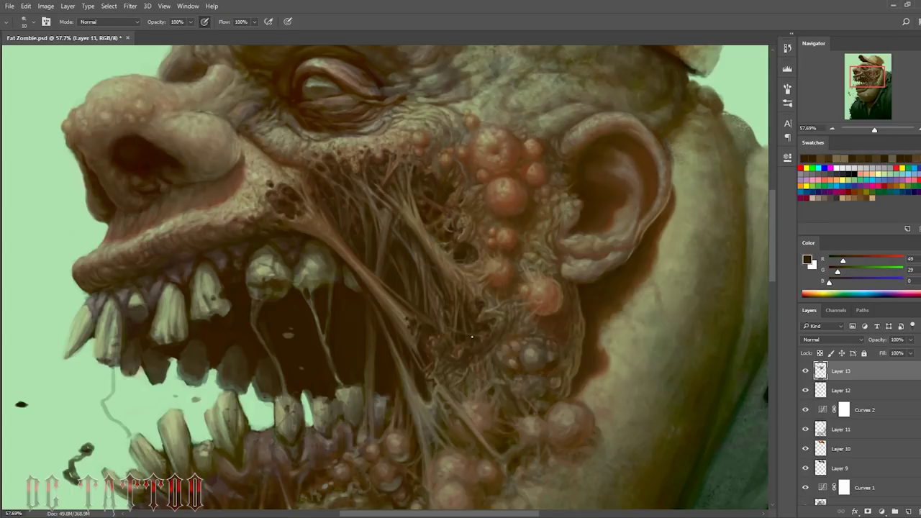
alt+click(465, 366)
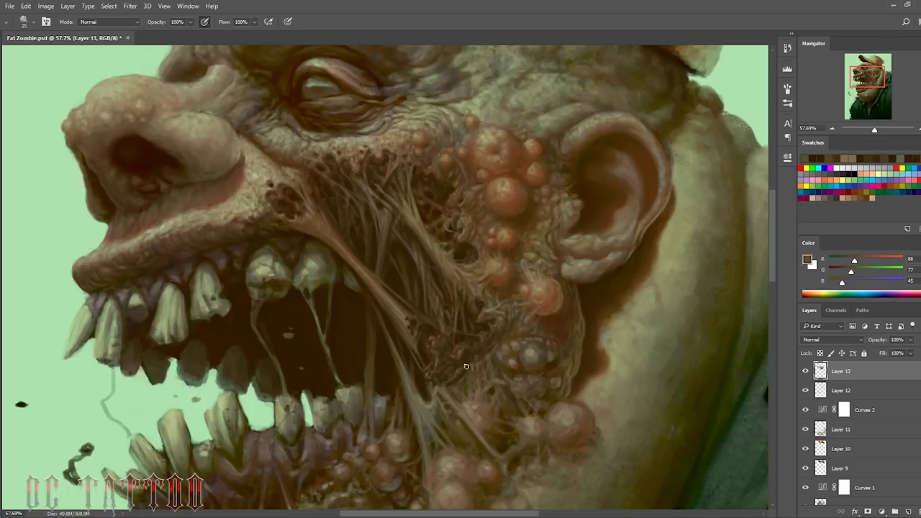
alt+click(464, 387)
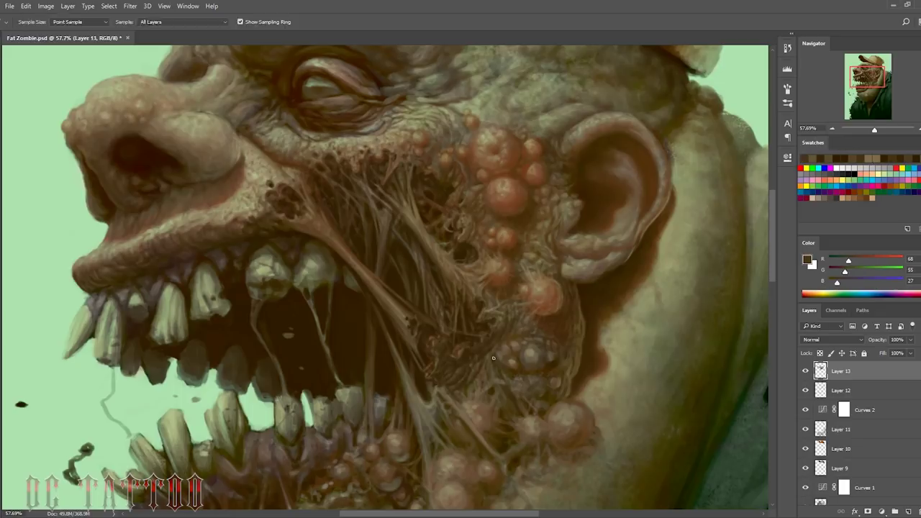
alt+click(347, 251)
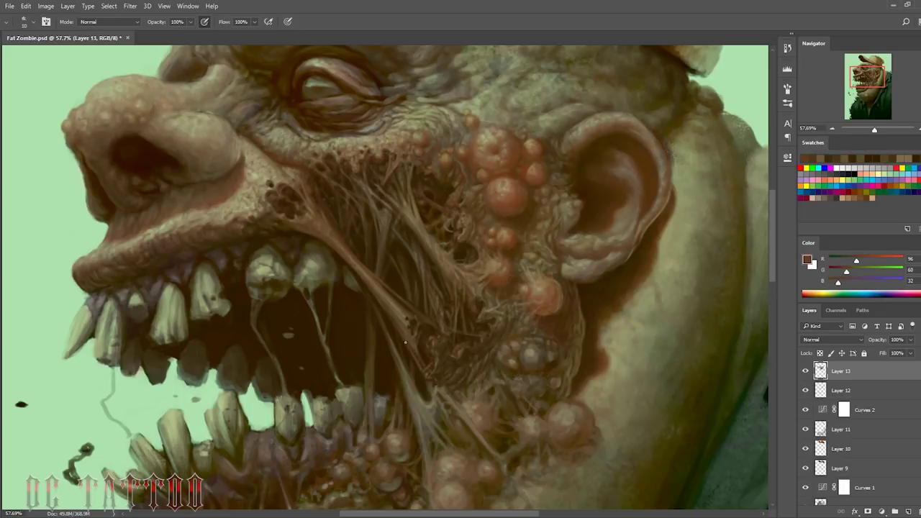
Step: Enlarge the brush and pick up dark, mid and pale brown tones near the mouth
key(bracketright)
alt+click(425, 376)
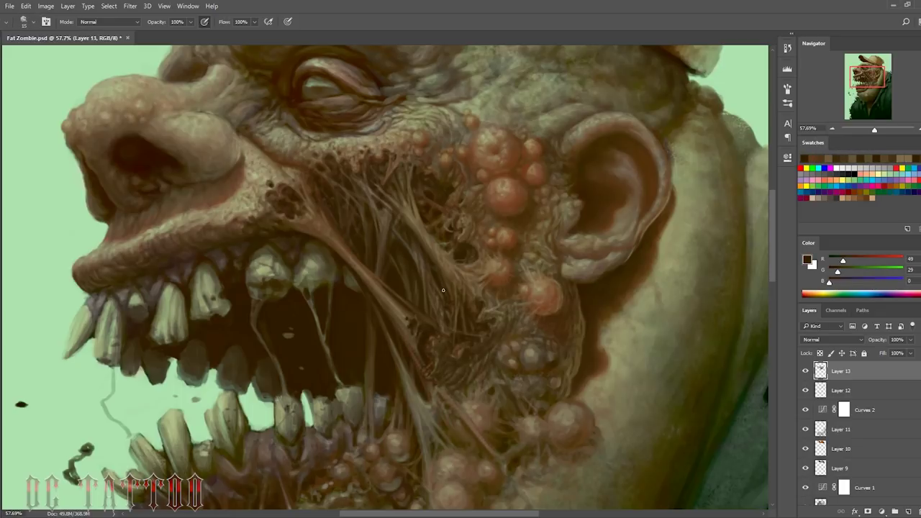
alt+click(443, 290)
key(bracketright)
alt+click(436, 389)
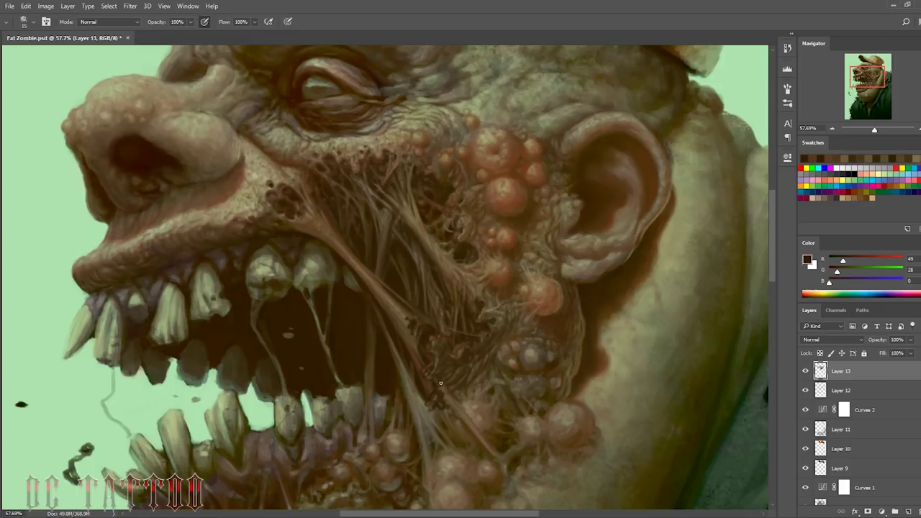
alt+click(435, 394)
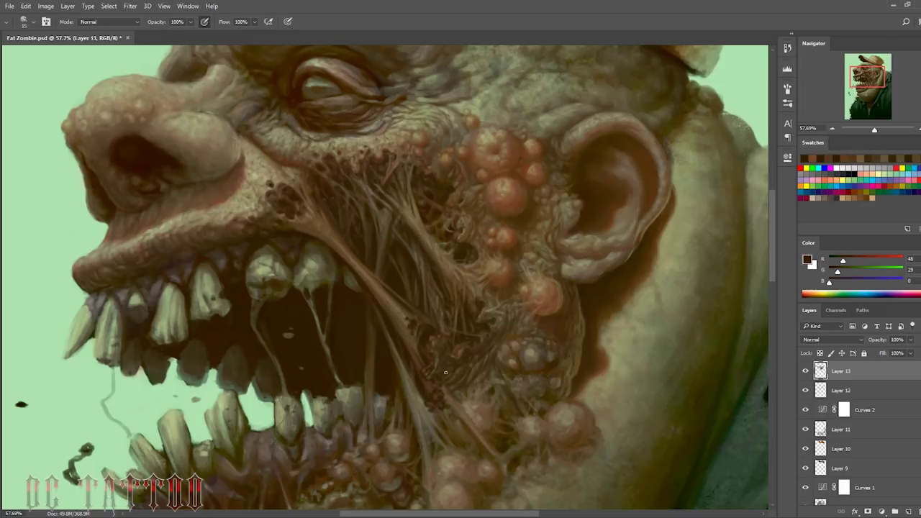
alt+click(446, 393)
alt+click(480, 375)
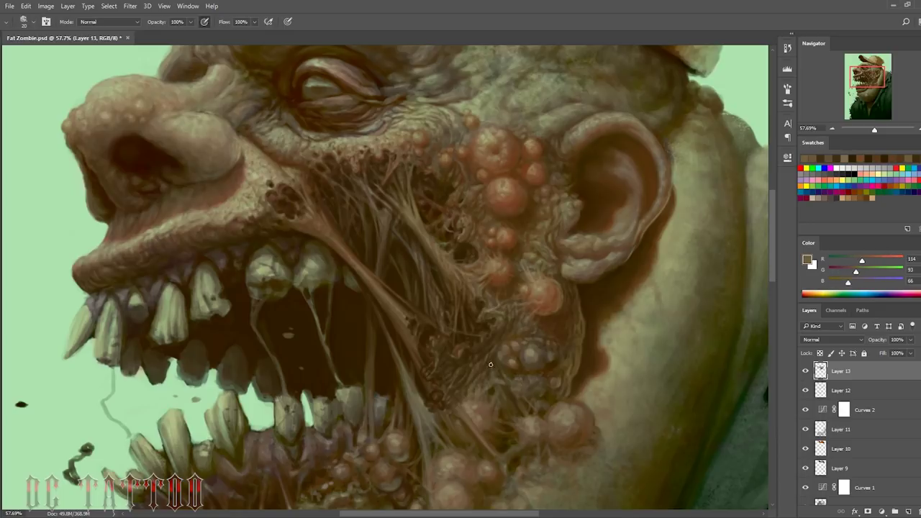
key(bracketright)
key(bracketright)
alt+click(479, 384)
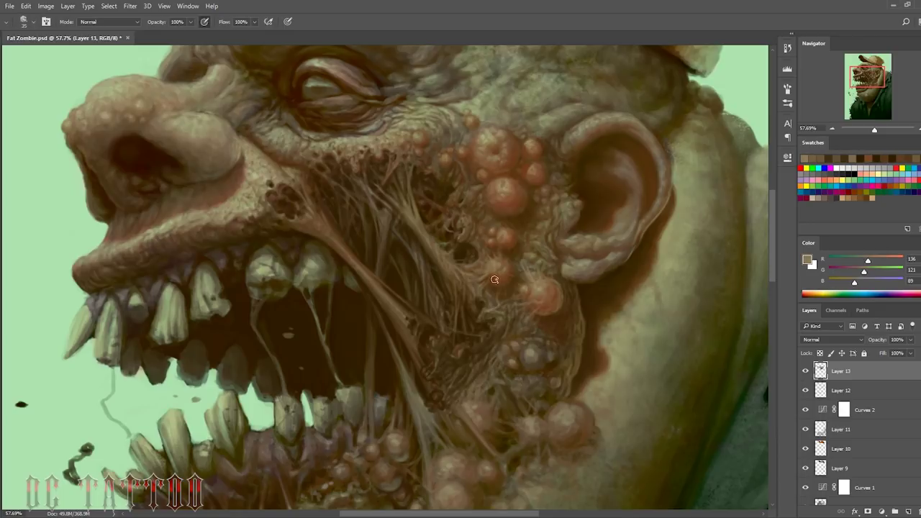
Step: Gather darkest brown, reddish and pinkish pustule tones across the cheek and jaw
alt+click(493, 325)
alt+click(522, 351)
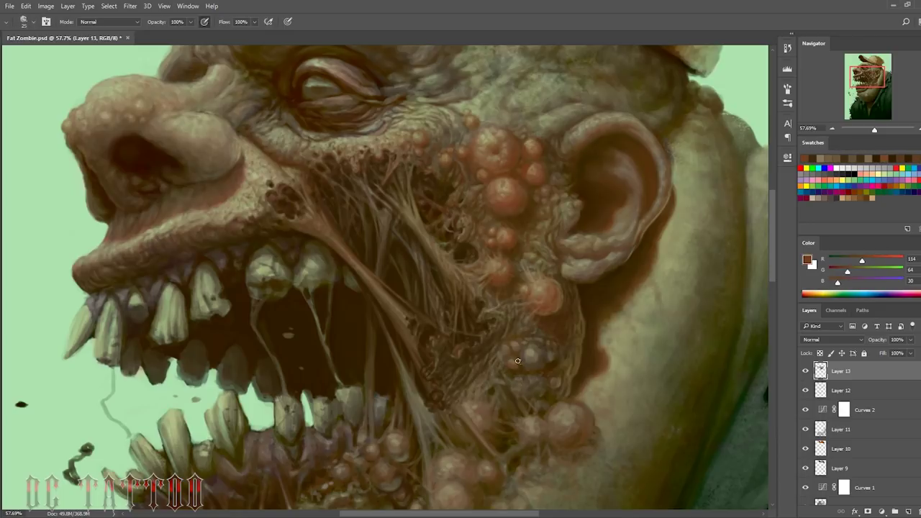
alt+click(519, 333)
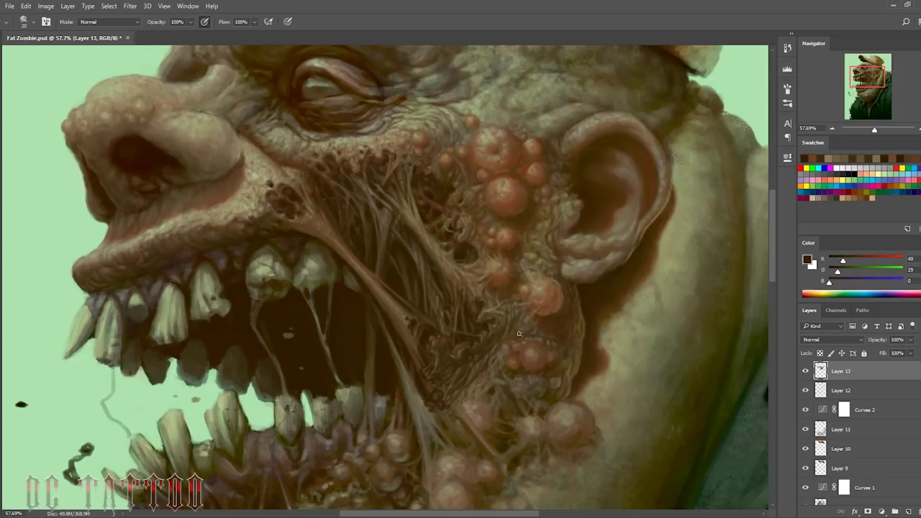
alt+click(525, 378)
alt+click(538, 268)
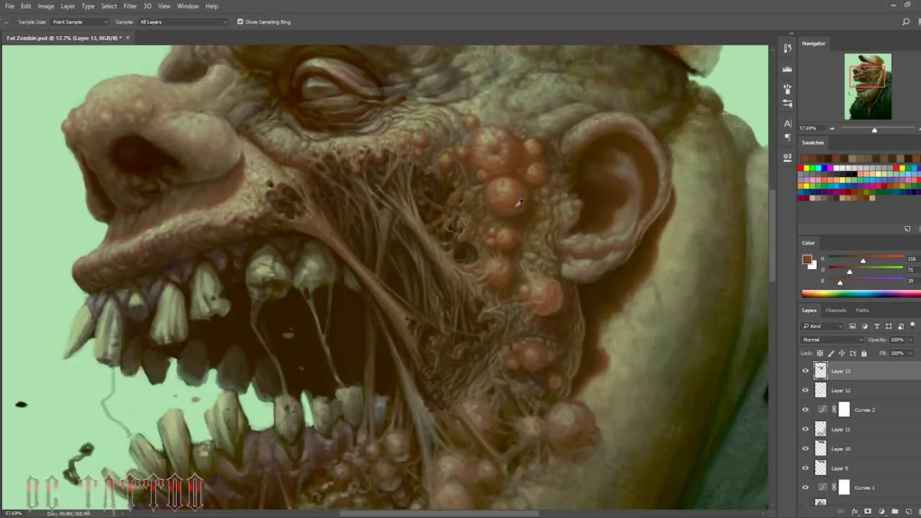
alt+click(536, 352)
key(bracketleft)
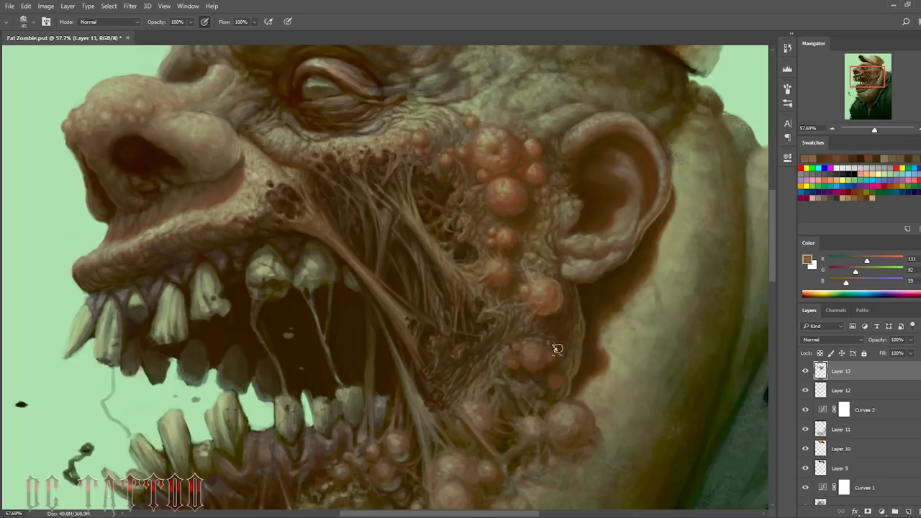
alt+click(554, 352)
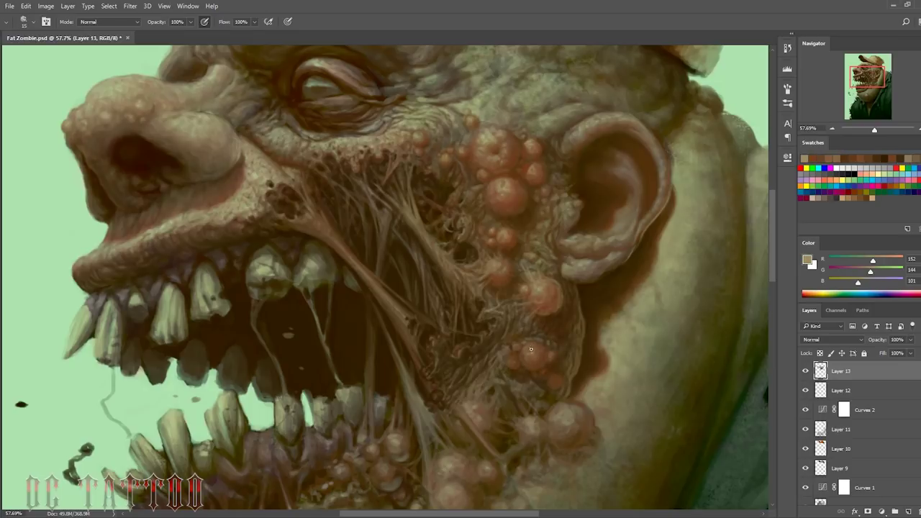
alt+click(529, 348)
alt+click(505, 348)
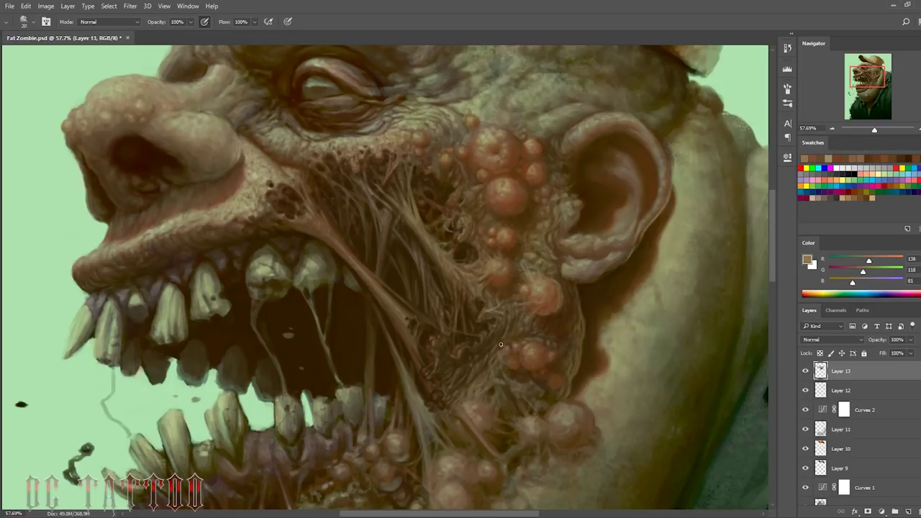
alt+click(528, 332)
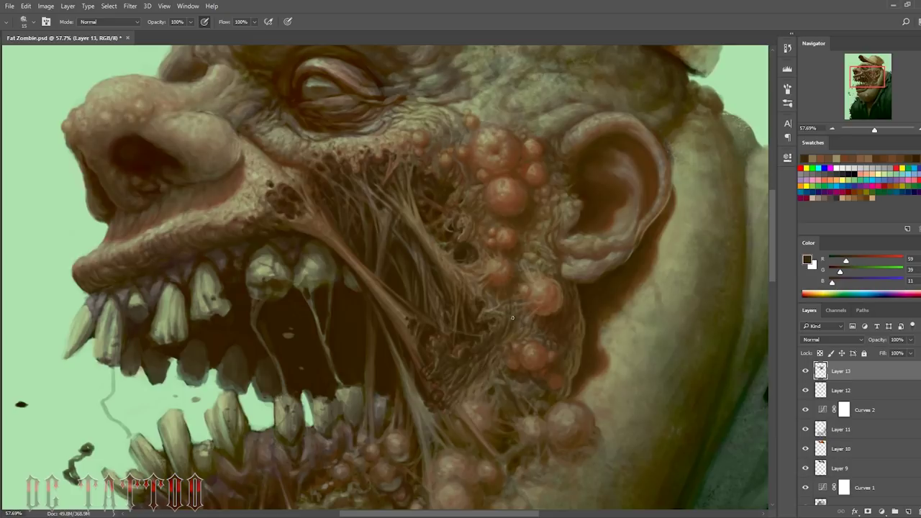
alt+click(563, 323)
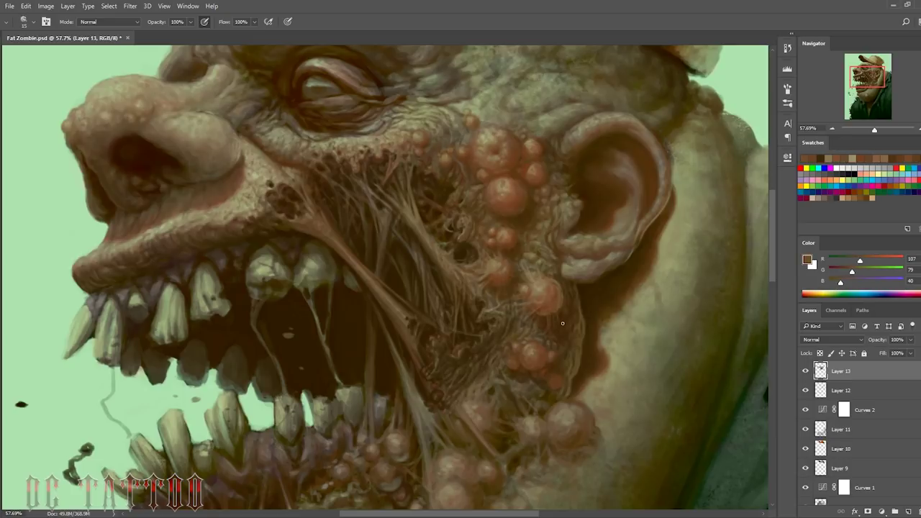
alt+click(567, 315)
Step: Pick up dark flesh browns, pustule reds and light tan, then shrink the brush for thin strands
key(bracketright)
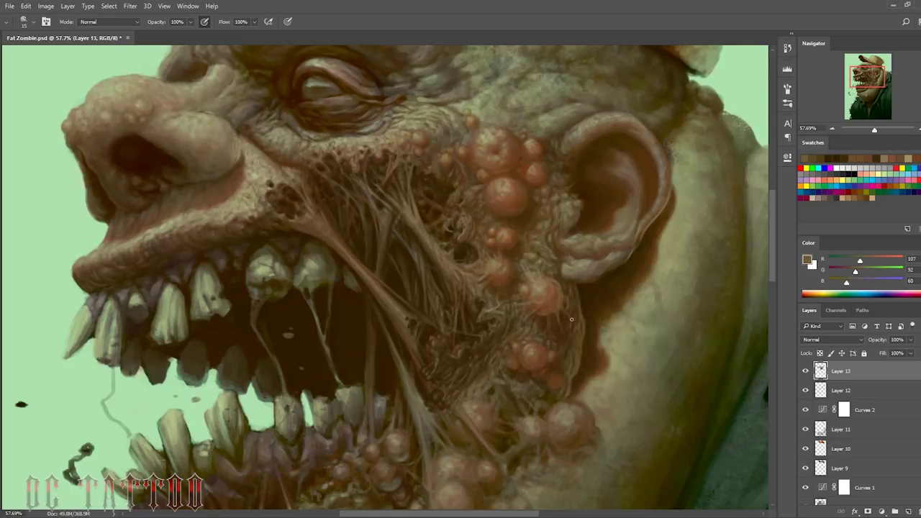
alt+click(561, 327)
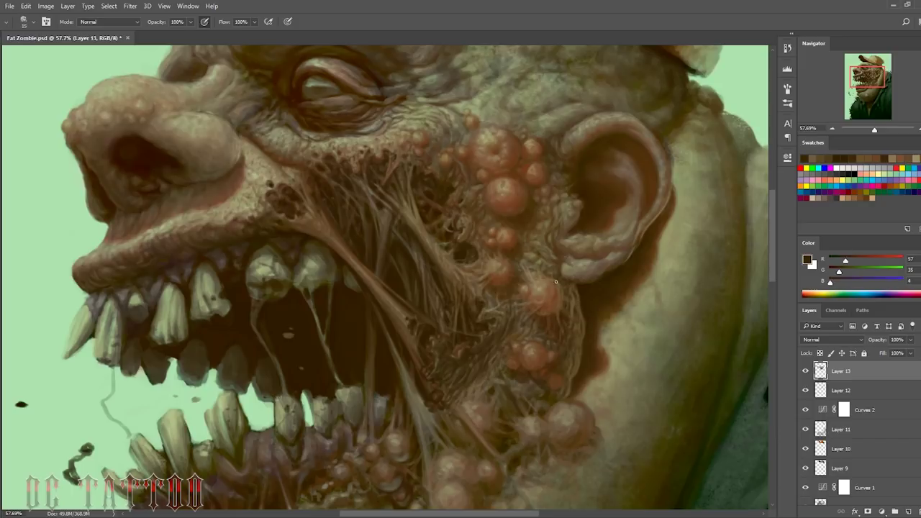
key(bracketright)
key(bracketright)
key(bracketright)
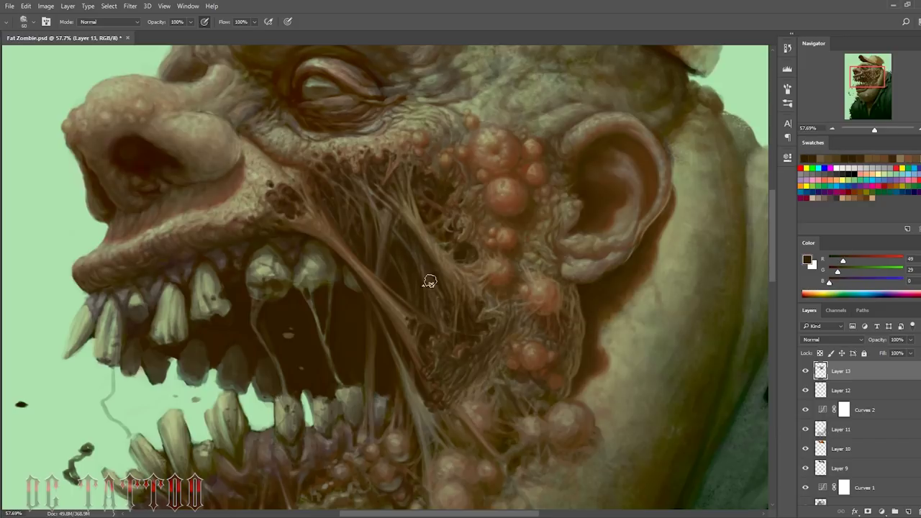
alt+click(515, 314)
key(bracketleft)
key(bracketleft)
key(bracketleft)
alt+click(484, 386)
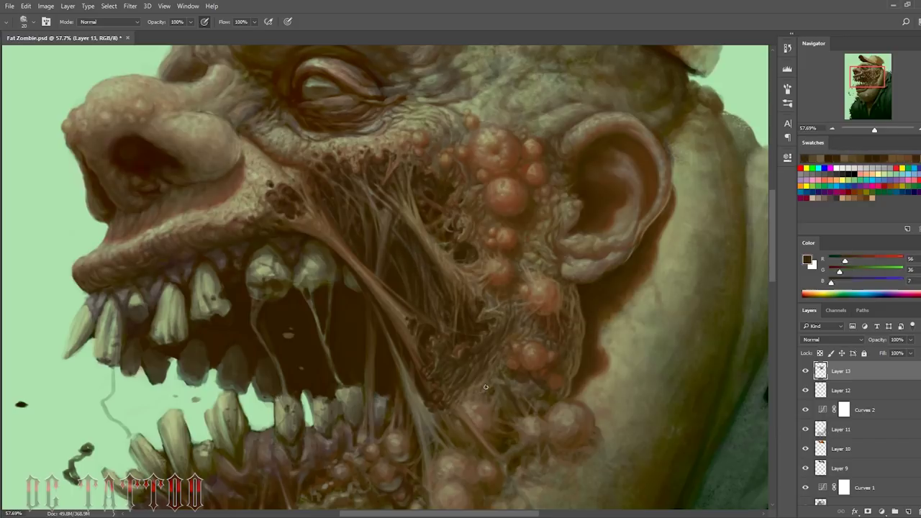
alt+click(511, 382)
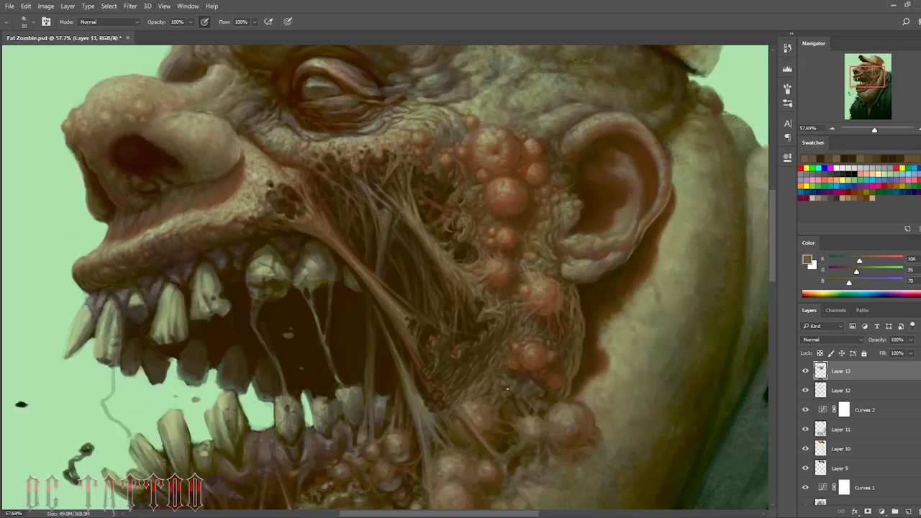
alt+click(540, 356)
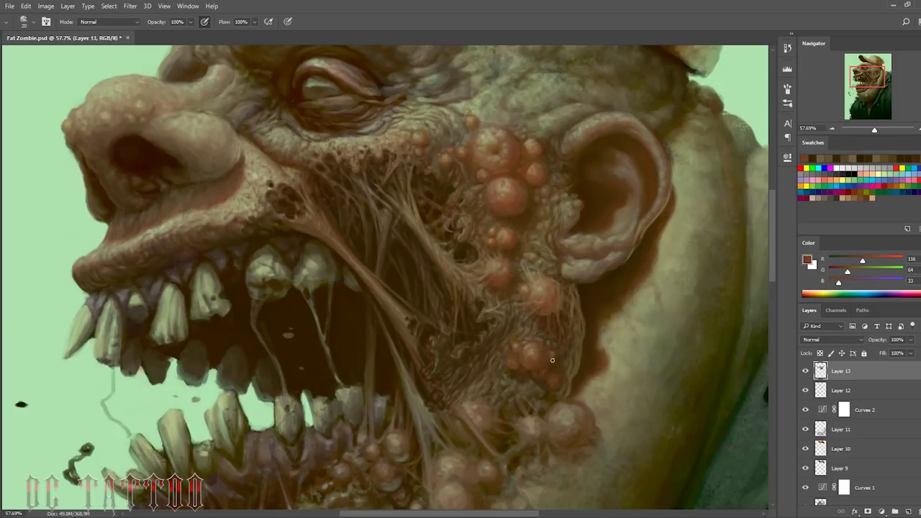
alt+click(535, 293)
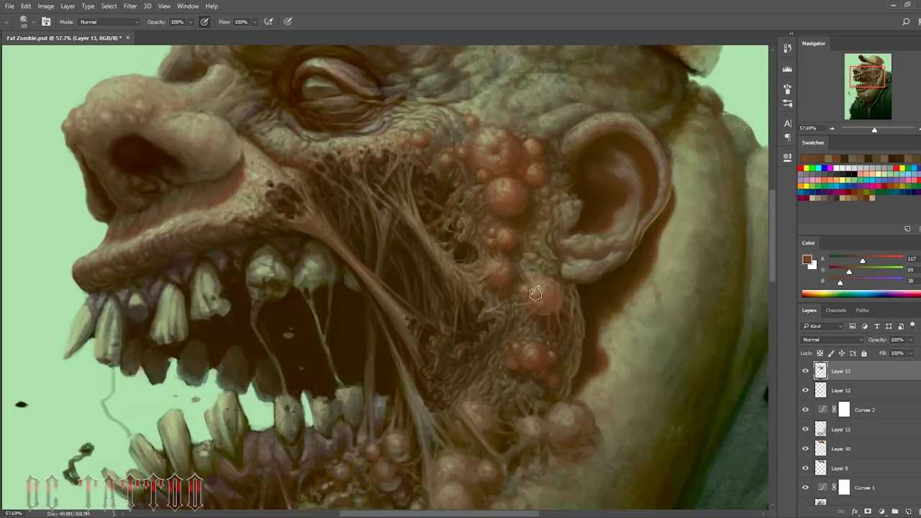
alt+click(538, 353)
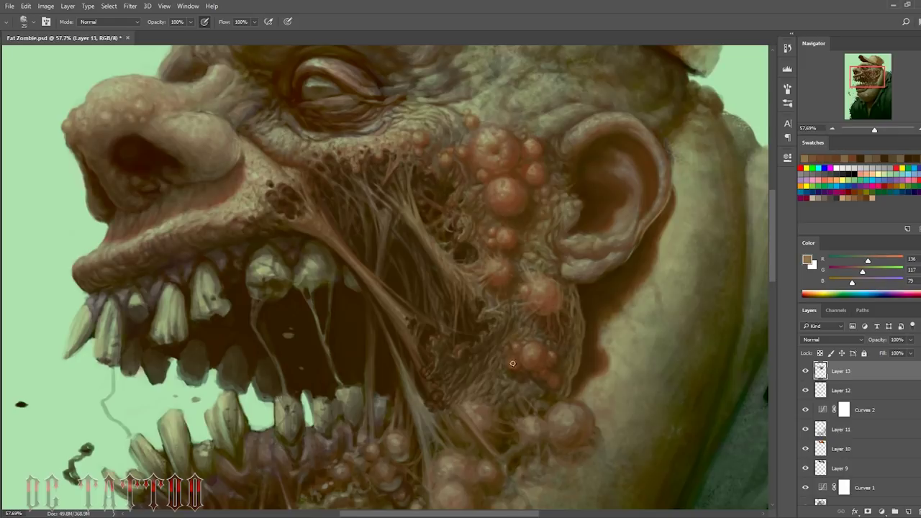
alt+click(512, 363)
alt+click(548, 392)
key(bracketleft)
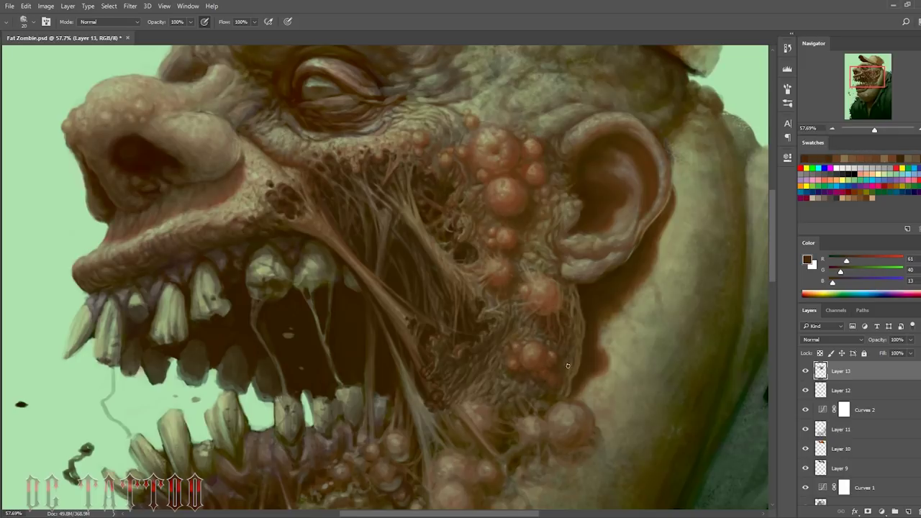
Step: Mirror the view horizontally and sample pale greenish skin tones on the flipped cheek
key(h)
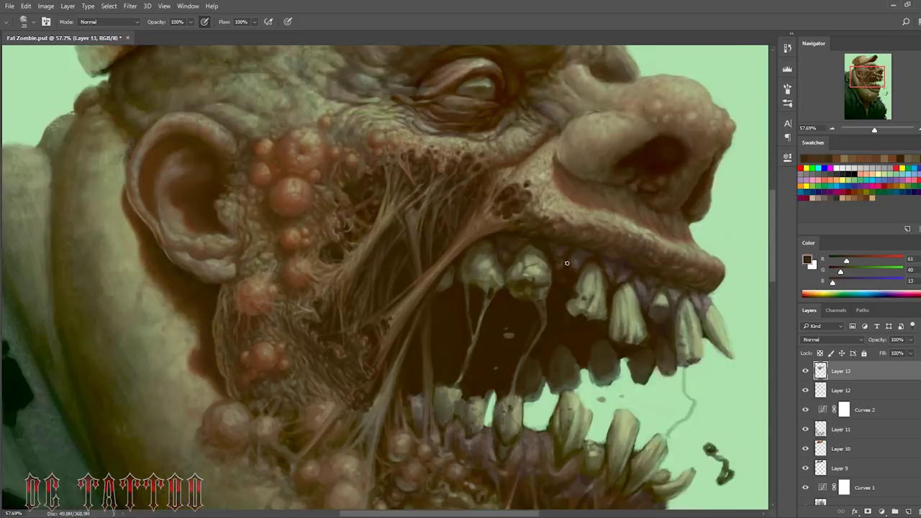
drag(248, 376, 353, 344)
alt+click(353, 344)
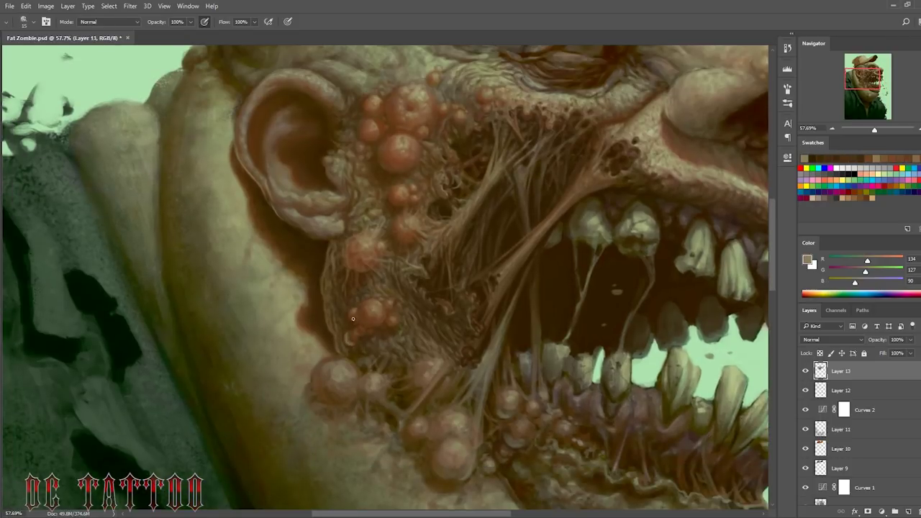
key(bracketleft)
alt+click(359, 311)
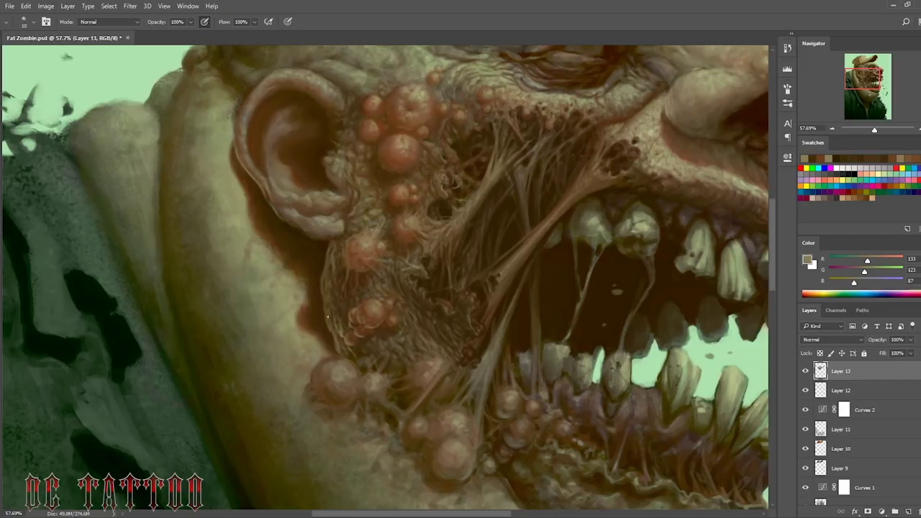
key(bracketright)
key(bracketright)
key(bracketright)
Step: Pick up dark brown and pale jaw skin tones, then bring the jaw and lower mouth into view
alt+click(283, 230)
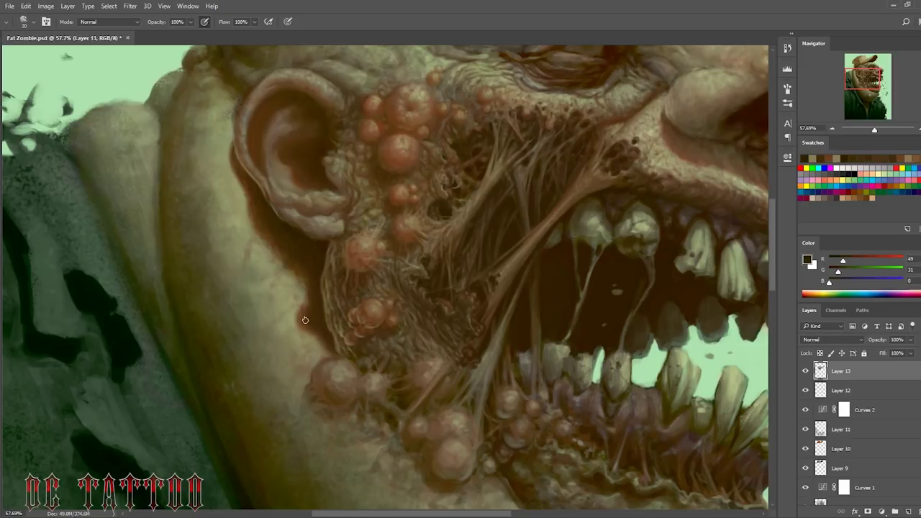
alt+click(305, 320)
alt+click(374, 324)
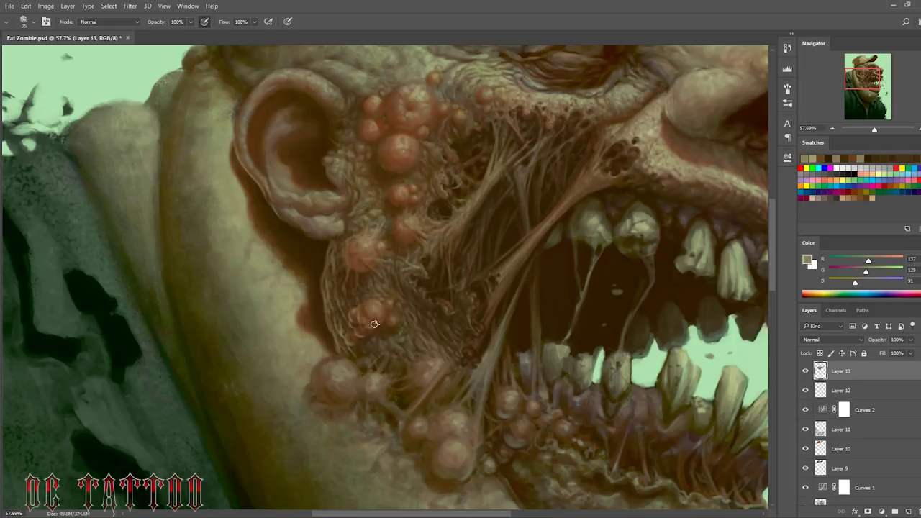
alt+click(355, 345)
key(bracketleft)
alt+click(436, 320)
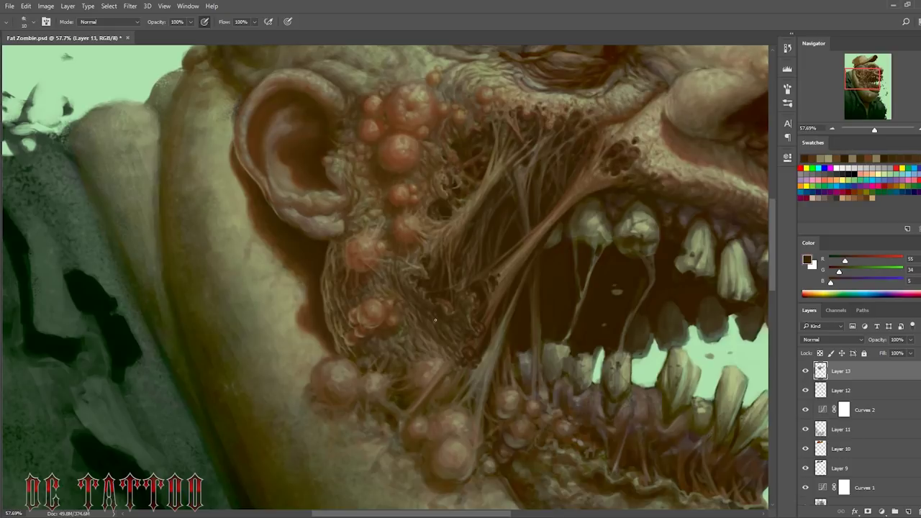
drag(486, 354, 432, 300)
Step: Paint dark brown strands beside the lower pustules using sampled mouth shadow colours
alt+click(521, 126)
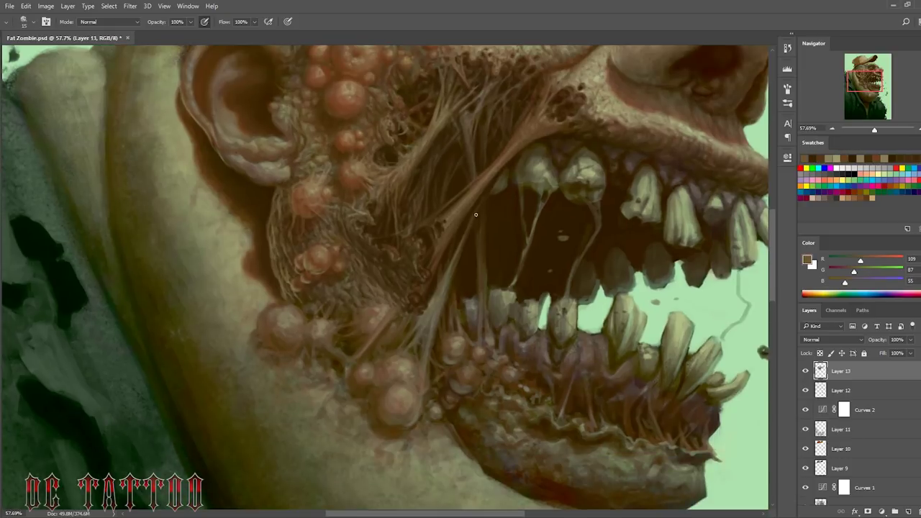
alt+click(425, 317)
alt+click(438, 301)
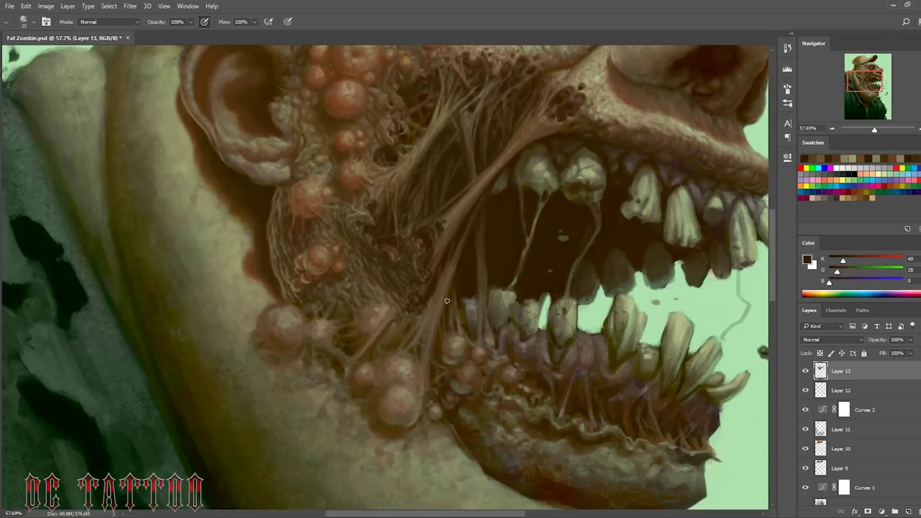
alt+click(408, 359)
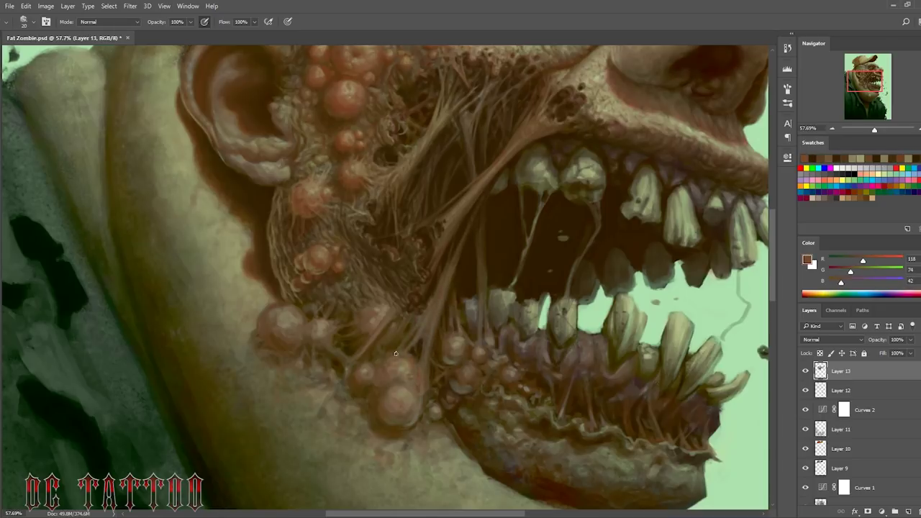
alt+click(459, 236)
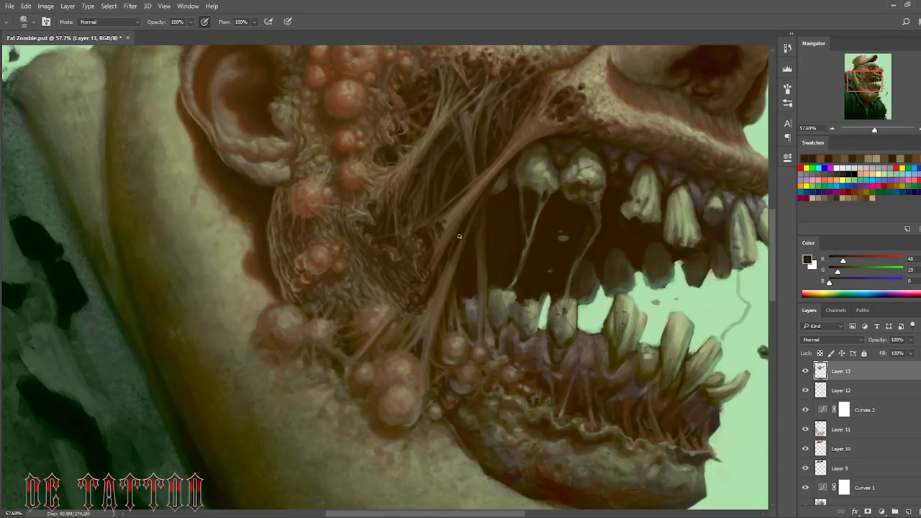
alt+click(414, 339)
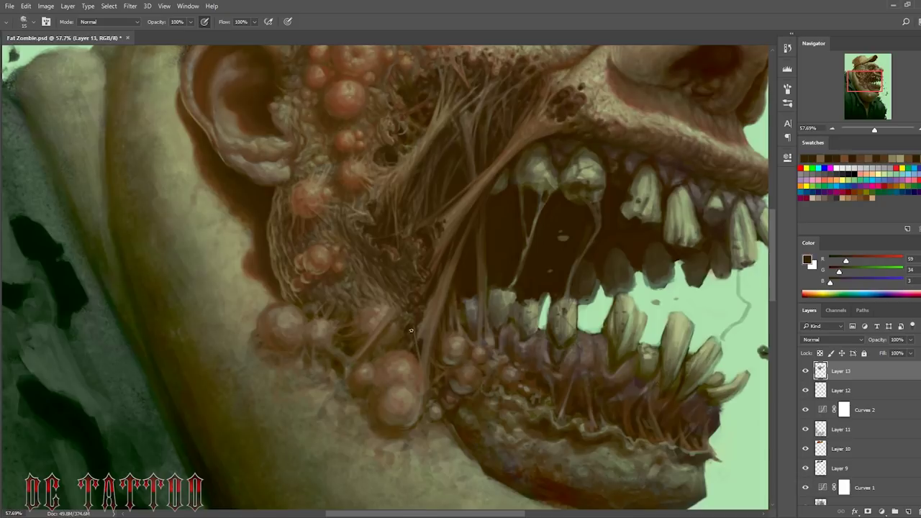
alt+click(409, 334)
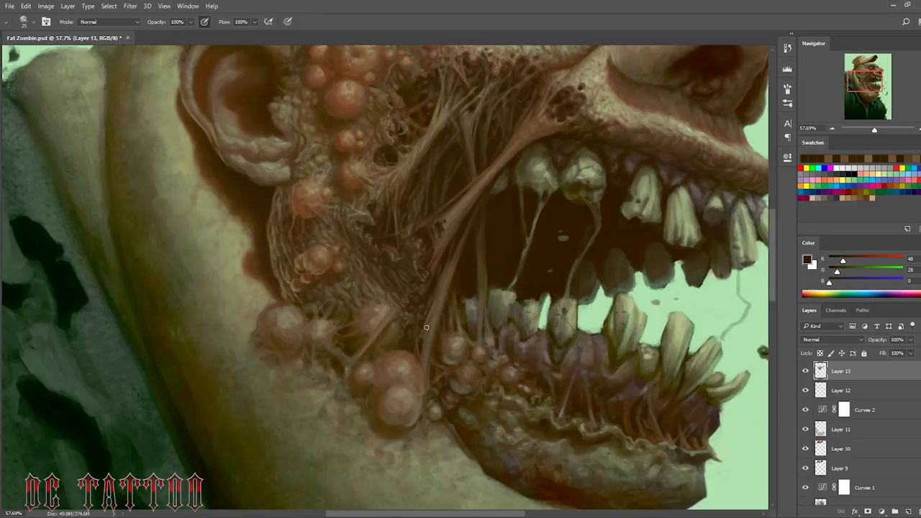
drag(426, 327, 434, 298)
Step: Paint light tan fibre strands toward the lower mouth and a thin strand by the teeth
alt+click(452, 252)
alt+click(436, 380)
drag(436, 380, 437, 335)
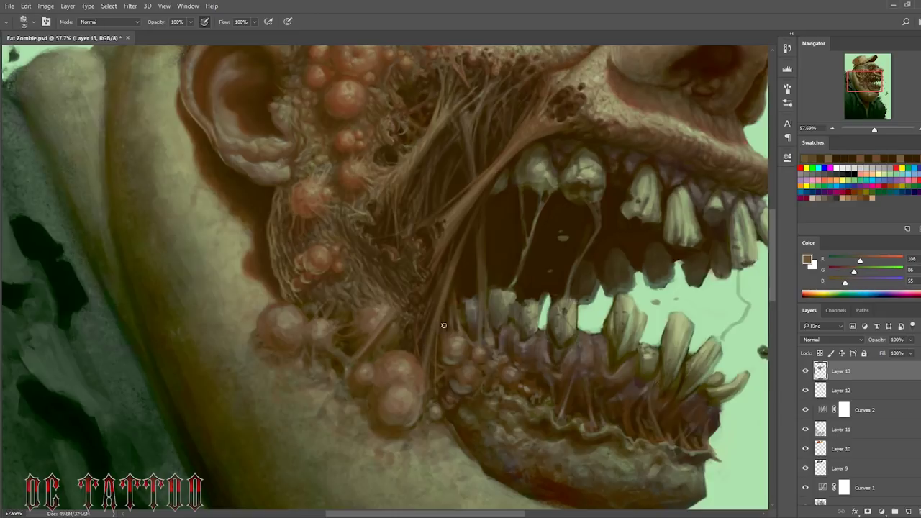
alt+click(425, 354)
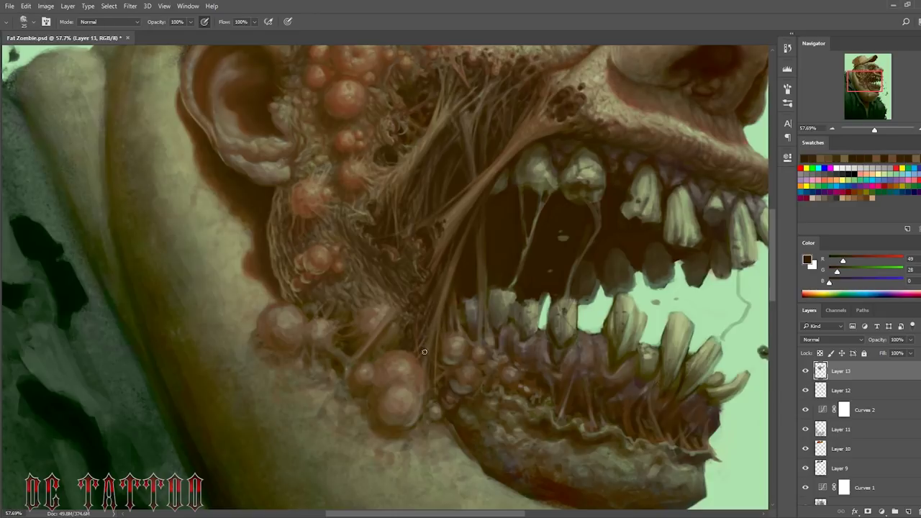
key(bracketleft)
drag(438, 328, 440, 298)
Step: Pick up mouth shadow, fibre tan and reddish pustule tones while resizing the brush
key(bracketright)
alt+click(455, 235)
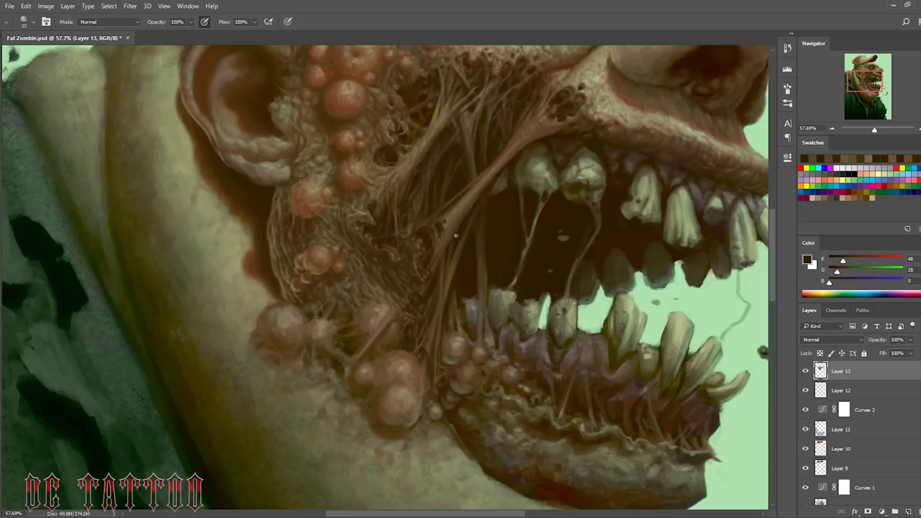
key(bracketright)
alt+click(390, 245)
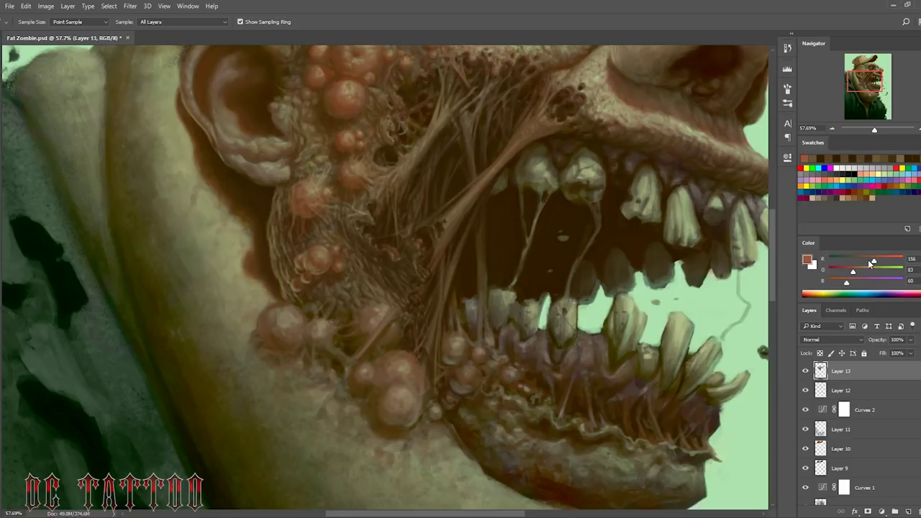
alt+click(405, 340)
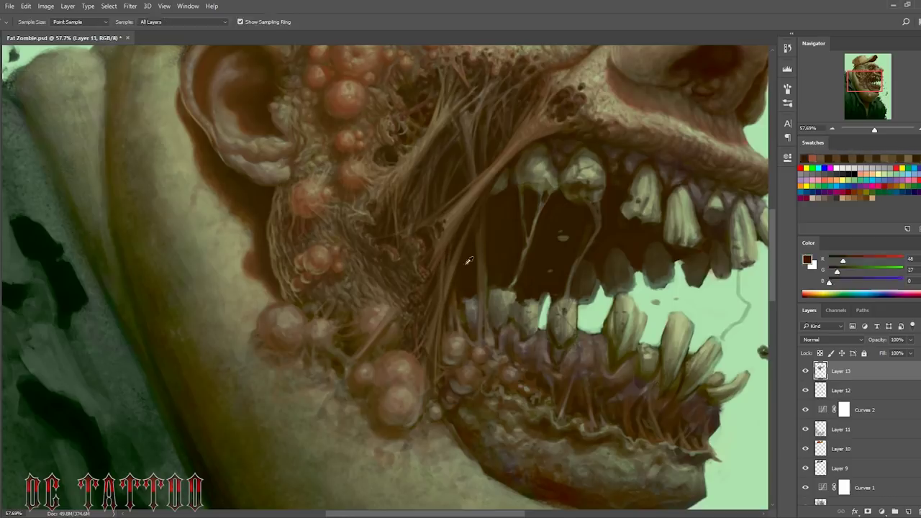
key(bracketleft)
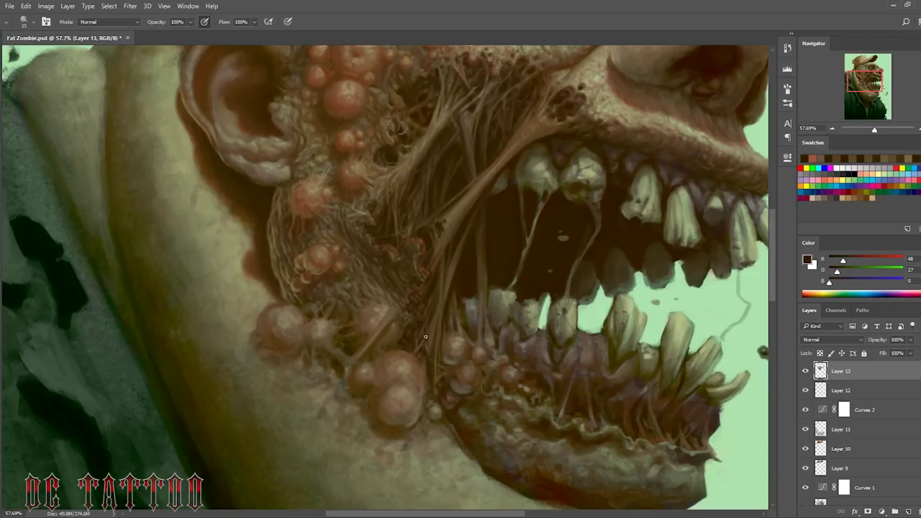
key(bracketleft)
key(bracketleft)
key(bracketleft)
alt+click(436, 247)
alt+click(477, 334)
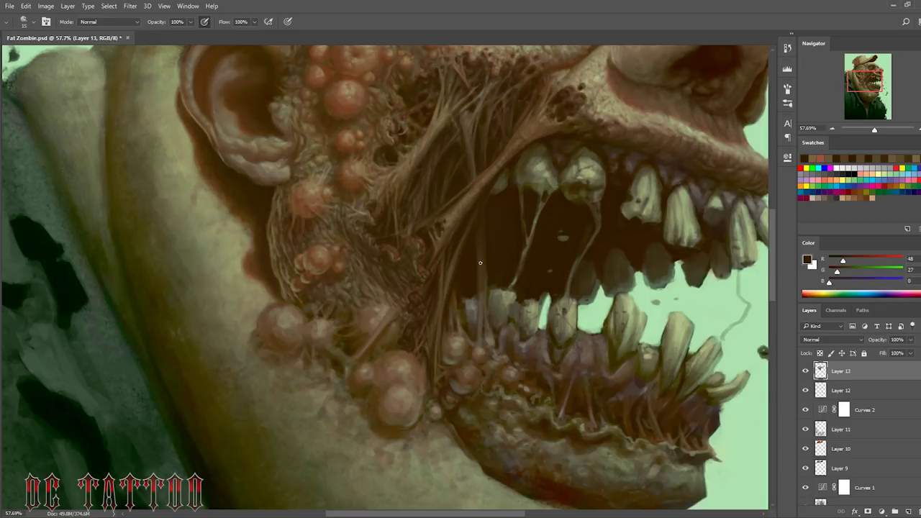
key(bracketright)
key(bracketright)
key(bracketright)
alt+click(375, 317)
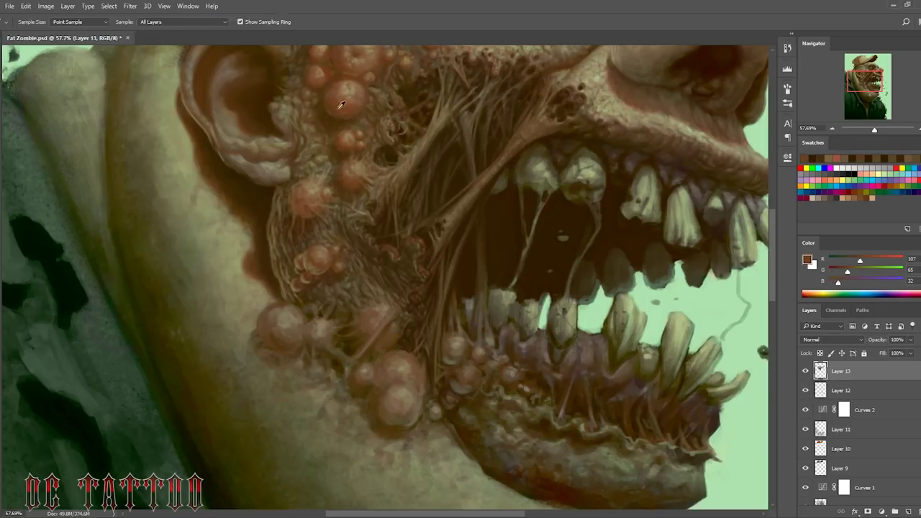
Step: Gather dark brown, tan and reddish pustule tones near the chin and halve the brush size
alt+click(354, 328)
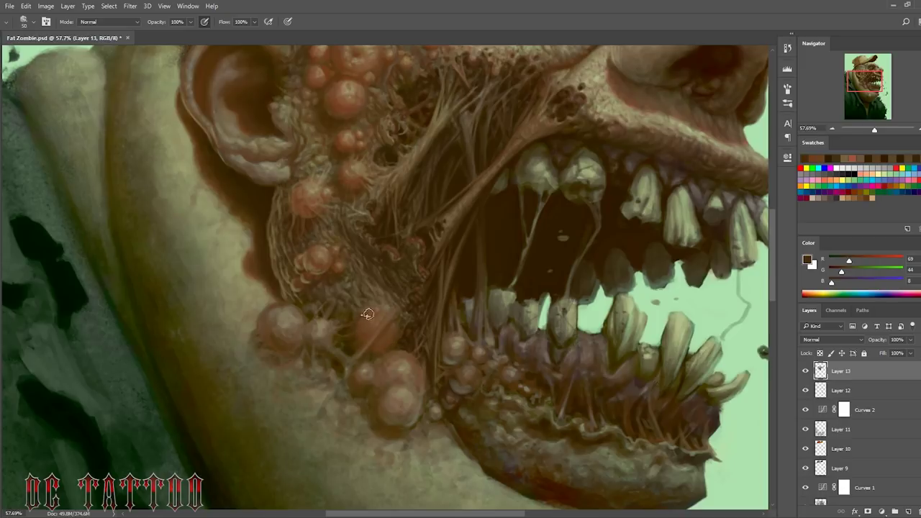
alt+click(379, 326)
alt+click(392, 324)
alt+click(361, 358)
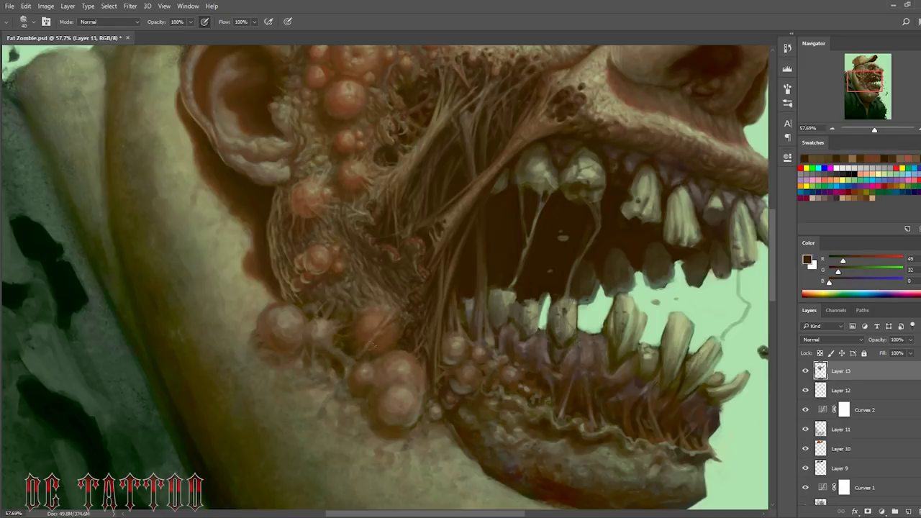
alt+click(373, 343)
alt+click(374, 332)
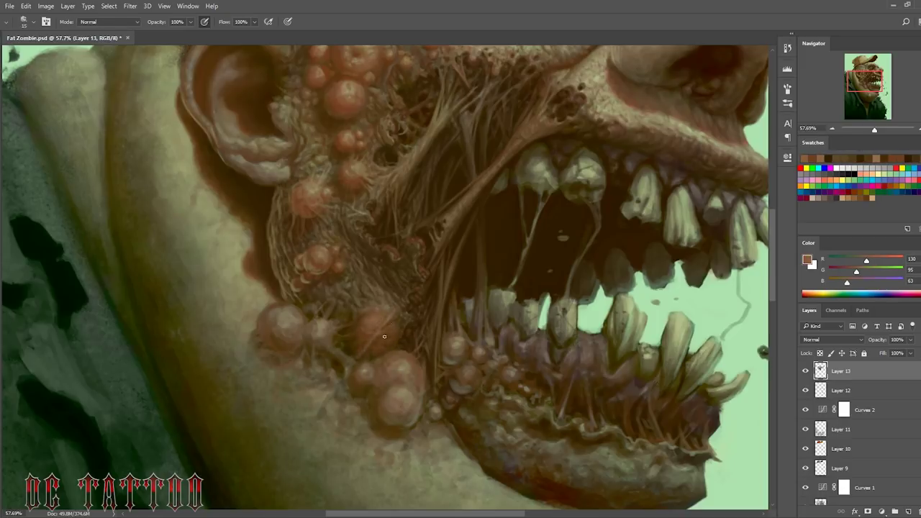
alt+click(397, 314)
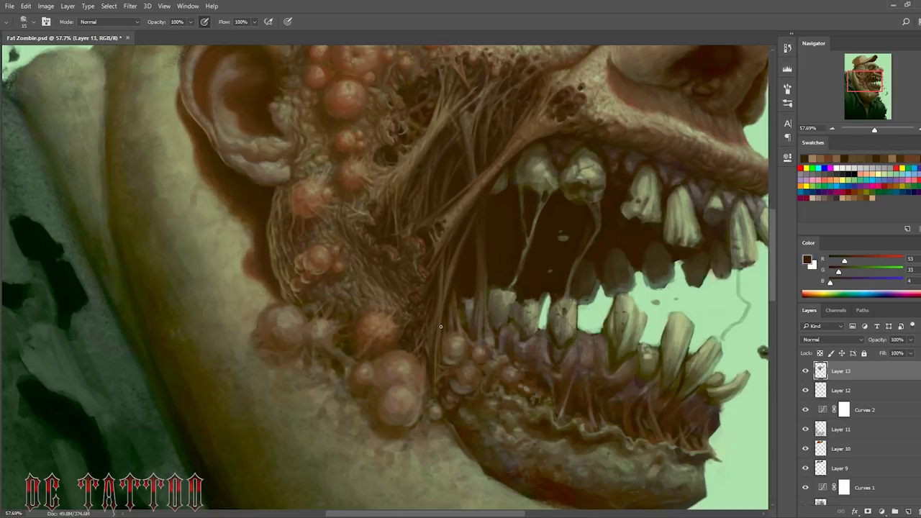
alt+click(375, 350)
key(bracketleft)
key(bracketleft)
key(bracketleft)
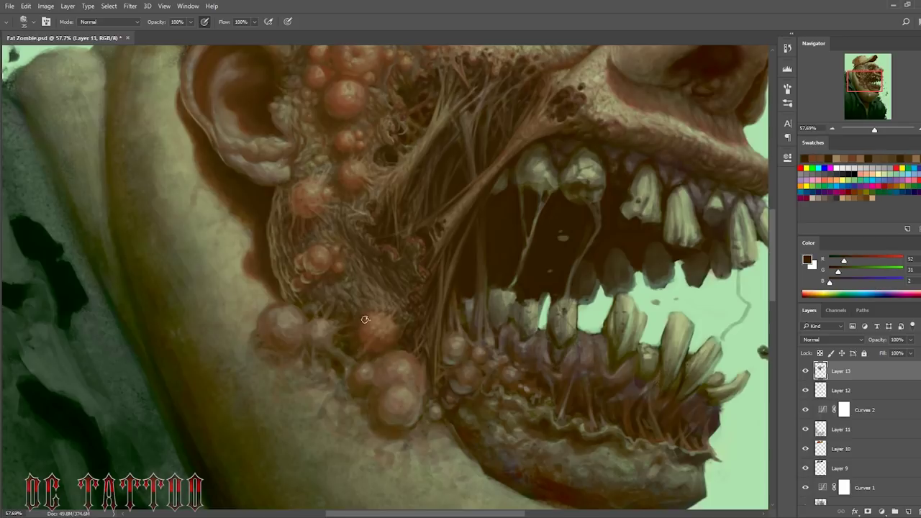
Step: Pick up skin and red-brown tones, then dab reddish colour onto two jaw pustules
alt+click(383, 288)
alt+click(392, 331)
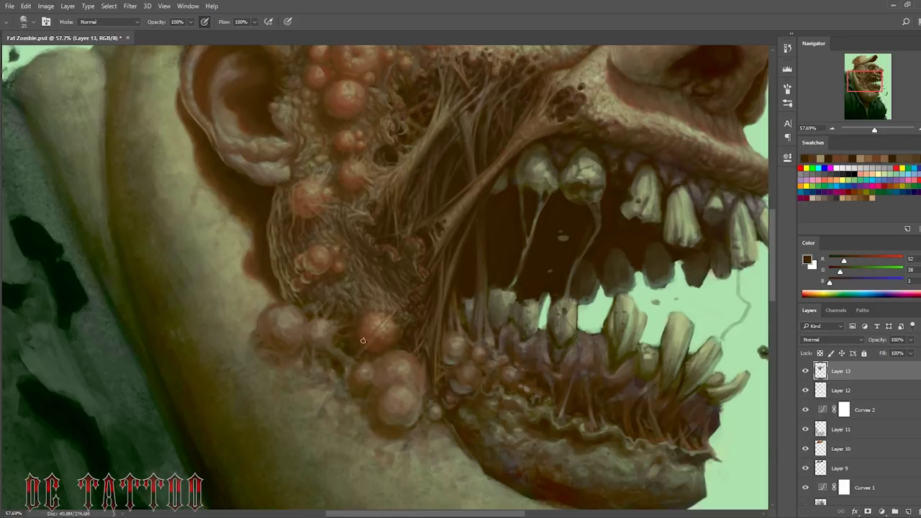
alt+click(464, 363)
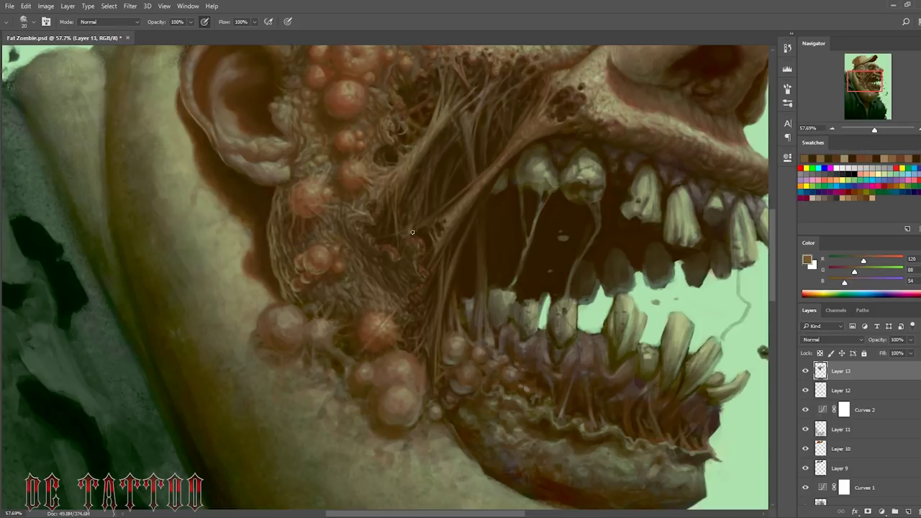
alt+click(332, 105)
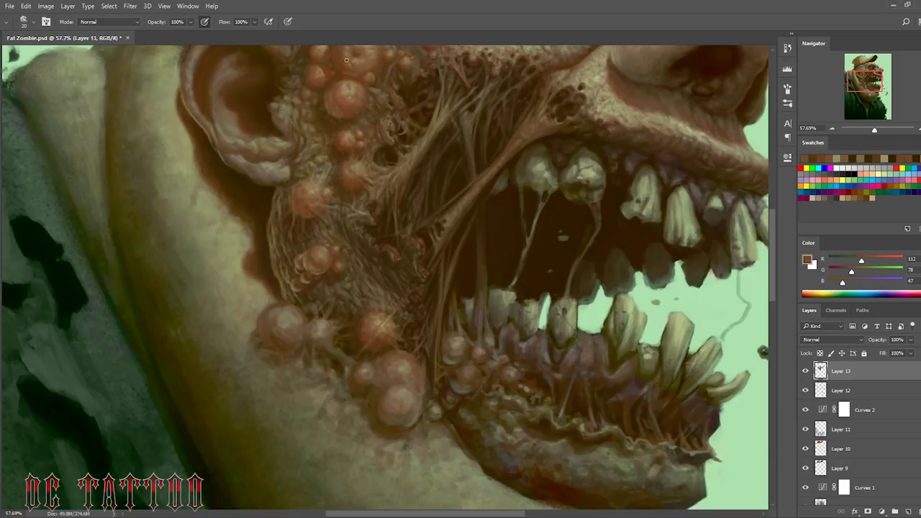
alt+click(347, 115)
alt+click(377, 326)
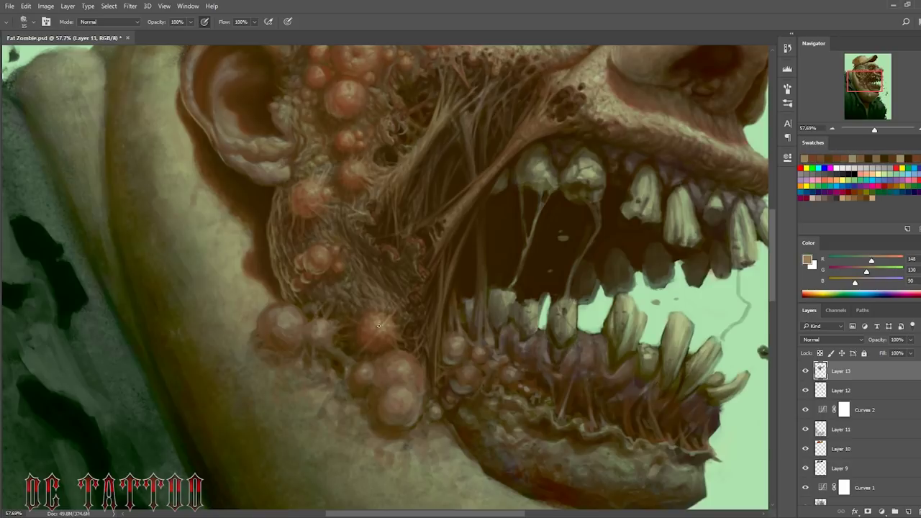
alt+click(359, 331)
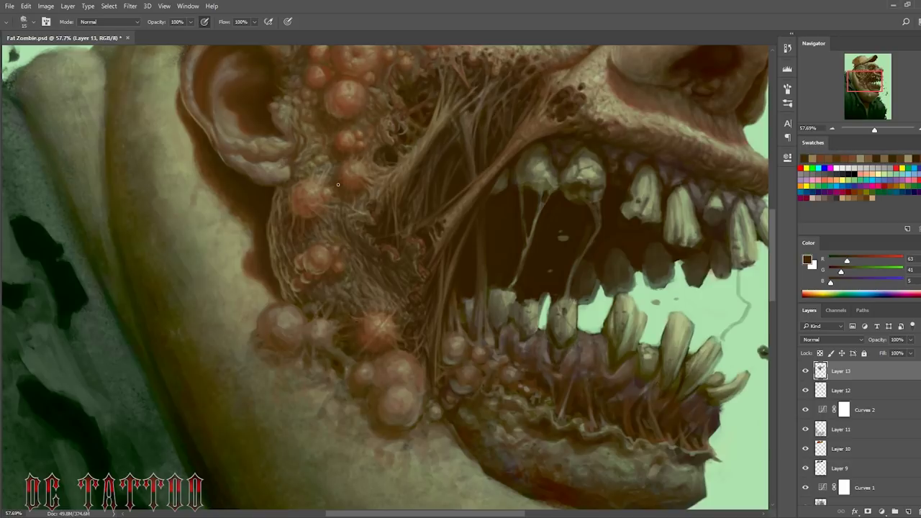
alt+click(557, 471)
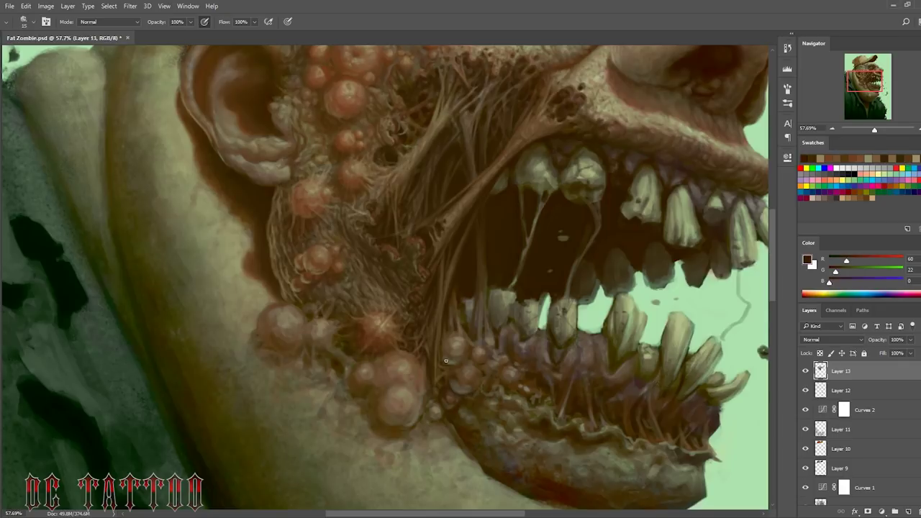
alt+click(416, 315)
click(281, 323)
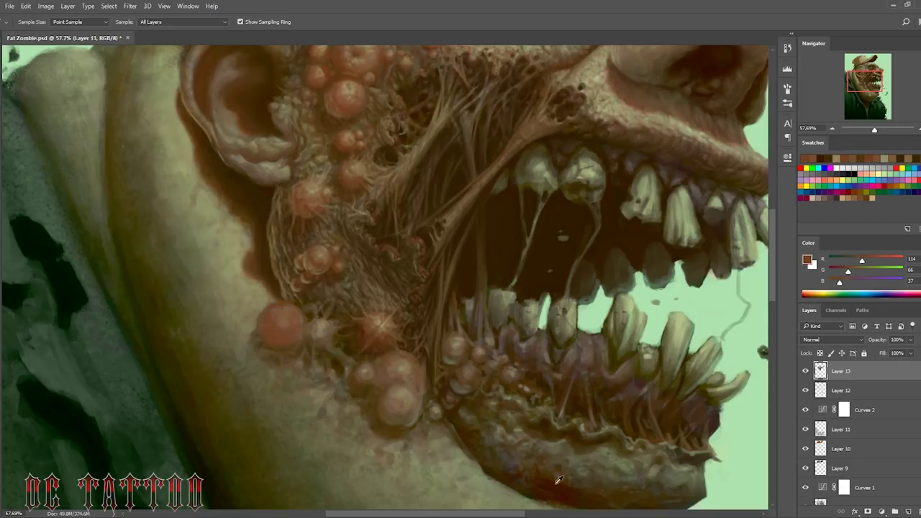
Step: Dab small reddish spots onto the lower-cheek pustule cluster with a smaller brush
alt+click(271, 325)
alt+click(285, 327)
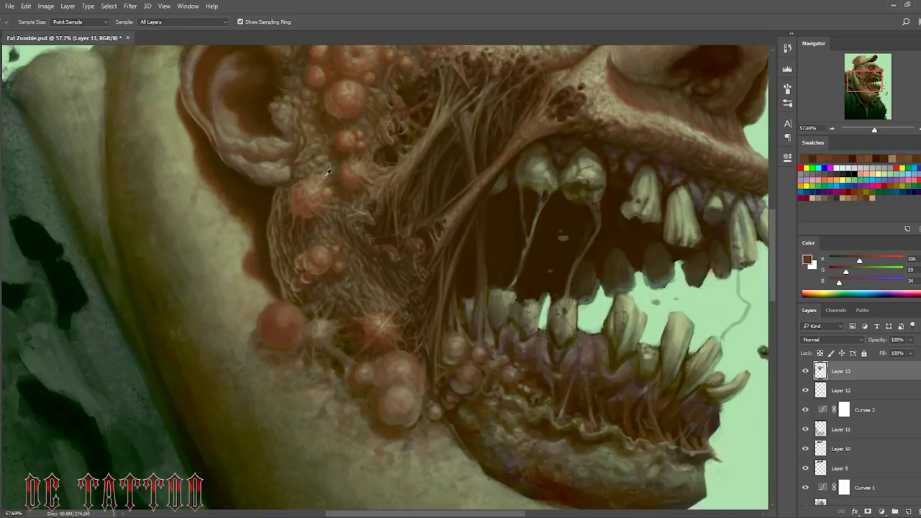
click(284, 325)
click(299, 317)
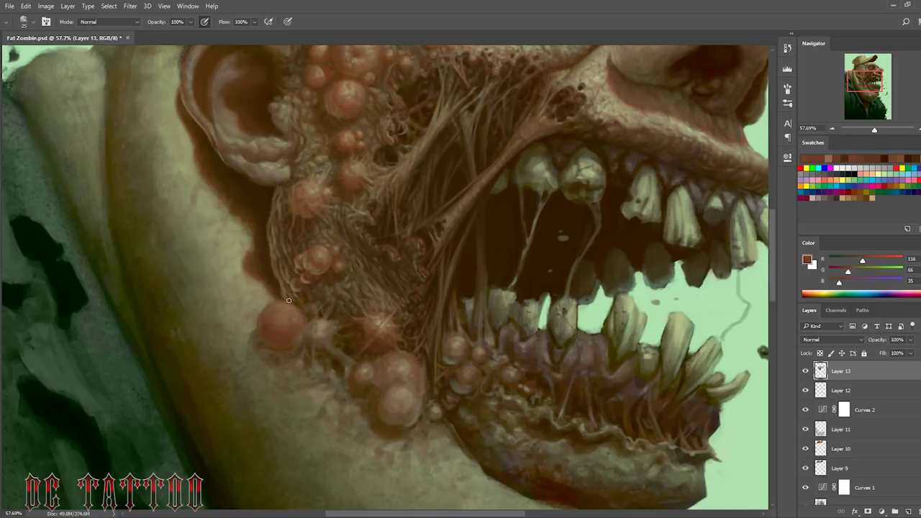
alt+click(289, 300)
key(bracketleft)
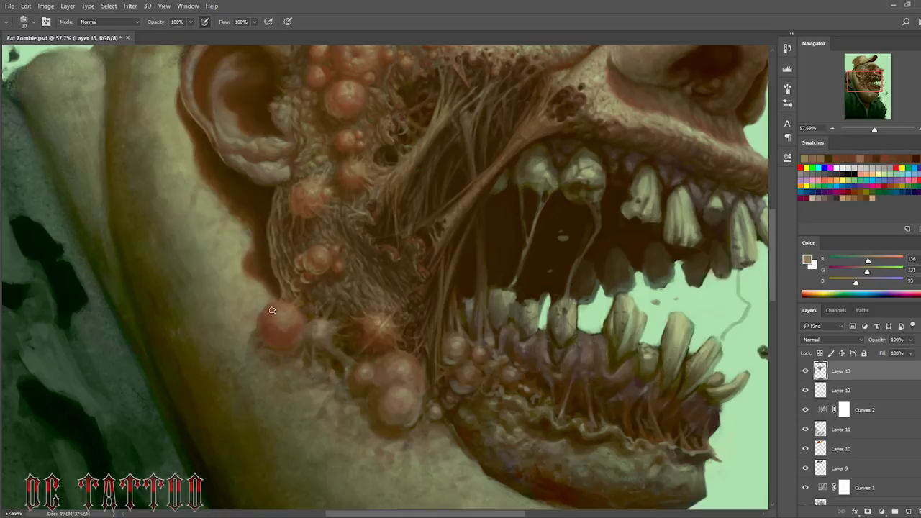
alt+click(266, 329)
click(320, 331)
alt+click(339, 115)
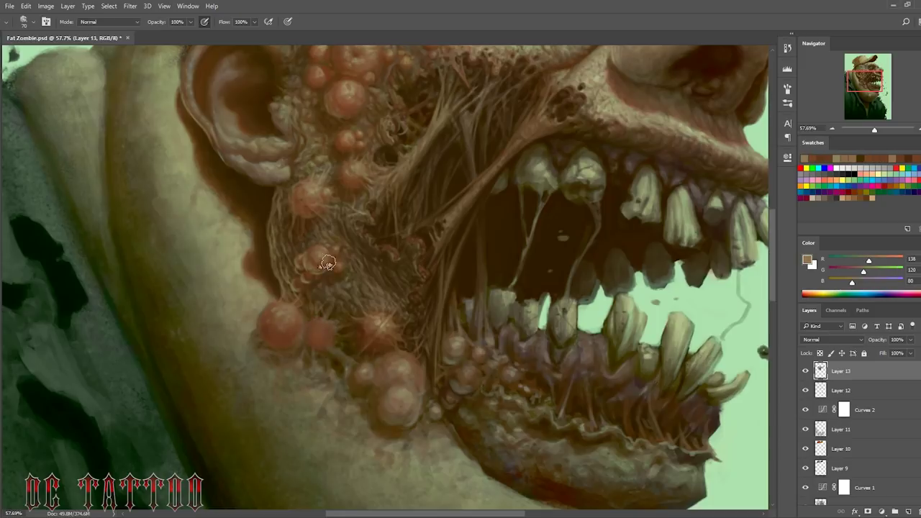
Step: Work dark browns and pale beige tones into the jaw skin below the pustules
alt+click(306, 346)
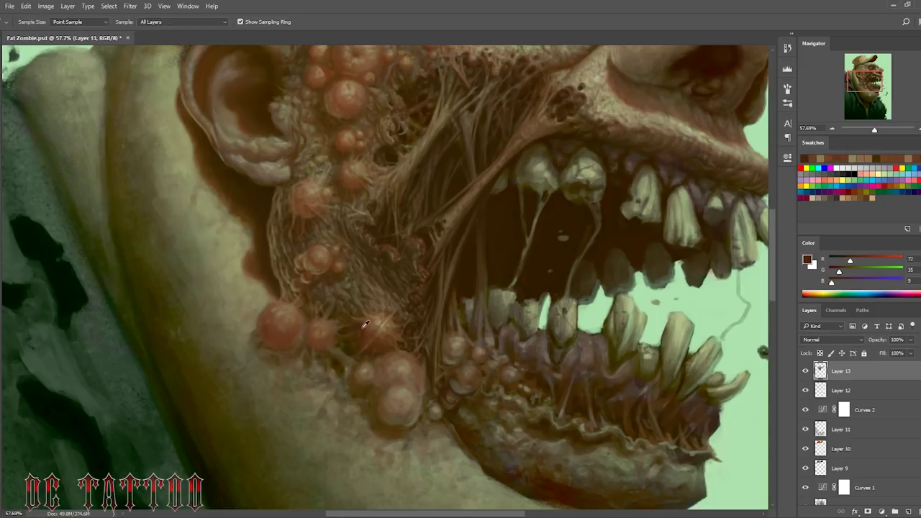
alt+click(324, 350)
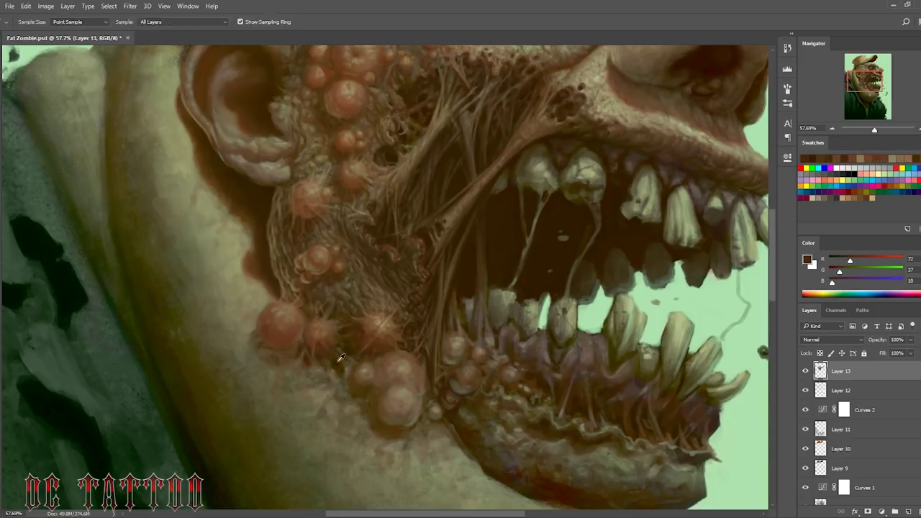
alt+click(329, 356)
alt+click(336, 316)
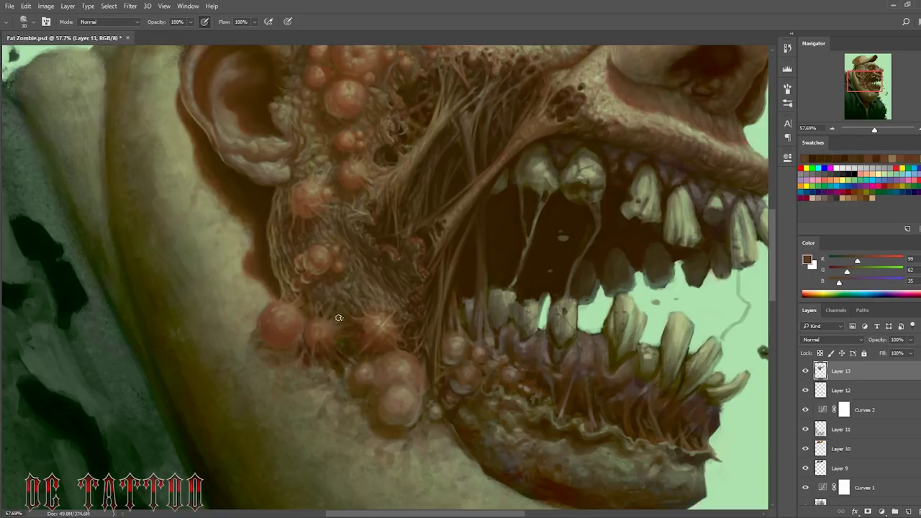
alt+click(319, 320)
alt+click(302, 304)
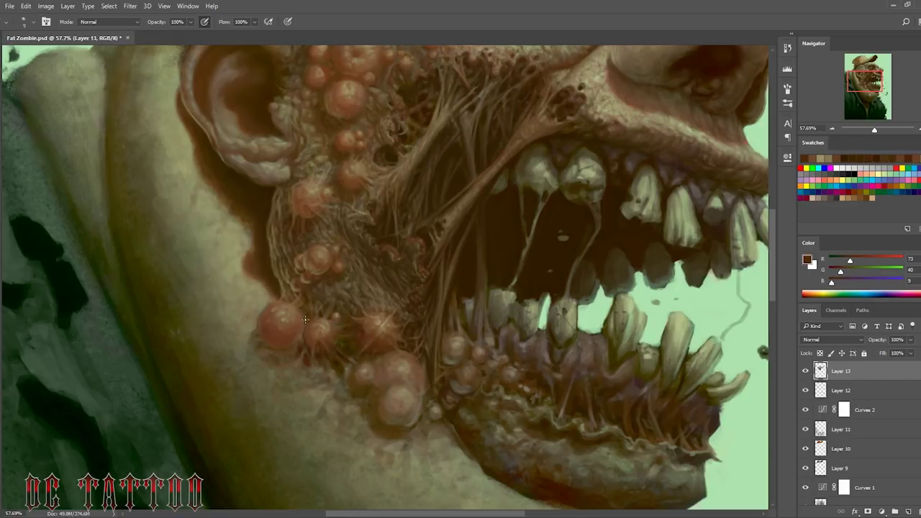
alt+click(347, 263)
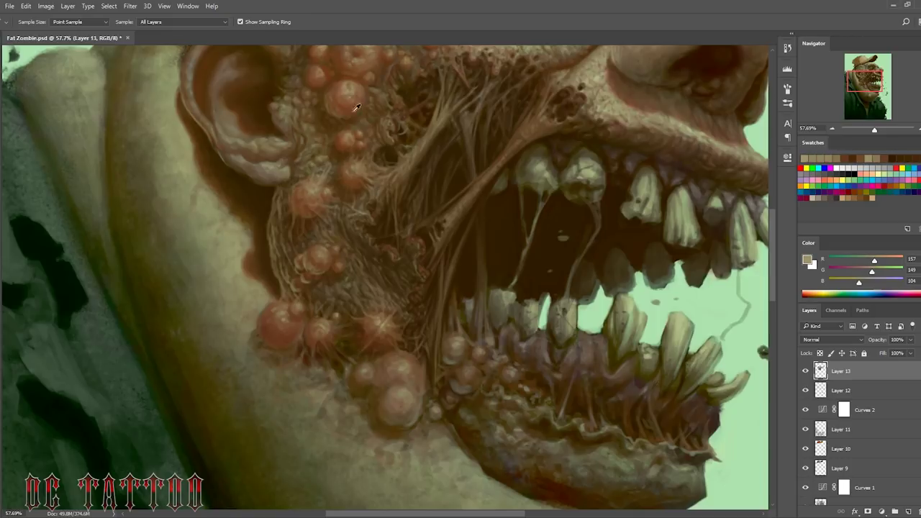
Step: Layer mid reddish browns and very dark shadow browns around the jaw
alt+click(301, 308)
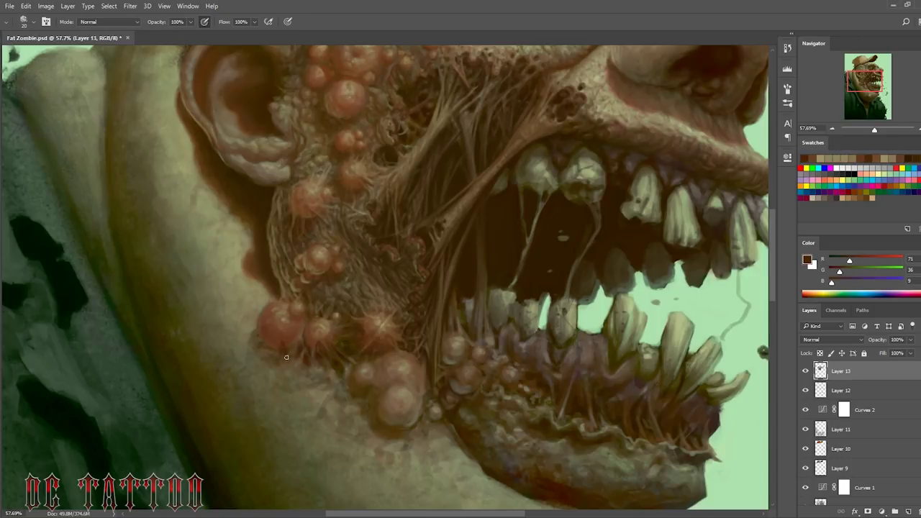
alt+click(245, 264)
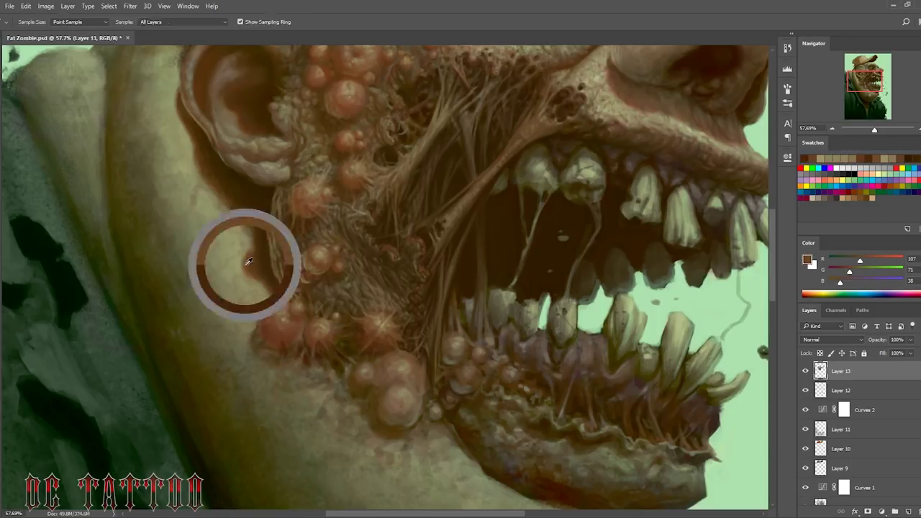
alt+click(258, 339)
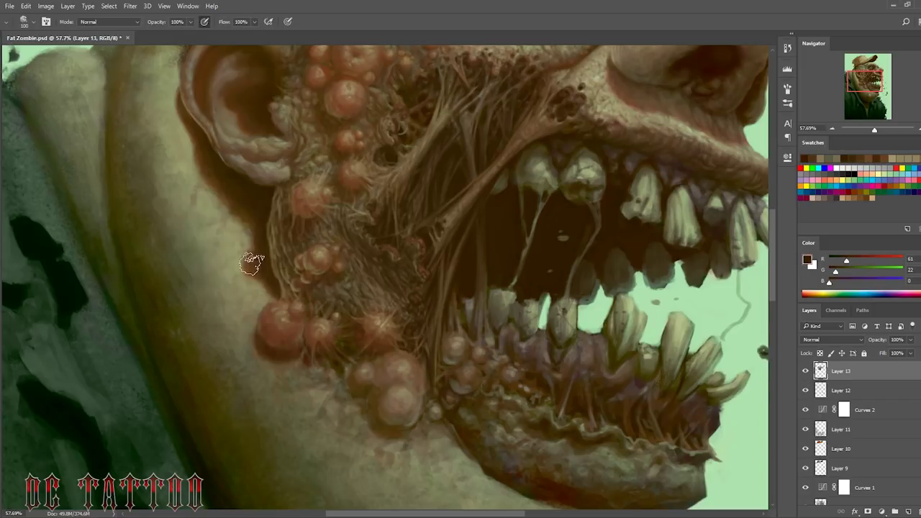
alt+click(286, 338)
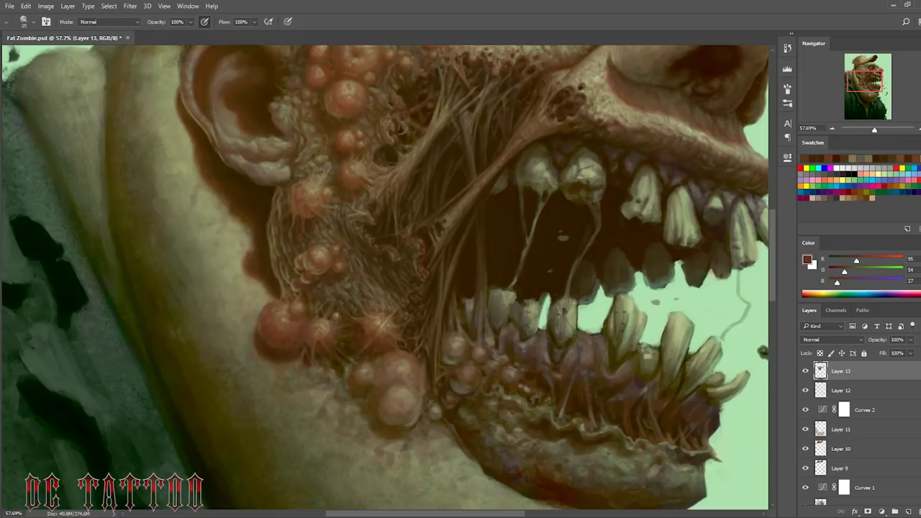
alt+click(267, 329)
alt+click(272, 351)
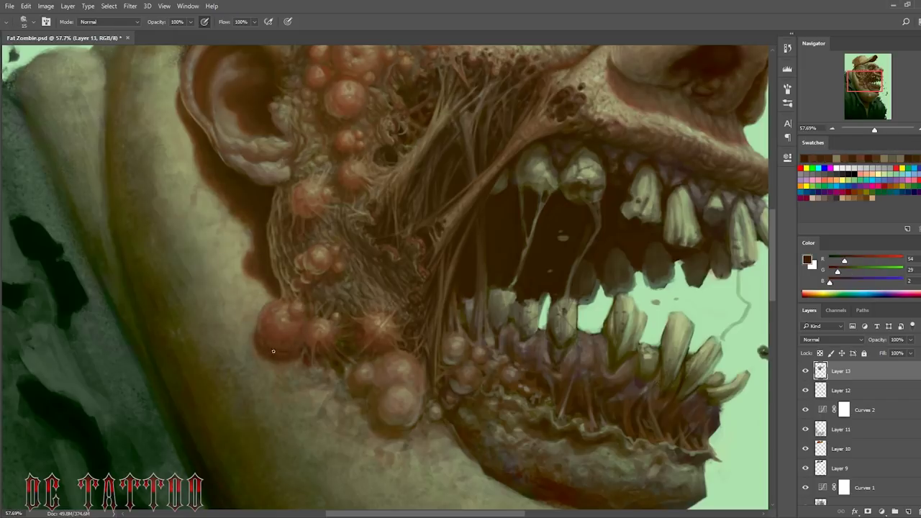
alt+click(266, 324)
Step: Add strong red and warm brown tones into the pustules
alt+click(305, 345)
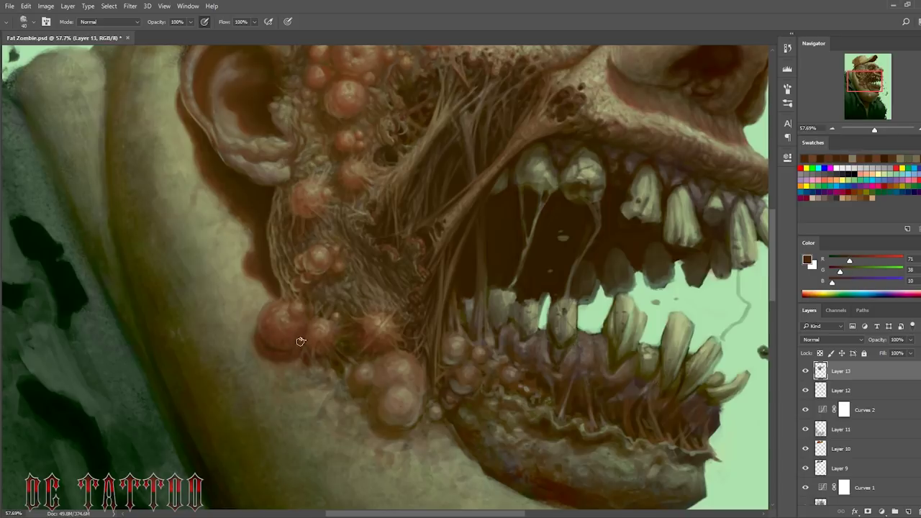
alt+click(307, 343)
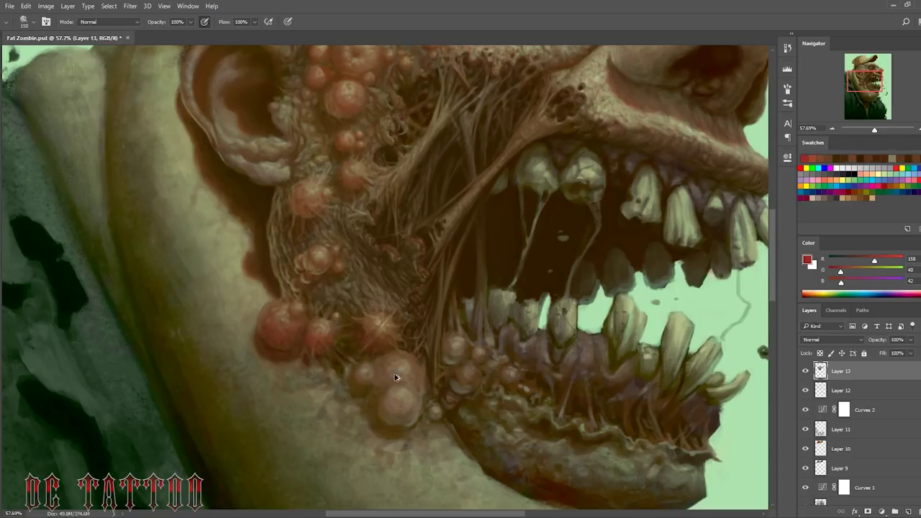
alt+click(304, 340)
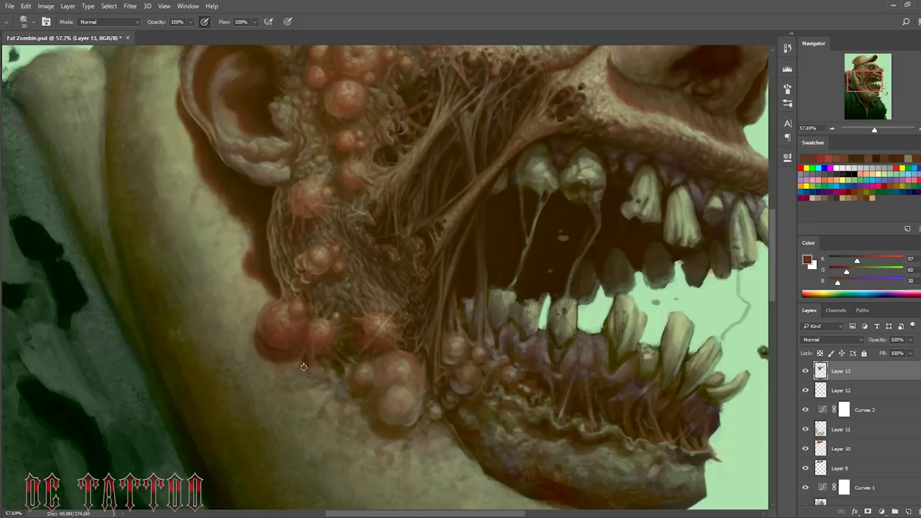
alt+click(304, 367)
alt+click(334, 308)
Step: Deepen the jaw shadows with dark reddish-brown tones
alt+click(313, 348)
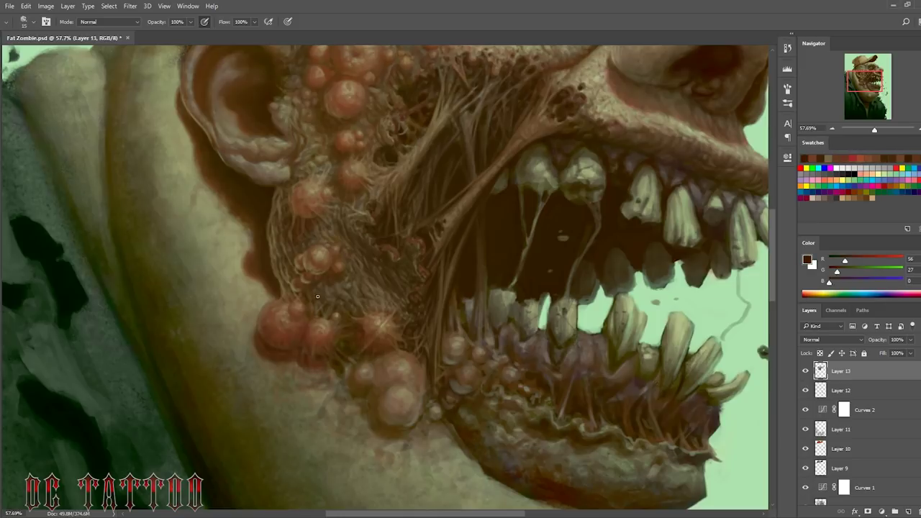
alt+click(310, 311)
alt+click(312, 269)
alt+click(306, 295)
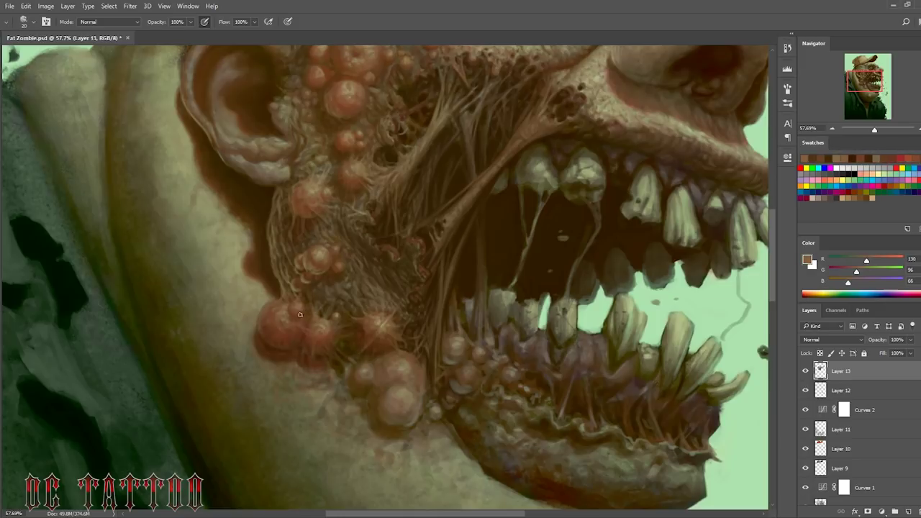
alt+click(296, 327)
alt+click(288, 356)
Step: Paint short dark strokes and fine hairs along the cheek edge with a larger brush
alt+click(299, 315)
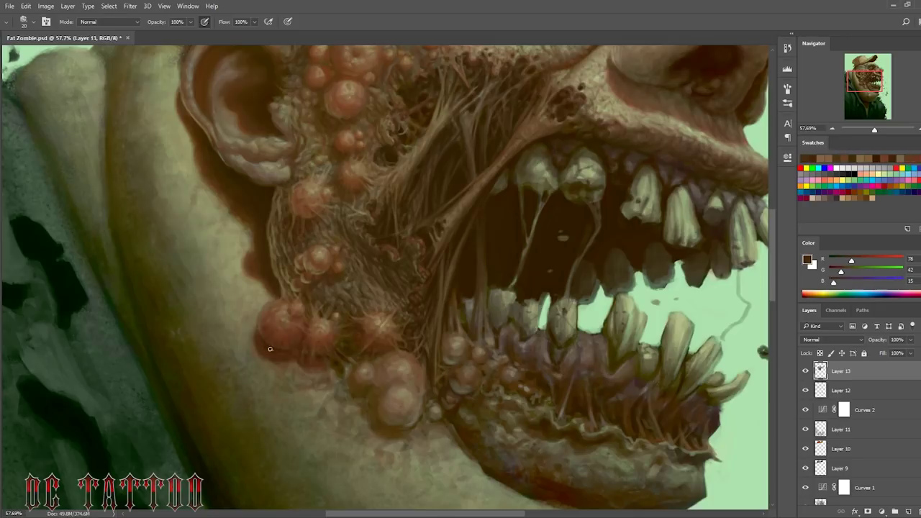
alt+click(259, 306)
key(bracketright)
mouse_move(257, 296)
mouse_down()
mouse_move(248, 308)
mouse_move(256, 284)
mouse_move(255, 310)
mouse_up()
alt+click(242, 280)
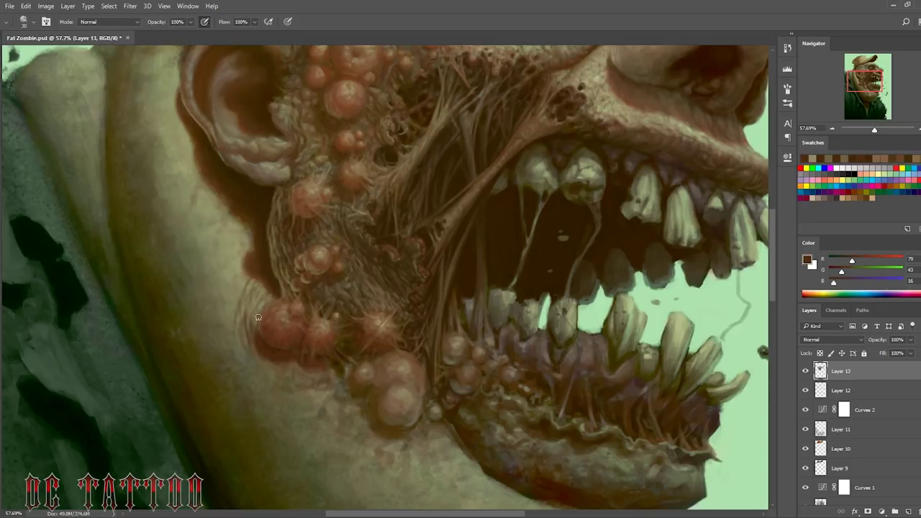
Step: Add pale beige skin and fine dark hairs below the cheek edge with a smaller brush
alt+click(259, 324)
alt+click(277, 349)
alt+click(288, 363)
key(bracketleft)
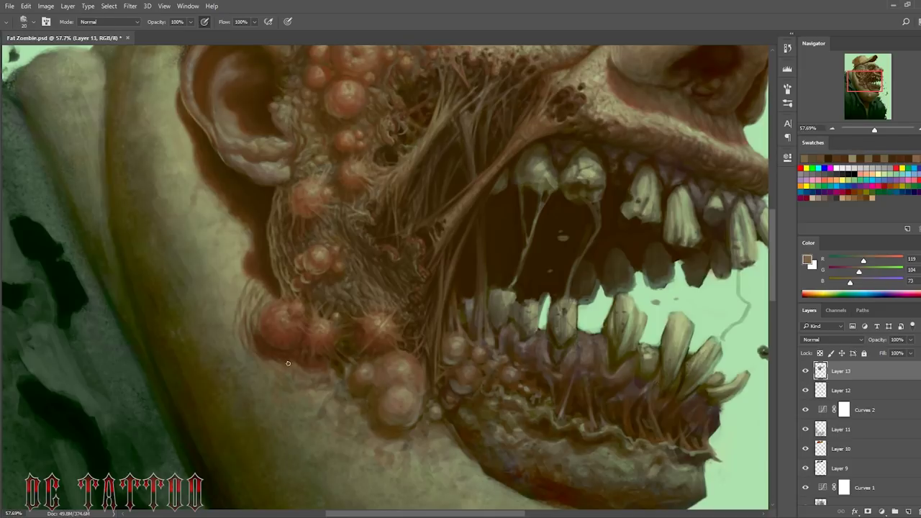
alt+click(246, 322)
alt+click(250, 338)
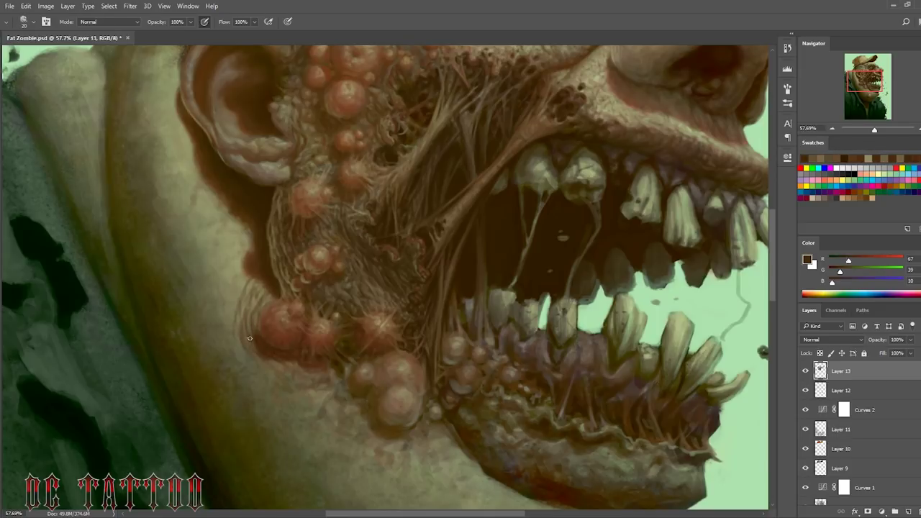
drag(253, 378, 231, 342)
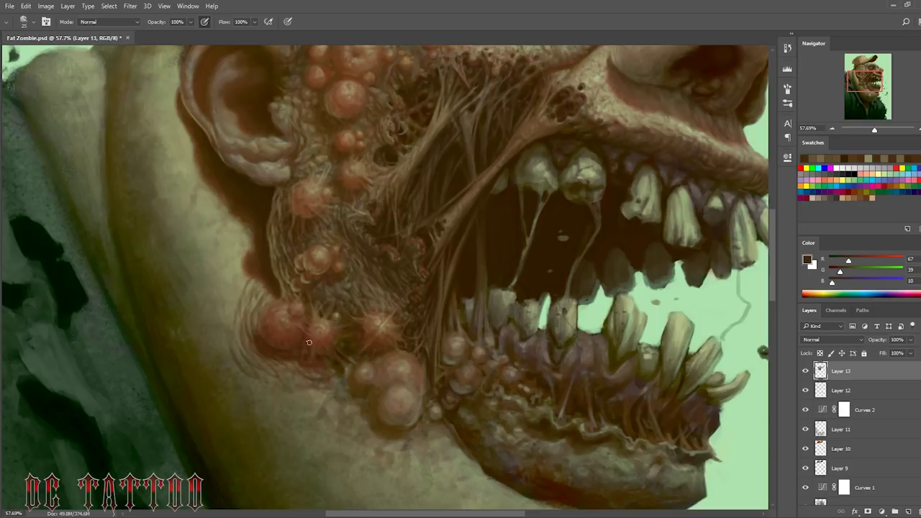
Step: Blend very dark browns, mid brown and greenish tan into the jaw skin
alt+click(324, 391)
alt+click(331, 382)
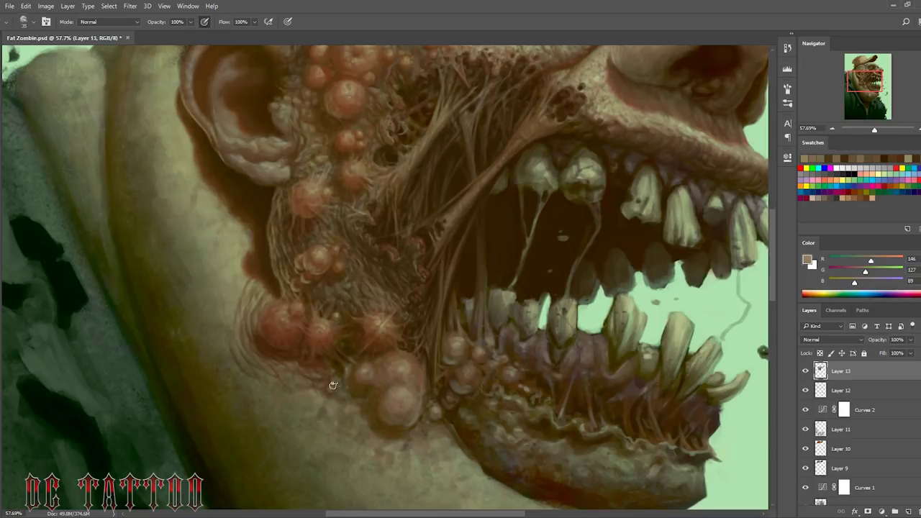
alt+click(322, 361)
alt+click(285, 346)
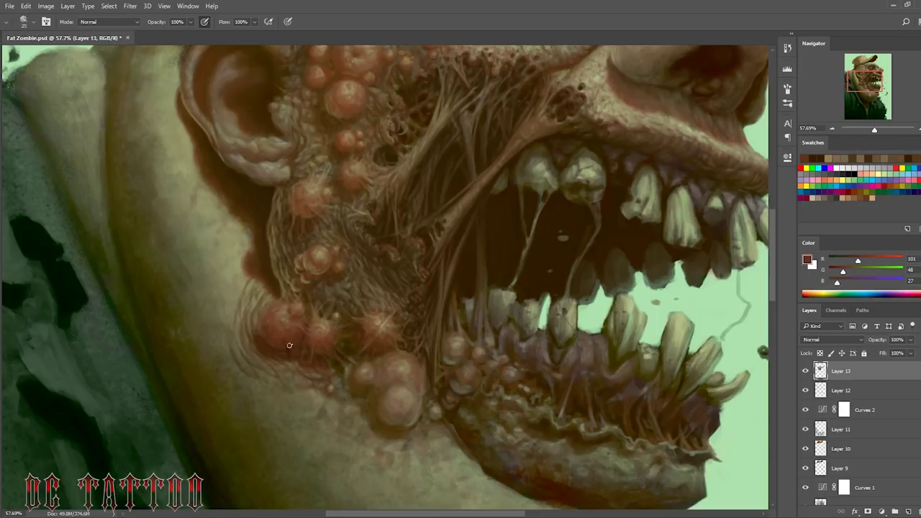
alt+click(290, 333)
alt+click(279, 352)
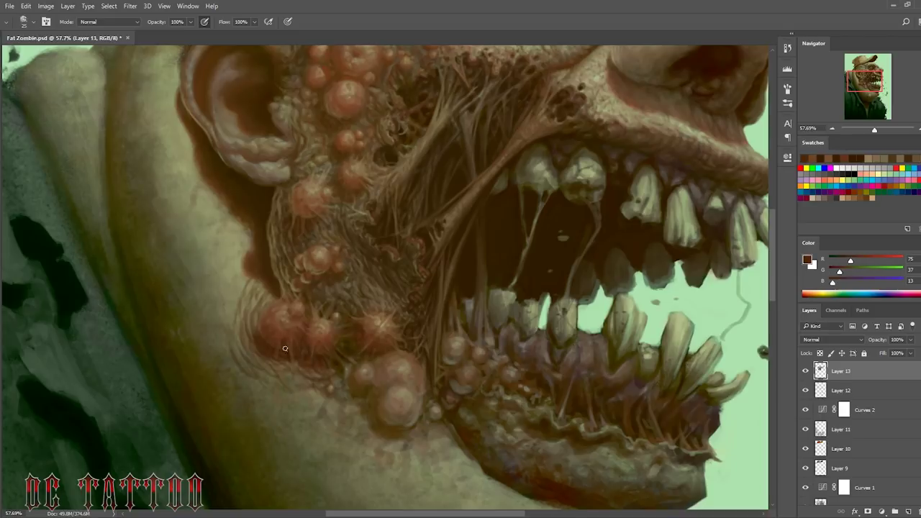
alt+click(255, 310)
Step: Add darker olive, greyish green and pale highlight tones to the jaw
alt+click(234, 309)
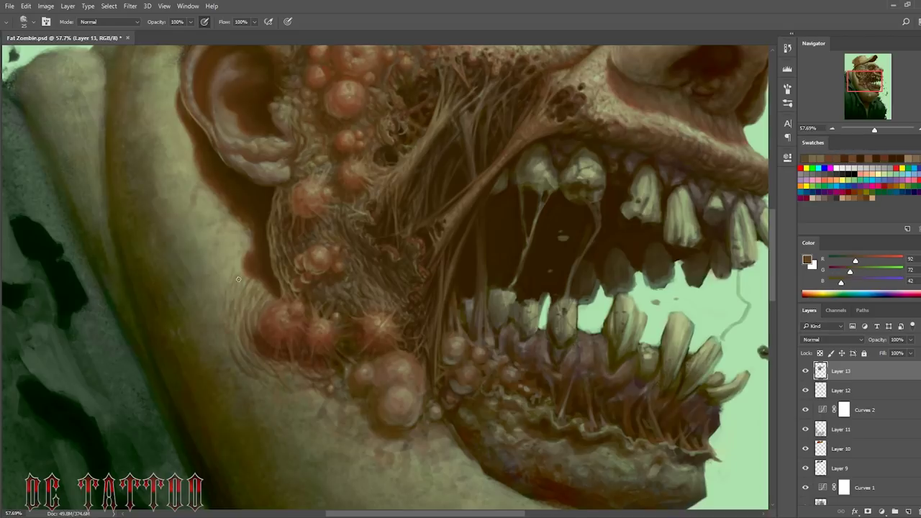
alt+click(229, 328)
alt+click(224, 363)
alt+click(237, 338)
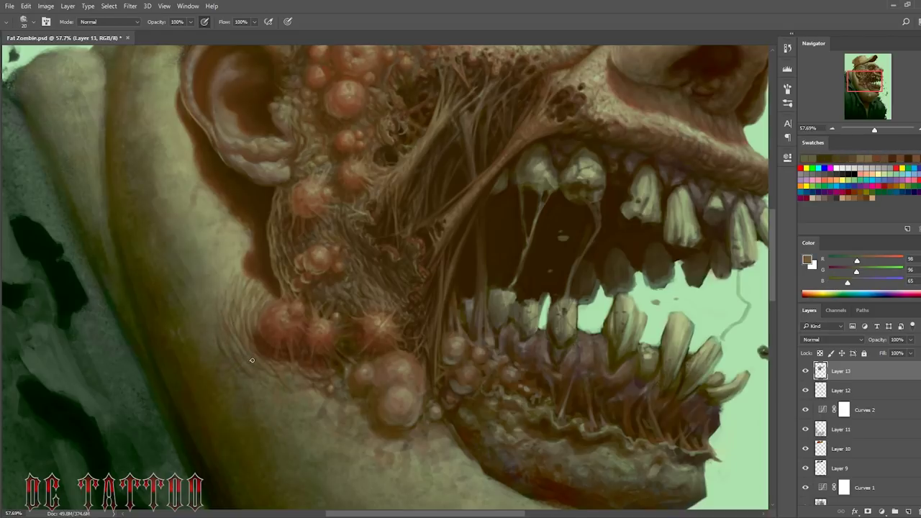
alt+click(230, 321)
alt+click(246, 298)
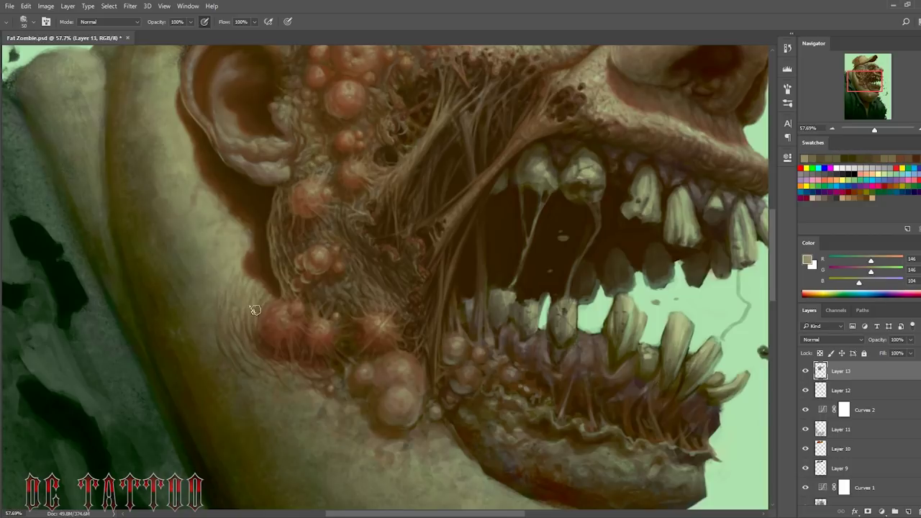
Step: Shade the jaw pustules with dark browns, olive skin and deep red-brown tones
alt+click(328, 399)
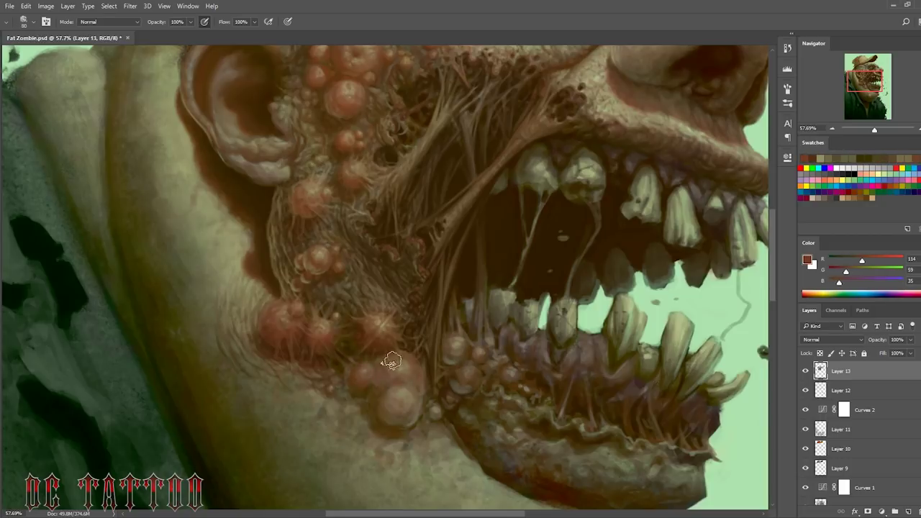
alt+click(392, 411)
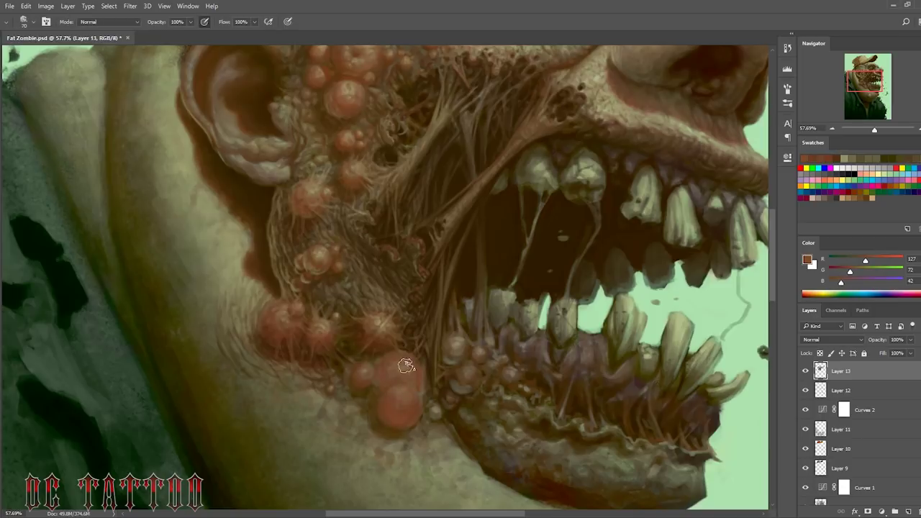
alt+click(371, 371)
alt+click(347, 382)
alt+click(332, 325)
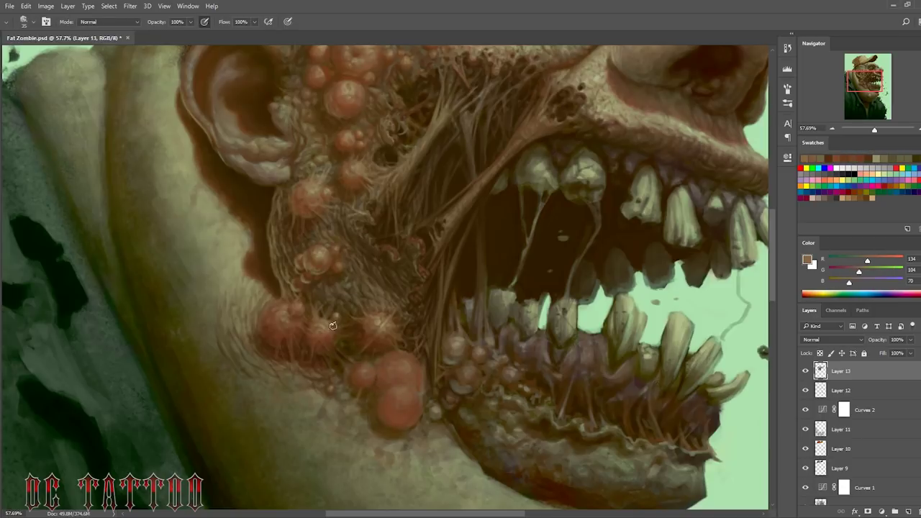
alt+click(283, 344)
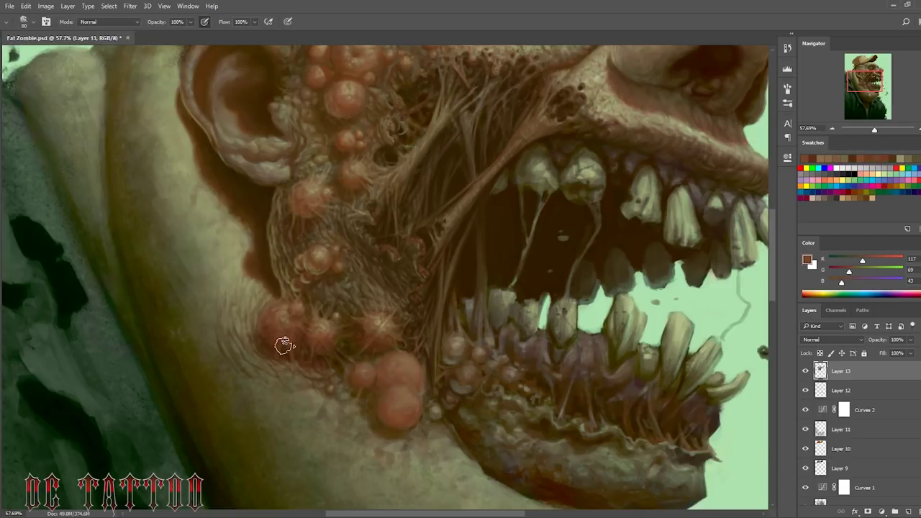
alt+click(270, 265)
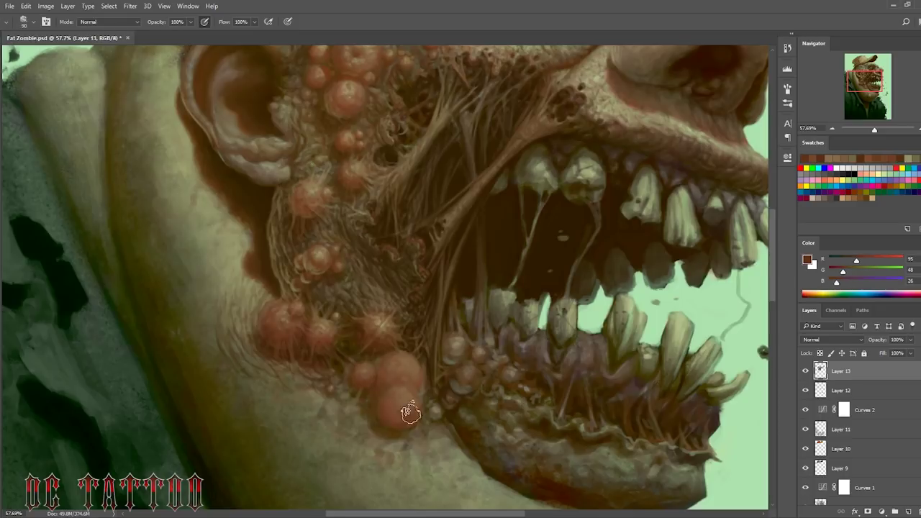
Step: Paint browns, olive skin and pale highlights around the lower pustule
alt+click(420, 296)
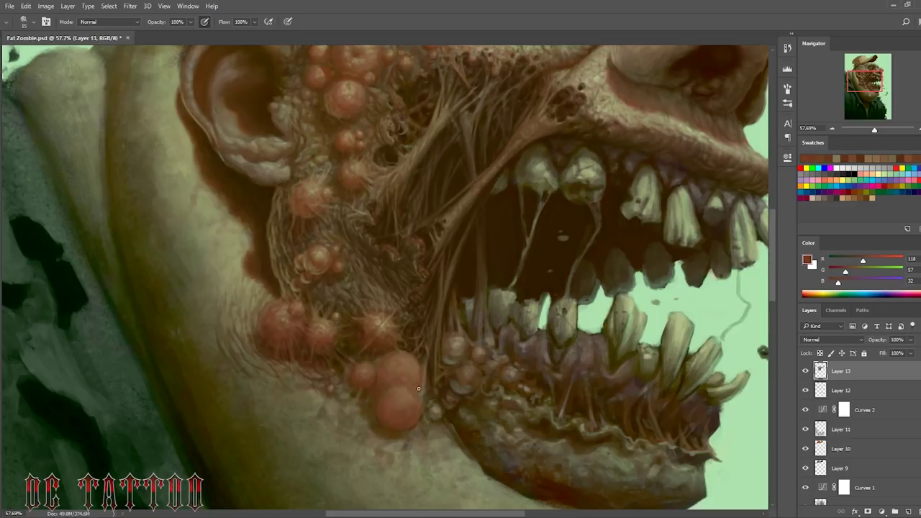
alt+click(423, 378)
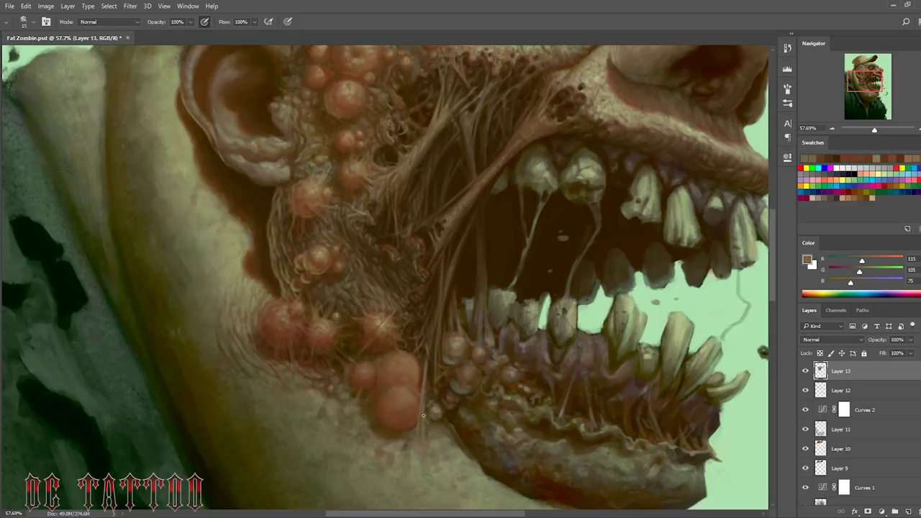
alt+click(457, 406)
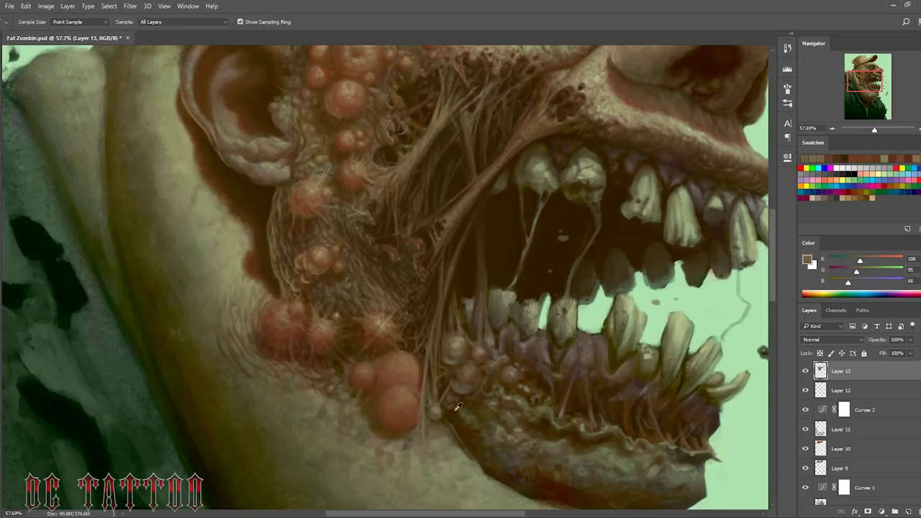
alt+click(425, 430)
alt+click(319, 189)
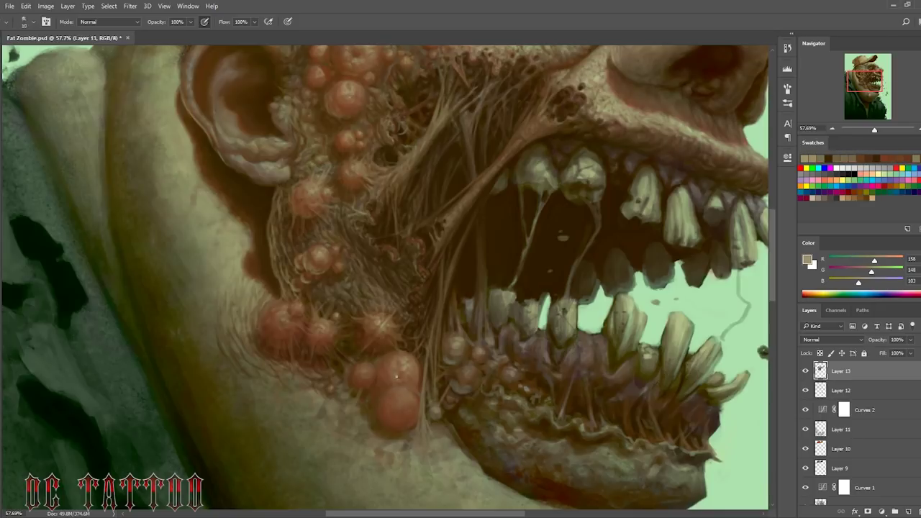
alt+click(424, 315)
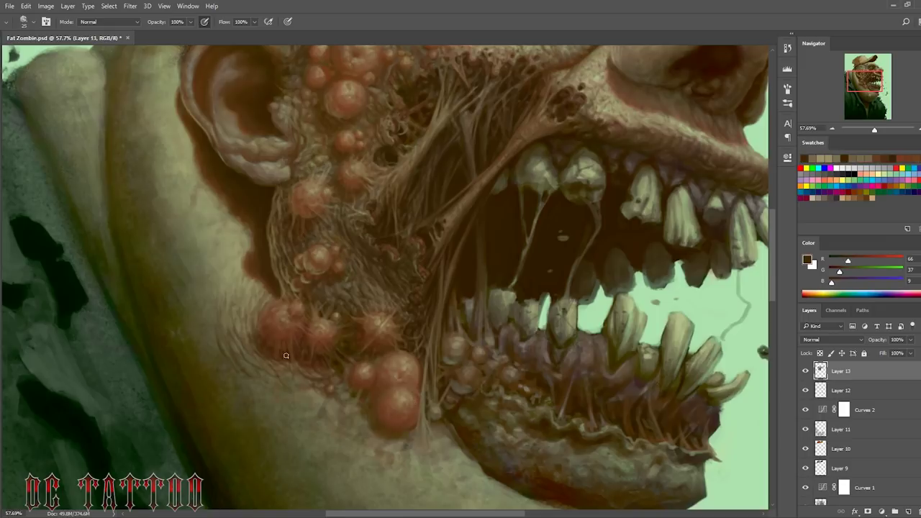
Step: Add fine near-black strands, reddish-brown shading and greenish highlights, adjusting brush size
key(bracketleft)
alt+click(286, 303)
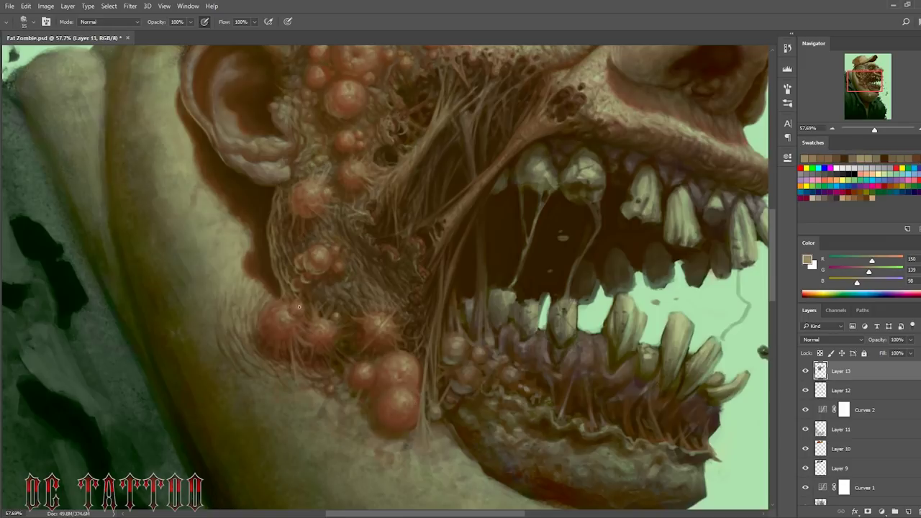
alt+click(300, 309)
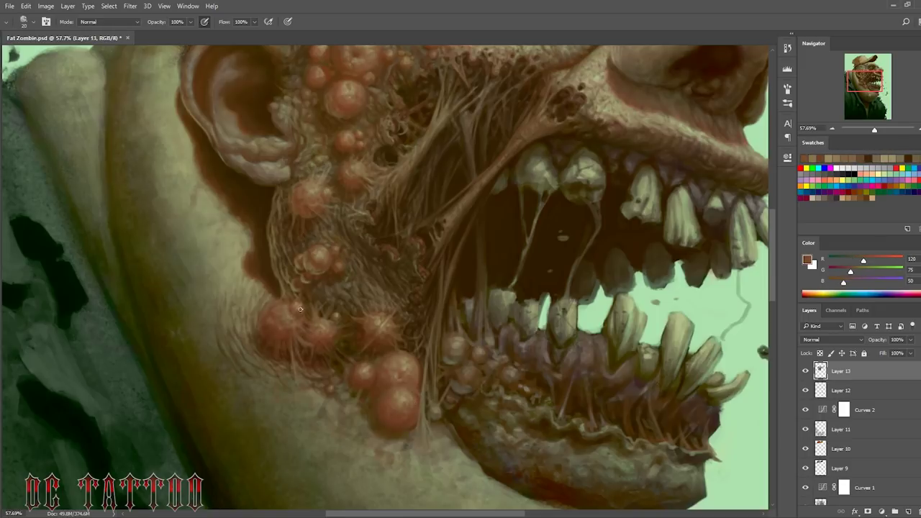
alt+click(313, 352)
key(bracketright)
alt+click(305, 348)
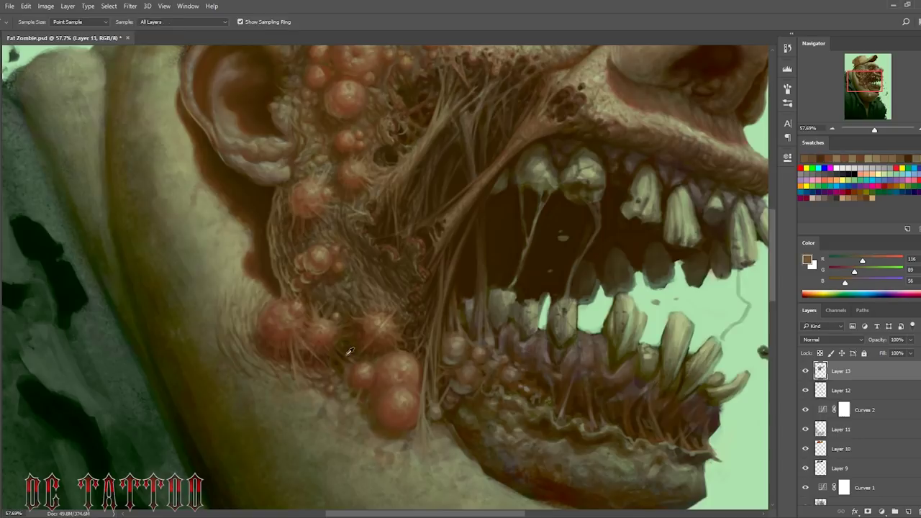
key(bracketleft)
alt+click(333, 387)
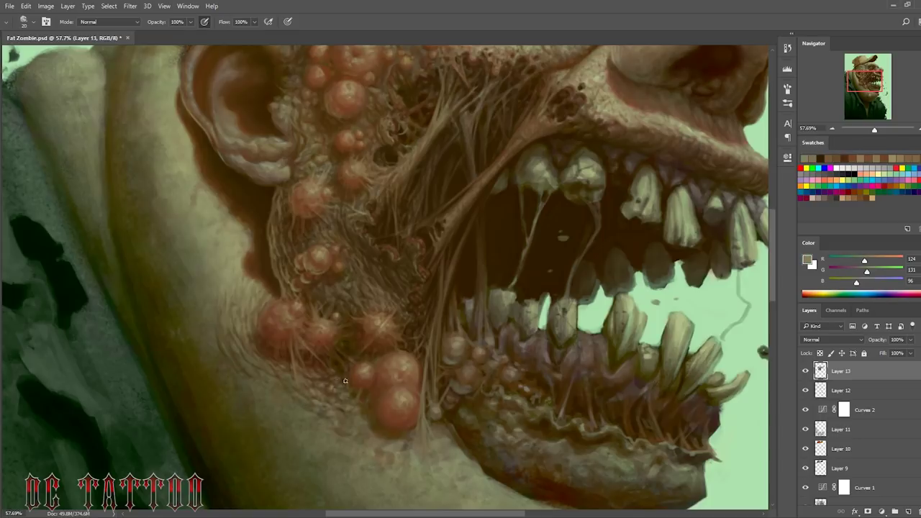
Step: Sample dark and reddish browns from the pustules and shrink the brush for fine strand work
alt+click(268, 355)
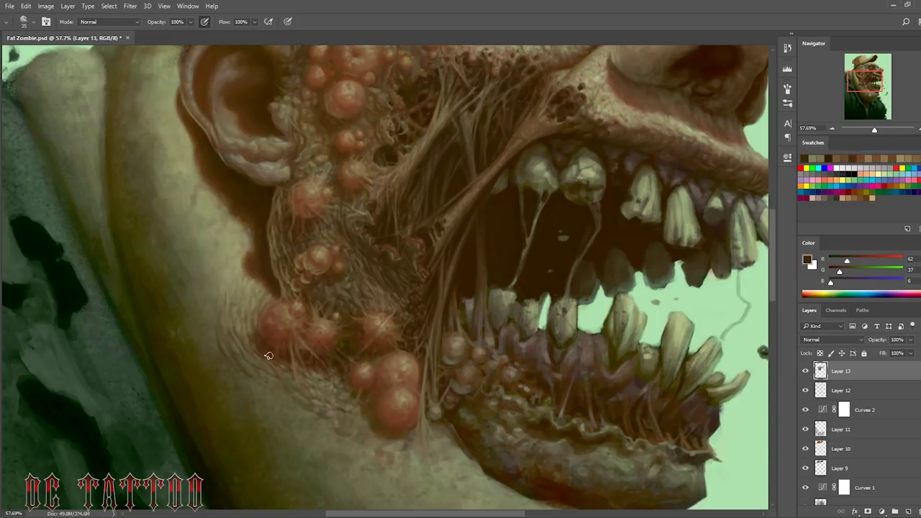
alt+click(369, 389)
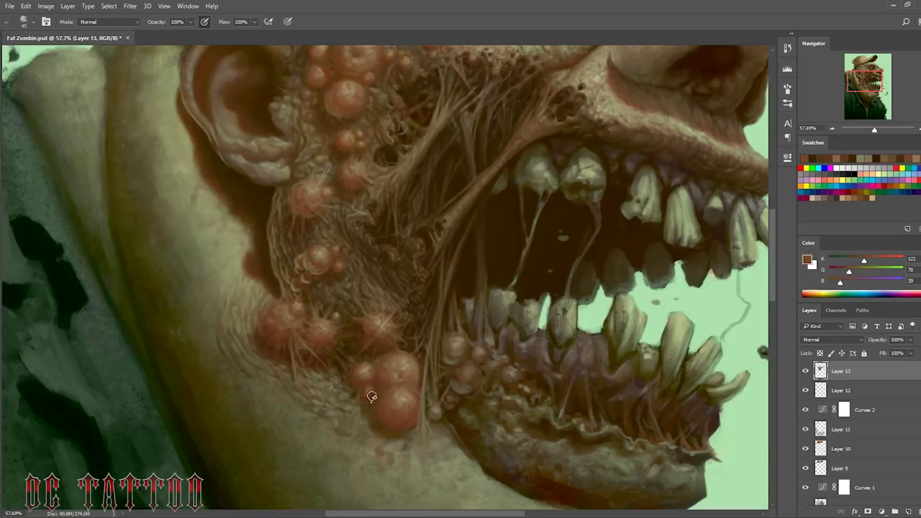
alt+click(358, 397)
key(bracketleft)
key(bracketleft)
key(bracketleft)
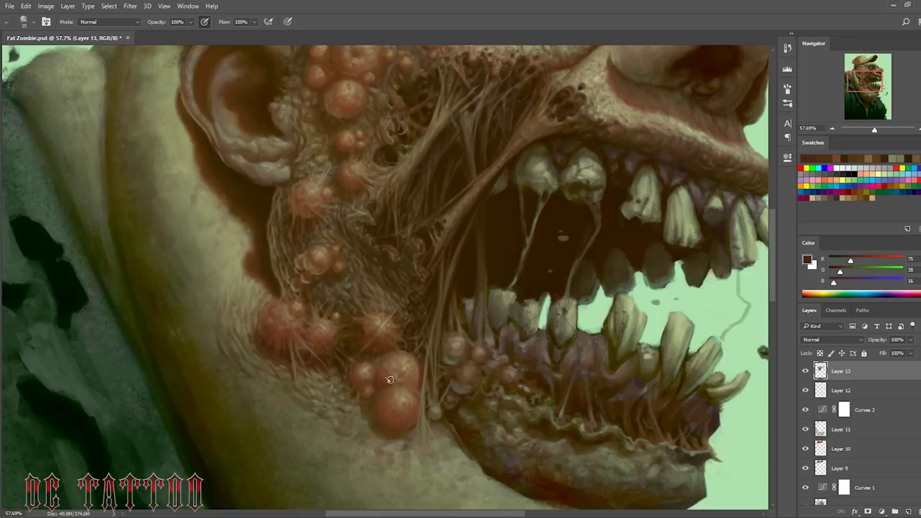
alt+click(342, 374)
key(bracketleft)
alt+click(358, 396)
key(bracketleft)
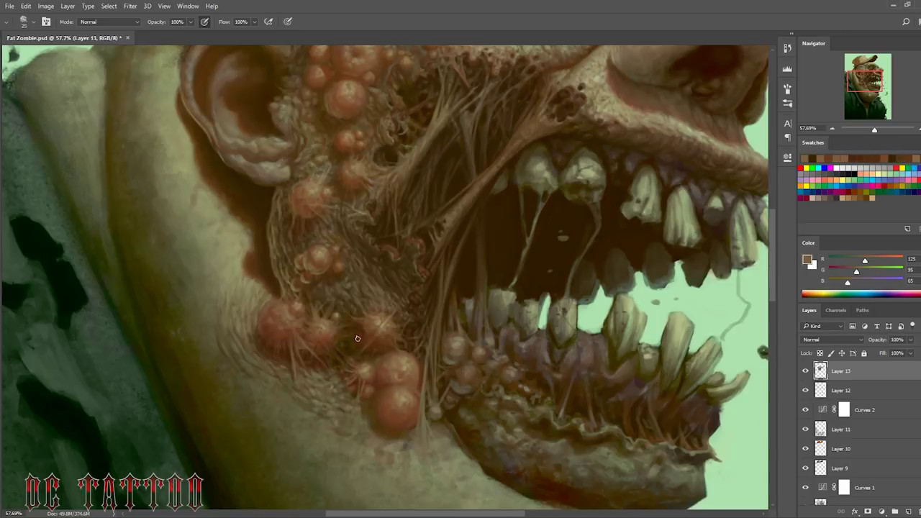
alt+click(357, 338)
key(bracketleft)
key(bracketleft)
key(bracketleft)
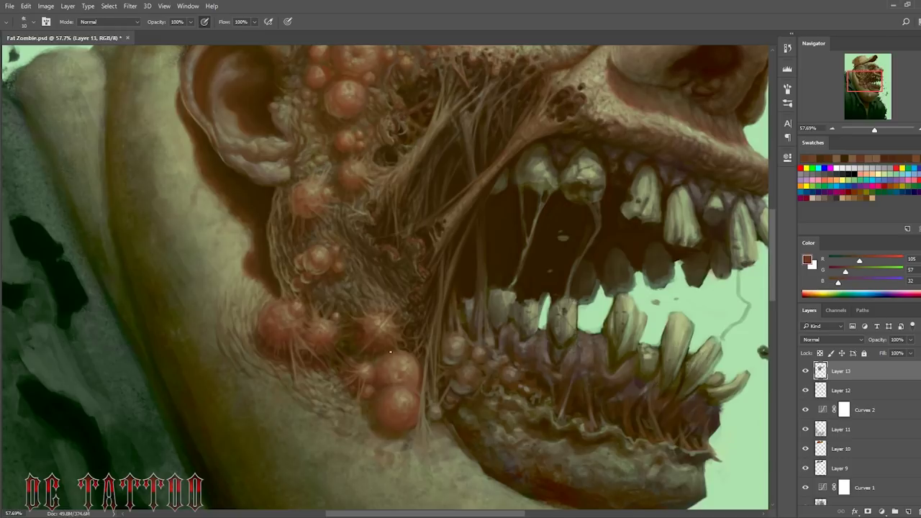
alt+click(391, 352)
key(bracketright)
alt+click(395, 347)
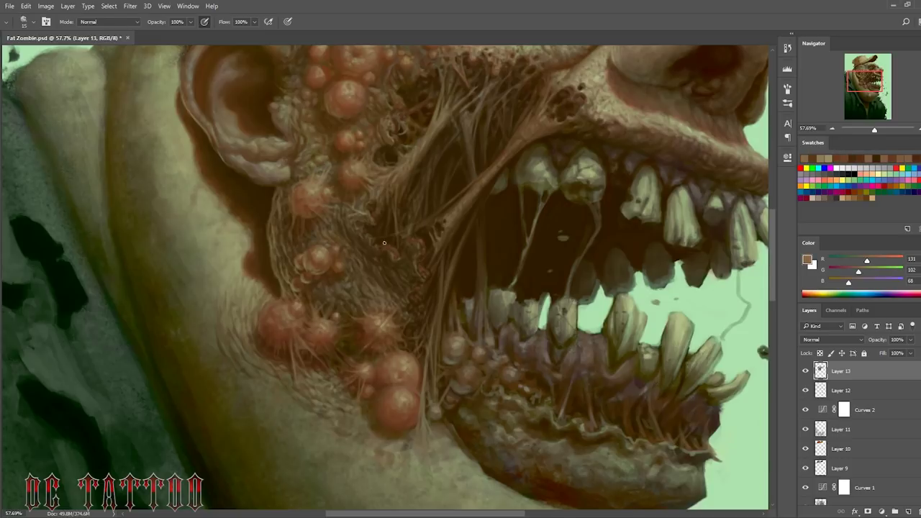
alt+click(352, 359)
key(bracketright)
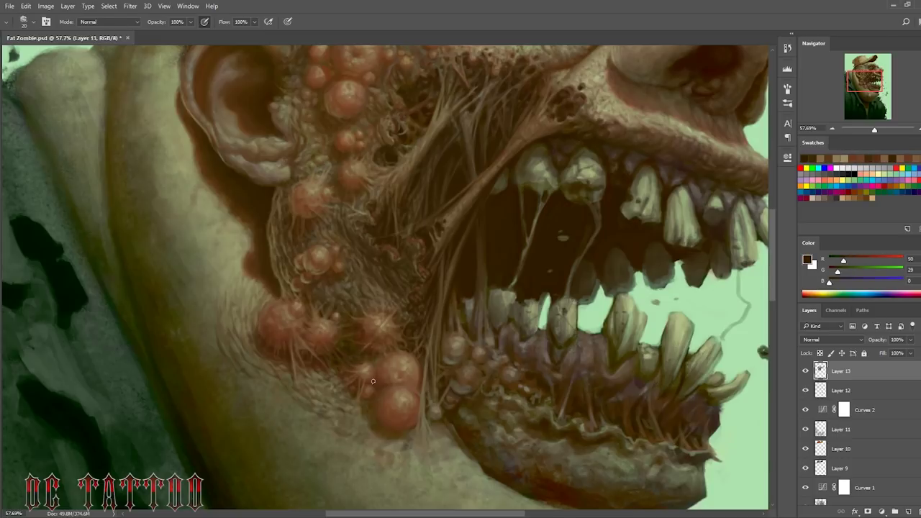
Step: Sample tan, brown and pale green tones from the skin and flesh for fibre shading
alt+click(415, 378)
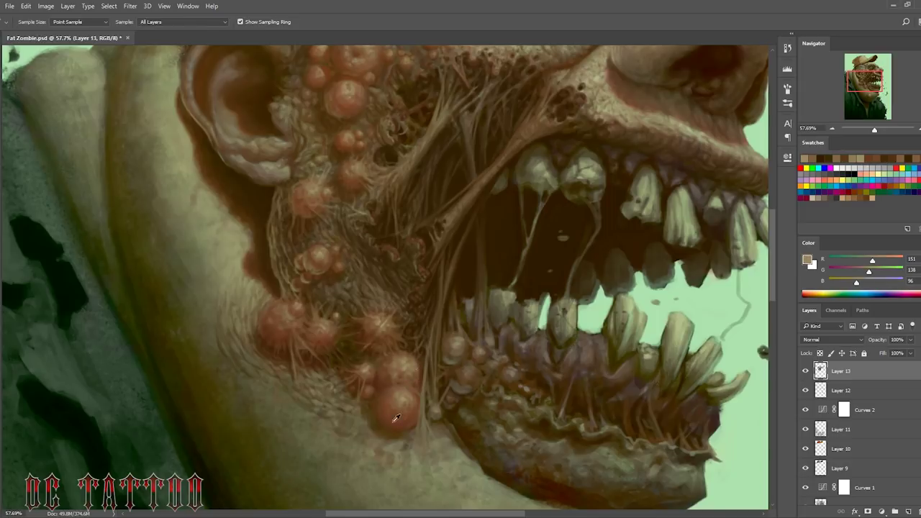
alt+click(421, 375)
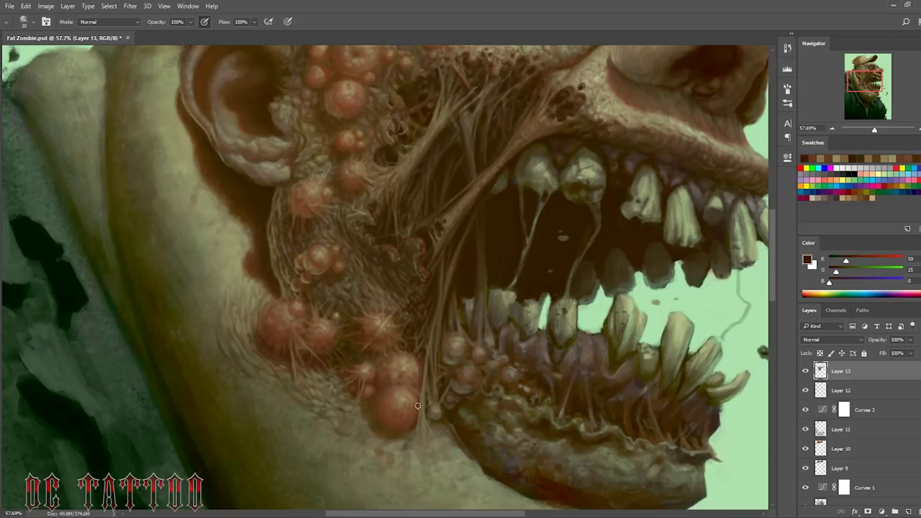
alt+click(417, 379)
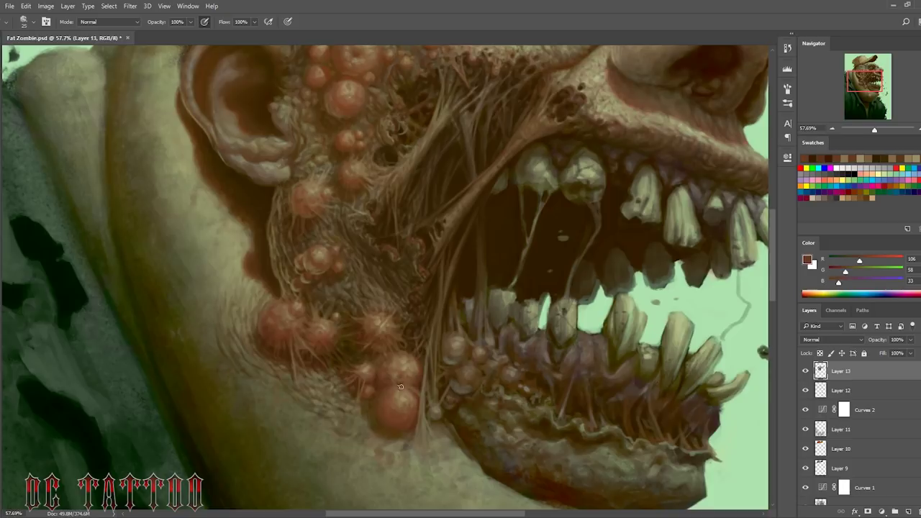
alt+click(389, 125)
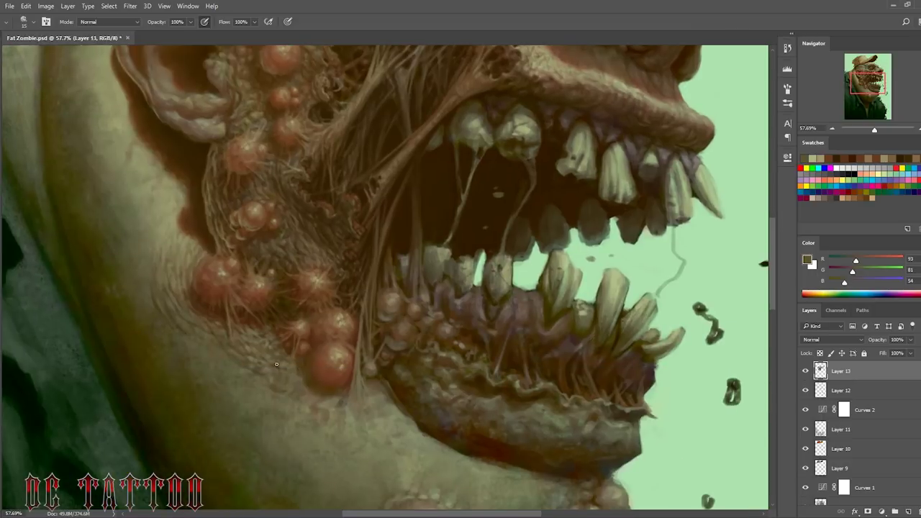
alt+click(341, 388)
alt+click(340, 388)
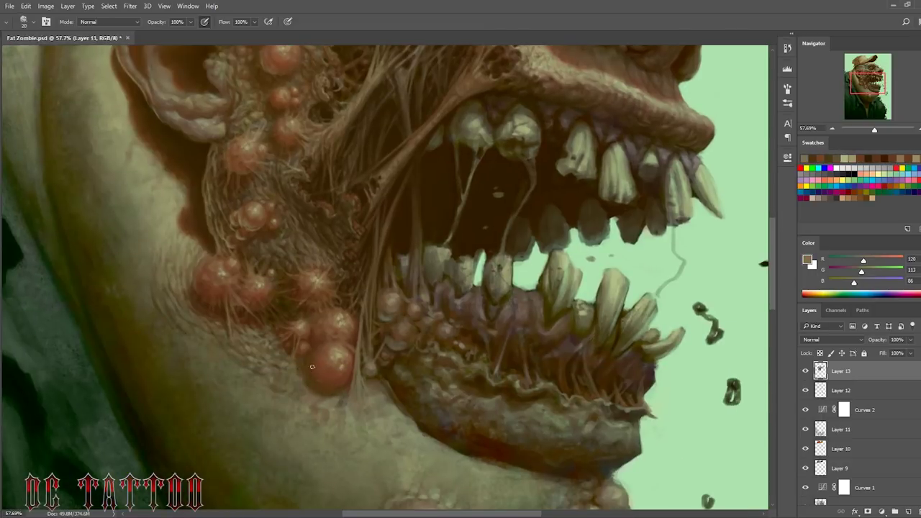
alt+click(345, 380)
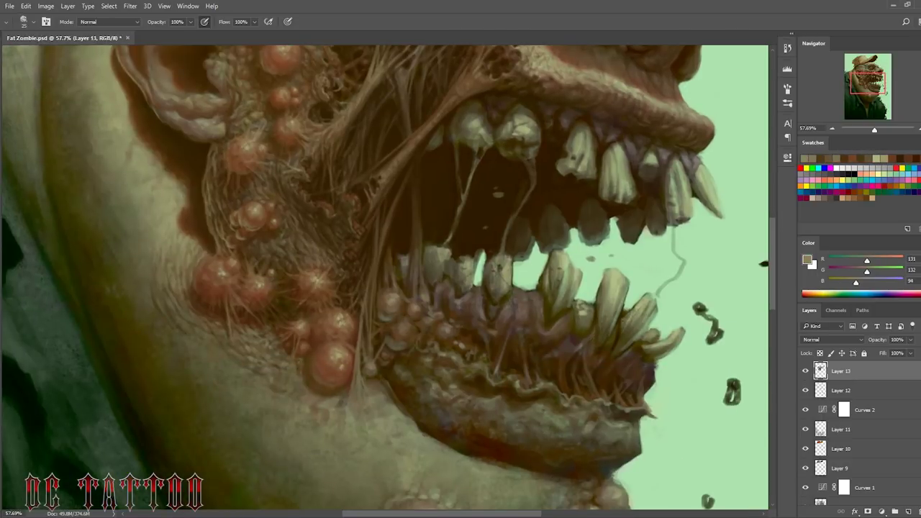
alt+click(316, 265)
key(bracketright)
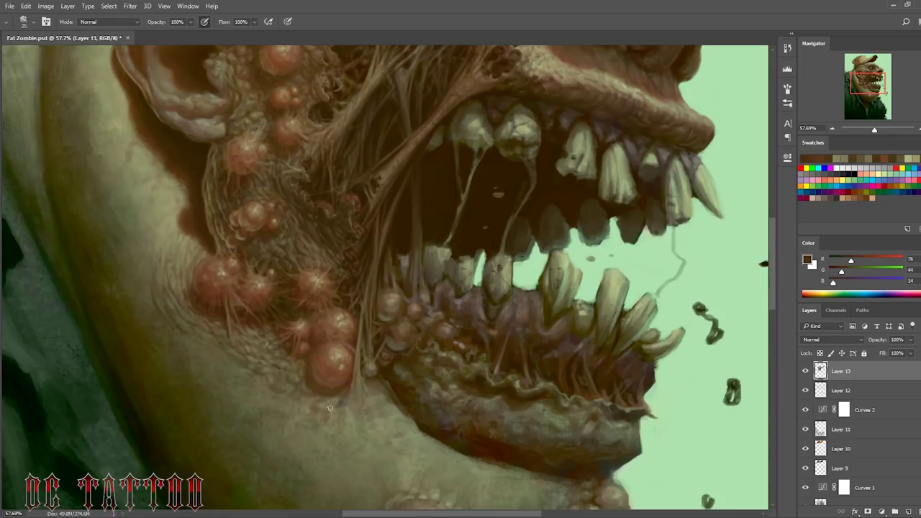
alt+click(356, 367)
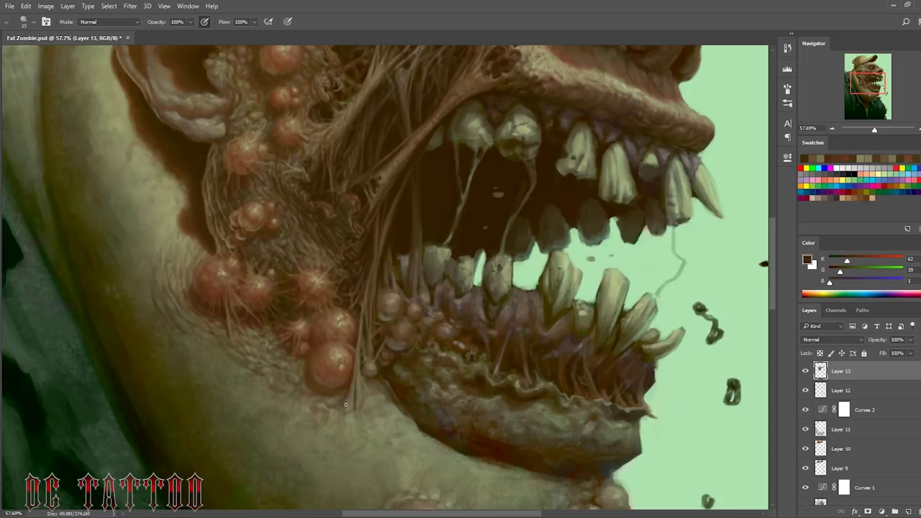
Step: Paint a thin dark root line below the pustules and a light strand down toward the jaw
drag(357, 408, 367, 385)
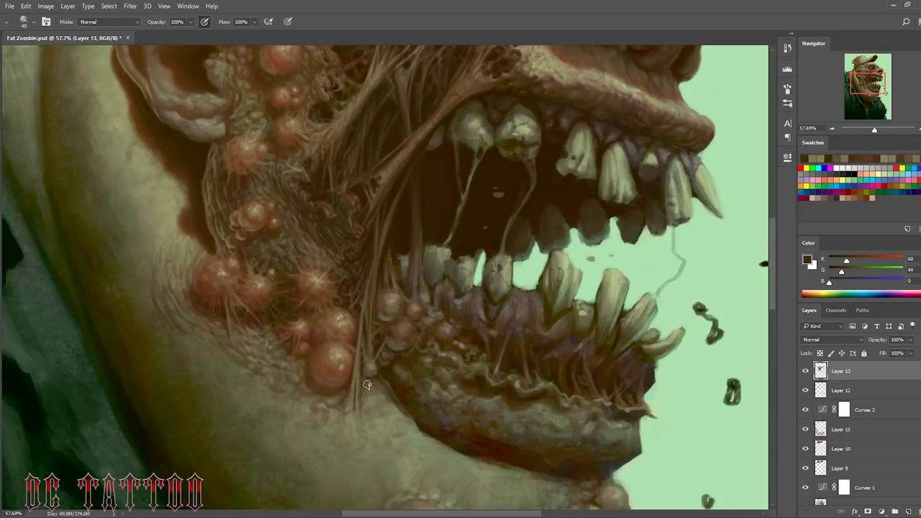
alt+click(375, 290)
drag(375, 295, 395, 301)
key(bracketleft)
key(bracketleft)
key(bracketleft)
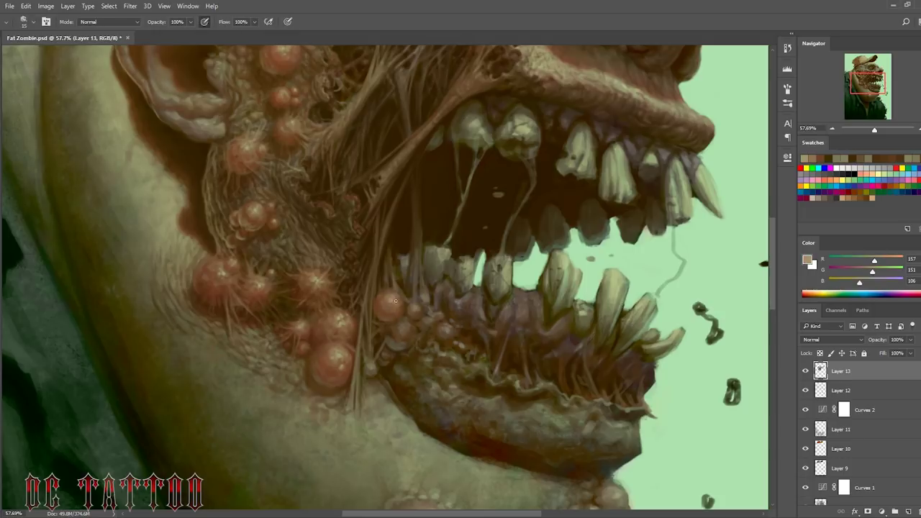
alt+click(372, 294)
alt+click(370, 330)
key(bracketright)
key(bracketright)
key(bracketright)
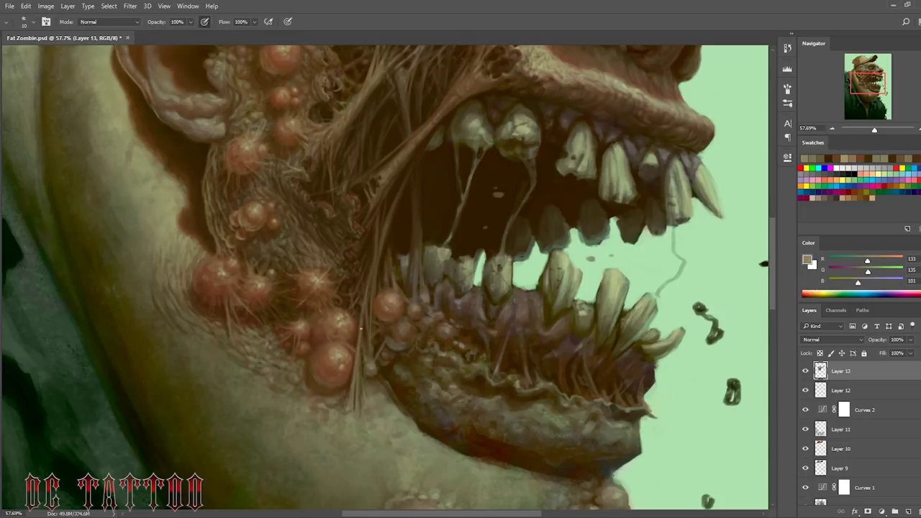
drag(366, 338, 355, 426)
Step: Paint thin pale strands hanging below the pustules, then pick dark brown for their roots
alt+click(354, 338)
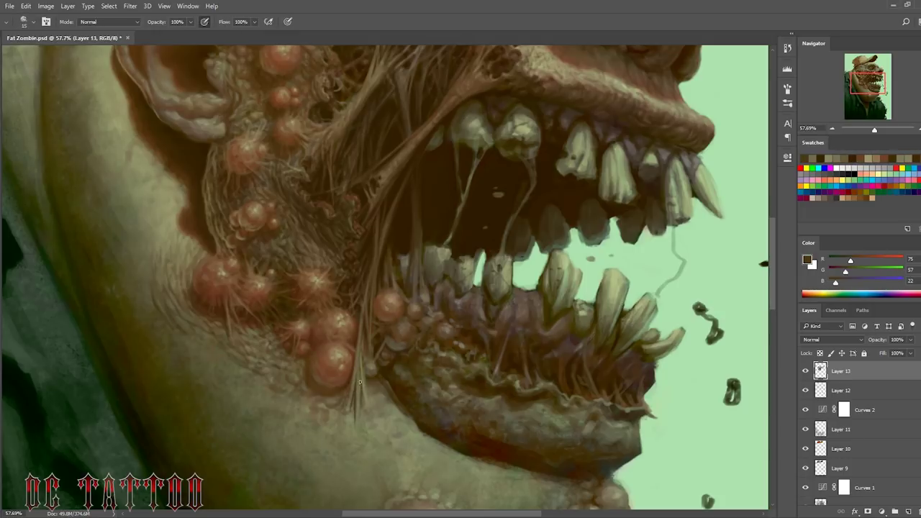
alt+click(359, 392)
drag(361, 305, 367, 359)
key(bracketleft)
key(bracketleft)
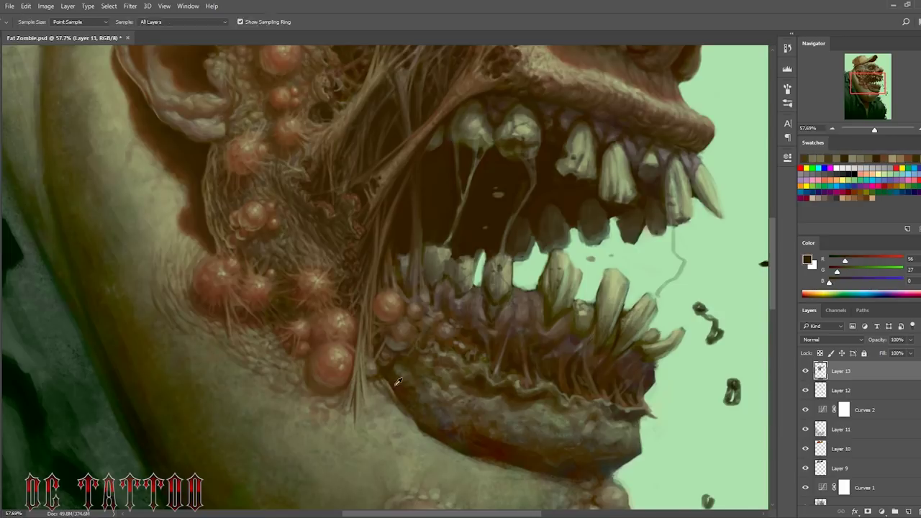
alt+click(394, 404)
alt+click(389, 403)
key(bracketright)
key(bracketright)
key(bracketright)
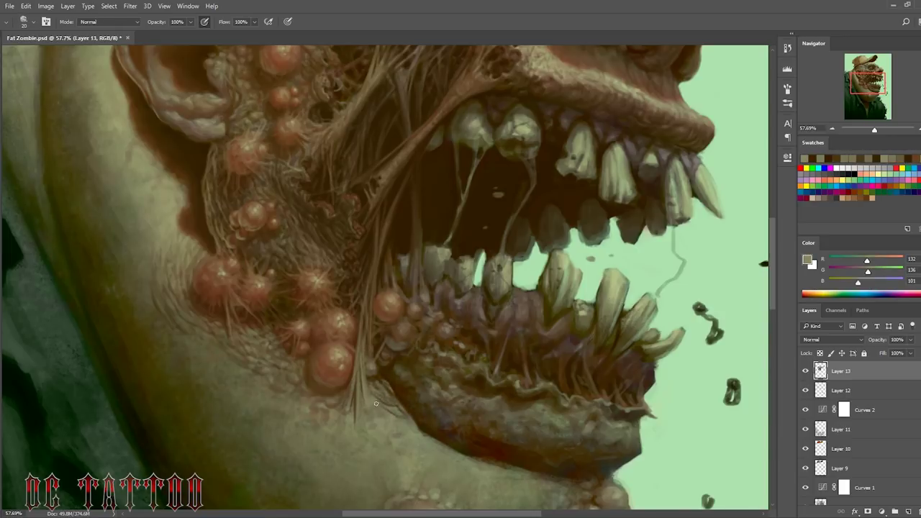
Step: Sample mid and dark browns and greyish beige tones from the flesh around the mouth
alt+click(364, 368)
alt+click(376, 363)
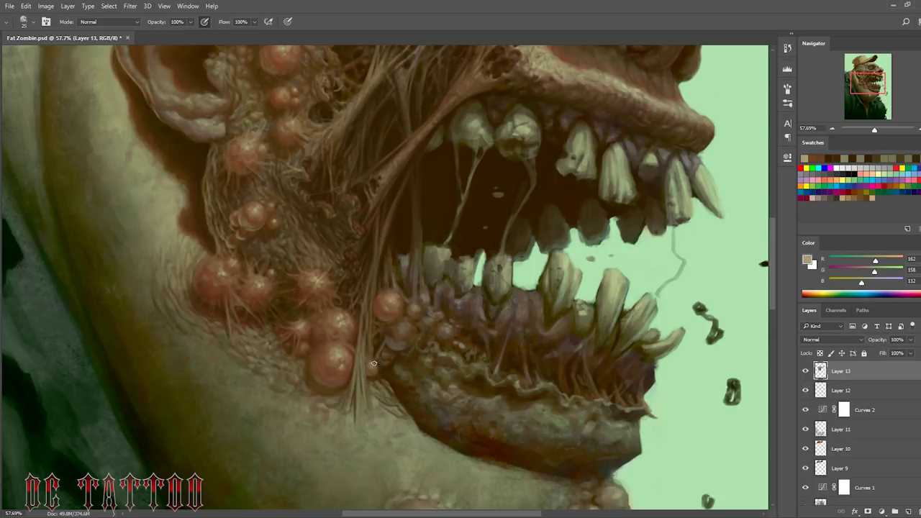
alt+click(377, 359)
alt+click(390, 358)
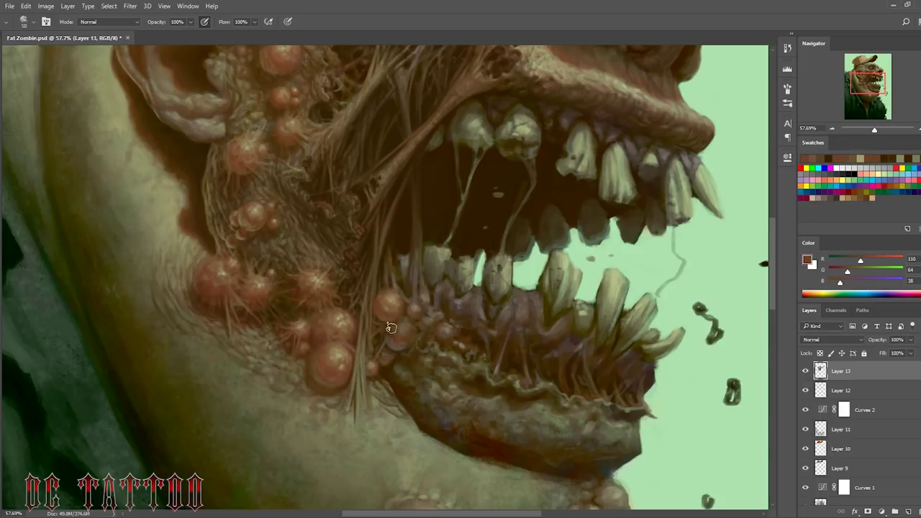
alt+click(374, 328)
alt+click(388, 348)
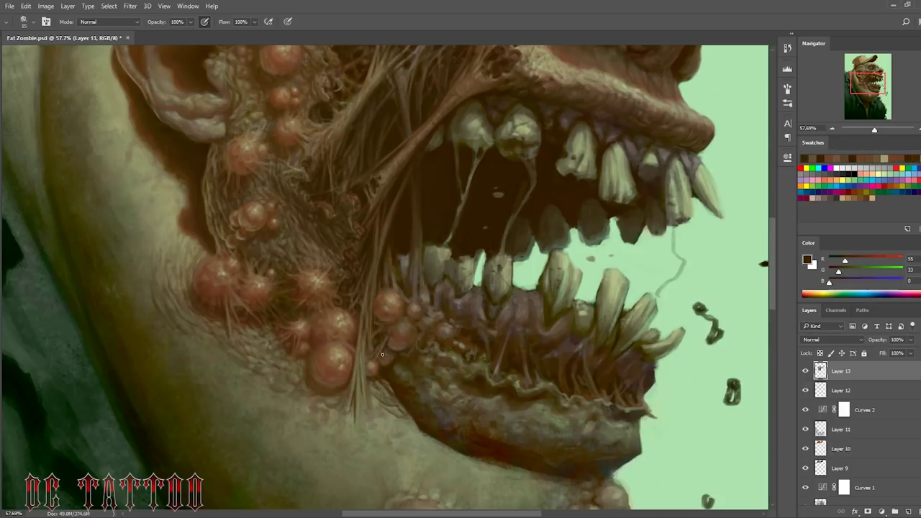
alt+click(355, 351)
alt+click(343, 341)
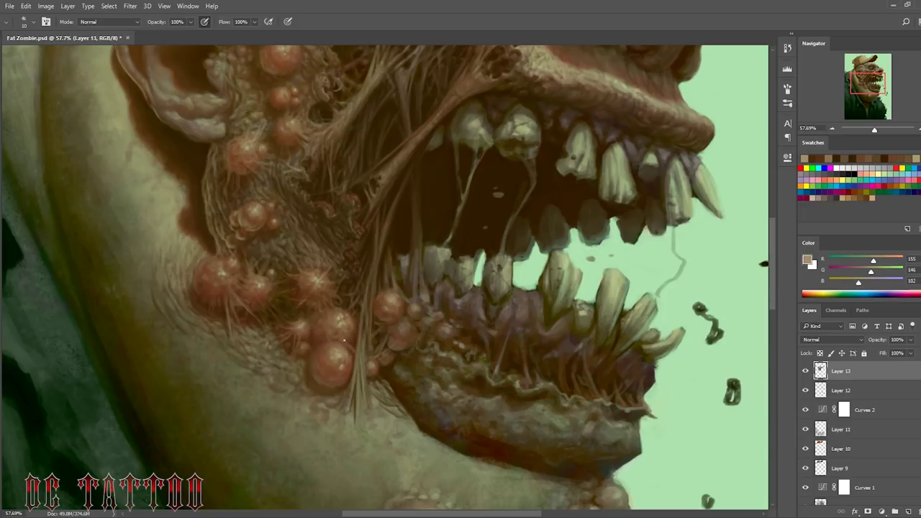
alt+click(325, 388)
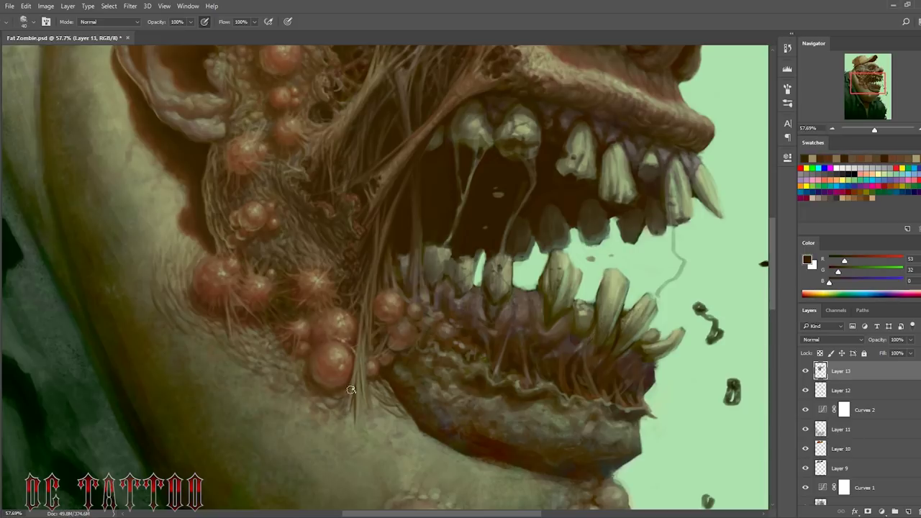
alt+click(382, 400)
alt+click(400, 407)
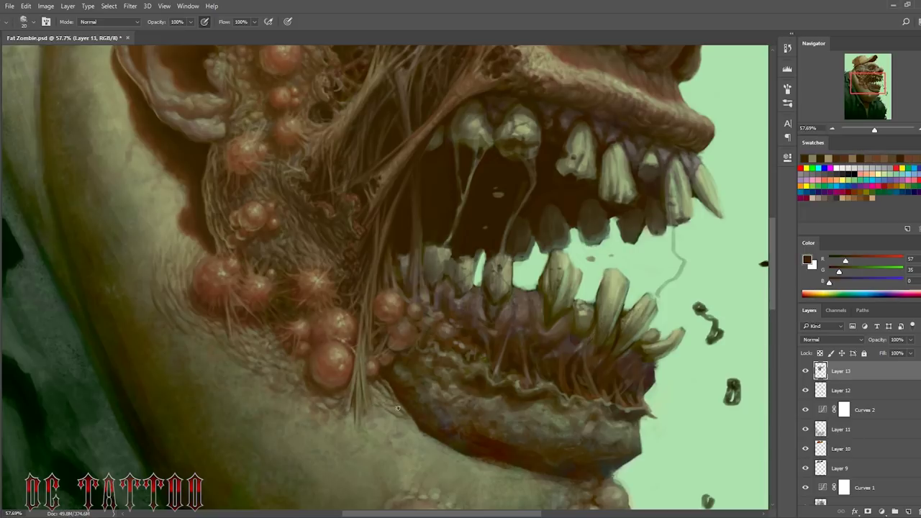
alt+click(393, 411)
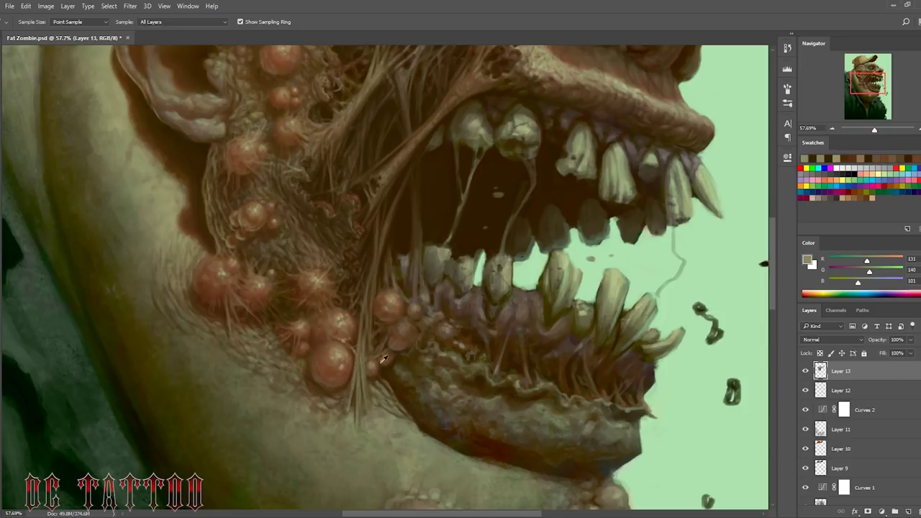
alt+click(391, 410)
alt+click(385, 388)
alt+click(376, 404)
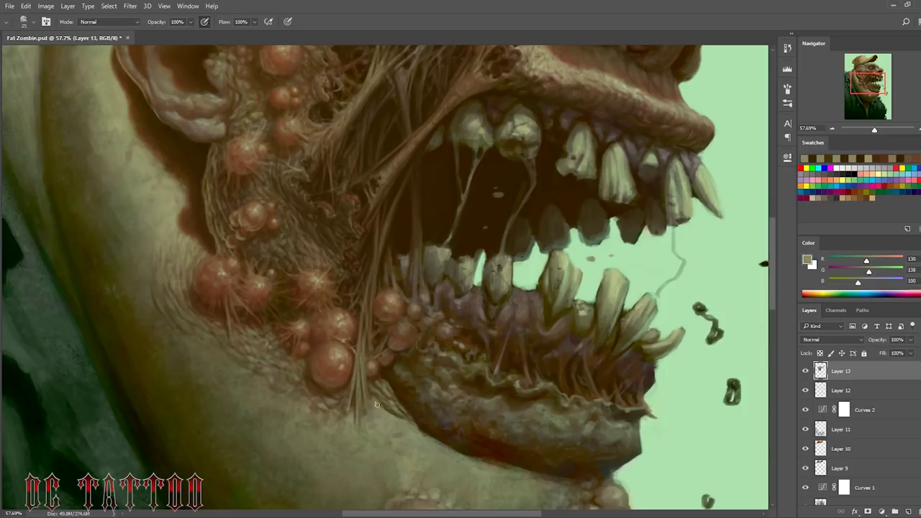
Step: Paint thin light beige and olive strands across the jaw skin
drag(368, 407, 396, 484)
alt+click(366, 394)
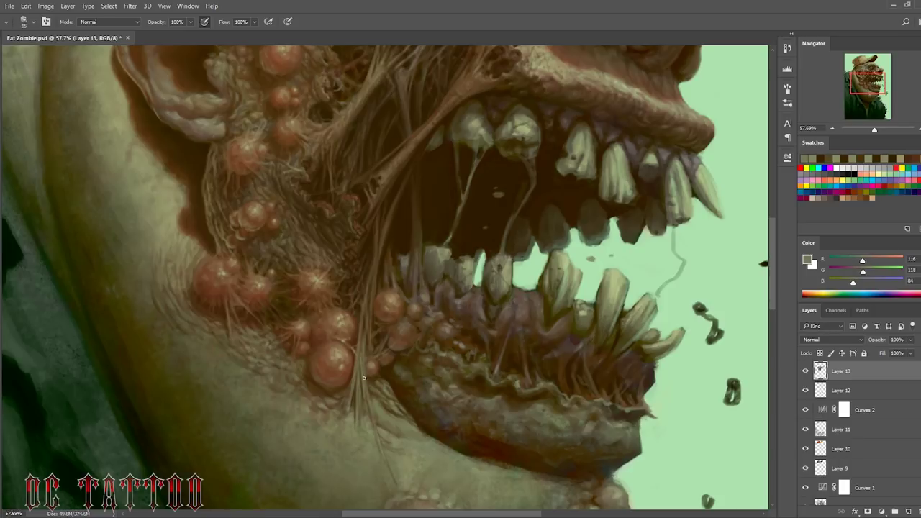
drag(365, 371, 381, 455)
alt+click(371, 414)
alt+click(377, 401)
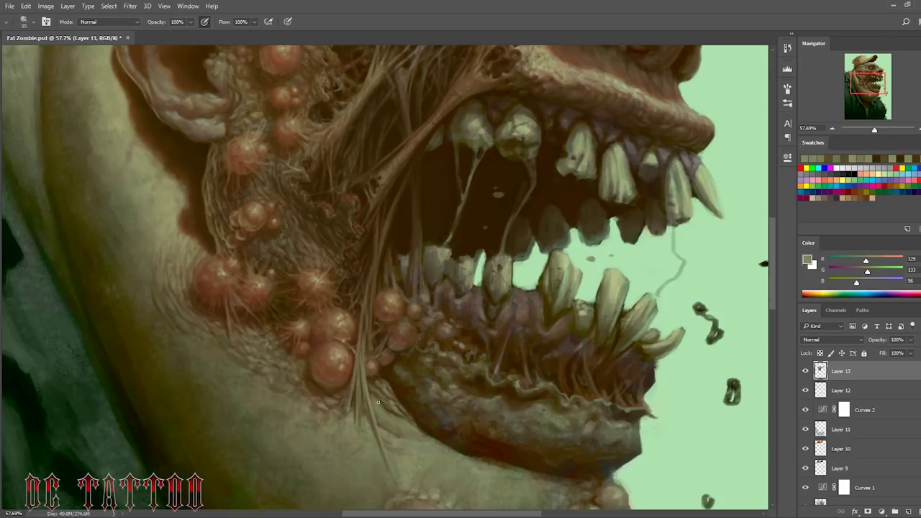
Step: Sample very dark and reddish browns from the pustules for further shading
alt+click(364, 384)
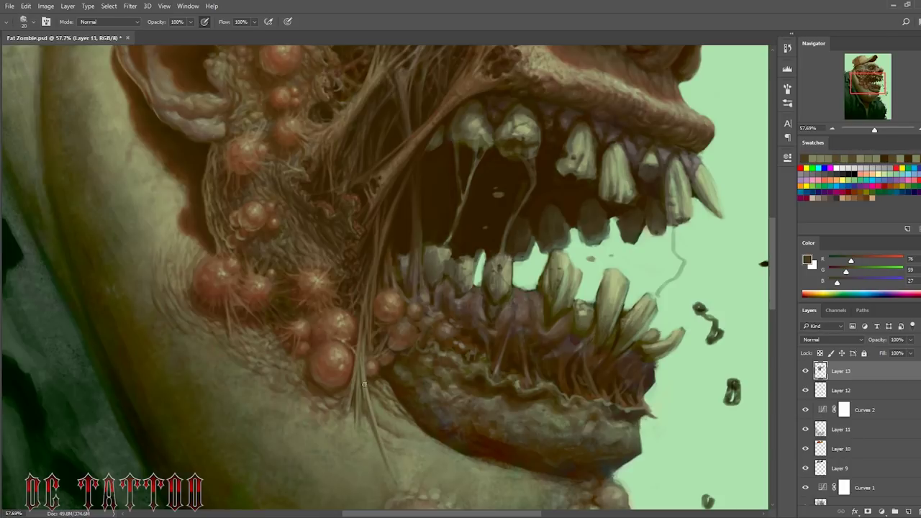
alt+click(419, 433)
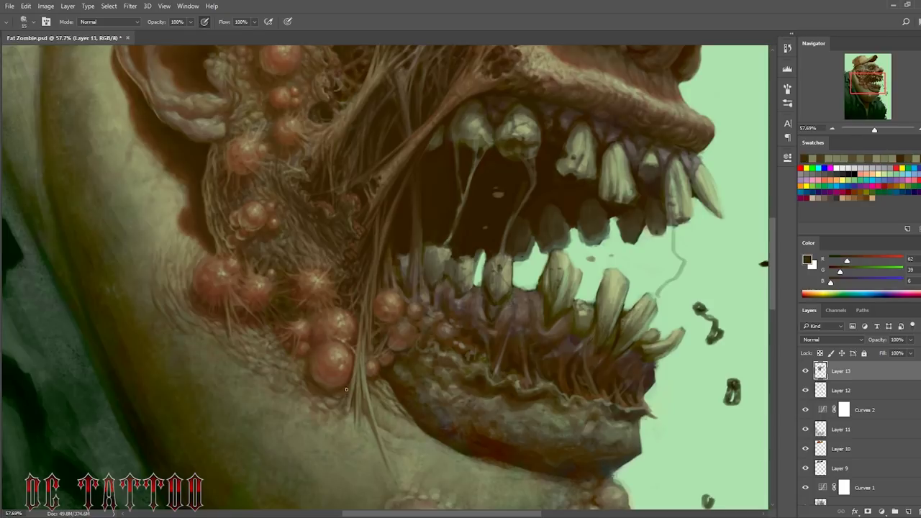
alt+click(423, 337)
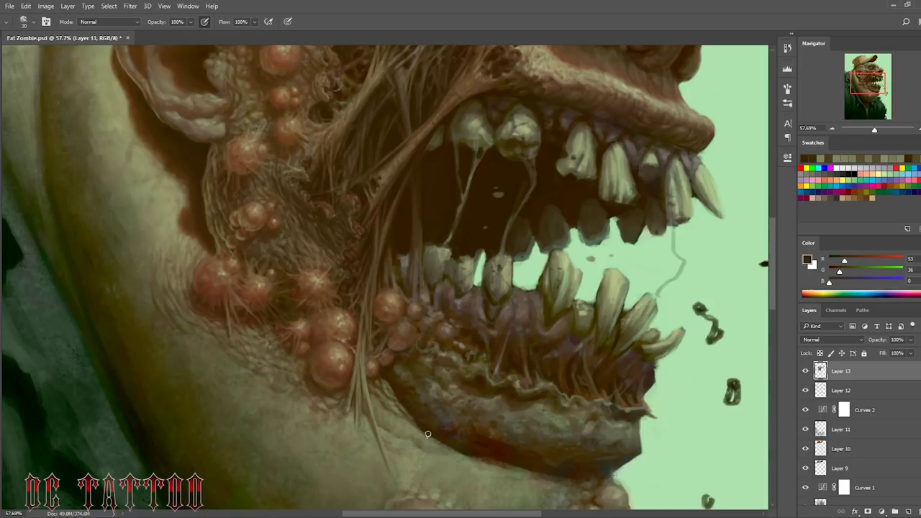
alt+click(379, 361)
alt+click(392, 346)
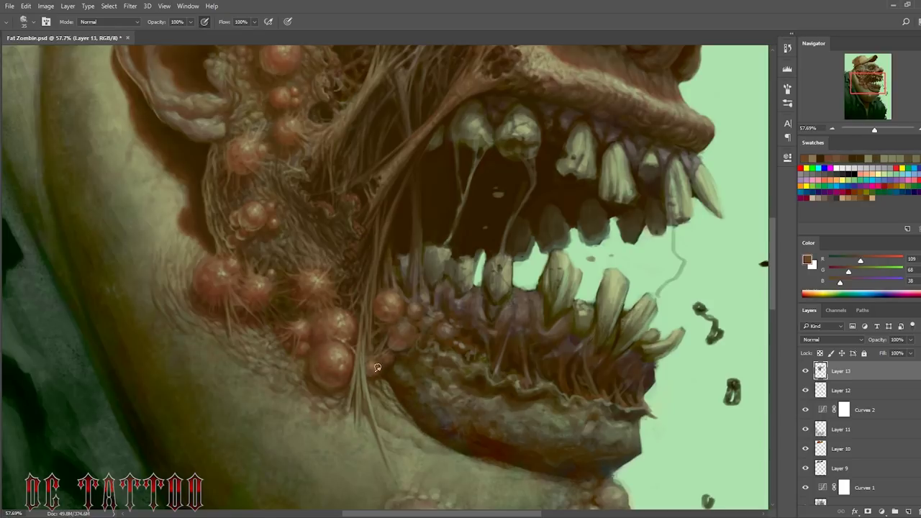
alt+click(394, 350)
Step: Sample a range of light to dark browns from the flesh for jaw shading
alt+click(389, 267)
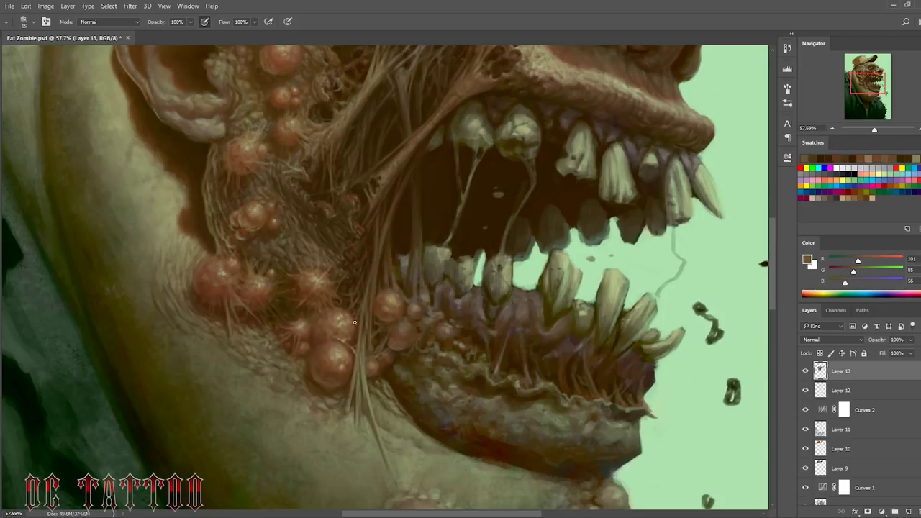
alt+click(349, 331)
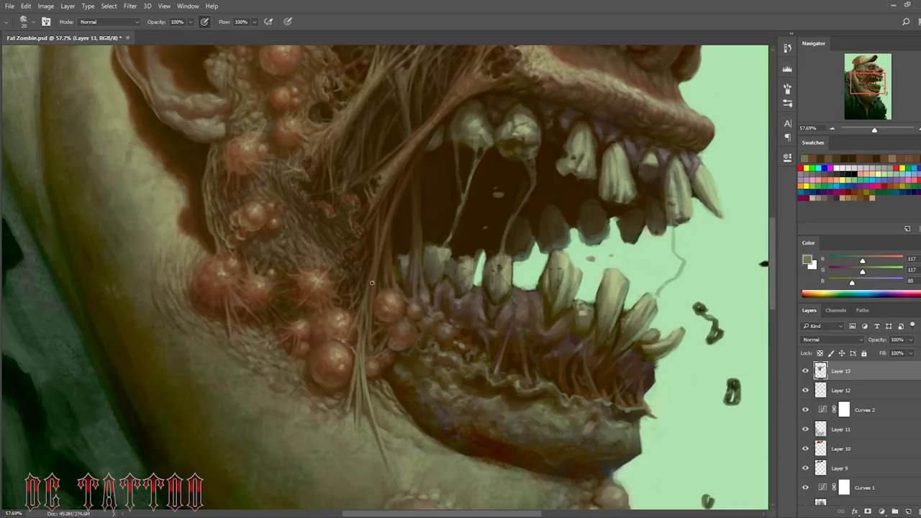
alt+click(375, 375)
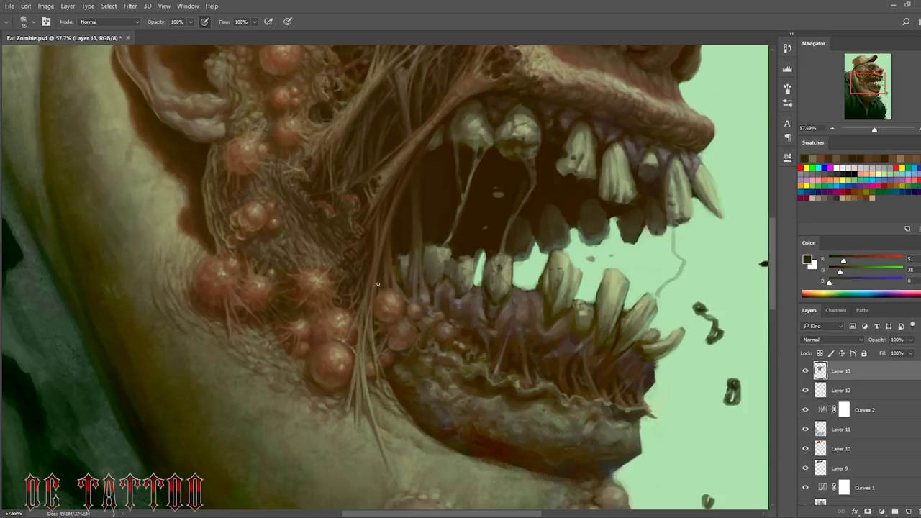
alt+click(355, 354)
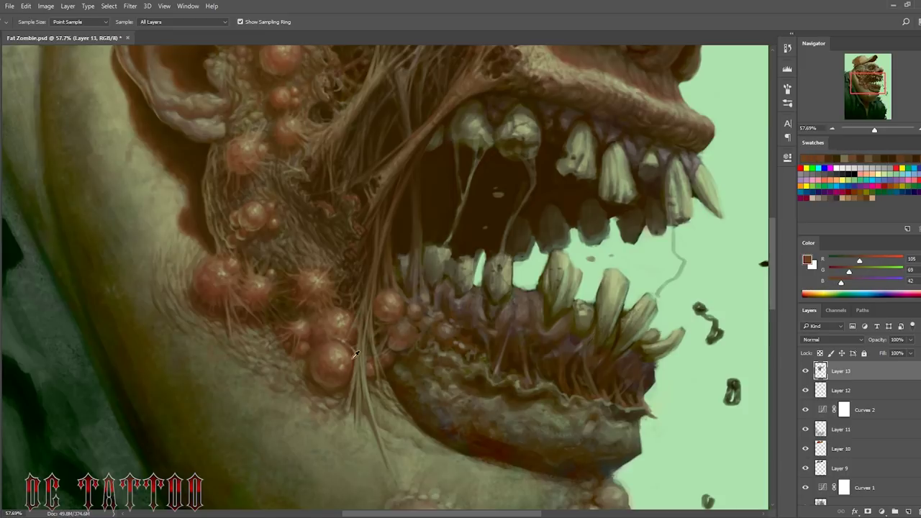
alt+click(401, 335)
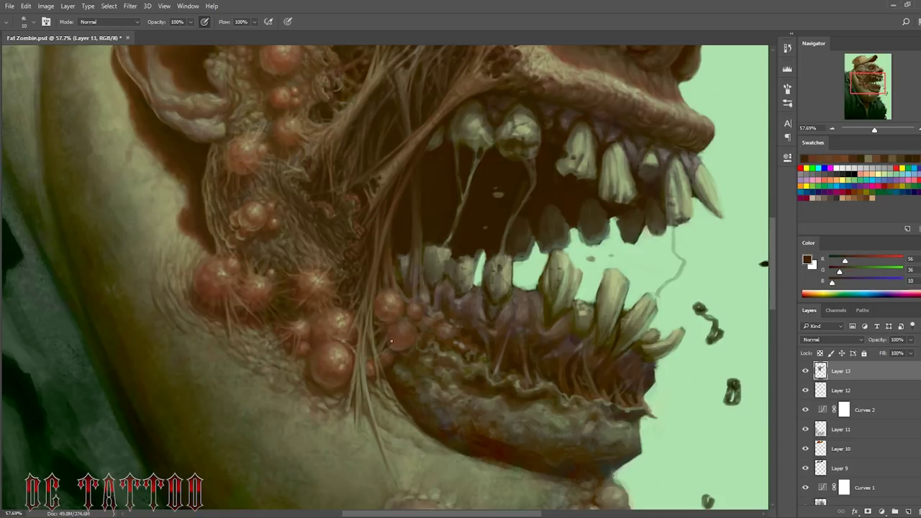
alt+click(394, 258)
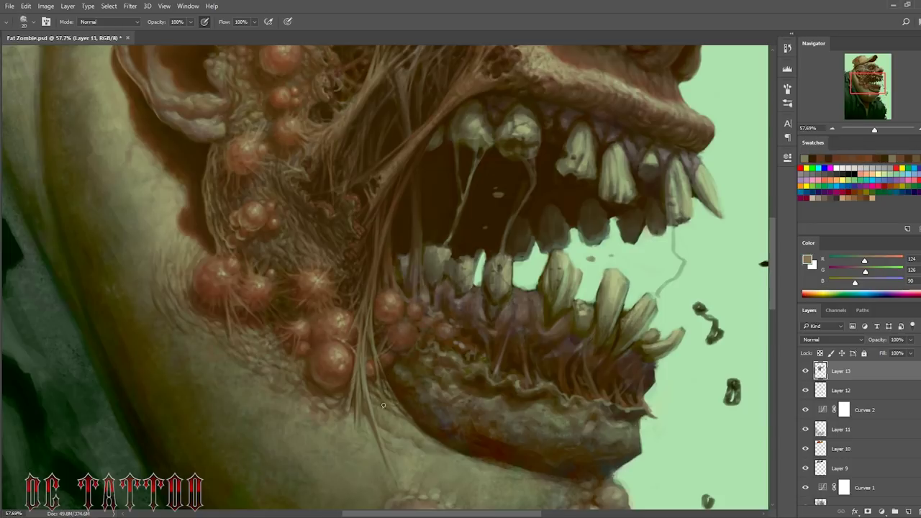
alt+click(390, 363)
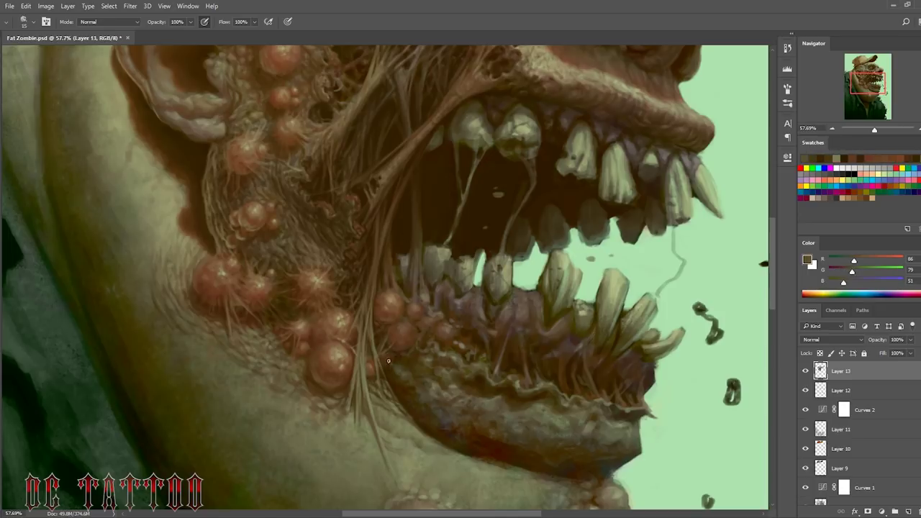
alt+click(382, 364)
Step: Dab pale skin texture onto the jaw and a dark fibre under the mouth
alt+click(393, 405)
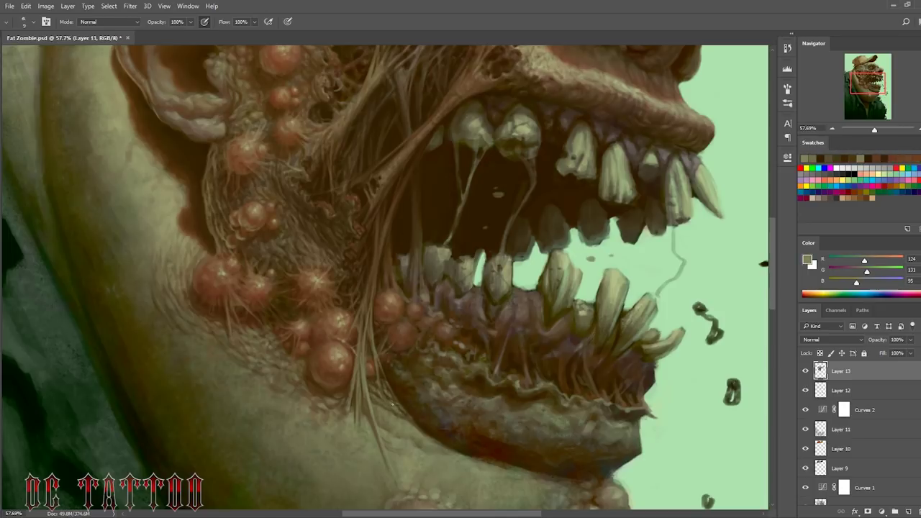
alt+click(394, 400)
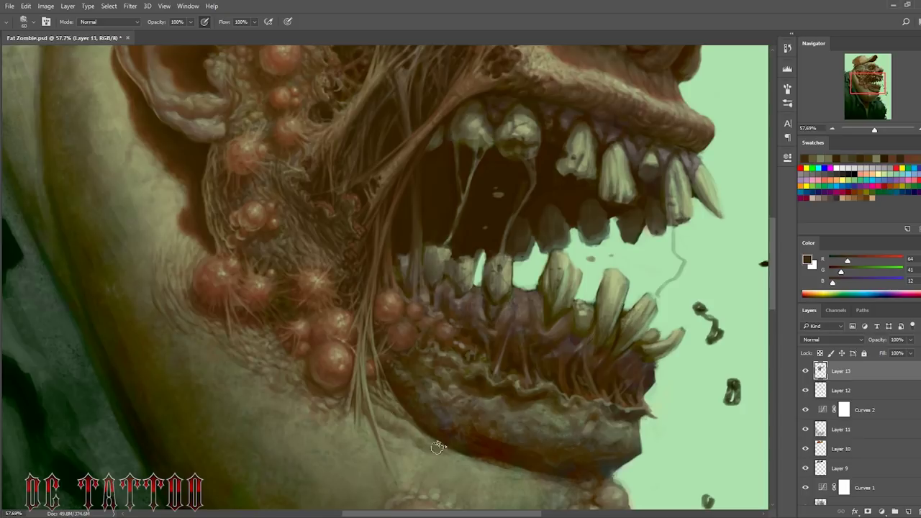
alt+click(417, 438)
alt+click(362, 290)
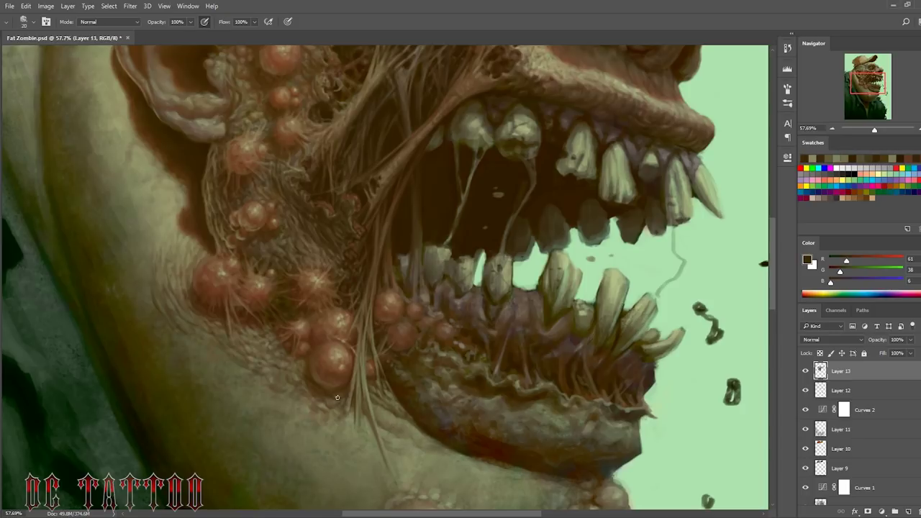
alt+click(406, 296)
alt+click(402, 362)
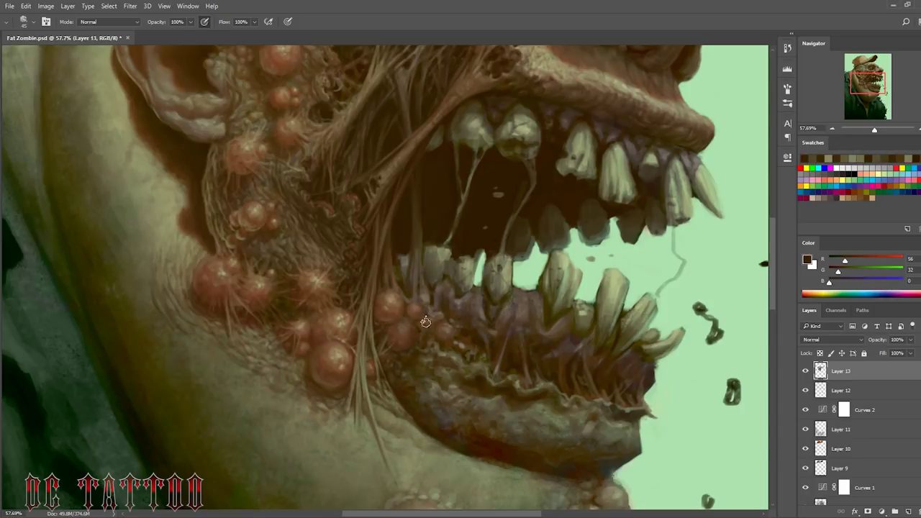
Step: Add dark detail beside the pustules and brown shadow texture on the cheek and lower jaw
alt+click(394, 387)
alt+click(403, 310)
alt+click(530, 333)
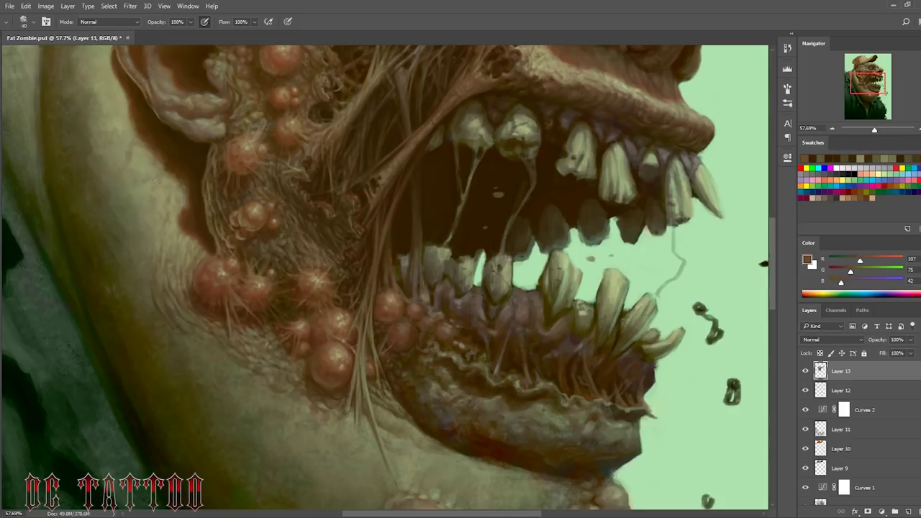
alt+click(193, 322)
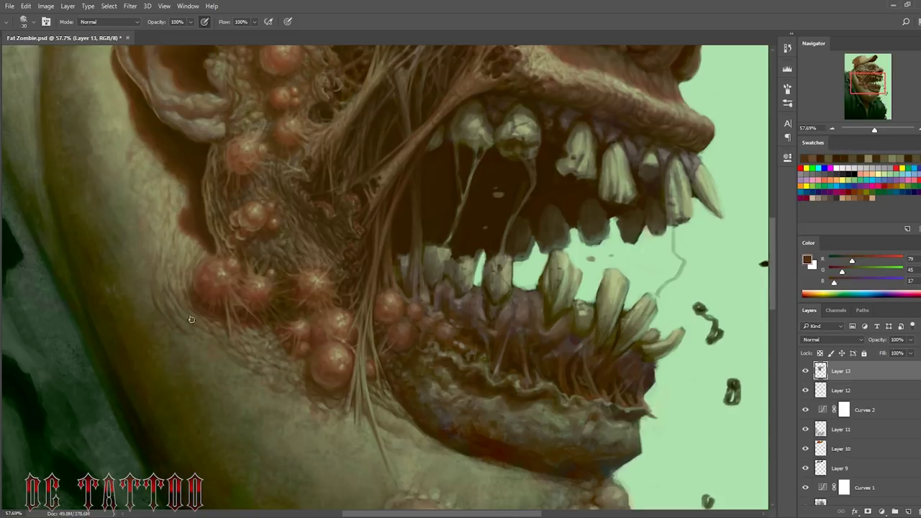
alt+click(182, 282)
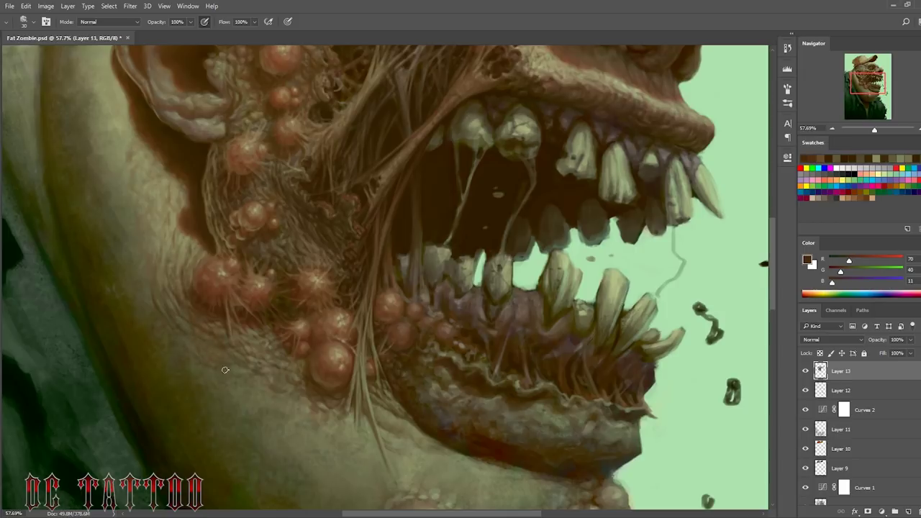
alt+click(280, 377)
alt+click(259, 318)
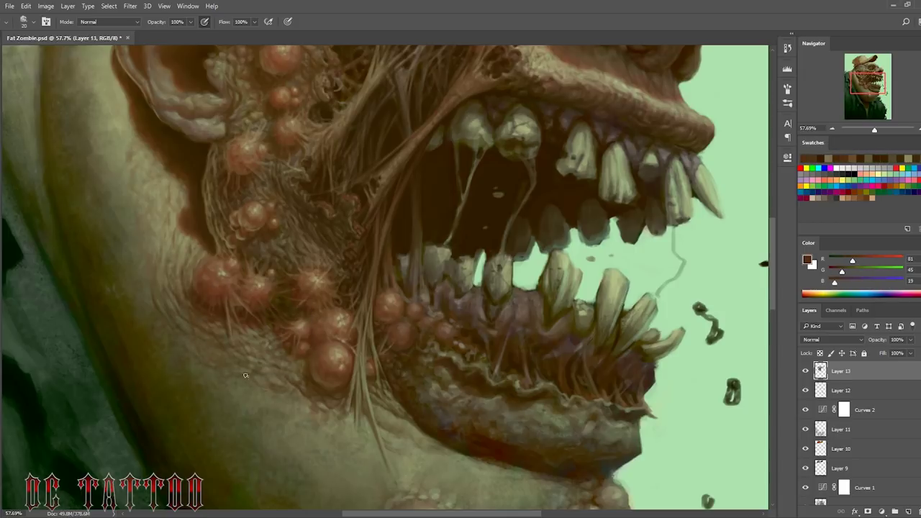
alt+click(360, 421)
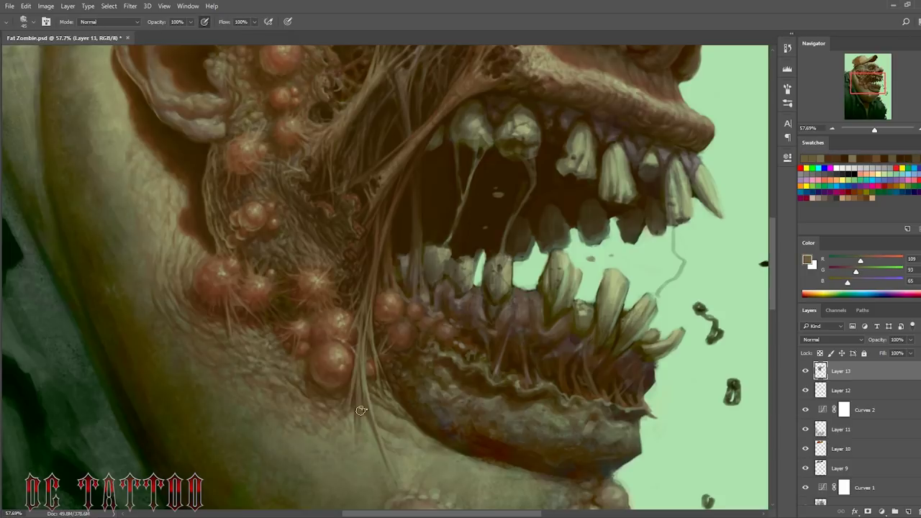
alt+click(357, 441)
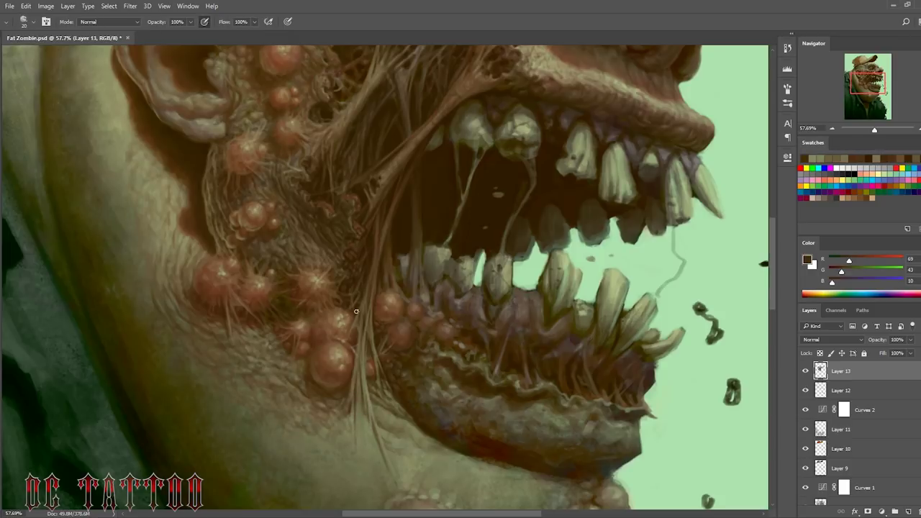
alt+click(377, 441)
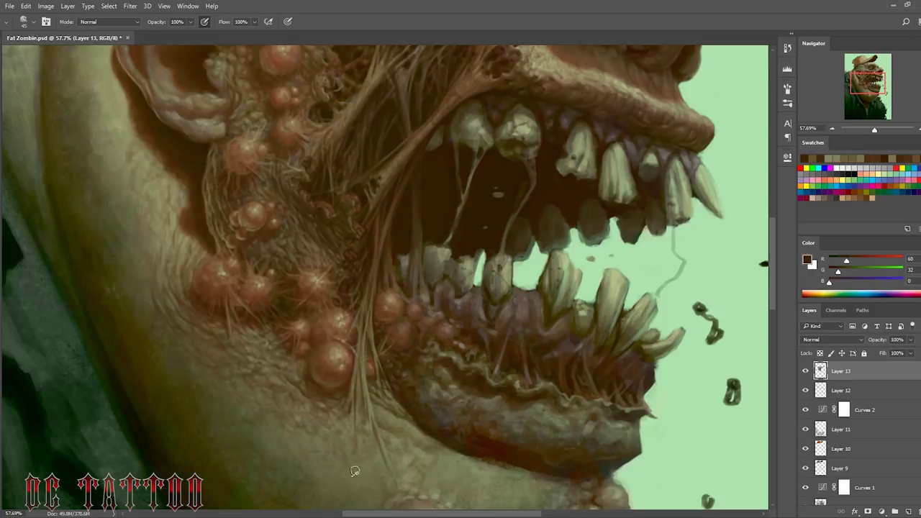
Step: Dab light texture and greenish highlight specks onto the chin and jaw with a small brush
scroll(451, 343, down, 3)
alt+click(303, 275)
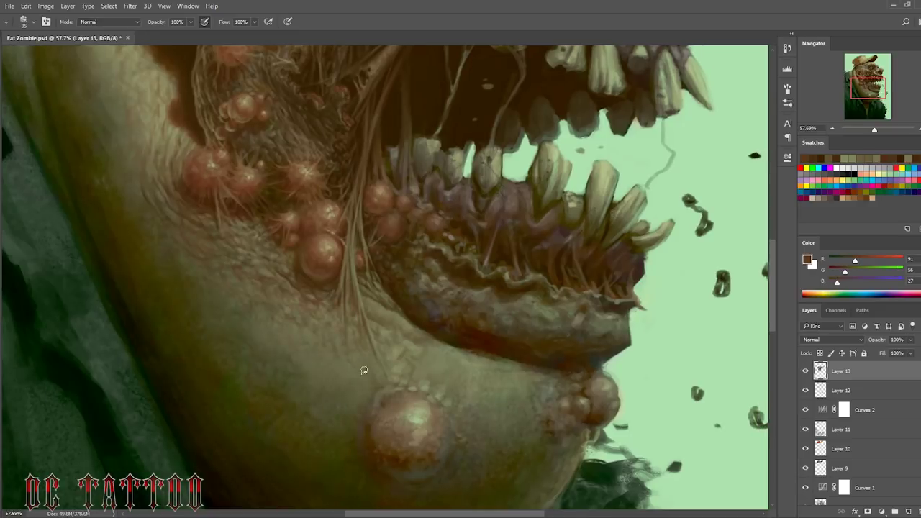
alt+click(94, 210)
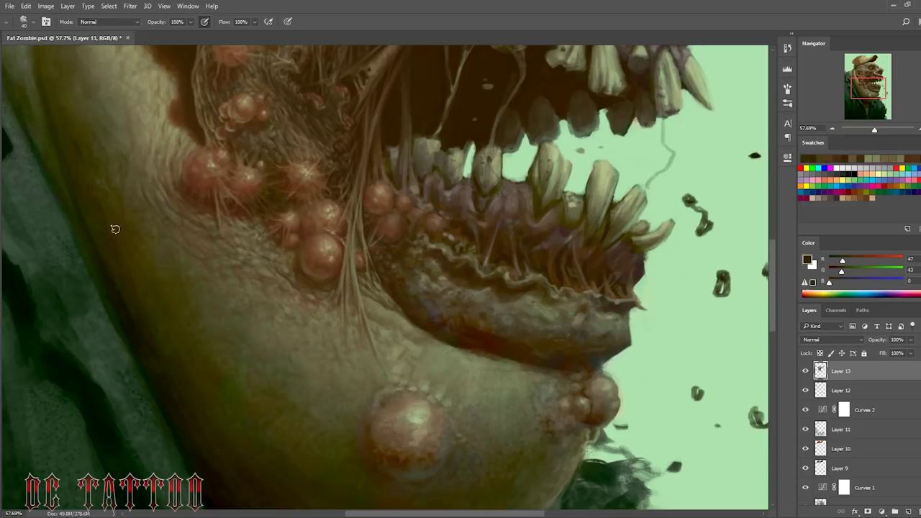
alt+click(248, 323)
key(period)
key(comma)
alt+click(352, 378)
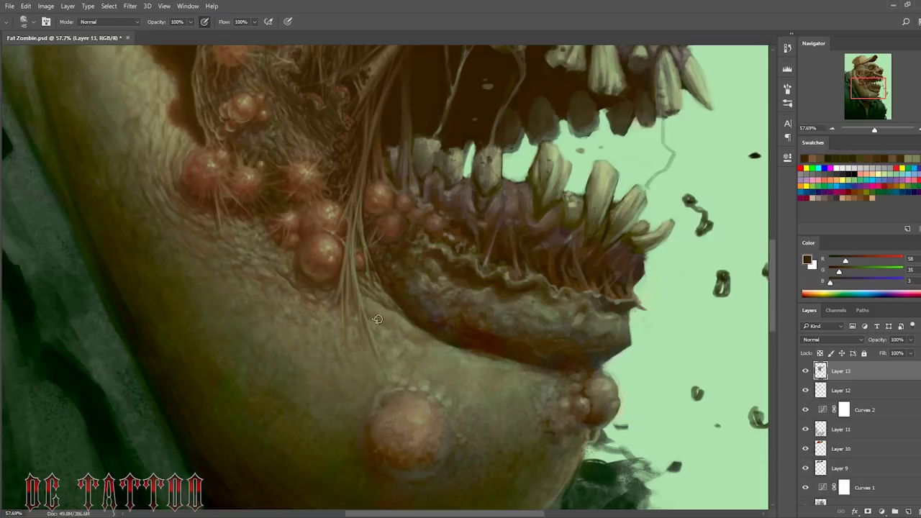
alt+click(427, 340)
key(comma)
alt+click(451, 354)
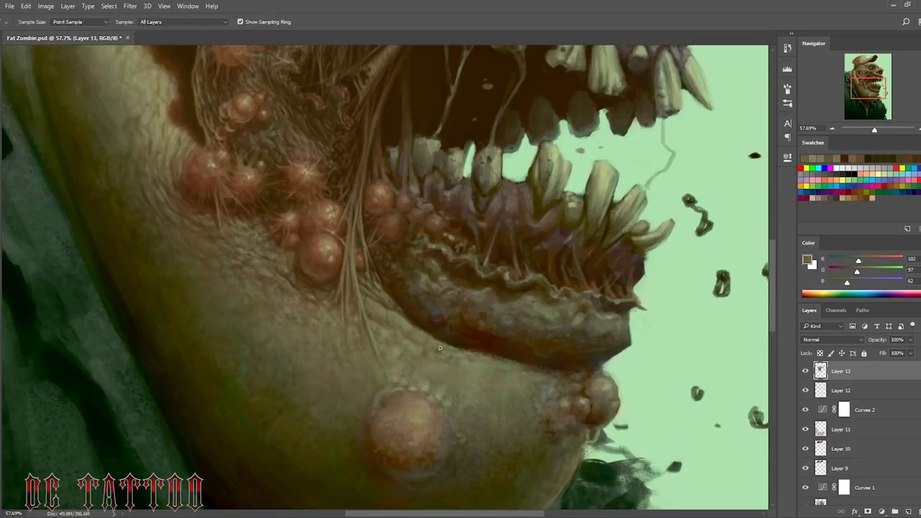
alt+click(400, 318)
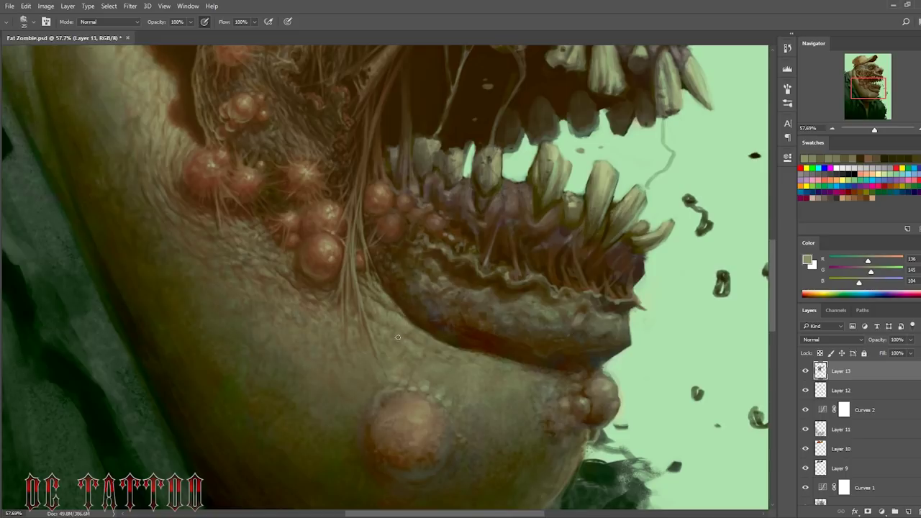
Step: Sample warm browns, grey-tans and olives from the jaw crease, lip and cheek
key(bracketright)
alt+click(381, 293)
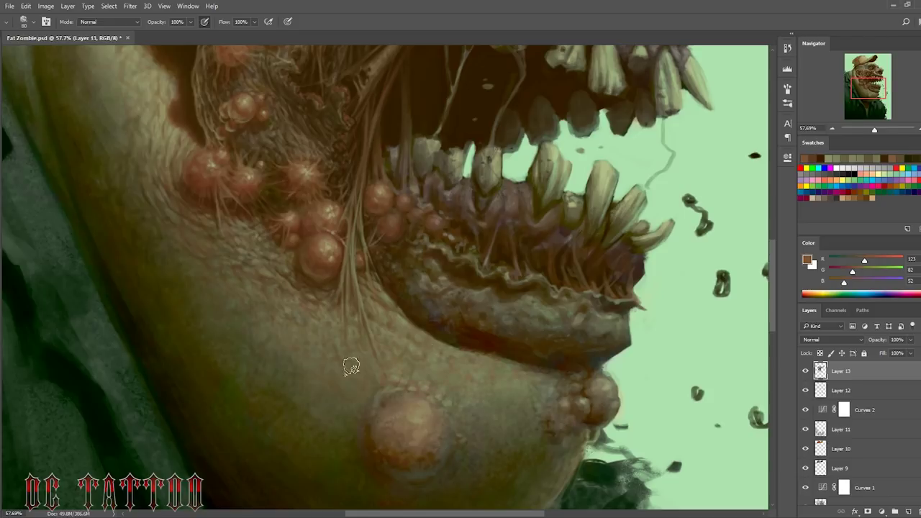
alt+click(363, 286)
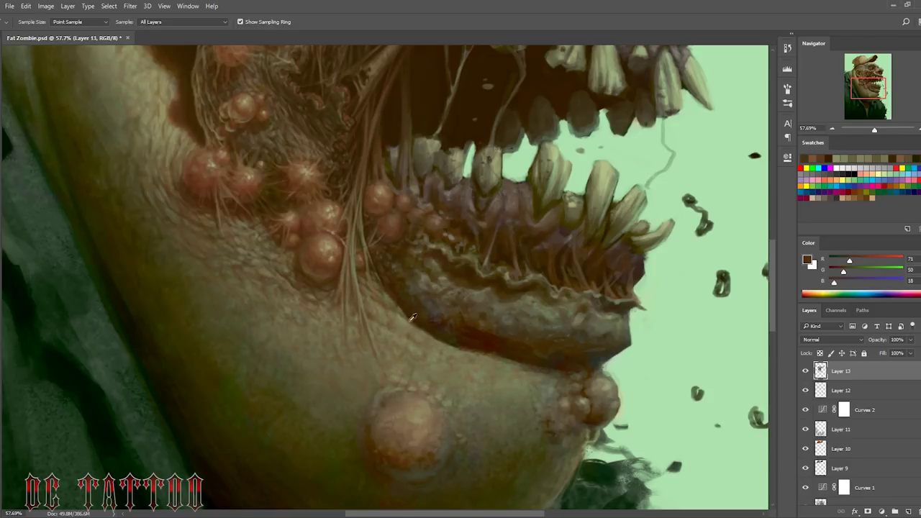
alt+click(421, 338)
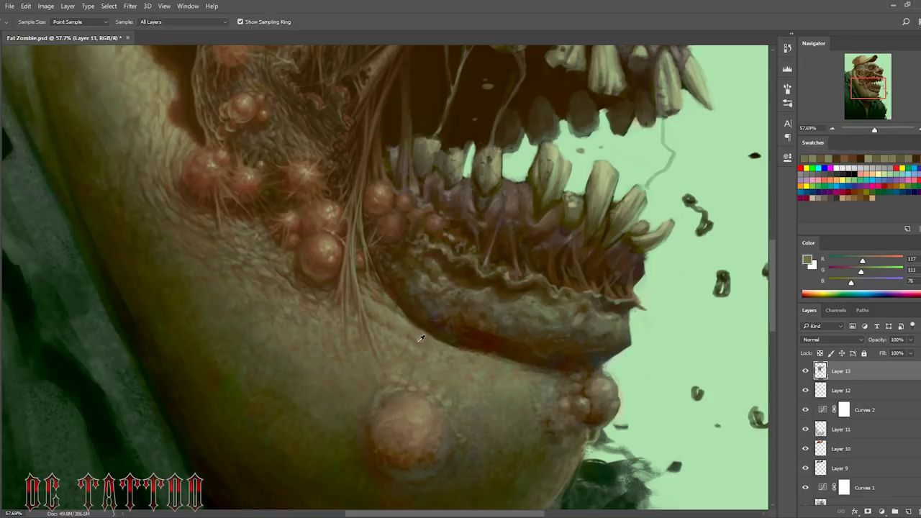
alt+click(358, 276)
alt+click(391, 302)
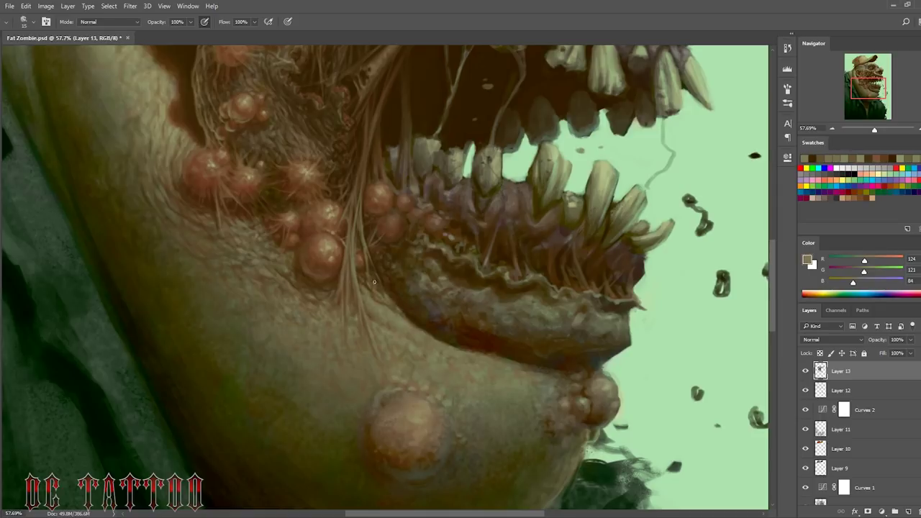
alt+click(371, 277)
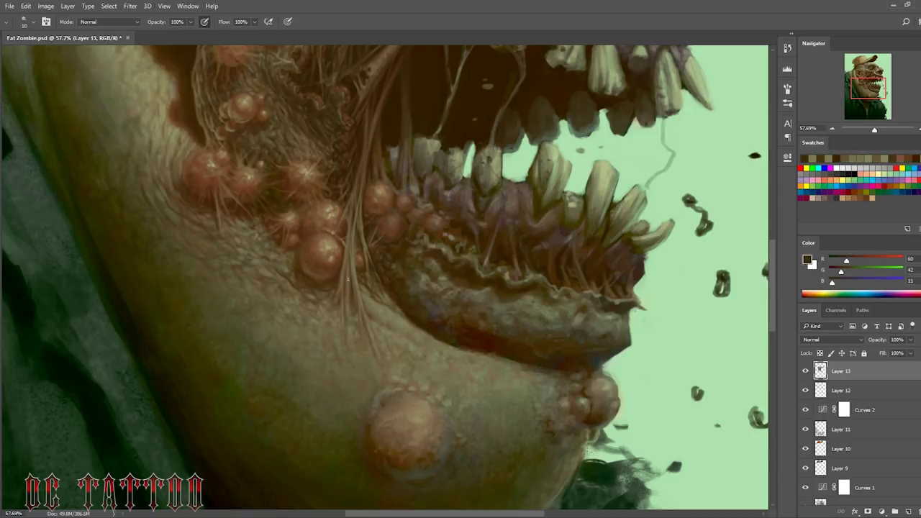
alt+click(360, 302)
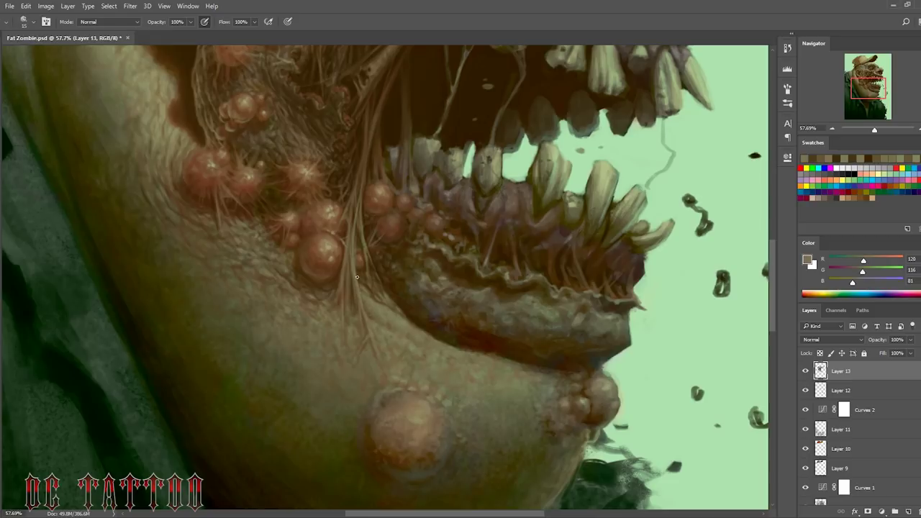
alt+click(349, 246)
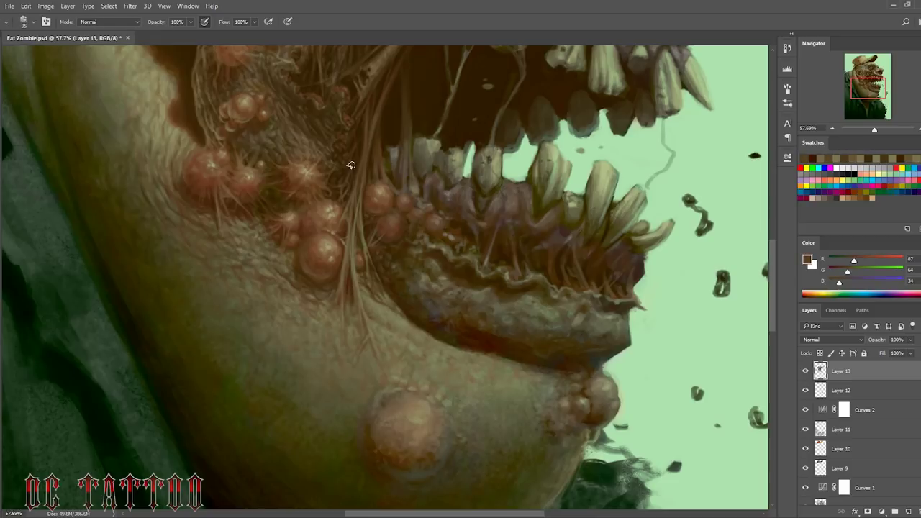
alt+click(393, 311)
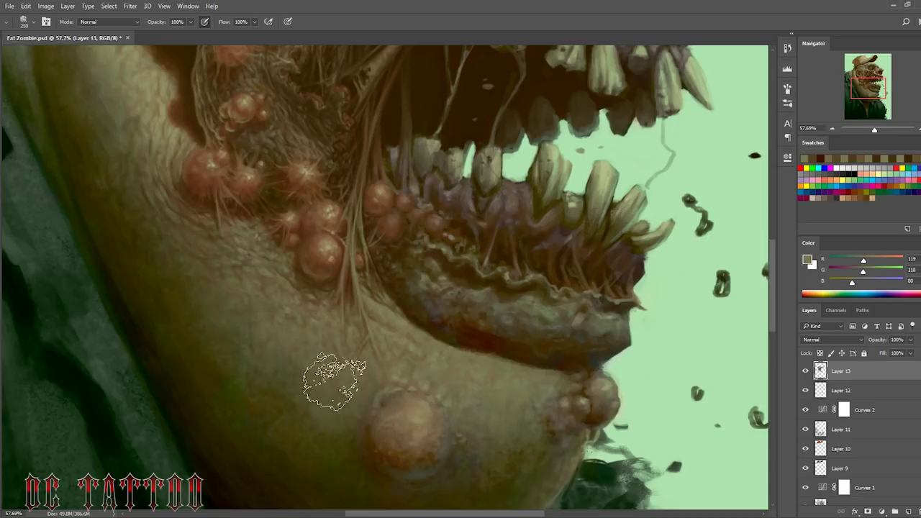
alt+click(555, 387)
Step: Paint faint dark strokes along the chin edge and shadow beneath the lower lip
drag(568, 377, 446, 352)
alt+click(556, 371)
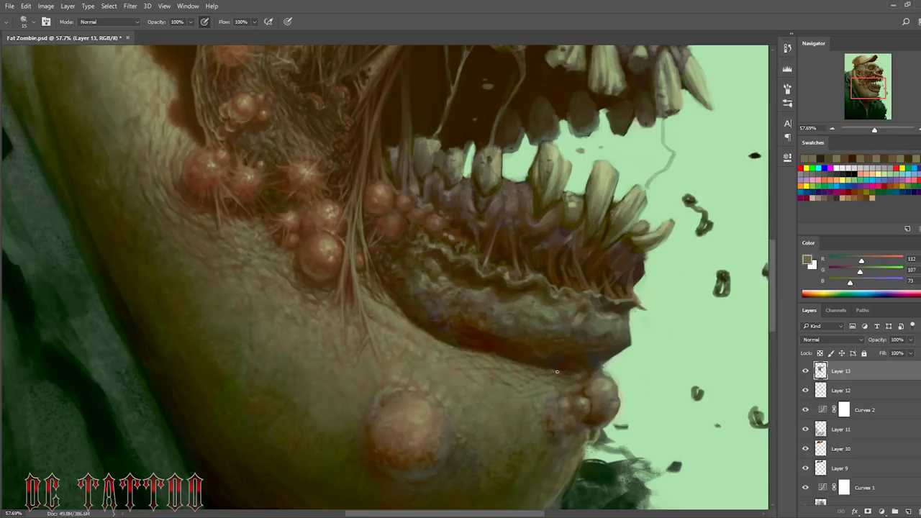
alt+click(481, 370)
alt+click(572, 374)
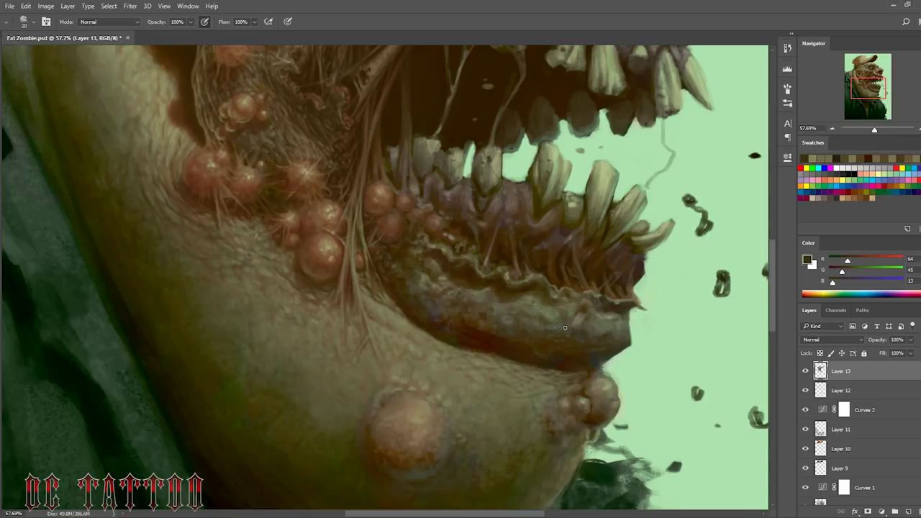
alt+click(496, 341)
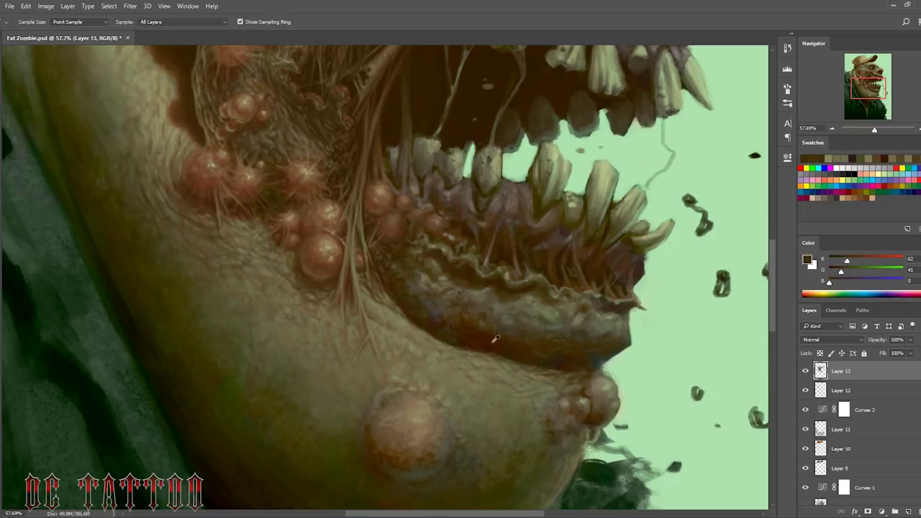
alt+click(579, 366)
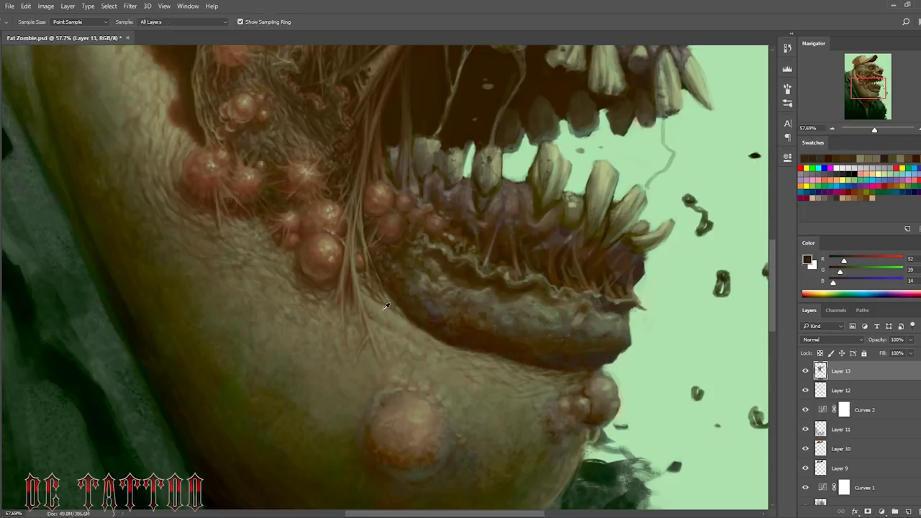
alt+click(495, 365)
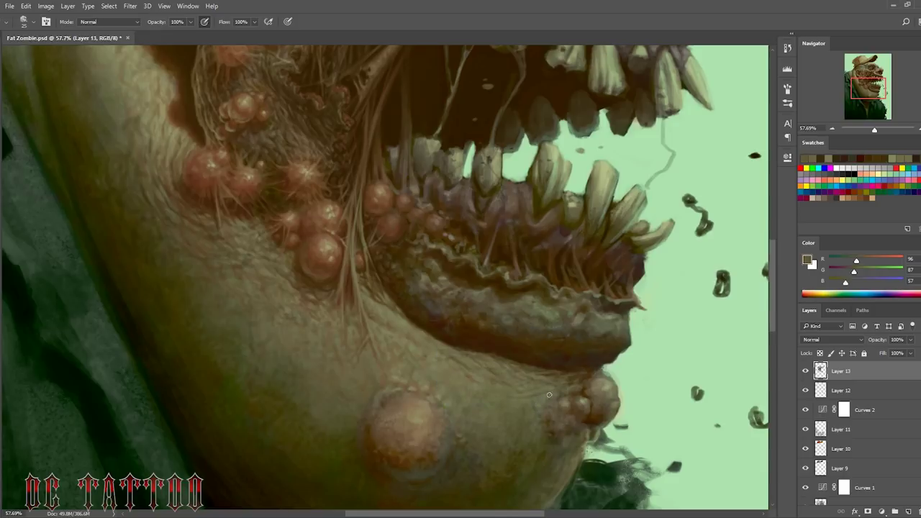
alt+click(468, 364)
Step: Resample greenish tan, brown and olive skin tones, ending on reddish brown for the chin pustule
key(bracketleft)
key(bracketleft)
key(bracketleft)
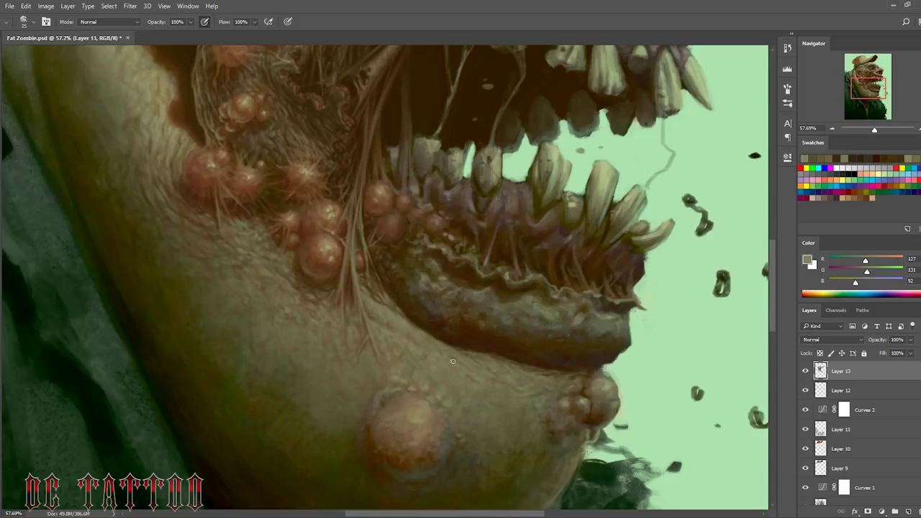
alt+click(490, 387)
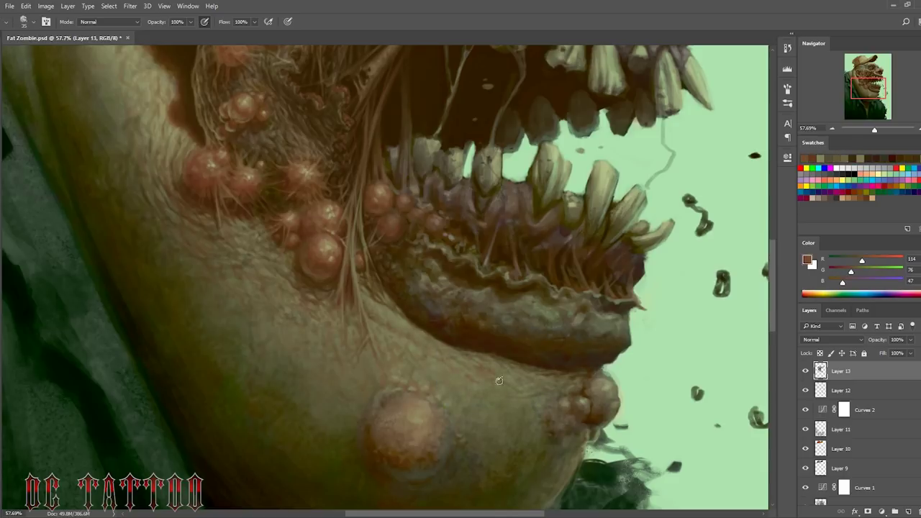
alt+click(446, 370)
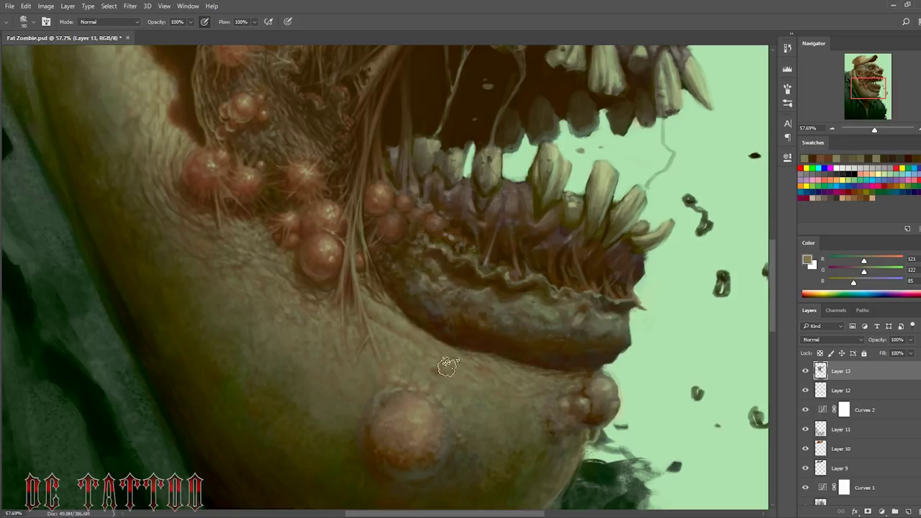
alt+click(422, 336)
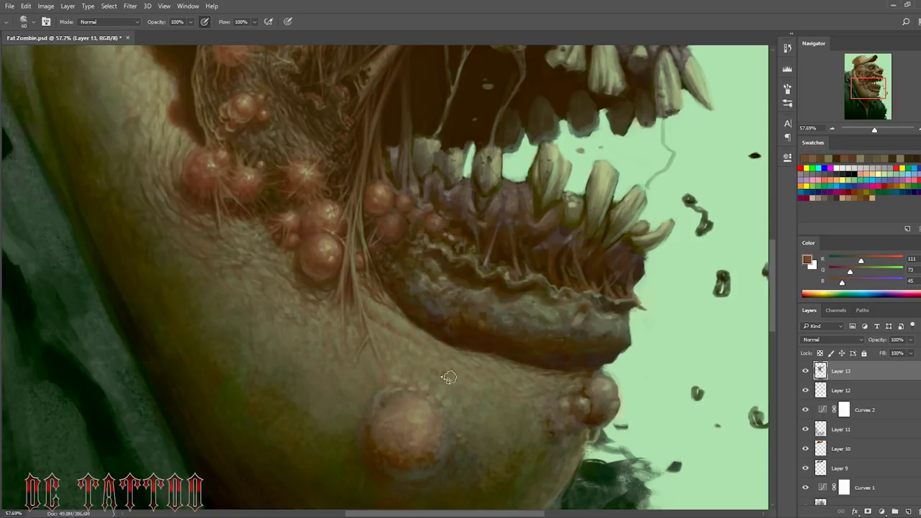
alt+click(493, 387)
alt+click(517, 383)
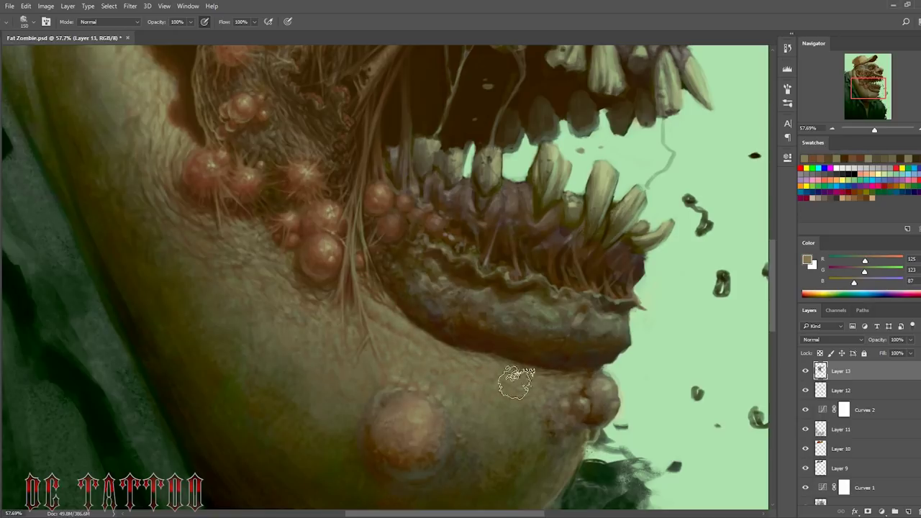
key(bracketright)
key(bracketright)
key(bracketright)
key(bracketleft)
alt+click(322, 362)
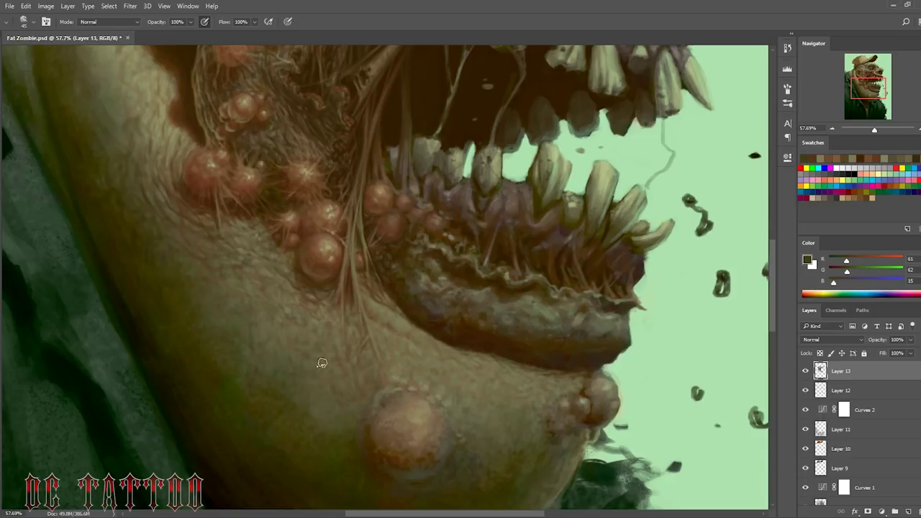
alt+click(298, 401)
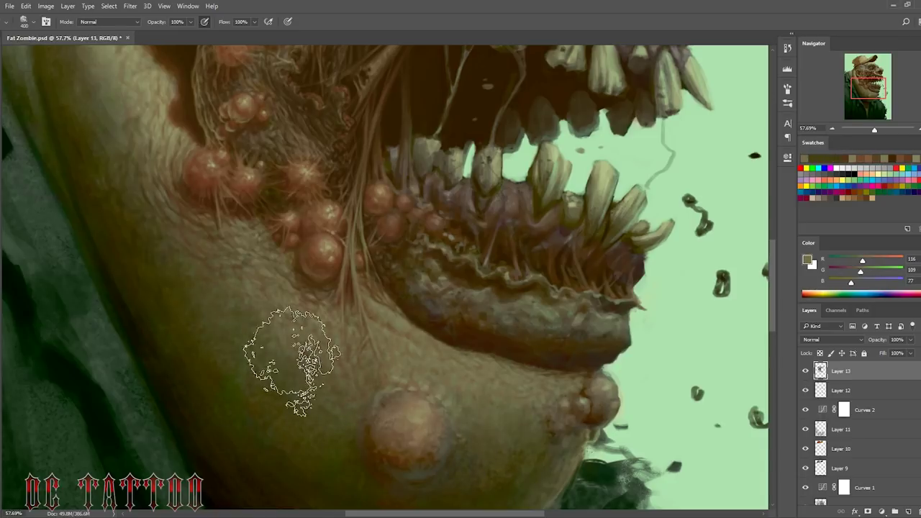
key(bracketleft)
key(bracketleft)
key(bracketleft)
alt+click(455, 408)
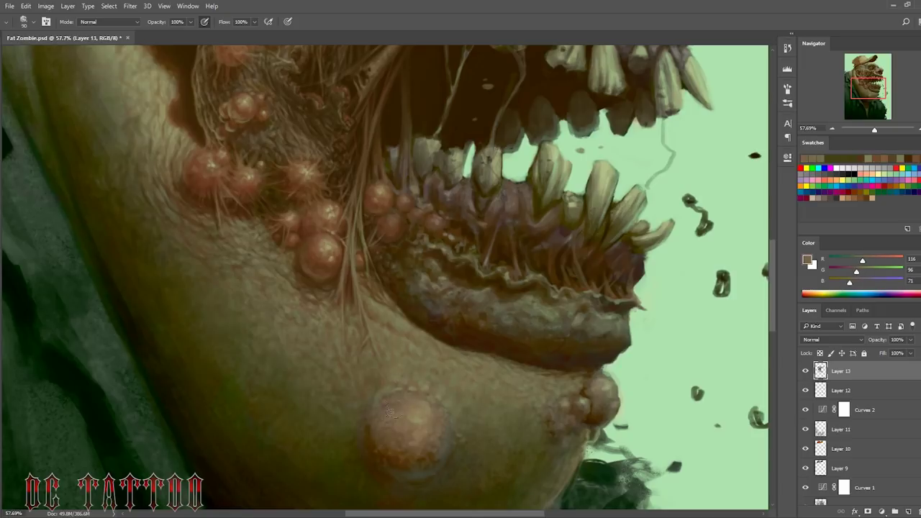
Step: Sample red-browns and a light tan for the chin pustule, undoing a stray scribble
alt+click(433, 416)
alt+click(381, 440)
key(bracketright)
key(bracketright)
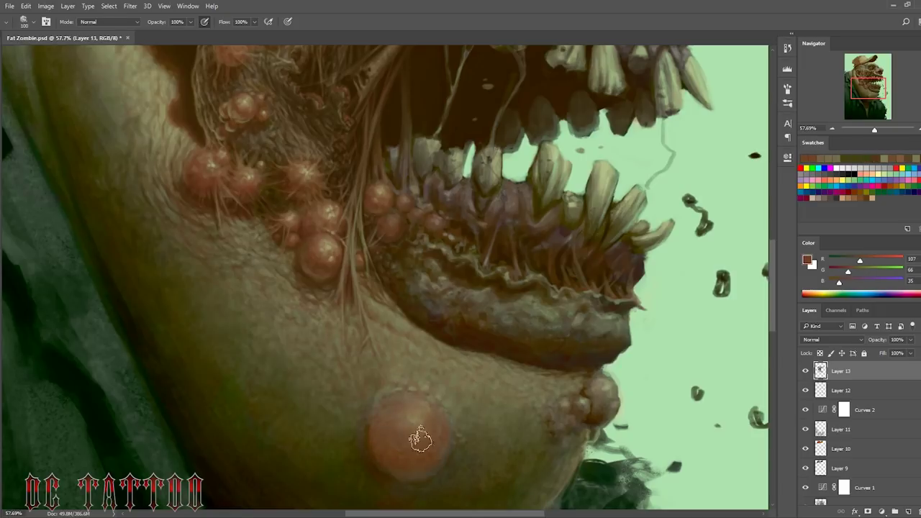
key(bracketright)
key(bracketright)
key(bracketright)
key(bracketleft)
key(bracketleft)
key(bracketleft)
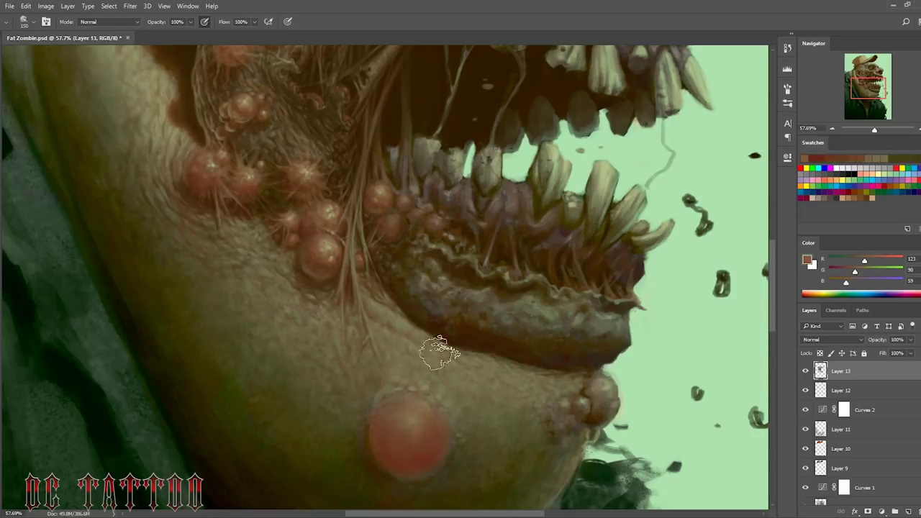
alt+click(436, 349)
drag(416, 432, 418, 421)
key(ctrl+z)
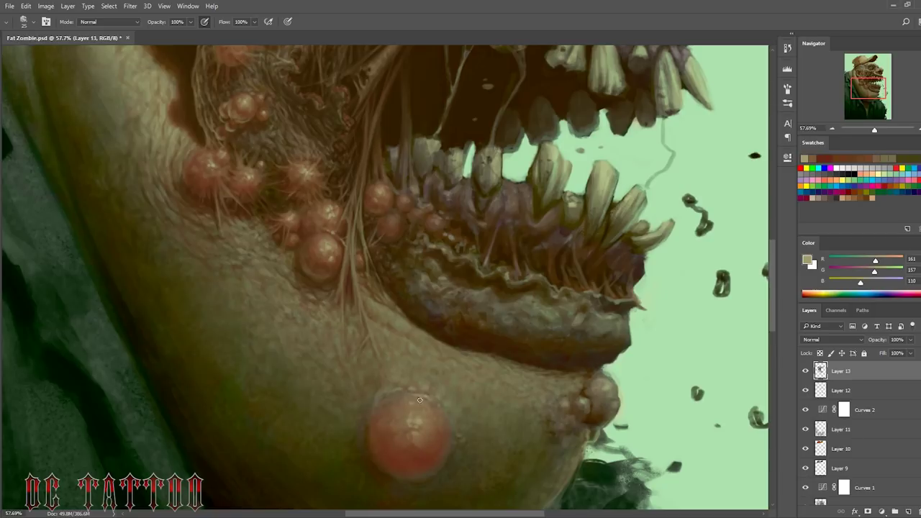
Step: Pick dark brown and near-black olive shadow tones around the chin pustule with a smaller brush
alt+click(361, 442)
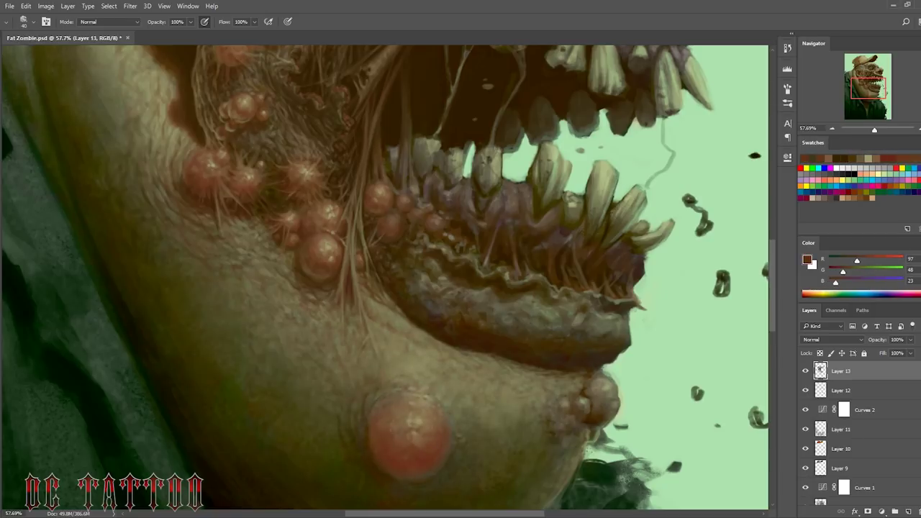
alt+click(384, 462)
key(bracketleft)
key(bracketleft)
key(bracketleft)
alt+click(347, 415)
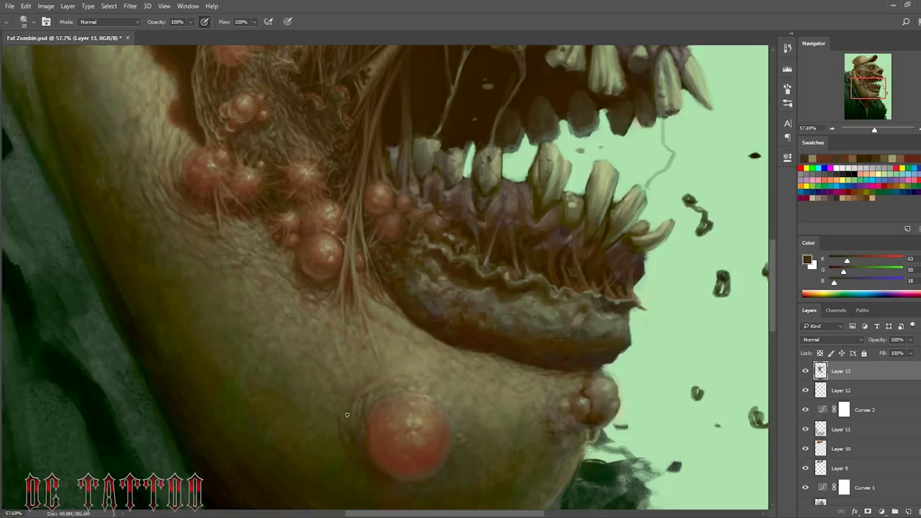
alt+click(342, 433)
key(bracketleft)
alt+click(361, 458)
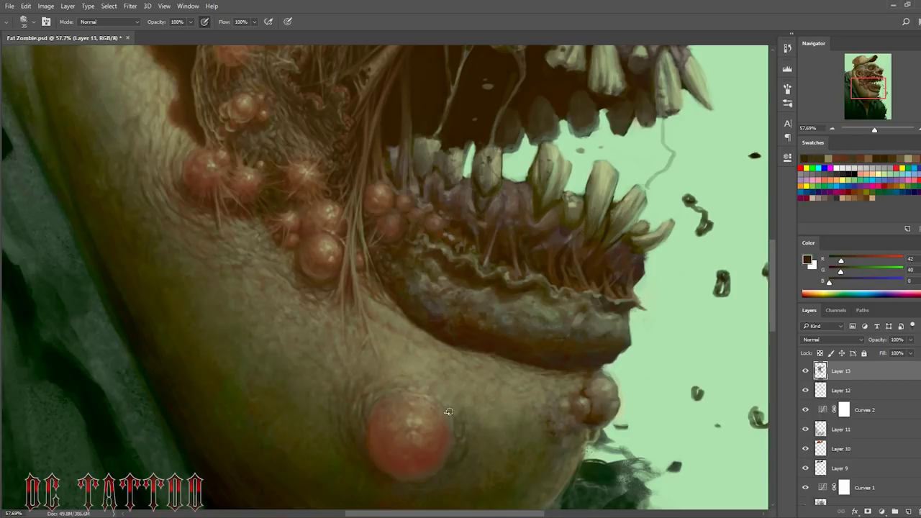
Step: Add light tan highlights and mid olive-brown tones to the chin pustule with a fine brush
alt+click(448, 411)
key(bracketleft)
key(bracketleft)
alt+click(421, 417)
key(bracketleft)
key(bracketleft)
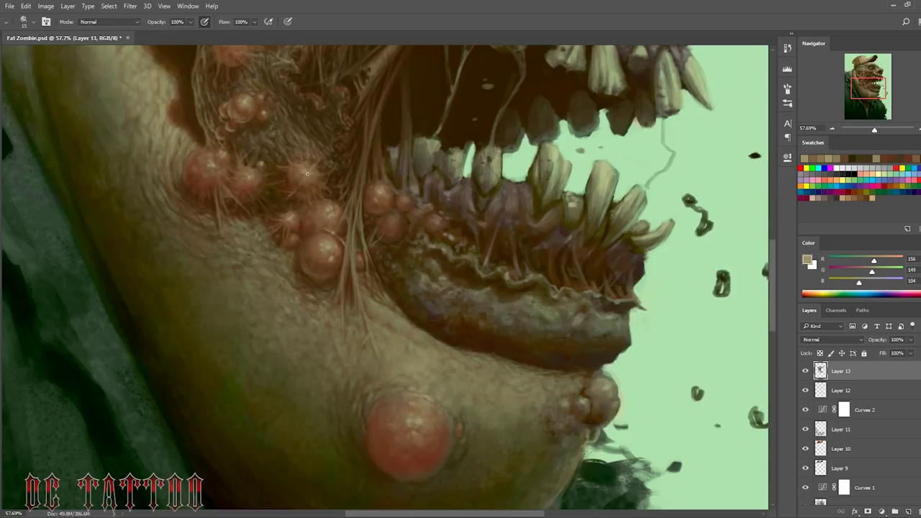
key(bracketright)
alt+click(388, 399)
key(bracketleft)
alt+click(463, 450)
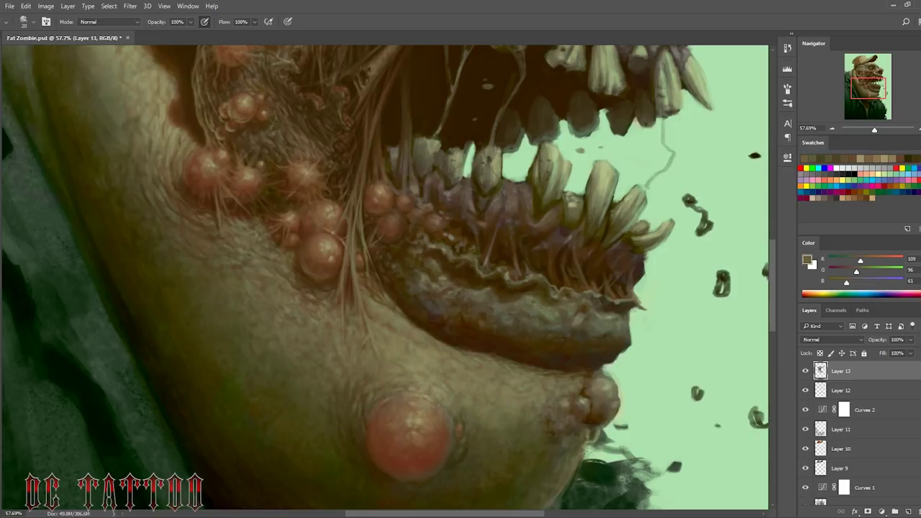
alt+click(420, 422)
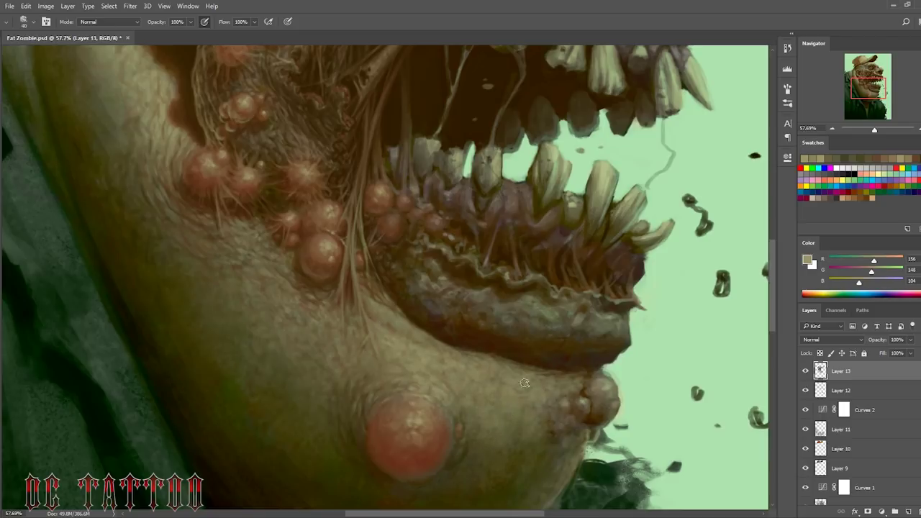
Step: Texture the skin fold under the lower lip with dark brown, tan and reddish-brown tones
alt+click(380, 249)
key(bracketleft)
key(bracketleft)
alt+click(375, 332)
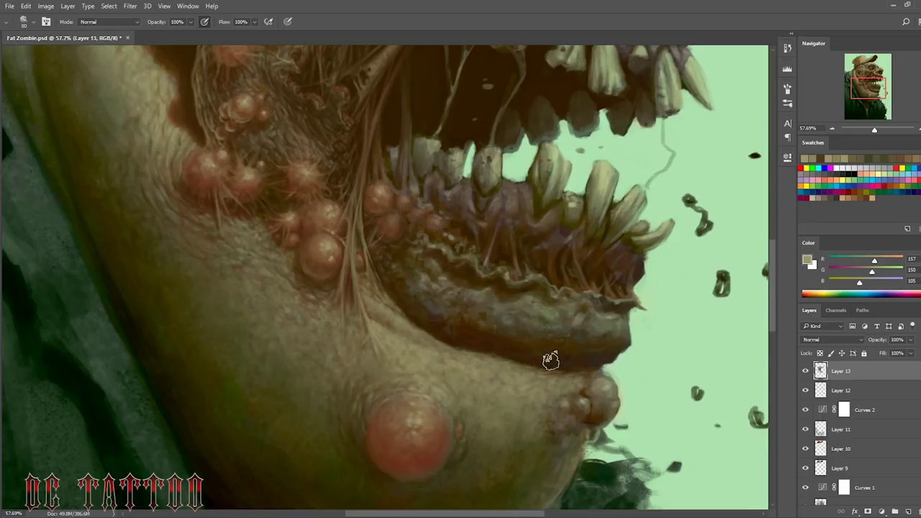
alt+click(389, 353)
alt+click(421, 425)
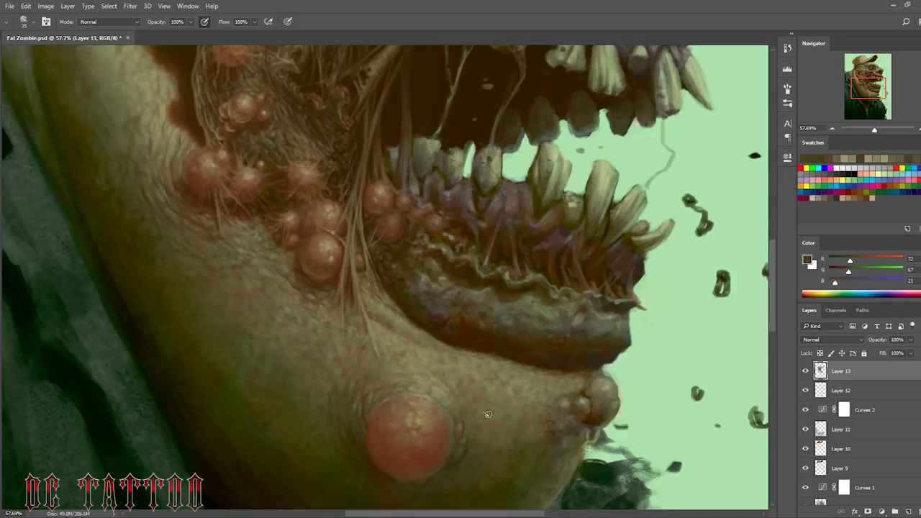
alt+click(462, 411)
alt+click(439, 376)
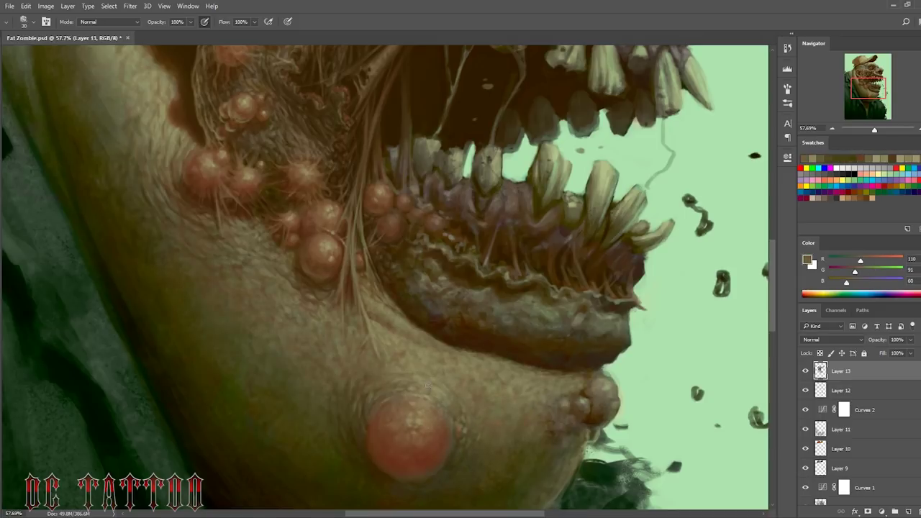
Step: Try a large textured brush tip, return to 50 px, and sample jaw and chin skin tones
key(period)
key(comma)
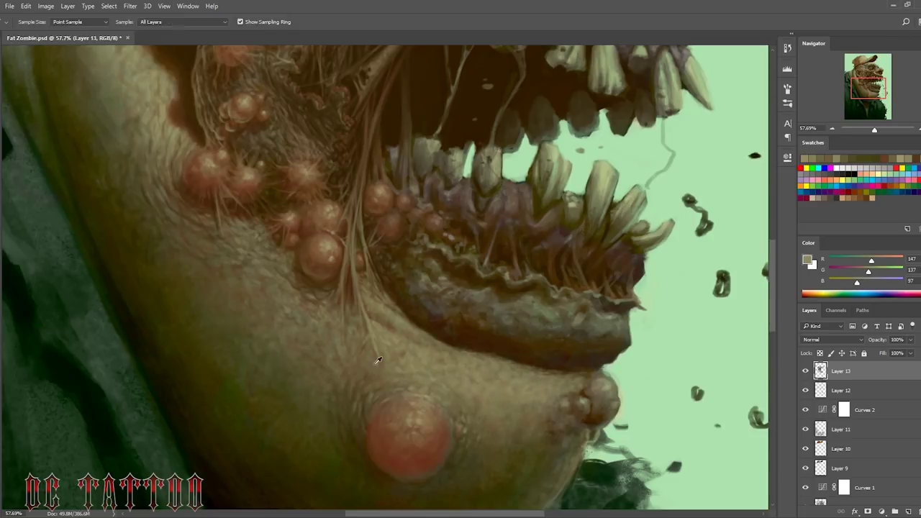
alt+click(471, 403)
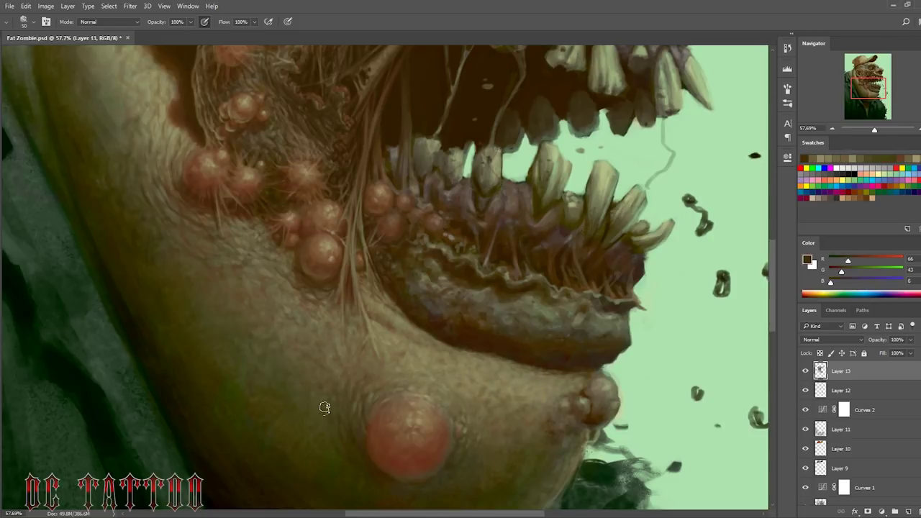
alt+click(444, 398)
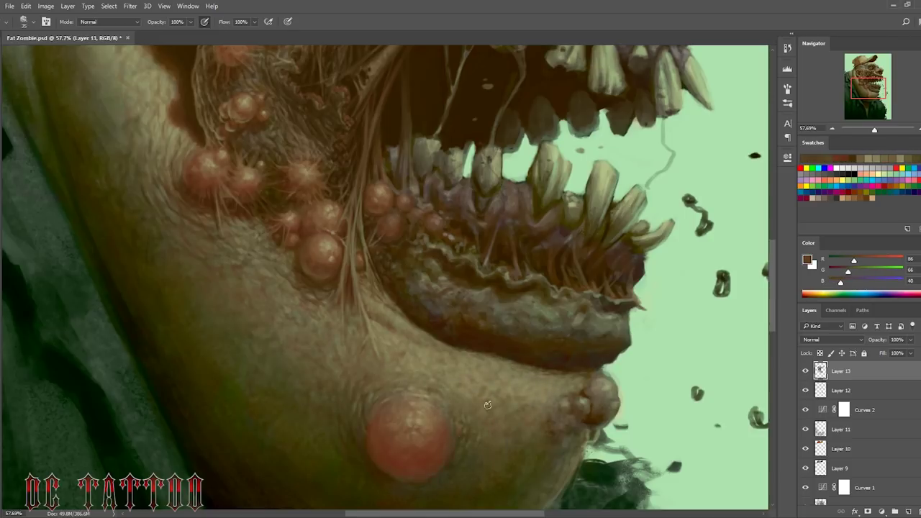
alt+click(515, 411)
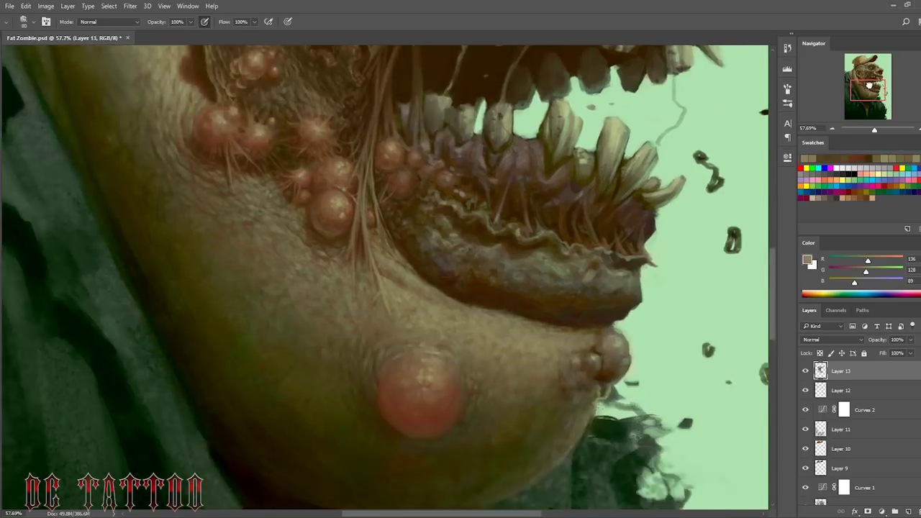
drag(277, 140, 379, 320)
alt+click(379, 320)
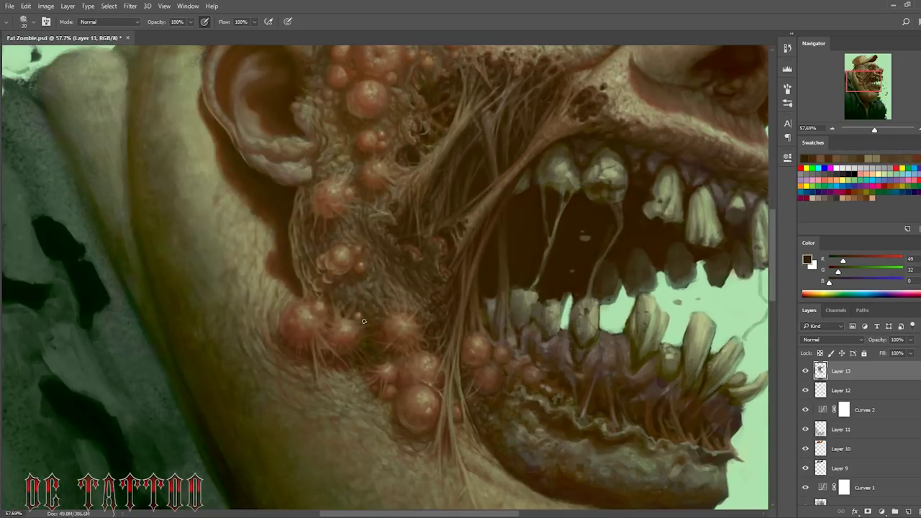
alt+click(382, 330)
alt+click(378, 337)
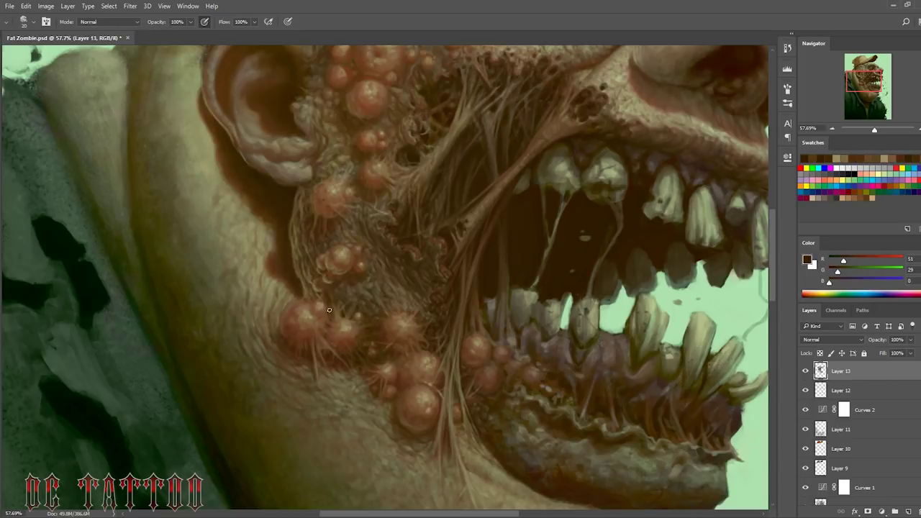
alt+click(392, 407)
Step: Bring the jaw back into view and pick near-black shadow tones with a smaller brush
alt+click(396, 428)
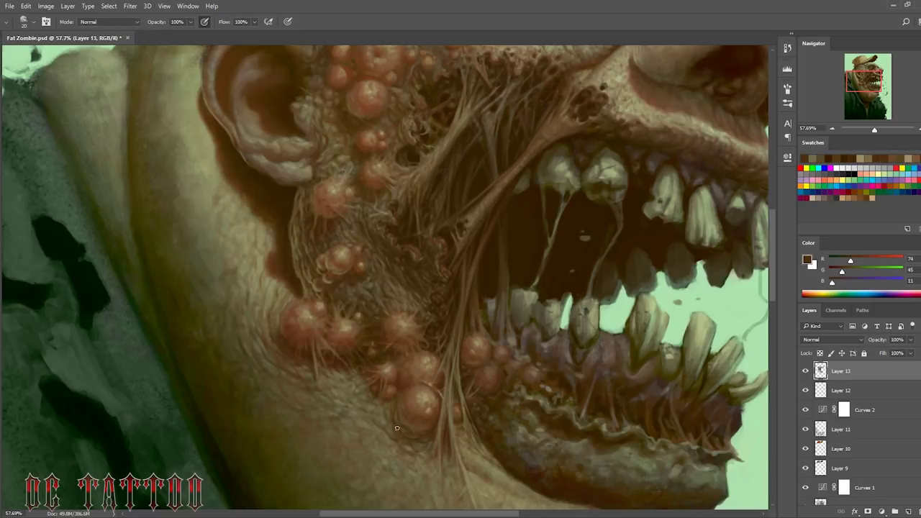
drag(363, 425, 304, 300)
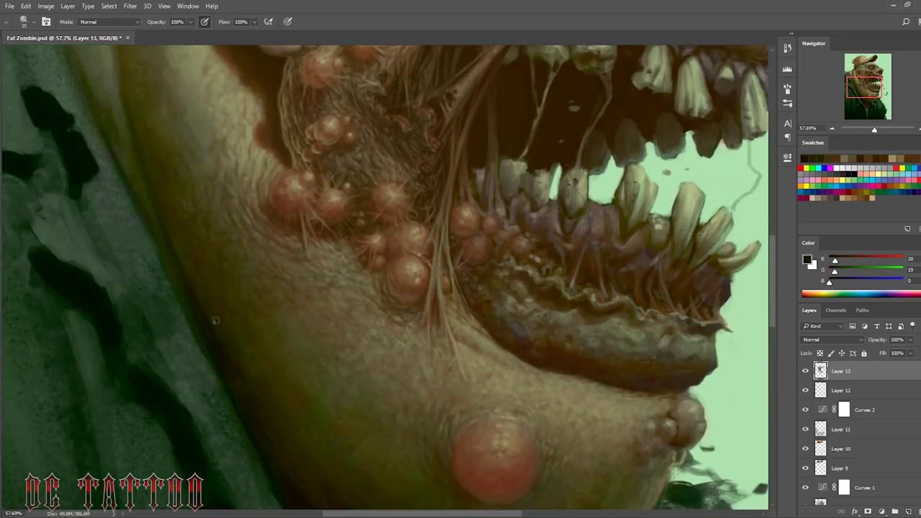
alt+click(234, 352)
alt+click(279, 302)
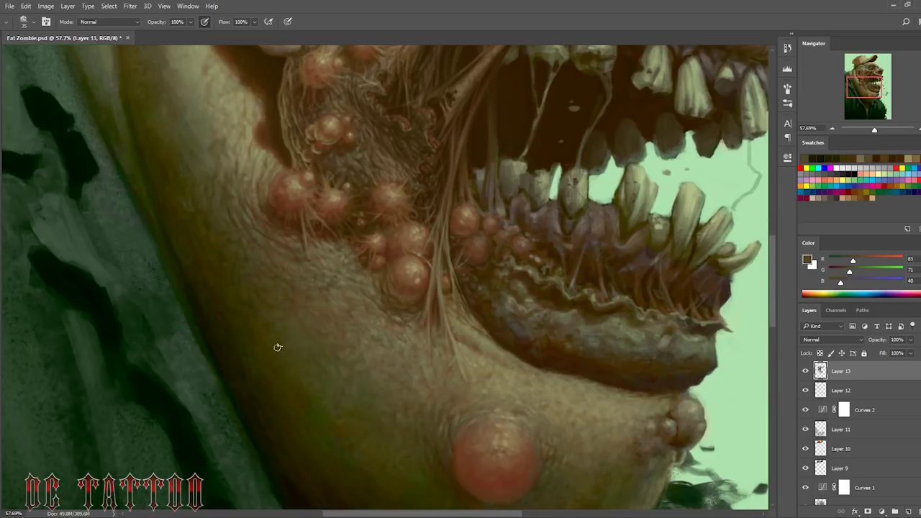
alt+click(278, 347)
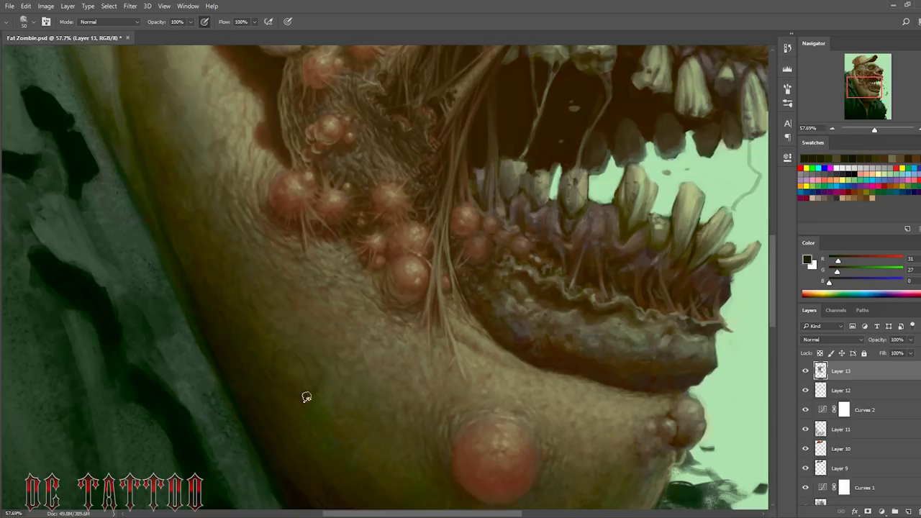
alt+click(307, 397)
key(bracketleft)
key(bracketleft)
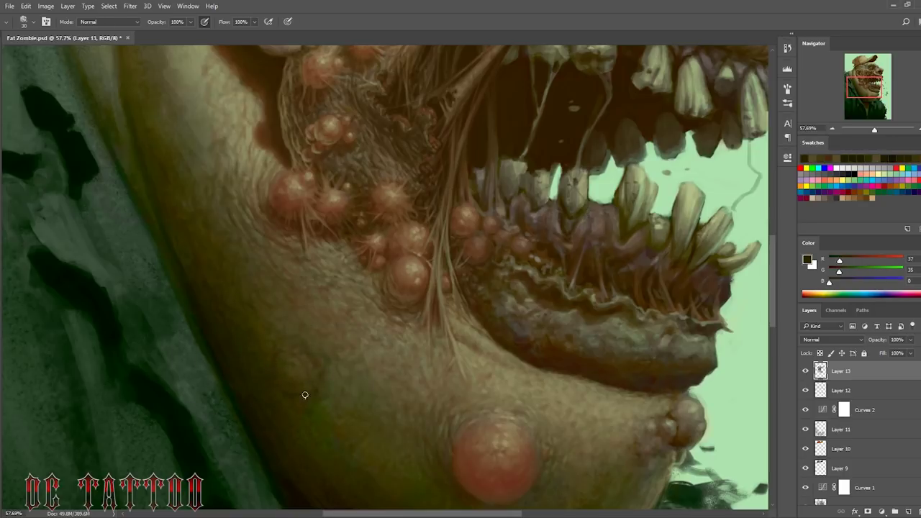
alt+click(283, 409)
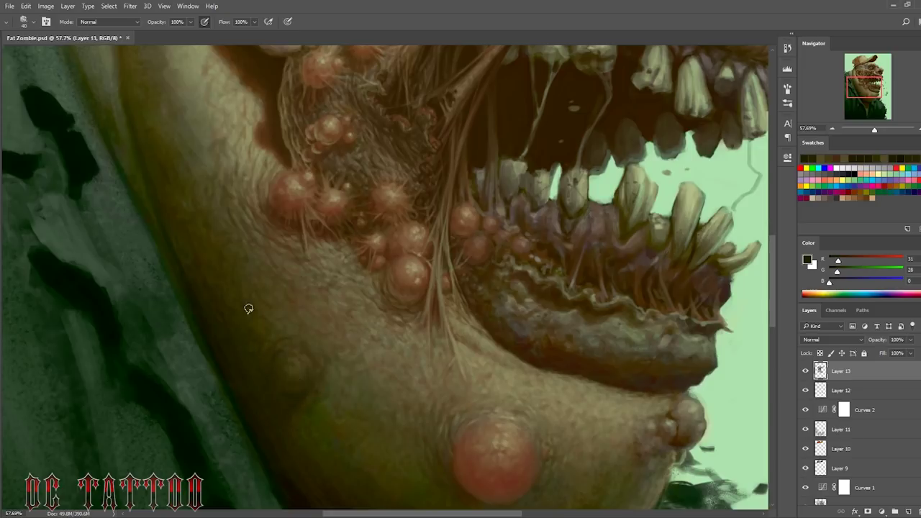
Step: Dab dark olive texture across the jaw skin
alt+click(346, 373)
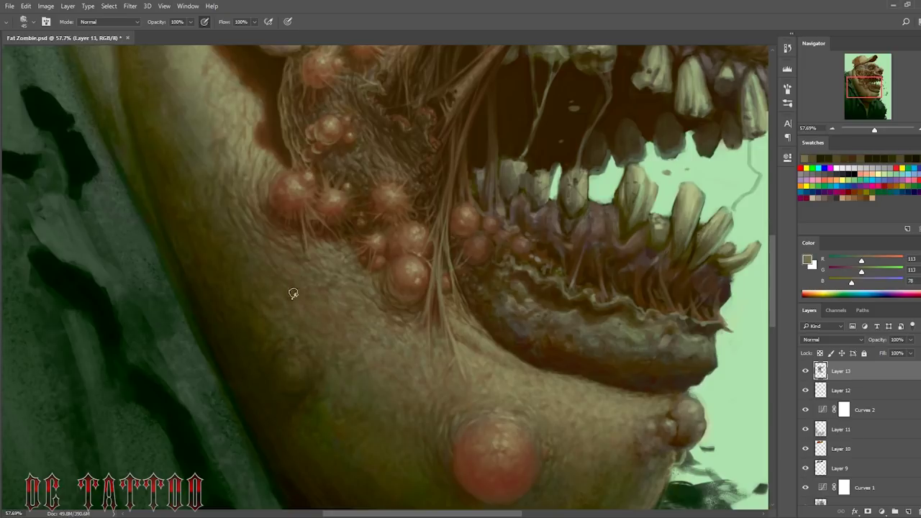
alt+click(293, 293)
alt+click(218, 293)
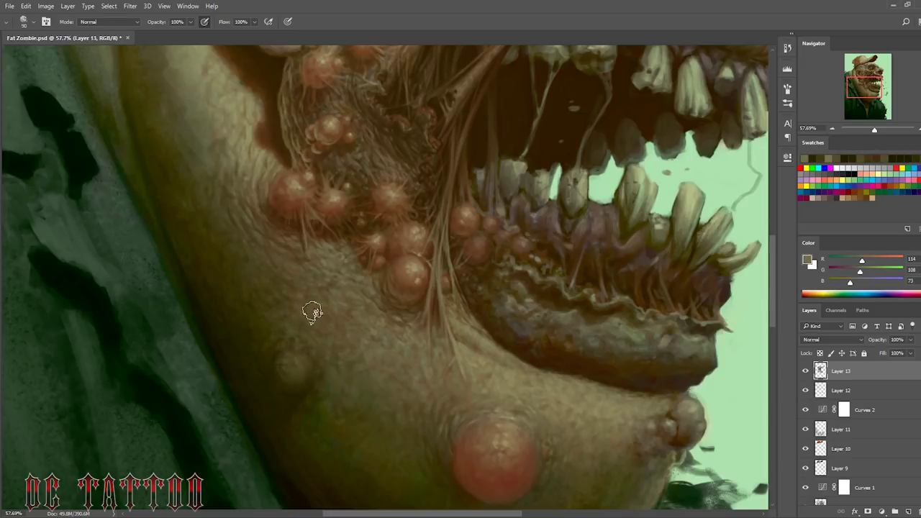
alt+click(291, 360)
alt+click(273, 373)
alt+click(391, 338)
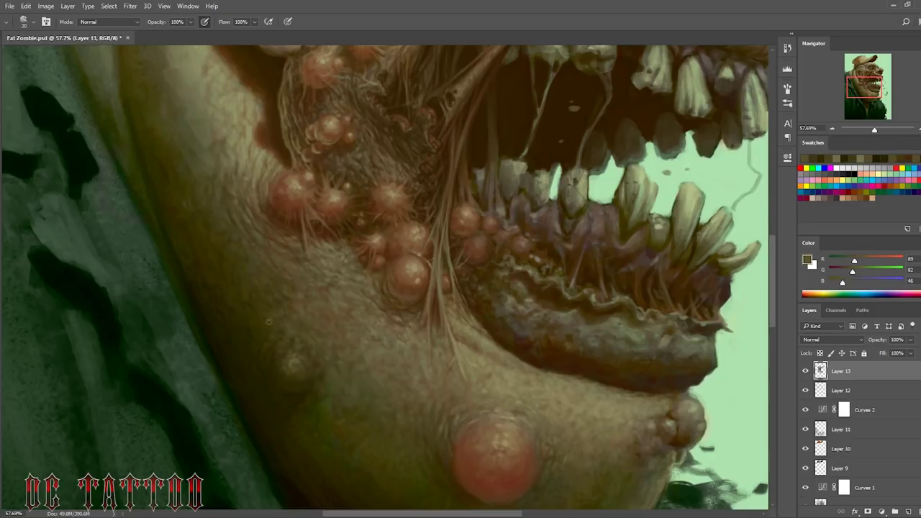
alt+click(272, 295)
Step: Paint lighter olive flecks and small dark specks into the jaw texture
alt+click(305, 376)
alt+click(314, 377)
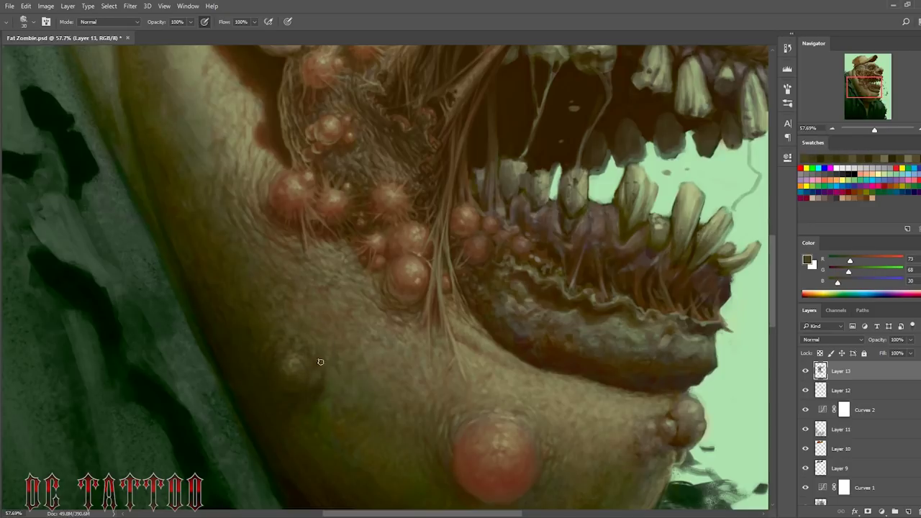
alt+click(317, 383)
alt+click(298, 444)
alt+click(339, 386)
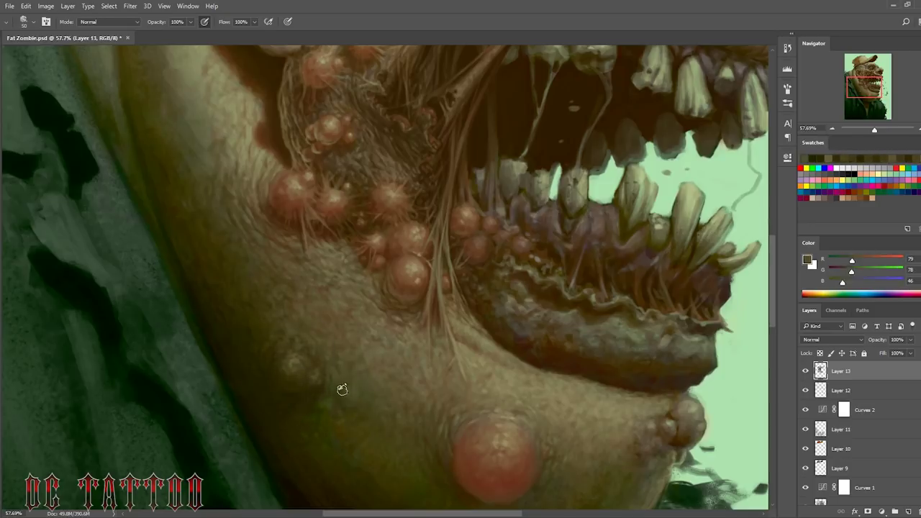
alt+click(269, 384)
key(bracketleft)
alt+click(305, 389)
Step: Paint broader shadow on the jaw skin with a larger brush
key(bracketright)
key(bracketright)
key(bracketright)
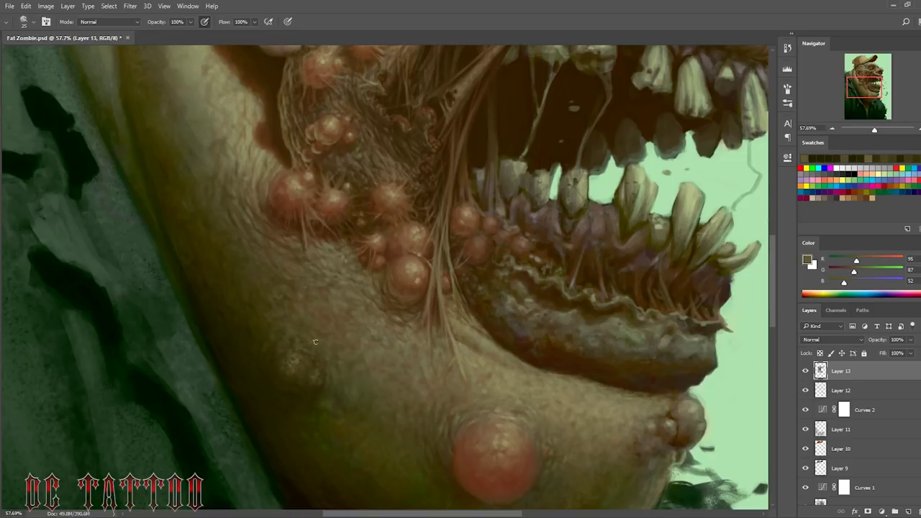
alt+click(331, 389)
alt+click(323, 382)
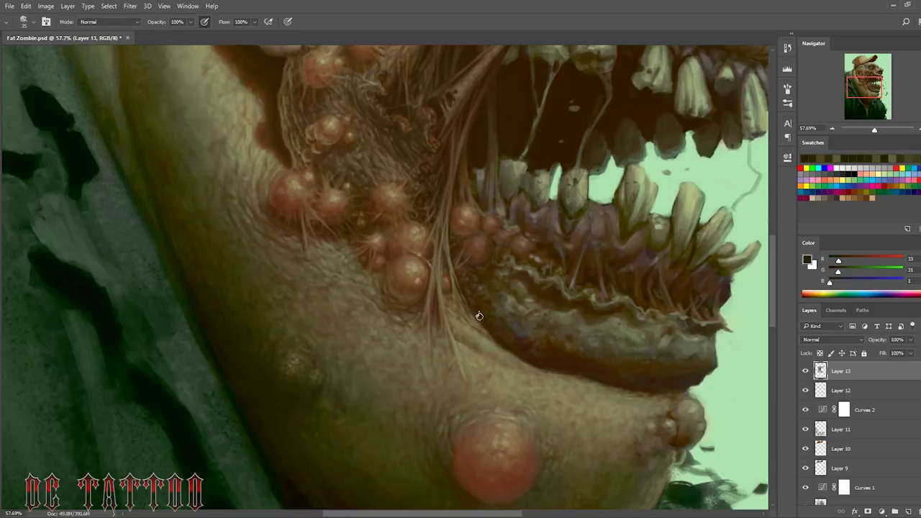
key(bracketleft)
alt+click(330, 408)
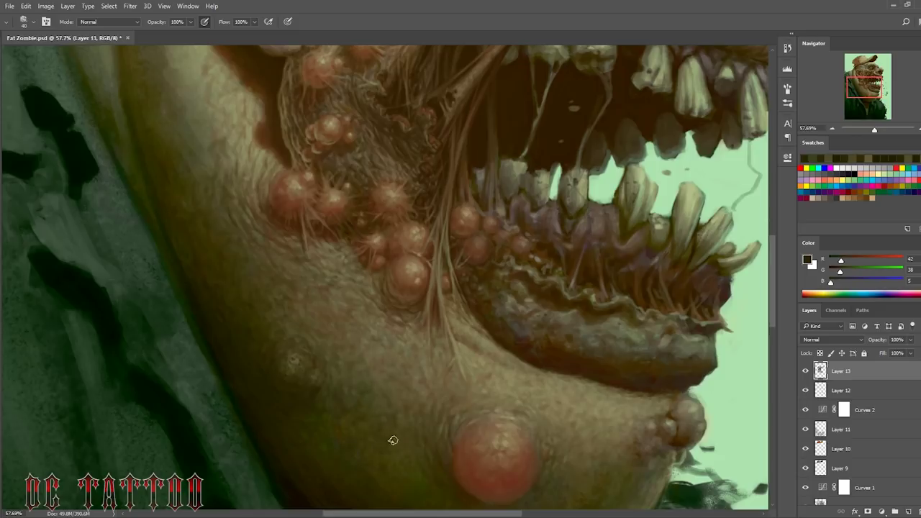
alt+click(382, 390)
Step: Add light highlights on the jaw, then move to the chin with a near-black tone picked
key(bracketleft)
alt+click(421, 438)
alt+click(449, 408)
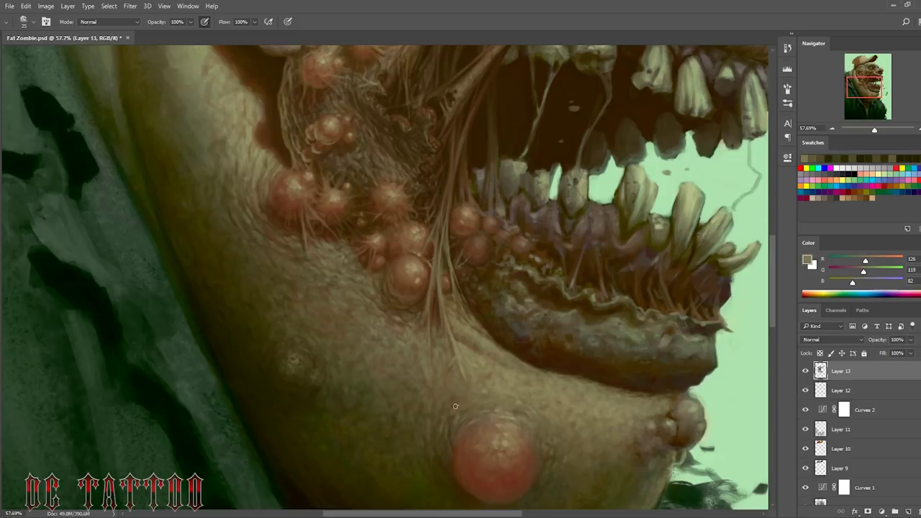
key(bracketleft)
alt+click(274, 355)
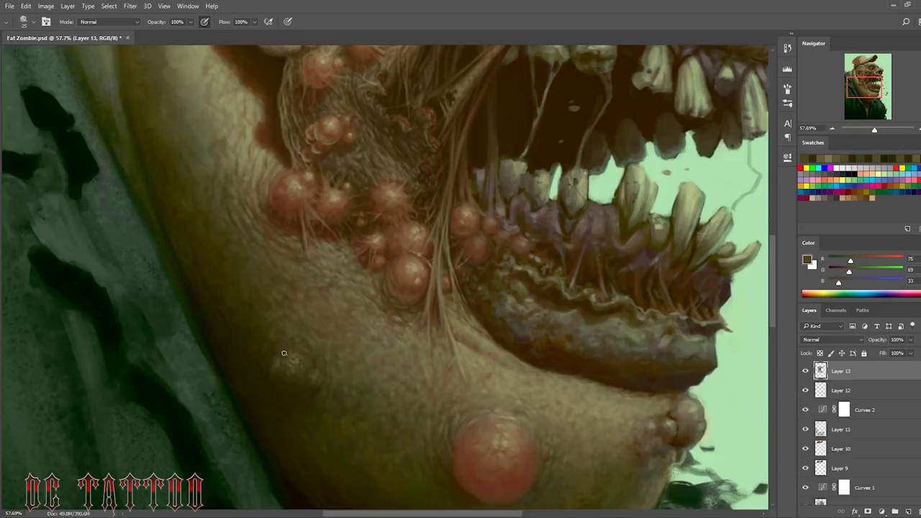
alt+click(295, 358)
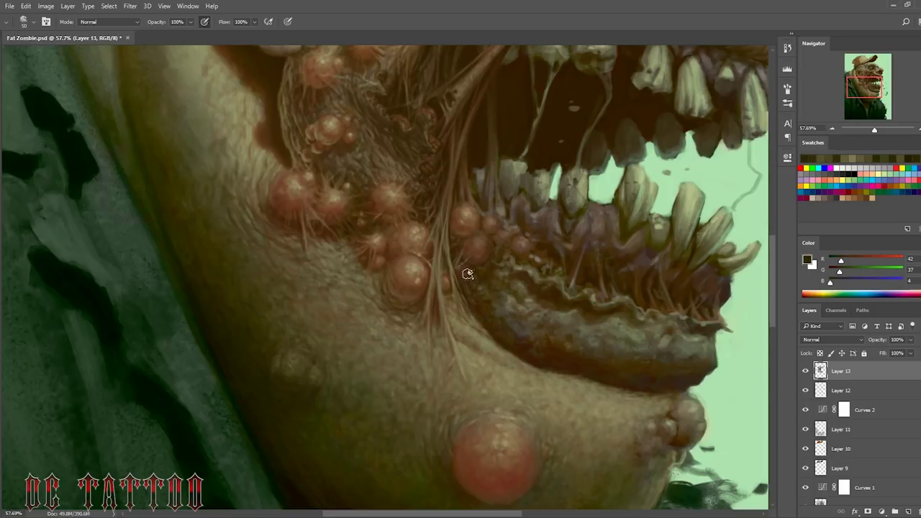
click(866, 91)
alt+click(236, 370)
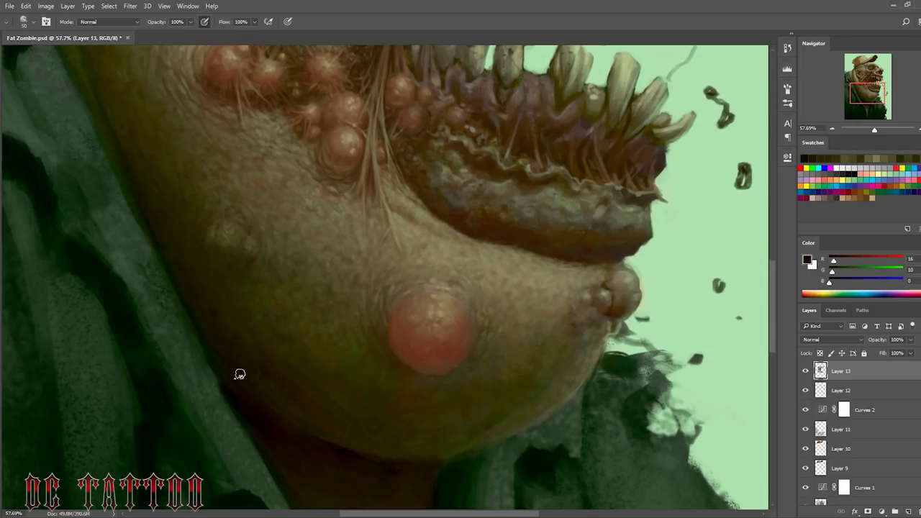
Step: Paint dark shading under the chin and deepen its lower edge with near-black
alt+click(273, 345)
key(bracketleft)
key(bracketleft)
key(bracketleft)
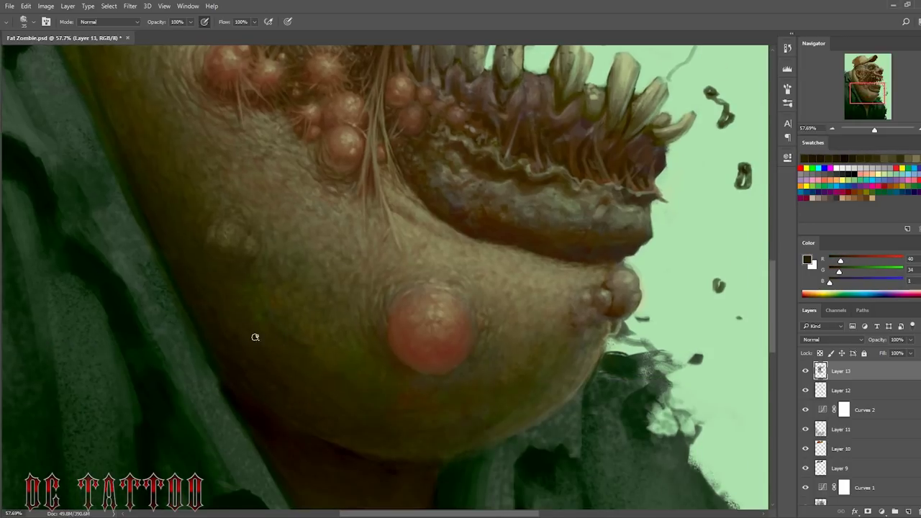
alt+click(336, 372)
key(bracketright)
key(bracketright)
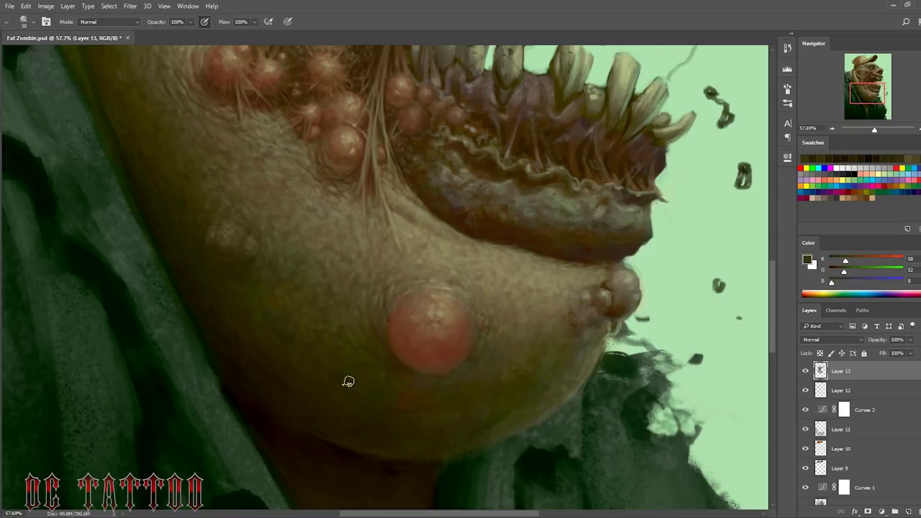
alt+click(347, 378)
alt+click(232, 400)
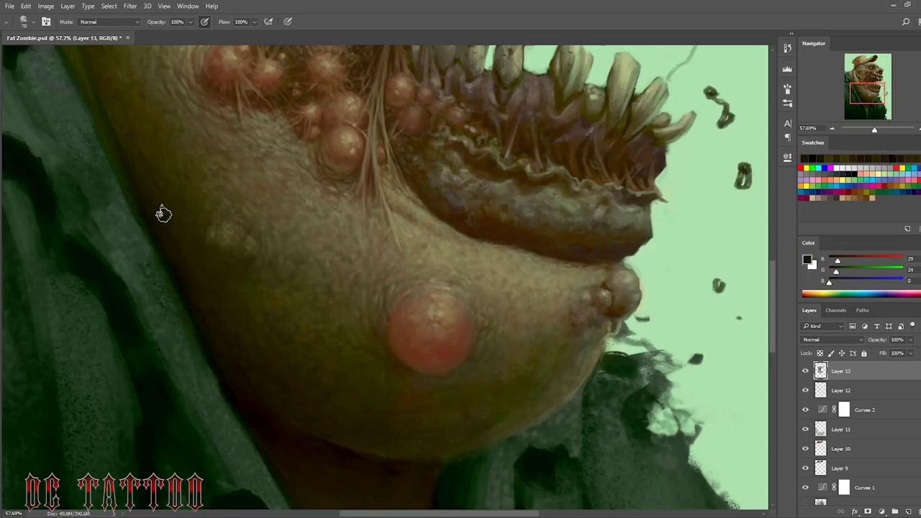
Step: Paint a darker shadow along the chin's lower edge with a smaller brush
alt+click(340, 448)
key(bracketleft)
key(bracketleft)
key(bracketleft)
alt+click(412, 476)
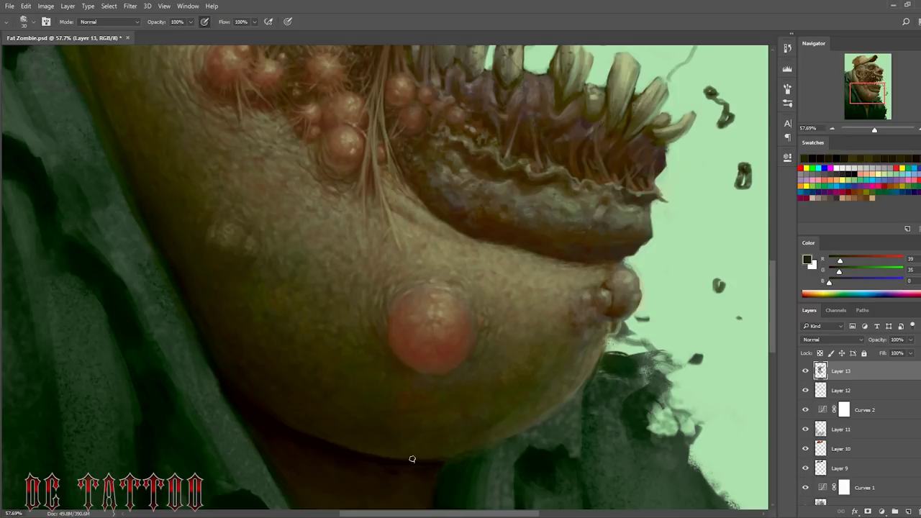
alt+click(314, 420)
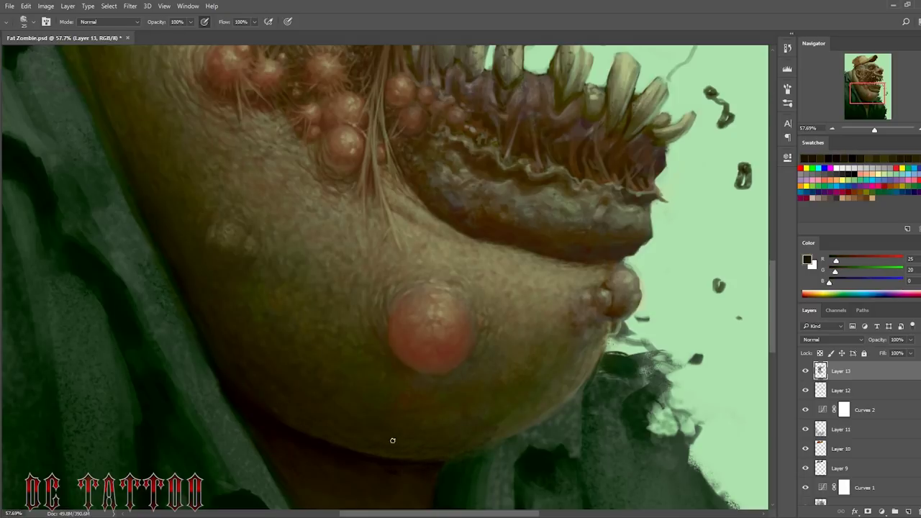
alt+click(312, 402)
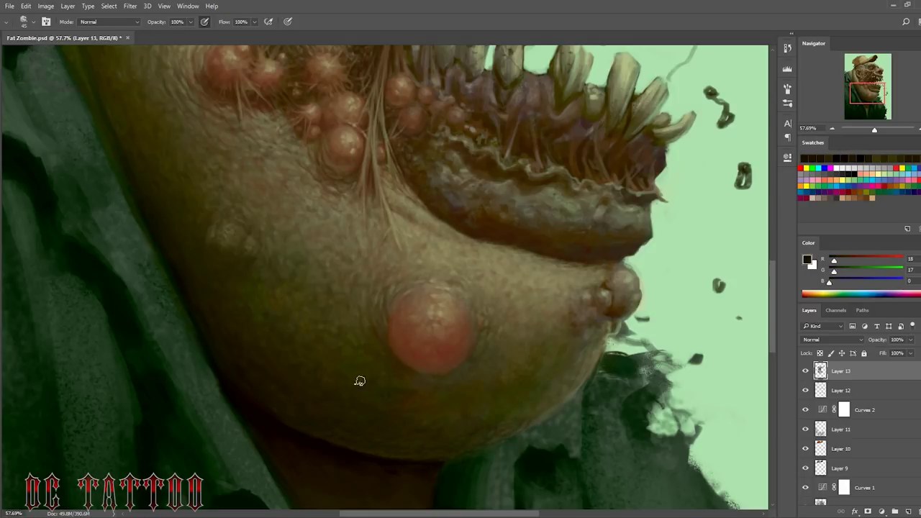
Step: Dab light tan texture onto the chin skin around the large pustule
alt+click(525, 409)
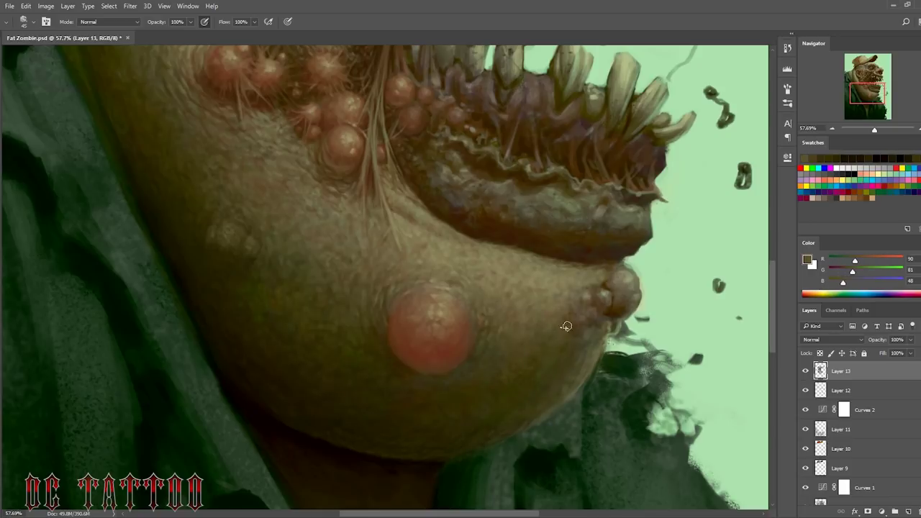
alt+click(444, 371)
alt+click(390, 341)
alt+click(454, 302)
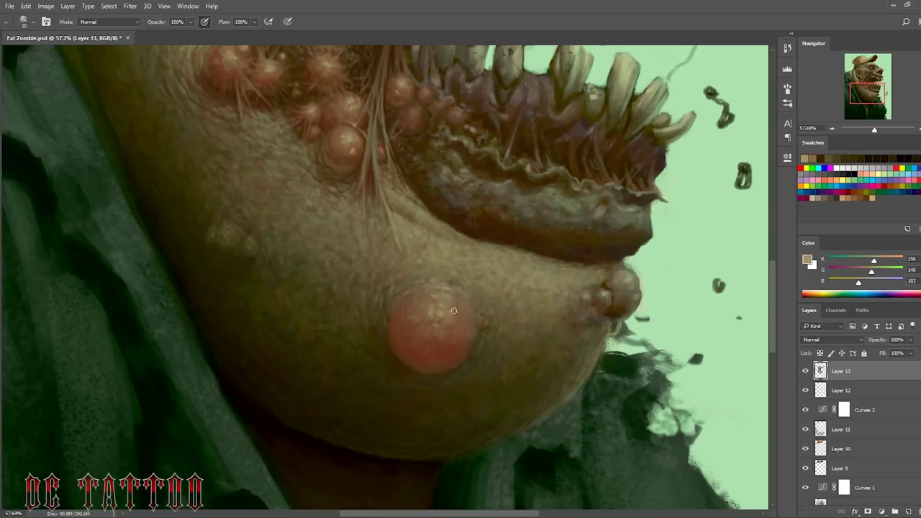
alt+click(434, 284)
alt+click(422, 381)
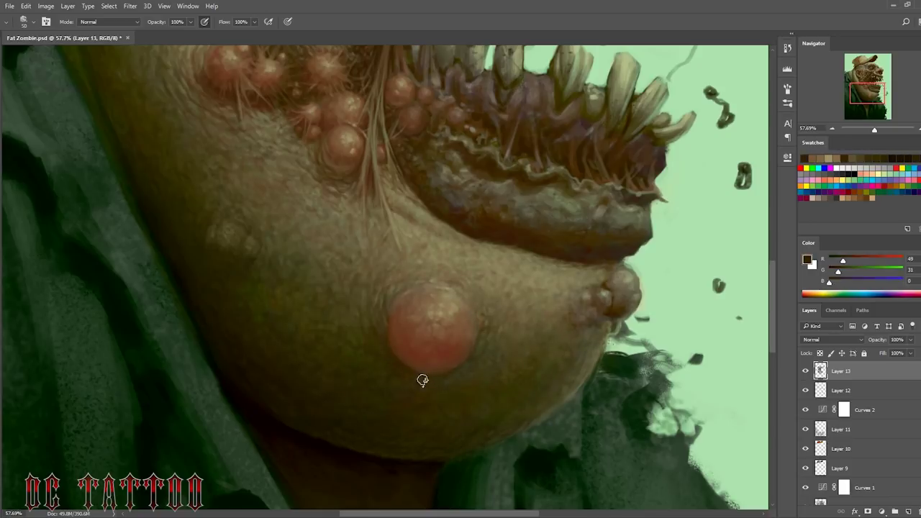
Step: Paint dark brown shading across the chin with a larger brush
key(bracketright)
key(bracketright)
key(bracketright)
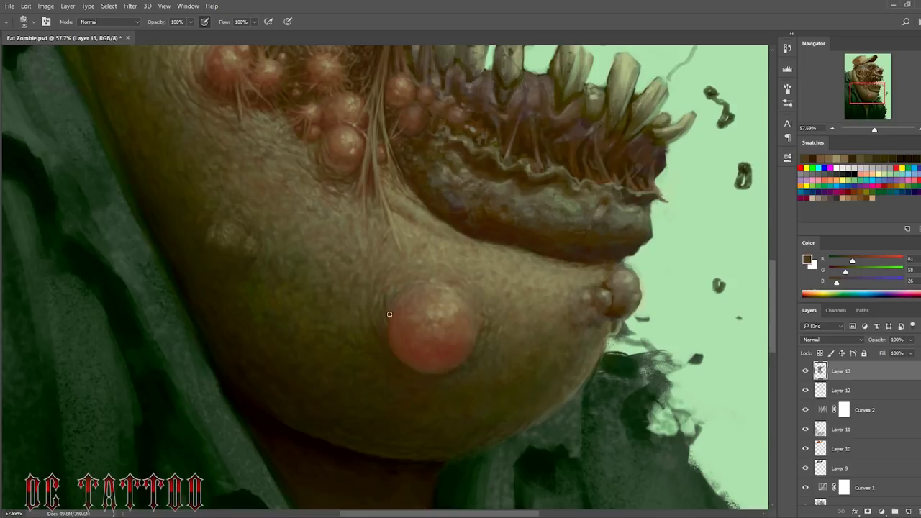
alt+click(592, 309)
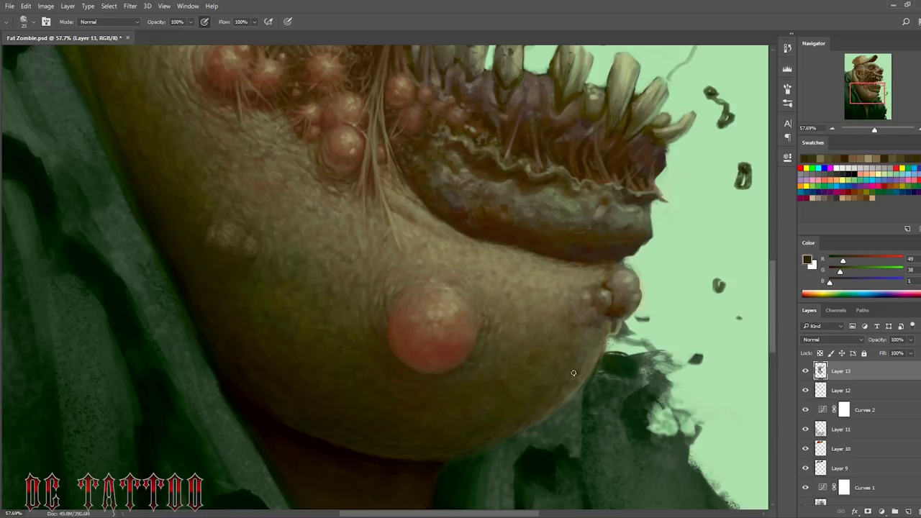
alt+click(479, 343)
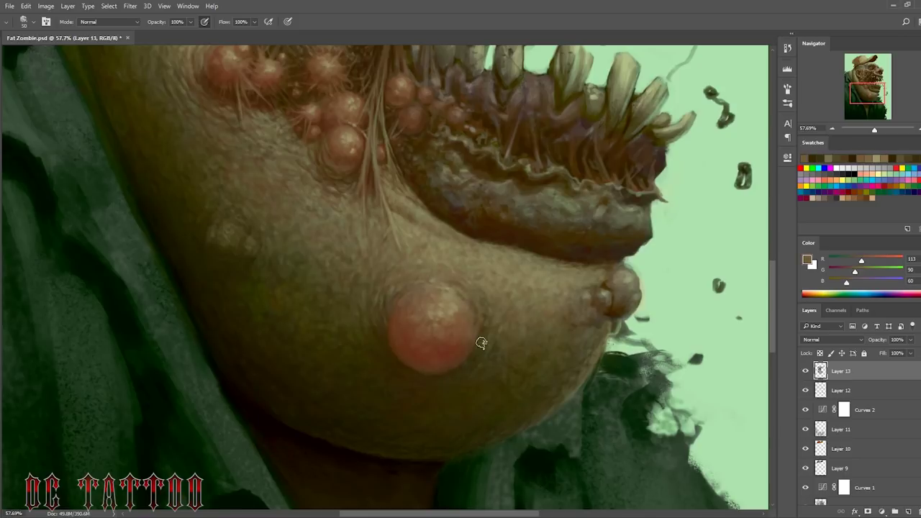
alt+click(507, 336)
alt+click(469, 374)
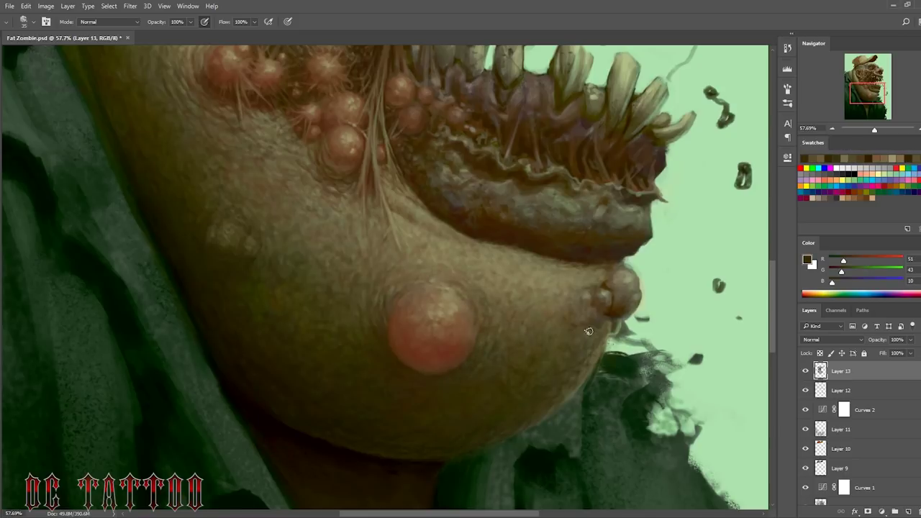
Step: Paint and shade a small dark bump beside the large chin pustule
alt+click(437, 302)
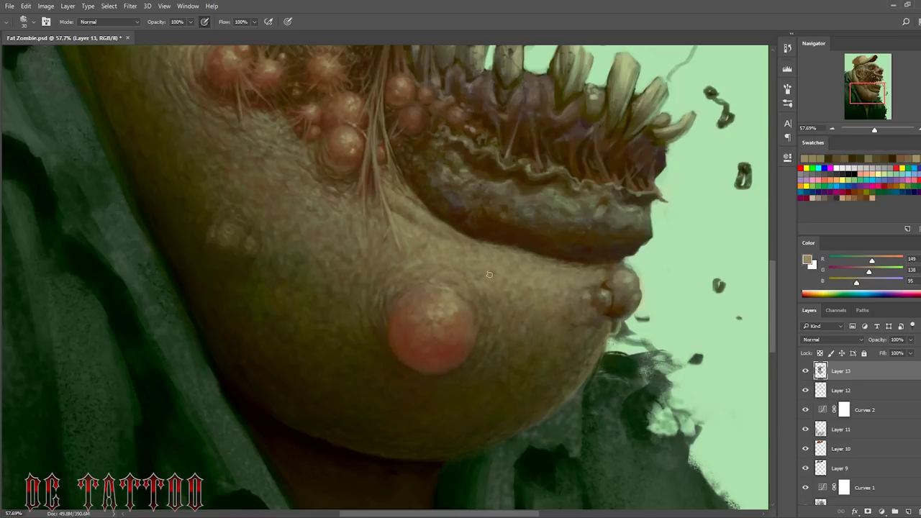
alt+click(463, 300)
alt+click(441, 329)
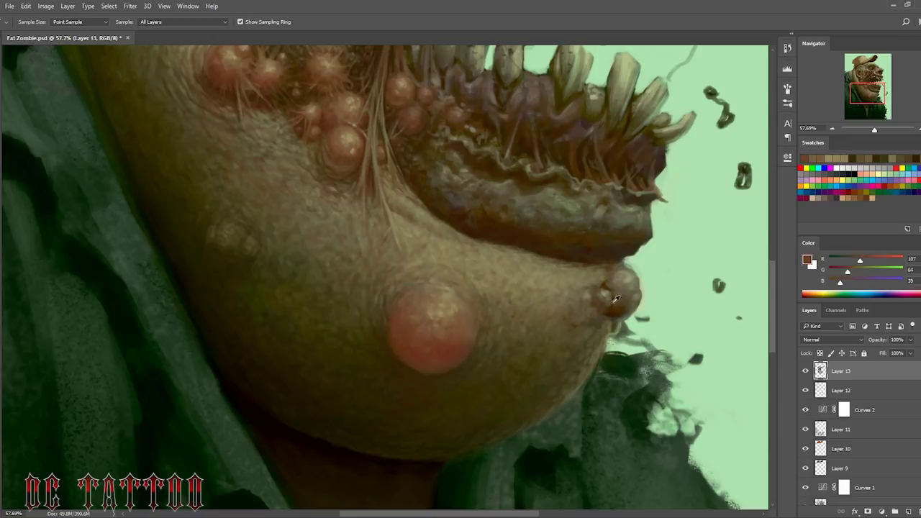
alt+click(369, 313)
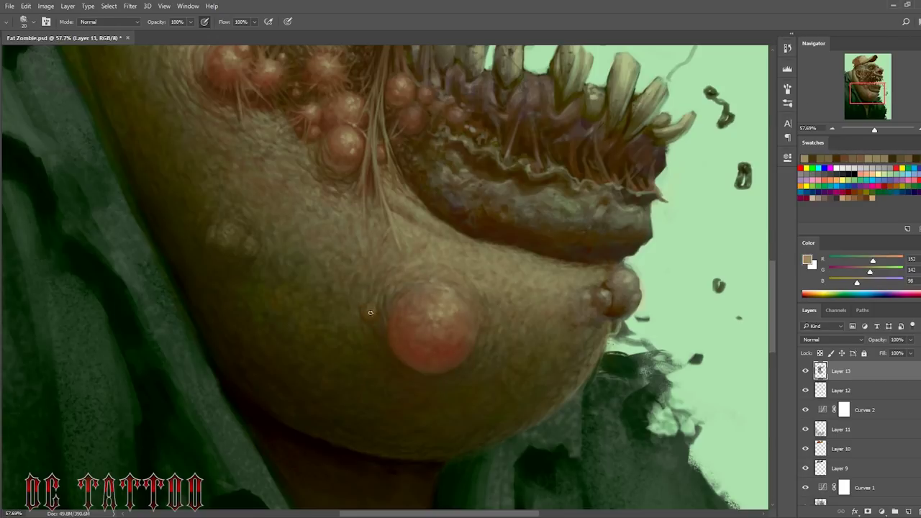
alt+click(367, 311)
alt+click(368, 356)
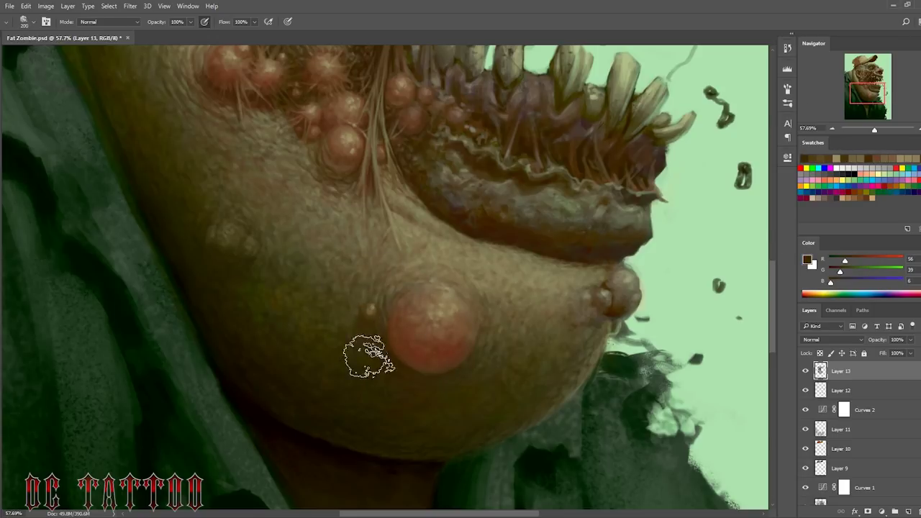
alt+click(374, 310)
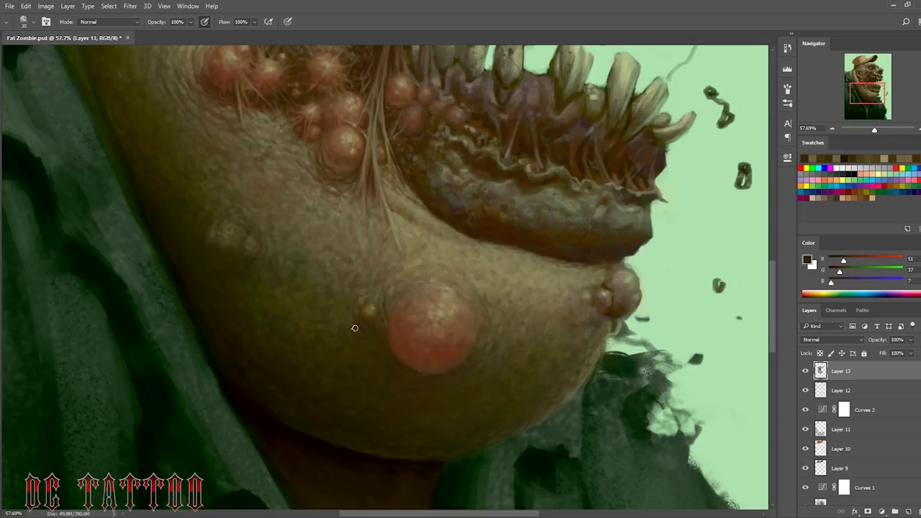
Step: Pan to the ear and darken the shadow behind it
drag(607, 263, 257, 324)
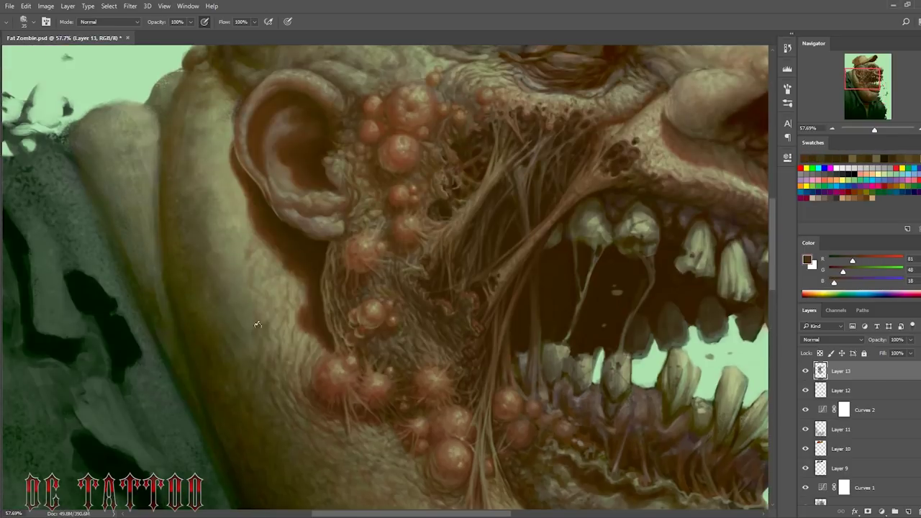
drag(249, 265, 220, 267)
alt+click(235, 194)
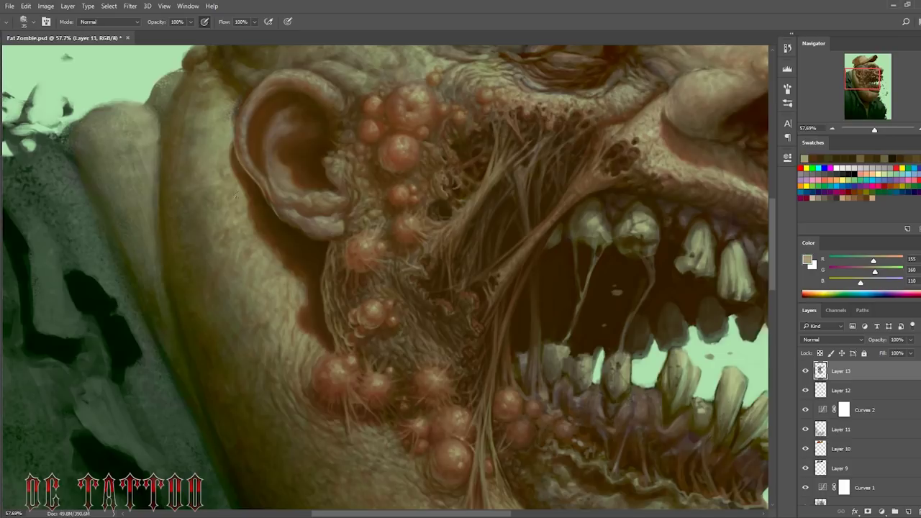
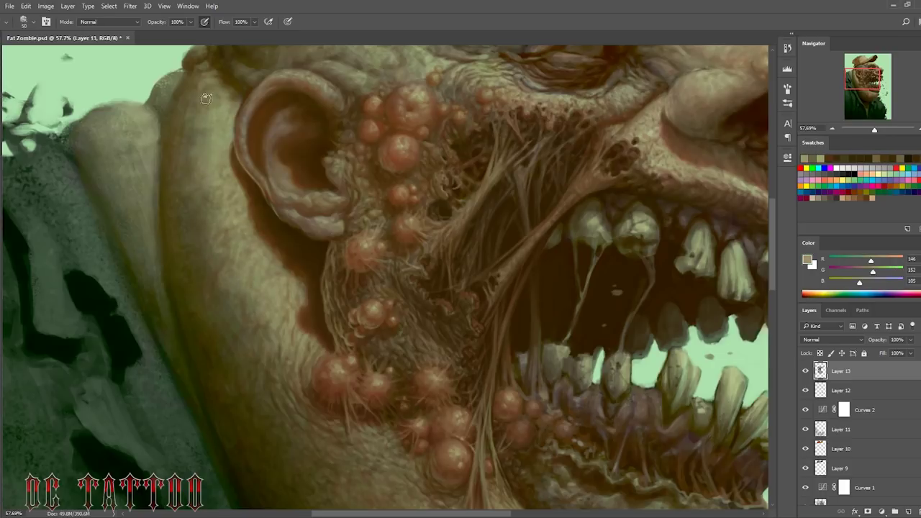
Step: Sample dark olive shadow tones with a smaller brush and pan down to the chin tip and lower jowl
alt+click(201, 281)
key(bracketleft)
key(bracketleft)
alt+click(231, 445)
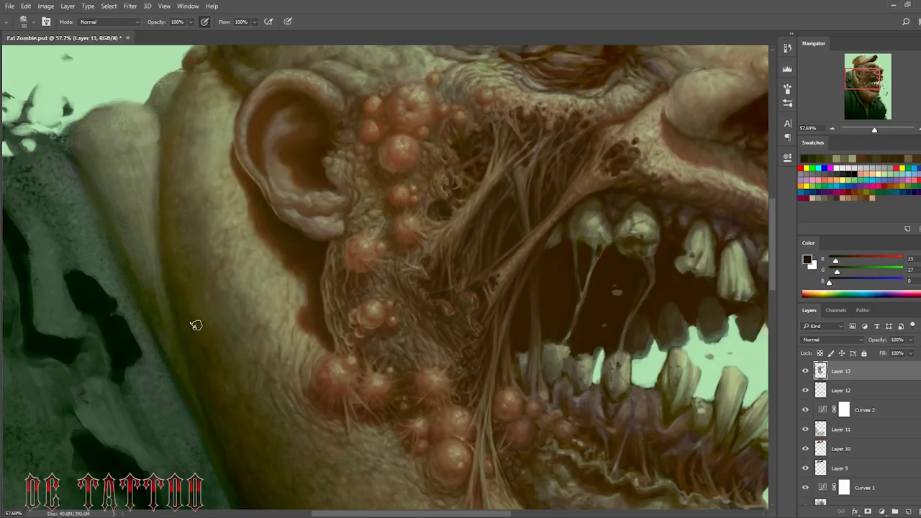
drag(171, 246, 131, 106)
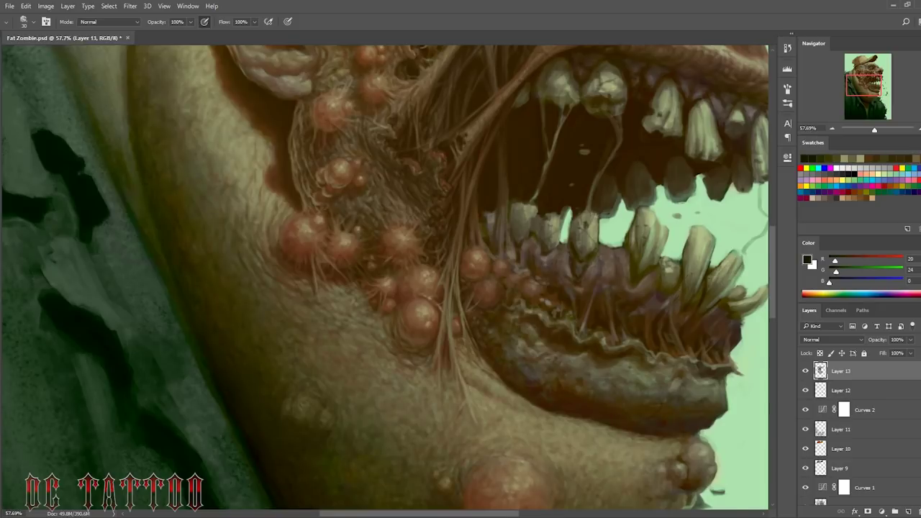
drag(326, 206, 189, 56)
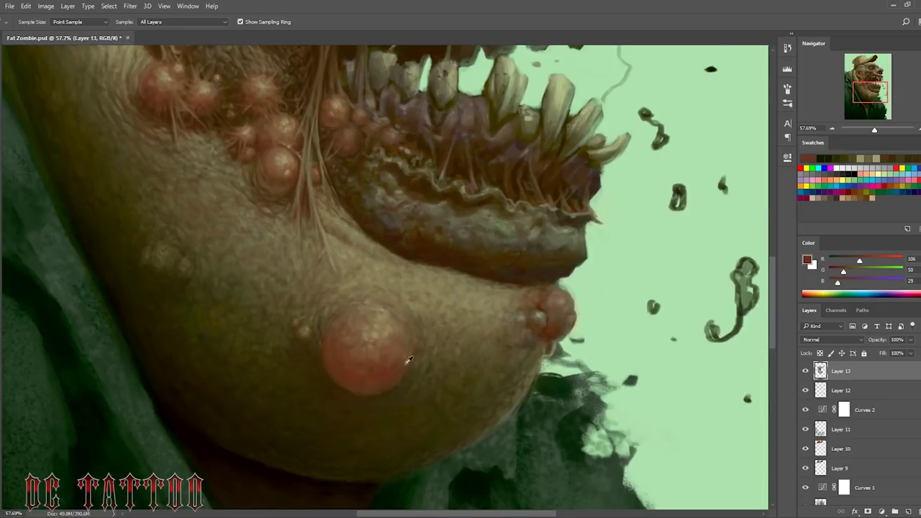
Step: Paint a saturated red pustule onto the small bump at the chin tip
alt+click(405, 360)
mouse_move(550, 310)
mouse_down()
mouse_move(562, 325)
mouse_move(558, 316)
mouse_move(569, 313)
mouse_up()
alt+click(530, 322)
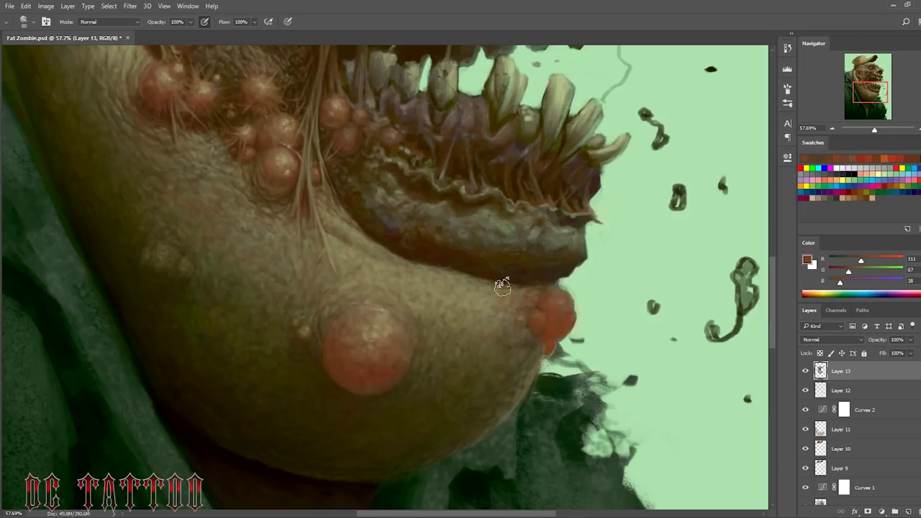
Step: Blend the red bump into the skin with surrounding brown, shadow and lighter tan tones
alt+click(538, 312)
alt+click(534, 333)
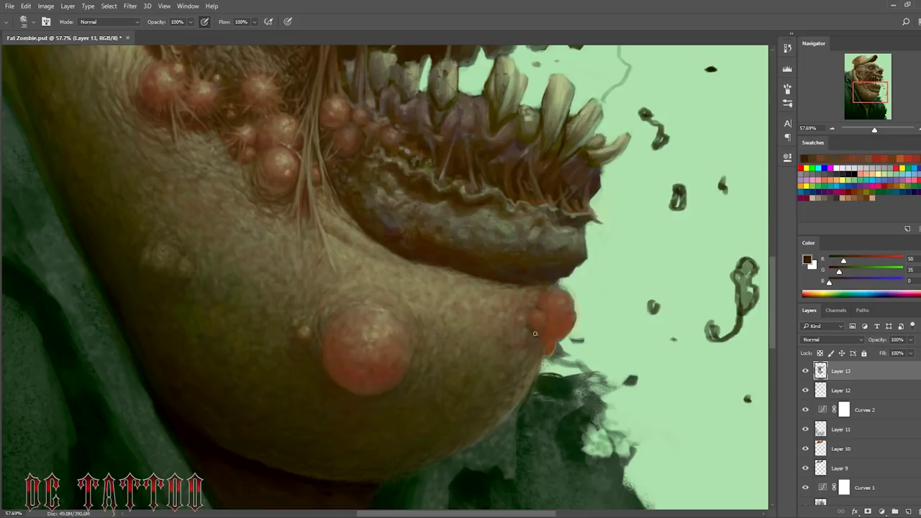
alt+click(539, 330)
key(bracketright)
key(bracketright)
key(bracketright)
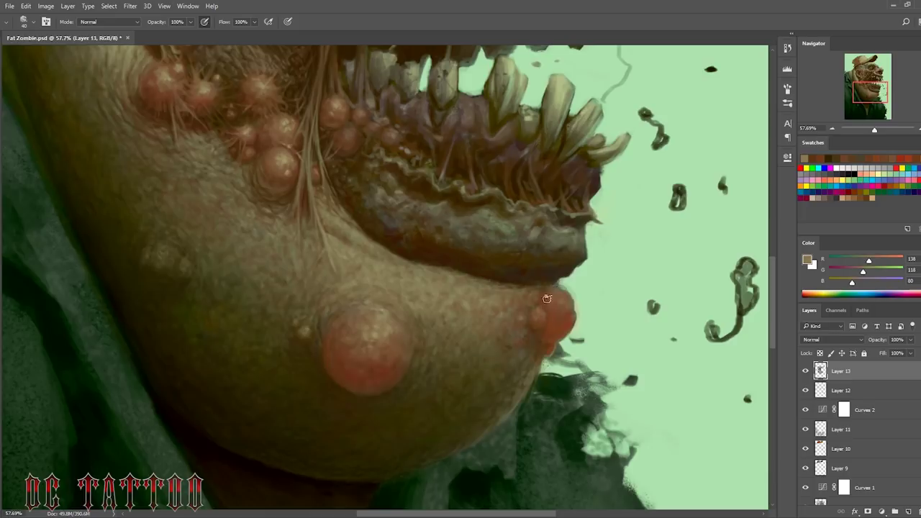
alt+click(291, 156)
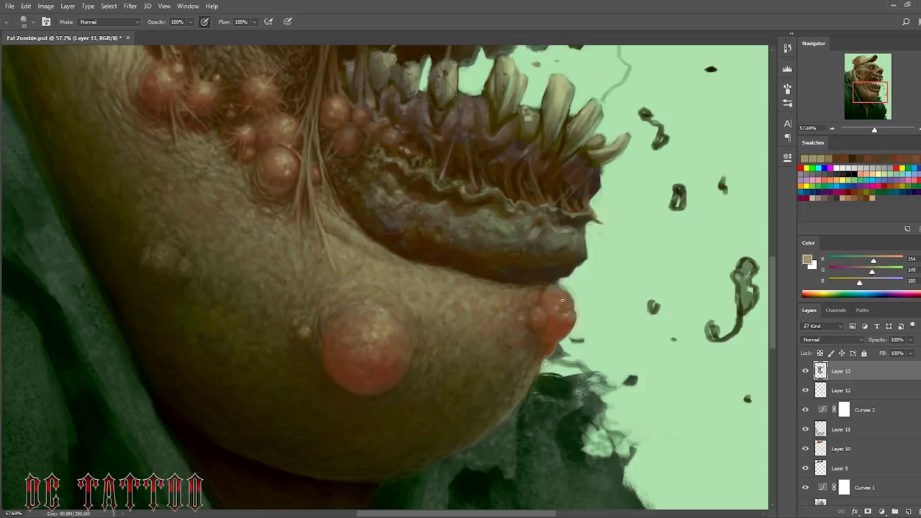
drag(562, 312, 547, 324)
alt+click(529, 332)
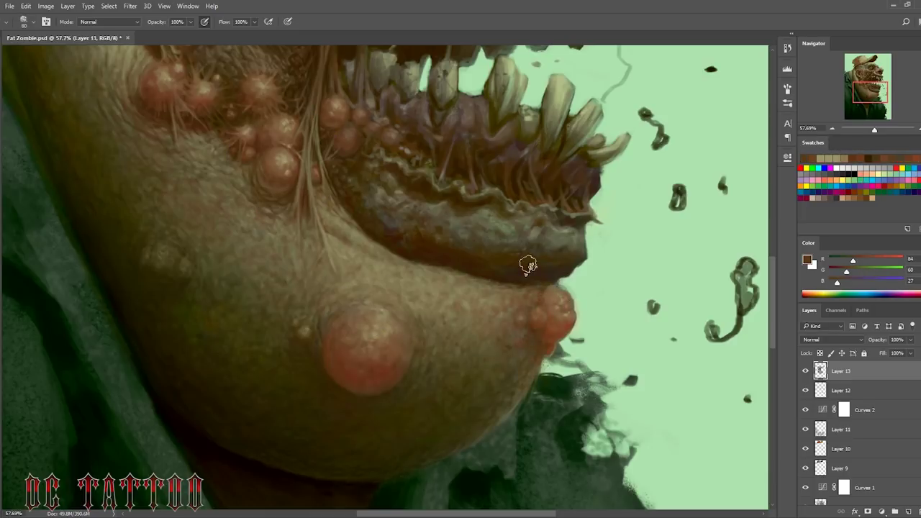
Step: Sample light tan, brown and dark reddish-brown with a smaller brush for the bump's edges
alt+click(525, 309)
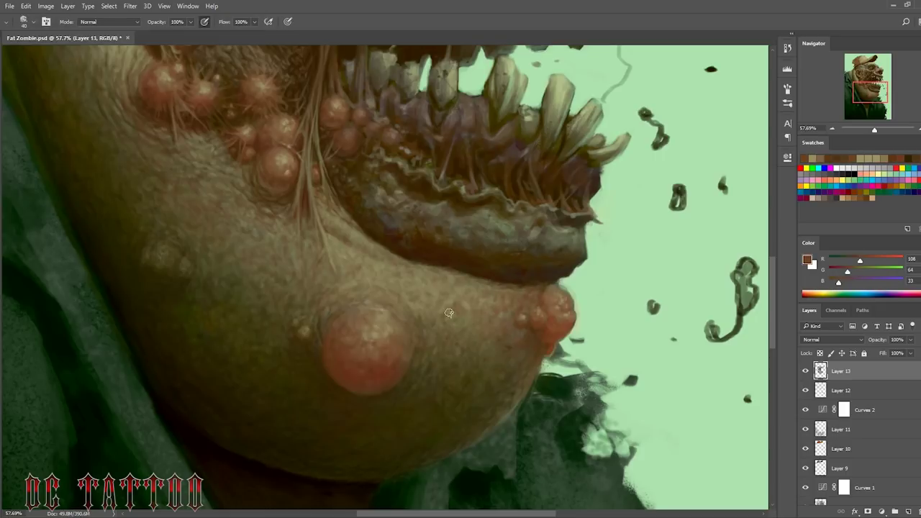
key(bracketleft)
key(bracketleft)
key(bracketleft)
alt+click(546, 309)
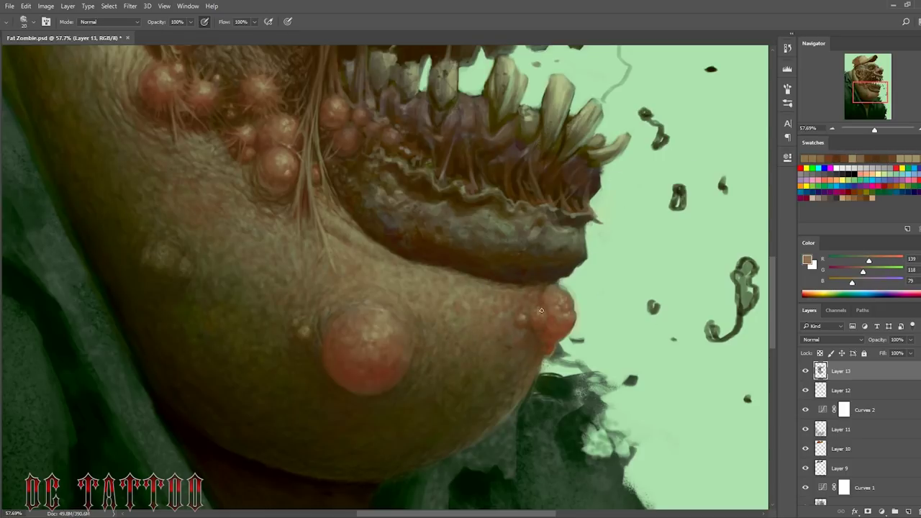
key(bracketleft)
alt+click(546, 294)
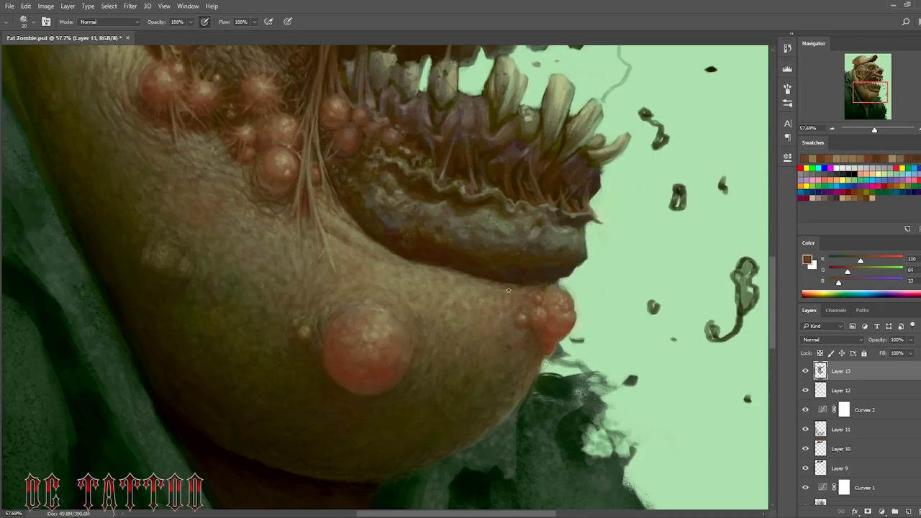
Step: Frame the lower lip and gums, sample dark browns and paint shadow along the gum line
drag(558, 202, 579, 343)
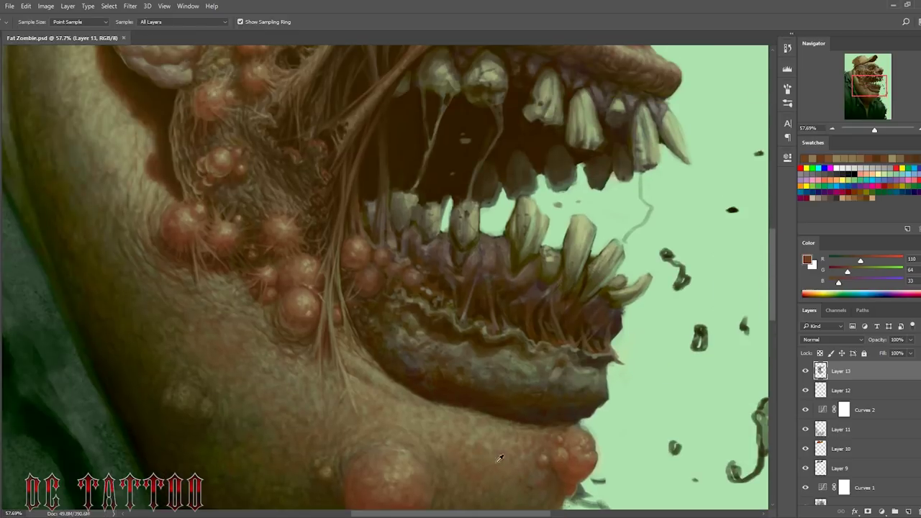
alt+click(469, 413)
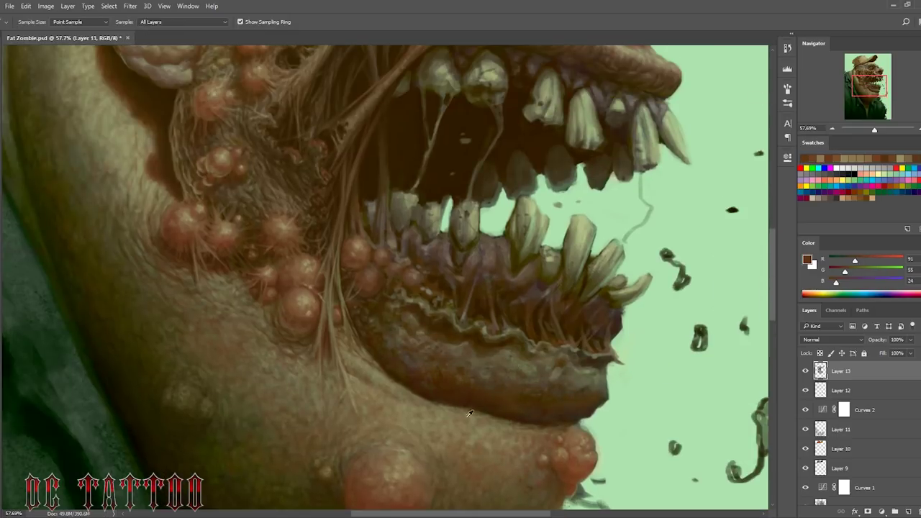
alt+click(375, 317)
alt+click(390, 314)
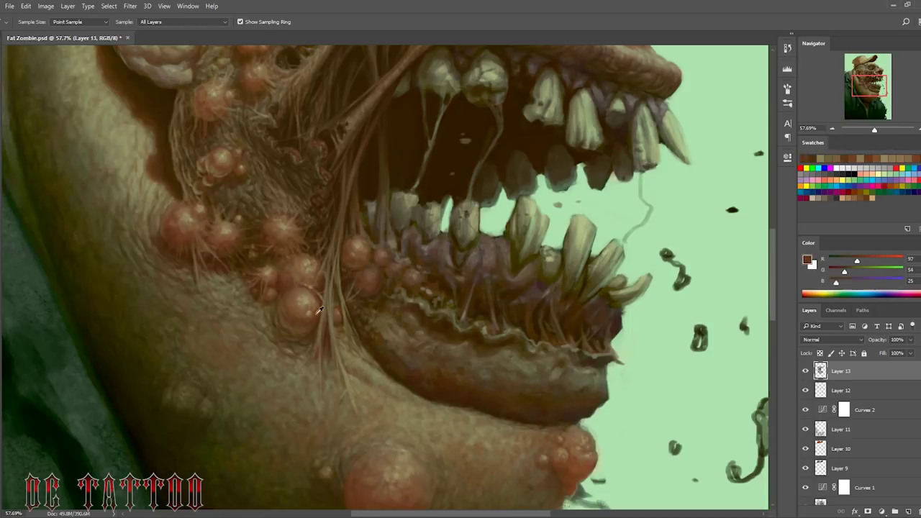
key(bracketright)
key(bracketright)
key(bracketright)
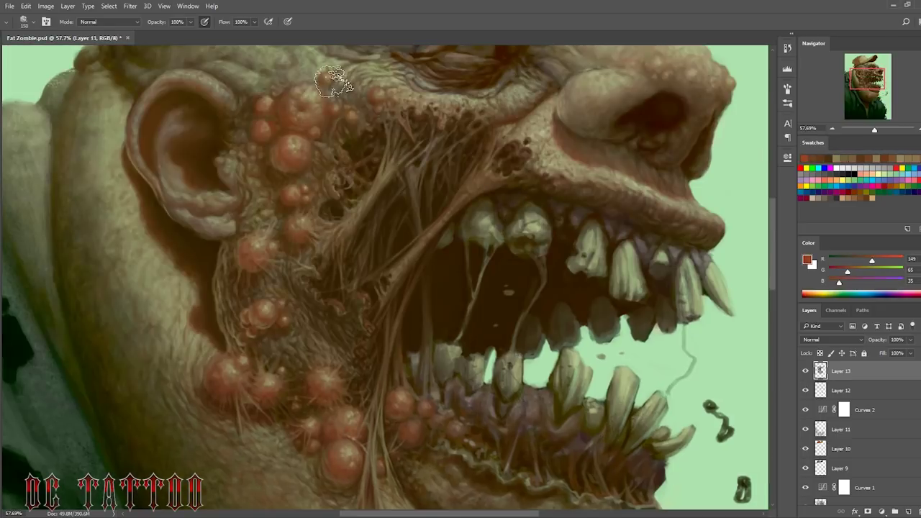
drag(251, 75, 349, 329)
key(bracketleft)
key(bracketleft)
key(bracketleft)
alt+click(353, 243)
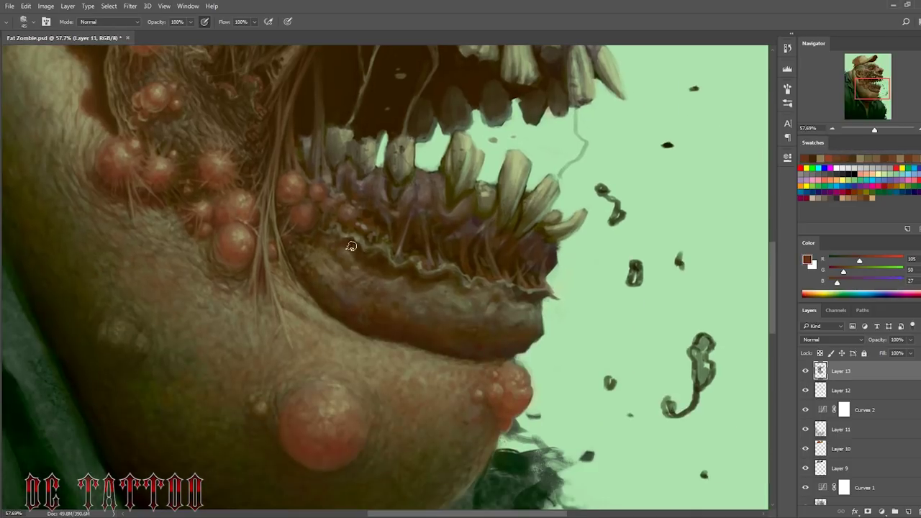
alt+click(354, 245)
key(bracketright)
key(bracketright)
alt+click(335, 241)
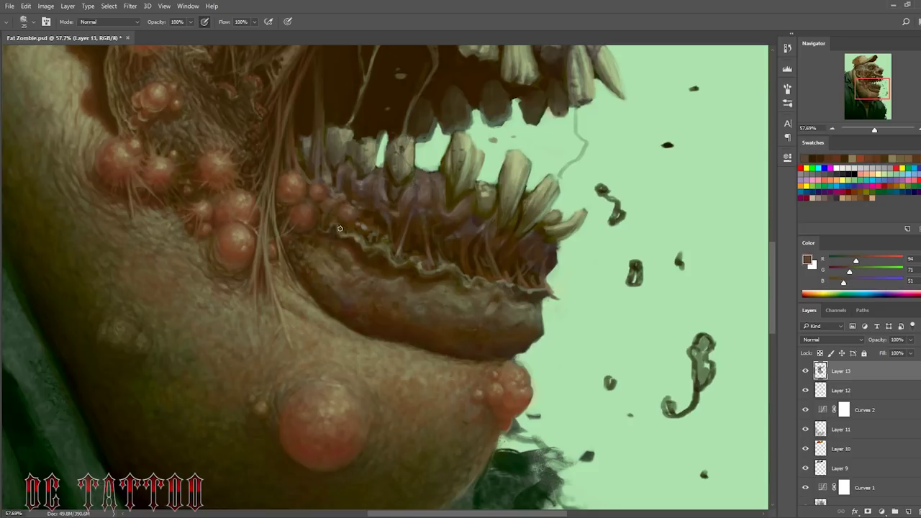
alt+click(351, 225)
Step: With a smaller brush, paint deep brown shadows between the lower teeth and into the gums
key(bracketleft)
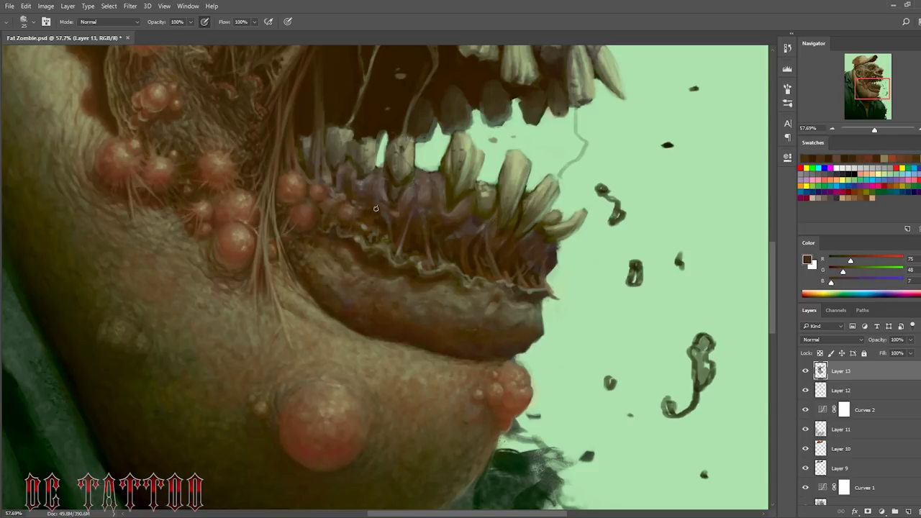
alt+click(364, 207)
alt+click(361, 227)
key(bracketright)
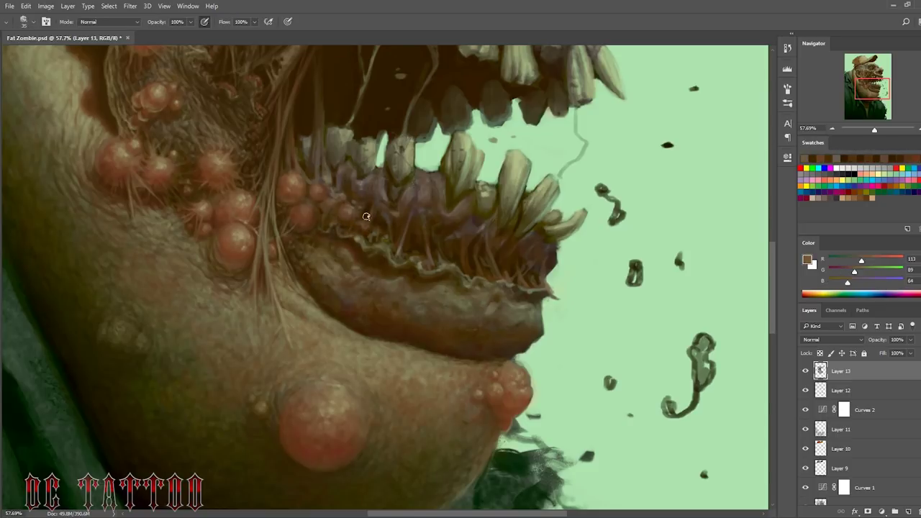
alt+click(367, 216)
alt+click(383, 230)
key(bracketleft)
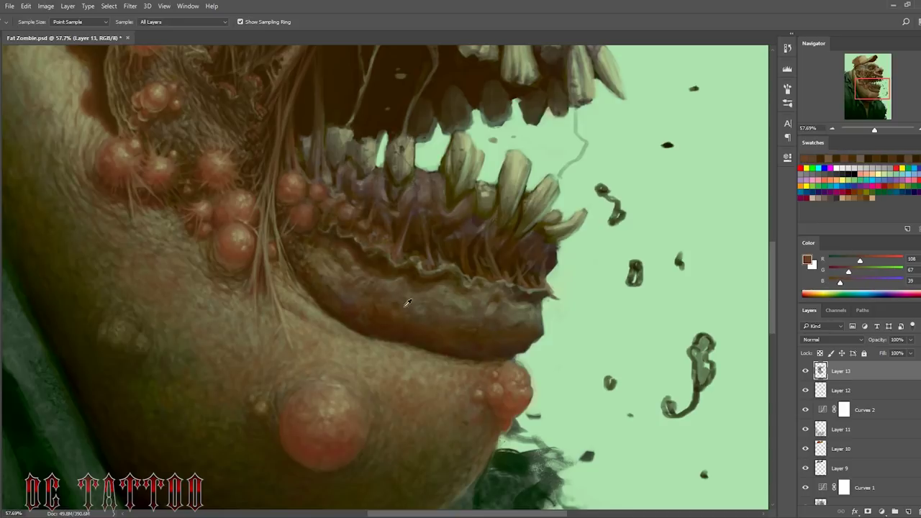
alt+click(400, 245)
key(bracketleft)
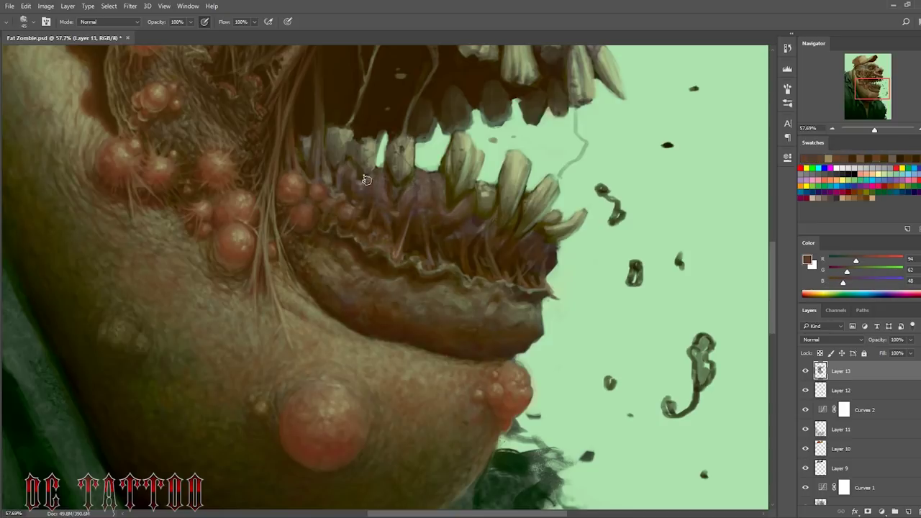
alt+click(405, 198)
alt+click(390, 213)
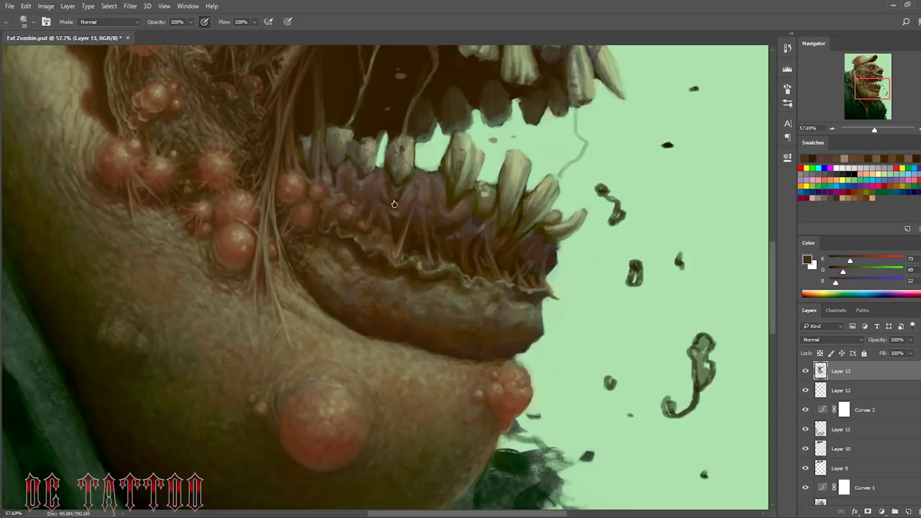
alt+click(364, 217)
Step: Paint red-brown and warm tones along the lower gums and gum line
alt+click(382, 207)
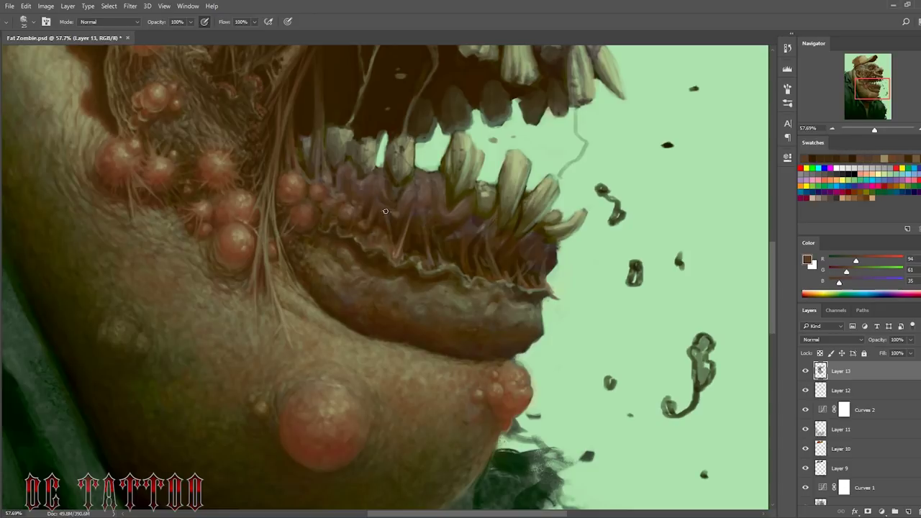
alt+click(392, 238)
key(bracketright)
key(bracketright)
key(bracketright)
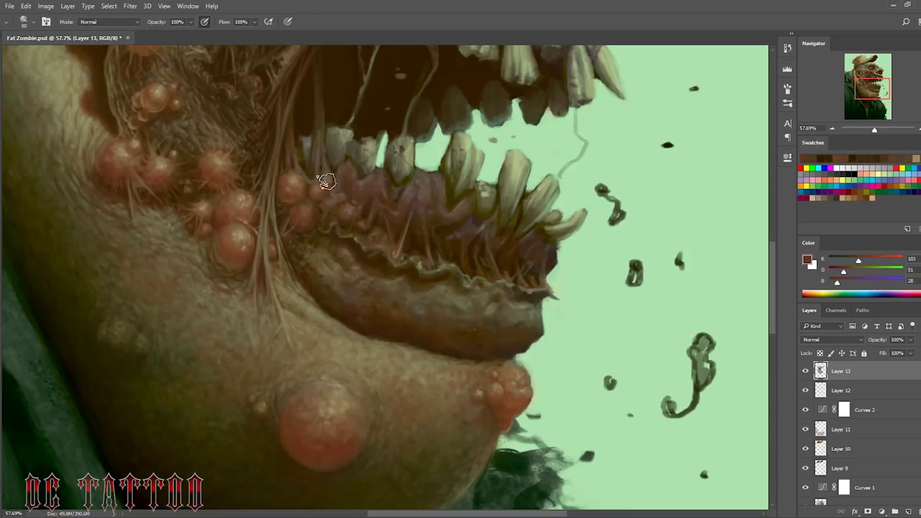
alt+click(326, 181)
alt+click(320, 163)
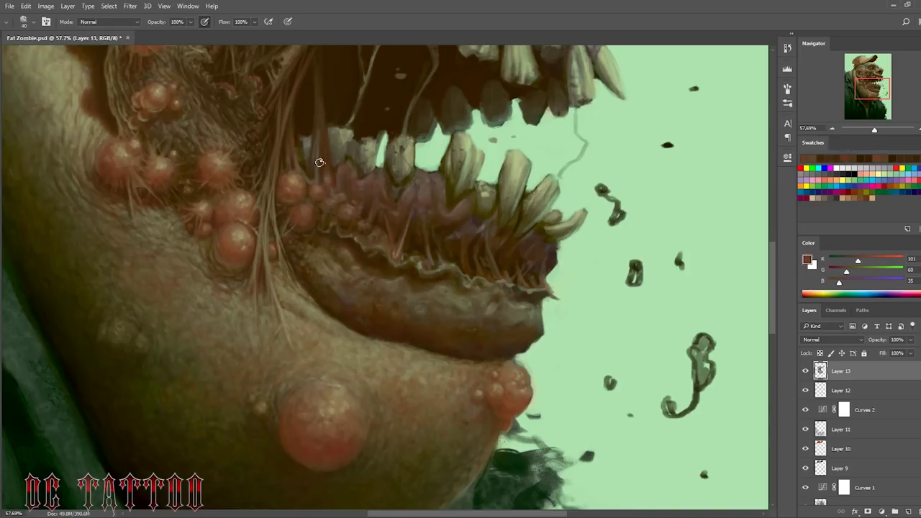
alt+click(345, 200)
key(bracketright)
key(bracketright)
key(bracketright)
alt+click(352, 210)
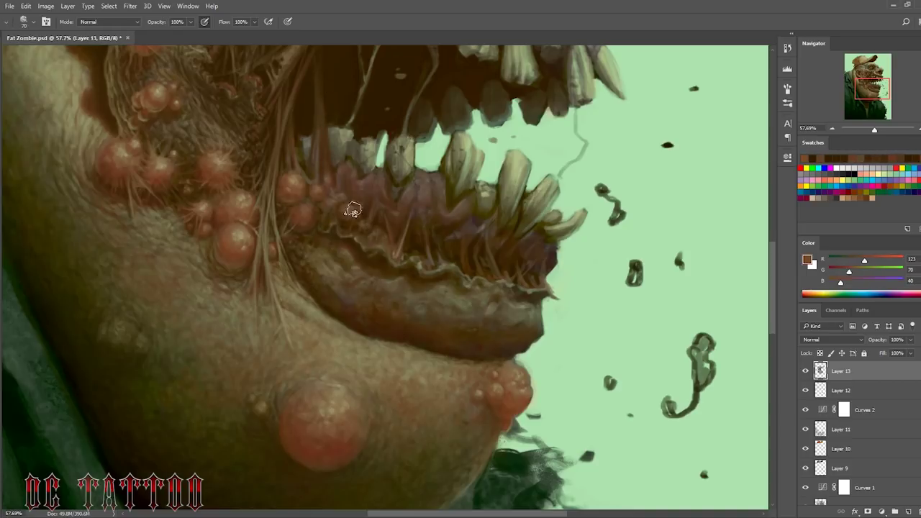
Step: Add muted brown and lighter tan highlights along the gum edge
alt+click(374, 236)
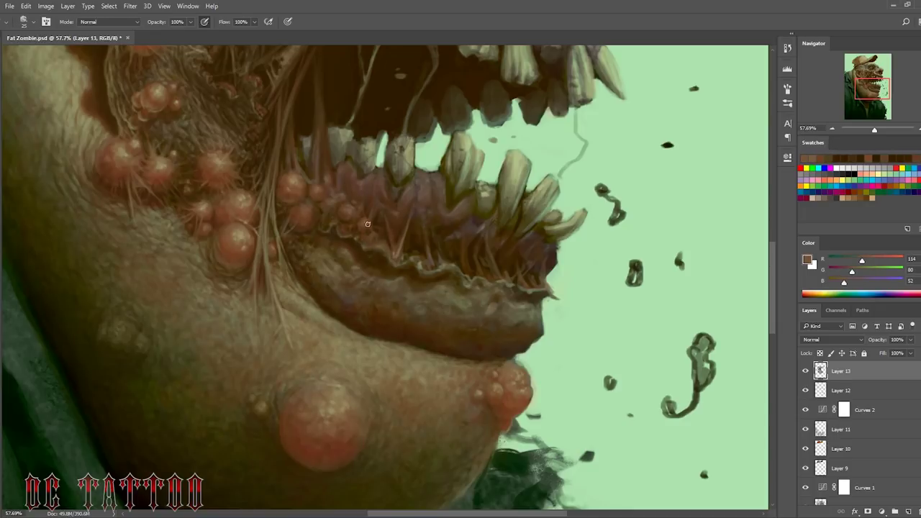
alt+click(366, 222)
alt+click(297, 177)
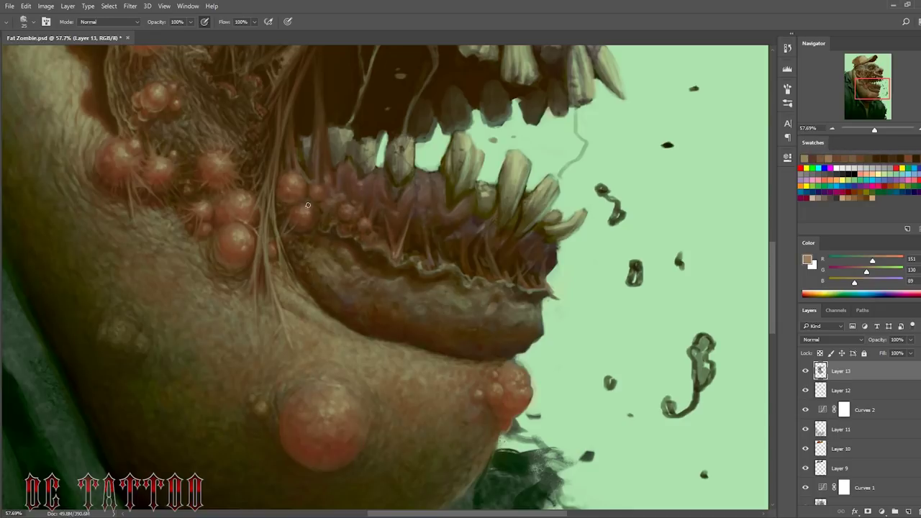
alt+click(302, 207)
alt+click(315, 214)
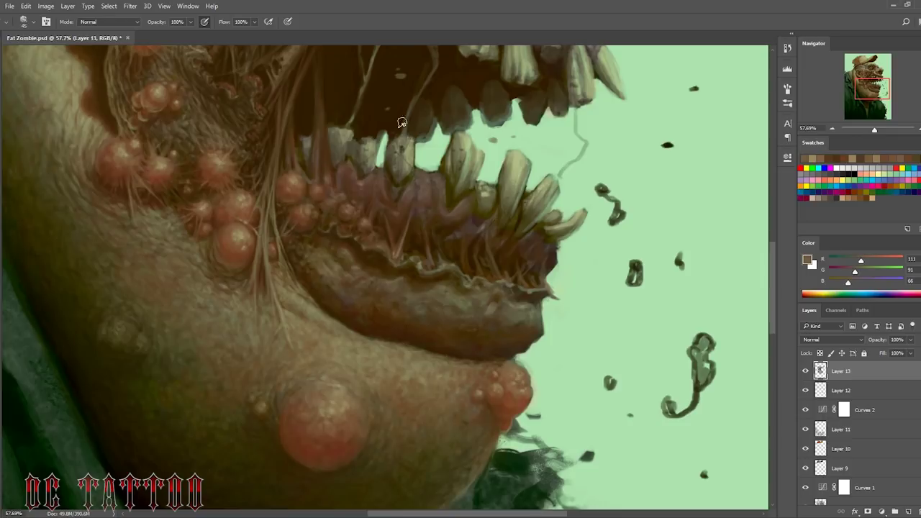
Step: Paint a near-black stroke along a tooth with the brush at 25
alt+click(395, 261)
alt+click(361, 182)
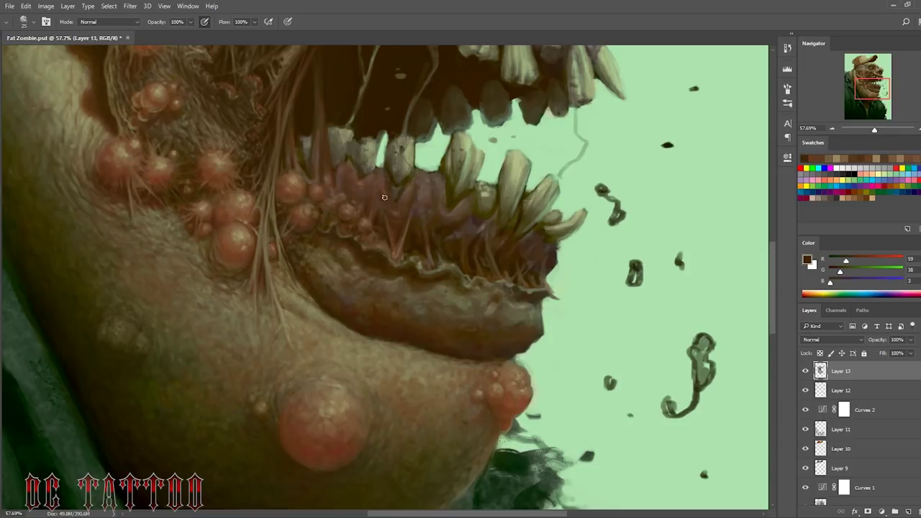
alt+click(405, 195)
key(bracketright)
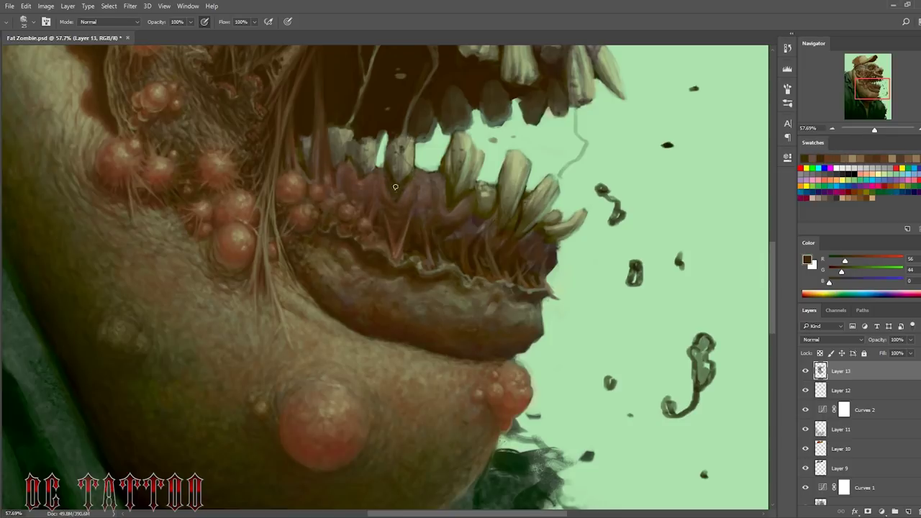
alt+click(405, 178)
drag(404, 177, 392, 140)
Step: Sample reddish, tan and dark gum browns while resizing the brush between 15 and 45
key(bracketright)
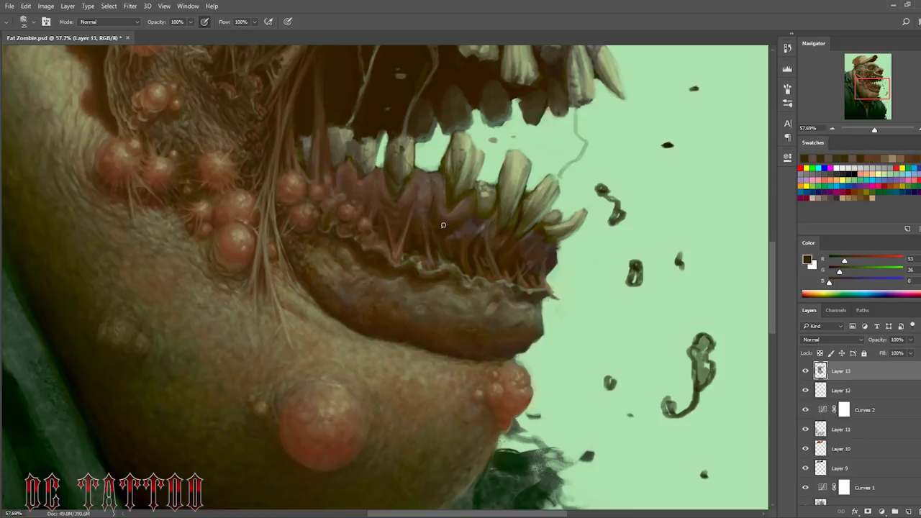
alt+click(428, 206)
key(bracketright)
key(bracketright)
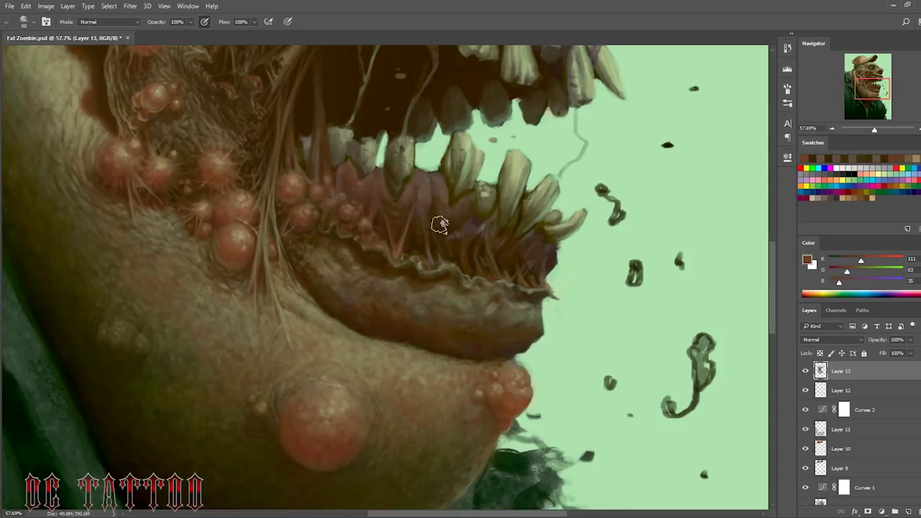
alt+click(440, 224)
key(bracketleft)
key(bracketleft)
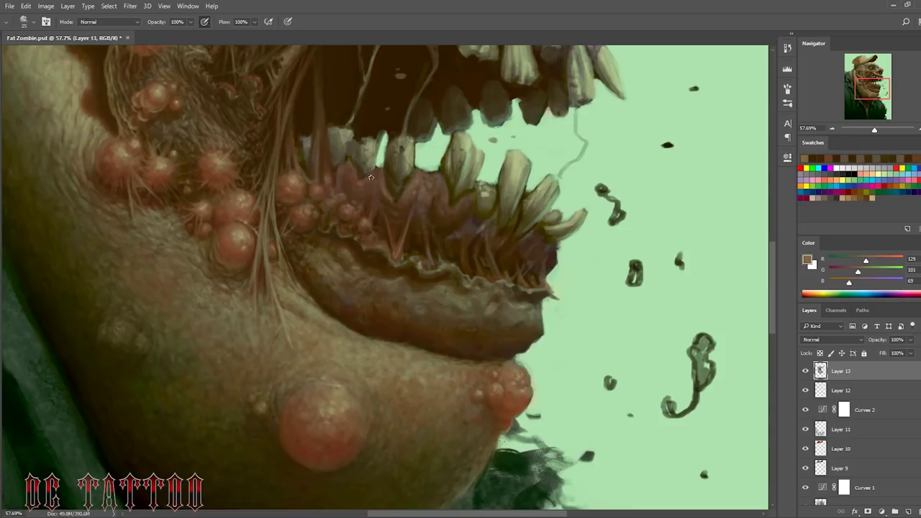
alt+click(351, 166)
key(bracketleft)
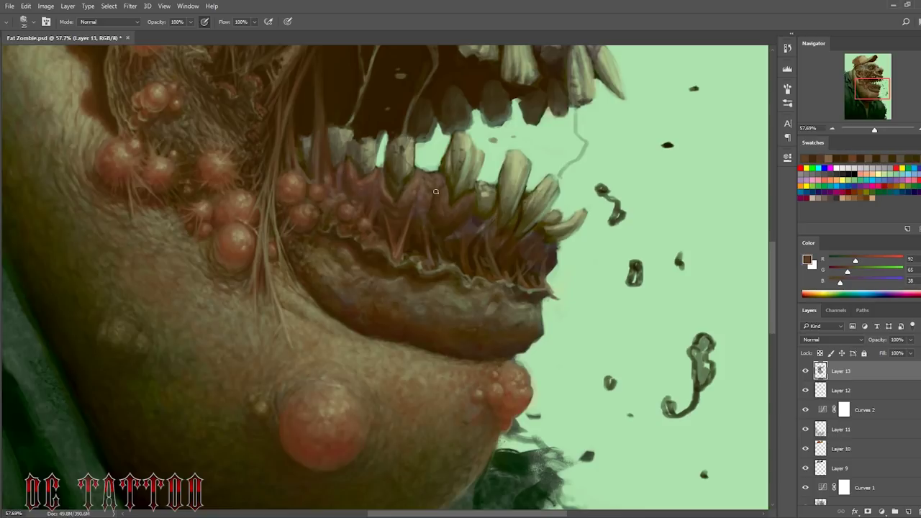
alt+click(436, 214)
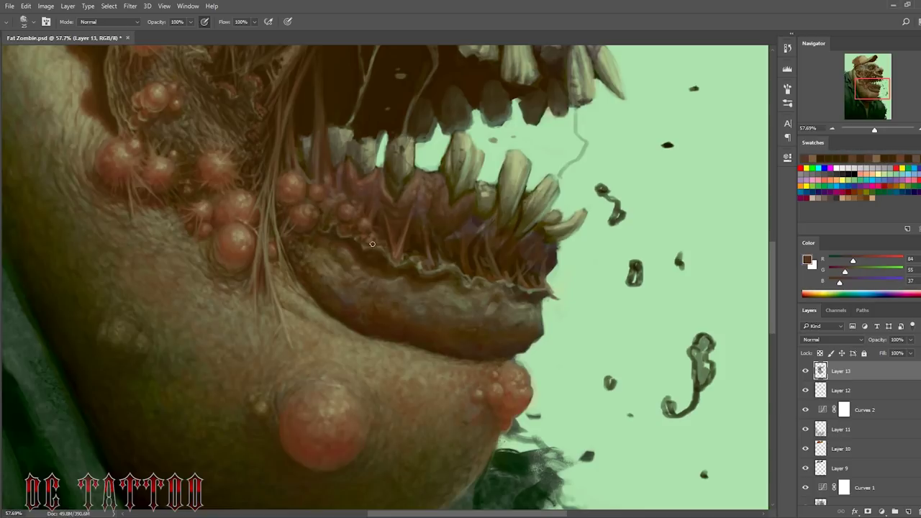
Step: Sample reddish browns, pale tan and dark shadow brown around the lip and gums
alt+click(366, 236)
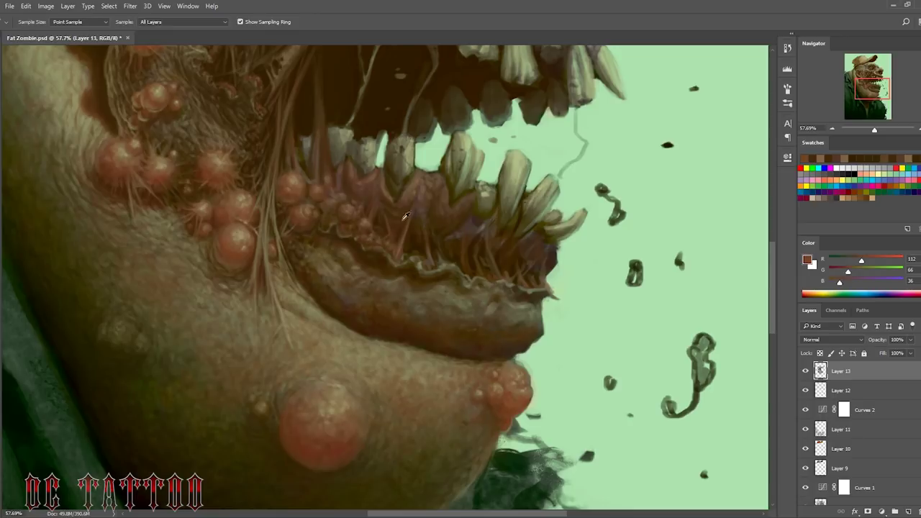
alt+click(413, 246)
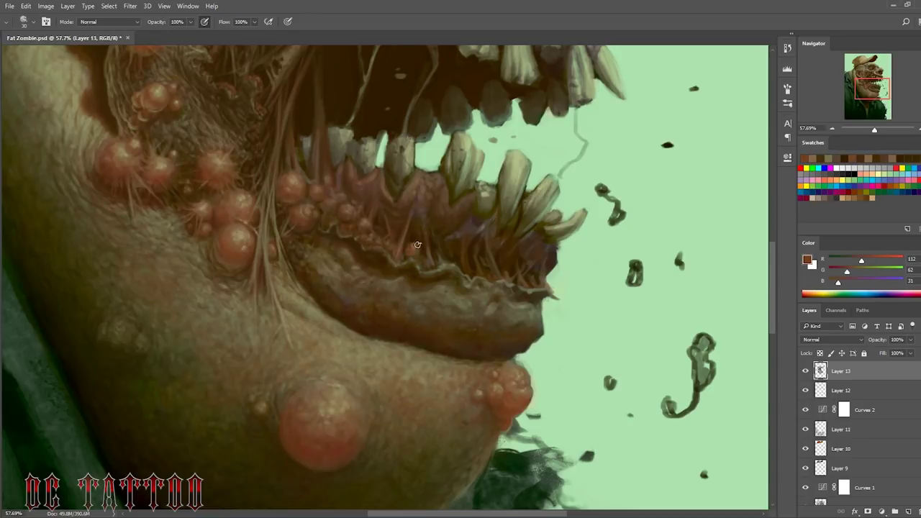
alt+click(414, 252)
alt+click(297, 207)
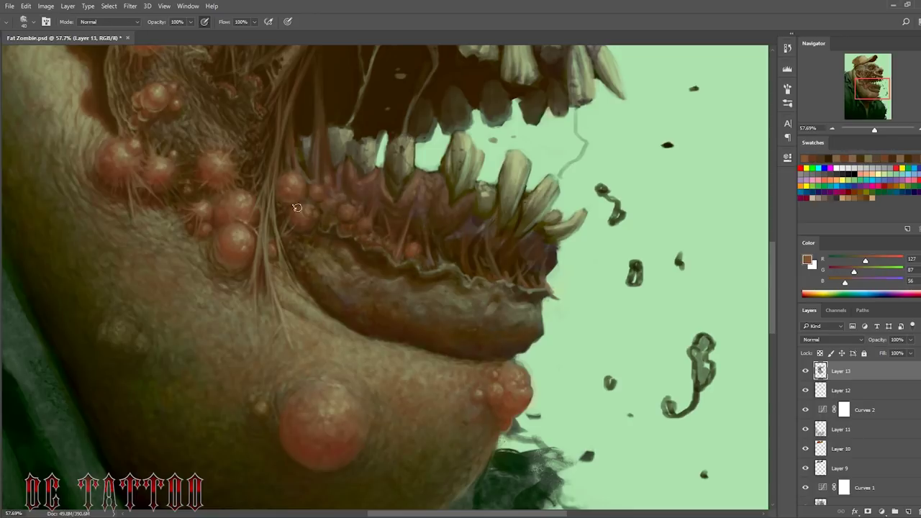
alt+click(415, 244)
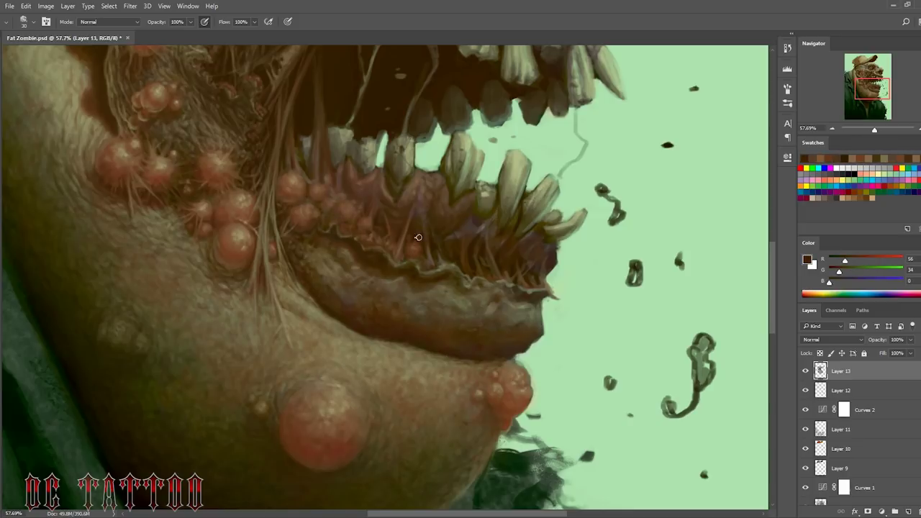
alt+click(412, 281)
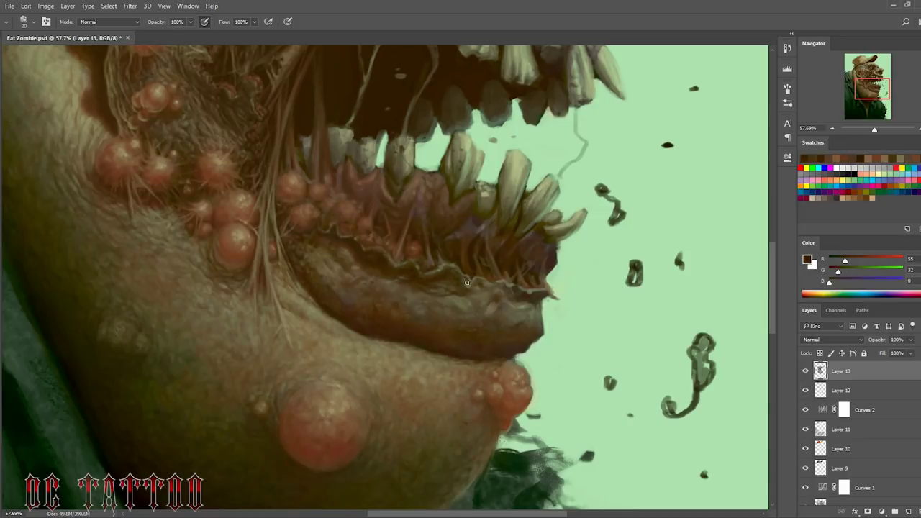
Step: Sample dark olive and near-black browns from the lip edge with a 15–20 brush
key(bracketleft)
alt+click(466, 273)
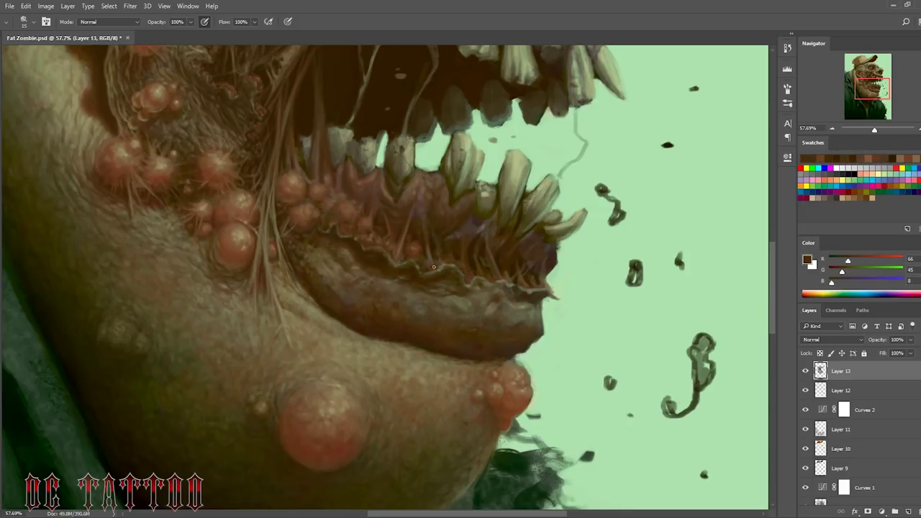
alt+click(434, 266)
alt+click(467, 218)
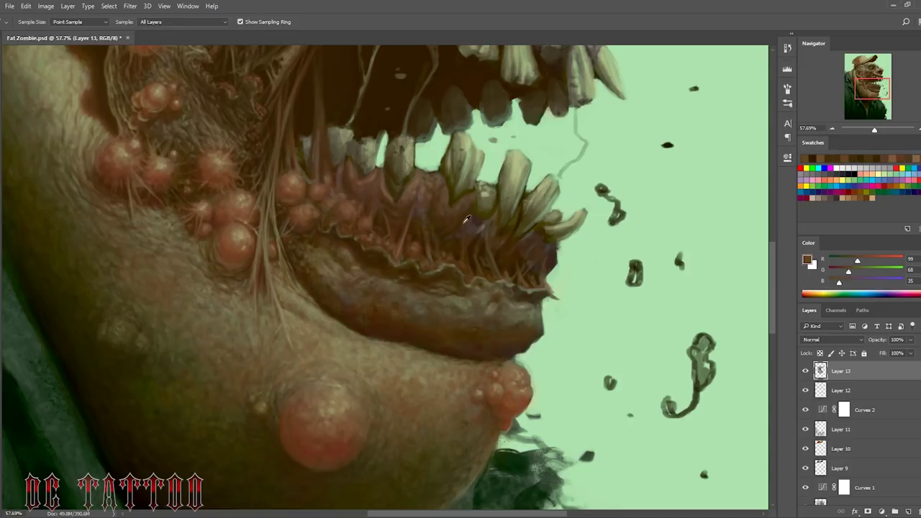
alt+click(440, 291)
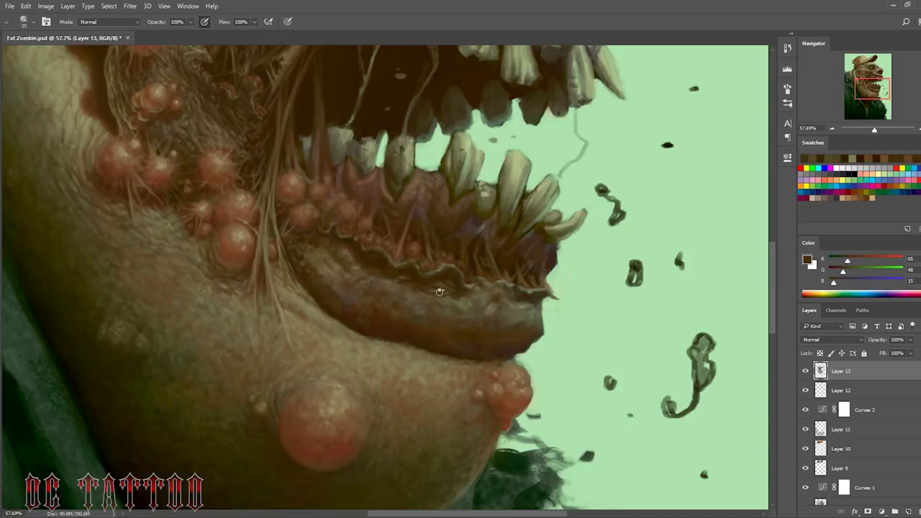
key(bracketleft)
key(bracketleft)
key(bracketleft)
alt+click(471, 265)
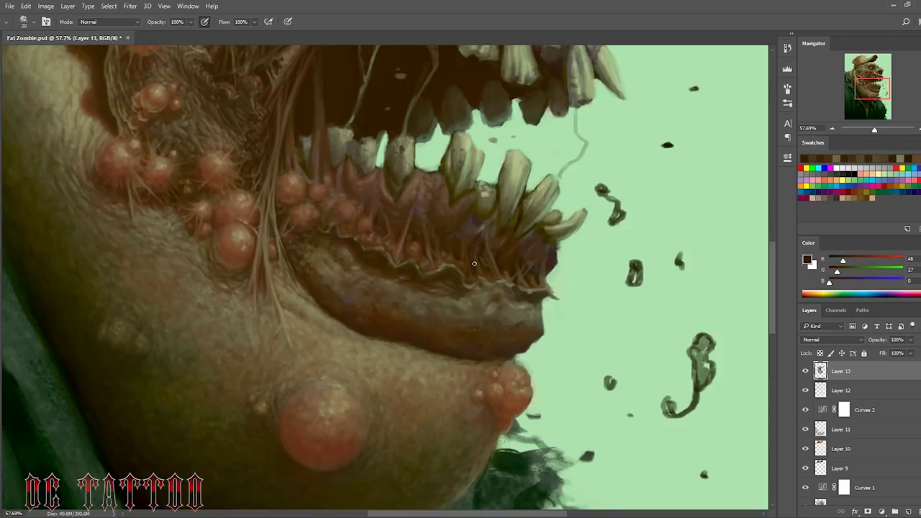
alt+click(475, 288)
Step: Darken the lower lip's edge and dab dark paint at its right corner
alt+click(499, 286)
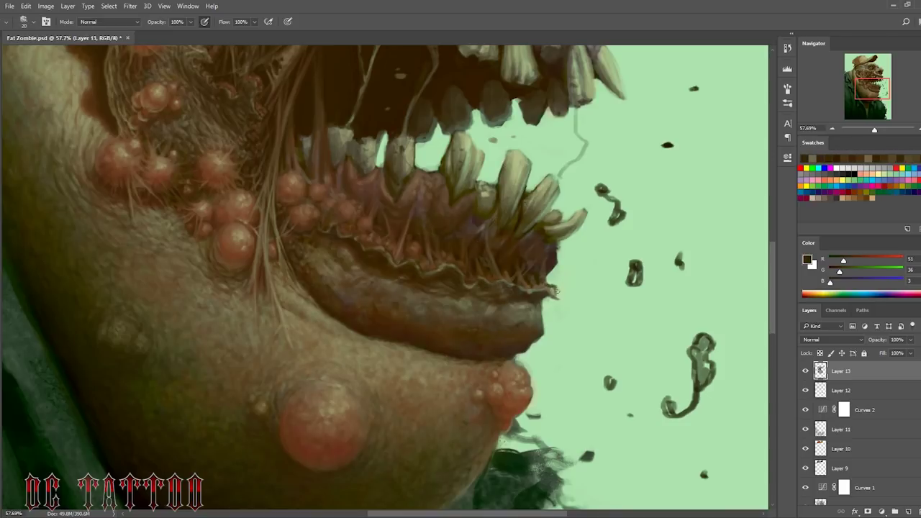
key(bracketleft)
alt+click(549, 285)
drag(549, 288, 554, 297)
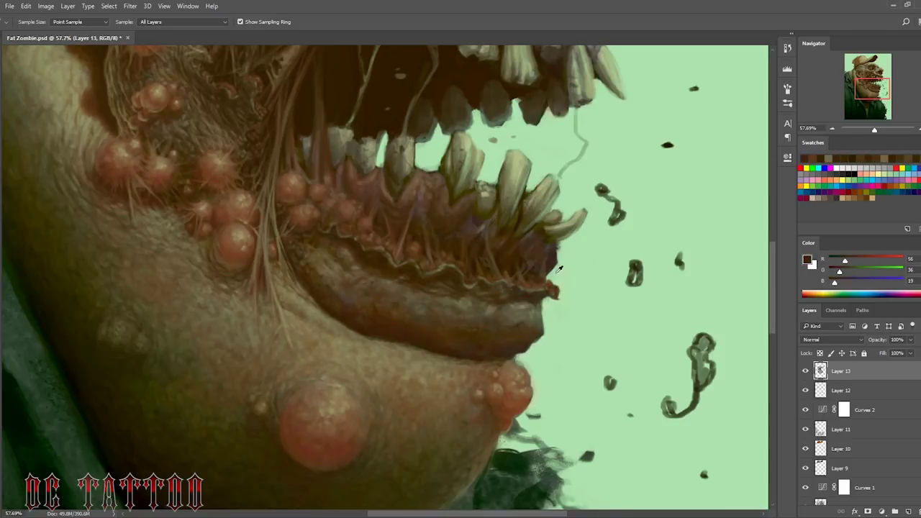
alt+click(429, 266)
Step: Sample near-black and light browns between the teeth, adjusting the brush from 15 to 30
key(bracketleft)
alt+click(395, 160)
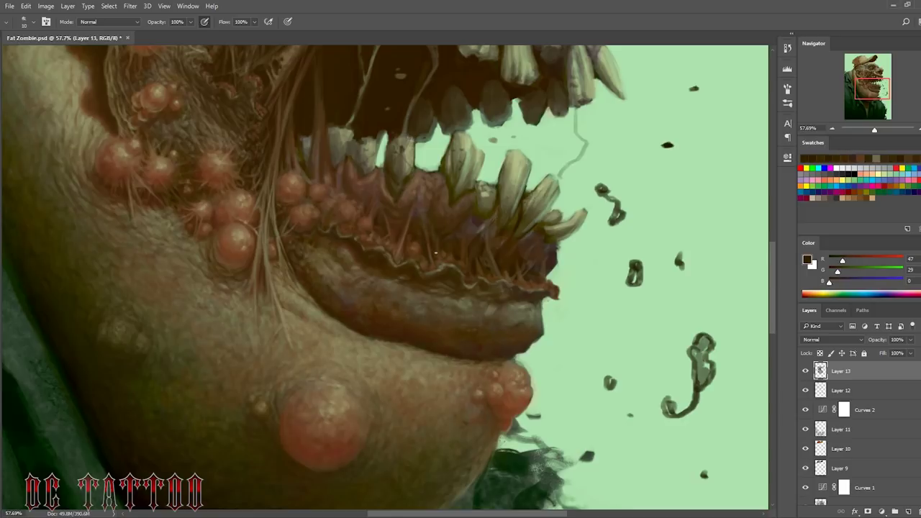
key(bracketright)
alt+click(430, 216)
alt+click(427, 219)
key(bracketright)
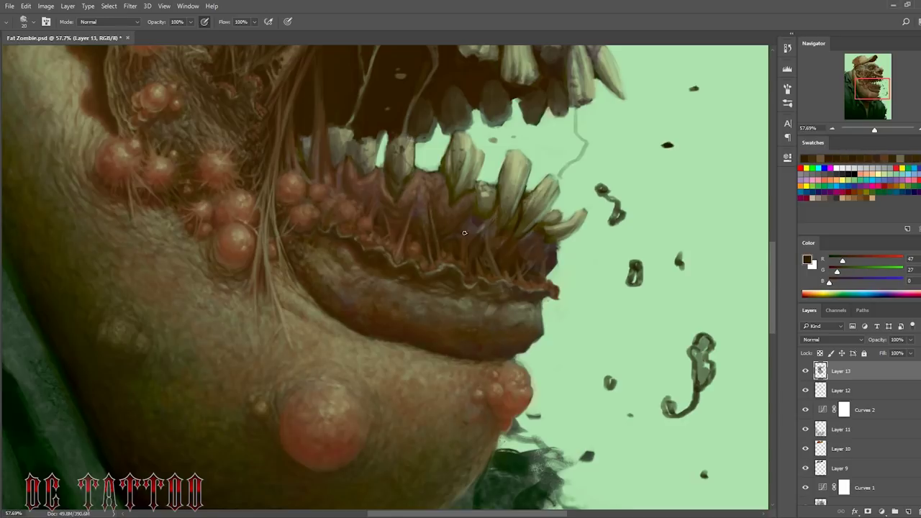
alt+click(445, 243)
key(bracketright)
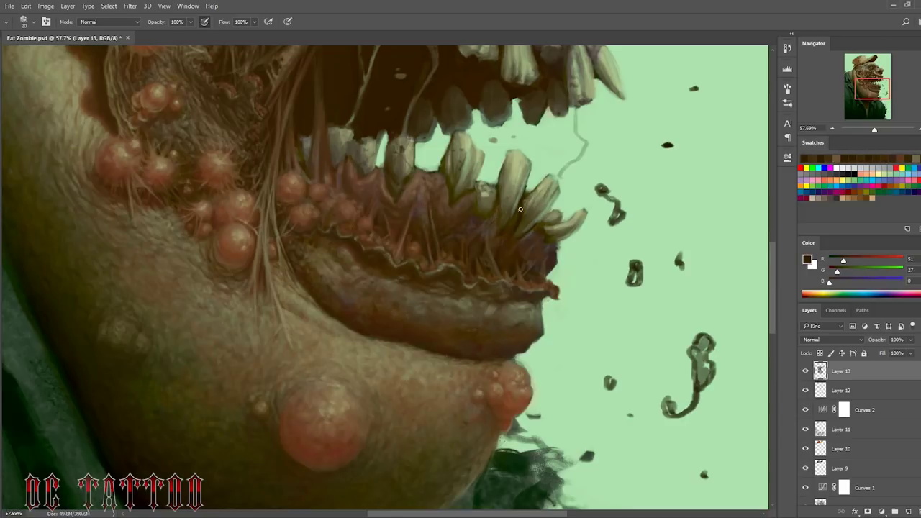
alt+click(518, 207)
key(bracketleft)
key(bracketleft)
key(bracketleft)
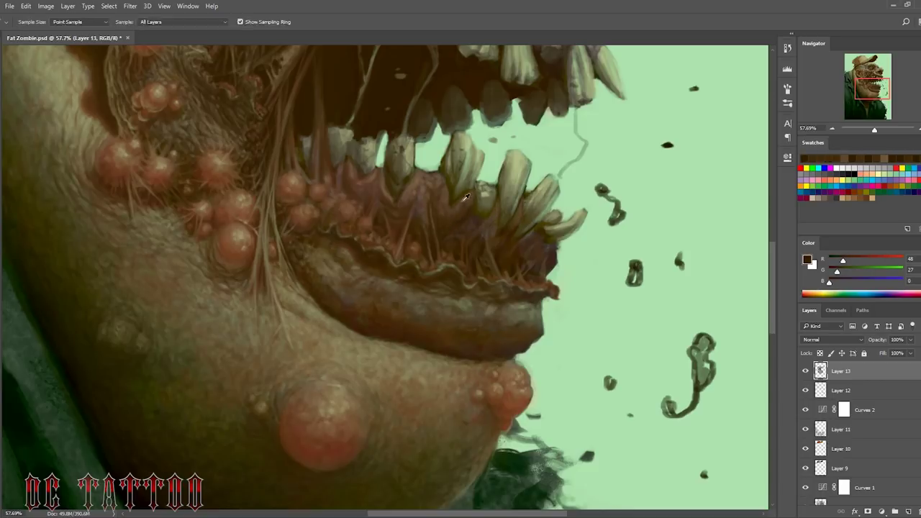
alt+click(457, 219)
alt+click(492, 231)
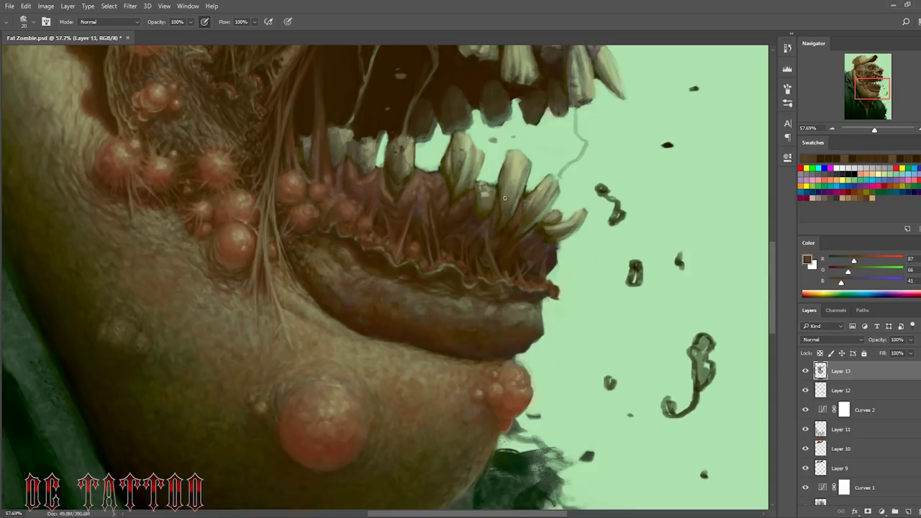
Step: Pick tooth-base and dark olive tones, then refine strokes along the lip edge
key(bracketleft)
alt+click(536, 198)
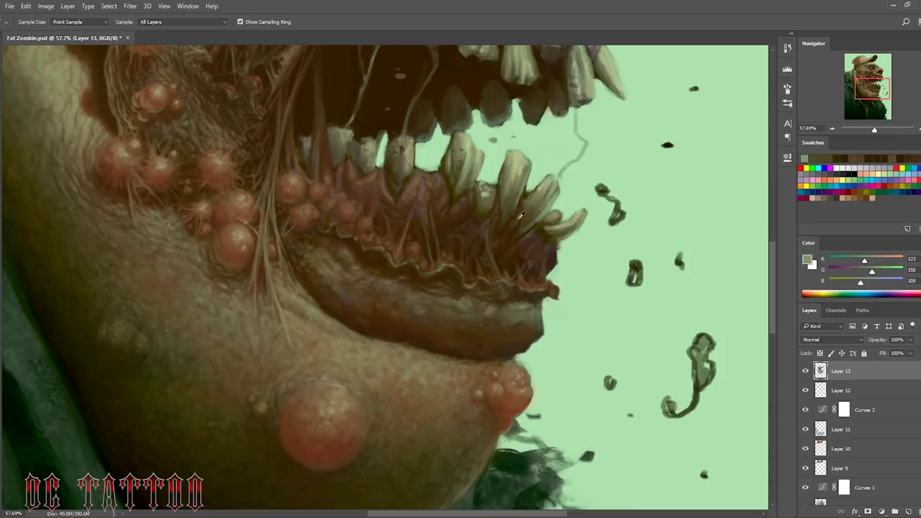
key(bracketright)
key(bracketright)
key(bracketright)
alt+click(515, 220)
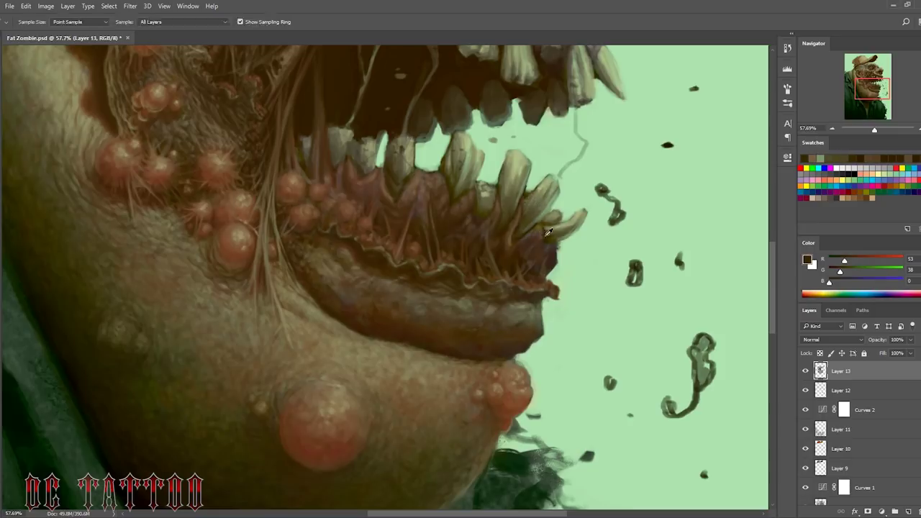
key(bracketleft)
key(bracketleft)
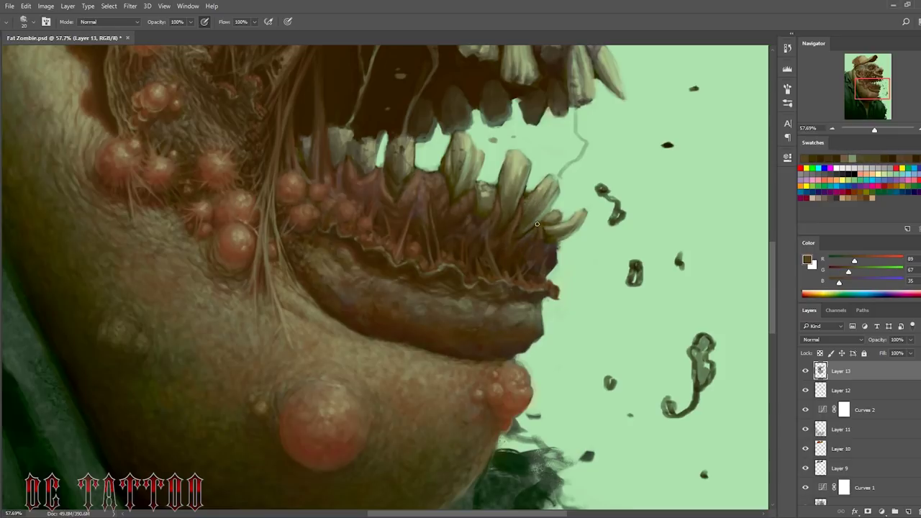
alt+click(531, 233)
key(bracketleft)
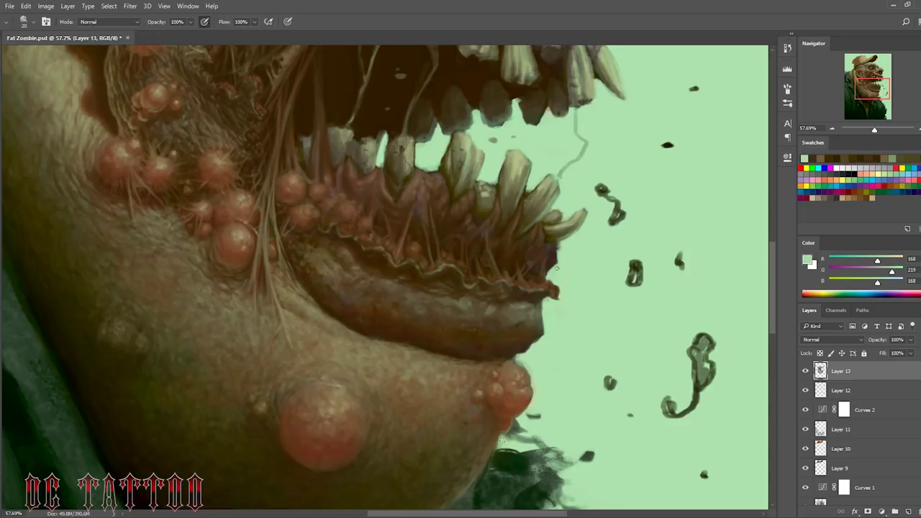
alt+click(543, 274)
alt+click(565, 231)
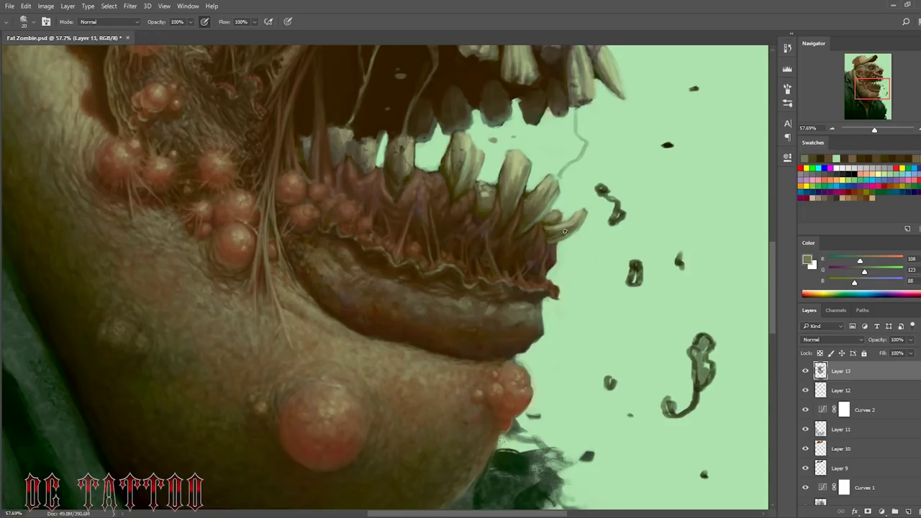
alt+click(510, 310)
mouse_move(519, 325)
mouse_down()
mouse_move(496, 309)
mouse_move(536, 302)
mouse_up()
Step: Paint light highlights across the lower lip
alt+click(503, 308)
alt+click(532, 308)
alt+click(336, 263)
mouse_move(367, 280)
mouse_down()
mouse_move(384, 297)
mouse_move(495, 323)
mouse_up()
Step: Sample dark, pale olive and mid browns from the lower lip for finer strokes
alt+click(494, 324)
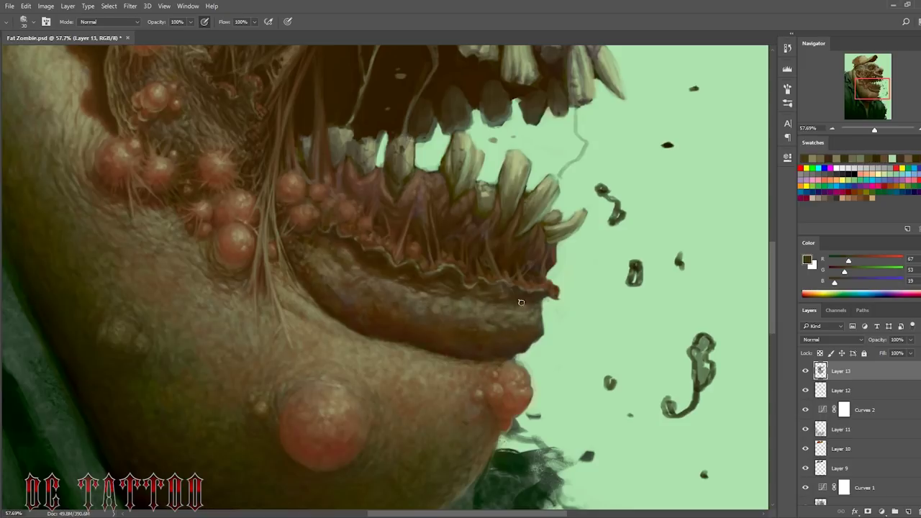
alt+click(476, 327)
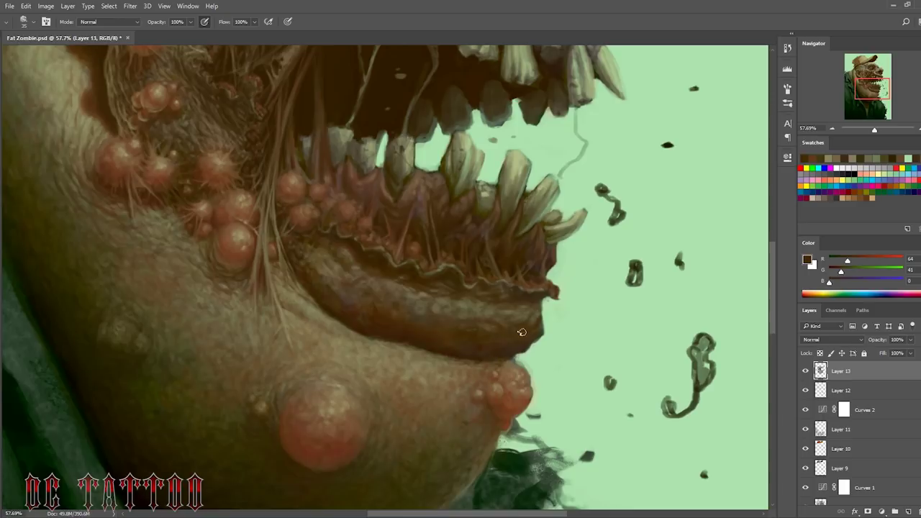
alt+click(433, 307)
alt+click(332, 289)
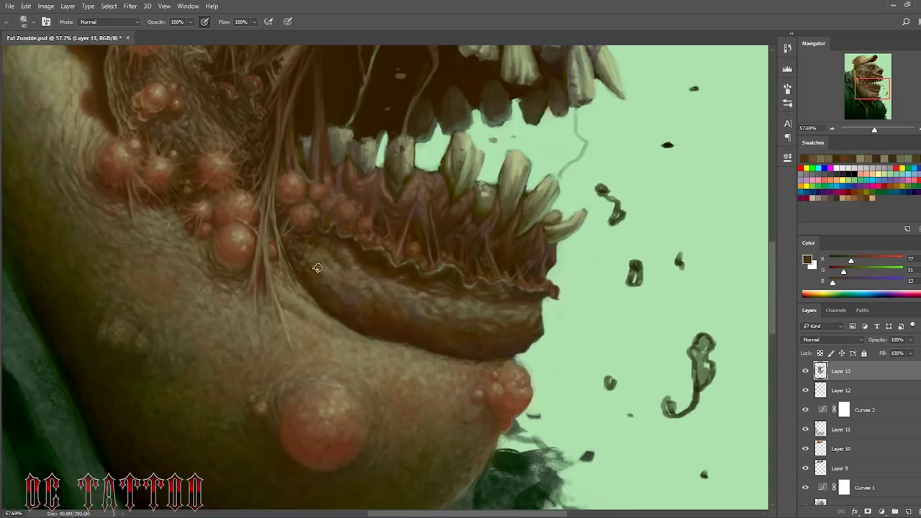
key(bracketleft)
key(bracketleft)
key(bracketleft)
alt+click(303, 268)
key(bracketright)
key(bracketright)
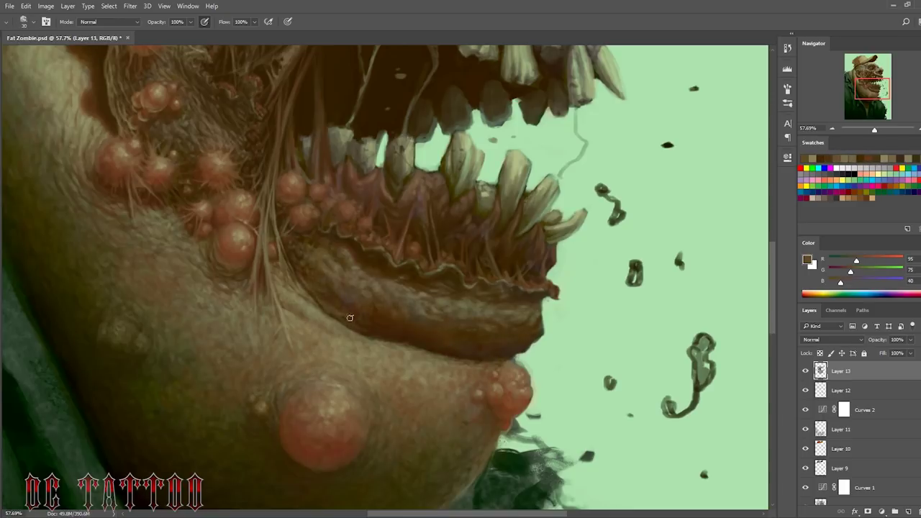
alt+click(343, 323)
Step: Paint a lighter brown highlight along the lower-lip edge with a smaller brush
key(bracketright)
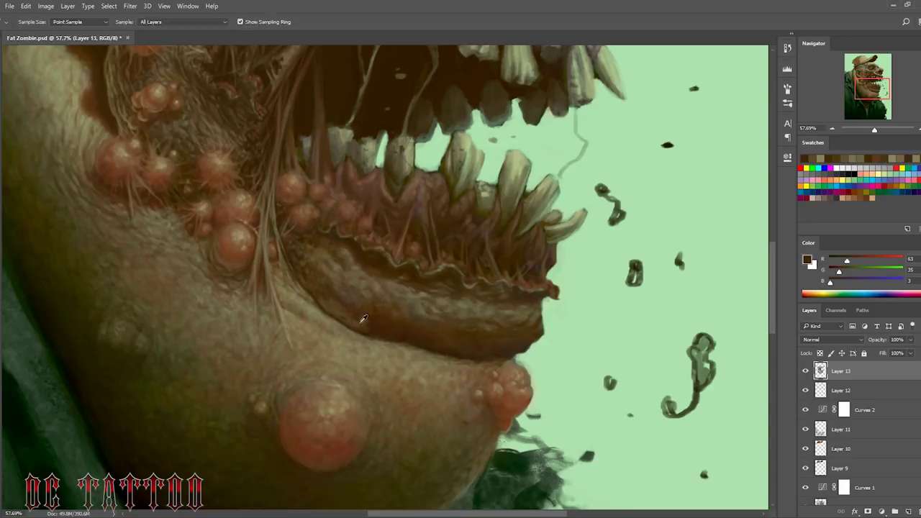
alt+click(384, 332)
alt+click(394, 382)
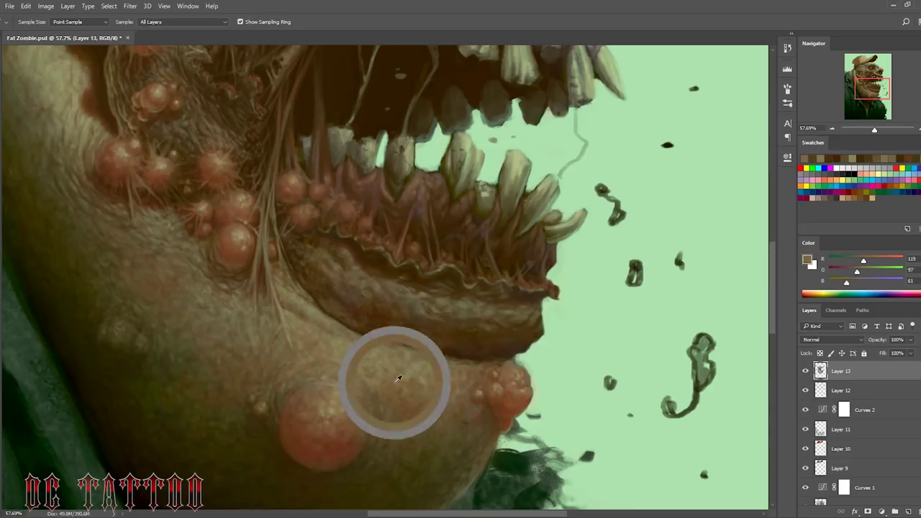
key(bracketleft)
alt+click(380, 333)
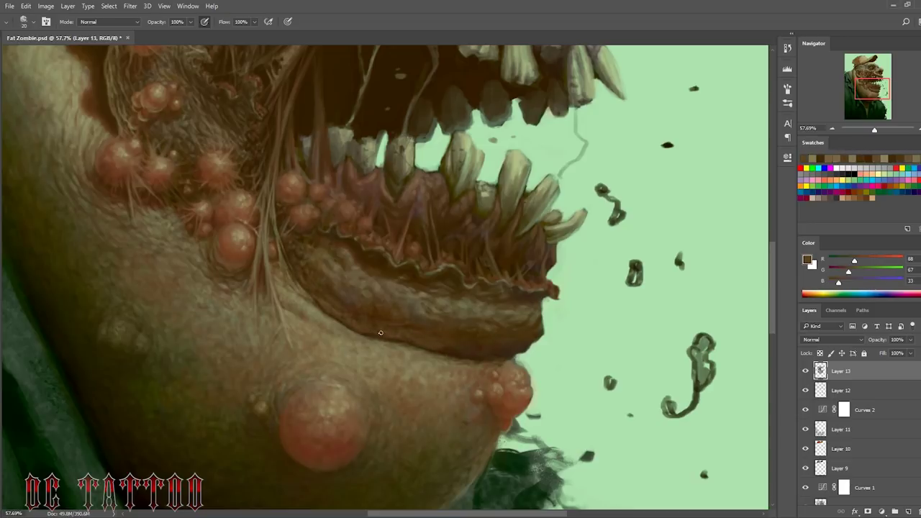
drag(460, 346, 538, 324)
alt+click(473, 345)
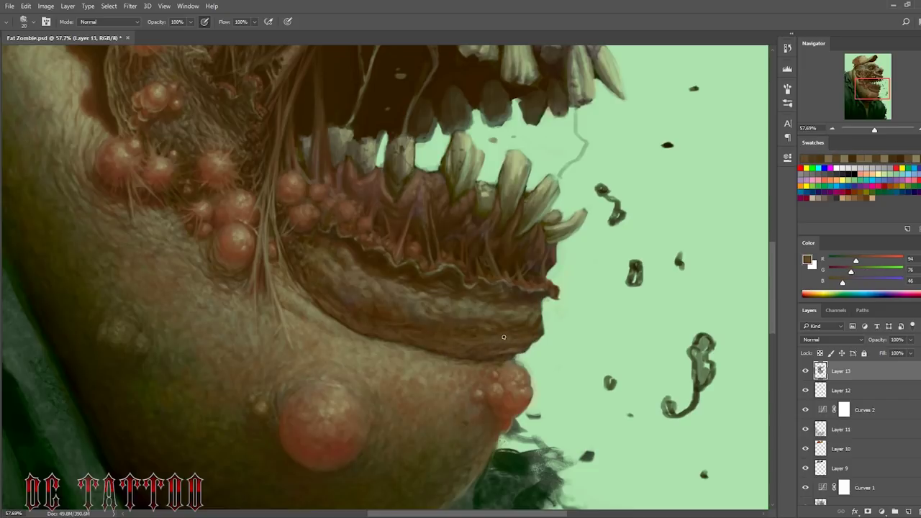
Step: Sample reddish and dark shadow browns from under the lip
alt+click(318, 304)
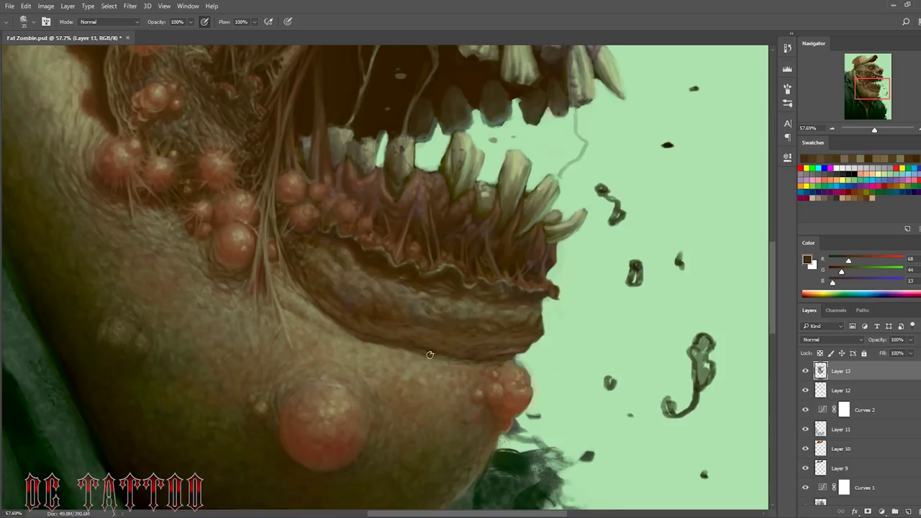
alt+click(458, 360)
key(bracketleft)
key(bracketleft)
key(bracketleft)
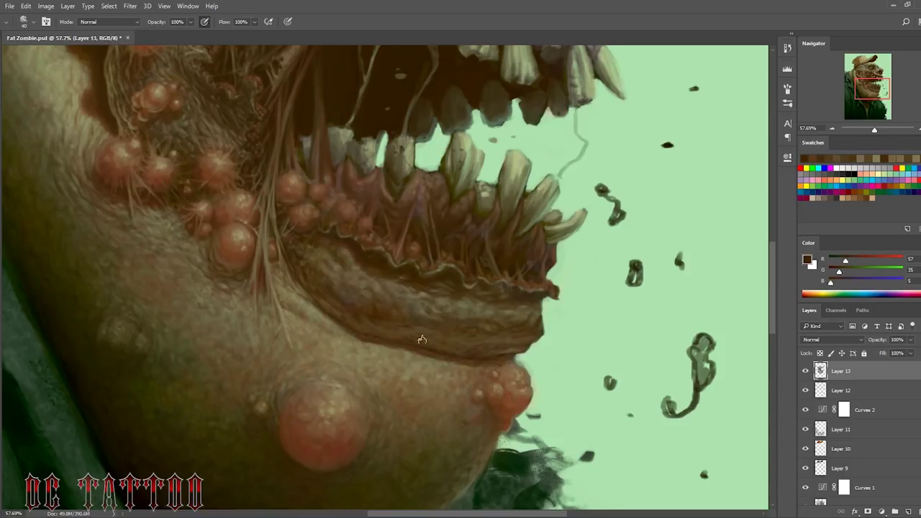
alt+click(488, 372)
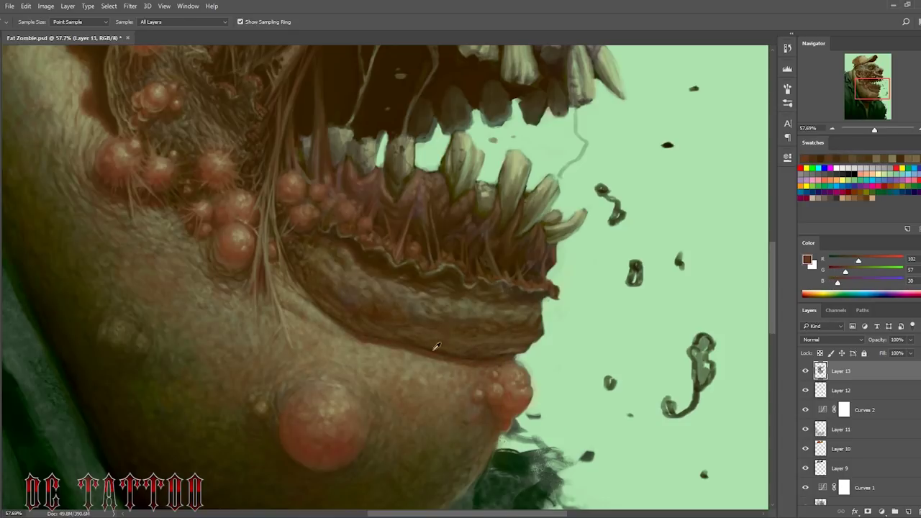
alt+click(436, 346)
alt+click(297, 469)
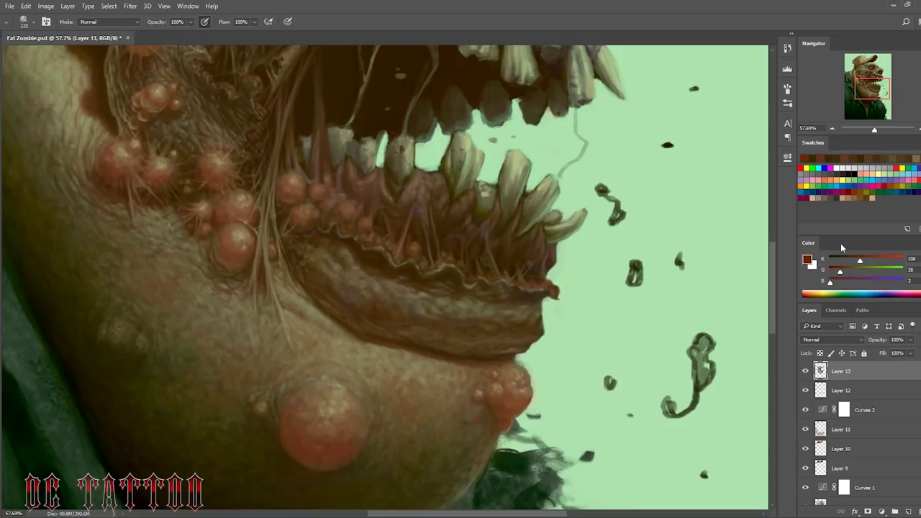
Step: Bring the chin into view and pick pale tan and browns from the lip crease and gum line
drag(868, 90, 866, 100)
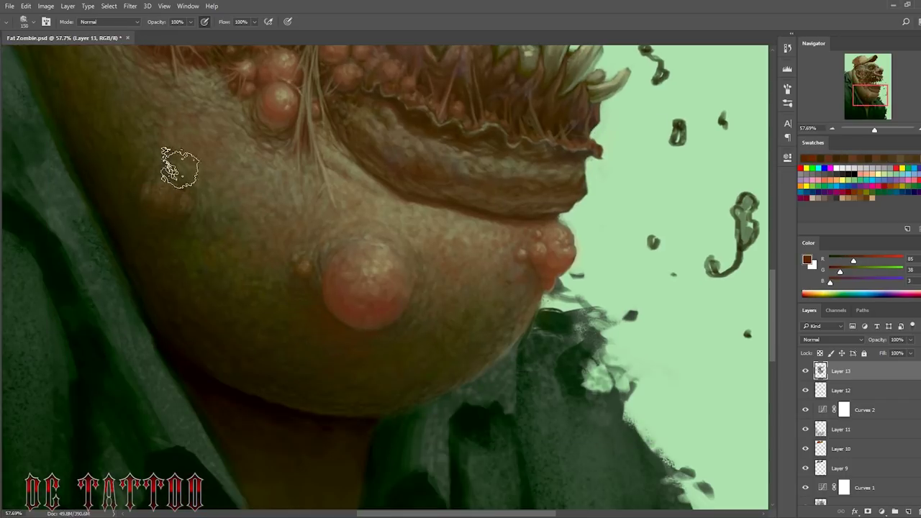
scroll(351, 243, up, 3)
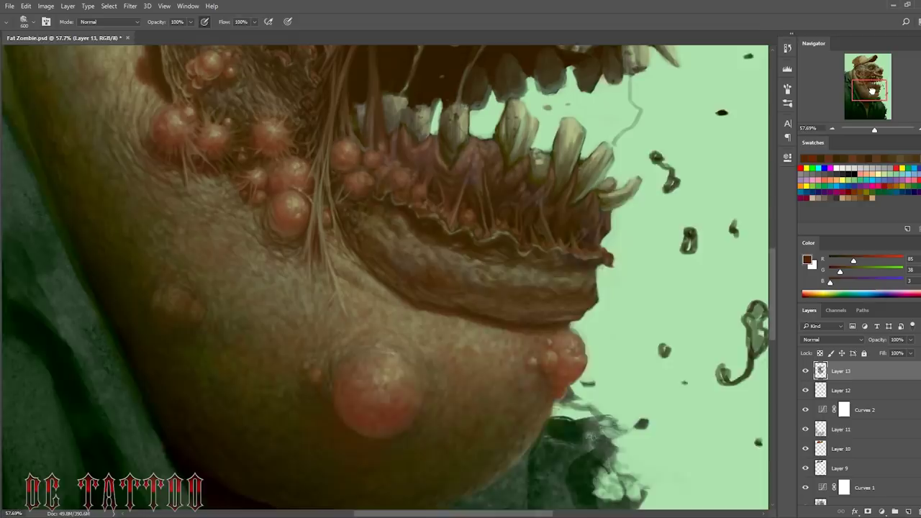
key(bracketleft)
alt+click(407, 320)
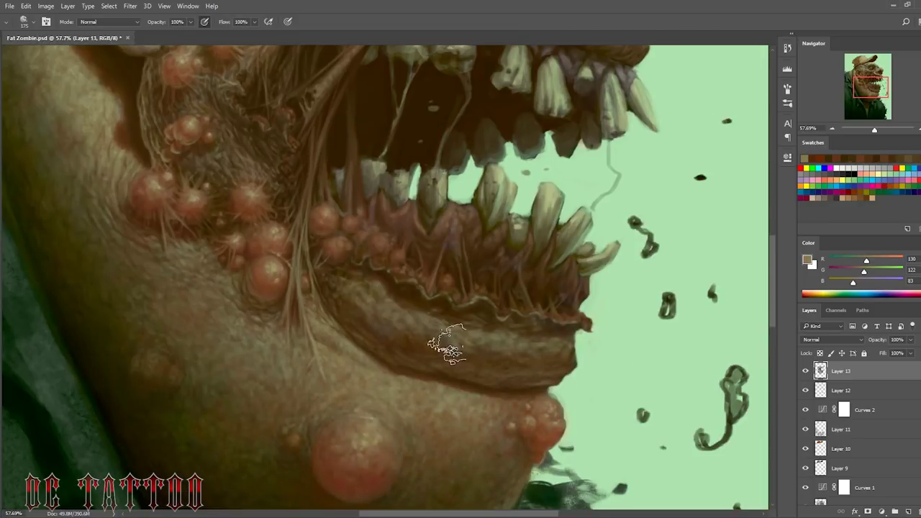
alt+click(441, 350)
alt+click(493, 248)
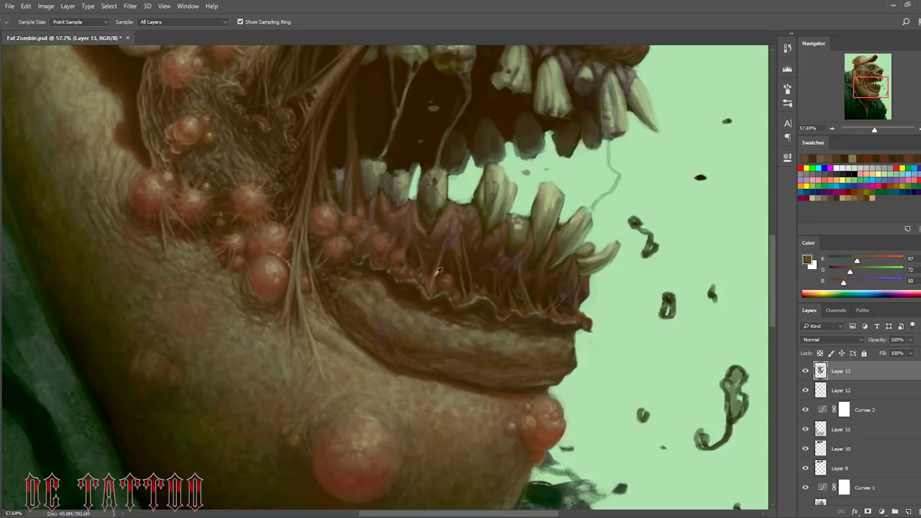
alt+click(419, 240)
alt+click(366, 211)
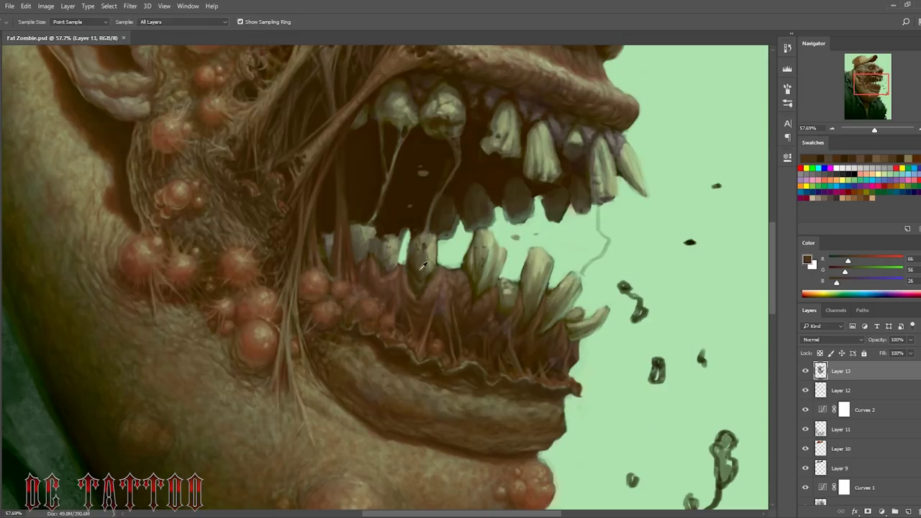
Step: Return to the Brush and sample dark browns, green and tan around the teeth
key(b)
alt+click(401, 241)
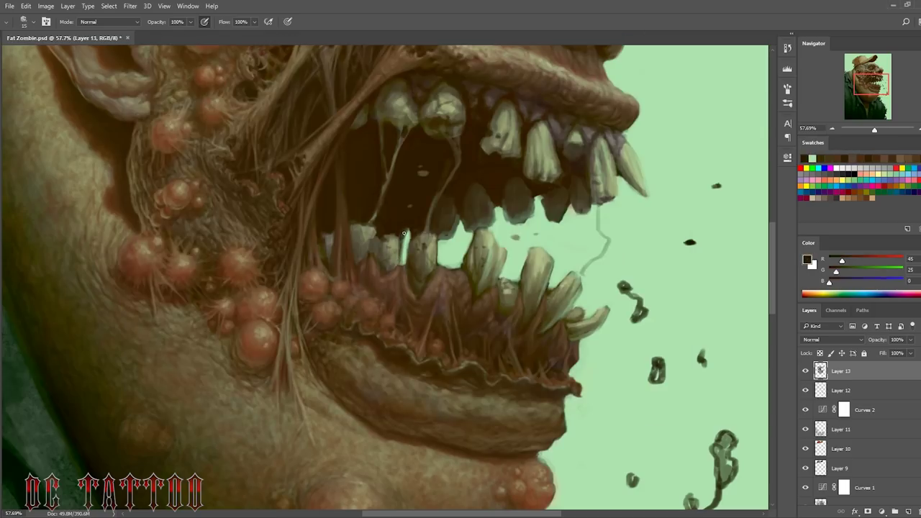
alt+click(399, 242)
alt+click(423, 212)
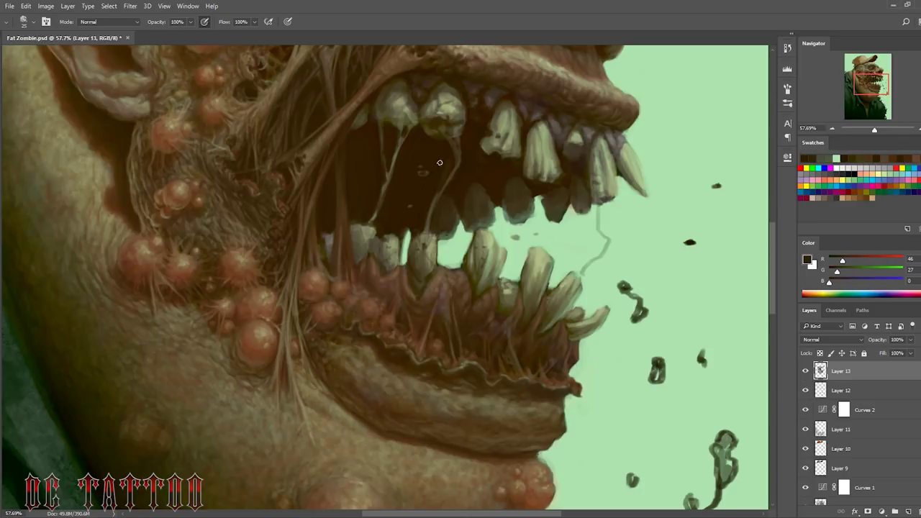
alt+click(459, 313)
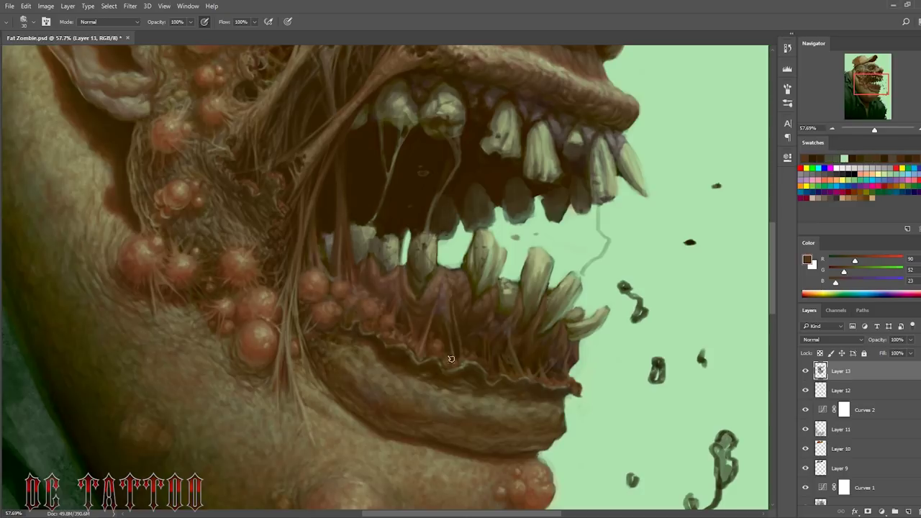
alt+click(443, 336)
key(bracketright)
alt+click(362, 274)
Step: With a finer brush, pick mouth-interior and gum browns, then bring the upper teeth into view
key(bracketleft)
key(bracketleft)
key(bracketleft)
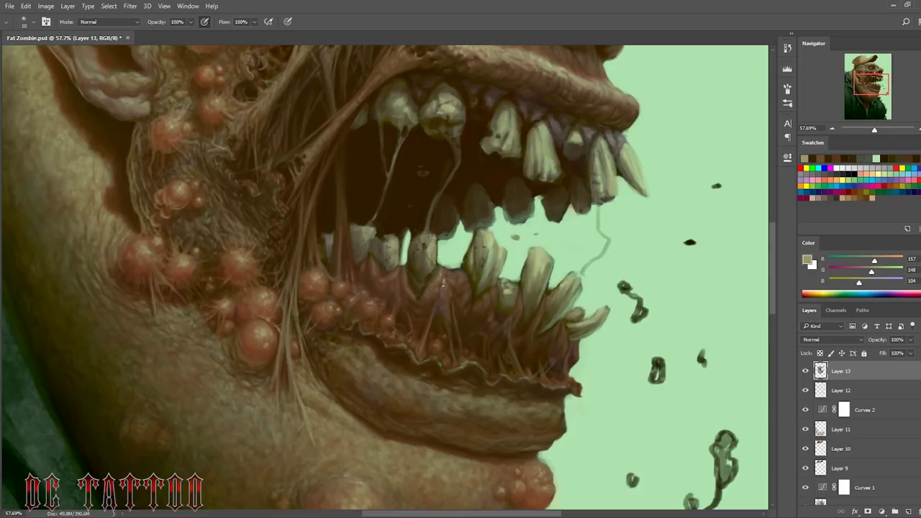
alt+click(354, 266)
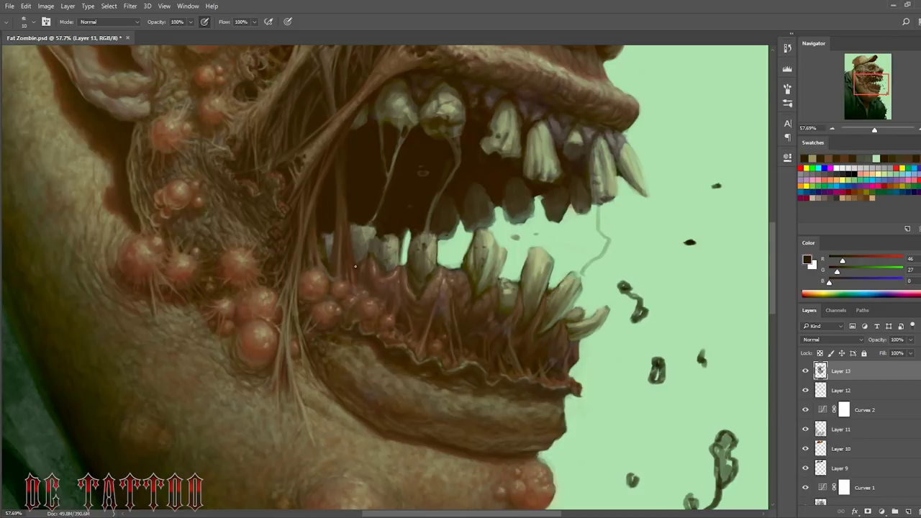
alt+click(330, 237)
alt+click(328, 221)
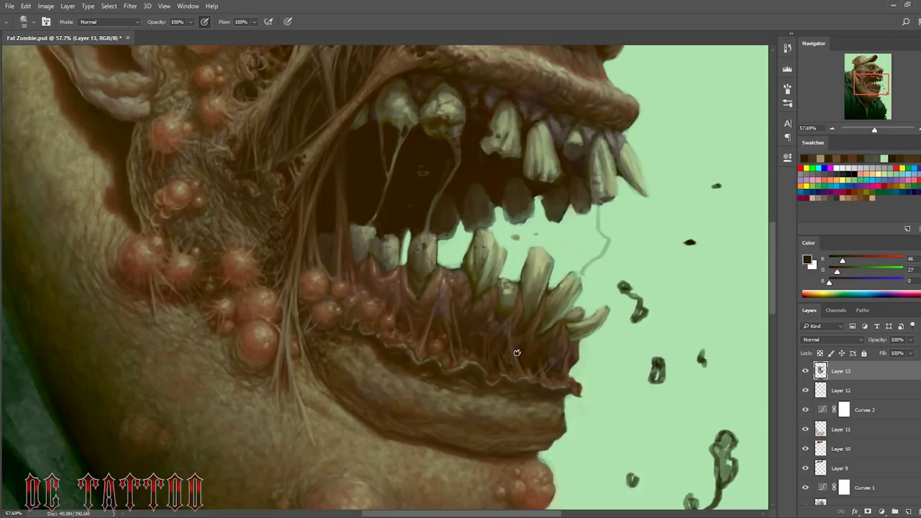
alt+click(314, 233)
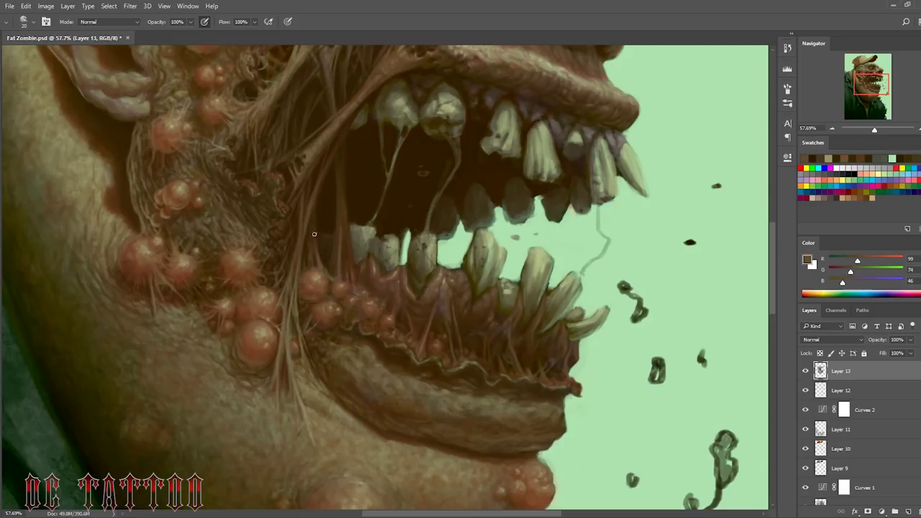
alt+click(341, 195)
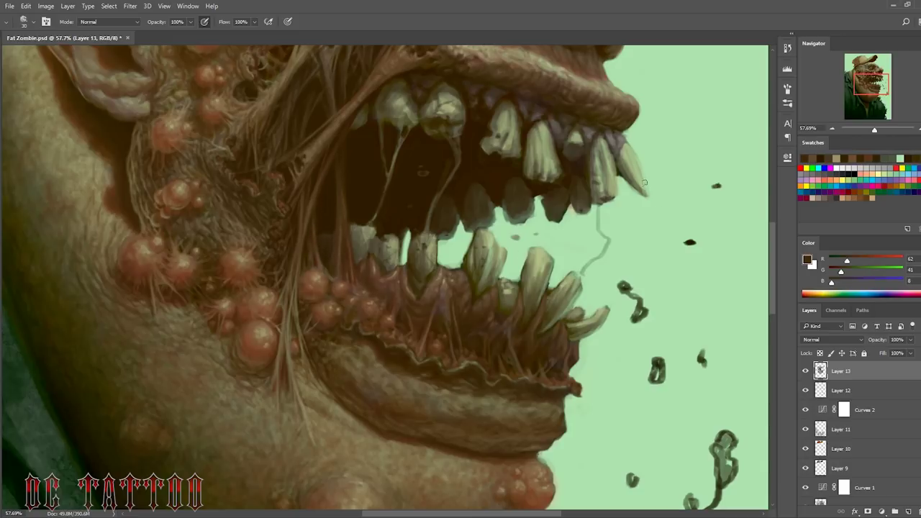
drag(645, 184, 602, 248)
Step: Work the darkest mouth brown and reddish strand browns into the mouth interior
alt+click(403, 370)
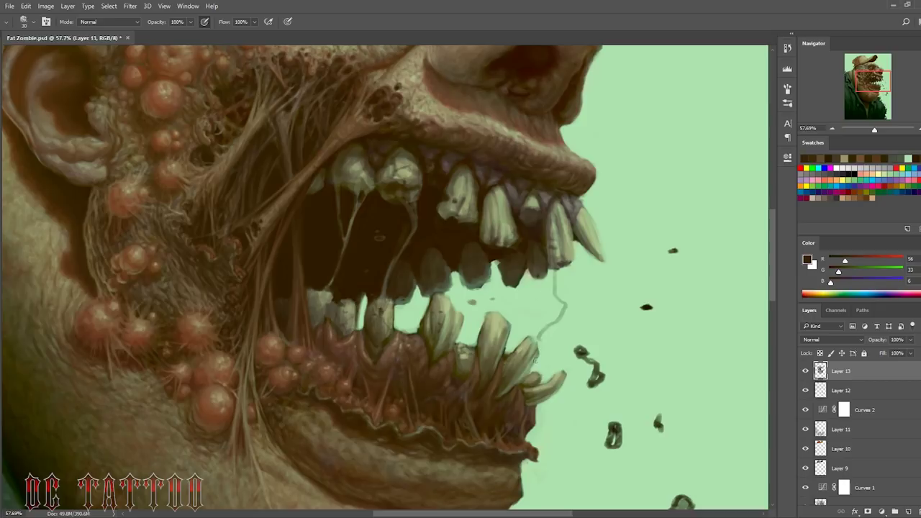
key(bracketleft)
key(bracketleft)
alt+click(281, 183)
alt+click(280, 79)
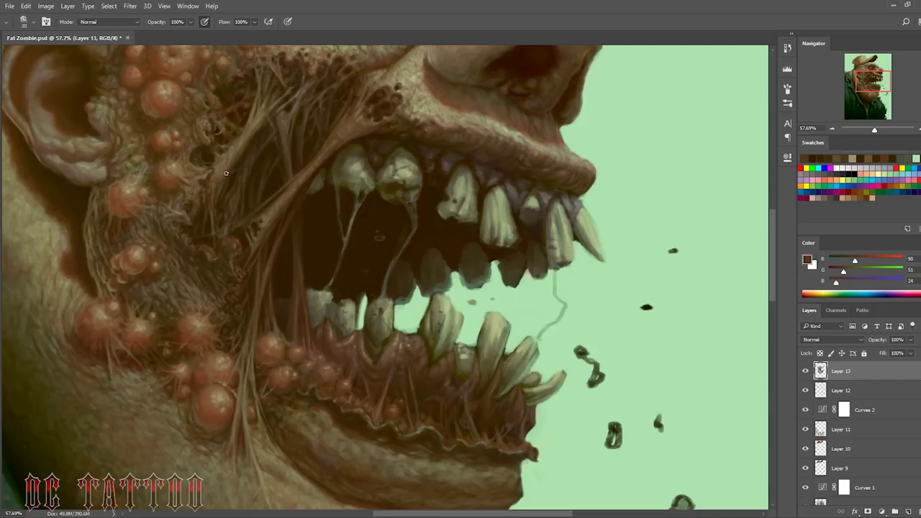
alt+click(211, 176)
key(bracketleft)
alt+click(270, 84)
alt+click(277, 186)
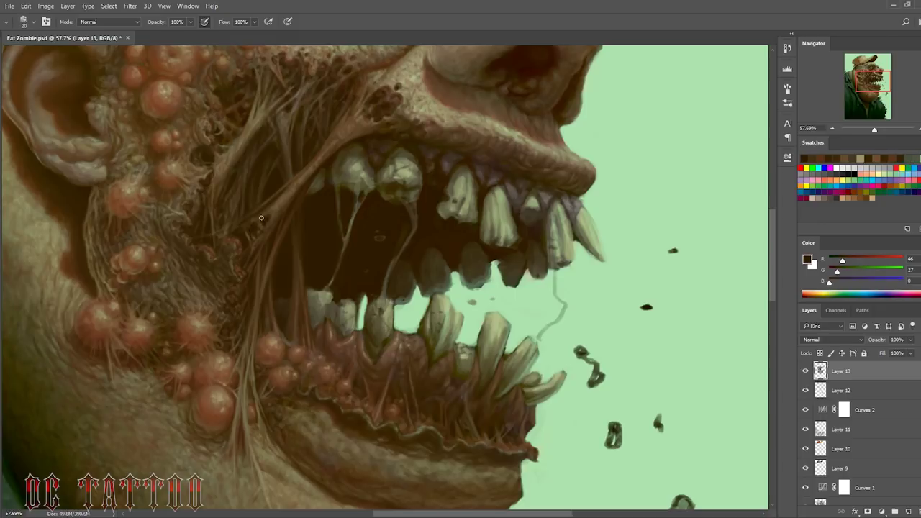
Step: Blend lighter strand browns and olive tooth tones near the upper teeth
alt+click(262, 217)
alt+click(237, 232)
alt+click(276, 195)
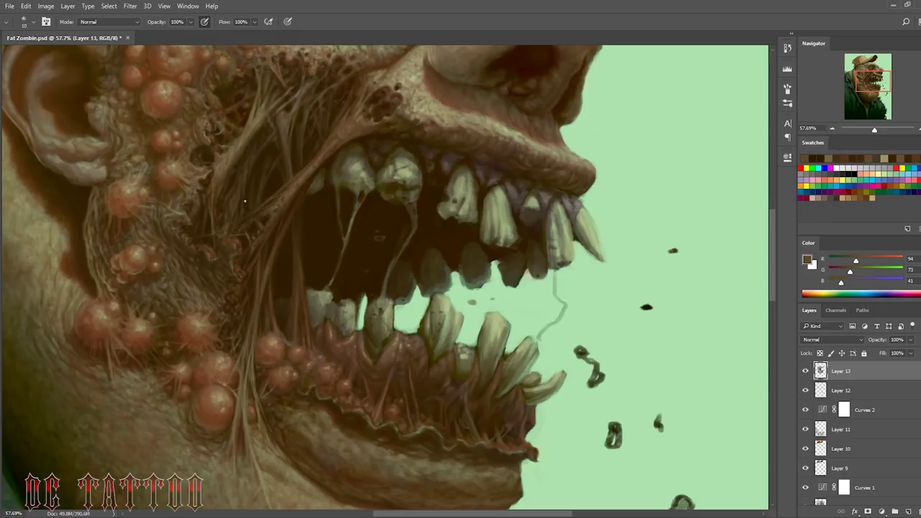
key(bracketleft)
alt+click(233, 228)
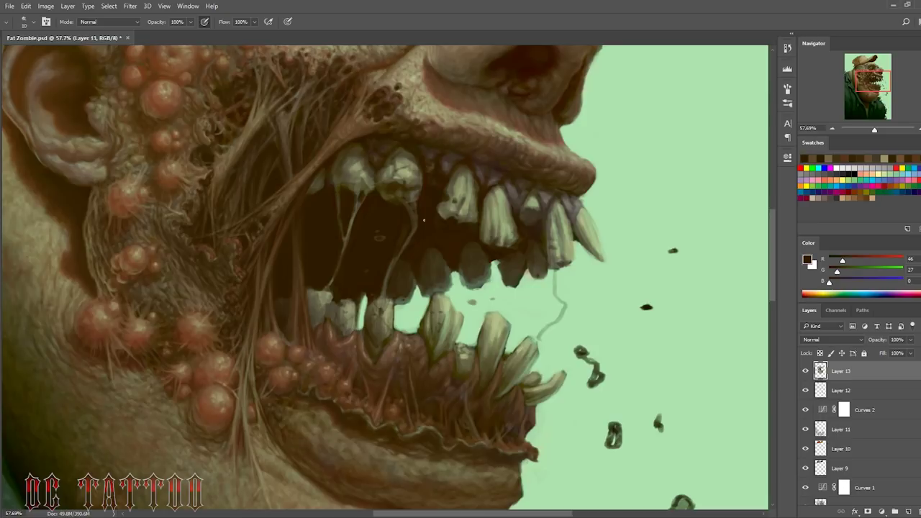
key(bracketright)
key(bracketright)
alt+click(328, 166)
alt+click(334, 180)
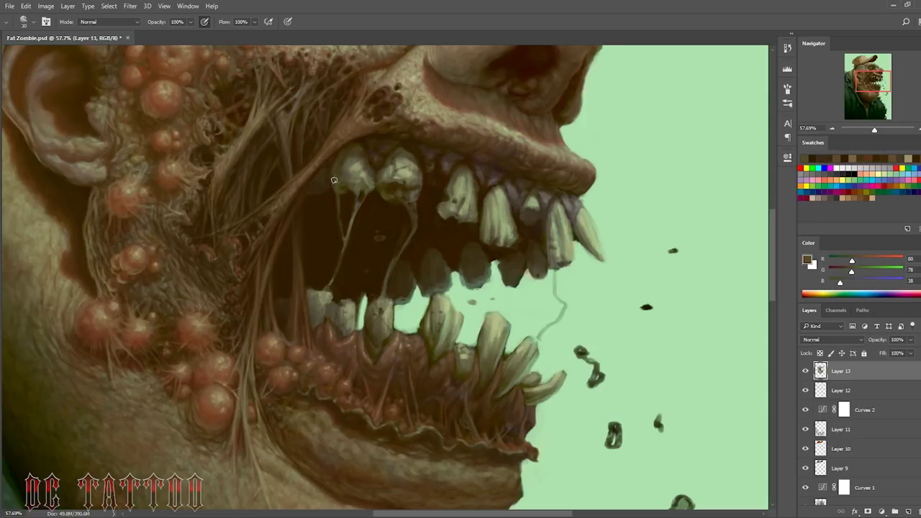
Step: Paint pale tone on the upper back tooth, dark shadow around it, and darkened gaps
alt+click(343, 183)
alt+click(365, 168)
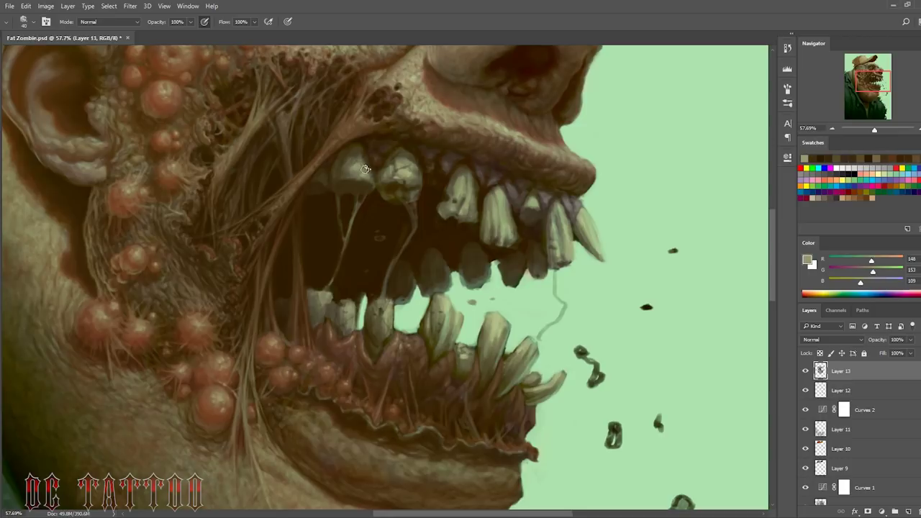
alt+click(358, 169)
alt+click(348, 186)
alt+click(341, 161)
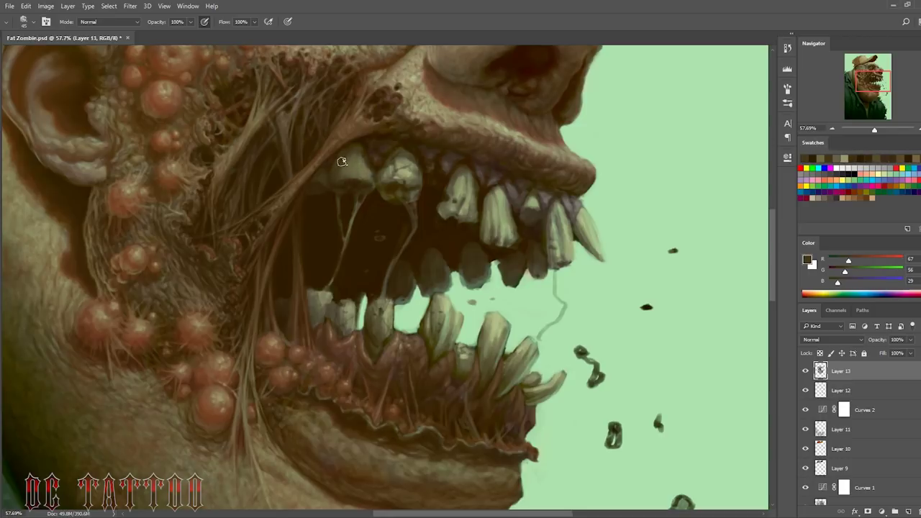
alt+click(358, 152)
alt+click(365, 185)
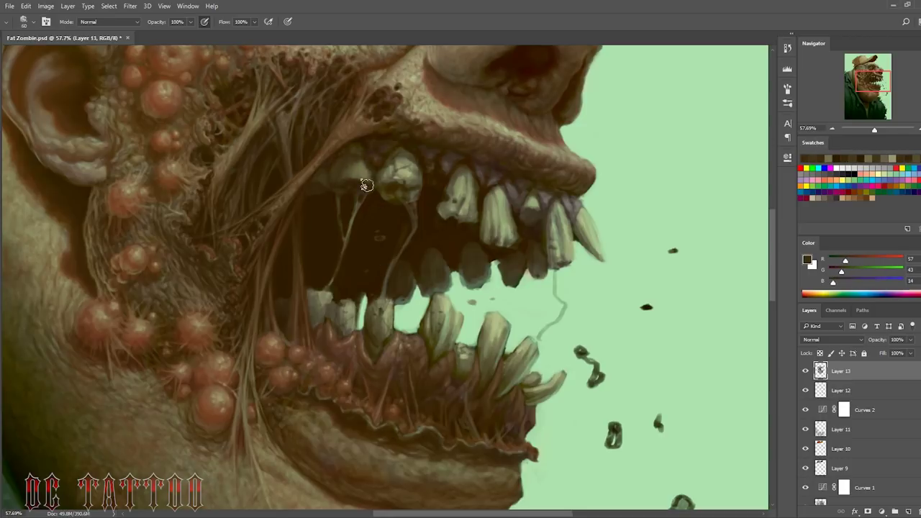
alt+click(353, 189)
alt+click(360, 191)
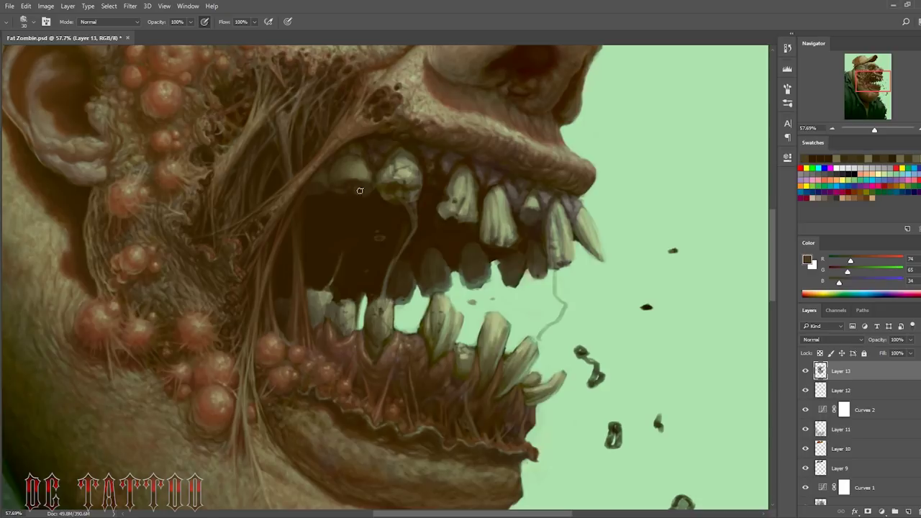
alt+click(371, 172)
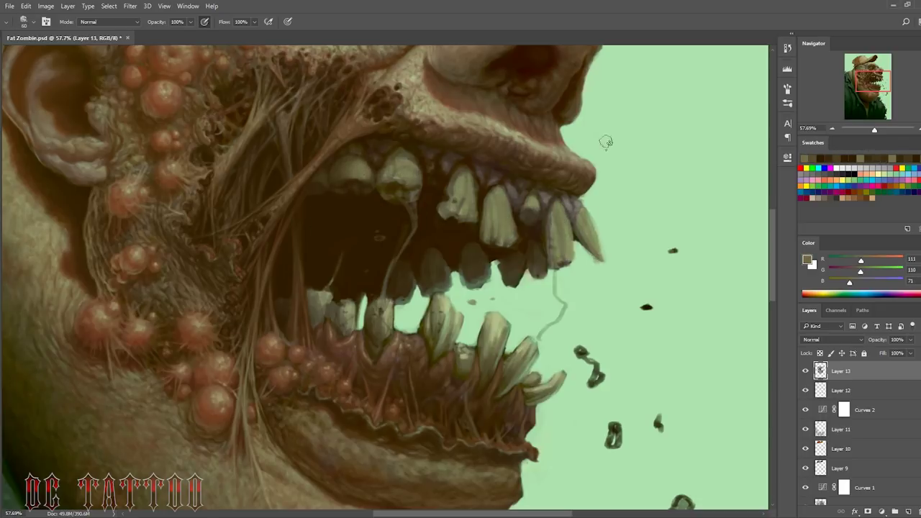
Step: Paint mid brown along the upper gum and dark shadow over the saliva strands
alt+click(375, 173)
key(bracketleft)
alt+click(412, 164)
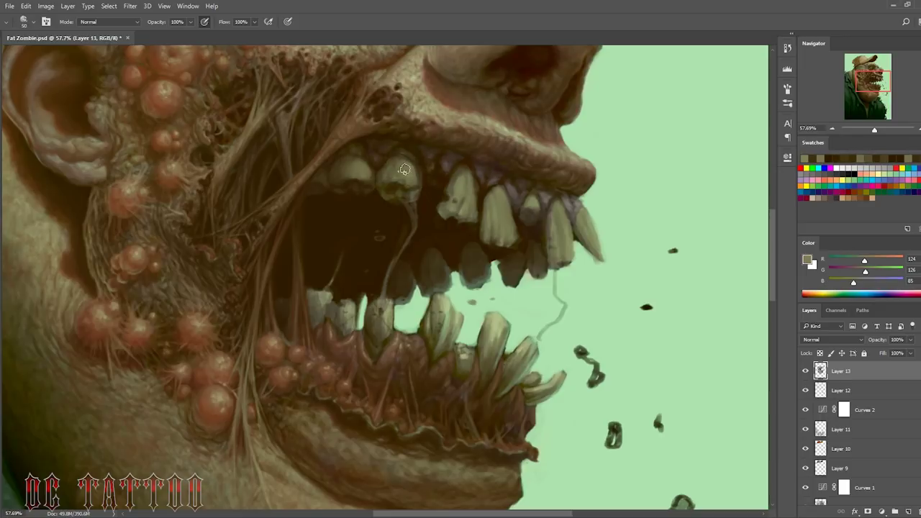
key(bracketright)
alt+click(378, 158)
alt+click(368, 138)
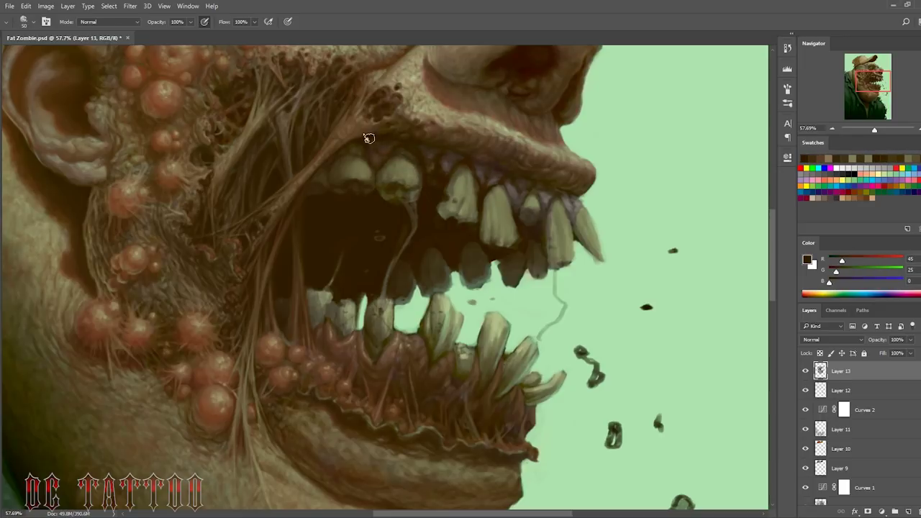
alt+click(433, 157)
key(bracketright)
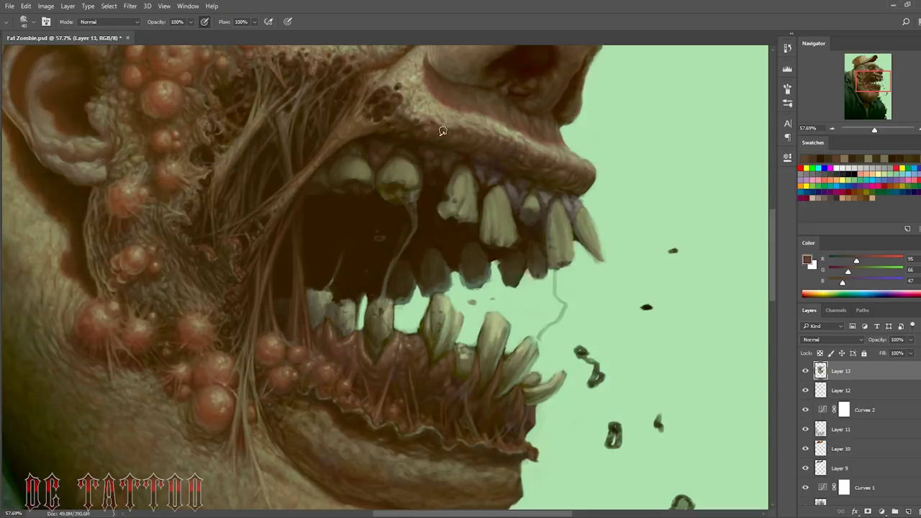
alt+click(417, 143)
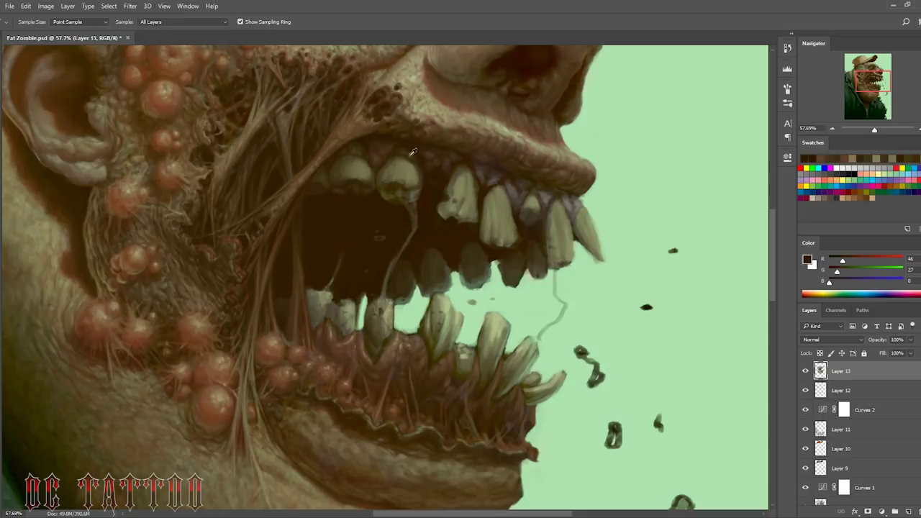
alt+click(390, 172)
alt+click(385, 202)
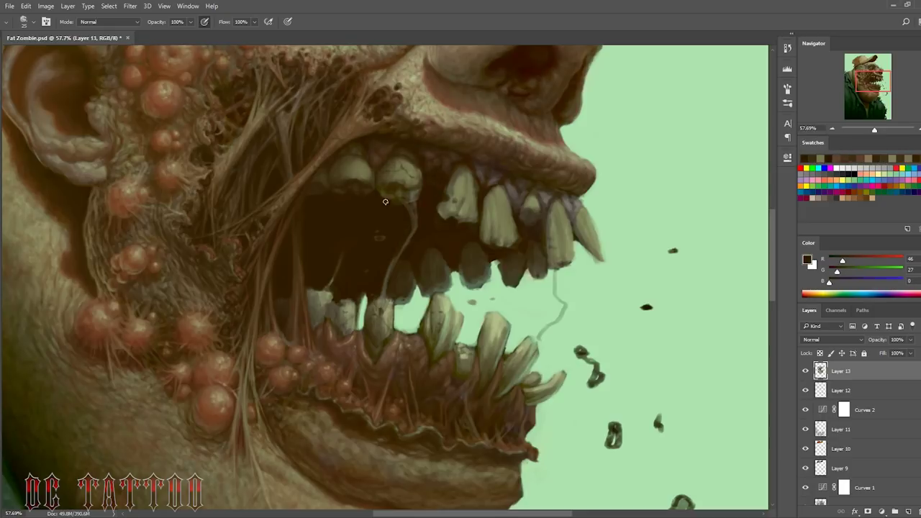
Step: Resample tooth tan, gum brown and dark mouth tones for further touch-ups
alt+click(350, 161)
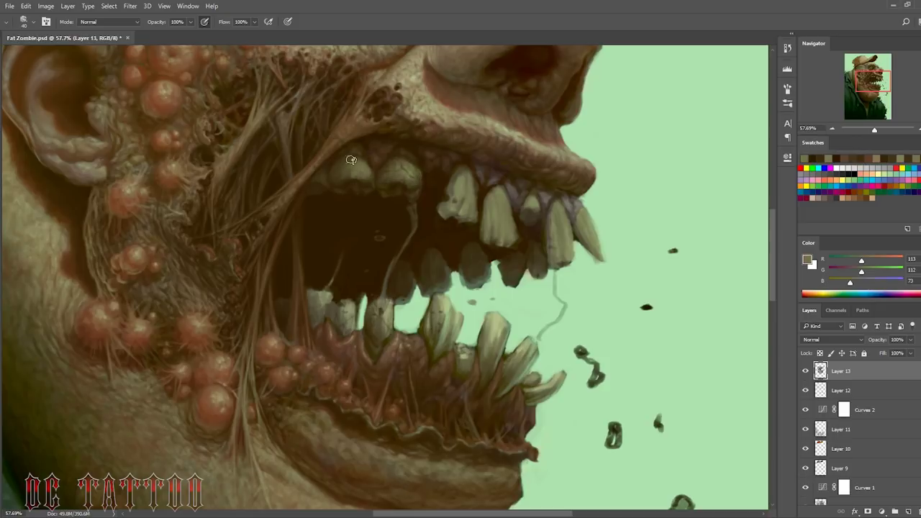
alt+click(408, 199)
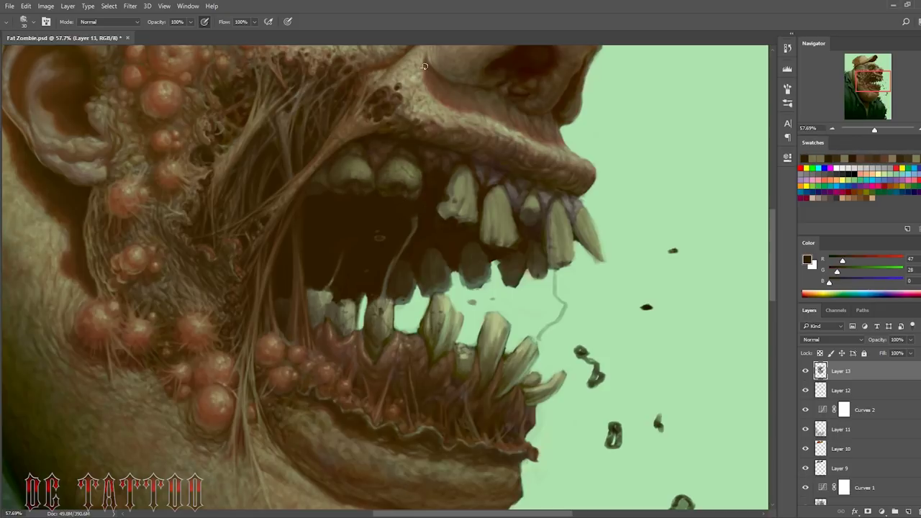
alt+click(390, 153)
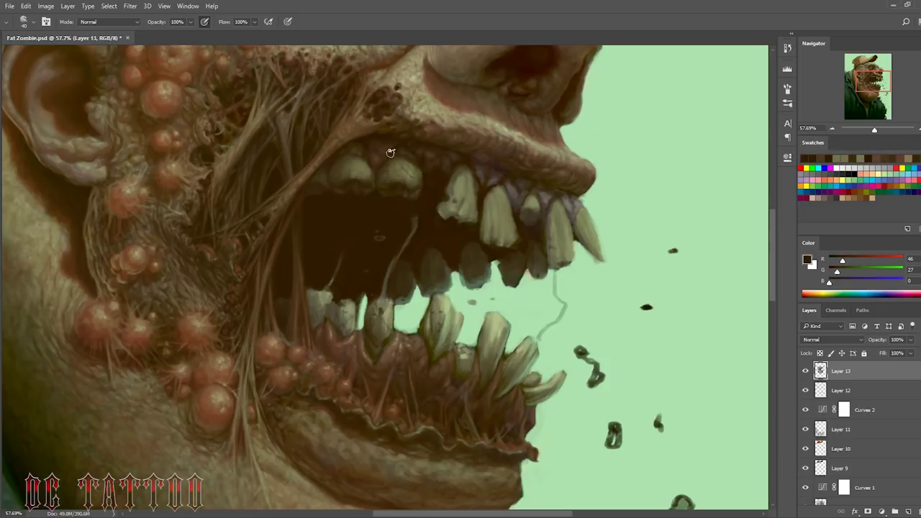
alt+click(396, 195)
alt+click(356, 192)
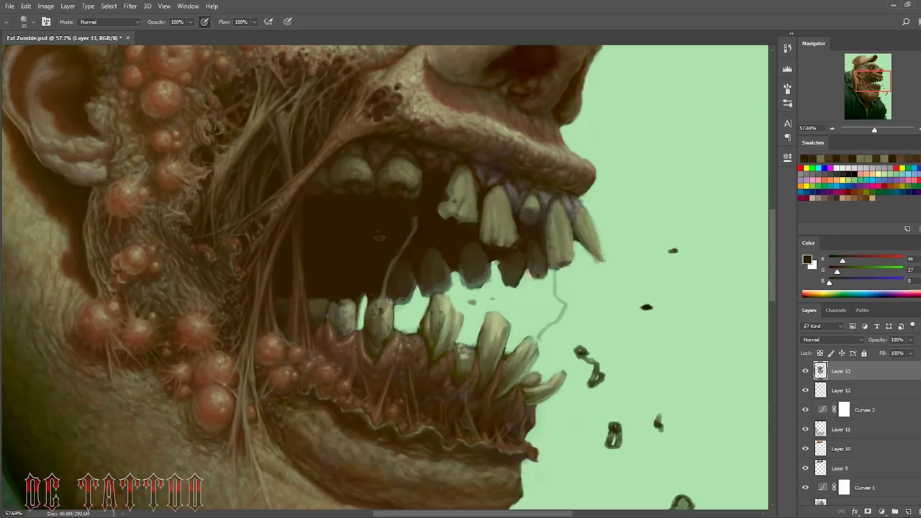
key(alt)
Step: Paint dark shadow over the lower back teeth and pick up their olive colour
mouse_move(347, 296)
mouse_down()
mouse_move(360, 317)
mouse_move(352, 309)
mouse_move(332, 325)
mouse_up()
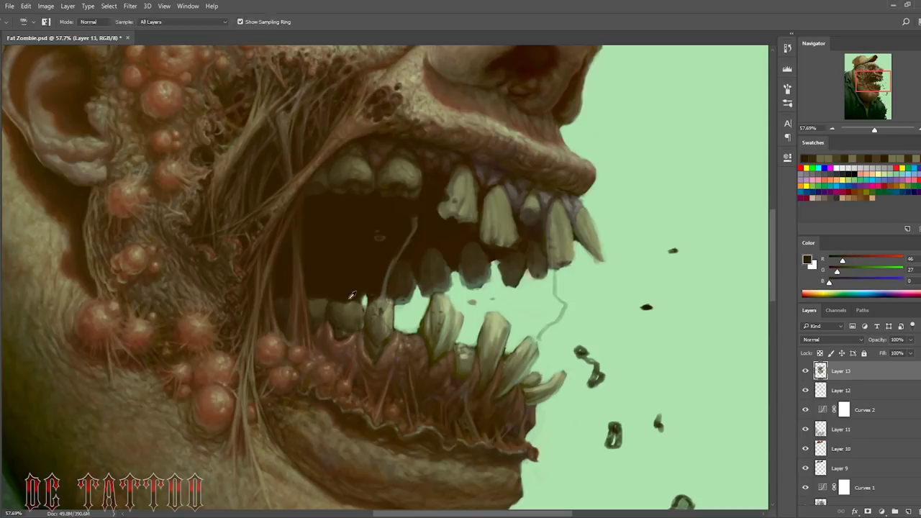
alt+click(331, 310)
key(bracketright)
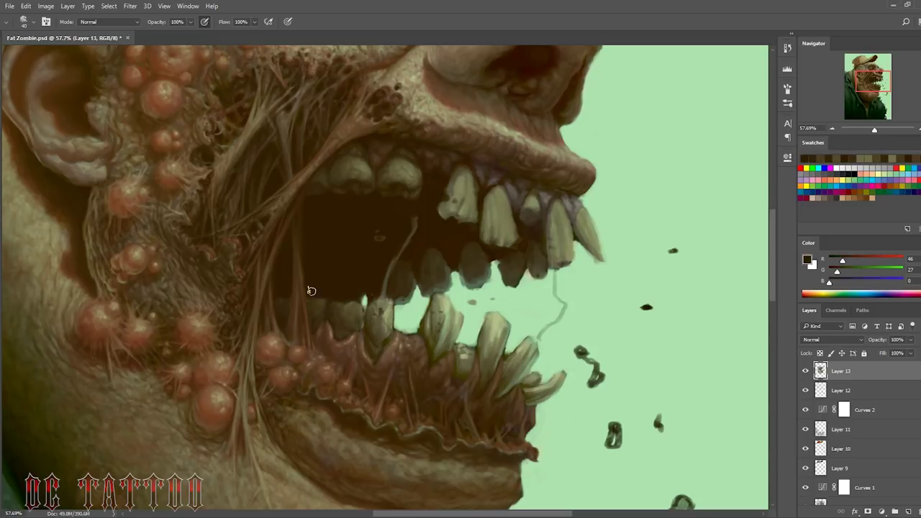
alt+click(325, 332)
key(bracketleft)
key(bracketleft)
key(bracketleft)
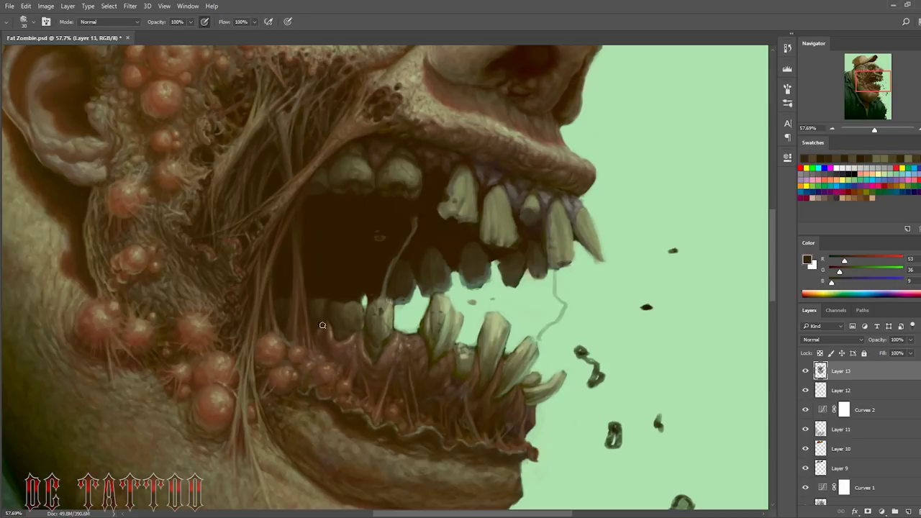
alt+click(364, 315)
key(bracketright)
Step: Add olive tones, shading and highlights to the lower back tooth
key(bracketright)
key(bracketright)
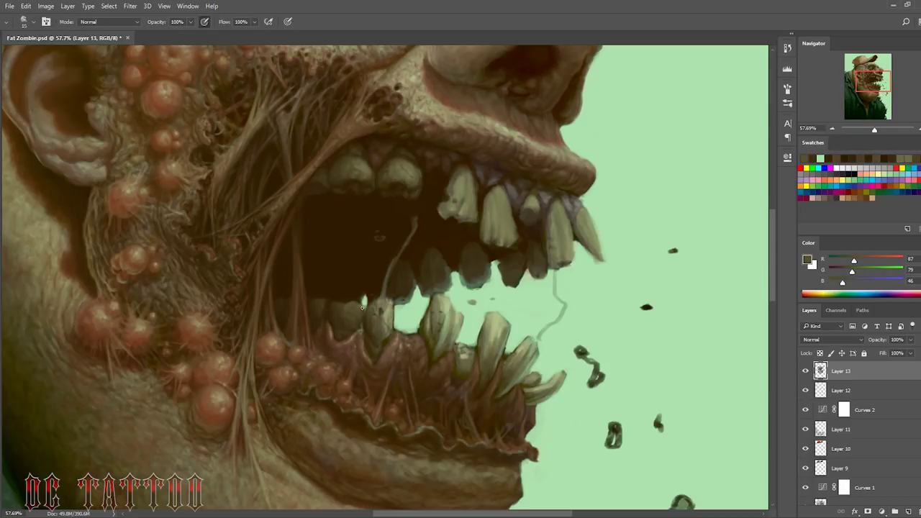
alt+click(357, 310)
alt+click(357, 310)
key(bracketright)
key(bracketright)
key(bracketright)
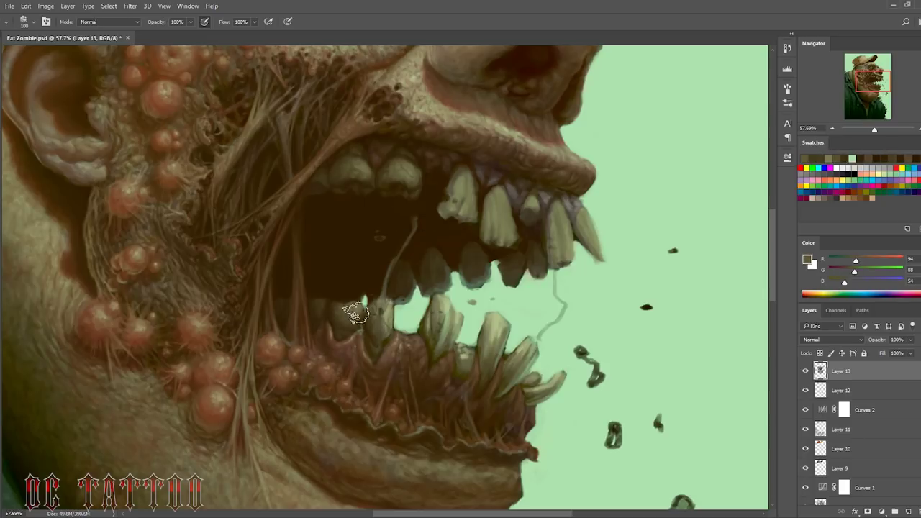
alt+click(340, 325)
key(bracketleft)
key(bracketleft)
key(bracketleft)
alt+click(331, 291)
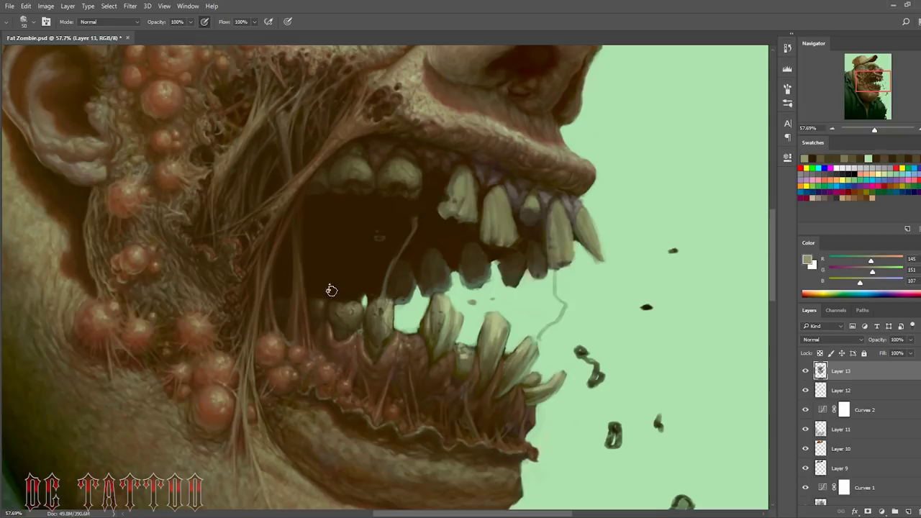
alt+click(325, 299)
key(bracketright)
key(bracketright)
key(bracketright)
alt+click(360, 309)
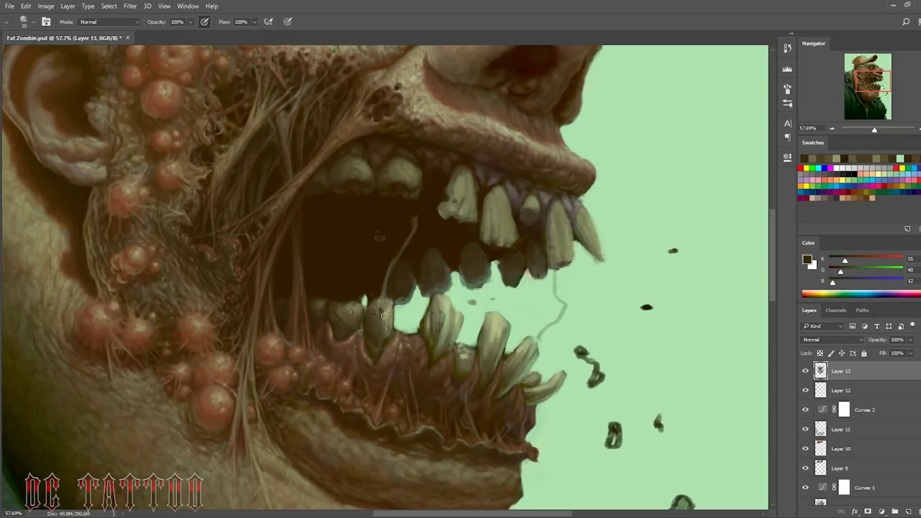
alt+click(381, 325)
Step: Paint a dark edge along the lower tooth and sample edge colours to round it
alt+click(377, 335)
key(bracketleft)
key(bracketleft)
key(bracketleft)
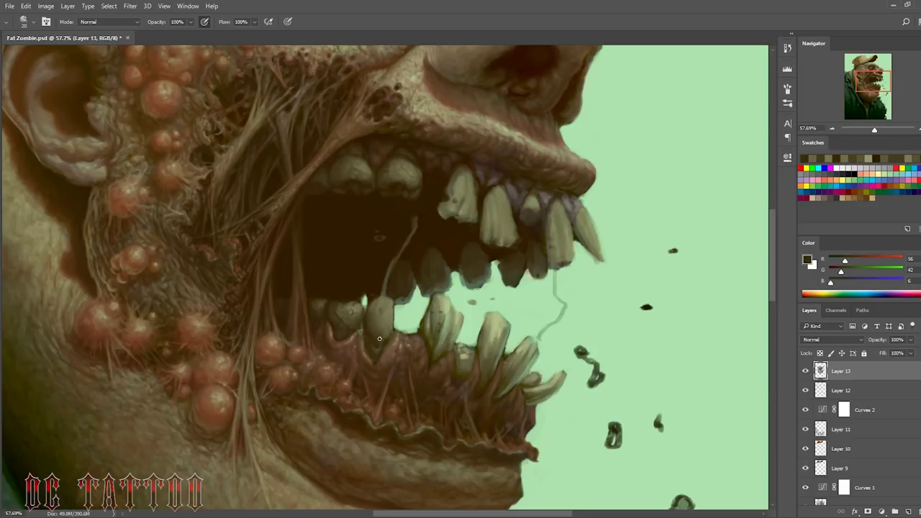
alt+click(372, 362)
key(bracketleft)
alt+click(400, 329)
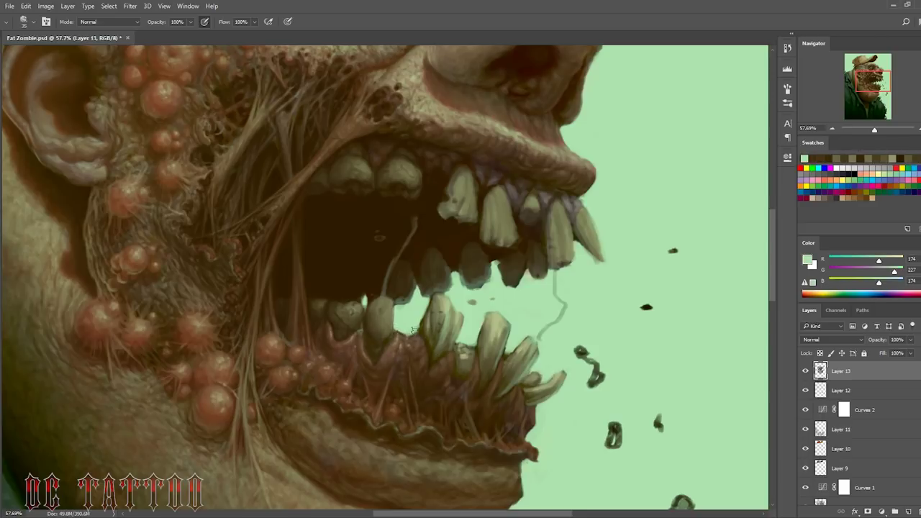
alt+click(388, 303)
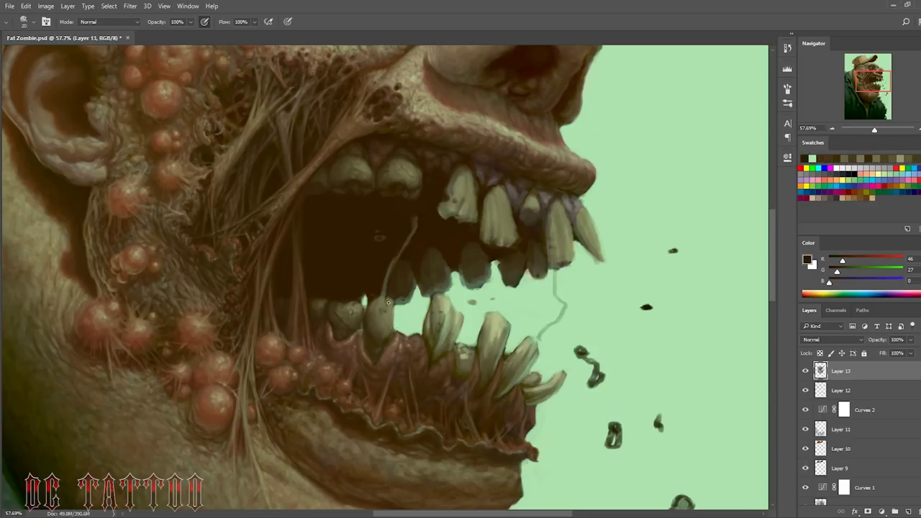
alt+click(384, 308)
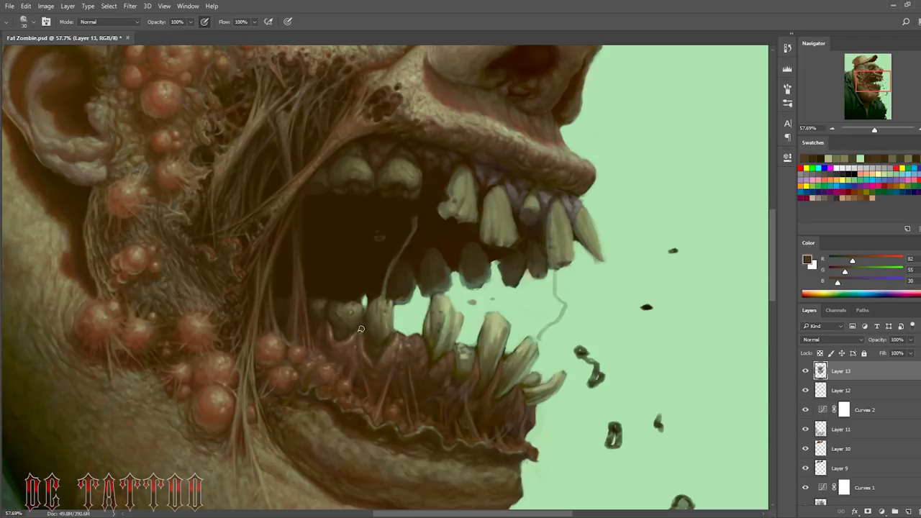
Step: Deepen the shadow inside the mouth beside the lower tooth
key(bracketleft)
key(bracketleft)
alt+click(407, 282)
alt+click(364, 325)
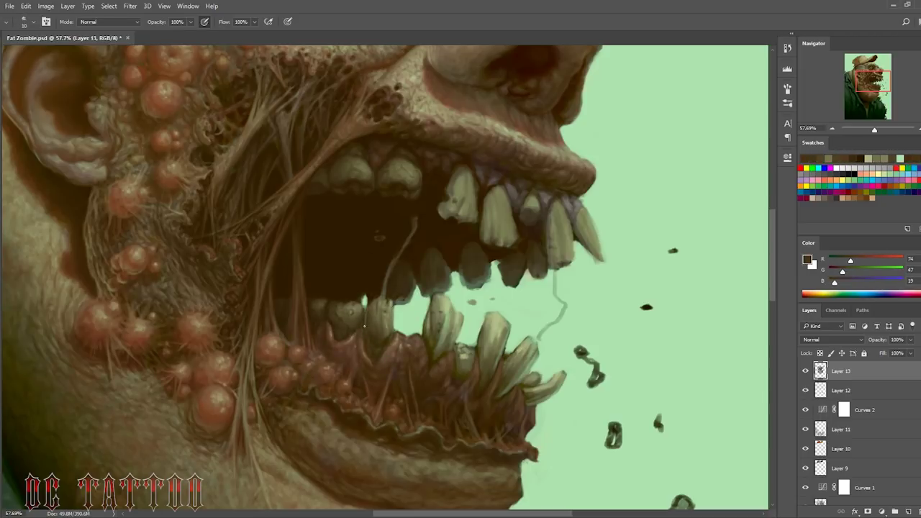
key(bracketleft)
alt+click(399, 277)
alt+click(384, 294)
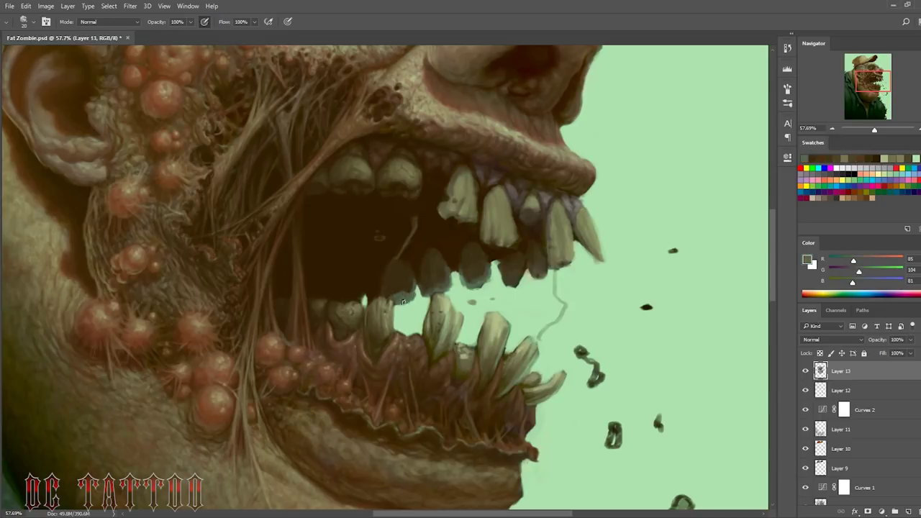
key(bracketright)
alt+click(409, 267)
Step: Paint greenish-grey tone on the upper back teeth, then pick up dark mouth brown
alt+click(394, 238)
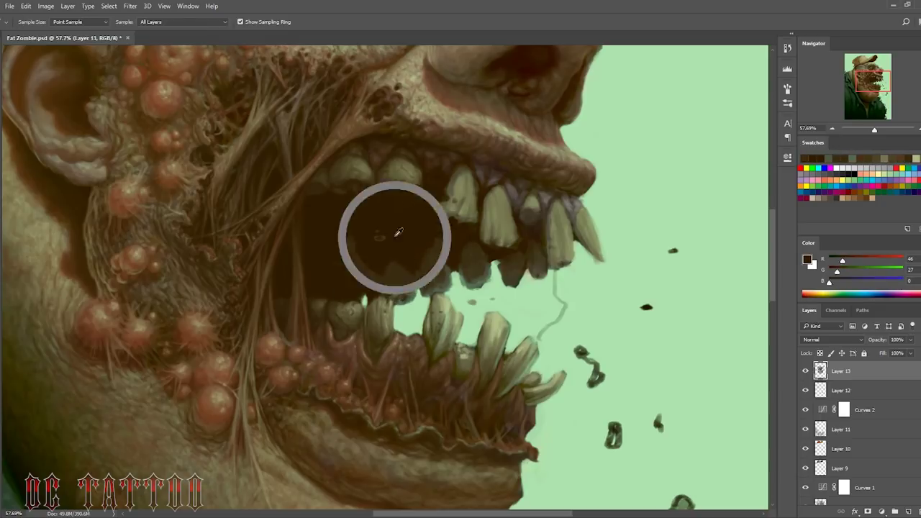
key(bracketleft)
key(bracketleft)
key(bracketleft)
alt+click(370, 290)
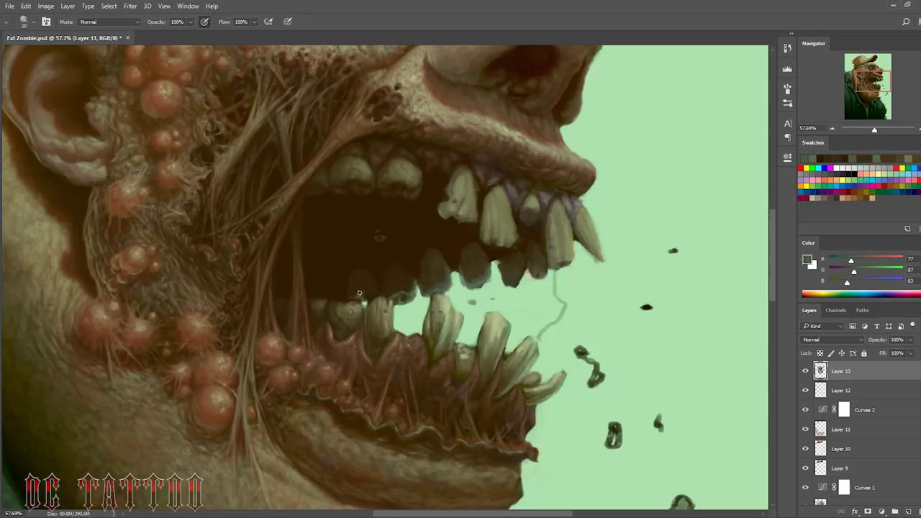
key(bracketright)
key(bracketright)
key(bracketright)
alt+click(369, 290)
key(bracketleft)
key(bracketleft)
key(bracketleft)
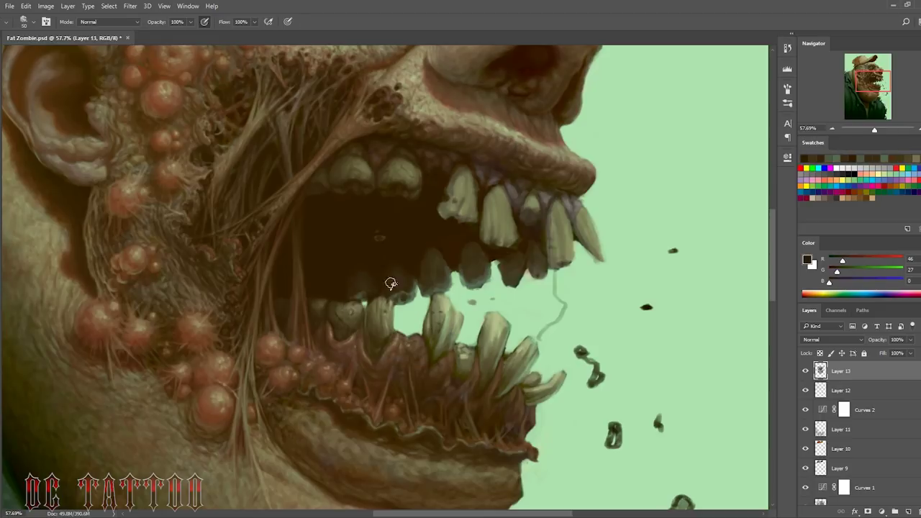
alt+click(528, 296)
alt+click(378, 282)
alt+click(378, 264)
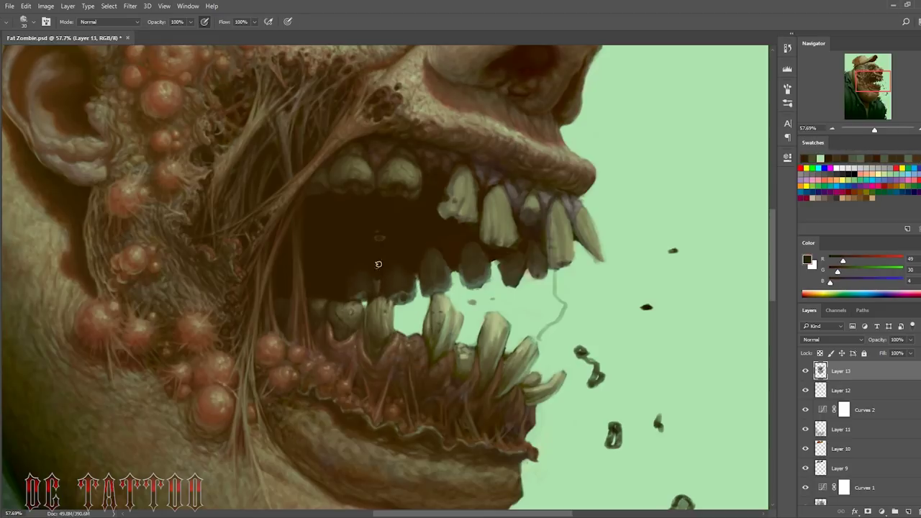
Step: Sample grey-green, pale green and deep browns for finer upper-tooth detail
key(bracketleft)
key(bracketleft)
key(bracketleft)
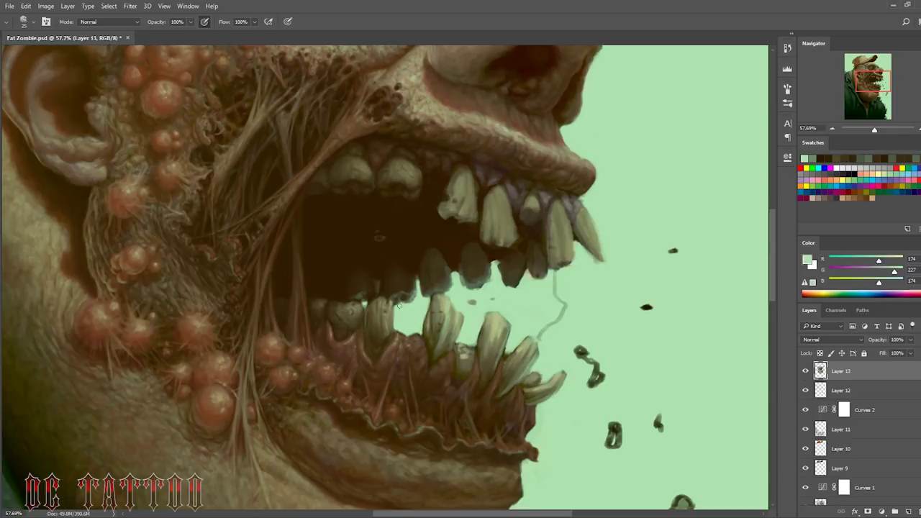
alt+click(413, 284)
key(bracketright)
alt+click(412, 306)
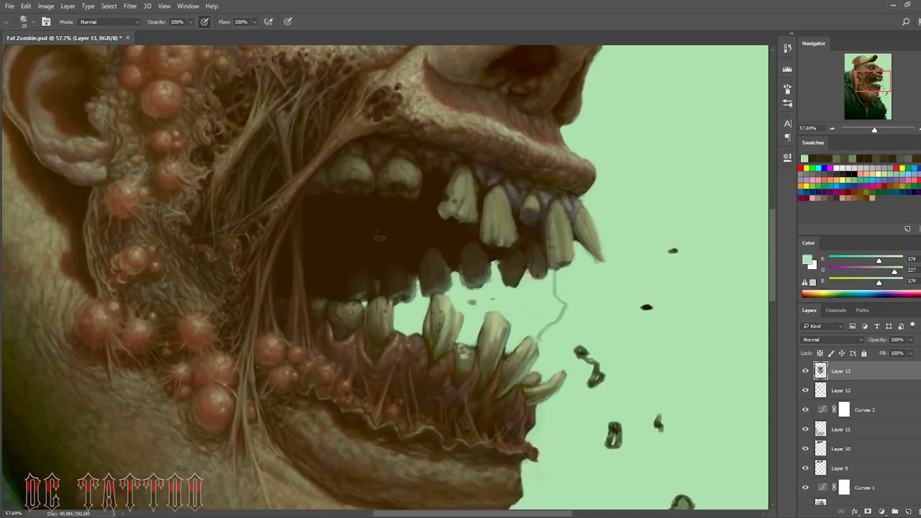
alt+click(395, 256)
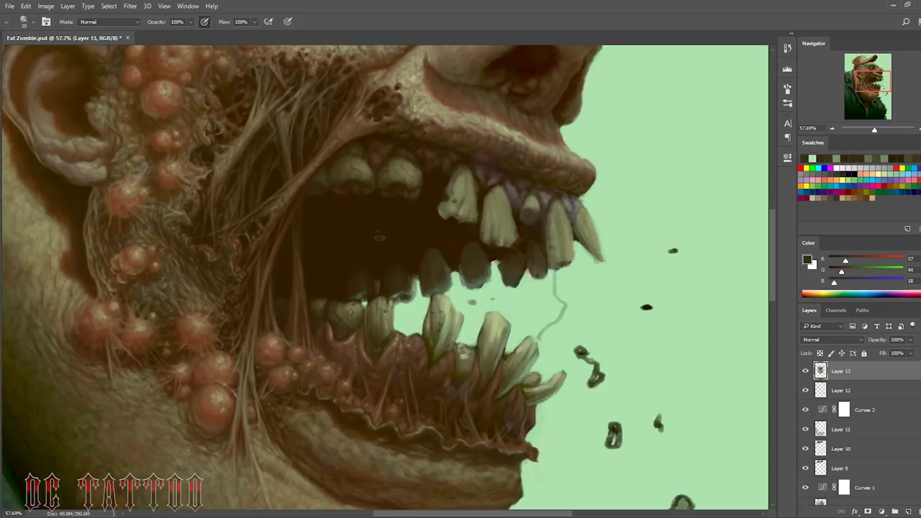
alt+click(362, 295)
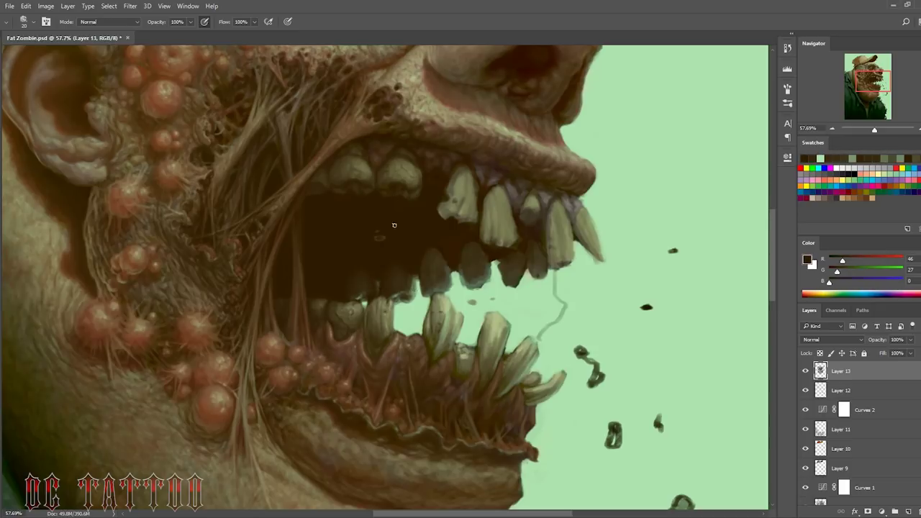
alt+click(441, 256)
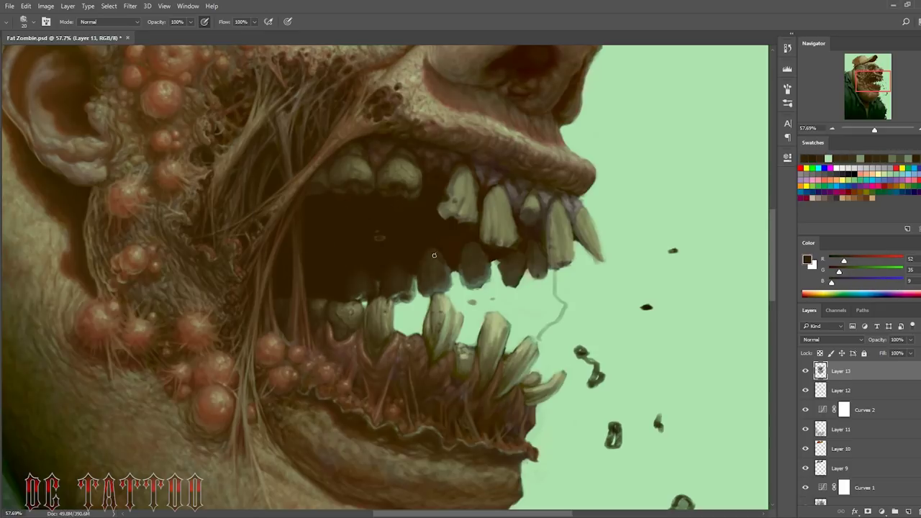
key(bracketright)
key(bracketright)
key(bracketright)
alt+click(430, 268)
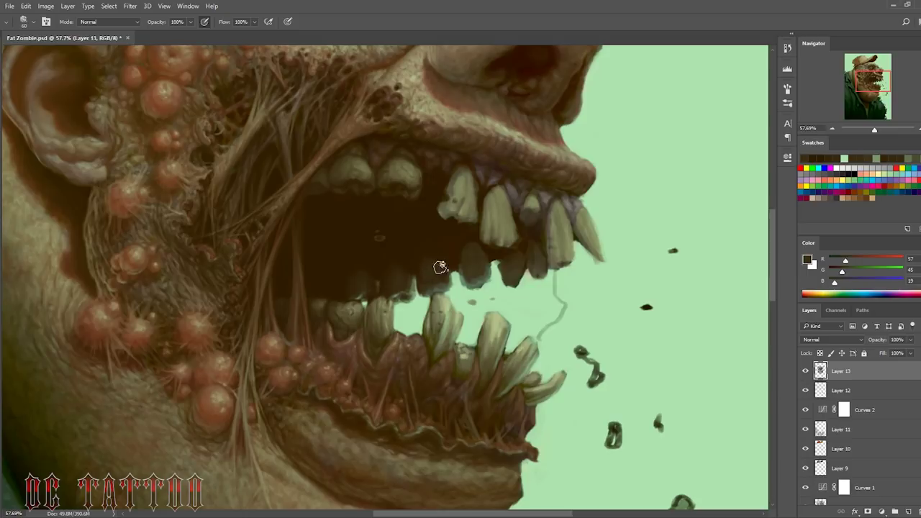
Step: Paint a crisp pale green edge along an upper tooth at brush sizes 15–20
key(bracketleft)
key(bracketleft)
key(bracketleft)
key(bracketleft)
key(bracketleft)
key(bracketleft)
alt+click(425, 290)
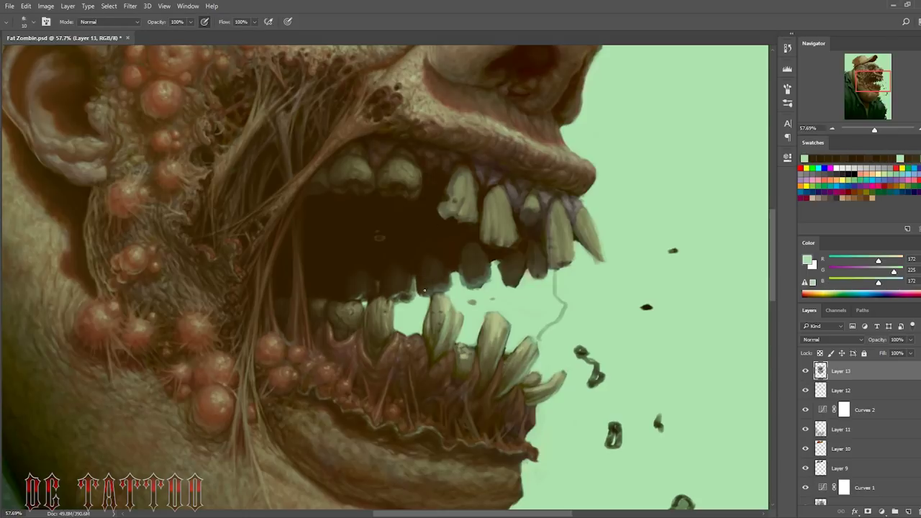
key(bracketright)
alt+click(443, 286)
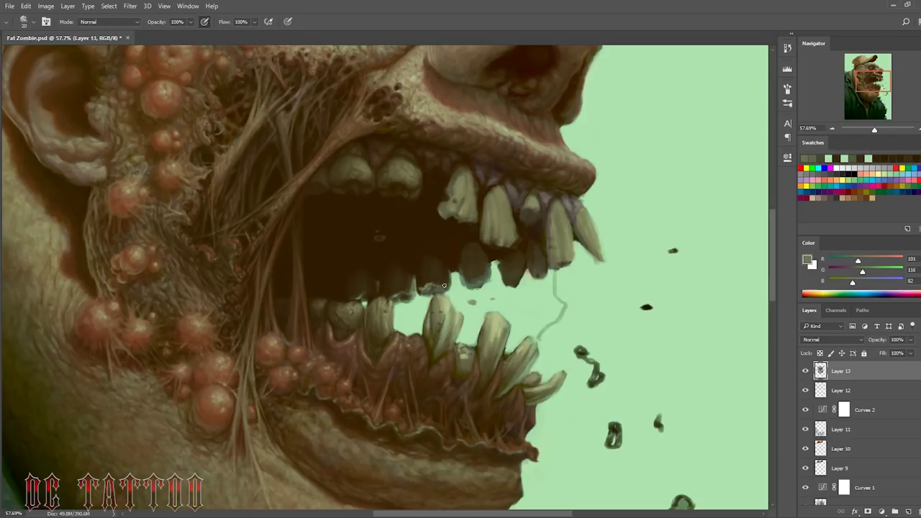
alt+click(438, 288)
alt+click(426, 296)
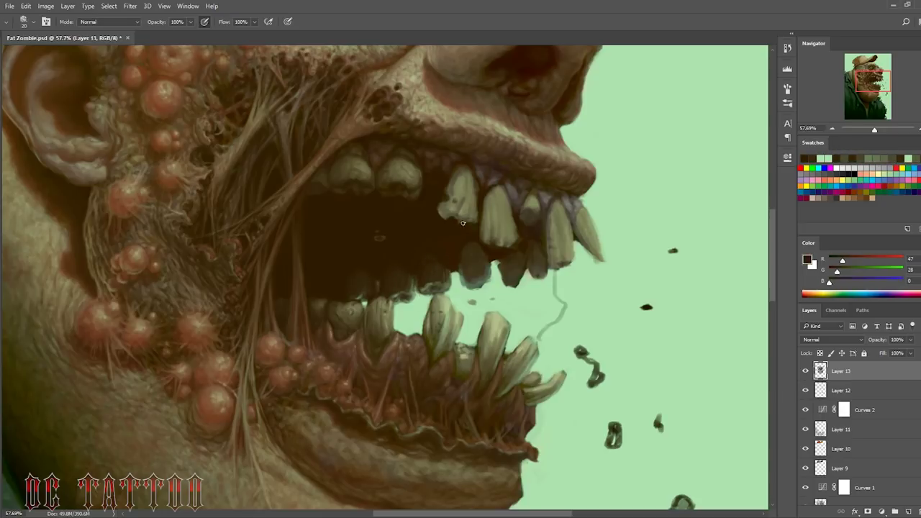
alt+click(454, 282)
key(bracketleft)
alt+click(442, 290)
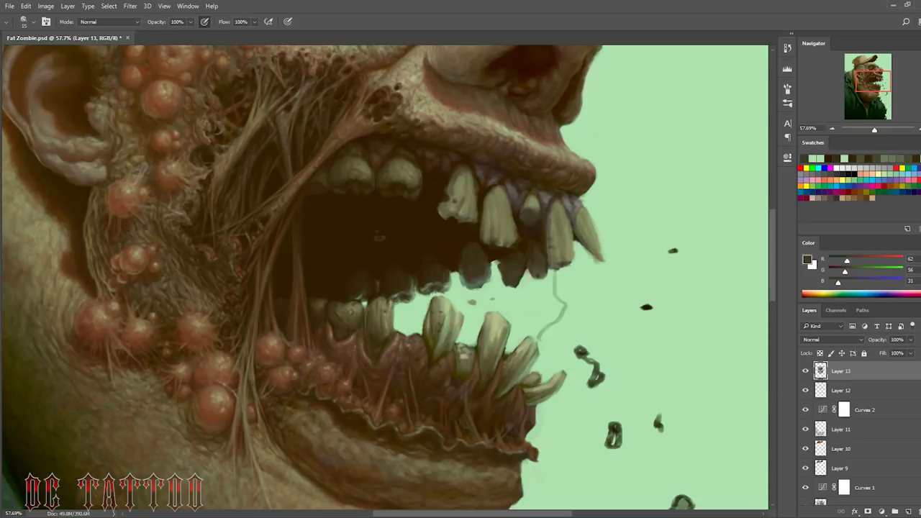
key(bracketright)
alt+click(444, 290)
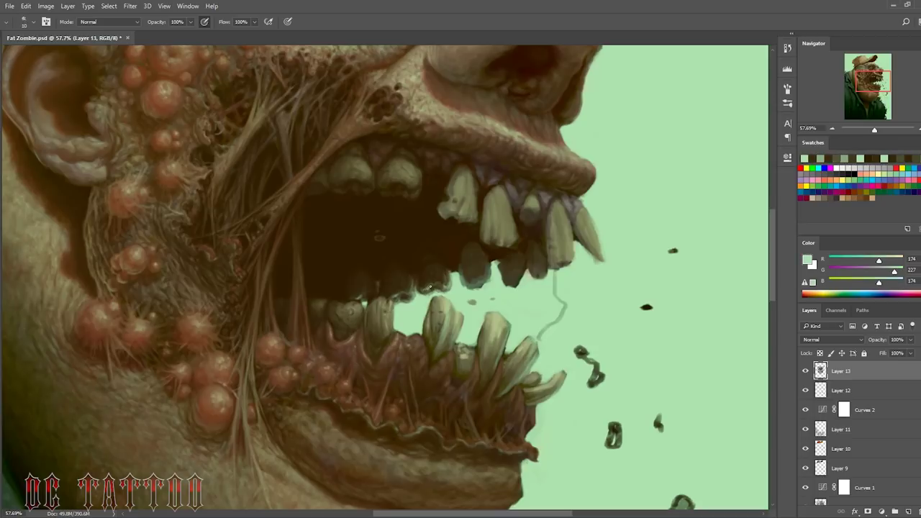
drag(442, 278, 429, 286)
Step: Dab pale green onto tooth edges and stroke a pale edge down the upper tooth
alt+click(429, 291)
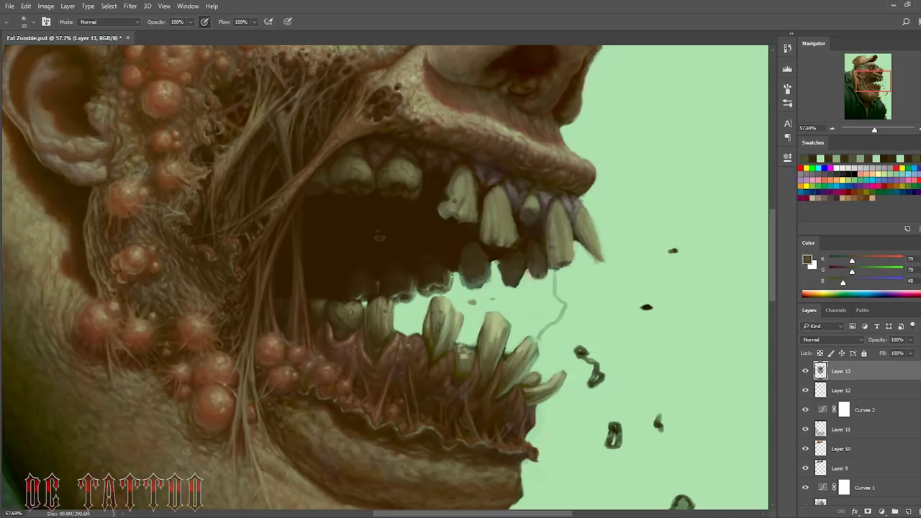
alt+click(459, 275)
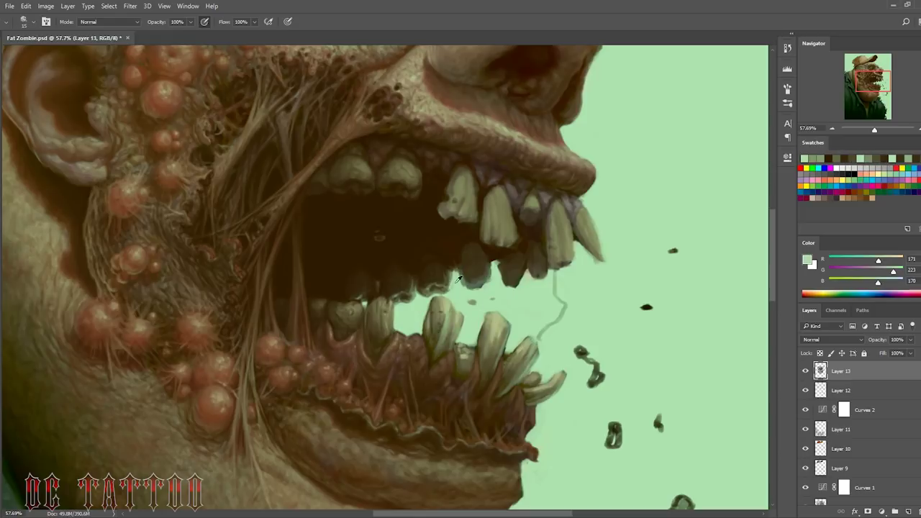
click(458, 277)
alt+click(359, 306)
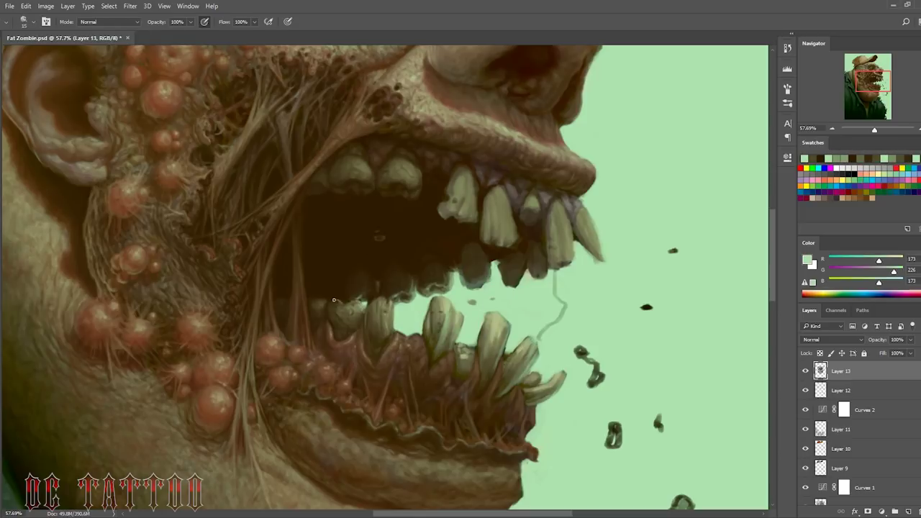
alt+click(400, 329)
drag(367, 301, 367, 333)
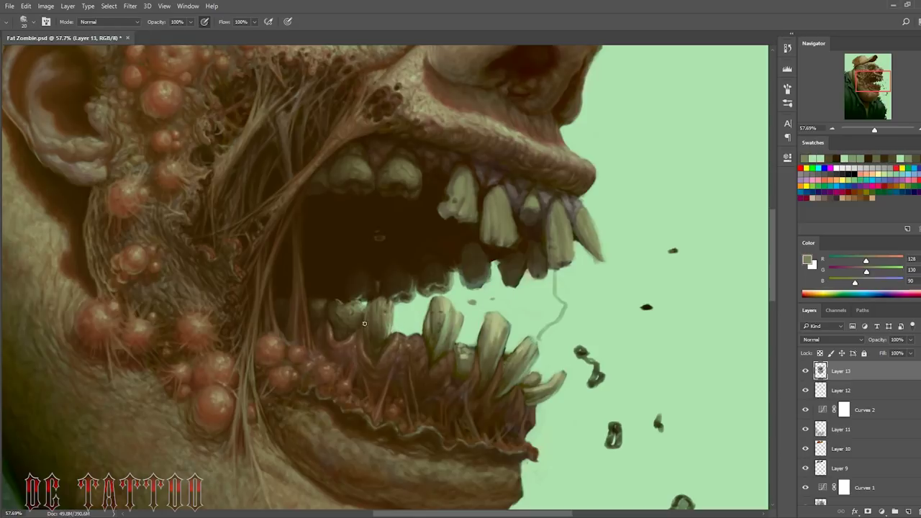
Step: Shade the tall lower tooth with darker olive strokes at brush size 35
alt+click(371, 342)
key(bracketright)
key(bracketright)
key(bracketright)
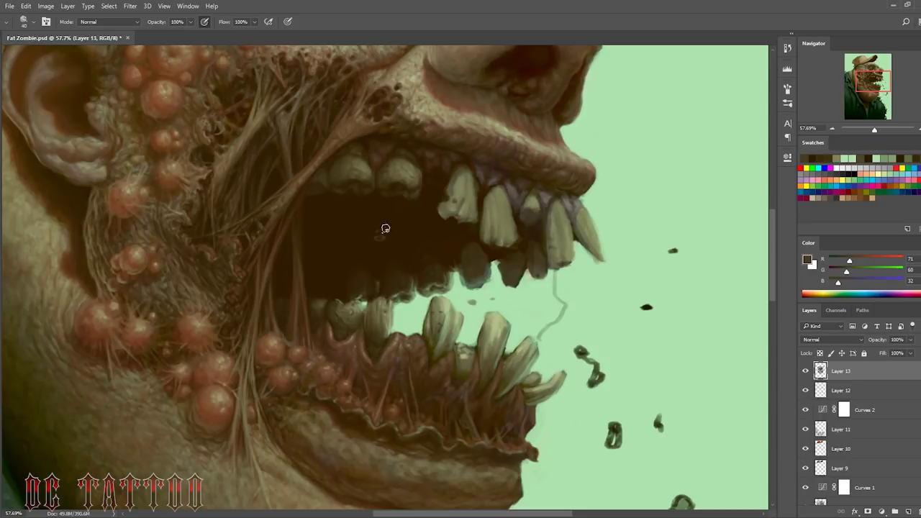
alt+click(442, 327)
mouse_move(436, 302)
mouse_down()
mouse_move(458, 348)
mouse_move(422, 336)
mouse_move(447, 357)
mouse_up()
alt+click(466, 313)
key(bracketleft)
key(bracketright)
alt+click(426, 340)
alt+click(440, 330)
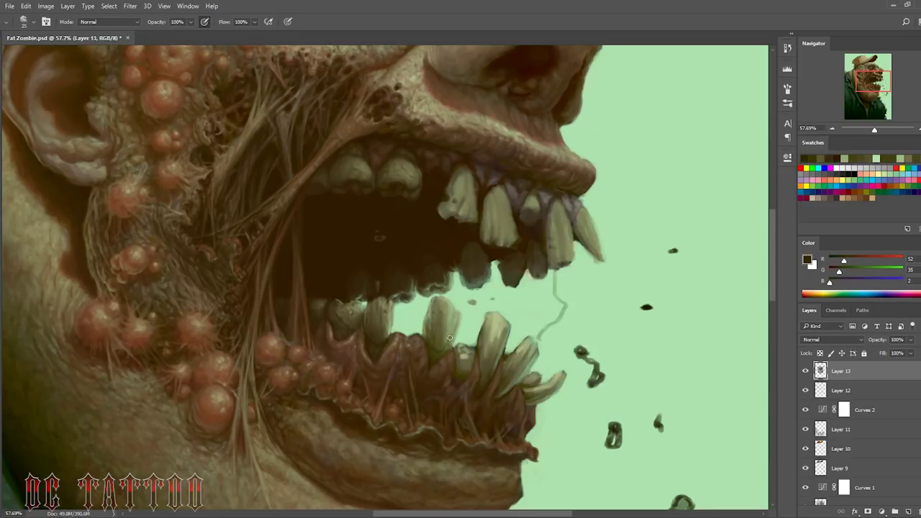
Step: Eyedrop warm dark brown, pale background green, tooth beige and olive shadow tones
alt+click(433, 343)
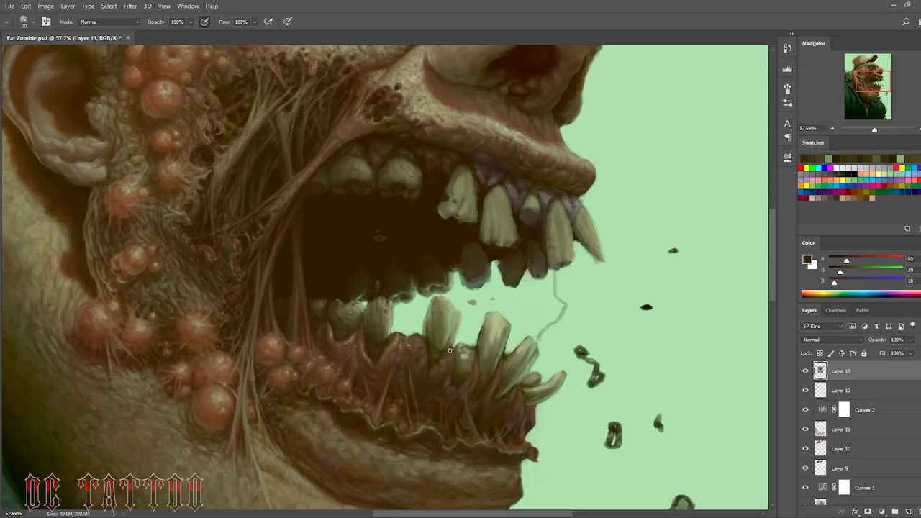
alt+click(400, 337)
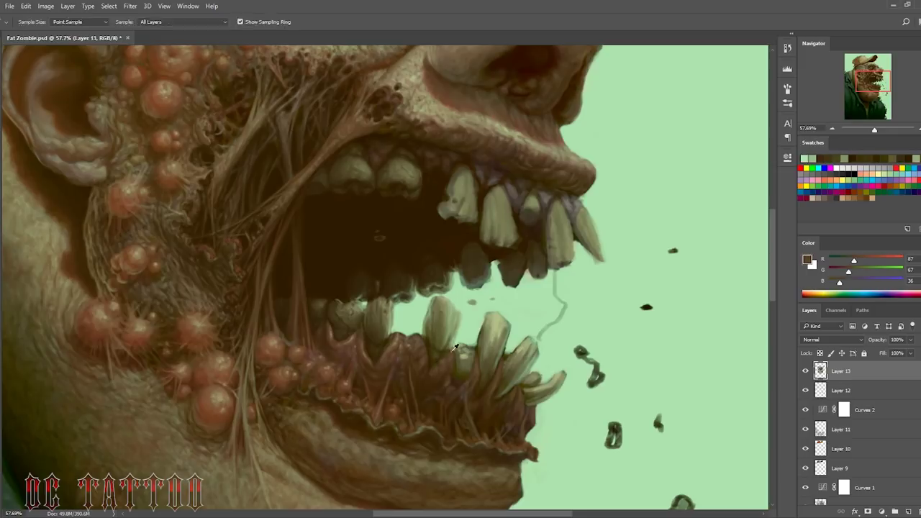
alt+click(403, 330)
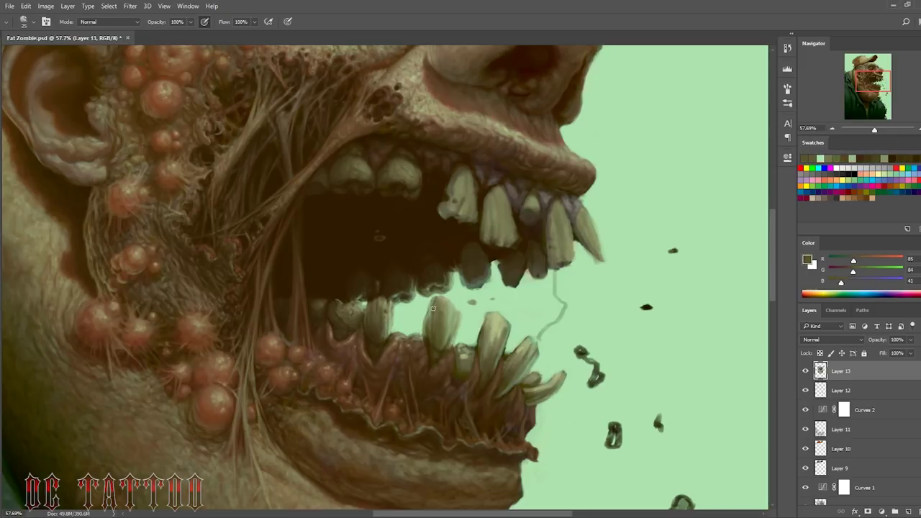
alt+click(444, 303)
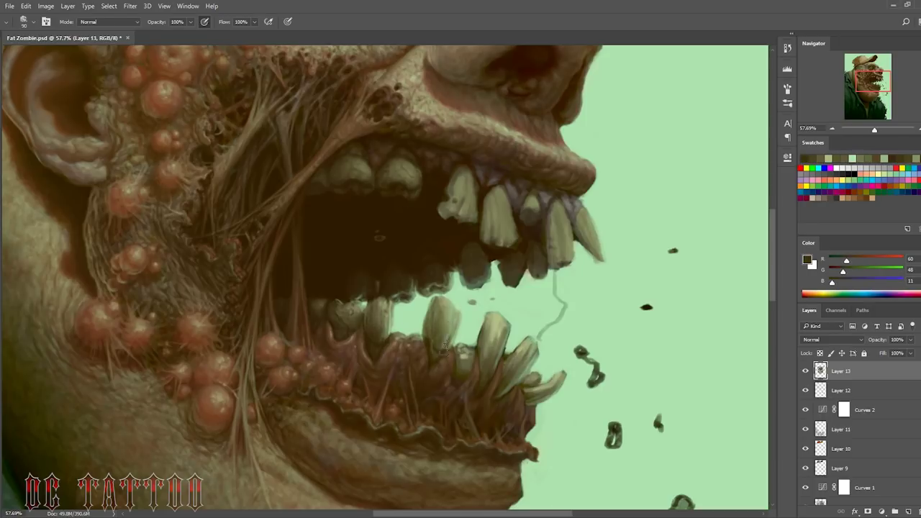
alt+click(456, 280)
alt+click(460, 348)
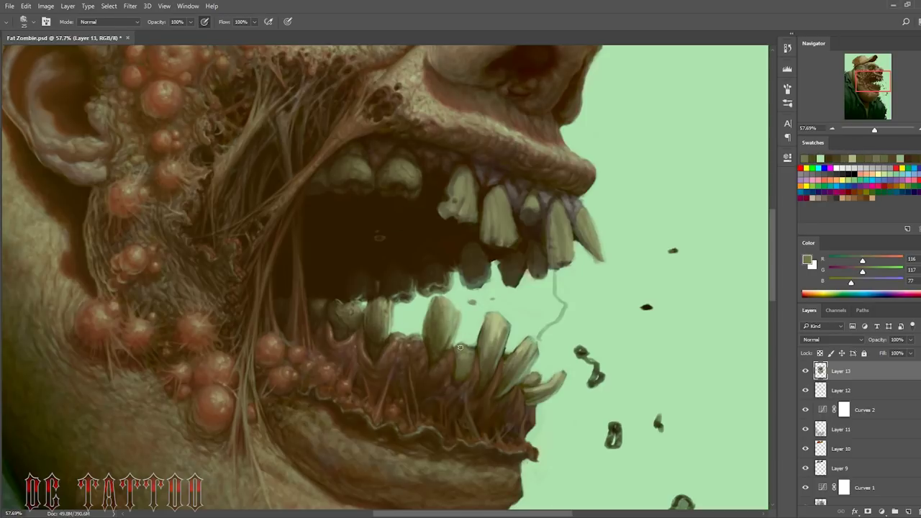
alt+click(473, 359)
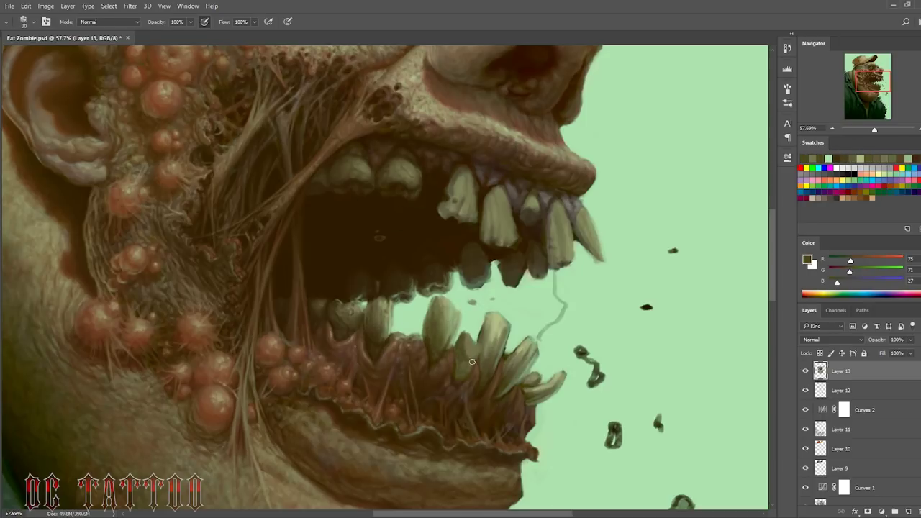
alt+click(455, 366)
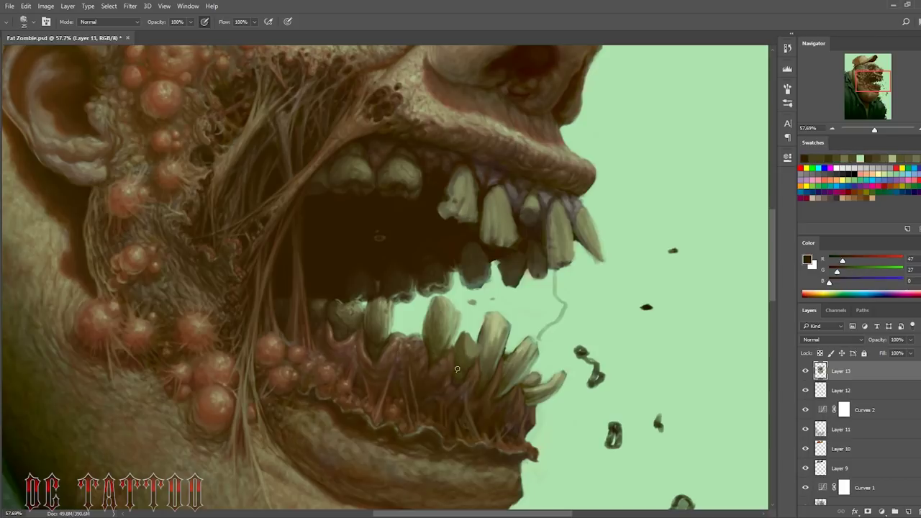
alt+click(472, 347)
Step: Switch the brush between sizes 15, 20 and 25 while sampling gum brown and tooth olives
key(bracketleft)
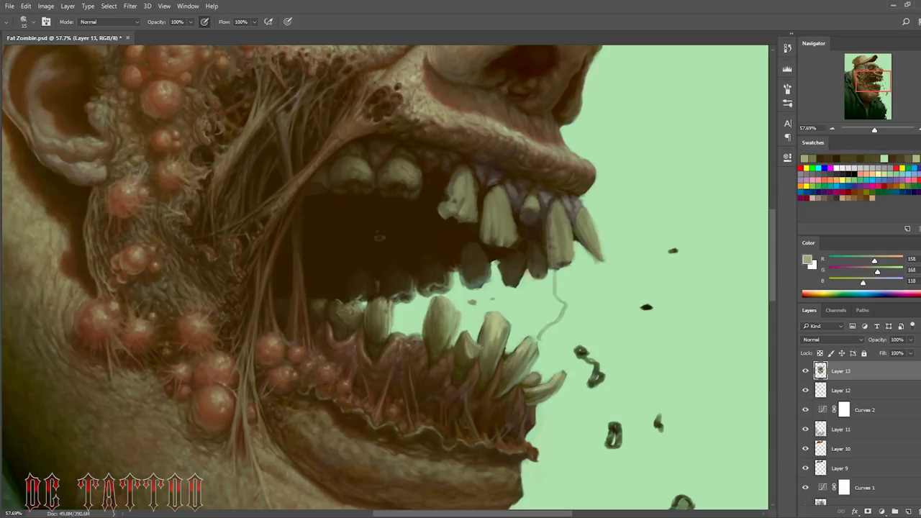
key(bracketright)
alt+click(471, 351)
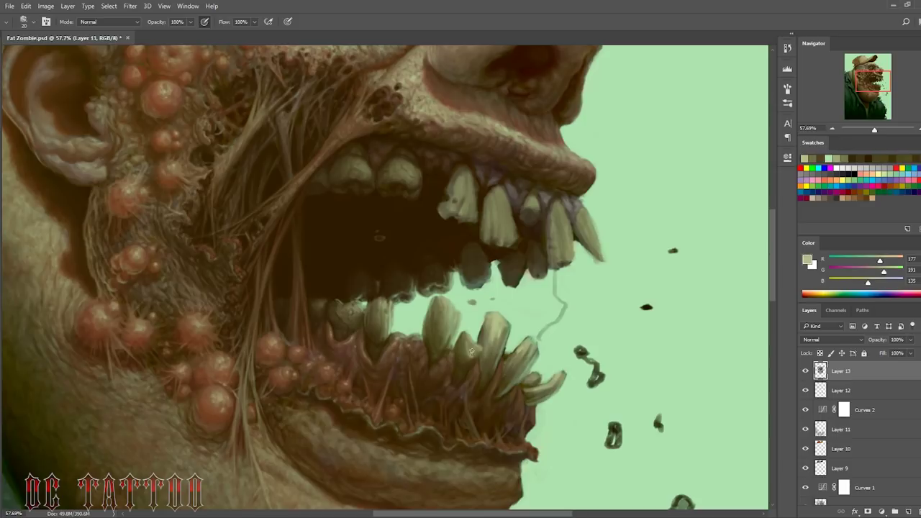
key(bracketright)
key(bracketright)
alt+click(468, 394)
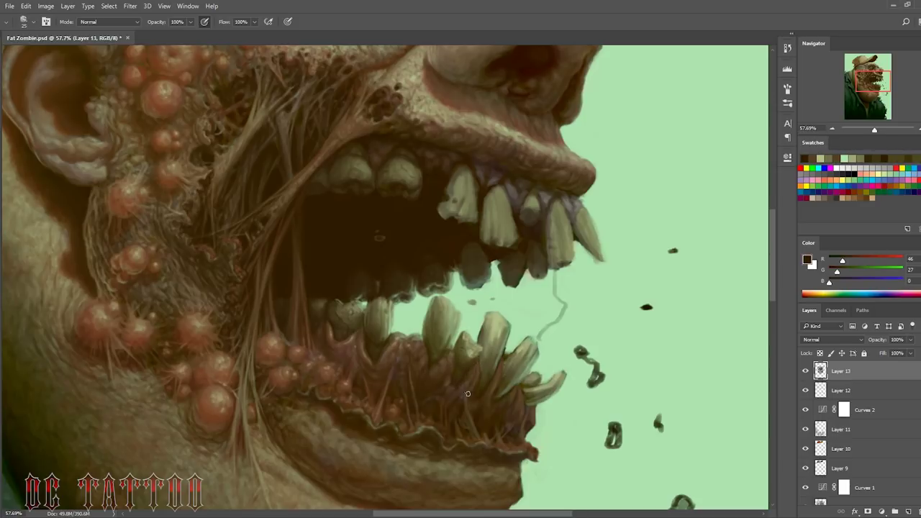
alt+click(496, 317)
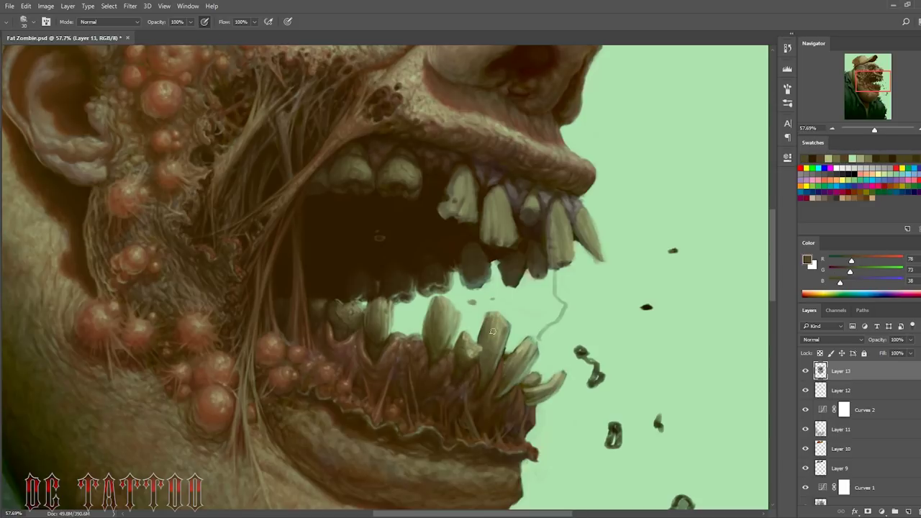
key(bracketleft)
alt+click(478, 325)
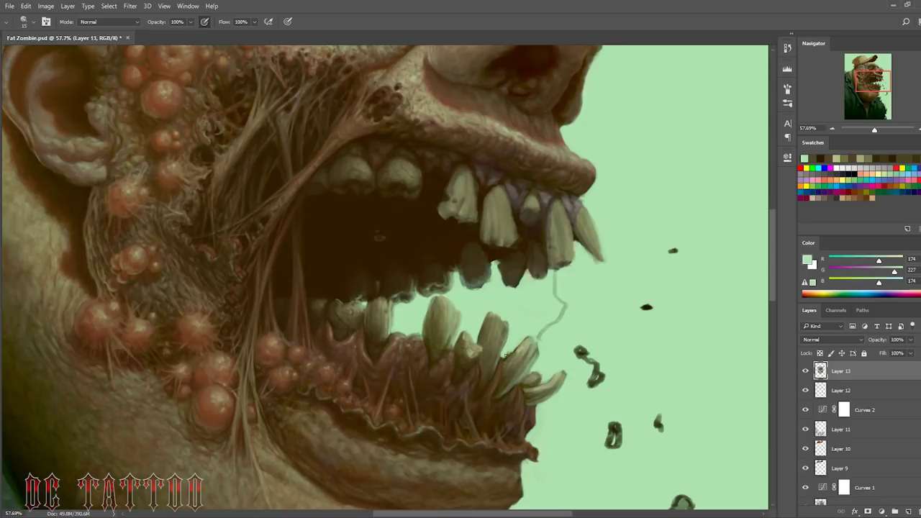
alt+click(491, 321)
key(bracketright)
key(bracketright)
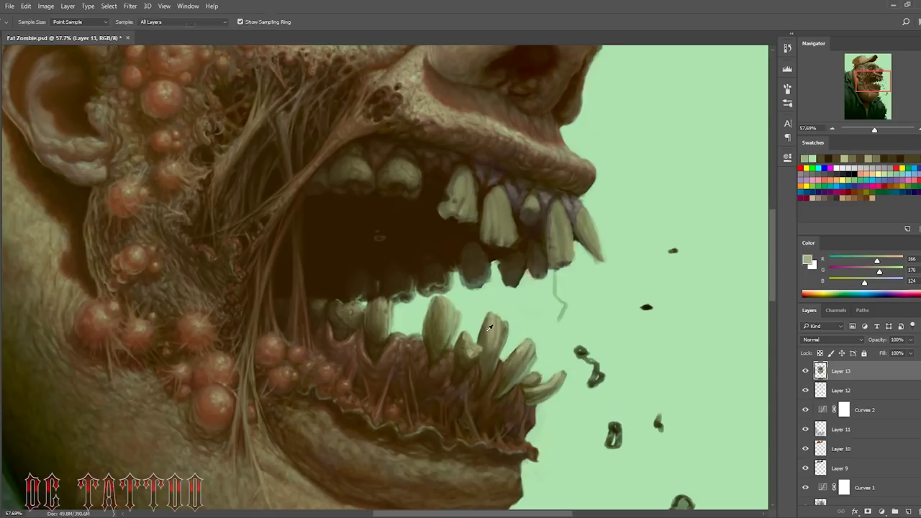
Step: Paint olive onto a lower tooth and dark brown between the lower teeth
alt+click(491, 321)
key(bracketright)
key(bracketright)
key(bracketleft)
key(bracketleft)
key(bracketleft)
alt+click(482, 332)
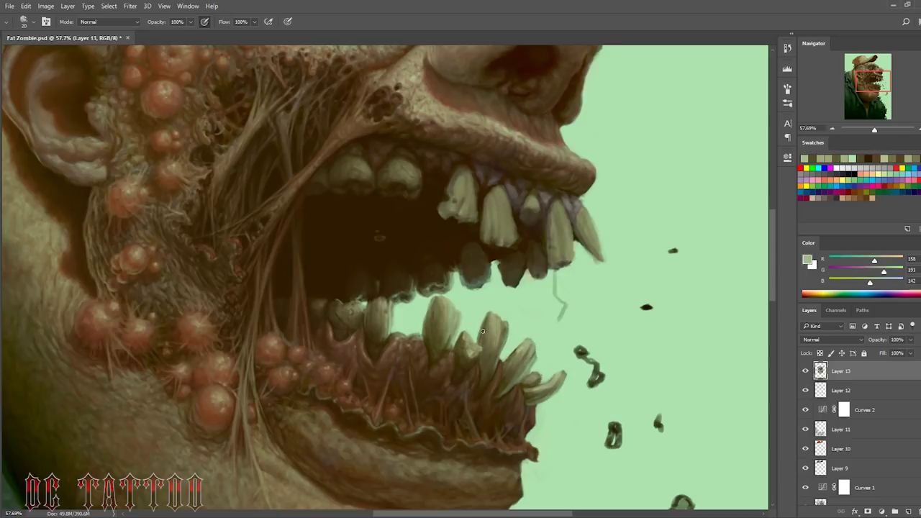
alt+click(498, 351)
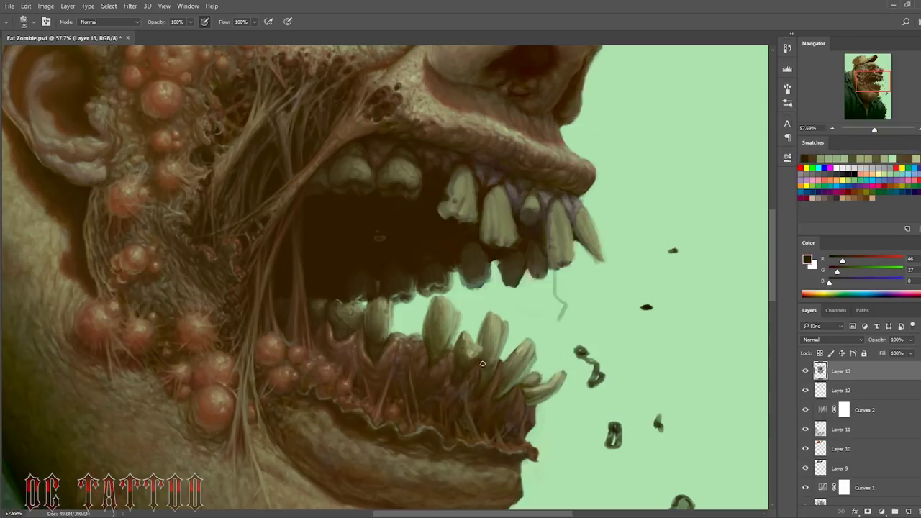
alt+click(491, 379)
Step: Deepen the shadows between the lower teeth with gum-brown strokes
key(bracketleft)
alt+click(486, 370)
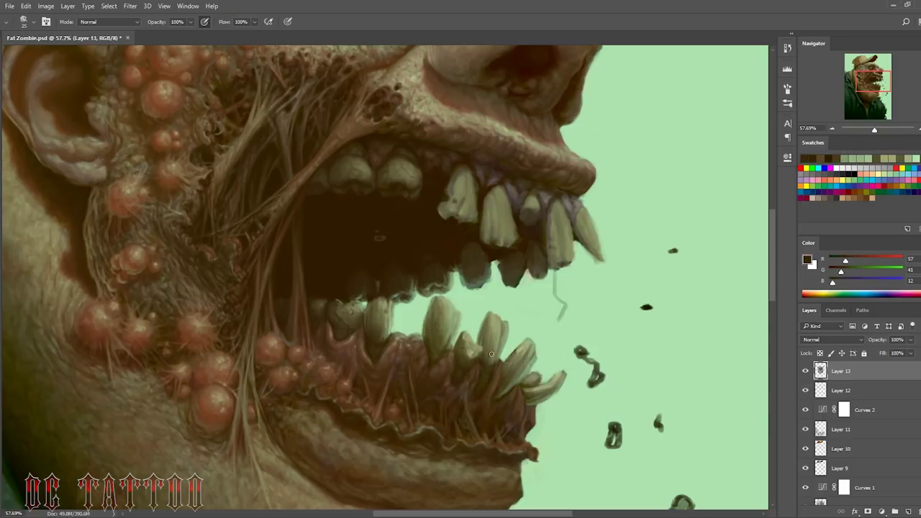
alt+click(502, 330)
alt+click(489, 328)
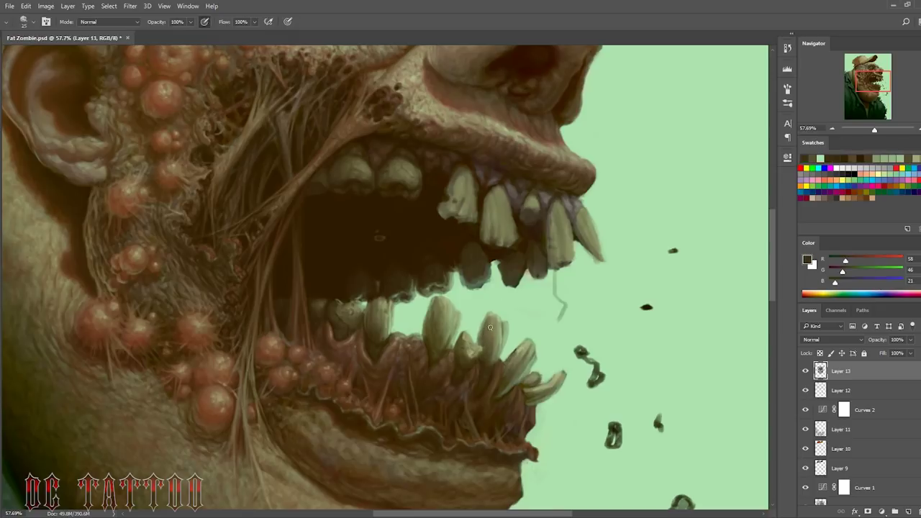
key(bracketright)
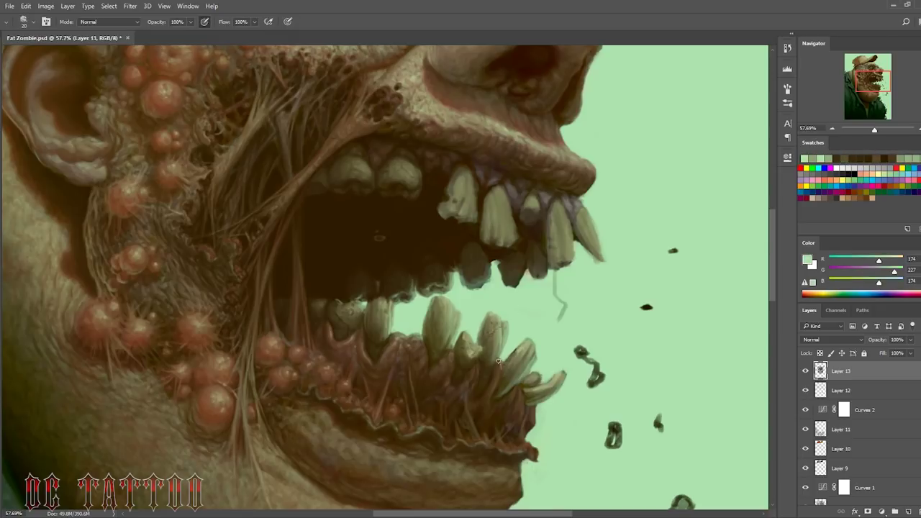
alt+click(494, 392)
Step: Paint darker brown gaps between the lower teeth, keeping the brush small
alt+click(468, 385)
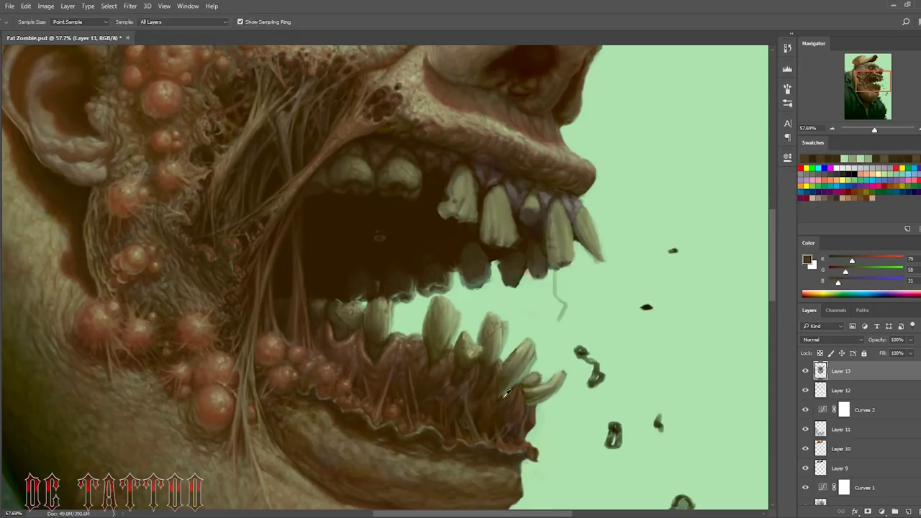
alt+click(475, 392)
alt+click(495, 406)
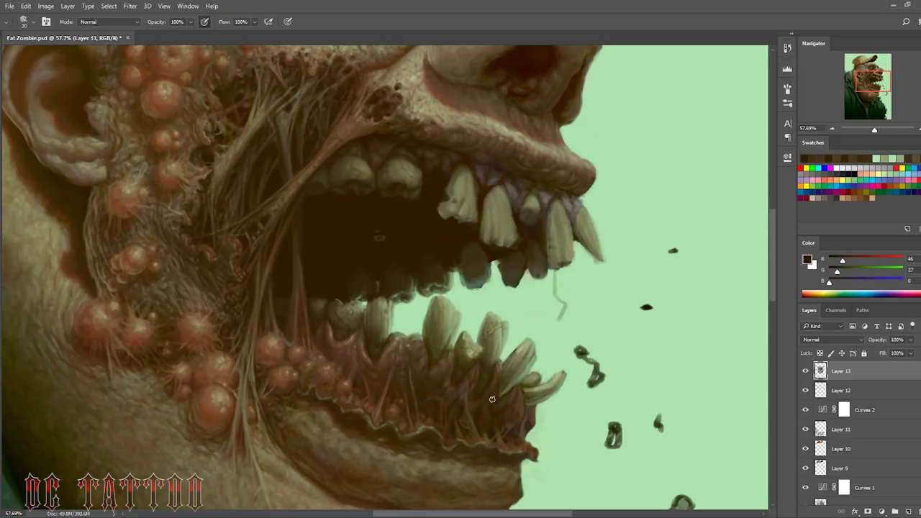
alt+click(489, 407)
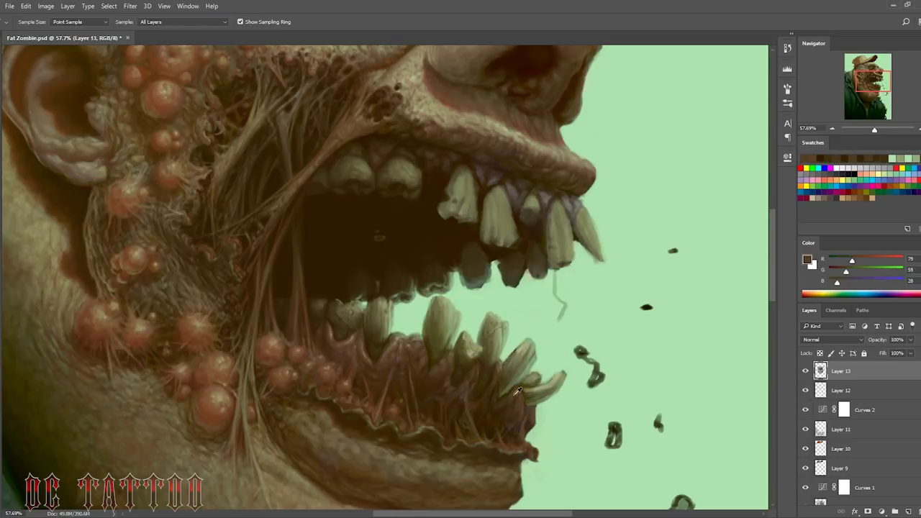
key(bracketright)
key(bracketright)
key(bracketright)
alt+click(485, 410)
key(bracketleft)
key(bracketleft)
key(bracketleft)
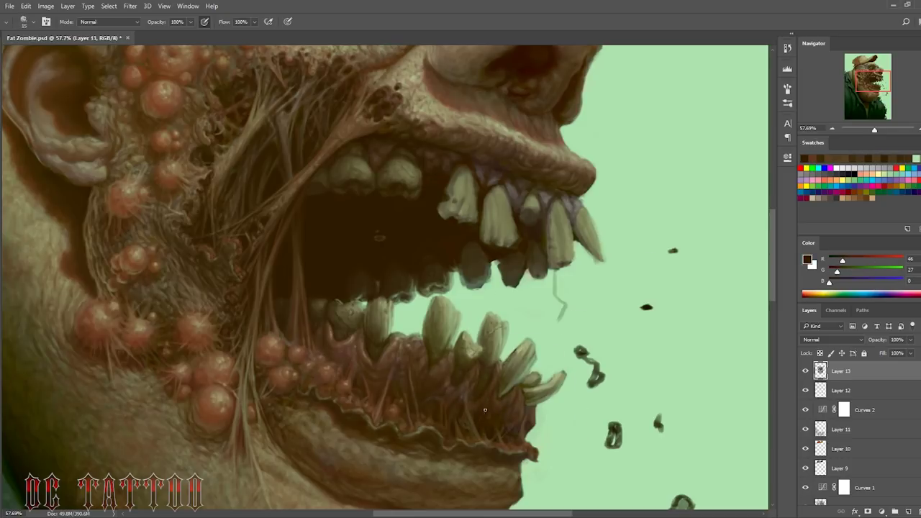
Step: Shade a lower tooth, add a lighter highlight, and refine its edges
alt+click(501, 424)
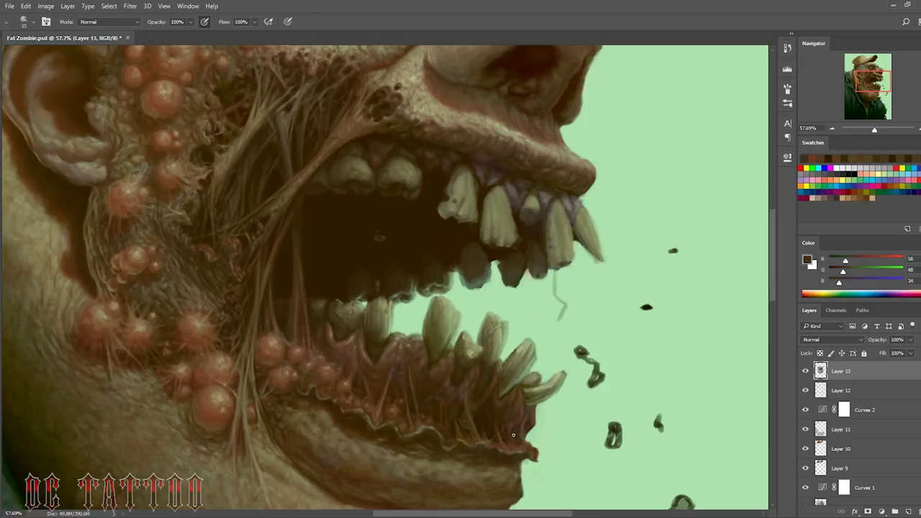
alt+click(517, 406)
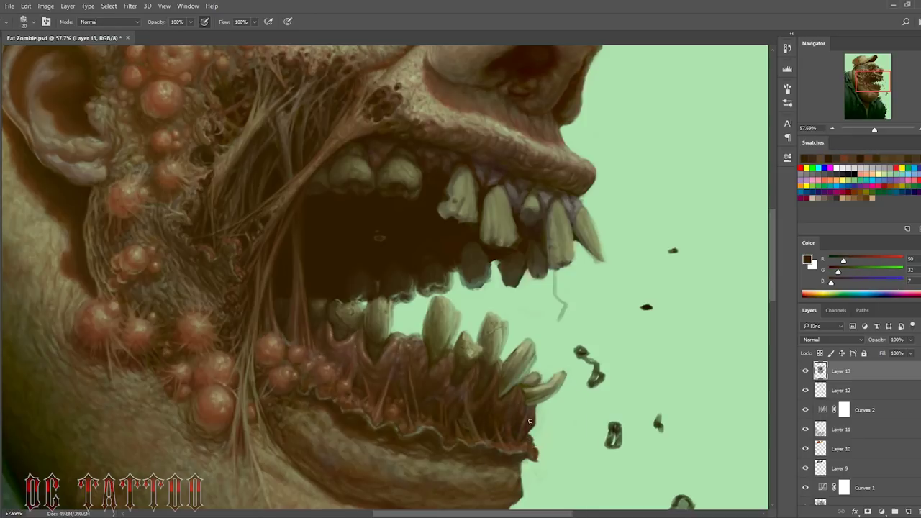
alt+click(436, 353)
alt+click(486, 396)
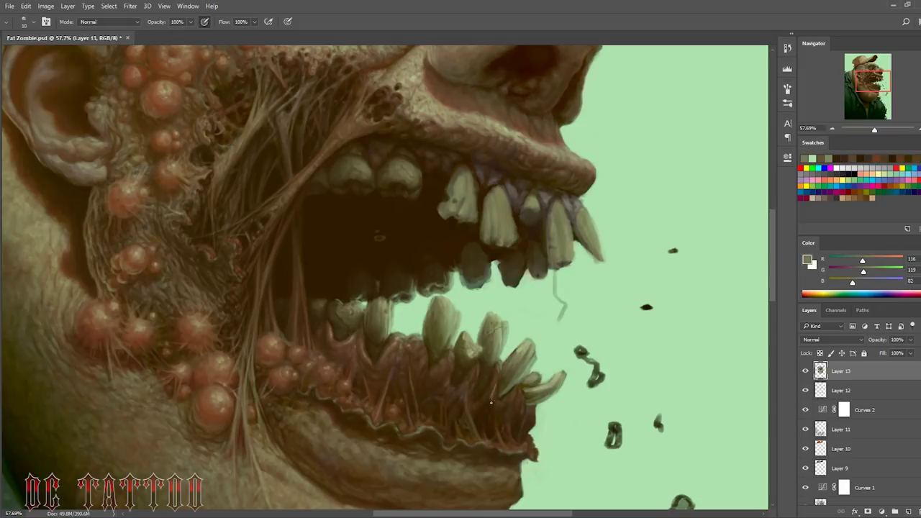
alt+click(489, 394)
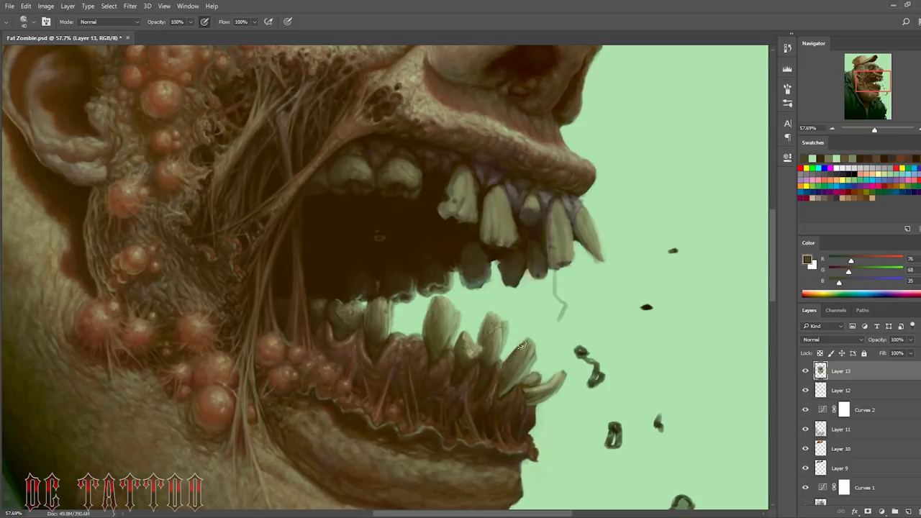
alt+click(521, 347)
alt+click(505, 387)
alt+click(496, 421)
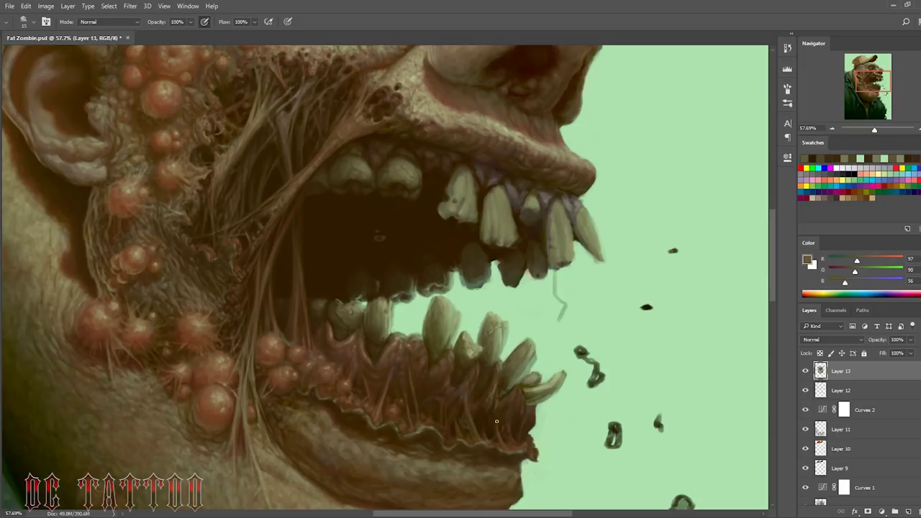
Step: Trim tooth edges with background green and darken the spaces between lower teeth
alt+click(503, 439)
alt+click(498, 423)
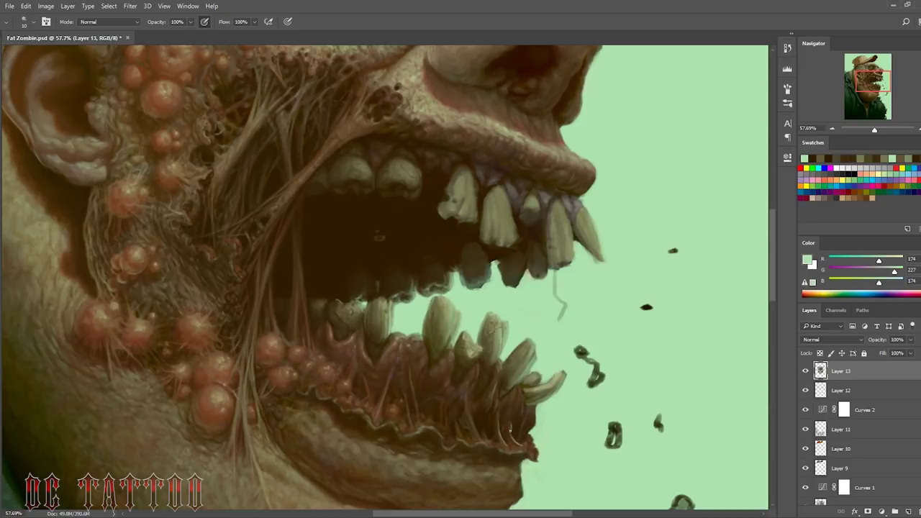
alt+click(509, 429)
alt+click(521, 444)
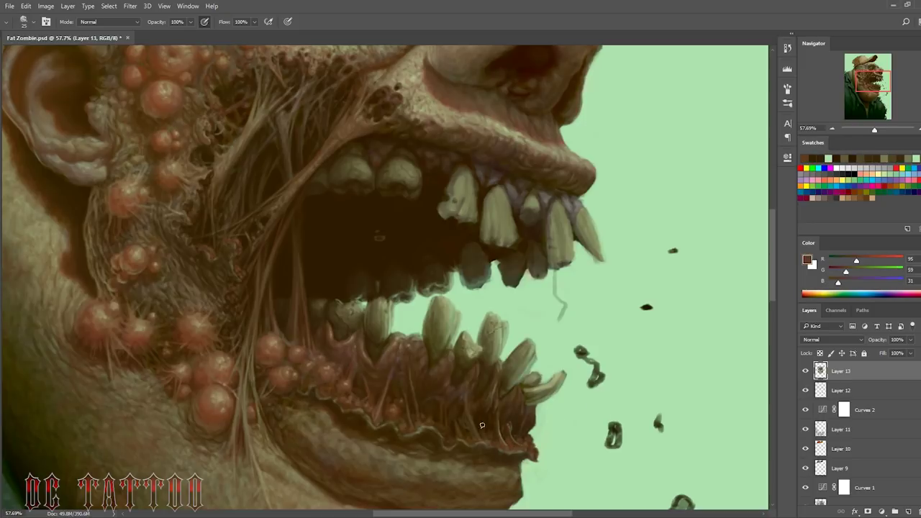
alt+click(482, 425)
alt+click(455, 444)
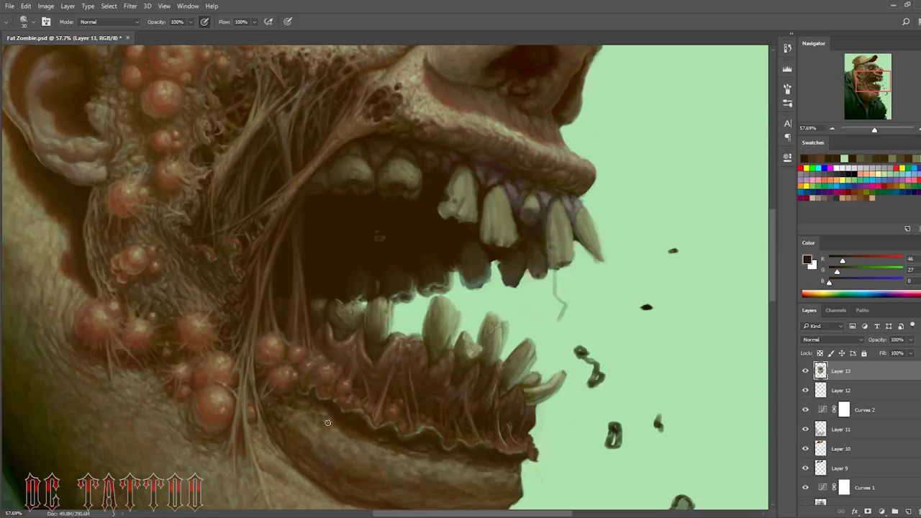
Step: With a fine brush, paint grey-green surface detail on a lower tooth
alt+click(489, 324)
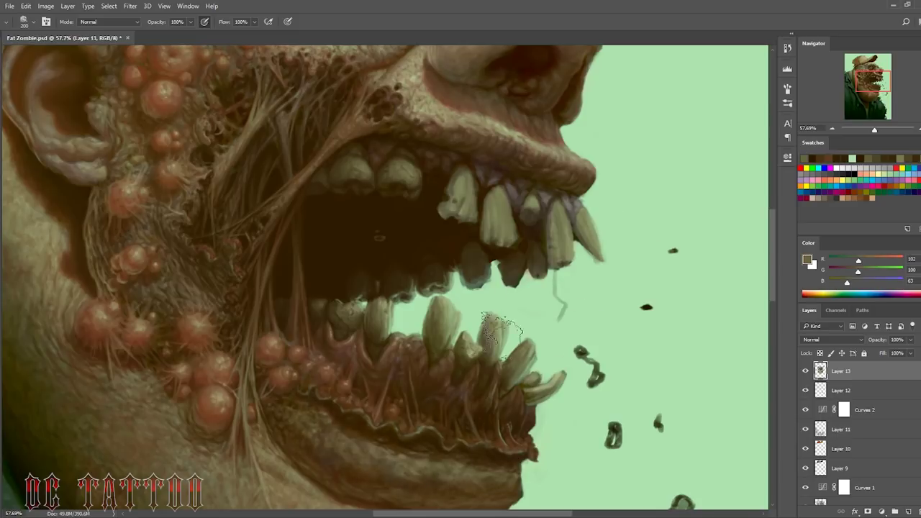
alt+click(441, 350)
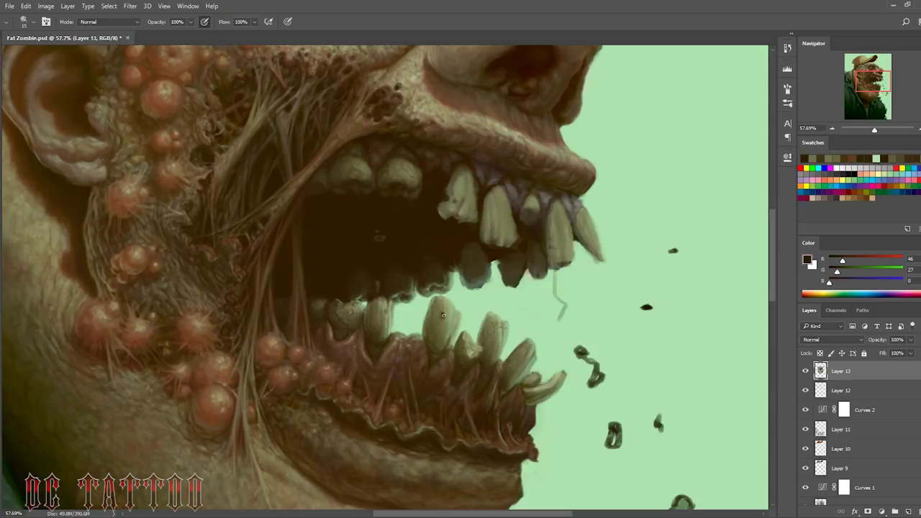
alt+click(502, 350)
key(bracketright)
key(bracketright)
key(bracketright)
key(bracketleft)
key(bracketleft)
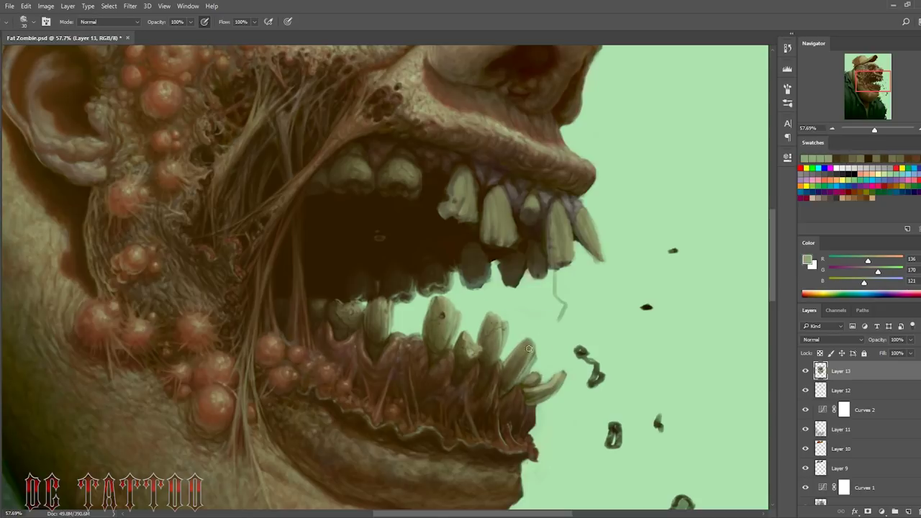
alt+click(530, 374)
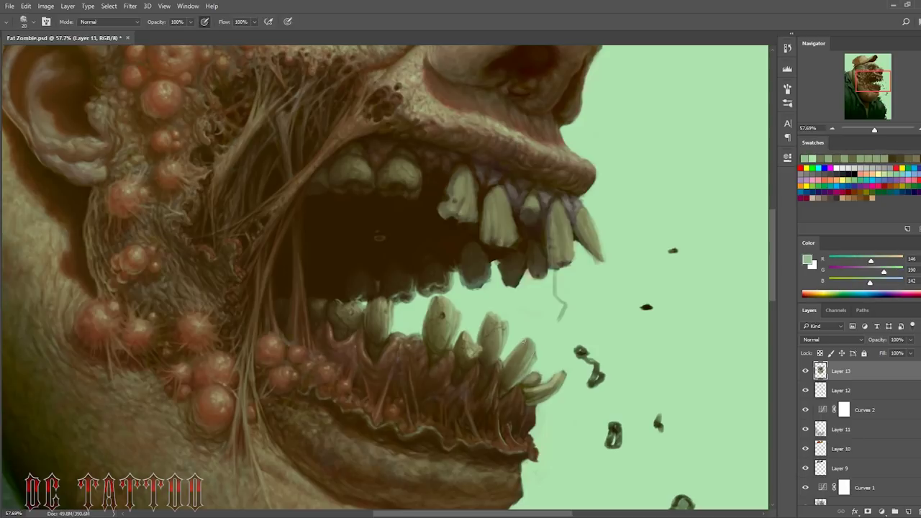
alt+click(501, 378)
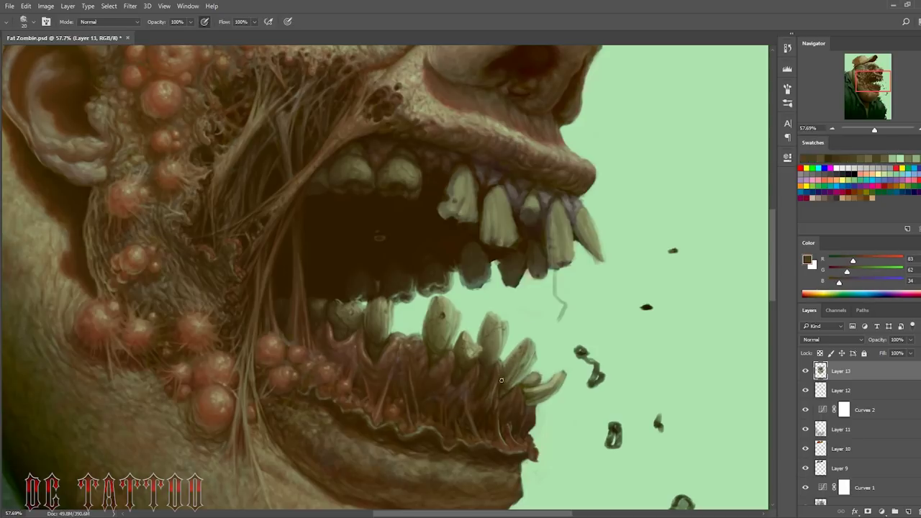
key(bracketleft)
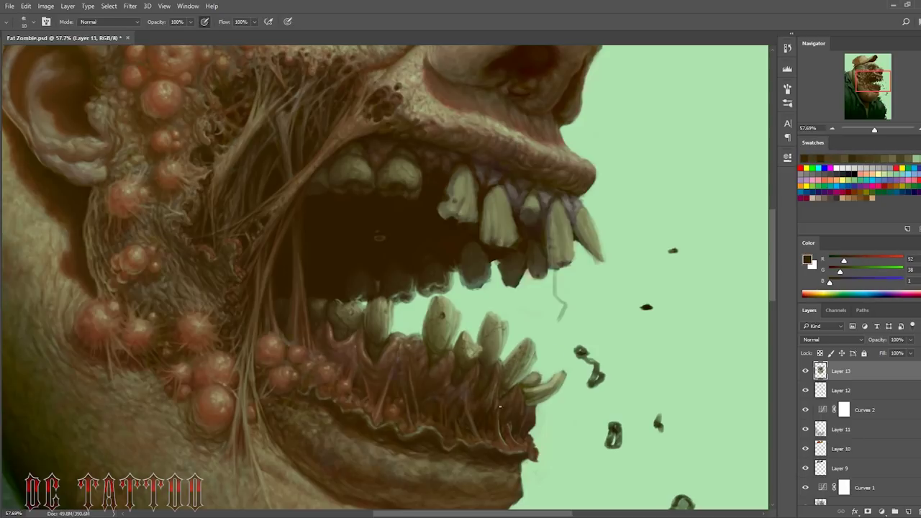
alt+click(515, 390)
alt+click(521, 397)
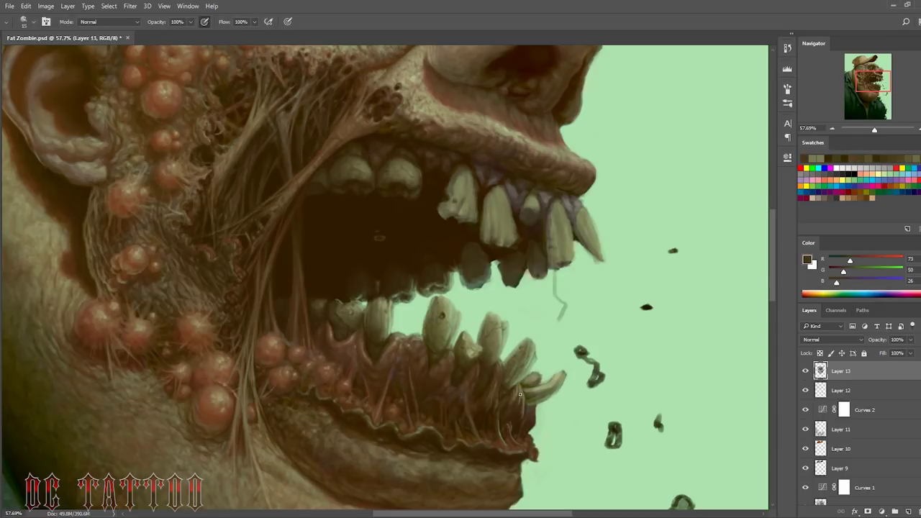
Step: Paint dark gum-brown gaps between the teeth with a smaller brush
key(bracketleft)
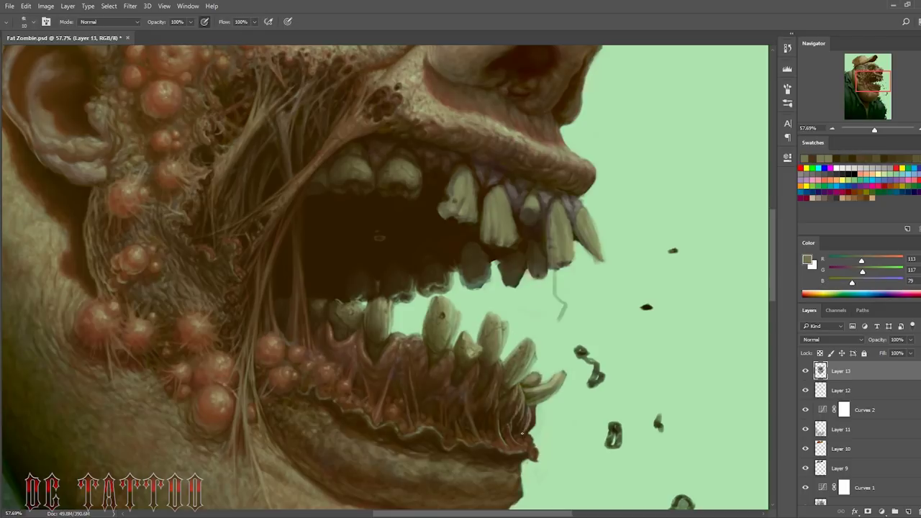
alt+click(496, 336)
key(bracketleft)
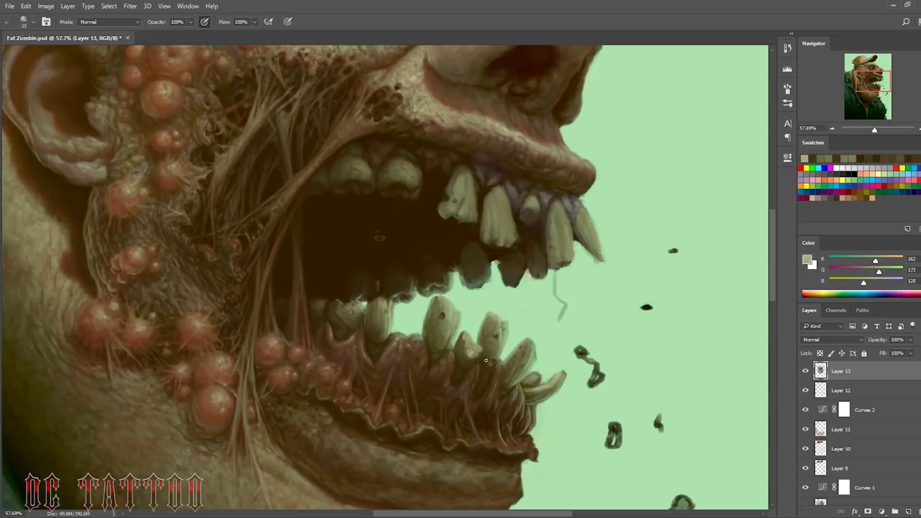
alt+click(489, 360)
alt+click(512, 320)
alt+click(514, 339)
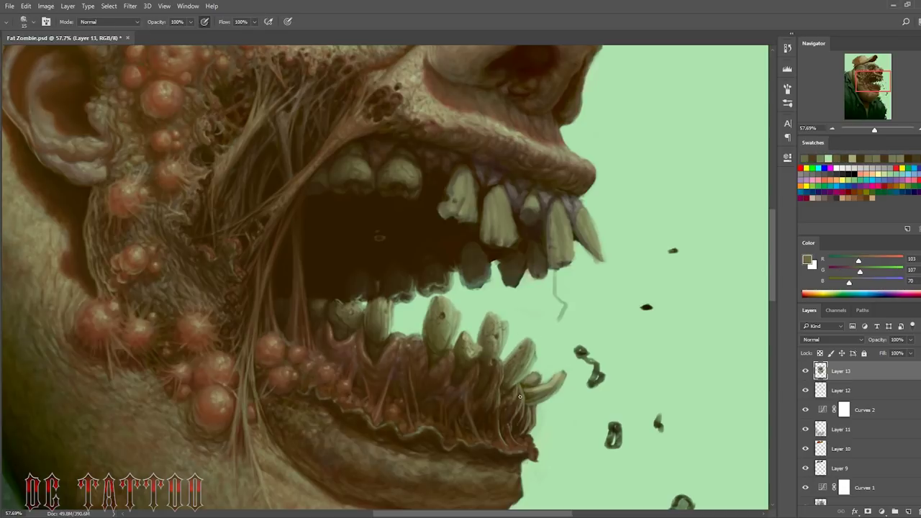
alt+click(506, 426)
key(bracketleft)
Step: Work grey-green highlights, dark olive shading and background-green trimming into the lower teeth
alt+click(489, 388)
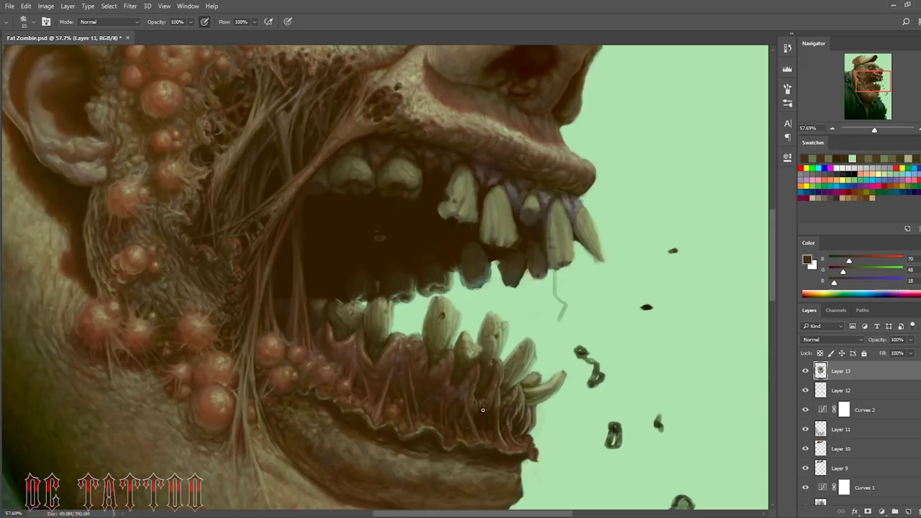
alt+click(529, 362)
alt+click(493, 391)
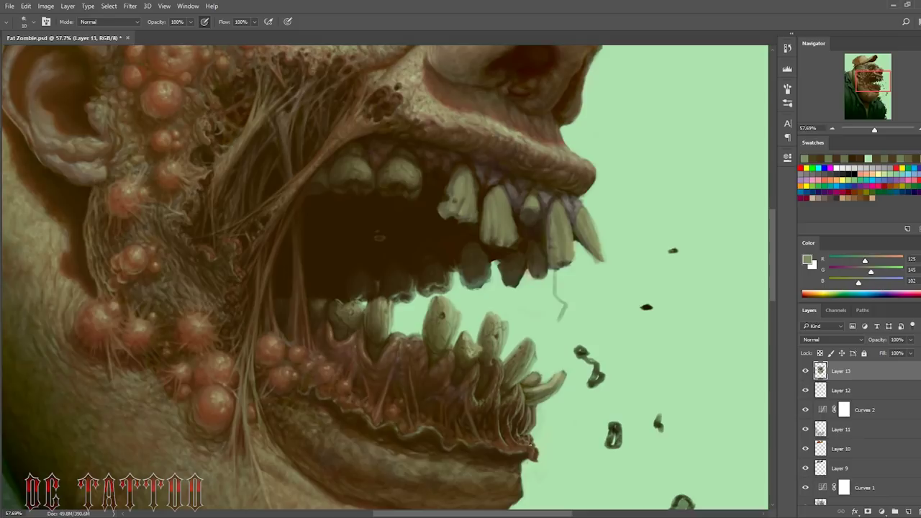
alt+click(497, 440)
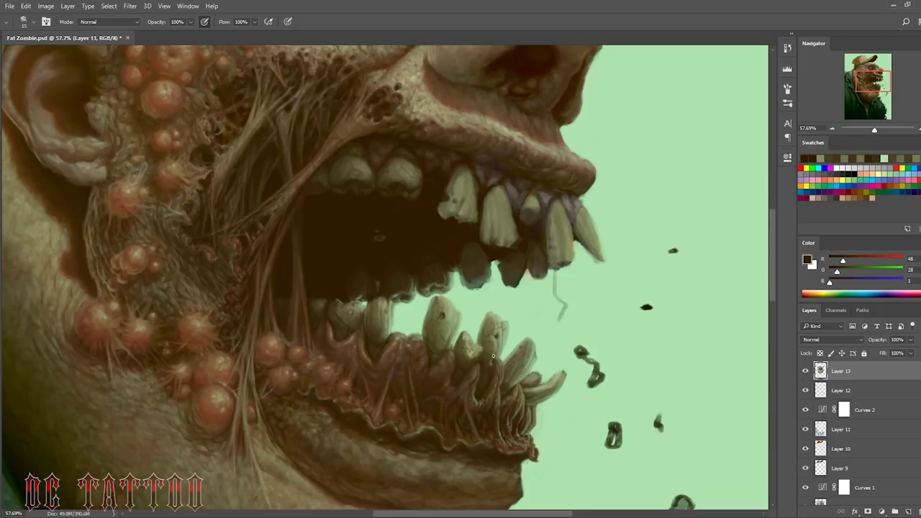
alt+click(533, 393)
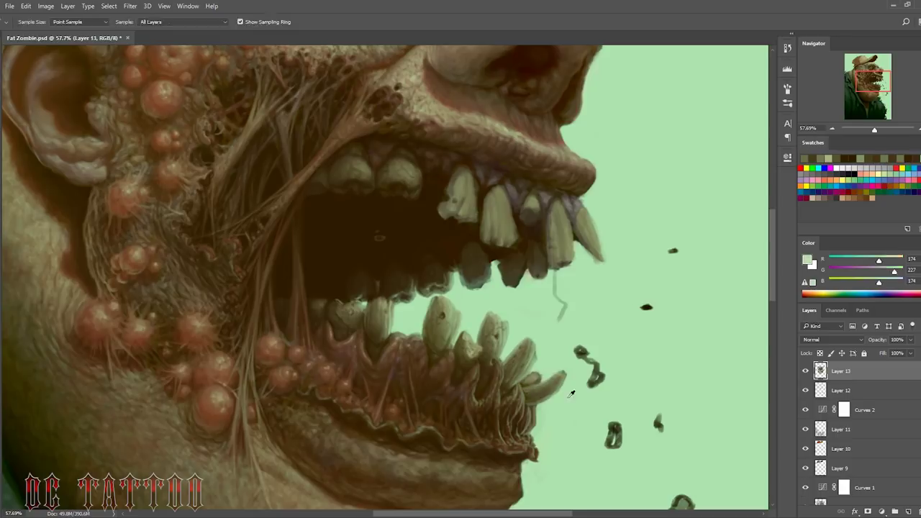
alt+click(554, 389)
alt+click(563, 374)
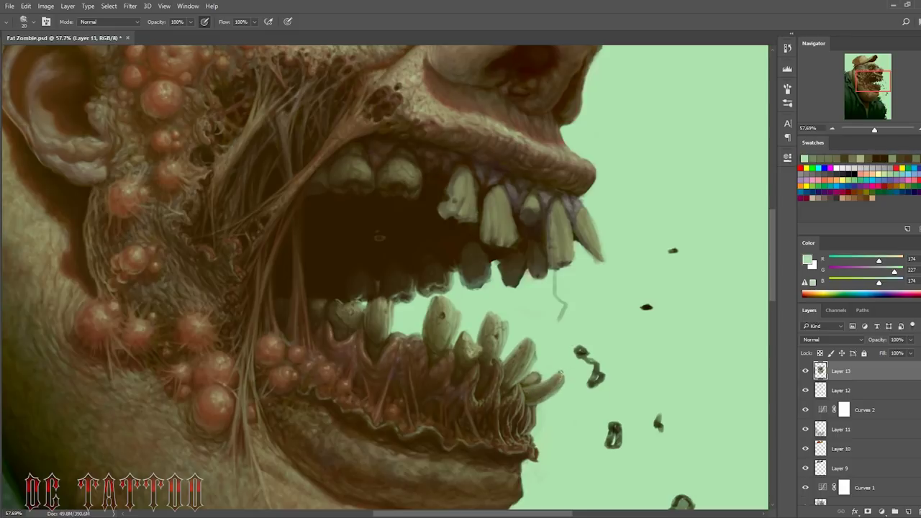
alt+click(539, 394)
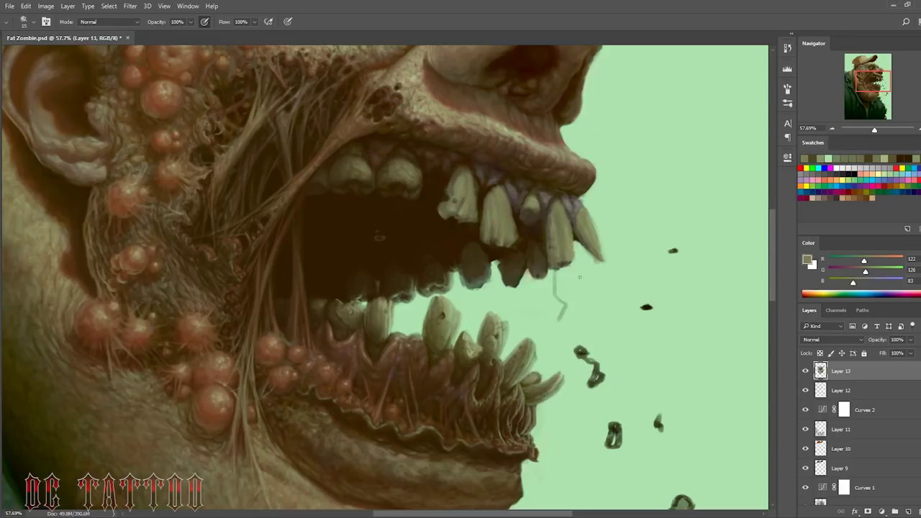
alt+click(456, 295)
alt+click(558, 362)
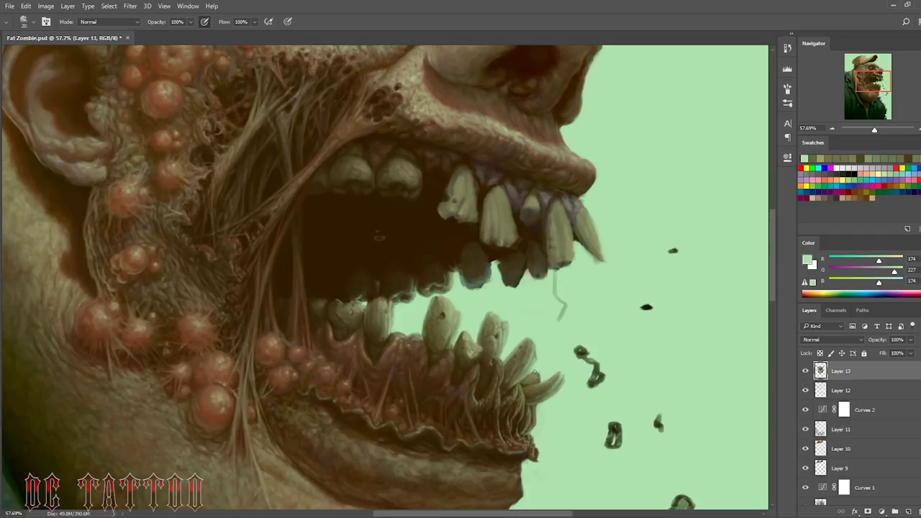
Step: Resize the brush from 25 down to 10 and paint dark shading between the lower teeth
key(bracketright)
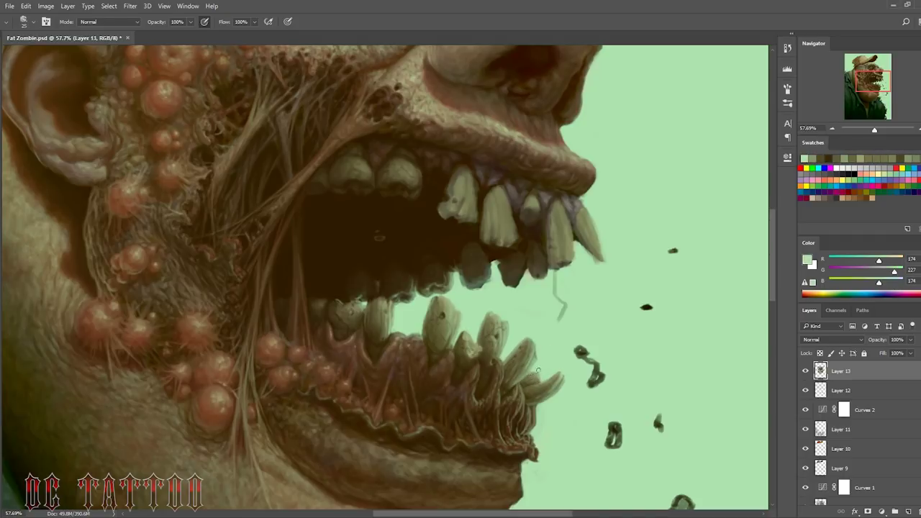
alt+click(464, 349)
key(bracketleft)
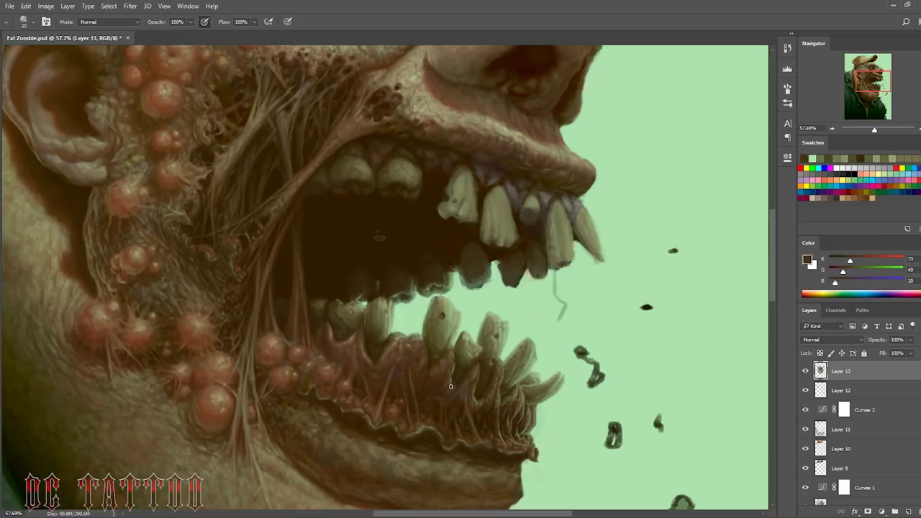
alt+click(471, 365)
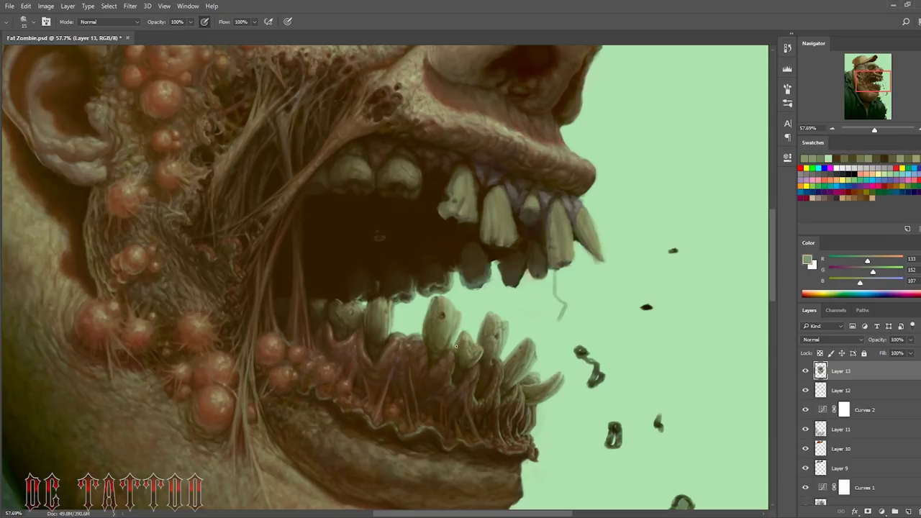
alt+click(457, 350)
key(bracketleft)
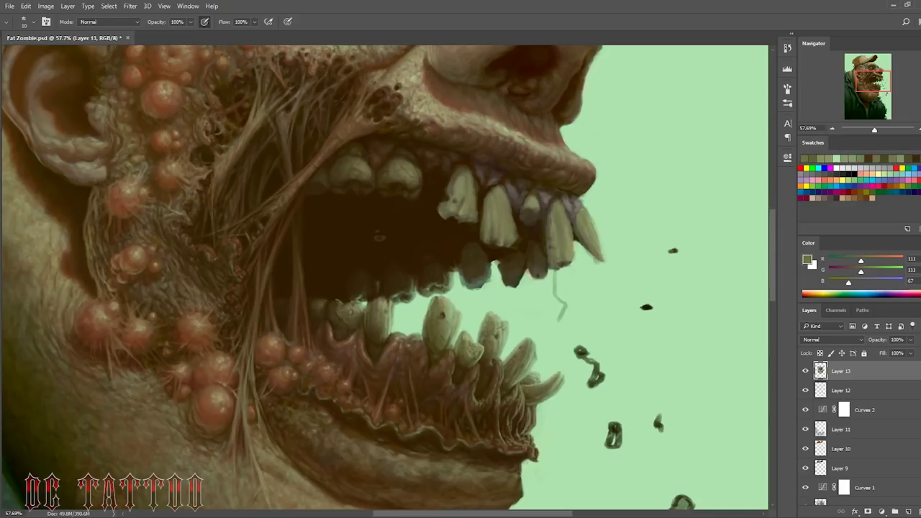
alt+click(468, 350)
alt+click(482, 343)
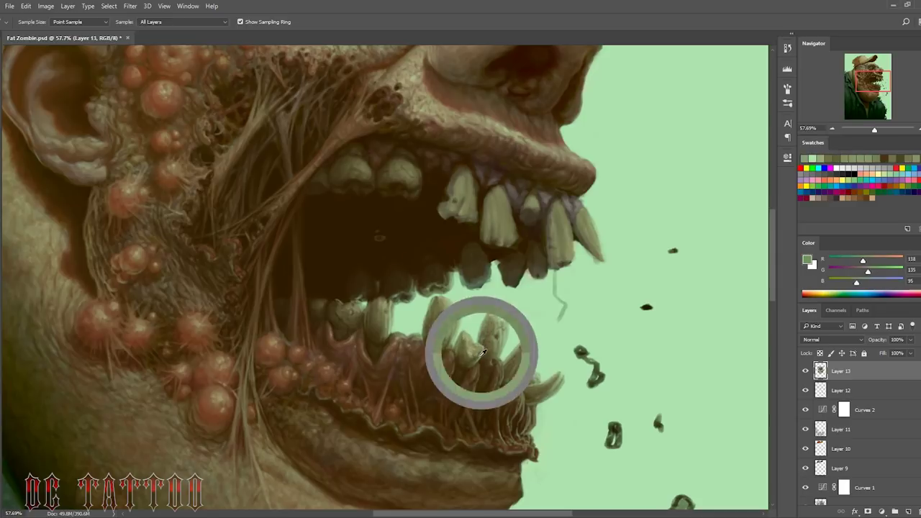
alt+click(462, 364)
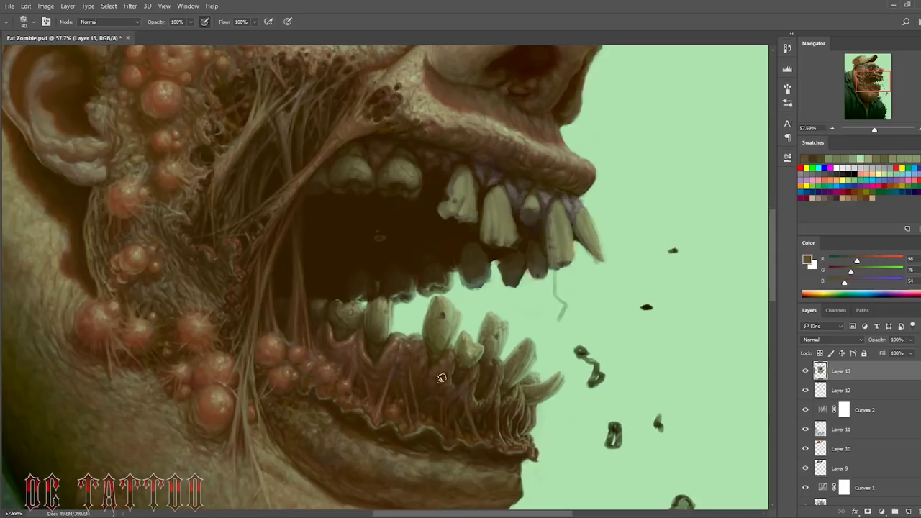
Step: Pick the darkest mouth brown and a grey-olive, toggling the brush between sizes 15 and 10
alt+click(458, 366)
alt+click(411, 404)
key(bracketright)
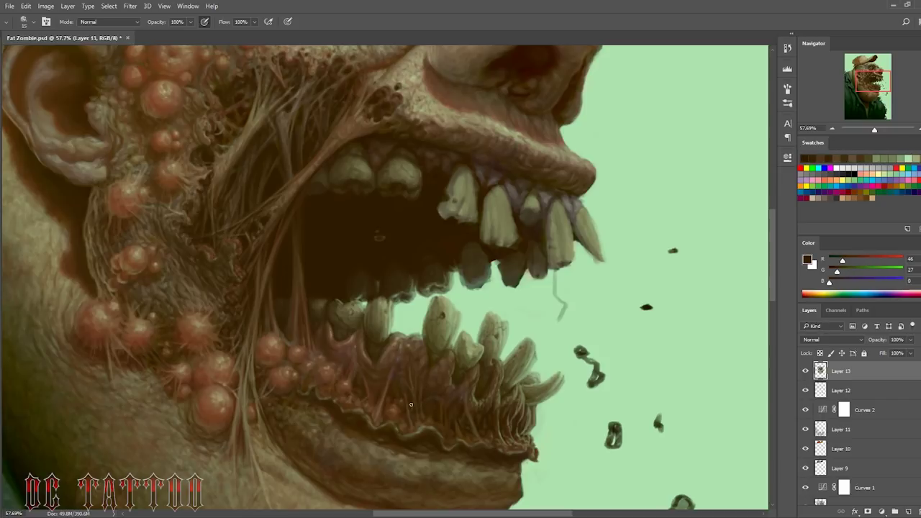
alt+click(345, 327)
key(bracketleft)
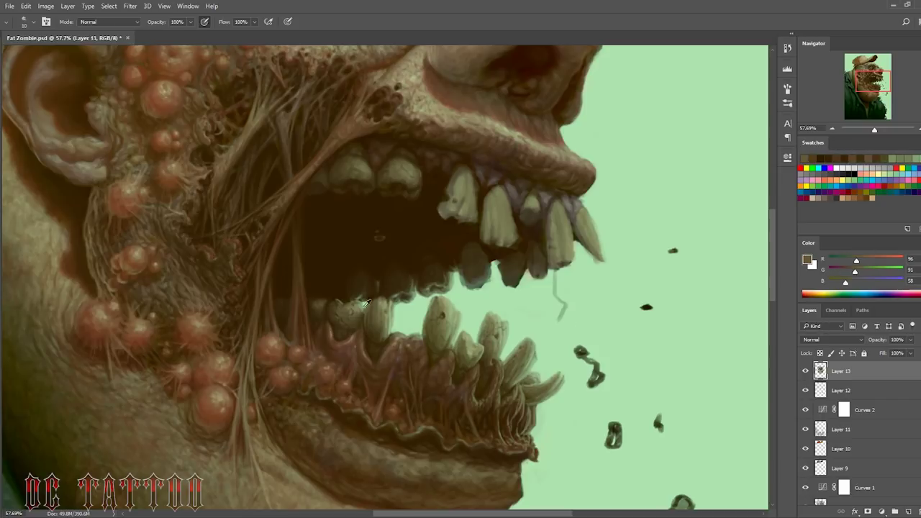
Step: Trim the upper teeth edges with dabs of background green using a size-15 brush
alt+click(463, 233)
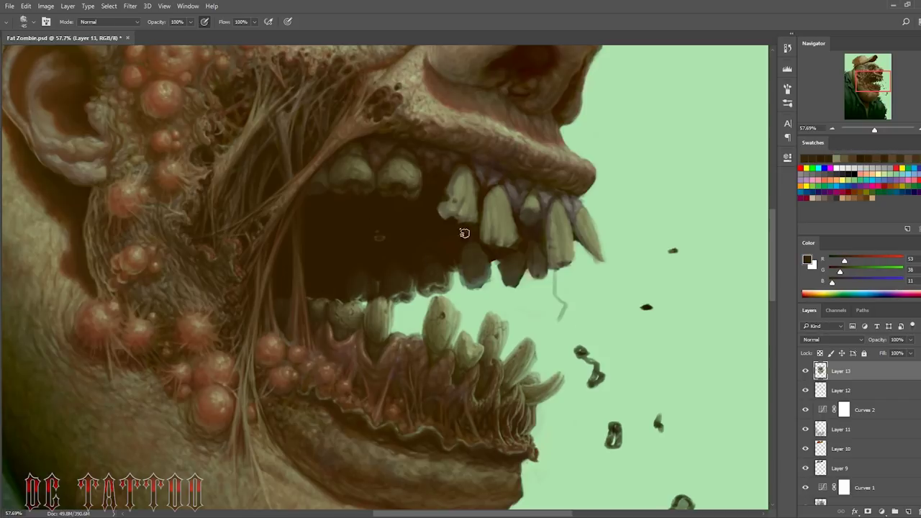
key(bracketleft)
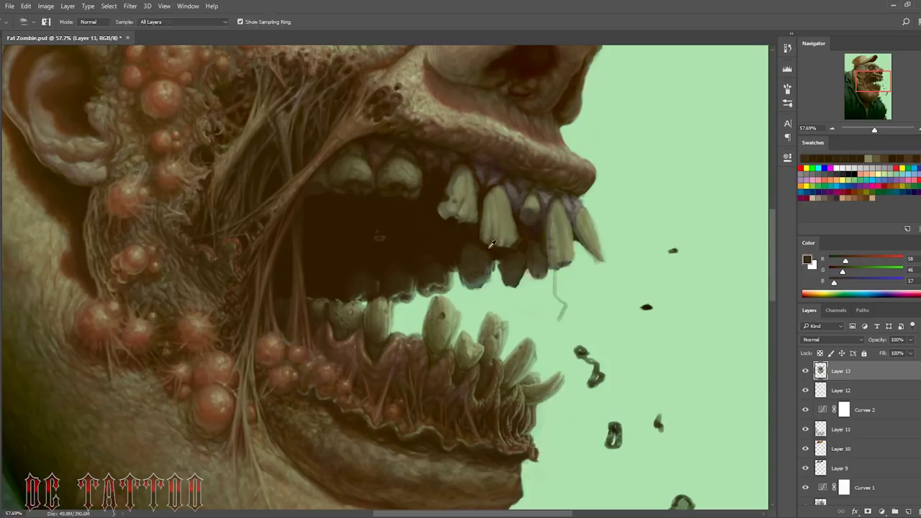
alt+click(492, 245)
alt+click(475, 289)
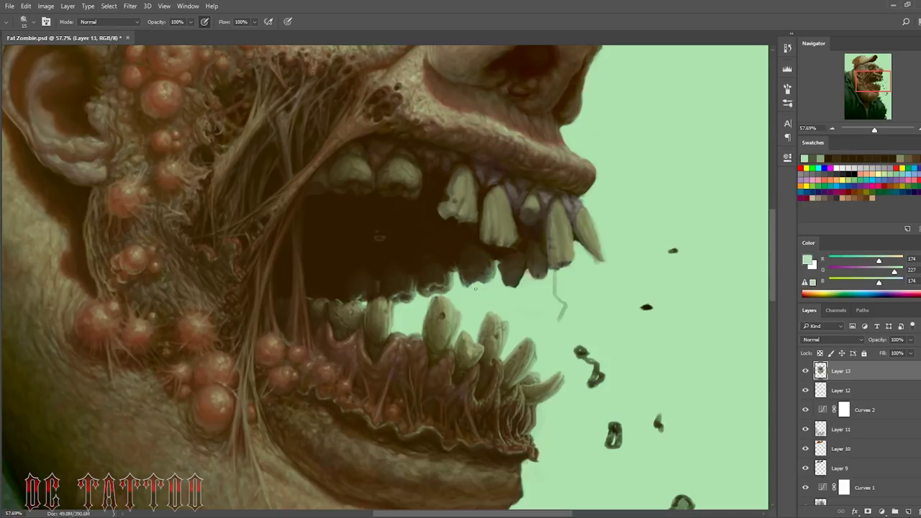
alt+click(478, 298)
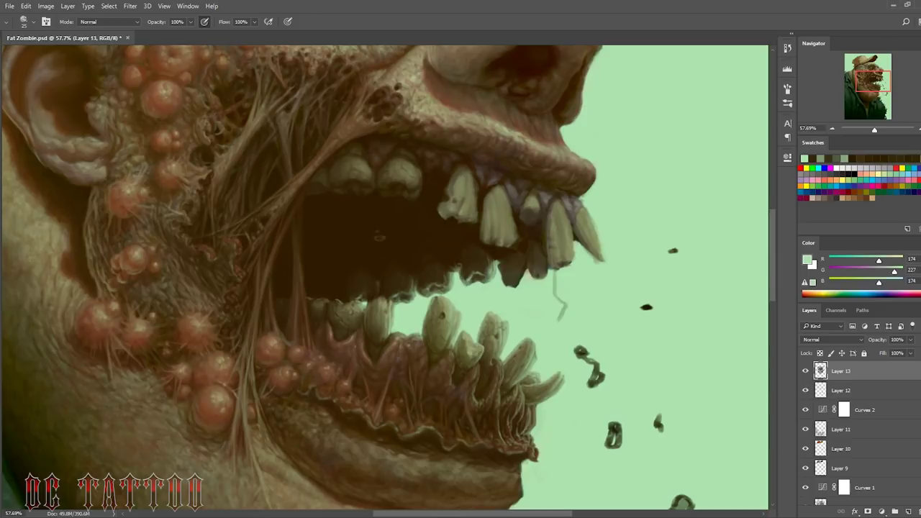
alt+click(459, 266)
click(477, 279)
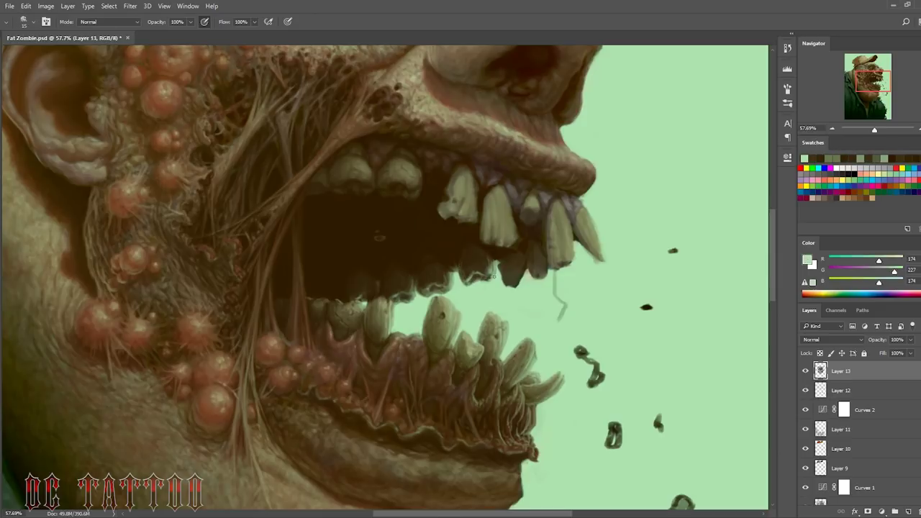
Step: Paint dark brown mouth interior behind and between the upper teeth at brush size 35-45
alt+click(461, 230)
key(bracketright)
key(bracketright)
key(bracketright)
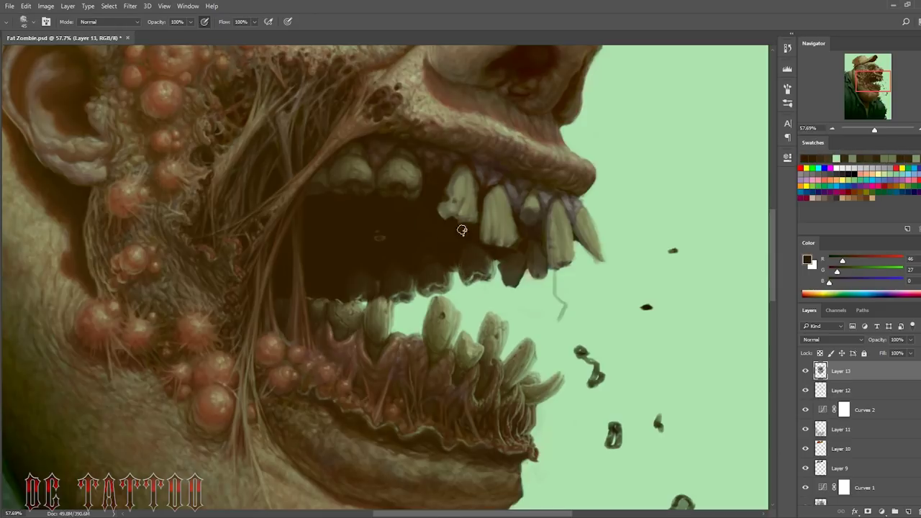
alt+click(474, 260)
key(bracketleft)
key(bracketleft)
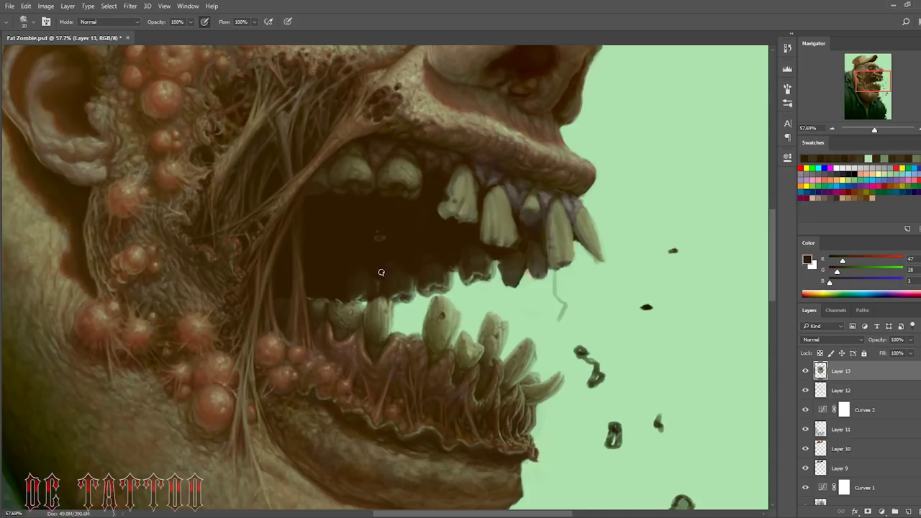
key(bracketright)
alt+click(506, 254)
click(513, 278)
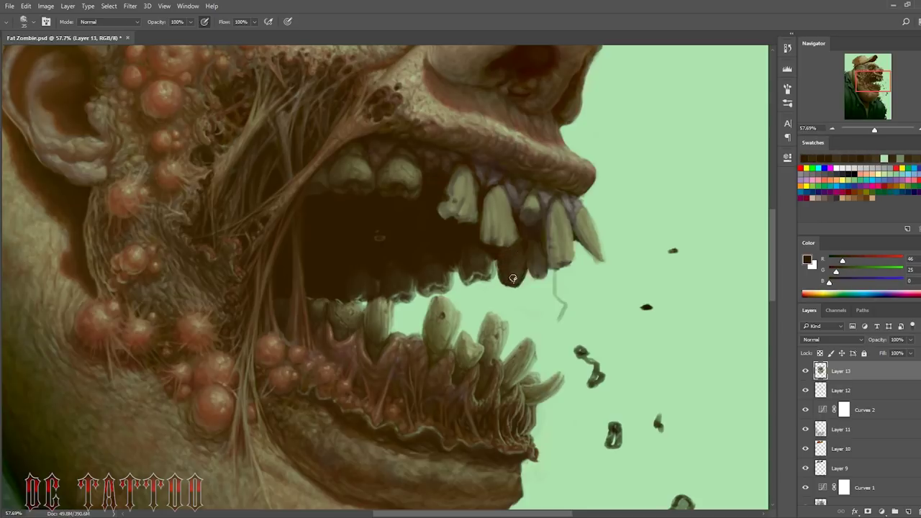
Step: Add muted olive to the upper teeth, then paint dark gaps between them at size 9
alt+click(502, 276)
alt+click(492, 251)
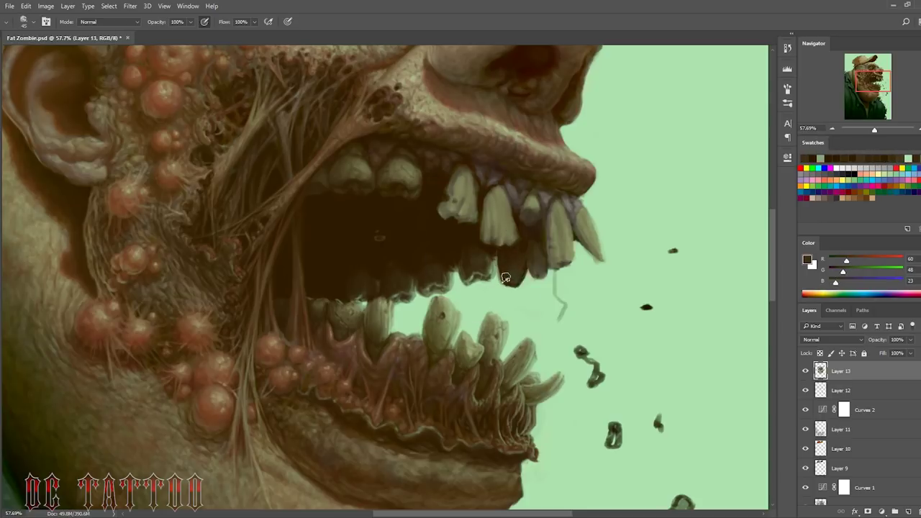
key(bracketleft)
alt+click(508, 285)
key(bracketleft)
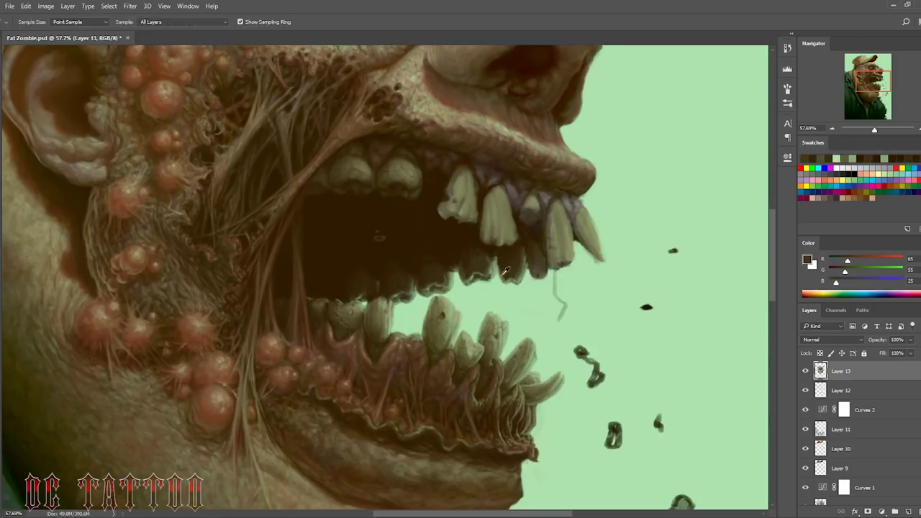
alt+click(512, 280)
key(bracketleft)
alt+click(522, 253)
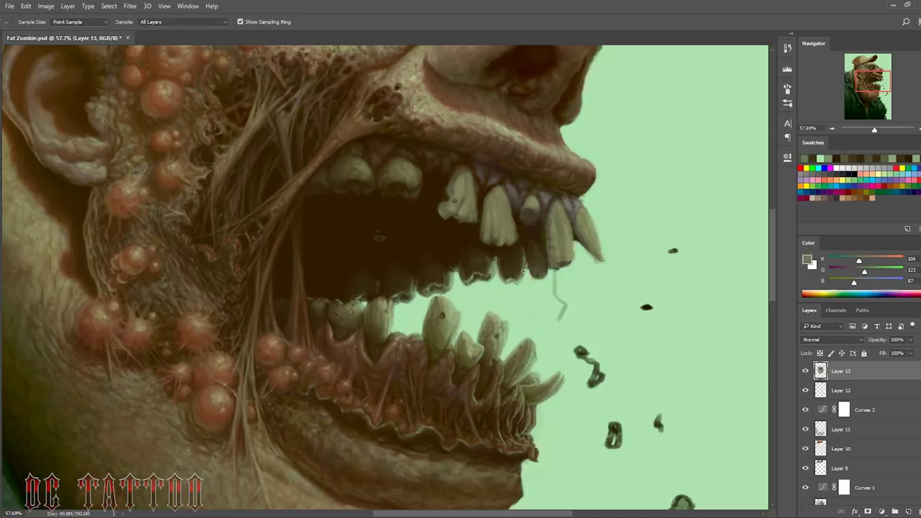
key(bracketleft)
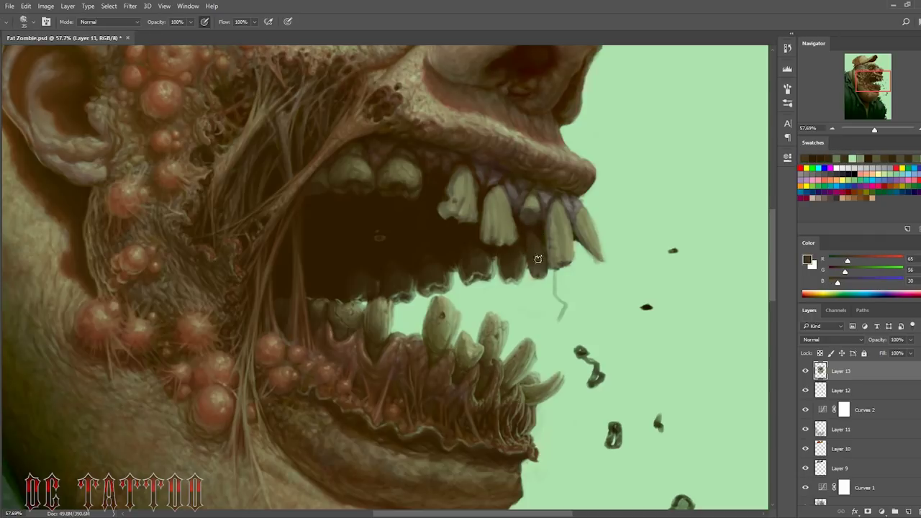
alt+click(542, 239)
Step: Sample greenish, dark brown and pale green-grey tooth tones, resizing the brush between 15 and 25
key(bracketright)
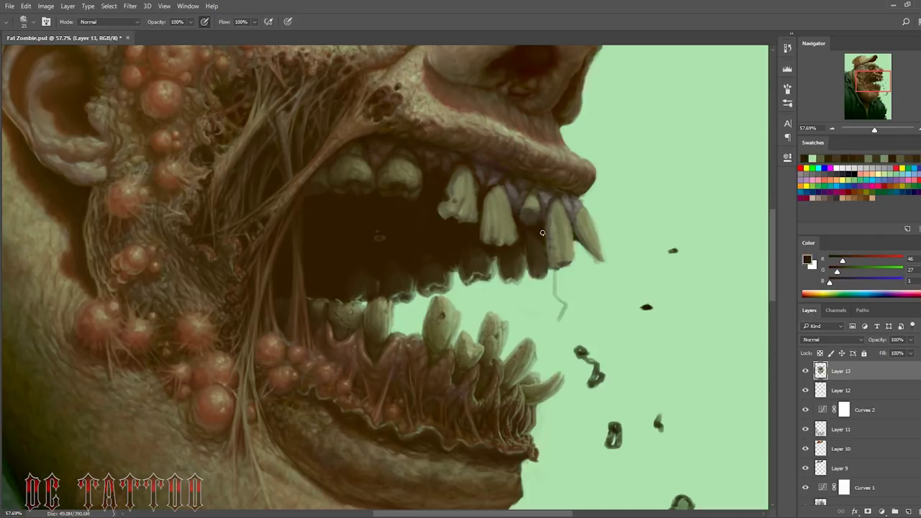
alt+click(509, 283)
key(bracketleft)
alt+click(536, 255)
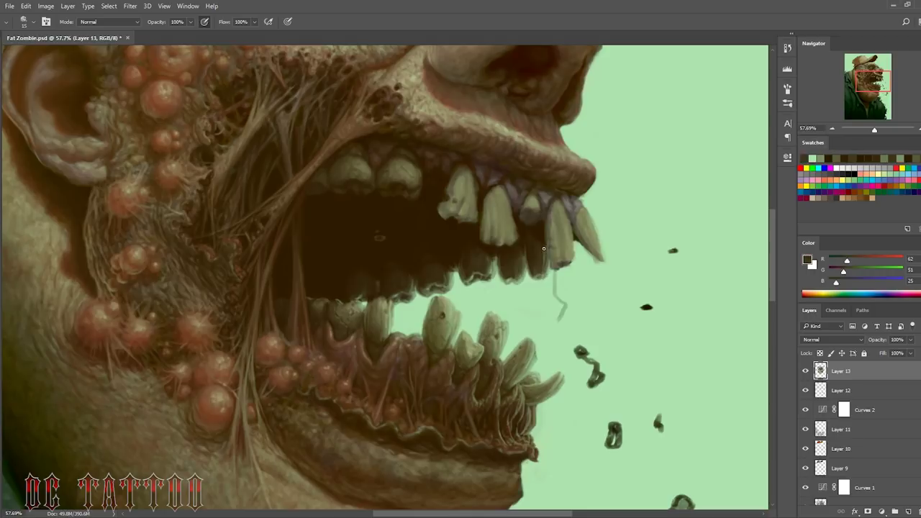
key(bracketright)
key(bracketright)
key(bracketleft)
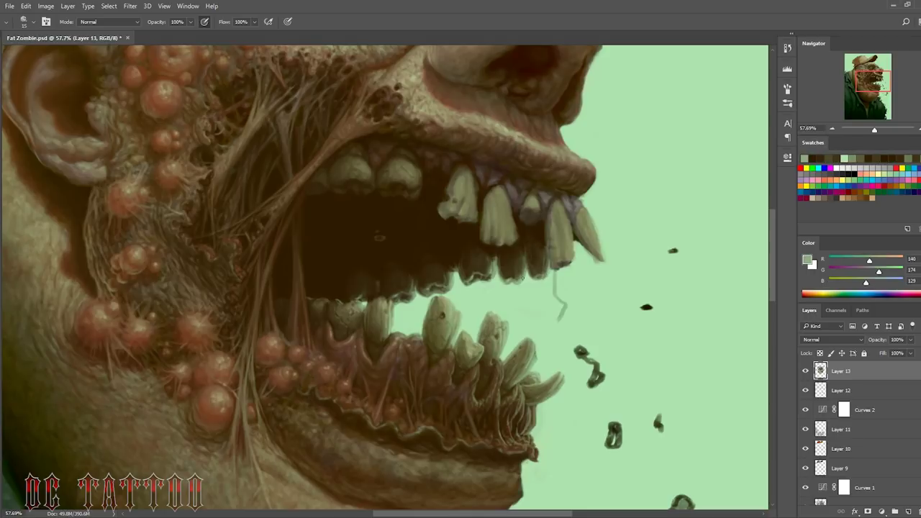
alt+click(523, 248)
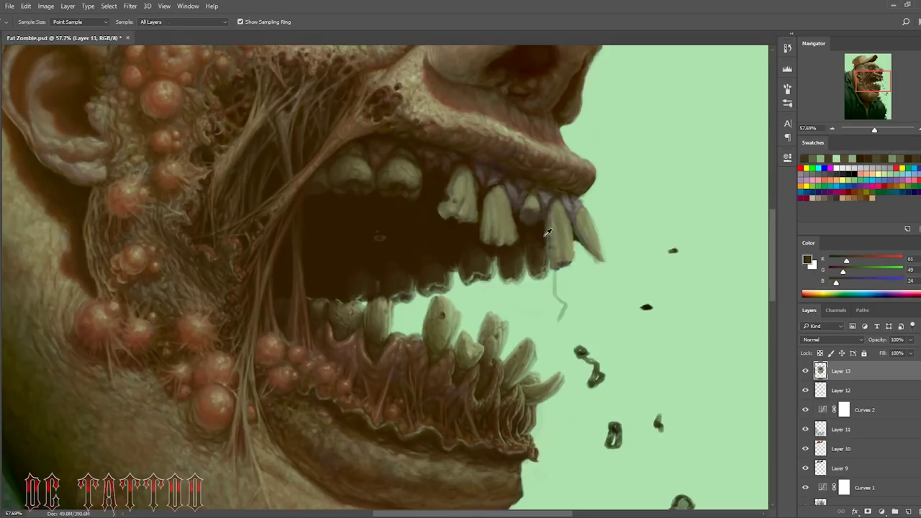
alt+click(551, 272)
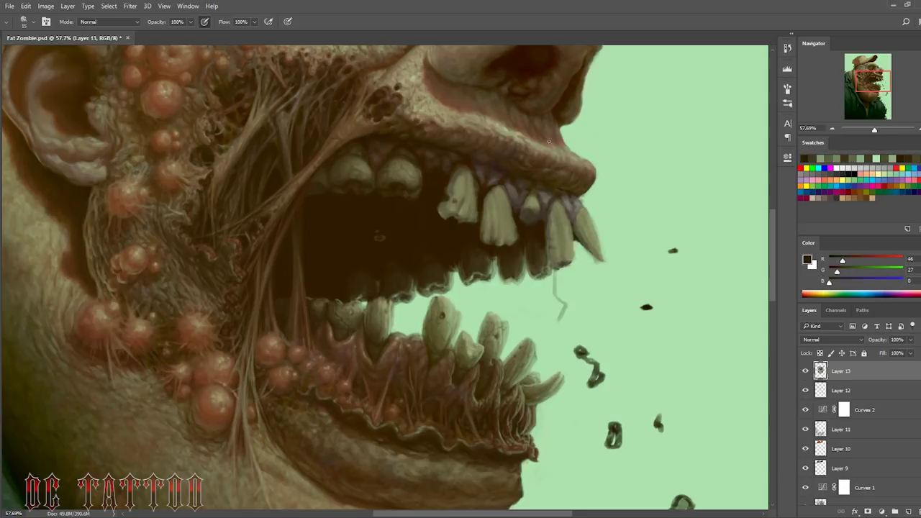
Step: Paint the upper tooth with its olive tone after sampling mouth browns
alt+click(314, 227)
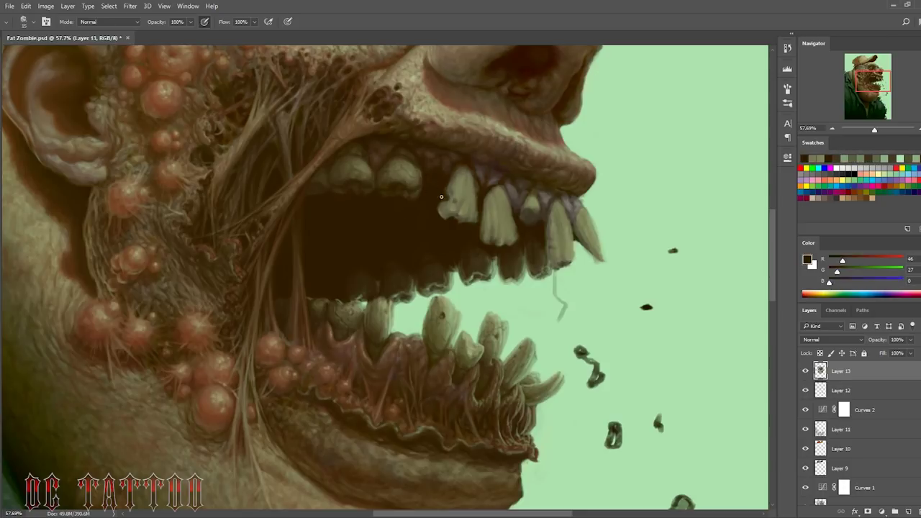
alt+click(397, 151)
key(bracketright)
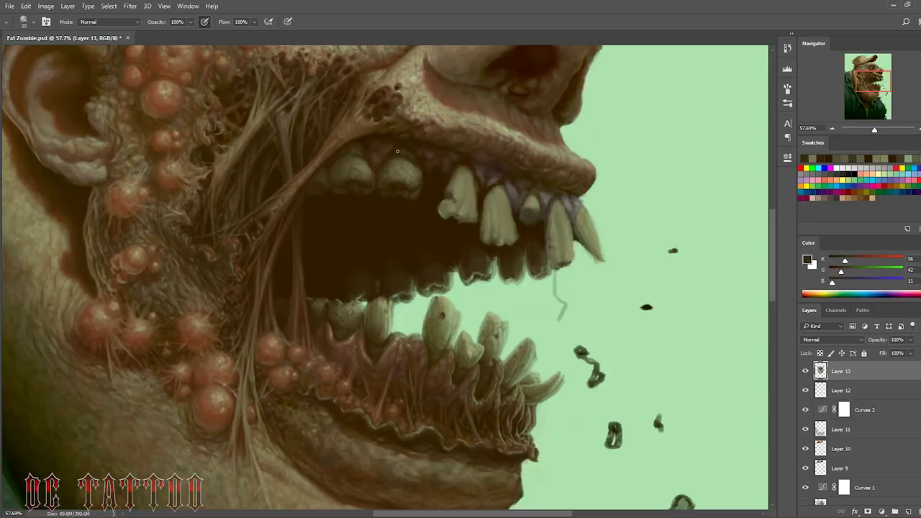
alt+click(455, 203)
key(bracketleft)
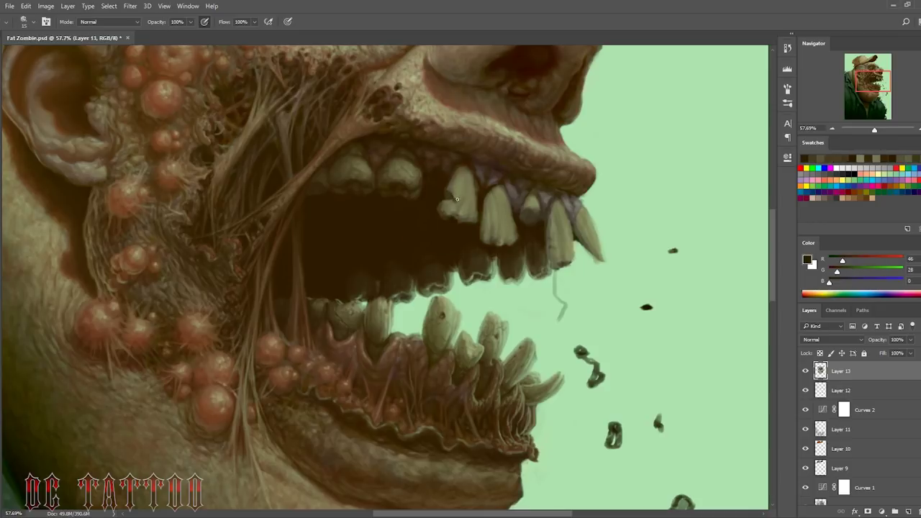
alt+click(471, 192)
key(bracketright)
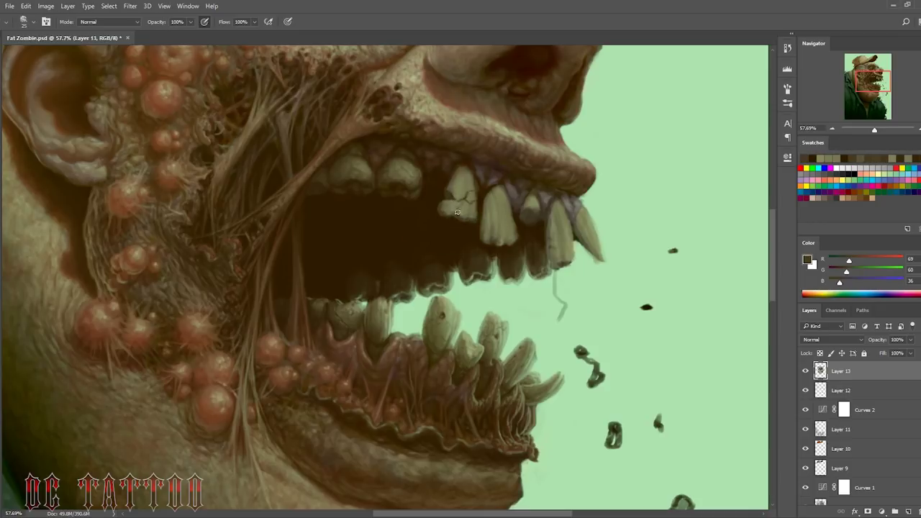
alt+click(461, 216)
Step: Paint dark crack lines into the upper front tooth
alt+click(463, 165)
key(bracketright)
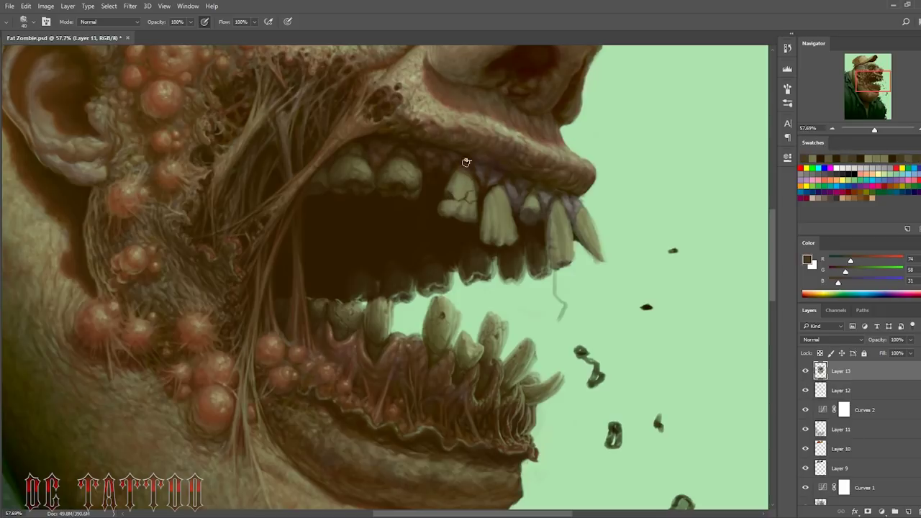
alt+click(463, 172)
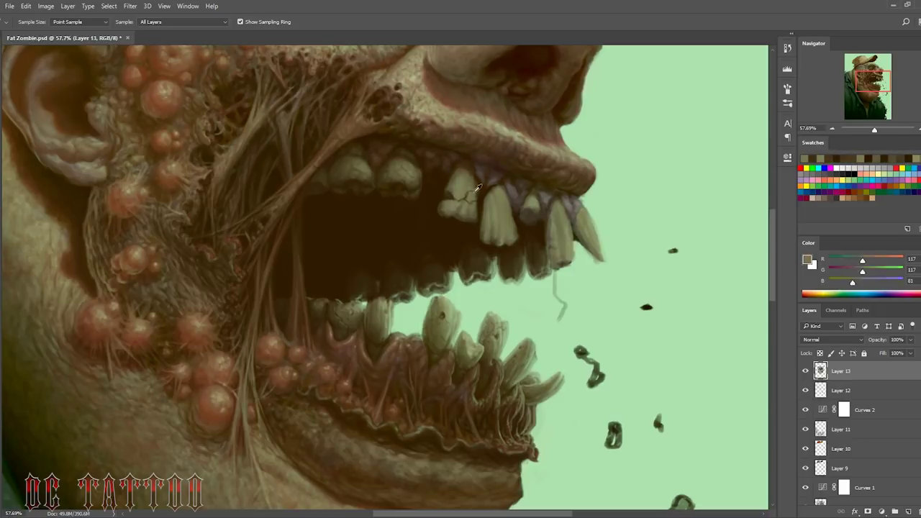
mouse_move(463, 176)
mouse_down()
mouse_move(462, 203)
mouse_move(457, 189)
mouse_up()
key(bracketleft)
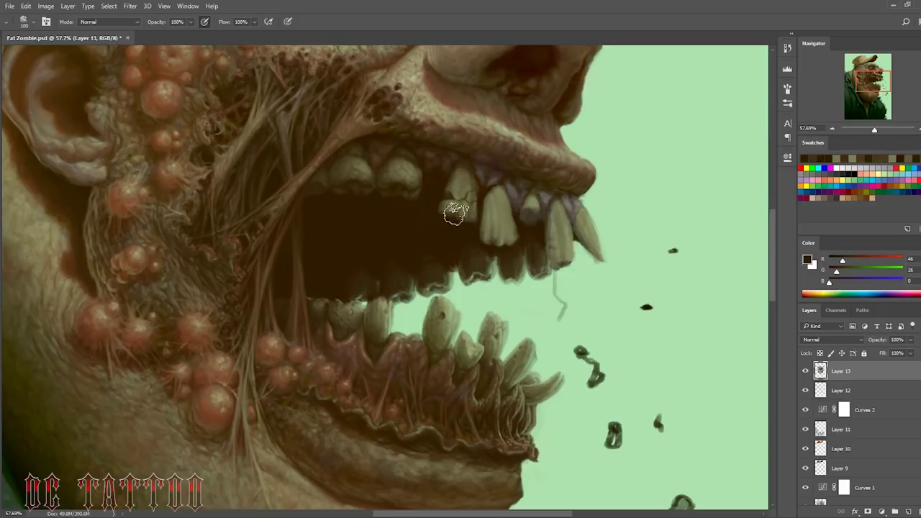
alt+click(464, 164)
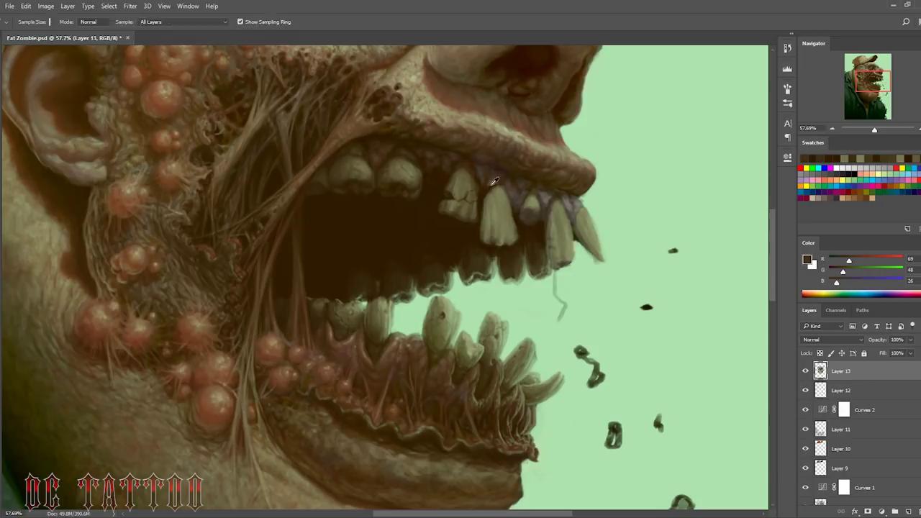
Step: Darken a gap between the upper teeth with dark brown sampled from the gums and gaps
alt+click(493, 174)
alt+click(506, 173)
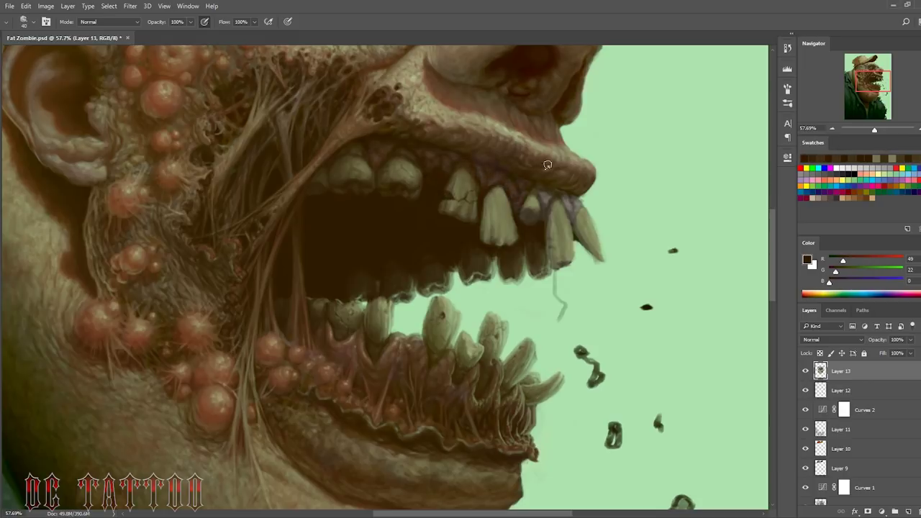
key(bracketleft)
key(bracketleft)
key(bracketleft)
alt+click(513, 194)
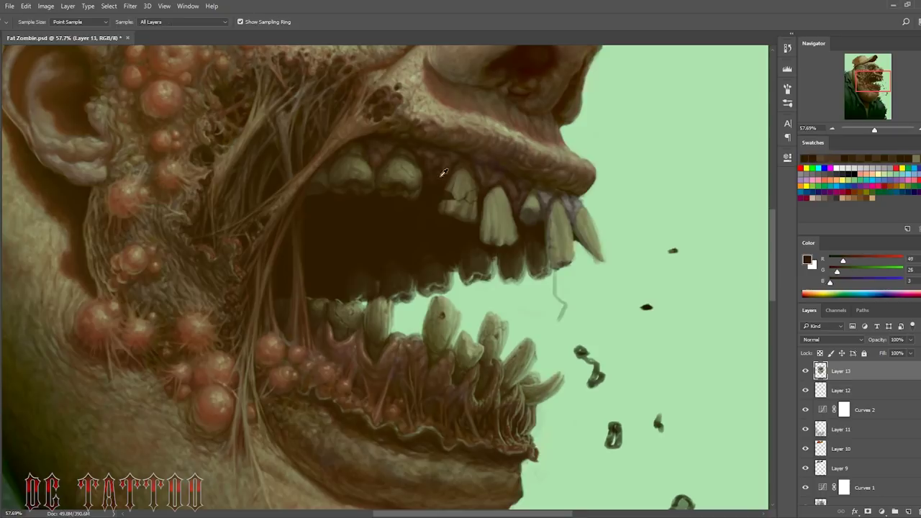
key(bracketleft)
key(bracketleft)
key(bracketleft)
alt+click(513, 187)
alt+click(550, 198)
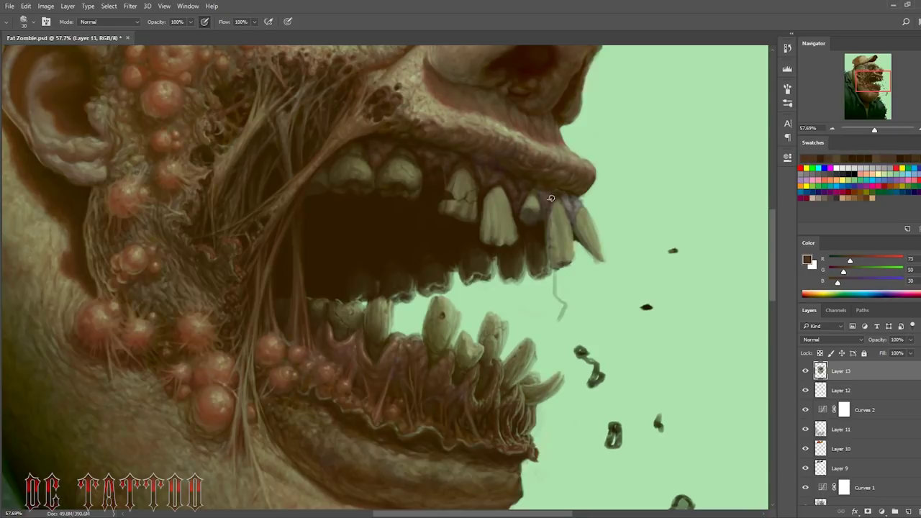
alt+click(541, 213)
alt+click(545, 203)
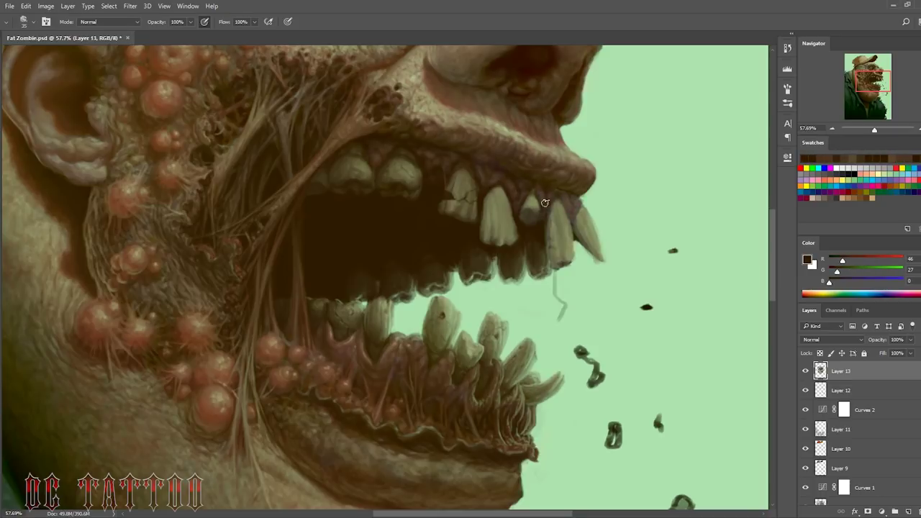
alt+click(543, 207)
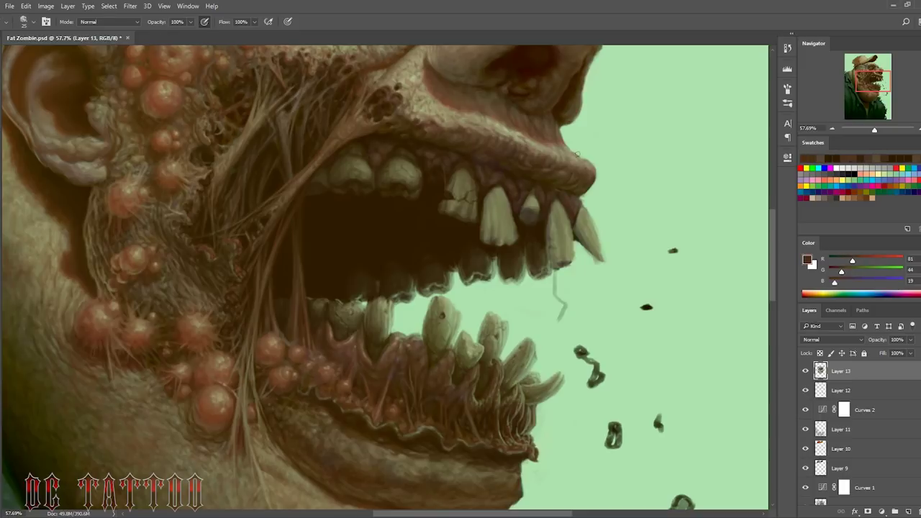
alt+click(546, 192)
alt+click(580, 201)
alt+click(550, 197)
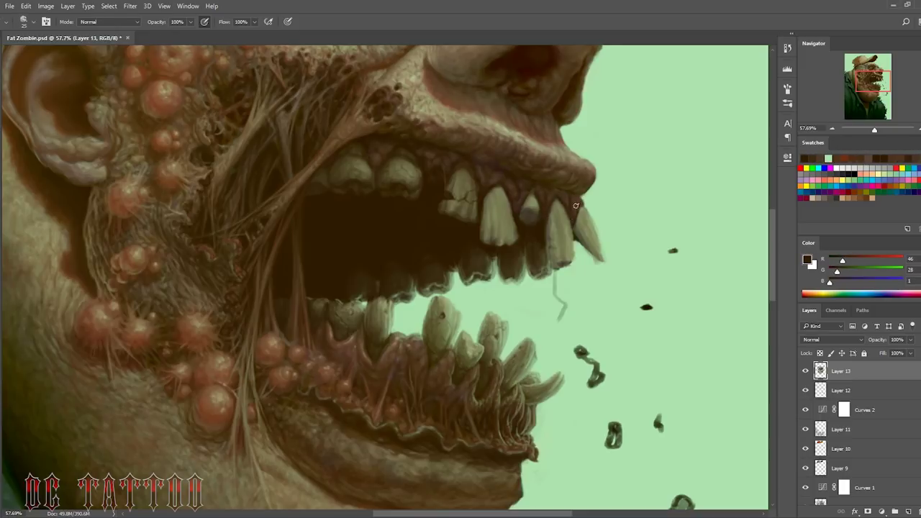
Step: Paint a dark edge beside the fang and pale tone onto the upper tooth
alt+click(541, 191)
alt+click(572, 201)
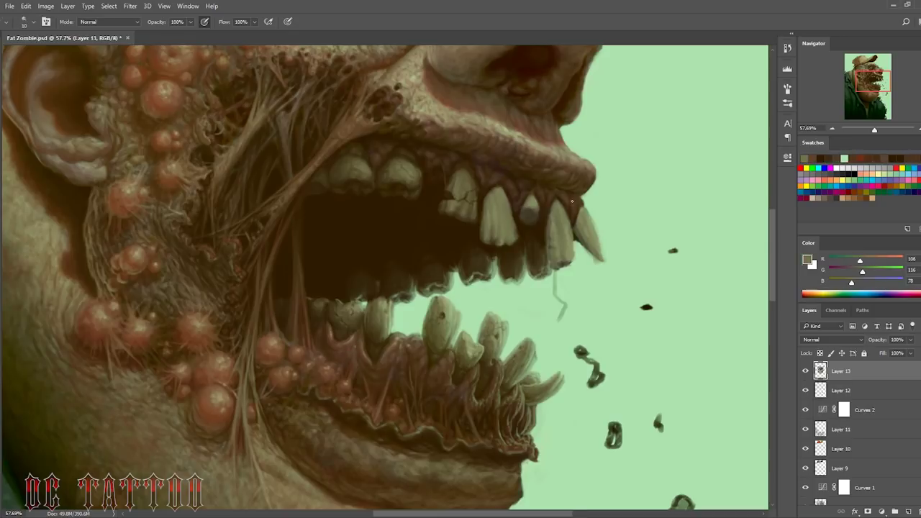
alt+click(595, 193)
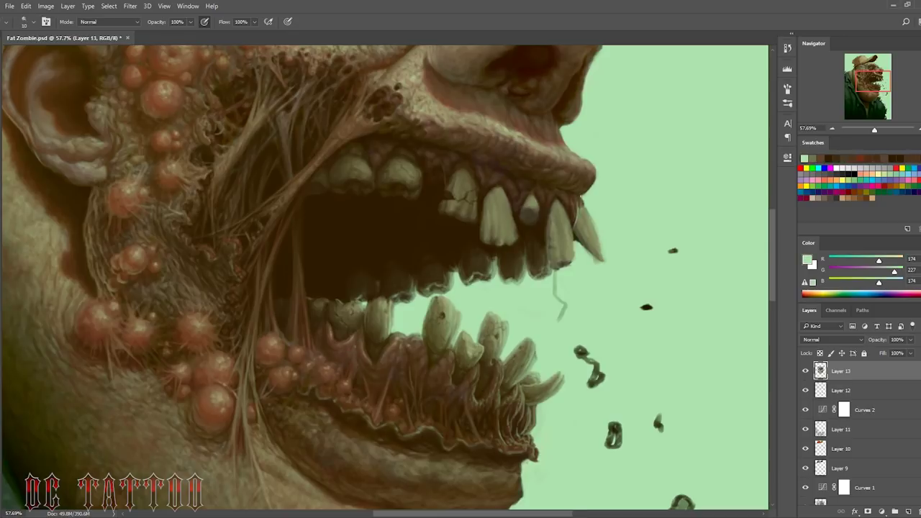
alt+click(571, 208)
alt+click(442, 192)
alt+click(448, 193)
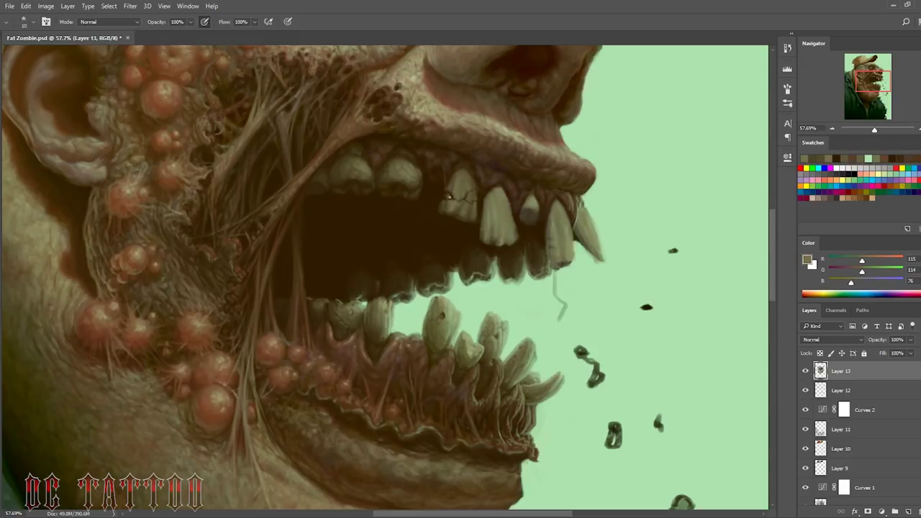
alt+click(461, 209)
Step: Paint dark olive-brown strokes along the upper tooth
alt+click(498, 202)
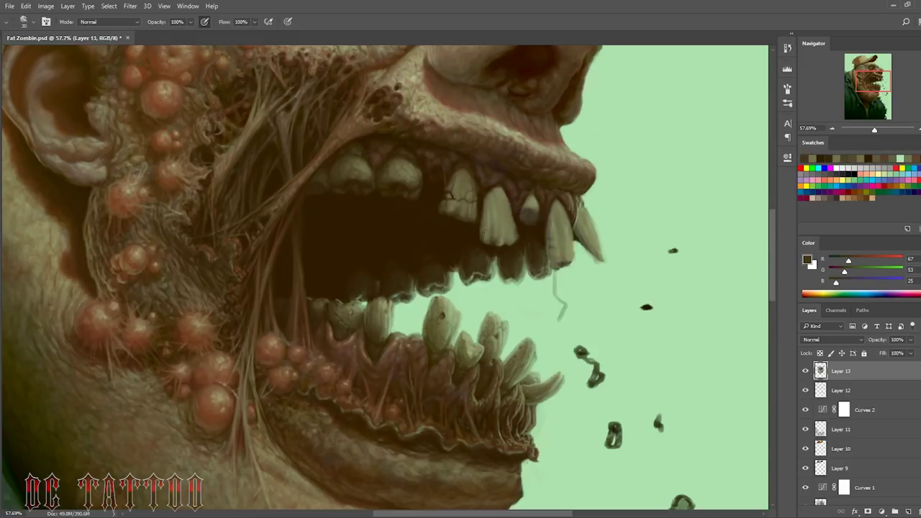
drag(493, 241, 496, 188)
key(bracketright)
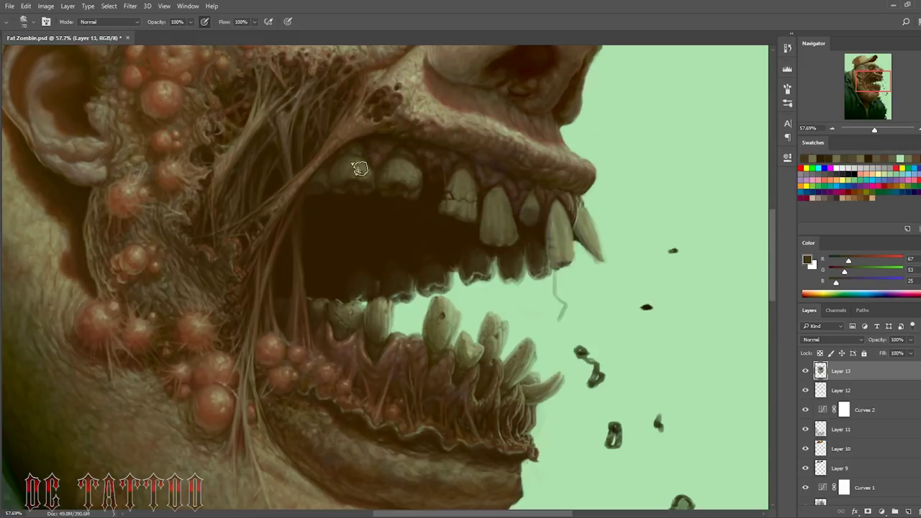
alt+click(441, 197)
alt+click(488, 198)
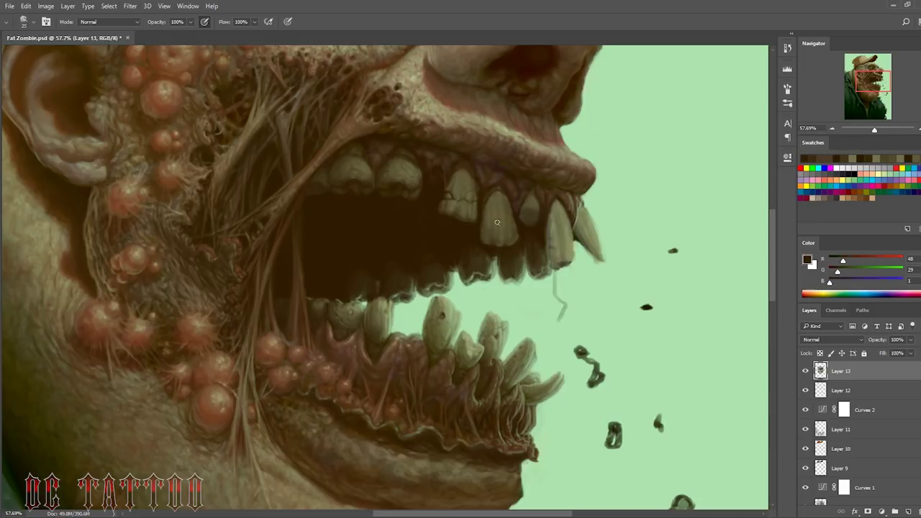
alt+click(509, 236)
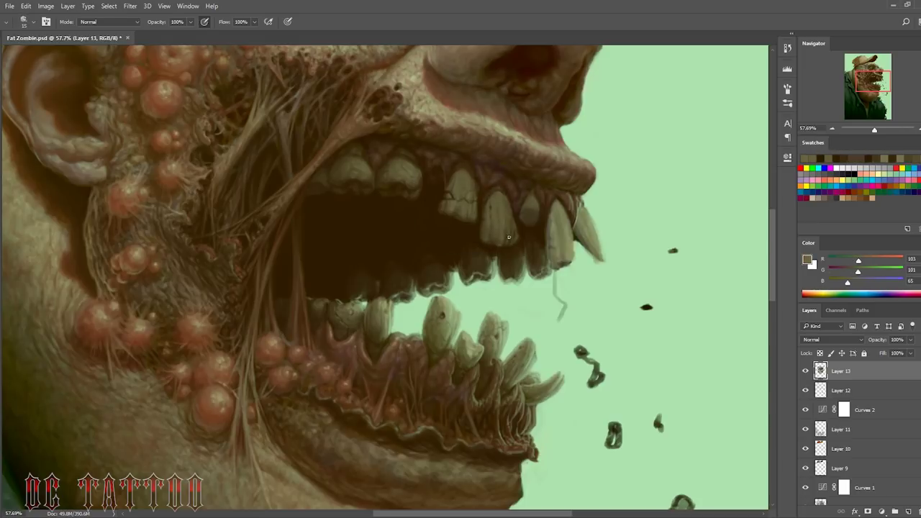
alt+click(517, 227)
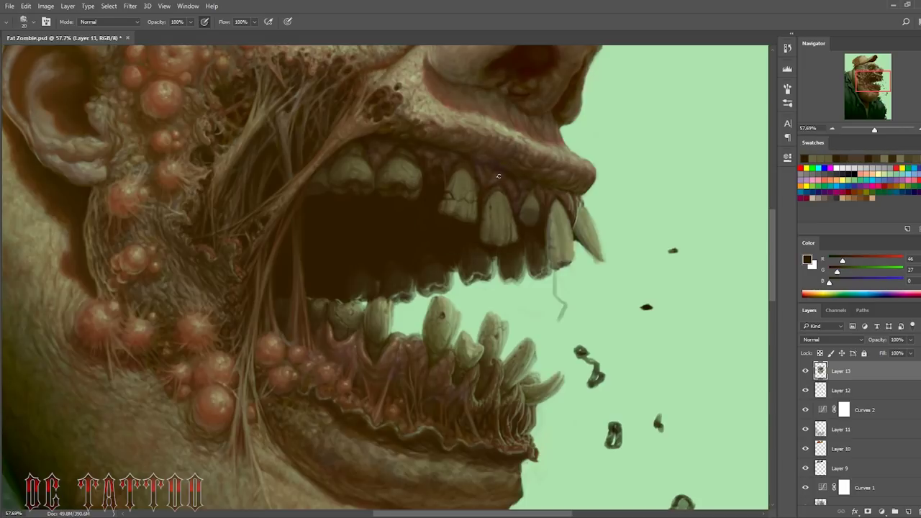
alt+click(527, 214)
Step: Shrink the brush and sample dark browns and olive for the tooth edge
key(bracketleft)
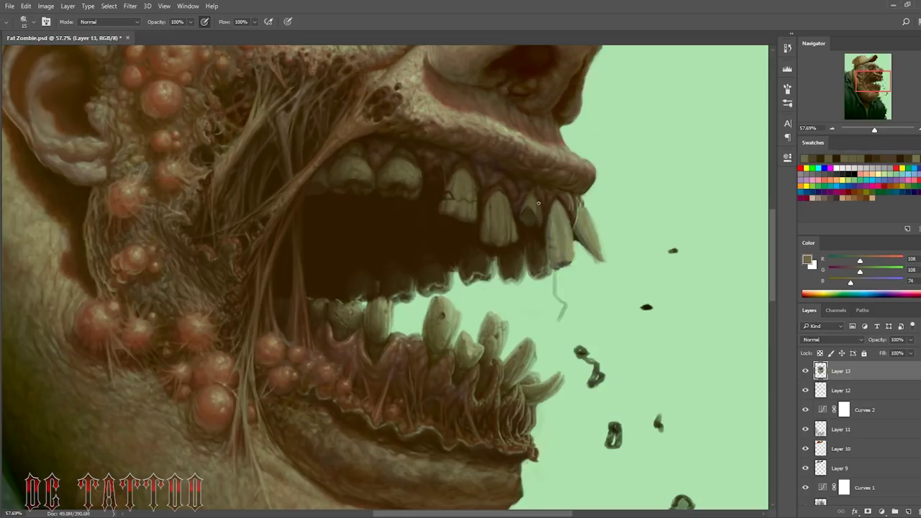
alt+click(492, 193)
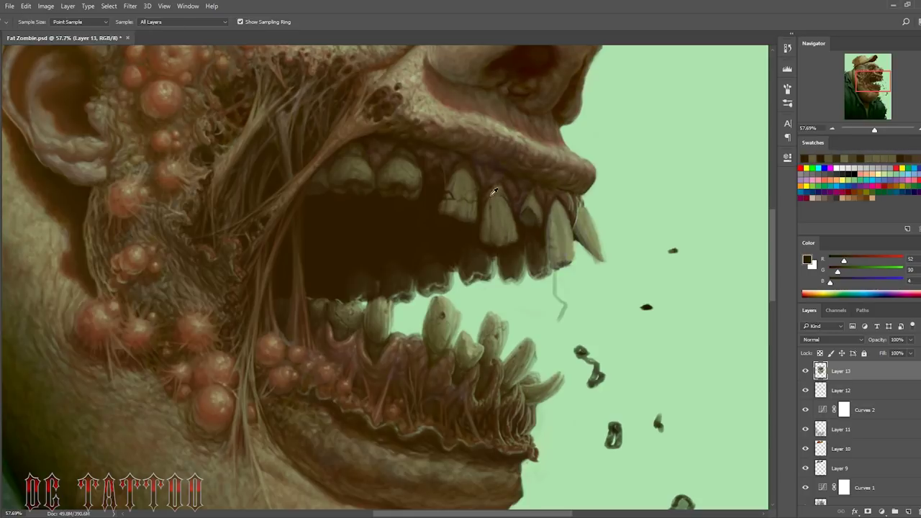
alt+click(511, 240)
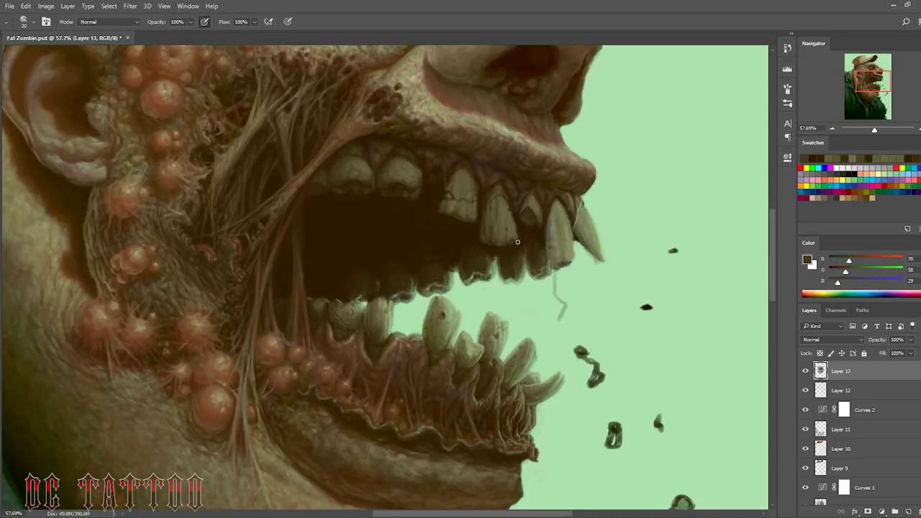
alt+click(458, 205)
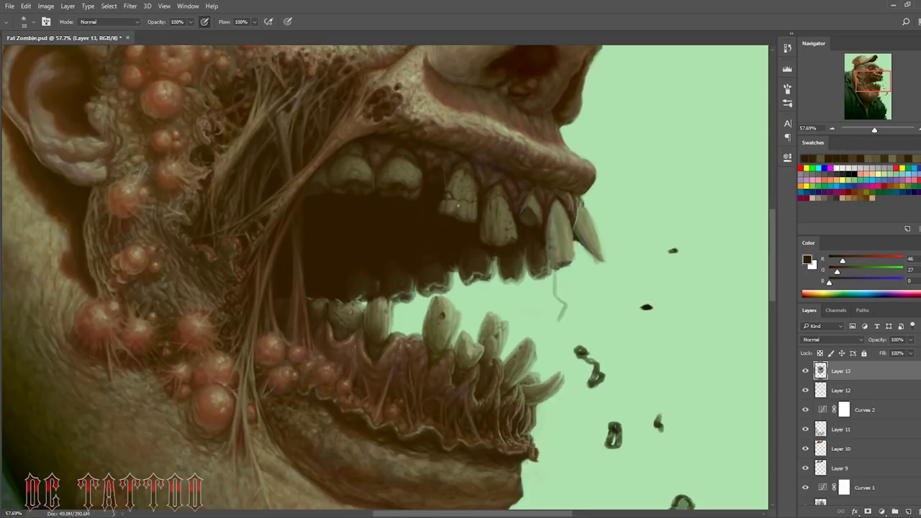
alt+click(534, 194)
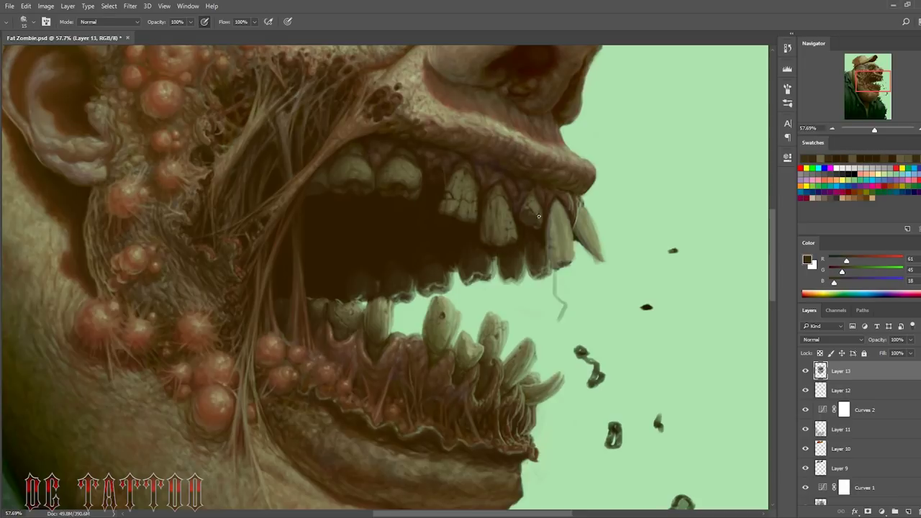
alt+click(547, 212)
Step: Darken the upper tooth edge and trim the fang tip with background green
drag(565, 248, 563, 204)
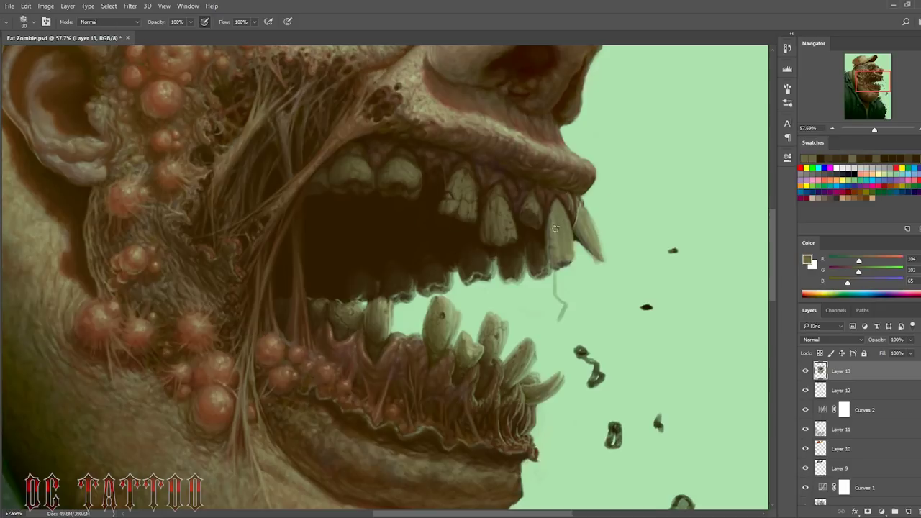
alt+click(559, 207)
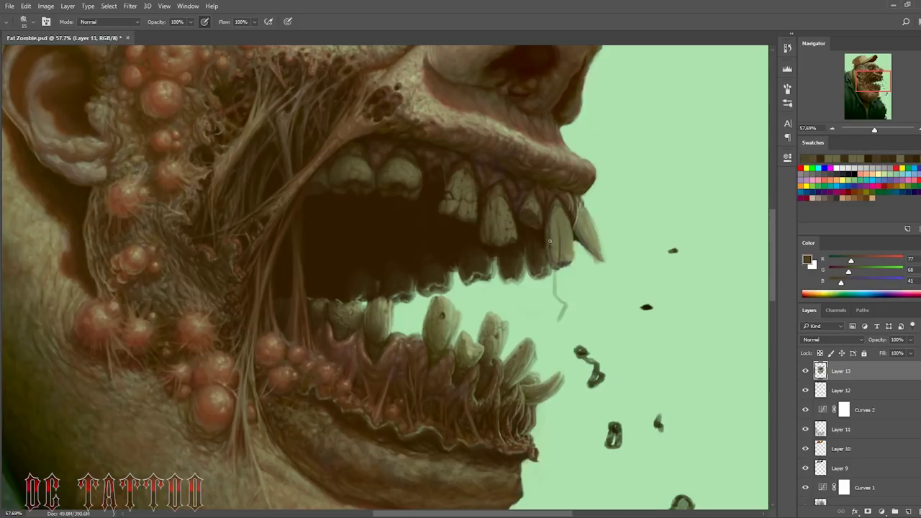
drag(551, 259, 570, 236)
alt+click(555, 227)
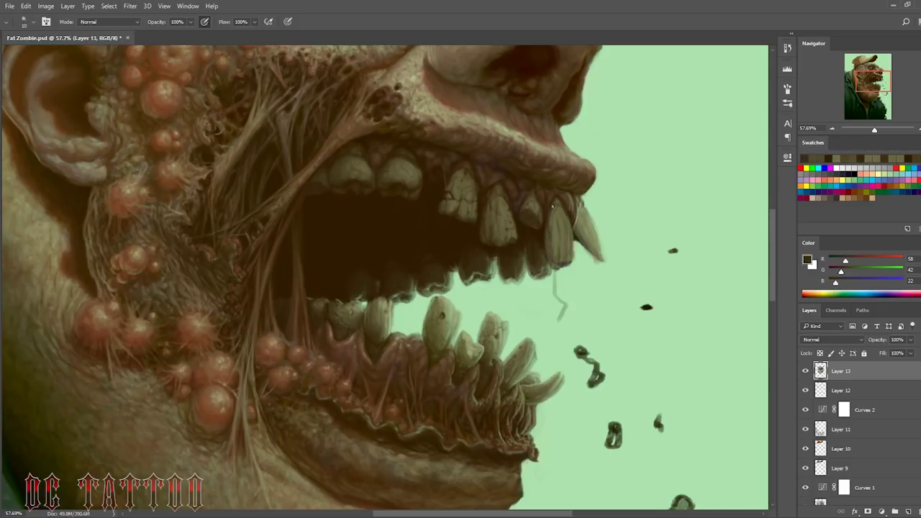
alt+click(572, 198)
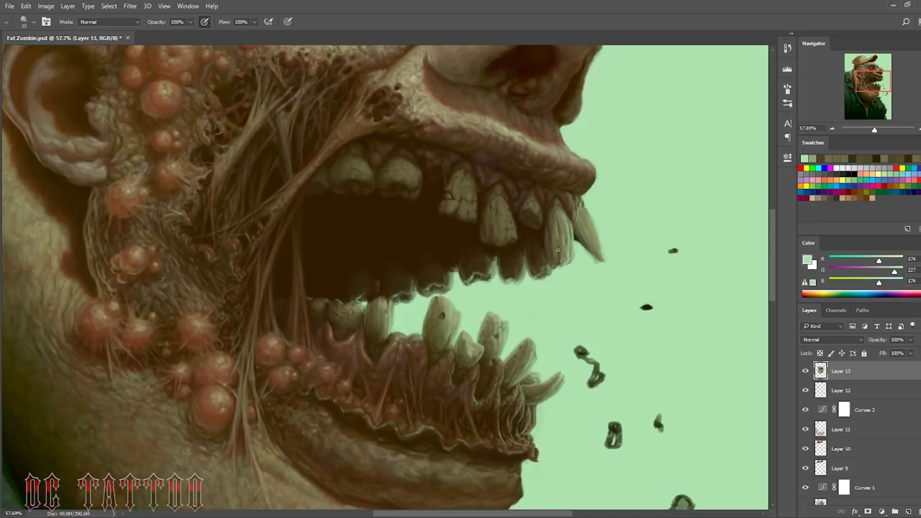
drag(583, 246, 590, 205)
alt+click(702, 146)
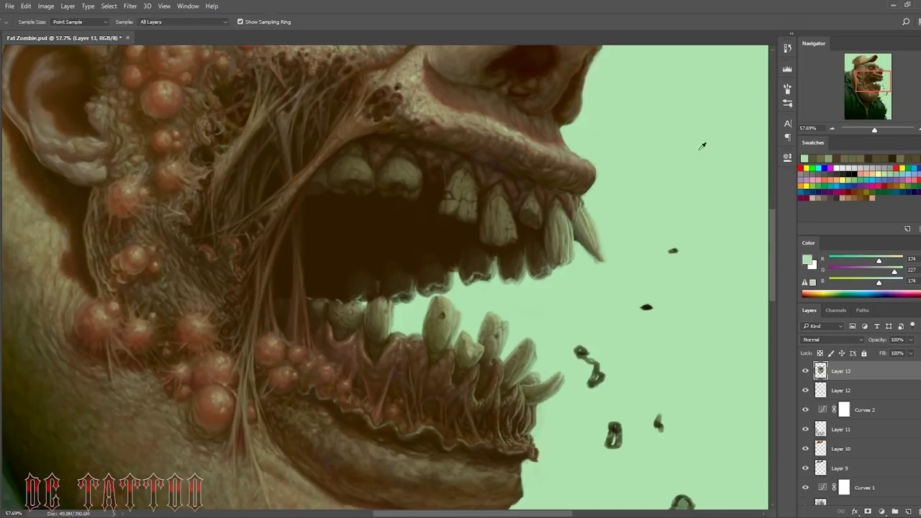
drag(584, 249, 601, 264)
Step: Clean up a tooth edge with background green using a smaller brush
alt+click(586, 231)
alt+click(574, 236)
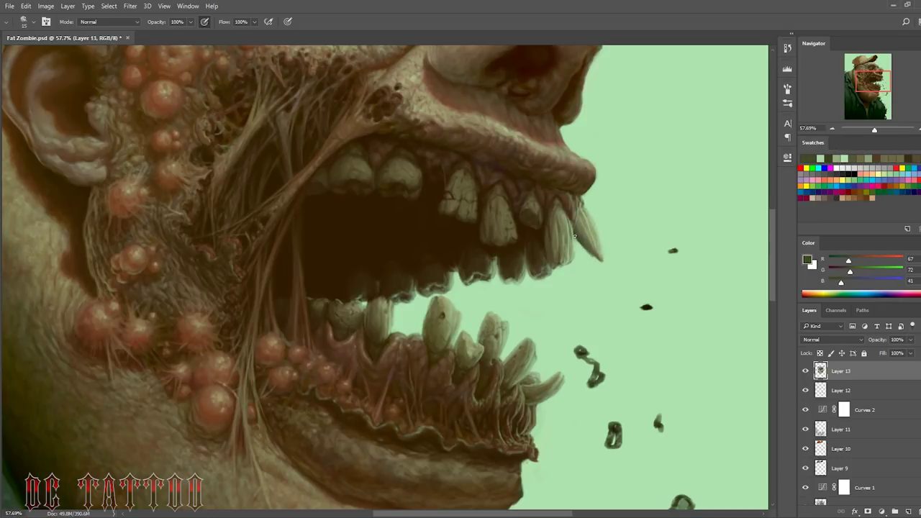
alt+click(575, 209)
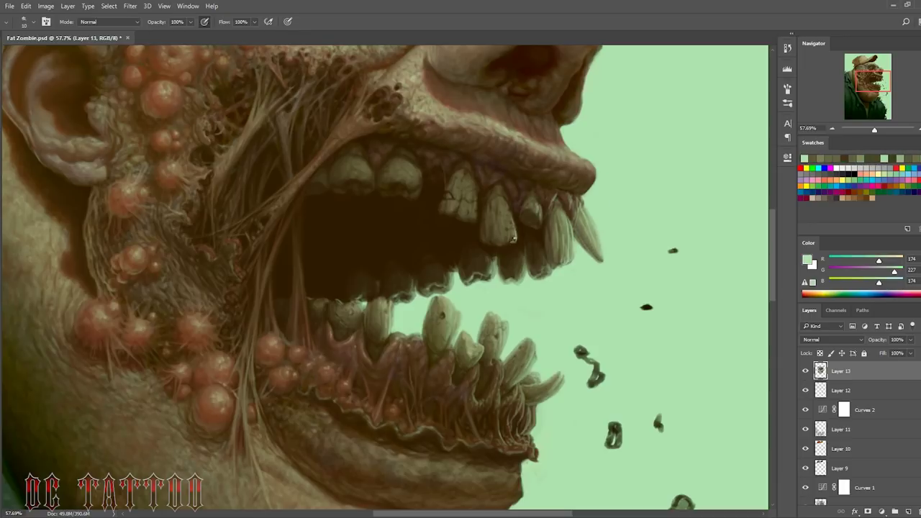
key(bracketleft)
key(bracketleft)
drag(547, 234, 546, 263)
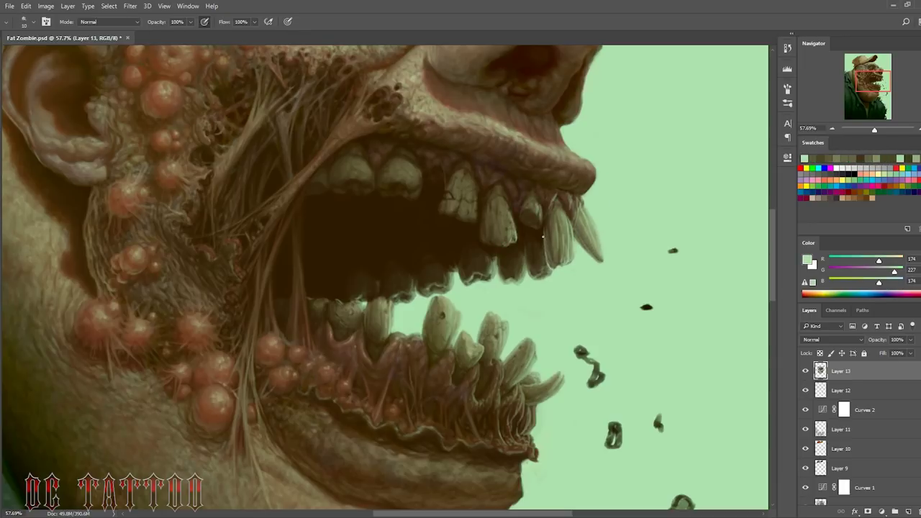
alt+click(542, 261)
key(bracketright)
key(bracketright)
key(bracketright)
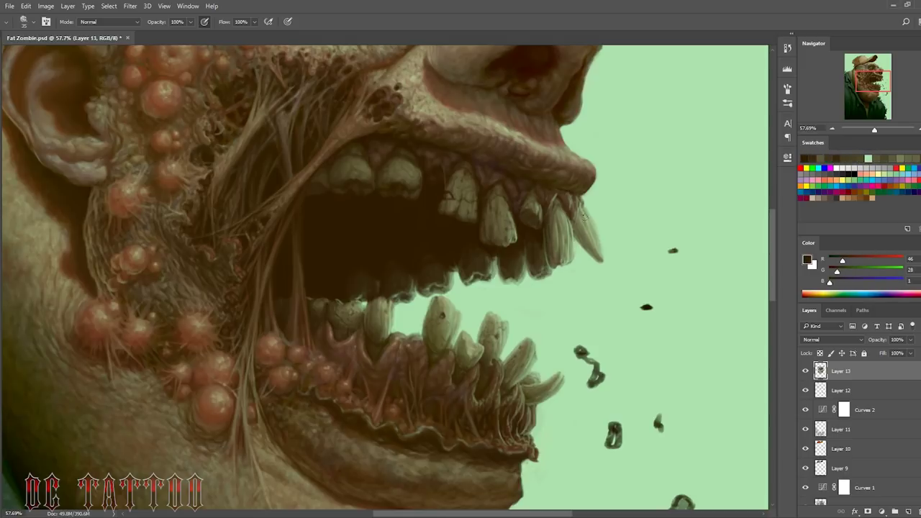
alt+click(582, 216)
Step: Lighten the edge near the fang tips and cut the tooth tips back with green
key(bracketleft)
key(bracketleft)
drag(566, 229, 566, 261)
key(bracketleft)
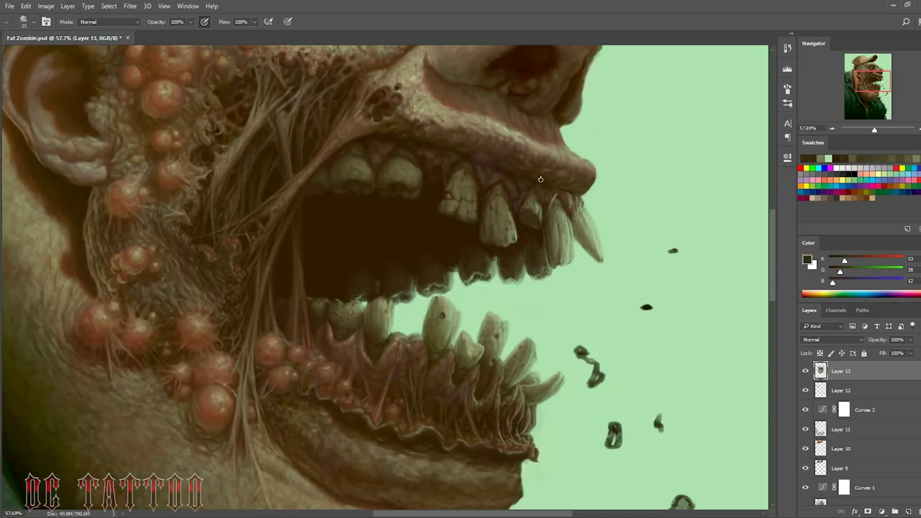
mouse_move(531, 271)
mouse_down()
mouse_move(547, 273)
mouse_move(521, 260)
mouse_move(501, 208)
mouse_up()
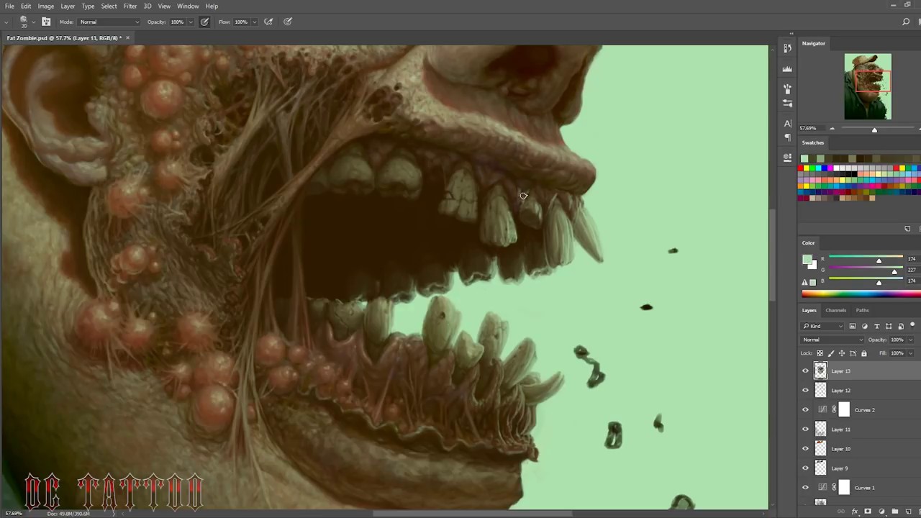
key(bracketleft)
alt+click(514, 194)
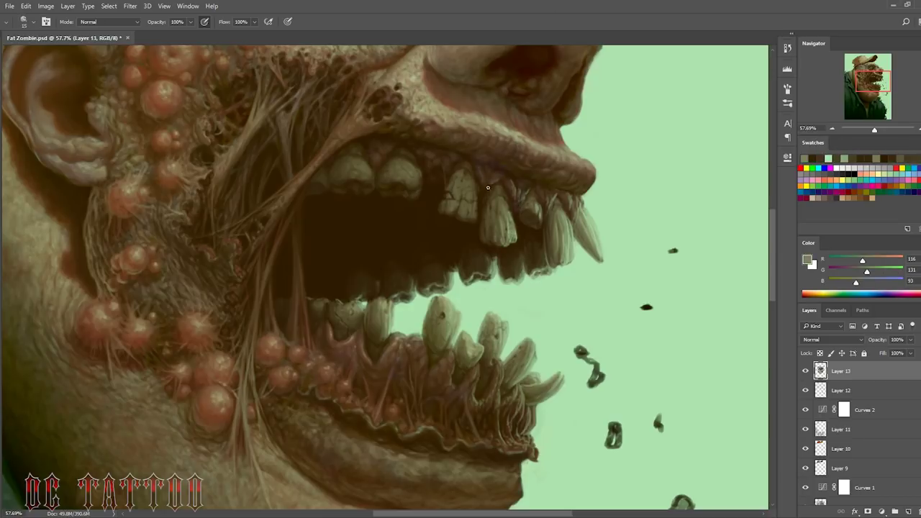
alt+click(582, 187)
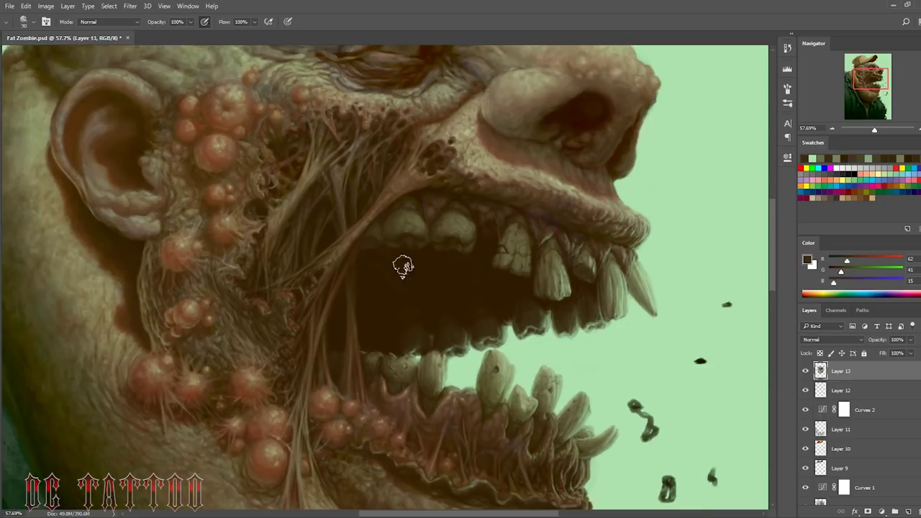
Step: Sample dark mouth browns, pale tooth and gum colours with a smaller brush
alt+click(373, 262)
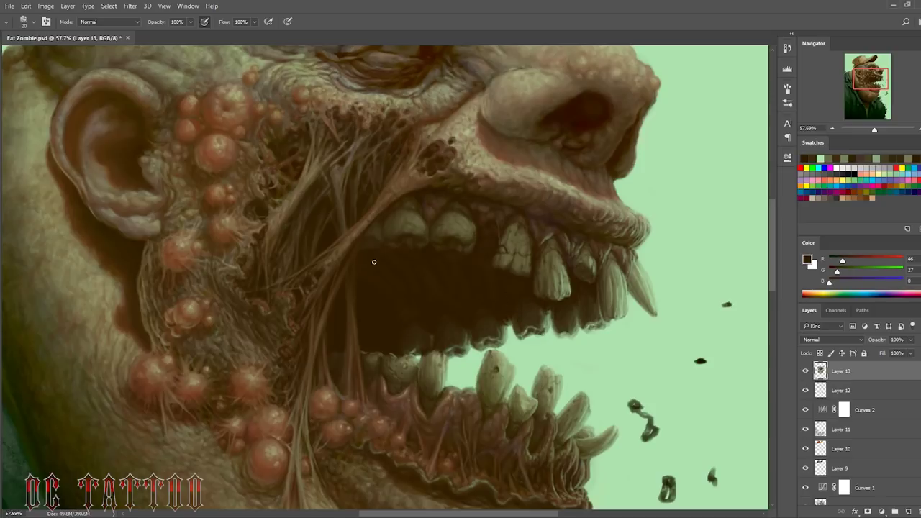
alt+click(473, 277)
alt+click(525, 239)
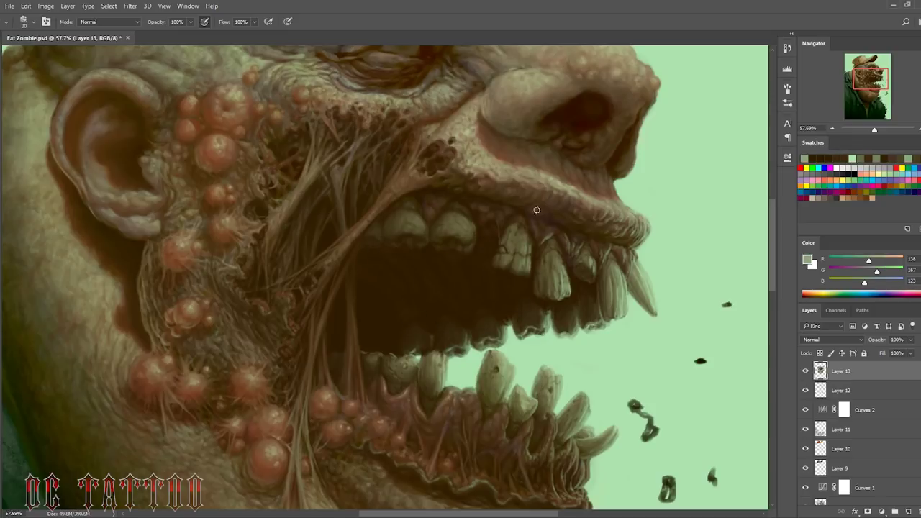
alt+click(627, 257)
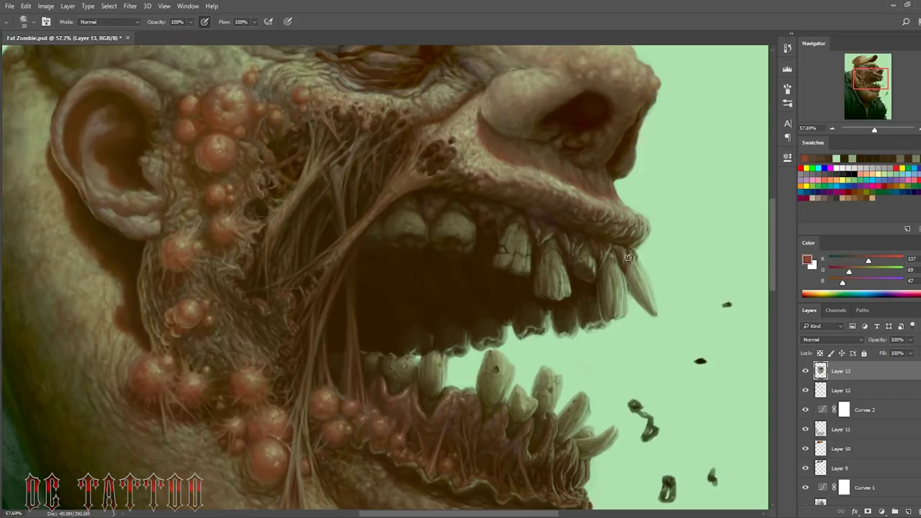
alt+click(647, 240)
key(bracketleft)
alt+click(597, 233)
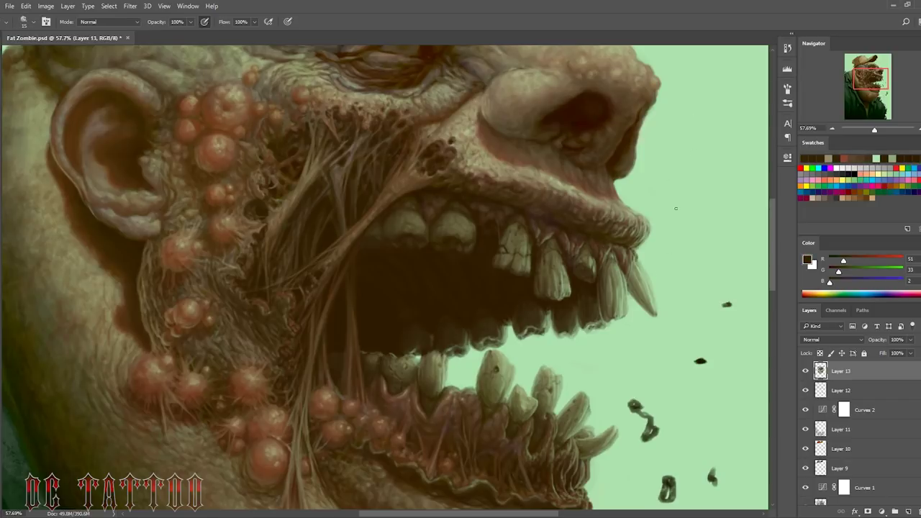
Step: Bring the lower jaw into view and paint skin tone across the lower lip
drag(189, 285, 319, 343)
key(bracketright)
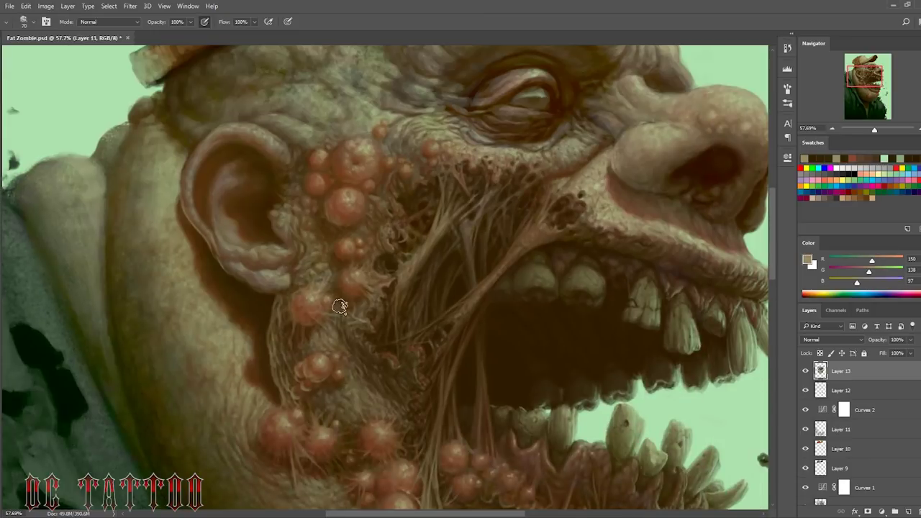
drag(339, 307, 259, 112)
alt+click(357, 339)
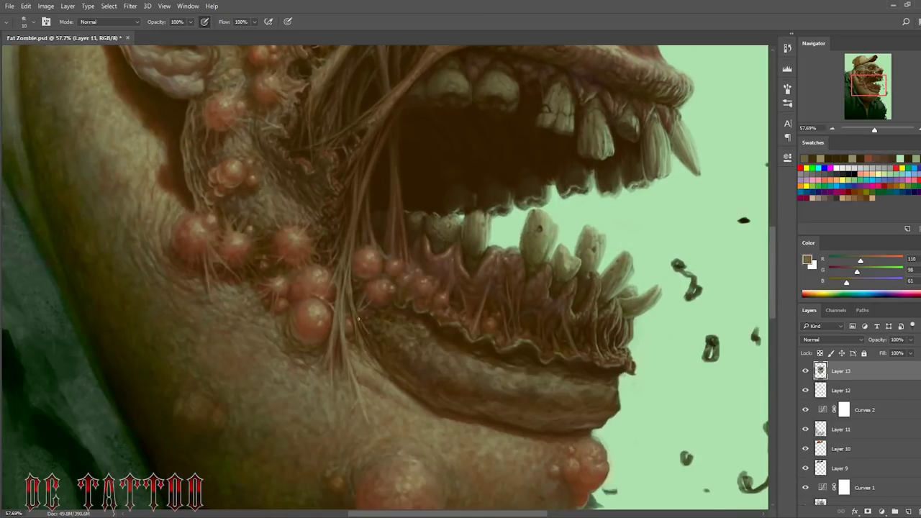
alt+click(333, 306)
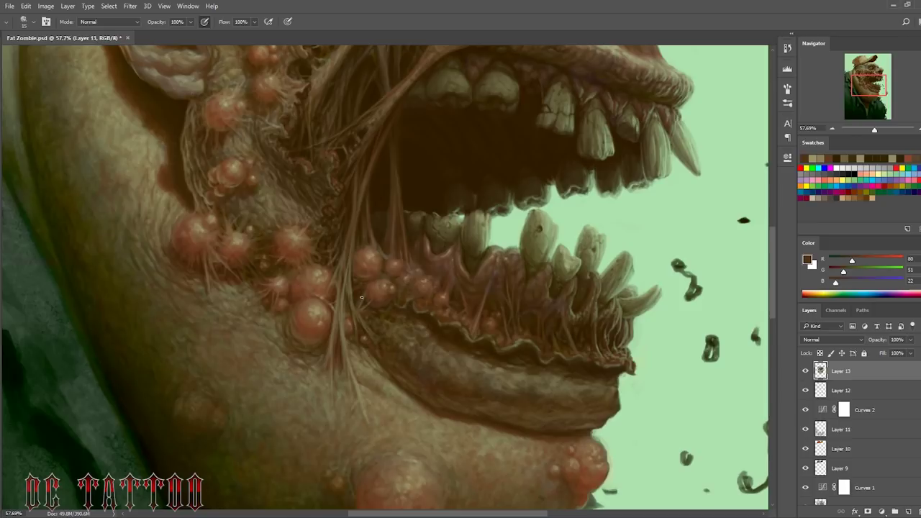
alt+click(439, 357)
alt+click(526, 371)
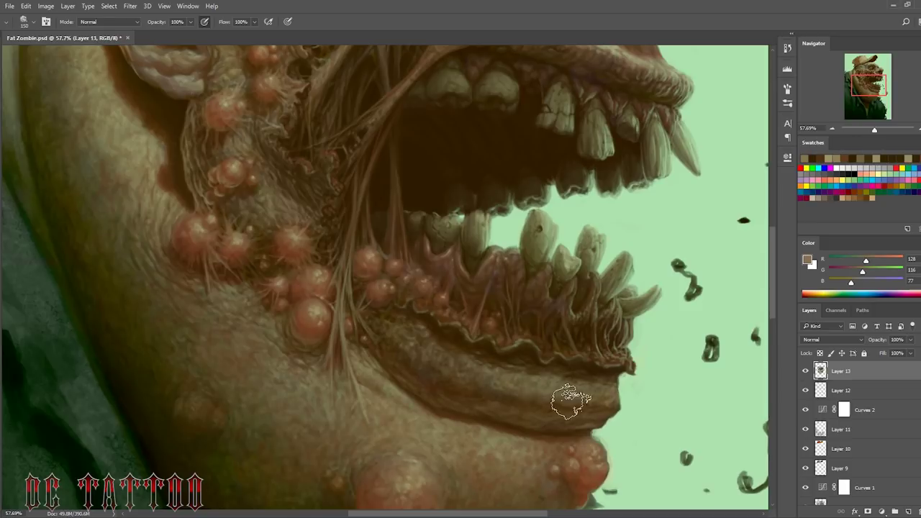
alt+click(380, 415)
drag(380, 415, 573, 387)
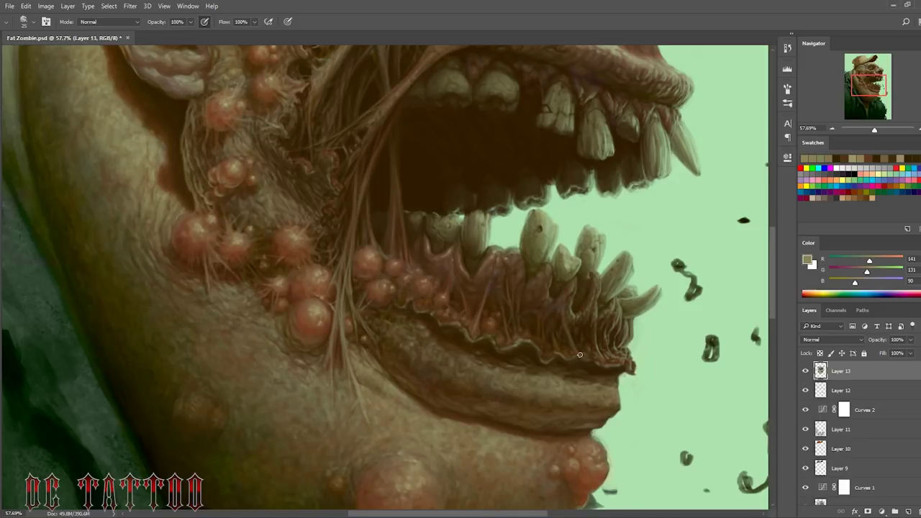
Step: Add pale highlights and small touches along the lower lip rim
alt+click(579, 355)
alt+click(603, 452)
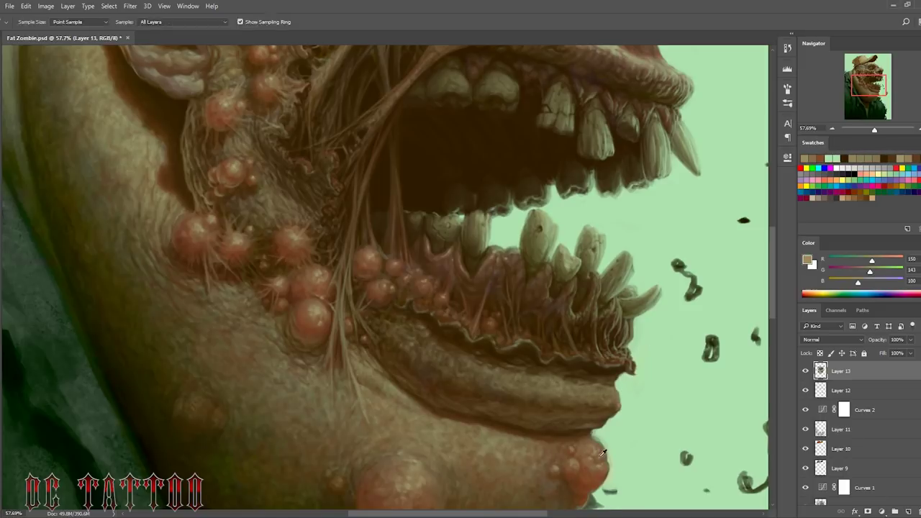
alt+click(592, 400)
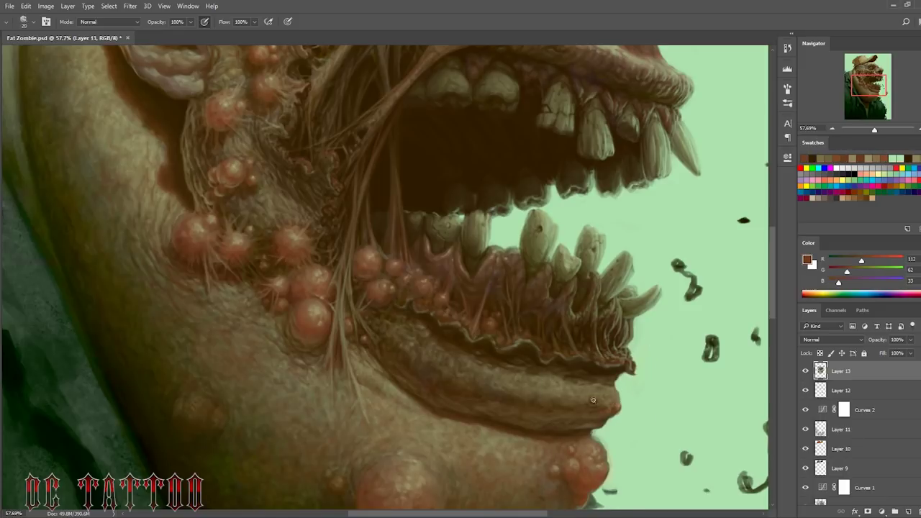
alt+click(613, 383)
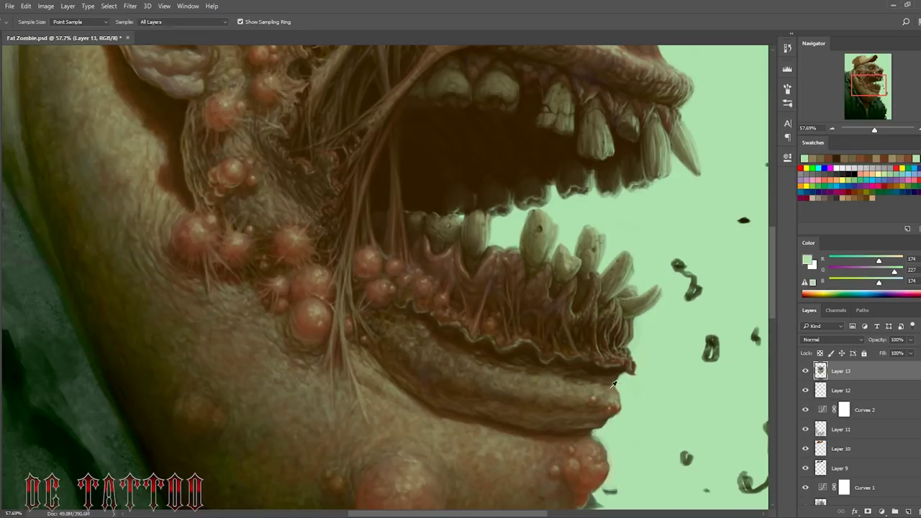
alt+click(612, 383)
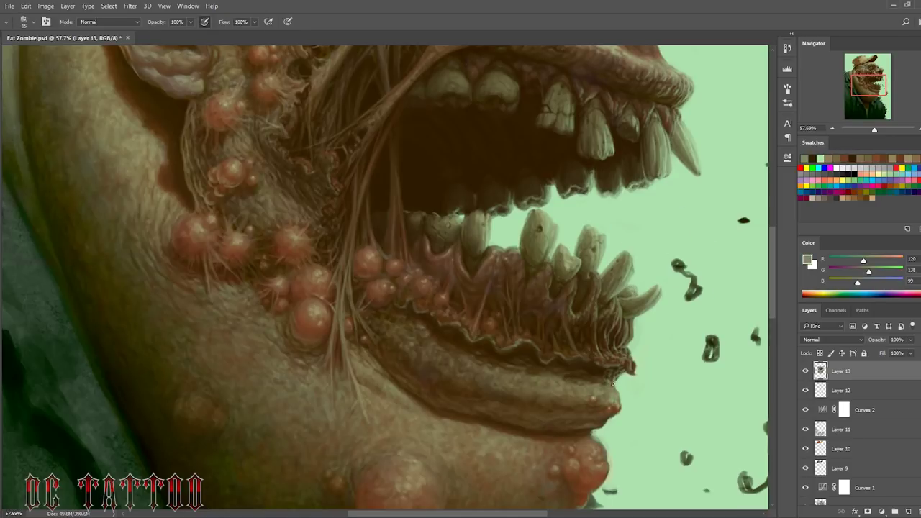
alt+click(624, 368)
drag(623, 369, 609, 370)
alt+click(608, 388)
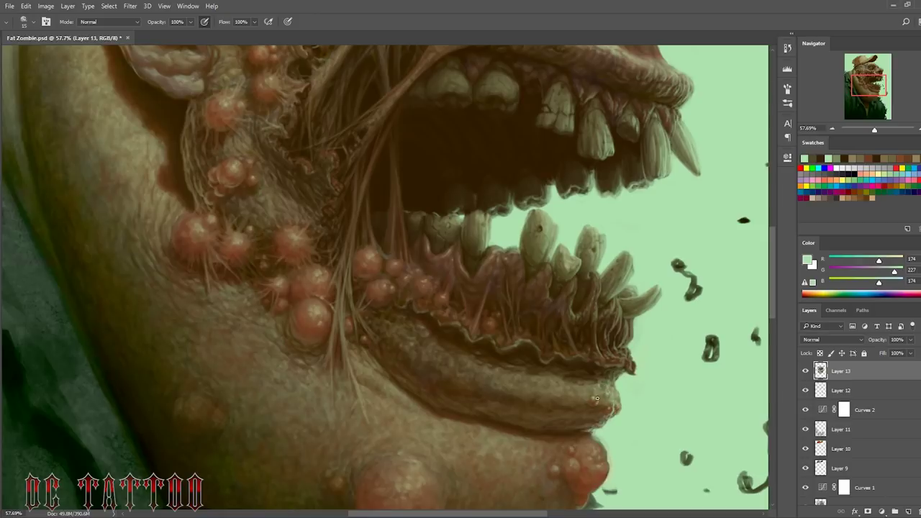
alt+click(607, 388)
drag(612, 384, 617, 400)
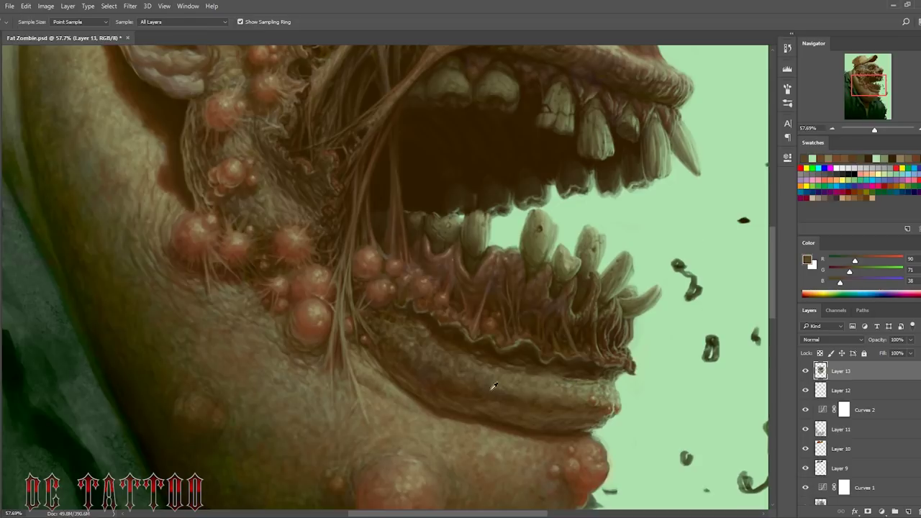
Step: Sample dark lip-crease browns with a shrinking brush for the shading below the lower teeth
alt+click(563, 395)
alt+click(559, 387)
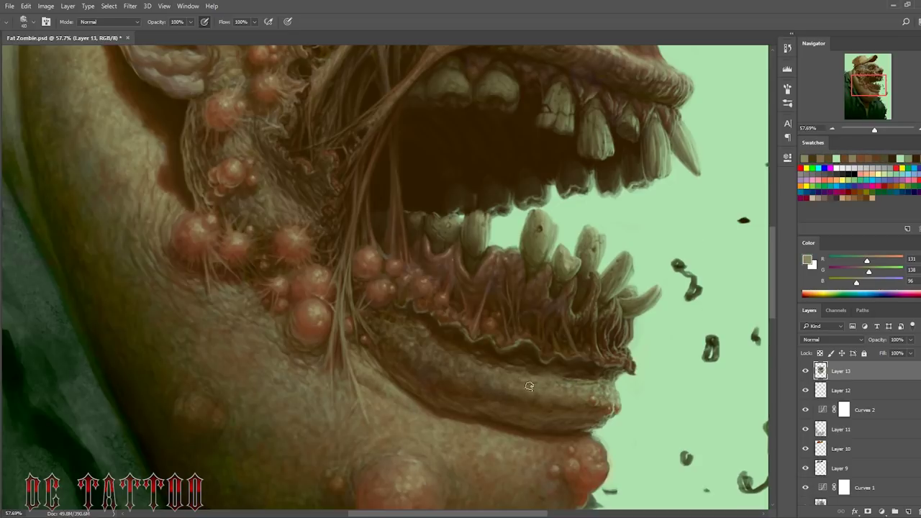
key(bracketleft)
key(bracketleft)
key(bracketleft)
alt+click(380, 337)
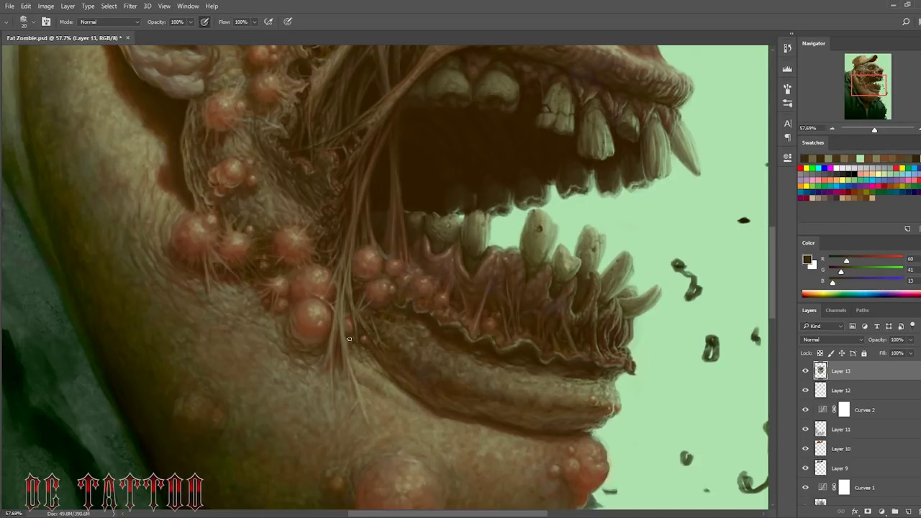
alt+click(443, 342)
key(bracketleft)
alt+click(548, 374)
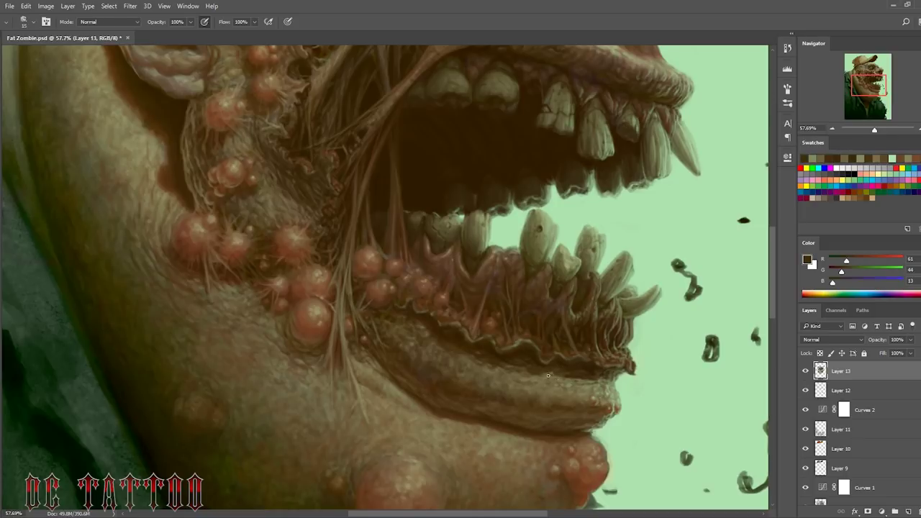
key(bracketleft)
alt+click(436, 332)
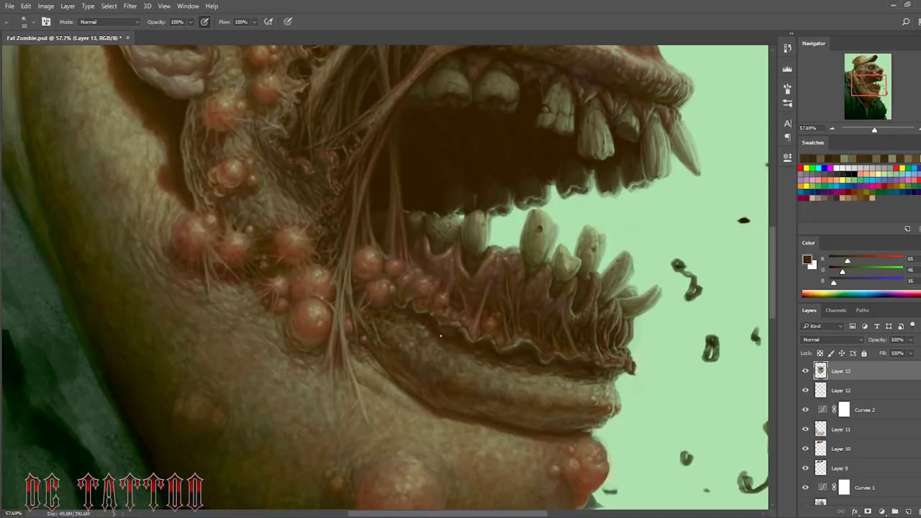
alt+click(647, 345)
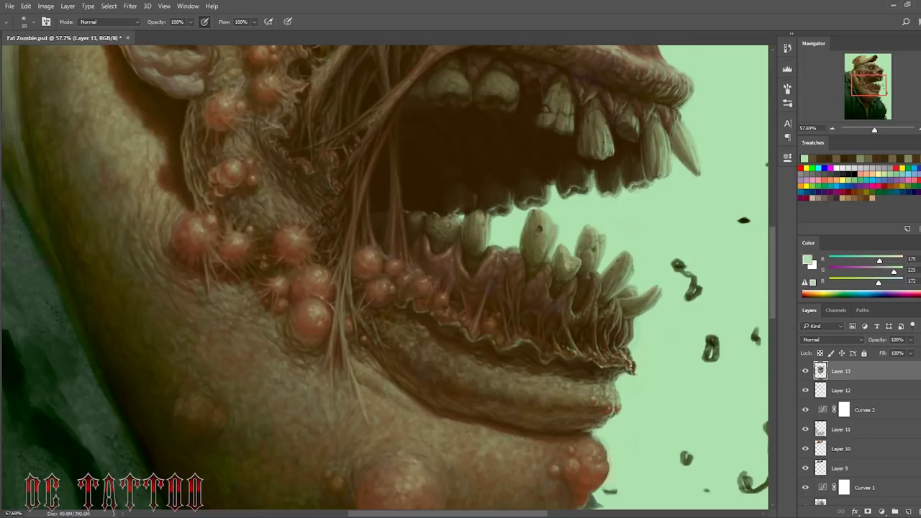
Step: Sample lip brown and light and dark tooth tans, resizing the brush for lower-tooth detail
alt+click(620, 358)
key(bracketright)
key(bracketright)
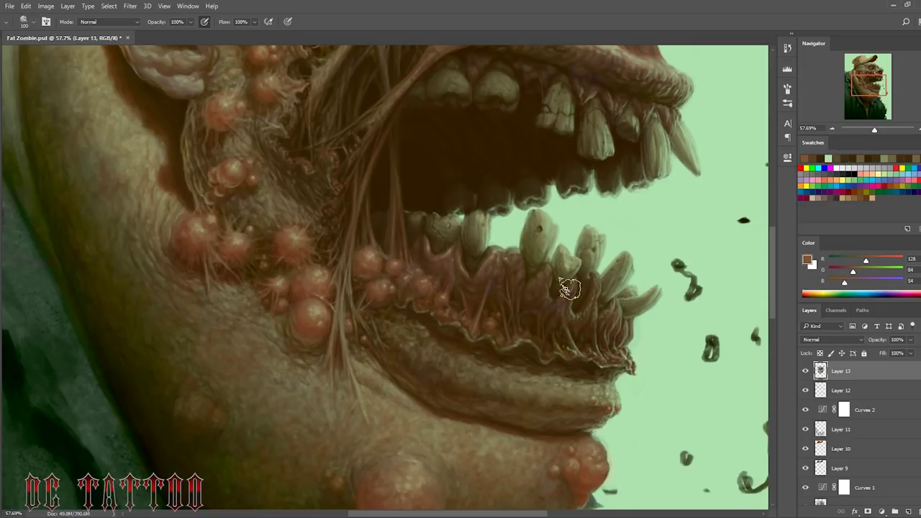
alt+click(546, 229)
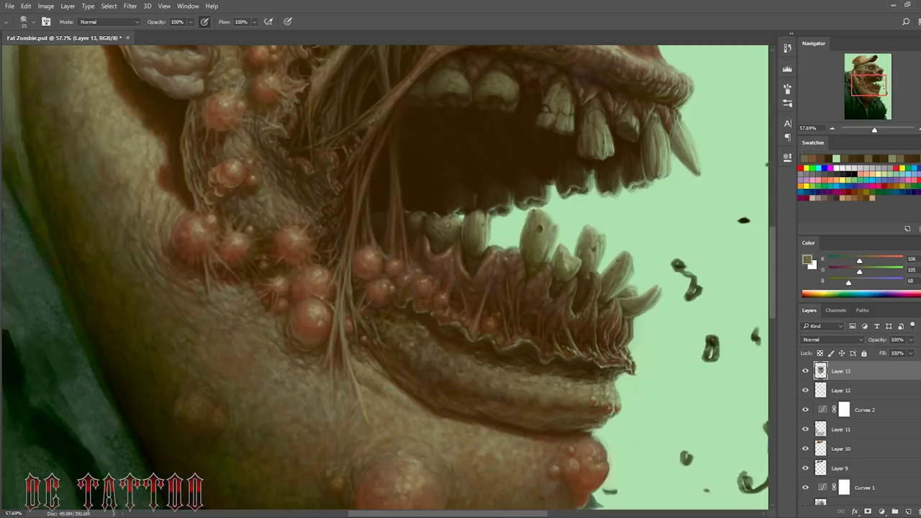
alt+click(561, 272)
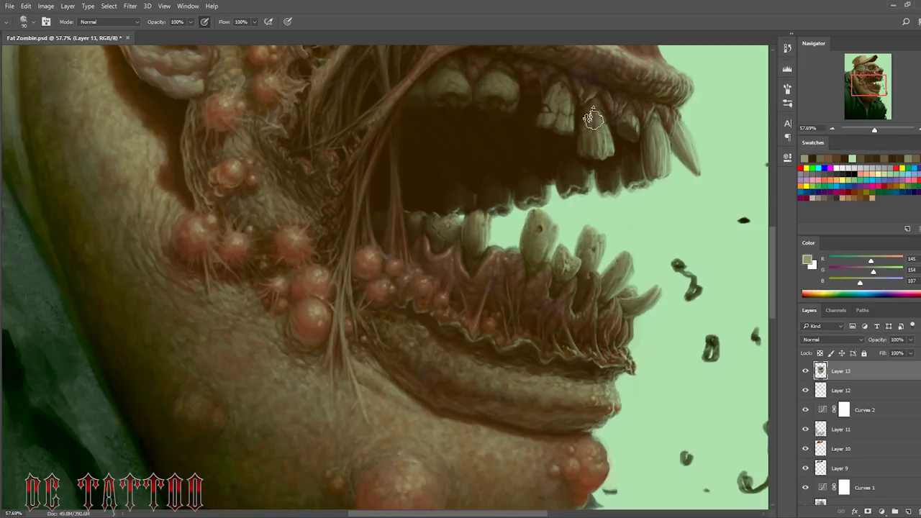
key(bracketleft)
key(bracketleft)
alt+click(680, 109)
key(bracketright)
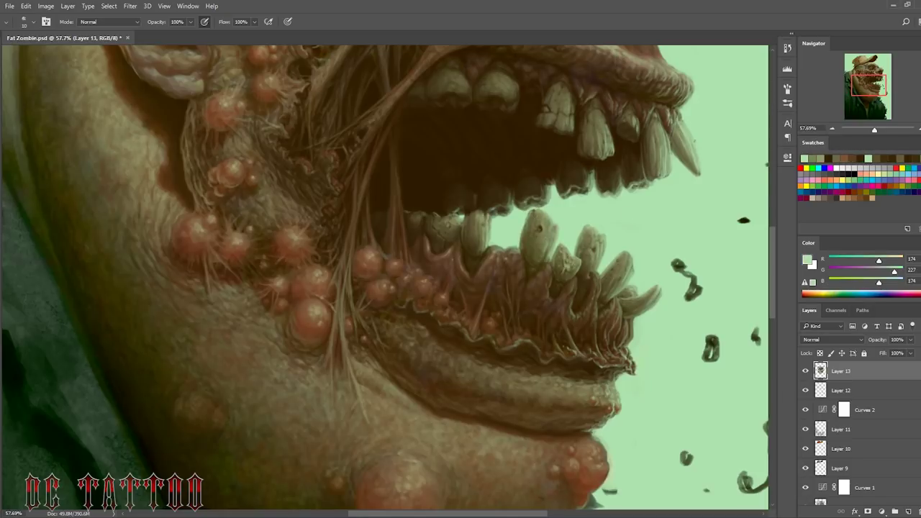
Step: Touch up the lower teeth with pale background green and dark gum browns
alt+click(680, 123)
alt+click(665, 164)
key(bracketleft)
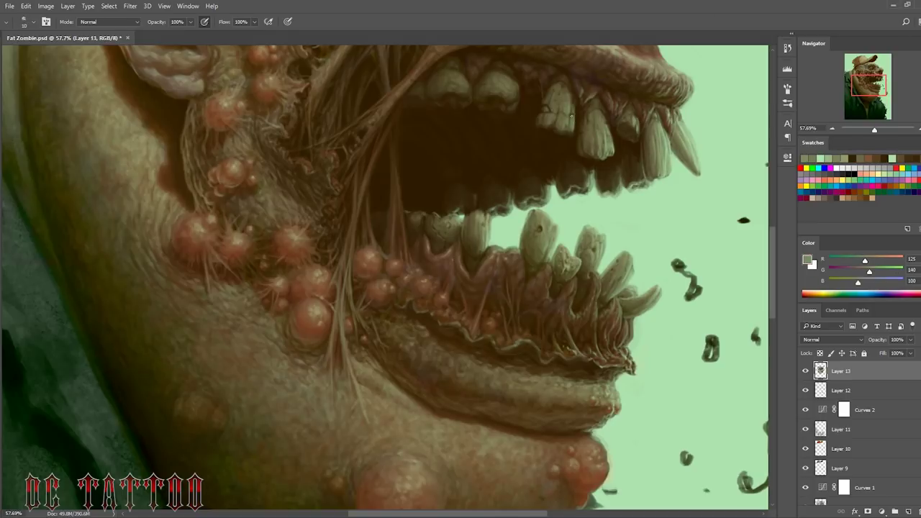
alt+click(568, 130)
alt+click(657, 127)
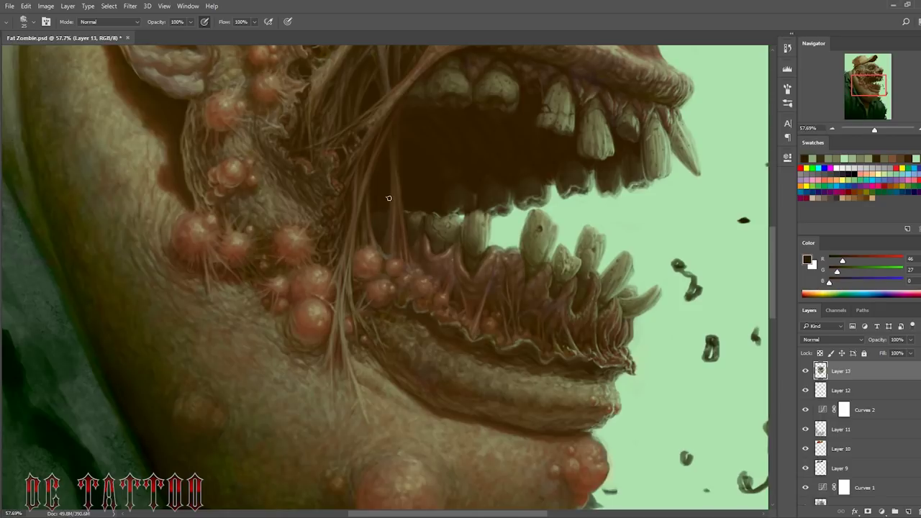
alt+click(503, 230)
Step: Mark a small dark pit on the tall lower tooth using mid and reddish gum browns
key(bracketleft)
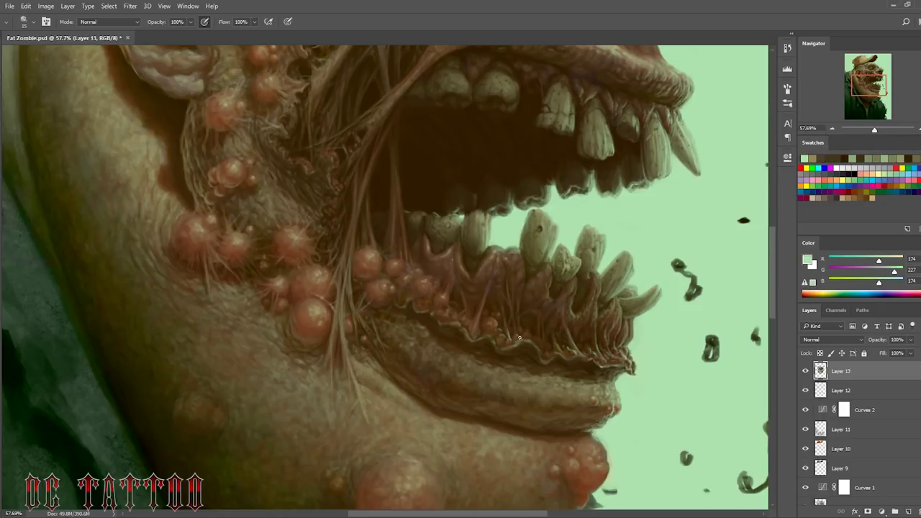
key(bracketright)
alt+click(547, 353)
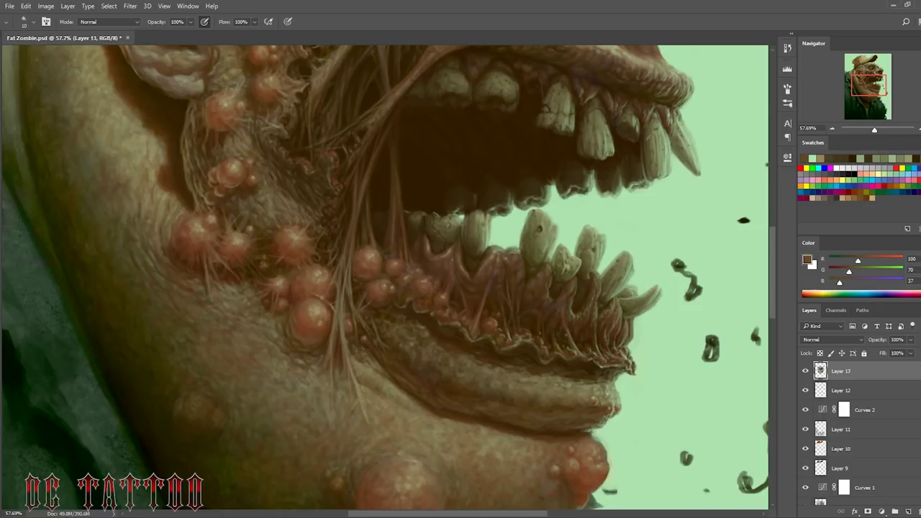
alt+click(469, 301)
alt+click(514, 267)
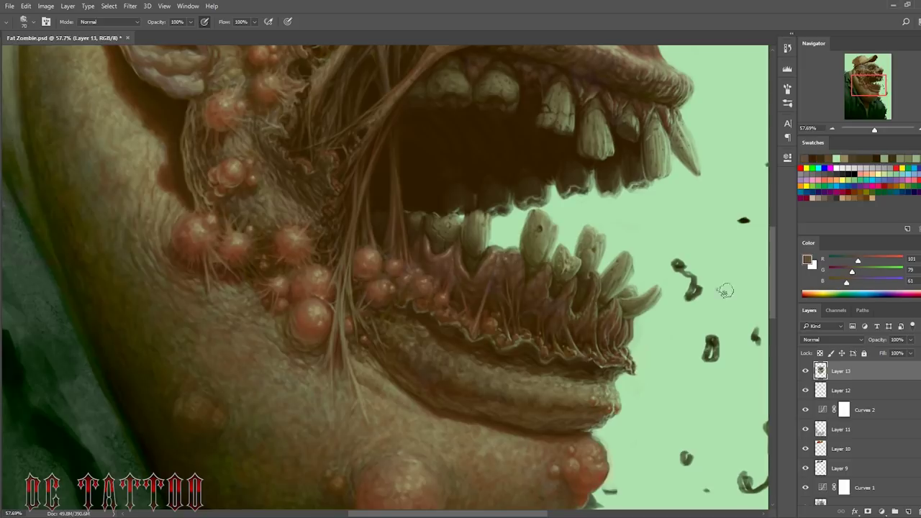
drag(582, 88, 571, 188)
Step: Pick up dark browns and reddish gum tones from the mouth for the saliva strands
alt+click(459, 154)
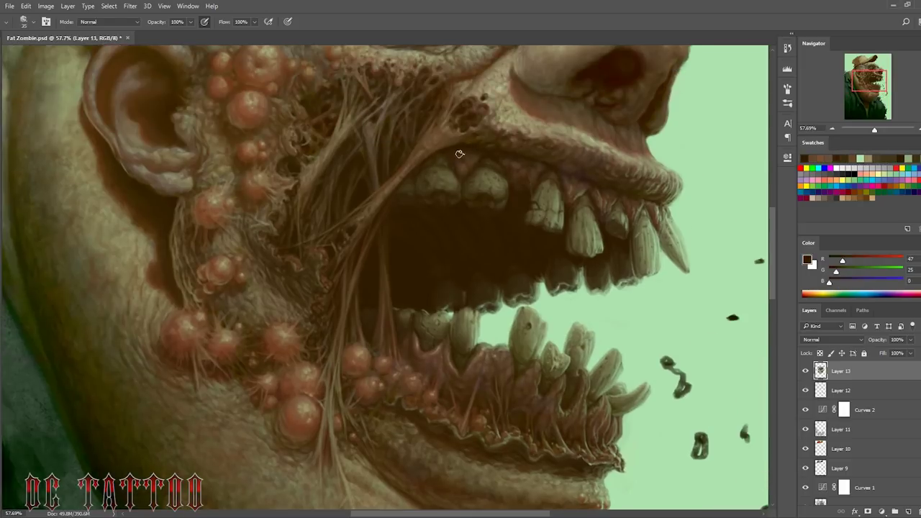
alt+click(521, 196)
alt+click(612, 181)
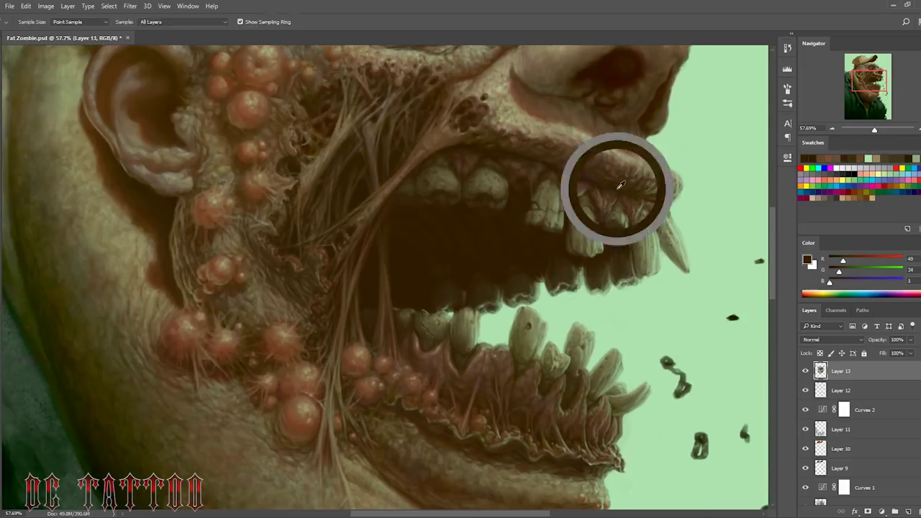
alt+click(417, 334)
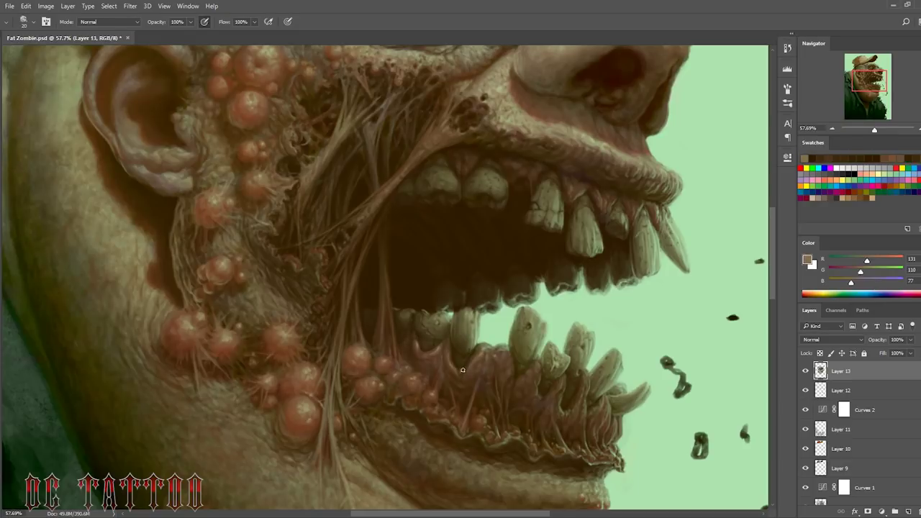
alt+click(558, 421)
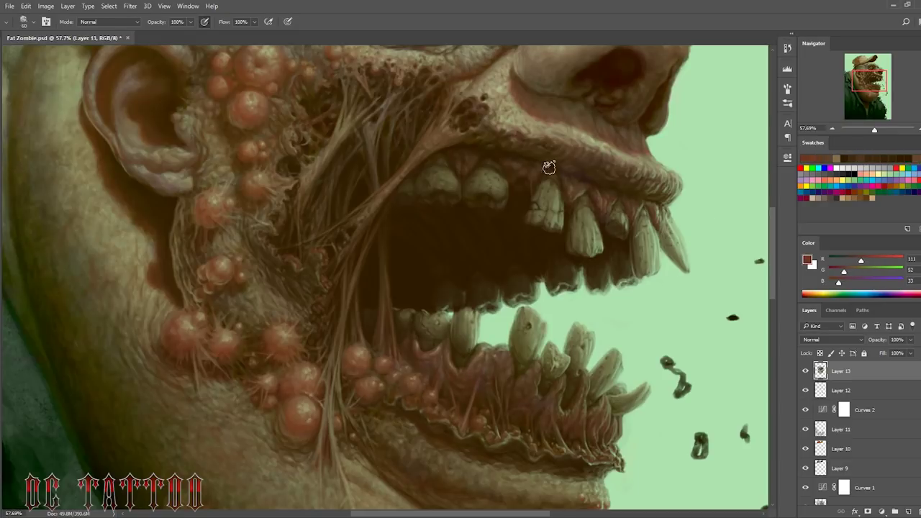
alt+click(577, 264)
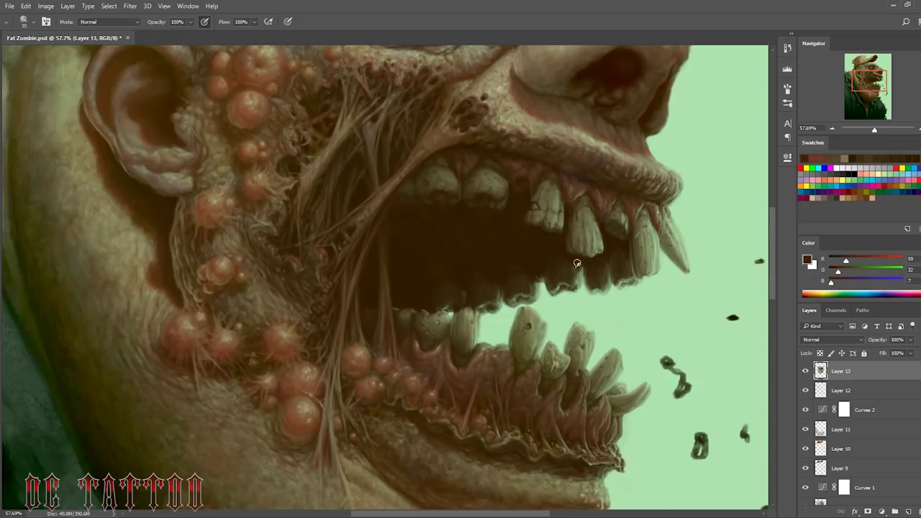
alt+click(465, 260)
Step: Paint dark saliva strands between upper and lower teeth and small strokes in the lower-tooth gaps
drag(495, 335, 503, 302)
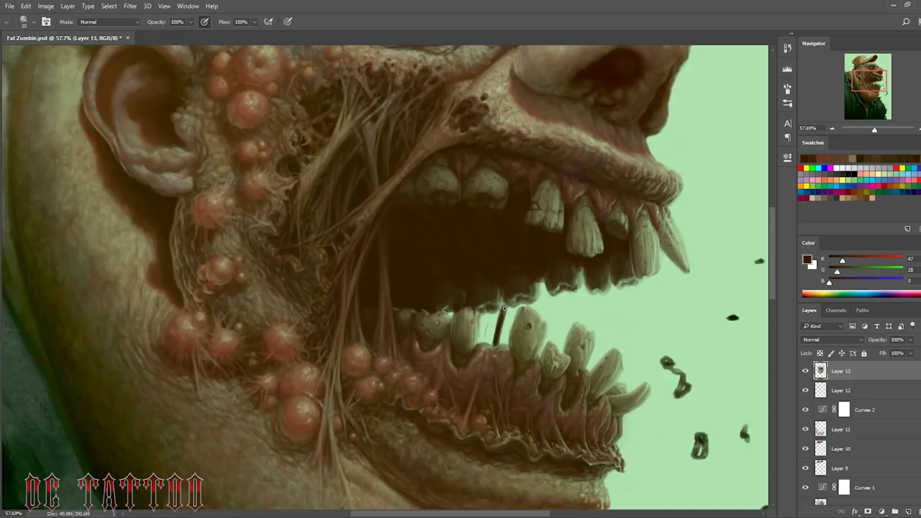
key(bracketright)
key(bracketright)
key(bracketright)
alt+click(503, 301)
alt+click(503, 303)
drag(489, 344, 482, 312)
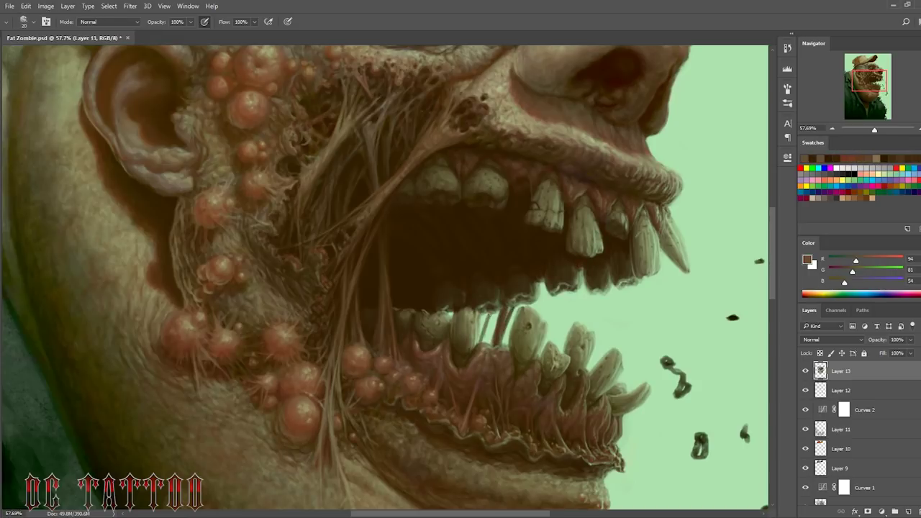
mouse_move(475, 345)
mouse_down()
mouse_move(471, 321)
mouse_move(483, 325)
mouse_up()
alt+click(503, 320)
Step: Fill the lower-tooth gaps with dark brown and grey-green tooth-tone strokes
alt+click(481, 312)
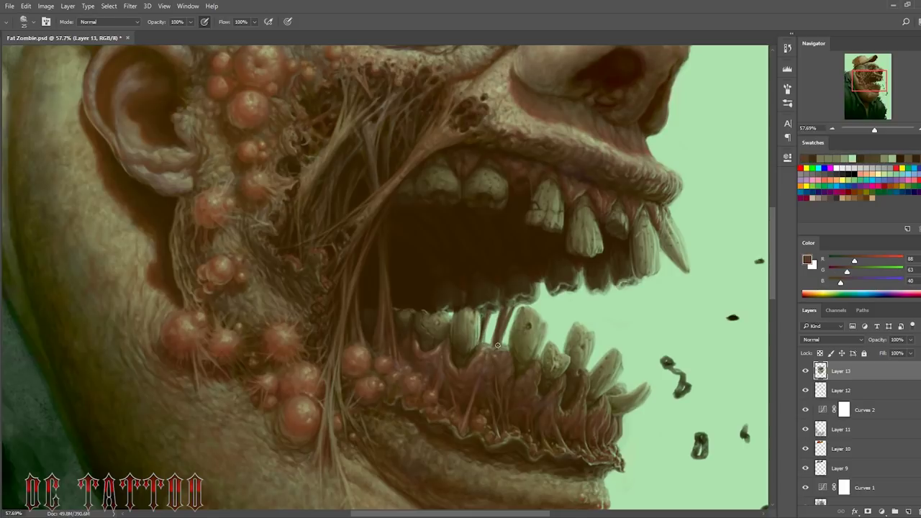
alt+click(507, 334)
alt+click(439, 347)
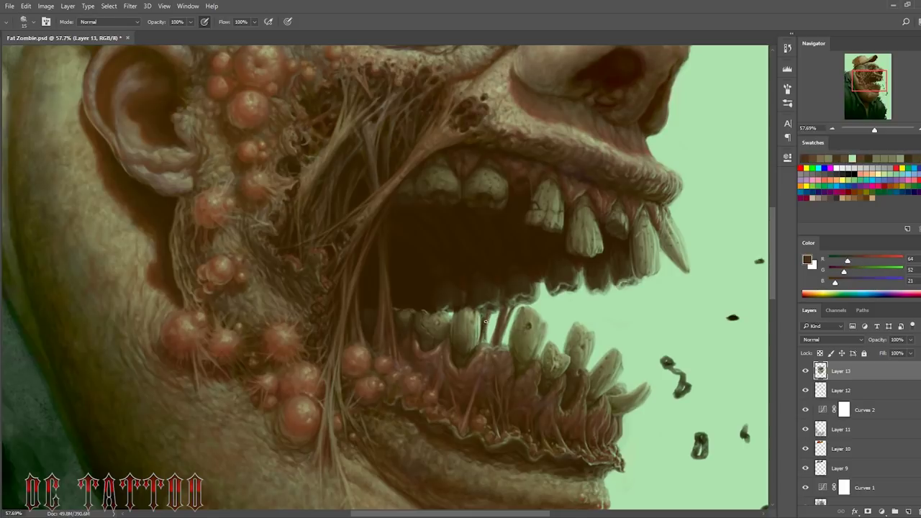
drag(486, 338, 486, 313)
alt+click(487, 320)
Step: Resample the darkest brown inside the mouth and the light green background colour
alt+click(442, 320)
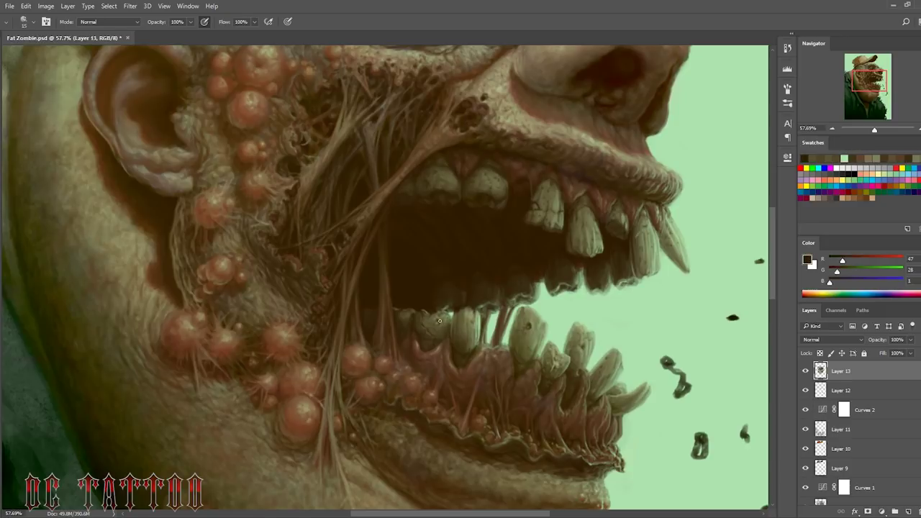
alt+click(437, 324)
alt+click(436, 322)
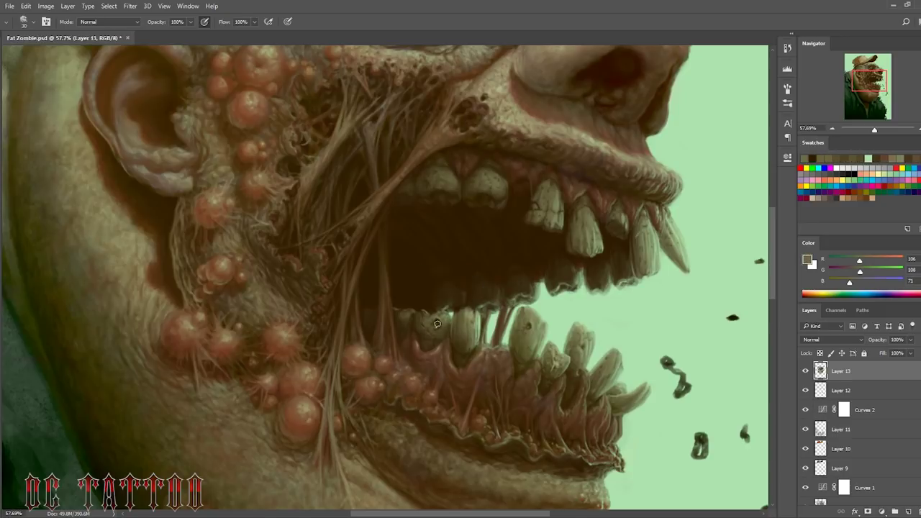
alt+click(434, 318)
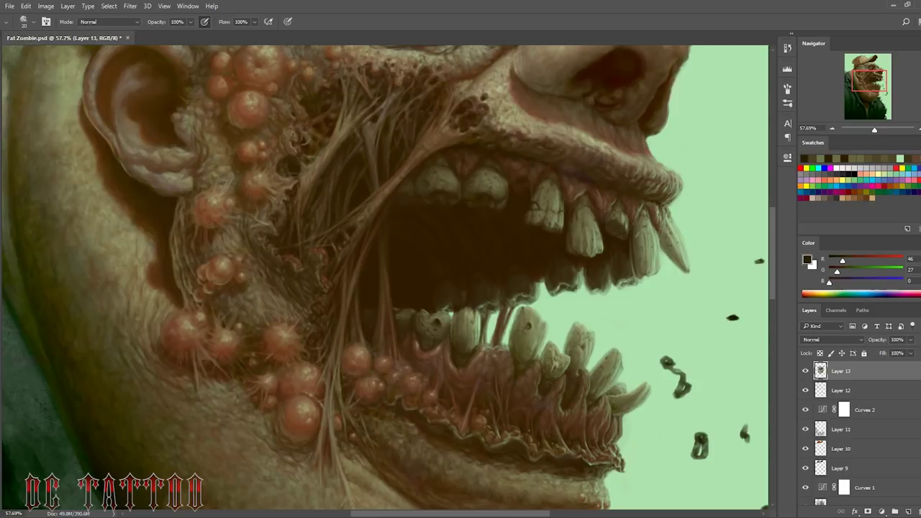
alt+click(633, 336)
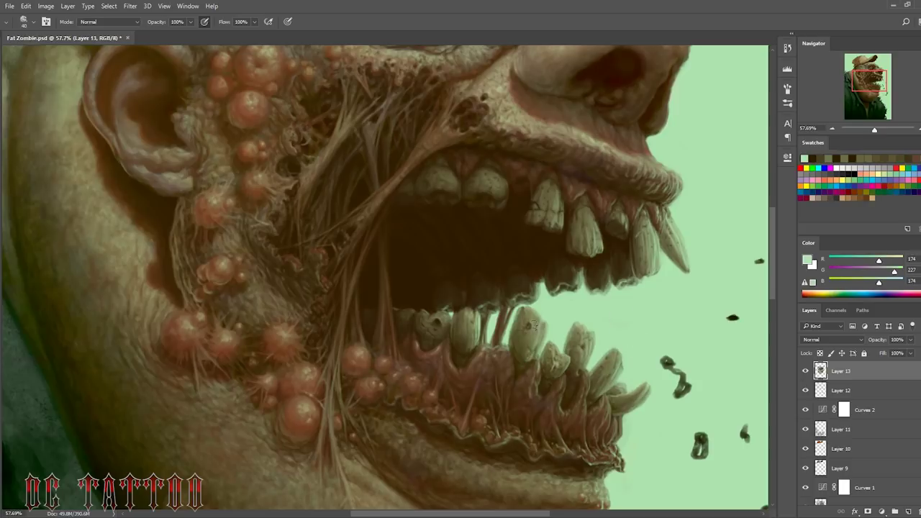
Step: Clean the lower teeth edges with olive-brown tooth tones and background green
alt+click(508, 391)
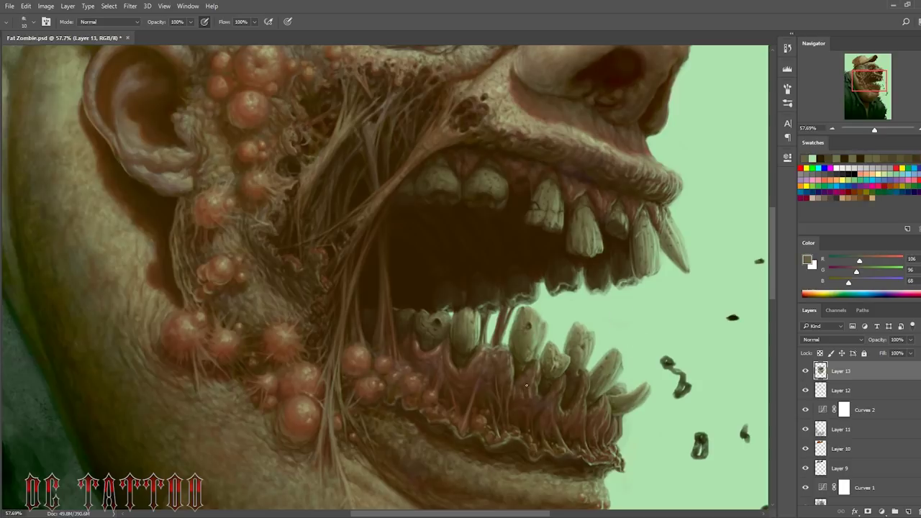
alt+click(524, 379)
alt+click(519, 359)
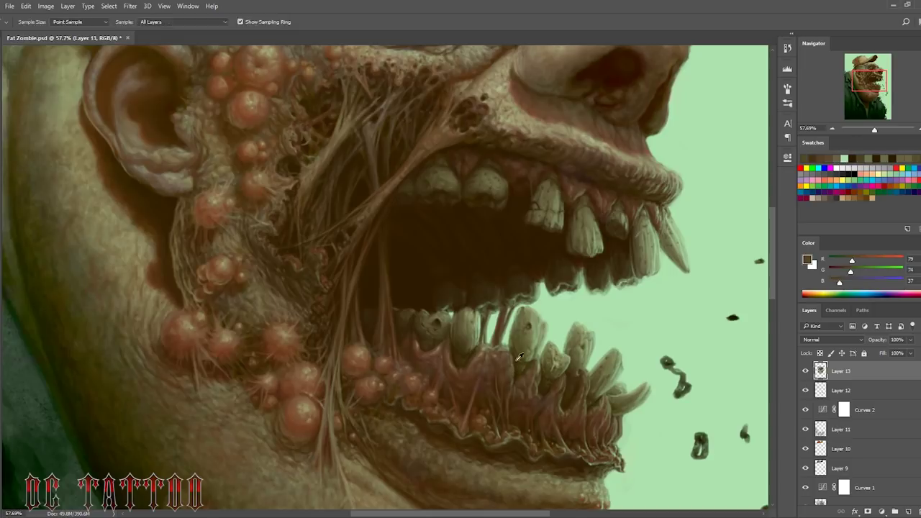
alt+click(528, 358)
alt+click(533, 328)
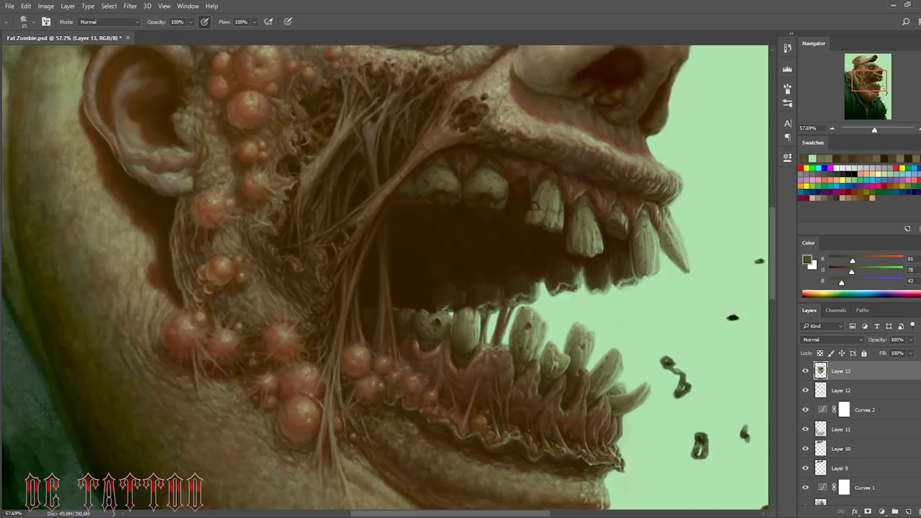
alt+click(568, 314)
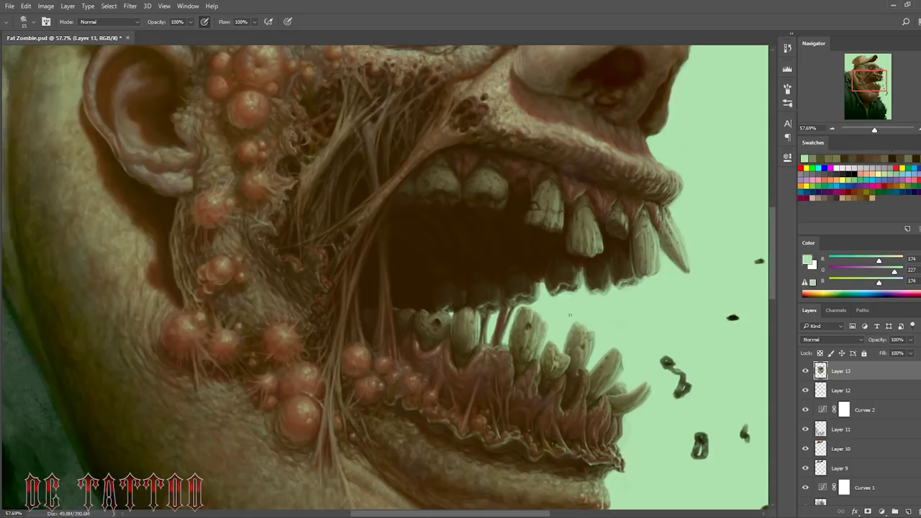
mouse_move(615, 425)
mouse_down()
mouse_move(610, 446)
mouse_move(604, 436)
mouse_up()
mouse_move(610, 403)
mouse_down()
mouse_move(605, 423)
mouse_move(600, 415)
mouse_up()
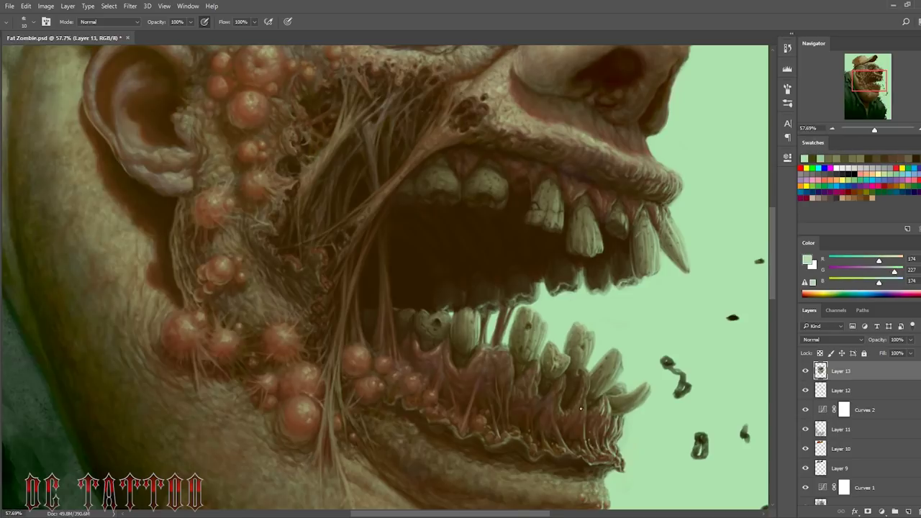
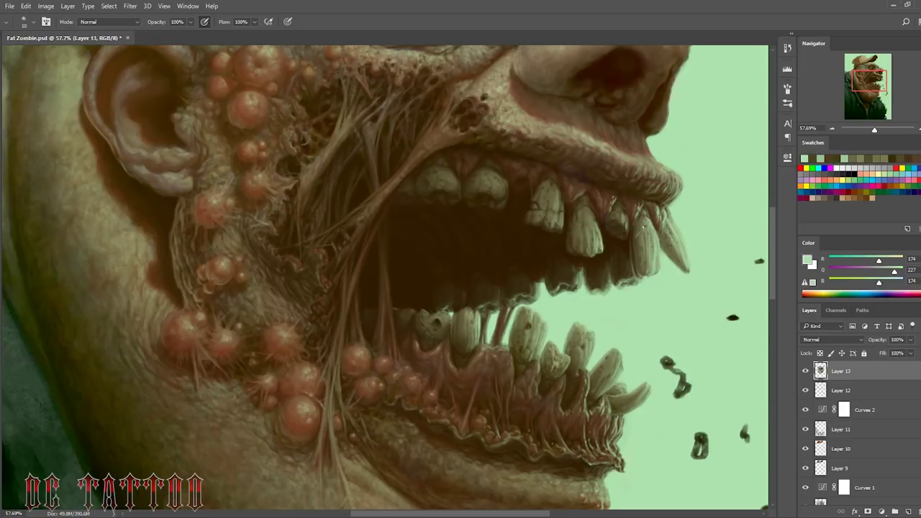
Step: Sample a range of dark, light and warm browns from the upper lip and mouth
alt+click(544, 146)
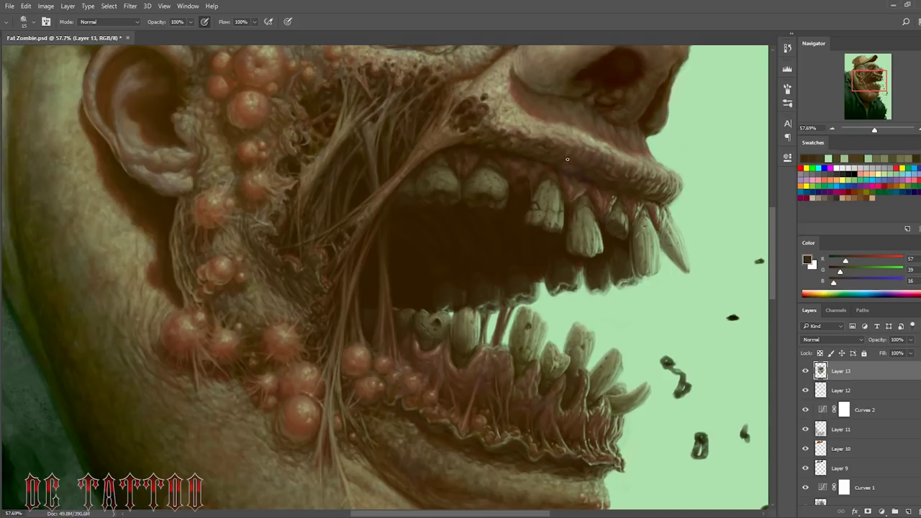
alt+click(545, 140)
alt+click(448, 152)
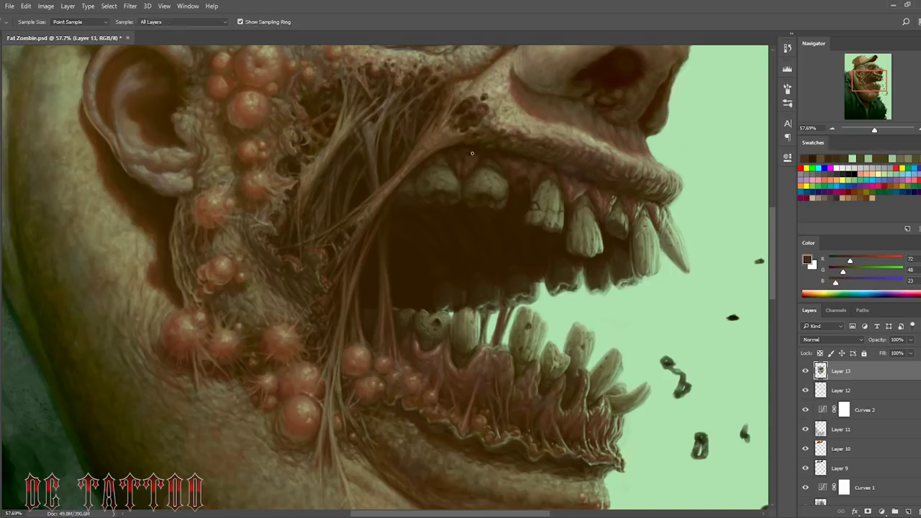
alt+click(363, 274)
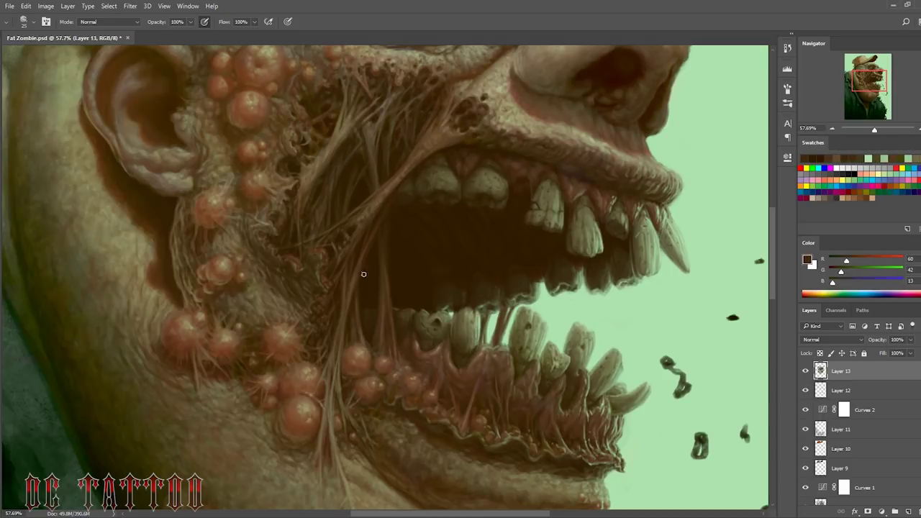
alt+click(368, 179)
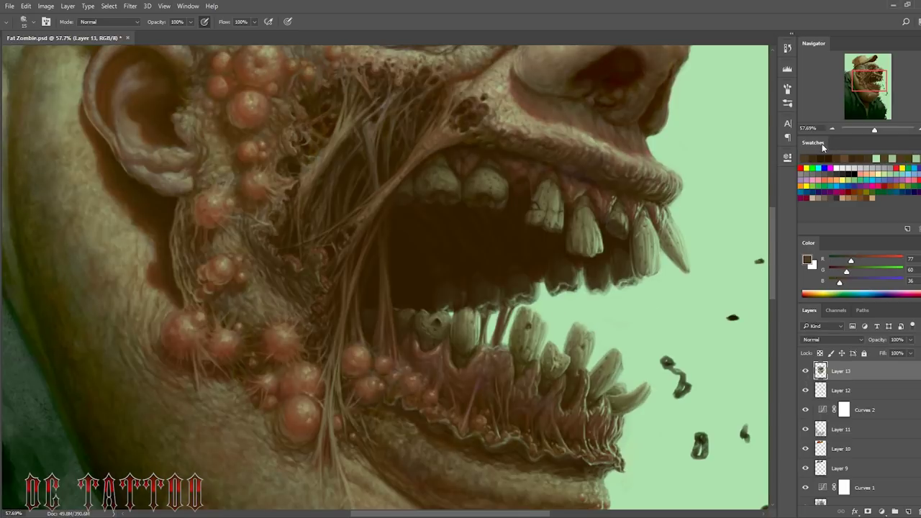
Step: Paint light skin strokes along the cheek edge with a slightly smaller brush
drag(869, 77, 872, 86)
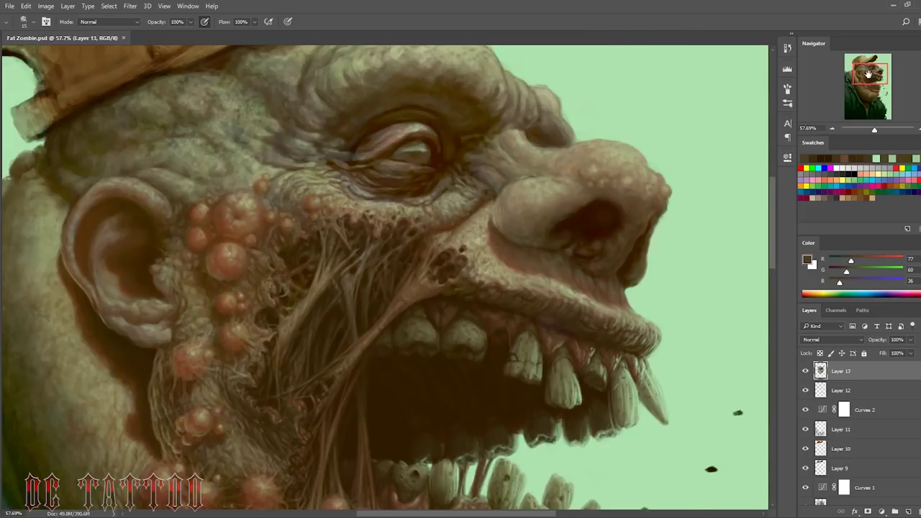
alt+click(298, 248)
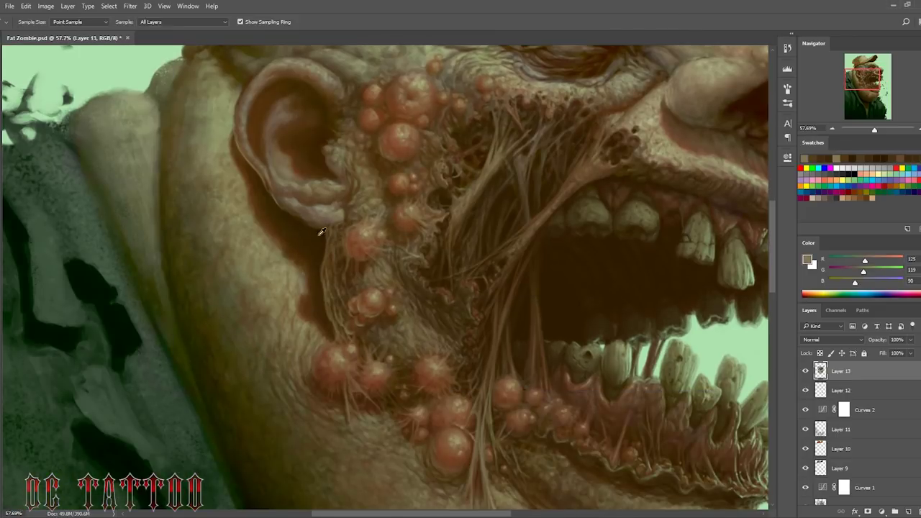
alt+click(322, 232)
key(bracketleft)
alt+click(338, 273)
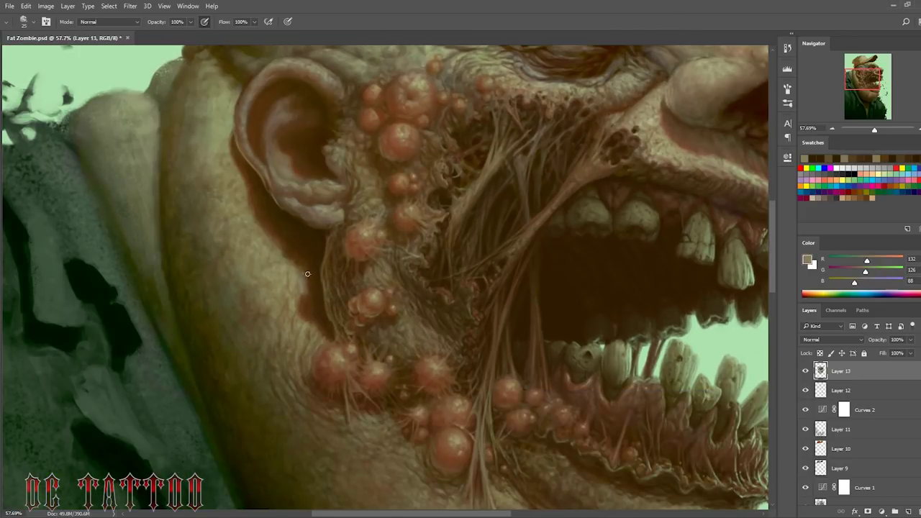
mouse_move(320, 302)
mouse_down()
mouse_move(329, 238)
mouse_move(320, 290)
mouse_move(271, 225)
mouse_up()
Step: Cover the shadow near the ear lobe with skin tone and sample darker cheek browns
alt+click(306, 306)
alt+click(311, 280)
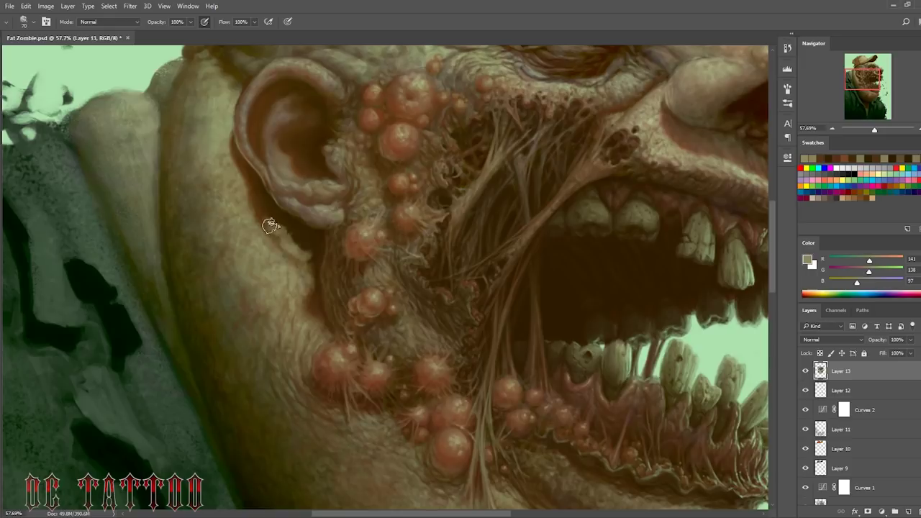
alt+click(277, 219)
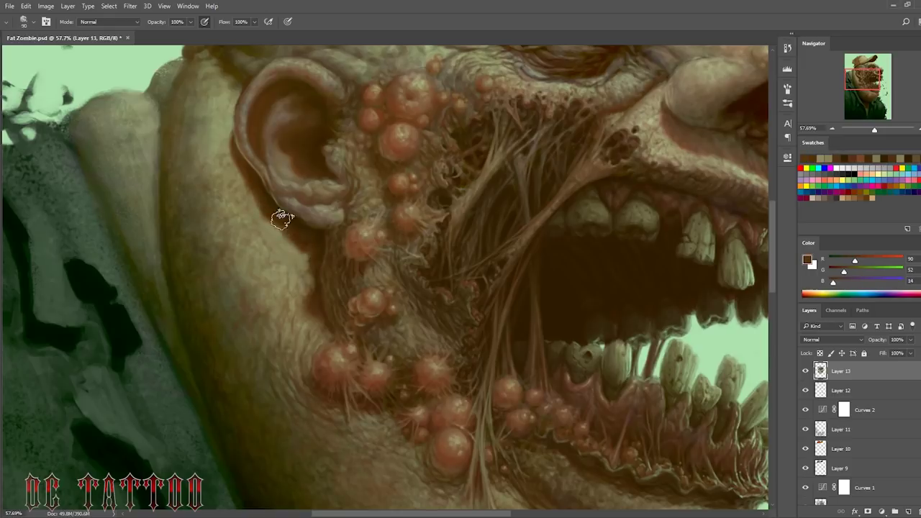
alt+click(252, 266)
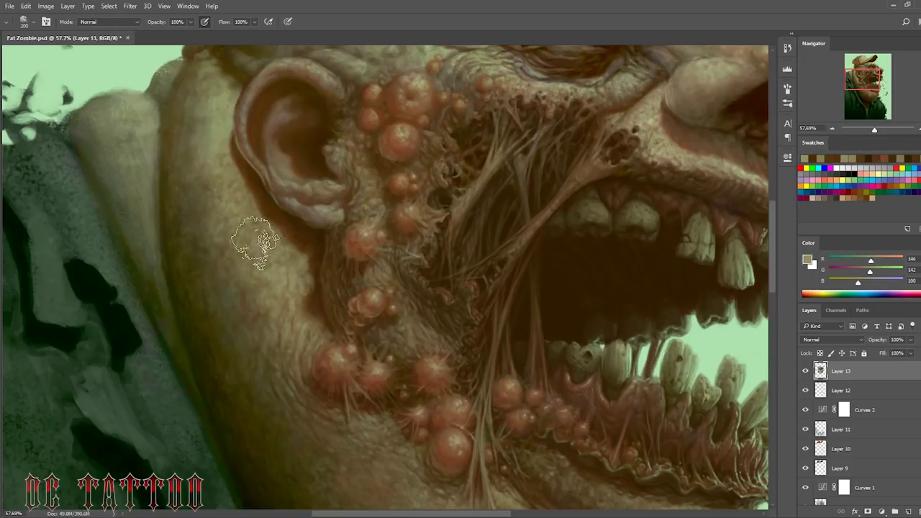
alt+click(310, 246)
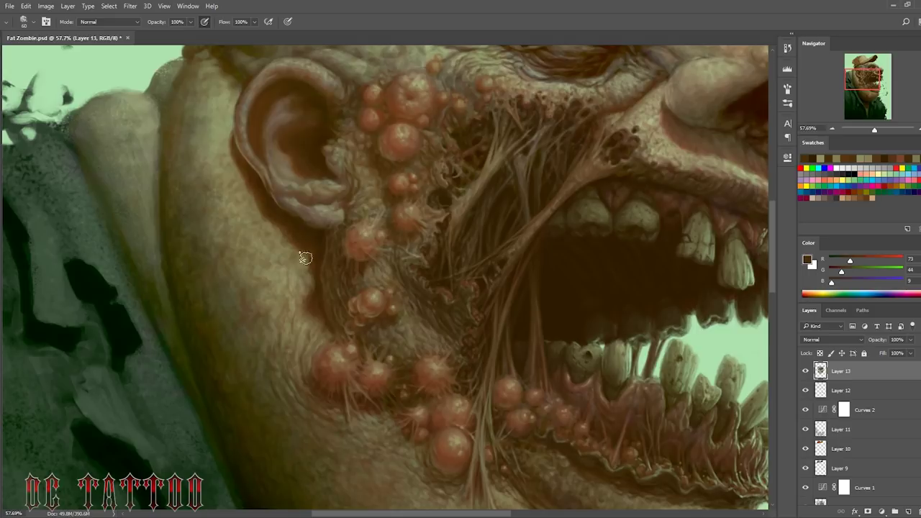
alt+click(356, 277)
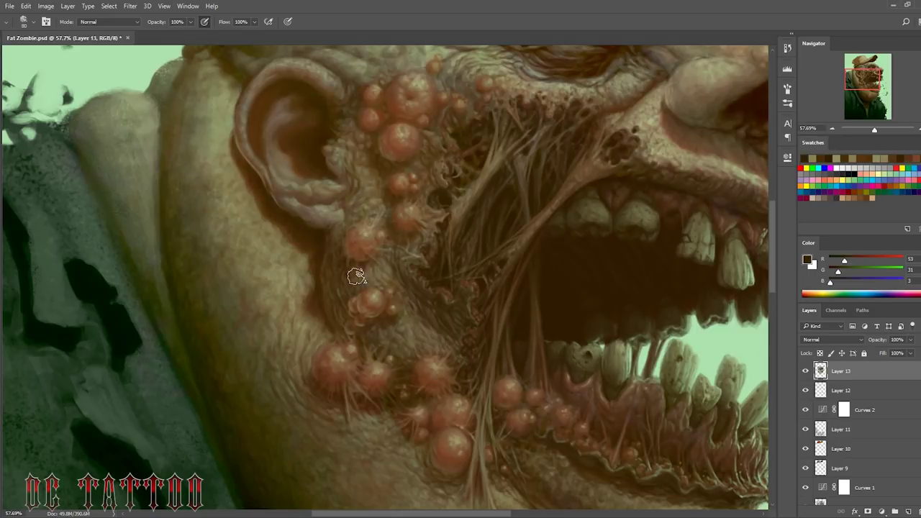
Step: Sample light skin, reddish brown and dark olive tones from the cheek bumps with a larger brush
alt+click(428, 338)
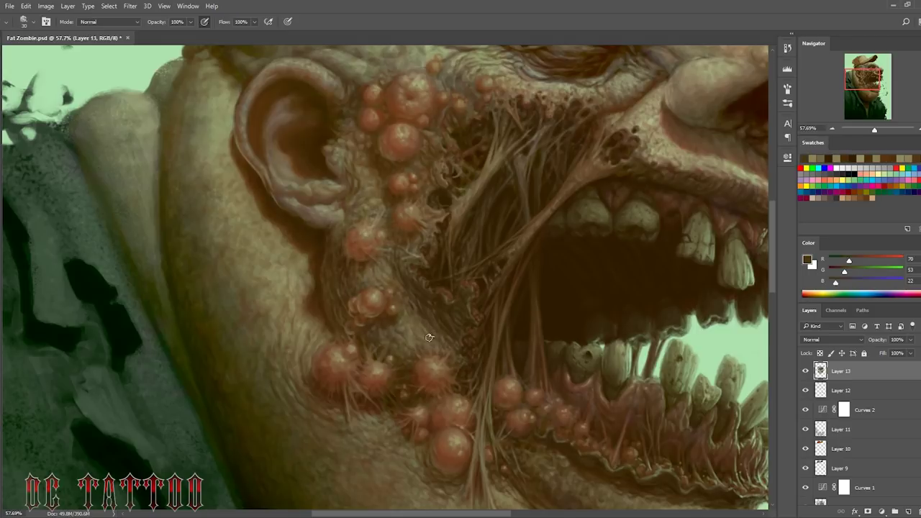
alt+click(418, 294)
key(bracketright)
key(bracketright)
key(bracketright)
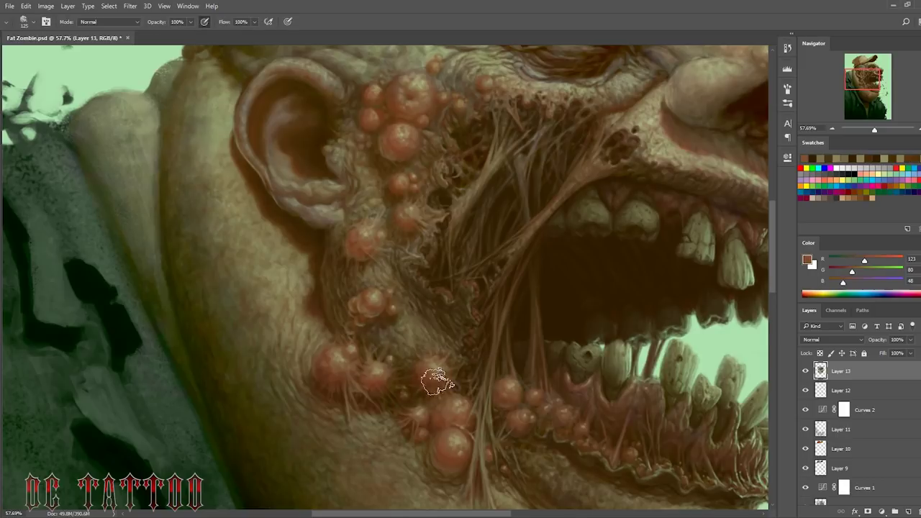
alt+click(425, 328)
key(i)
click(322, 276)
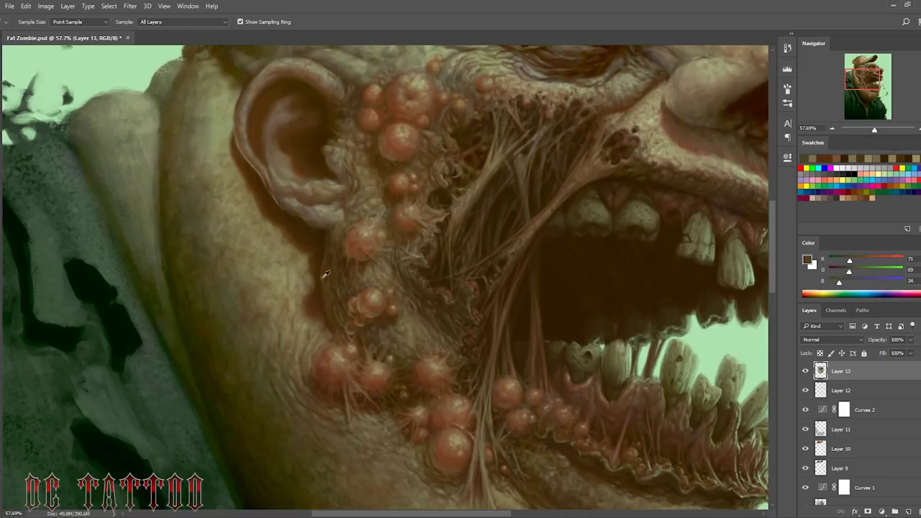
click(301, 297)
key(b)
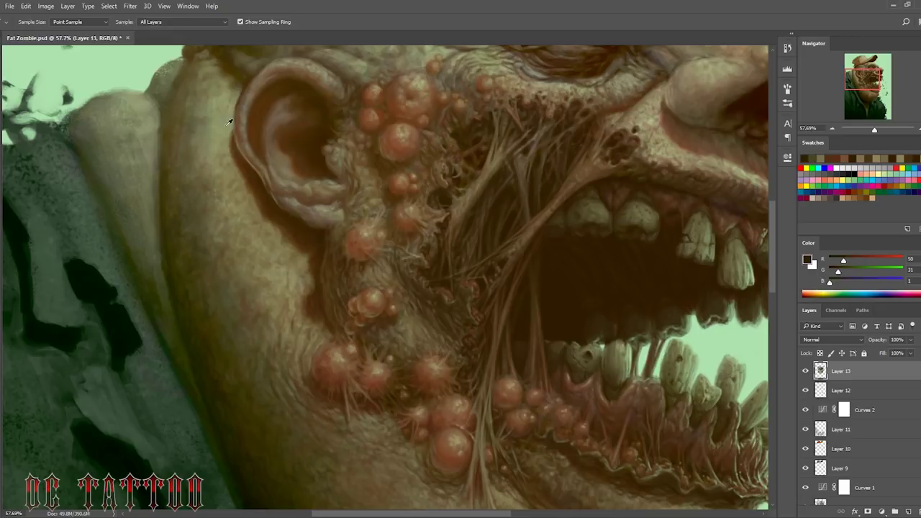
Step: Sample reddish and olive tones near the ear and a dark mouth brown, shrinking the brush
alt+click(236, 141)
alt+click(237, 141)
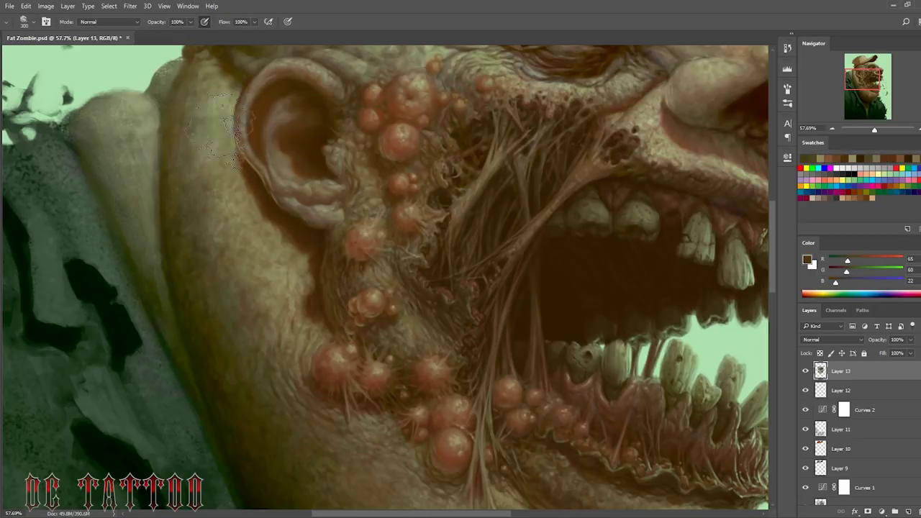
scroll(446, 372, down, 3)
scroll(446, 372, down, 2)
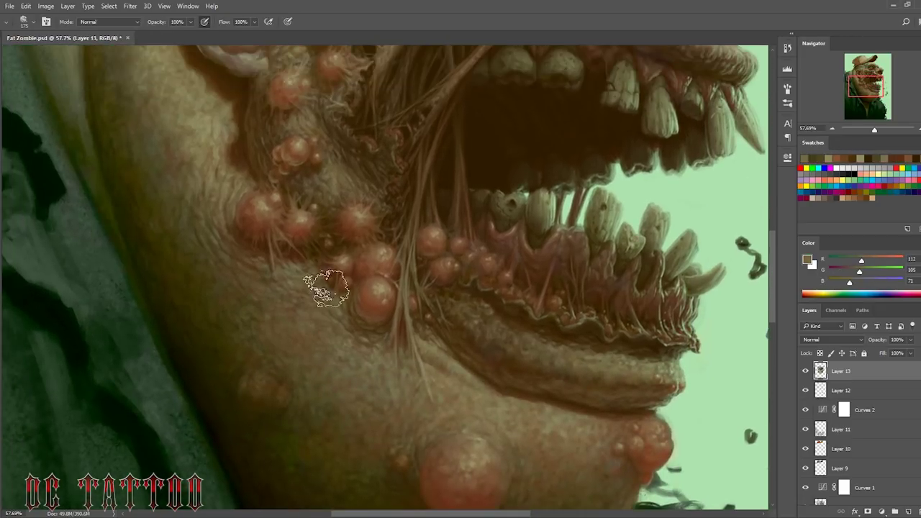
scroll(407, 255, up, 3)
alt+click(407, 255)
key(bracketleft)
key(bracketleft)
key(bracketleft)
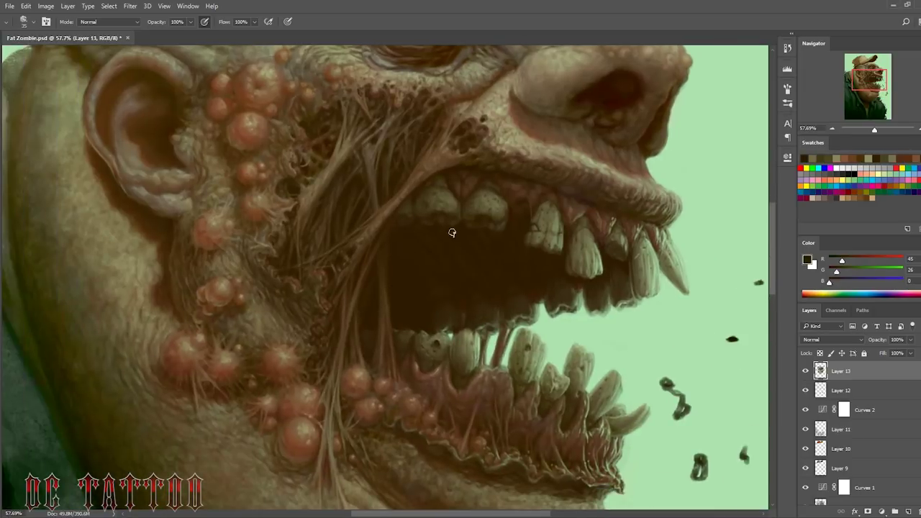
Step: Sample dark mouth browns, olive and light green-grey skin tones near the eye and nose
drag(507, 218, 528, 283)
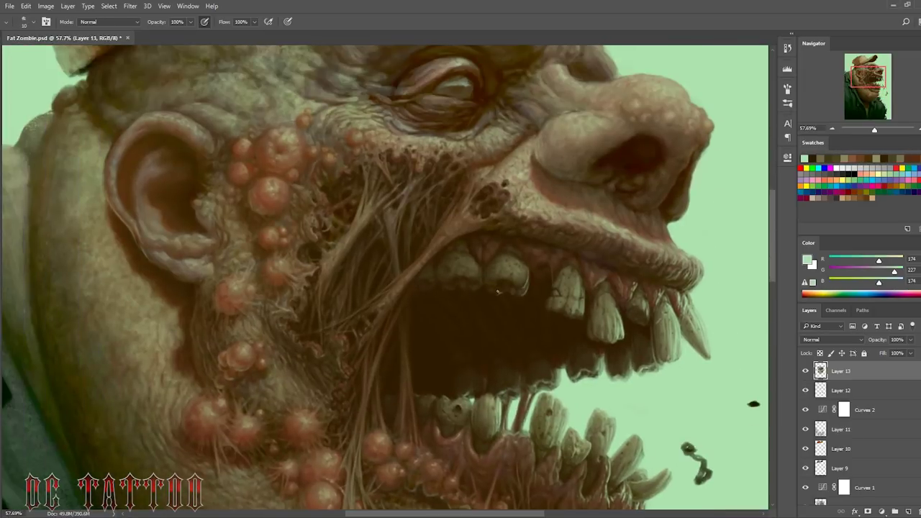
key(bracketright)
alt+click(409, 325)
key(bracketleft)
alt+click(380, 398)
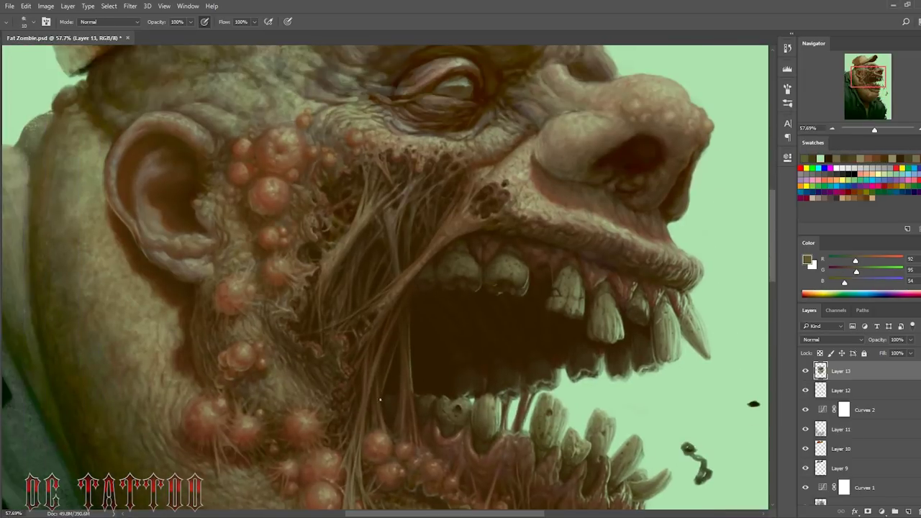
alt+click(389, 335)
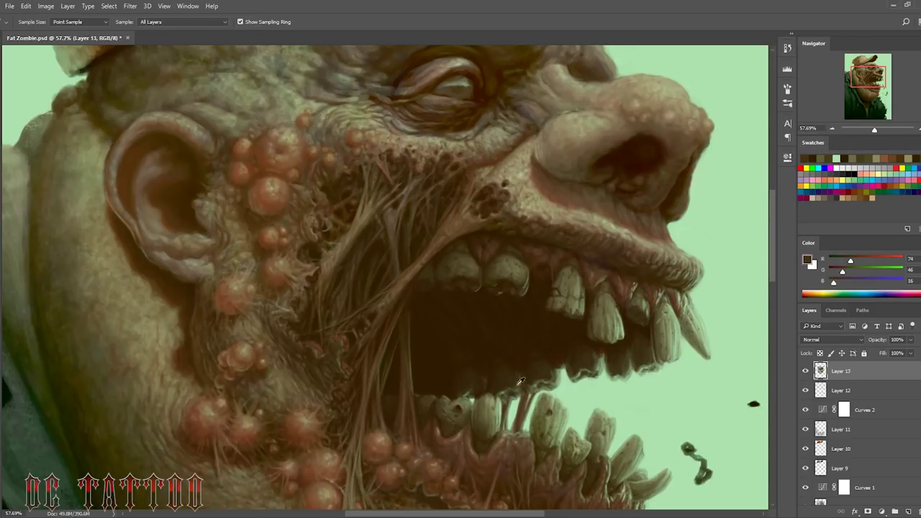
alt+click(404, 290)
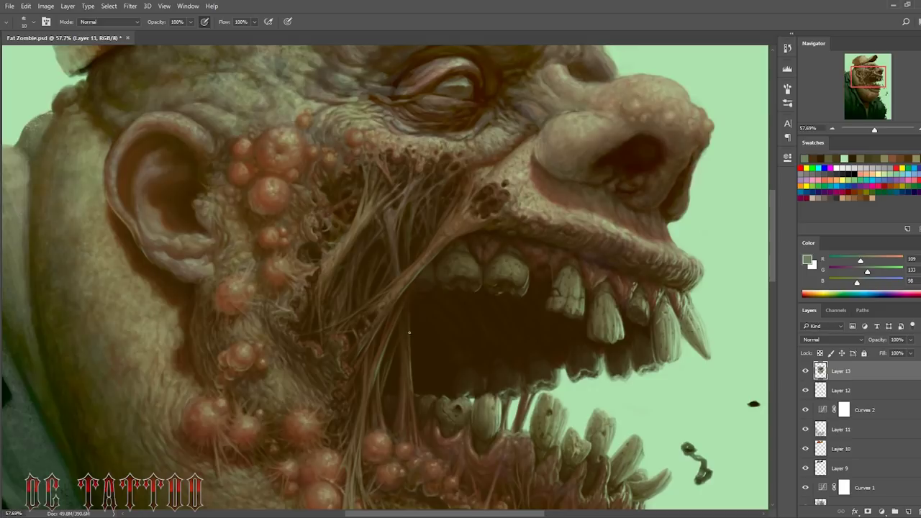
Step: Sample dark browns and a pinkish eyelid tone around the eye, enlarging the brush to 25
drag(863, 74, 868, 70)
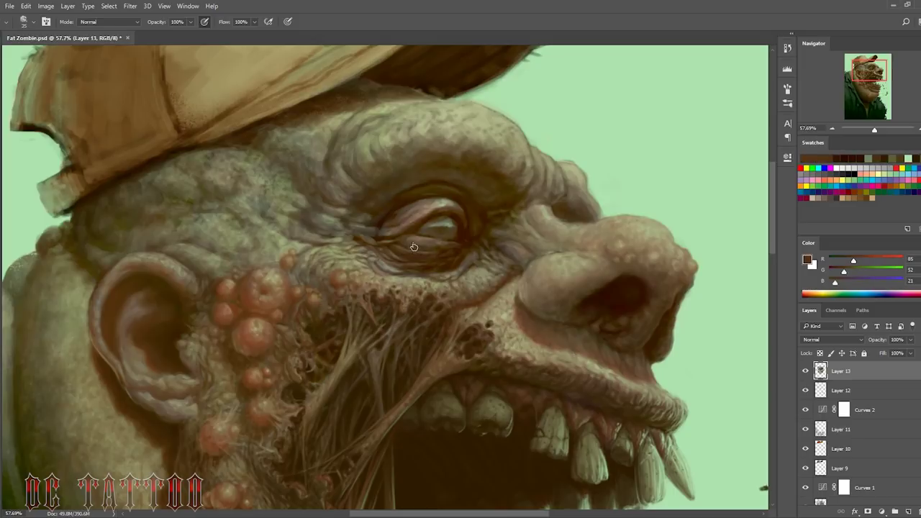
alt+click(413, 248)
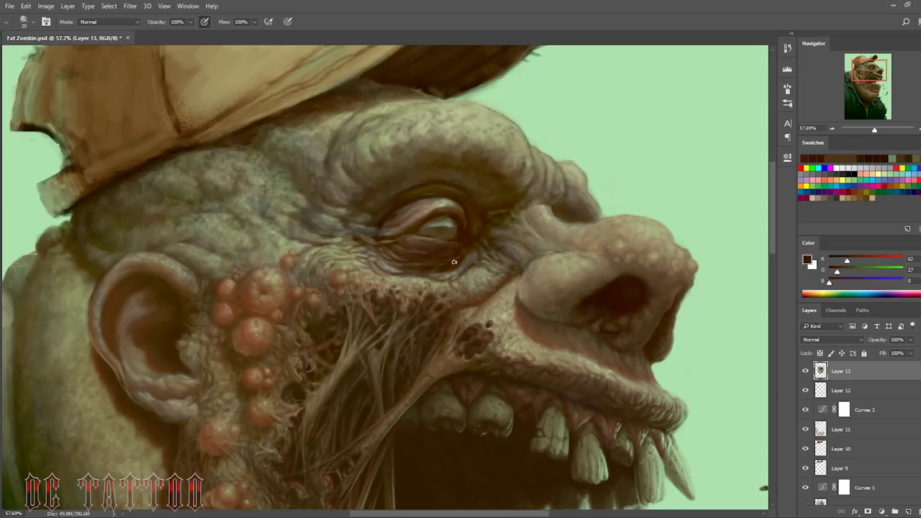
alt+click(394, 208)
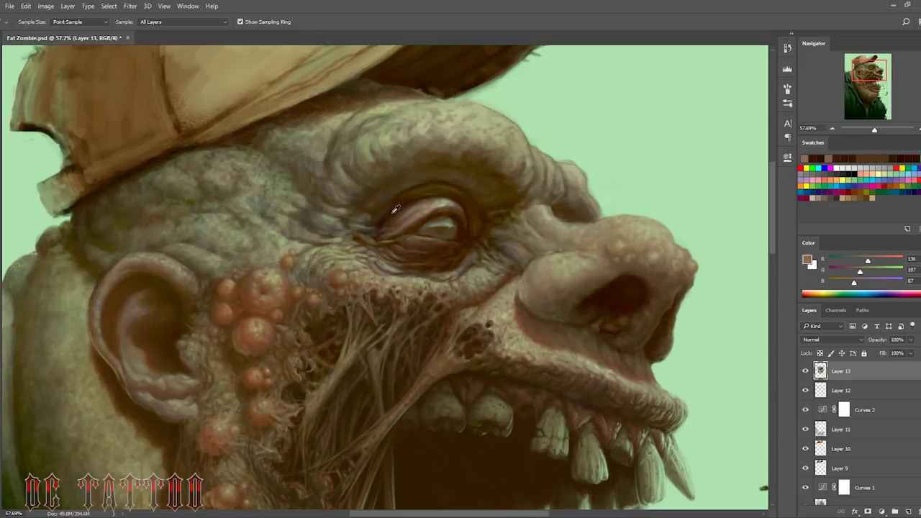
alt+click(403, 204)
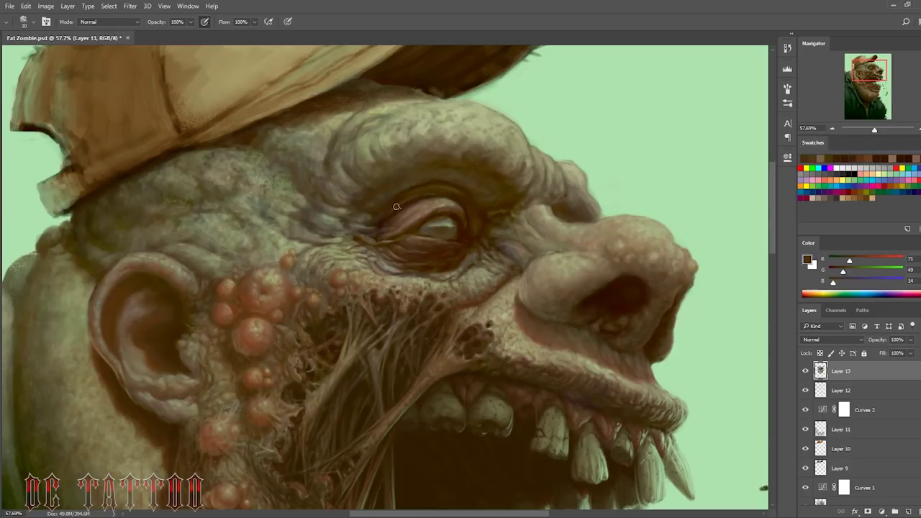
alt+click(444, 195)
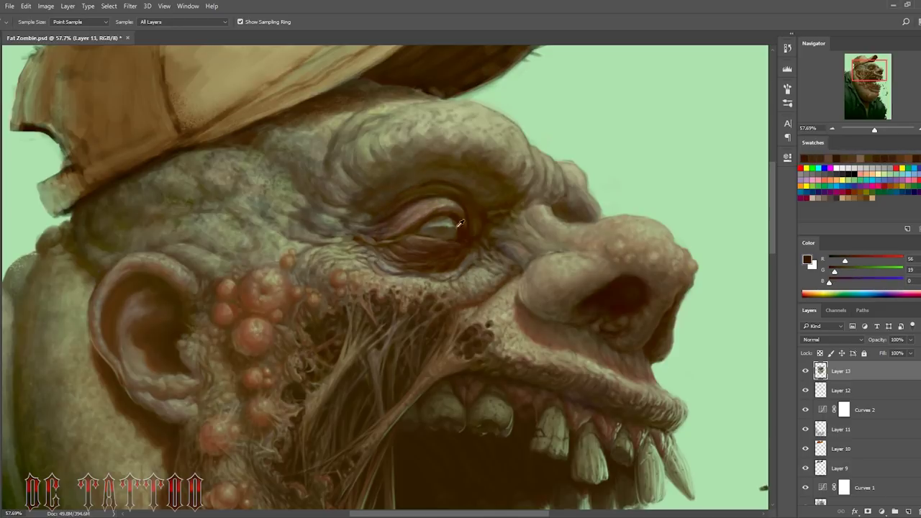
alt+click(404, 219)
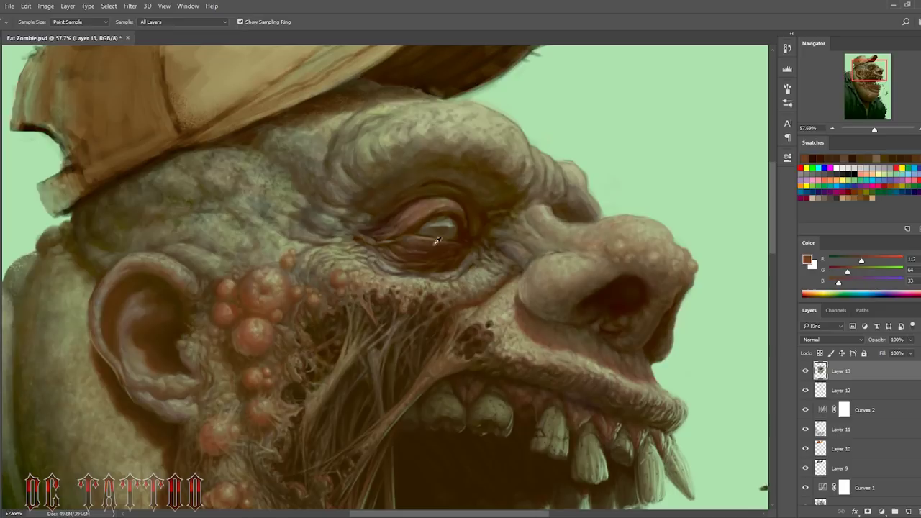
key(bracketright)
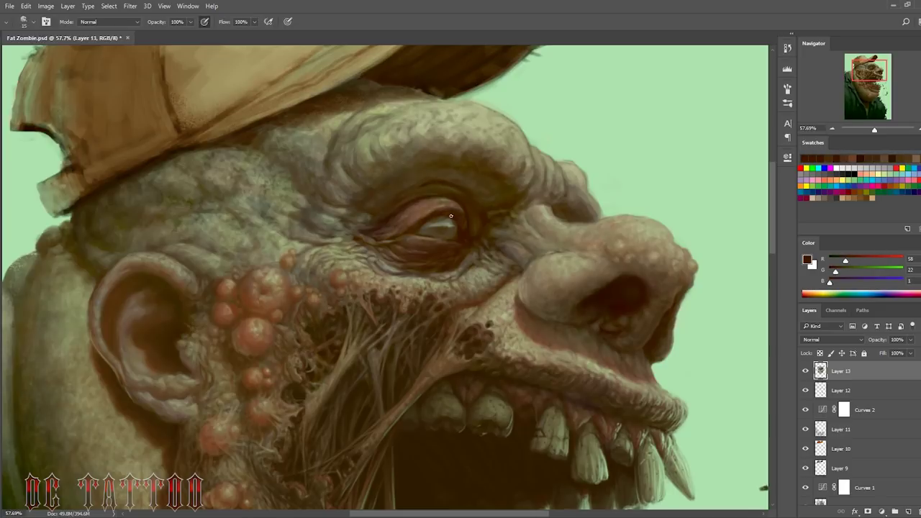
Step: Sample light tan, muted tan and deep browns from the eye and eye crease
alt+click(453, 205)
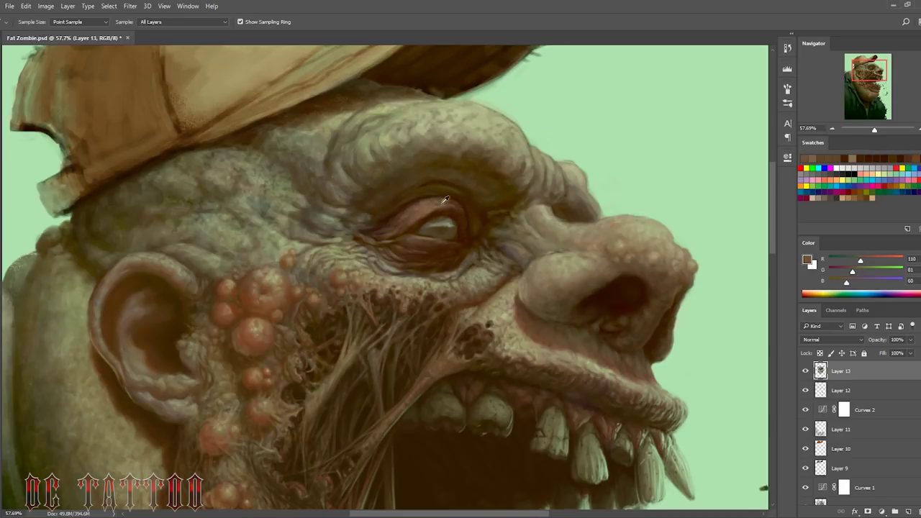
alt+click(418, 254)
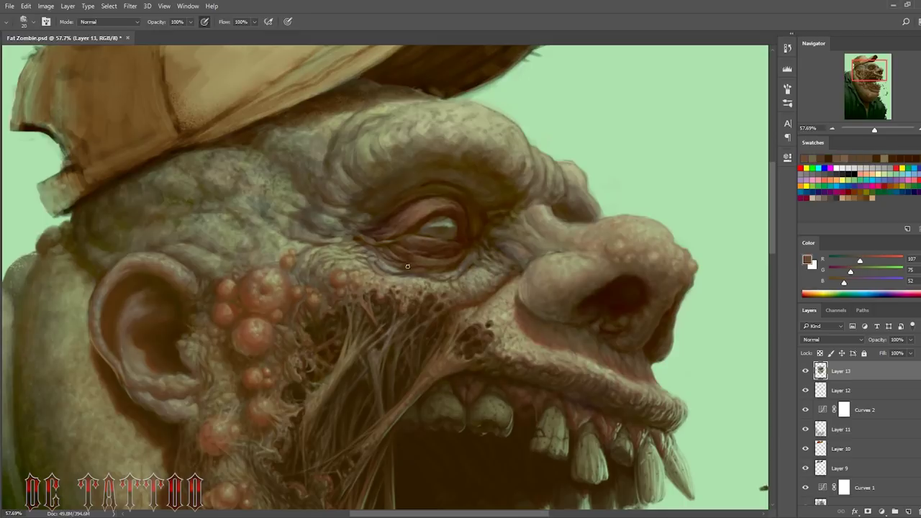
alt+click(248, 301)
alt+click(396, 217)
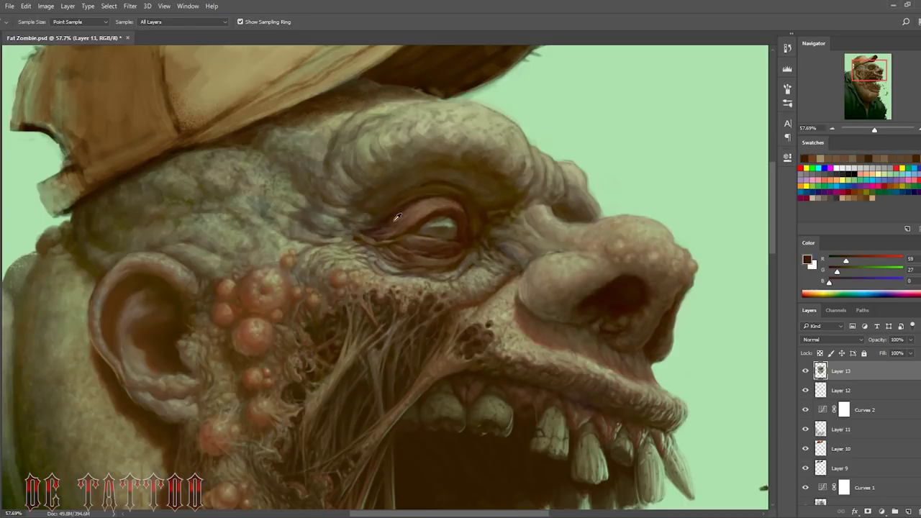
alt+click(411, 203)
alt+click(352, 220)
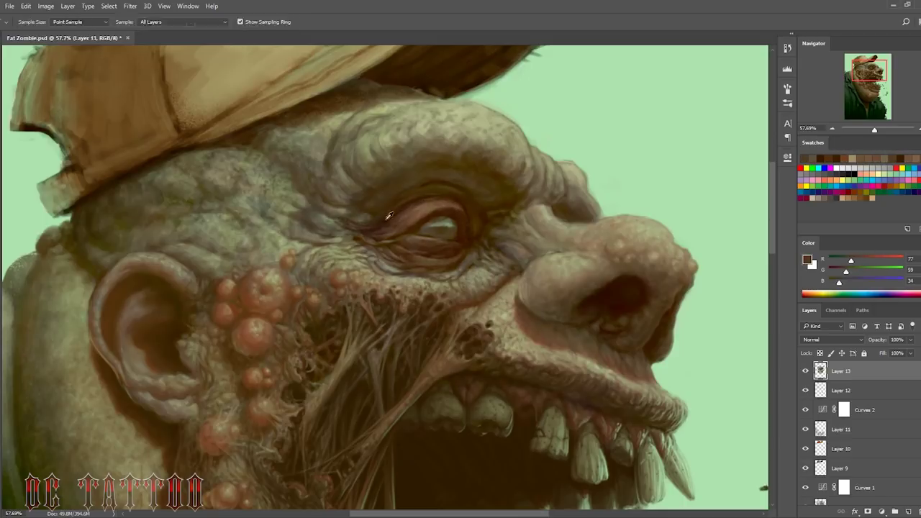
alt+click(368, 219)
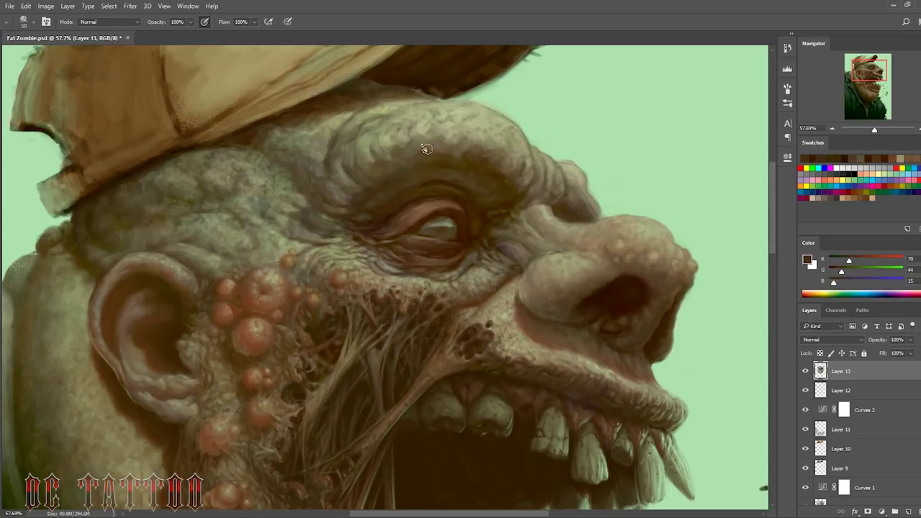
Step: Sample warm dark browns, mid tan, olive brown and pale green tones around the eyelid
alt+click(423, 182)
alt+click(435, 179)
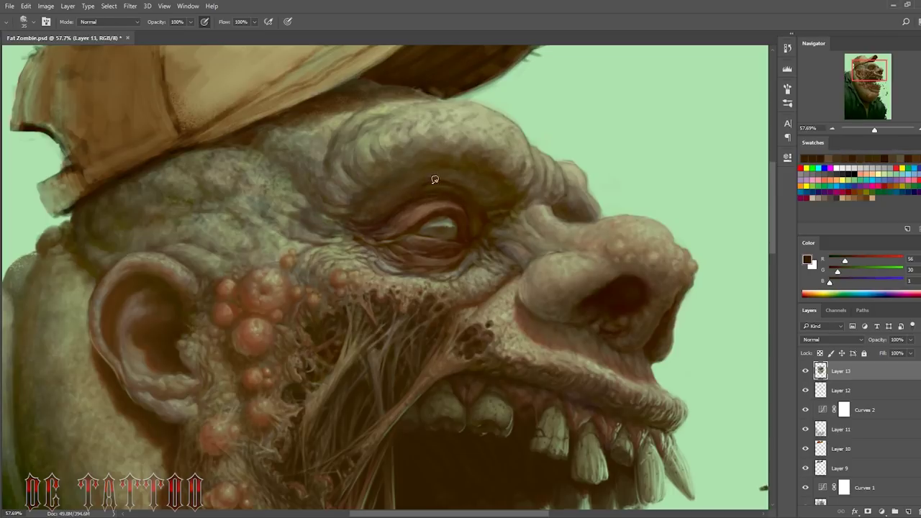
alt+click(482, 187)
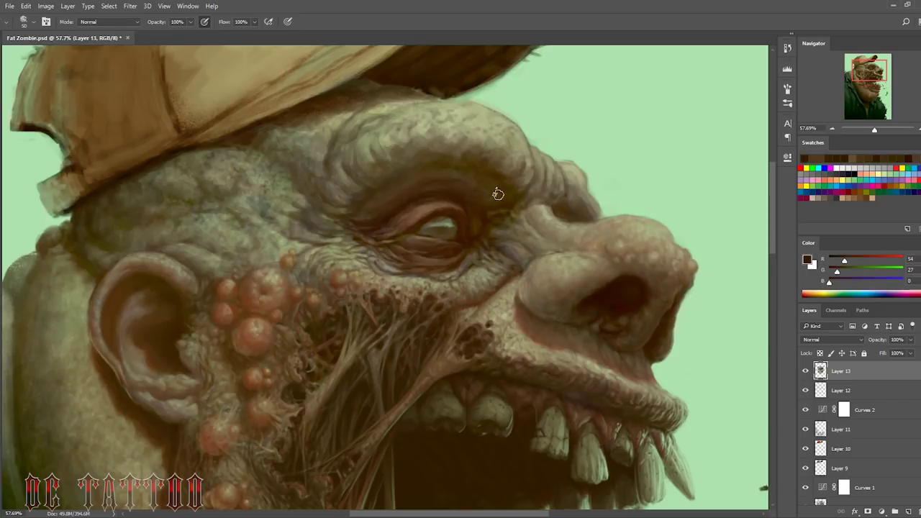
alt+click(446, 241)
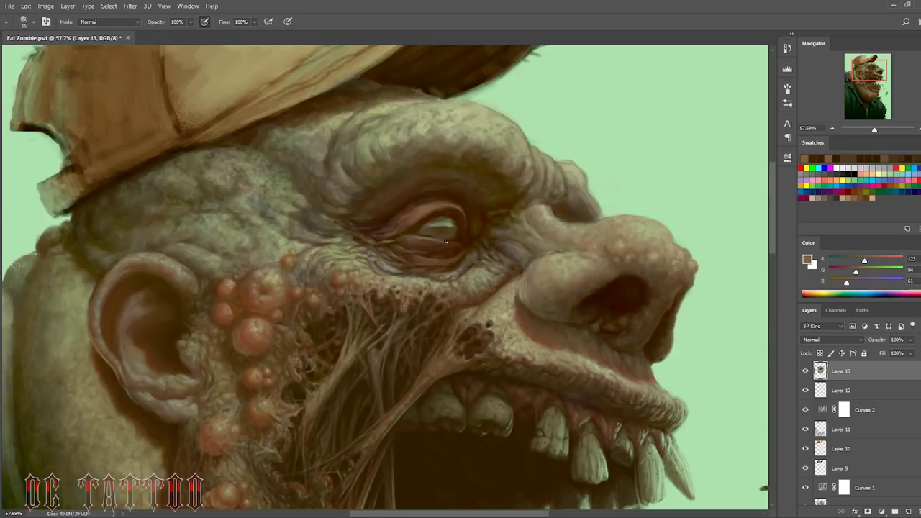
alt+click(447, 218)
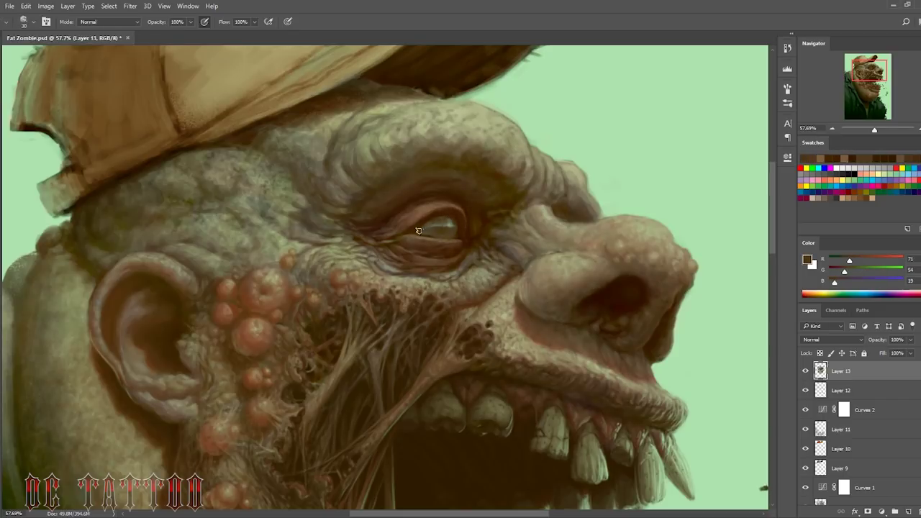
alt+click(448, 228)
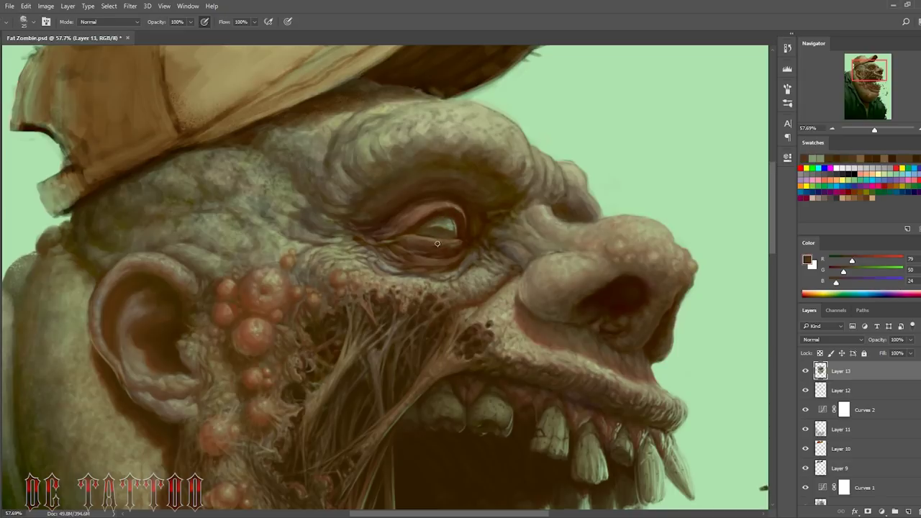
alt+click(447, 256)
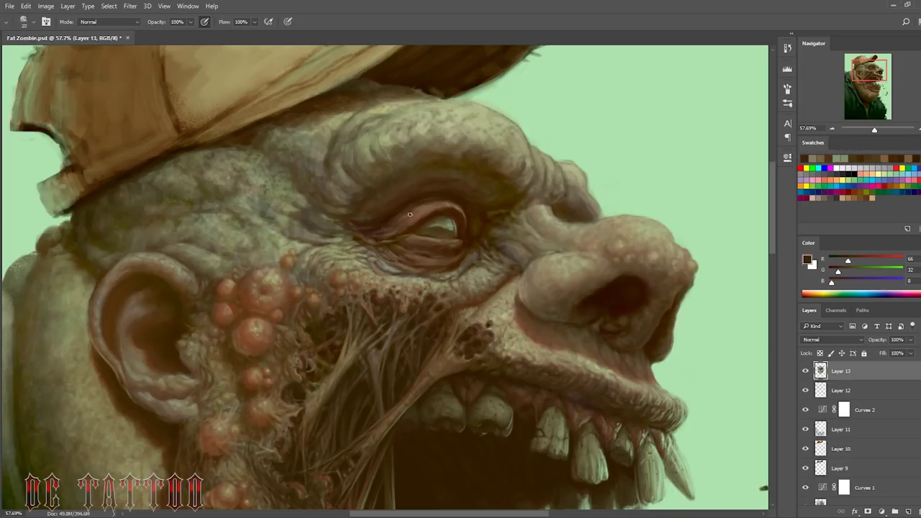
Step: Smooth the brow bumps near the nose with the grey-brown brow colour
alt+click(401, 265)
alt+click(468, 240)
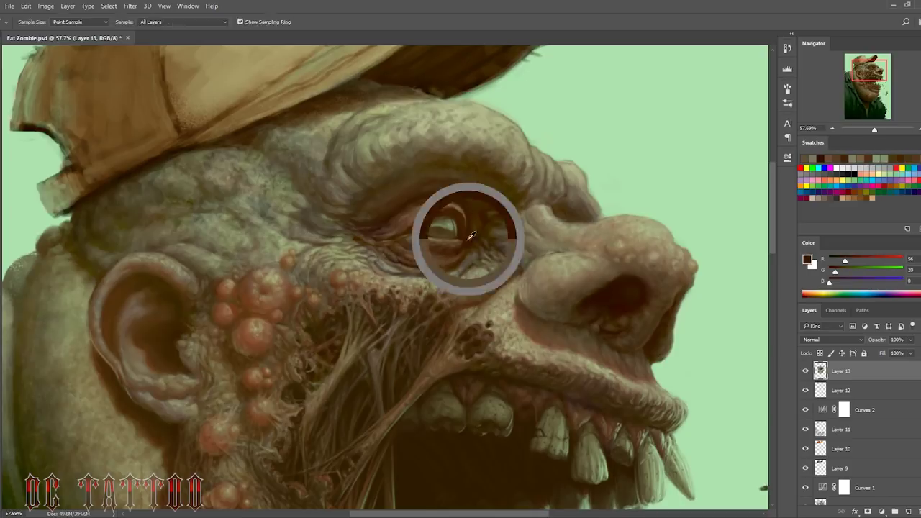
alt+click(396, 265)
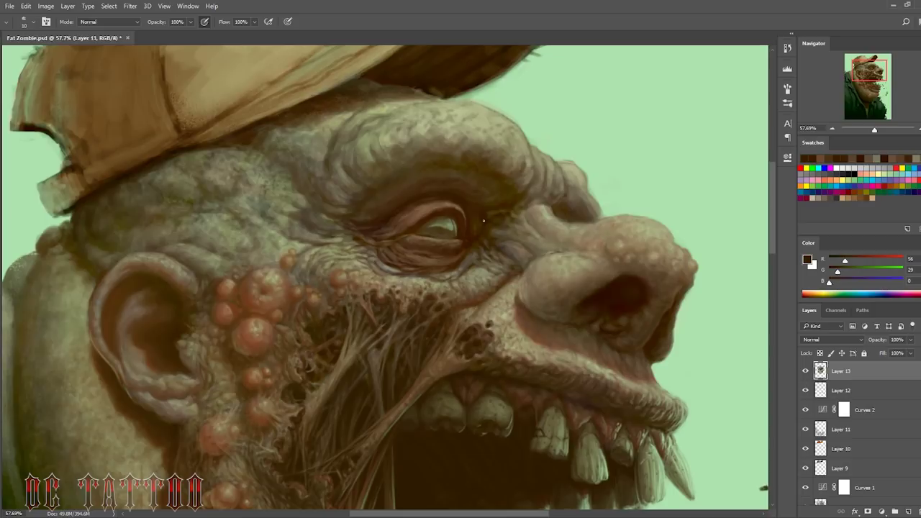
alt+click(464, 220)
alt+click(566, 210)
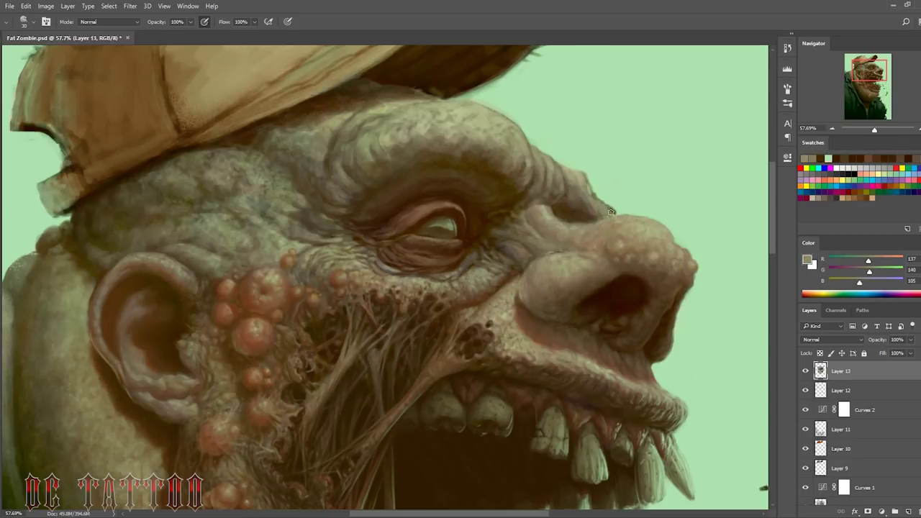
drag(568, 180, 593, 215)
Step: Darken the brow crease with a size 30 brush and highlight the top of the brow fold
alt+click(559, 191)
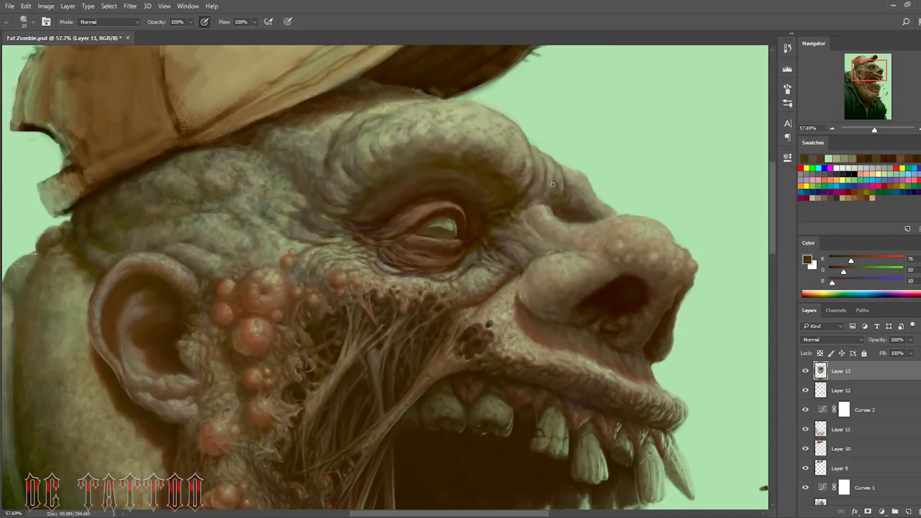
alt+click(537, 203)
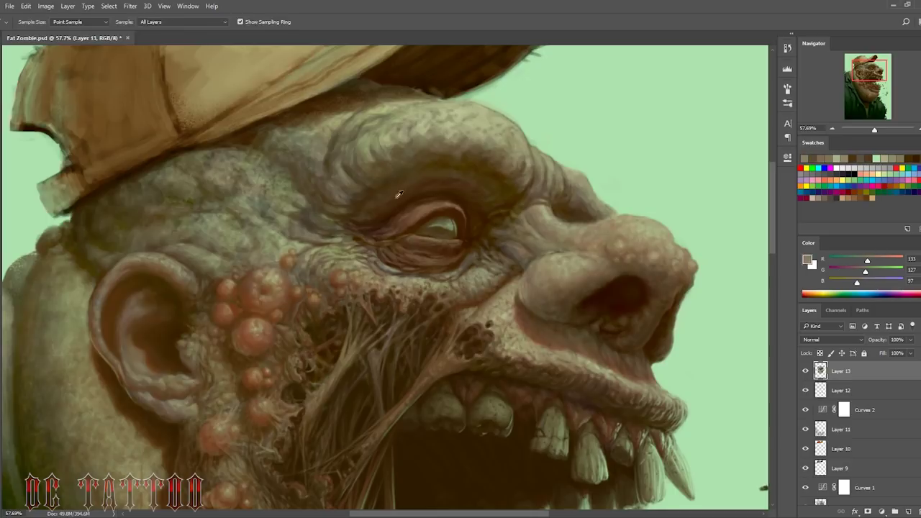
alt+click(338, 209)
key(bracketright)
drag(311, 186, 314, 133)
alt+click(297, 130)
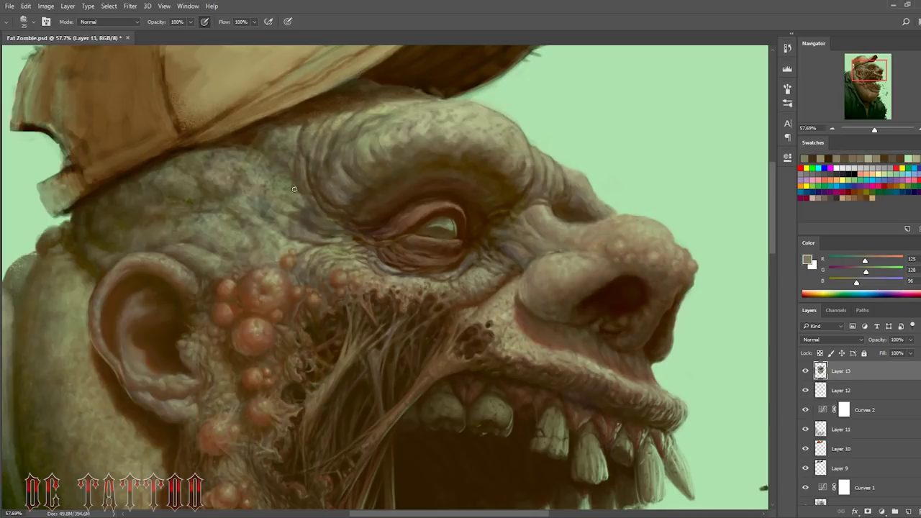
drag(295, 193, 295, 169)
Step: Sample light olive and pale nose-bridge highlights with the brush at 25
alt+click(325, 215)
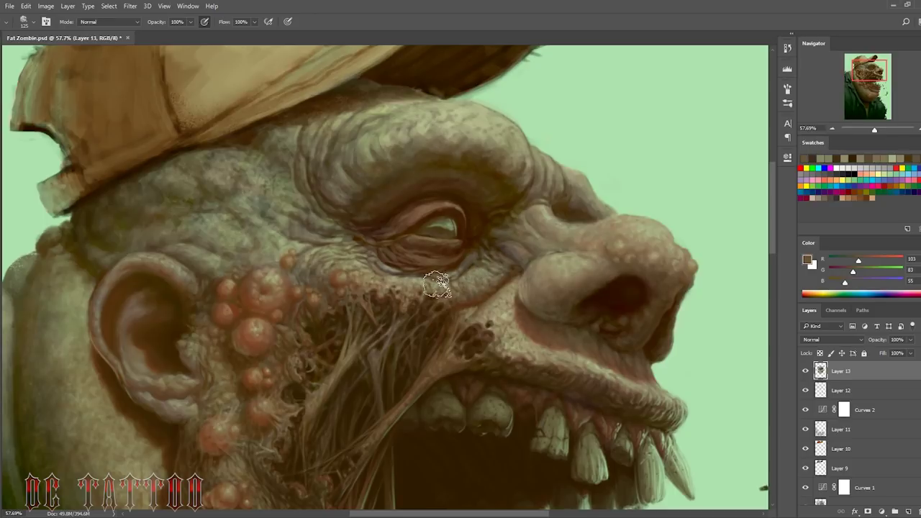
alt+click(544, 214)
key(bracketleft)
key(bracketright)
alt+click(546, 249)
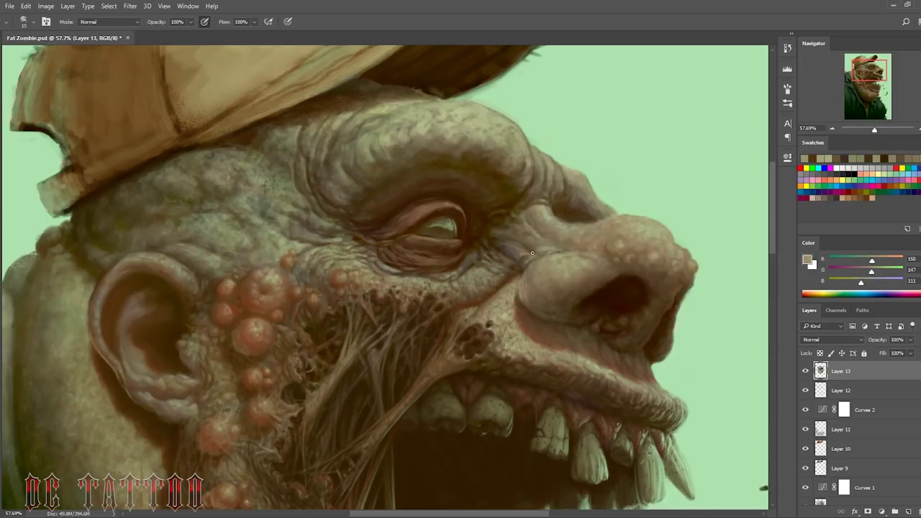
alt+click(529, 249)
Step: Sample dark browns and olive browns beside the eye for shadows
alt+click(502, 215)
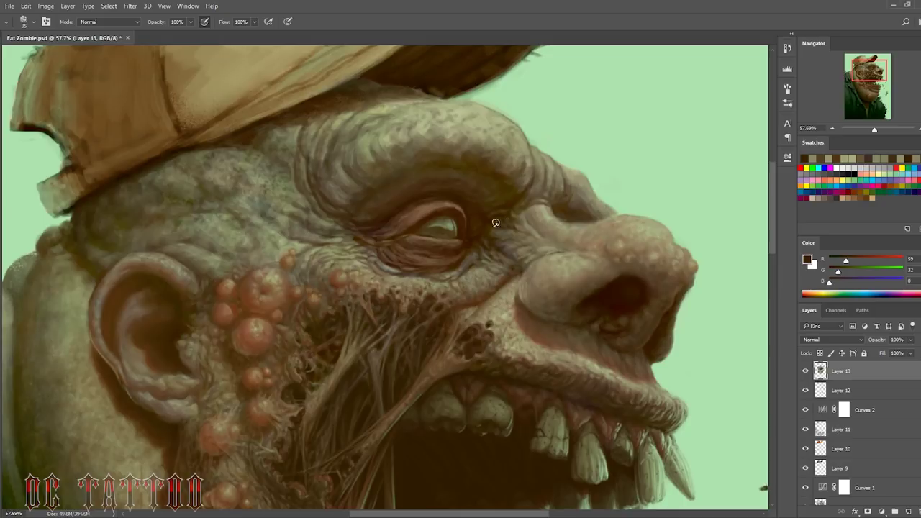
alt+click(503, 248)
alt+click(510, 263)
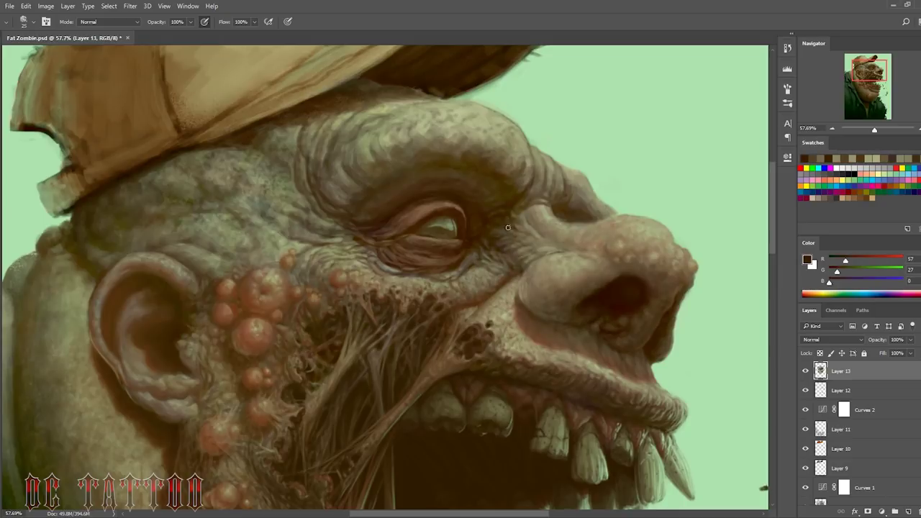
alt+click(482, 231)
key(bracketleft)
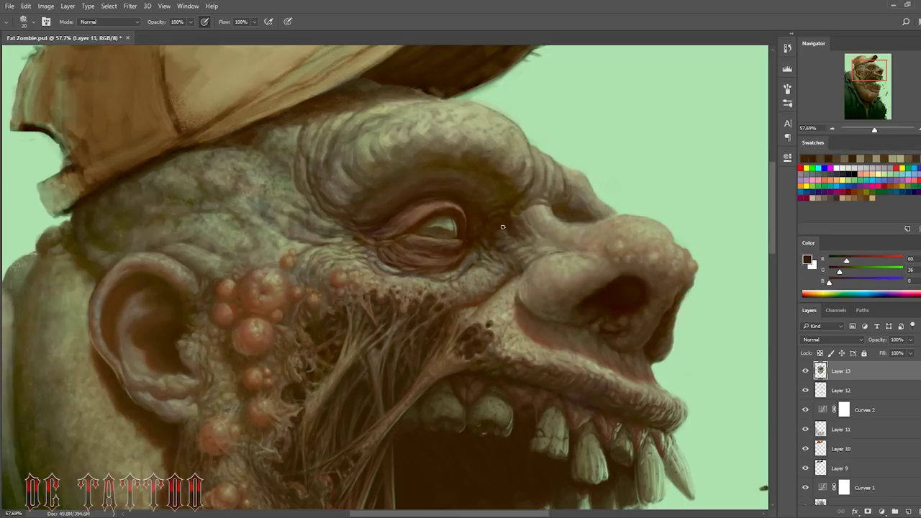
alt+click(514, 230)
Step: Sample the grey-tan brow colour and dark olive brown near the nose with a larger brush
alt+click(489, 189)
alt+click(514, 175)
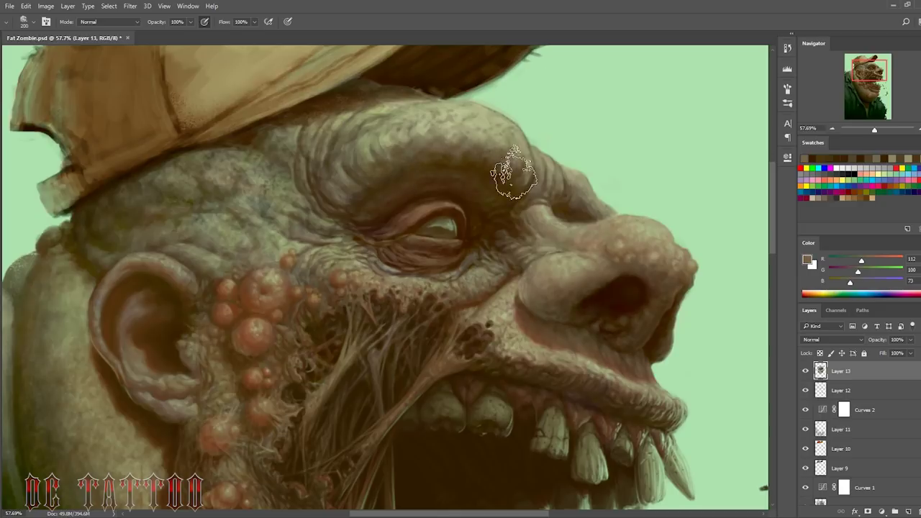
alt+click(533, 207)
key(bracketright)
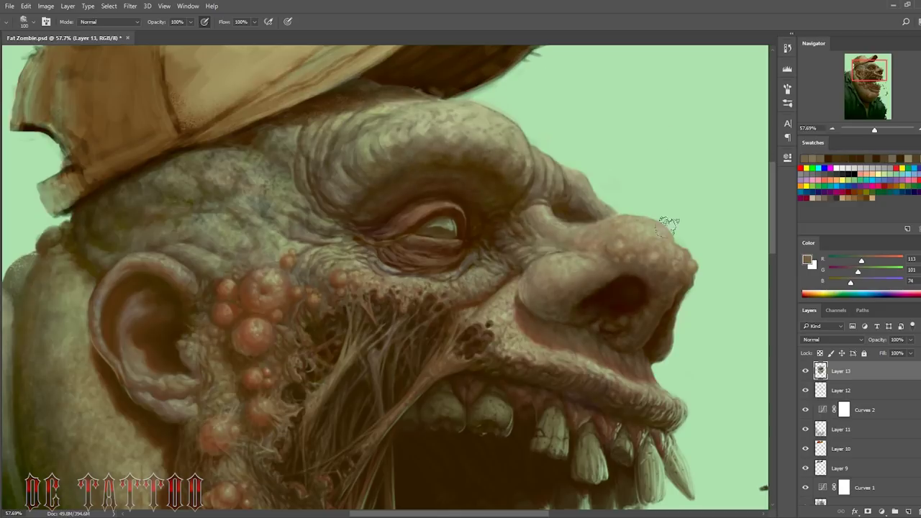
alt+click(530, 264)
key(bracketright)
alt+click(545, 212)
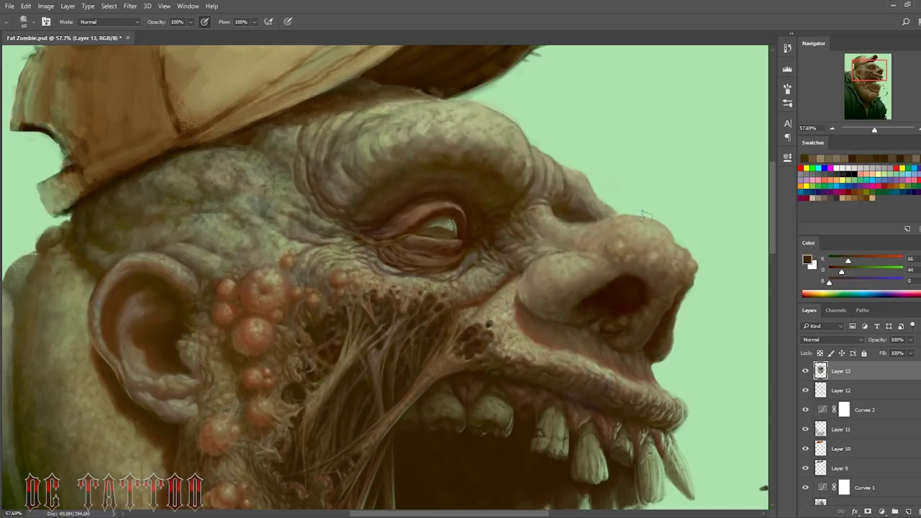
Step: Sample dark forehead browns and a warm tan below the eye, shrinking the brush to 20
alt+click(446, 206)
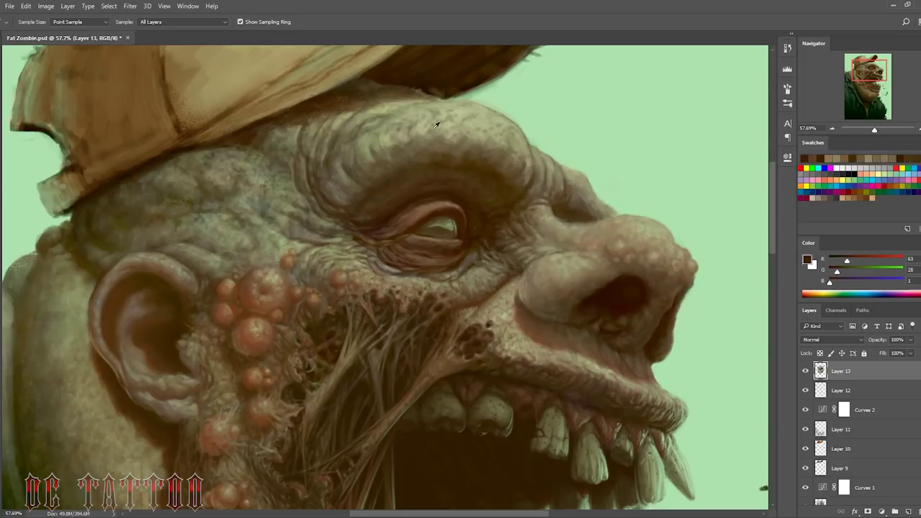
alt+click(375, 259)
alt+click(386, 262)
key(bracketleft)
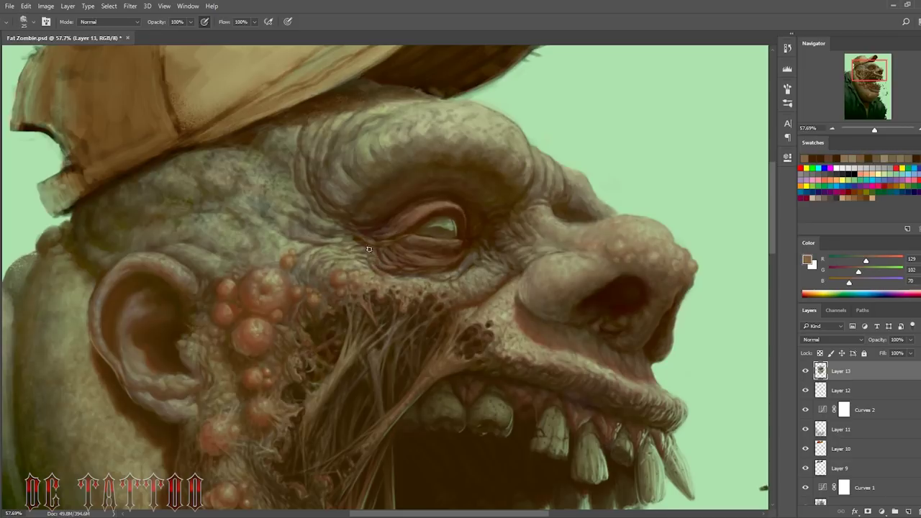
alt+click(389, 259)
key(bracketleft)
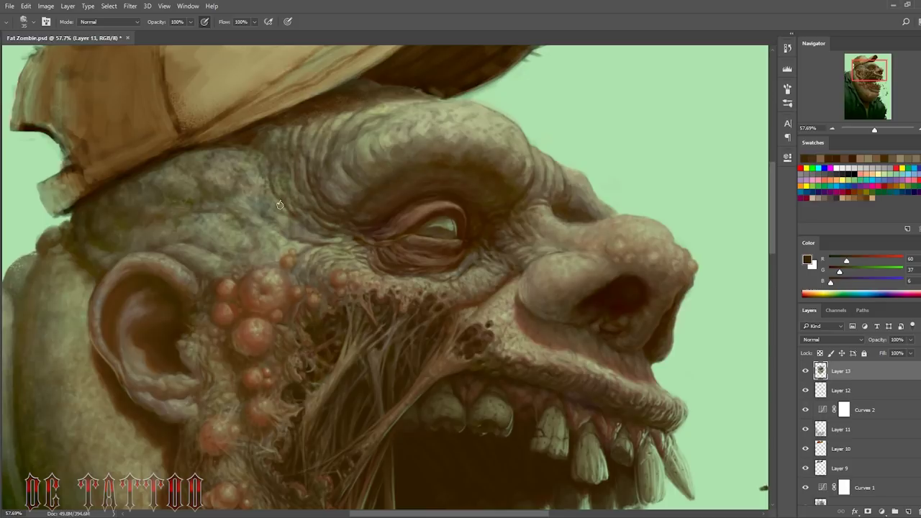
Step: Sample mid brown, greenish forehead and pale grey-green skin tones for fine crease detail
alt+click(331, 198)
key(bracketright)
alt+click(351, 162)
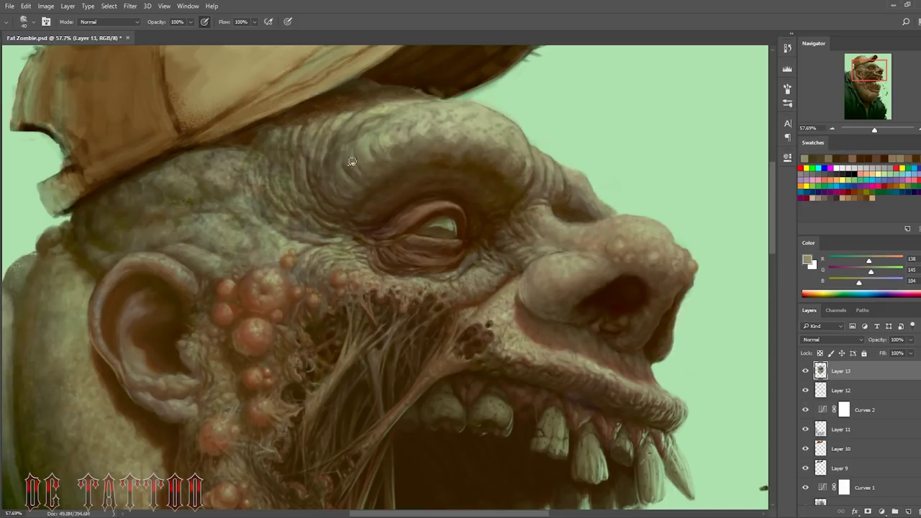
alt+click(363, 272)
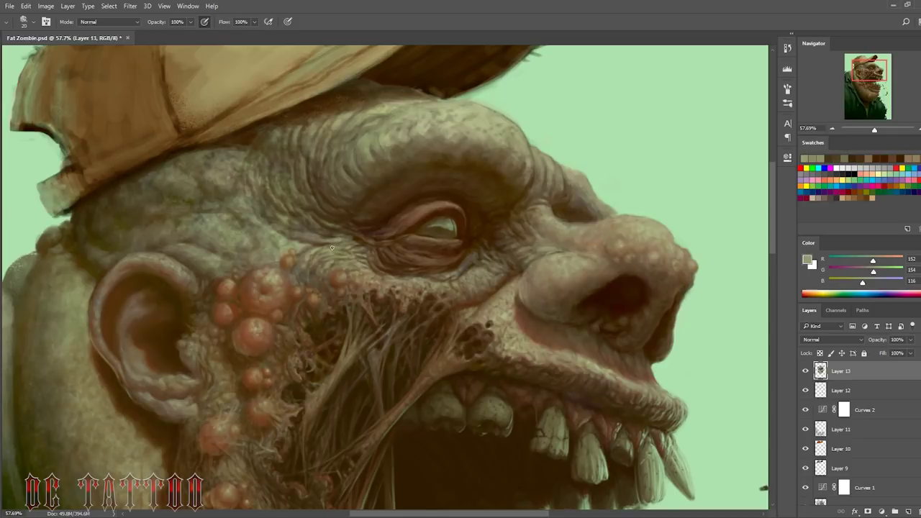
key(bracketleft)
alt+click(567, 263)
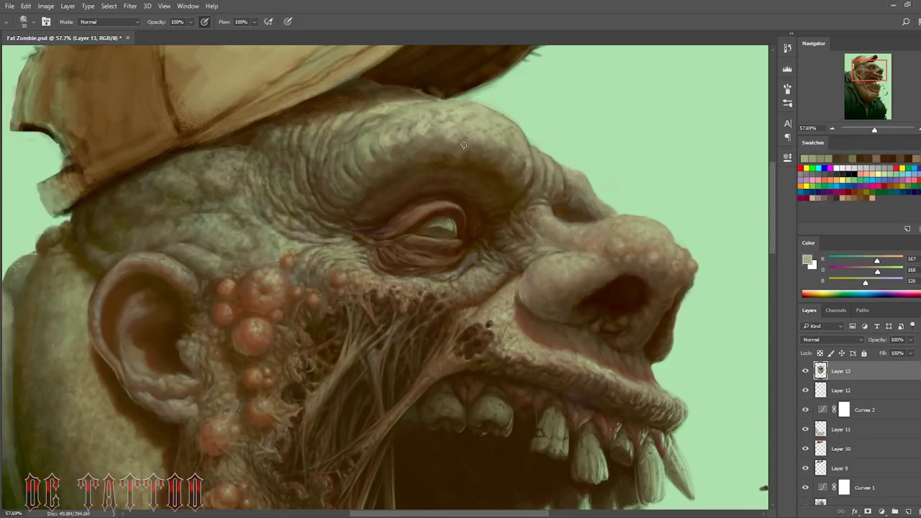
key(bracketleft)
key(bracketleft)
key(bracketleft)
Step: Sample eye-crease and brow browns, light grey-green skin and the mint-green background
alt+click(454, 199)
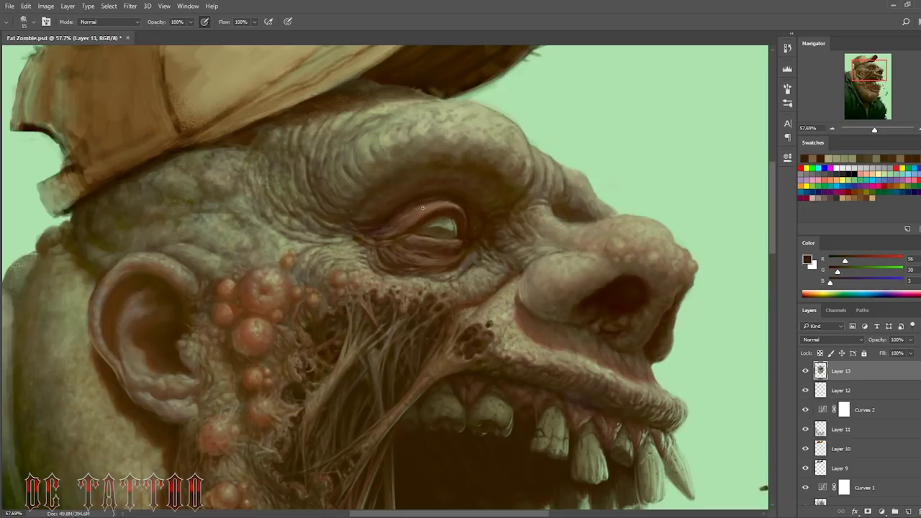
alt+click(408, 238)
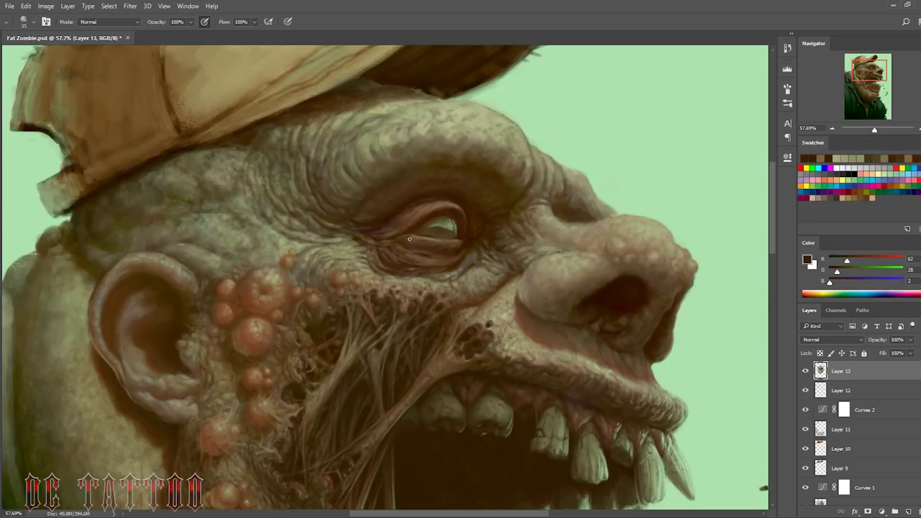
alt+click(439, 259)
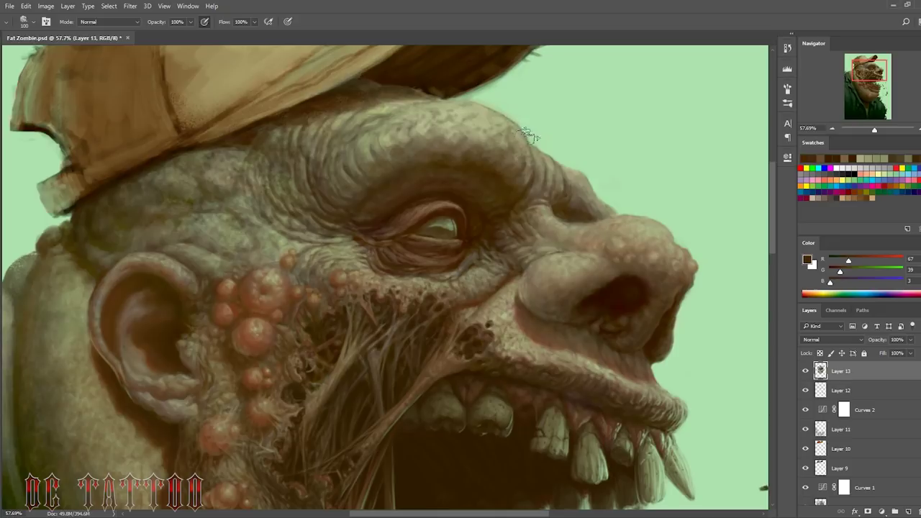
key(bracketleft)
key(bracketleft)
key(bracketleft)
alt+click(475, 160)
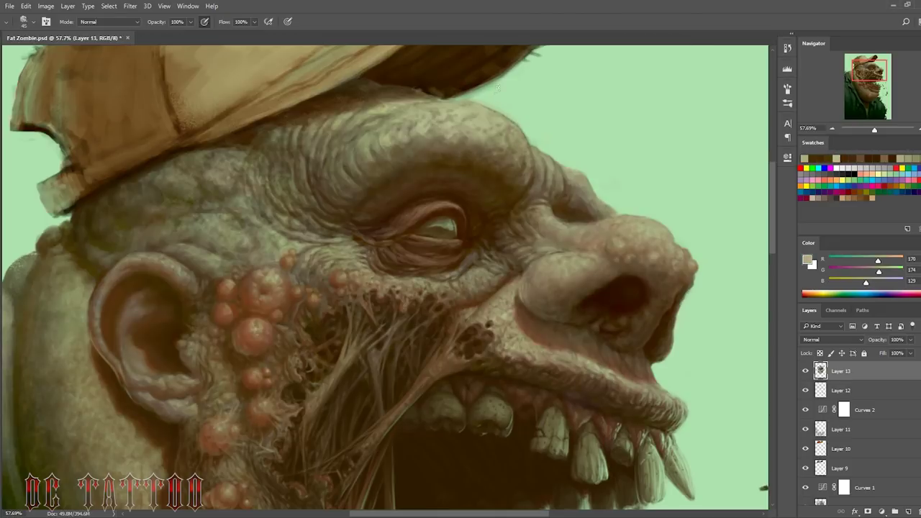
key(bracketright)
alt+click(505, 109)
Step: Alternate dark browns, olive browns and light grey-greens across the brow with a shrinking brush
key(bracketleft)
key(bracketleft)
alt+click(523, 183)
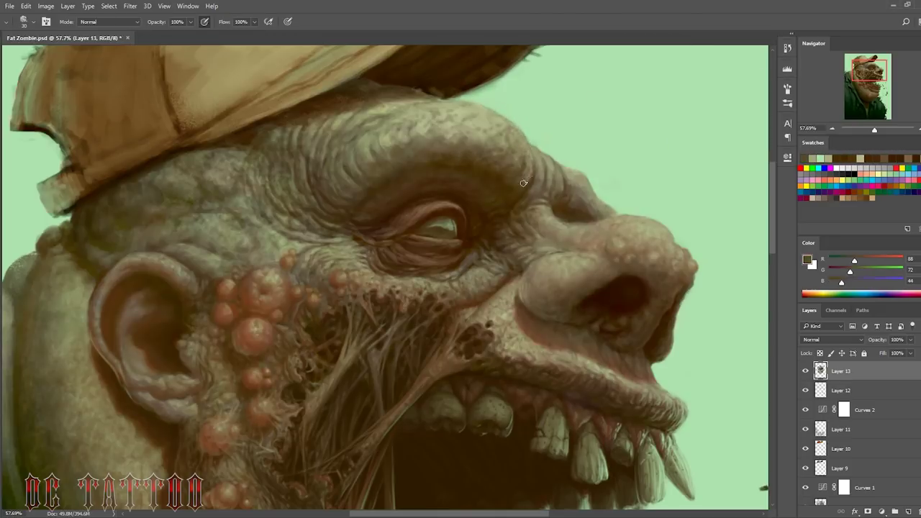
key(bracketleft)
alt+click(556, 166)
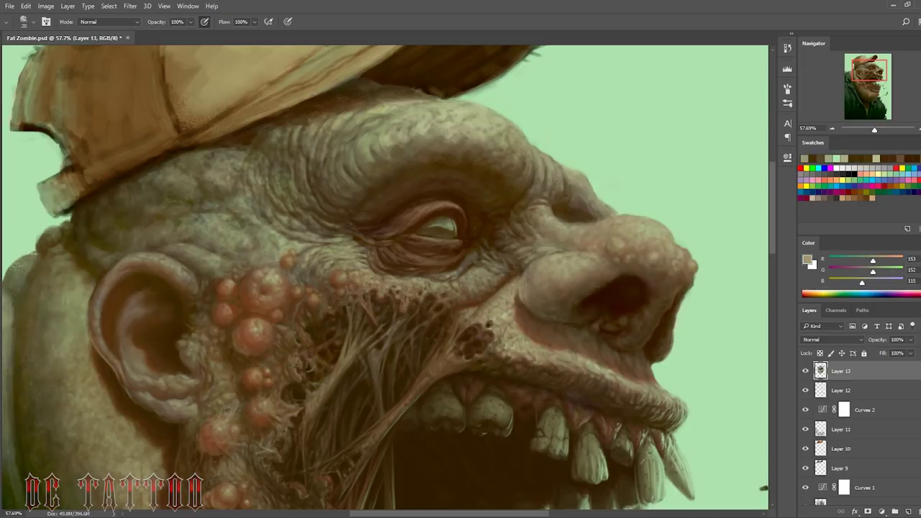
key(bracketleft)
alt+click(554, 209)
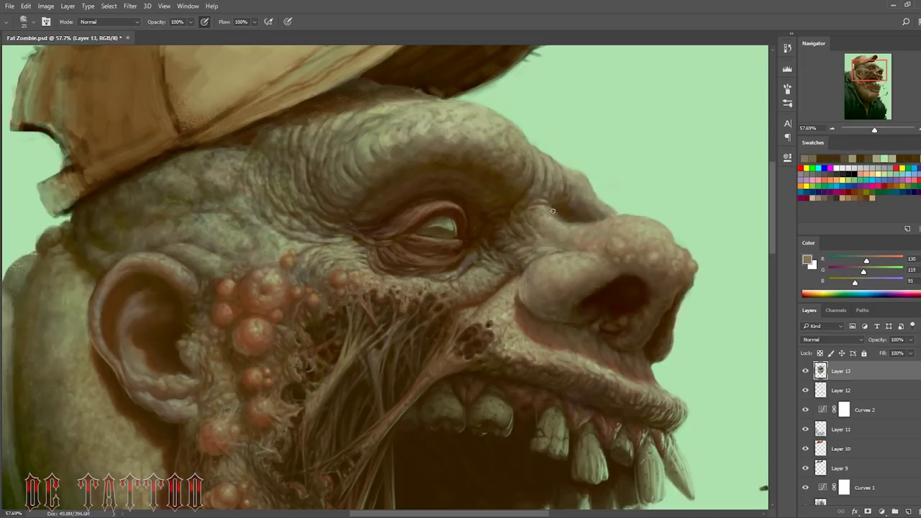
alt+click(576, 172)
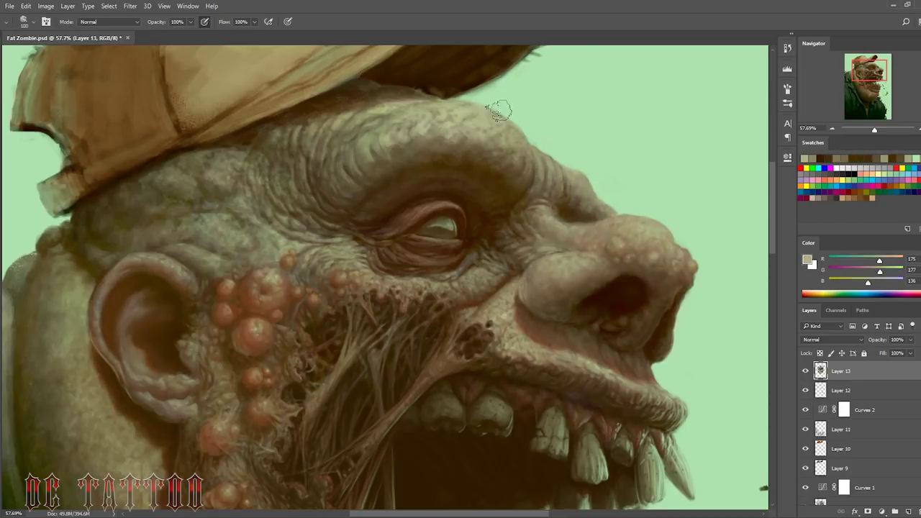
alt+click(526, 196)
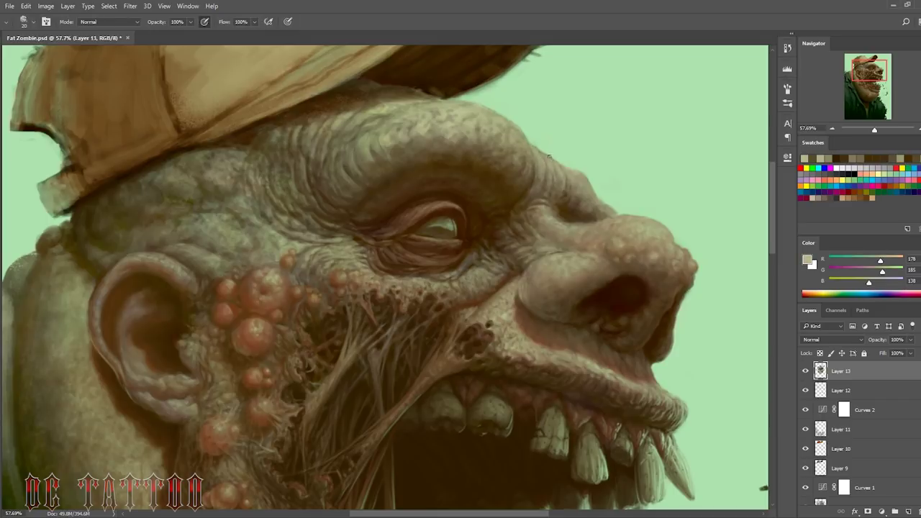
alt+click(534, 174)
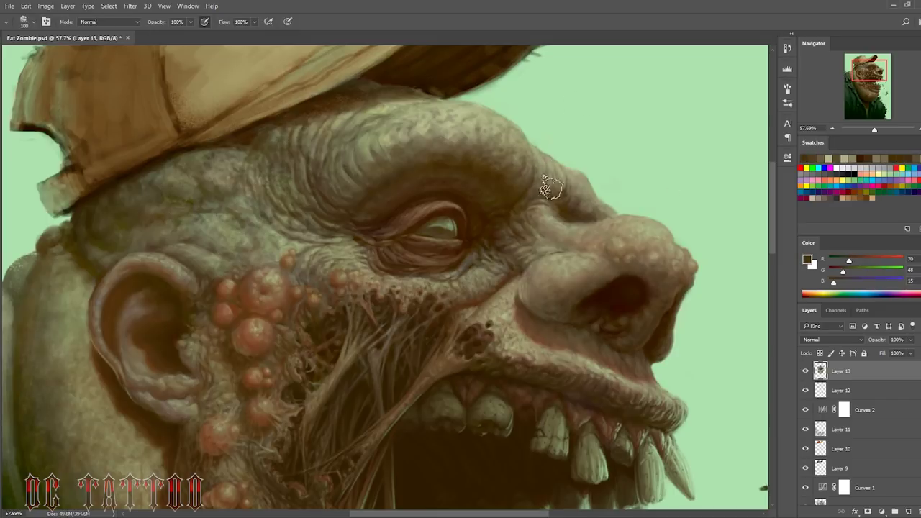
Step: Flip the canvas horizontally and pick dark browns from the face, ear and eyelid
key(h)
alt+click(576, 309)
drag(575, 309, 566, 372)
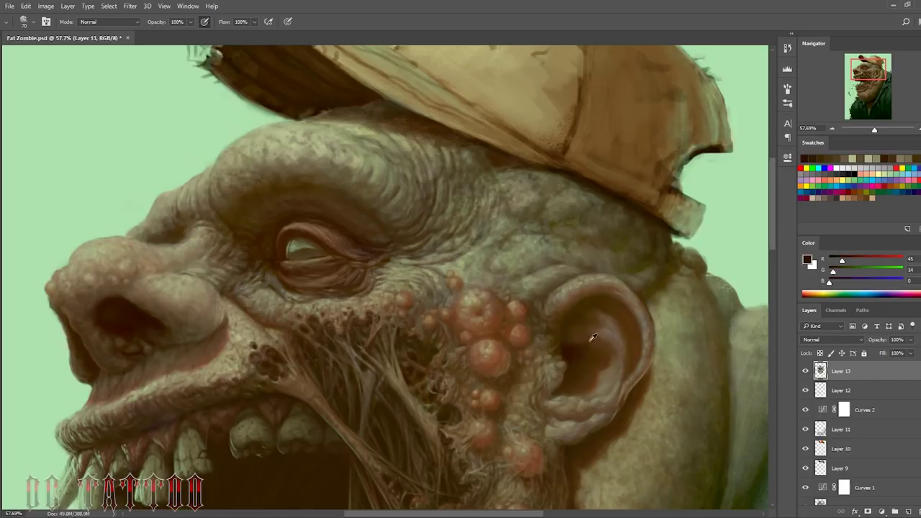
alt+click(592, 337)
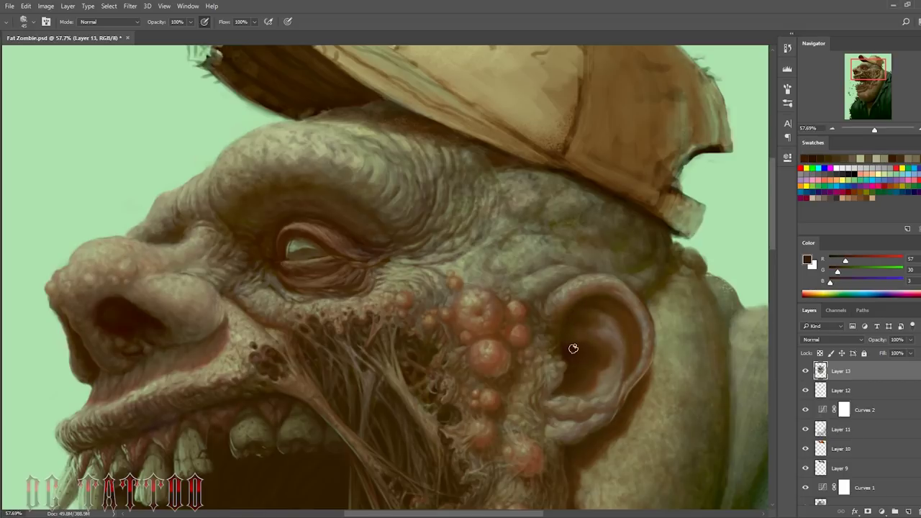
alt+click(402, 242)
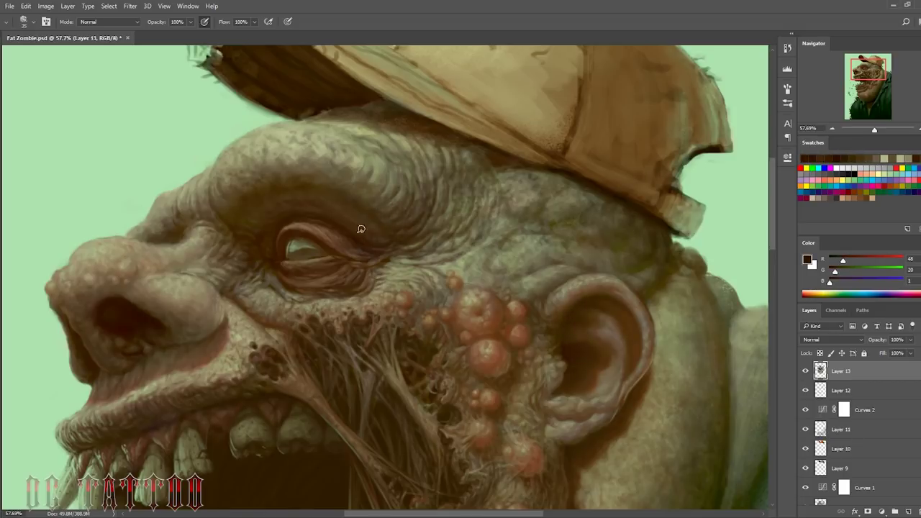
Step: Paint dark wrinkle lines over the brow and below the eye toward the cheek growths
drag(381, 172, 400, 209)
drag(446, 190, 432, 226)
mouse_move(392, 263)
mouse_down()
mouse_move(431, 274)
mouse_move(464, 302)
mouse_up()
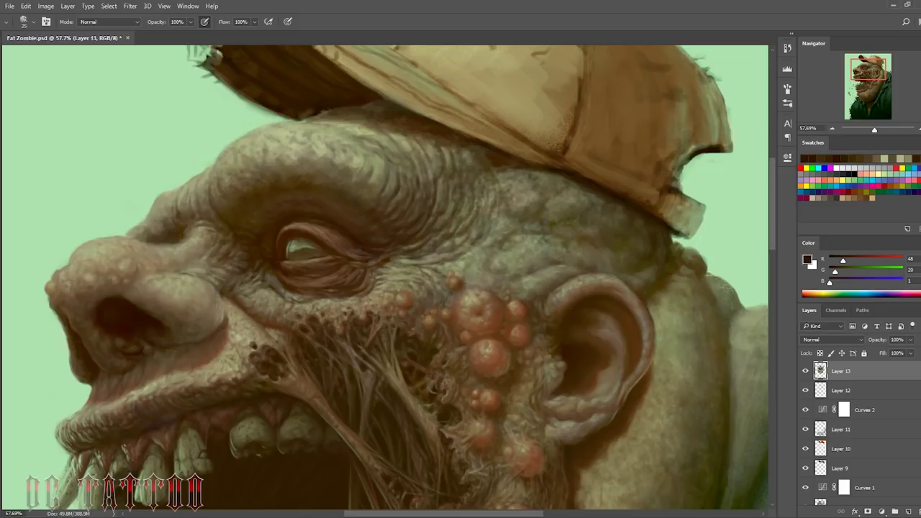
alt+click(504, 295)
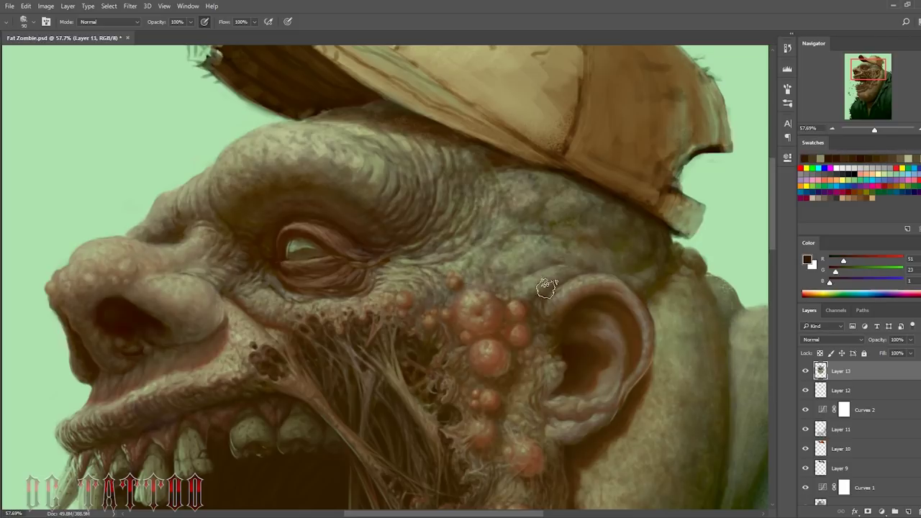
alt+click(638, 227)
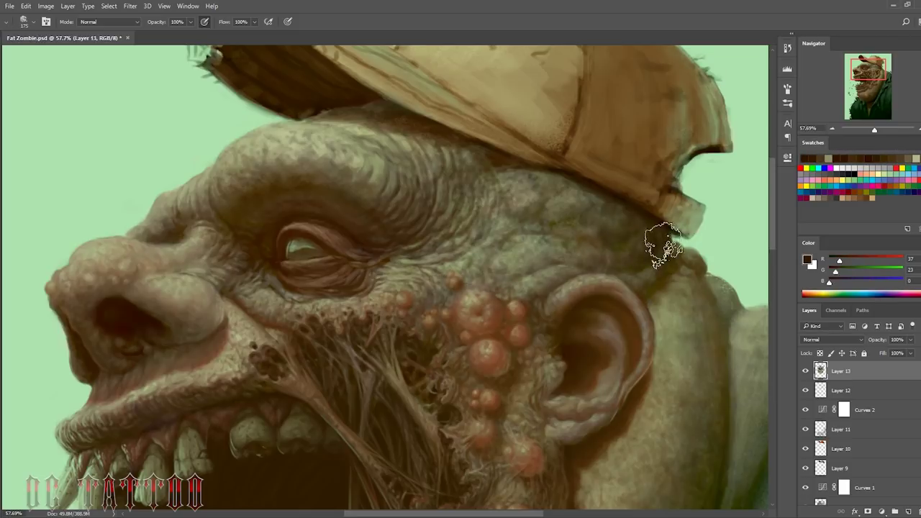
alt+click(546, 192)
Step: Sample grey-green, muted olive and dark forehead browns with a smaller brush for fine detail
key(bracketleft)
key(bracketleft)
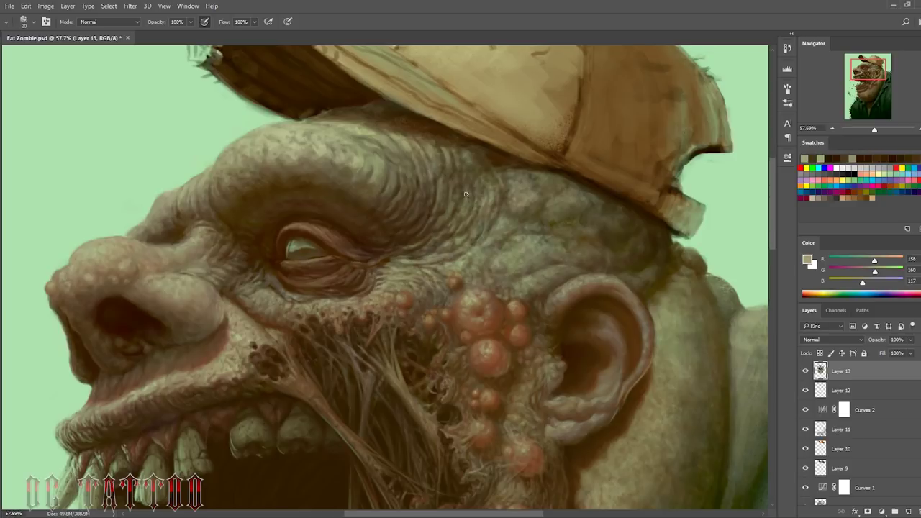
alt+click(467, 208)
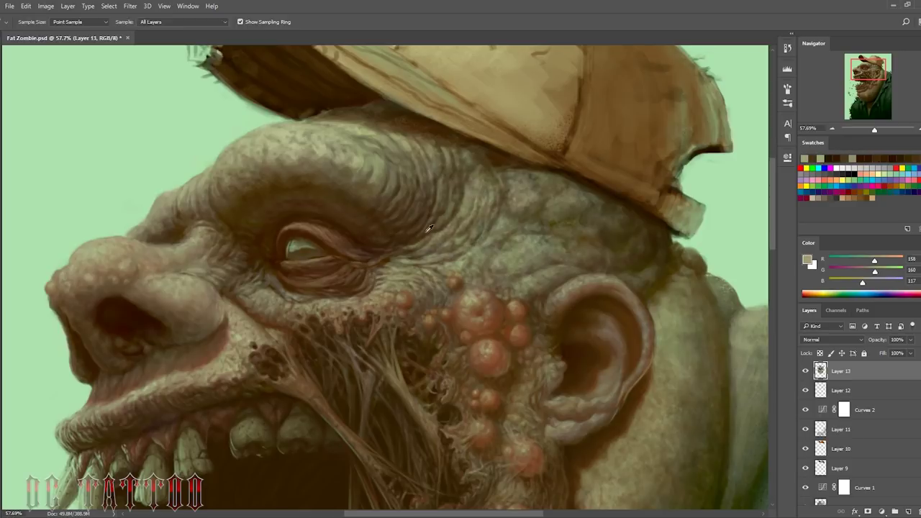
key(bracketleft)
key(bracketleft)
key(bracketleft)
alt+click(422, 259)
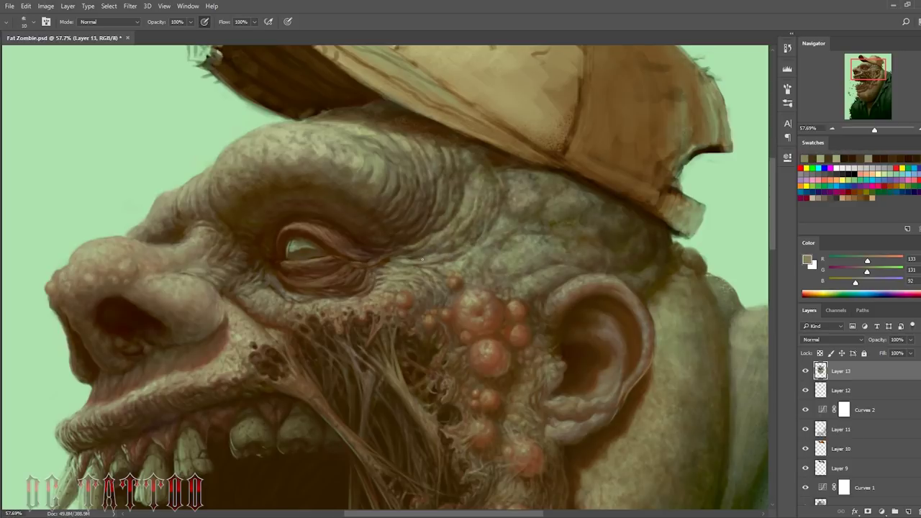
alt+click(488, 227)
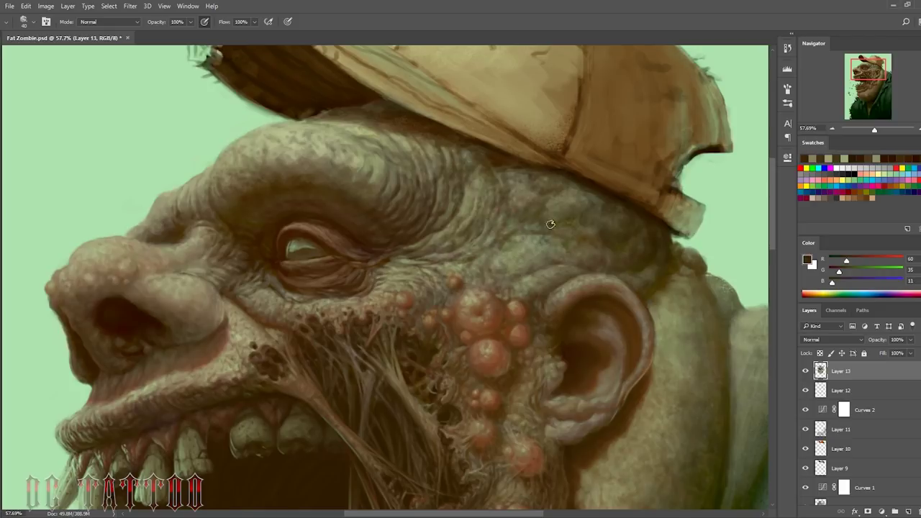
alt+click(522, 216)
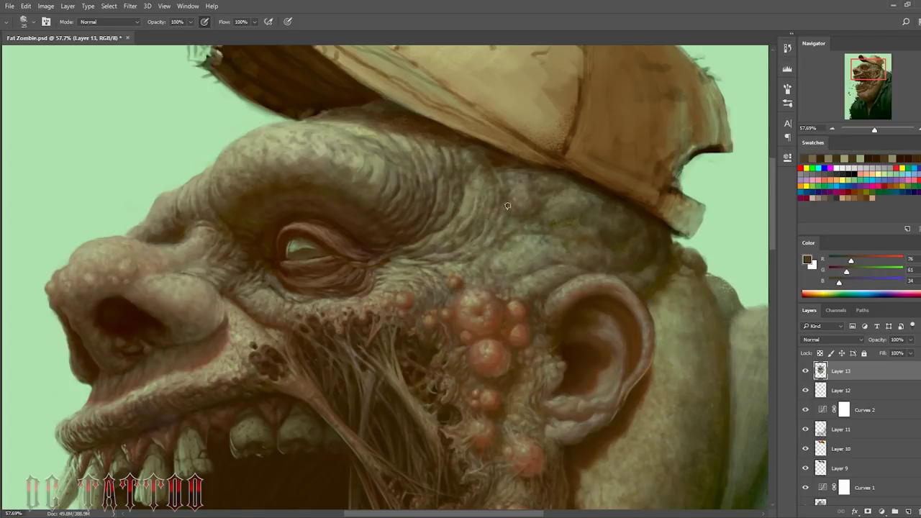
alt+click(558, 202)
alt+click(592, 201)
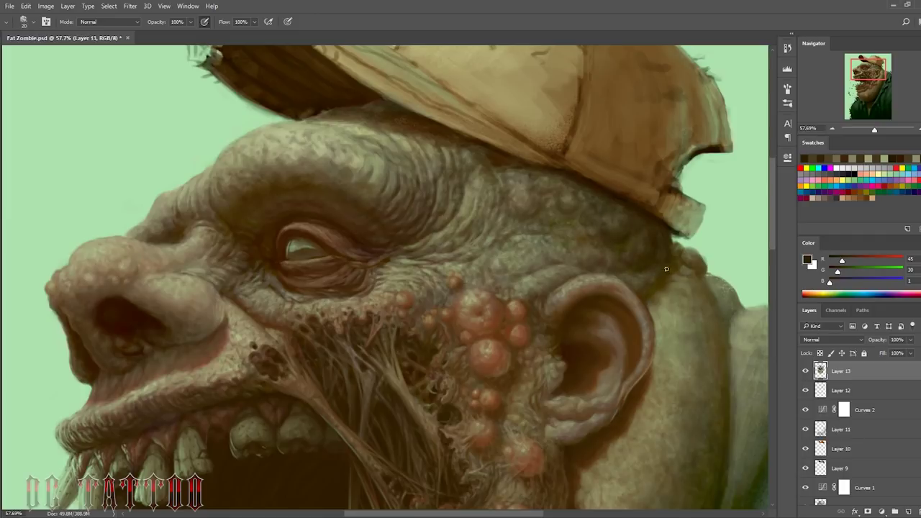
Step: Sample dark and lighter browns along the cap brim to blend its edge
alt+click(671, 167)
drag(510, 161, 618, 247)
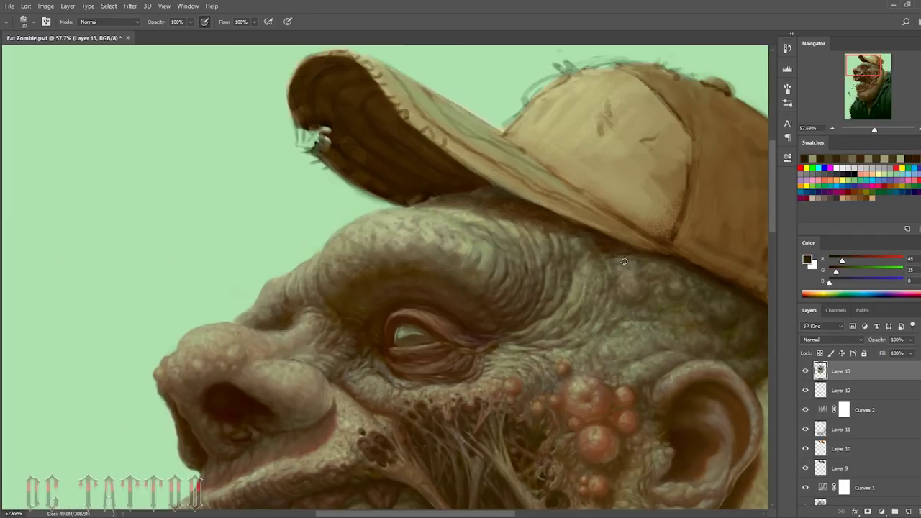
alt+click(619, 247)
alt+click(548, 233)
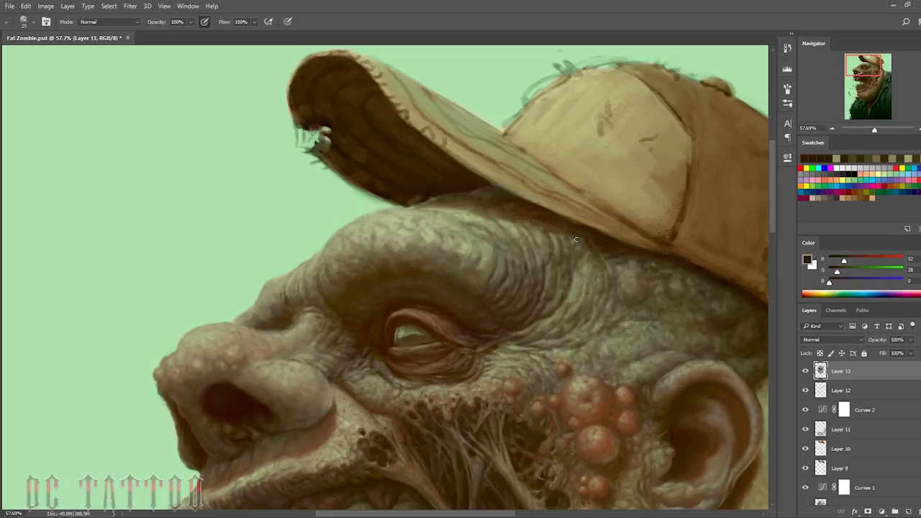
alt+click(519, 201)
alt+click(491, 196)
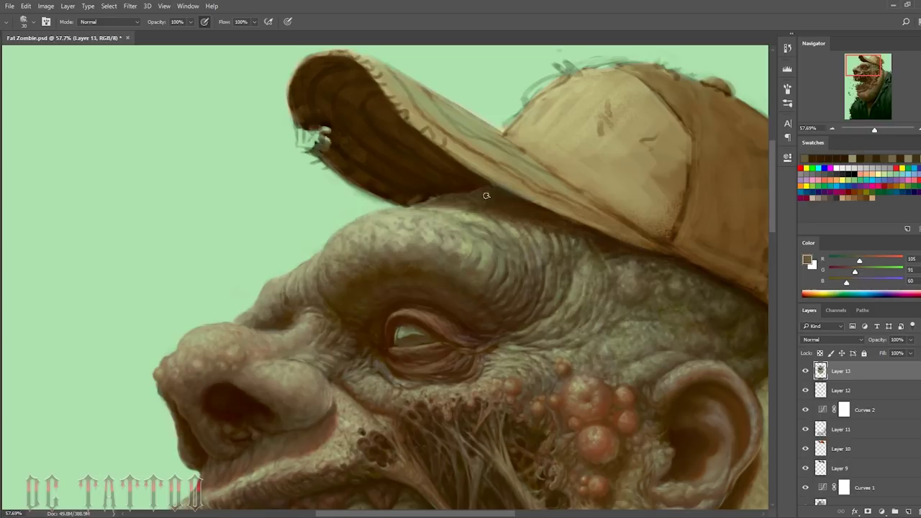
alt+click(455, 202)
alt+click(528, 214)
drag(722, 217, 738, 245)
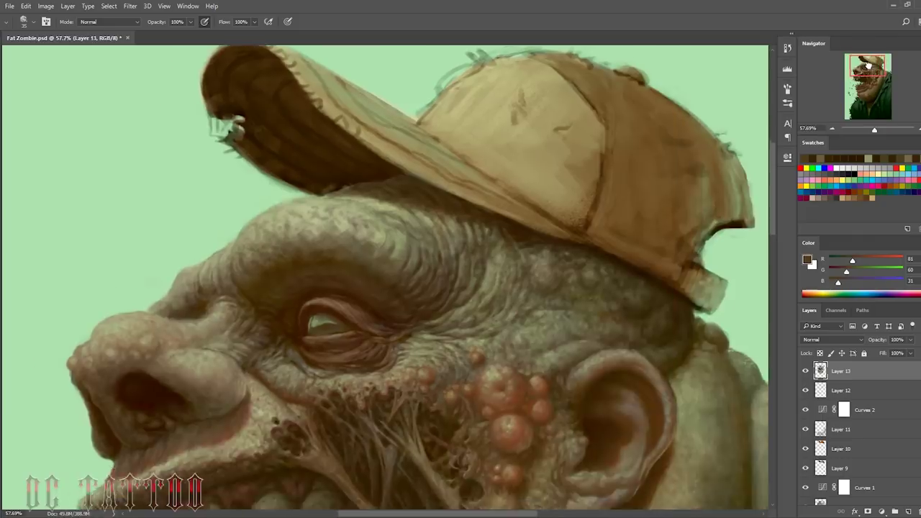
alt+click(492, 244)
Step: Rework the wrinkled forehead under the brim with olive, grey-olive and mint-green tones
alt+click(484, 315)
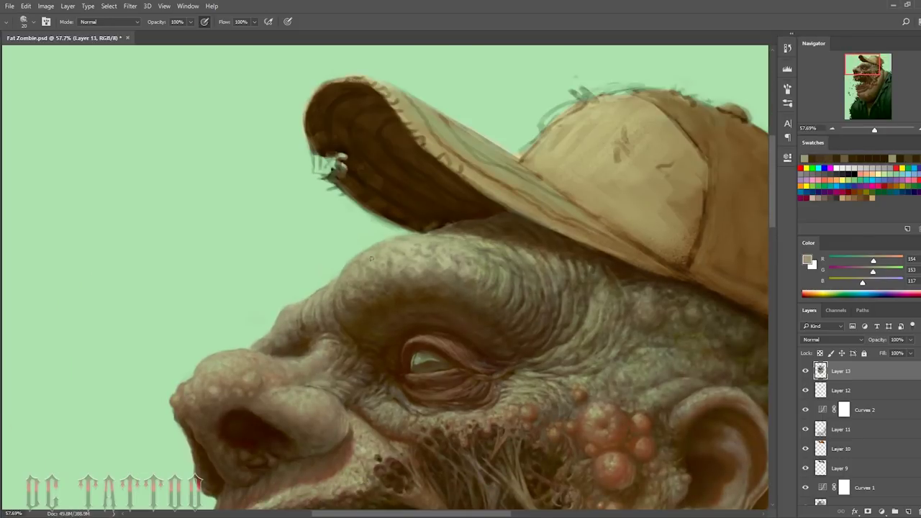
alt+click(338, 285)
alt+click(343, 263)
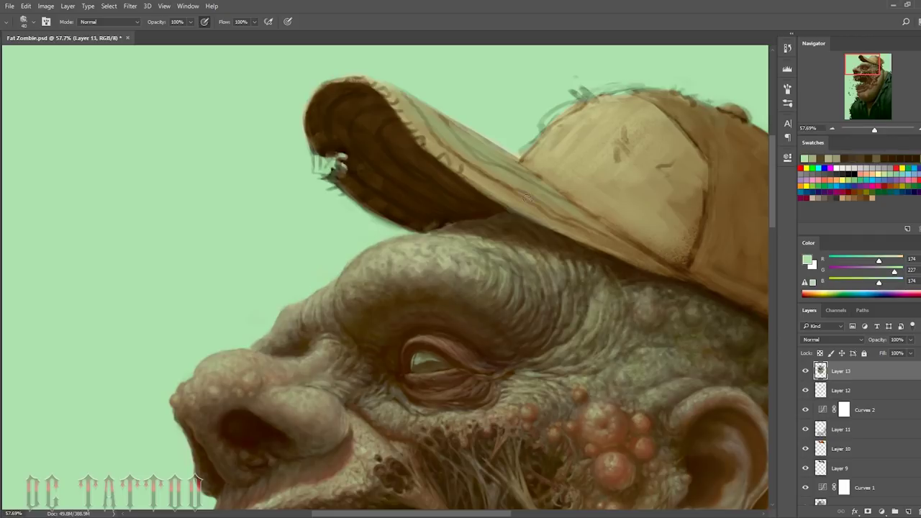
alt+click(497, 282)
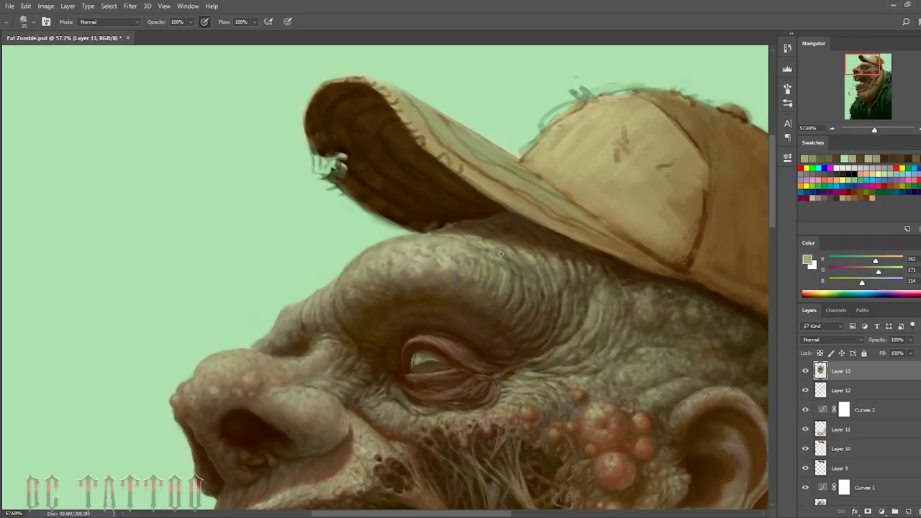
alt+click(507, 269)
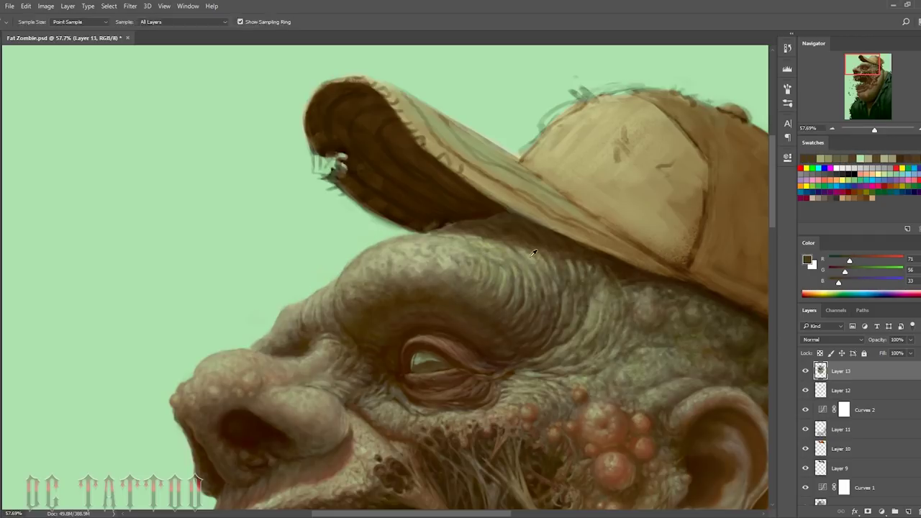
alt+click(568, 266)
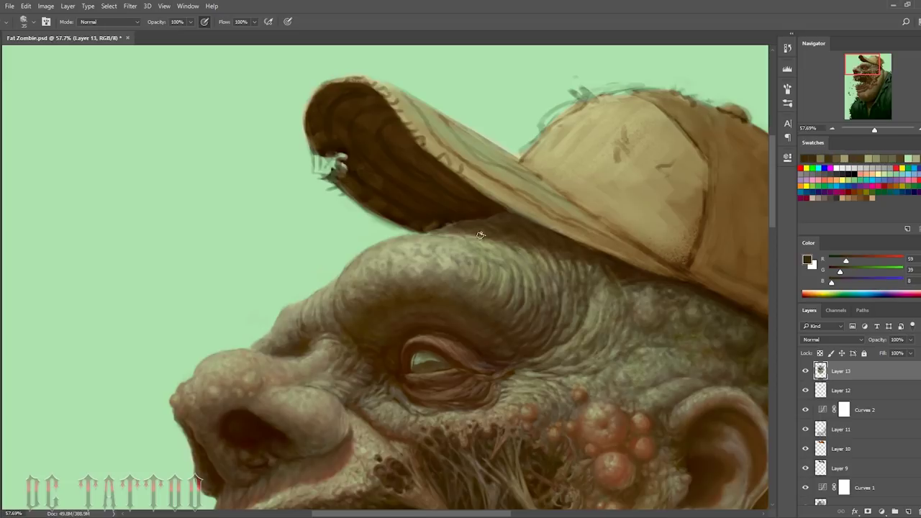
alt+click(374, 263)
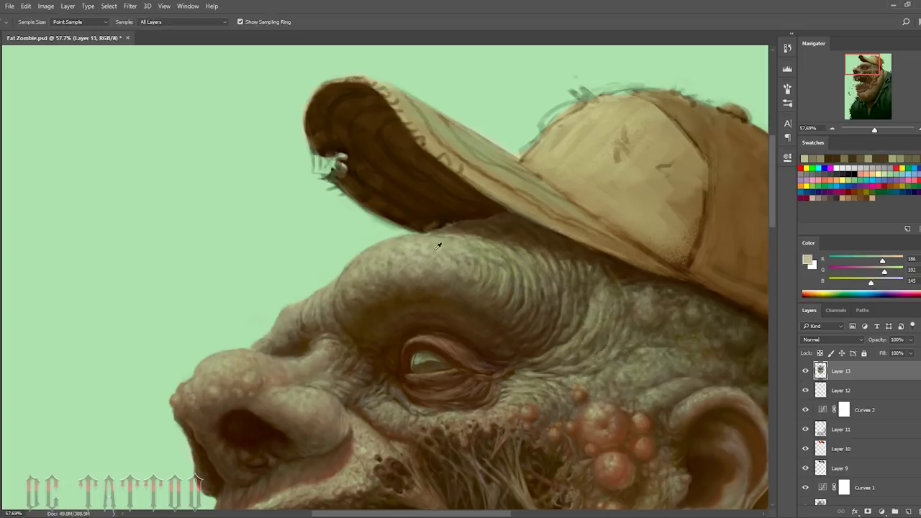
alt+click(393, 248)
alt+click(325, 302)
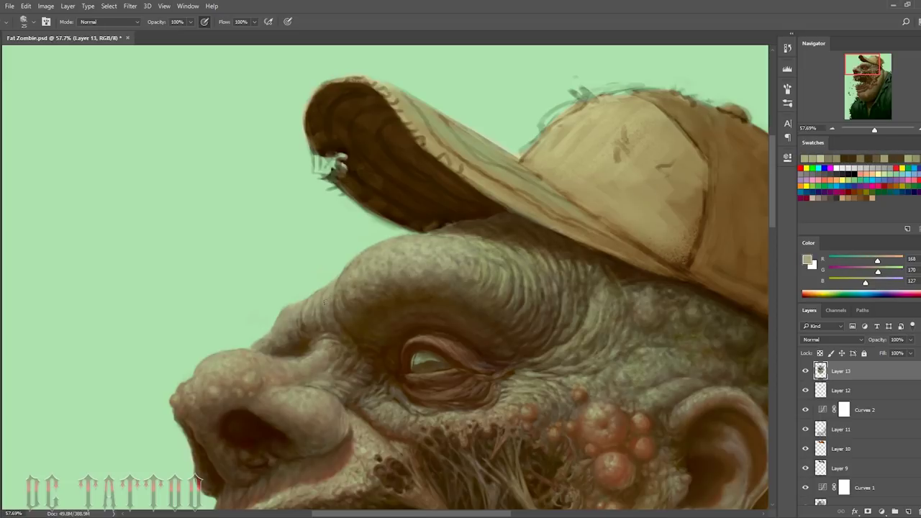
alt+click(290, 319)
alt+click(264, 293)
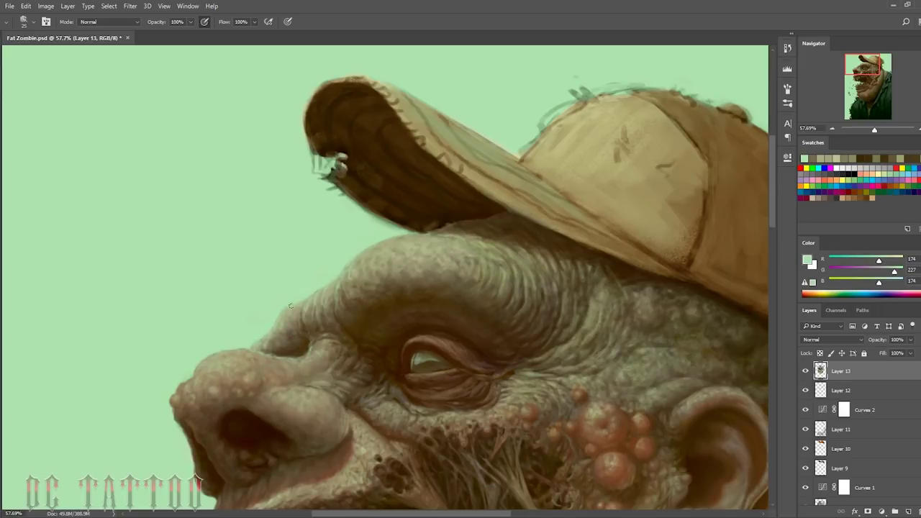
Step: Move down to the nose and sample deep dark browns from the nostril shadow
scroll(252, 302, down, 5)
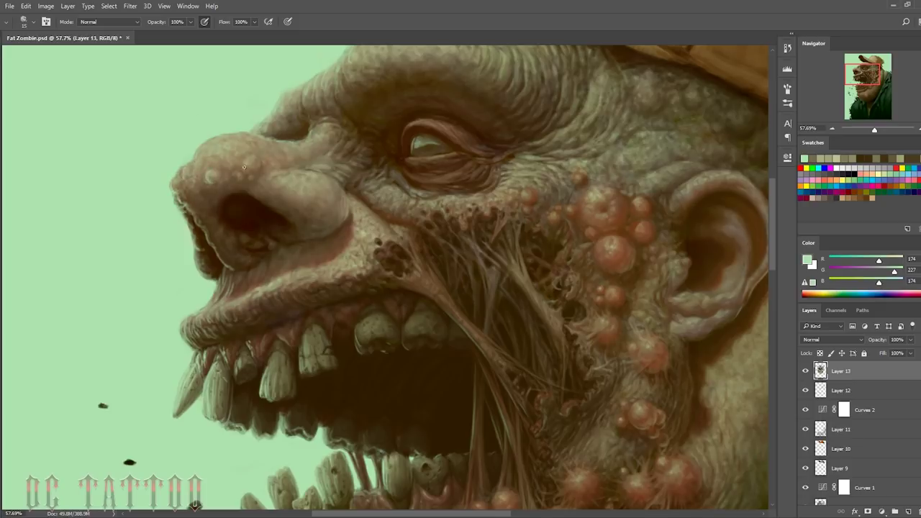
key(bracketleft)
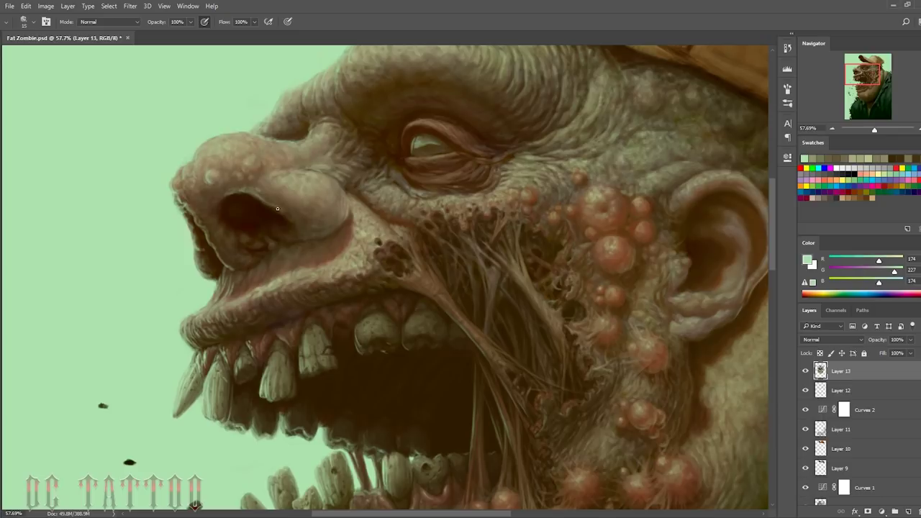
alt+click(287, 234)
alt+click(275, 201)
key(bracketright)
key(bracketright)
key(bracketright)
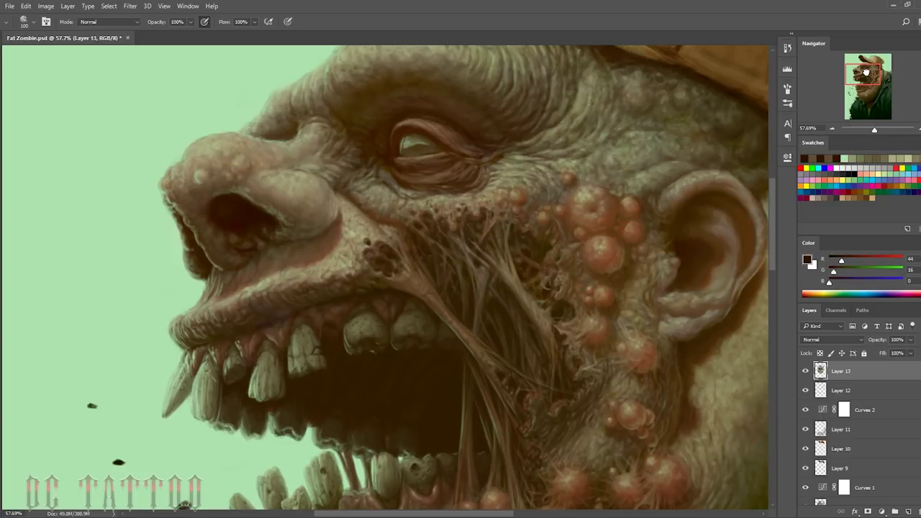
Step: Rework the neck fold behind the ear with olive, olive-grey and warm brown tones
drag(614, 328, 369, 307)
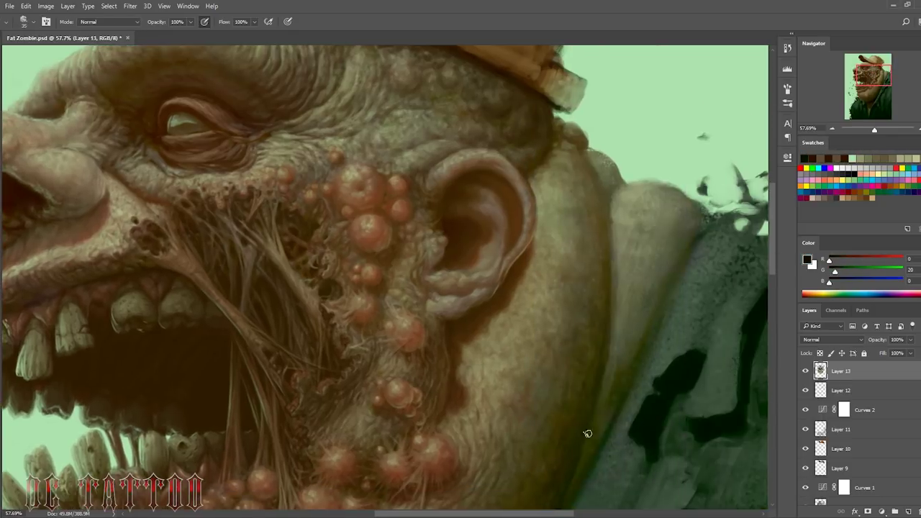
alt+click(586, 431)
key(bracketleft)
key(bracketleft)
key(bracketleft)
key(bracketleft)
key(bracketleft)
key(bracketleft)
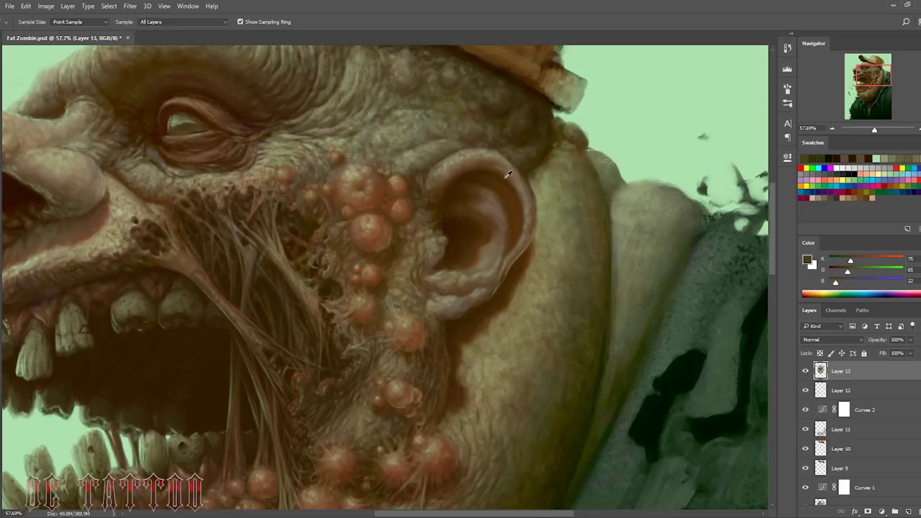
alt+click(545, 135)
scroll(633, 209, down, 1)
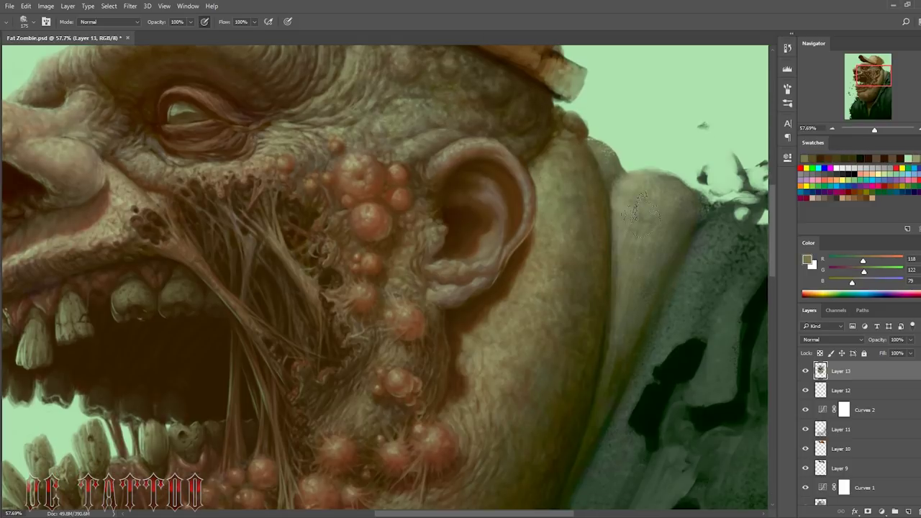
alt+click(602, 168)
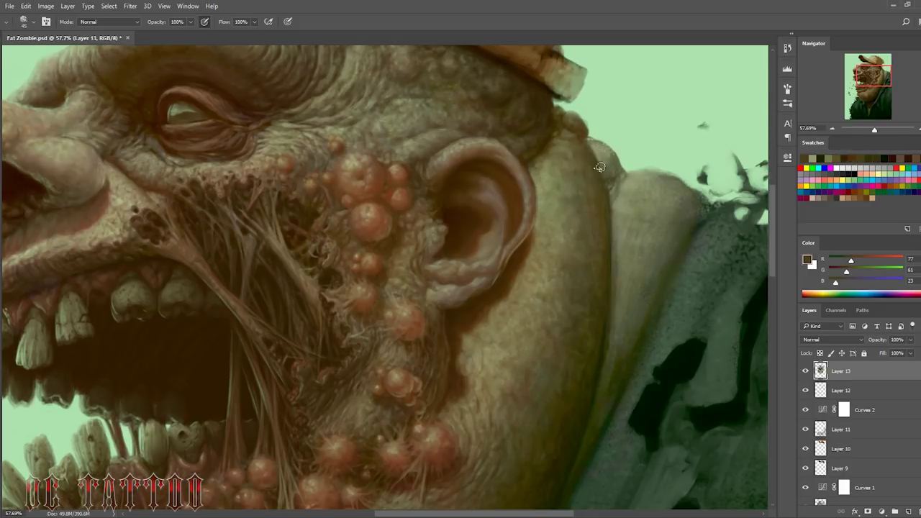
alt+click(609, 174)
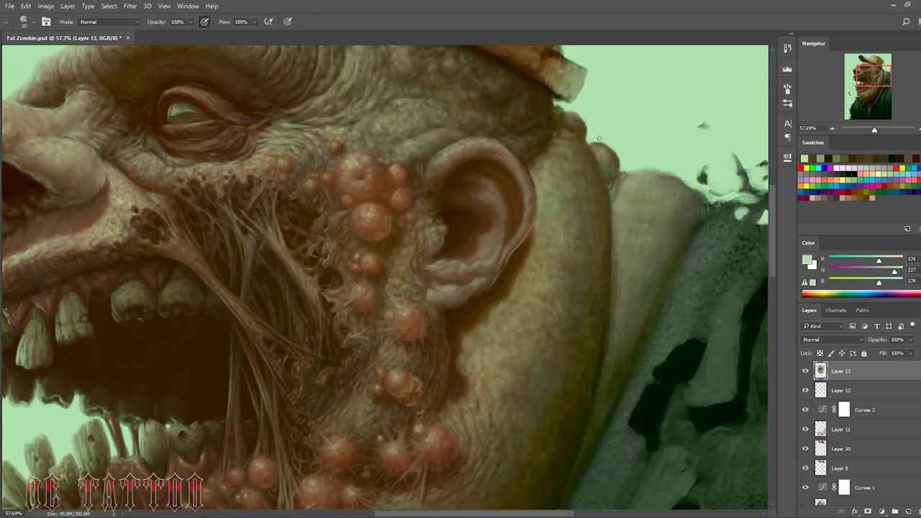
alt+click(602, 151)
alt+click(427, 335)
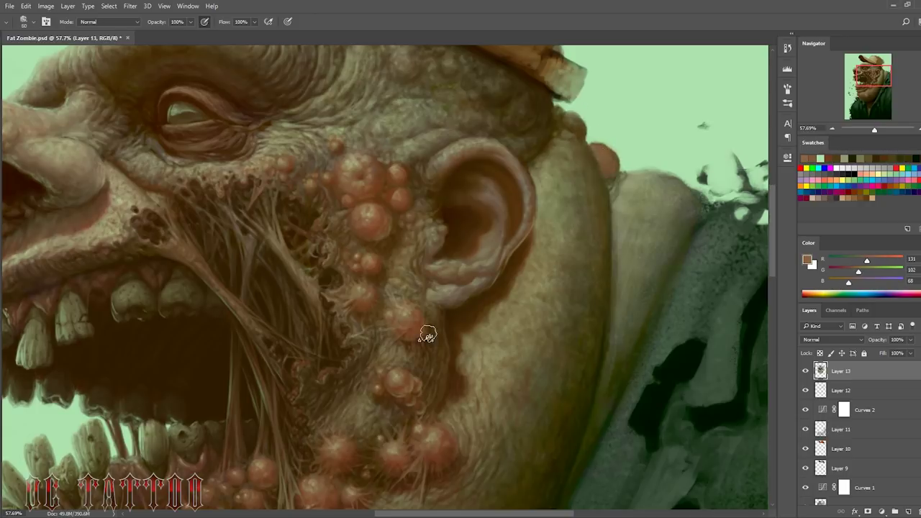
Step: Paint out stray dark marks at the shoulder edge with the mint-green background
alt+click(575, 128)
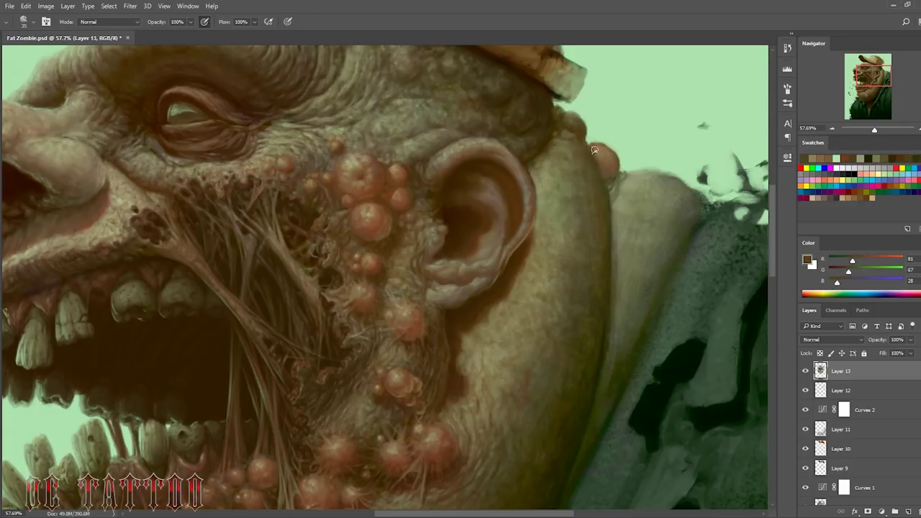
alt+click(427, 149)
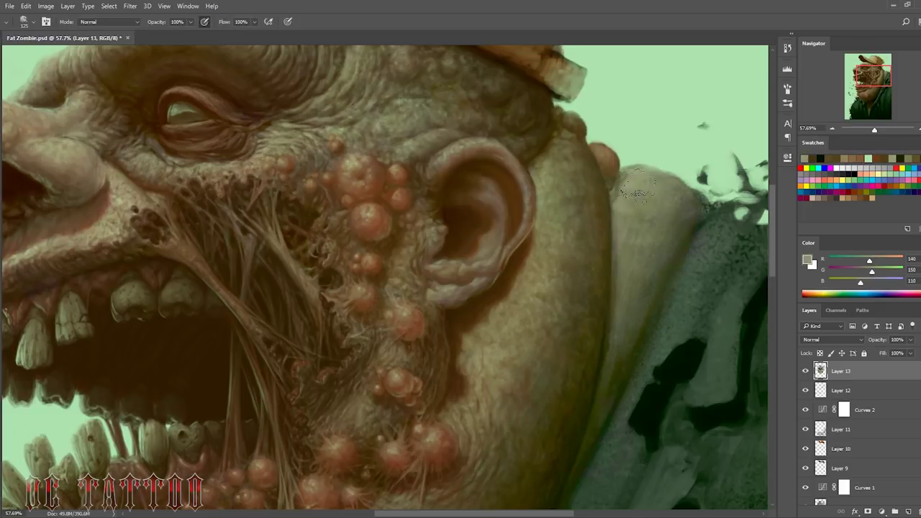
alt+click(656, 196)
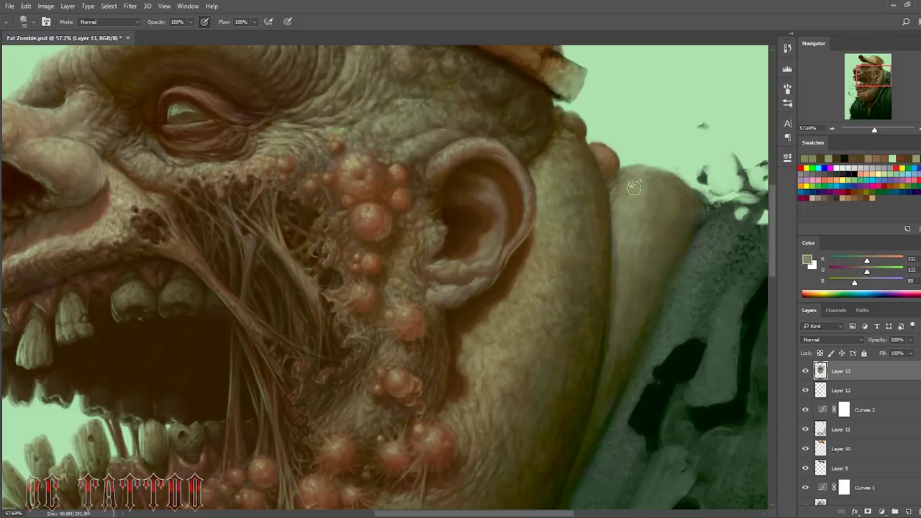
alt+click(507, 292)
key(bracketright)
key(bracketright)
key(bracketright)
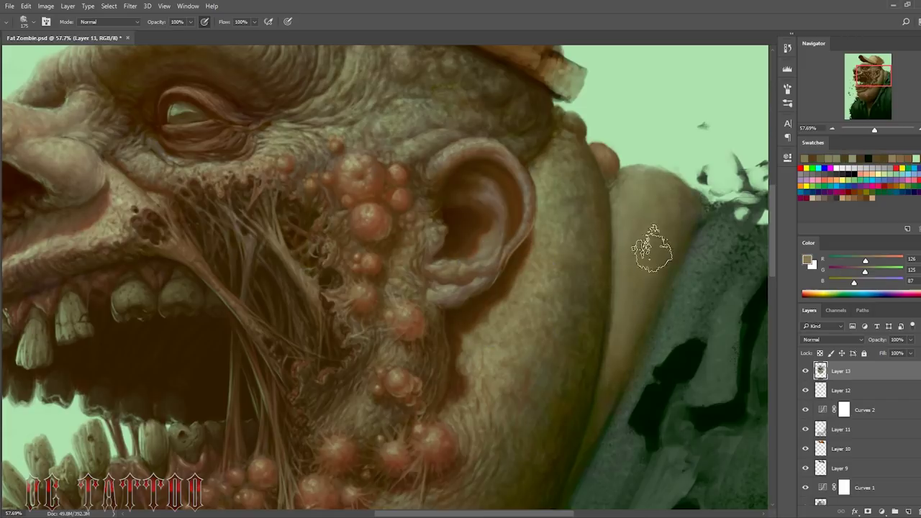
alt+click(687, 201)
key(bracketleft)
key(bracketleft)
key(bracketleft)
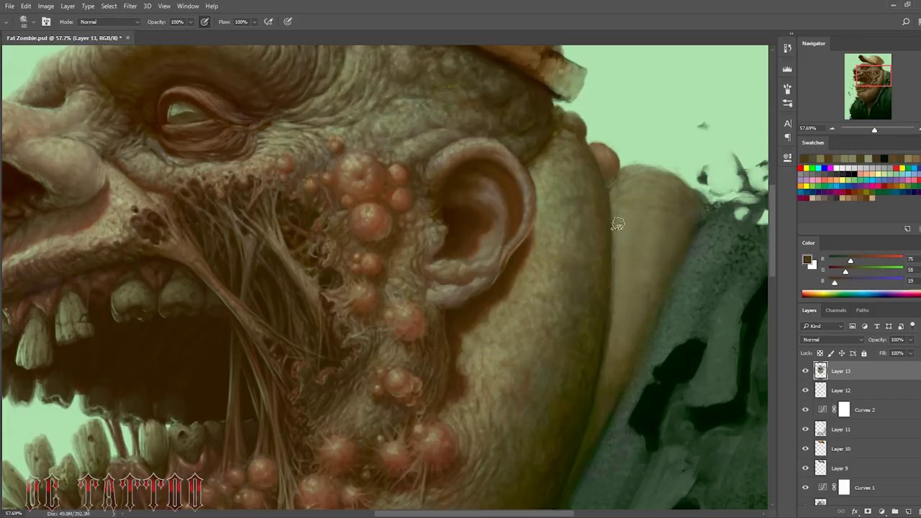
key(bracketleft)
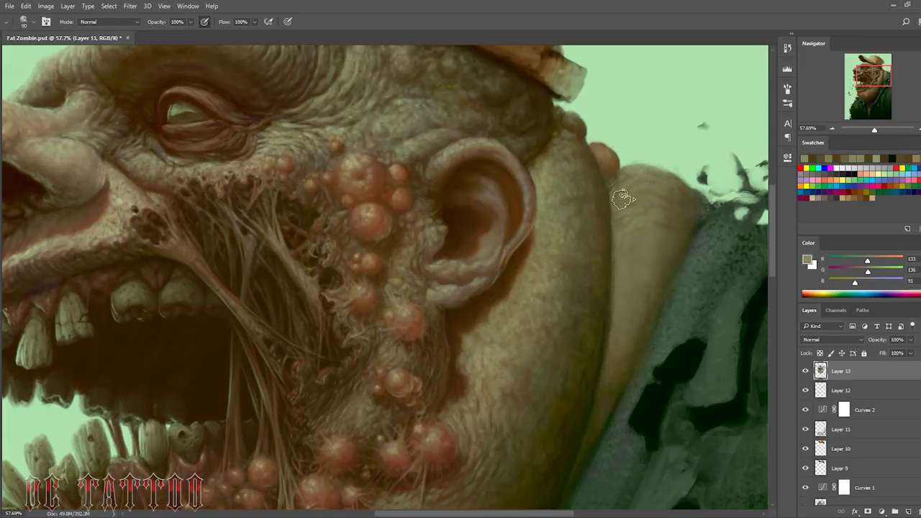
alt+click(639, 153)
drag(690, 180, 708, 202)
Step: Smooth the shoulder and jaw with olive and muted olive-brown tones
alt+click(638, 257)
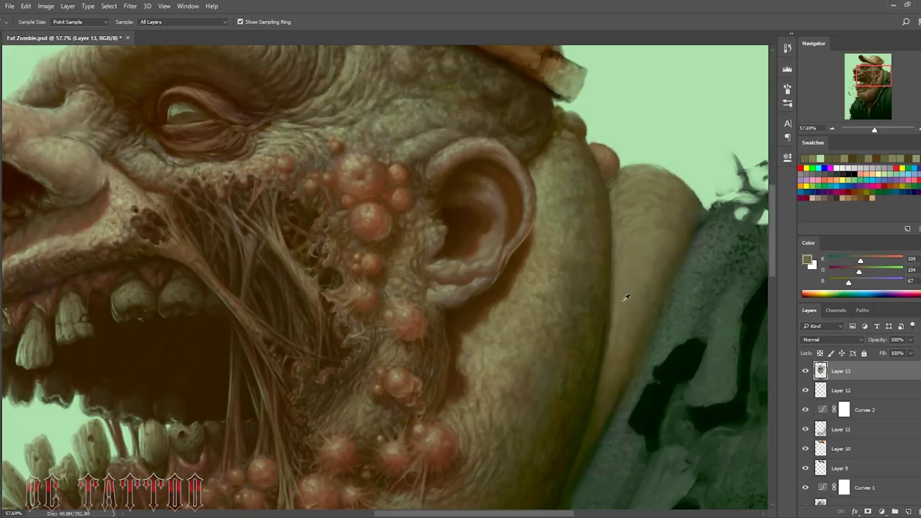
alt+click(626, 292)
key(bracketright)
key(bracketright)
key(bracketright)
alt+click(633, 267)
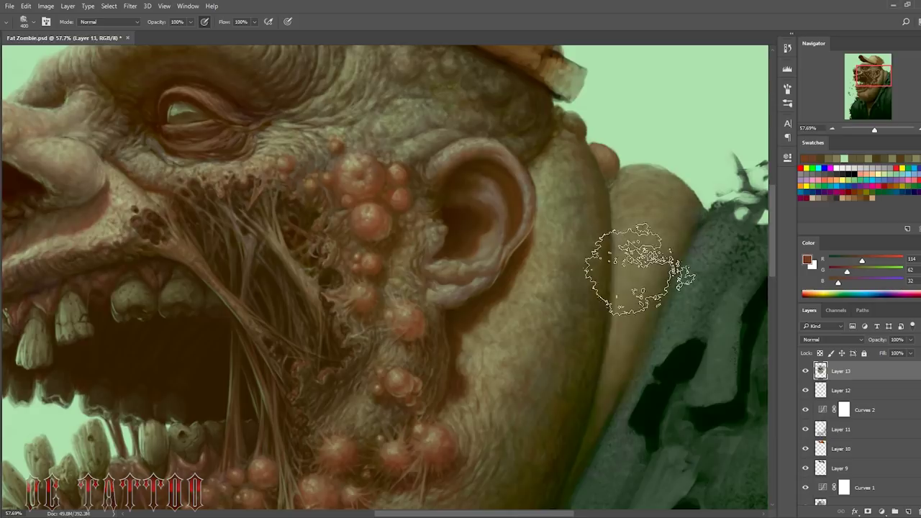
drag(600, 381, 597, 153)
alt+click(584, 216)
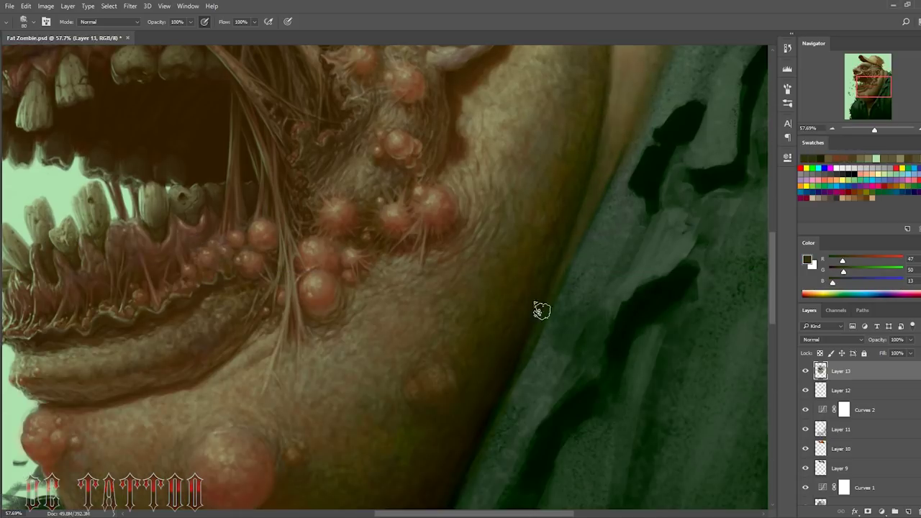
key(bracketright)
key(bracketright)
key(bracketright)
drag(868, 94, 866, 72)
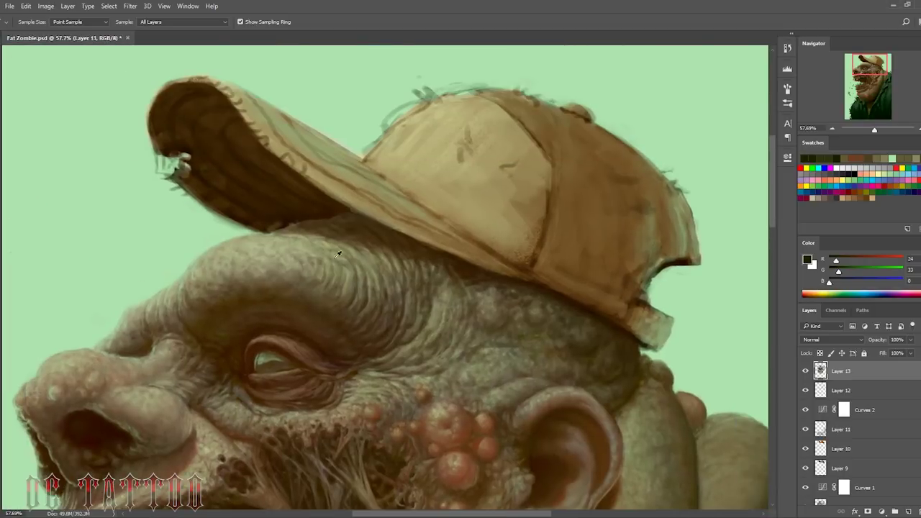
Step: Shade the cap's front panel with darker brown strokes
alt+click(337, 254)
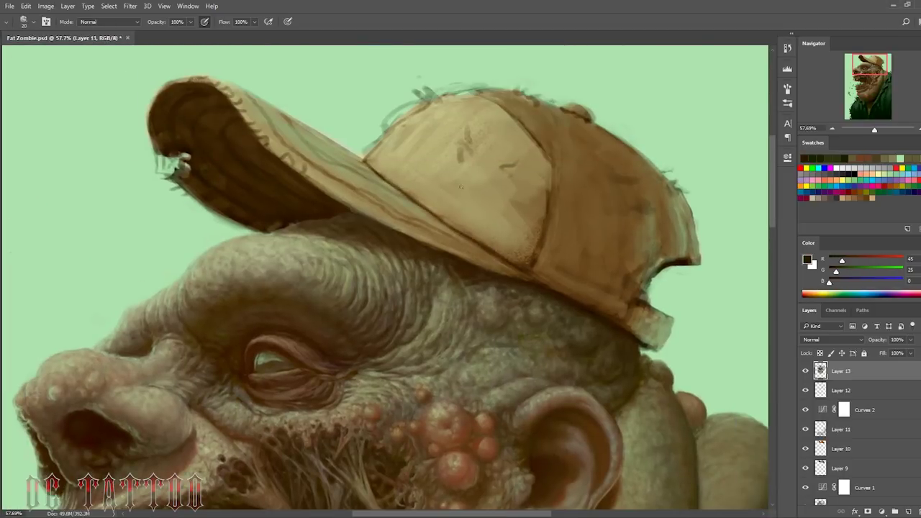
alt+click(377, 126)
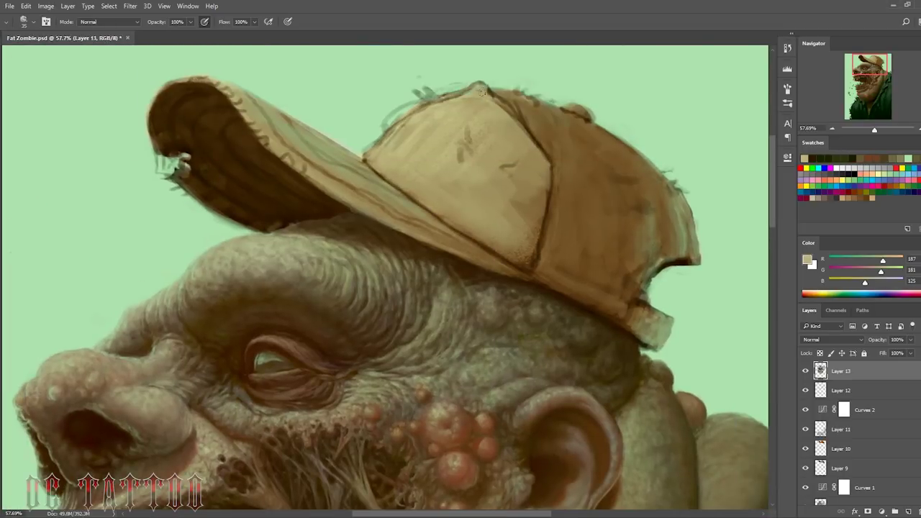
alt+click(438, 148)
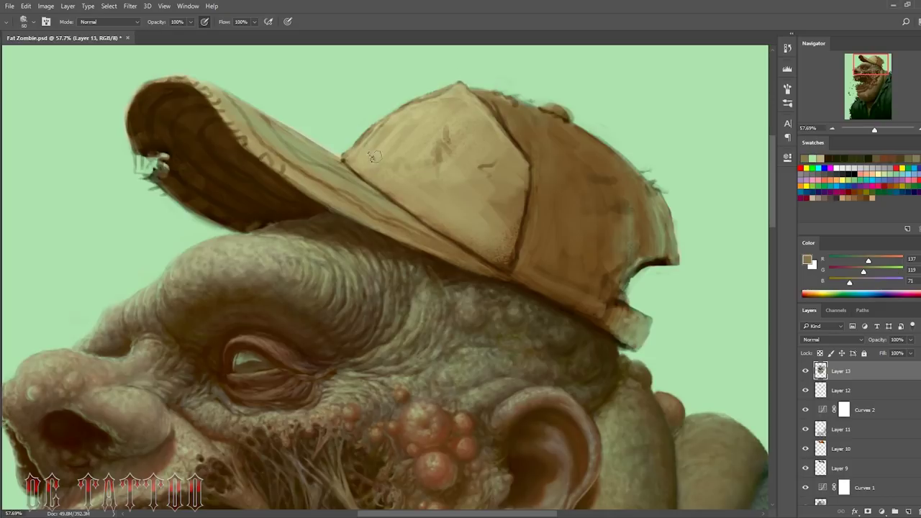
drag(425, 155, 388, 180)
drag(432, 115, 468, 144)
drag(504, 107, 520, 153)
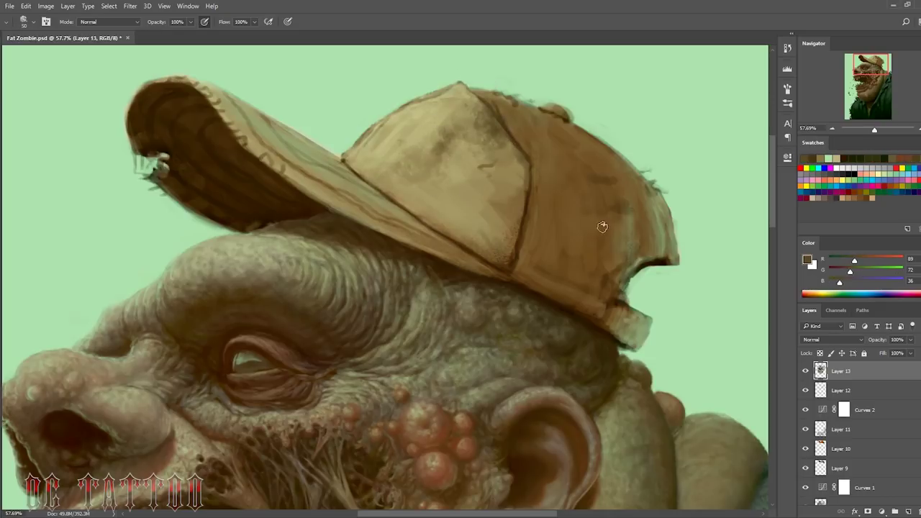
Step: Add a new layer above Layer 13 and pick tan tones from the cap
alt+click(460, 85)
key(ctrl+shift+alt+n)
alt+click(462, 103)
key(bracketleft)
key(bracketleft)
key(bracketleft)
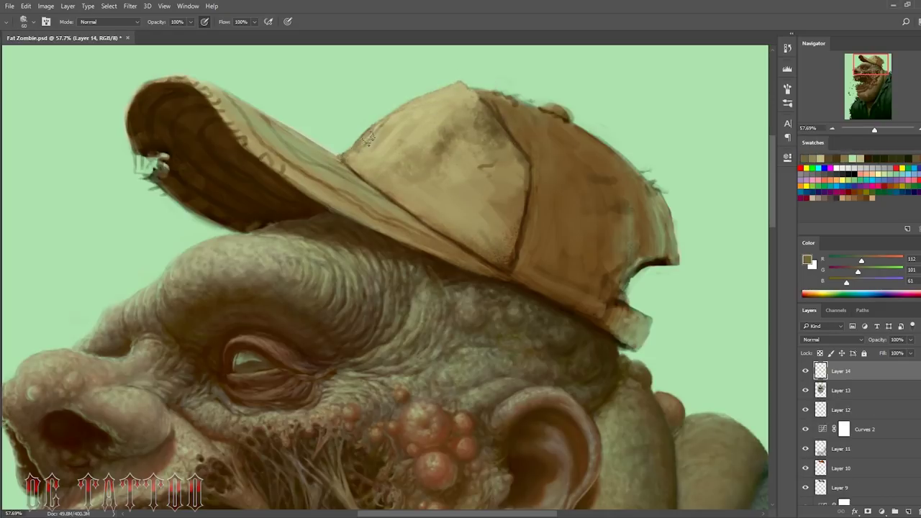
alt+click(590, 154)
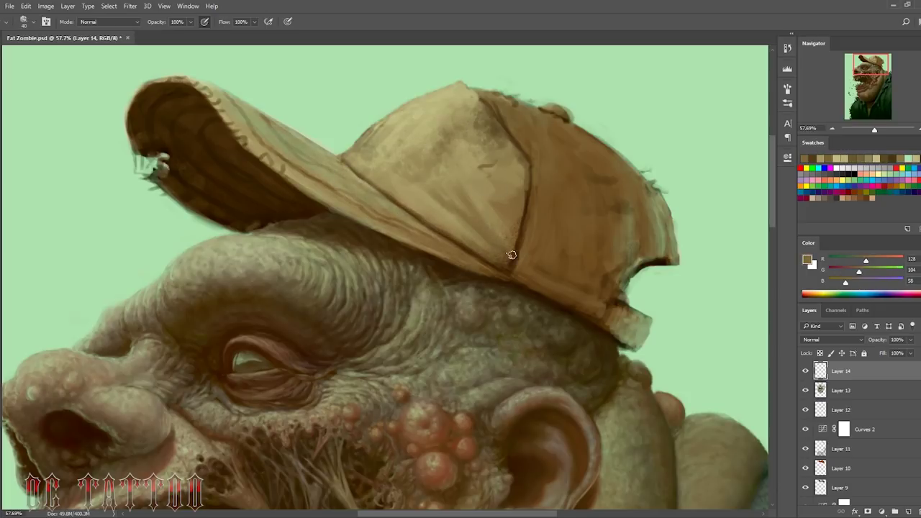
alt+click(504, 248)
alt+click(487, 236)
alt+click(495, 240)
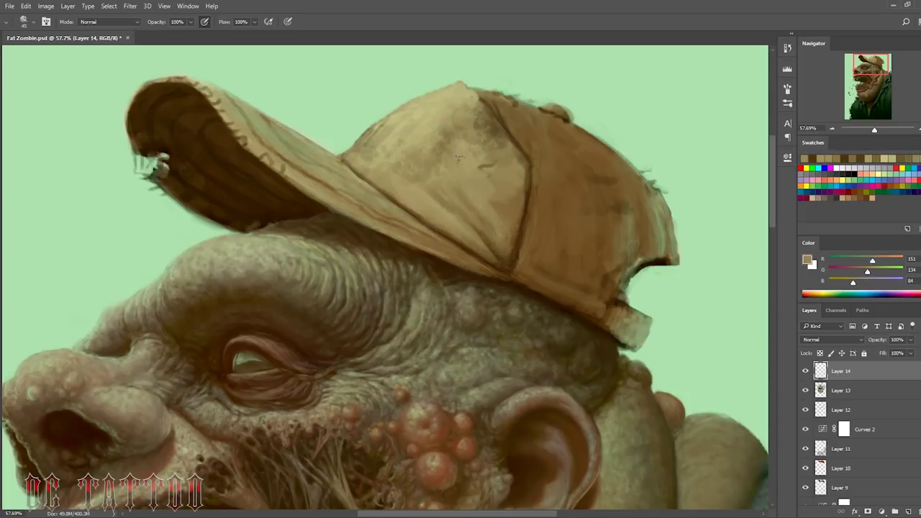
alt+click(463, 240)
alt+click(417, 164)
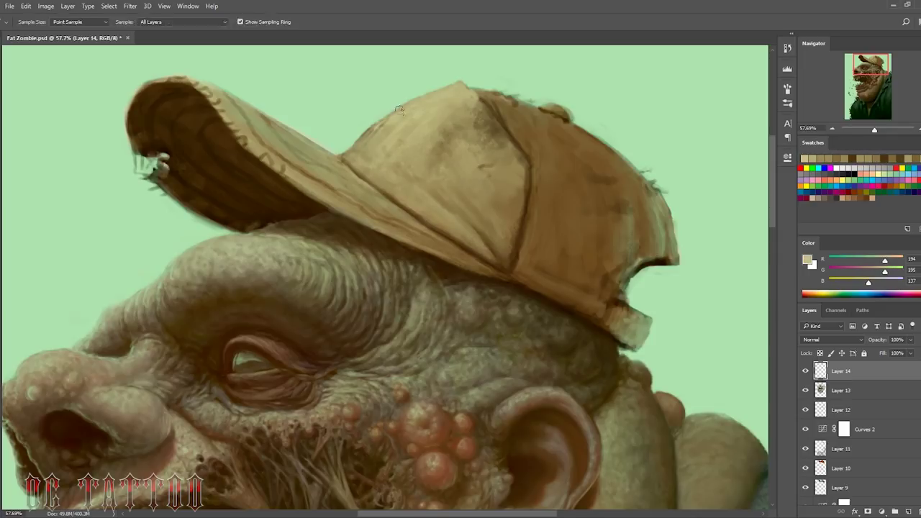
Step: Paint a dark seam stroke, grime spots near the top and darker lower crown
alt+click(483, 171)
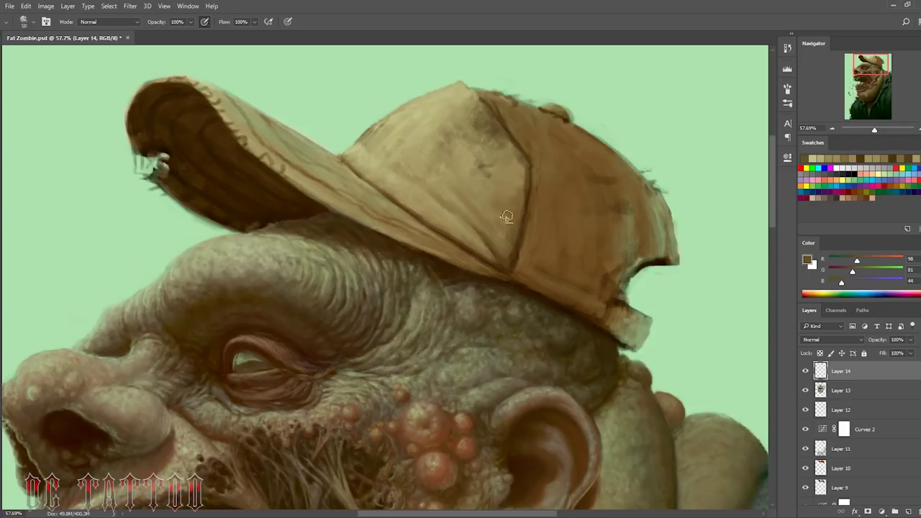
key(bracketright)
key(bracketright)
key(bracketright)
drag(510, 245, 518, 151)
alt+click(434, 147)
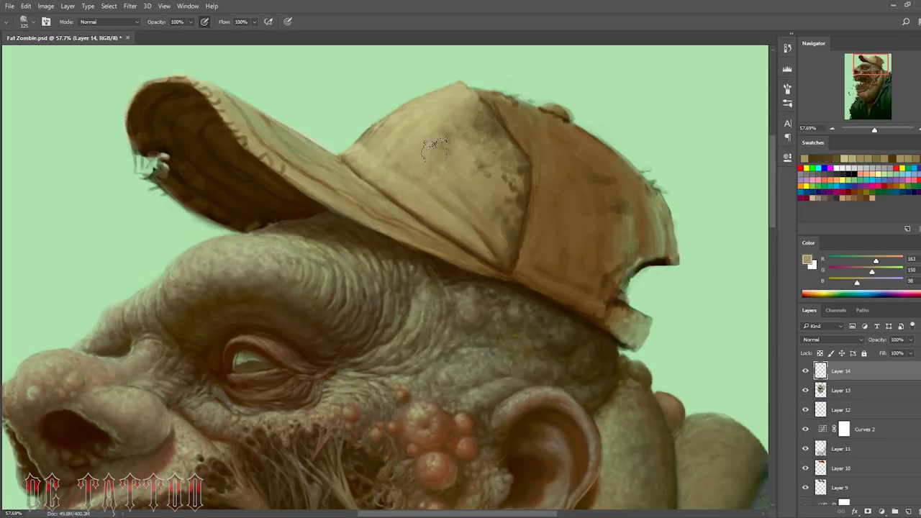
alt+click(521, 169)
key(bracketleft)
key(bracketleft)
key(bracketleft)
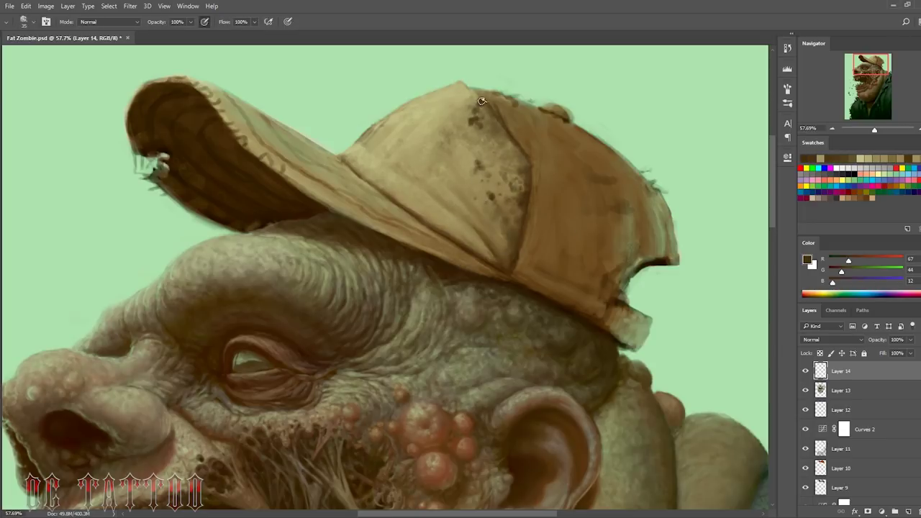
drag(473, 93, 483, 112)
drag(428, 201, 496, 238)
alt+click(516, 275)
drag(464, 92, 475, 101)
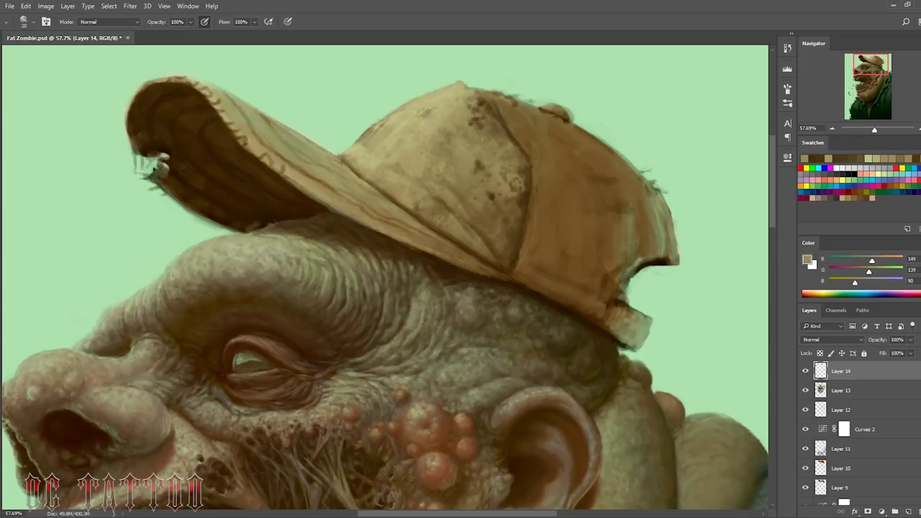
Step: Paint fuzzy dark hairs on top of the cap and sharper seam lines
alt+click(423, 109)
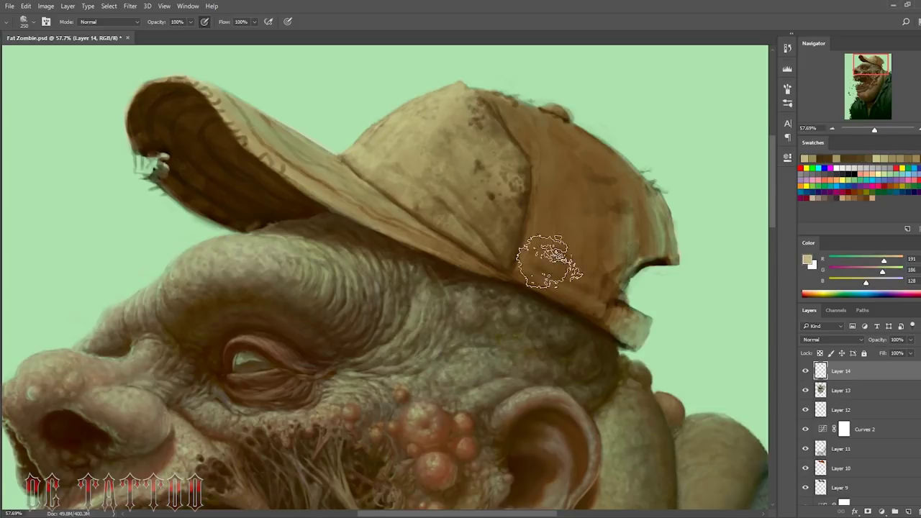
alt+click(490, 194)
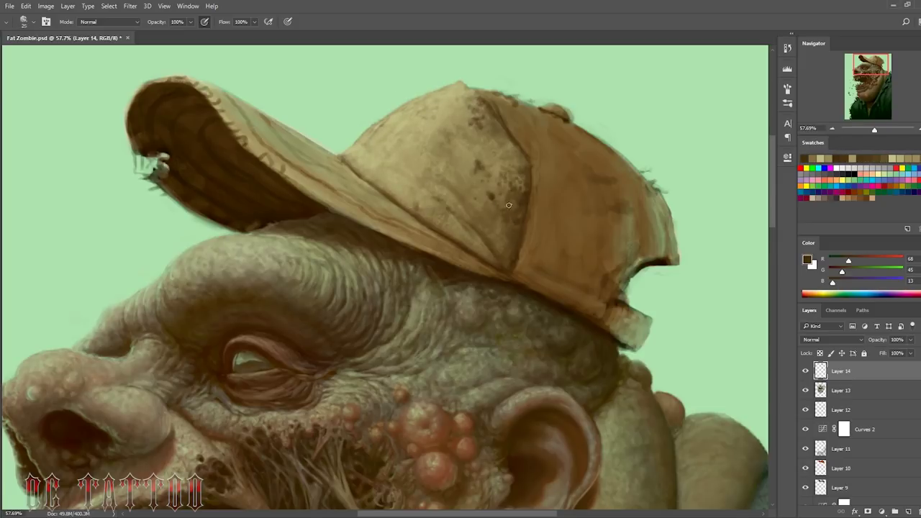
alt+click(476, 138)
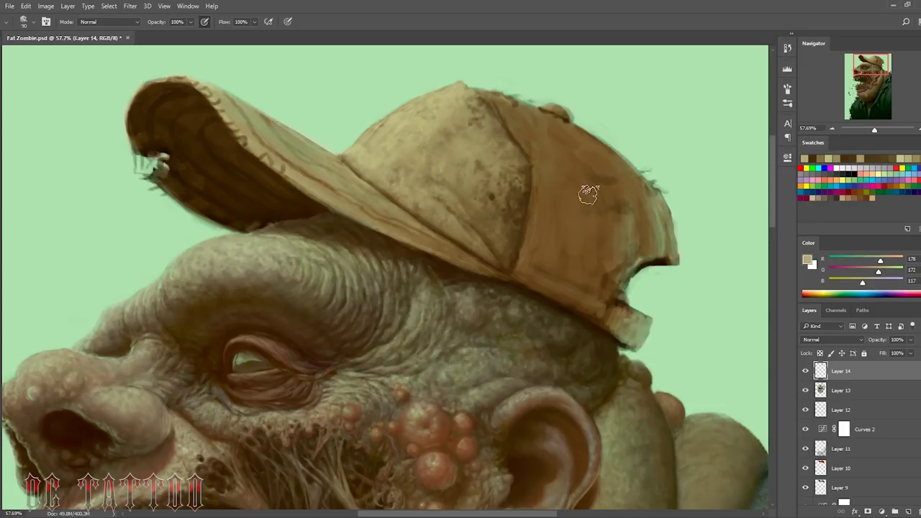
alt+click(565, 120)
drag(471, 92, 462, 81)
alt+click(517, 149)
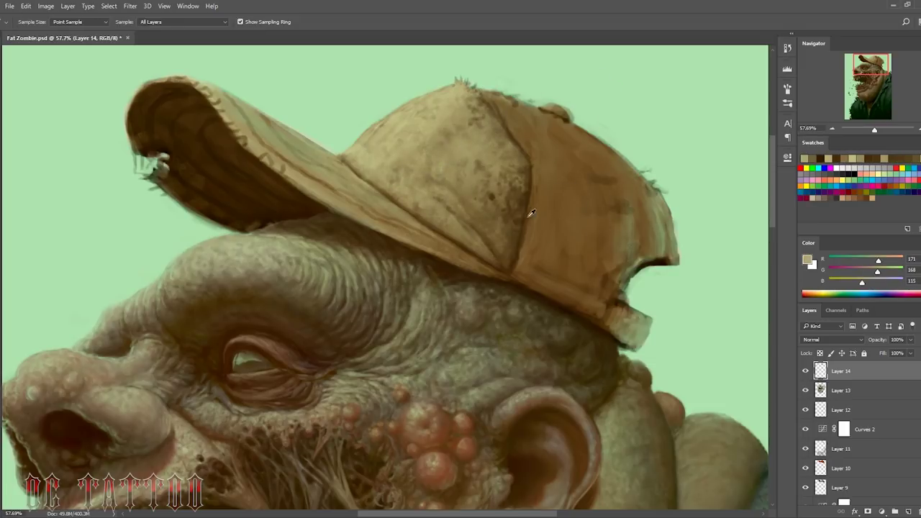
alt+click(528, 151)
key(bracketleft)
mouse_move(551, 116)
mouse_down()
mouse_move(532, 164)
mouse_move(616, 266)
mouse_up()
Step: Add light tan strokes near the cap top and along its side
alt+click(507, 126)
key(bracketright)
key(bracketright)
key(bracketright)
mouse_move(525, 144)
mouse_down()
mouse_move(494, 95)
mouse_move(481, 92)
mouse_up()
alt+click(492, 101)
key(bracketleft)
key(bracketleft)
alt+click(498, 94)
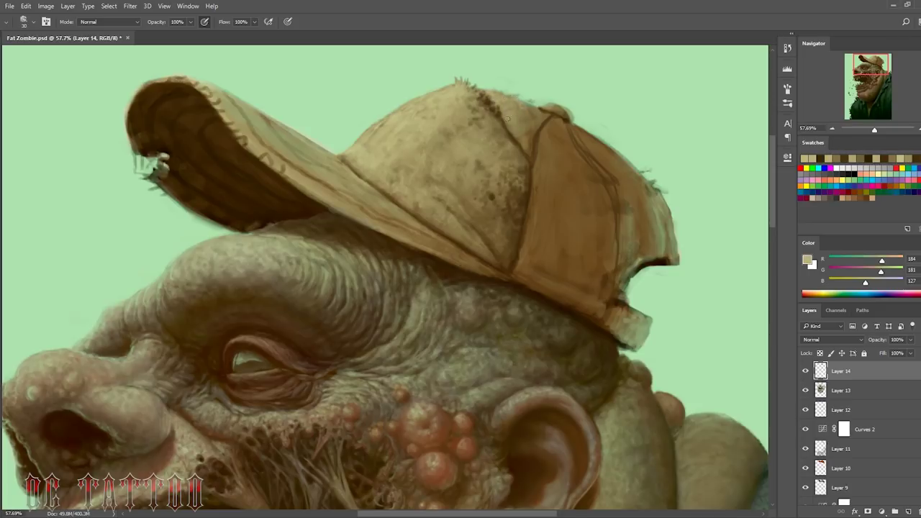
drag(532, 143, 507, 96)
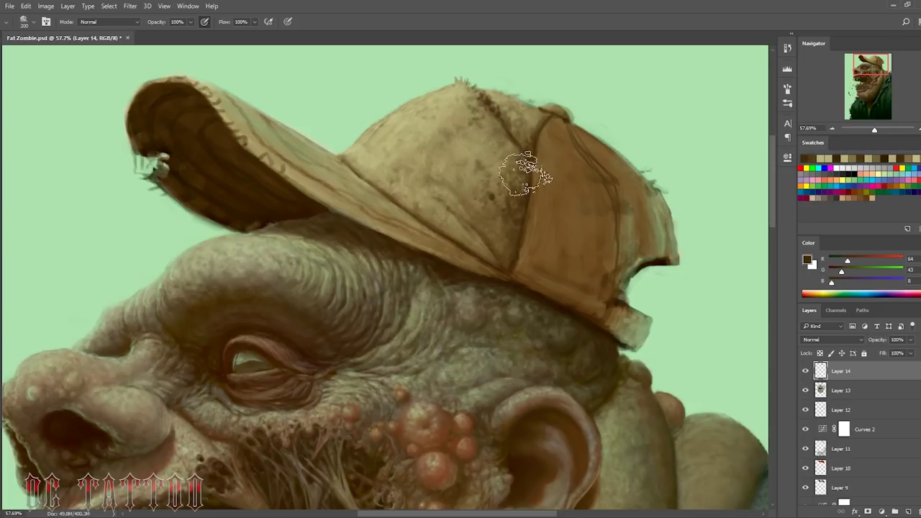
alt+click(532, 136)
alt+click(538, 108)
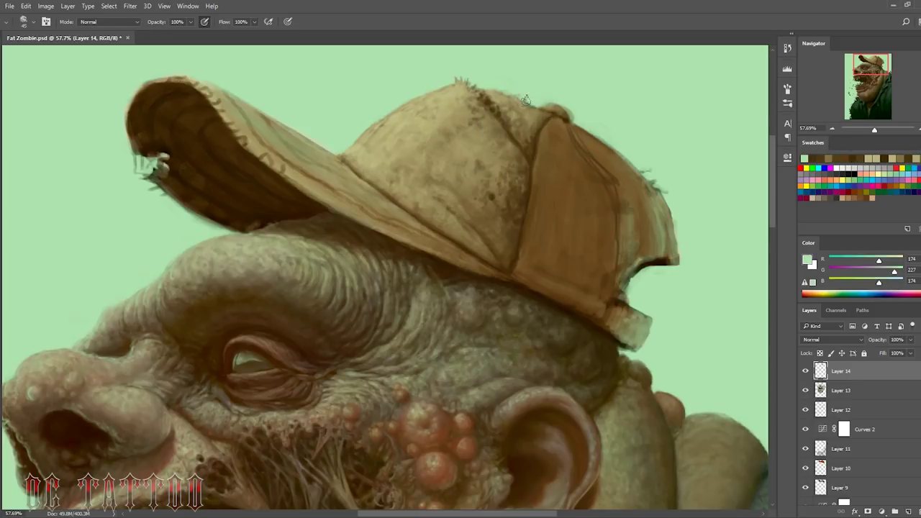
Step: Sample side-panel browns with a smaller brush for the woven fabric texture
key(bracketright)
key(bracketright)
key(bracketright)
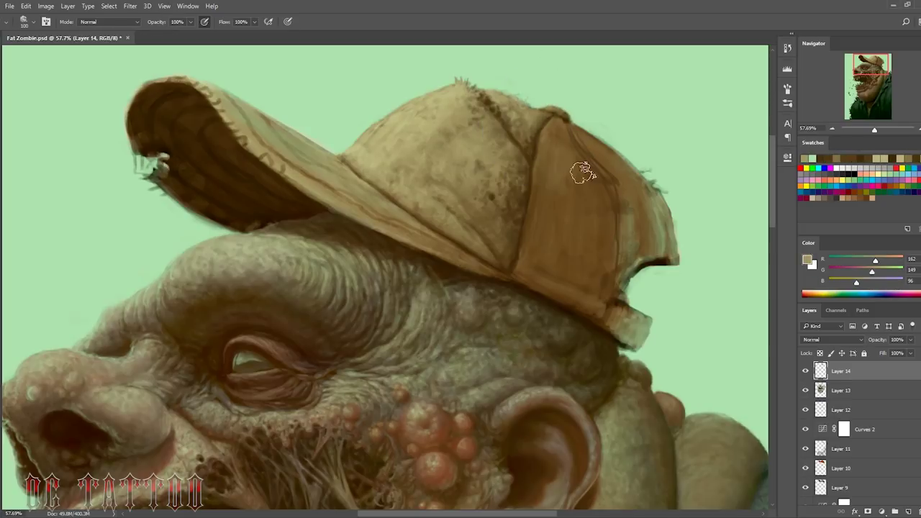
alt+click(574, 171)
key(bracketleft)
key(bracketleft)
key(bracketleft)
alt+click(550, 165)
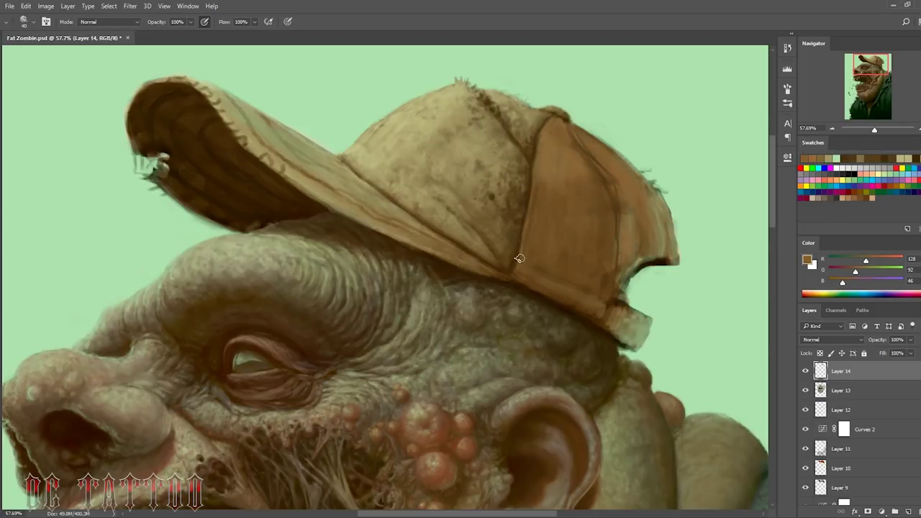
key(bracketleft)
alt+click(526, 248)
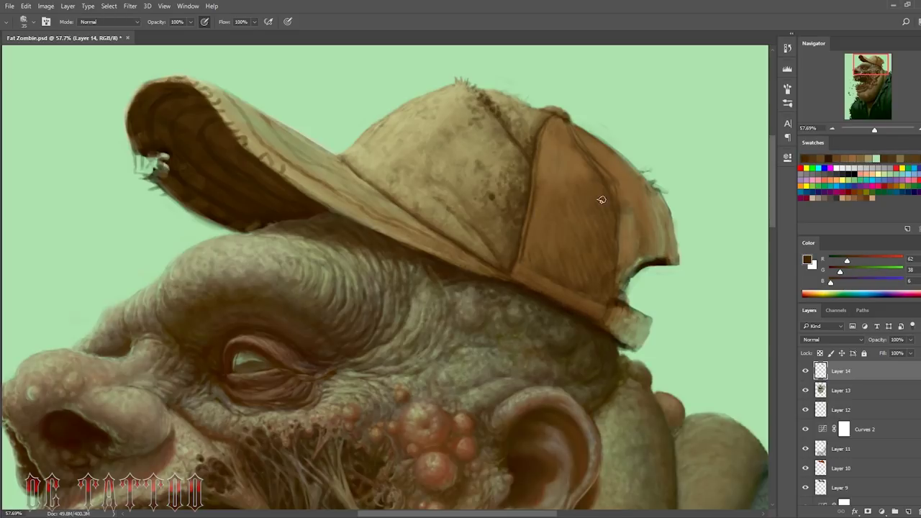
alt+click(536, 152)
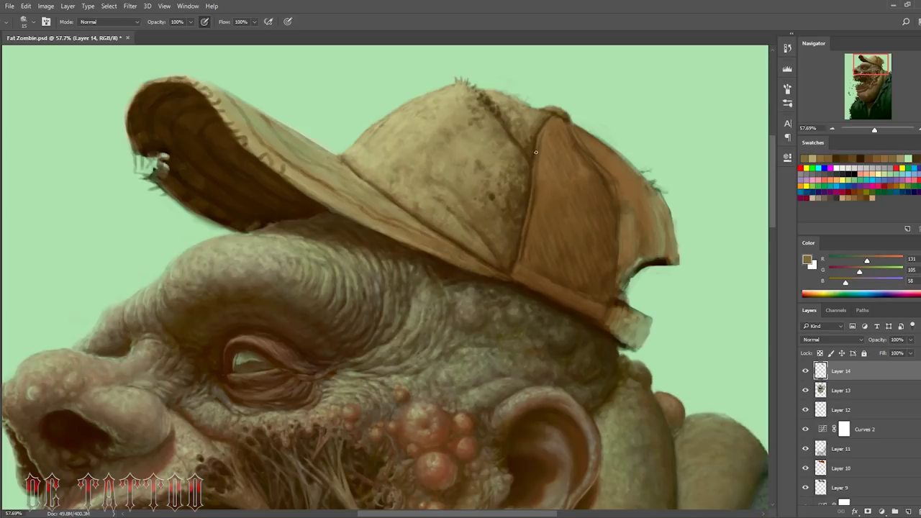
alt+click(569, 288)
key(bracketleft)
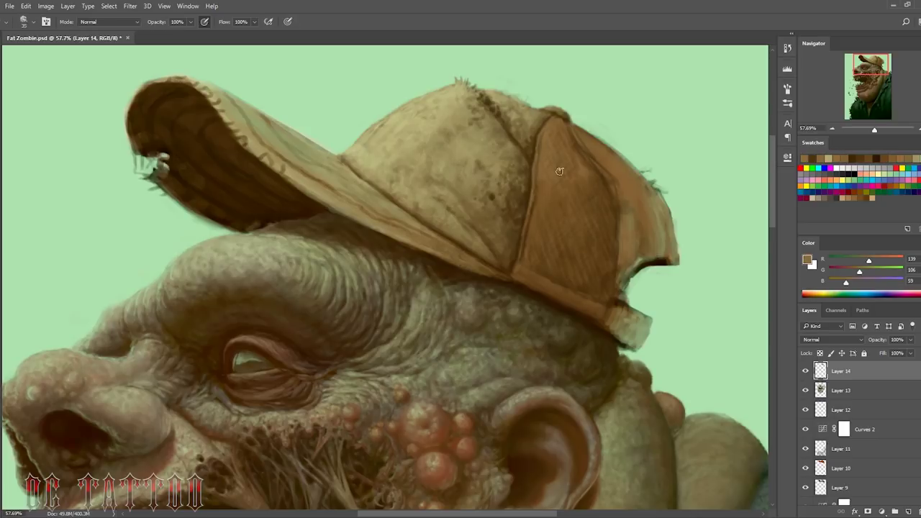
alt+click(522, 254)
Step: Lay fine crosshatch lines in mid brown and tan across the cap's side panel
alt+click(560, 119)
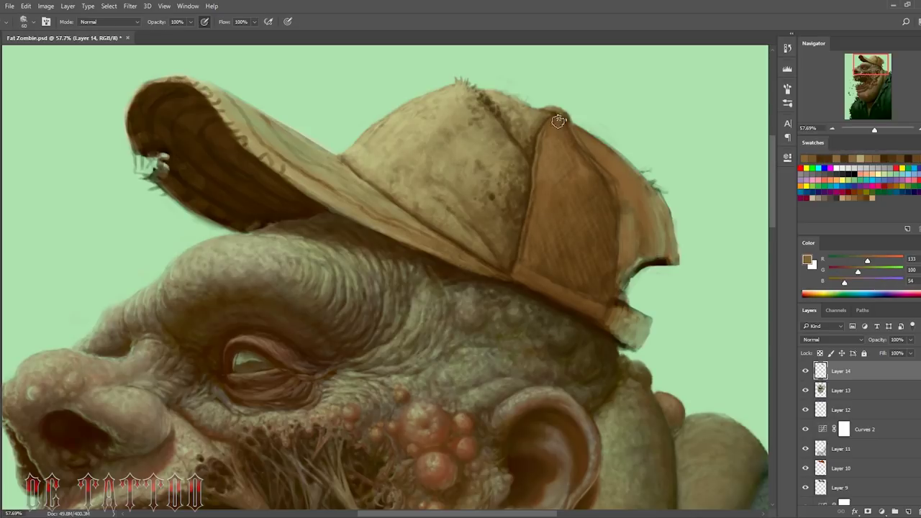
key(bracketright)
key(bracketright)
alt+click(516, 269)
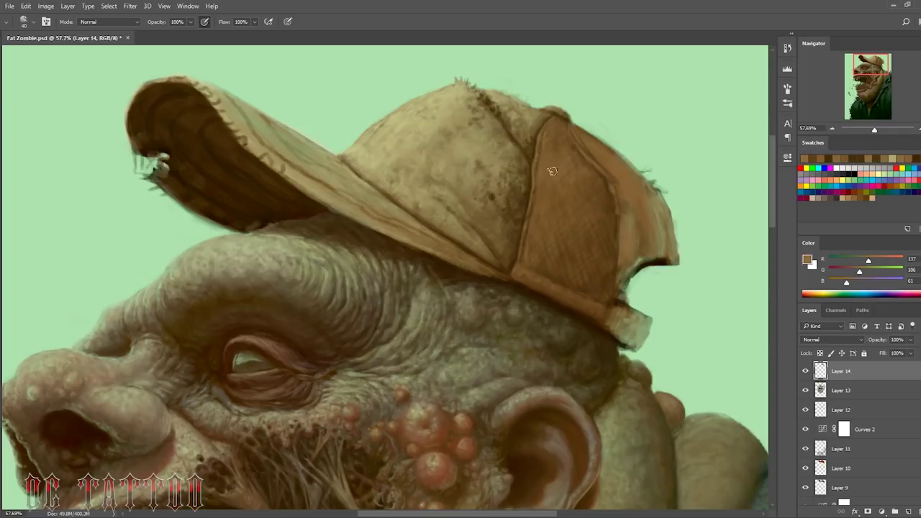
key(bracketleft)
key(bracketleft)
key(bracketleft)
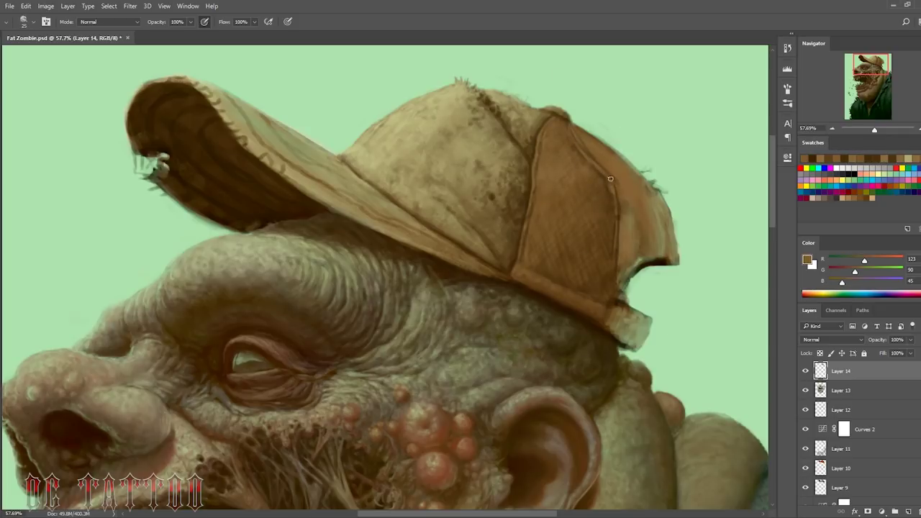
alt+click(569, 136)
alt+click(568, 125)
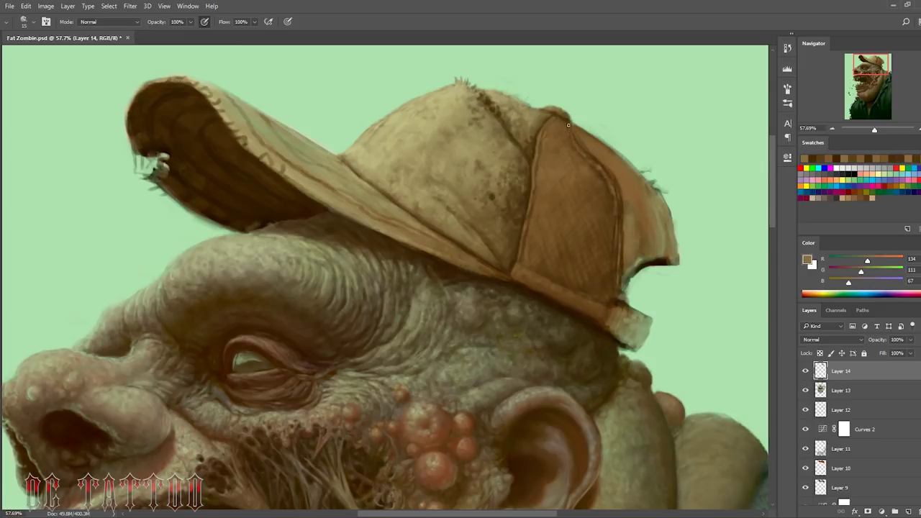
alt+click(618, 208)
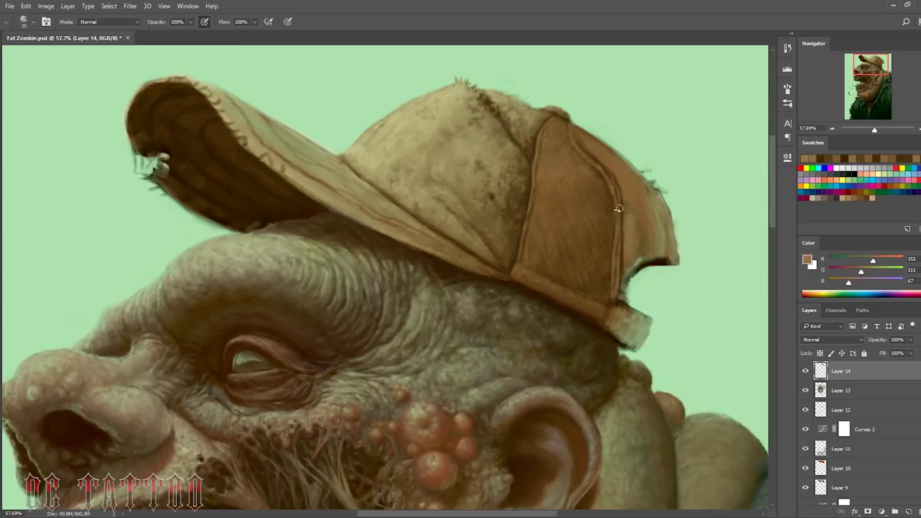
alt+click(570, 132)
Step: Darken the cap seam and paint very dark brown patches on the cap's side panel
drag(614, 183, 617, 205)
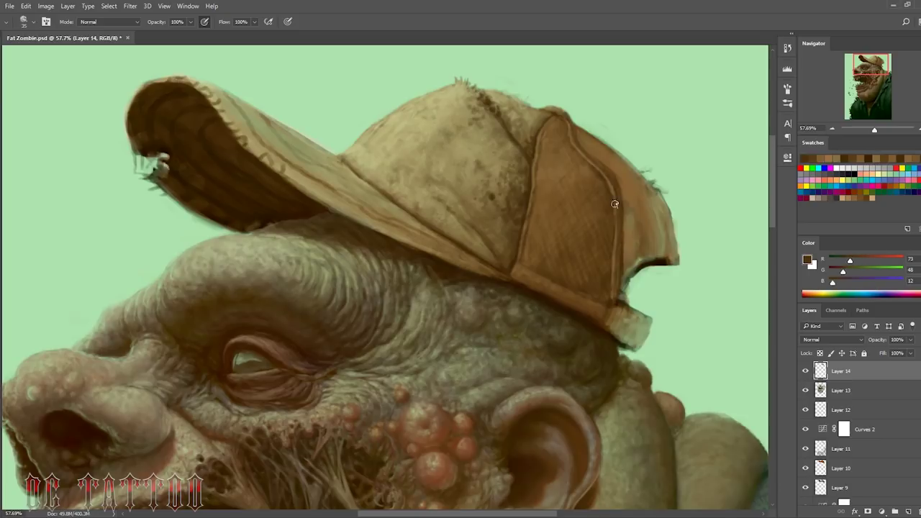
alt+click(286, 213)
mouse_move(590, 281)
mouse_down()
mouse_move(551, 215)
mouse_move(554, 260)
mouse_up()
drag(586, 298, 545, 287)
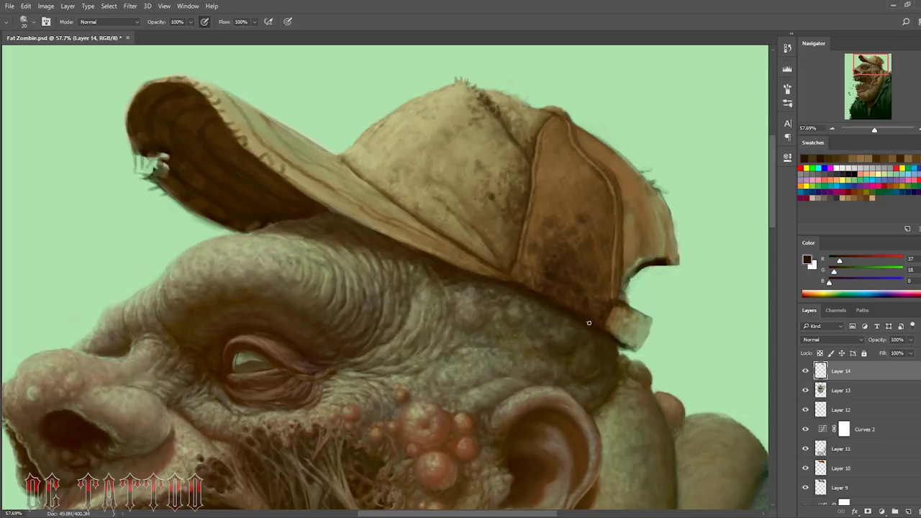
Step: Trim the cap tab's edge with mint-green, then paint a dark brown edge along it
key(bracketright)
alt+click(651, 306)
drag(633, 345, 644, 311)
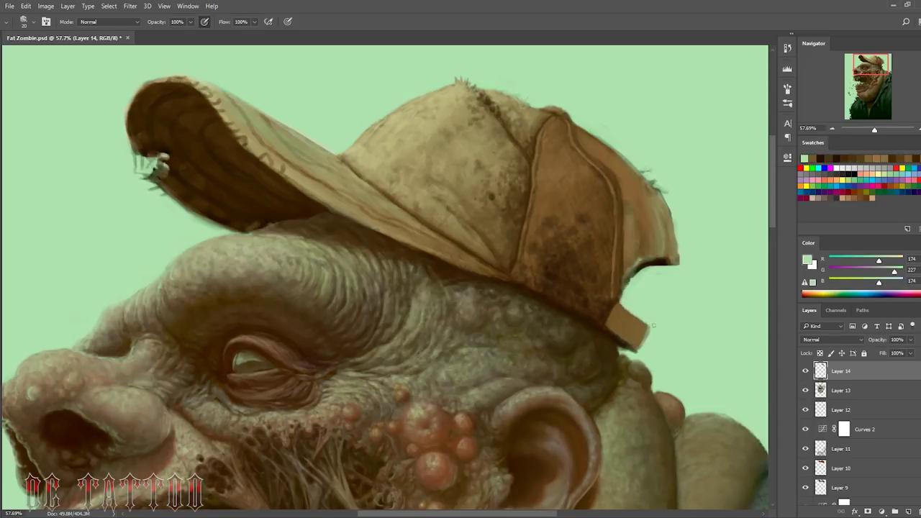
key(bracketright)
key(bracketright)
key(bracketright)
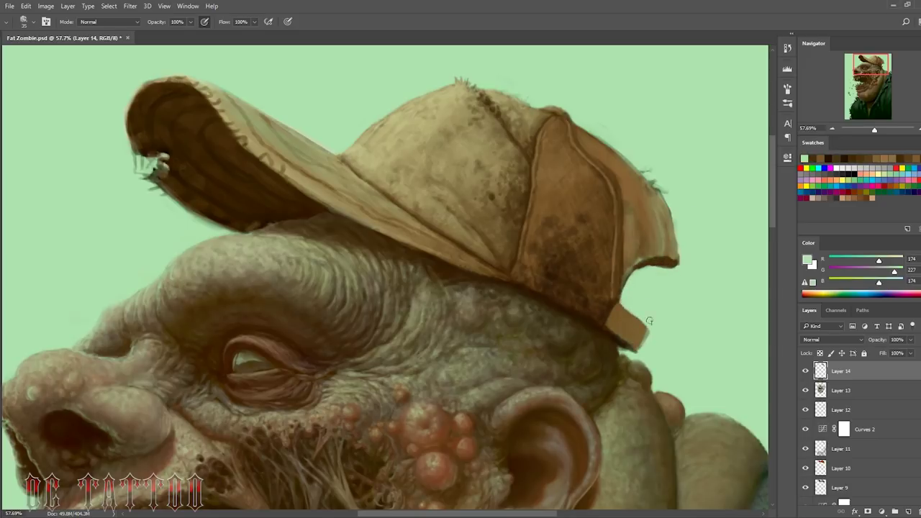
key(bracketright)
alt+click(613, 311)
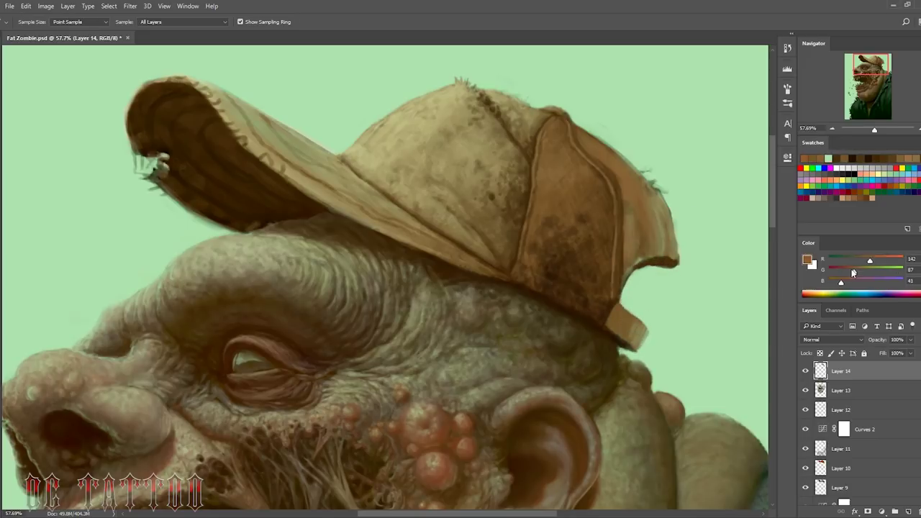
key(bracketleft)
key(bracketleft)
key(bracketleft)
alt+click(613, 312)
drag(619, 325, 615, 290)
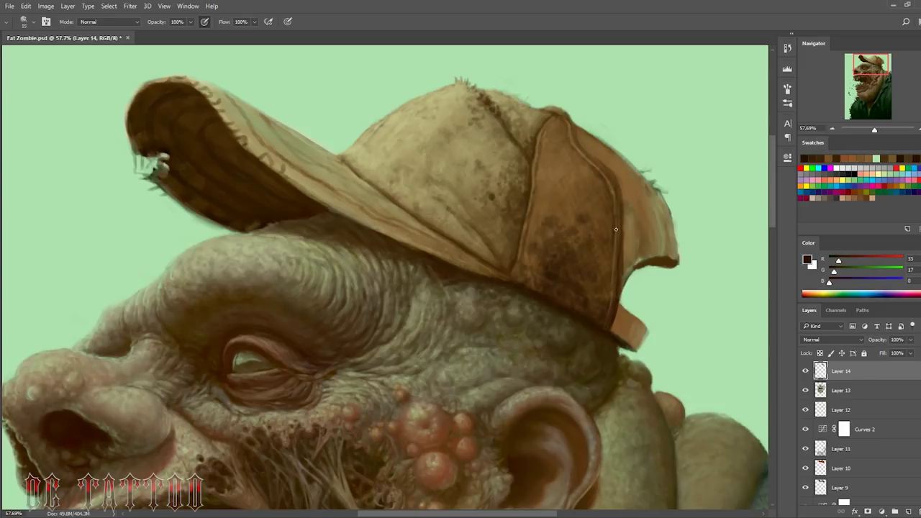
Step: Add fine olive and light brown touch-ups along the cap tab edge
alt+click(615, 300)
key(bracketleft)
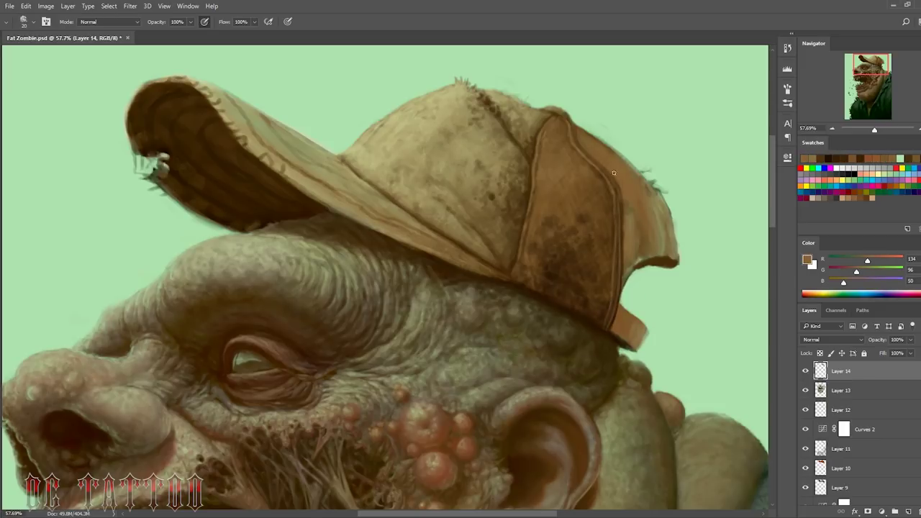
alt+click(630, 339)
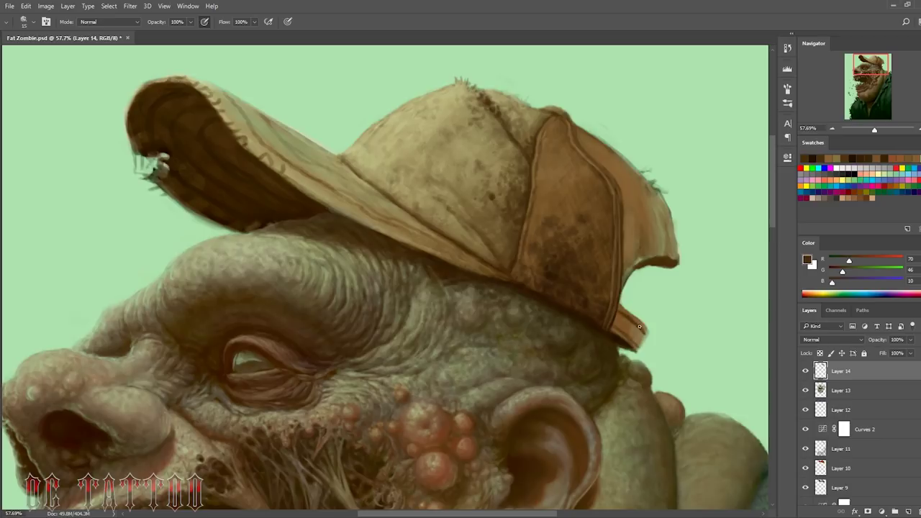
alt+click(639, 326)
key(bracketright)
drag(637, 320, 642, 328)
alt+click(641, 321)
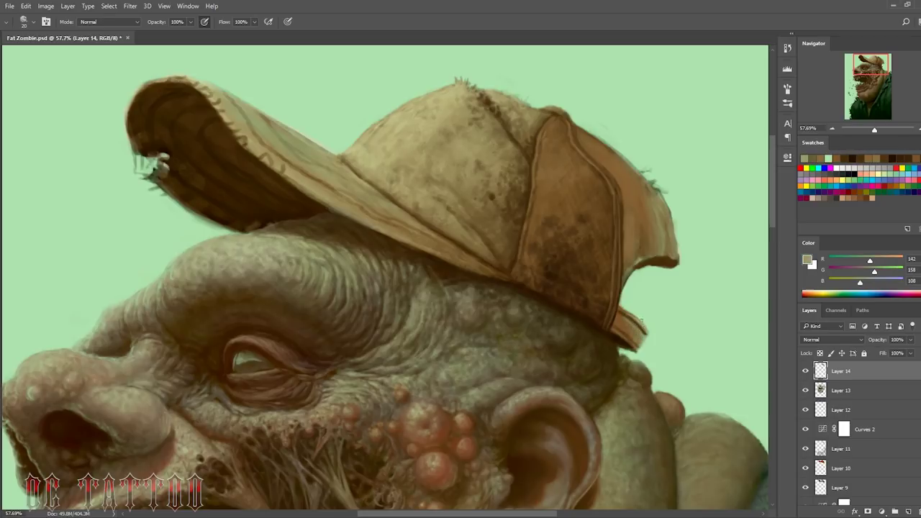
Step: Sample dark browns, olive grey and background green around the cap edge
alt+click(620, 338)
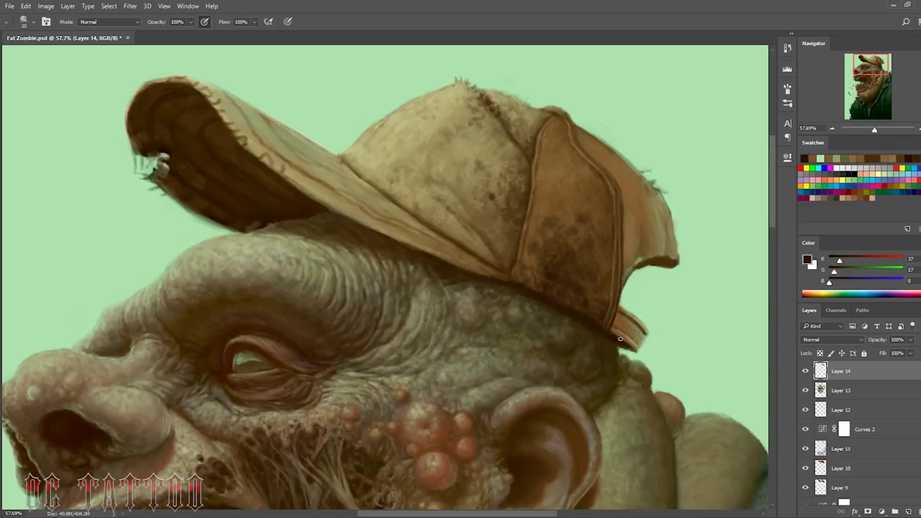
alt+click(624, 300)
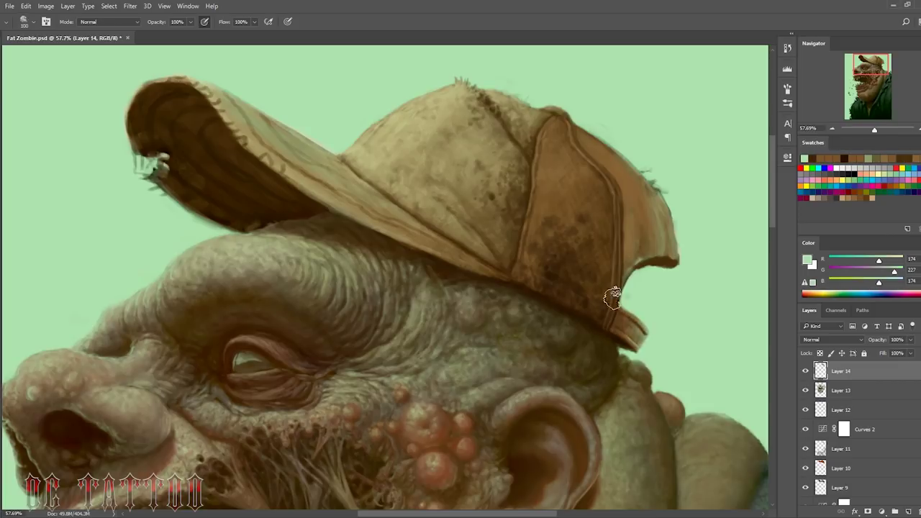
alt+click(623, 327)
alt+click(641, 336)
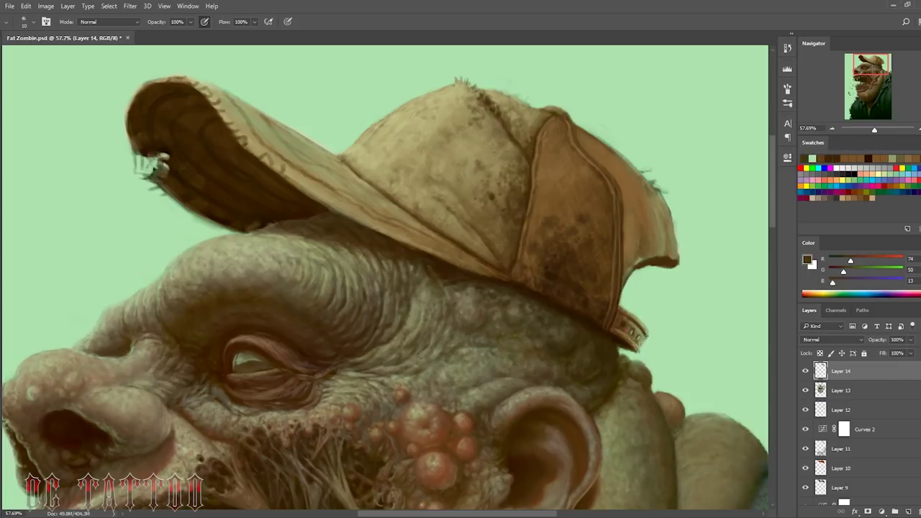
alt+click(641, 331)
alt+click(638, 253)
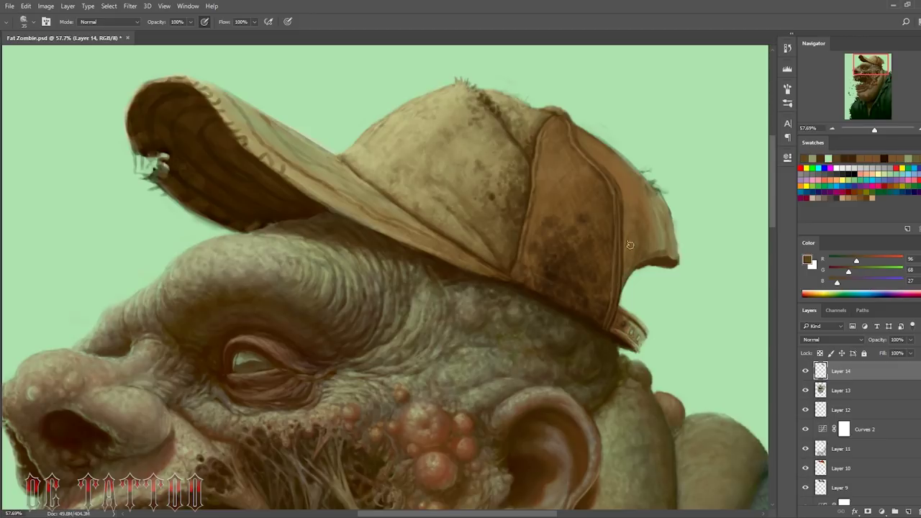
alt+click(636, 204)
alt+click(624, 281)
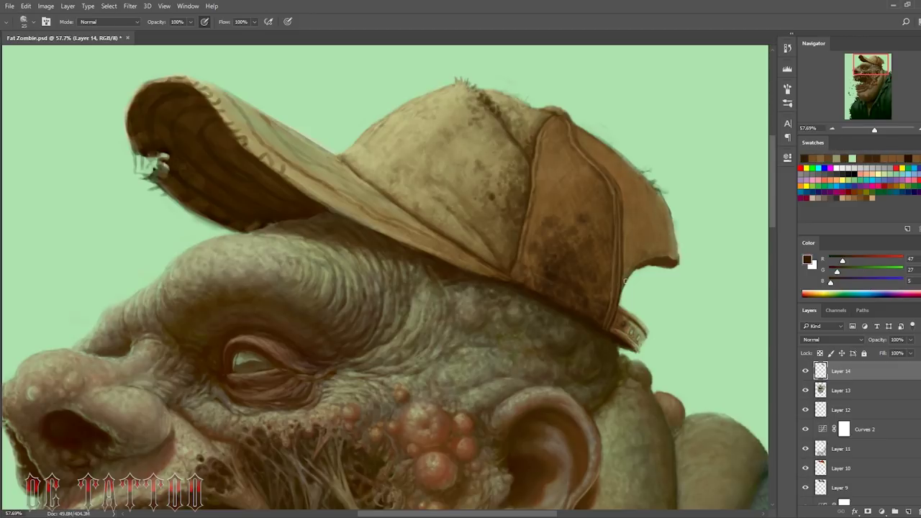
Step: Darken the cap's right edge with brown, trim it with green, and darken the underside tip
alt+click(673, 250)
key(bracketright)
key(bracketright)
mouse_move(669, 252)
mouse_down()
mouse_move(637, 211)
mouse_move(666, 252)
mouse_up()
key(bracketright)
alt+click(650, 198)
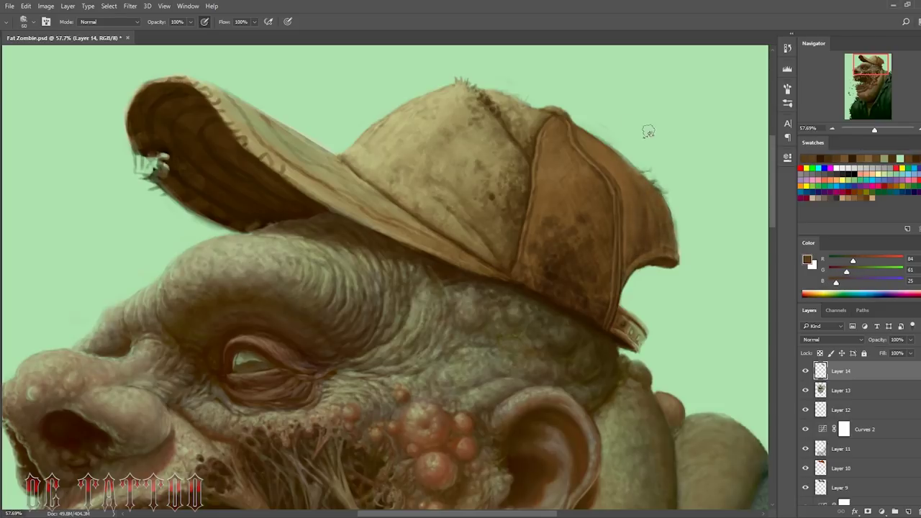
alt+click(619, 154)
key(bracketleft)
key(bracketleft)
key(bracketleft)
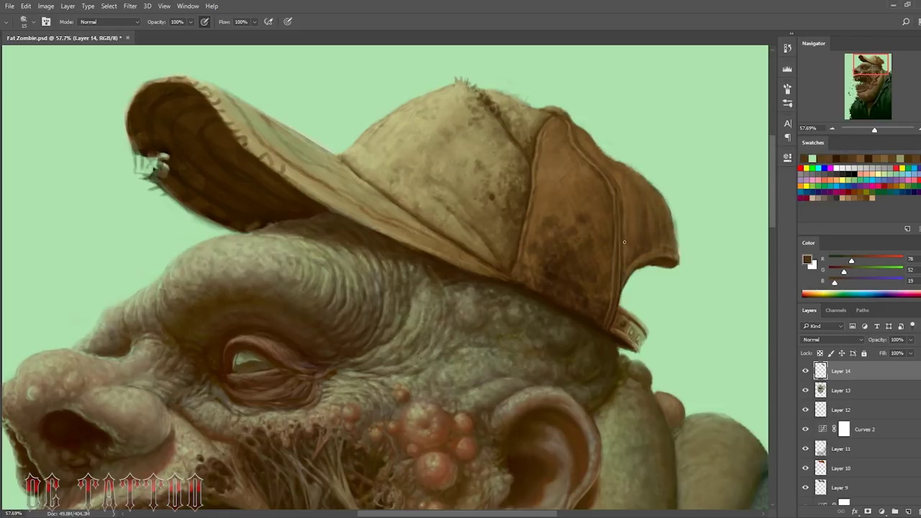
mouse_move(660, 183)
mouse_down()
mouse_move(676, 245)
mouse_move(641, 267)
mouse_up()
alt+click(673, 253)
alt+click(683, 257)
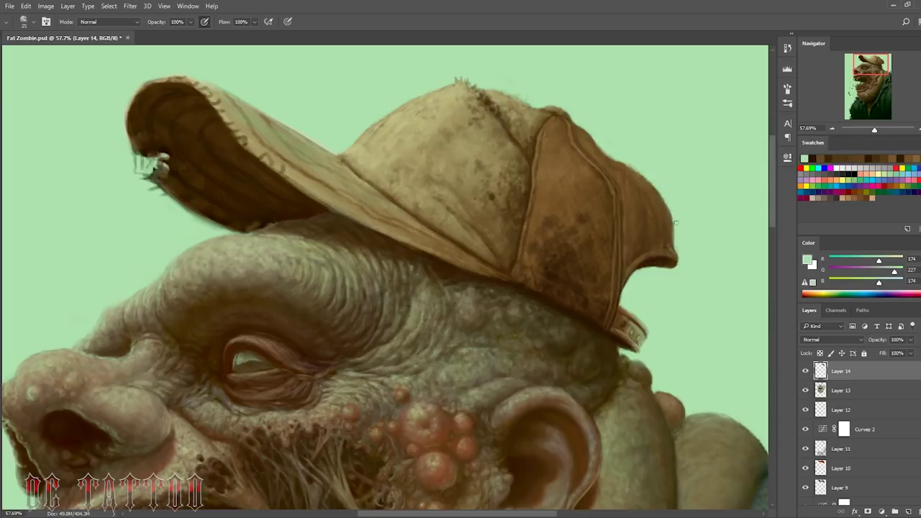
Step: Sample olive, lighter crown and darker panel browns from the cap at a smaller brush size
alt+click(666, 230)
key(bracketleft)
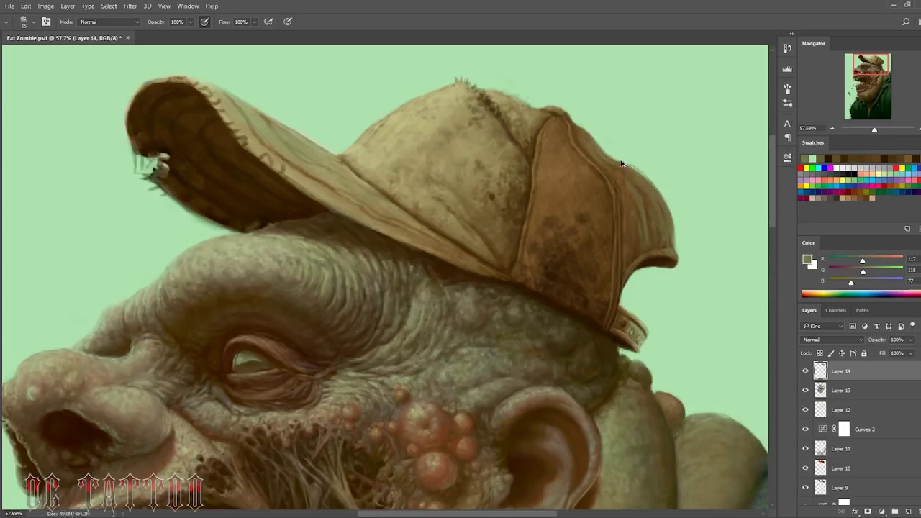
alt+click(558, 108)
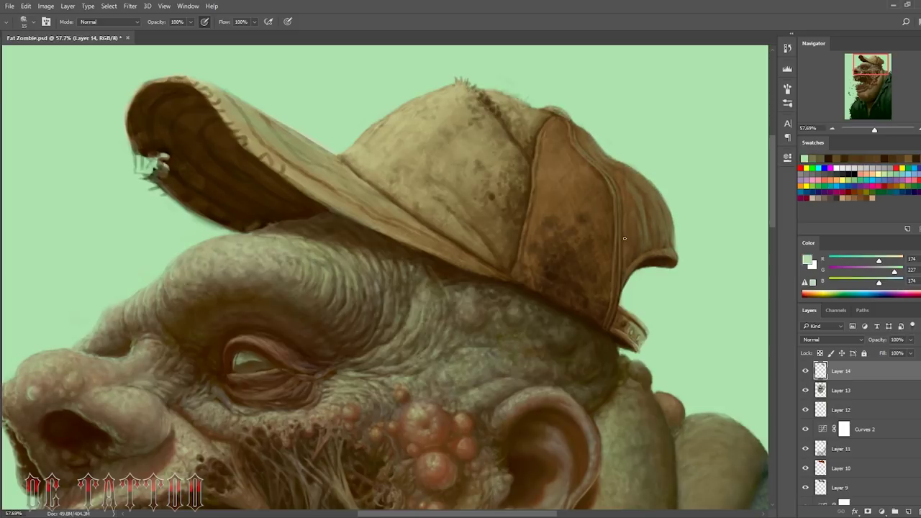
alt+click(661, 243)
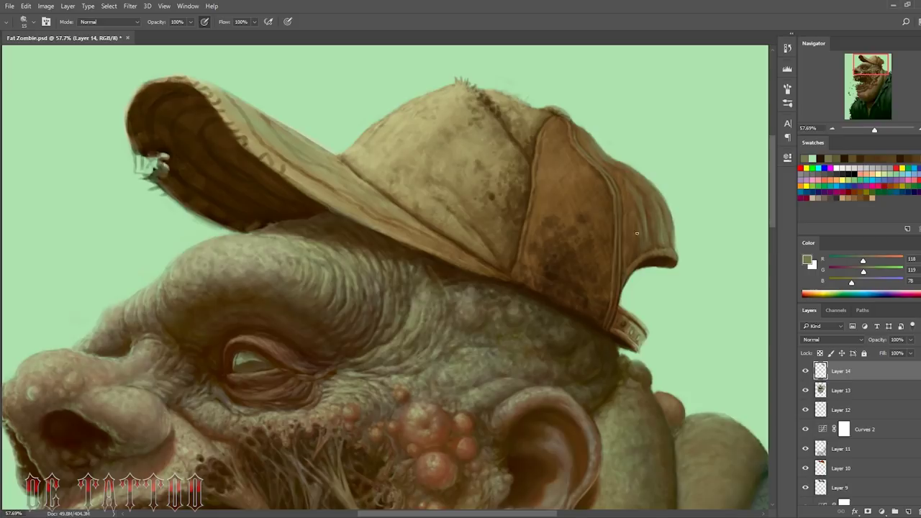
alt+click(534, 136)
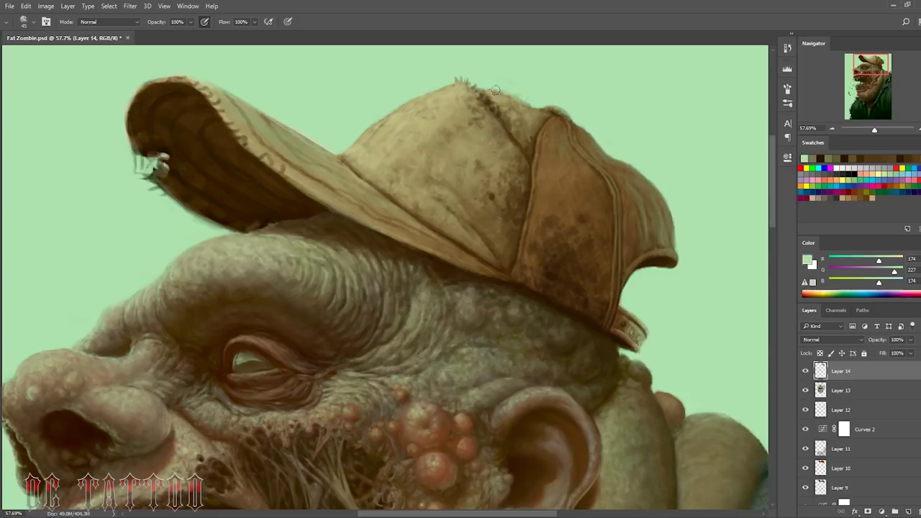
alt+click(558, 135)
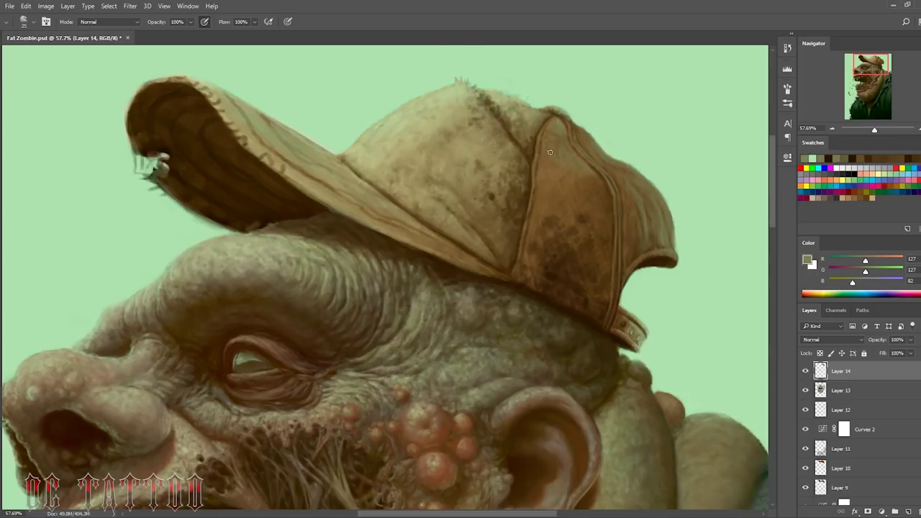
alt+click(617, 178)
alt+click(635, 184)
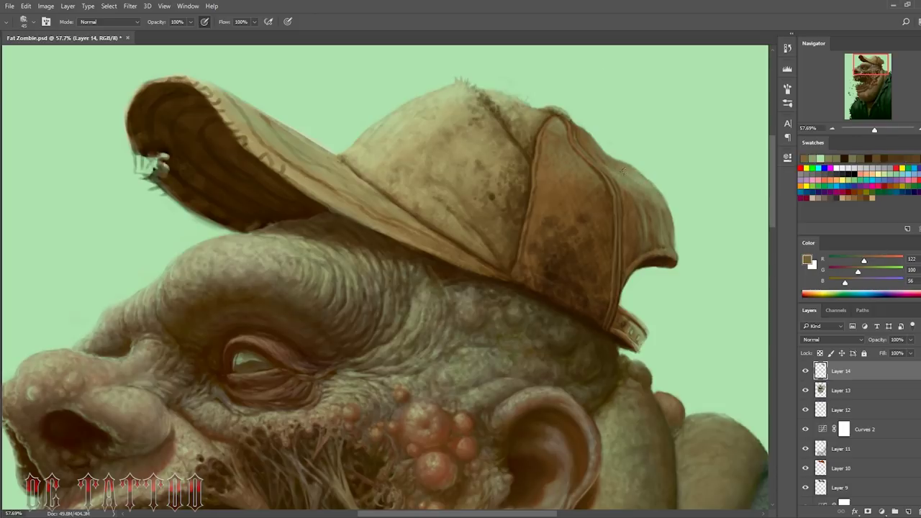
Step: Flip the canvas horizontally and paint brown strokes across the cap brim
key(h)
key(Return)
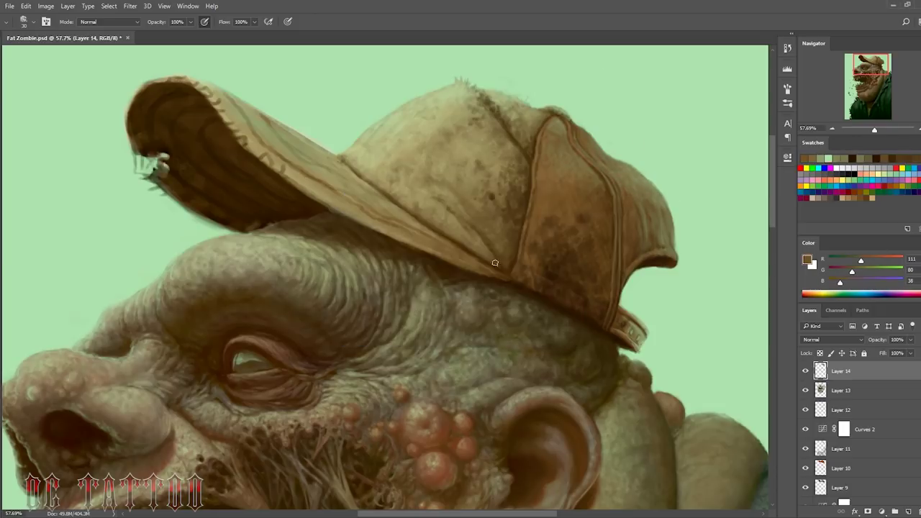
alt+click(236, 189)
drag(360, 237, 489, 176)
mouse_move(414, 208)
mouse_down()
mouse_move(539, 130)
mouse_move(558, 101)
mouse_move(468, 167)
mouse_move(543, 126)
mouse_up()
Step: Smooth and lighten the cap brim with lighter brown, darkening its top edge
alt+click(469, 167)
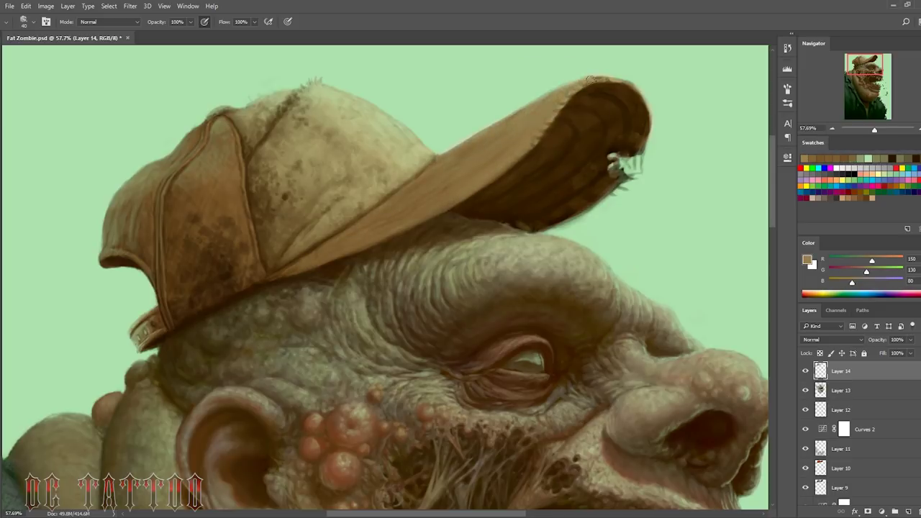
alt+click(460, 161)
drag(392, 213, 471, 141)
drag(302, 270, 389, 216)
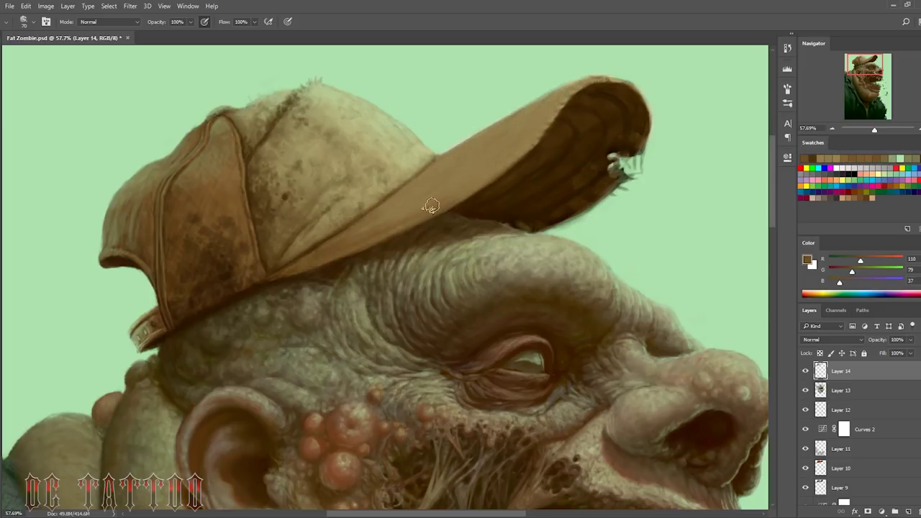
alt+click(453, 162)
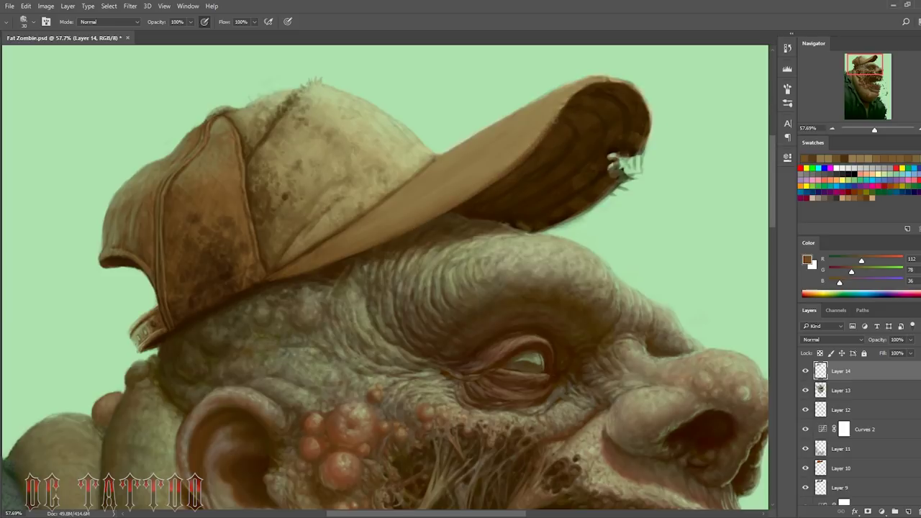
drag(596, 87, 571, 96)
Step: Sample background green, olive and darker browns around the cap edge
alt+click(458, 137)
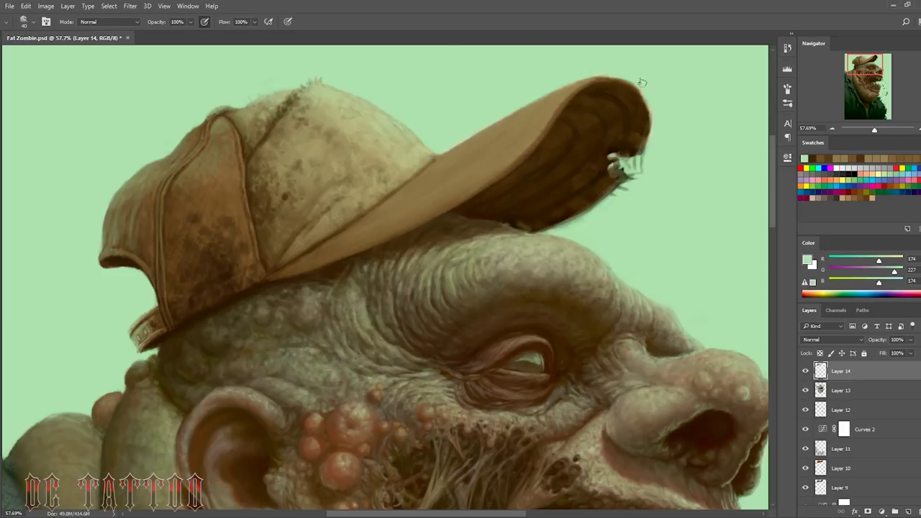
alt+click(187, 130)
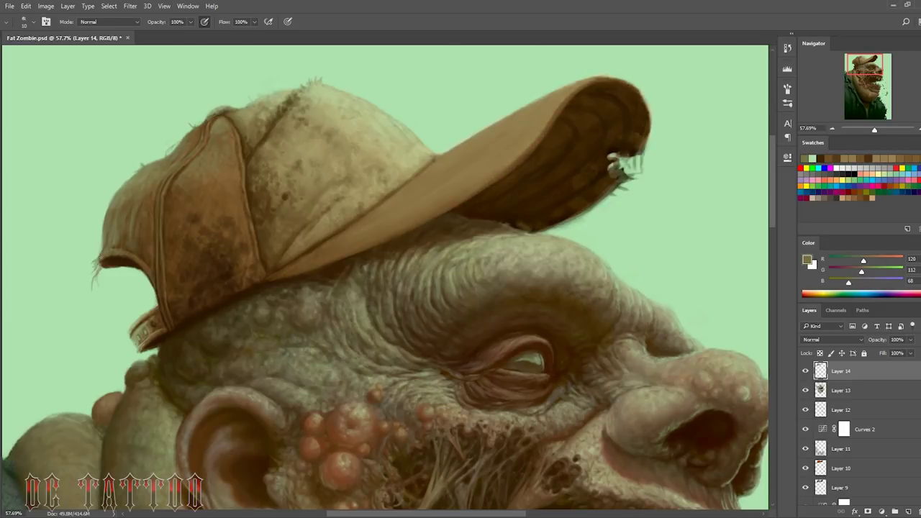
alt+click(151, 293)
alt+click(149, 286)
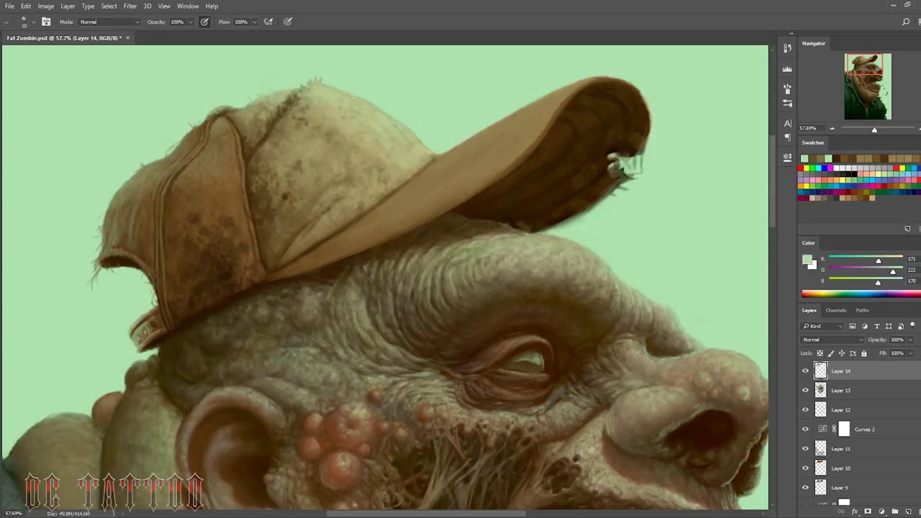
alt+click(201, 137)
alt+click(191, 145)
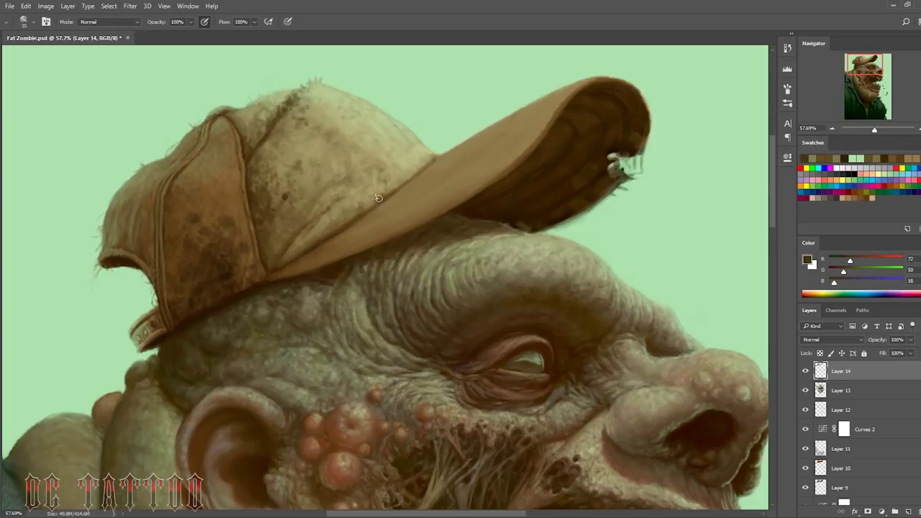
alt+click(403, 184)
Step: Smooth and darken the brim's underside with very dark brown
alt+click(400, 125)
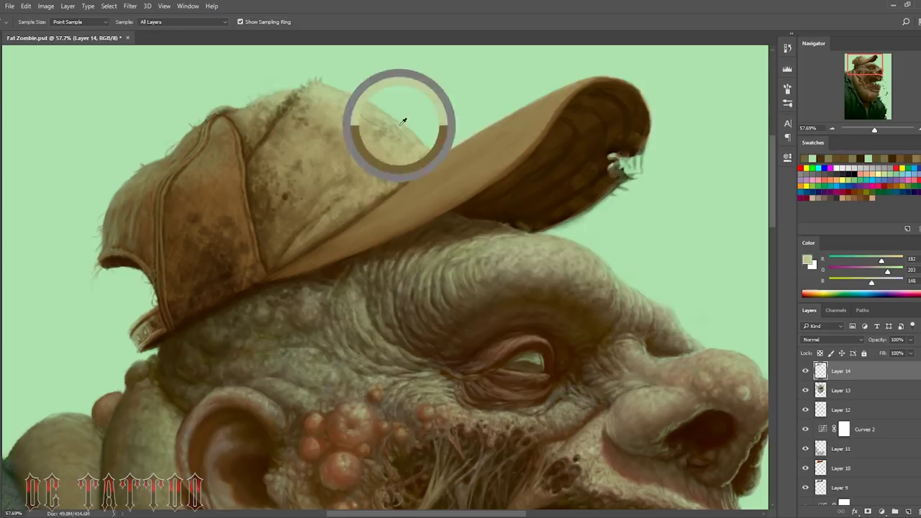
alt+click(453, 197)
alt+click(434, 212)
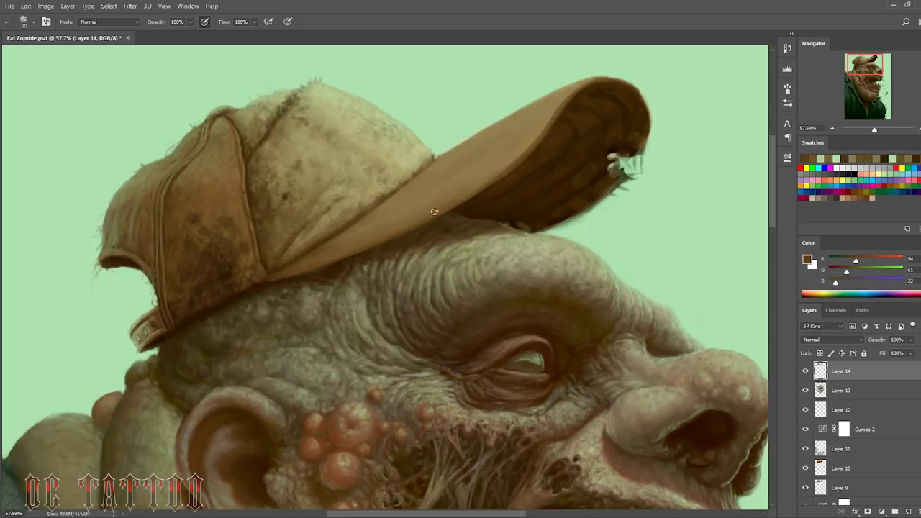
alt+click(517, 155)
alt+click(511, 205)
alt+click(502, 222)
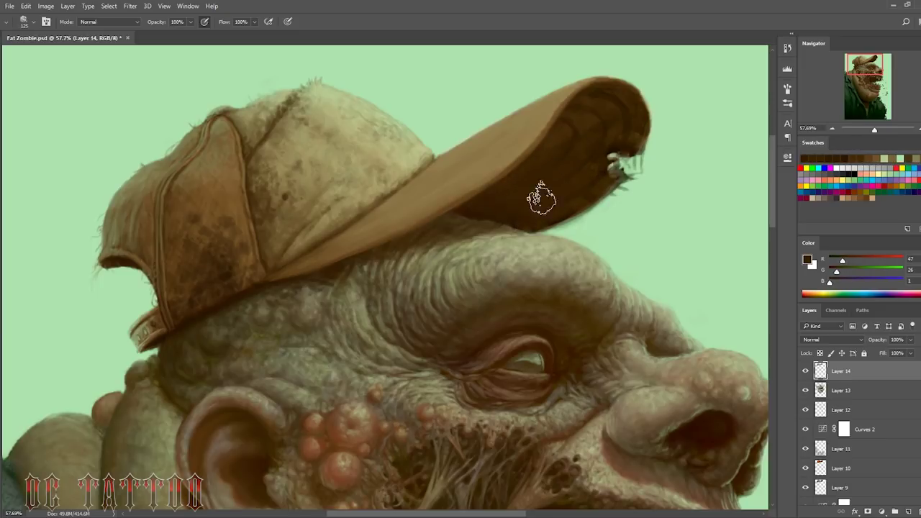
drag(539, 195, 626, 115)
Step: Paint out the stray hairs near the brim with mint-green using a smaller brush
alt+click(566, 138)
alt+click(593, 193)
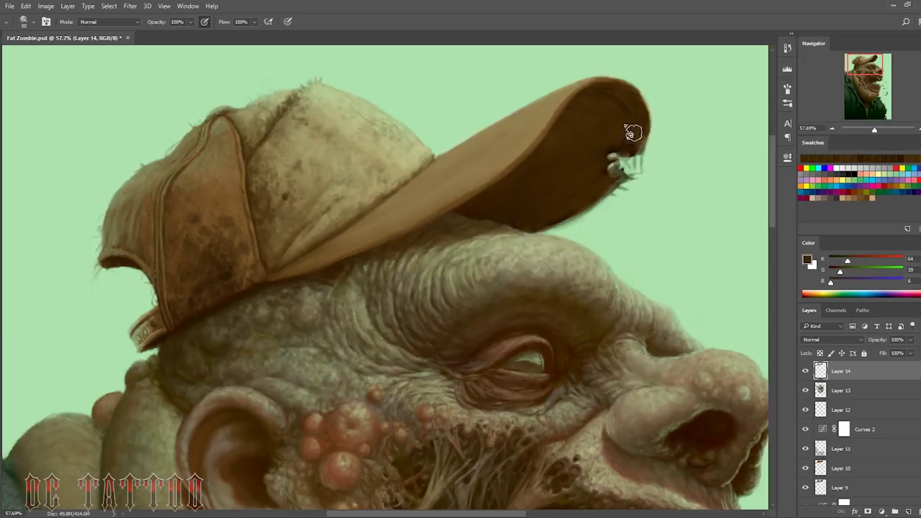
alt+click(572, 161)
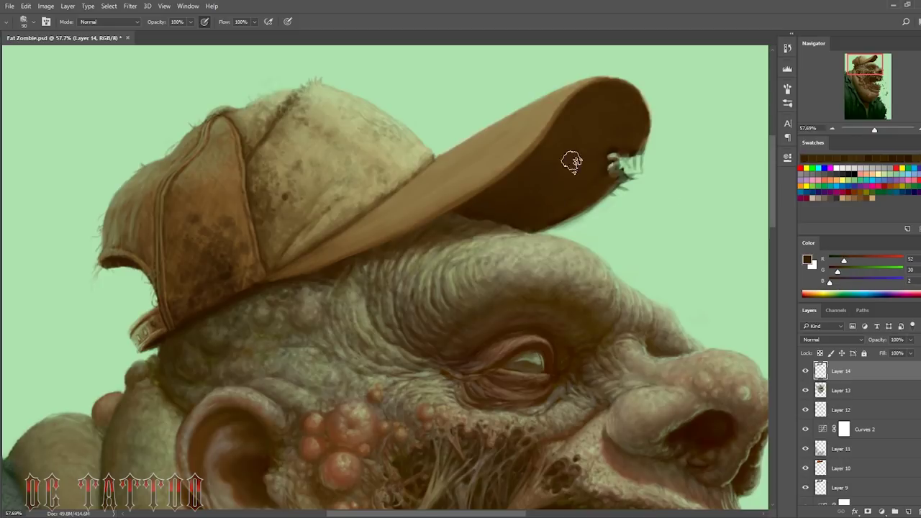
alt+click(503, 214)
key(bracketleft)
key(bracketleft)
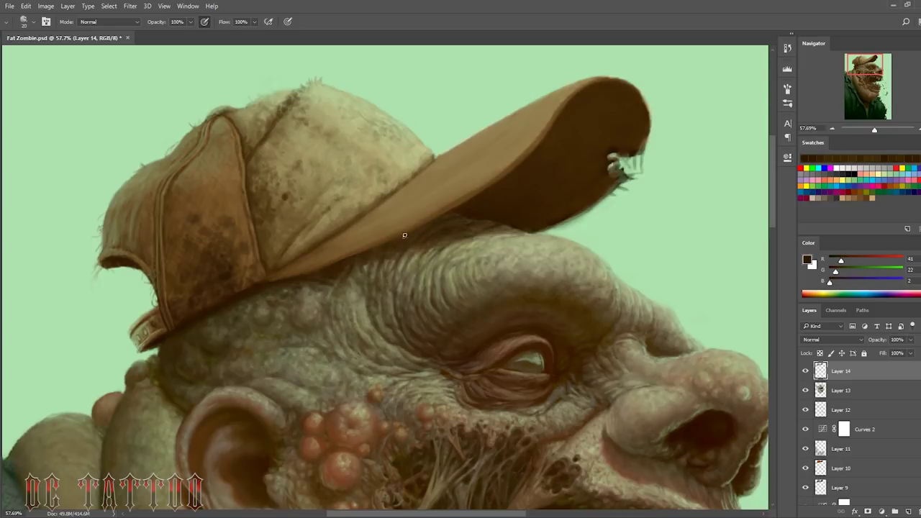
alt+click(631, 139)
mouse_move(615, 173)
mouse_down()
mouse_move(647, 159)
mouse_move(638, 182)
mouse_up()
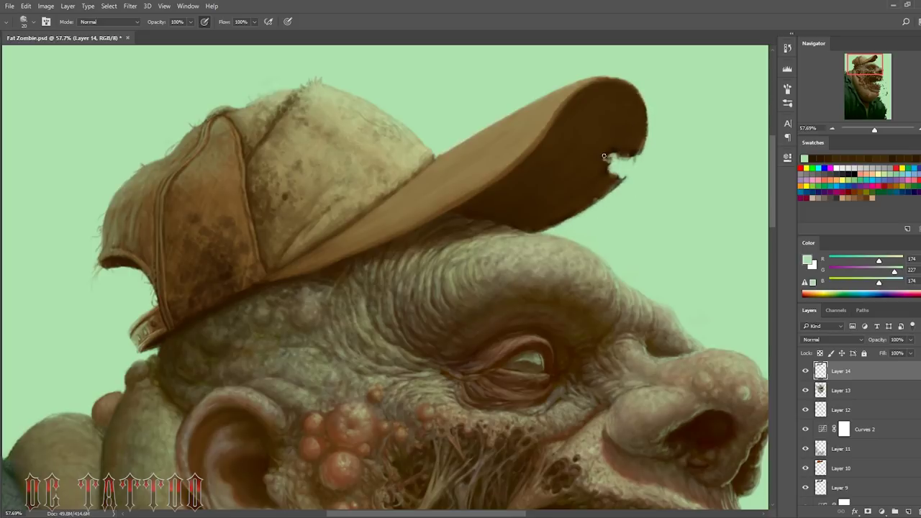
Step: Fill the bite-mark gaps in the brim with dark brown
alt+click(594, 201)
key(bracketleft)
key(bracketleft)
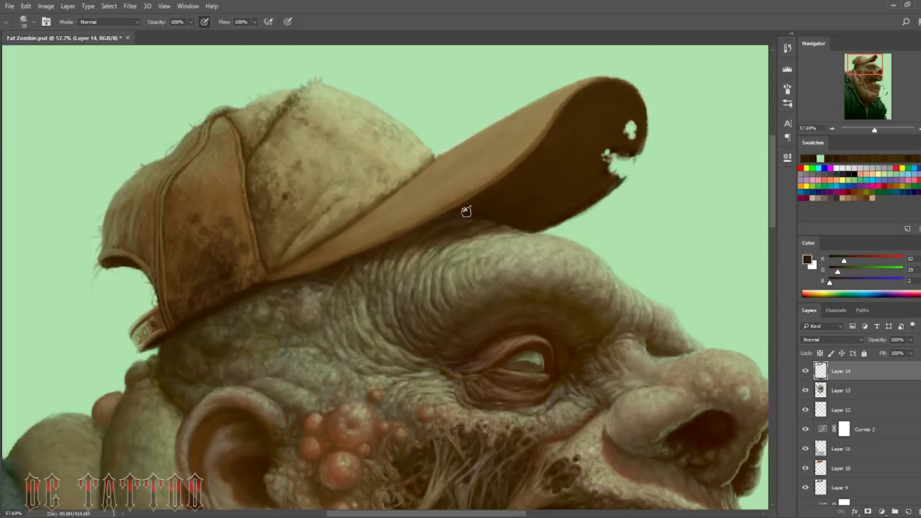
alt+click(465, 208)
drag(611, 155, 630, 166)
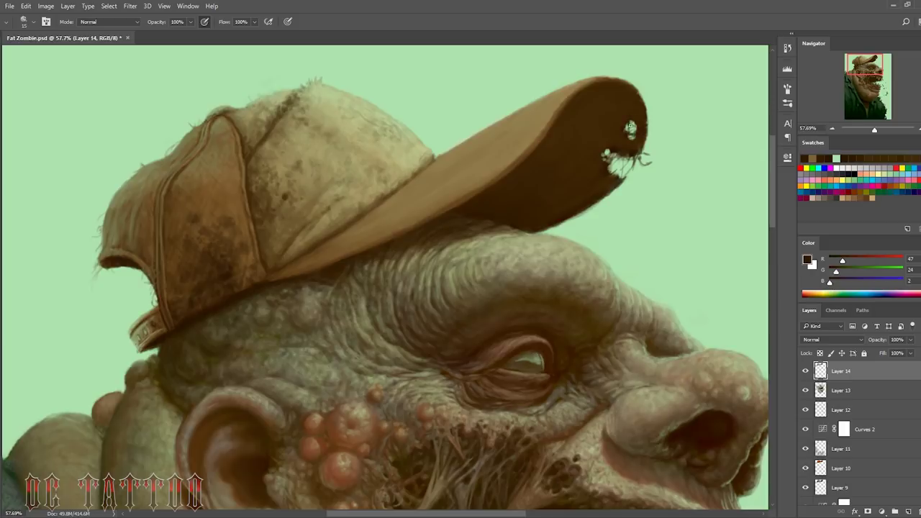
Step: Streak the brim with lighter tan strokes using a much larger brush
alt+click(565, 189)
key(bracketright)
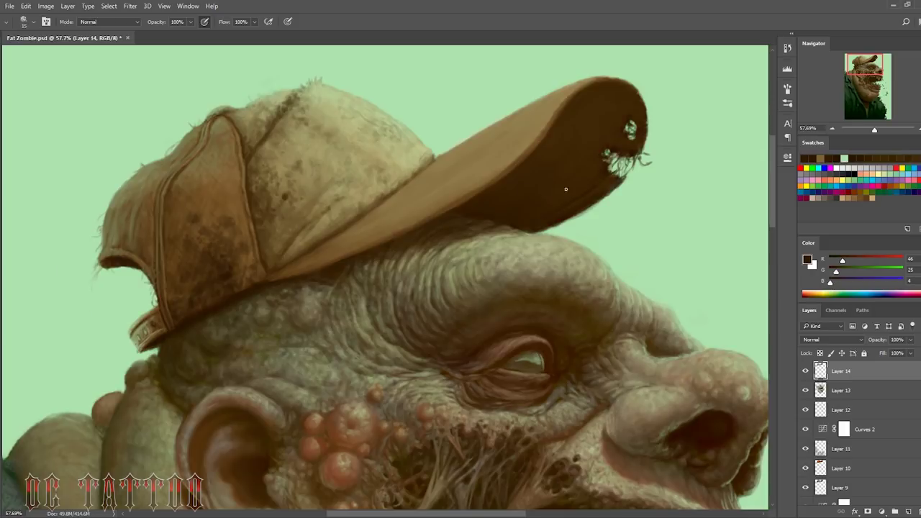
alt+click(546, 103)
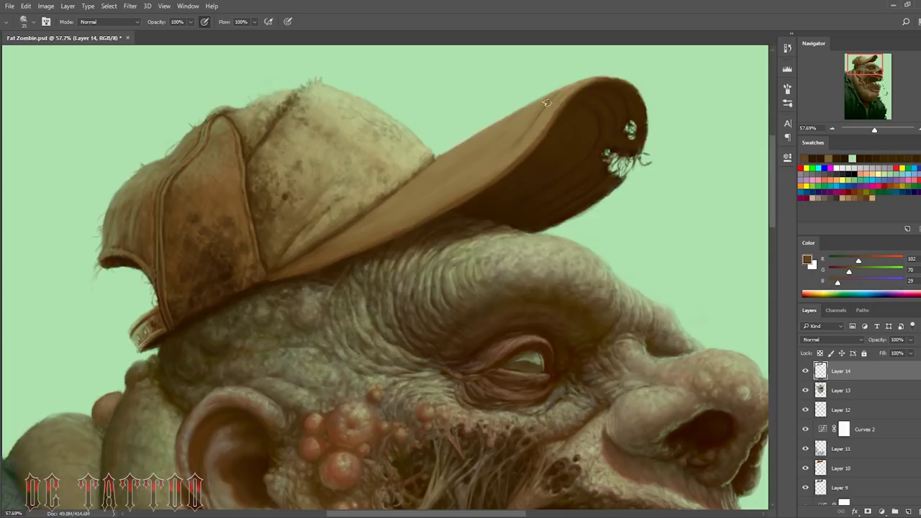
alt+click(313, 254)
key(bracketright)
key(bracketright)
key(bracketright)
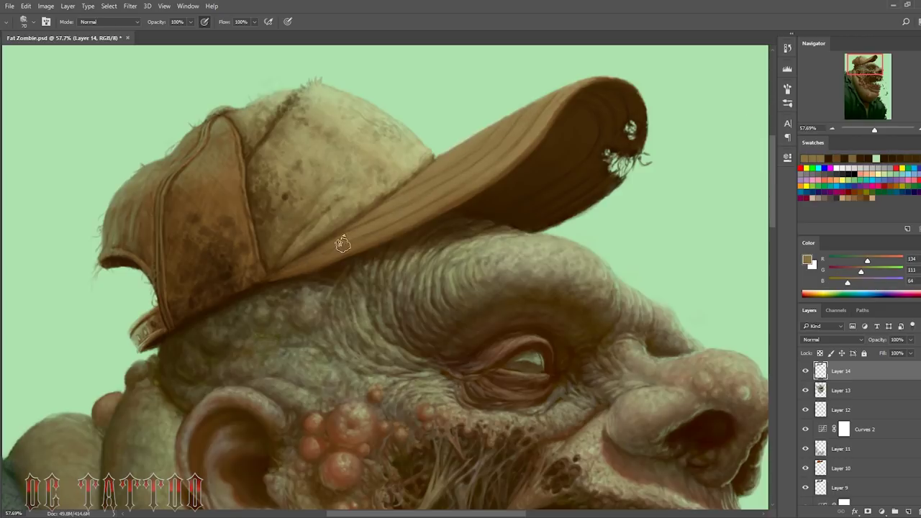
key(bracketright)
key(bracketright)
key(bracketright)
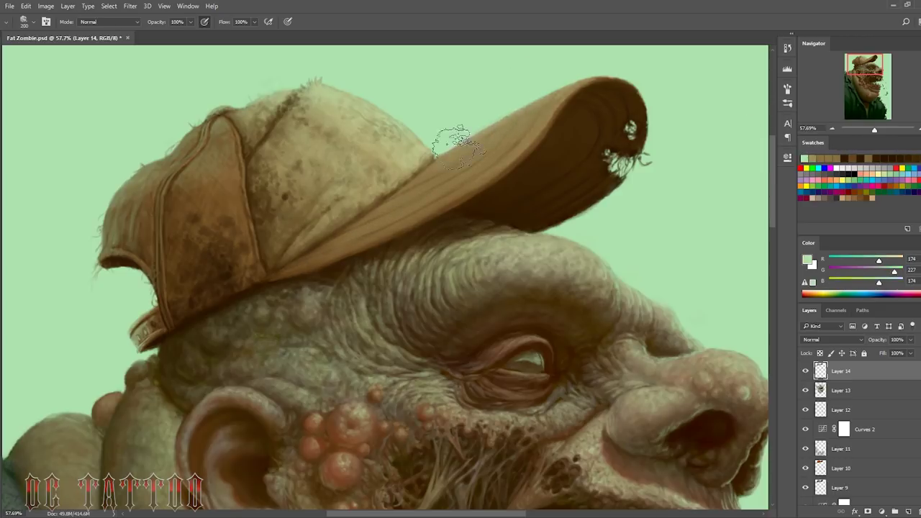
drag(452, 133, 552, 94)
Step: Sample mint-green and brim browns at a finer size, then add new Layer 15
alt+click(553, 97)
alt+click(582, 97)
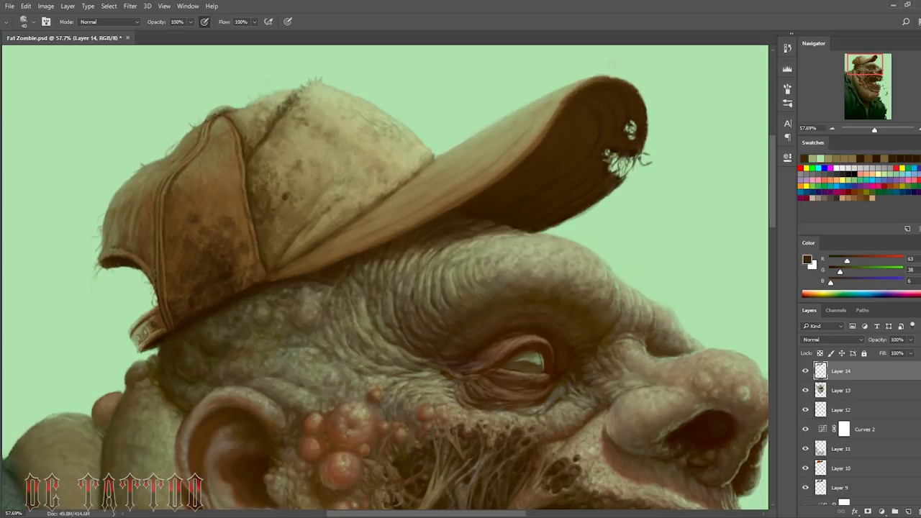
key(bracketleft)
key(bracketleft)
key(bracketleft)
alt+click(645, 159)
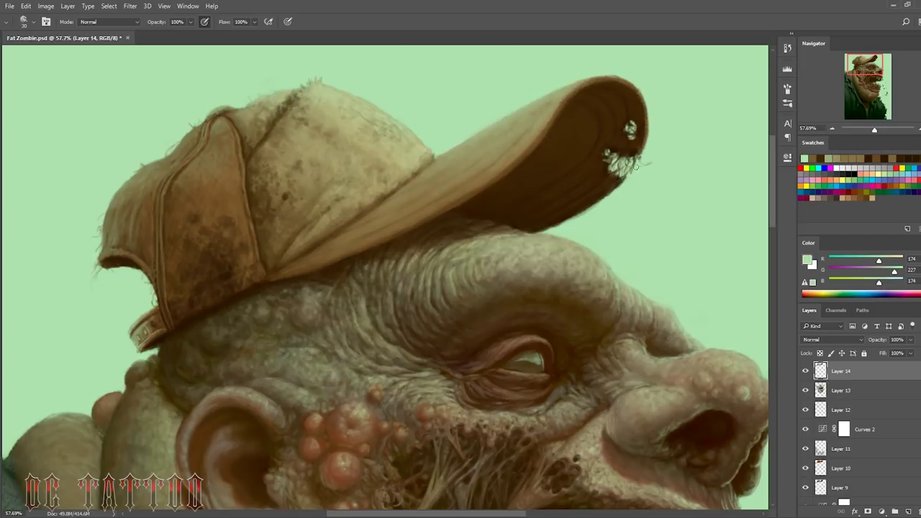
alt+click(611, 177)
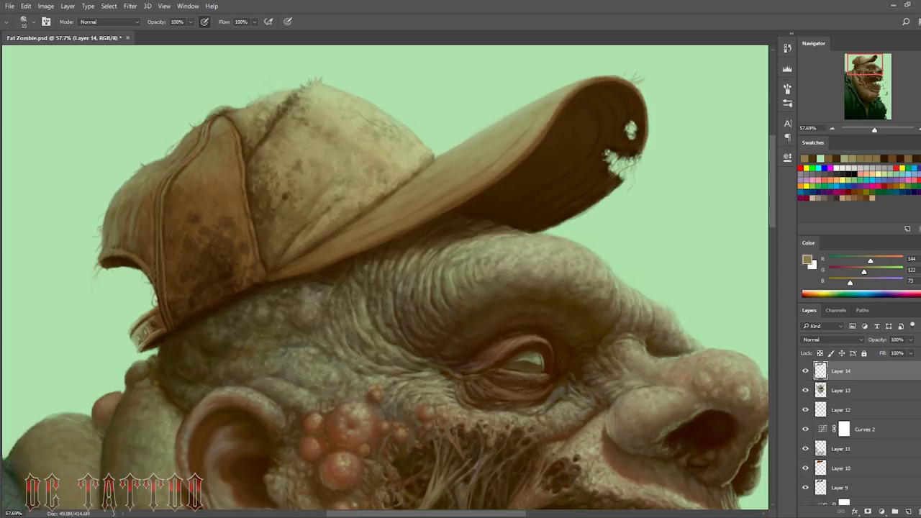
alt+click(487, 131)
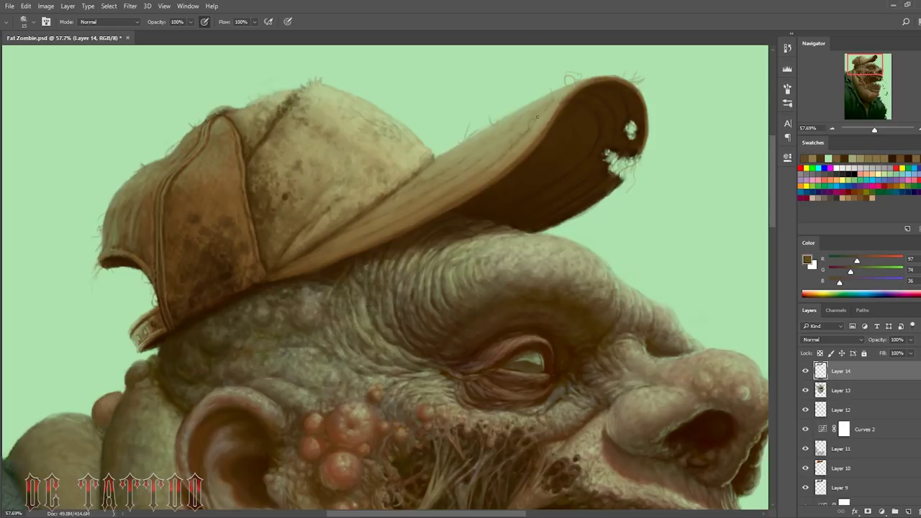
alt+click(553, 176)
key(ctrl+shift+alt+n)
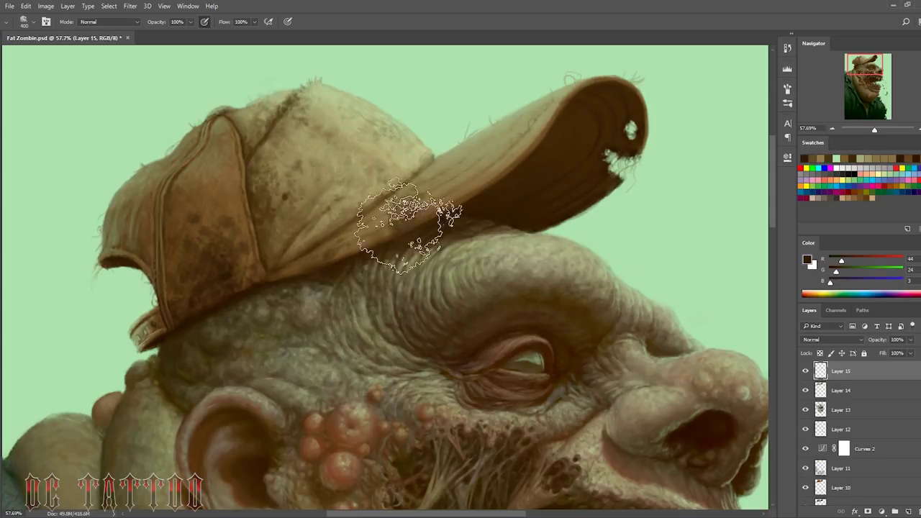
Step: Faintly darken the brim's lower edge and sample a tan colour
drag(326, 255, 439, 215)
drag(532, 147, 446, 208)
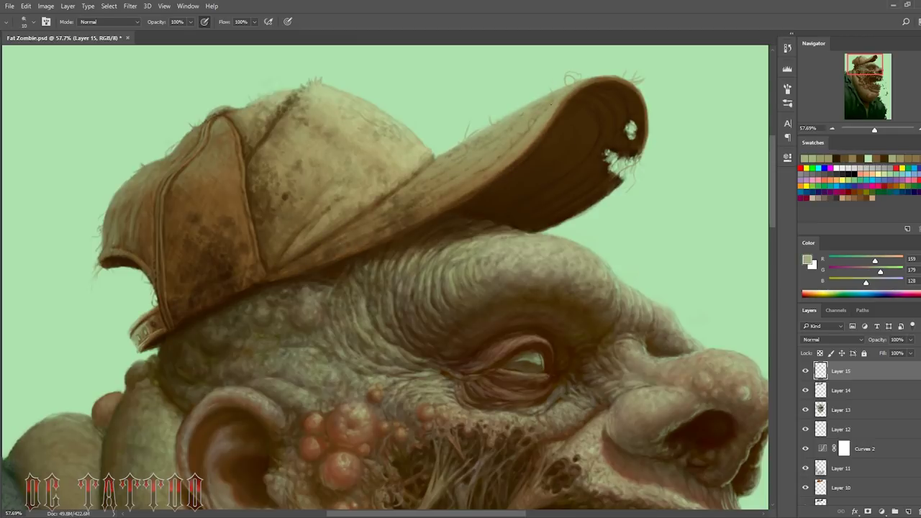
alt+click(410, 216)
Step: Pan the view down via the Navigator and create new Layer 16
mouse_move(865, 69)
mouse_down()
mouse_move(865, 87)
mouse_move(854, 84)
mouse_up()
key(ctrl+shift+n)
key(Return)
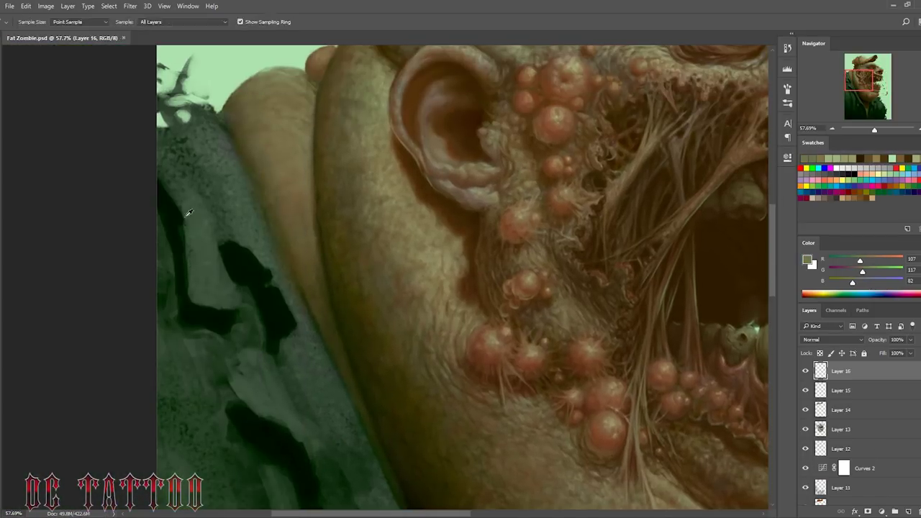
Step: Paint near-black green strokes into the collar beside the neck with a textured brush
alt+click(216, 288)
mouse_move(183, 209)
mouse_down()
mouse_move(154, 370)
mouse_move(213, 257)
mouse_move(281, 331)
mouse_move(255, 345)
mouse_up()
key(bracketleft)
key(bracketleft)
key(bracketleft)
key(e)
key(b)
drag(177, 183, 238, 216)
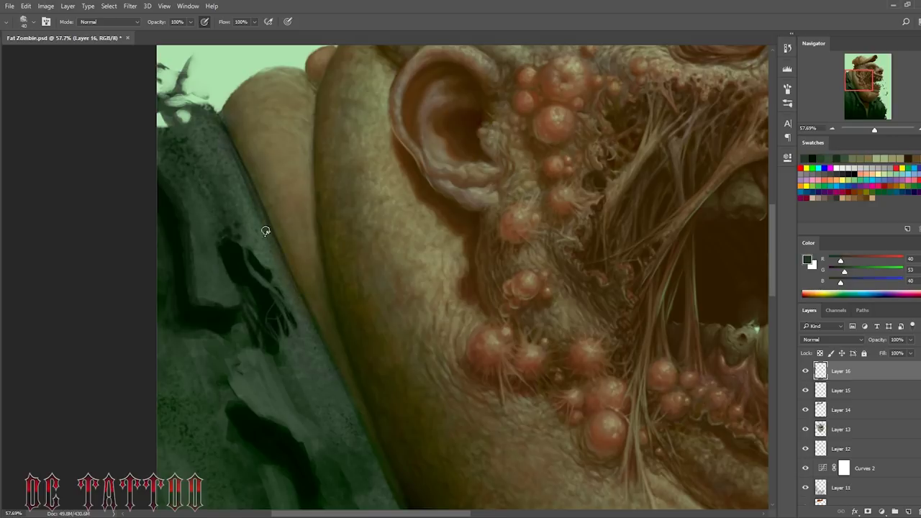
key(bracketleft)
key(bracketleft)
key(bracketleft)
drag(216, 180, 201, 308)
Step: Add grey-green strokes, darken the lower collar, and draw a thin light thread
alt+click(257, 425)
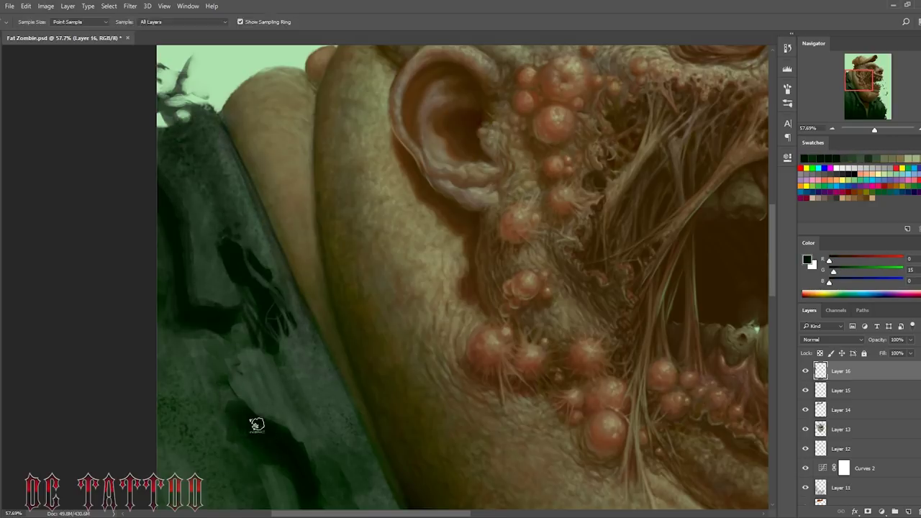
mouse_move(261, 419)
mouse_down()
mouse_move(219, 303)
mouse_move(222, 263)
mouse_up()
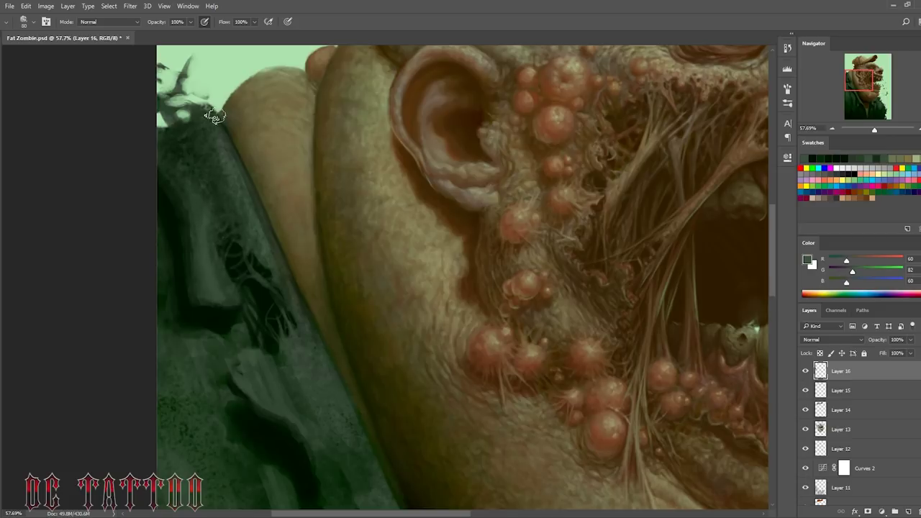
alt+click(253, 208)
key(bracketright)
drag(180, 338, 245, 432)
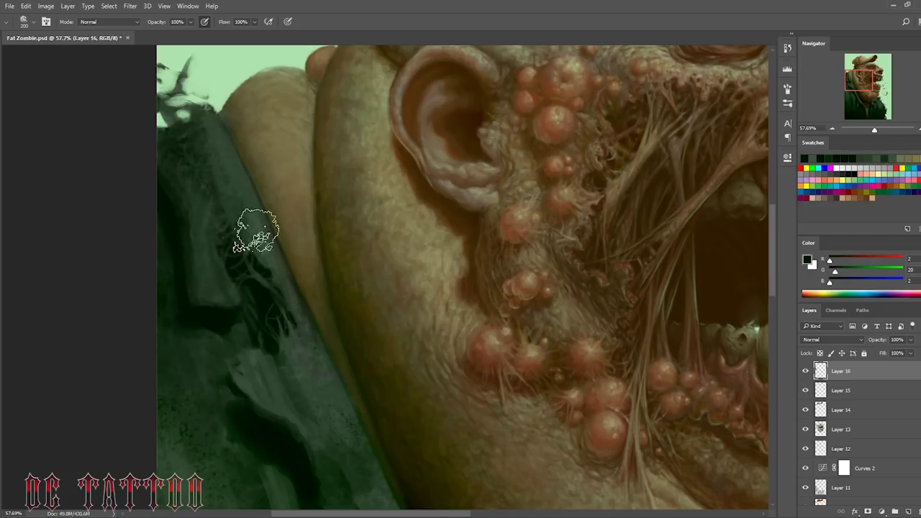
alt+click(262, 372)
key(bracketleft)
key(bracketleft)
key(bracketleft)
drag(227, 332, 223, 319)
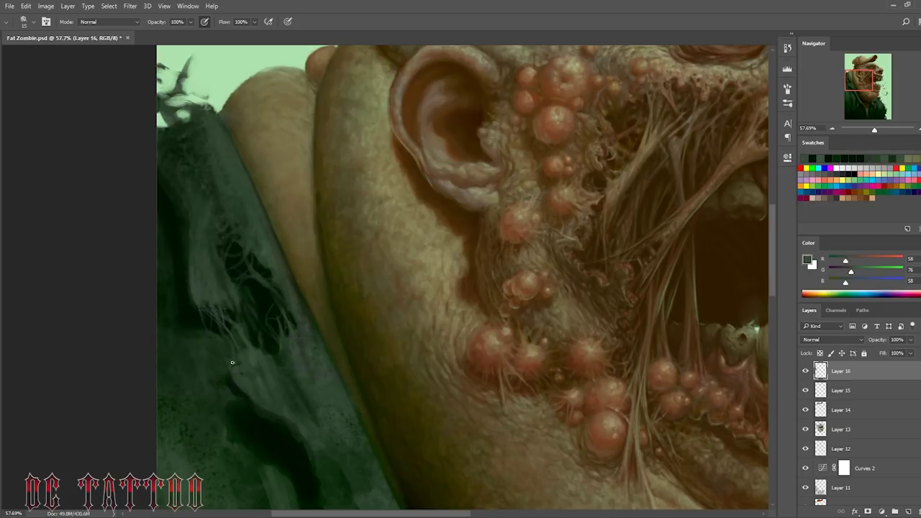
Step: Sample dark greens and a grey-green from the shirt while adjusting brush size
alt+click(291, 320)
alt+click(315, 468)
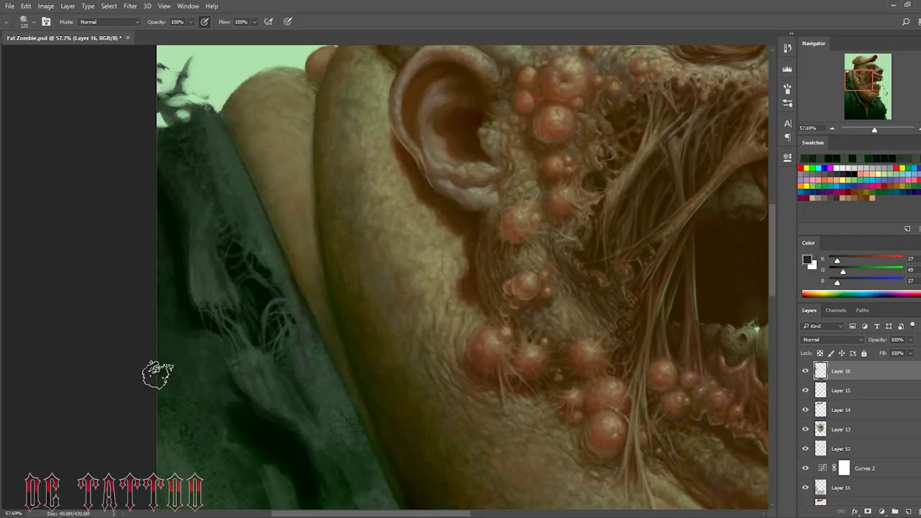
key(bracketright)
key(bracketright)
key(bracketright)
key(bracketleft)
key(bracketleft)
key(bracketleft)
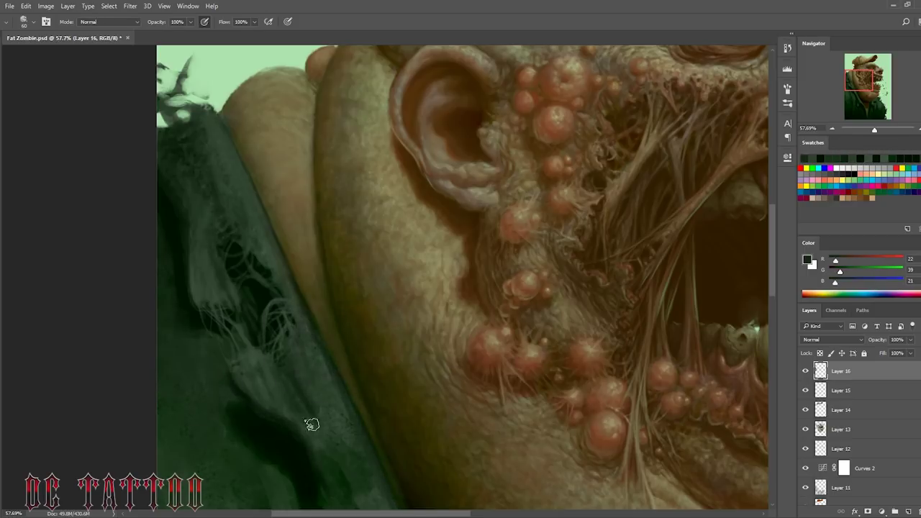
alt+click(311, 424)
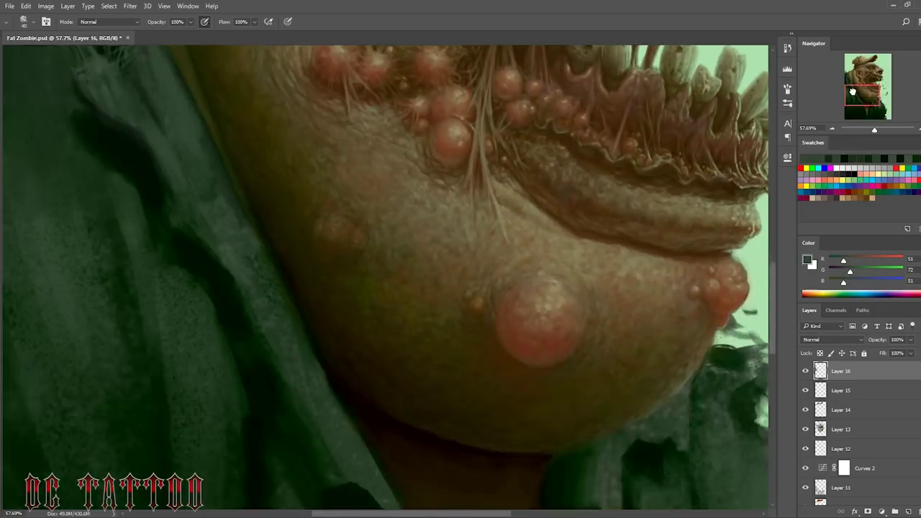
Step: Paint light green strokes along the cloth edge of the shirt below the chin
drag(314, 353, 155, 159)
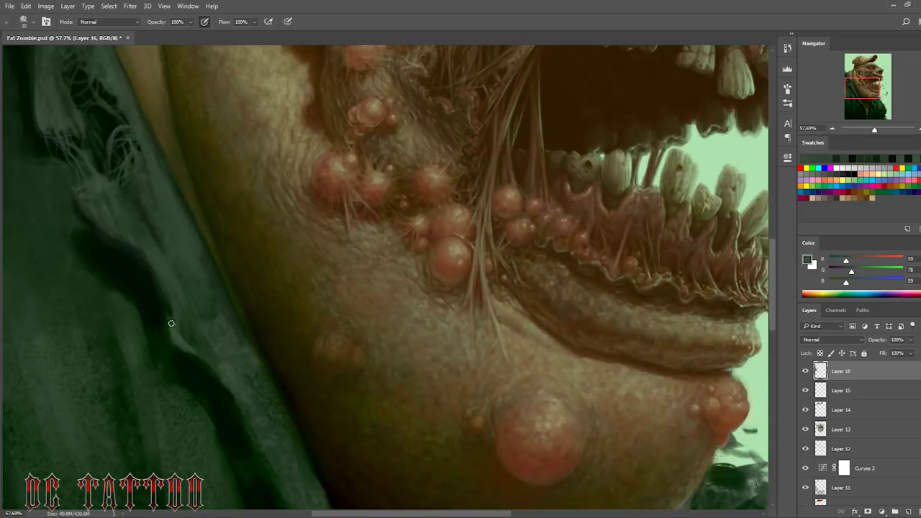
alt+click(155, 158)
alt+click(224, 353)
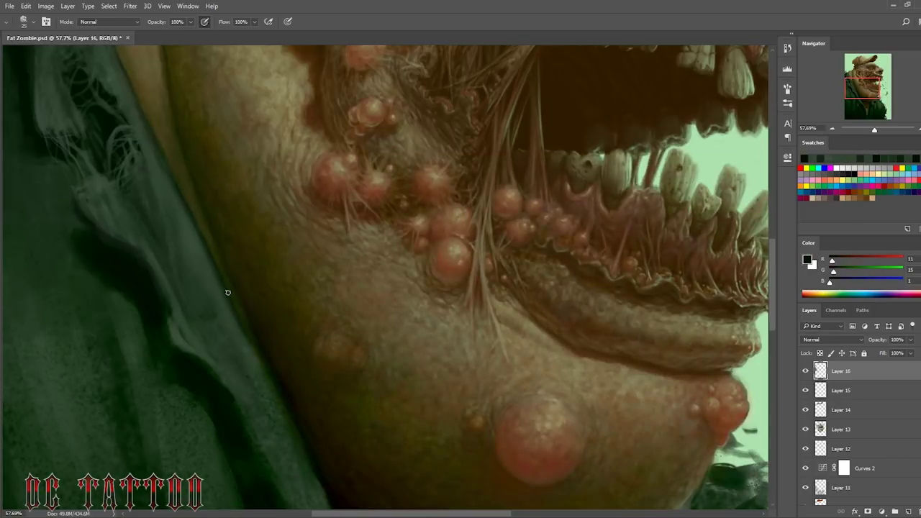
key(bracketright)
key(bracketright)
key(bracketright)
alt+click(165, 344)
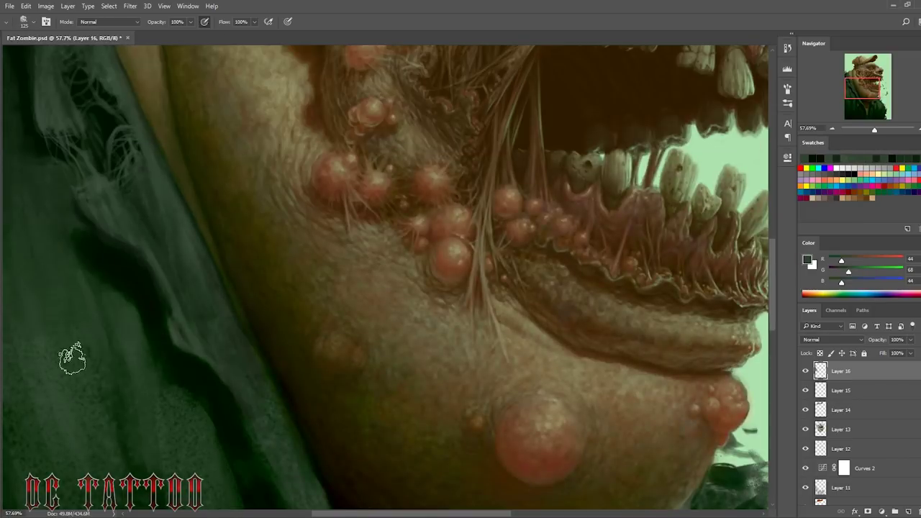
scroll(182, 162, down, 5)
alt+click(182, 161)
mouse_move(311, 327)
mouse_down()
mouse_move(347, 417)
mouse_move(311, 333)
mouse_up()
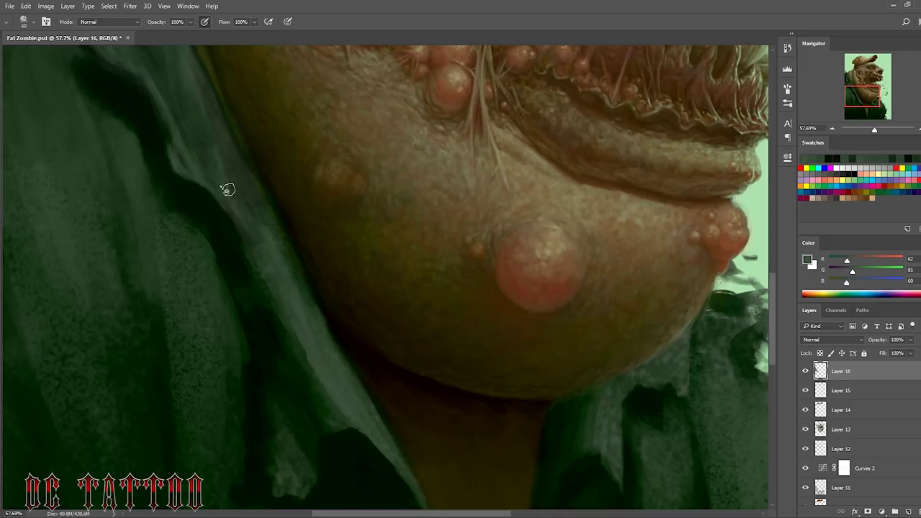
Step: Repaint the pale torn cloth patch and lighten the left shirt folds with sampled greens
alt+click(304, 333)
key(bracketleft)
key(bracketleft)
key(bracketleft)
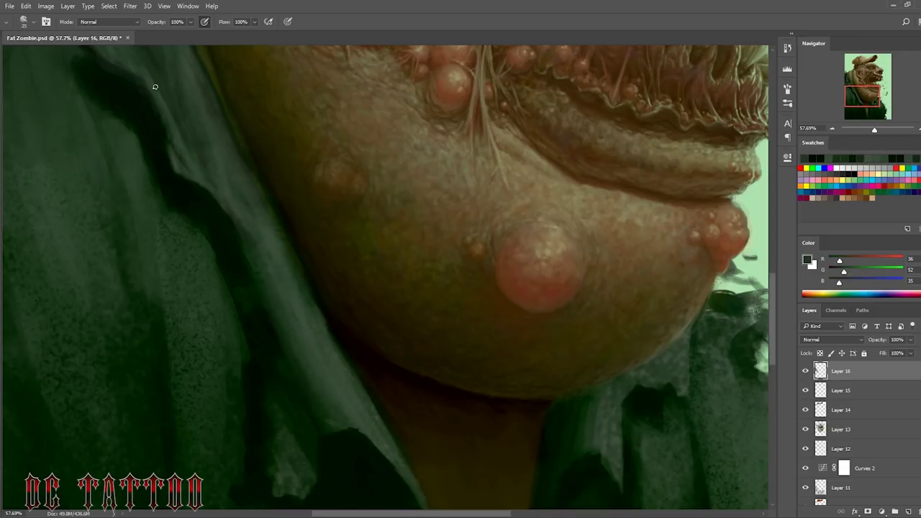
key(bracketright)
key(bracketright)
key(bracketright)
alt+click(226, 230)
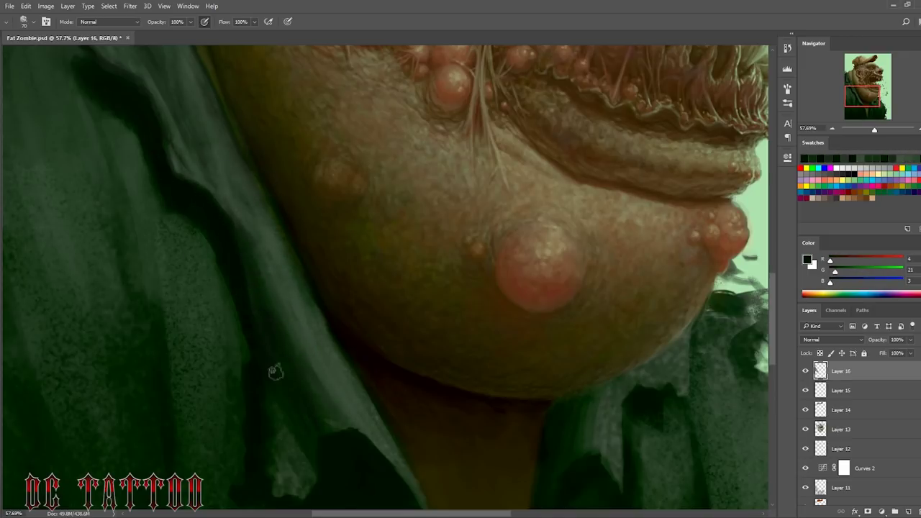
scroll(273, 381, down, 3)
mouse_move(269, 396)
mouse_down()
mouse_move(274, 338)
mouse_move(249, 395)
mouse_up()
alt+click(302, 332)
alt+click(249, 395)
mouse_move(206, 335)
mouse_down()
mouse_move(231, 354)
mouse_move(191, 157)
mouse_move(180, 424)
mouse_up()
drag(79, 123, 158, 263)
Step: Sample very dark and mid shirt greens and size the brush for fold shading
alt+click(196, 238)
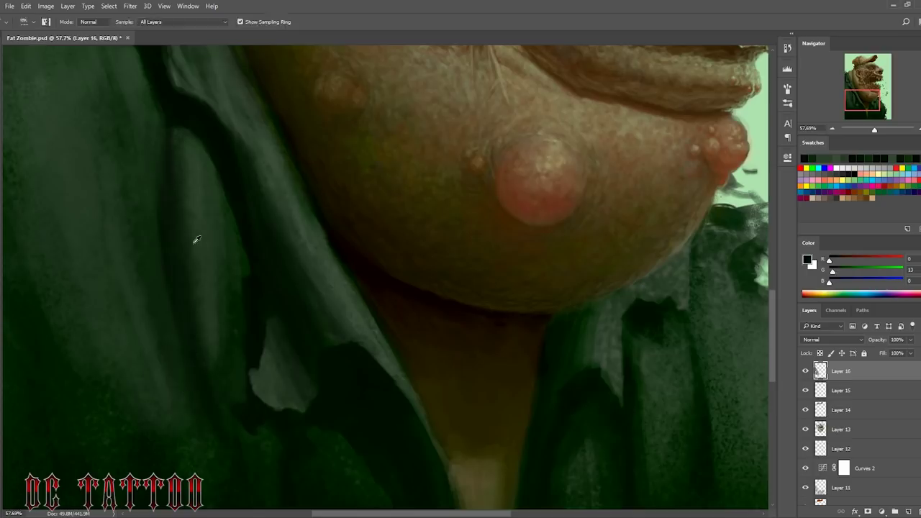
alt+click(225, 203)
alt+click(148, 173)
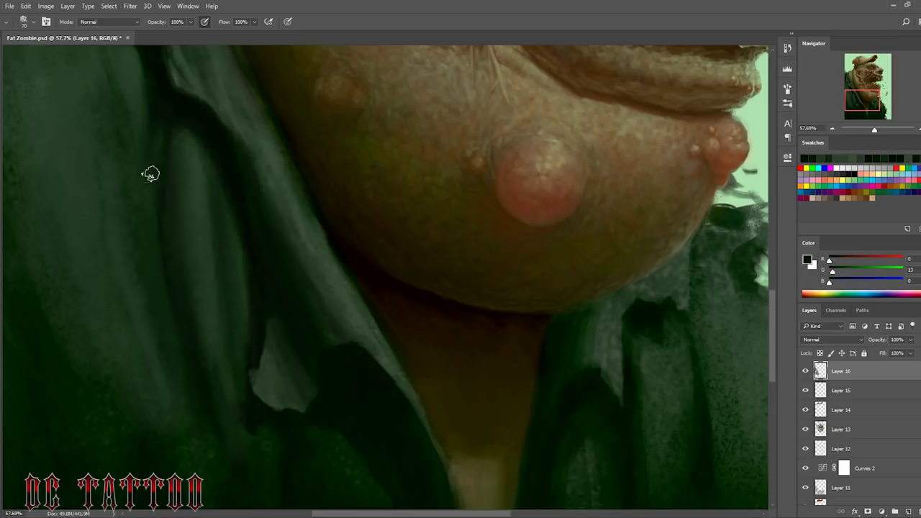
key(bracketright)
key(bracketright)
key(bracketright)
key(bracketright)
key(bracketright)
key(bracketright)
key(bracketright)
alt+click(221, 177)
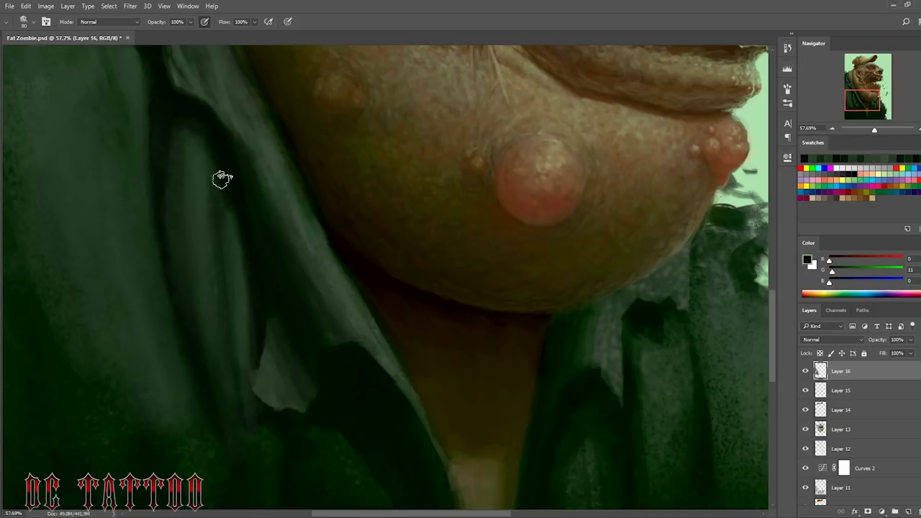
key(bracketleft)
key(bracketleft)
key(bracketleft)
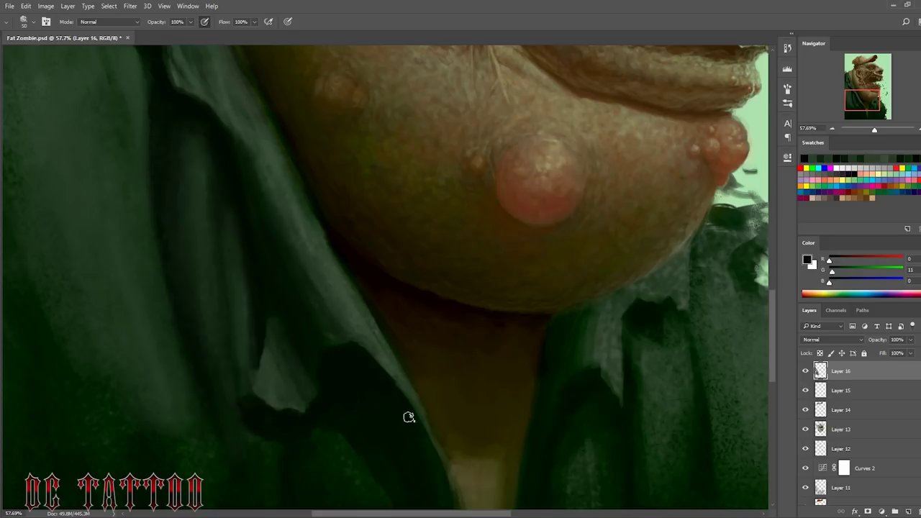
key(bracketright)
key(bracketright)
key(bracketright)
scroll(123, 224, up, 3)
Step: Paint lighter green strokes down the shirt folds
alt+click(144, 384)
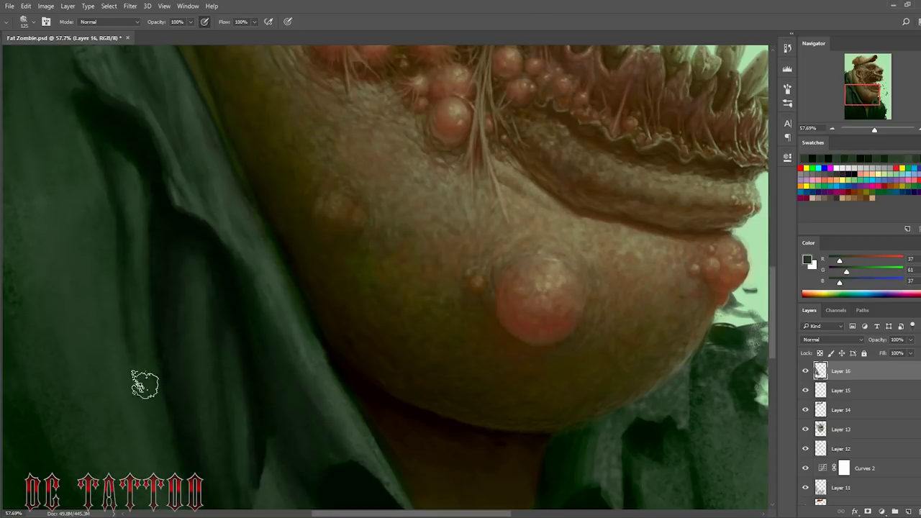
key(bracketleft)
alt+click(166, 425)
scroll(186, 237, down, 4)
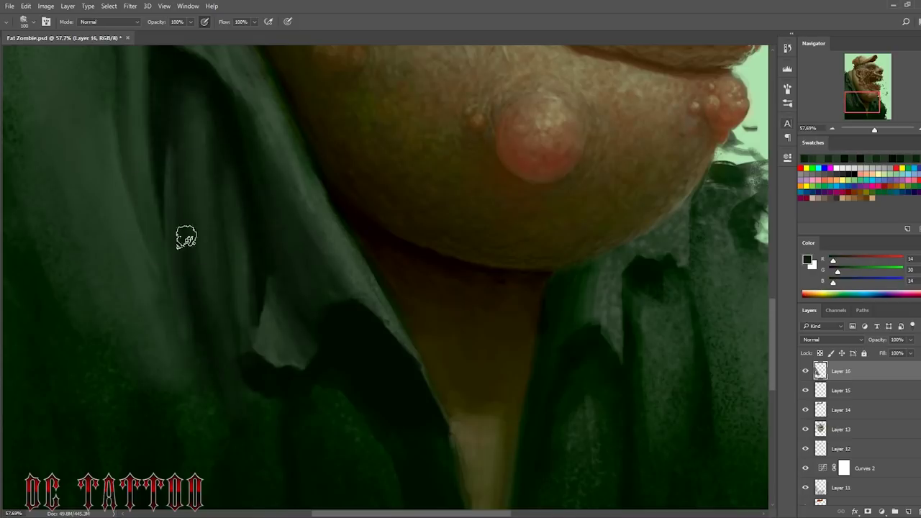
alt+click(189, 295)
alt+click(434, 417)
key(bracketright)
drag(400, 482, 333, 402)
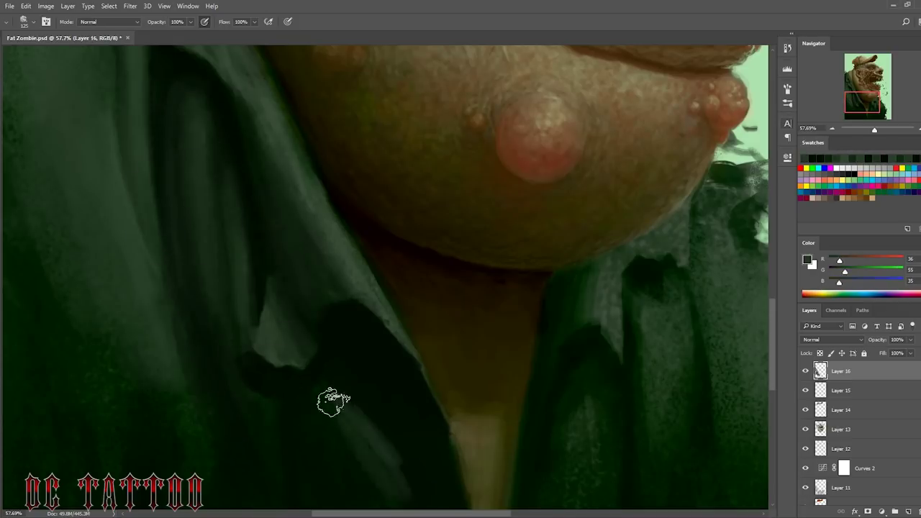
alt+click(380, 468)
drag(352, 431, 364, 308)
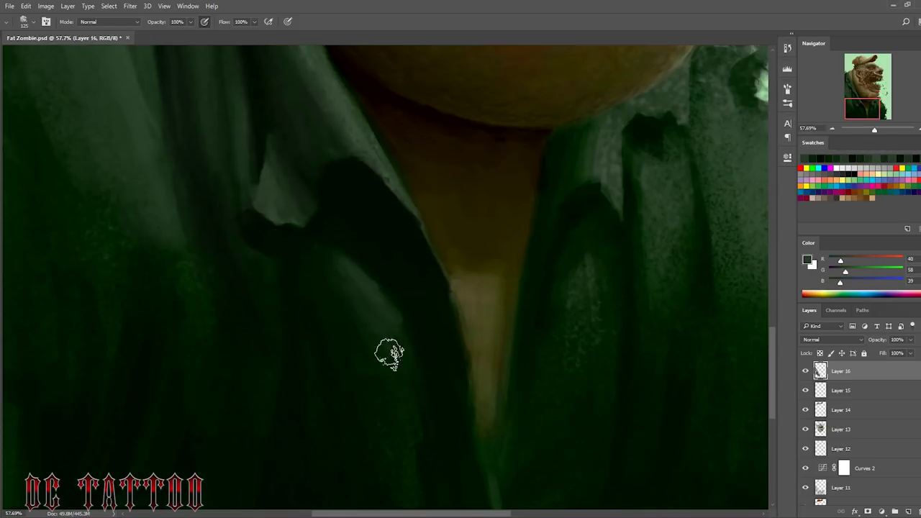
drag(389, 354, 419, 437)
Step: Paint a light green edge down the shirt lapel with a smaller brush
alt+click(420, 437)
key(bracketleft)
key(bracketleft)
key(bracketleft)
alt+click(338, 113)
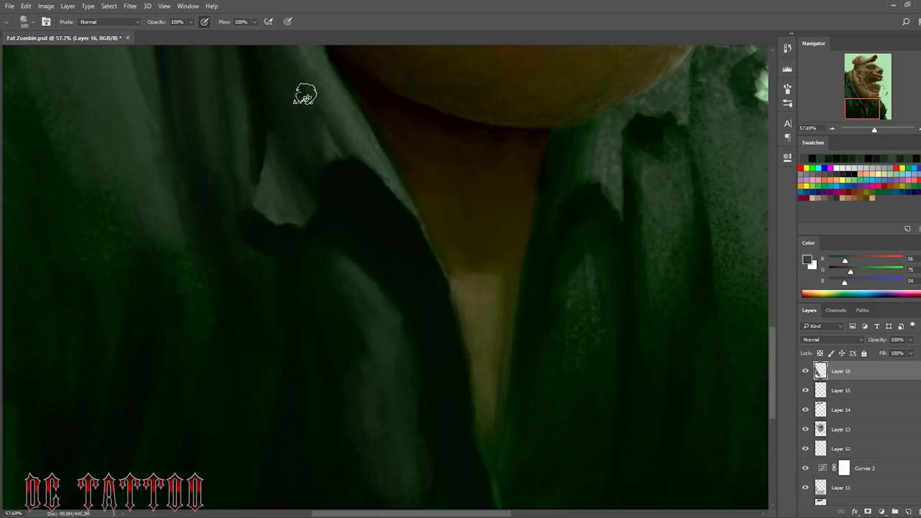
drag(423, 233, 496, 496)
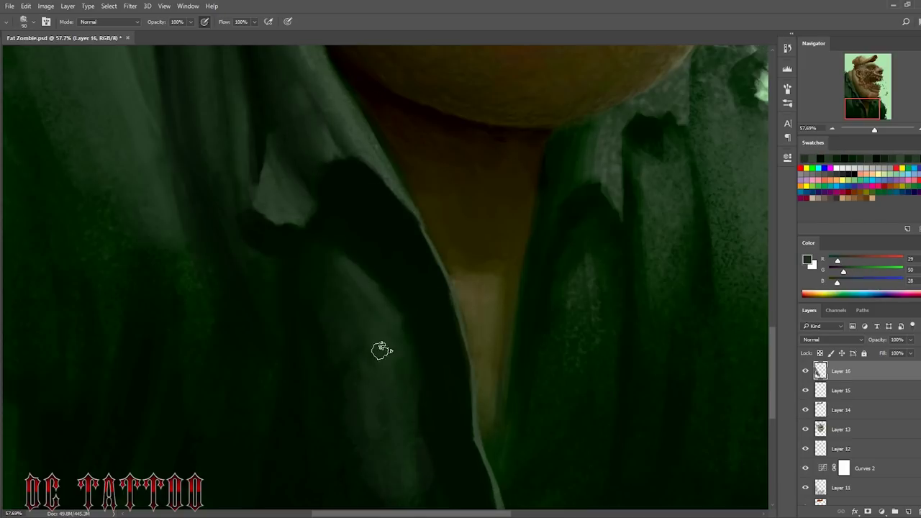
alt+click(331, 288)
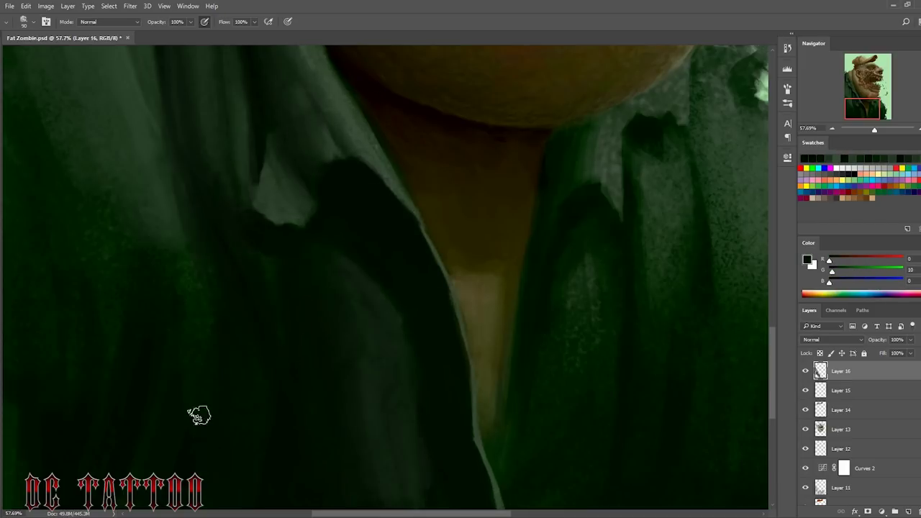
key(bracketright)
key(bracketright)
key(bracketright)
Step: Deepen the dark green shadow in the shirt folds left of the collar
drag(853, 109, 853, 106)
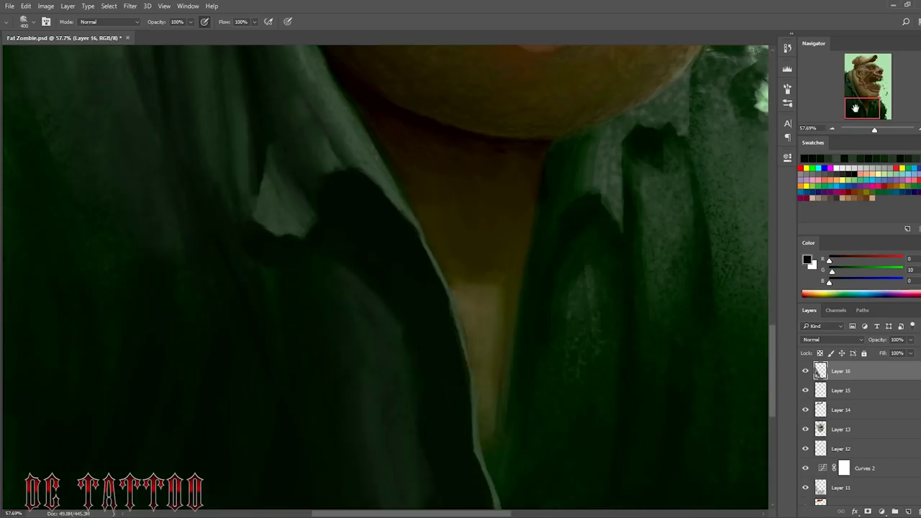
drag(534, 319, 740, 329)
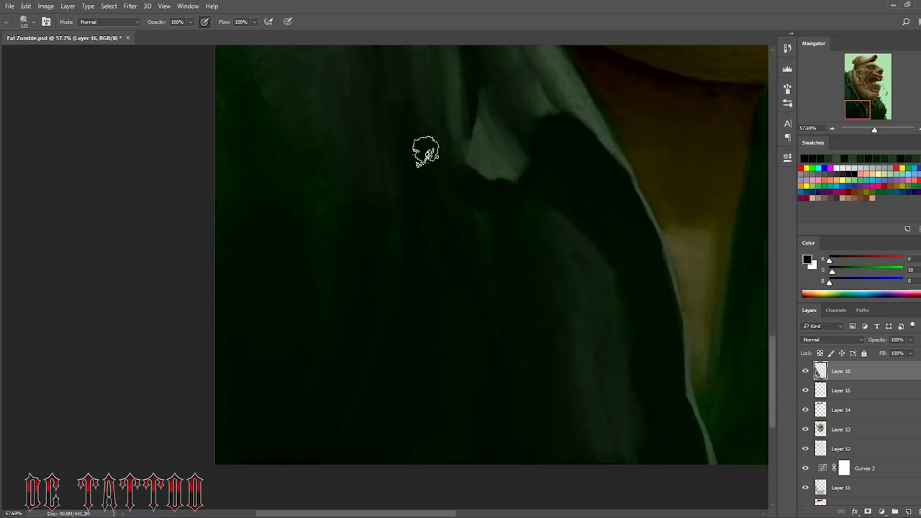
key(bracketright)
key(bracketright)
key(bracketright)
key(bracketleft)
key(bracketleft)
key(bracketleft)
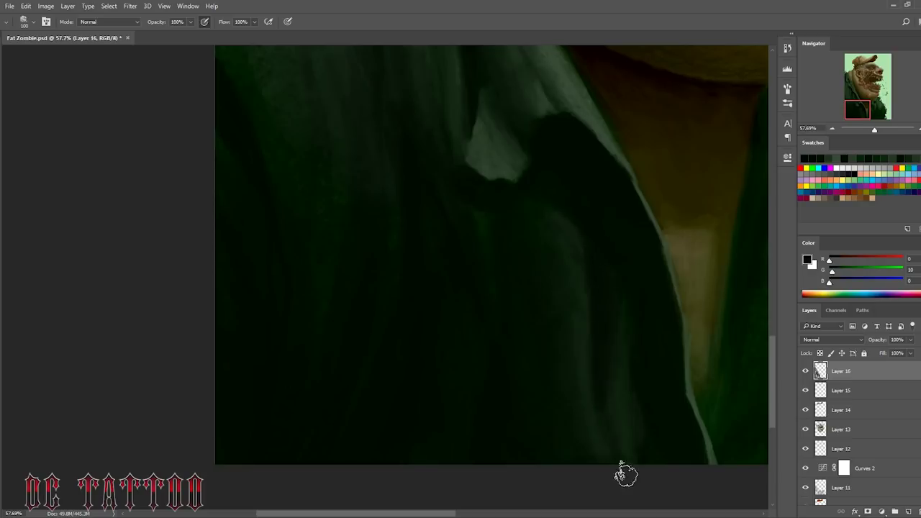
scroll(638, 458, up, 5)
key(bracketright)
key(bracketright)
key(bracketright)
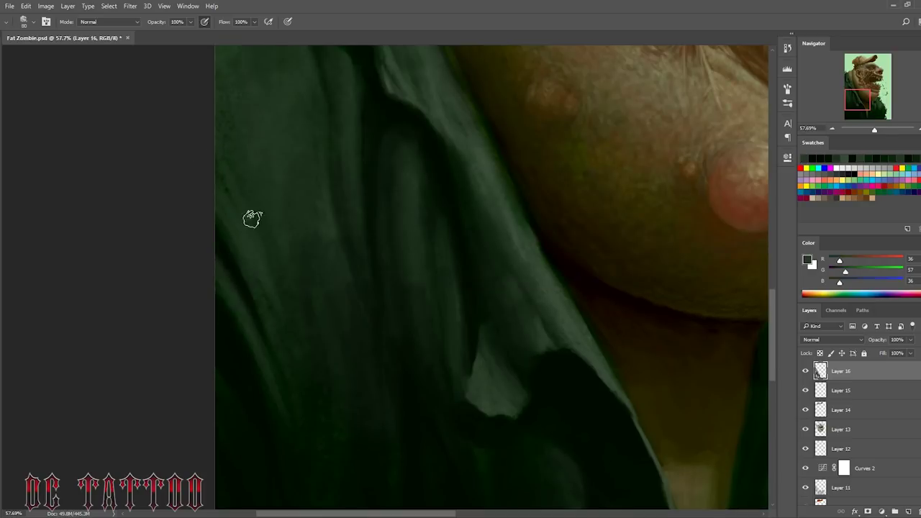
scroll(274, 338, up, 4)
alt+click(257, 271)
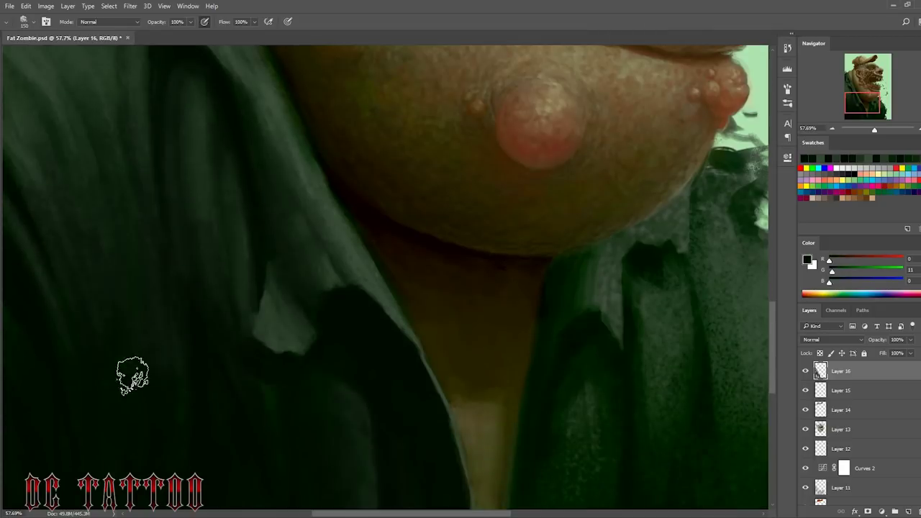
alt+click(134, 376)
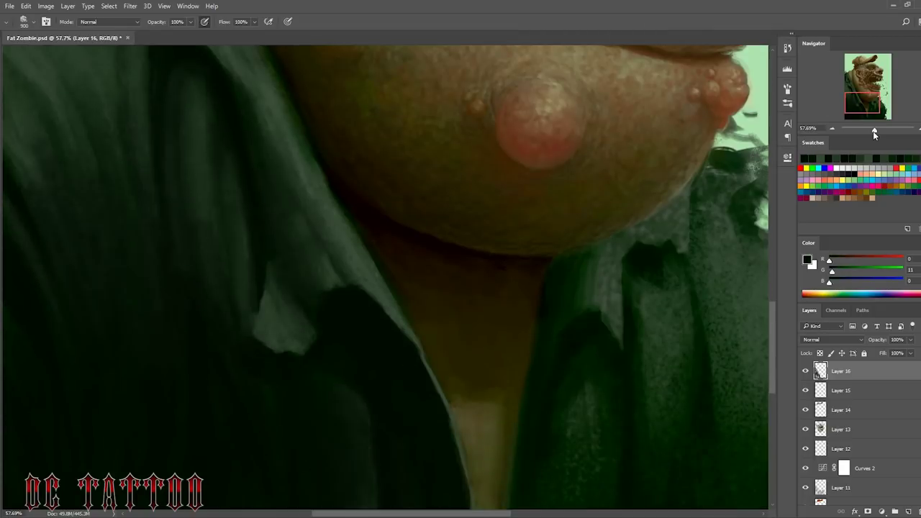
scroll(320, 384, down, 5)
key(bracketleft)
key(bracketleft)
key(bracketleft)
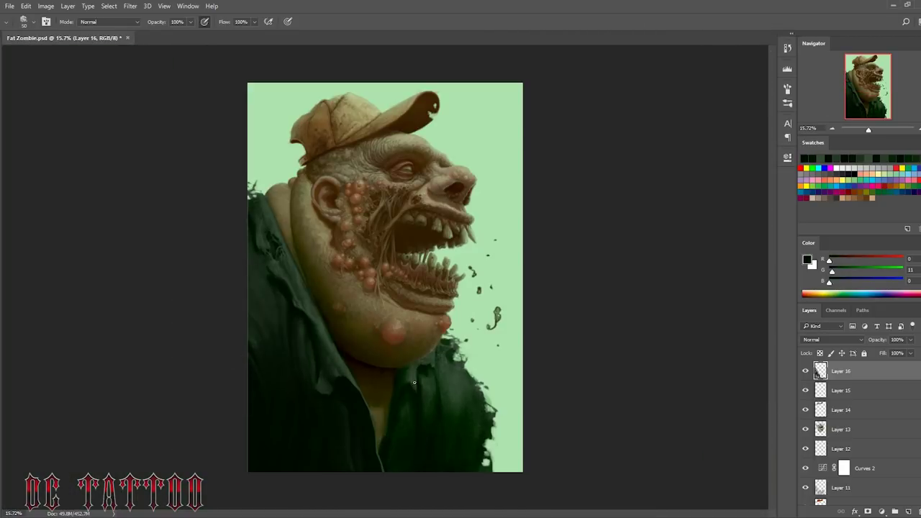
Step: Paint a near-black vertical shadow down the shirt's right side
alt+click(394, 428)
scroll(392, 369, up, 5)
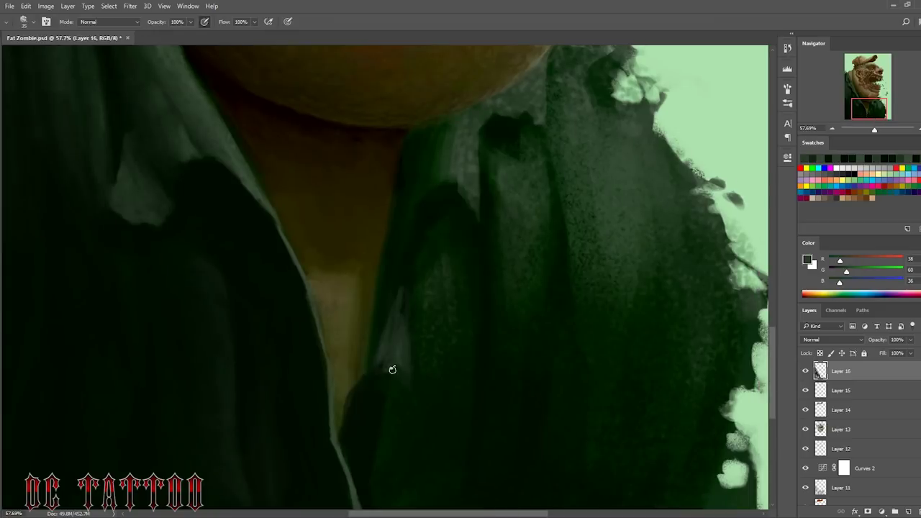
alt+click(391, 311)
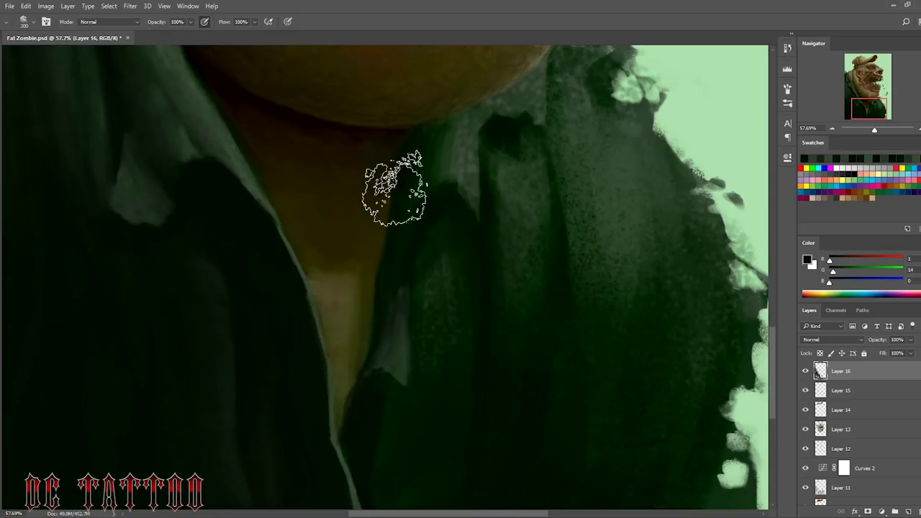
alt+click(405, 310)
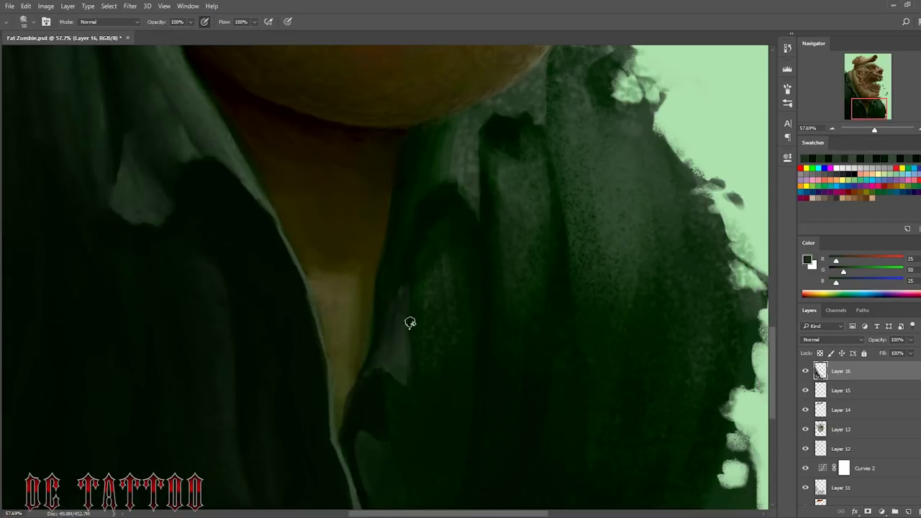
alt+click(403, 290)
alt+click(422, 172)
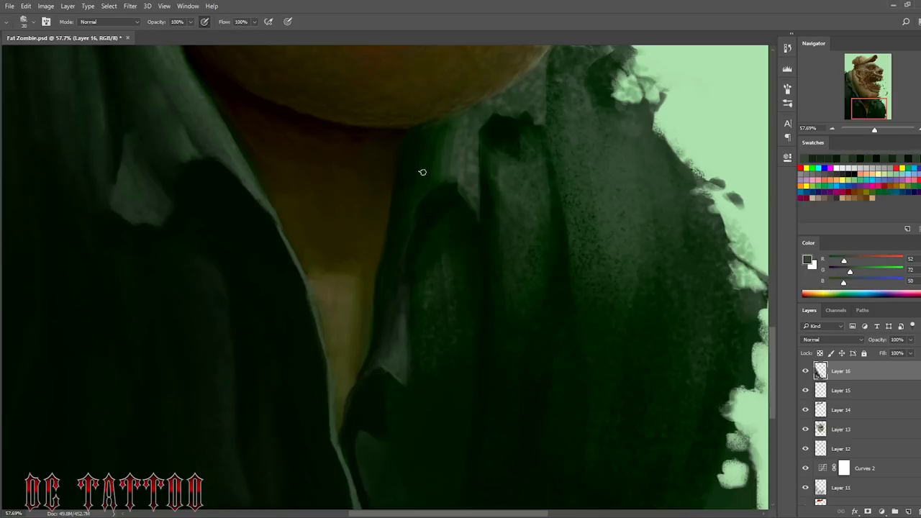
alt+click(457, 126)
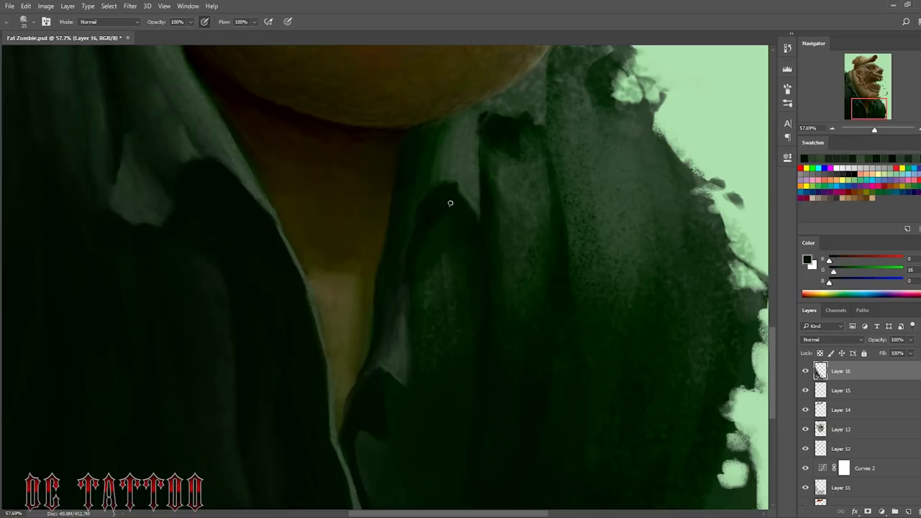
alt+click(415, 309)
alt+click(524, 271)
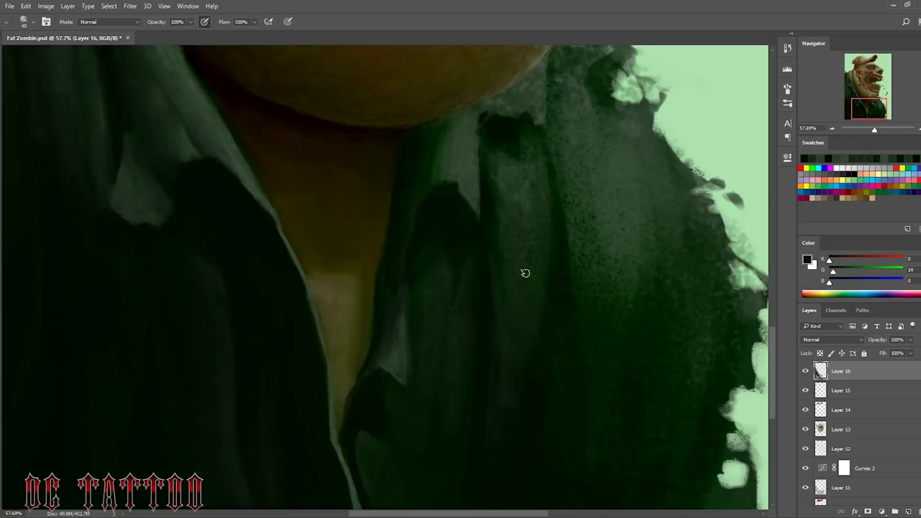
drag(581, 313, 592, 126)
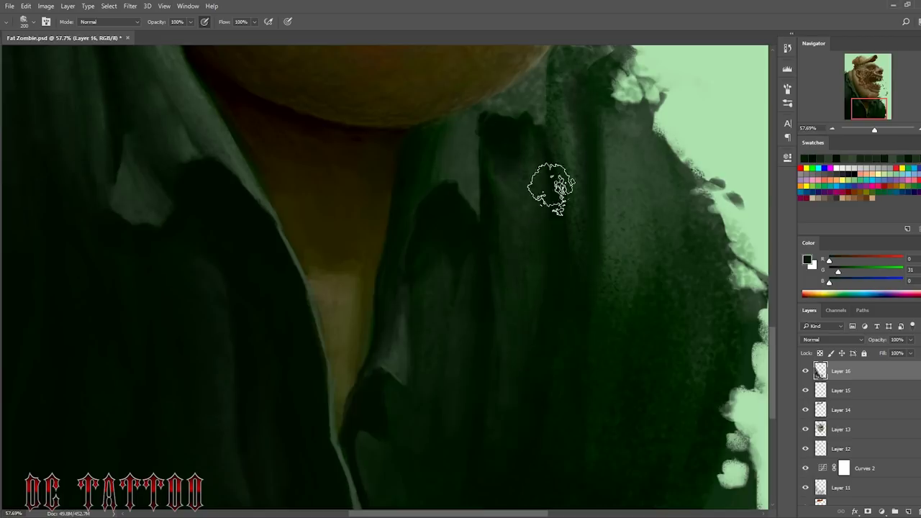
Step: Clean up the collar's ragged edge with mint background green
drag(474, 149, 373, 321)
alt+click(417, 288)
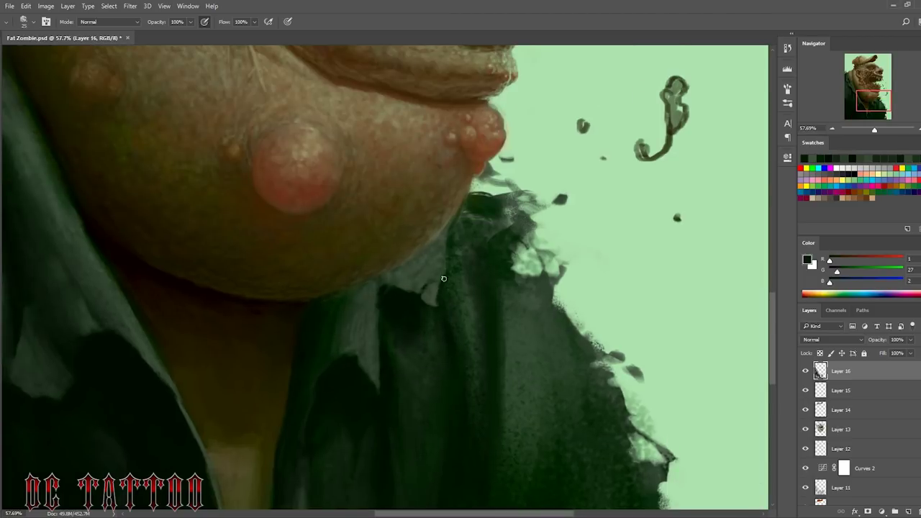
alt+click(410, 261)
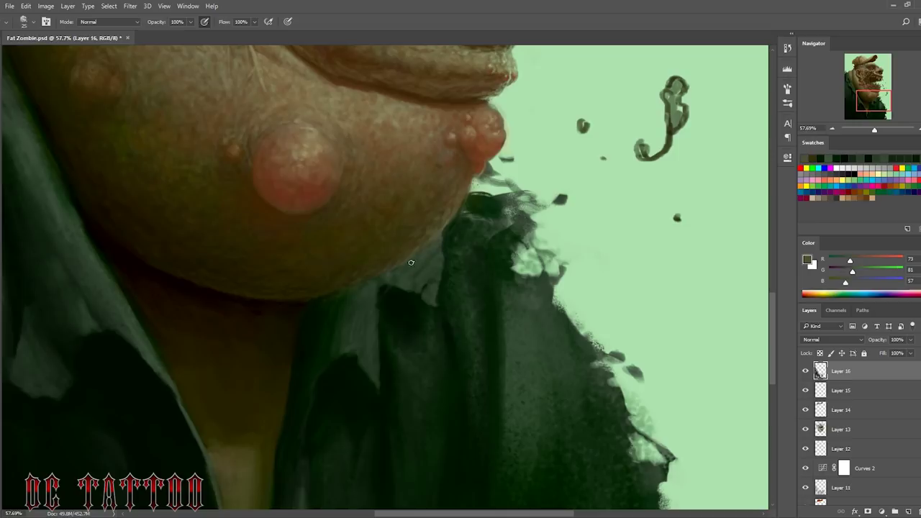
alt+click(335, 349)
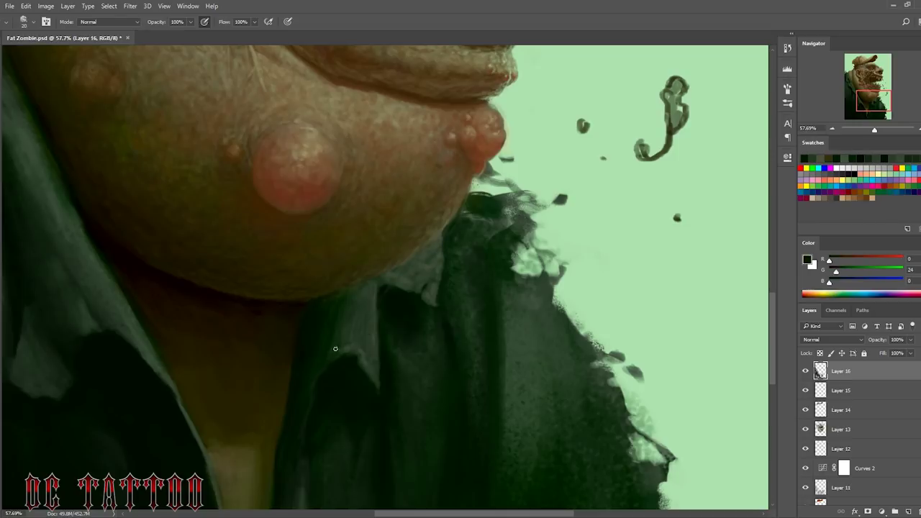
alt+click(467, 220)
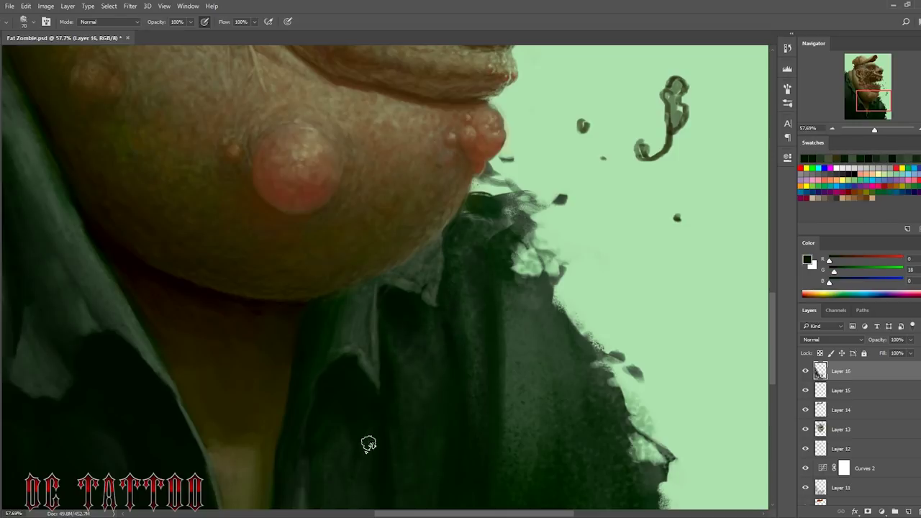
alt+click(554, 230)
drag(523, 228, 475, 180)
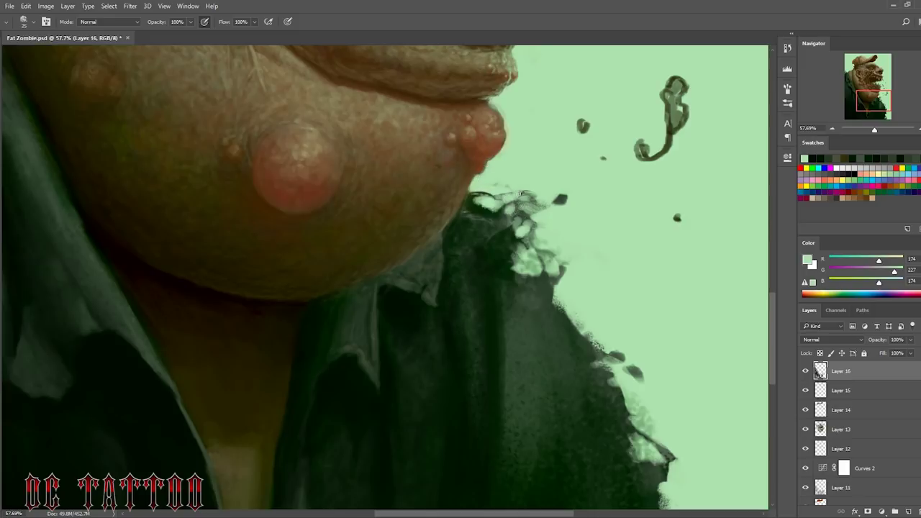
drag(565, 188, 504, 216)
drag(525, 187, 471, 208)
Step: Darken the shirt's right side and right edge with deep green strokes
alt+click(441, 262)
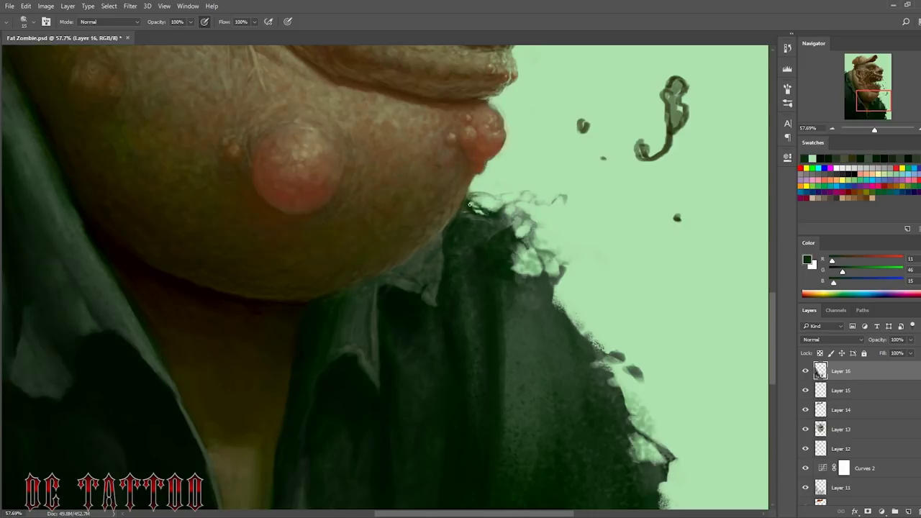
key(bracketleft)
key(bracketright)
key(bracketright)
key(bracketright)
alt+click(403, 281)
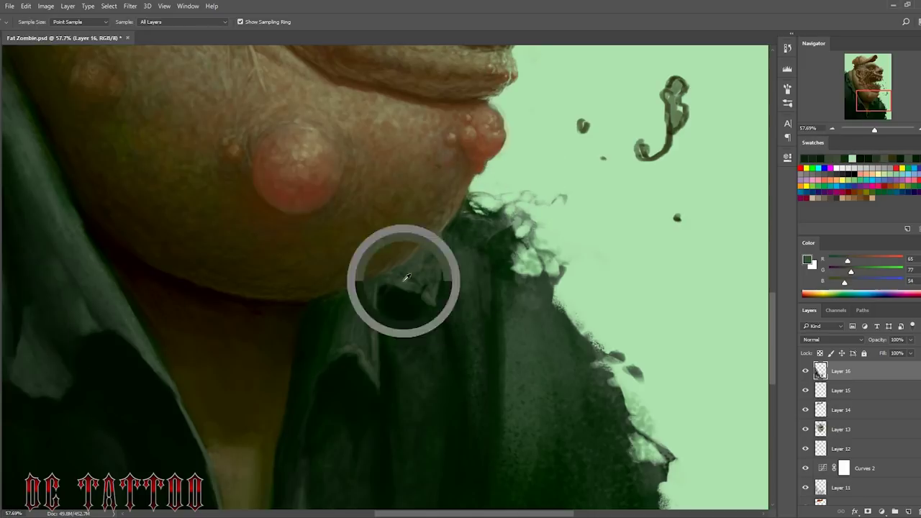
alt+click(499, 293)
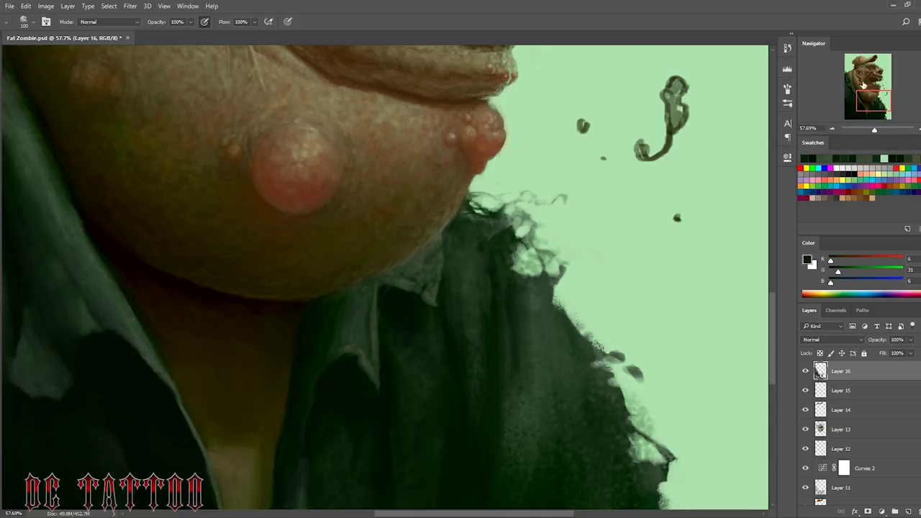
scroll(518, 288, down, 3)
mouse_move(528, 305)
mouse_down()
mouse_move(554, 237)
mouse_move(538, 236)
mouse_move(565, 314)
mouse_move(536, 447)
mouse_up()
alt+click(539, 236)
mouse_move(505, 366)
mouse_down()
mouse_move(633, 263)
mouse_move(617, 453)
mouse_up()
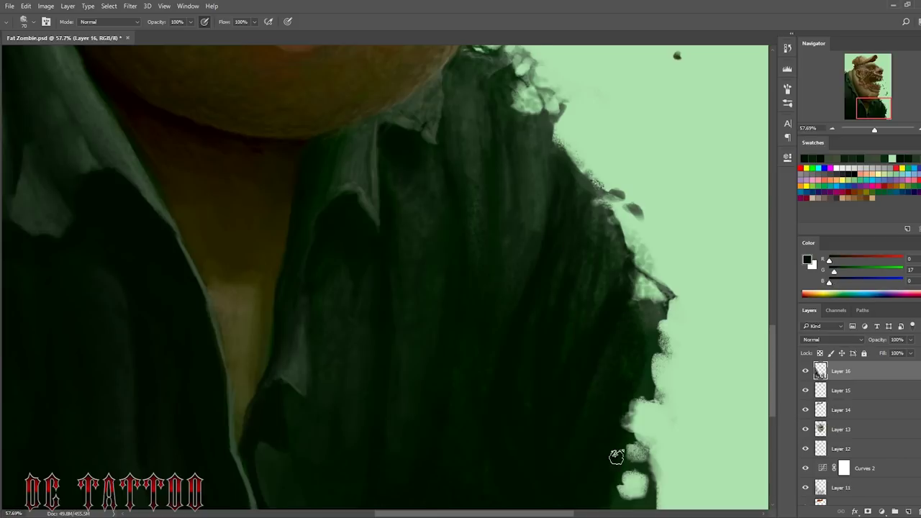
Step: Paint mint background green over the shoulder edge with a smaller brush
scroll(616, 452, down, 3)
alt+click(432, 331)
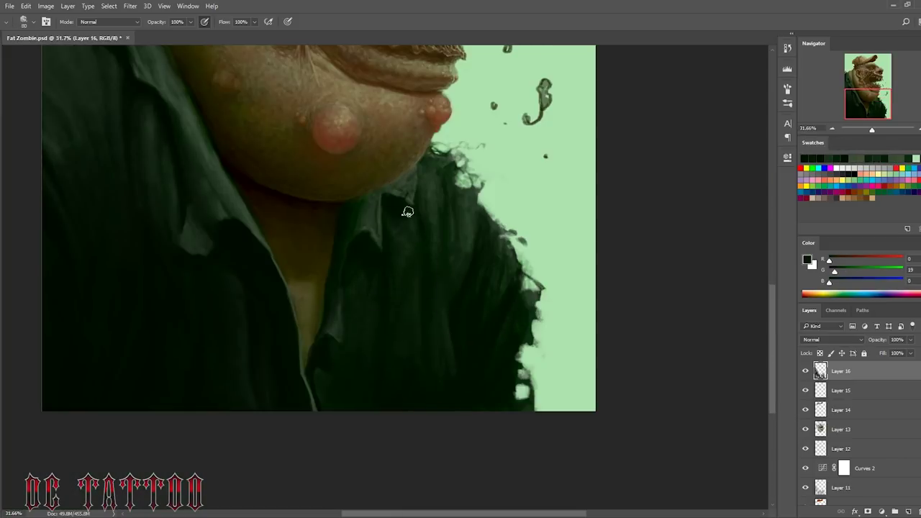
alt+click(490, 348)
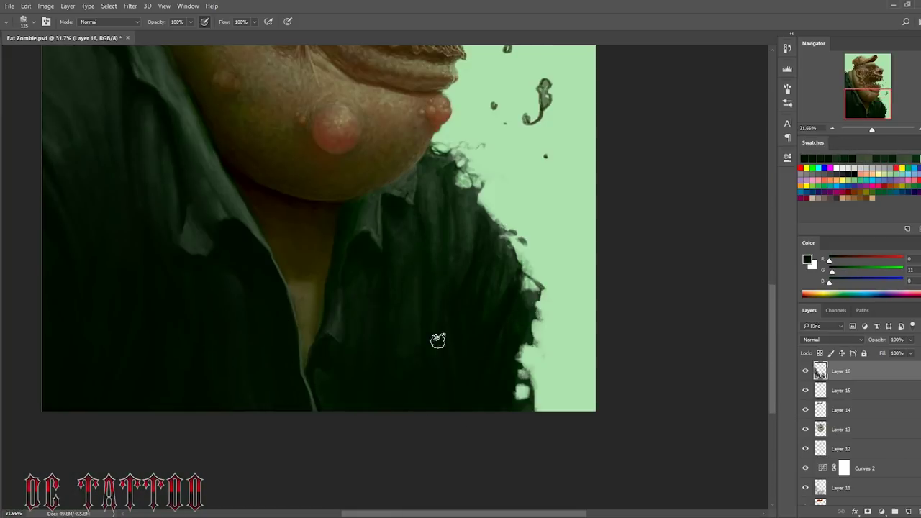
alt+click(426, 280)
key(bracketleft)
key(bracketleft)
key(bracketleft)
key(bracketleft)
key(bracketleft)
key(bracketleft)
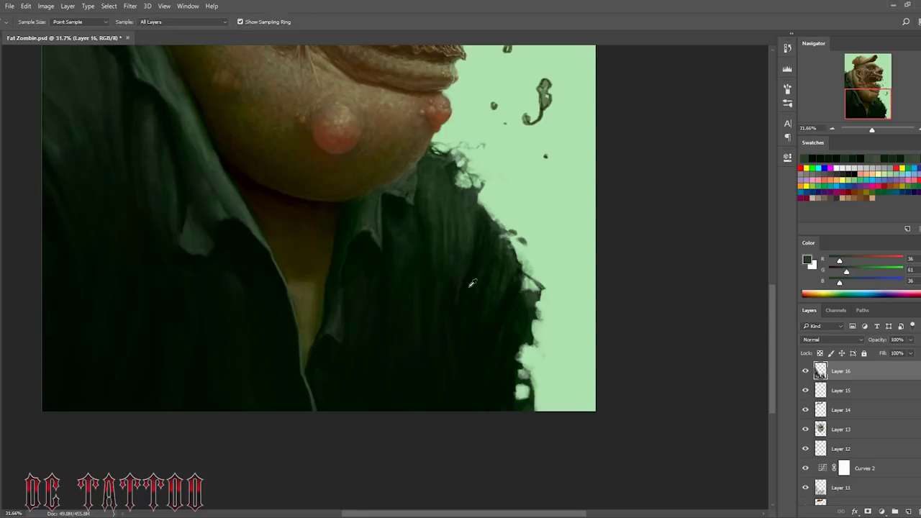
alt+click(455, 164)
drag(454, 164, 466, 176)
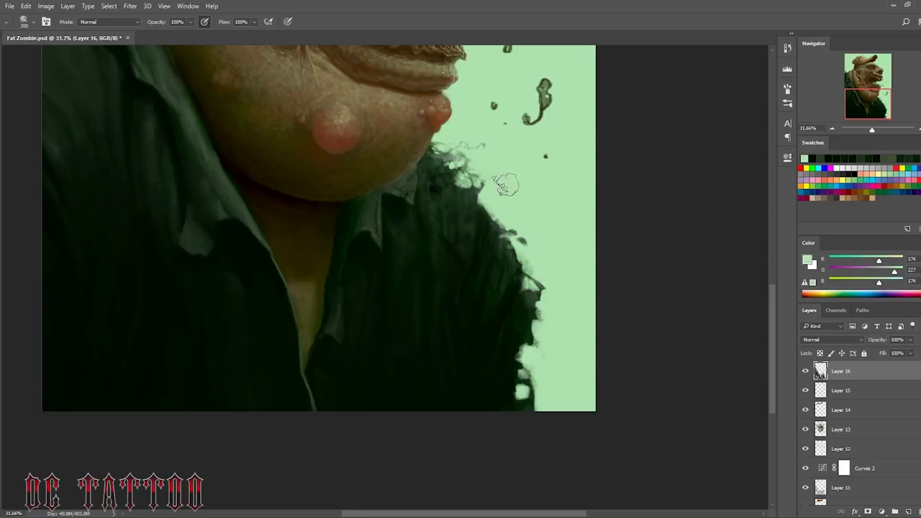
Step: Add Layer 17, paint soft mint mist over the right shoulder, and erase parts back
key(ctrl+shift+n)
key(Return)
mouse_move(511, 367)
mouse_down()
mouse_move(463, 288)
mouse_move(432, 420)
mouse_up()
key(e)
key(bracketleft)
key(bracketleft)
key(bracketleft)
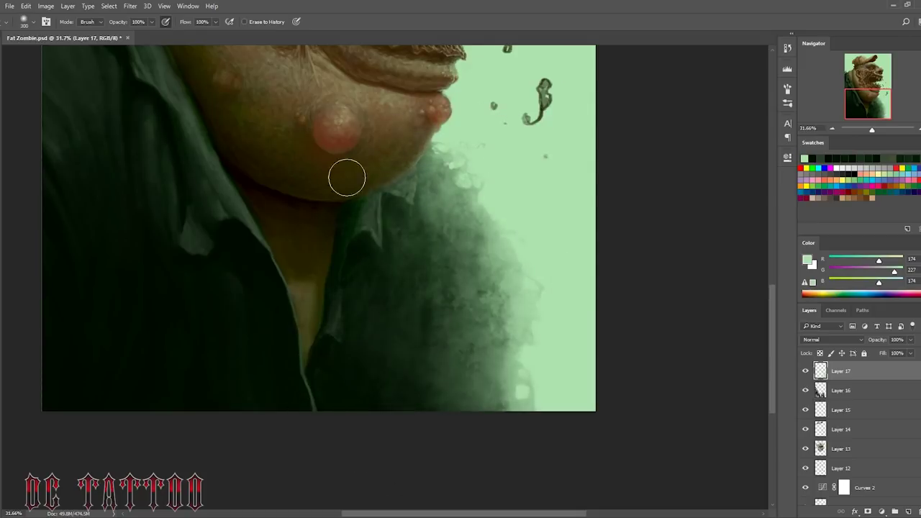
drag(876, 343, 774, 342)
key(b)
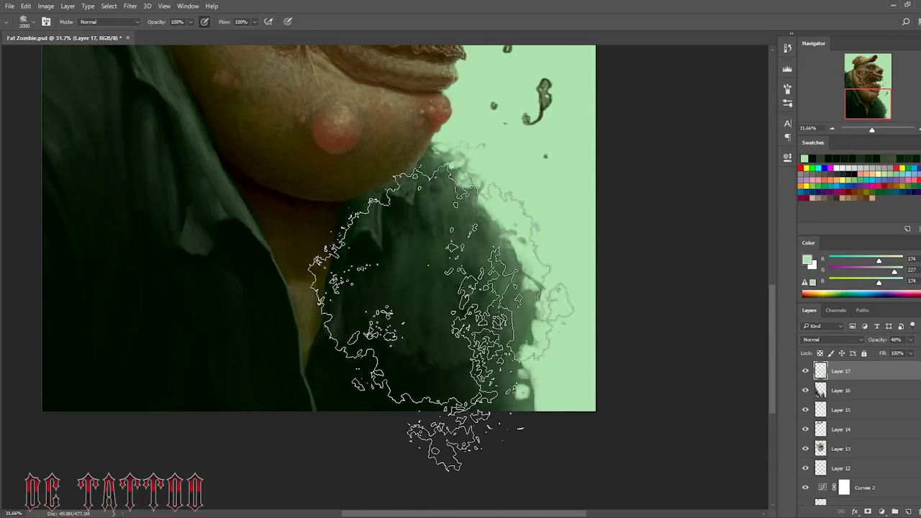
key(ctrl+z)
key(e)
key(bracketright)
key(bracketright)
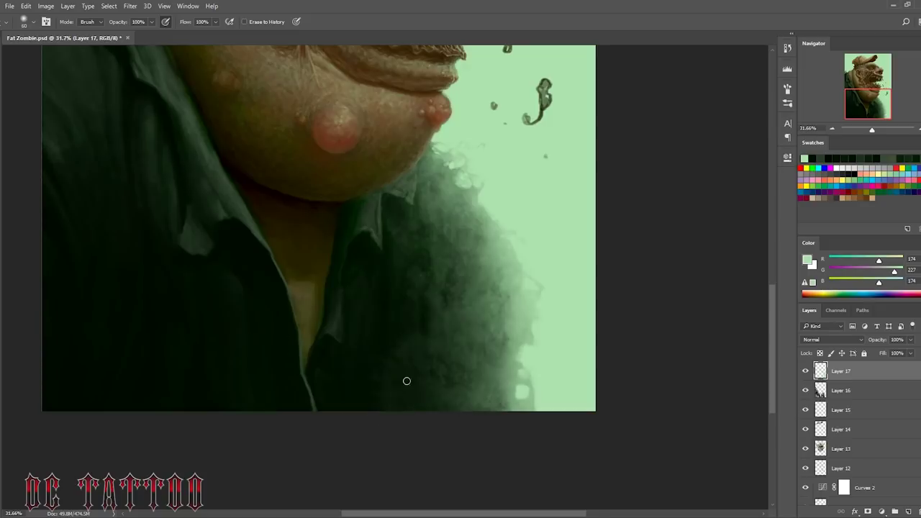
scroll(617, 380, up, 5)
Step: On new Layer 18, reshape the S-shaped grey-green drool drop beside the mouth
scroll(616, 379, down, 2)
key(ctrl+shift+n)
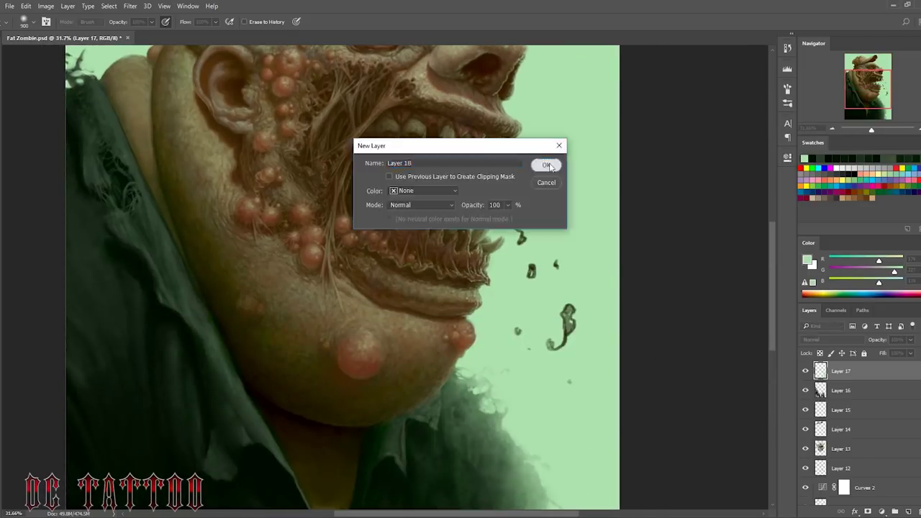
key(Return)
key(b)
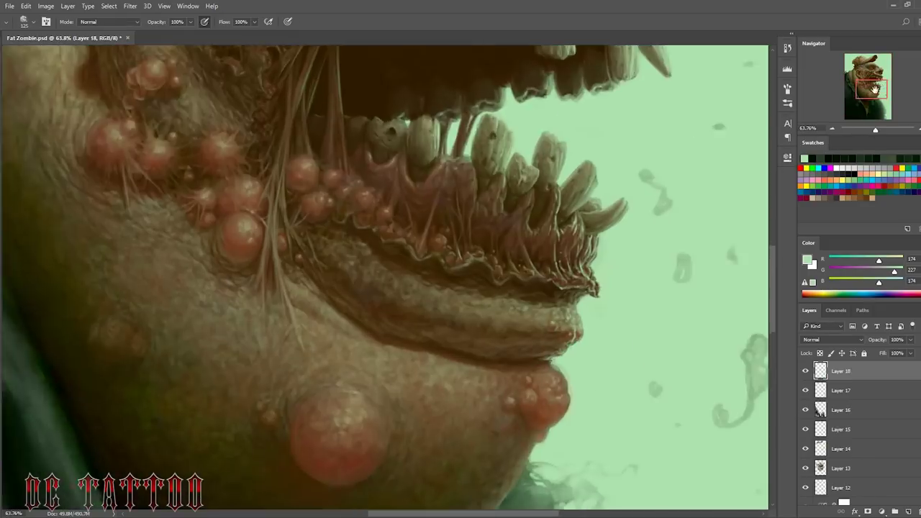
drag(472, 281, 518, 280)
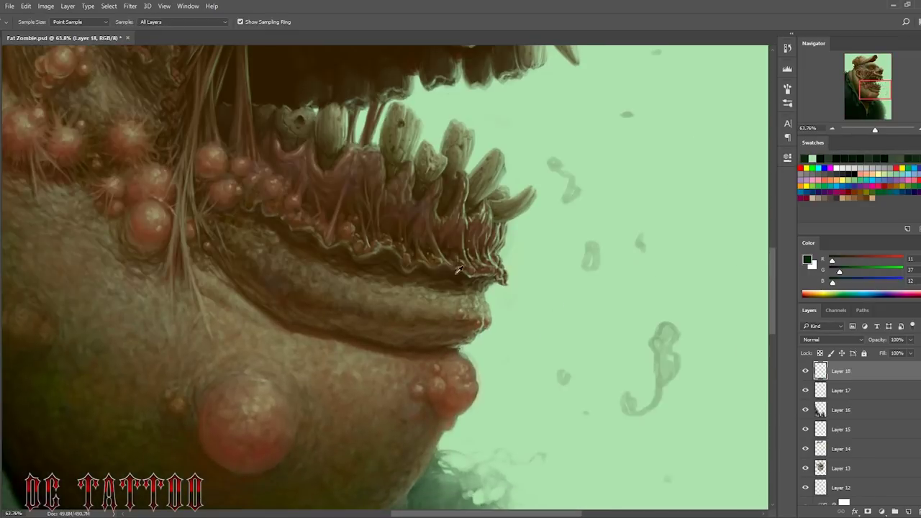
drag(627, 408, 667, 333)
drag(669, 388, 665, 330)
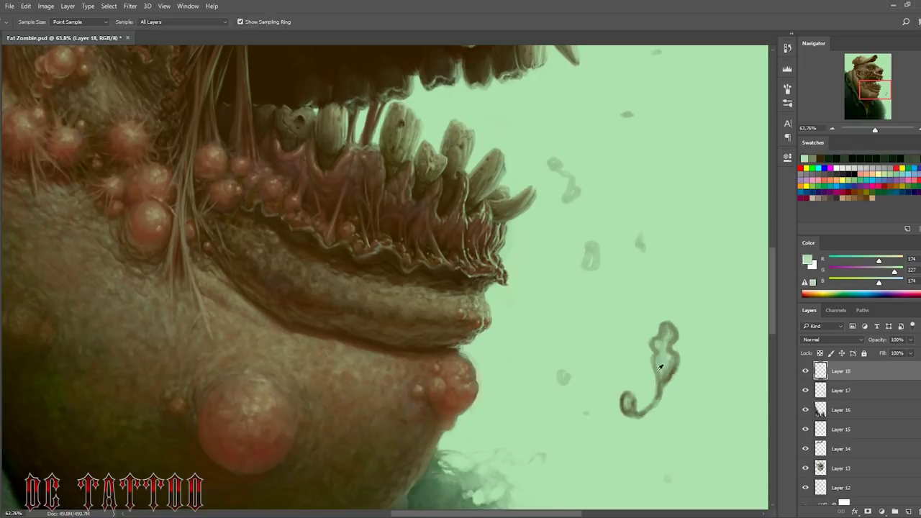
alt+click(656, 349)
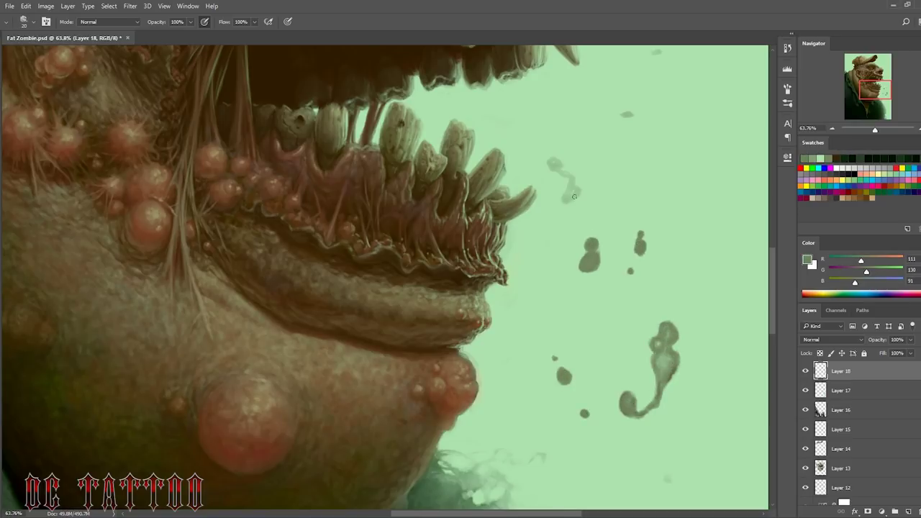
drag(554, 164, 565, 179)
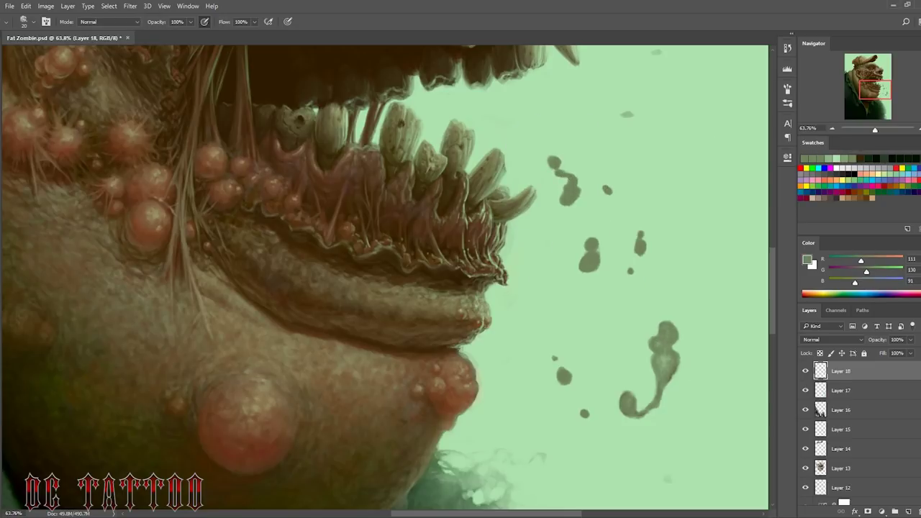
Step: Add a green drool dot and highlight the drool strand in light green
scroll(663, 359, up, 5)
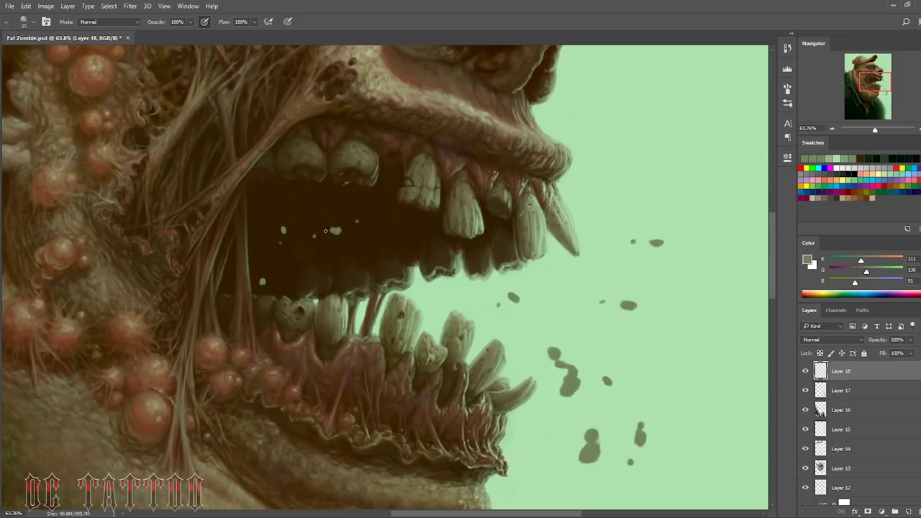
click(426, 236)
alt+click(333, 230)
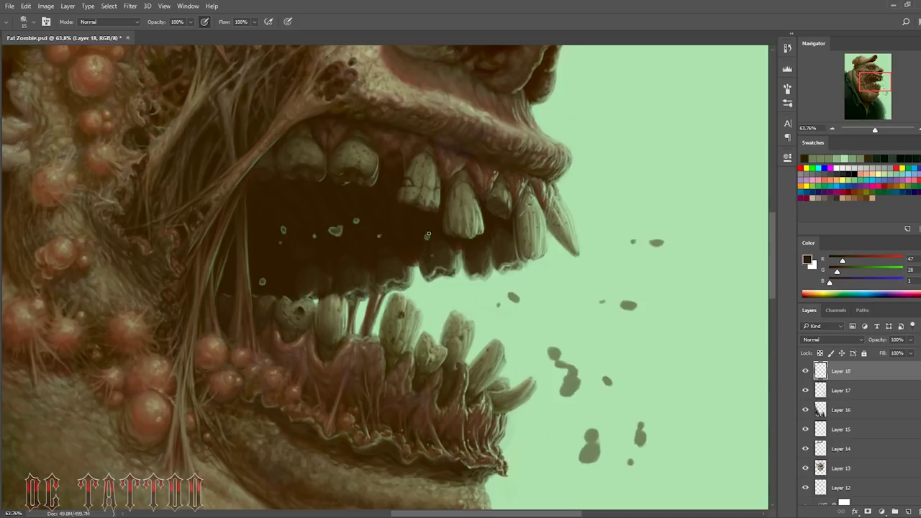
alt+click(515, 297)
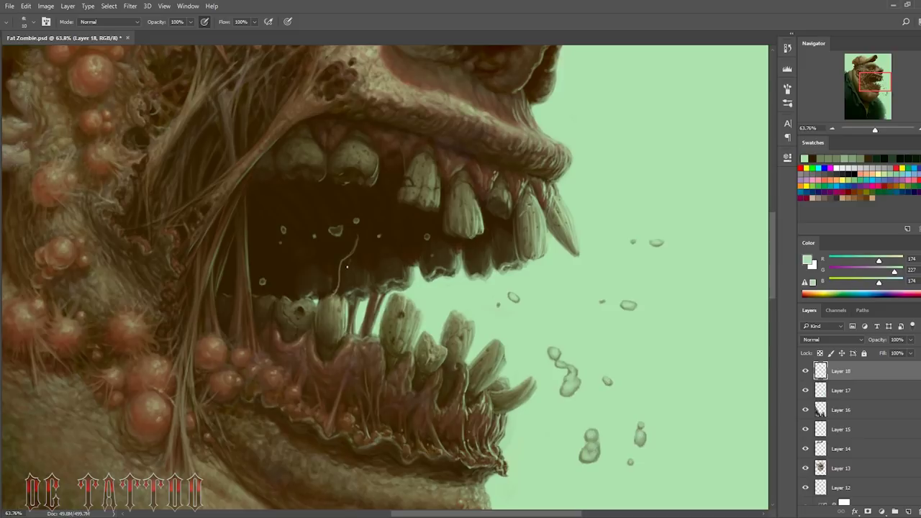
alt+click(367, 167)
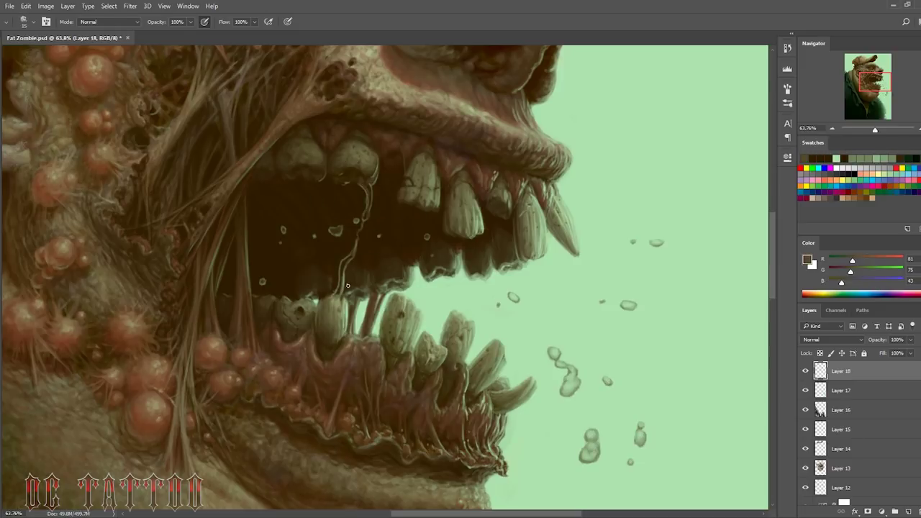
key(x)
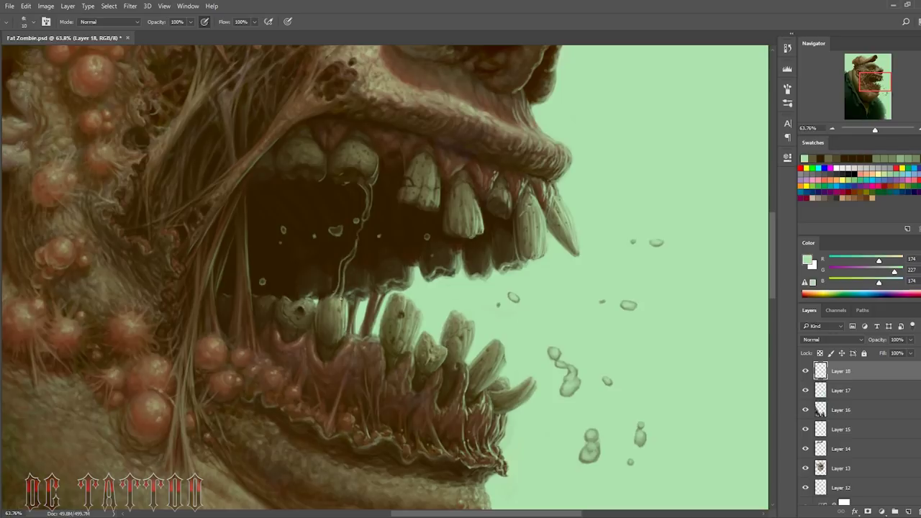
key(x)
key(x)
drag(339, 296, 356, 245)
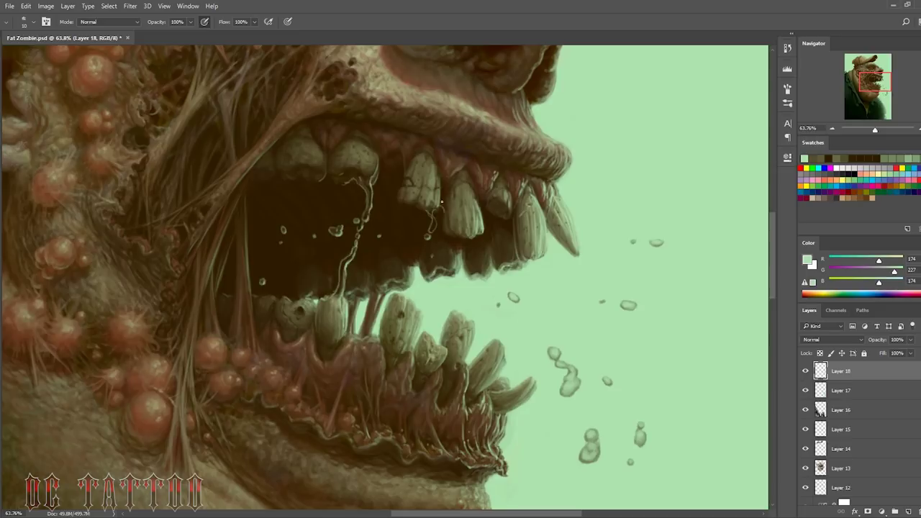
Step: Create Layer 19 and add small highlights on a tooth
key(ctrl+shift+n)
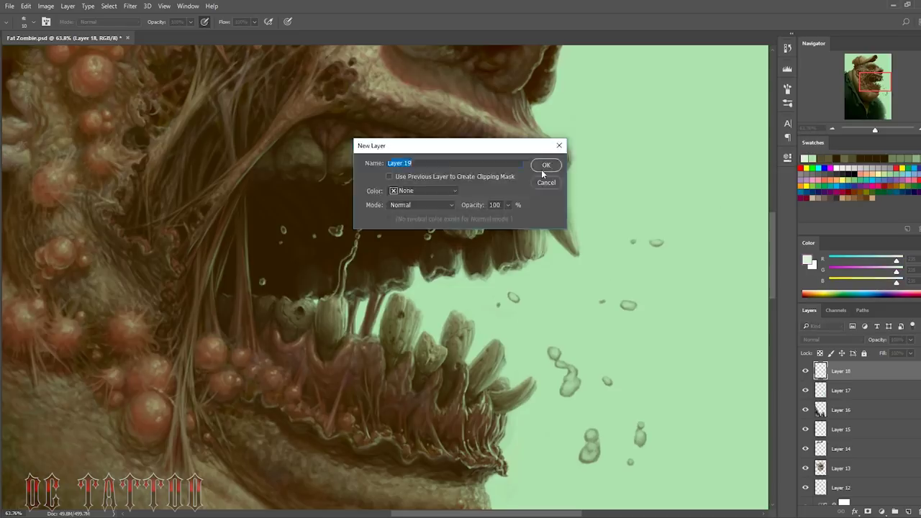
key(Return)
drag(362, 144, 366, 164)
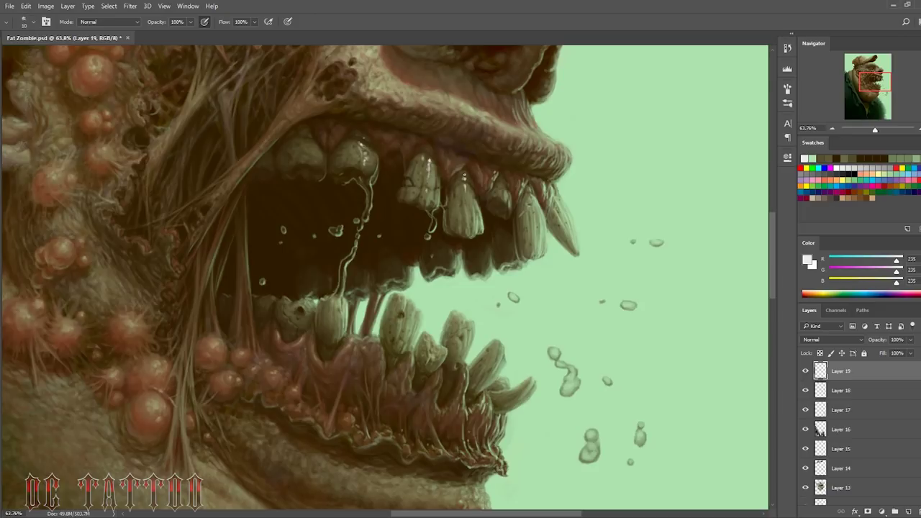
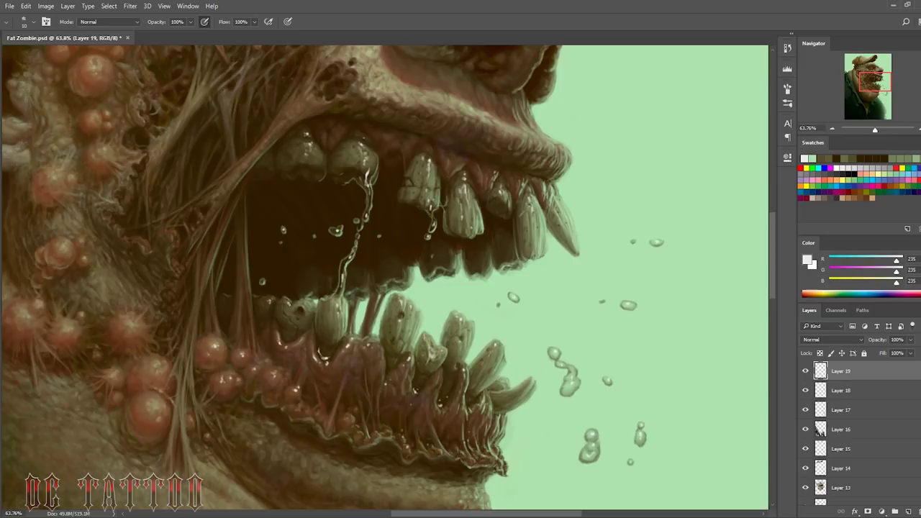
Step: On the drool layer, paint small light highlights on the drip and droplet below the mouth
drag(161, 349, 388, 457)
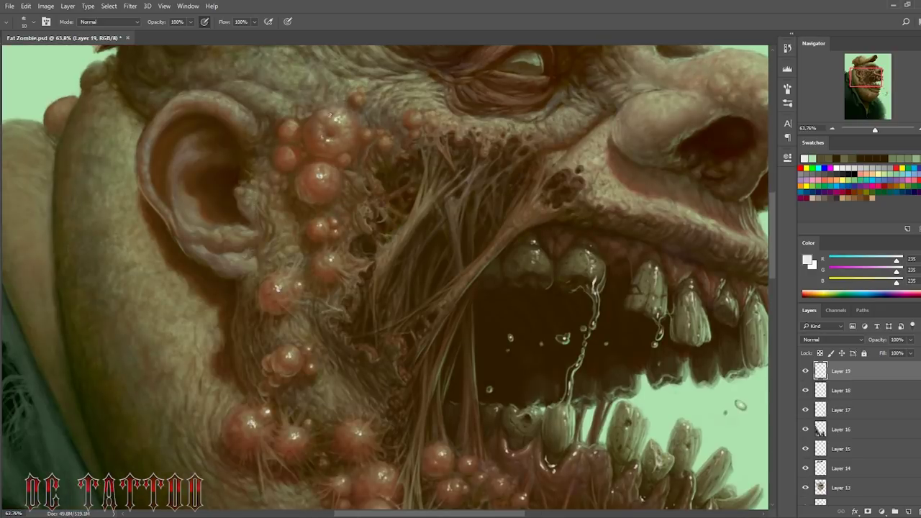
drag(545, 204, 529, 154)
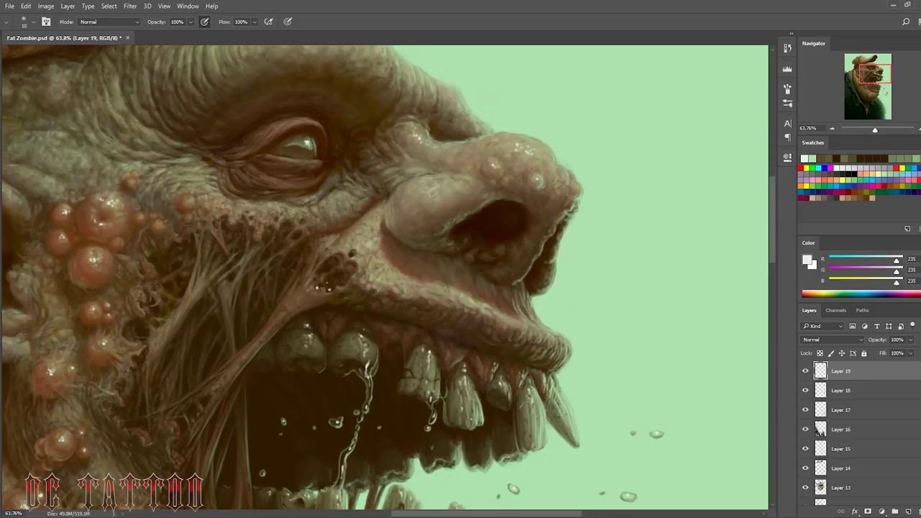
scroll(384, 280, down, 5)
scroll(384, 280, down, 5)
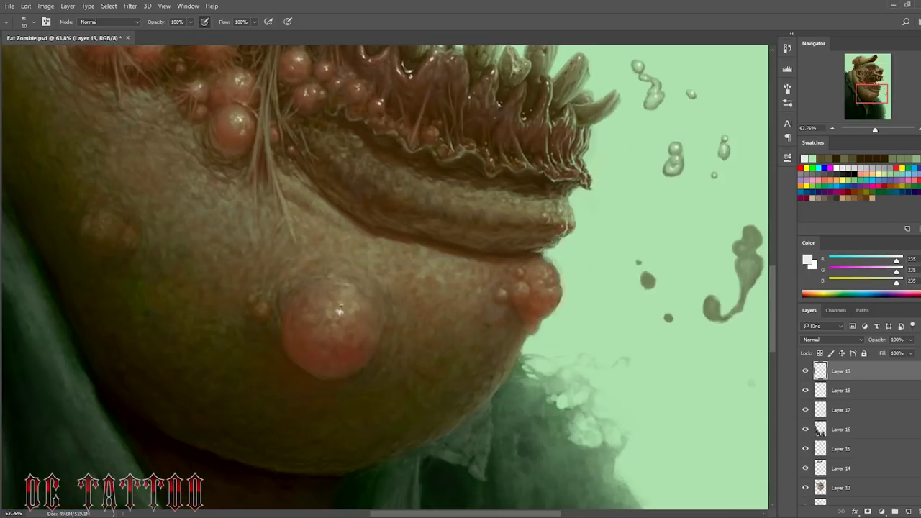
scroll(123, 224, up, 5)
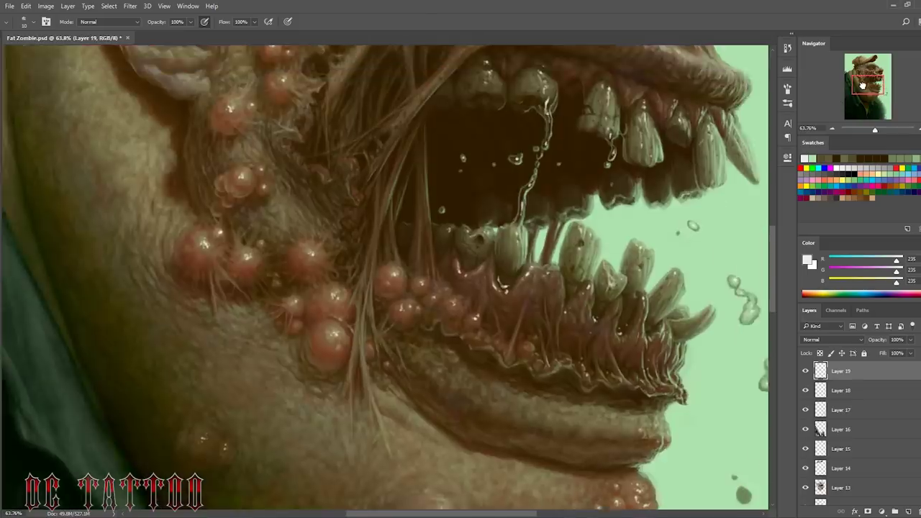
scroll(122, 224, up, 5)
scroll(339, 109, up, 5)
scroll(339, 109, right, 4)
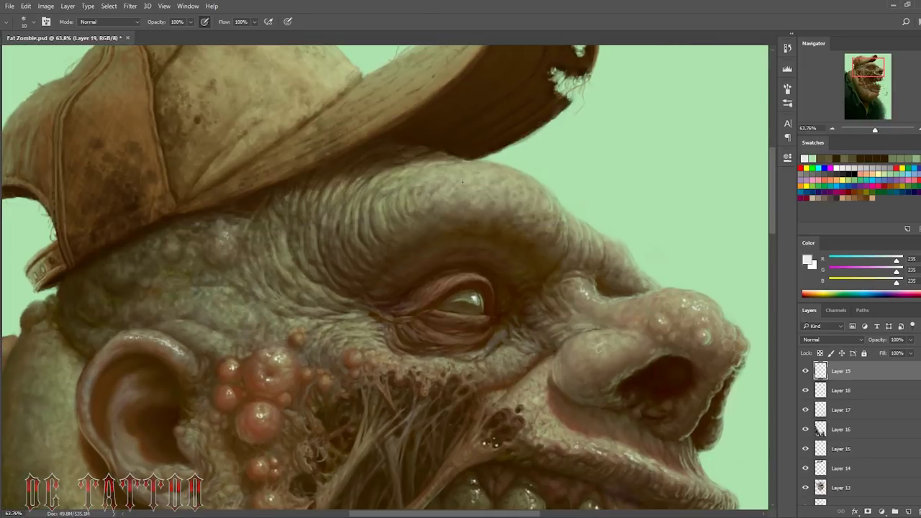
click(899, 96)
click(840, 390)
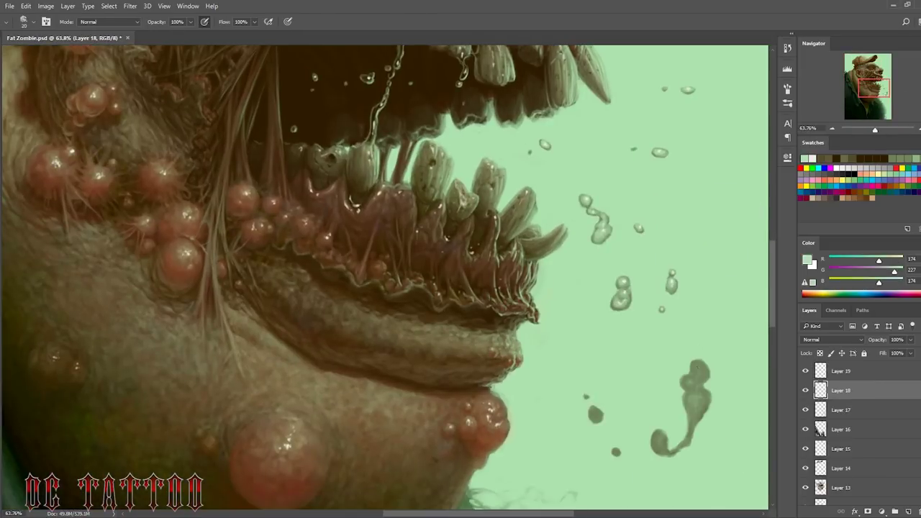
mouse_move(700, 364)
mouse_down()
mouse_move(689, 417)
mouse_move(659, 446)
mouse_move(676, 452)
mouse_up()
key(bracketleft)
key(bracketleft)
key(bracketleft)
drag(595, 407, 594, 420)
Step: On the top painting layer, pick light grey and warm brown tones and enlarge the brush
click(616, 452)
key(alt+bracketright)
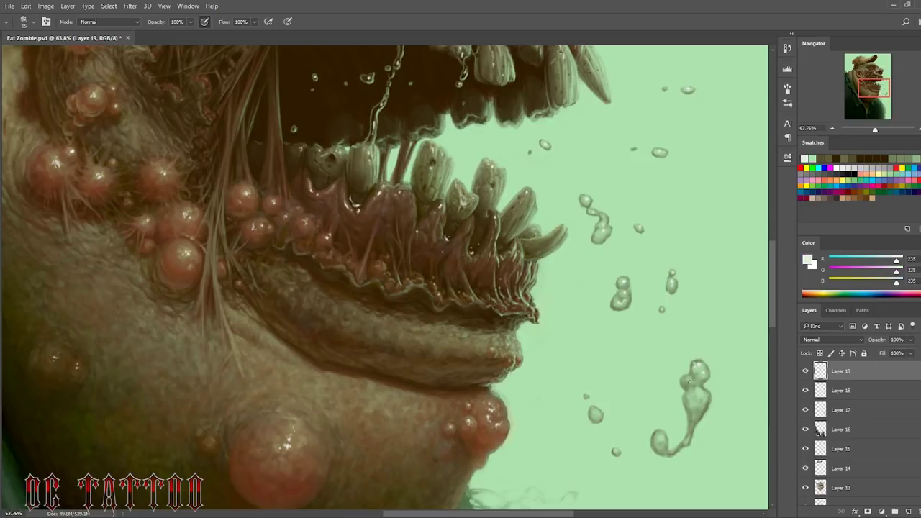
alt+click(690, 405)
key(bracketright)
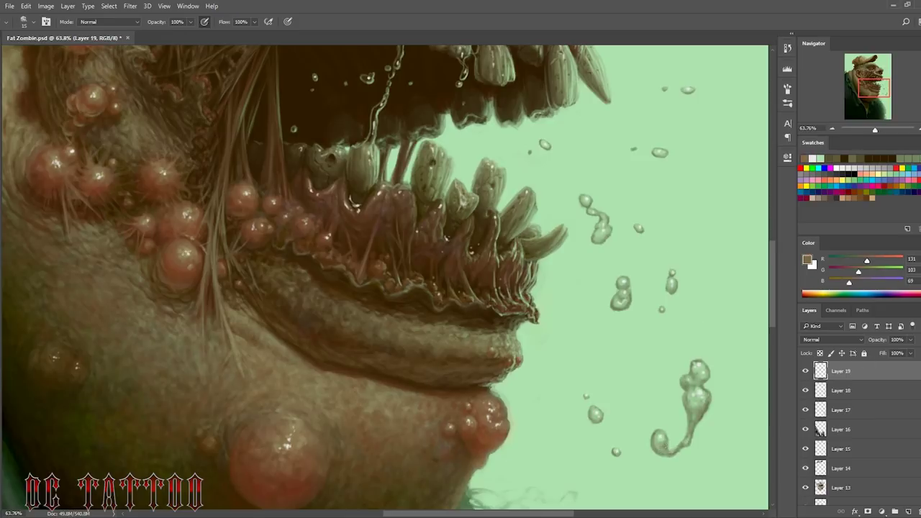
alt+click(655, 435)
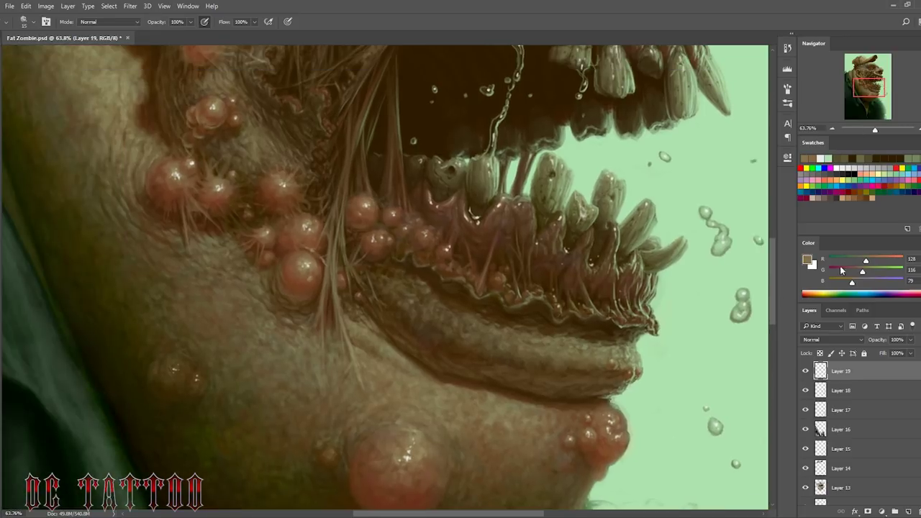
click(838, 170)
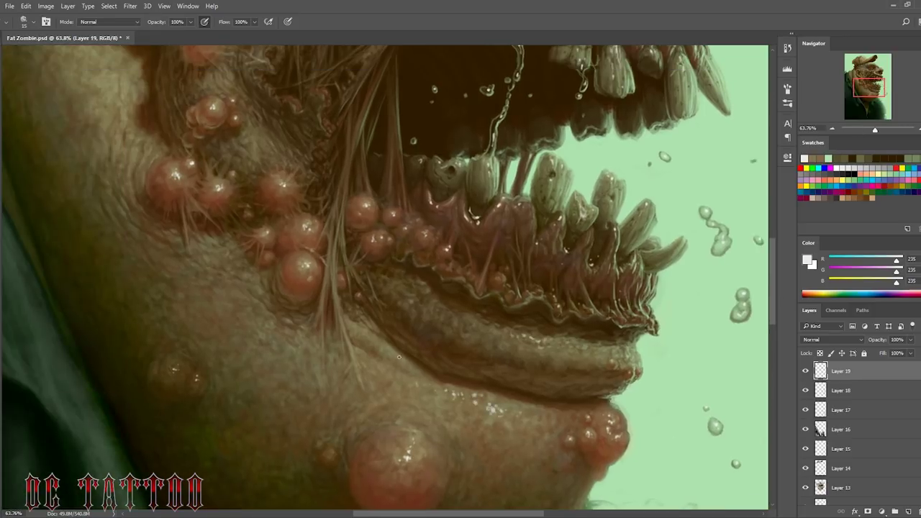
key(bracketright)
key(bracketright)
scroll(494, 231, up, 5)
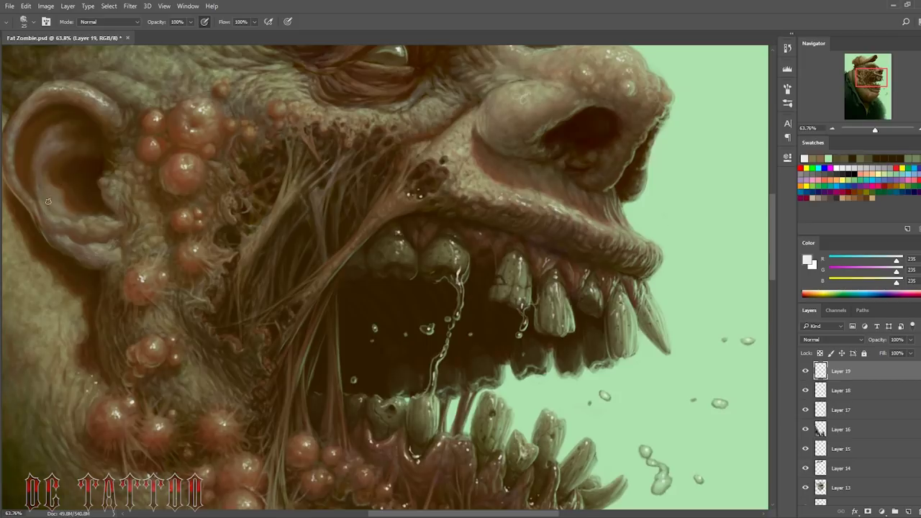
Step: Paint faint reddish cracks on new Layer 20 with a large textured brush, erasing stray strokes
drag(874, 132, 868, 130)
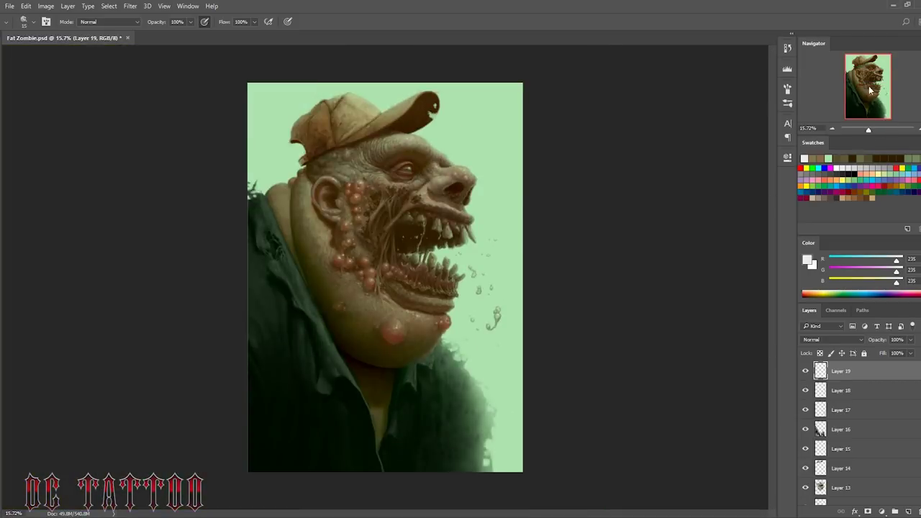
right_click(813, 395)
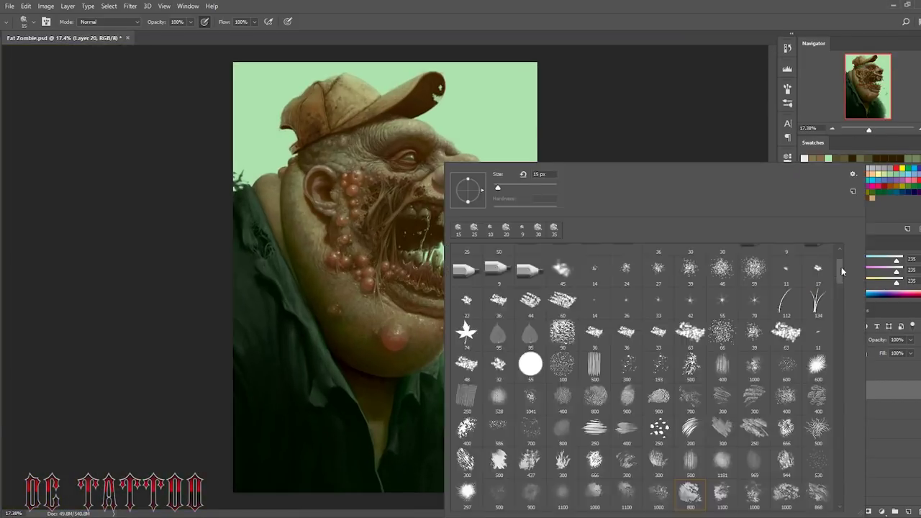
scroll(675, 287, down, 5)
click(674, 206)
key(F5)
key(F5)
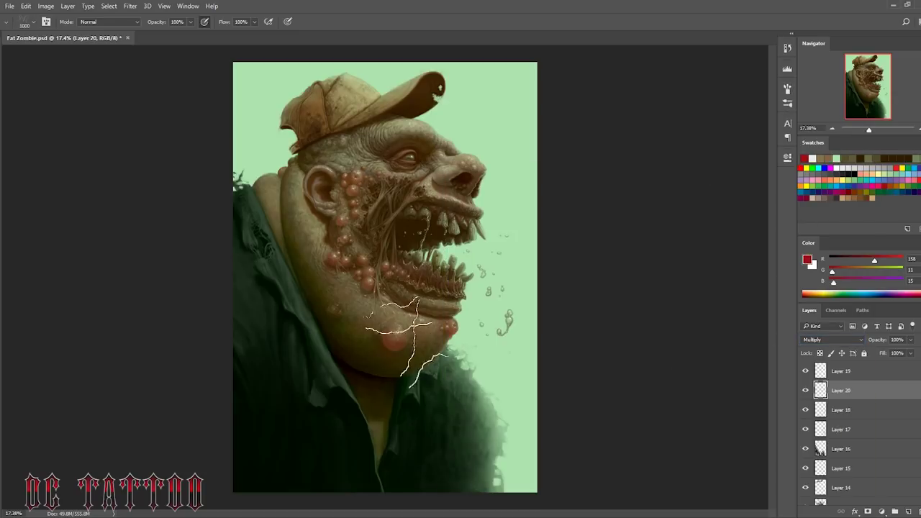
drag(252, 154, 466, 146)
key(bracketleft)
key(bracketleft)
key(bracketleft)
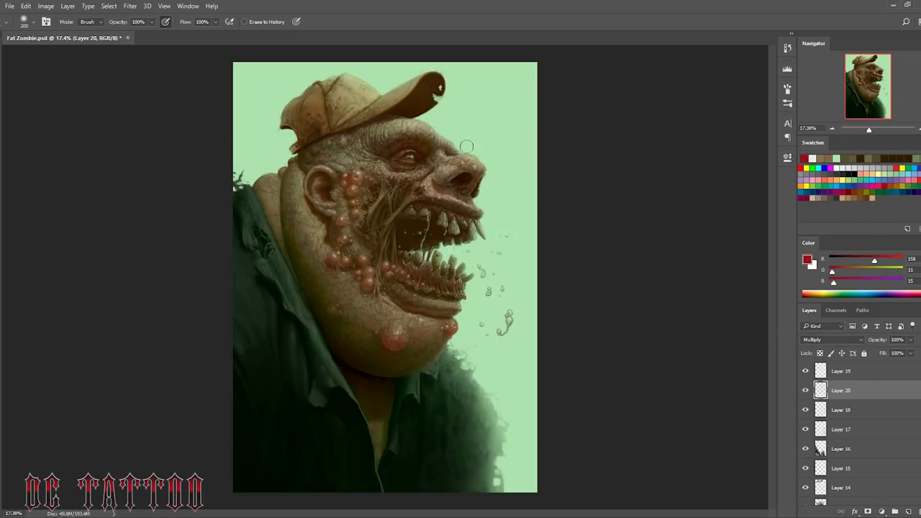
key(bracketleft)
key(bracketleft)
scroll(384, 277, up, 3)
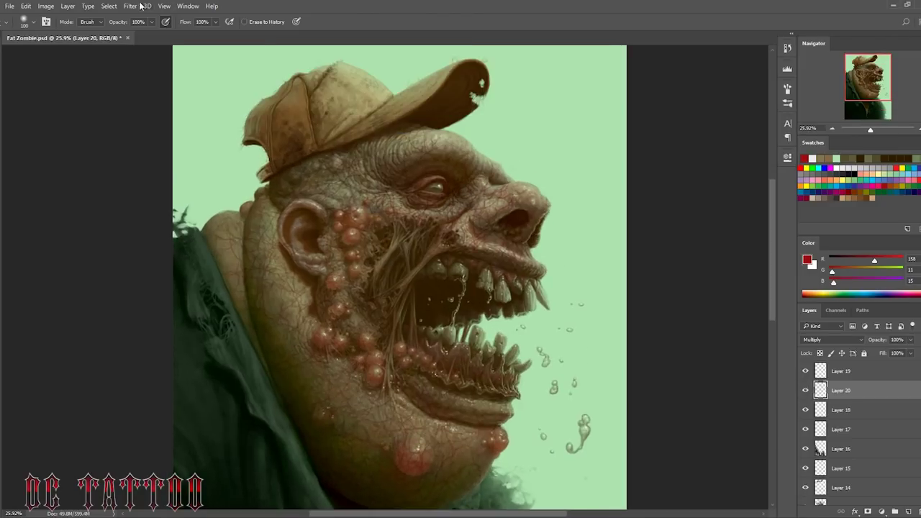
Step: Soften the crack layer with a 5.6 px Gaussian Blur
click(130, 6)
click(287, 216)
drag(551, 269, 564, 269)
click(660, 140)
Step: Add Multiply Layer 21 and stamp a brown speckle texture onto the skin
key(ctrl+shift+alt+n)
key(b)
scroll(780, 255, down, 1)
right_click(539, 346)
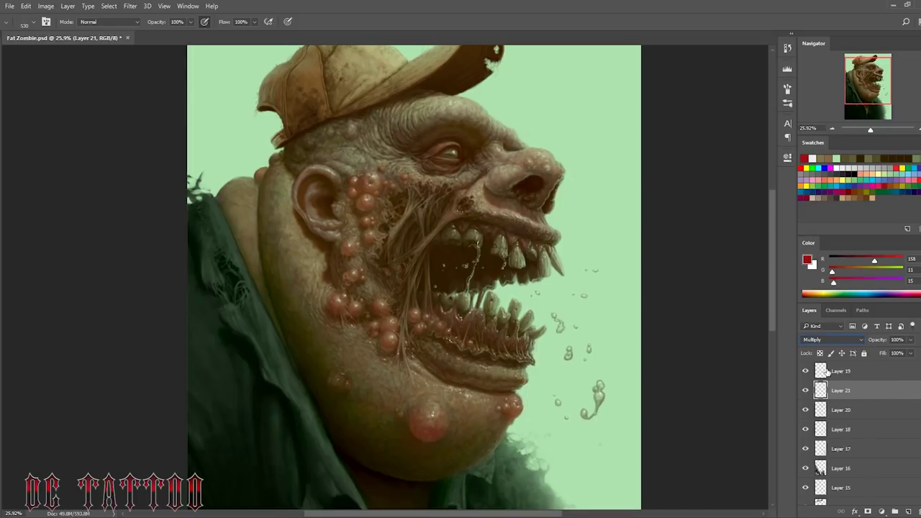
click(831, 339)
click(863, 190)
Step: Refine the speckles, erasing them off the shirt, and begin a Gaussian Blur on them
key(e)
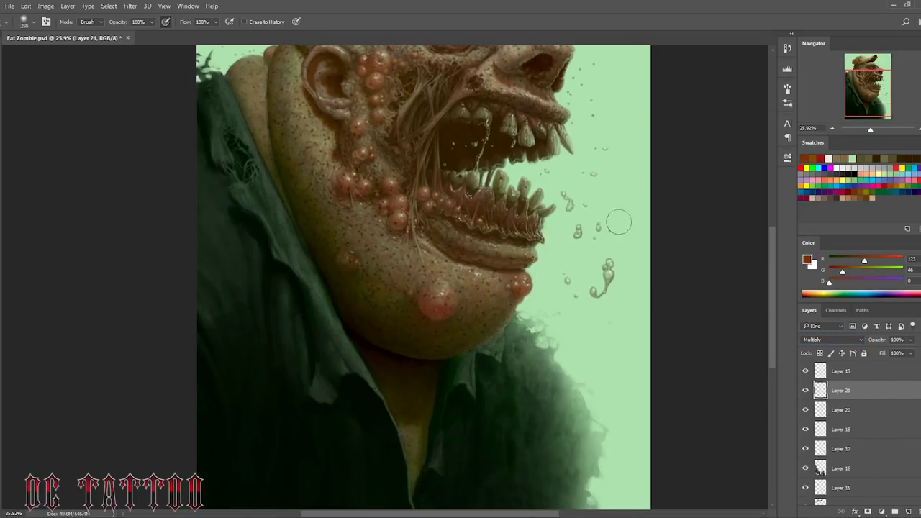
scroll(480, 168, up, 2)
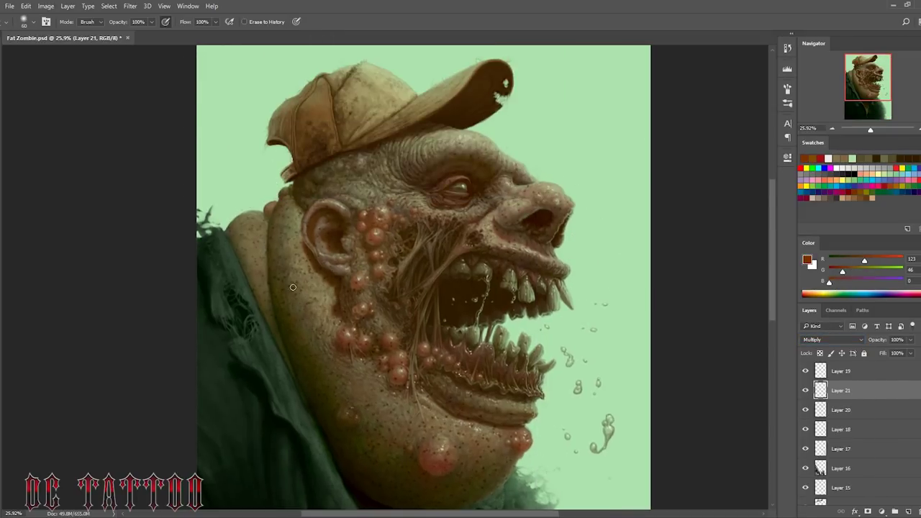
scroll(293, 287, down, 1)
key(b)
scroll(322, 366, down, 2)
key(e)
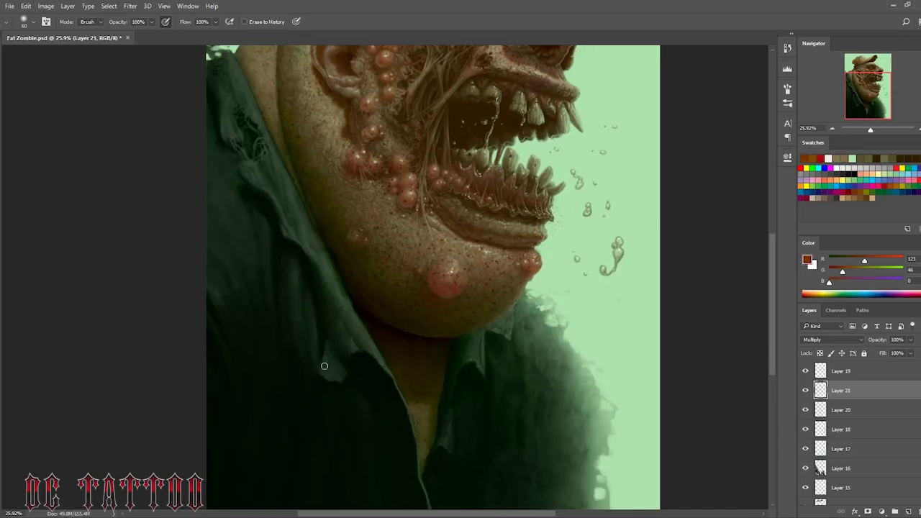
scroll(499, 114, up, 3)
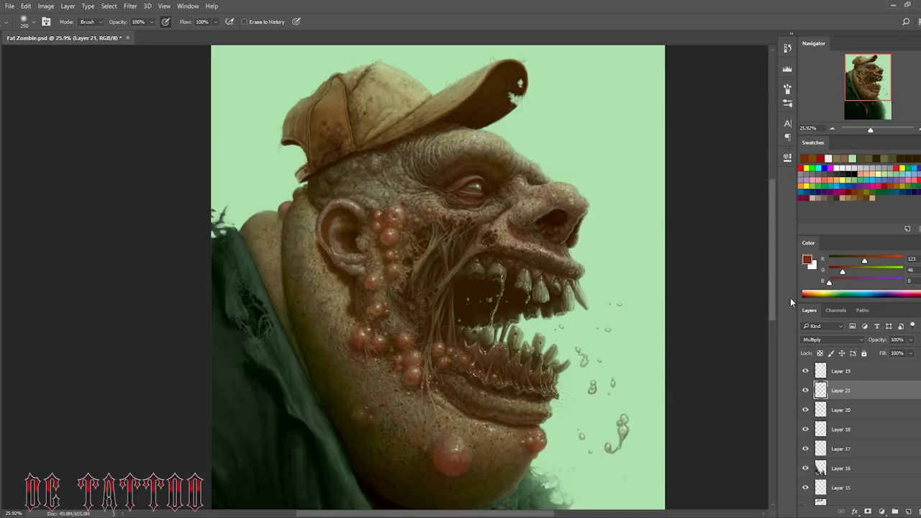
click(130, 6)
click(288, 194)
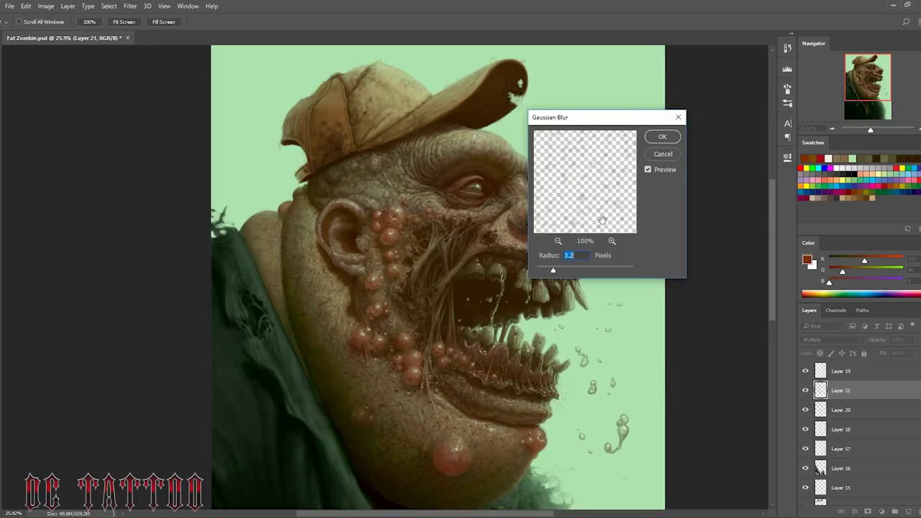
Step: Apply the speckle blur, choose a soft round brush and add new Layer 22
key(Escape)
key(b)
scroll(460, 274, up, 2)
drag(866, 79, 849, 92)
right_click(473, 166)
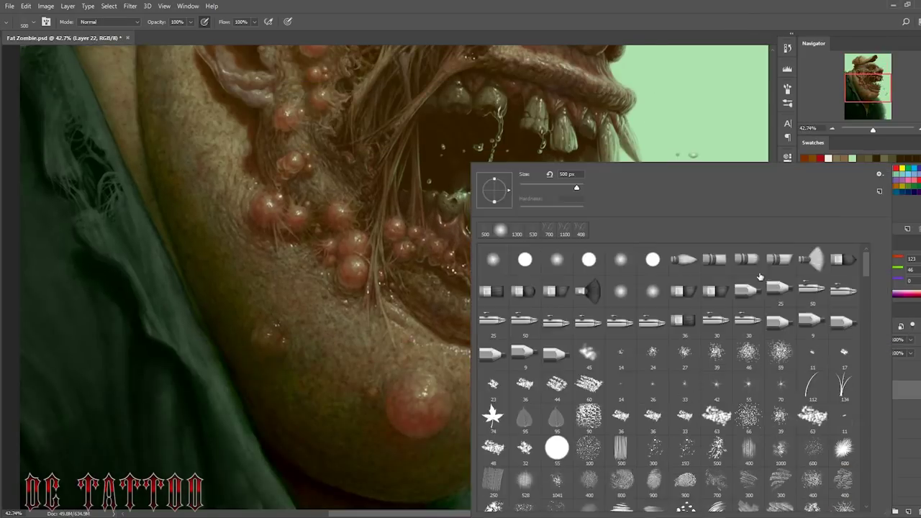
click(524, 257)
key(ctrl+shift+alt+n)
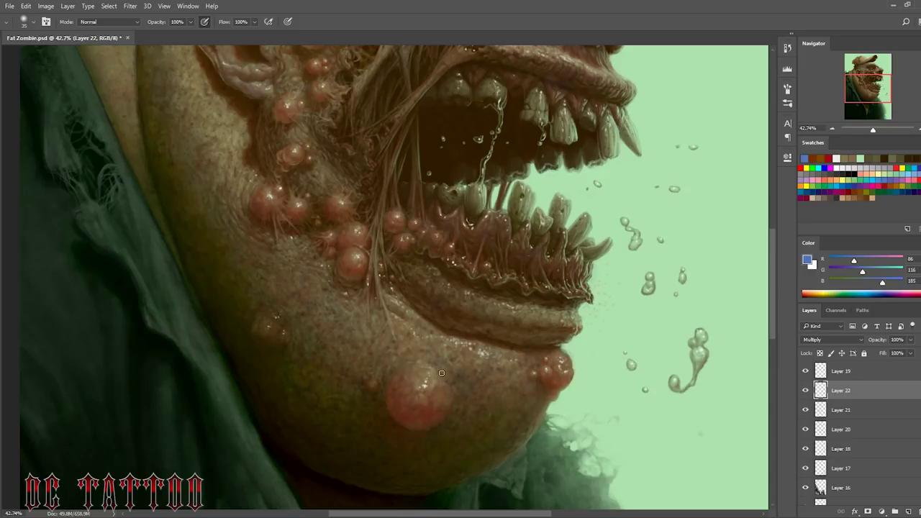
Step: Paint a faint bluish tint on the chin, erasing where needed
key(bracketleft)
key(bracketleft)
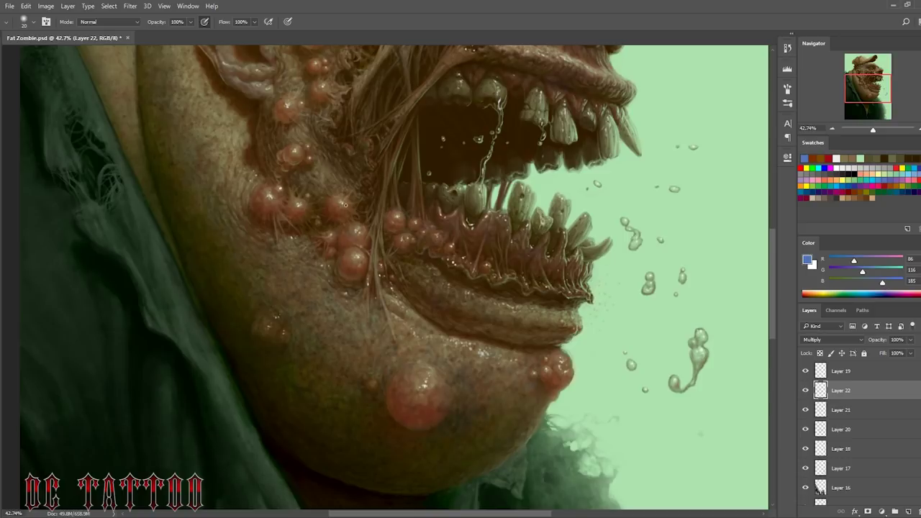
drag(288, 251, 315, 286)
key(e)
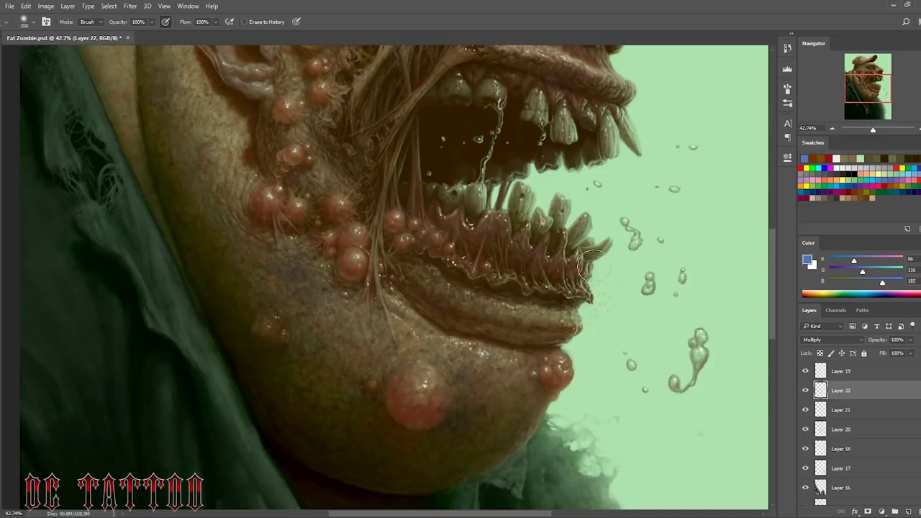
key(b)
scroll(590, 266, up, 3)
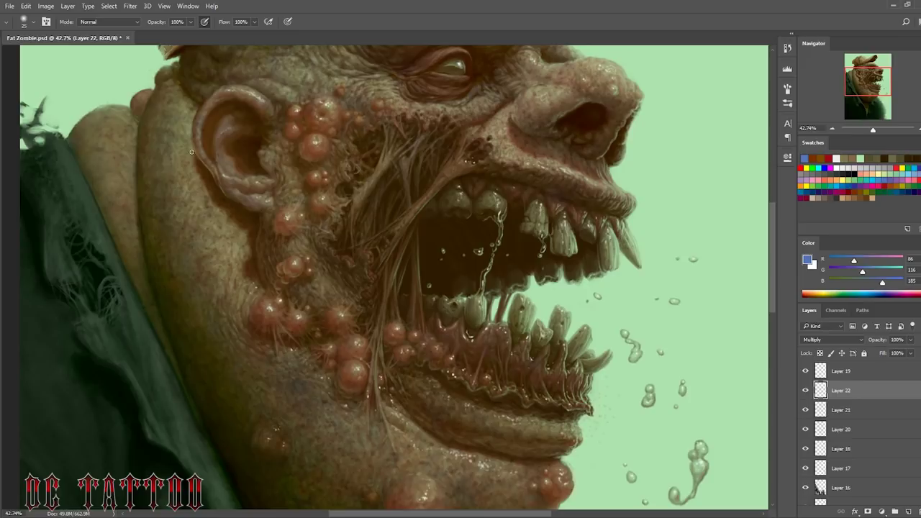
scroll(507, 279, up, 4)
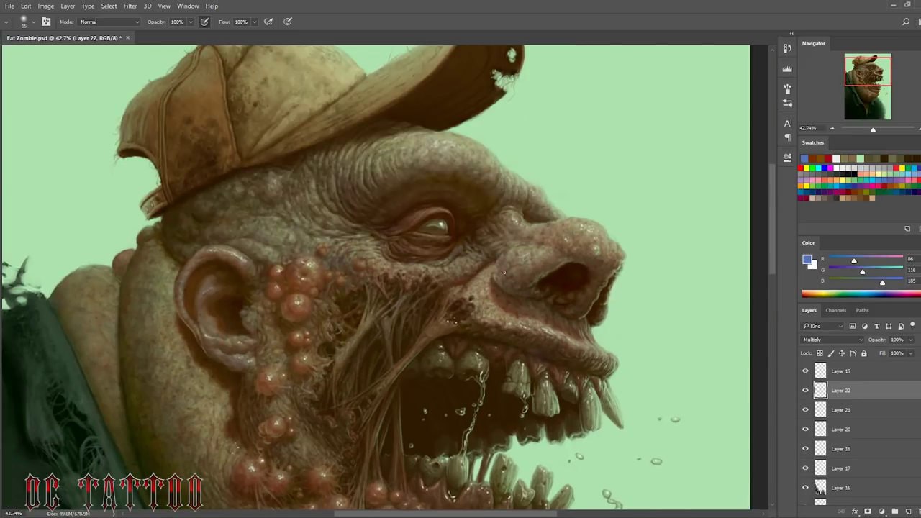
key(bracketright)
key(bracketright)
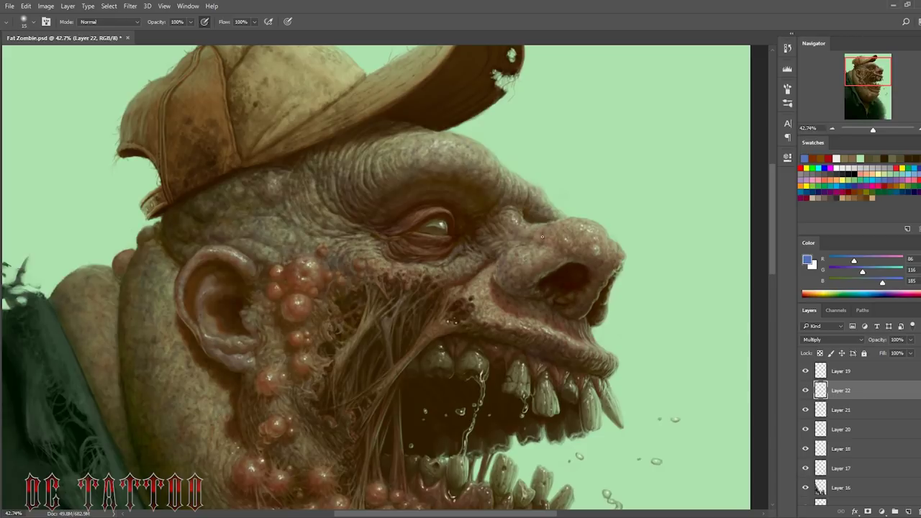
Step: Using sampled salmon skin and blue, paint fine drool strands from the mouth corner at 10–25 px
alt+click(295, 303)
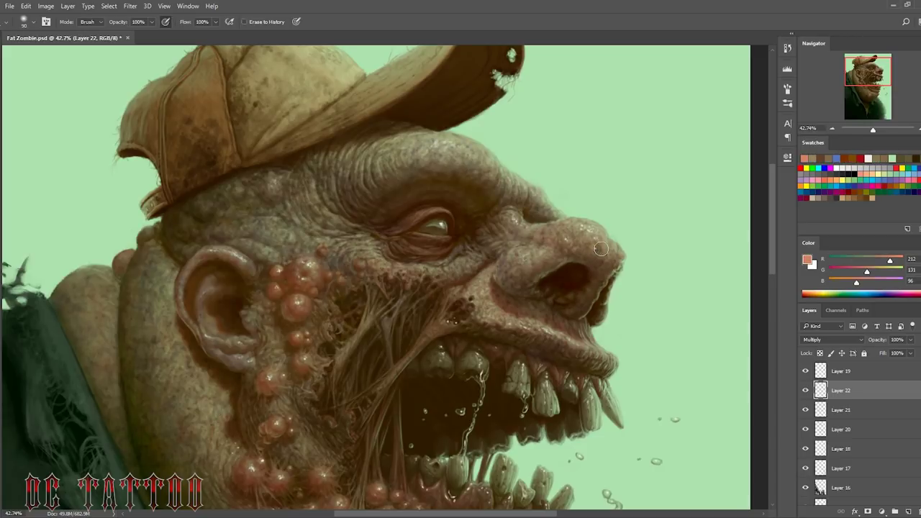
click(884, 173)
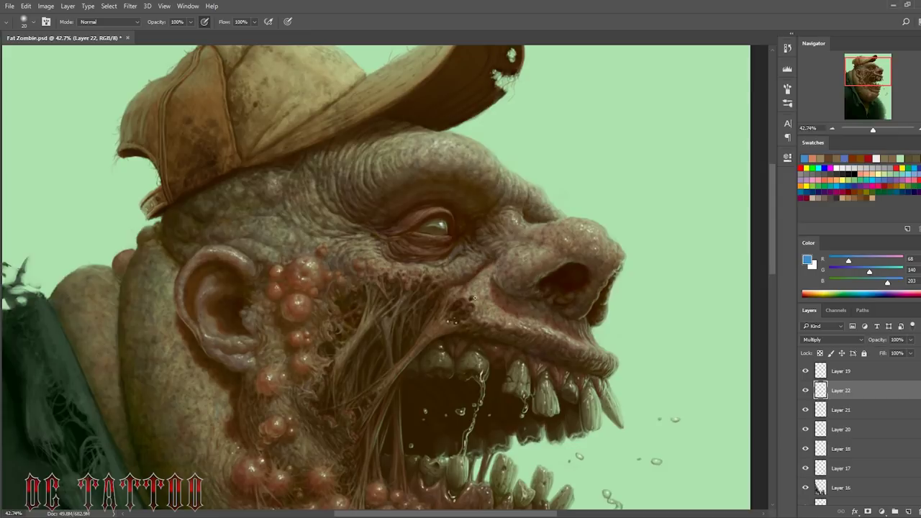
scroll(351, 324, down, 5)
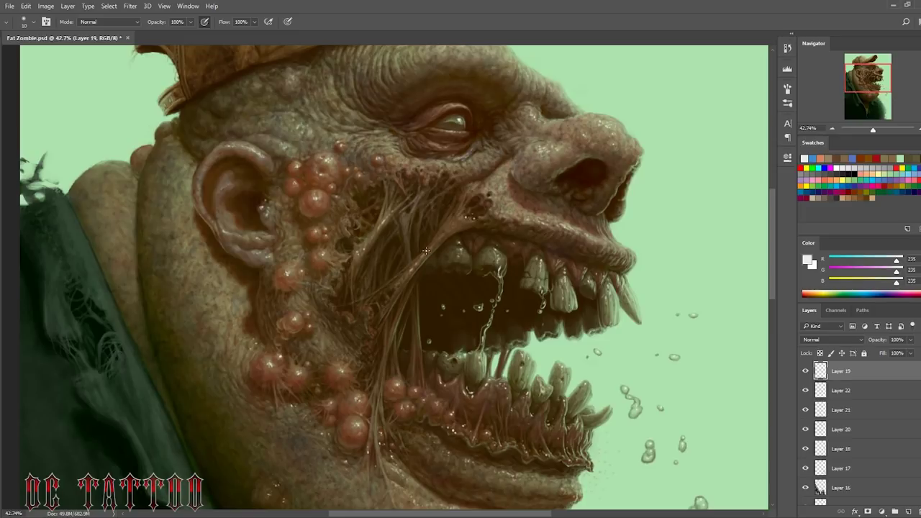
drag(426, 251, 451, 222)
key(bracketleft)
key(bracketleft)
key(bracketleft)
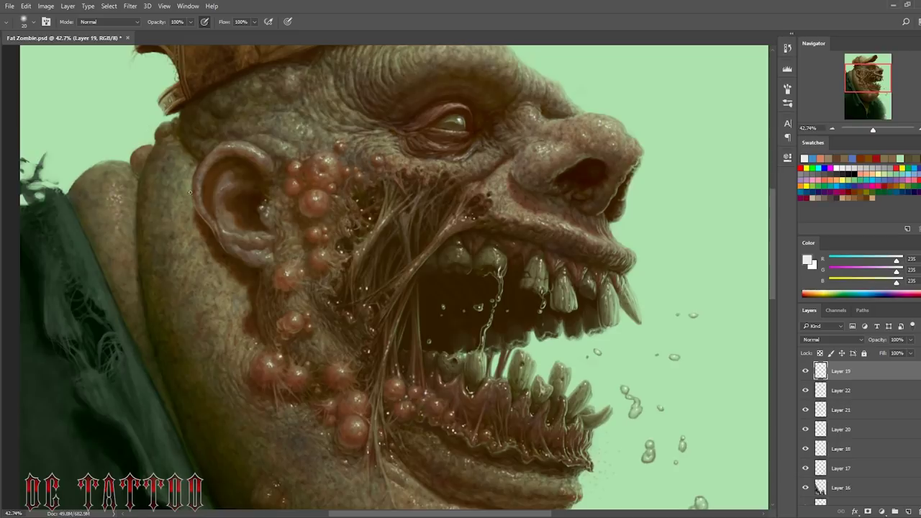
key(bracketright)
key(bracketright)
key(bracketleft)
key(bracketleft)
scroll(290, 327, down, 5)
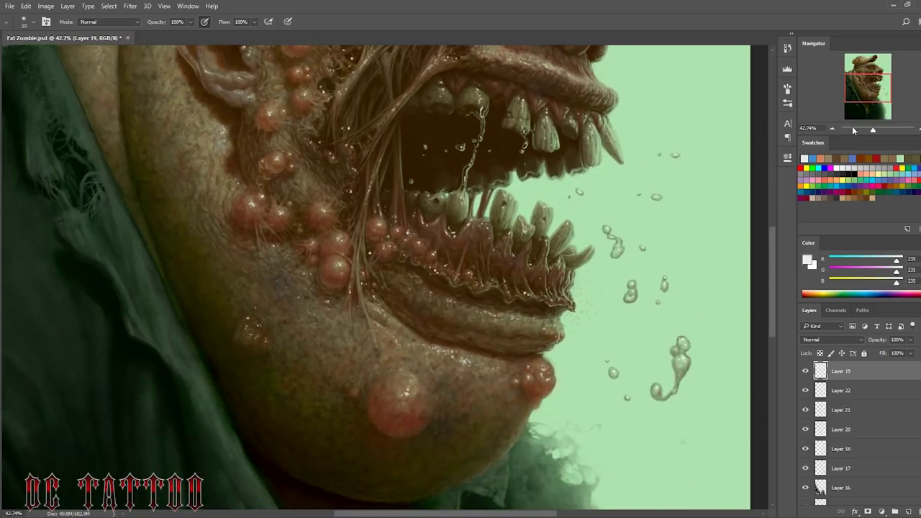
drag(867, 88, 867, 76)
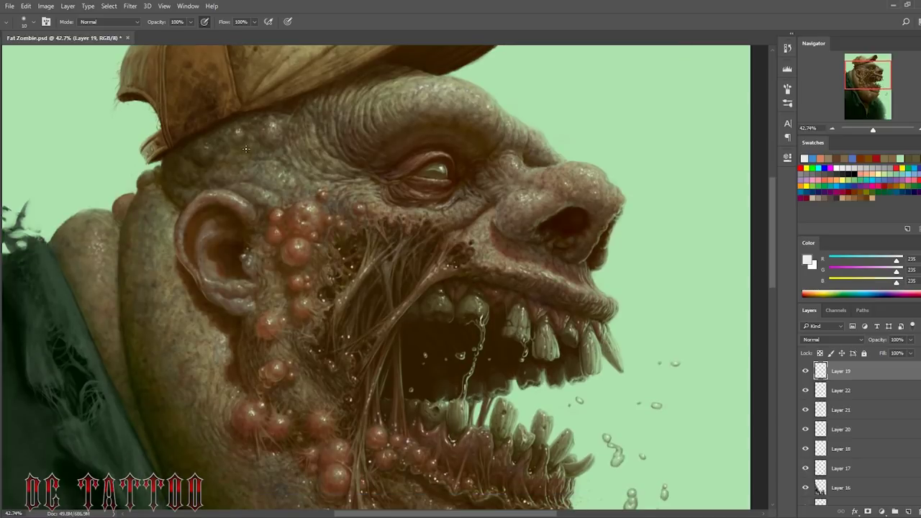
Step: Add Layer 23 painted mint, blended as Hard Light at 75% opacity
key(ctrl+0)
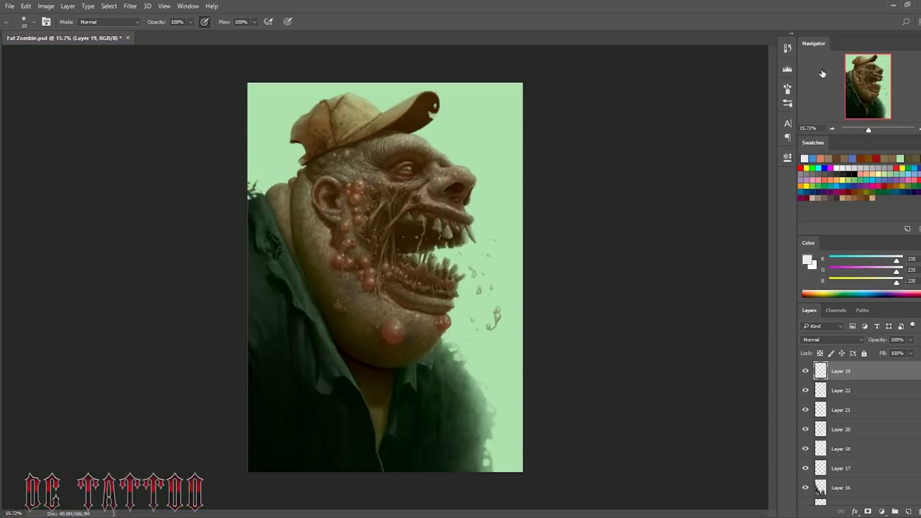
key(ctrl+shift+n)
key(Return)
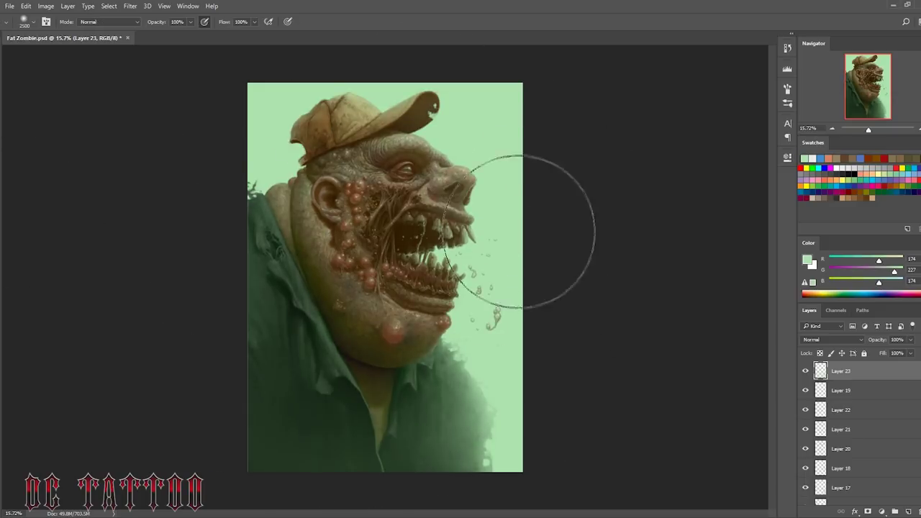
key(e)
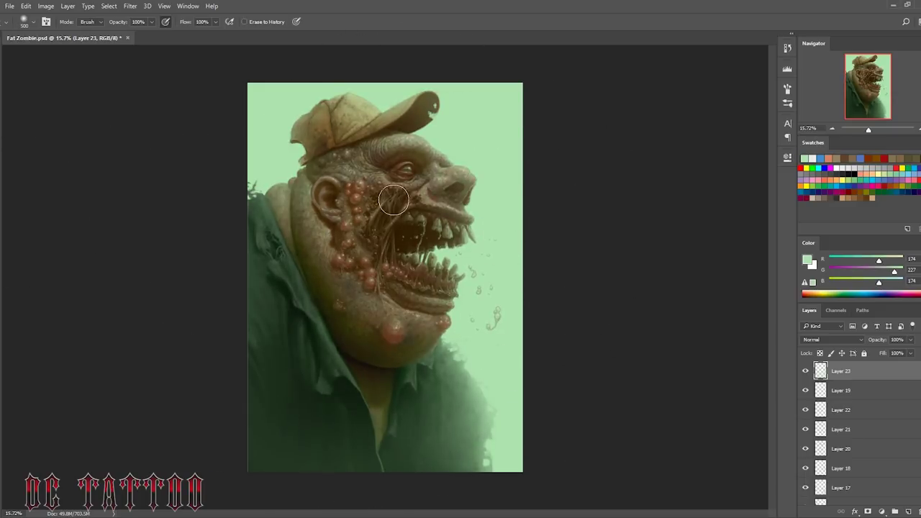
click(830, 338)
click(827, 407)
key(shift+plus)
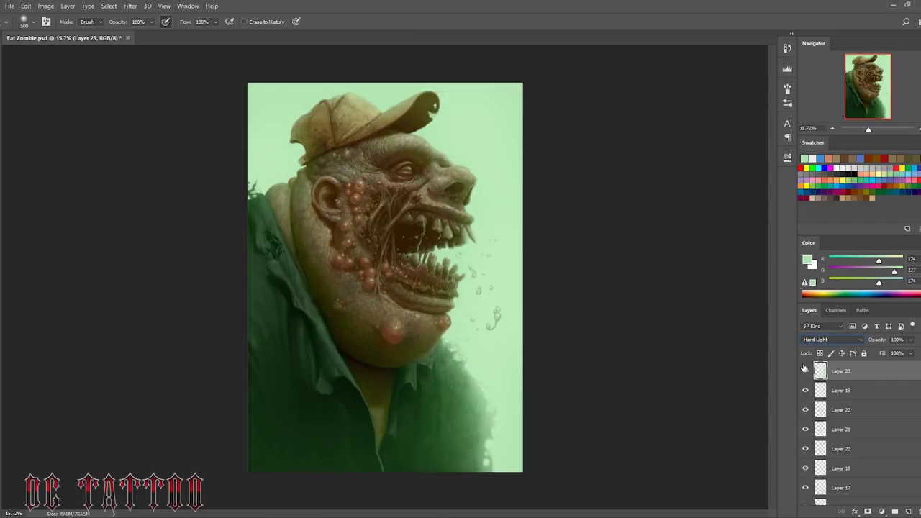
drag(896, 338, 880, 339)
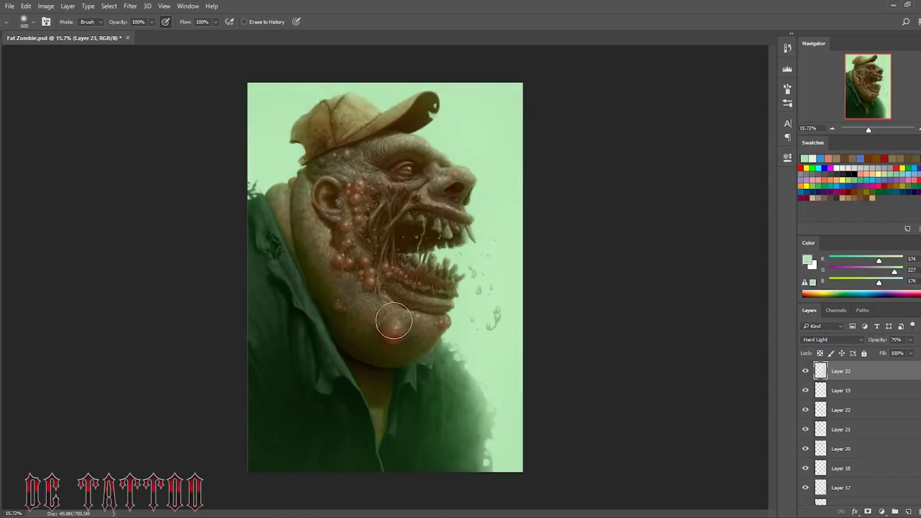
key(b)
click(805, 370)
key(e)
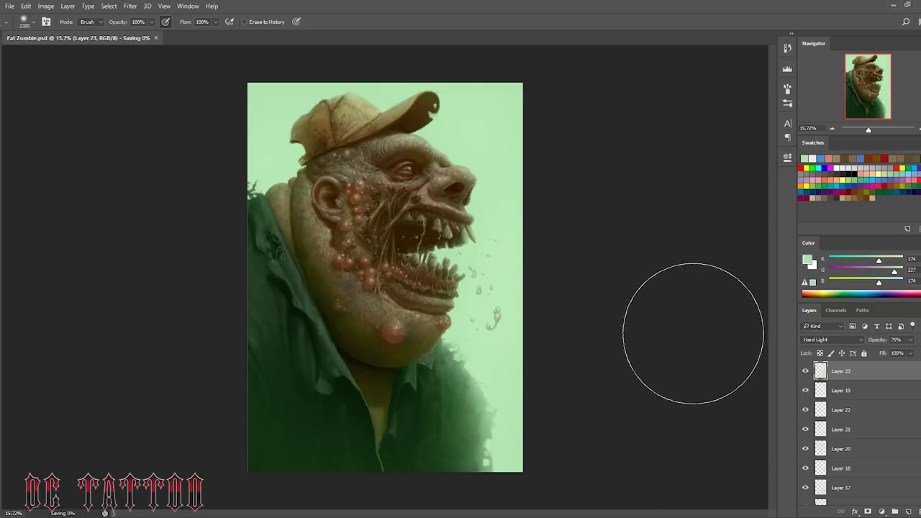
Step: Add a Curves 3 adjustment with a gentle S-curve for contrast
key(ctrl+m)
drag(703, 267, 680, 294)
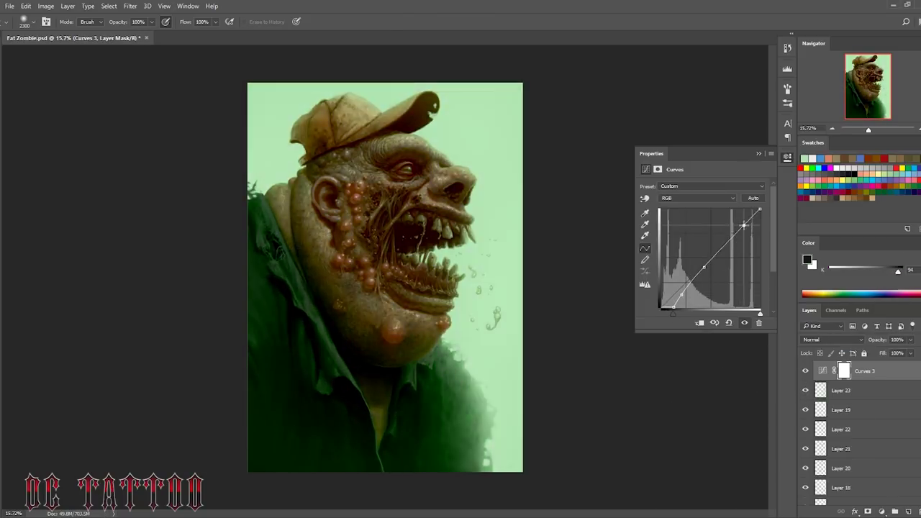
drag(728, 241, 730, 220)
drag(716, 260, 712, 269)
key(ctrl+alt+z)
key(ctrl+alt+z)
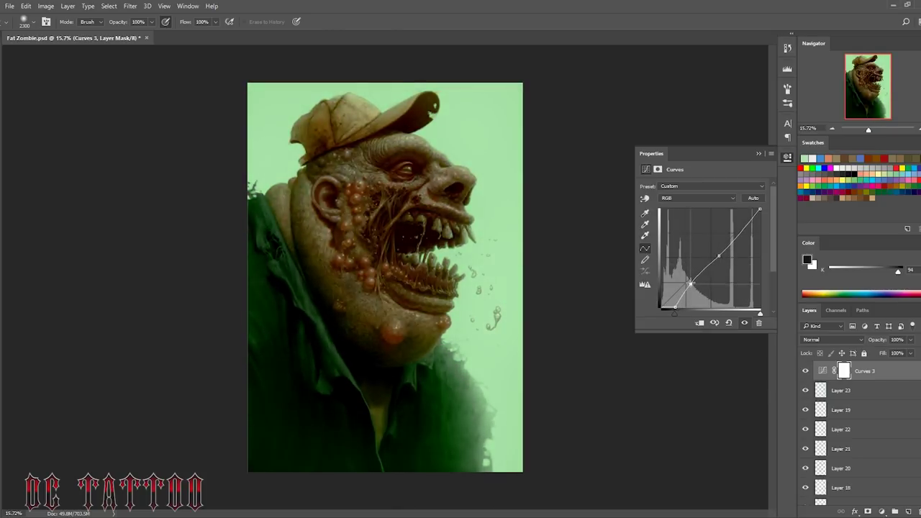
Step: Duplicate it as Curves 3 copy with a steeper, brighter curve
key(ctrl+j)
drag(758, 209, 739, 209)
drag(689, 286, 687, 267)
key(ctrl+alt+z)
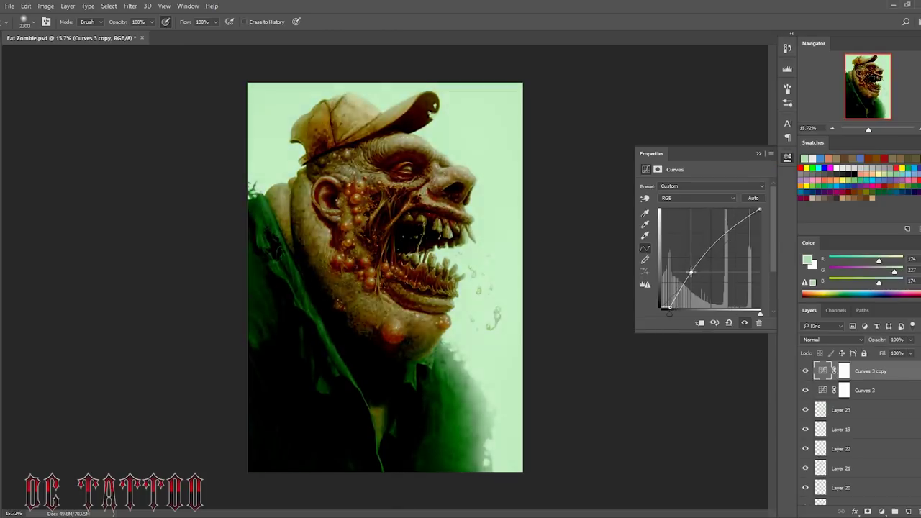
click(805, 370)
Step: Invert the copy's mask and paint white to reveal the extra contrast over the face
click(843, 371)
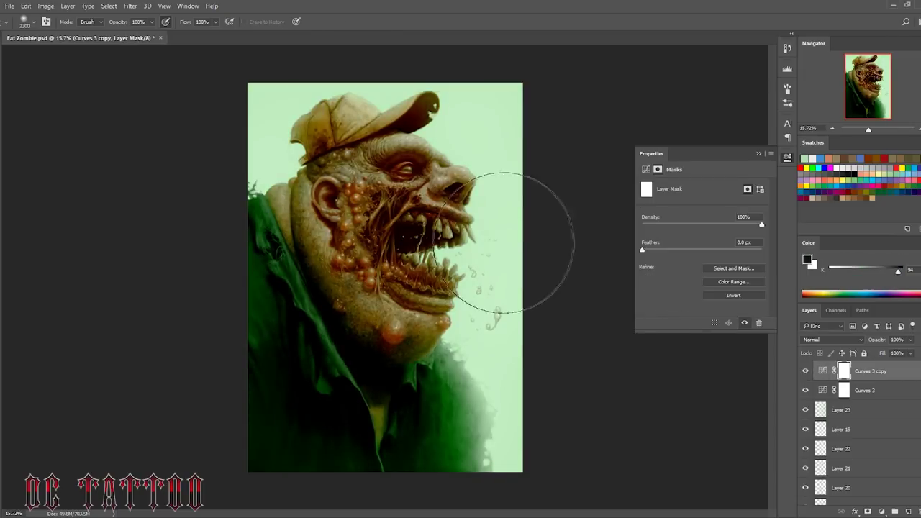
key(b)
key(ctrl+i)
click(786, 157)
key(bracketleft)
key(bracketleft)
key(bracketleft)
drag(379, 194, 345, 261)
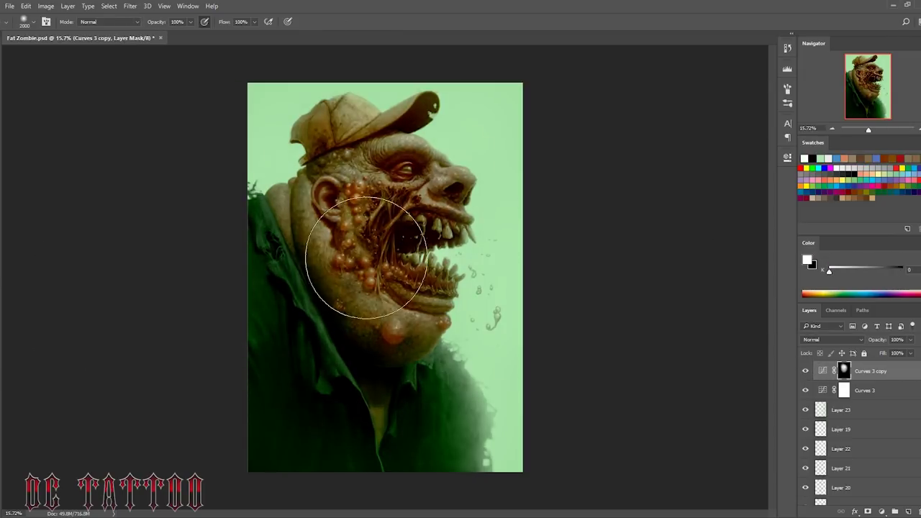
click(805, 370)
click(804, 371)
click(805, 370)
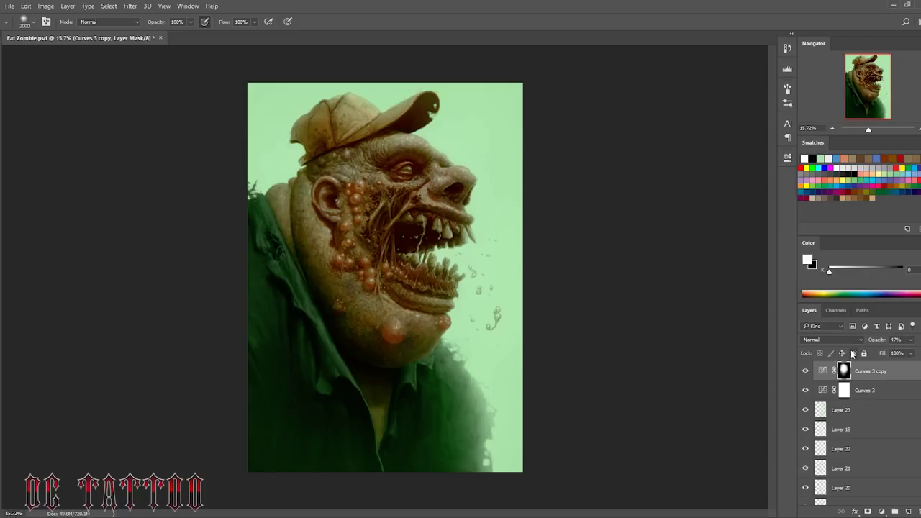
Step: Mask Curves 3 off the neck with black, then stamp all visible layers into Layer 24
key(x)
drag(352, 338, 299, 277)
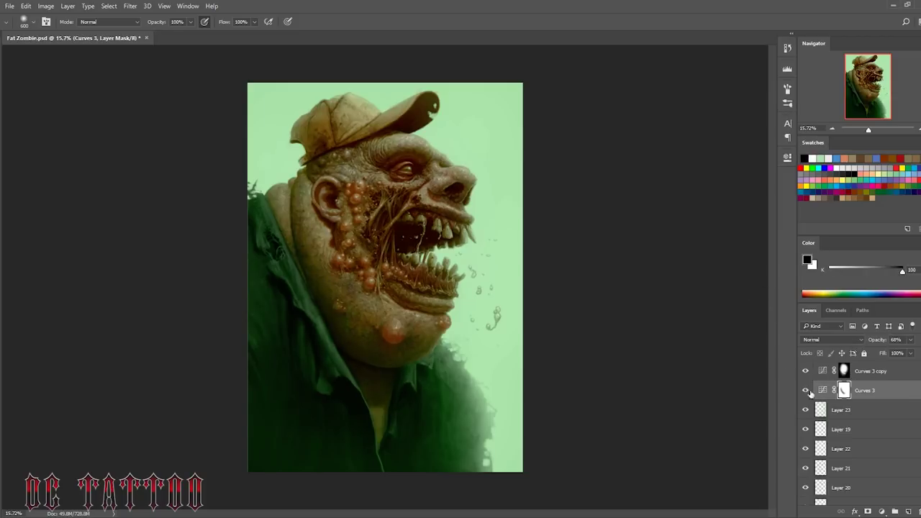
click(805, 371)
click(805, 370)
click(805, 371)
click(805, 371)
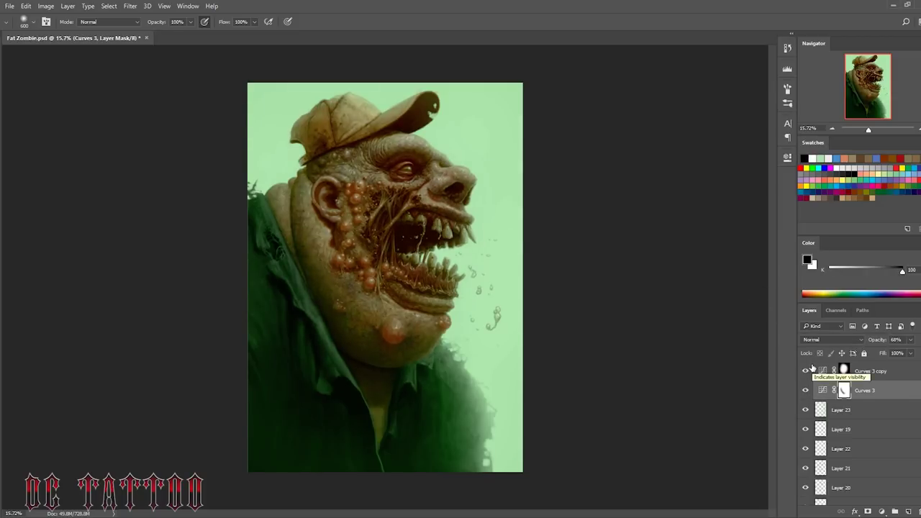
click(844, 371)
key(ctrl+shift+alt+e)
Step: Apply a 72 px Iris Blur with the sharp zone centred on the face
click(130, 5)
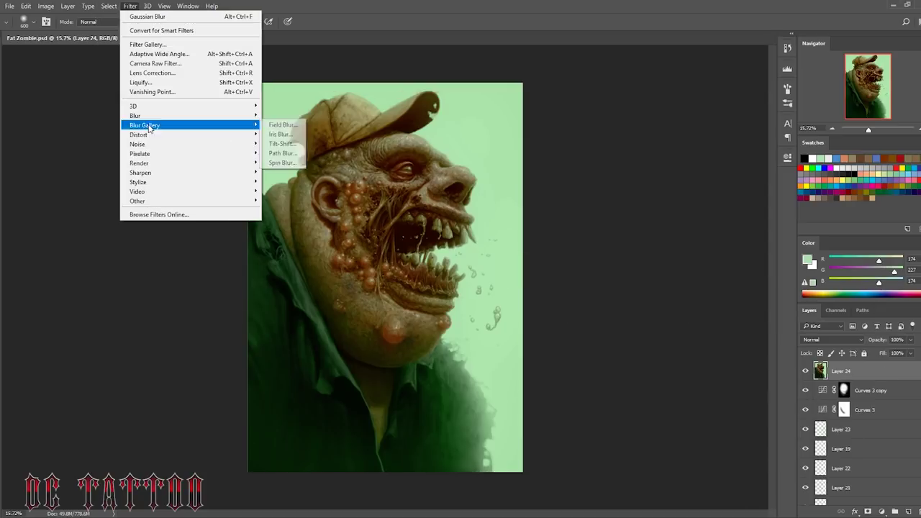
click(280, 135)
drag(400, 232, 403, 248)
drag(521, 241, 561, 215)
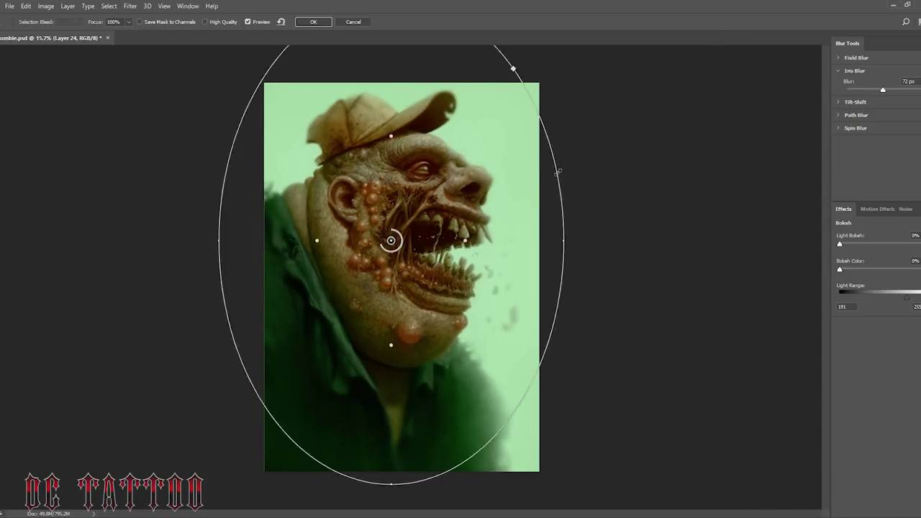
drag(391, 241, 389, 254)
drag(391, 333, 419, 353)
drag(389, 254, 401, 237)
drag(539, 237, 553, 241)
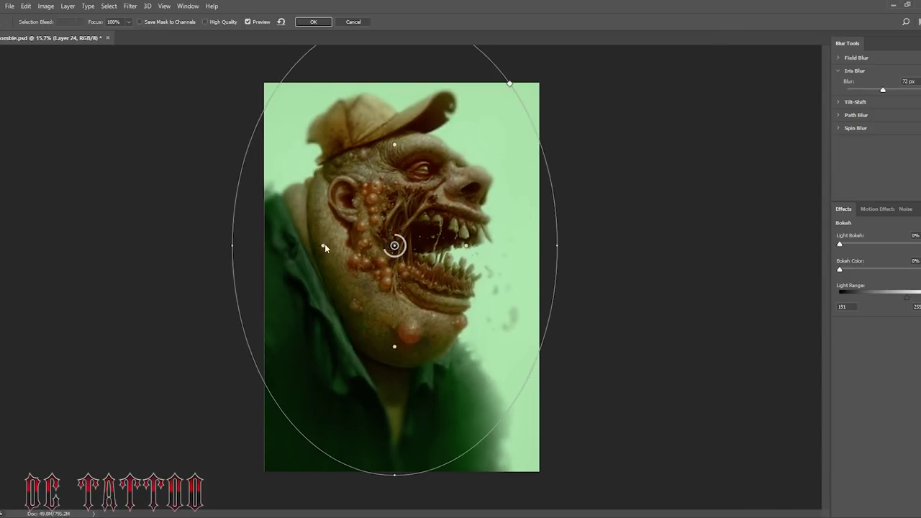
key(Return)
Step: Mask the blurred layer to restore sharp detail on the face and mouth
click(867, 510)
mouse_move(310, 191)
mouse_down()
mouse_move(446, 180)
mouse_move(381, 187)
mouse_up()
drag(484, 308, 420, 323)
key(bracketright)
key(bracketright)
key(bracketright)
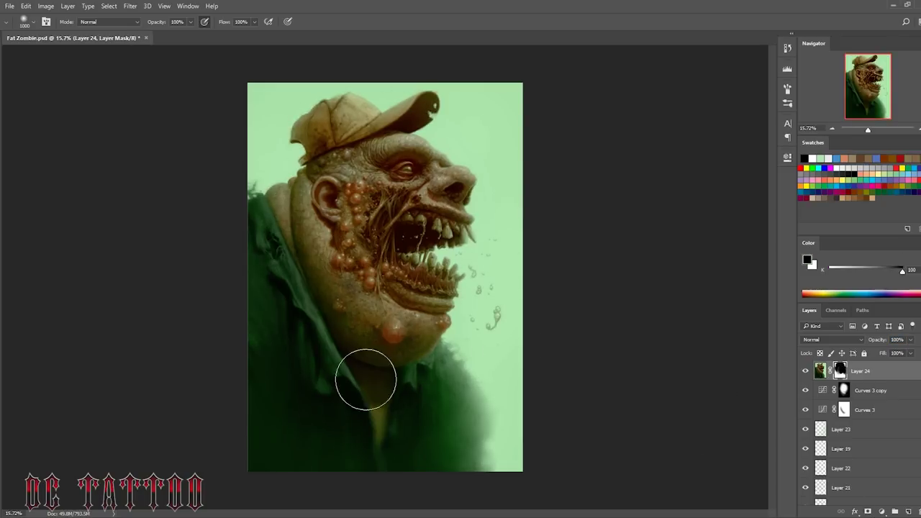
click(805, 371)
Step: On new Layer 25, brush a signature and the year 2015 in the bottom-right corner
key(ctrl+shift+alt+n)
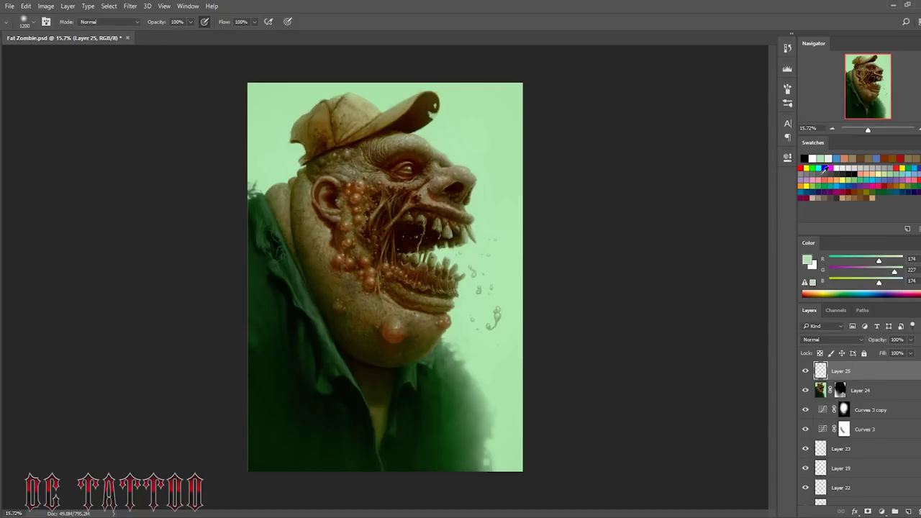
right_click(449, 371)
mouse_move(501, 381)
mouse_down()
mouse_move(504, 392)
mouse_move(546, 403)
mouse_move(576, 392)
mouse_up()
drag(497, 439, 580, 359)
key(ctrl+0)
key(v)
drag(564, 414, 581, 429)
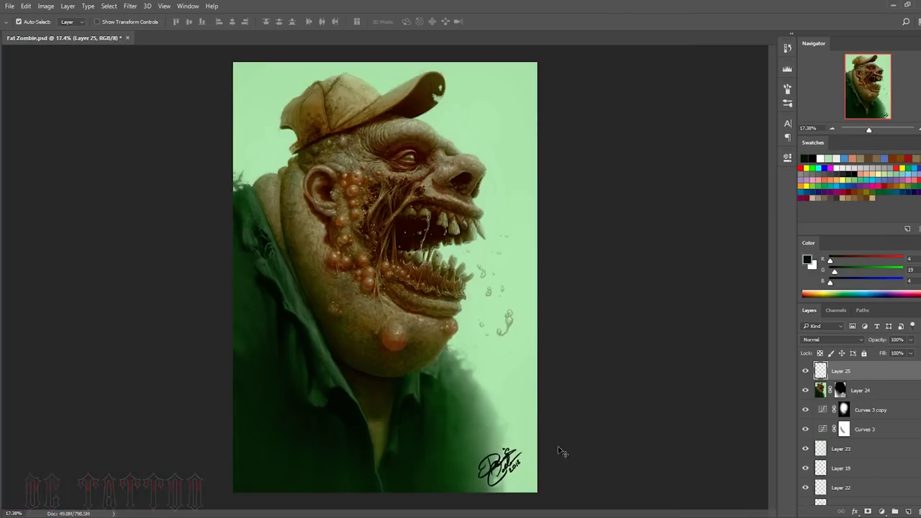
Step: Lock the signature layer's transparency, fill it black and save the painting
click(820, 353)
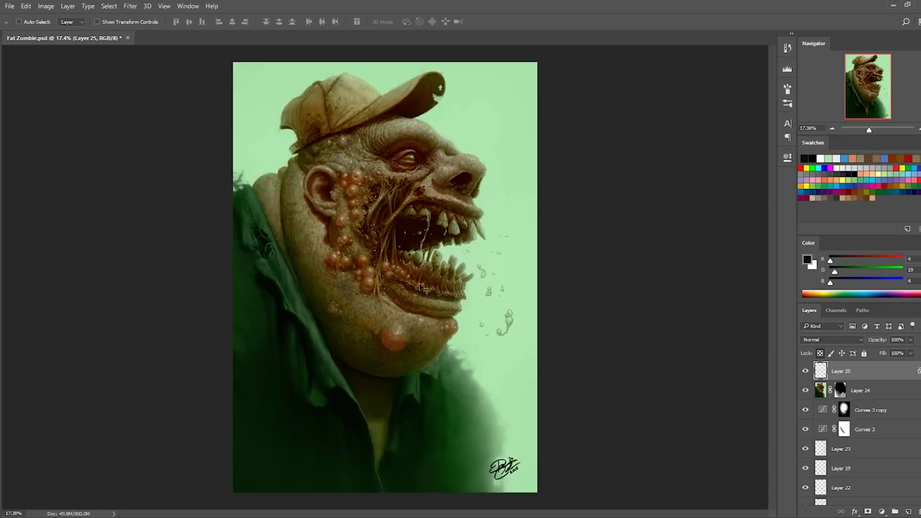
click(800, 168)
key(b)
drag(496, 460, 507, 501)
key(d)
key(alt+BackSpace)
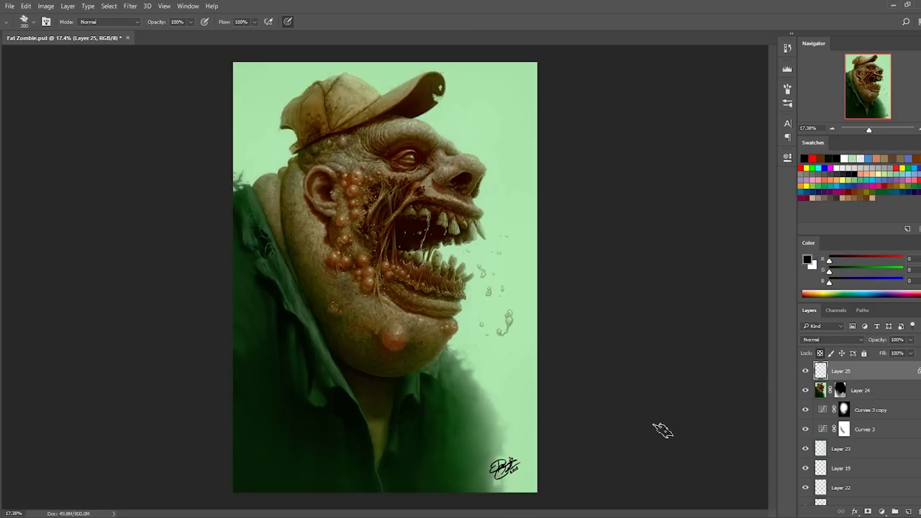
key(ctrl+s)
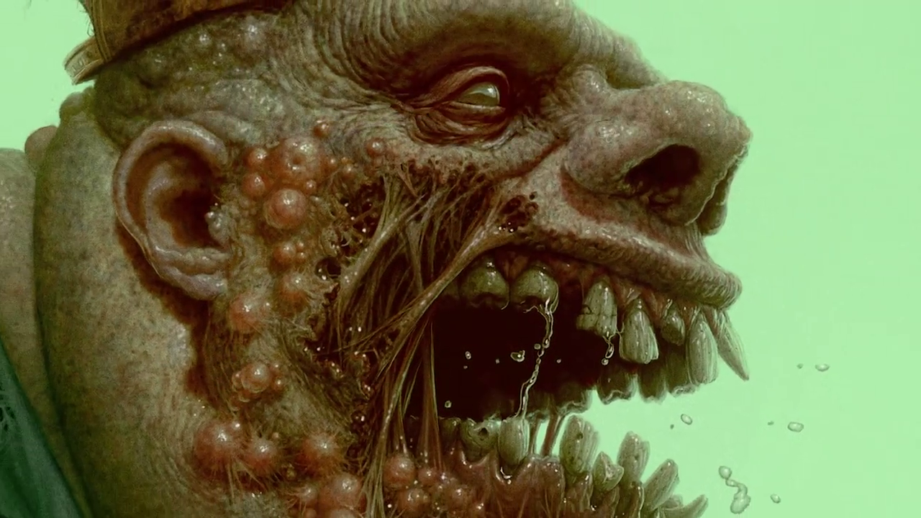